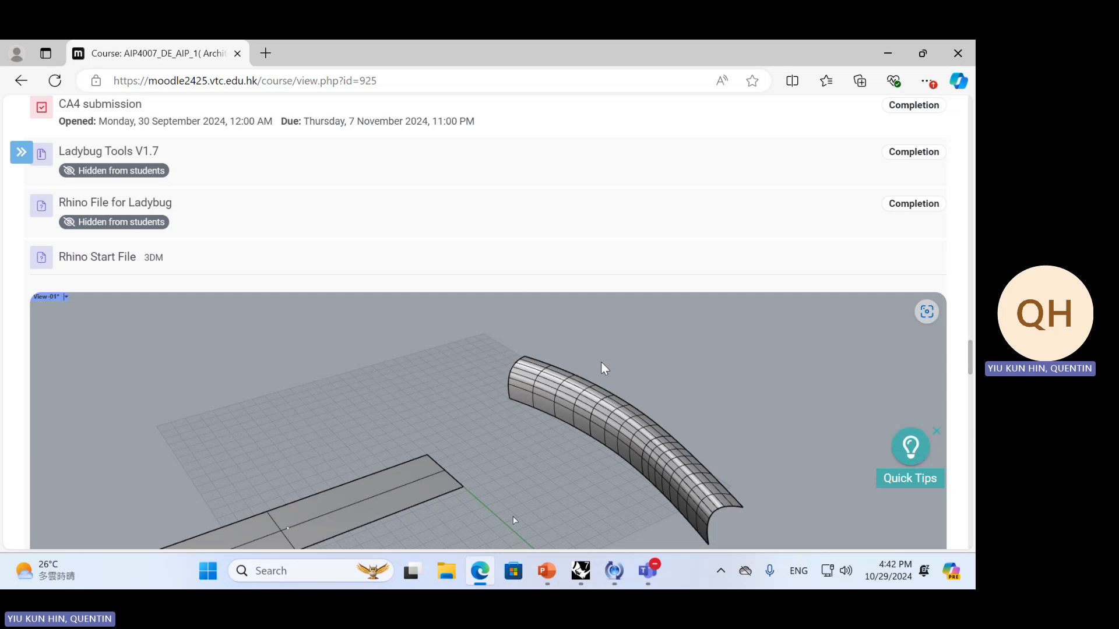
# Review the Rhino Start File preview on the course page and switch to the Start File model in Rhino
pyautogui.scroll(-3, 335, 315)
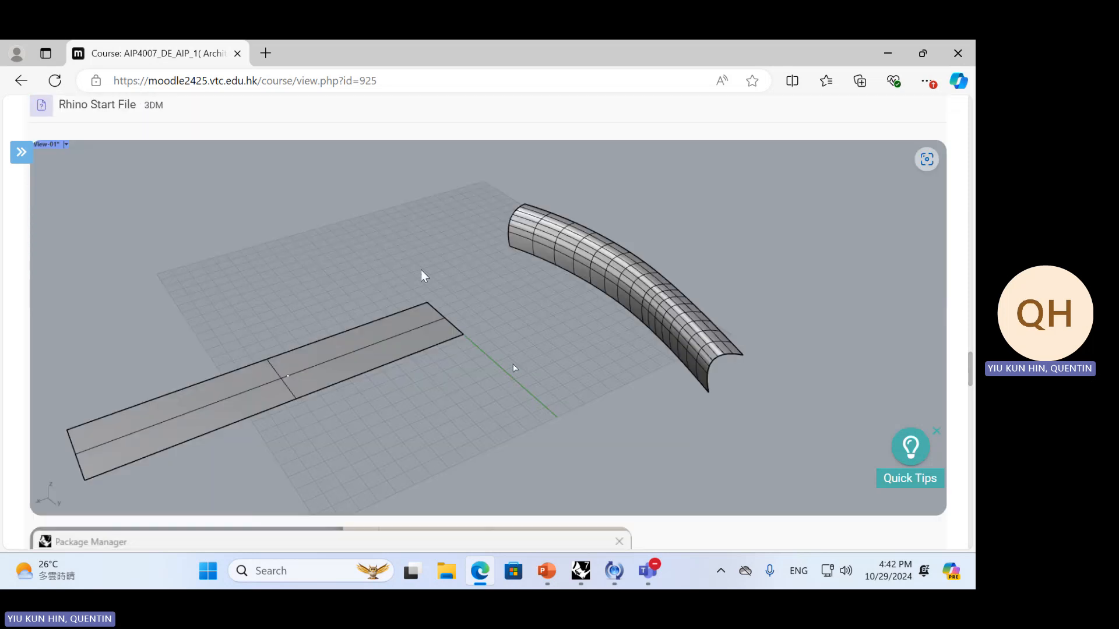
pyautogui.scroll(1, 290, 349)
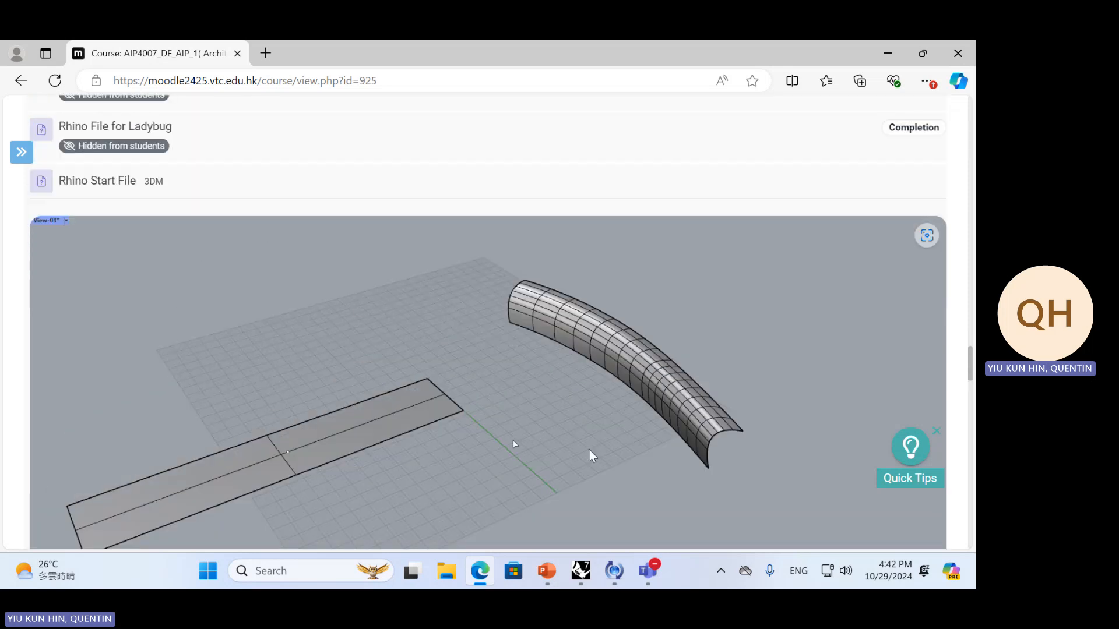
pyautogui.hotkey('alt', 'Tab')
pyautogui.keyDown('shift'); pyautogui.moveTo(353, 349); pyautogui.dragTo(512, 374, button='right'); pyautogui.keyUp('shift')
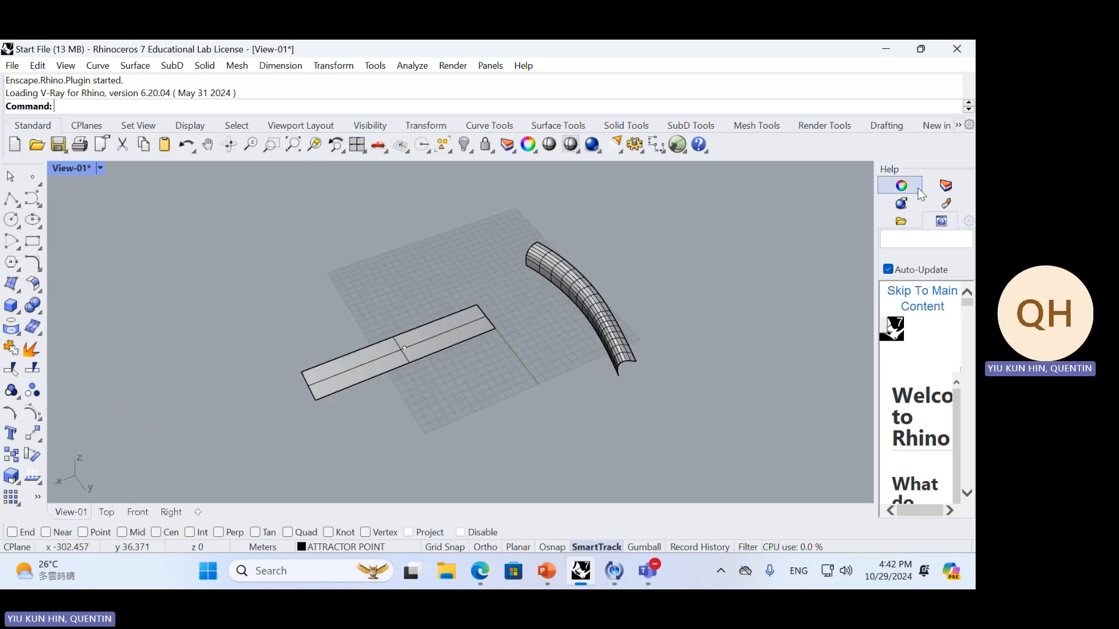
# Turn on the buildings layer, examine the curved surface among the surrounding buildings, and turn the layer off again
pyautogui.click(945, 185)
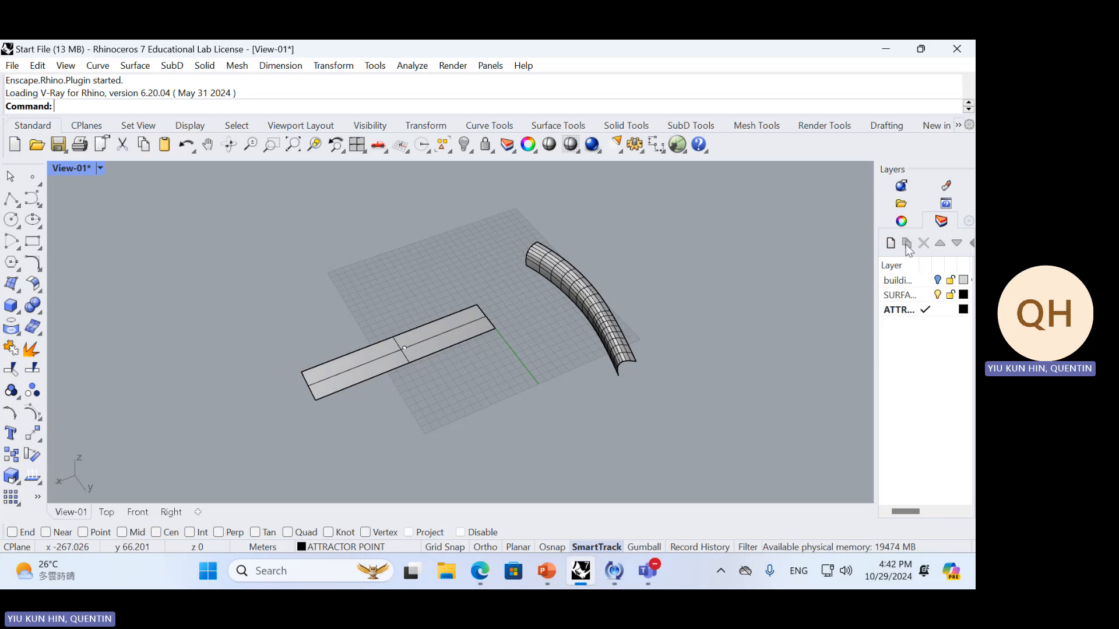
pyautogui.click(939, 282)
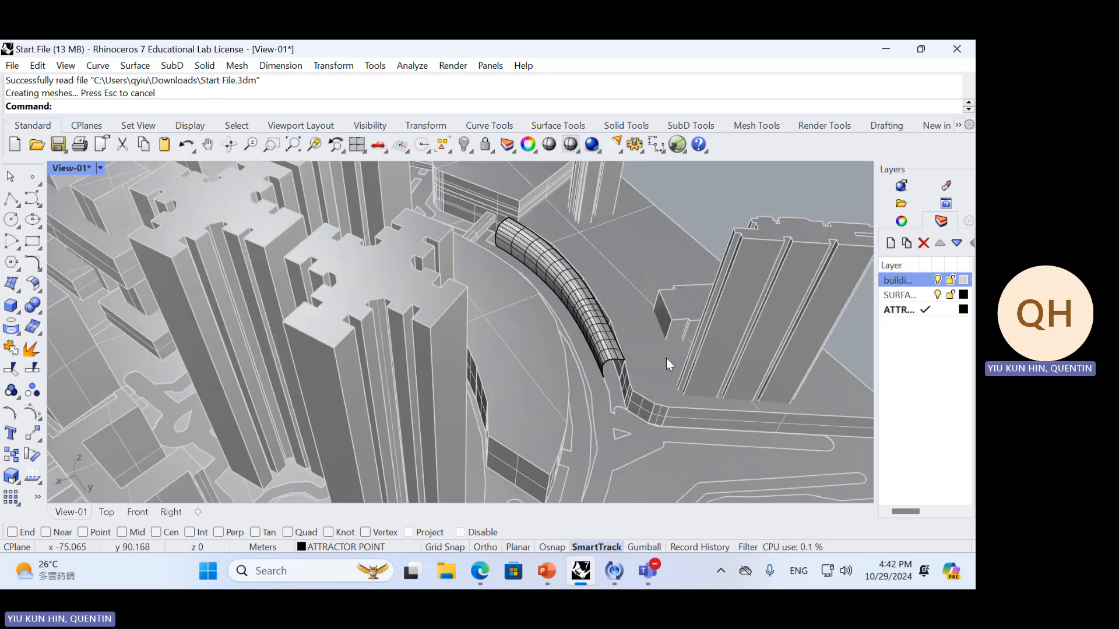
pyautogui.moveTo(666, 358); pyautogui.dragTo(442, 372, button='right')
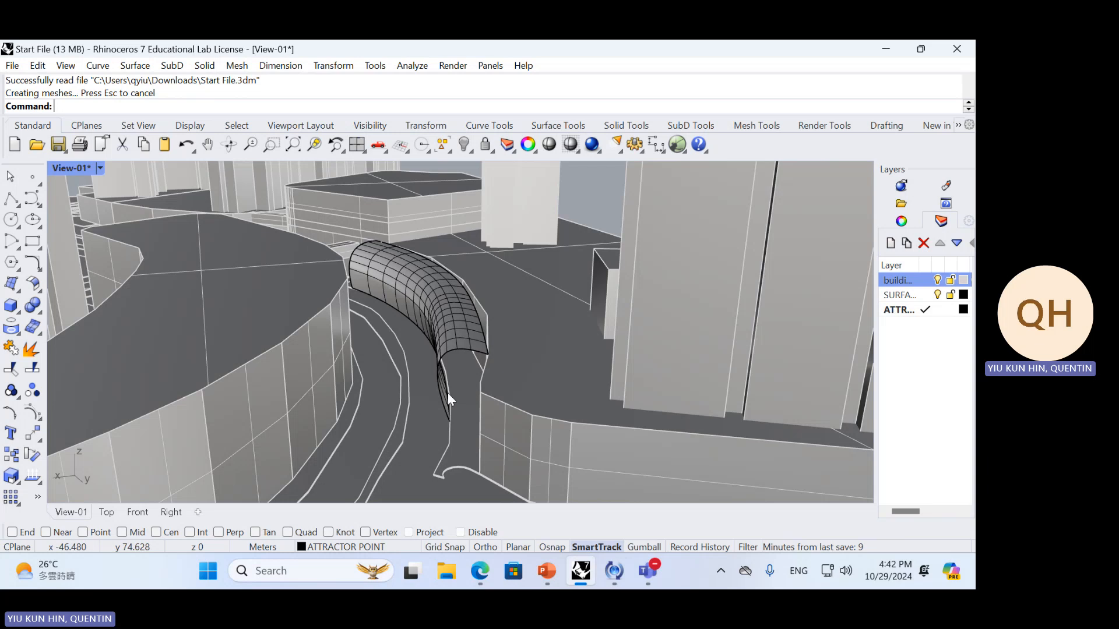
pyautogui.moveTo(406, 330); pyautogui.dragTo(429, 343, button='right')
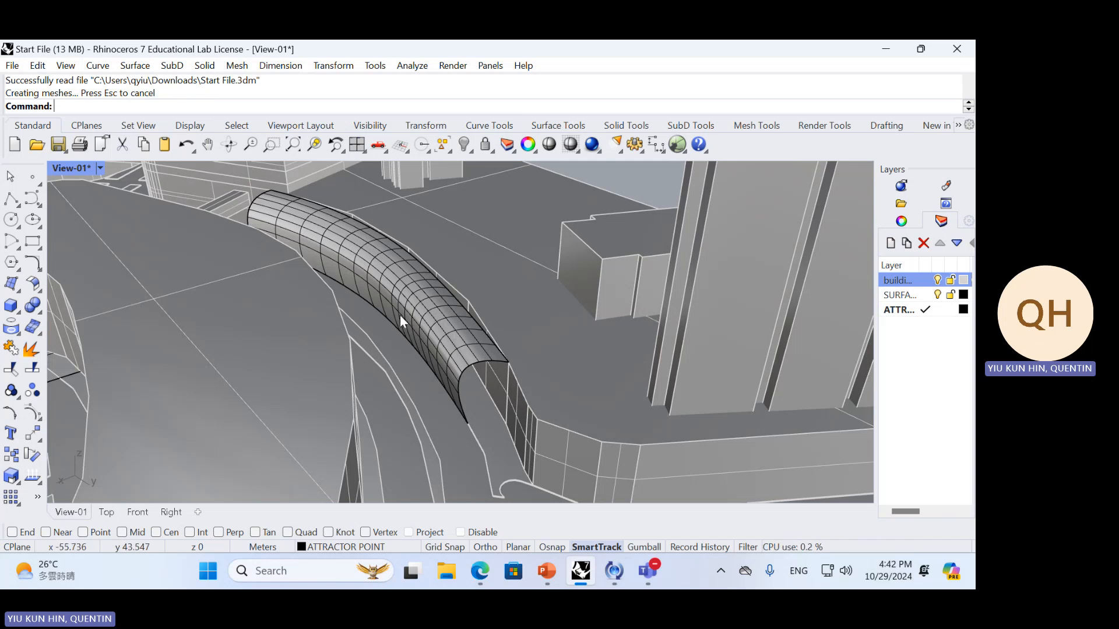
pyautogui.moveTo(400, 315); pyautogui.dragTo(426, 337, button='right')
pyautogui.scroll(-6, 407, 348)
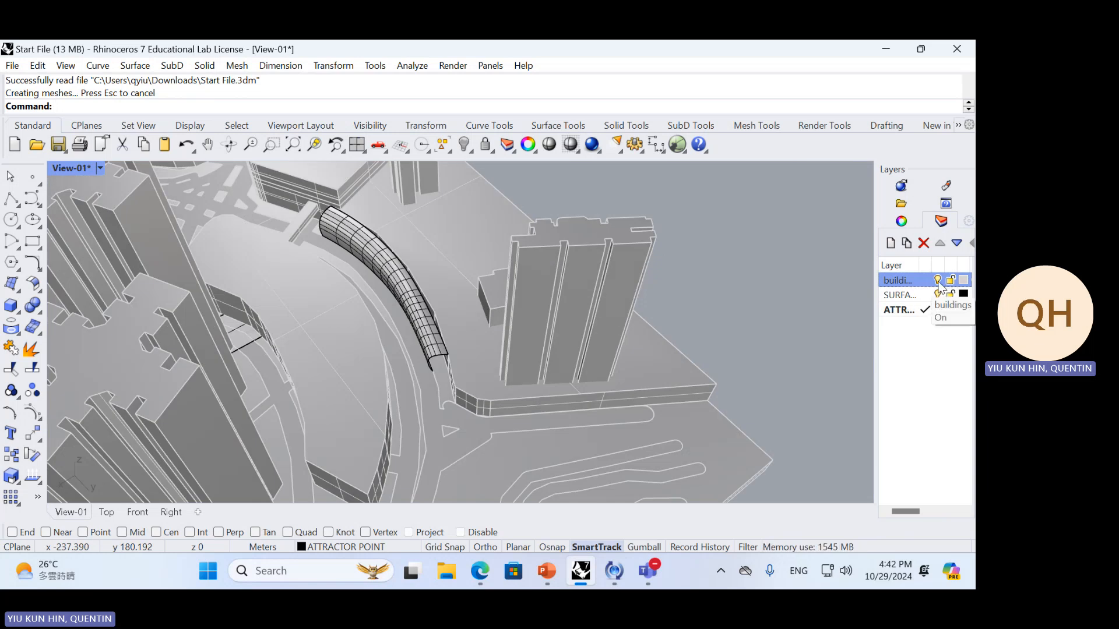
pyautogui.click(937, 281)
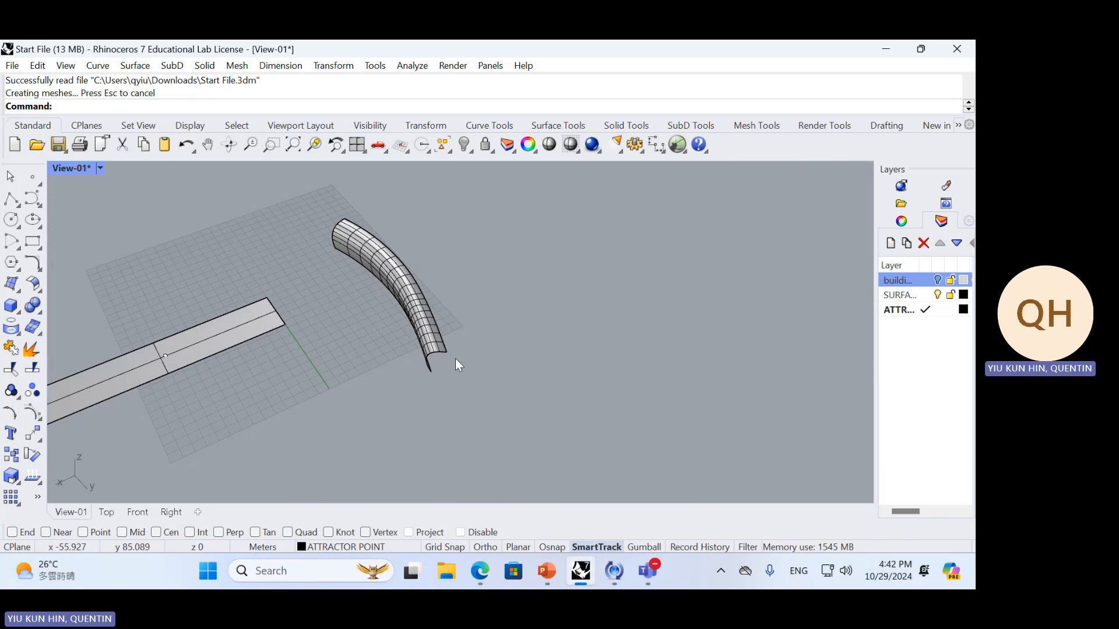
pyautogui.keyDown('shift'); pyautogui.moveTo(456, 363); pyautogui.dragTo(556, 332, button='right'); pyautogui.keyUp('shift')
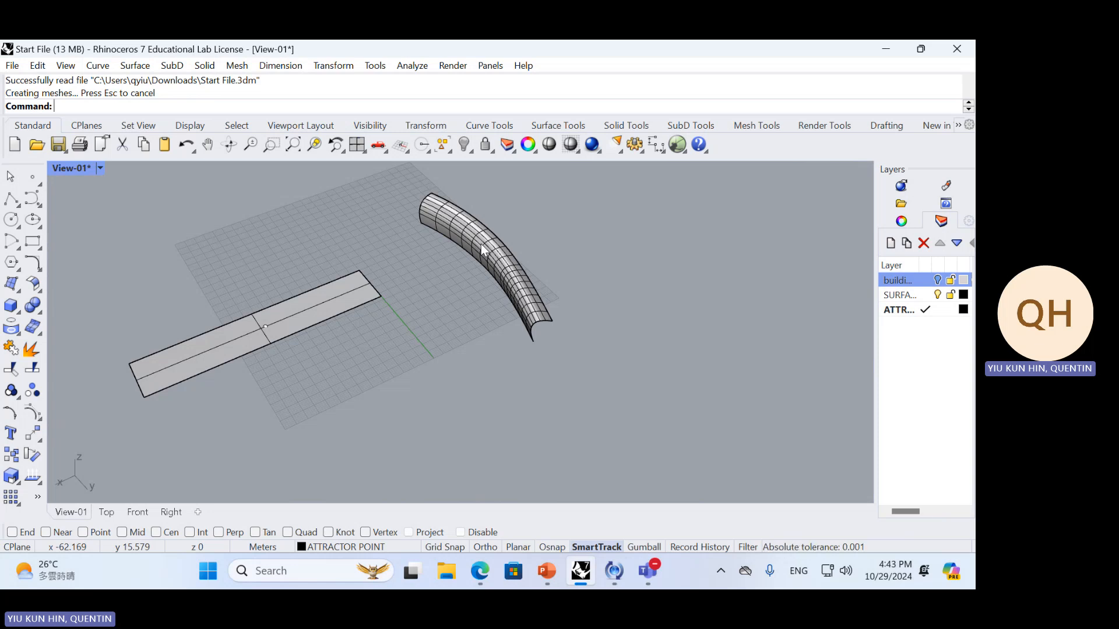
# Check the LunchBox slide in PowerPoint, return to Rhino and open the Package Manager ready for an online search
pyautogui.click(547, 571)
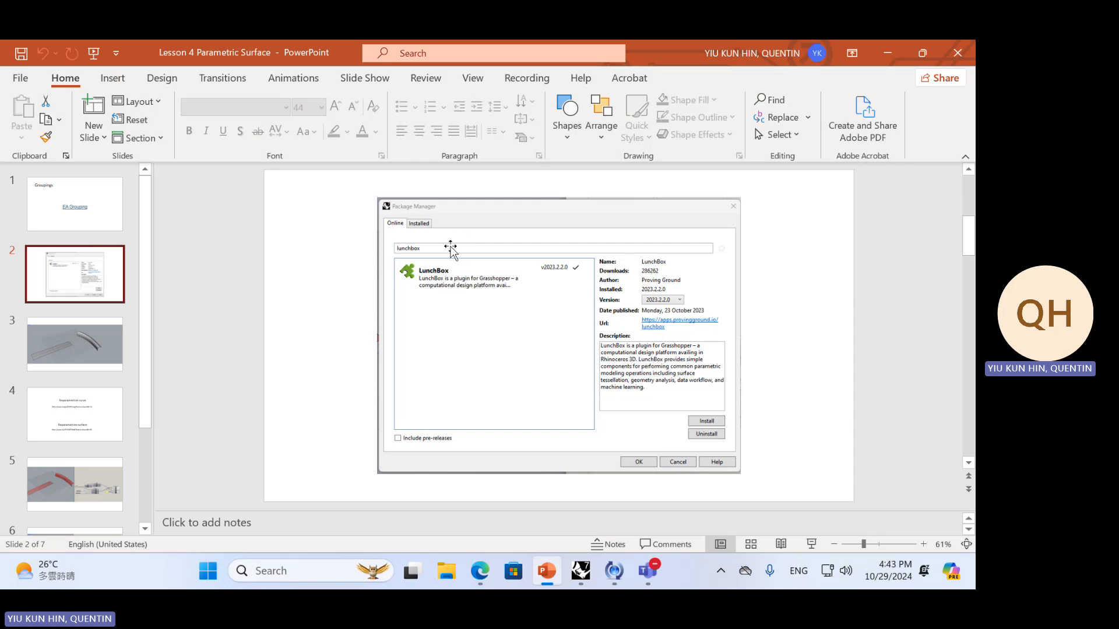
pyautogui.hotkey('alt', 'Tab')
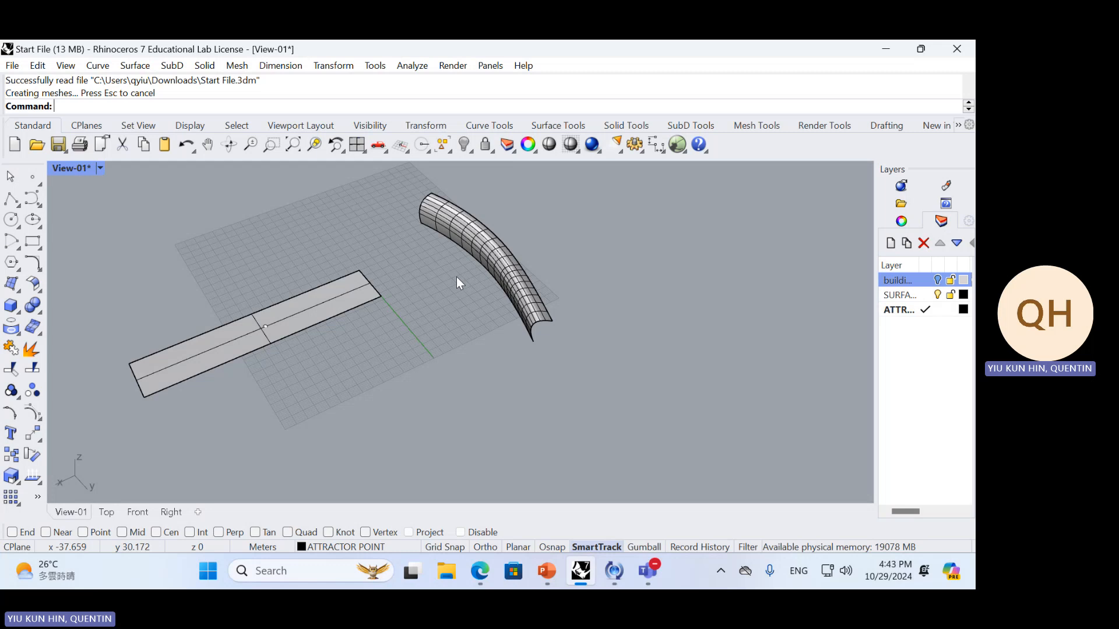
pyautogui.write('PackageManager')
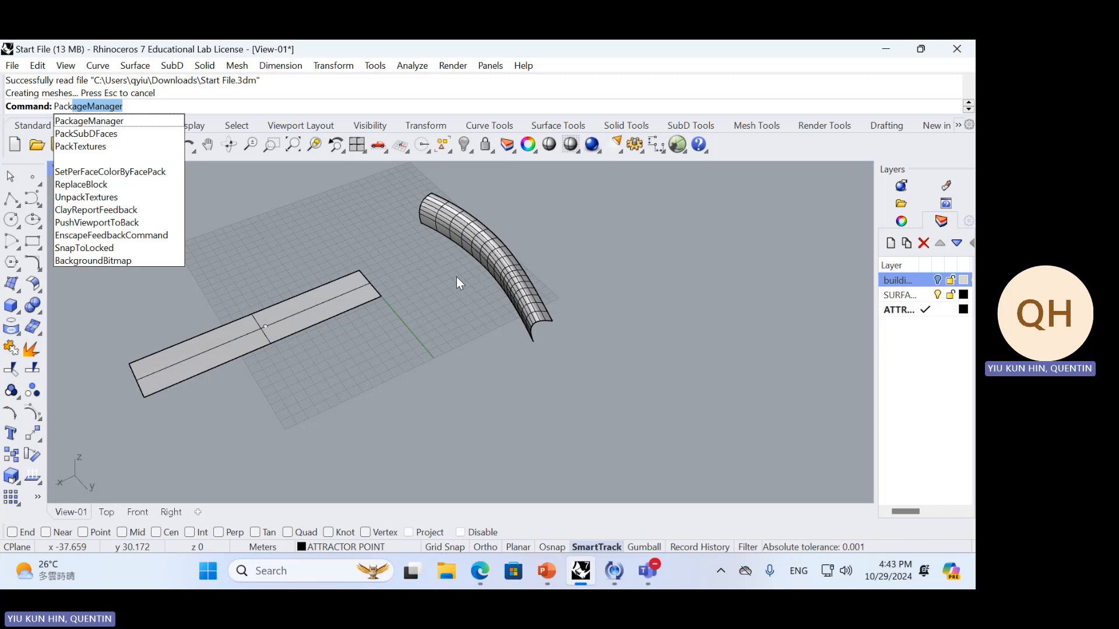
pyautogui.press('Return')
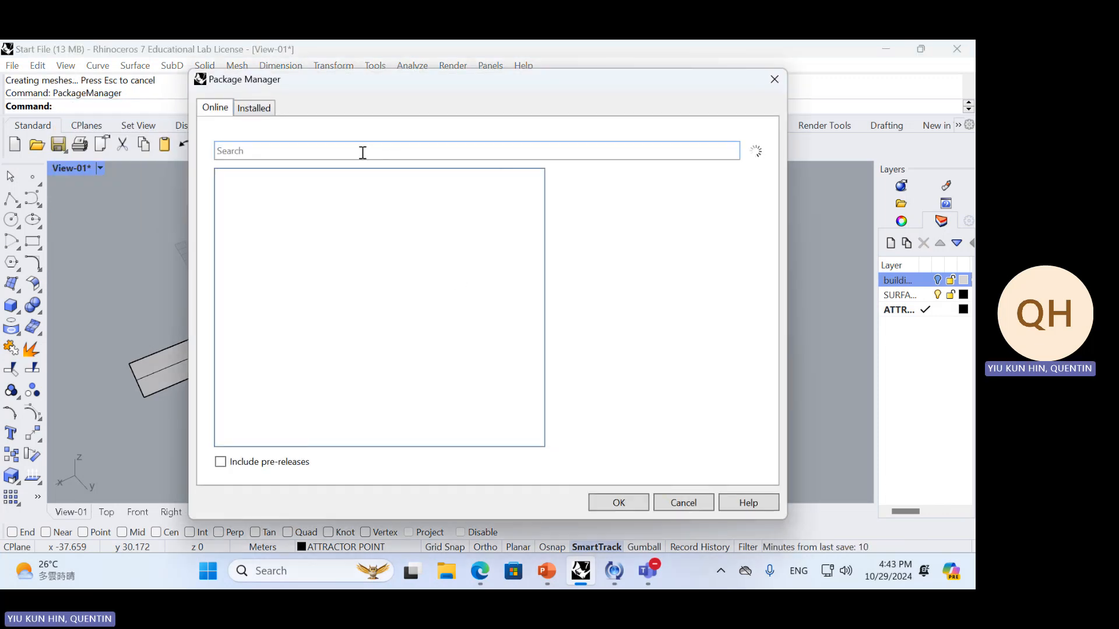
pyautogui.click(363, 152)
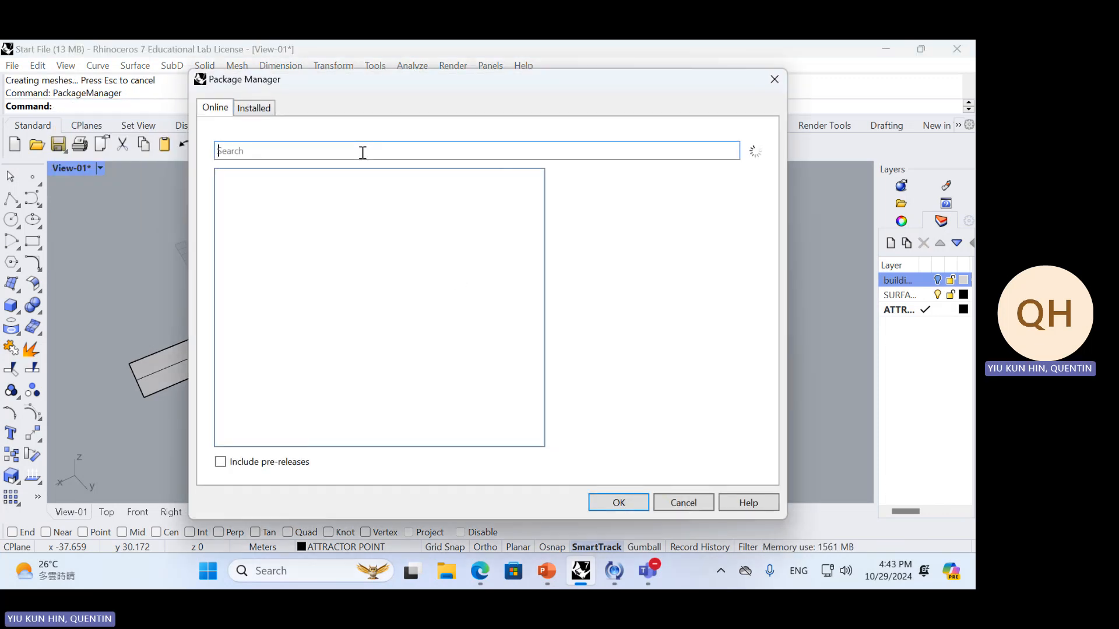
# Switch to Edge and open the Google home page in a new tab by way of a web search for google
pyautogui.click(471, 572)
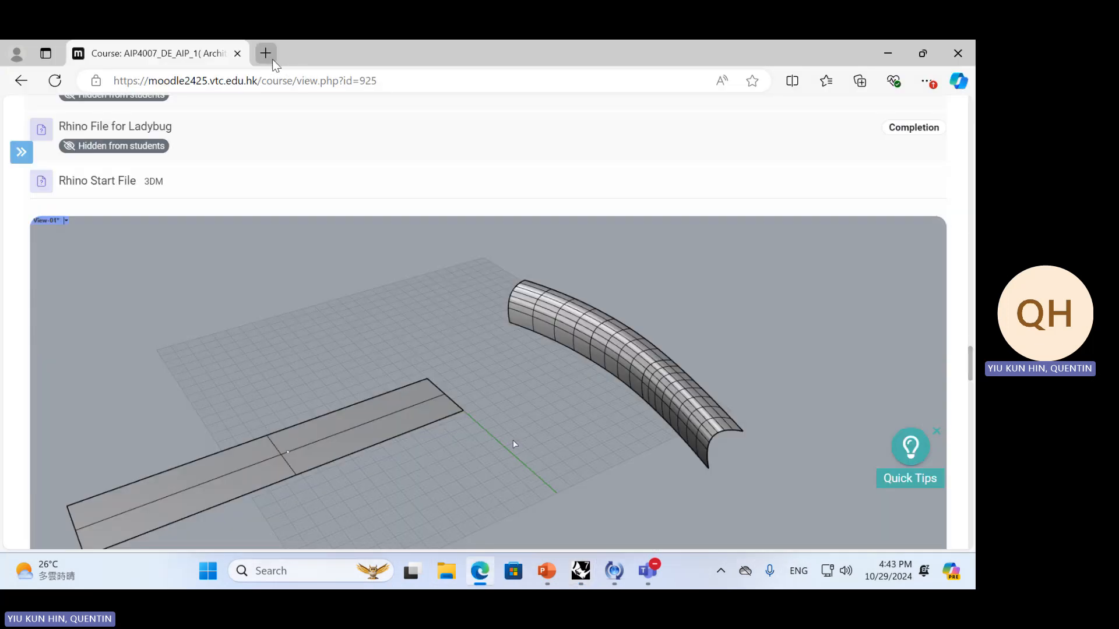
pyautogui.click(265, 53)
pyautogui.write('googl')
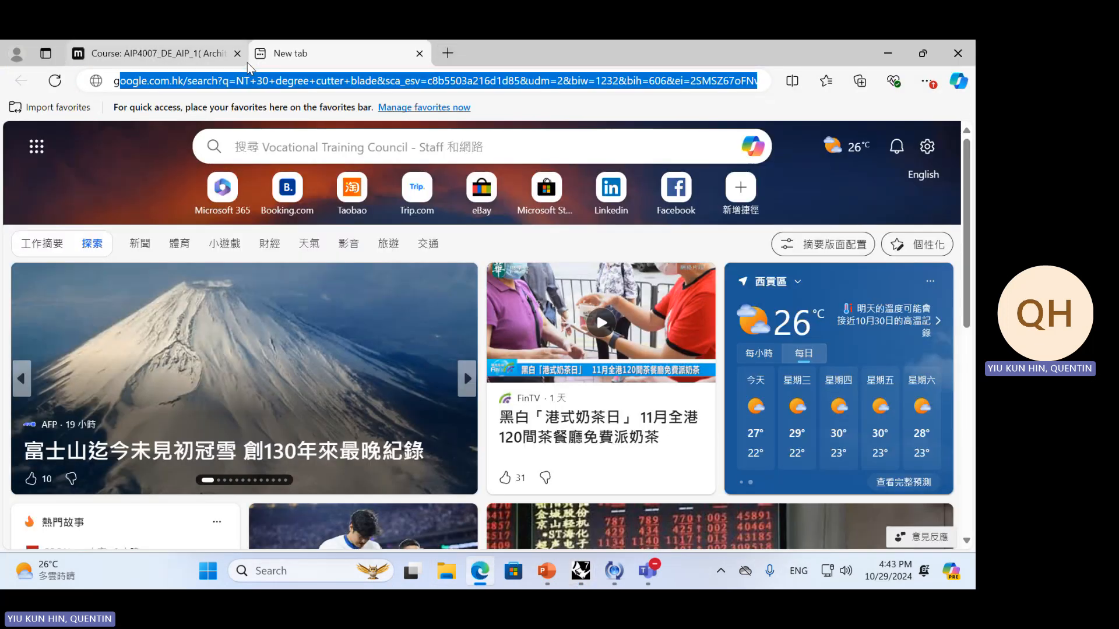
pyautogui.write('e translate')
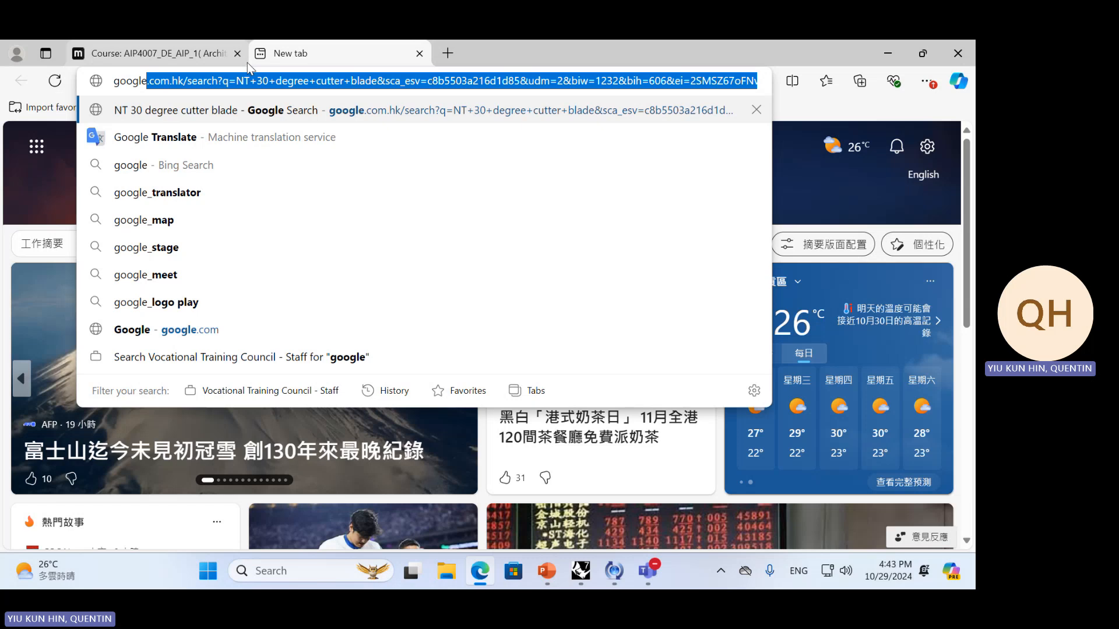
pyautogui.press('BackSpace')
pyautogui.press('BackSpace')
pyautogui.press('BackSpace')
pyautogui.press('BackSpace')
pyautogui.press('BackSpace')
pyautogui.press('BackSpace')
pyautogui.press('BackSpace')
pyautogui.press('BackSpace')
pyautogui.press('BackSpace')
pyautogui.press('BackSpace')
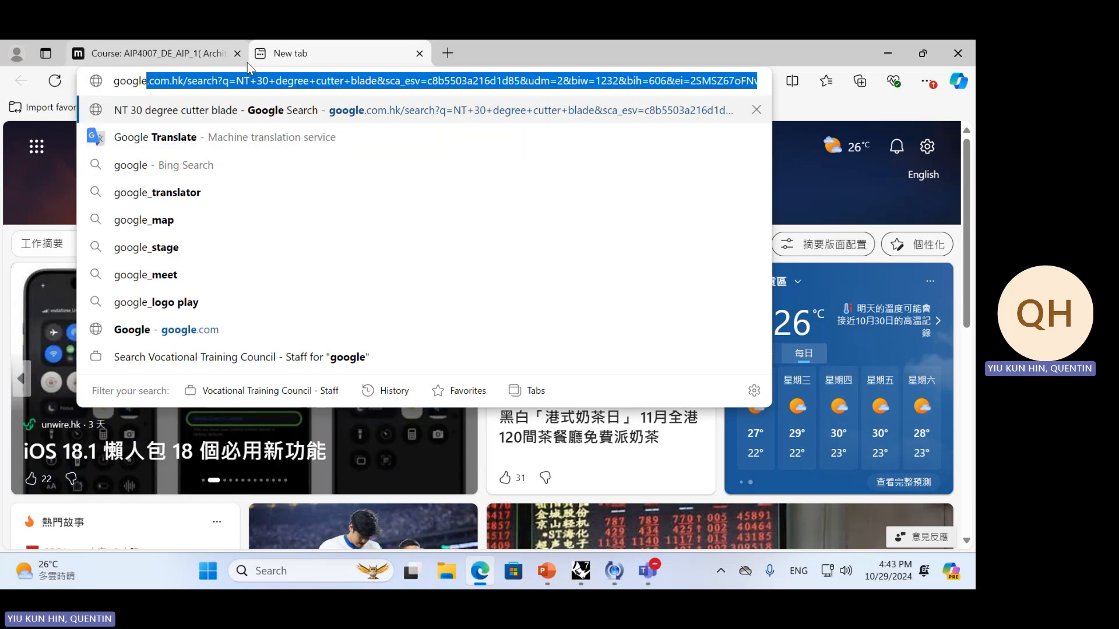
pyautogui.press('BackSpace')
pyautogui.press('Return')
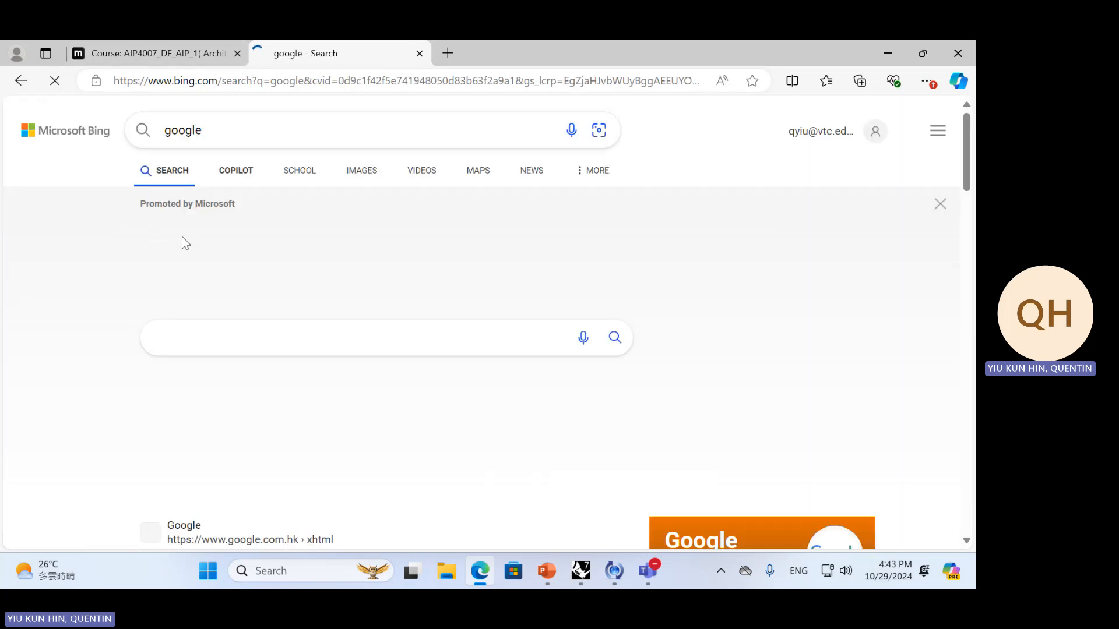
pyautogui.scroll(-2, 229, 319)
pyautogui.scroll(-7, 254, 428)
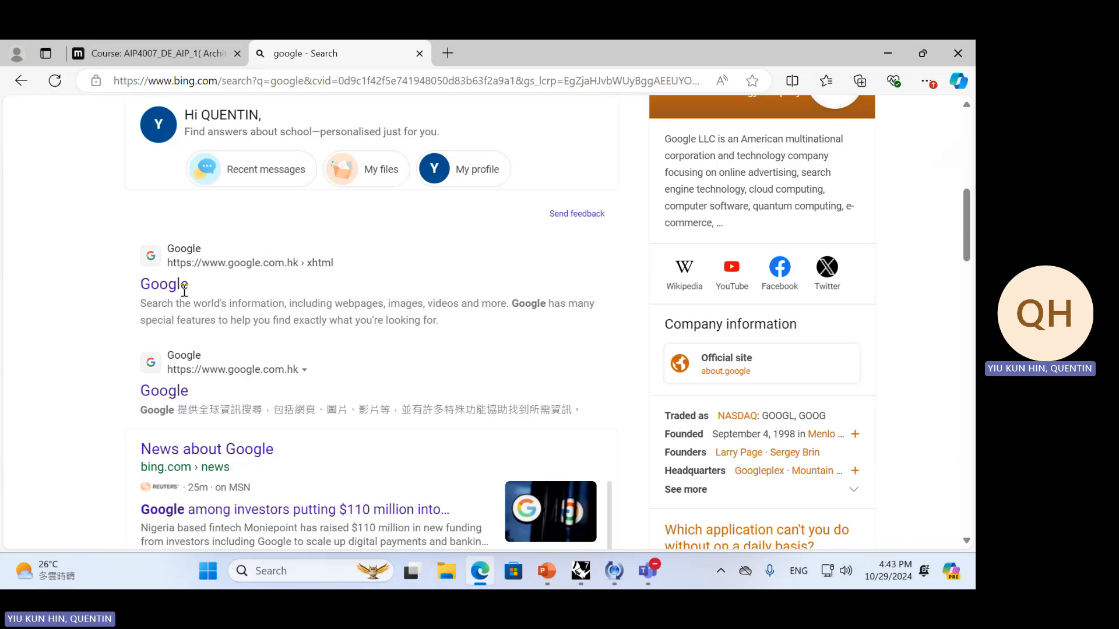
pyautogui.click(173, 283)
pyautogui.middleClick(278, 44)
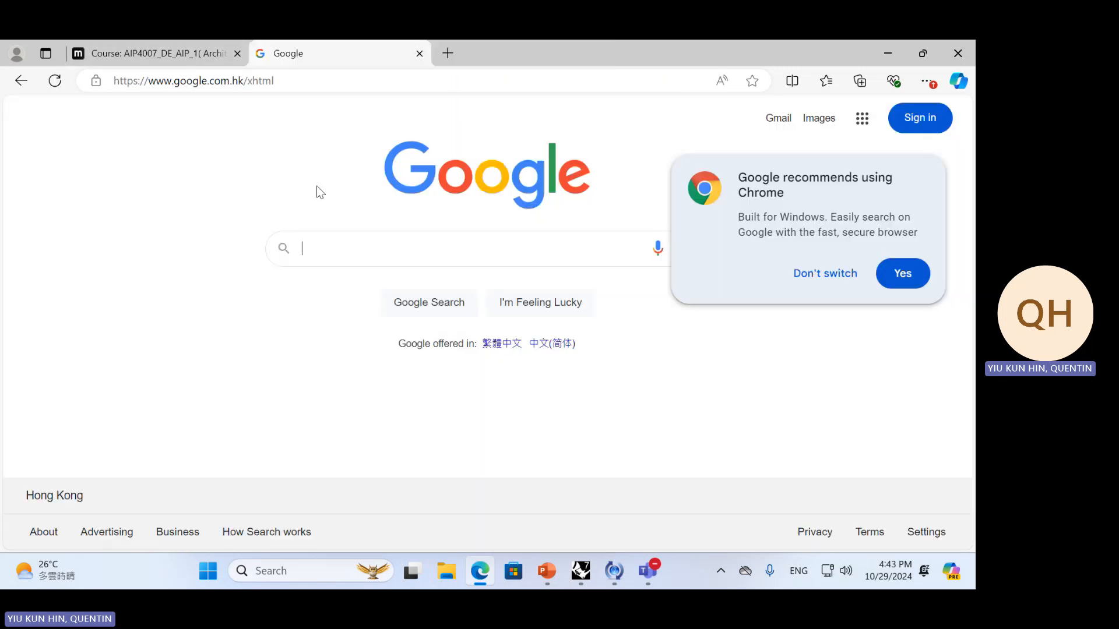
# Search Google for food4rhino, open the Food4Rhino website and look over its Rhino and Grasshopper app listings
pyautogui.click(336, 237)
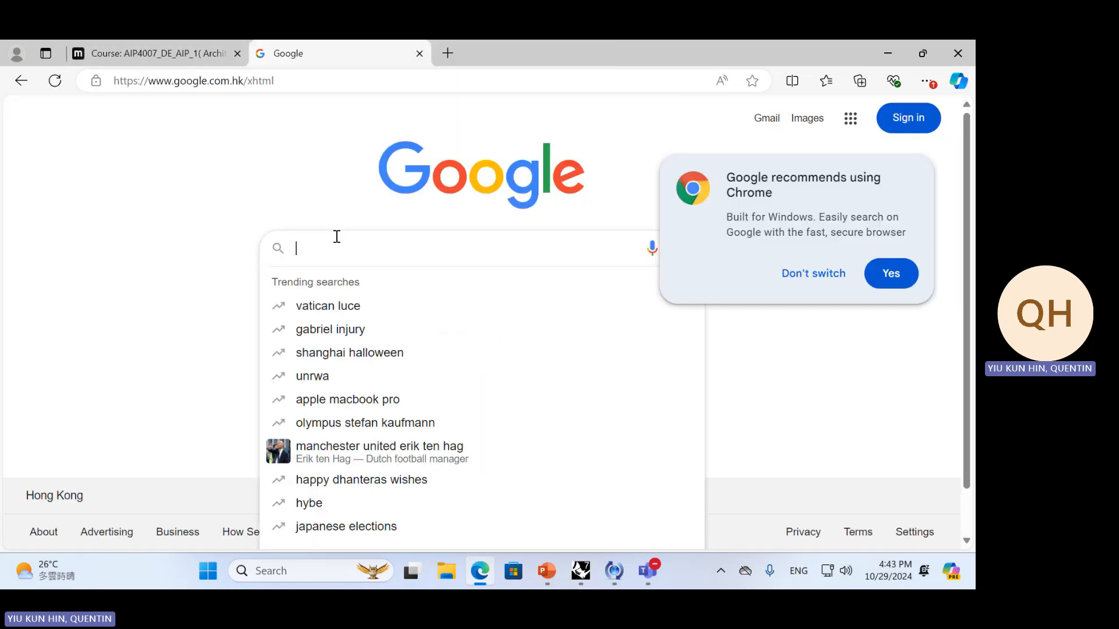
pyautogui.write('r')
pyautogui.press('BackSpace')
pyautogui.write('food')
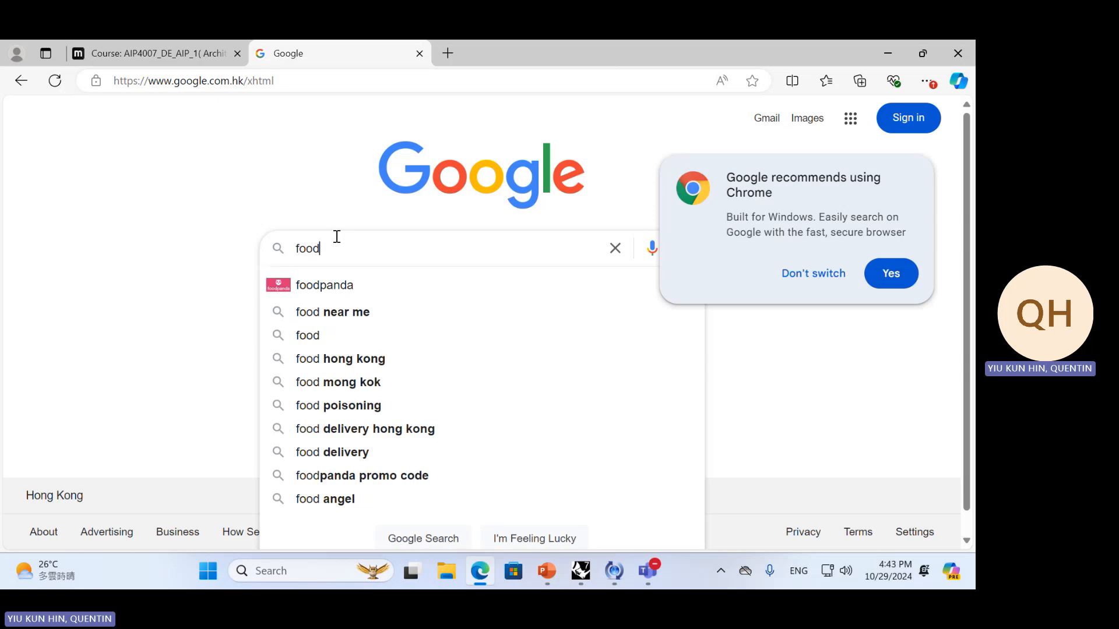
pyautogui.write('4rhino')
pyautogui.press('Return')
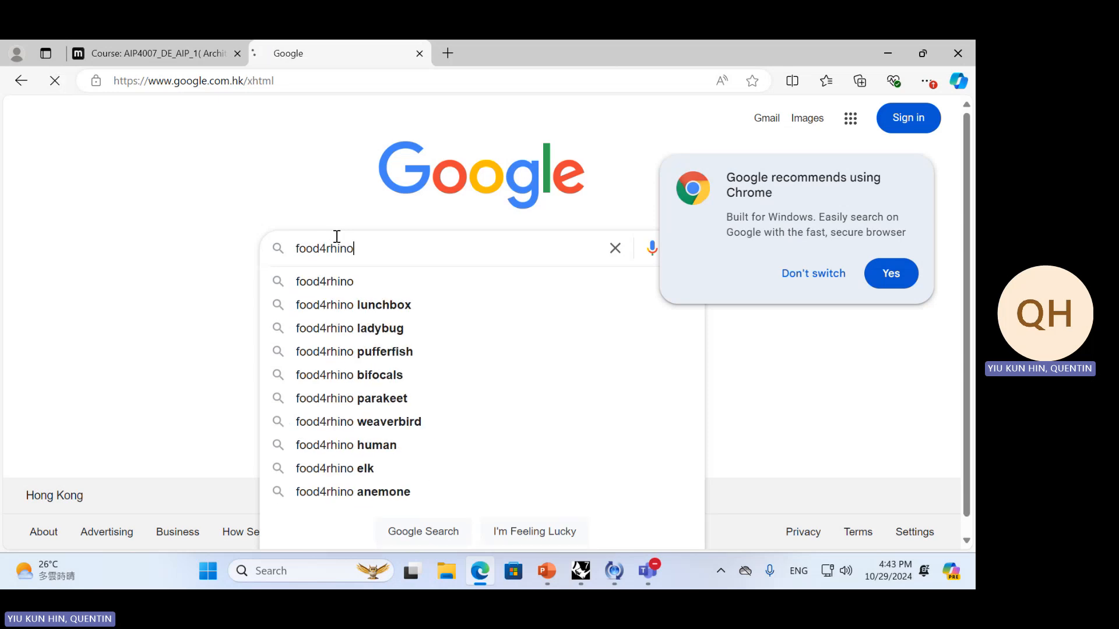
pyautogui.click(152, 267)
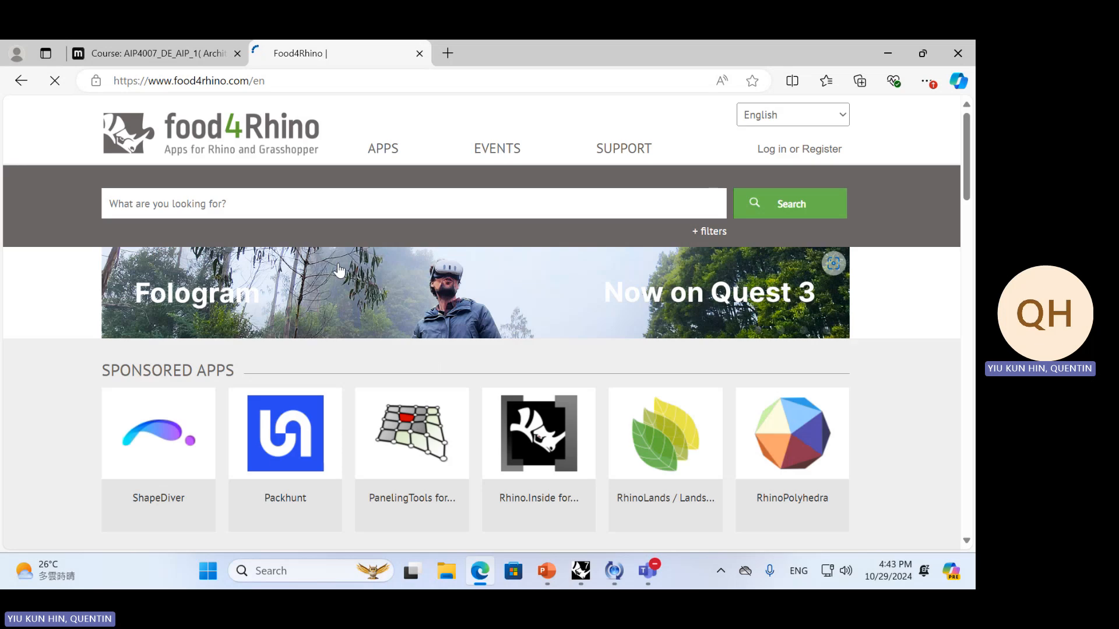
pyautogui.scroll(-6, 737, 392)
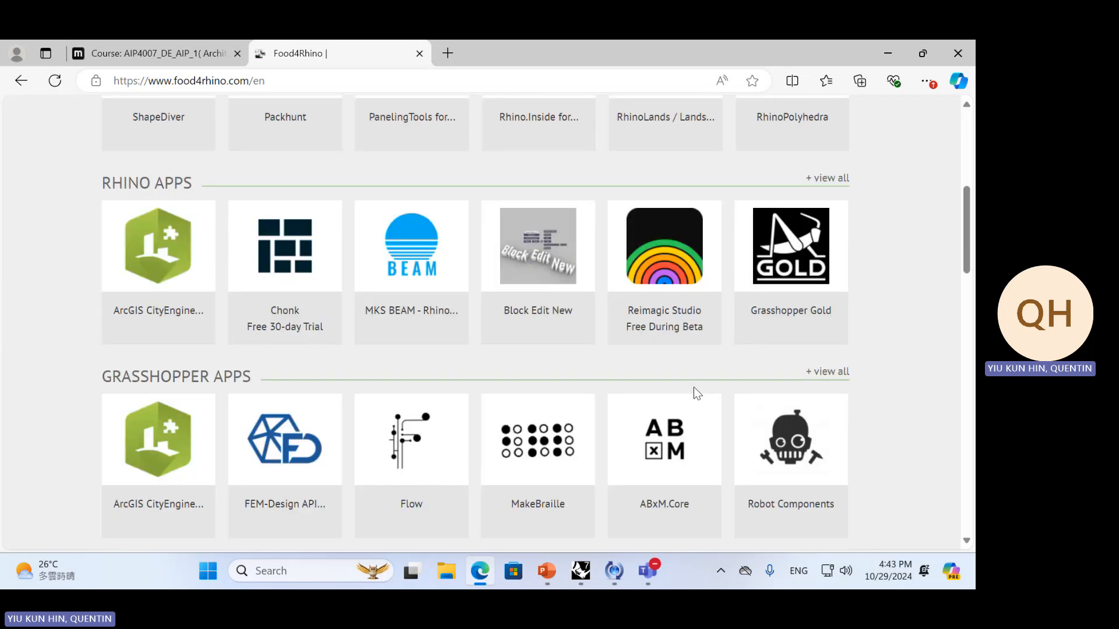
pyautogui.scroll(4, 693, 387)
pyautogui.scroll(3, 687, 384)
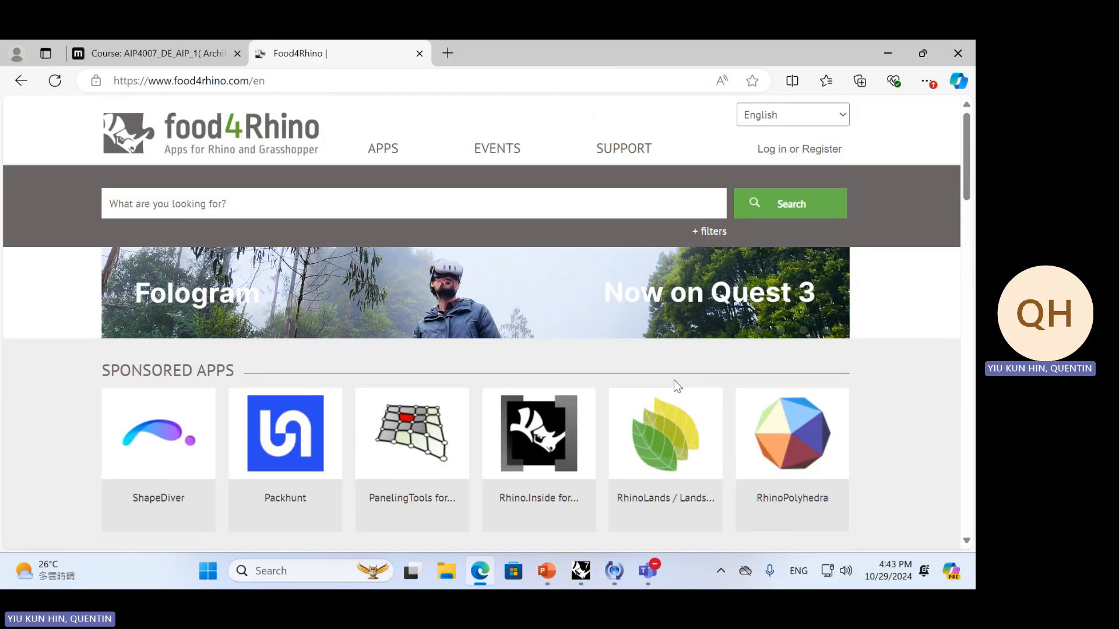
# Switch back to Rhino and browse the list of online packages in the Package Manager
pyautogui.hotkey('alt', 'Tab')
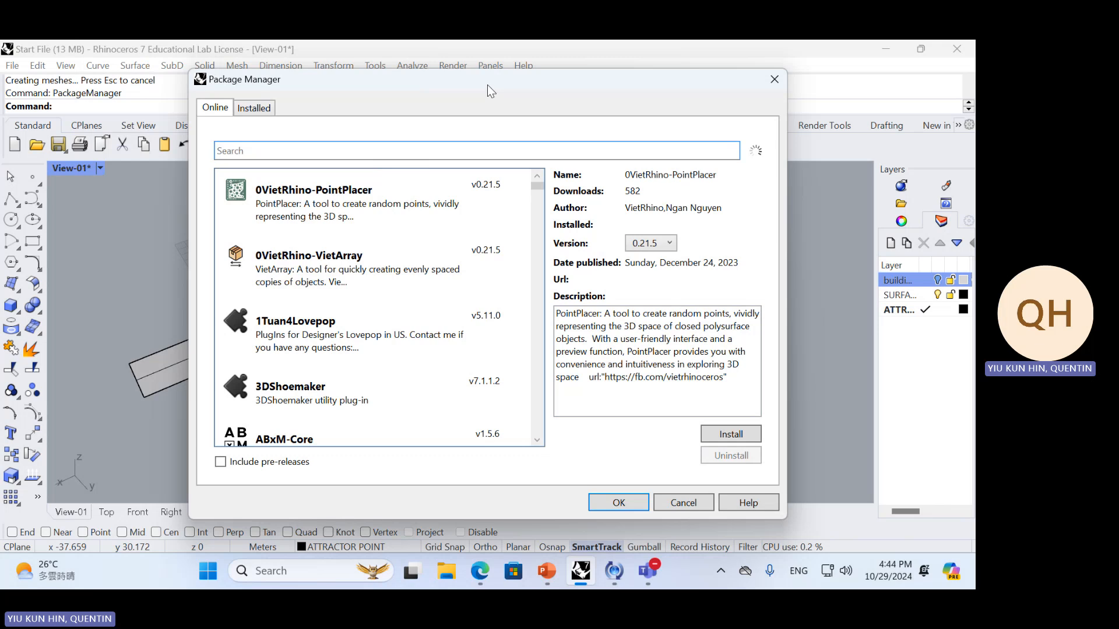
pyautogui.moveTo(487, 85); pyautogui.dragTo(444, 110)
pyautogui.scroll(-10, 491, 274)
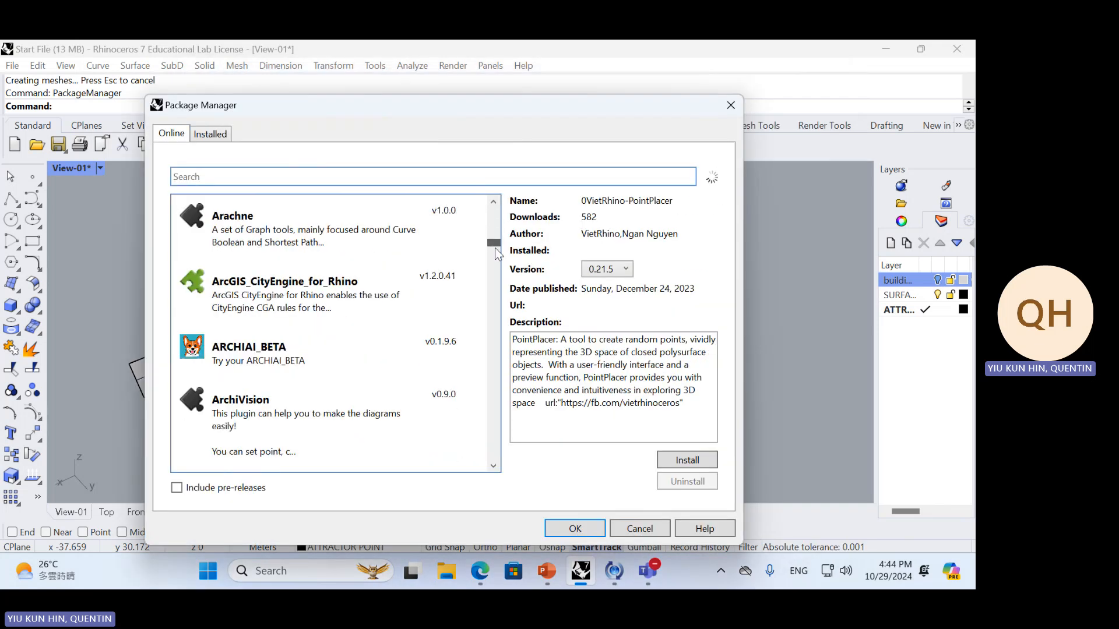
pyautogui.moveTo(492, 323); pyautogui.dragTo(495, 213)
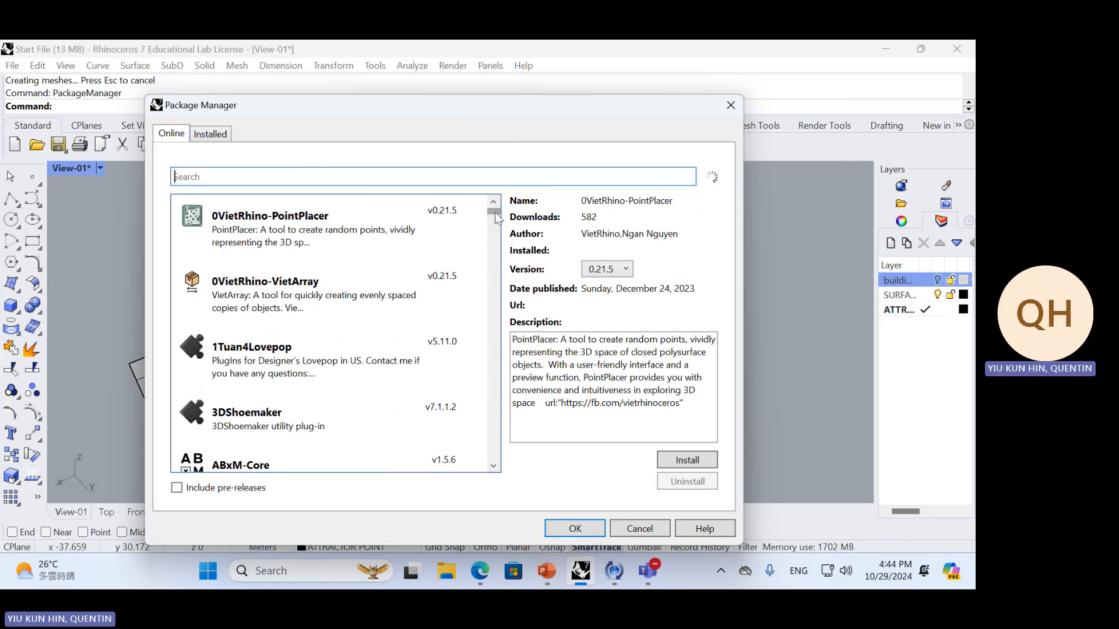
# Switch to the Food4Rhino home page in Edge, look it over, and check the LunchBox slide in PowerPoint
pyautogui.hotkey('alt', 'Tab')
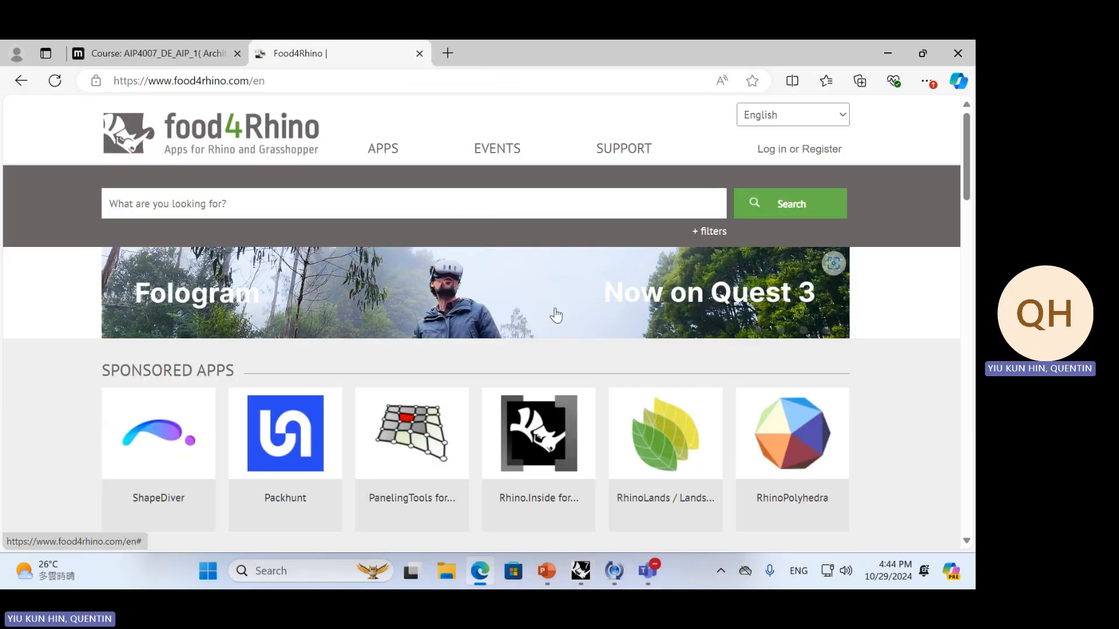
pyautogui.scroll(-2, 471, 219)
pyautogui.scroll(2, 470, 168)
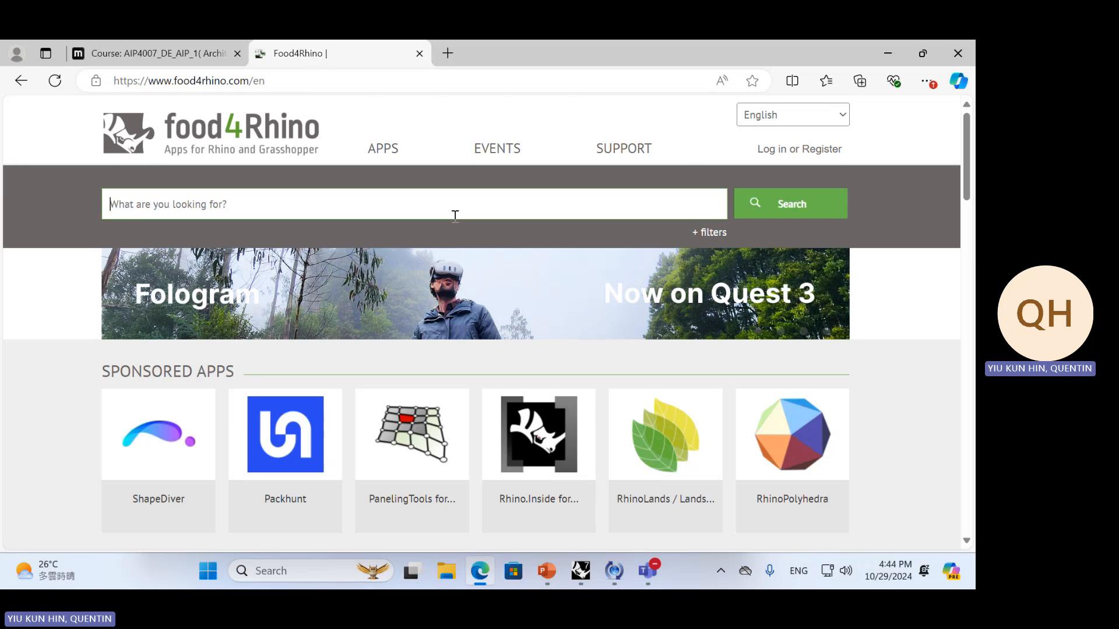
pyautogui.click(546, 570)
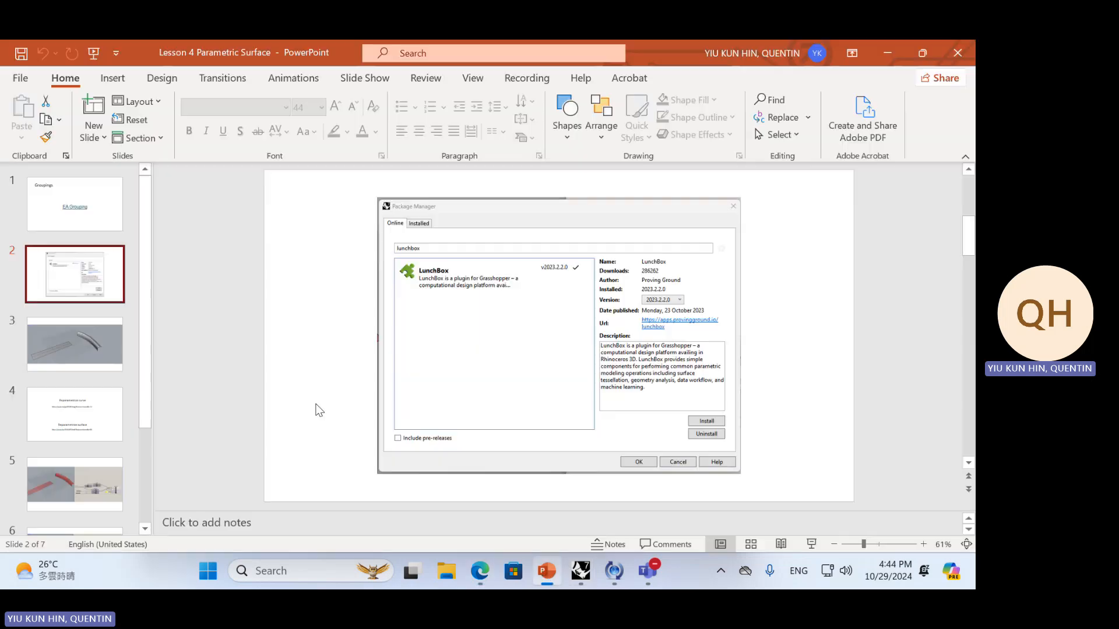
# Switch to Rhino and search the online packages in the Package Manager for lunchbox
pyautogui.hotkey('alt', 'Tab')
pyautogui.hotkey('alt', 'Tab')
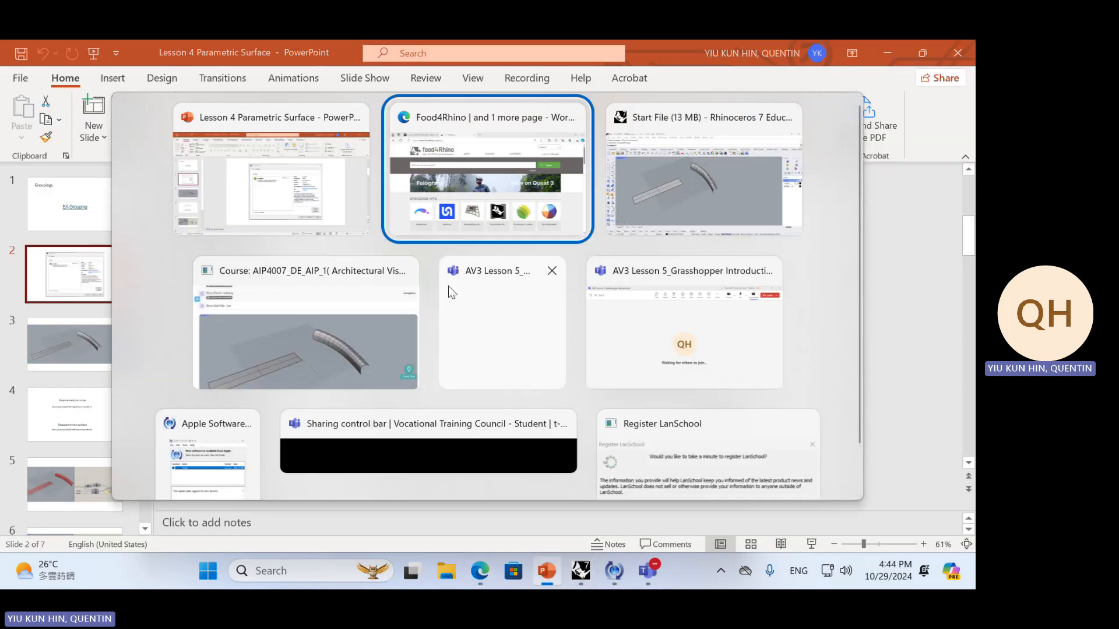
pyautogui.press('BackSpace')
pyautogui.write('lunch')
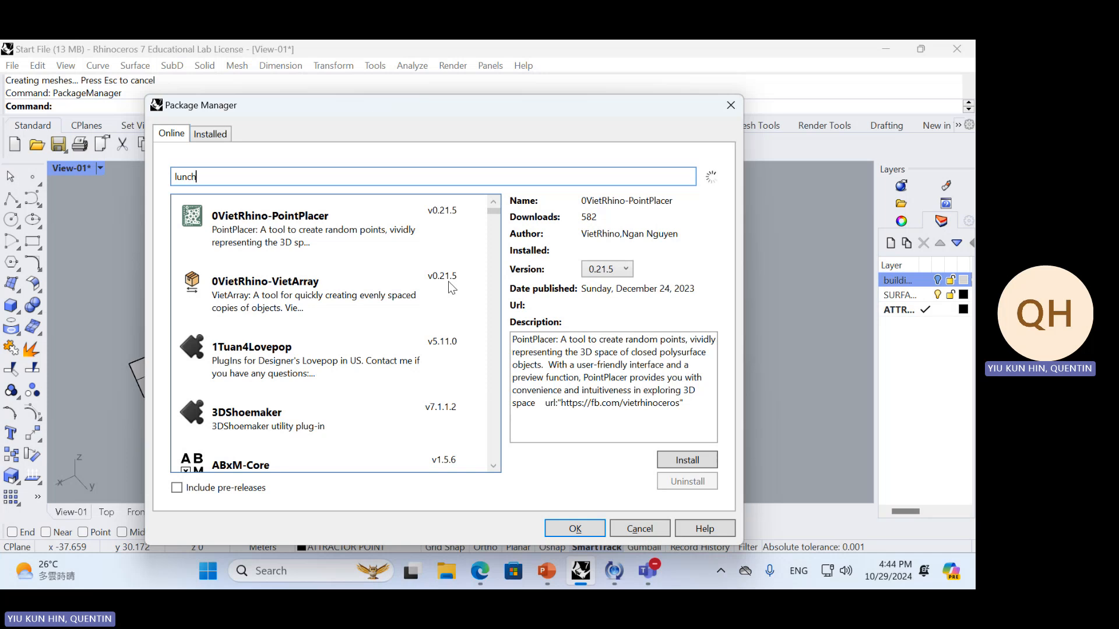
pyautogui.write('box')
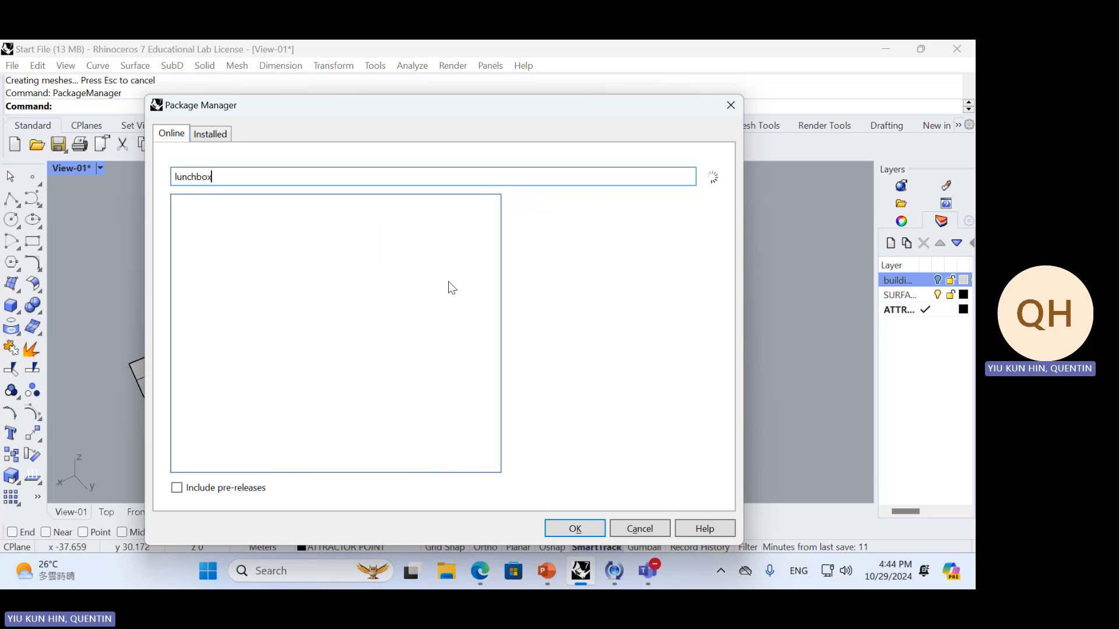
# Switch to Edge and search the Food4Rhino website for lunchbox
pyautogui.hotkey('alt', 'Tab')
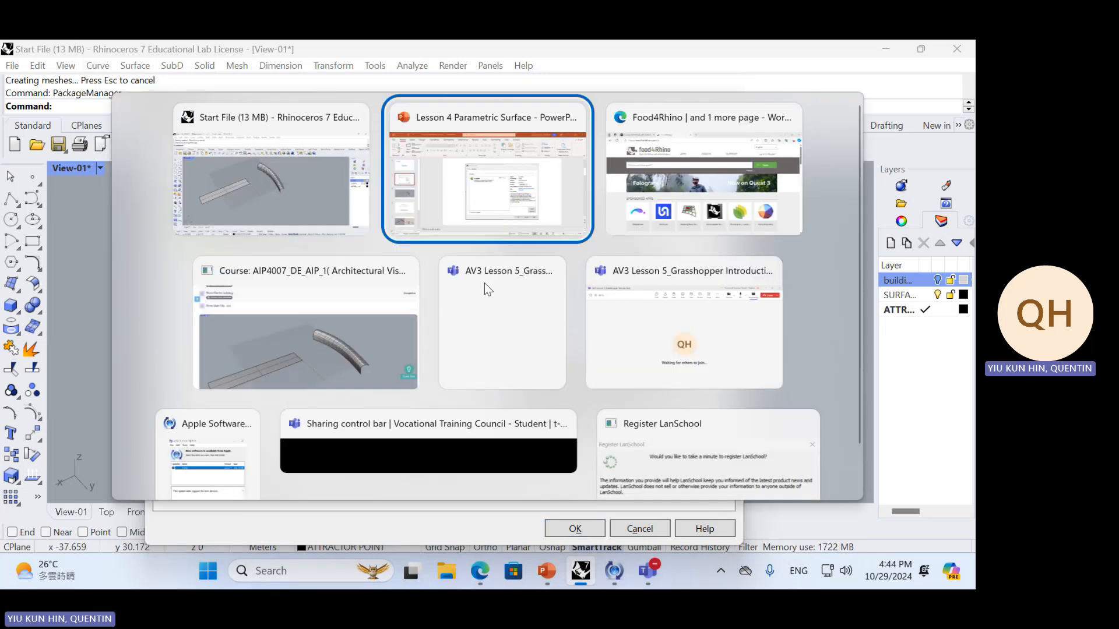
pyautogui.hotkey('alt', 'Tab')
pyautogui.press('Tab')
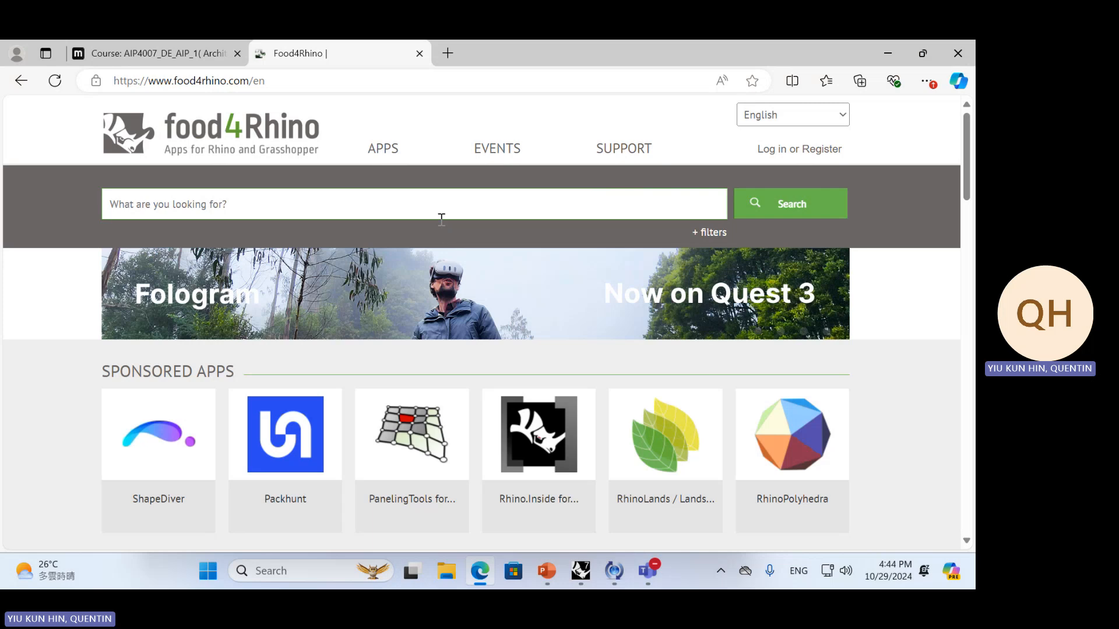
pyautogui.write('lunchbox')
pyautogui.press('Return')
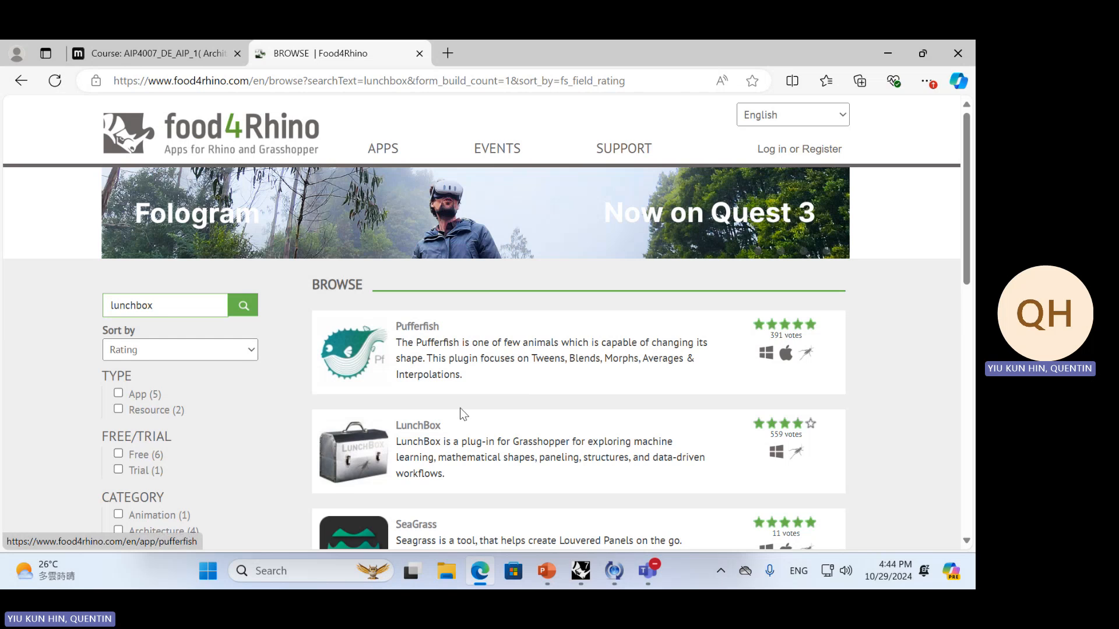
# Open the LunchBox app page from the search results and look over its description, component images and download versions
pyautogui.scroll(-3, 495, 307)
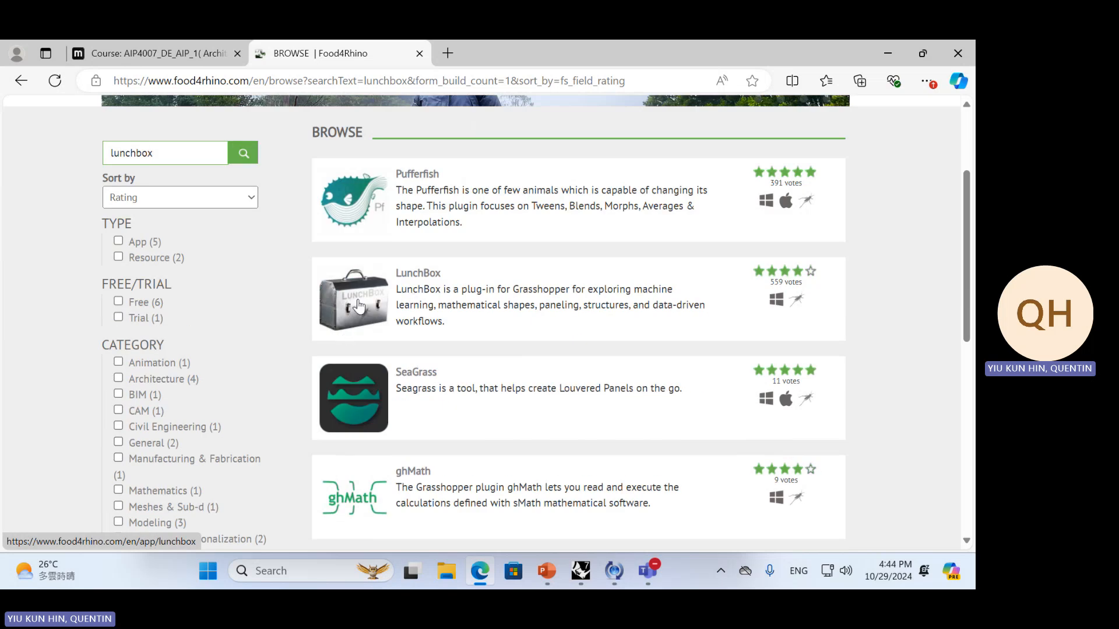
pyautogui.click(359, 305)
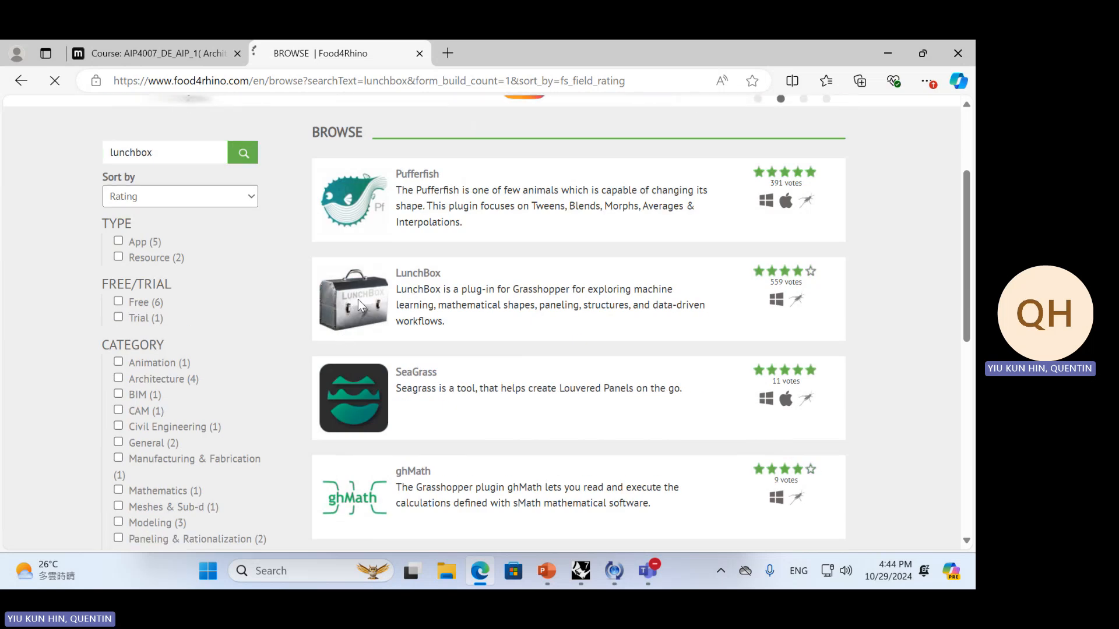
pyautogui.scroll(-4, 839, 274)
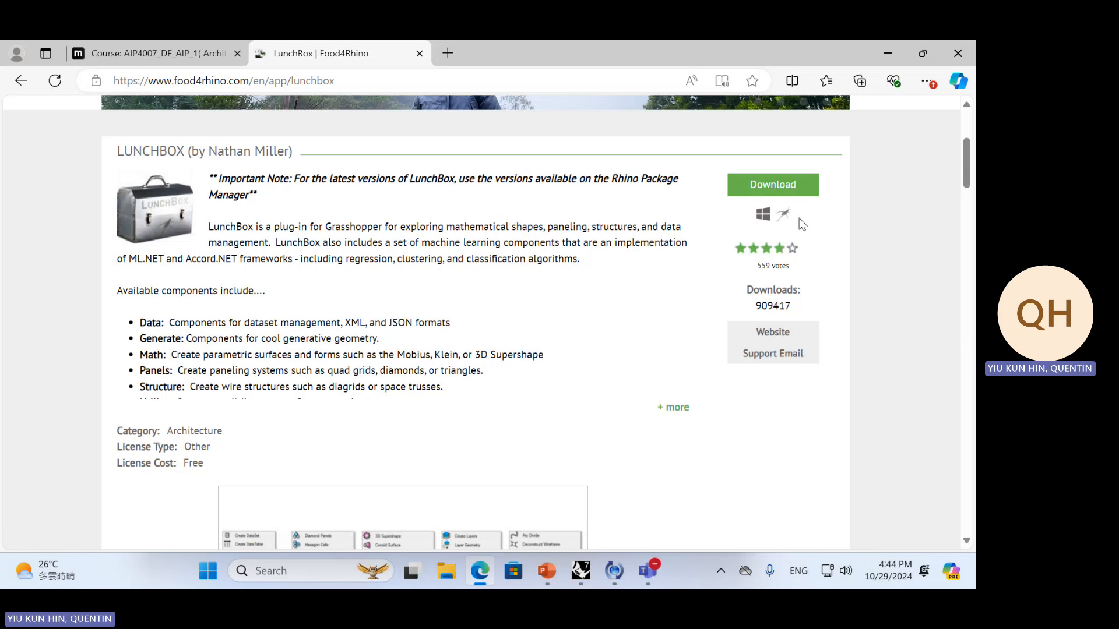
pyautogui.scroll(-10, 505, 300)
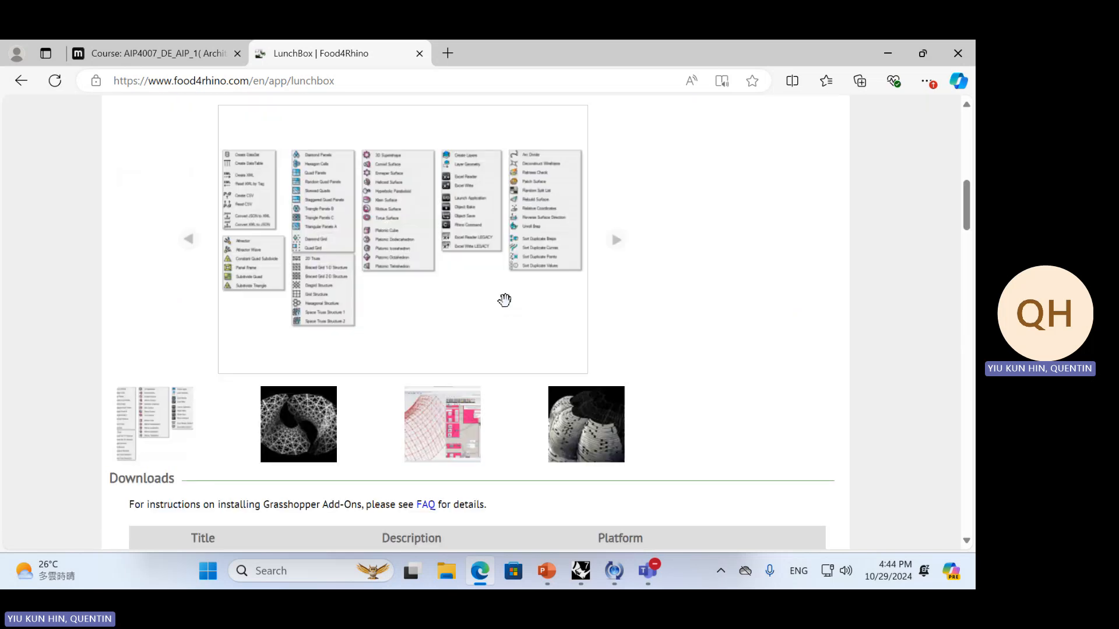
pyautogui.scroll(-4, 537, 264)
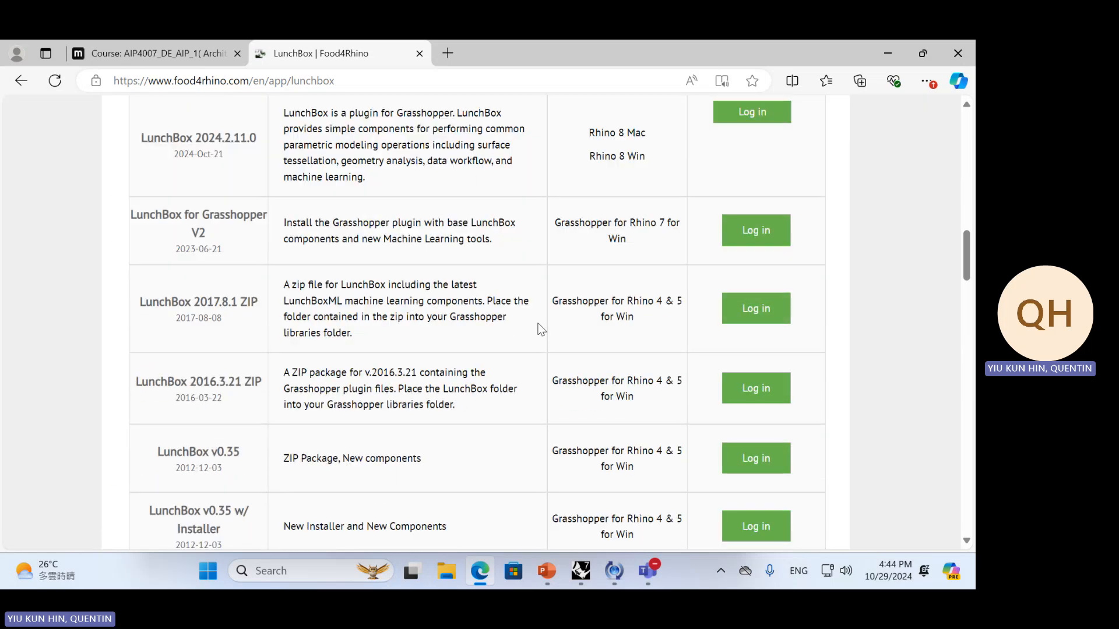
# Switch back to Rhino and install the LunchBox package version 2023.2.2.0 from the Package Manager
pyautogui.hotkey('alt', 'Tab')
pyautogui.hotkey('alt', 'Tab')
pyautogui.hotkey('alt', 'Tab')
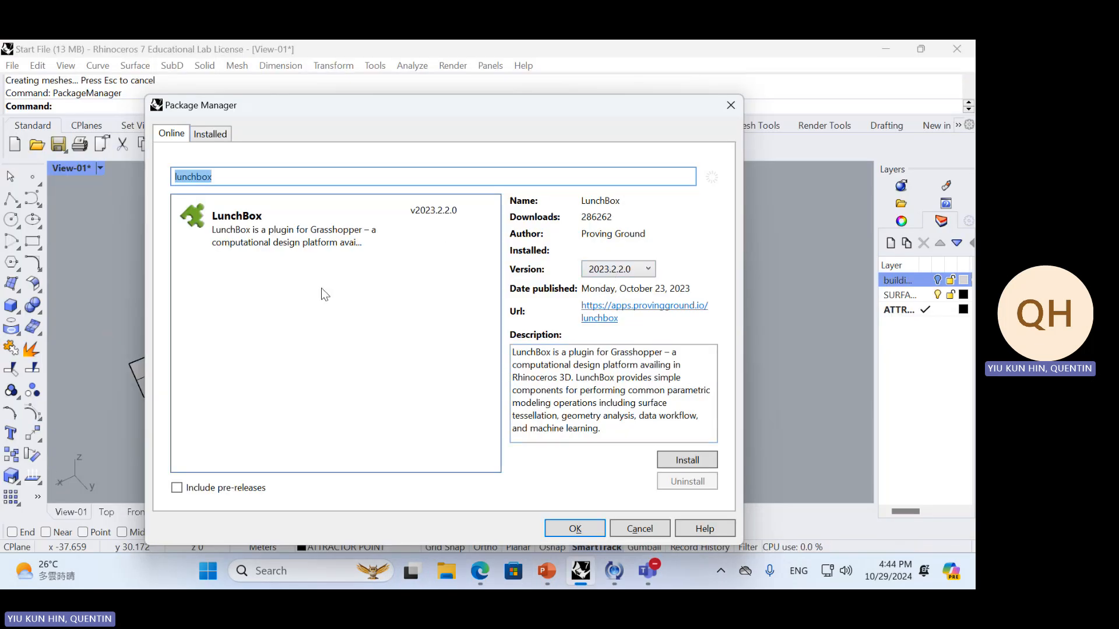
pyautogui.click(289, 220)
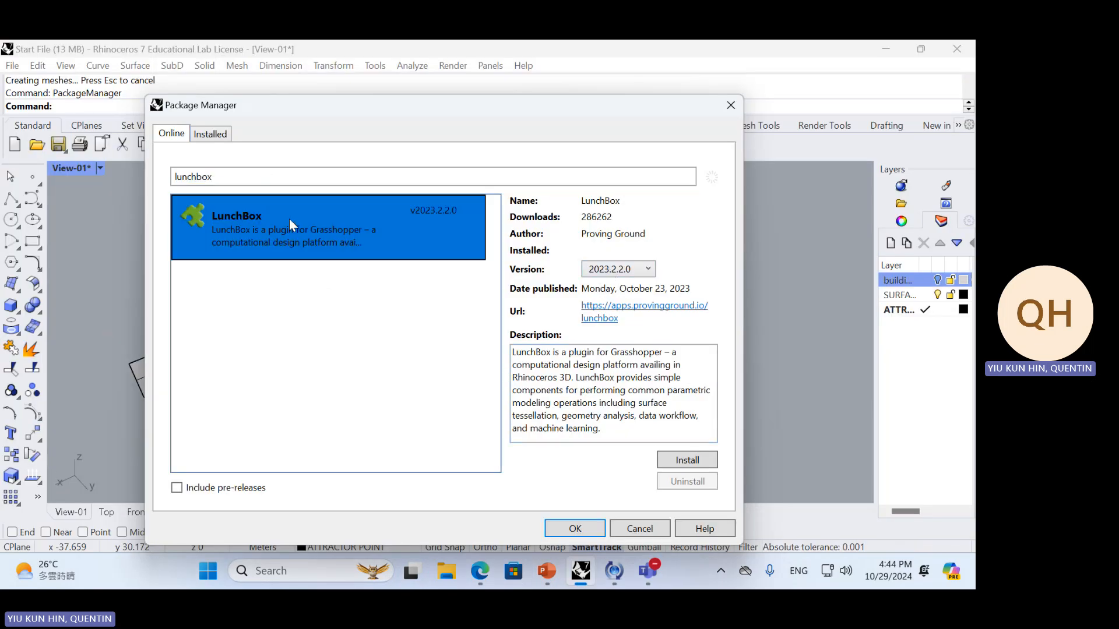
pyautogui.click(670, 453)
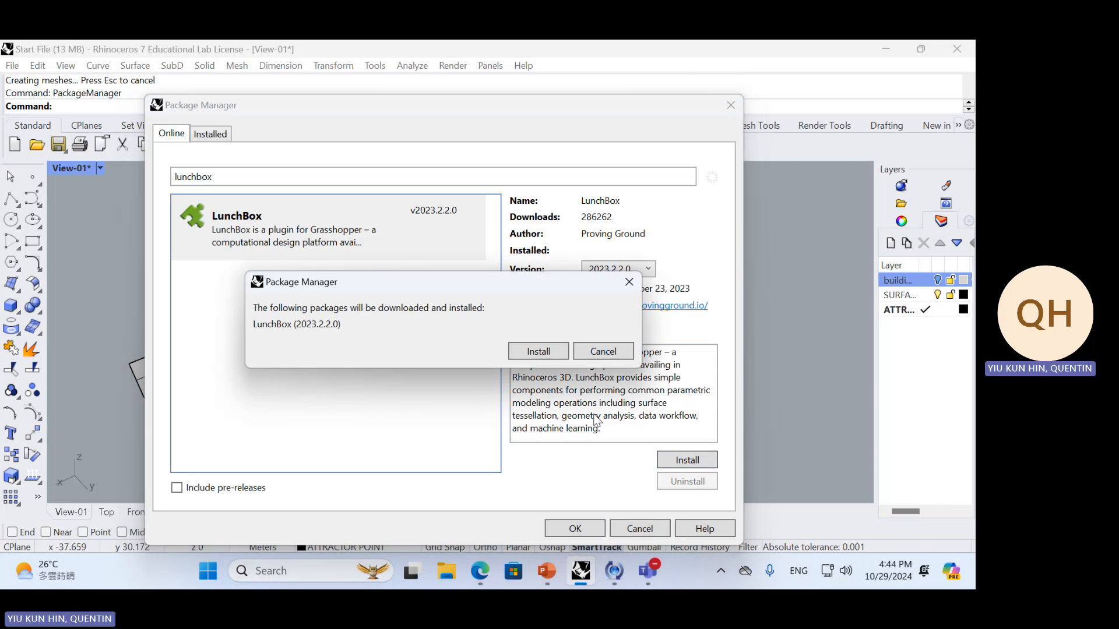
pyautogui.click(535, 352)
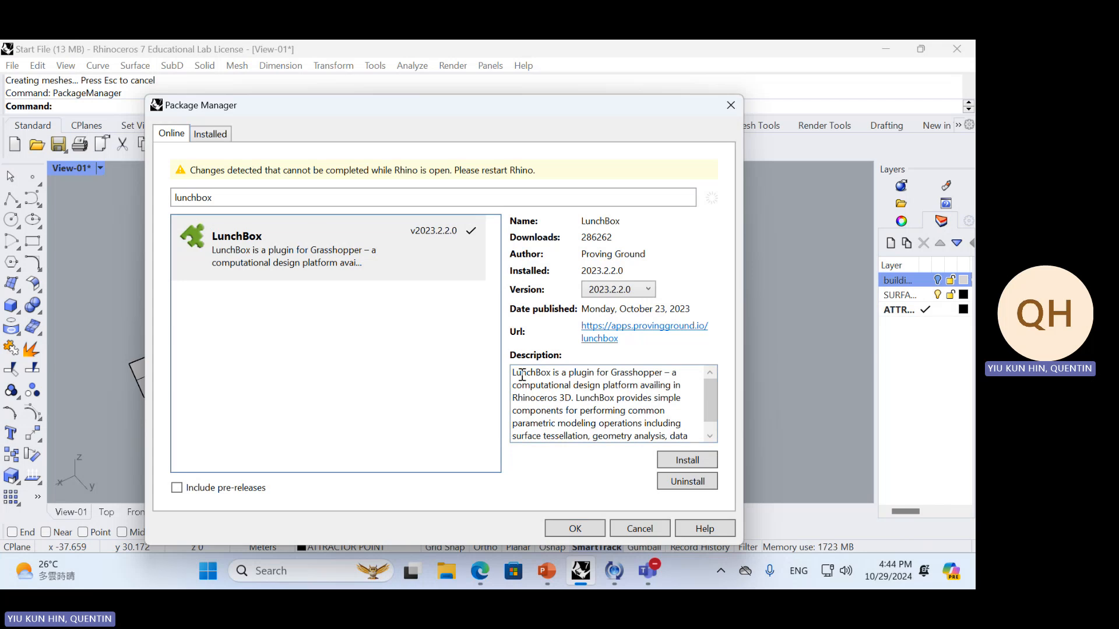
# Close the Package Manager and exit Rhino without saving the changes to Start File
pyautogui.click(731, 105)
pyautogui.click(957, 49)
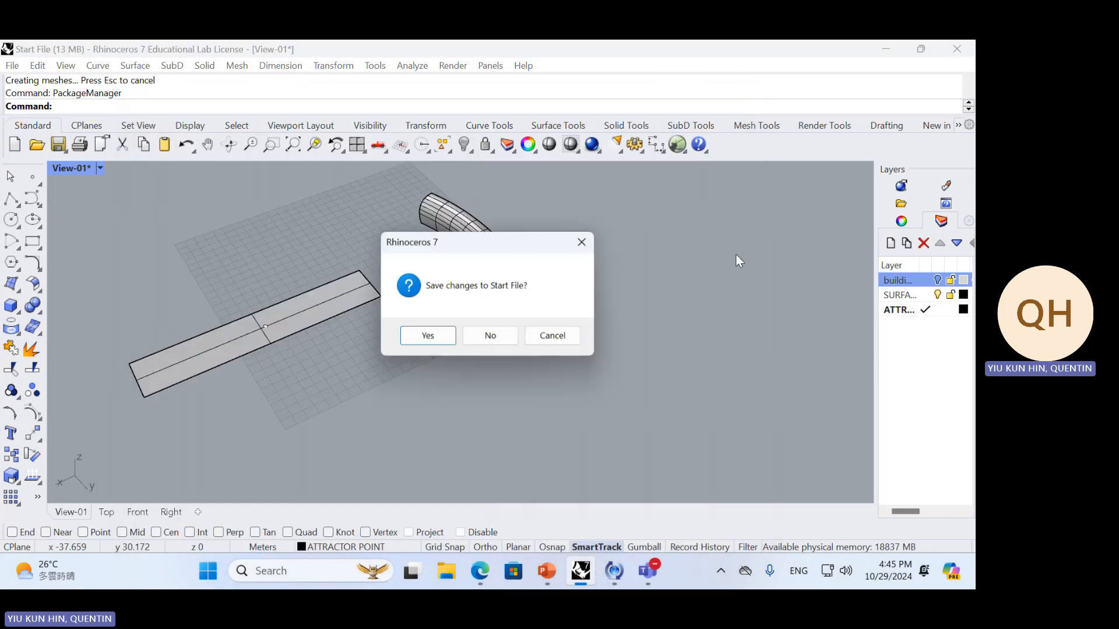
pyautogui.click(475, 338)
# Reopen the Start File Rhino model from the Downloads folder in File Explorer and dismiss the startup notice
pyautogui.click(484, 578)
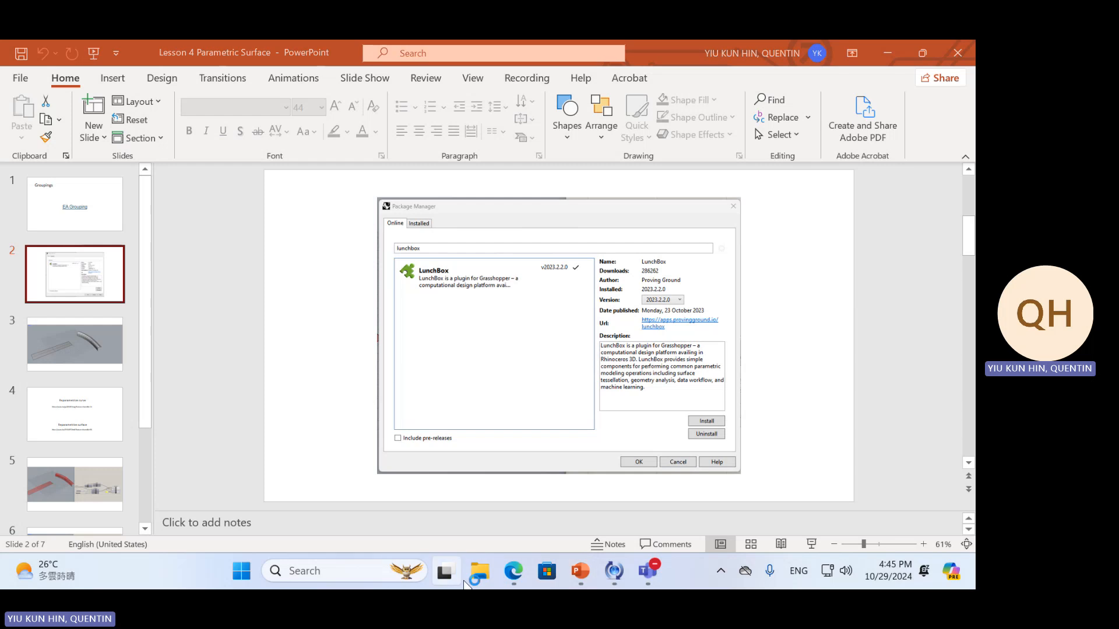
pyautogui.click(245, 321)
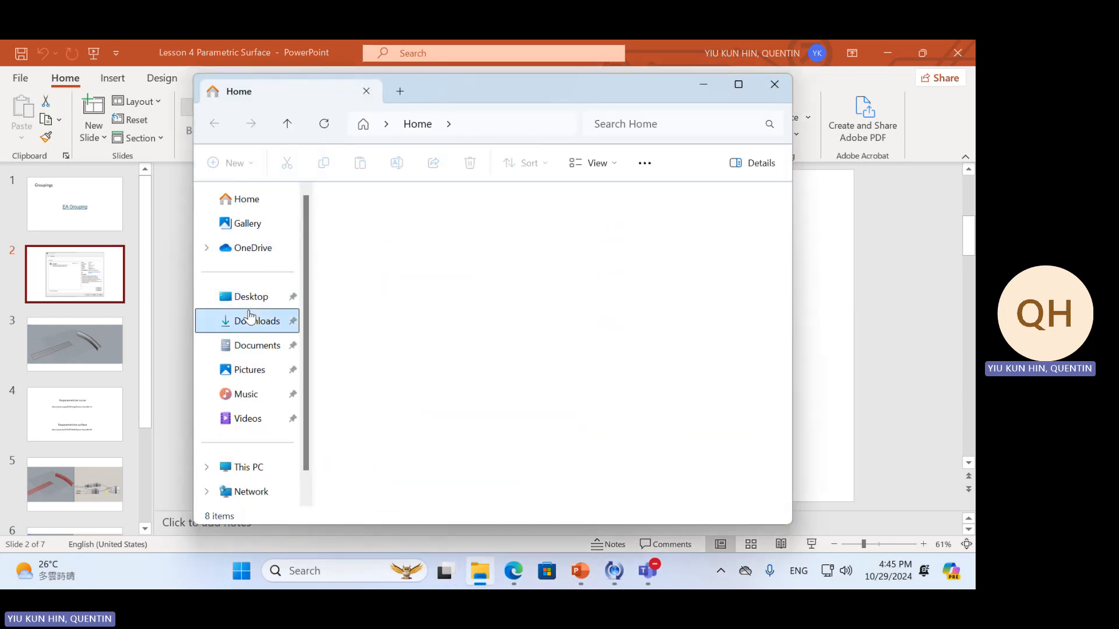
pyautogui.click(396, 258)
pyautogui.doubleClick(397, 258)
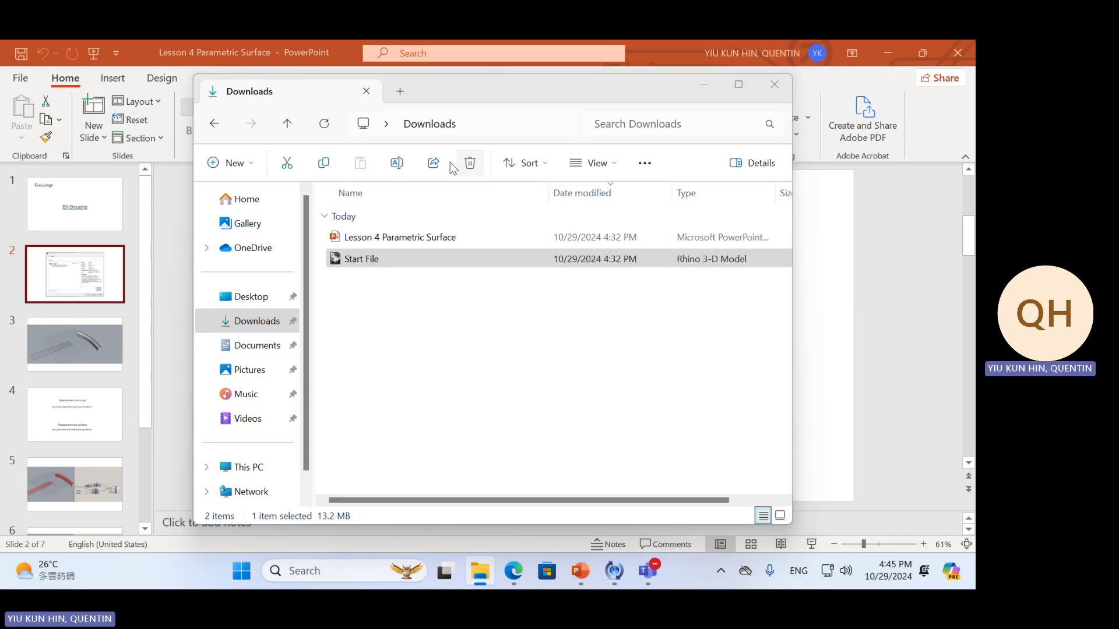
pyautogui.click(946, 424)
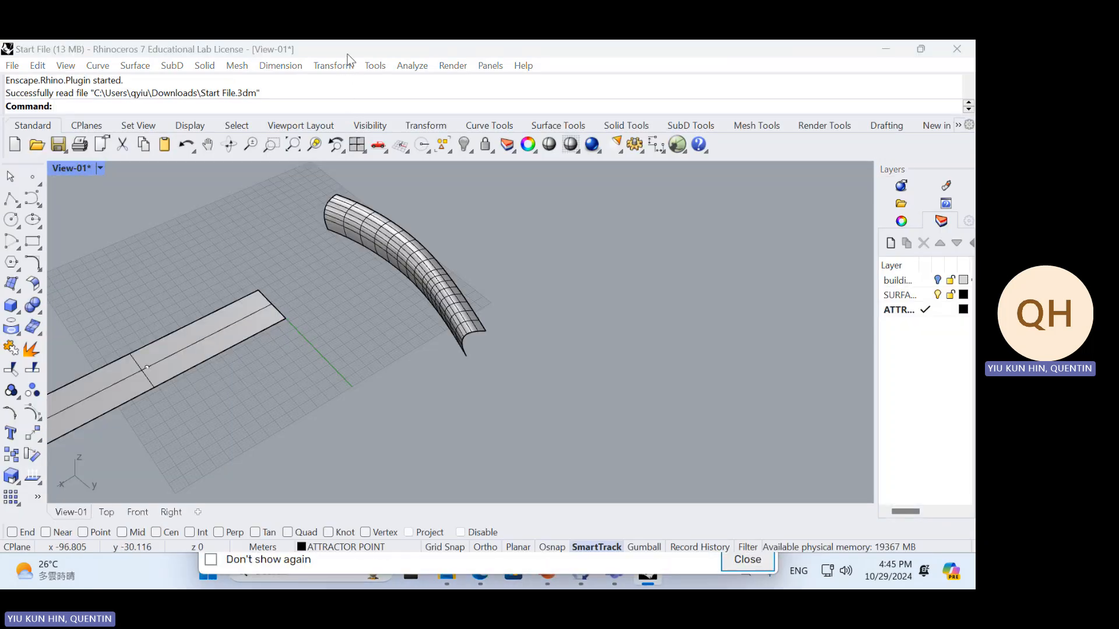
pyautogui.click(248, 563)
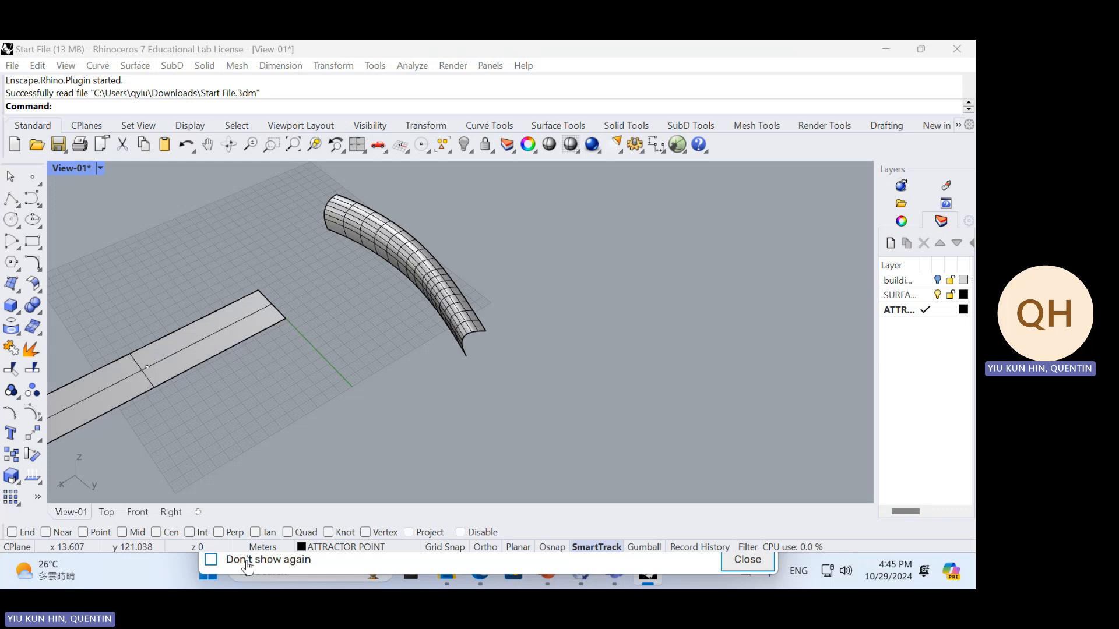
pyautogui.click(750, 562)
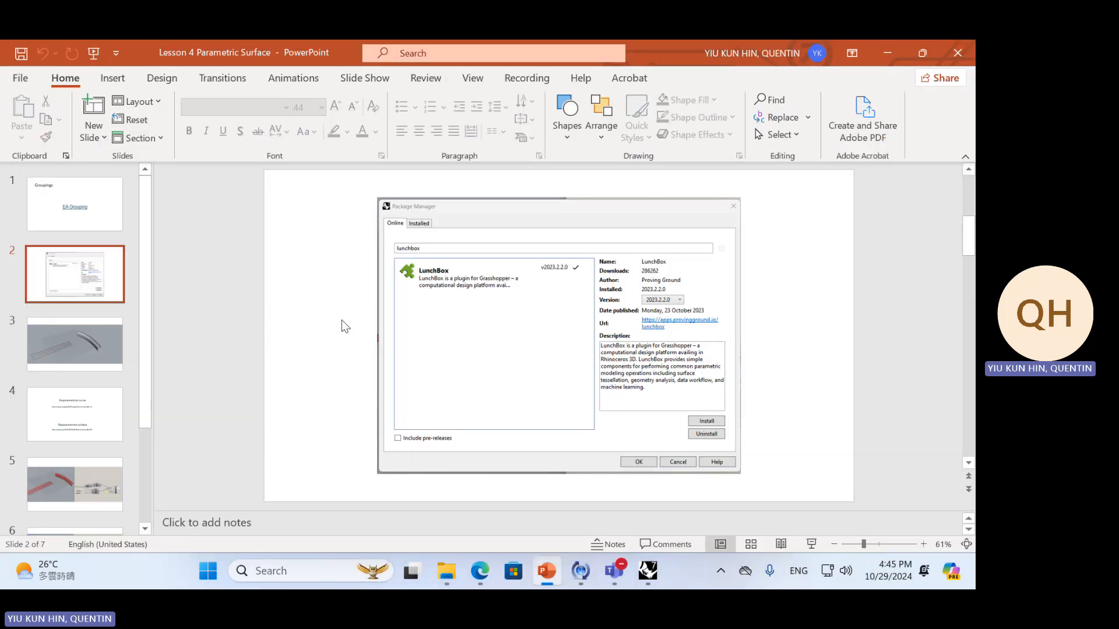
# Return to Rhino, snap its window to the left half of the screen and remove the docked Layers panel
pyautogui.hotkey('alt', 'Tab')
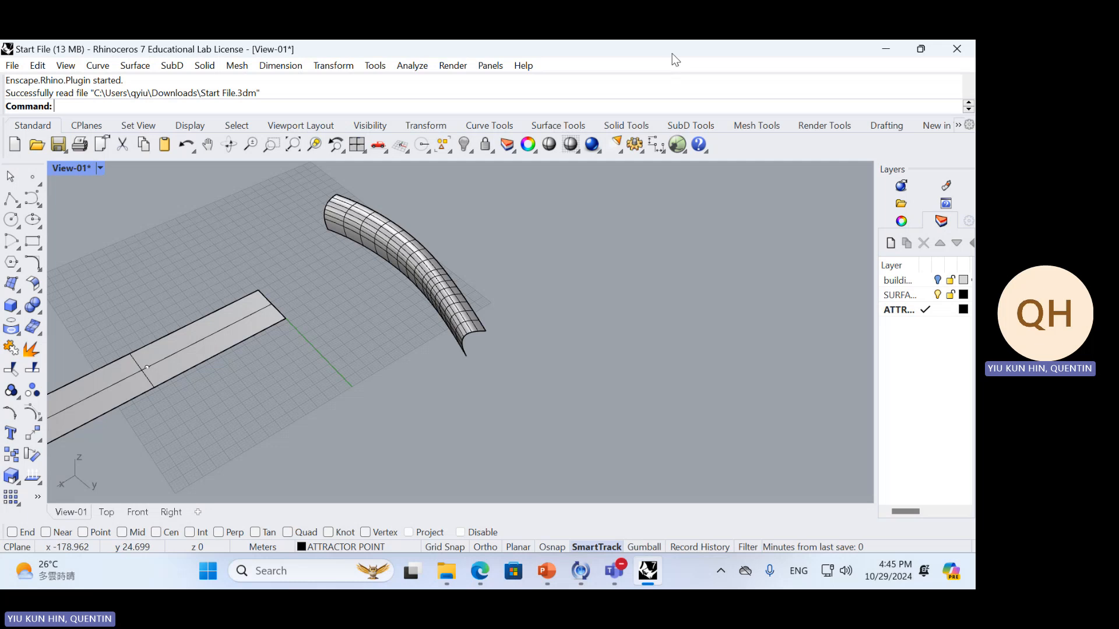
pyautogui.moveTo(673, 53); pyautogui.dragTo(1, 282)
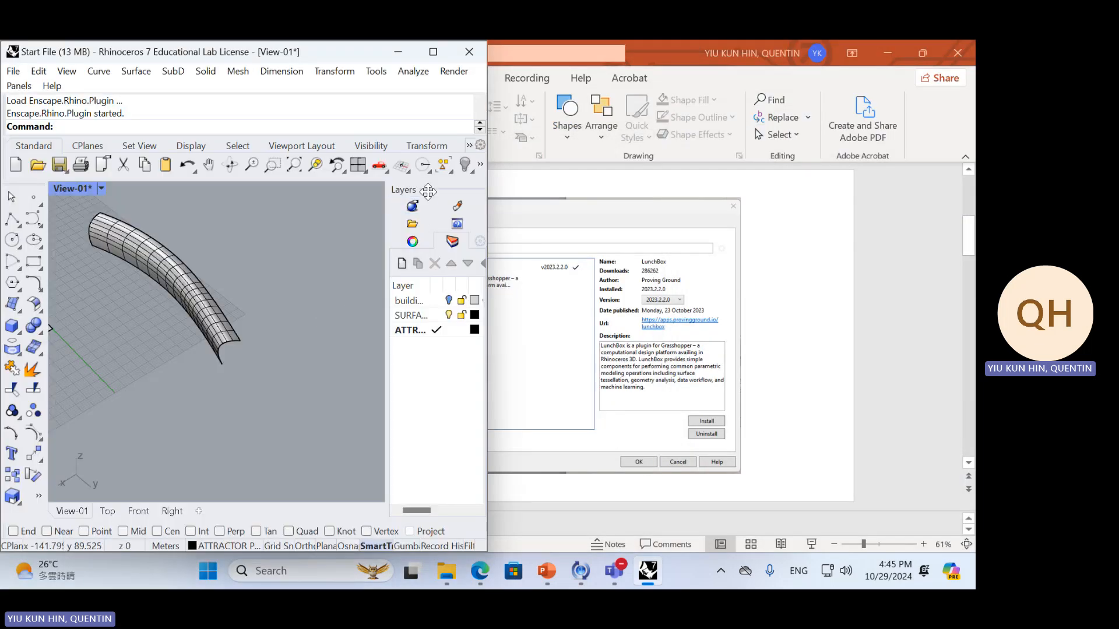
pyautogui.moveTo(428, 190); pyautogui.dragTo(291, 233)
pyautogui.click(451, 212)
pyautogui.moveTo(421, 239); pyautogui.dragTo(363, 365, button='right')
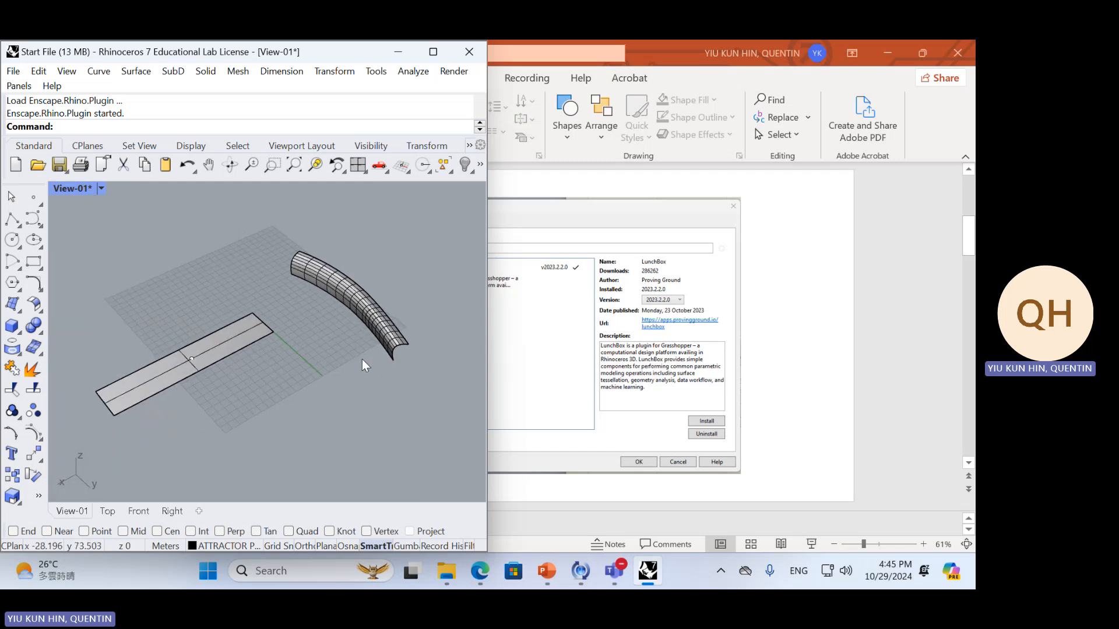
# Launch Grasshopper, dismiss its getting-started tutorials and snap its window to the right half of the screen beside Rhino
pyautogui.write('Grasshopper')
pyautogui.press('Return')
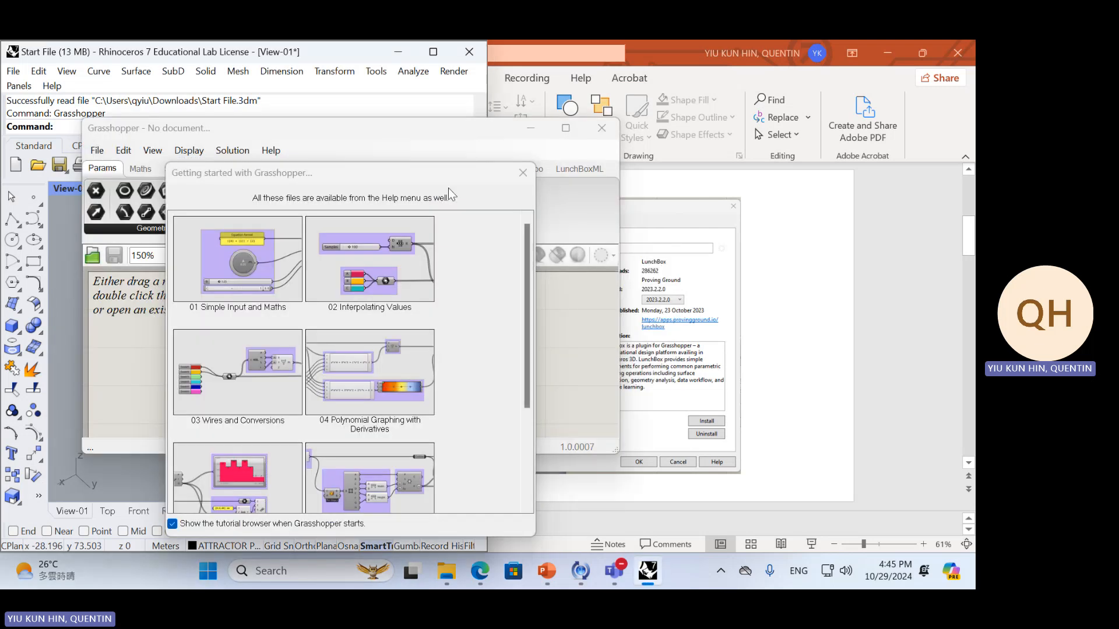
pyautogui.click(521, 170)
pyautogui.moveTo(503, 135); pyautogui.dragTo(974, 244)
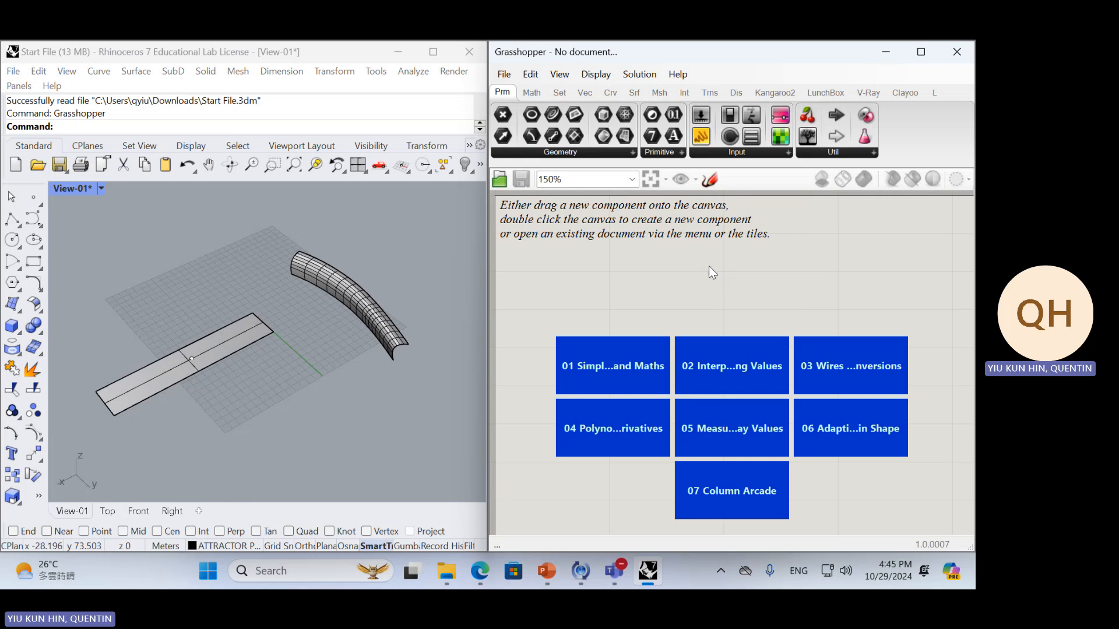
# View slide 3 with the two surfaces in PowerPoint, return to Rhino and Grasshopper, and briefly bring up the component search
pyautogui.hotkey('alt', 'Tab')
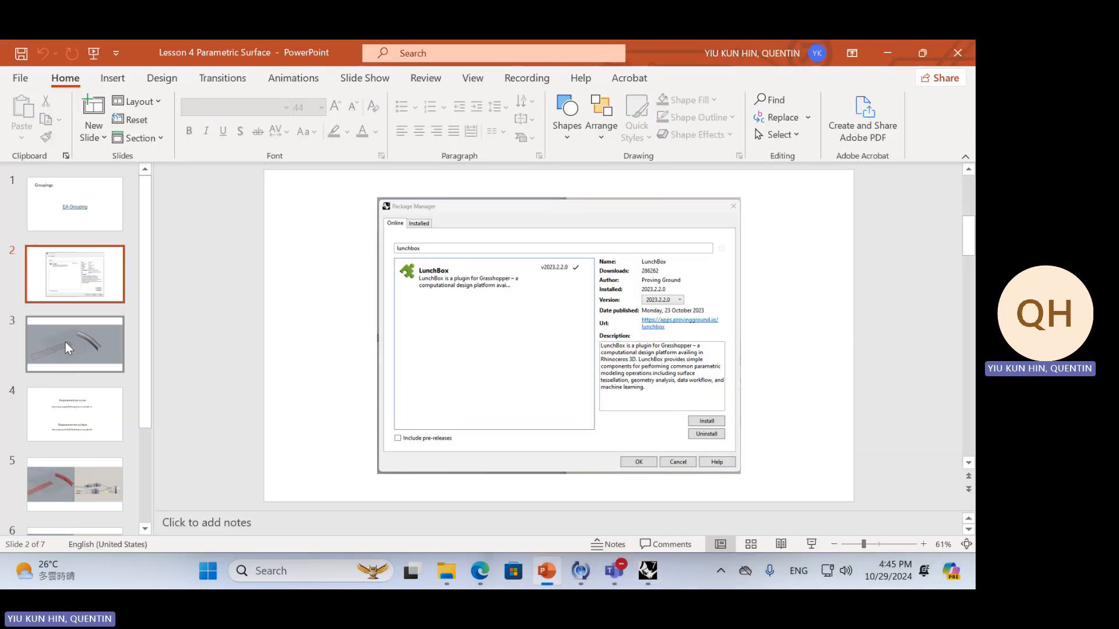
pyautogui.click(69, 348)
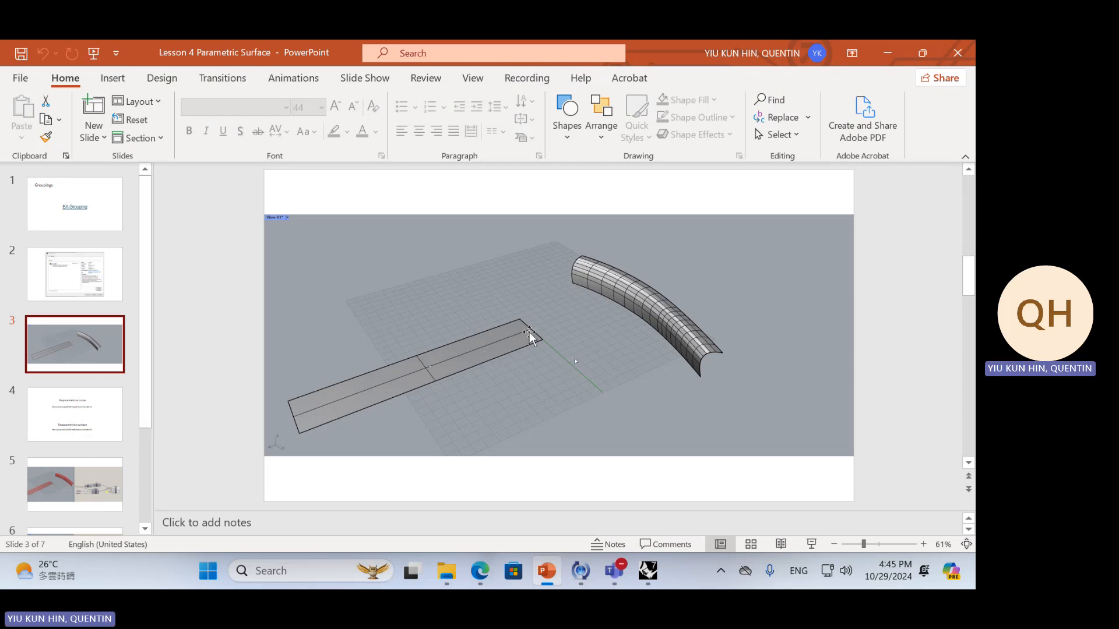
pyautogui.hotkey('alt', 'Tab')
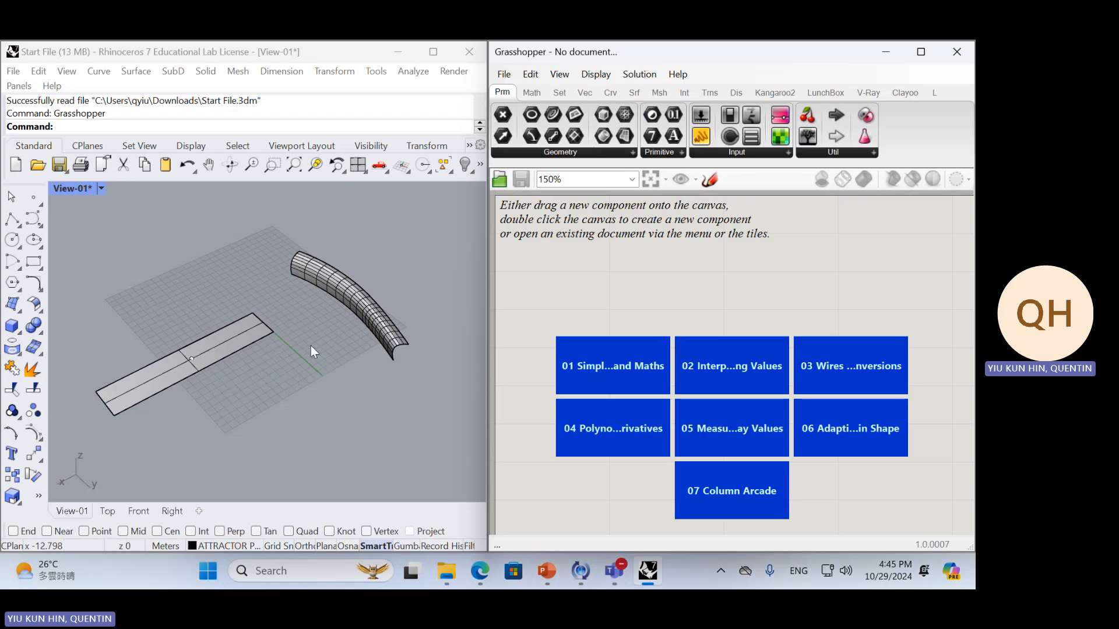
pyautogui.doubleClick(642, 292)
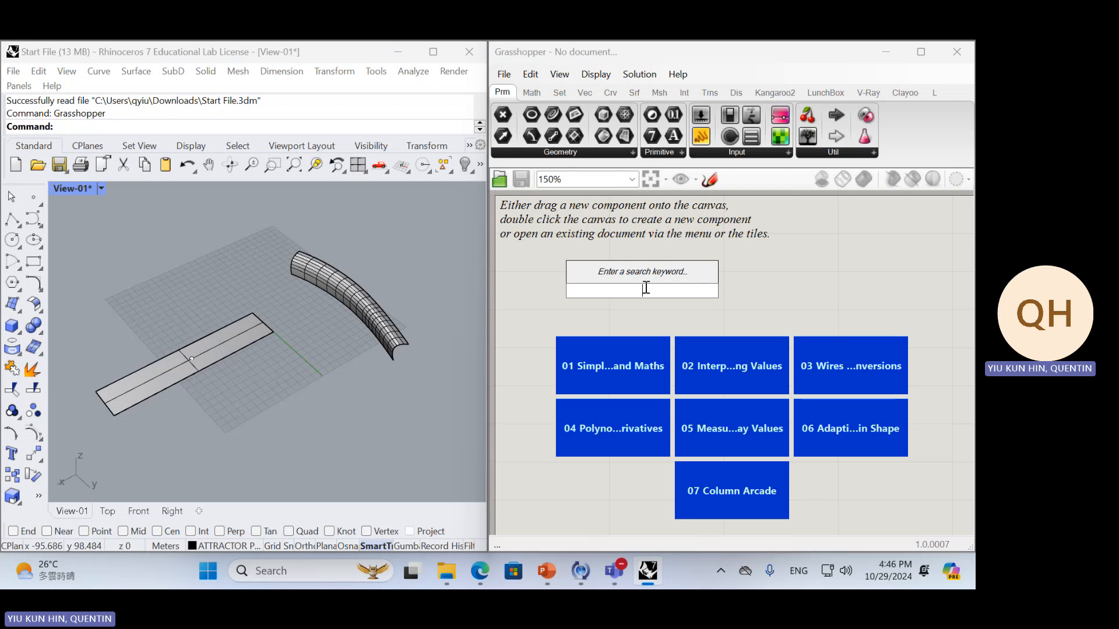
pyautogui.click(538, 294)
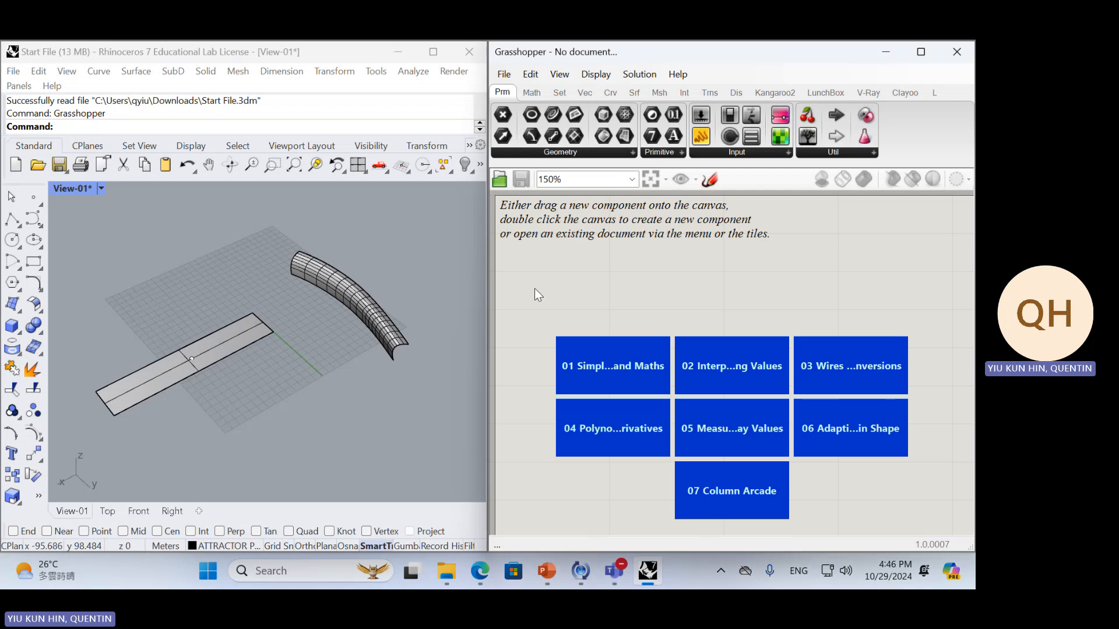
# Select the flat strip surface and the curved surface in turn in the Rhino viewport to point them out, and clear the selection
pyautogui.click(225, 333)
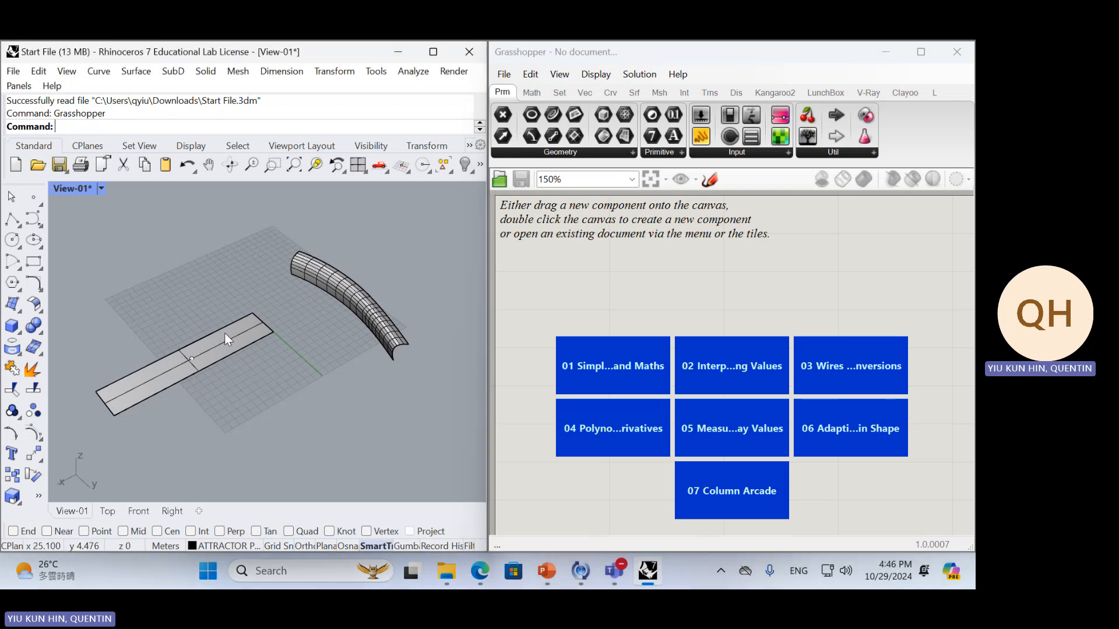
pyautogui.click(354, 296)
pyautogui.click(229, 345)
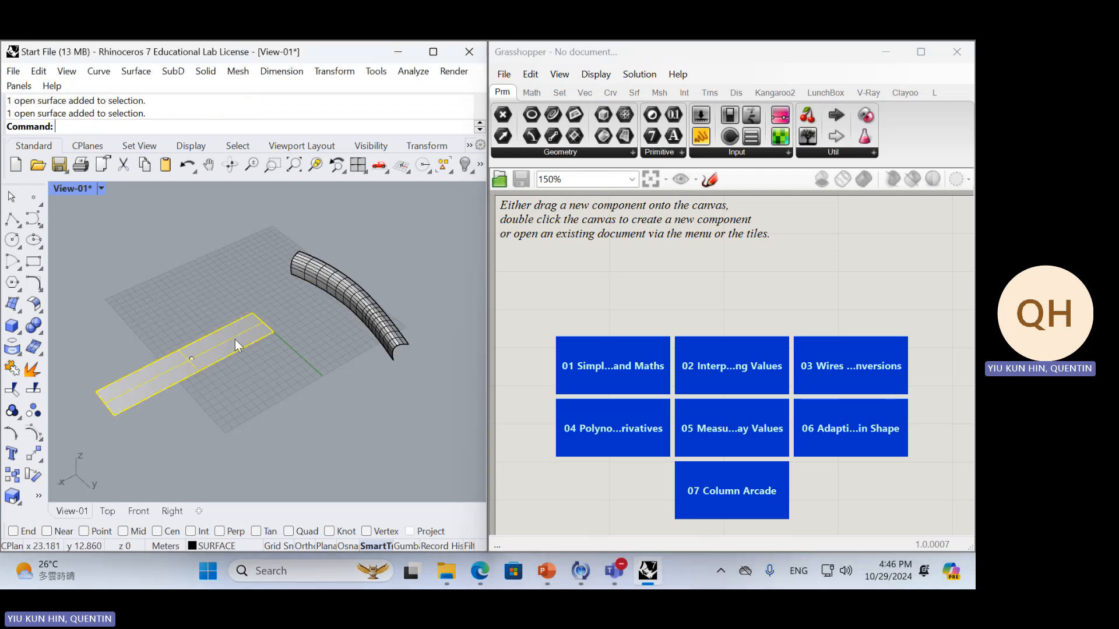
pyautogui.click(354, 306)
pyautogui.click(303, 348)
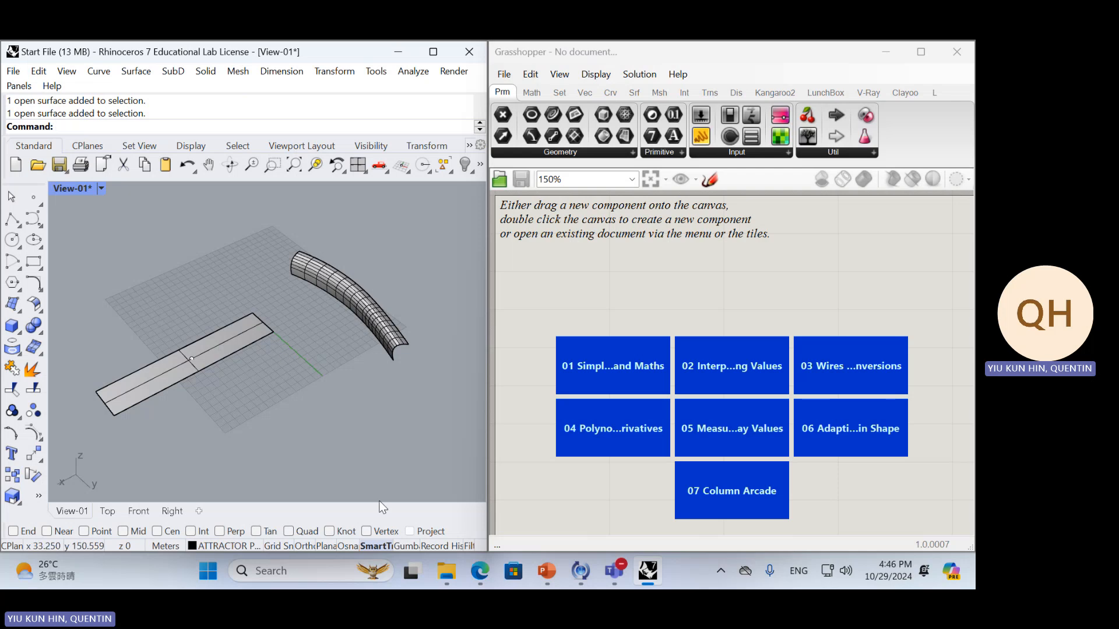
pyautogui.click(208, 571)
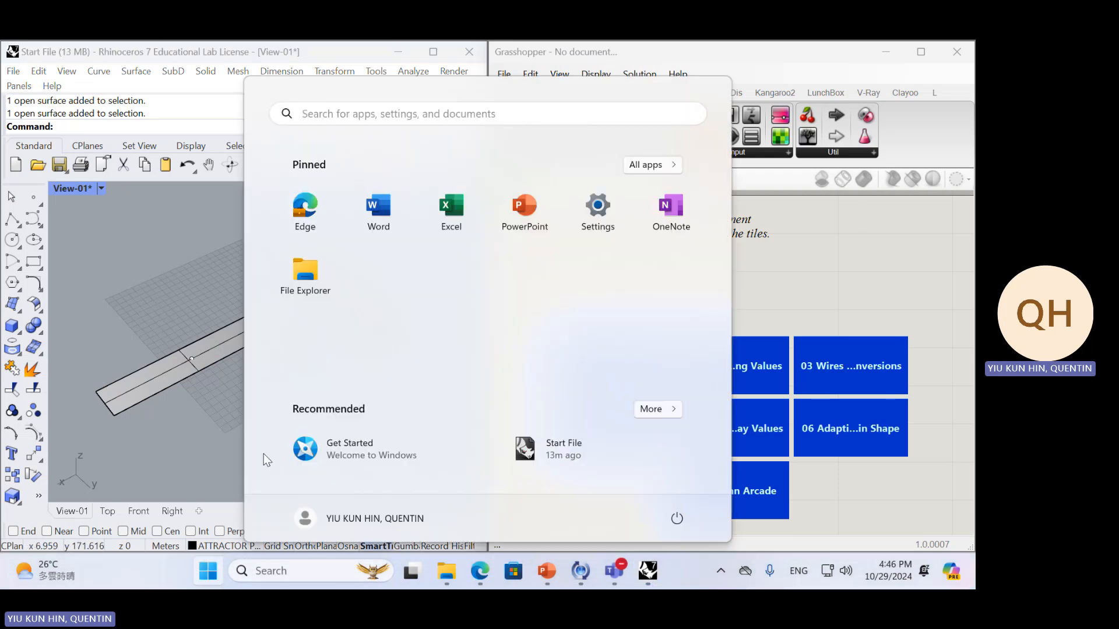
pyautogui.write('clip')
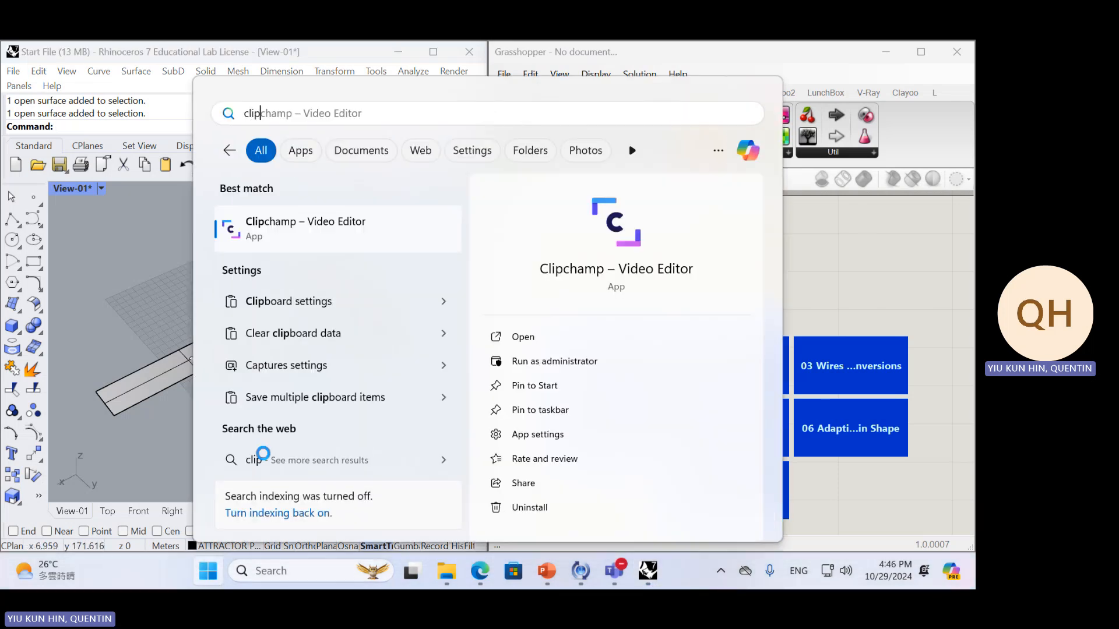
pyautogui.press('BackSpace')
pyautogui.press('BackSpace')
pyautogui.press('BackSpace')
pyautogui.press('BackSpace')
pyautogui.press('Escape')
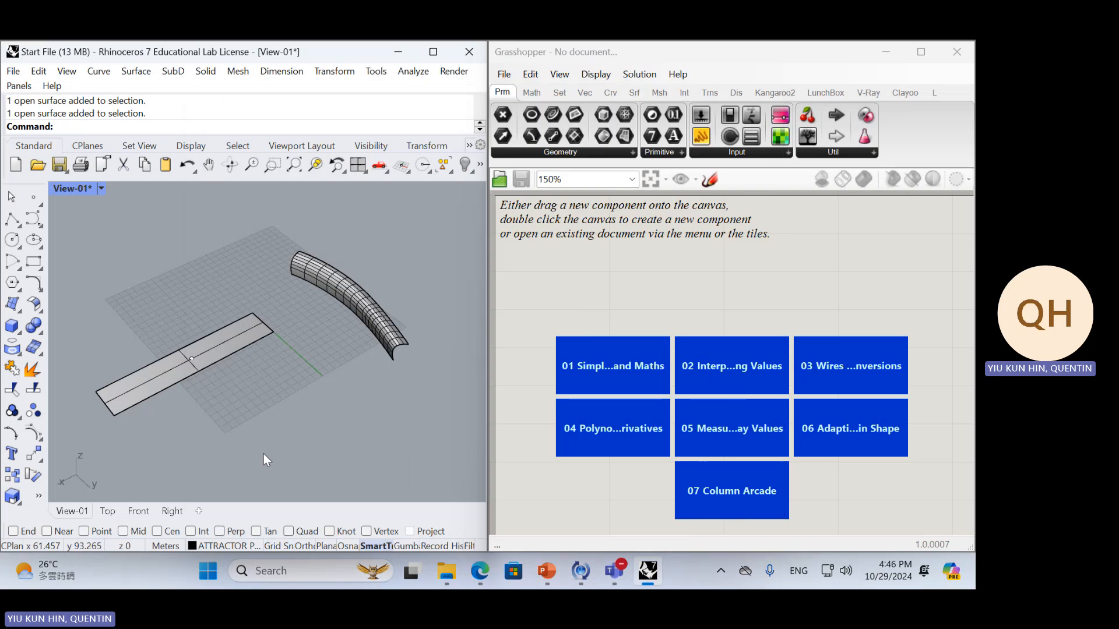
# Capture the Rhino viewport showing both surfaces with Snipping Tool, enlarge its window and handwrite AV3 in red on each surface
pyautogui.press('super')
pyautogui.write('sni')
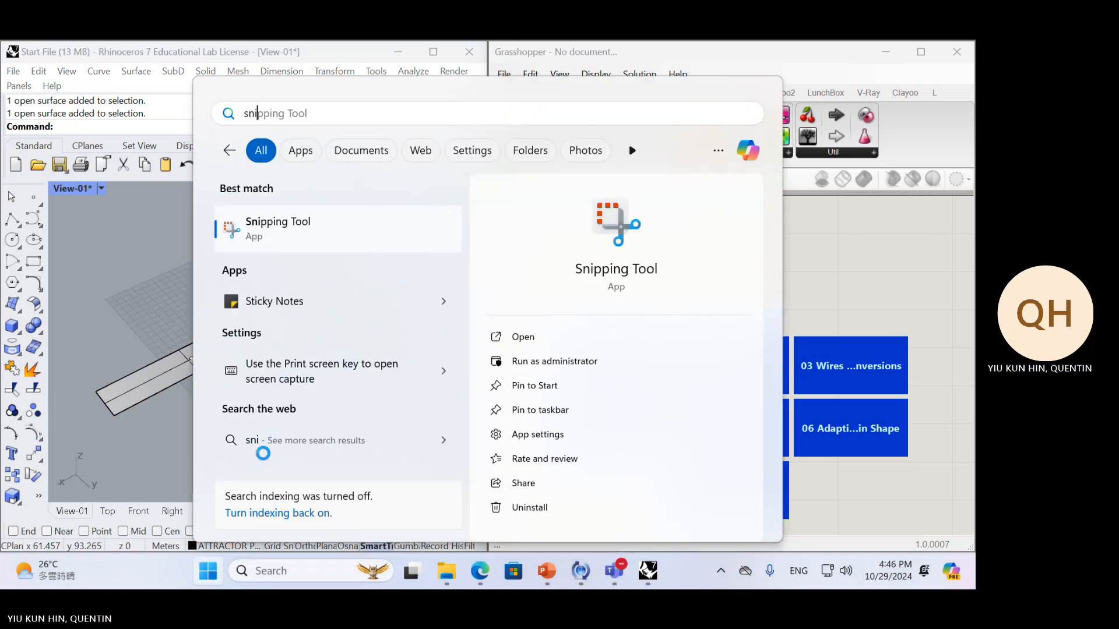
pyautogui.press('Return')
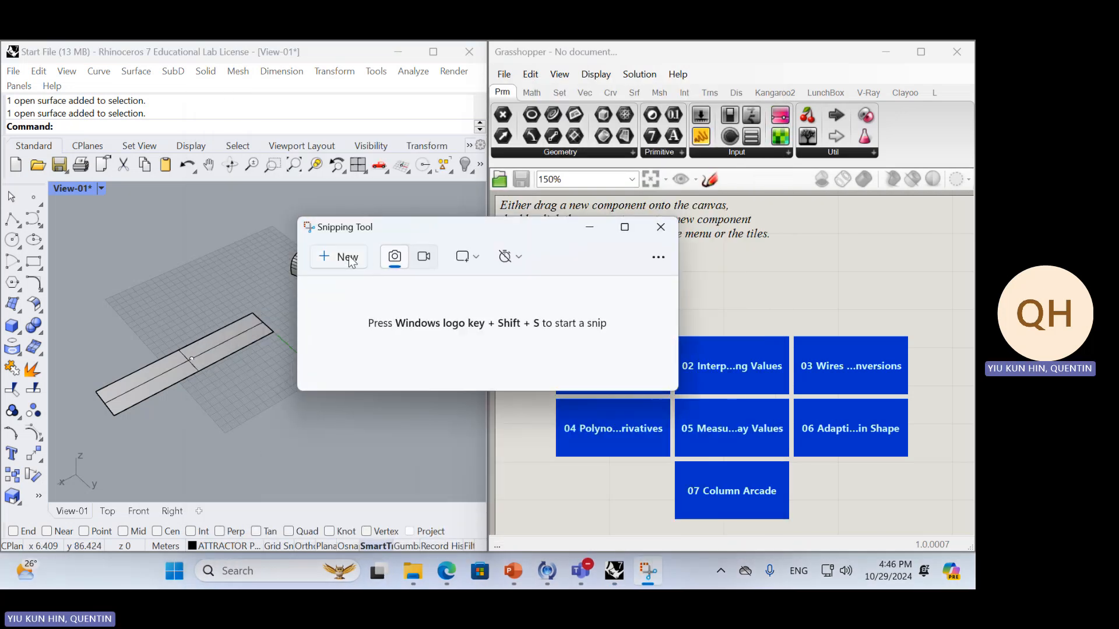
pyautogui.click(351, 261)
pyautogui.moveTo(69, 223); pyautogui.dragTo(405, 468)
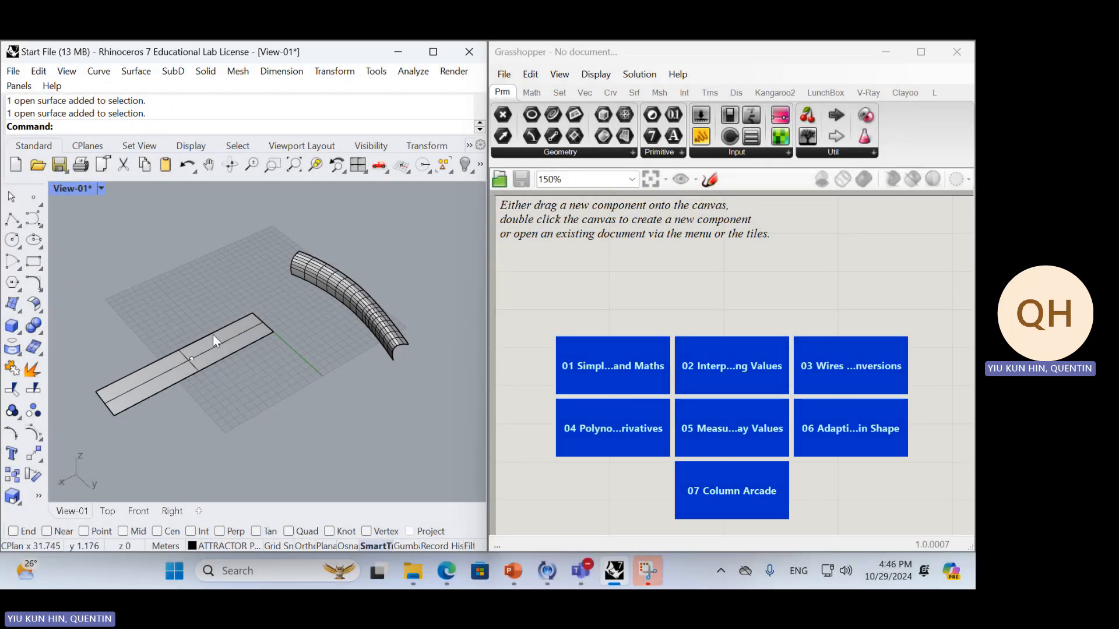
pyautogui.click(642, 569)
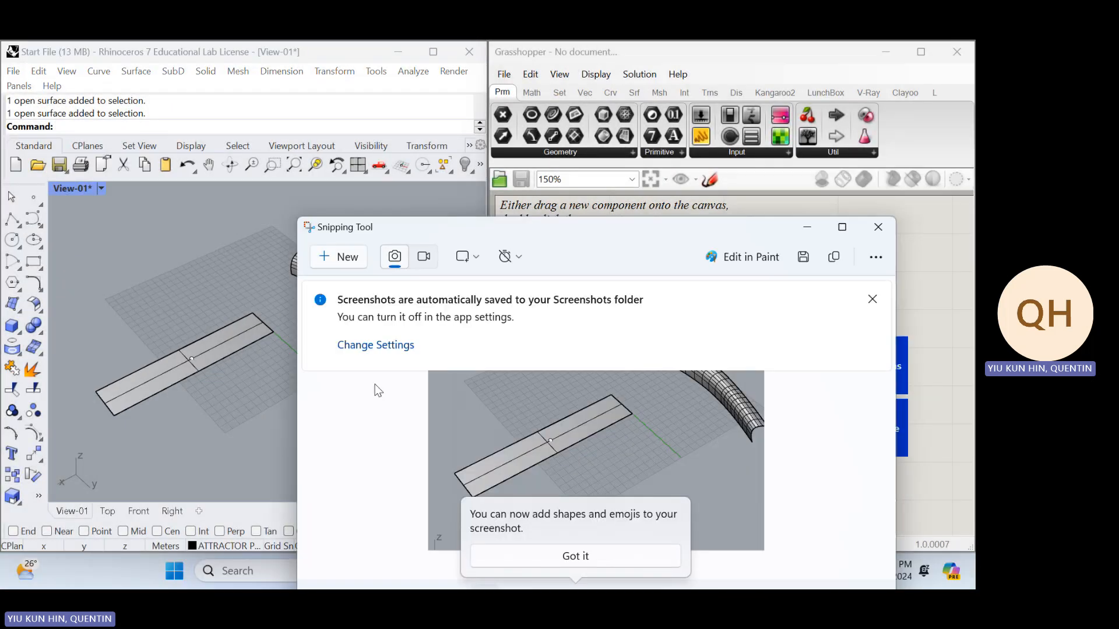
pyautogui.click(842, 227)
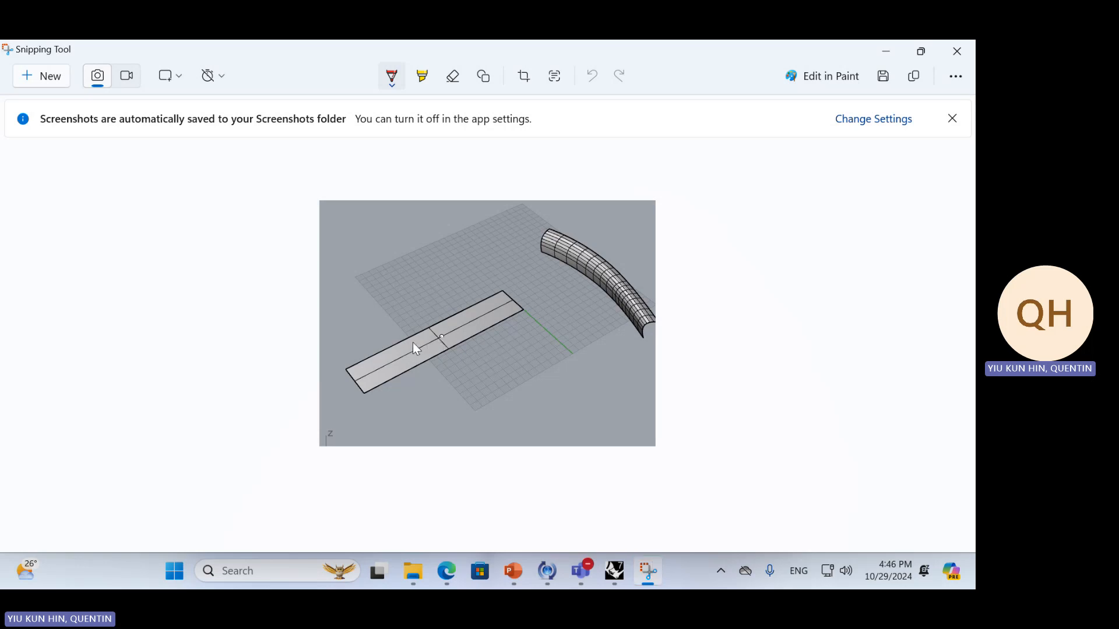
pyautogui.moveTo(410, 357)
pyautogui.mouseDown()
pyautogui.moveTo(413, 342)
pyautogui.moveTo(457, 337)
pyautogui.mouseUp()
pyautogui.moveTo(582, 253)
pyautogui.mouseDown()
pyautogui.moveTo(591, 274)
pyautogui.moveTo(606, 268)
pyautogui.moveTo(604, 285)
pyautogui.mouseUp()
# Circle the flat surface's AV3 lettering, trace the surface's outline in red and undo both strokes
pyautogui.moveTo(407, 300); pyautogui.dragTo(392, 372)
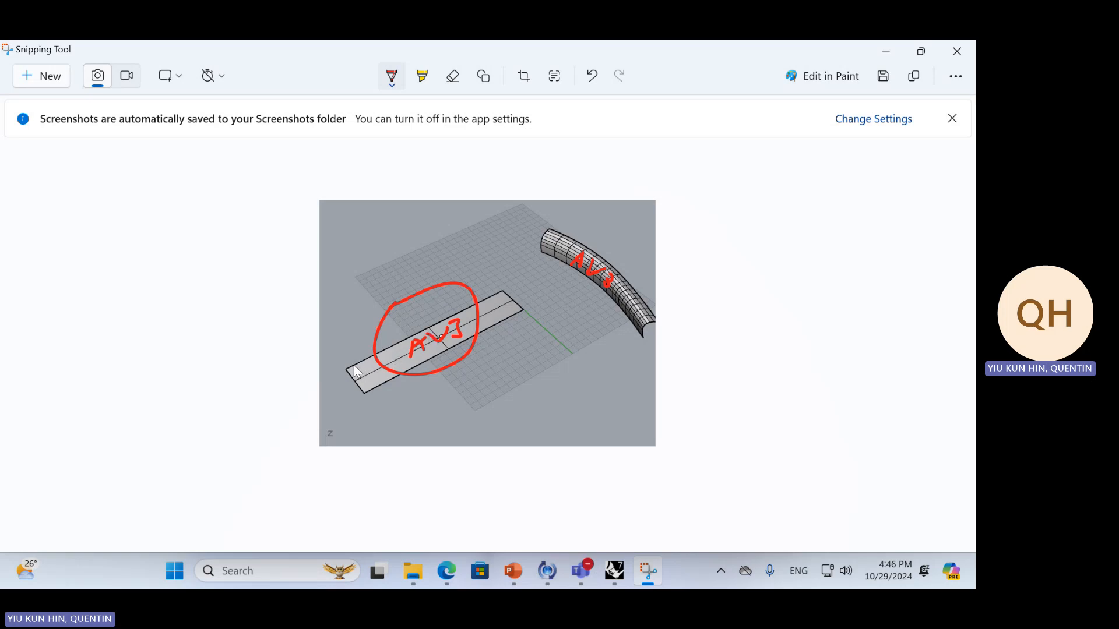
pyautogui.moveTo(349, 366)
pyautogui.mouseDown()
pyautogui.moveTo(416, 321)
pyautogui.moveTo(520, 299)
pyautogui.moveTo(433, 362)
pyautogui.moveTo(378, 389)
pyautogui.moveTo(363, 385)
pyautogui.mouseUp()
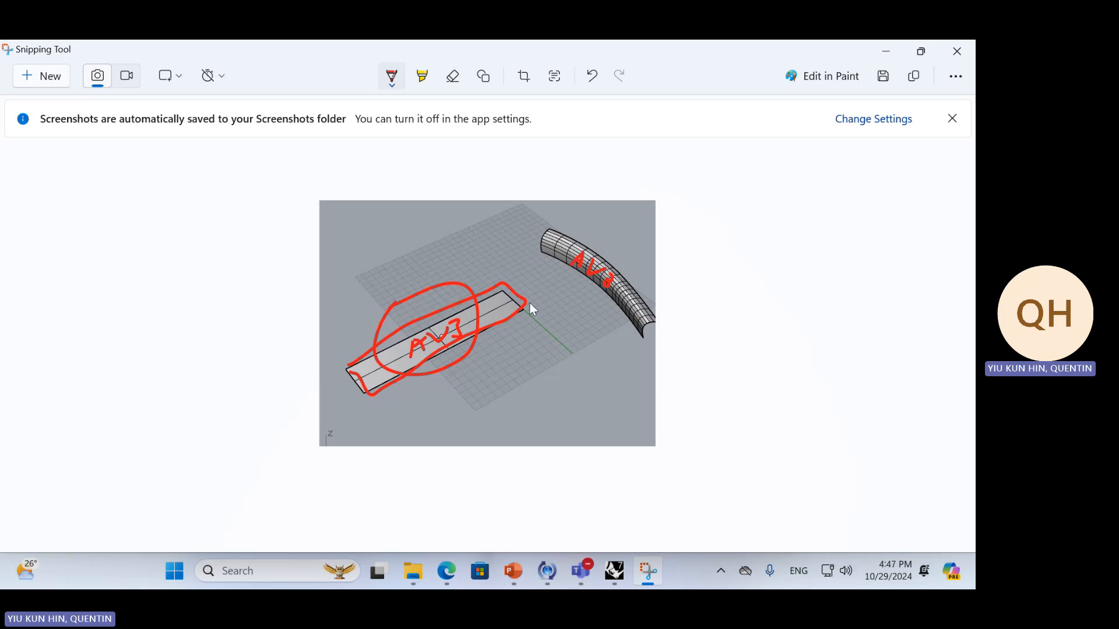
pyautogui.hotkey('ctrl', 'z')
pyautogui.hotkey('ctrl', 'z')
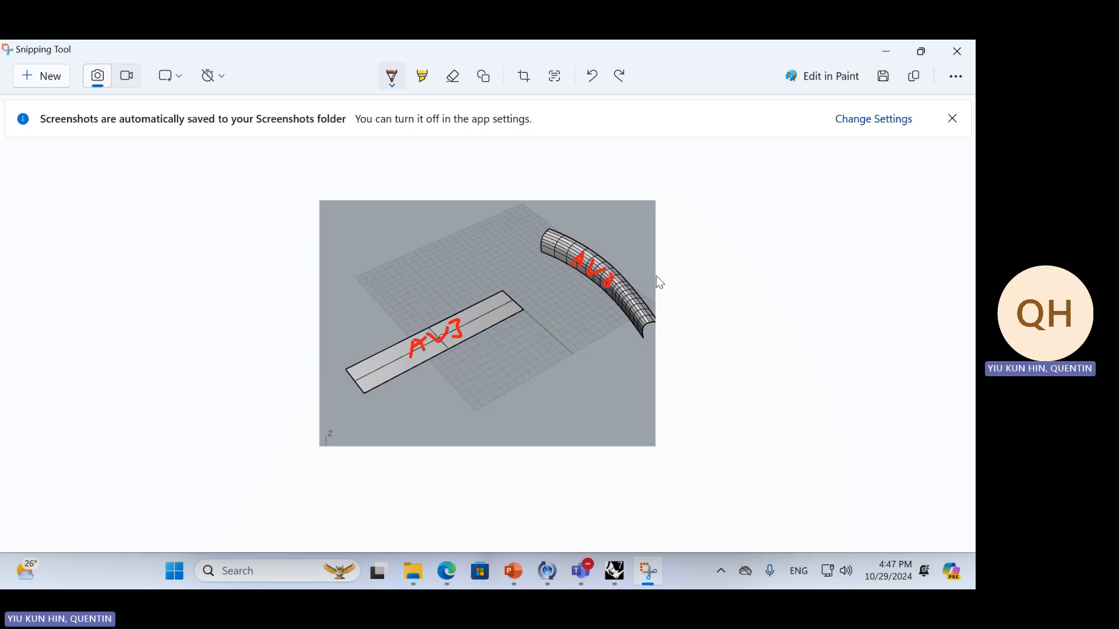
# Examine the reference Grasshopper definition on the Moodle course page in Edge and return to Rhino and Grasshopper
pyautogui.hotkey('alt', 'Tab')
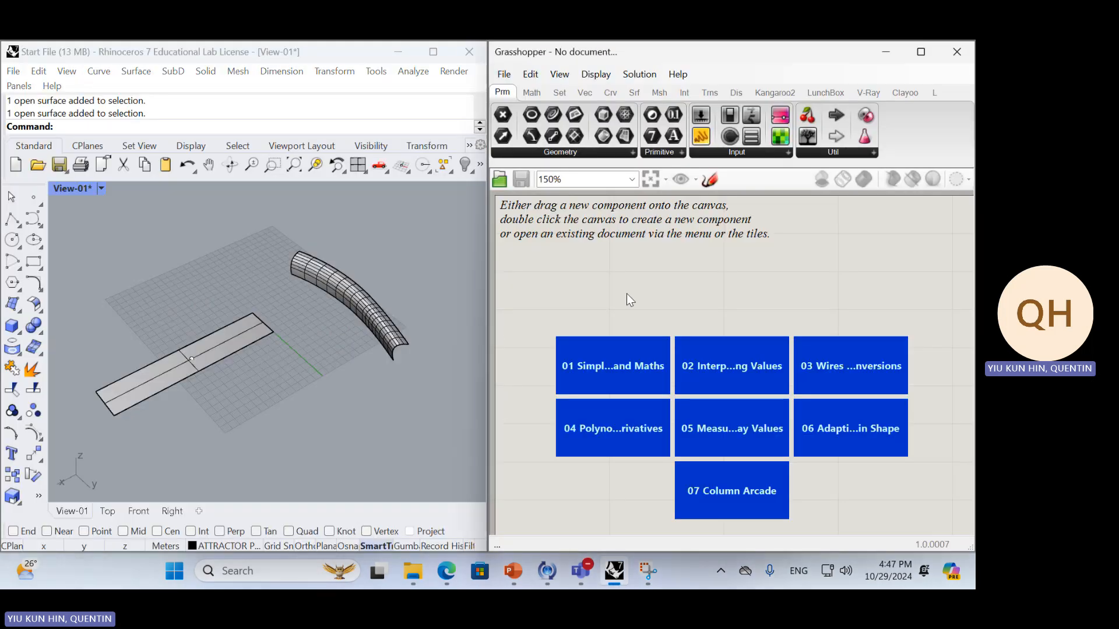
pyautogui.doubleClick(627, 294)
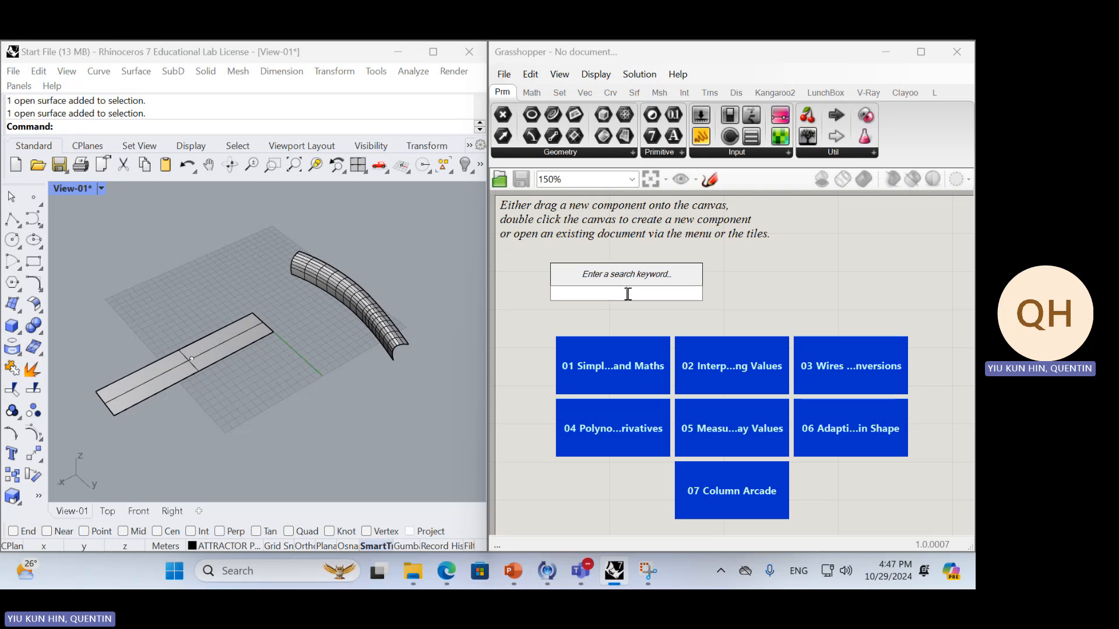
pyautogui.hotkey('alt', 'Tab')
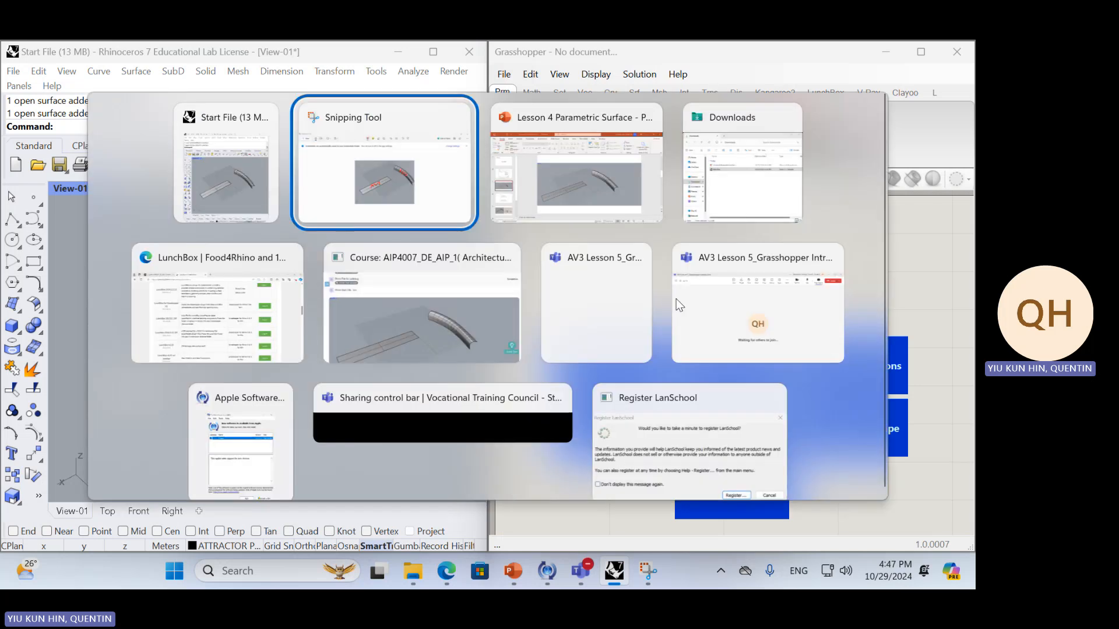
pyautogui.click(253, 315)
pyautogui.click(173, 54)
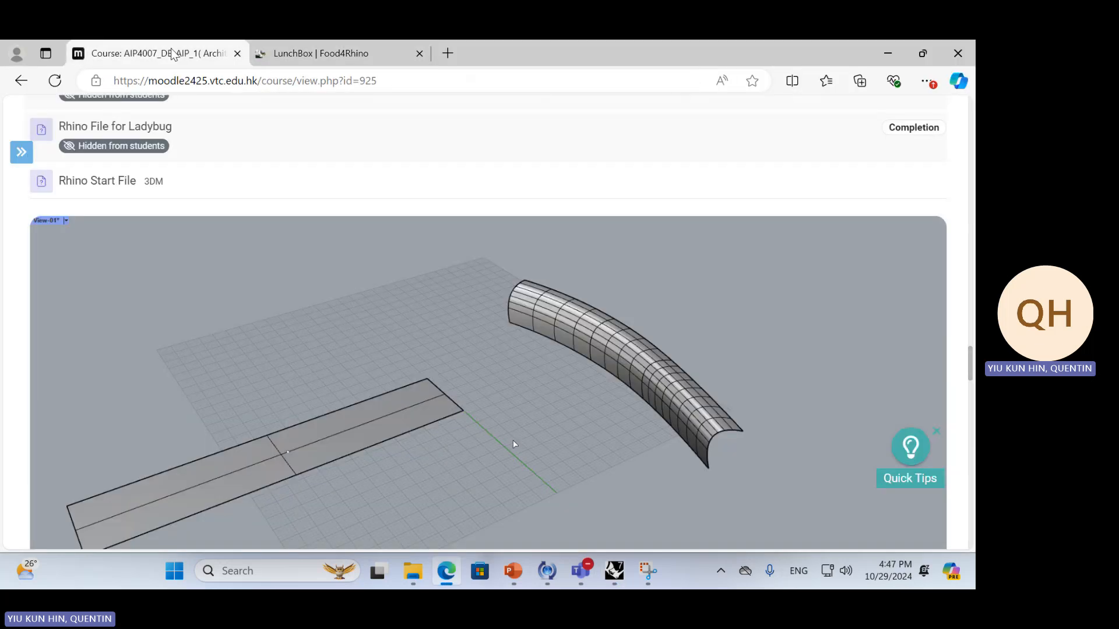
pyautogui.scroll(-15, 537, 260)
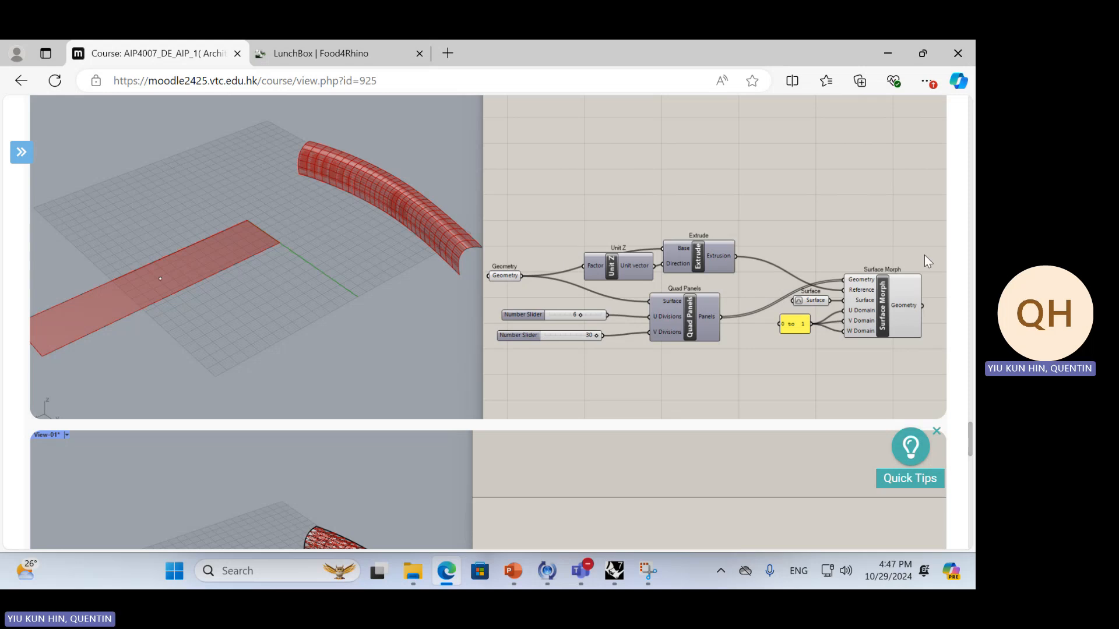
pyautogui.hotkey('ctrl', 'Tab')
pyautogui.hotkey('alt', 'Tab')
pyautogui.hotkey('alt', 'Tab')
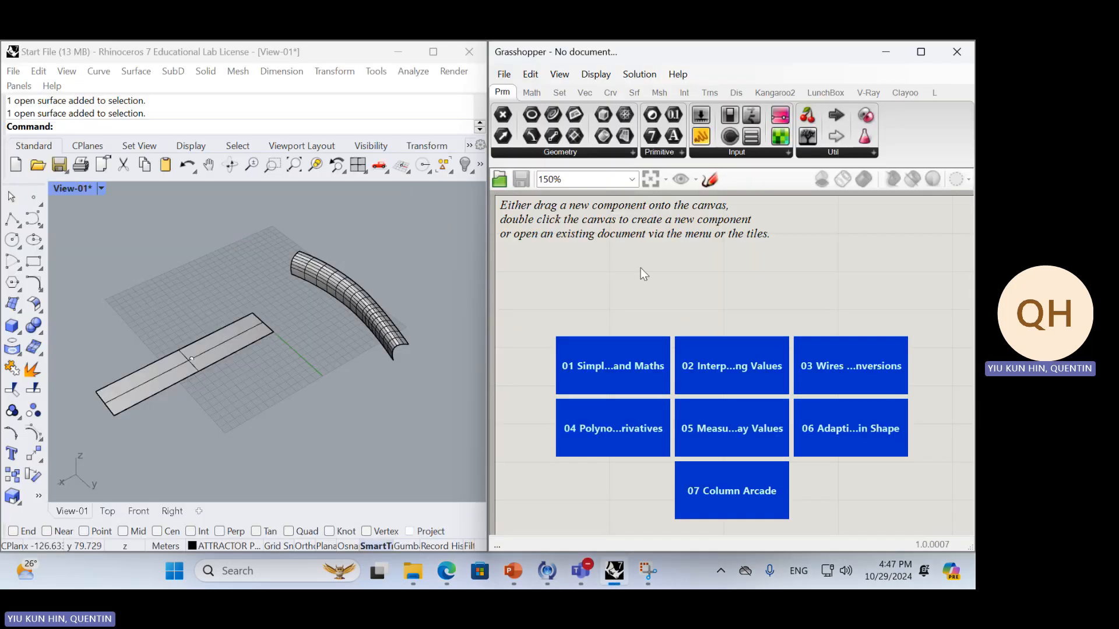
# Add a Geometry parameter to the Grasshopper canvas and move it slightly lower
pyautogui.doubleClick(641, 267)
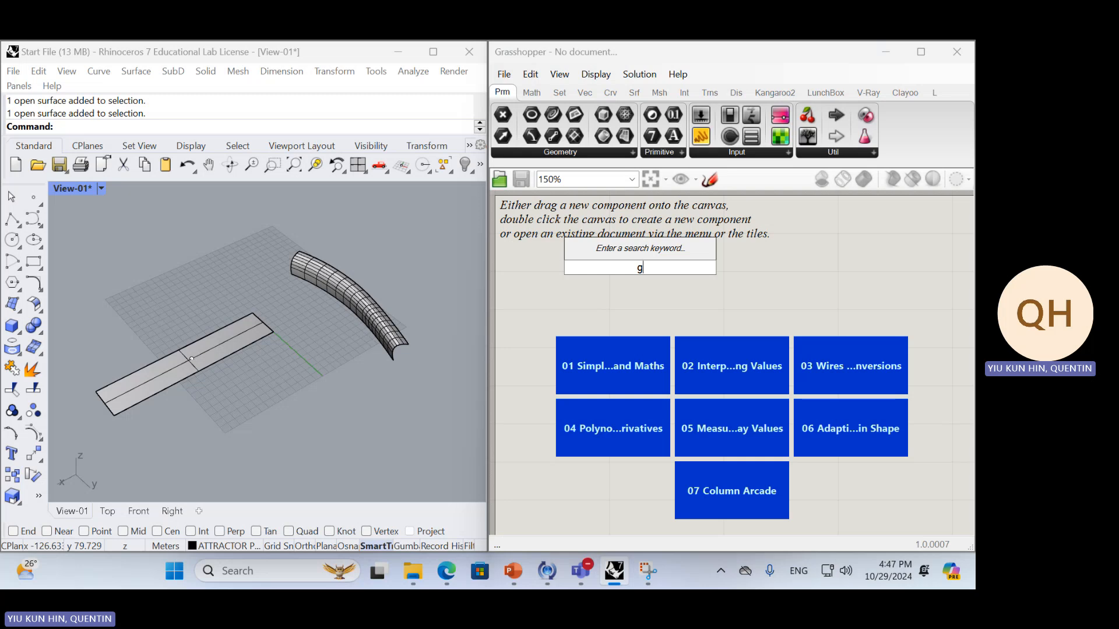
pyautogui.write('geo')
pyautogui.press('Return')
pyautogui.click(642, 268)
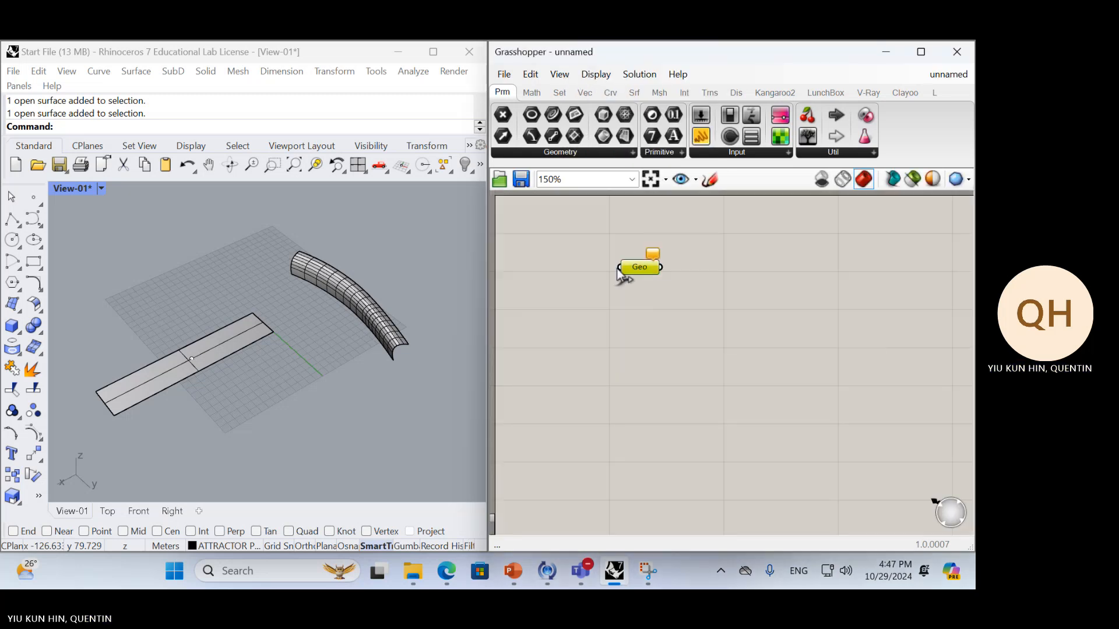
pyautogui.moveTo(646, 269); pyautogui.dragTo(645, 321)
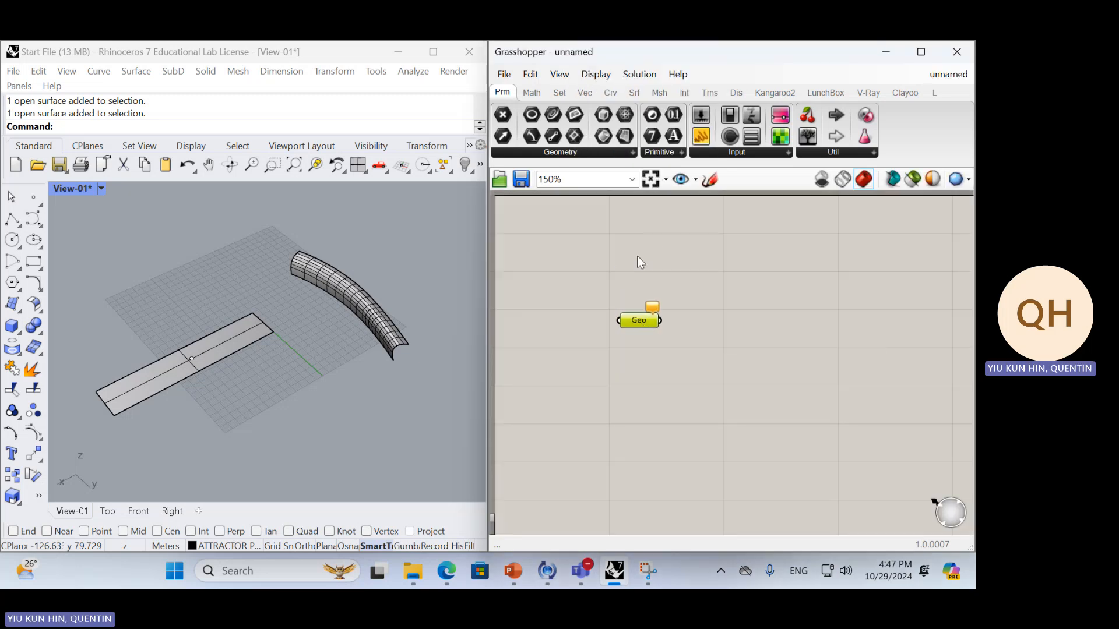
# Turn on Draw Full Names for the Grasshopper components and deselect the Geometry parameter
pyautogui.click(564, 75)
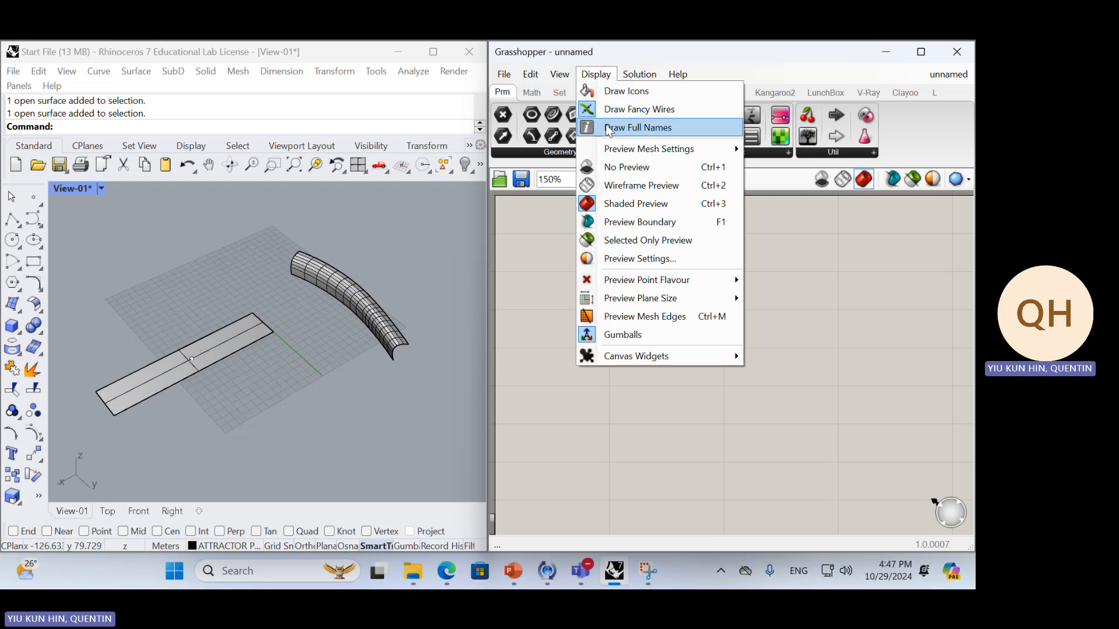
pyautogui.click(611, 125)
pyautogui.click(600, 322)
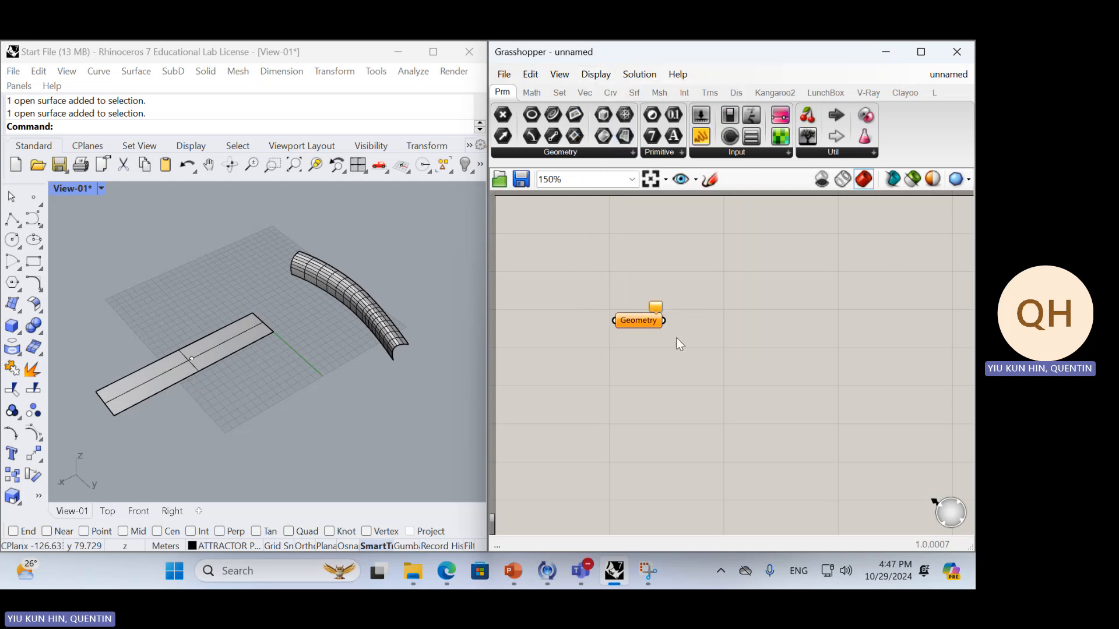
# Check the reference definition on the course page, add a Surface Morph component in Grasshopper and place it to the right of the Geometry parameter
pyautogui.hotkey('alt', 'Tab')
pyautogui.hotkey('alt', 'Tab')
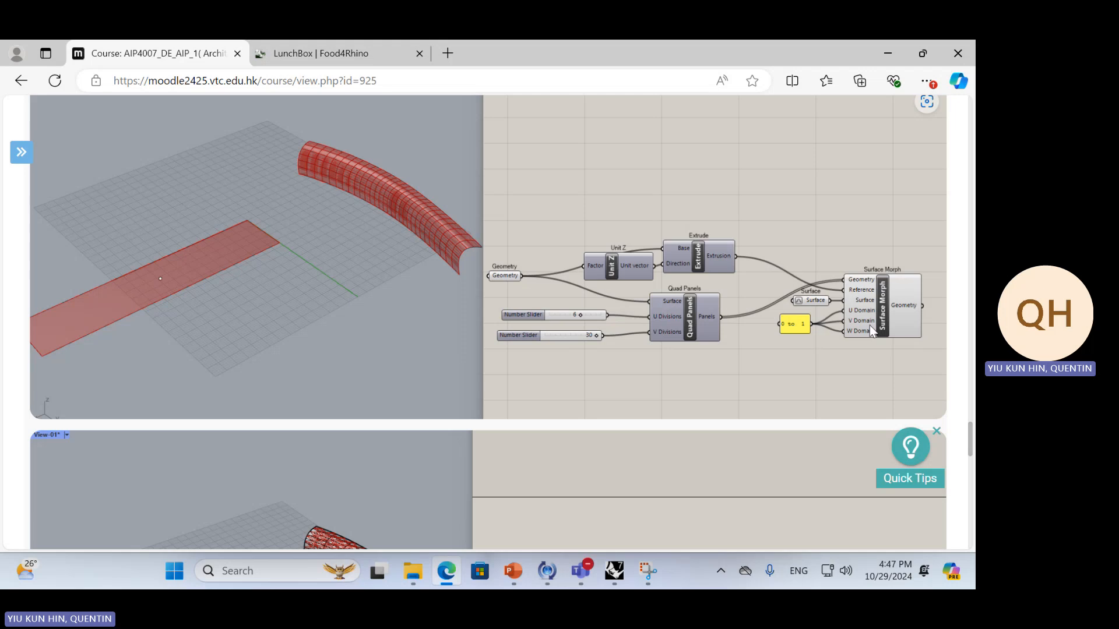
pyautogui.hotkey('alt', 'Tab')
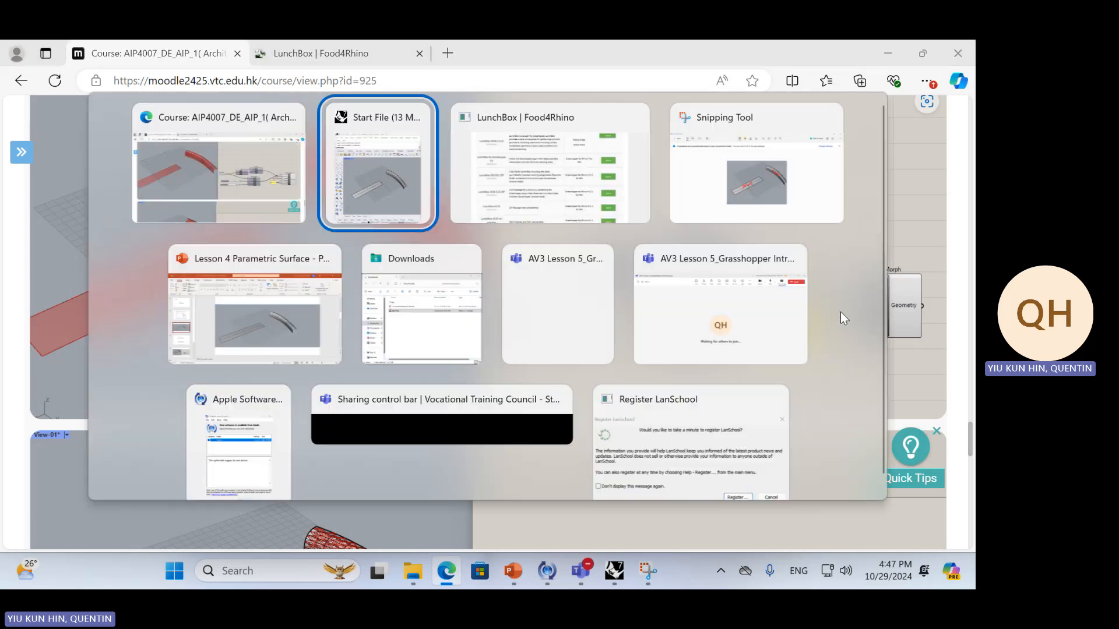
pyautogui.doubleClick(784, 355)
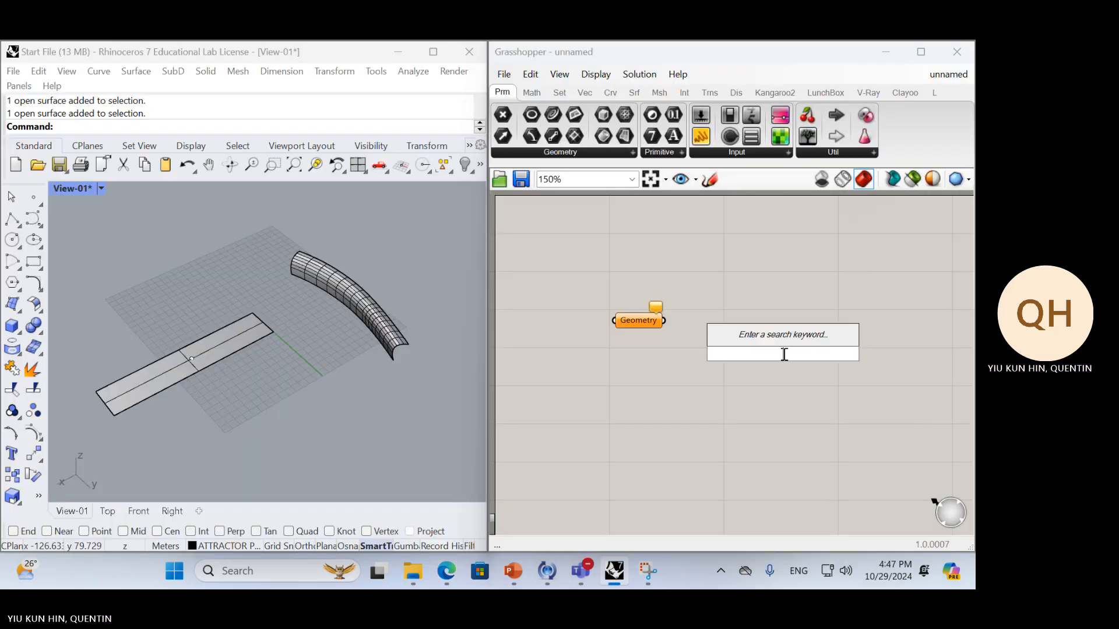
pyautogui.write('surface mor')
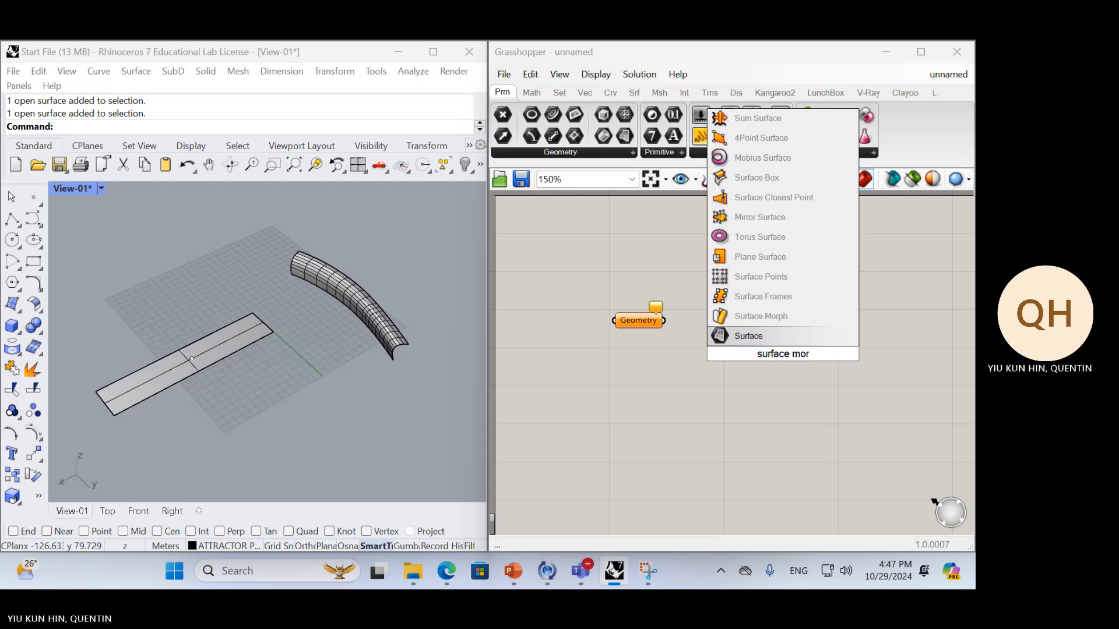
pyautogui.press('Up')
pyautogui.press('Return')
pyautogui.moveTo(785, 355); pyautogui.dragTo(882, 347)
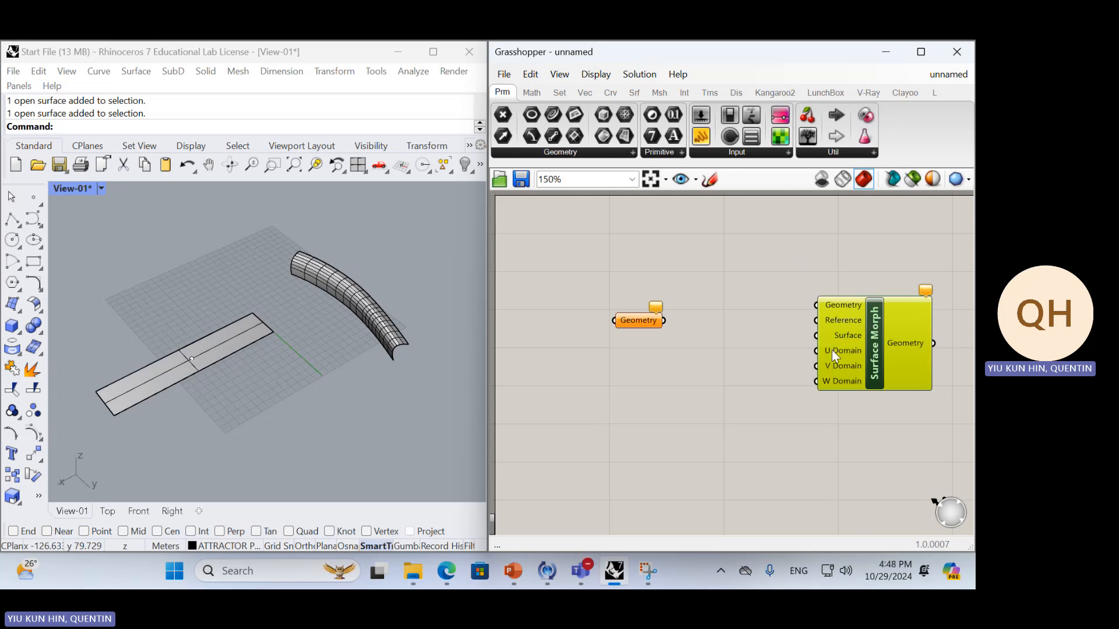
# Capture the Surface Morph component with Snipping Tool, enlarge the window and sketch a red box with an arrow to a larger box above it
pyautogui.click(648, 571)
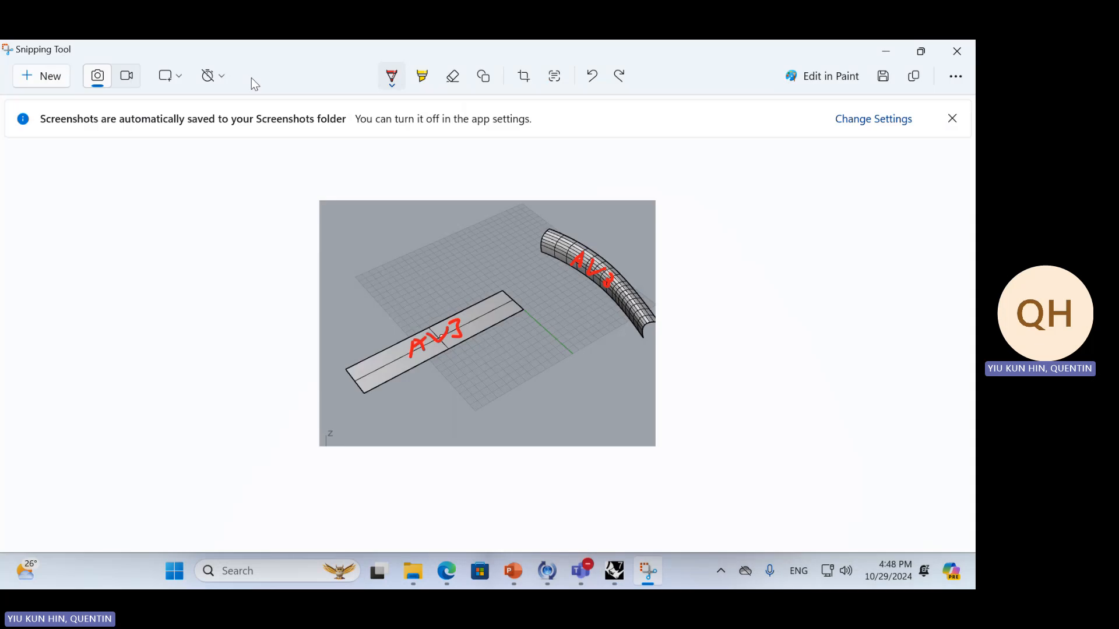
pyautogui.click(52, 82)
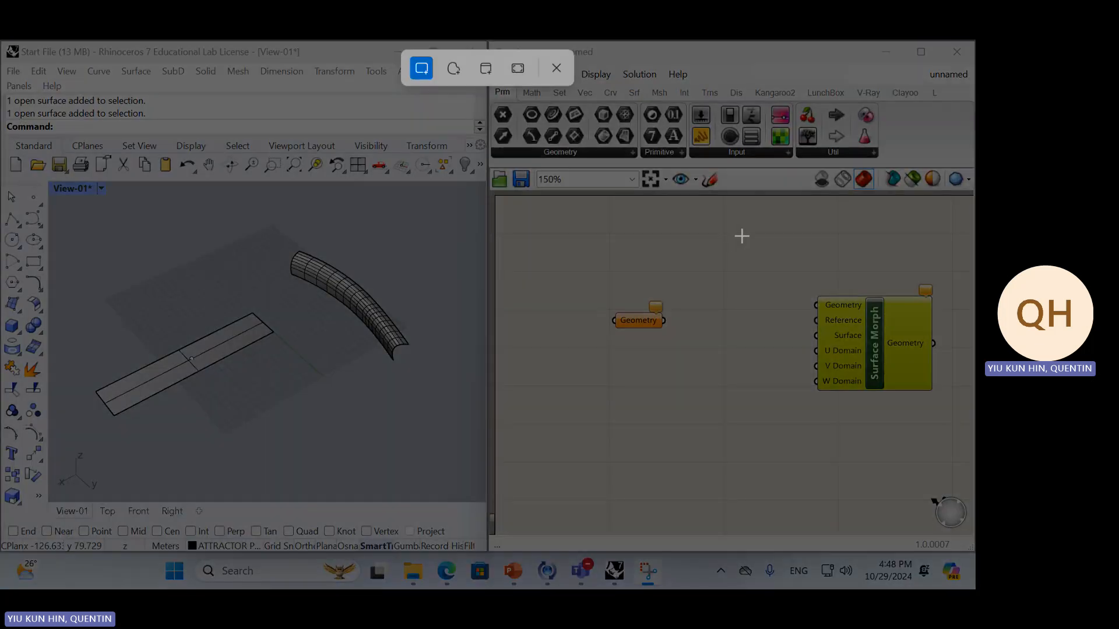
pyautogui.moveTo(742, 236); pyautogui.dragTo(970, 433)
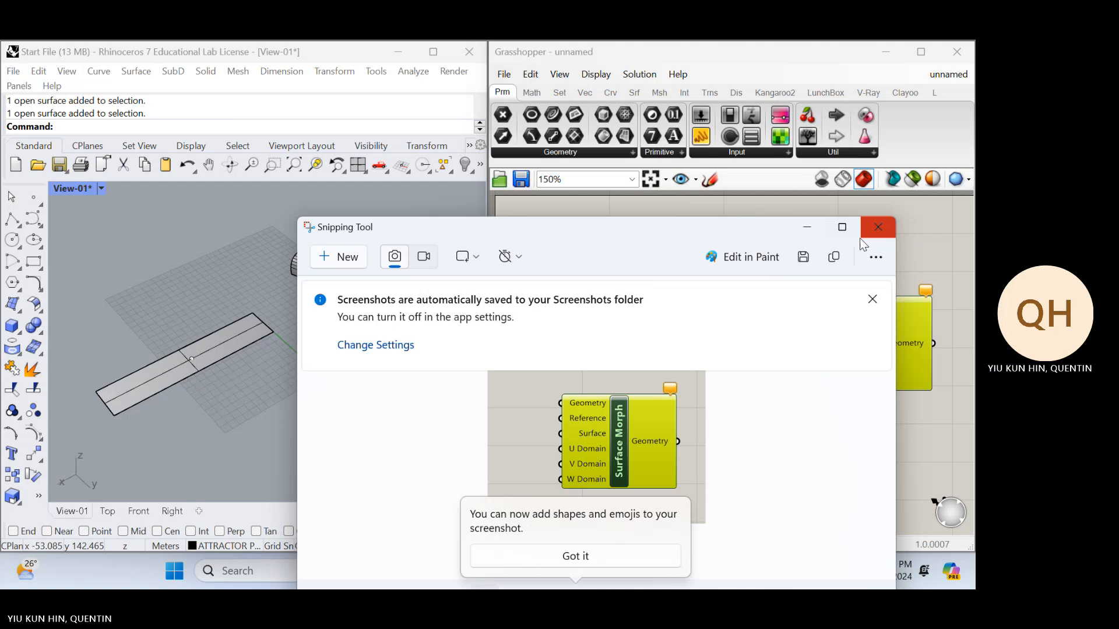
pyautogui.click(843, 232)
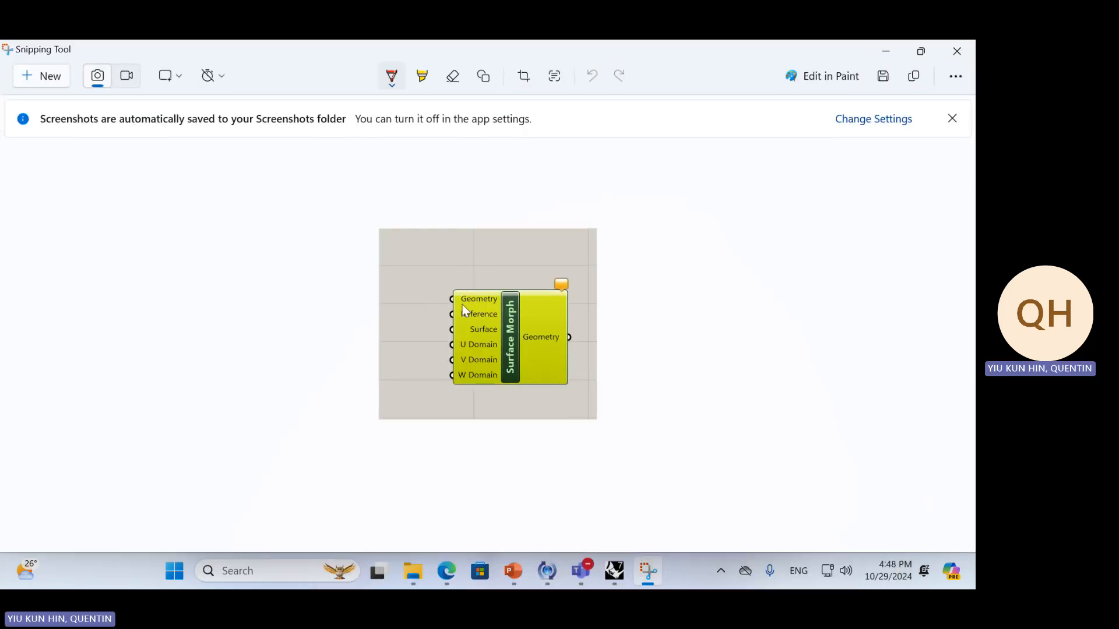
pyautogui.moveTo(404, 269); pyautogui.dragTo(436, 255)
pyautogui.moveTo(444, 251); pyautogui.dragTo(466, 266)
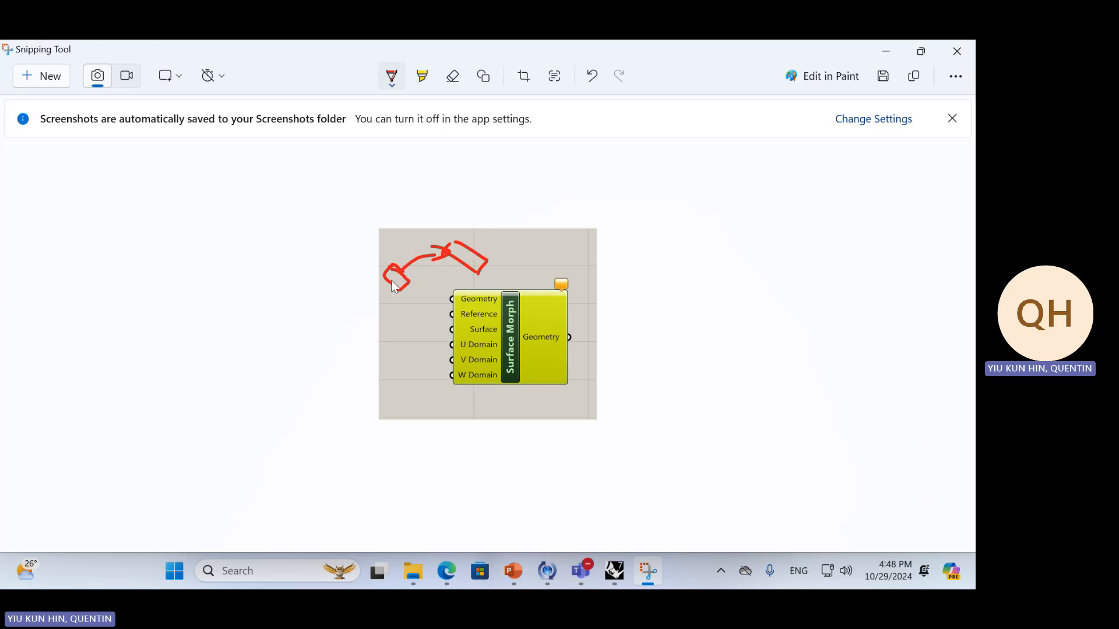
# Handwrite labels in the two sketched boxes on the screenshot and draw a red arrow into the Geometry input of Surface Morph
pyautogui.moveTo(391, 279); pyautogui.dragTo(403, 284)
pyautogui.moveTo(460, 252)
pyautogui.mouseDown()
pyautogui.moveTo(459, 264)
pyautogui.moveTo(480, 259)
pyautogui.moveTo(476, 272)
pyautogui.mouseUp()
pyautogui.moveTo(419, 288); pyautogui.dragTo(454, 299)
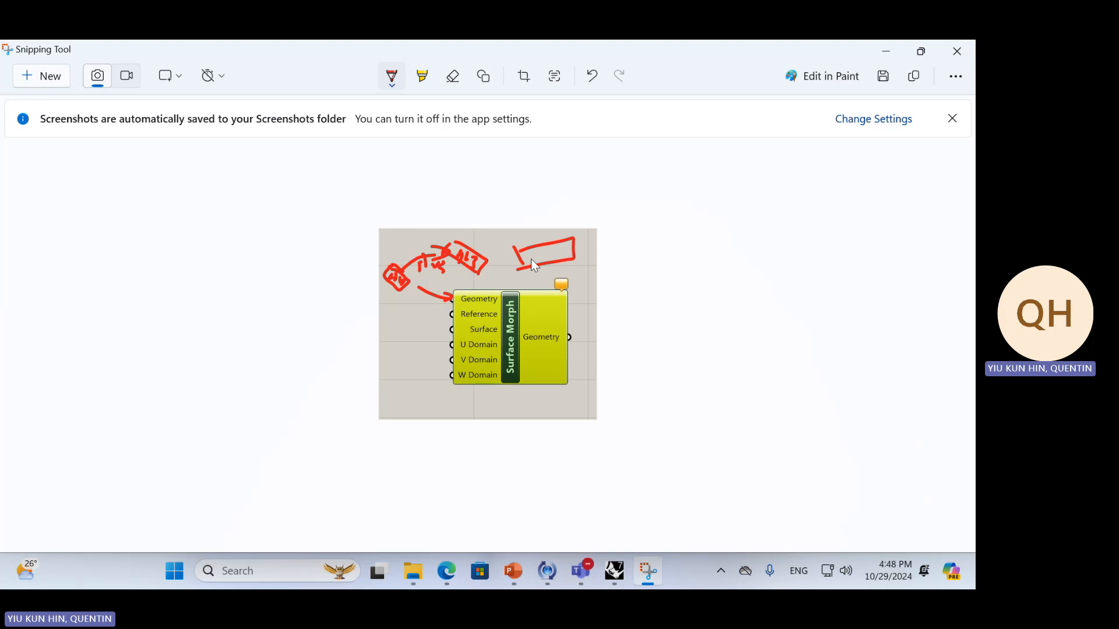
# Label a third red box above the component, draw arrows to Reference and Surface, and undo the loop around the inputs
pyautogui.moveTo(536, 253); pyautogui.dragTo(565, 255)
pyautogui.moveTo(409, 317); pyautogui.dragTo(414, 324)
pyautogui.moveTo(512, 338); pyautogui.dragTo(409, 340)
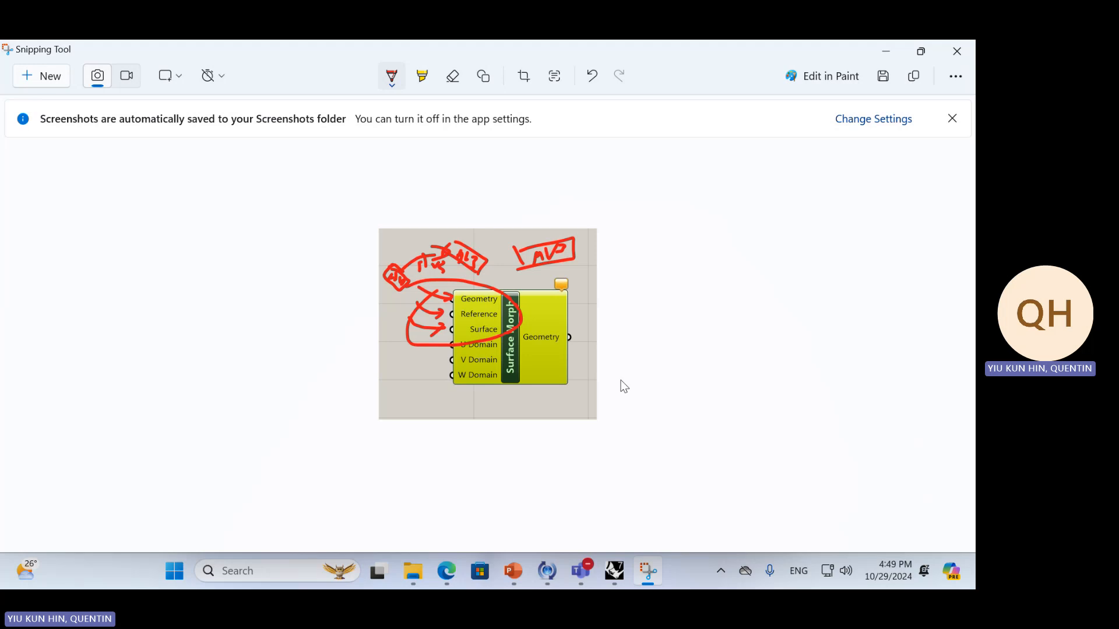
pyautogui.hotkey('ctrl', 'z')
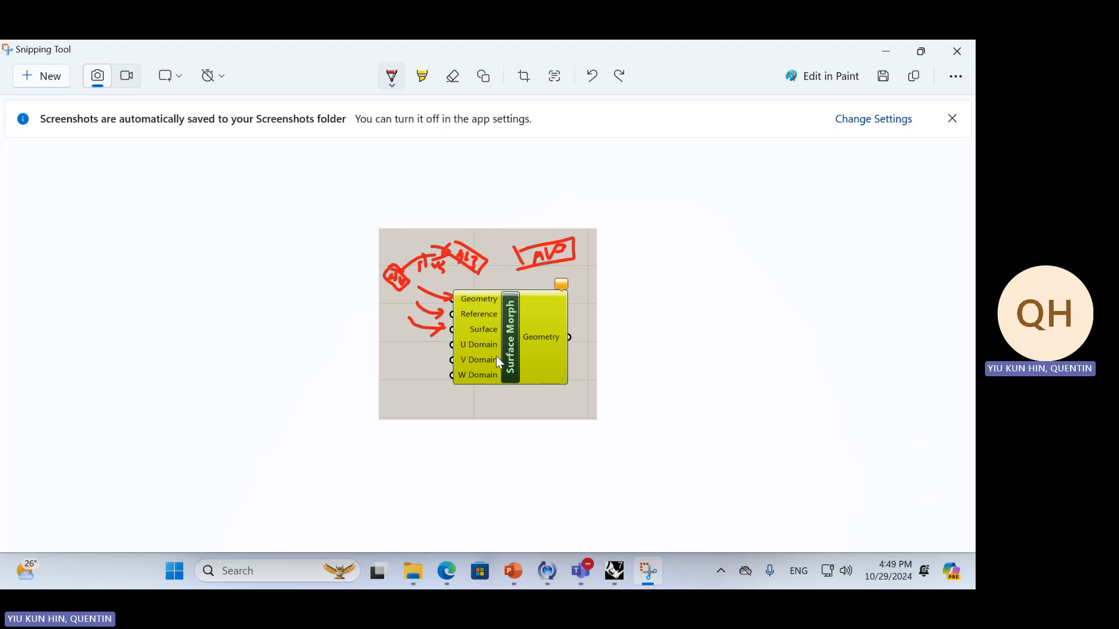
# Switch to Rhino, start a control point curve and turn on the Near and End object snaps
pyautogui.hotkey('alt', 'Tab')
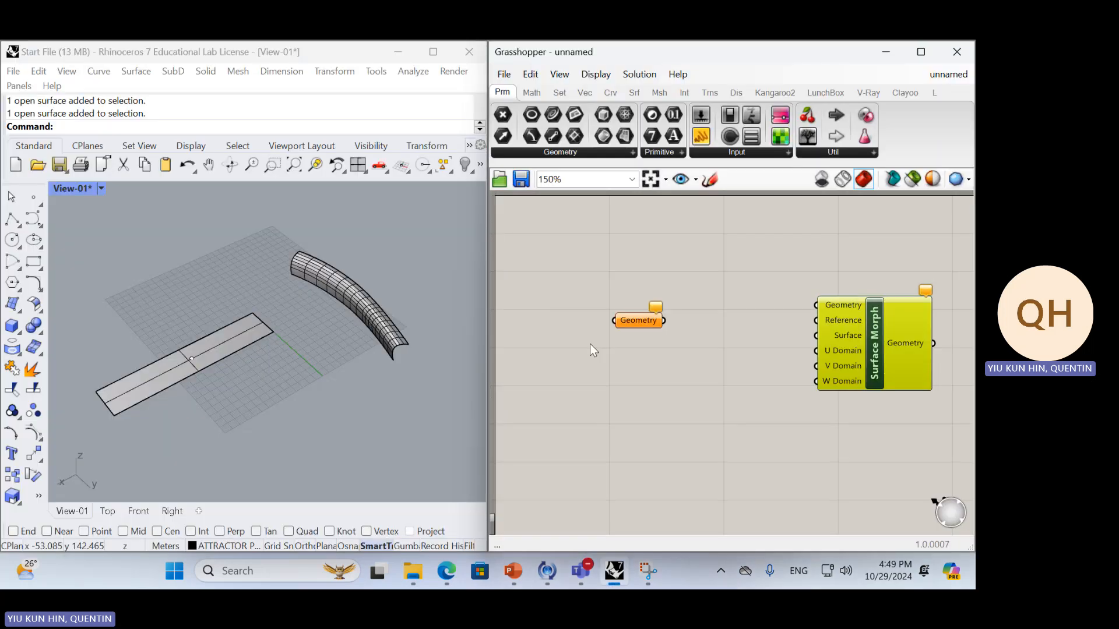
pyautogui.click(687, 327)
pyautogui.click(292, 358)
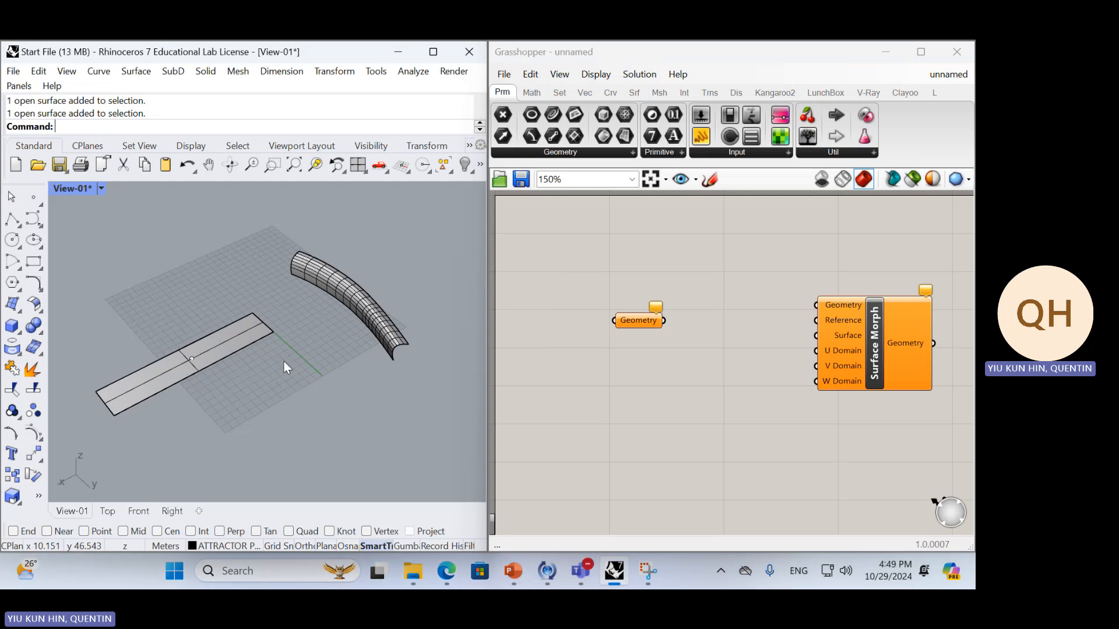
pyautogui.moveTo(283, 360); pyautogui.dragTo(255, 391, button='right')
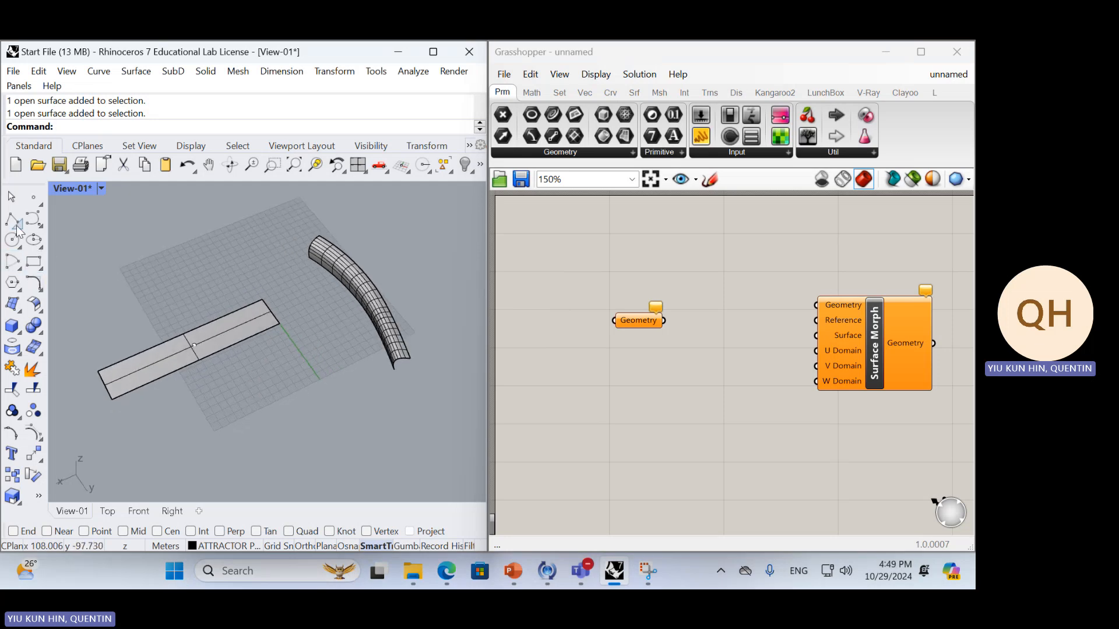
pyautogui.click(33, 219)
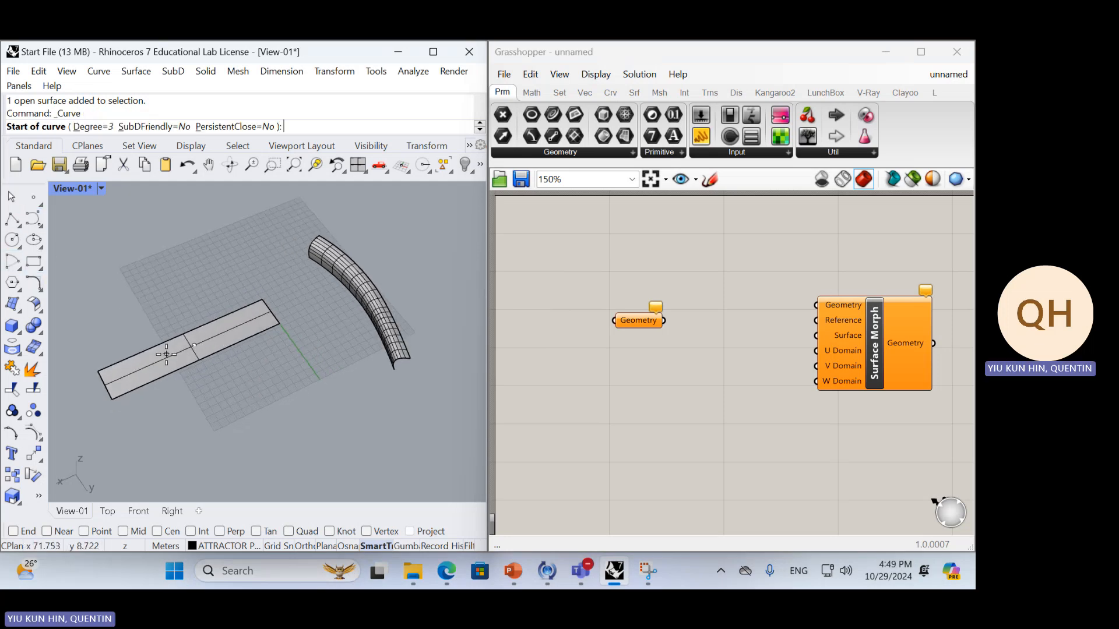
pyautogui.scroll(-1, 124, 363)
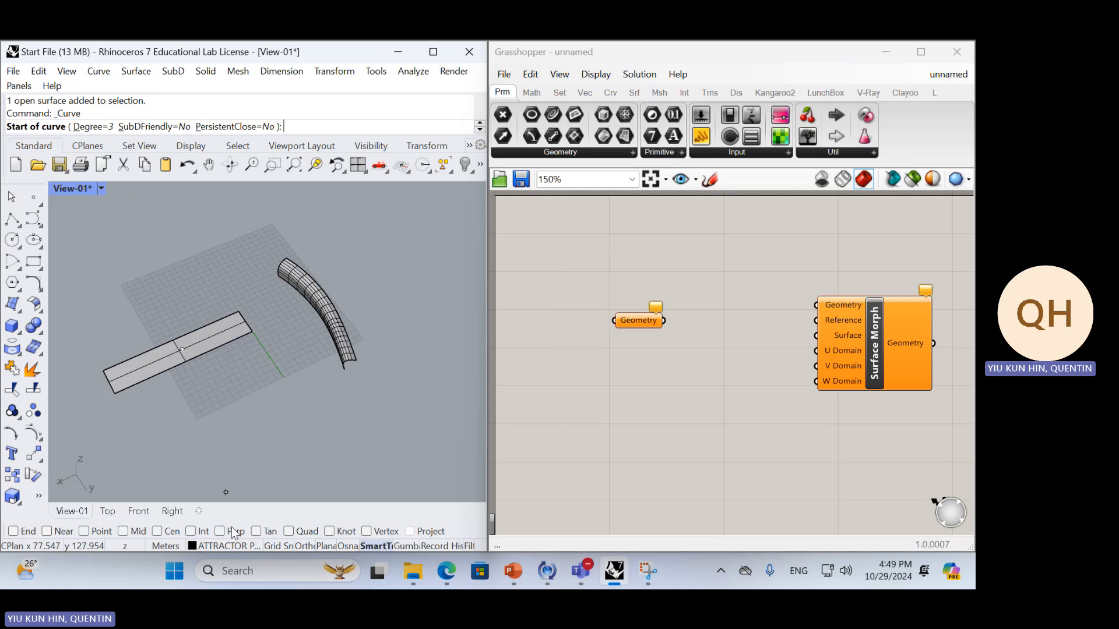
pyautogui.click(57, 532)
pyautogui.click(25, 531)
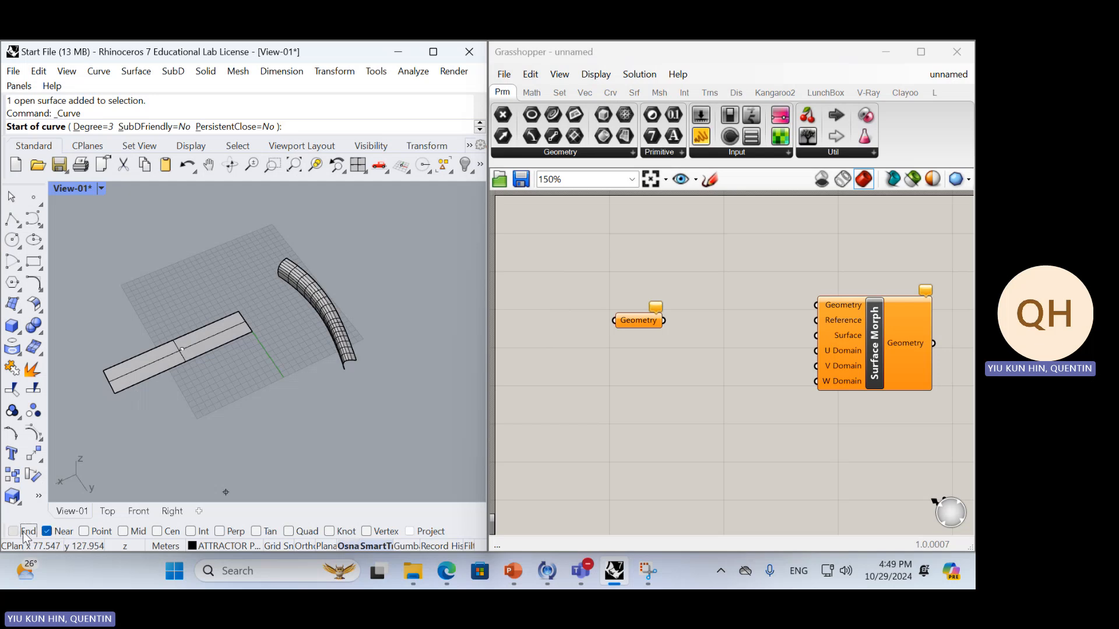
# Draw a wavy degree 3 control point curve lengthwise across the flat rectangular surface
pyautogui.click(127, 364)
pyautogui.click(132, 367)
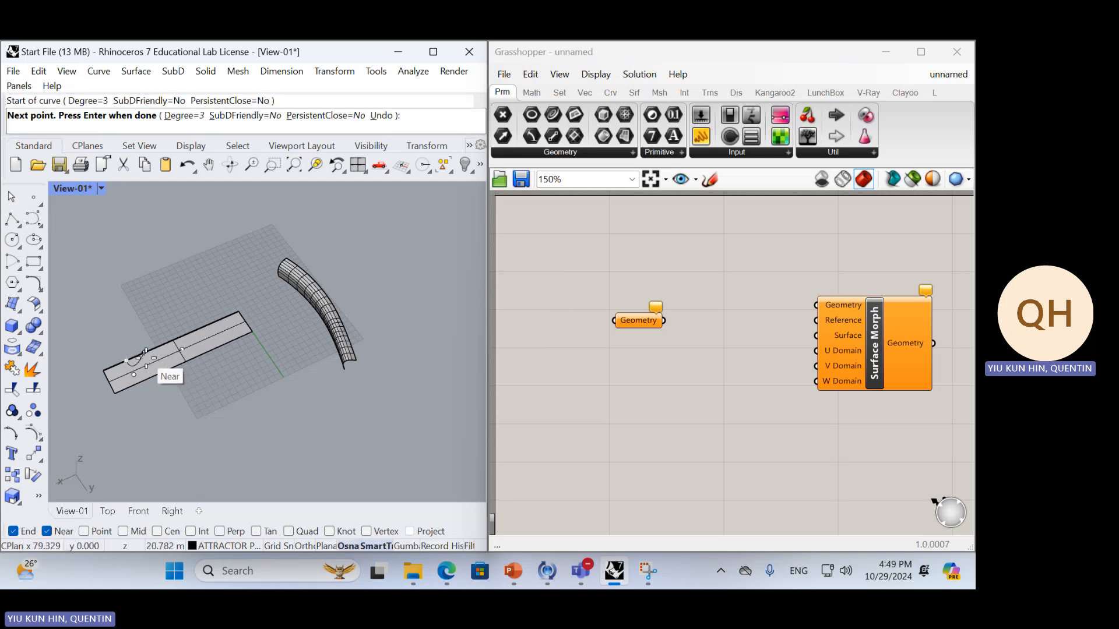
pyautogui.scroll(3, 135, 374)
pyautogui.click(134, 375)
pyautogui.click(149, 330)
pyautogui.click(166, 360)
pyautogui.click(191, 337)
pyautogui.click(214, 302)
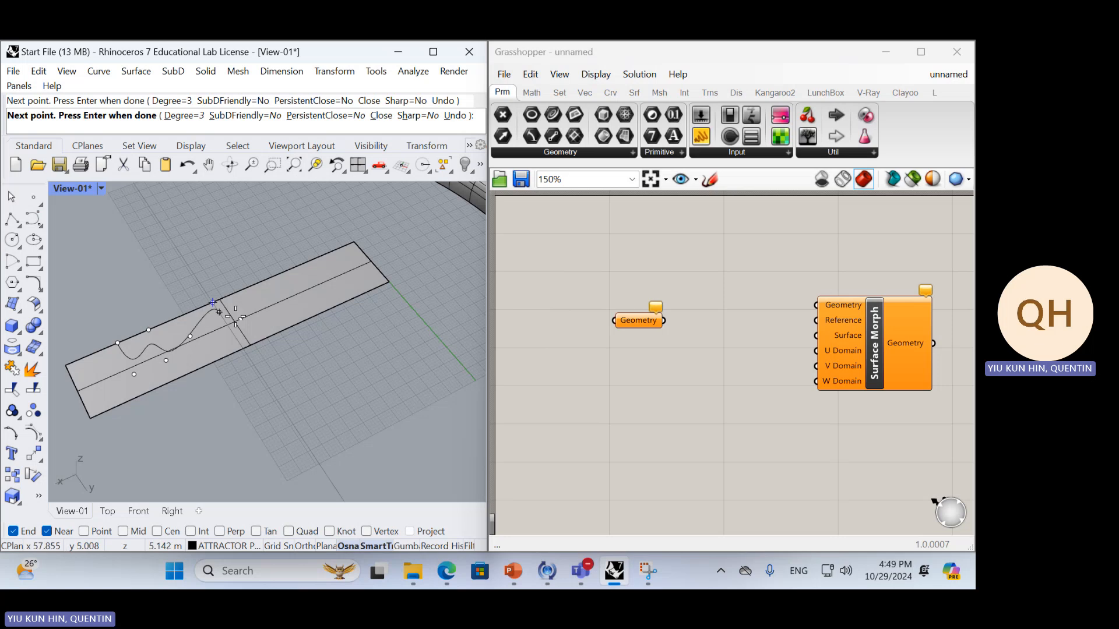
pyautogui.click(258, 319)
pyautogui.click(287, 293)
pyautogui.click(324, 276)
pyautogui.click(336, 286)
pyautogui.click(348, 259)
pyautogui.press('Return')
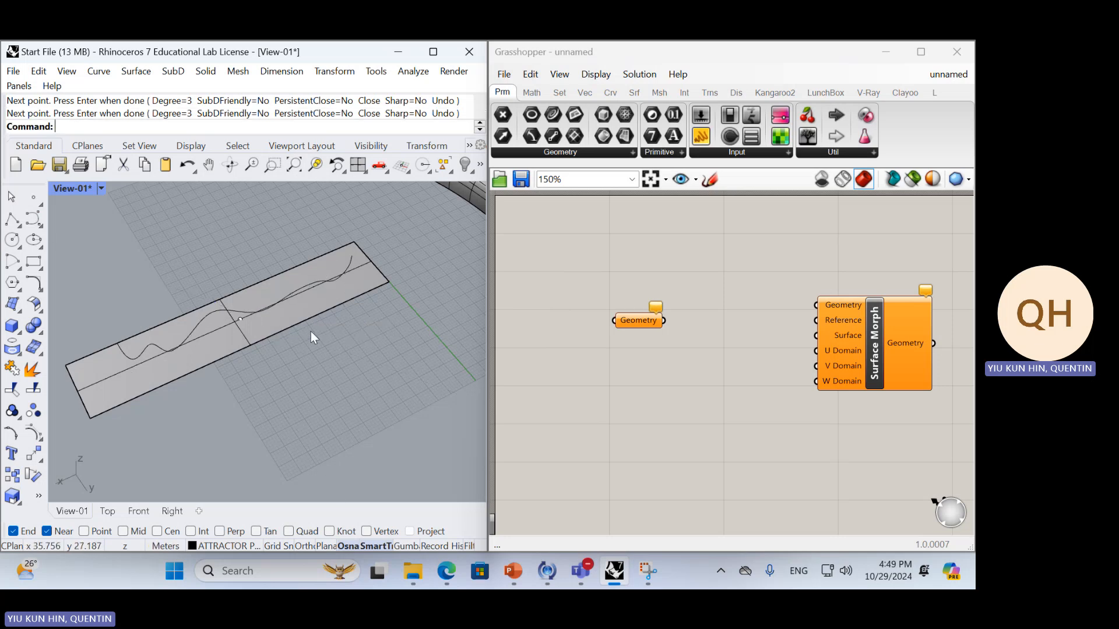
# Examine the wavy curve on the flat surface in relation to the curved target surface
pyautogui.scroll(-10, 310, 331)
pyautogui.moveTo(295, 349)
pyautogui.mouseDown(button='right')
pyautogui.moveTo(233, 284)
pyautogui.moveTo(277, 337)
pyautogui.mouseUp(button='right')
pyautogui.scroll(10, 277, 338)
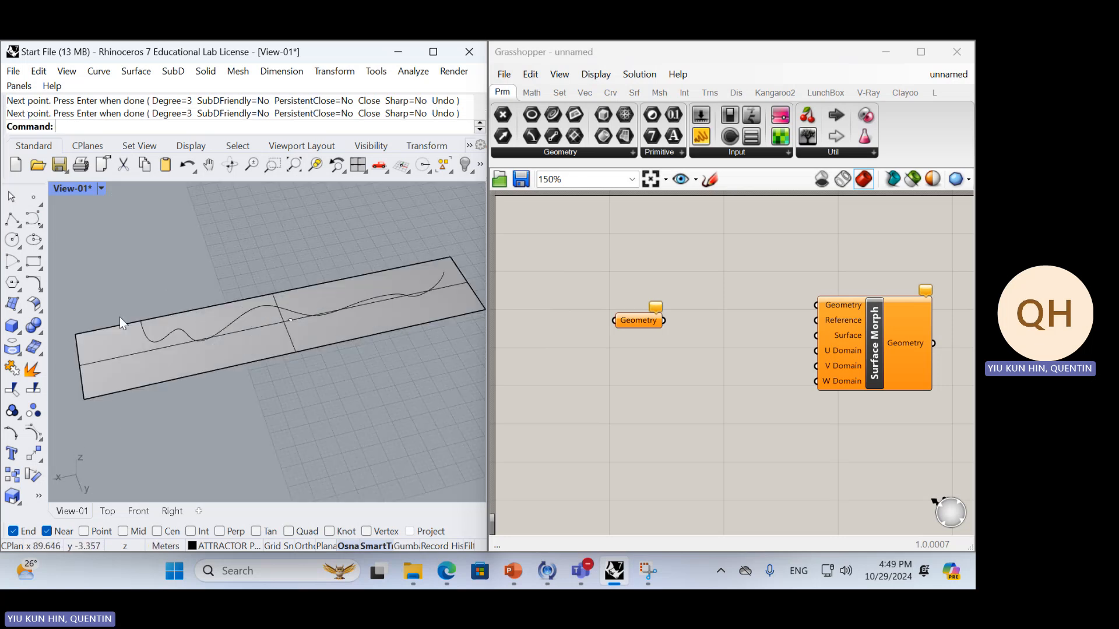
pyautogui.moveTo(120, 317); pyautogui.dragTo(169, 380, button='right')
pyautogui.scroll(-3, 169, 380)
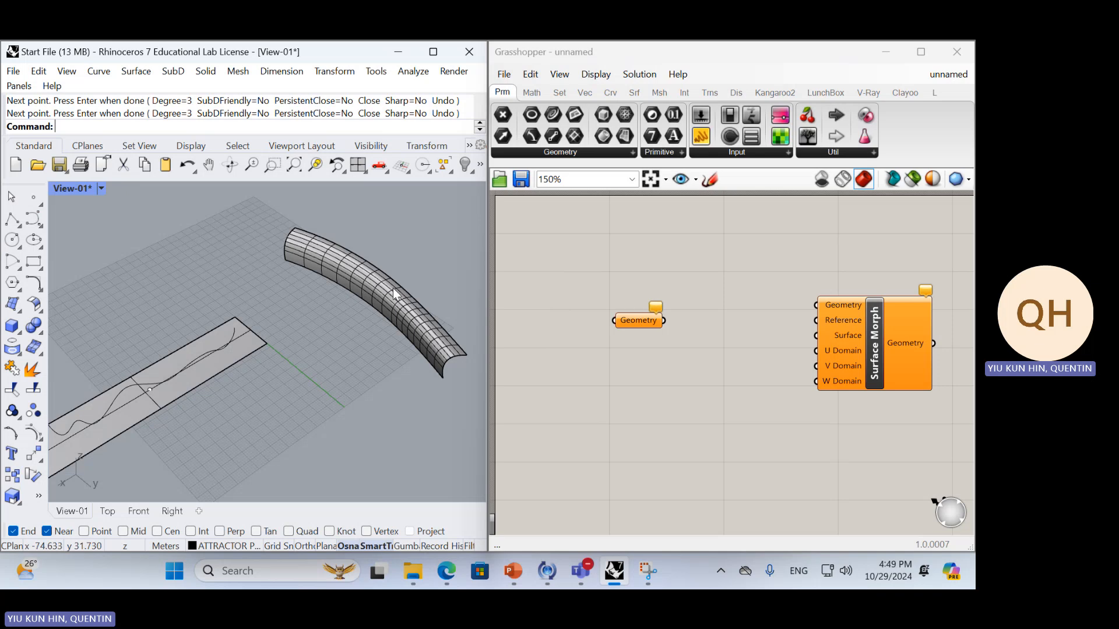
pyautogui.click(205, 352)
pyautogui.click(239, 387)
pyautogui.click(308, 401)
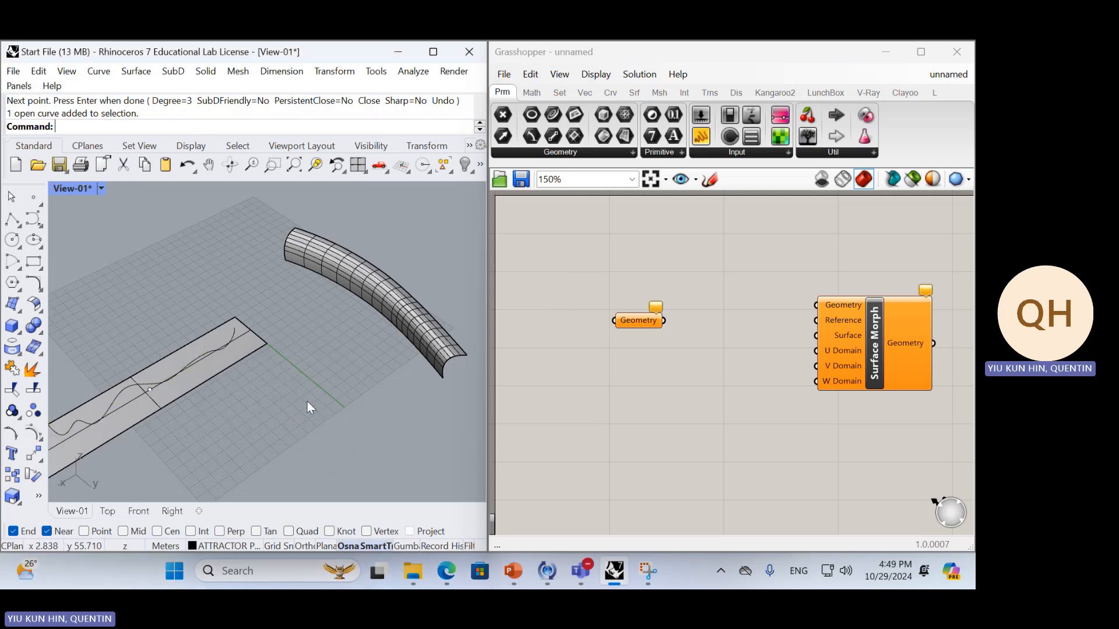
pyautogui.keyDown('shift'); pyautogui.moveTo(260, 400); pyautogui.dragTo(317, 377, button='right'); pyautogui.keyUp('shift')
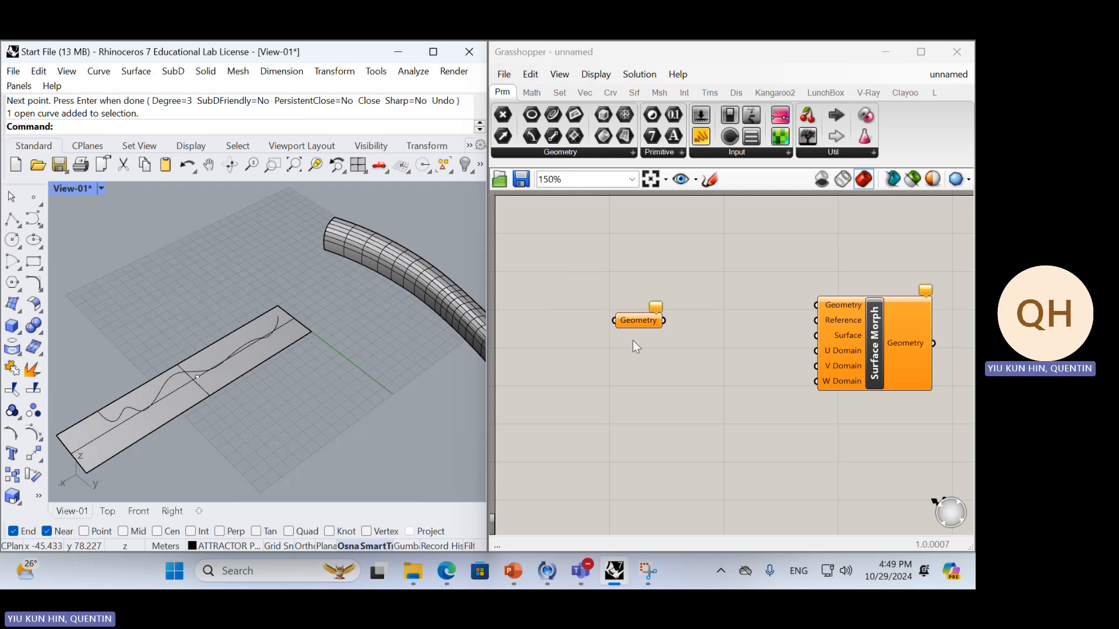
pyautogui.click(249, 339)
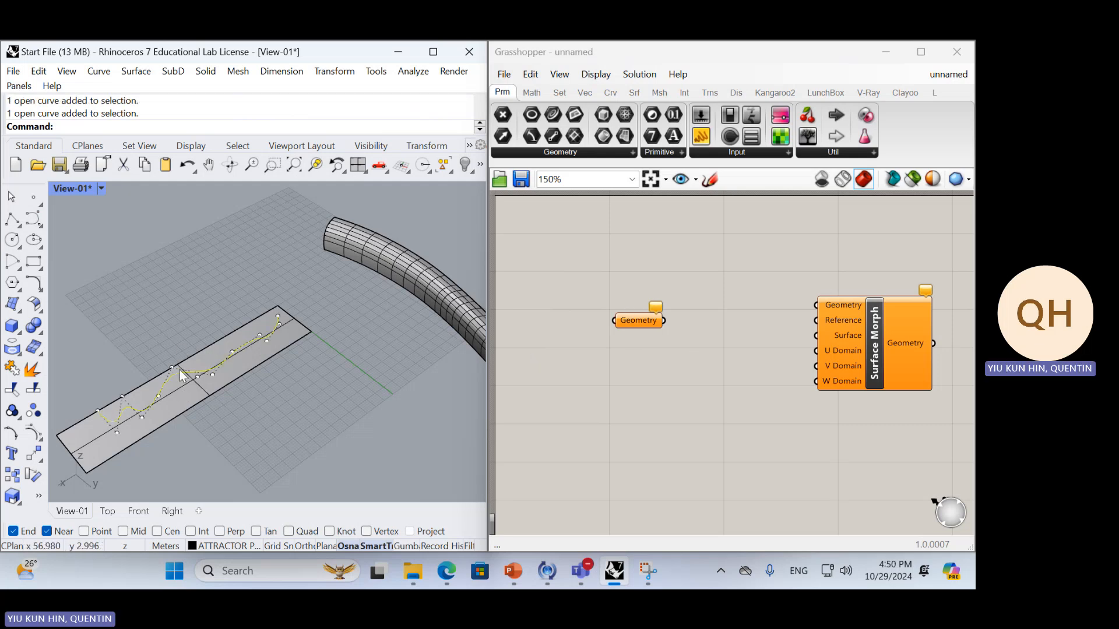
pyautogui.click(197, 294)
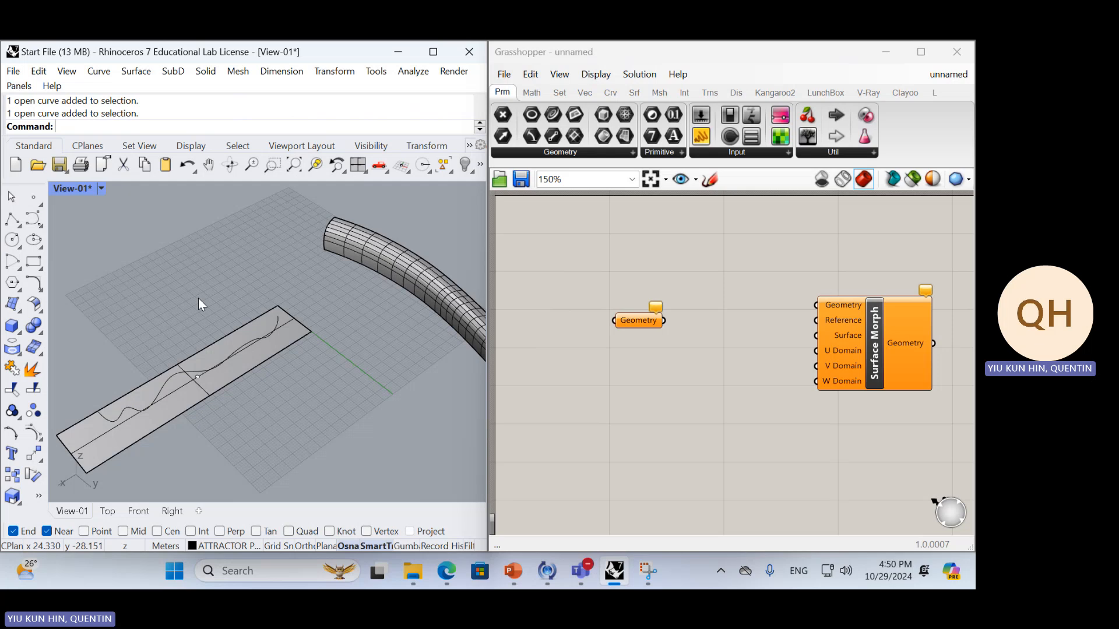
# Create the text "AV3" and place it on the ground plane beside the flat surface
pyautogui.write('Text')
pyautogui.press('Return')
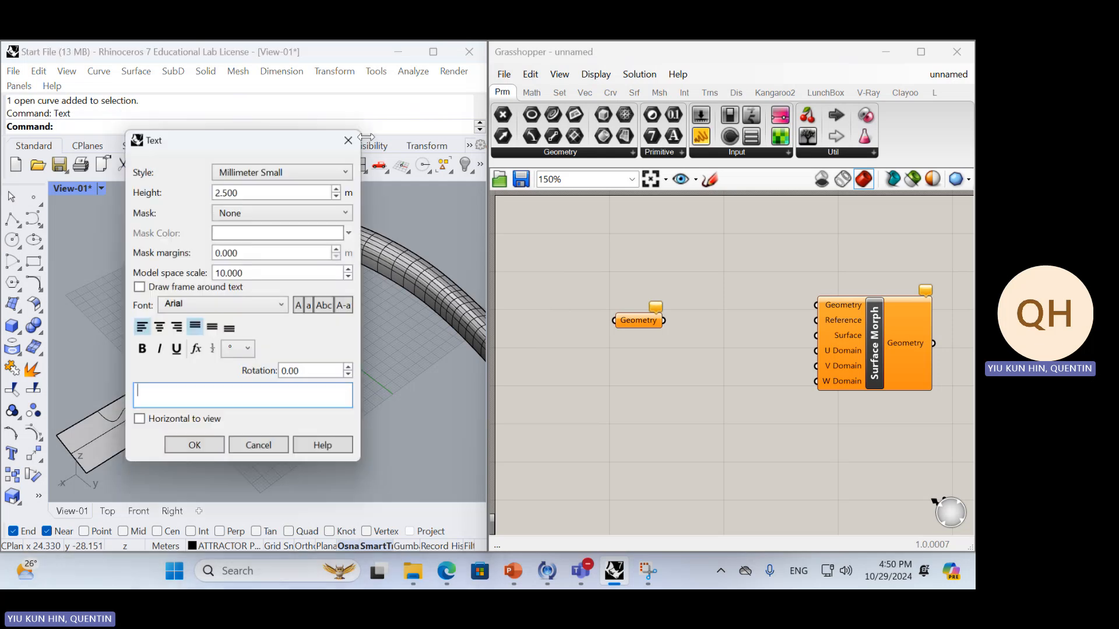
pyautogui.write('AV3')
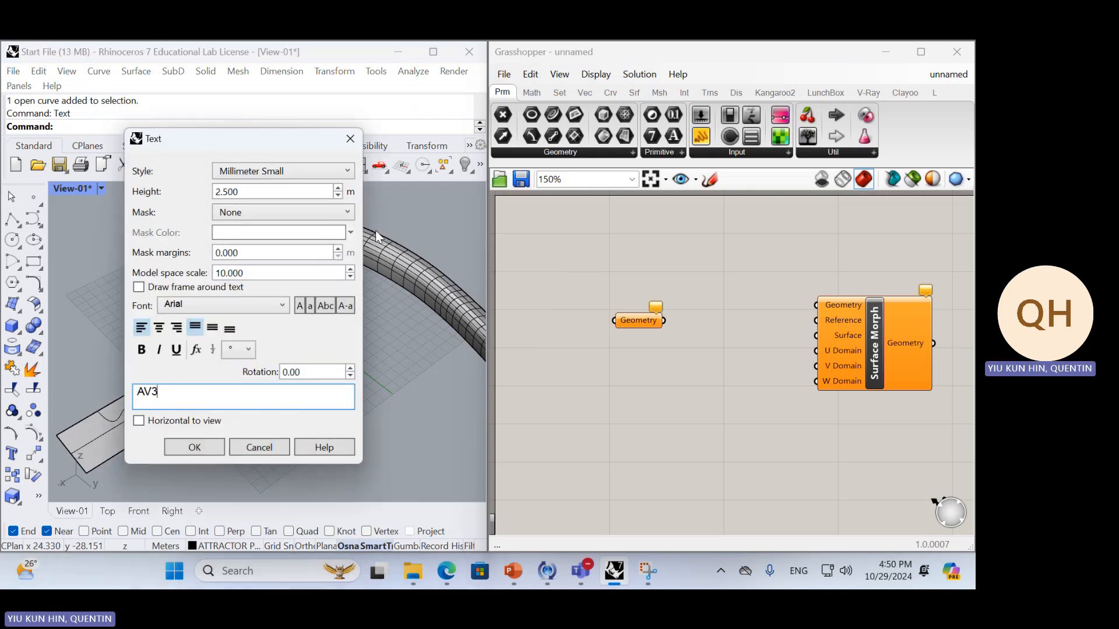
pyautogui.click(222, 449)
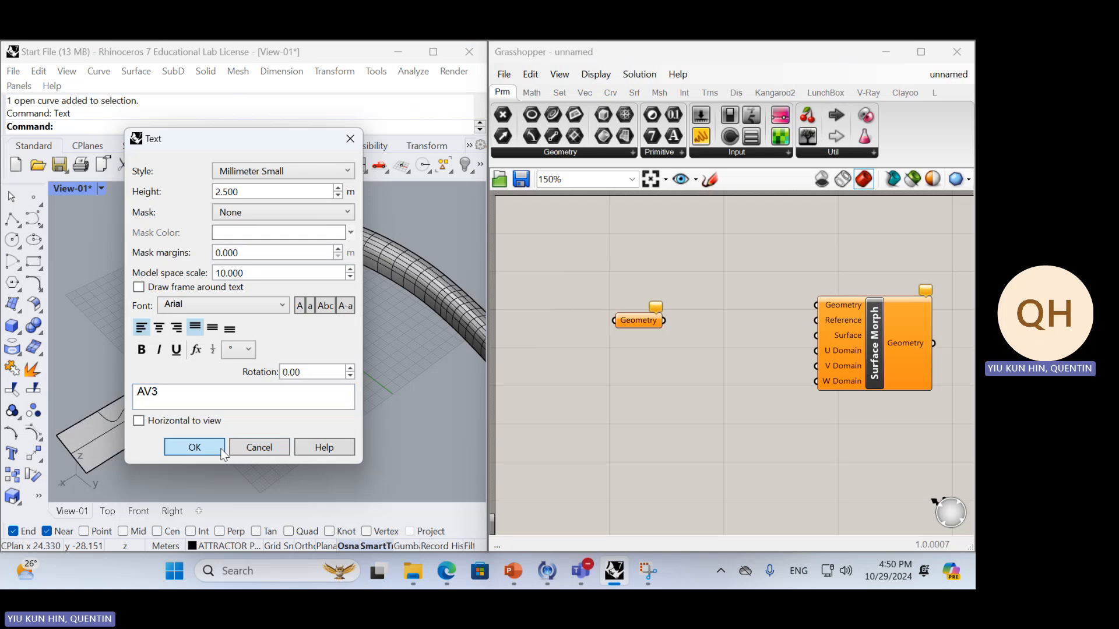
pyautogui.click(330, 382)
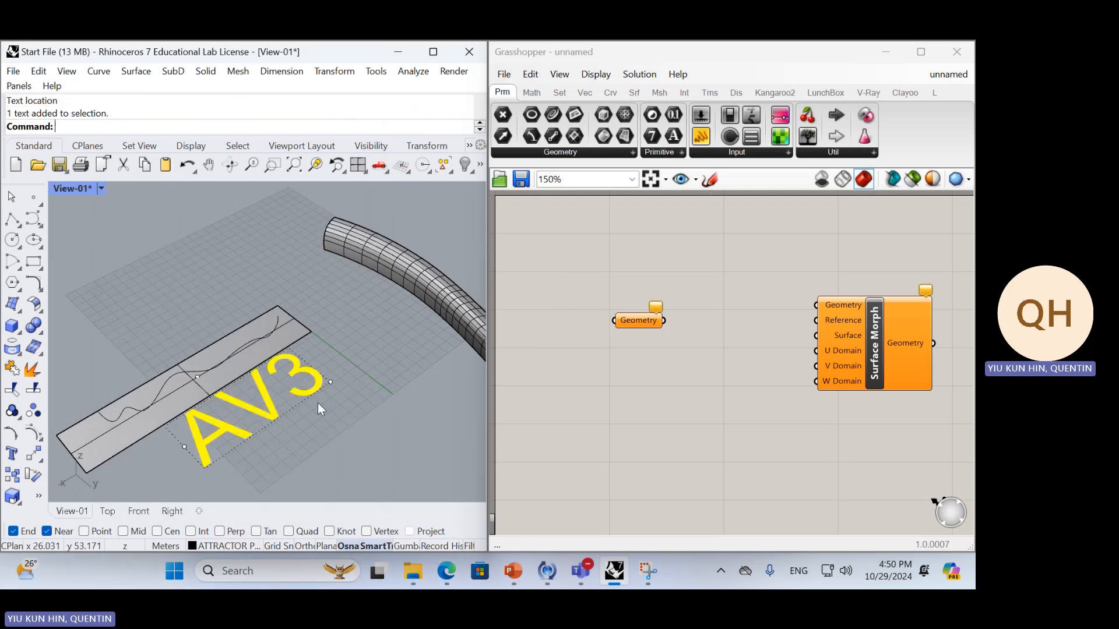
# Explode the AV3 text into outline curves
pyautogui.write('x')
pyautogui.press('Return')
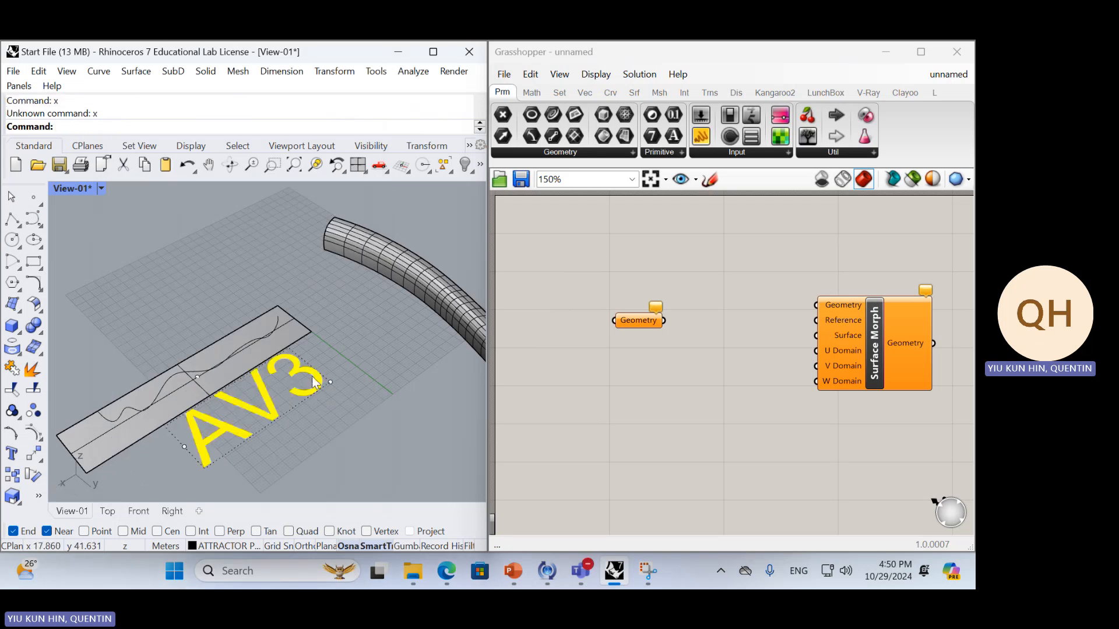
pyautogui.write('ex')
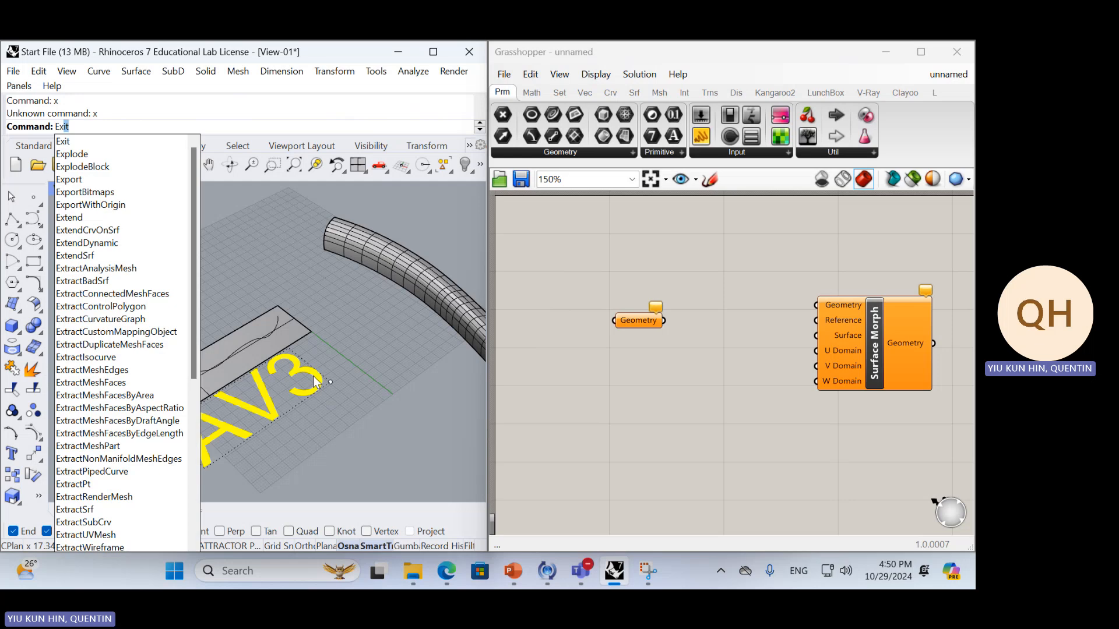
pyautogui.write('plode')
pyautogui.press('Return')
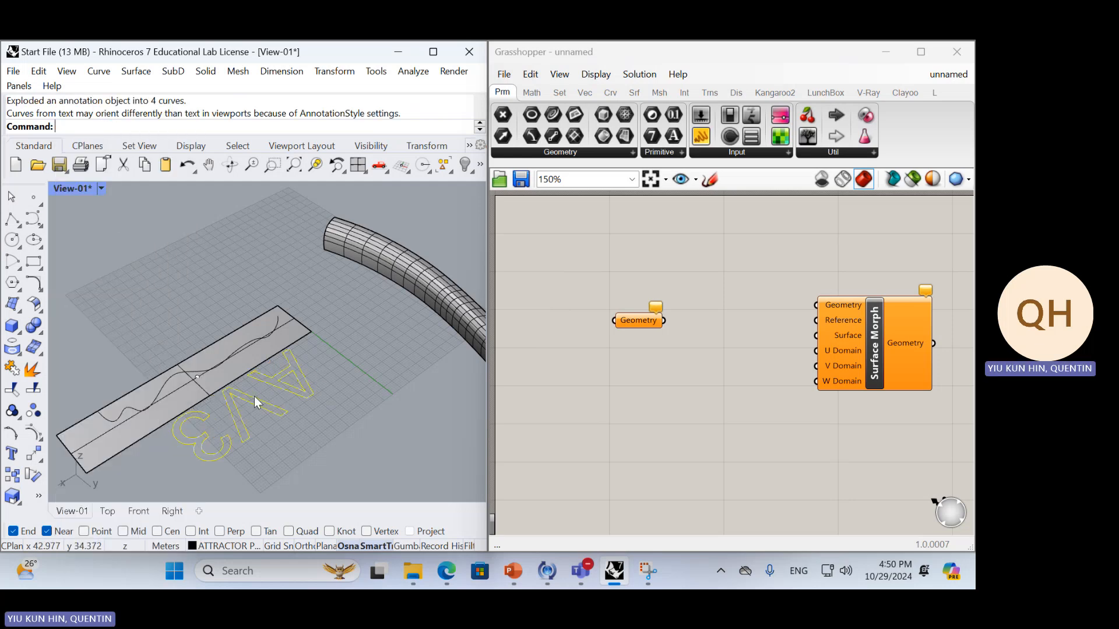
pyautogui.scroll(-10, 263, 361)
pyautogui.moveTo(272, 340); pyautogui.dragTo(254, 344, button='right')
pyautogui.scroll(14, 254, 344)
pyautogui.write('r')
pyautogui.press('Return')
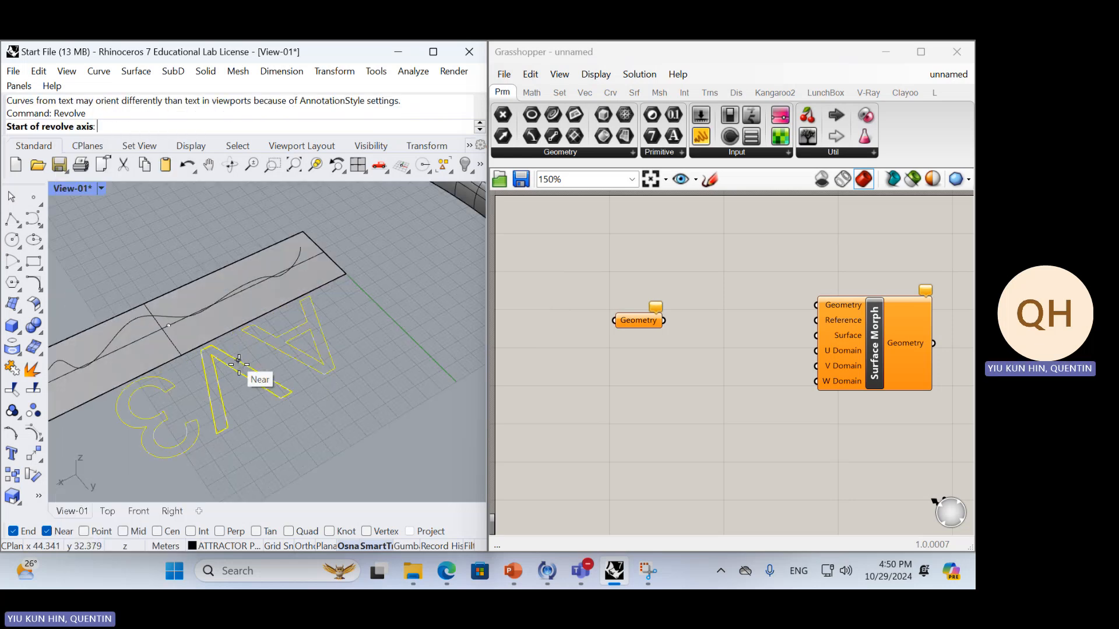
pyautogui.click(235, 365)
pyautogui.click(244, 364)
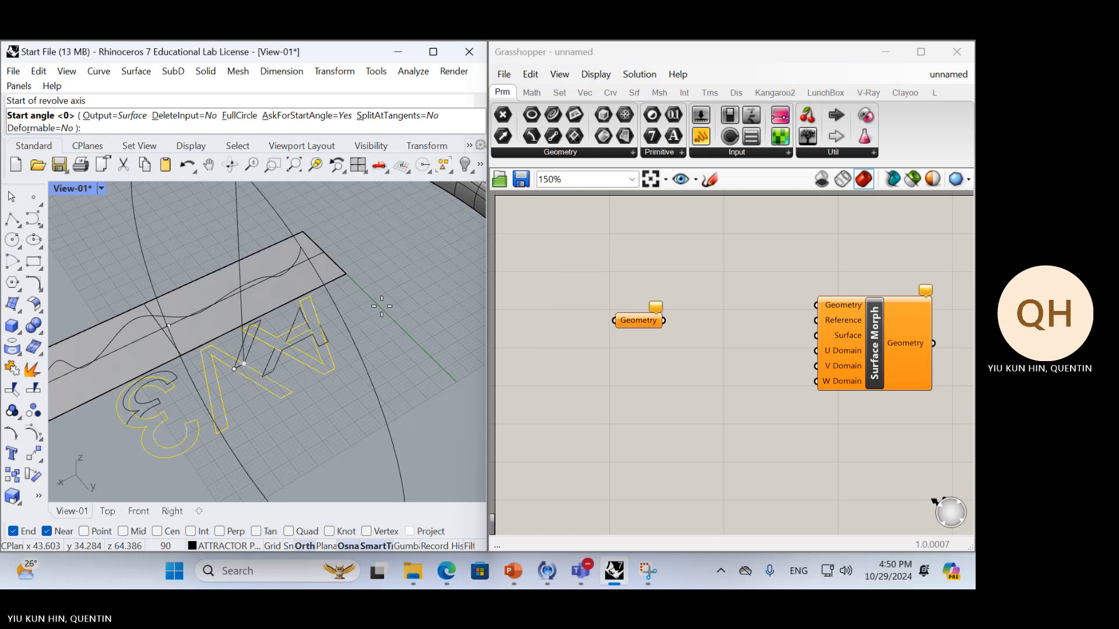
pyautogui.press('Escape')
# Try to rotate the AV3 letter outlines about a point on the V, and undo the rotation
pyautogui.click(277, 383)
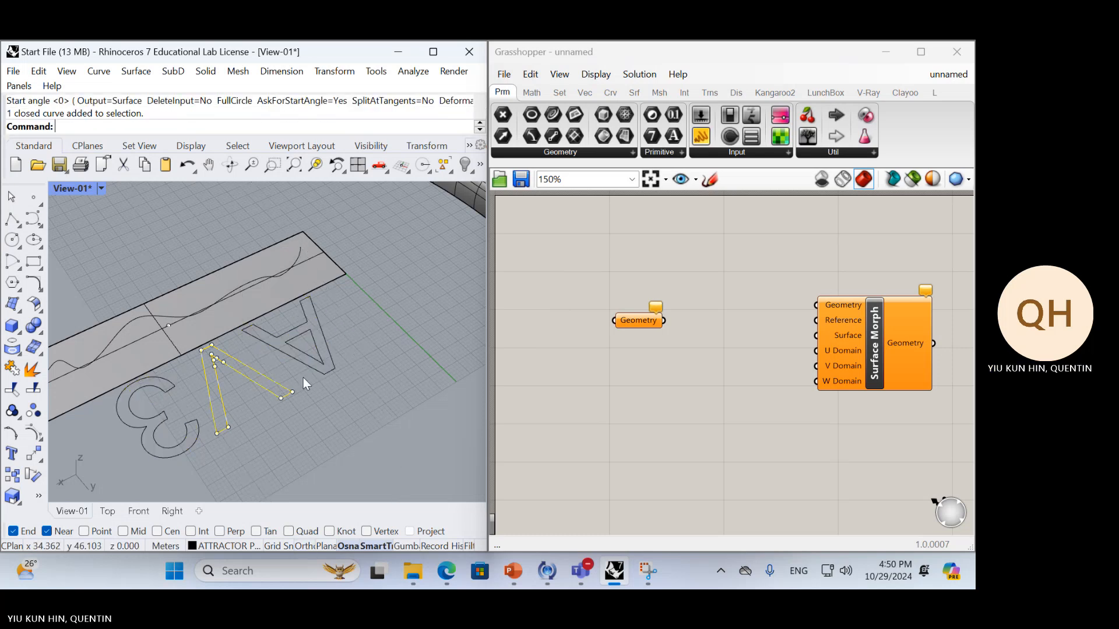
pyautogui.moveTo(362, 397); pyautogui.dragTo(229, 358)
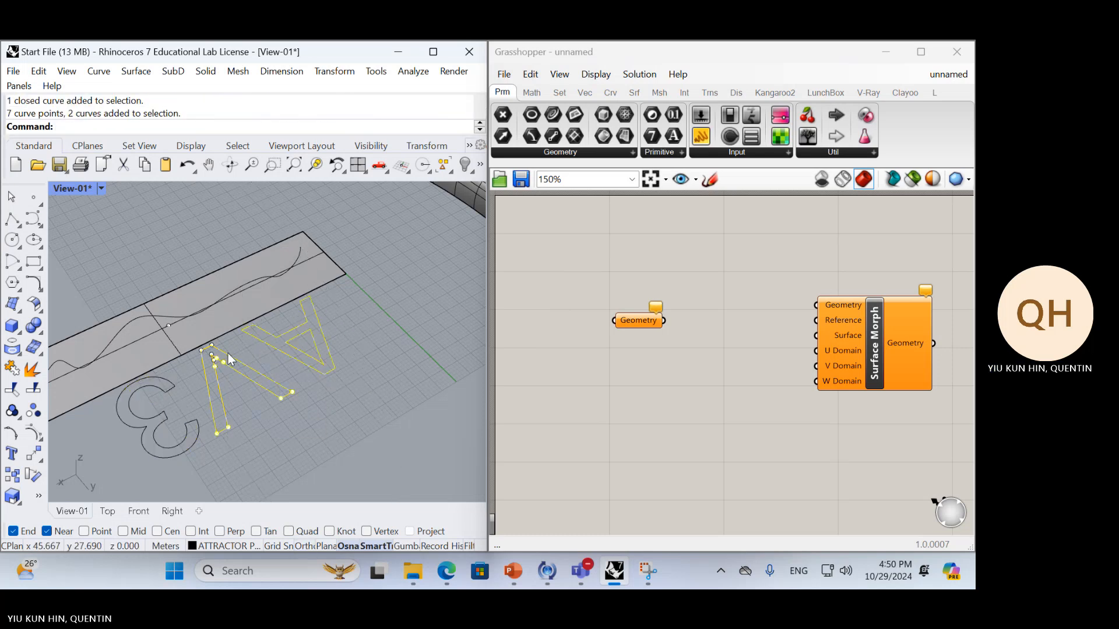
pyautogui.keyDown('shift'); pyautogui.click(193, 427); pyautogui.keyUp('shift')
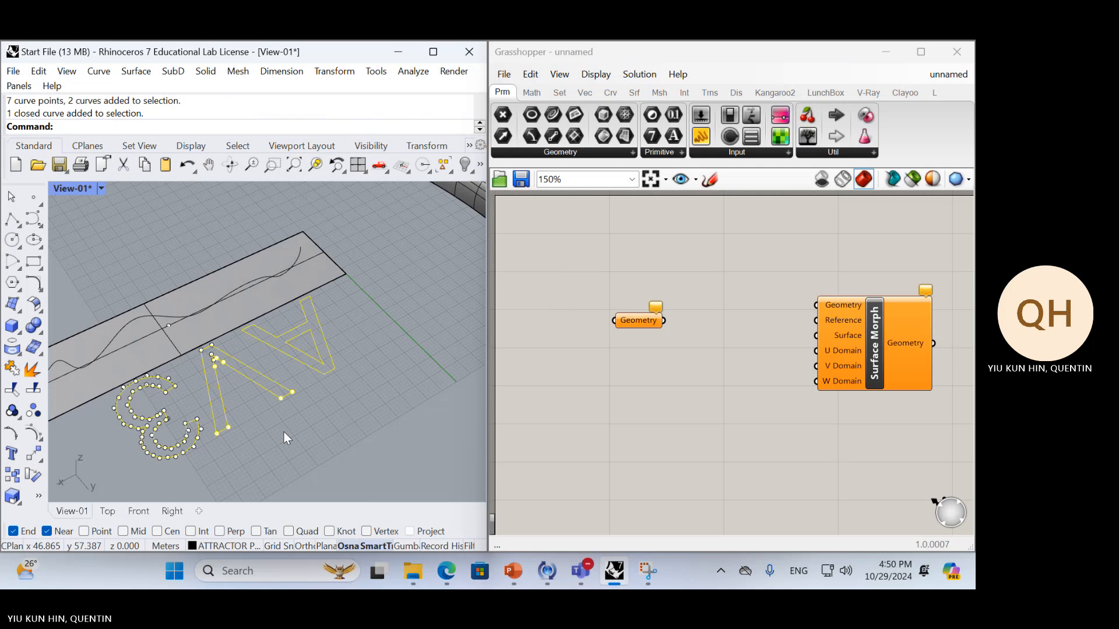
pyautogui.write('rotate')
pyautogui.press('Return')
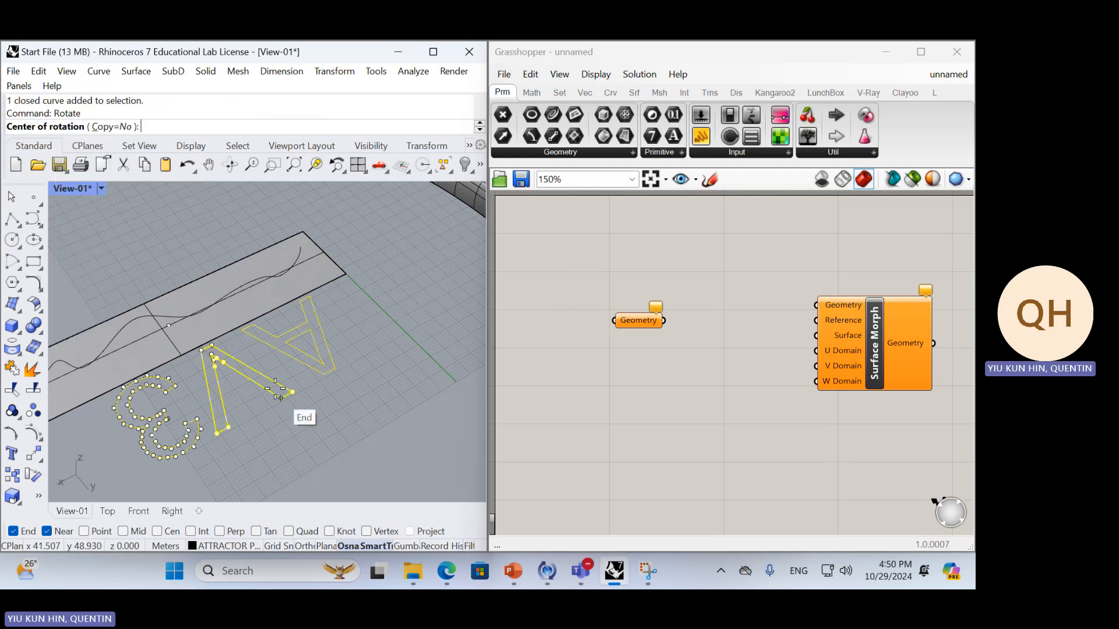
pyautogui.click(254, 381)
pyautogui.click(378, 314)
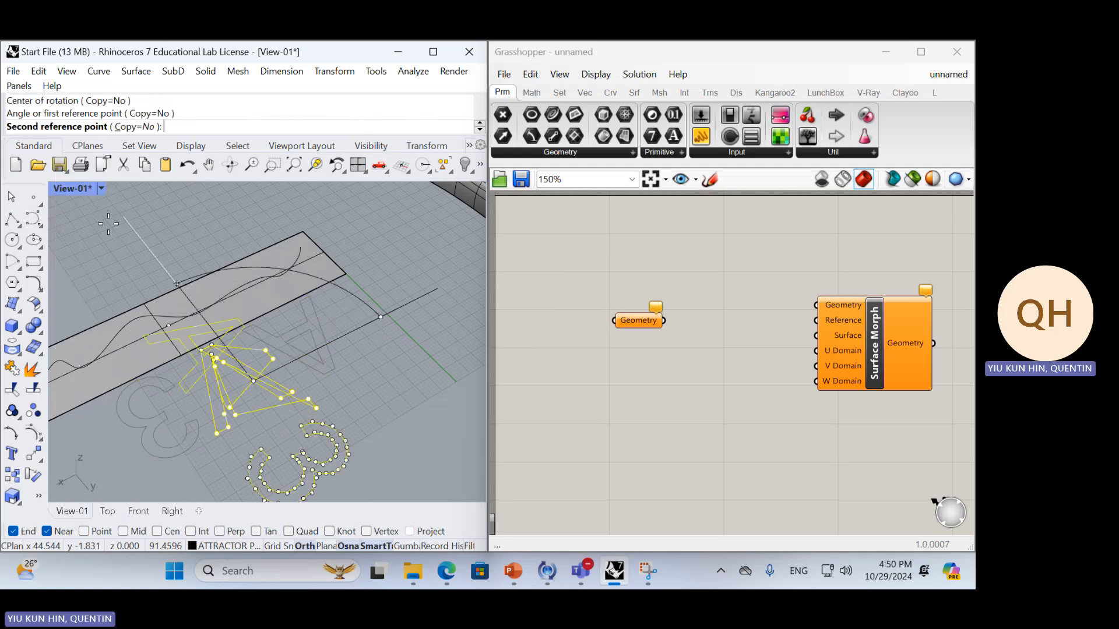
pyautogui.click(89, 457)
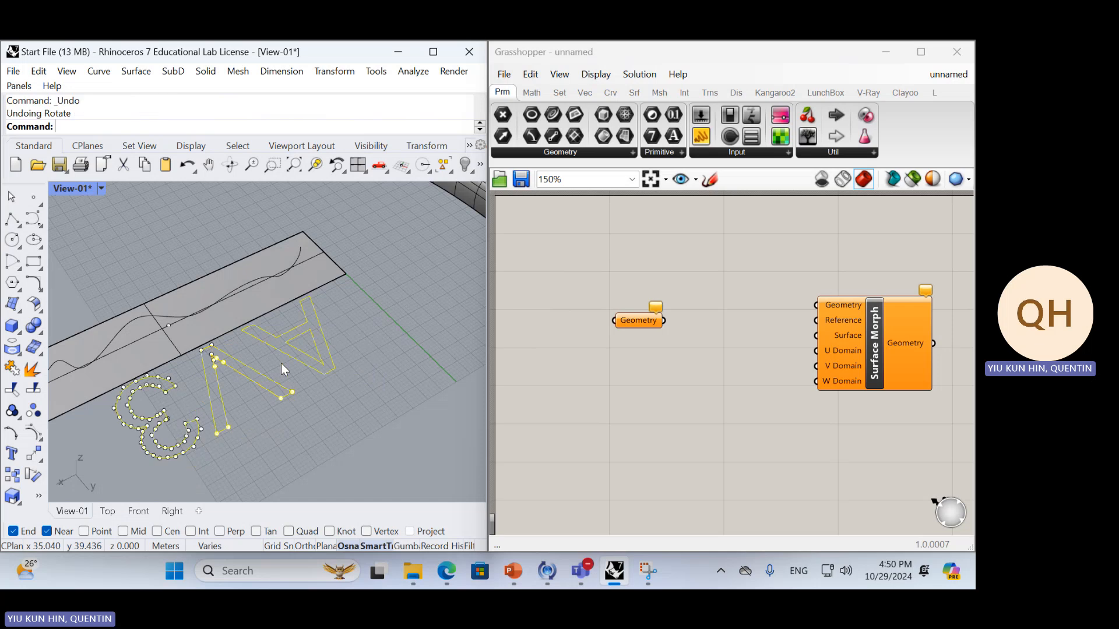
pyautogui.hotkey('ctrl', 'z')
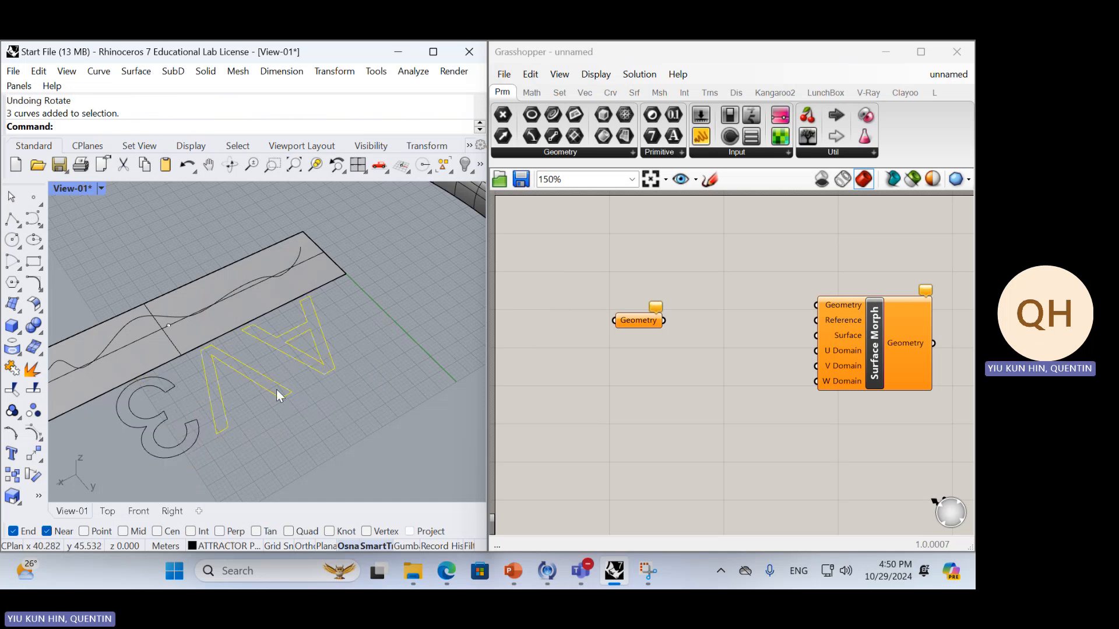
# Rotate all the AV3 letter outlines about a point at the V to turn the text around beside the flat surface
pyautogui.keyDown('shift'); pyautogui.click(185, 446); pyautogui.keyUp('shift')
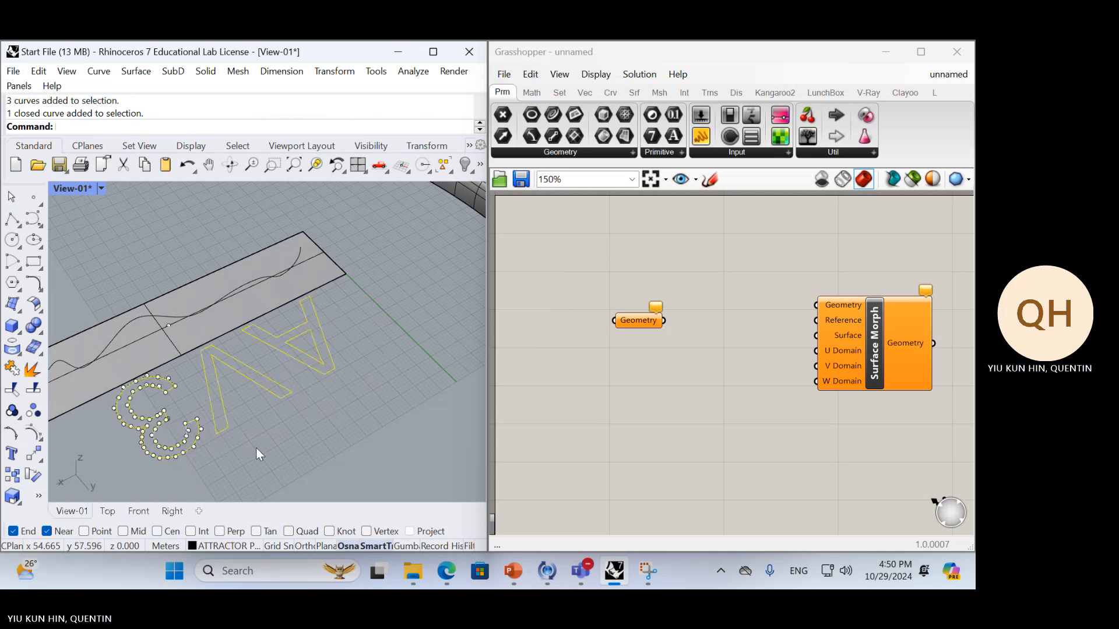
pyautogui.write('Rotate')
pyautogui.press('Return')
pyautogui.click(247, 376)
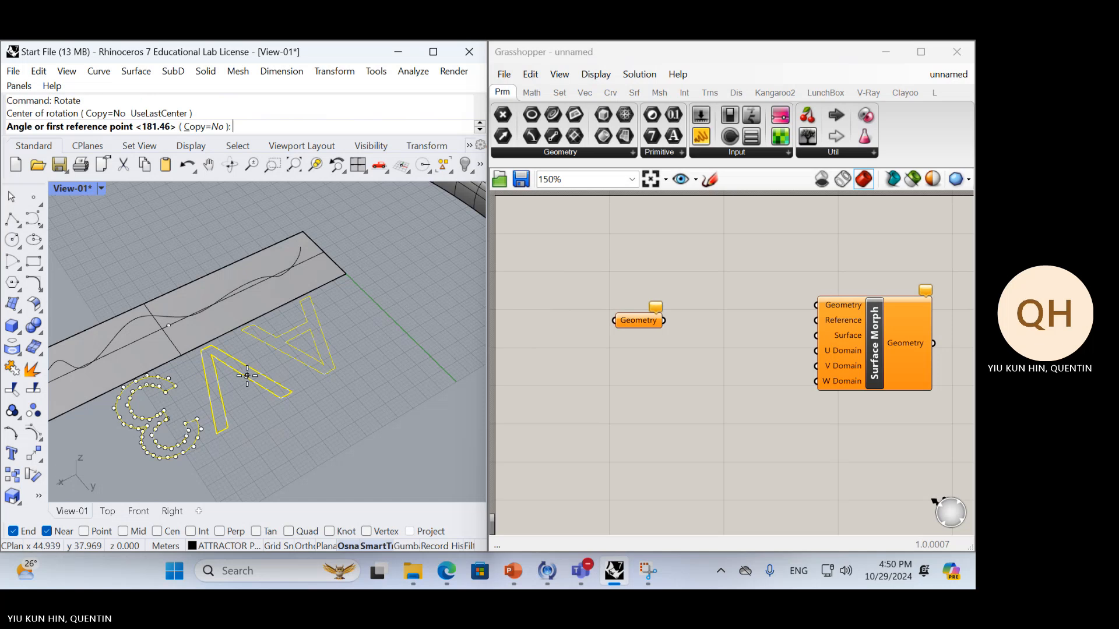
pyautogui.click(424, 282)
pyautogui.click(138, 431)
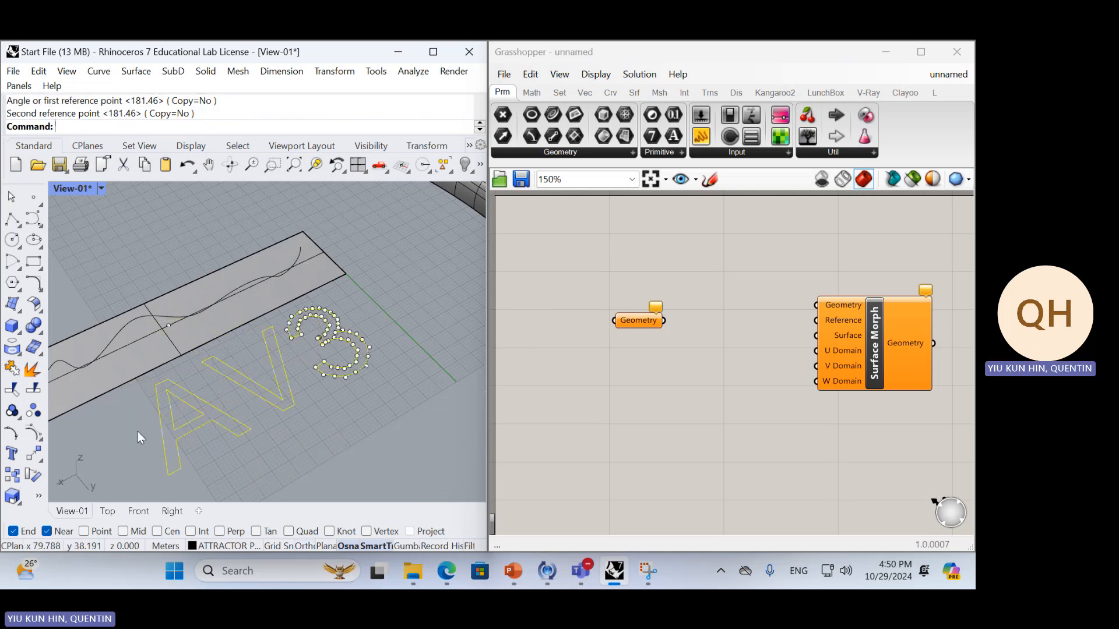
# Turn on the Gumball and scale the AV3 outlines down to fit the flat surface's width
pyautogui.scroll(-5, 295, 355)
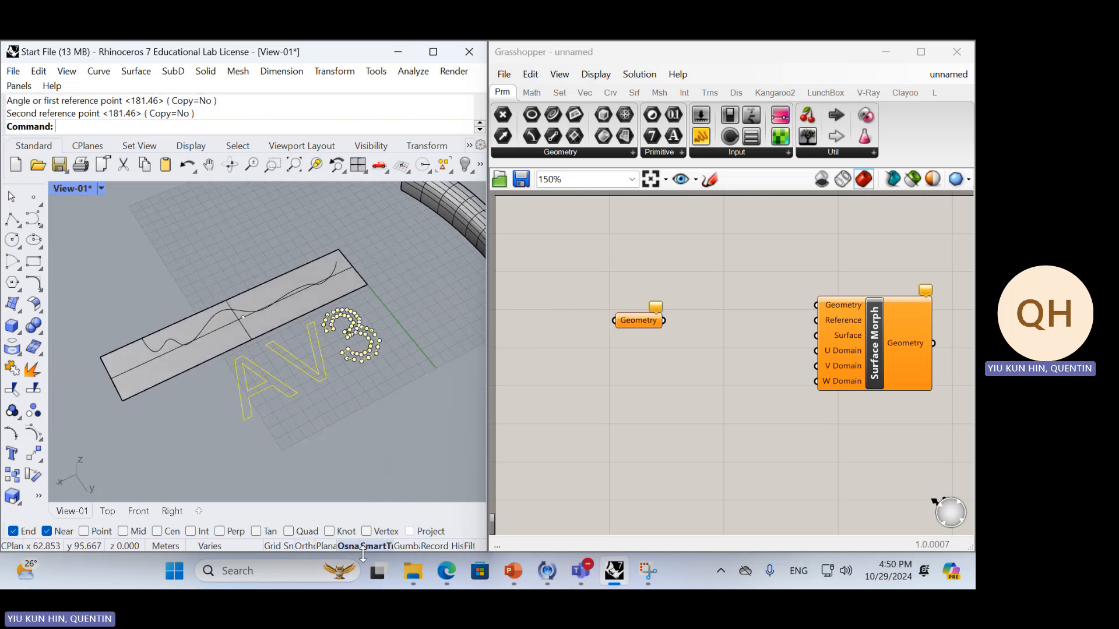
pyautogui.click(407, 546)
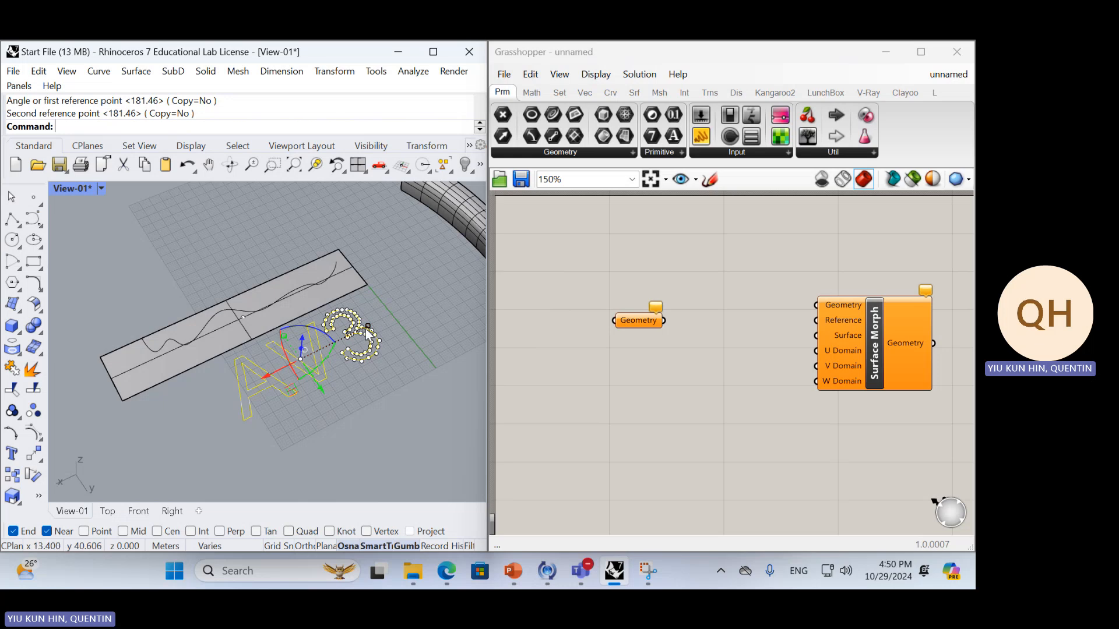
pyautogui.moveTo(369, 334); pyautogui.dragTo(320, 285)
# Delete the wavy curves lying on the flat surface
pyautogui.click(318, 285)
pyautogui.click(364, 320)
pyautogui.press('Delete')
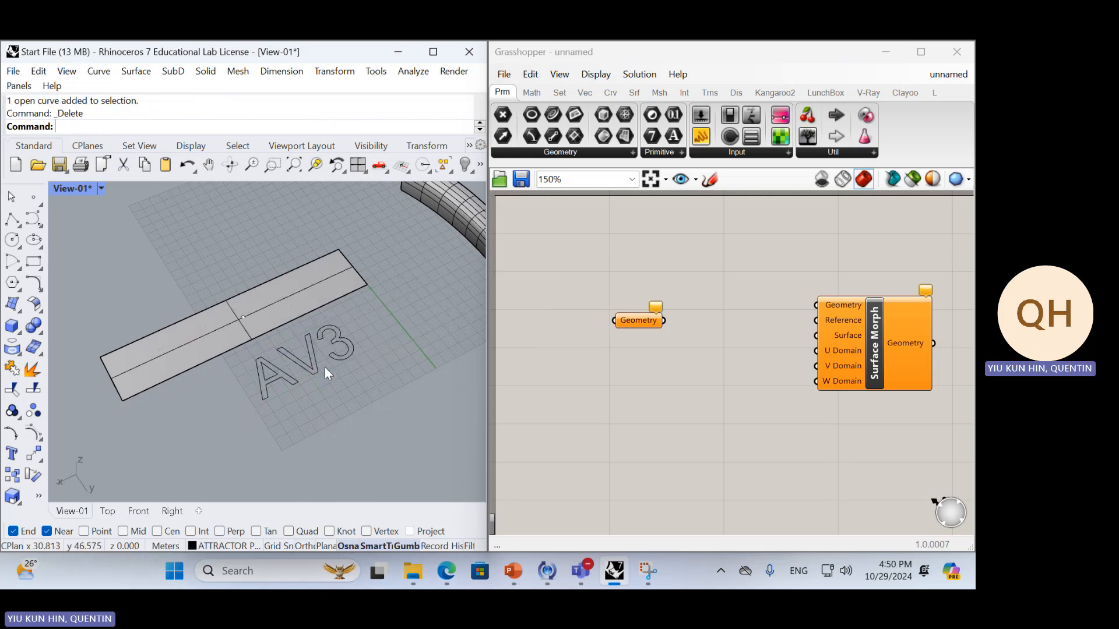
# Group the AV3 outlines and move them onto the middle of the flat surface
pyautogui.moveTo(233, 434); pyautogui.dragTo(400, 321)
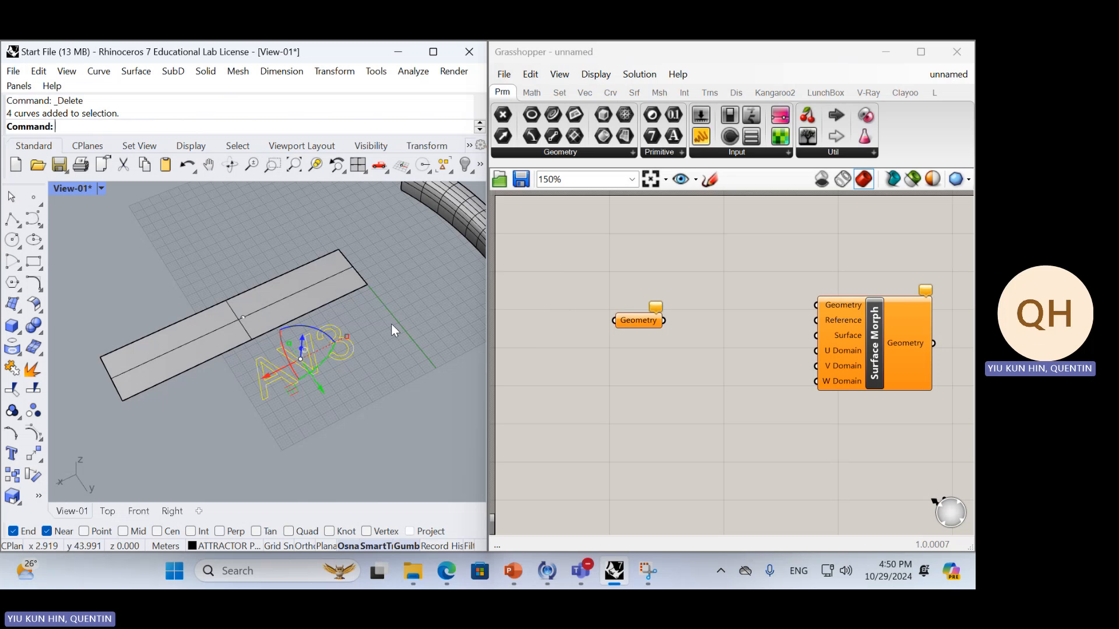
pyautogui.hotkey('ctrl', 'g')
pyautogui.moveTo(289, 386); pyautogui.dragTo(238, 321)
# Reference the grouped AV3 curves as multiple geometries in the Geometry parameter
pyautogui.click(647, 324)
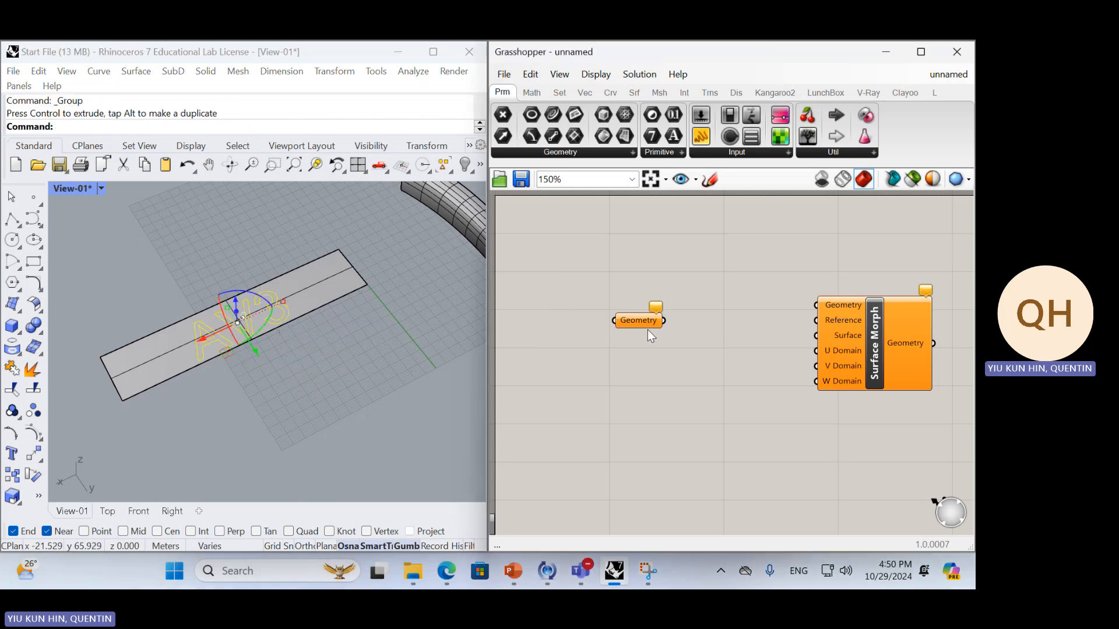
pyautogui.rightClick(646, 324)
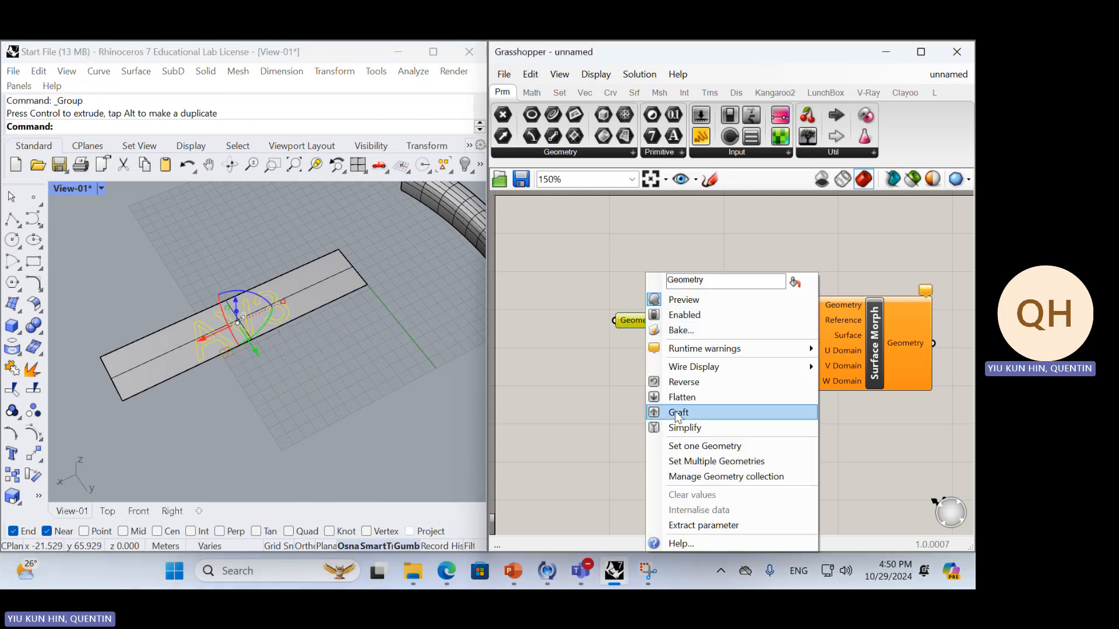
pyautogui.click(686, 448)
pyautogui.click(274, 317)
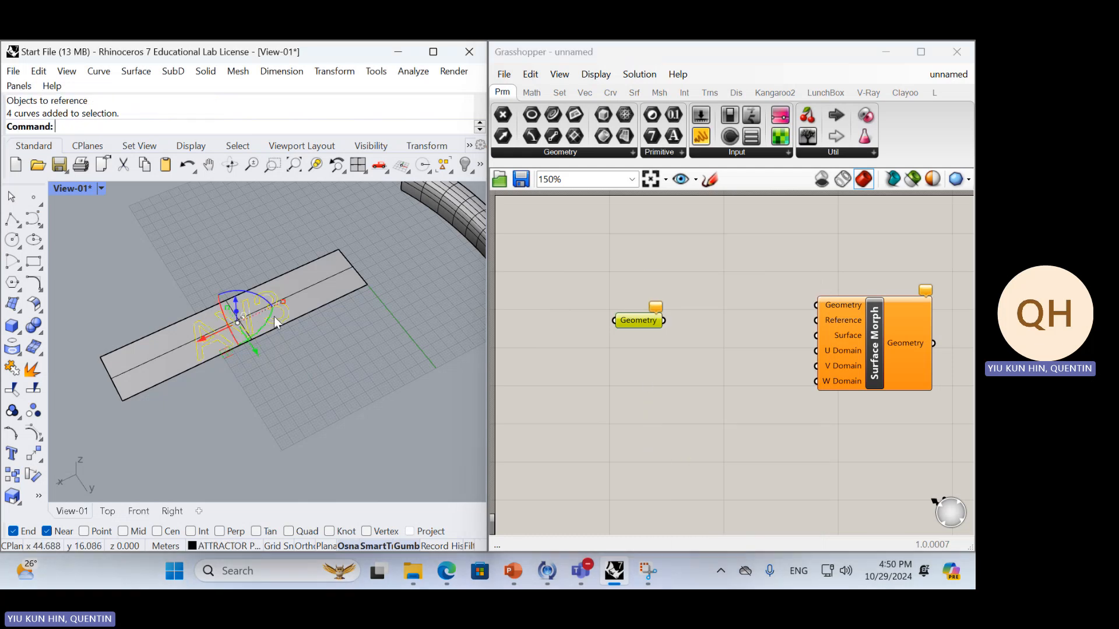
pyautogui.rightClick(648, 323)
pyautogui.click(698, 460)
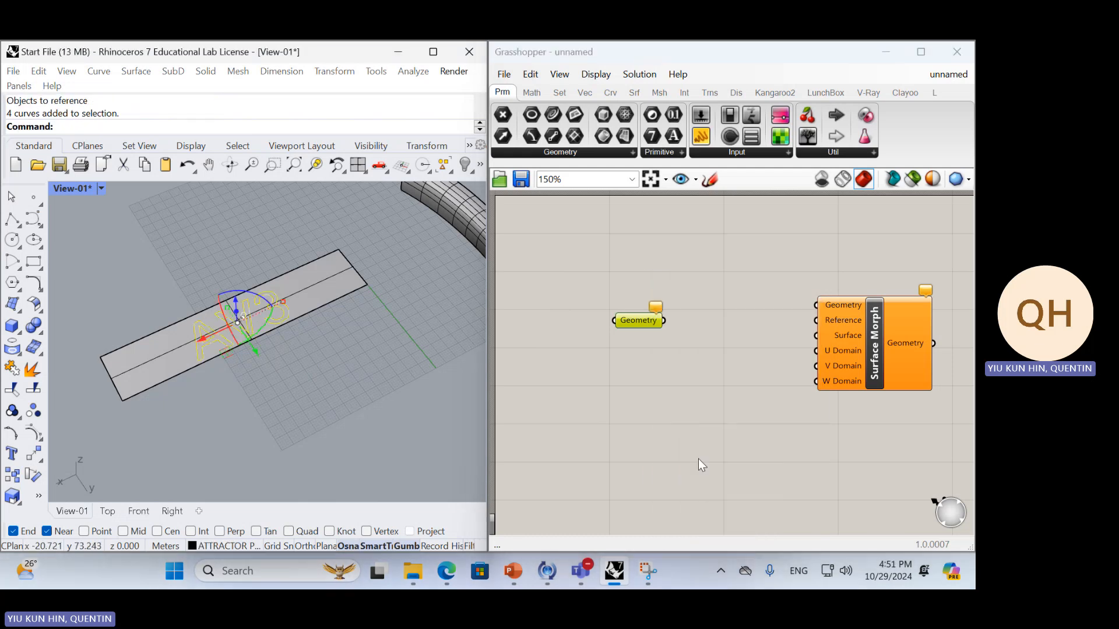
# Connect the Geometry parameter to Surface Morph's Geometry input and shift the Surface Morph component slightly away from it
pyautogui.moveTo(663, 319); pyautogui.dragTo(819, 305)
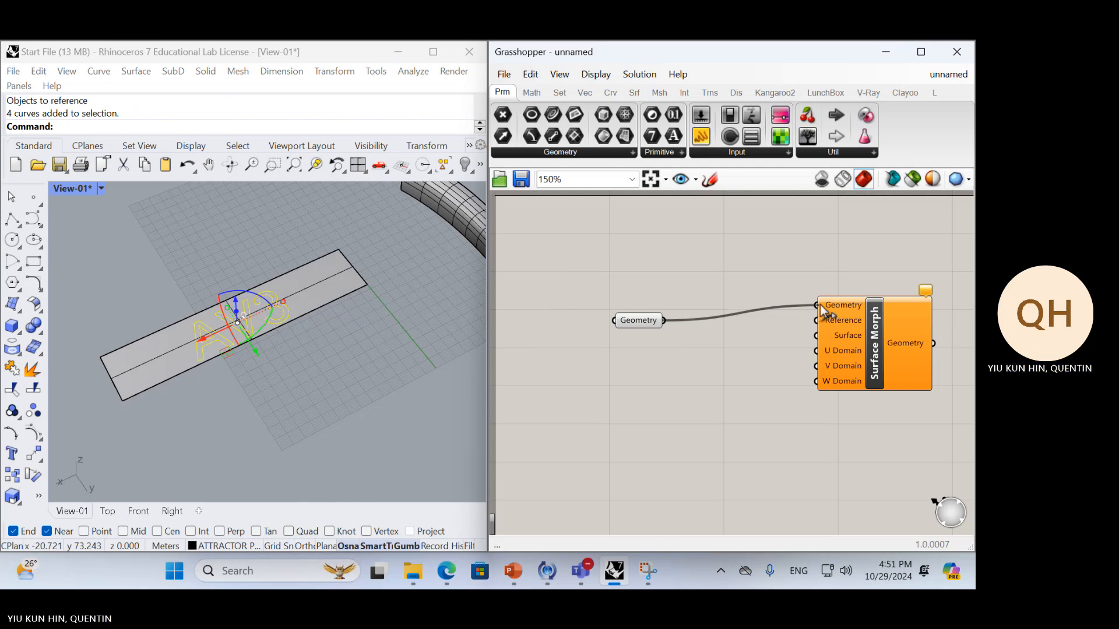
pyautogui.moveTo(850, 325); pyautogui.dragTo(873, 345)
pyautogui.click(770, 362)
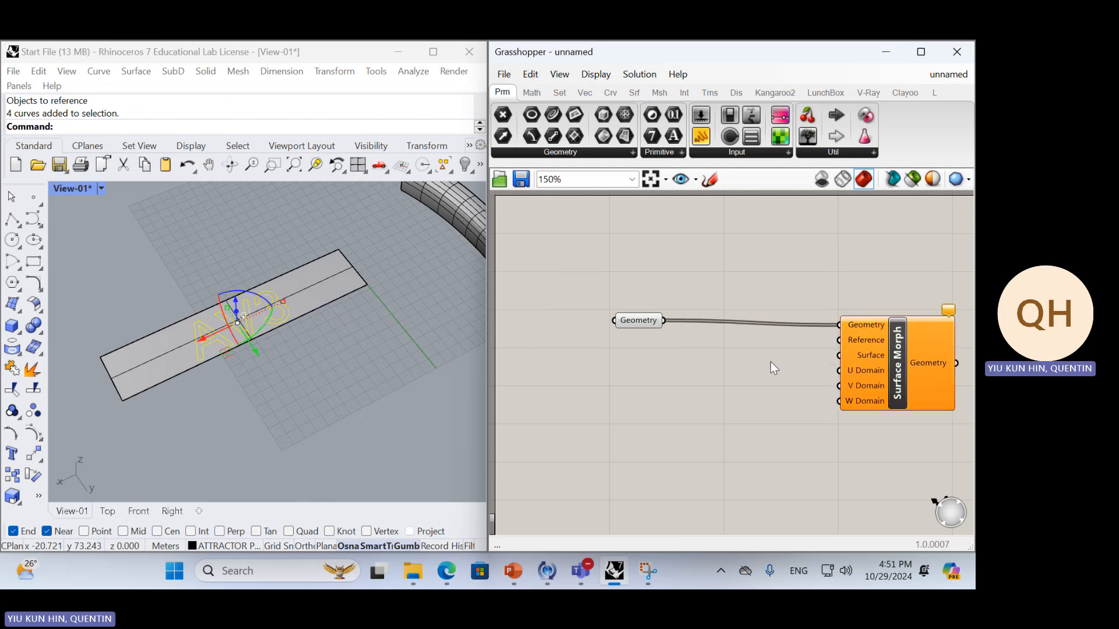
pyautogui.click(347, 299)
pyautogui.doubleClick(688, 400)
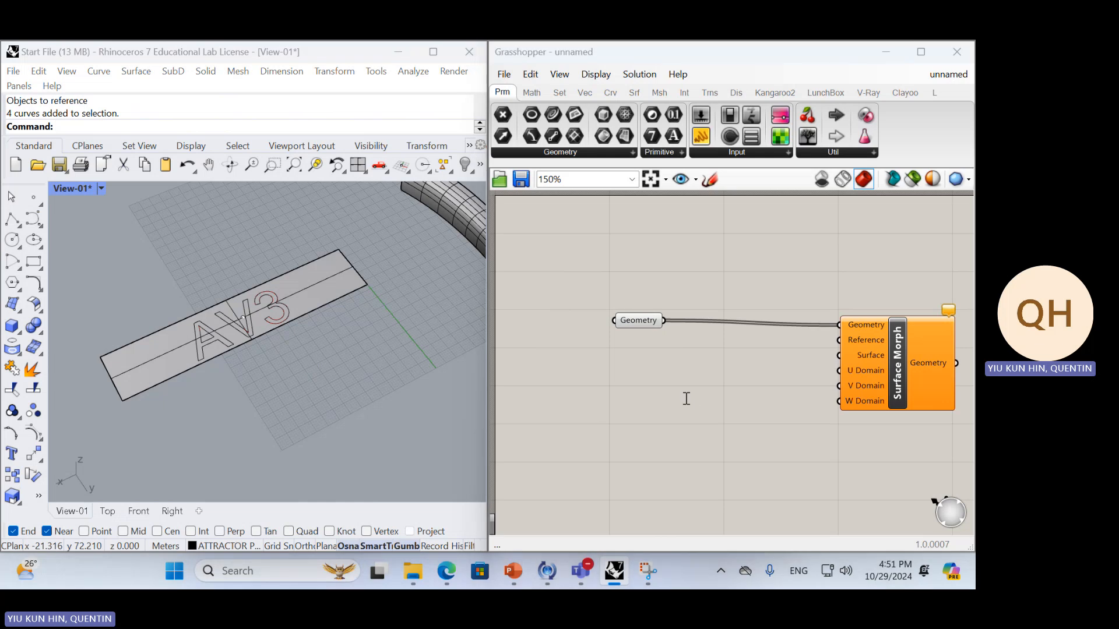
pyautogui.write('pl')
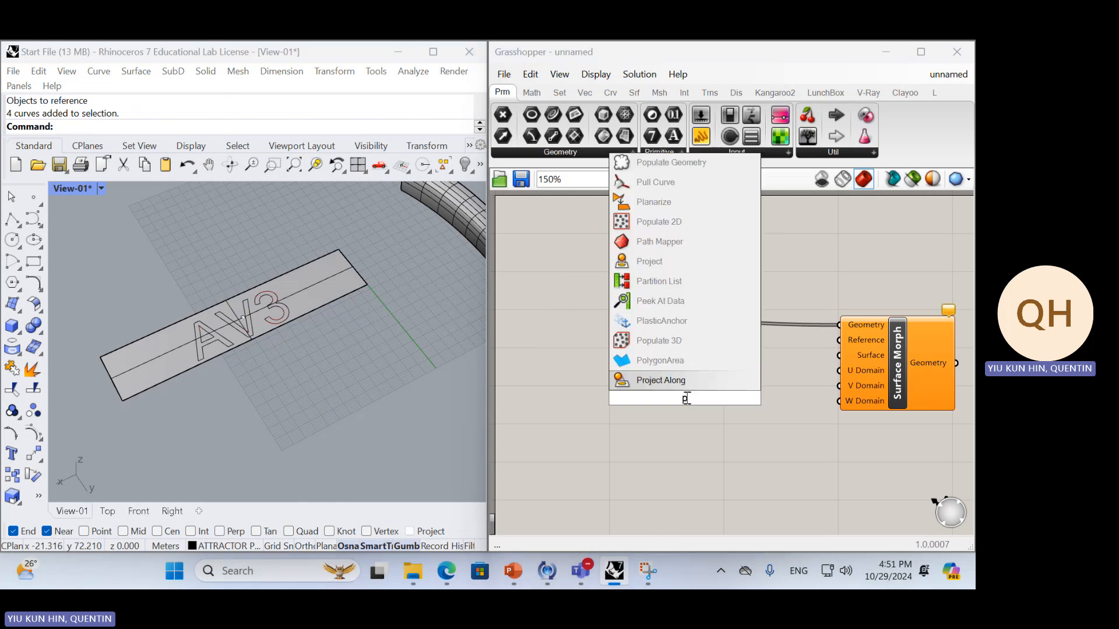
pyautogui.press('BackSpace')
pyautogui.press('BackSpace')
pyautogui.write('suy')
pyautogui.press('BackSpace')
pyautogui.press('BackSpace')
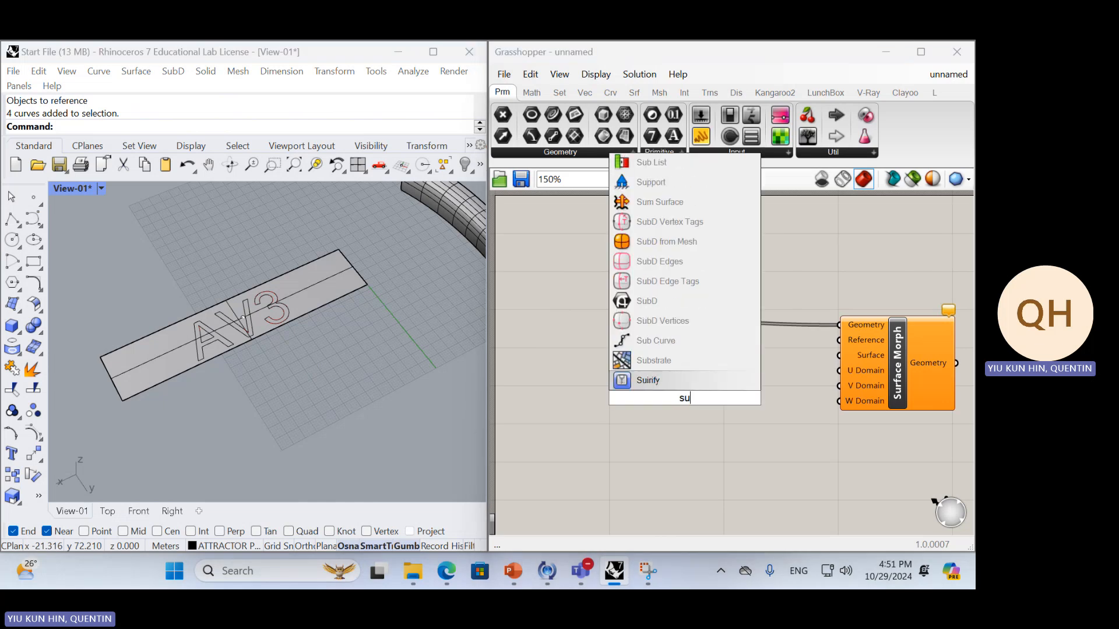
pyautogui.write('ur')
pyautogui.press('Up')
pyautogui.press('Up')
pyautogui.press('Return')
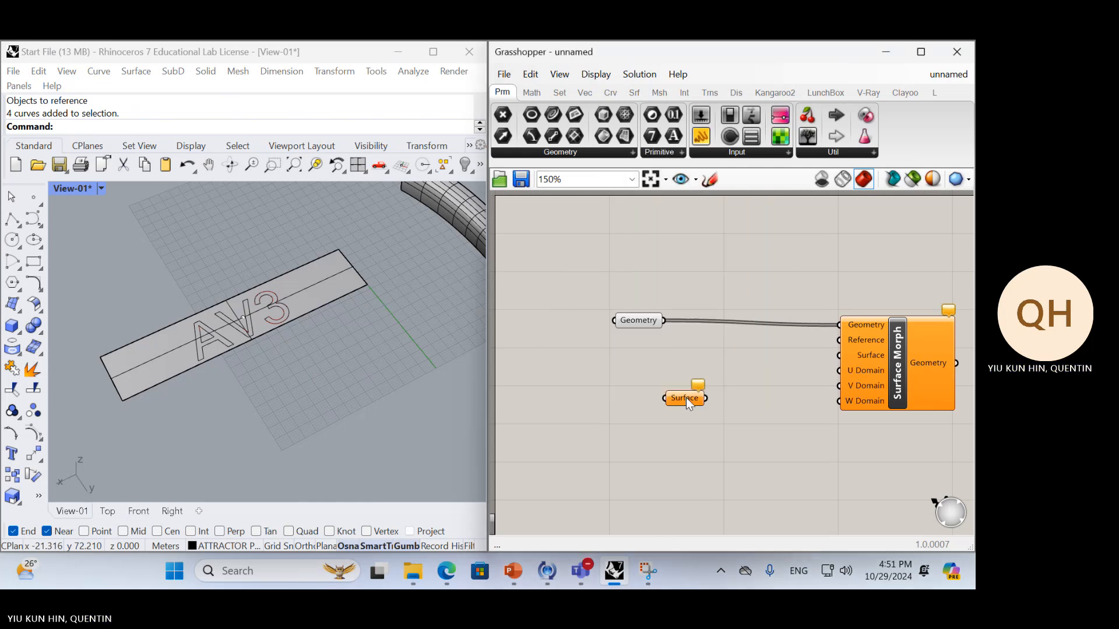
pyautogui.moveTo(687, 398); pyautogui.dragTo(628, 376)
pyautogui.press('Delete')
# Make two copies of the Geometry parameter below the original and reference the flat surface in the upper copy
pyautogui.keyDown('alt'); pyautogui.moveTo(644, 326); pyautogui.dragTo(639, 369); pyautogui.keyUp('alt')
pyautogui.keyDown('alt'); pyautogui.moveTo(639, 369); pyautogui.dragTo(639, 401); pyautogui.keyUp('alt')
pyautogui.click(640, 367)
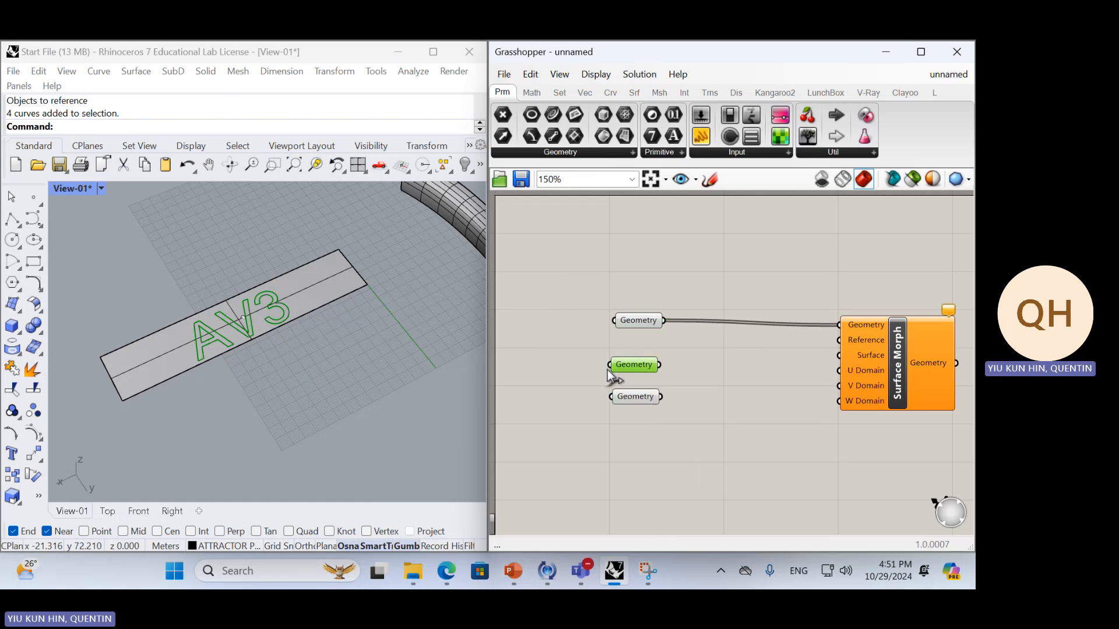
pyautogui.rightClick(625, 367)
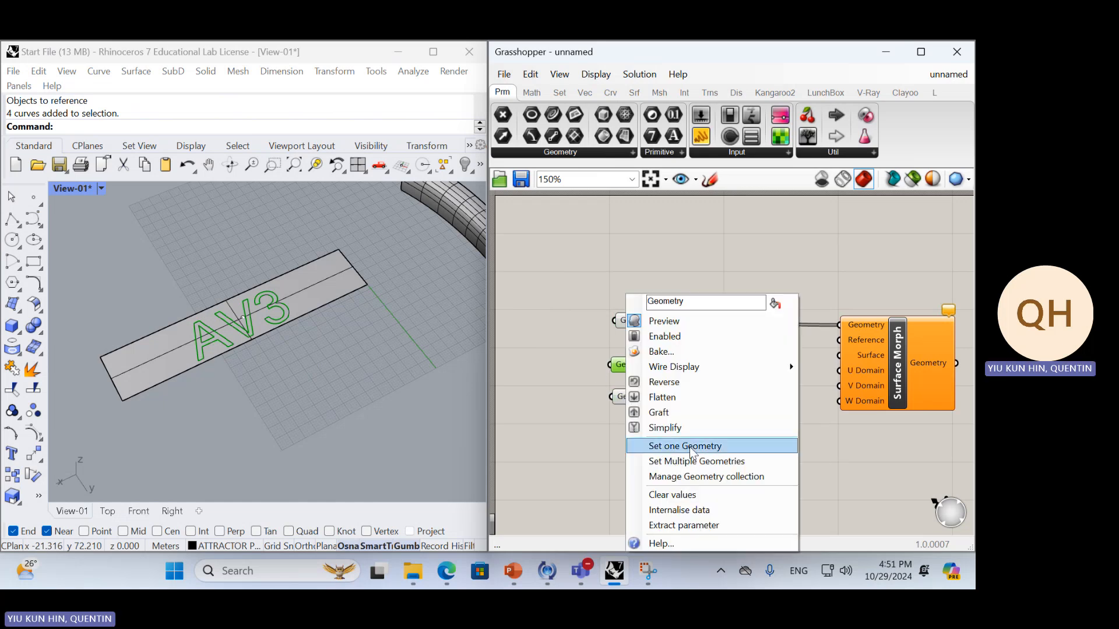
pyautogui.click(691, 452)
pyautogui.click(328, 278)
# Reference the curved target surface in the lowest Geometry parameter
pyautogui.scroll(-3, 379, 313)
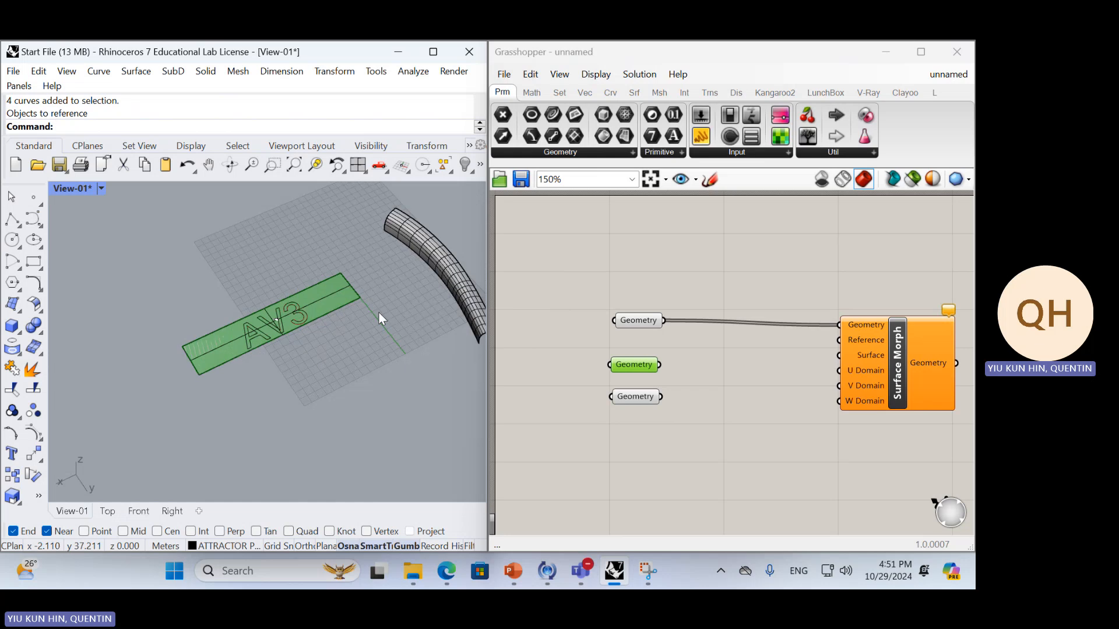
pyautogui.click(430, 301)
pyautogui.click(634, 396)
pyautogui.rightClick(634, 397)
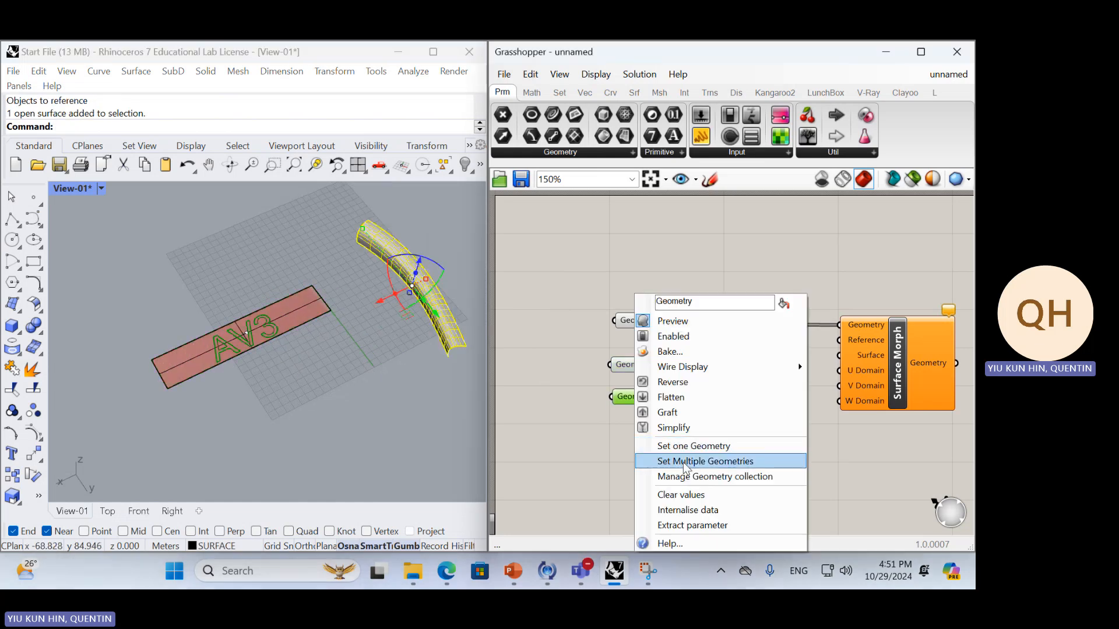
pyautogui.click(683, 459)
pyautogui.press('Return')
pyautogui.moveTo(400, 437); pyautogui.dragTo(410, 347, button='right')
# Rename the Geometry parameter that holds the letter curves as "AV3"
pyautogui.click(634, 364)
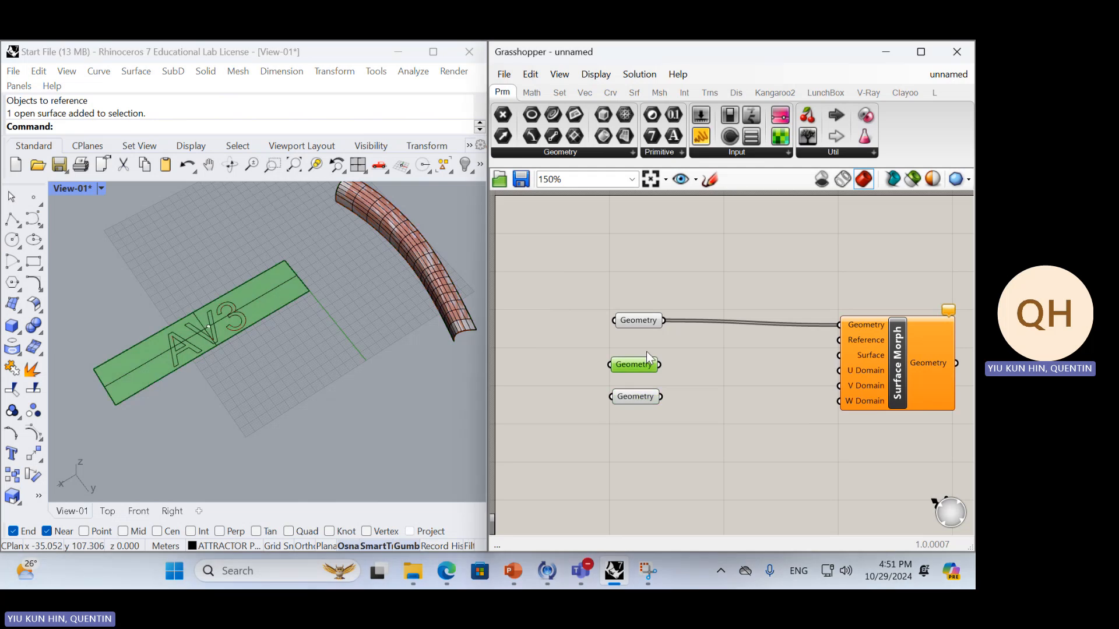
pyautogui.click(616, 344)
pyautogui.click(638, 321)
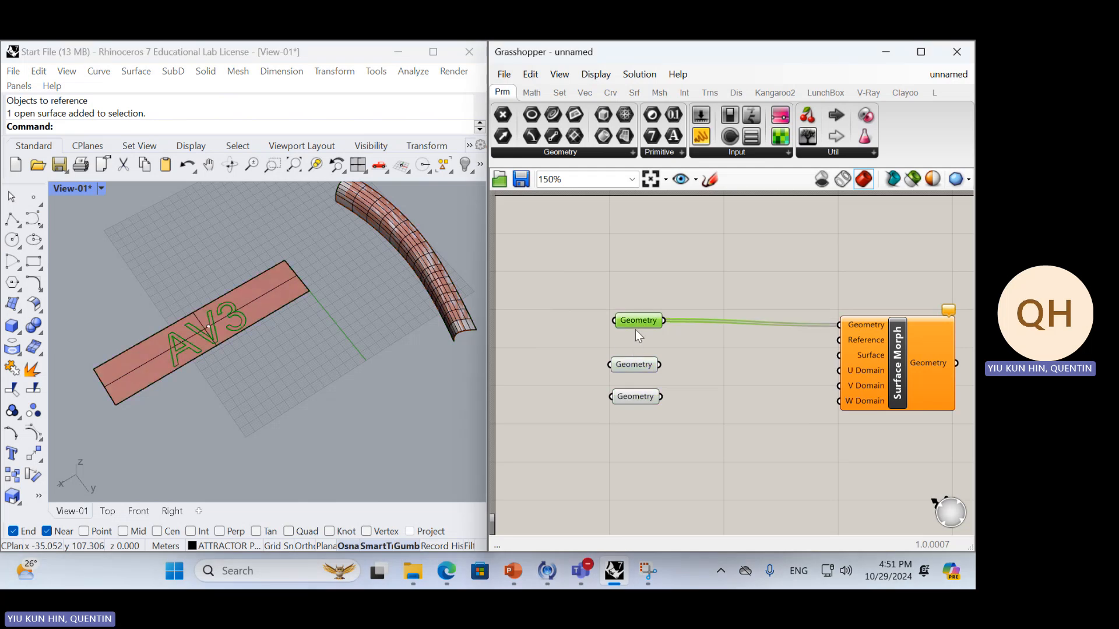
pyautogui.rightClick(638, 318)
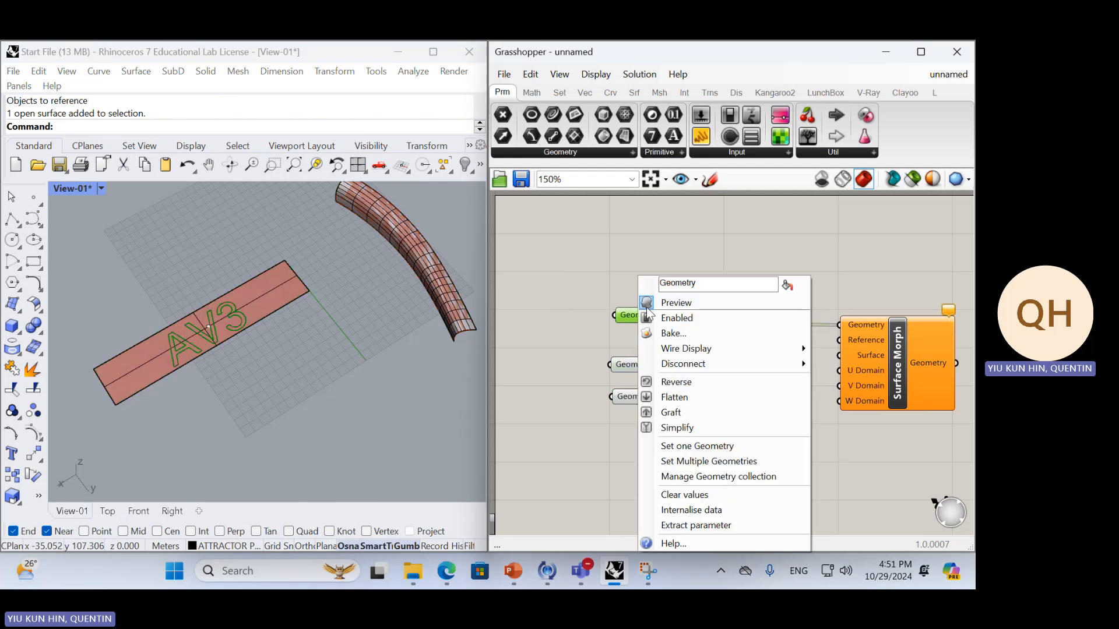
pyautogui.moveTo(697, 283); pyautogui.dragTo(613, 289)
pyautogui.write('AV3')
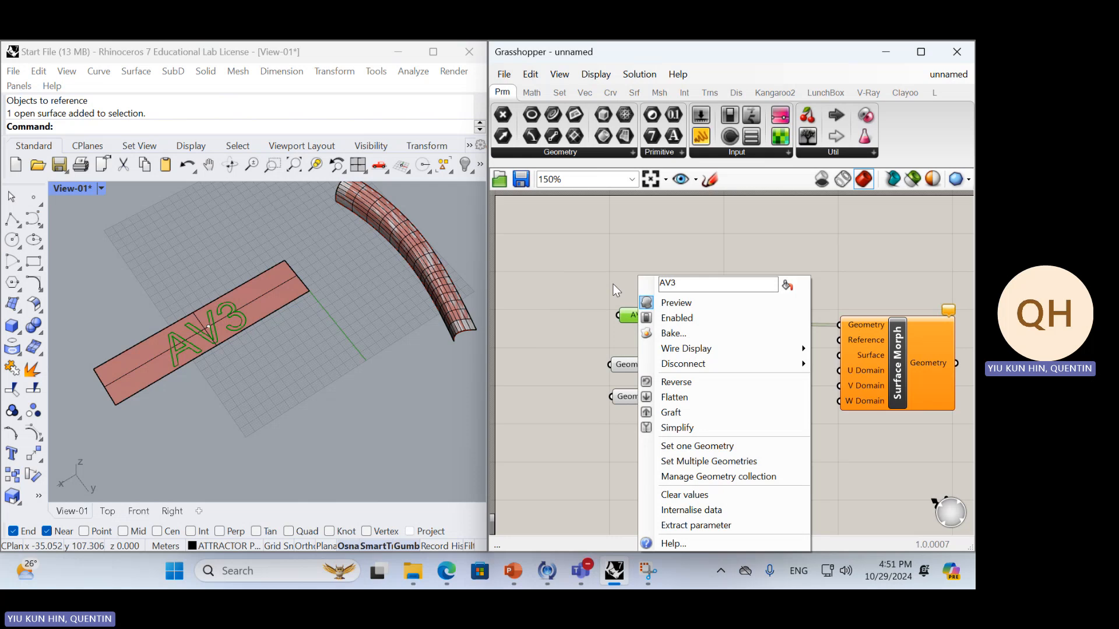
pyautogui.click(613, 284)
# Move the flat surface's Geometry parameter up just below AV3 and rename it "Ref"
pyautogui.click(641, 370)
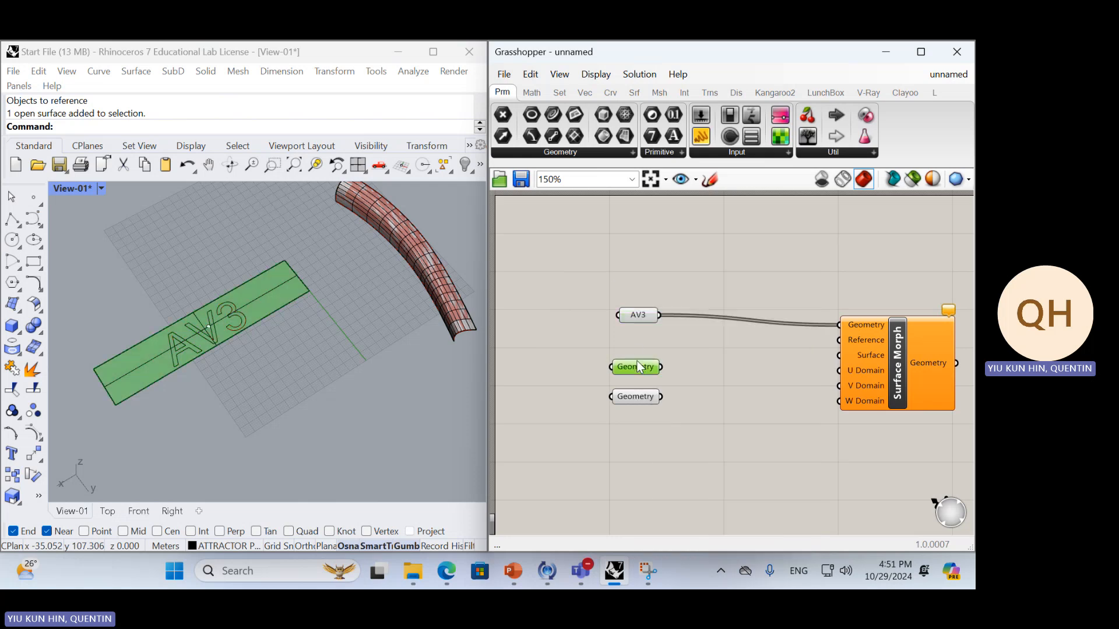
pyautogui.moveTo(642, 369); pyautogui.dragTo(644, 344)
pyautogui.click(640, 315)
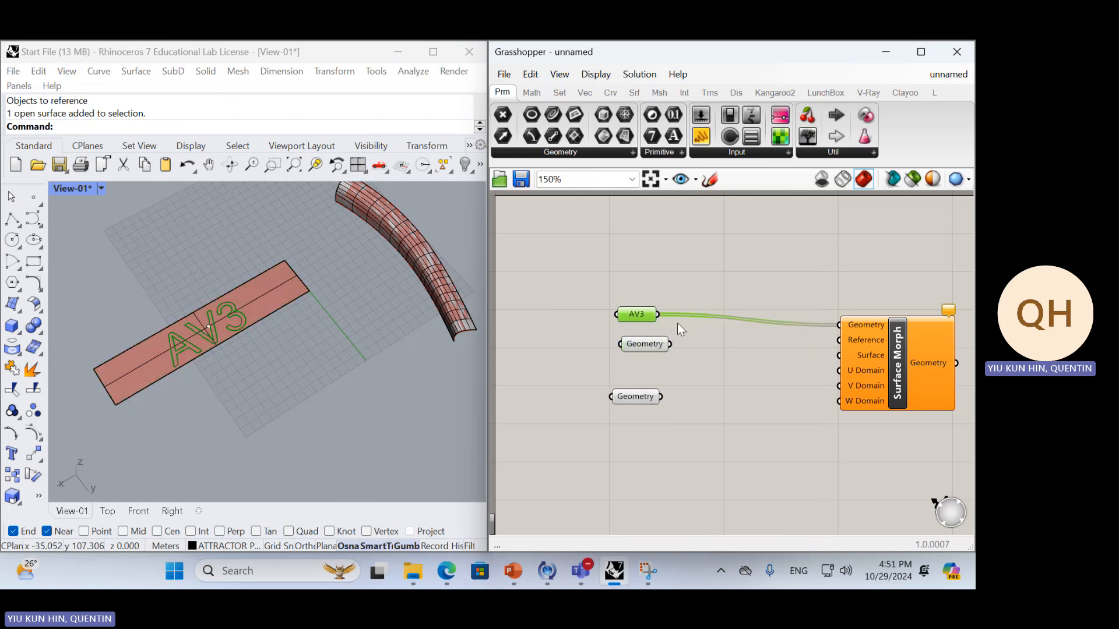
pyautogui.click(641, 343)
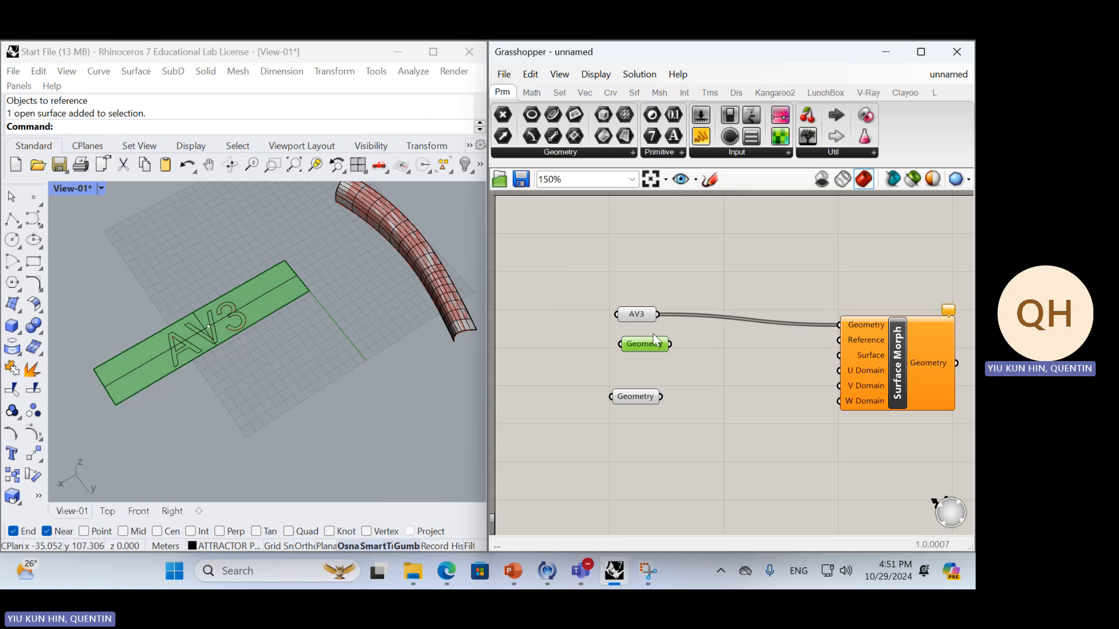
pyautogui.rightClick(651, 345)
pyautogui.moveTo(714, 302); pyautogui.dragTo(568, 297)
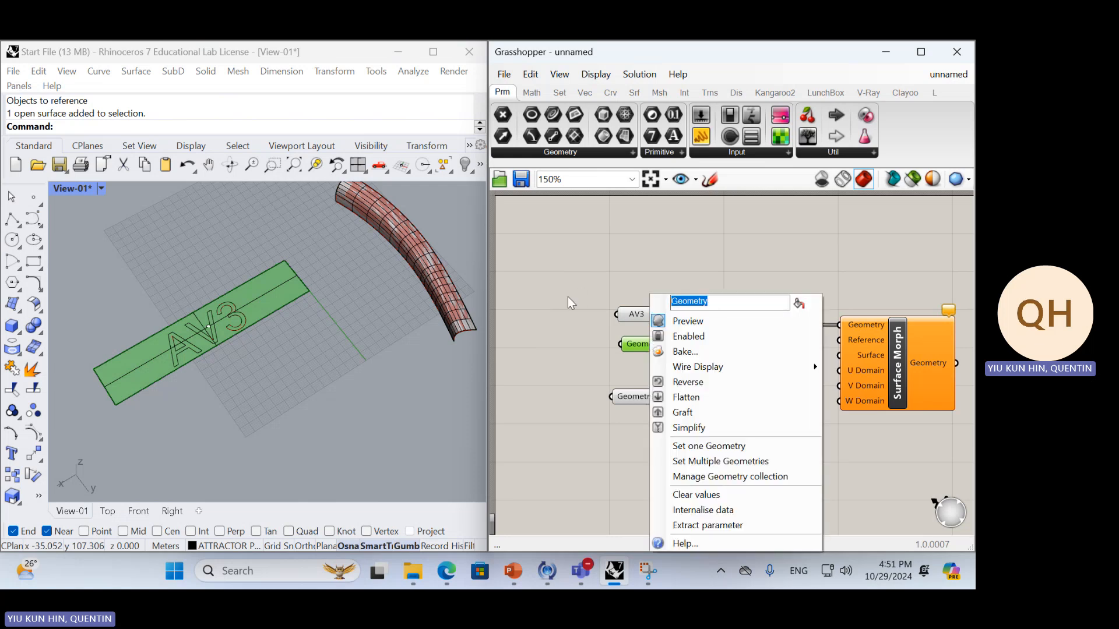
pyautogui.write('Refer')
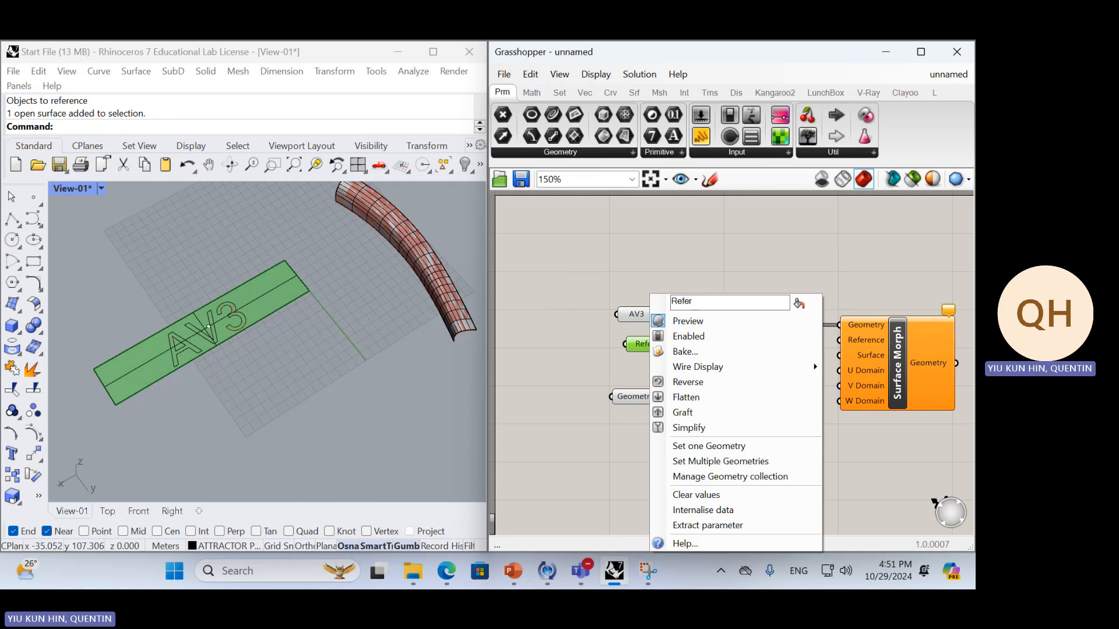
pyautogui.press('BackSpace')
pyautogui.press('BackSpace')
pyautogui.press('Return')
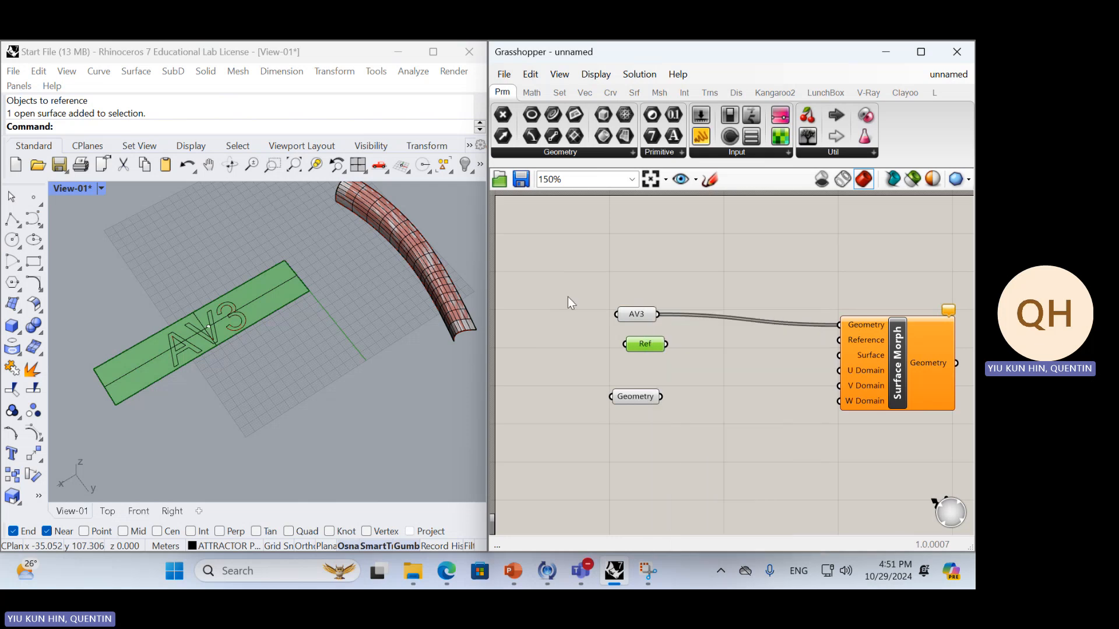
# Rename the curved surface's Geometry parameter as "curved srf"
pyautogui.rightClick(635, 398)
pyautogui.moveTo(714, 303); pyautogui.dragTo(620, 310)
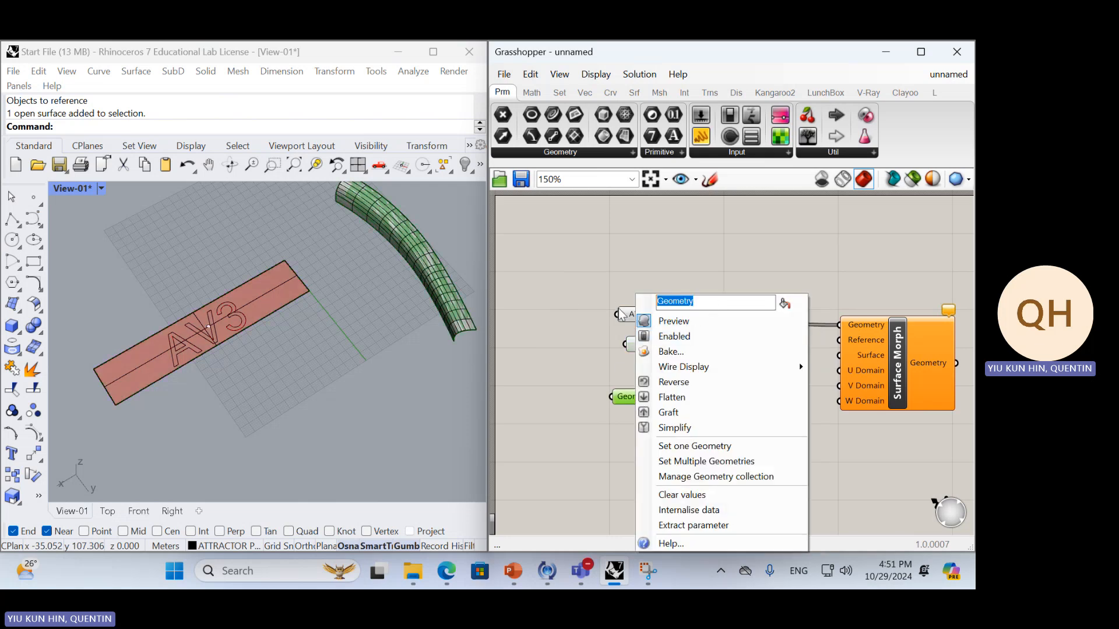
pyautogui.write('curved srf')
pyautogui.press('Return')
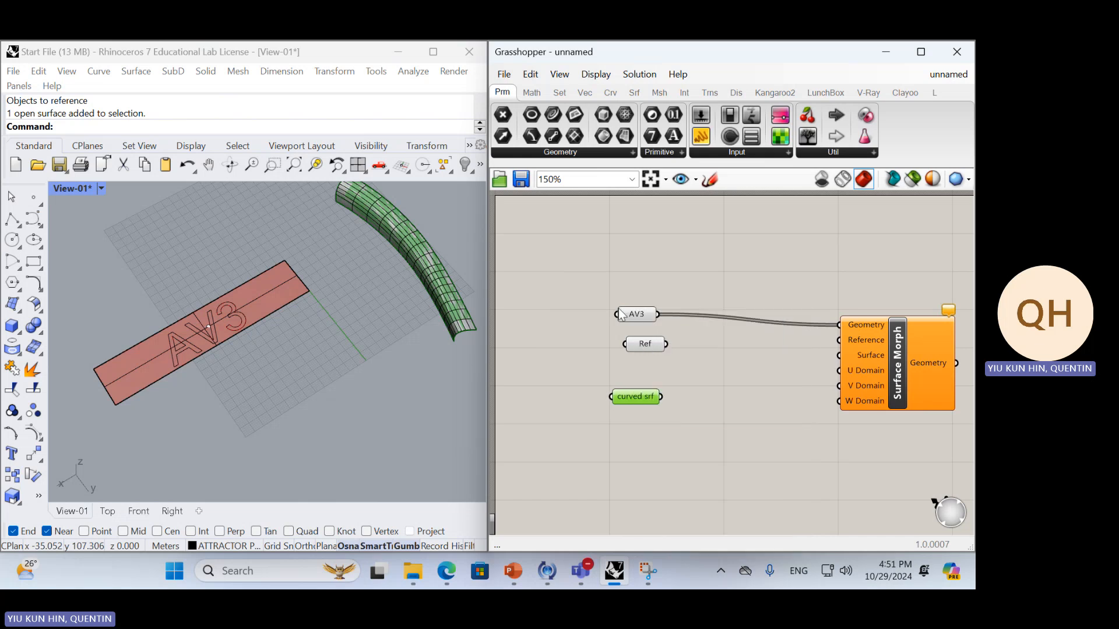
# Connect the Ref parameter to the Reference input of Surface Morph
pyautogui.click(684, 350)
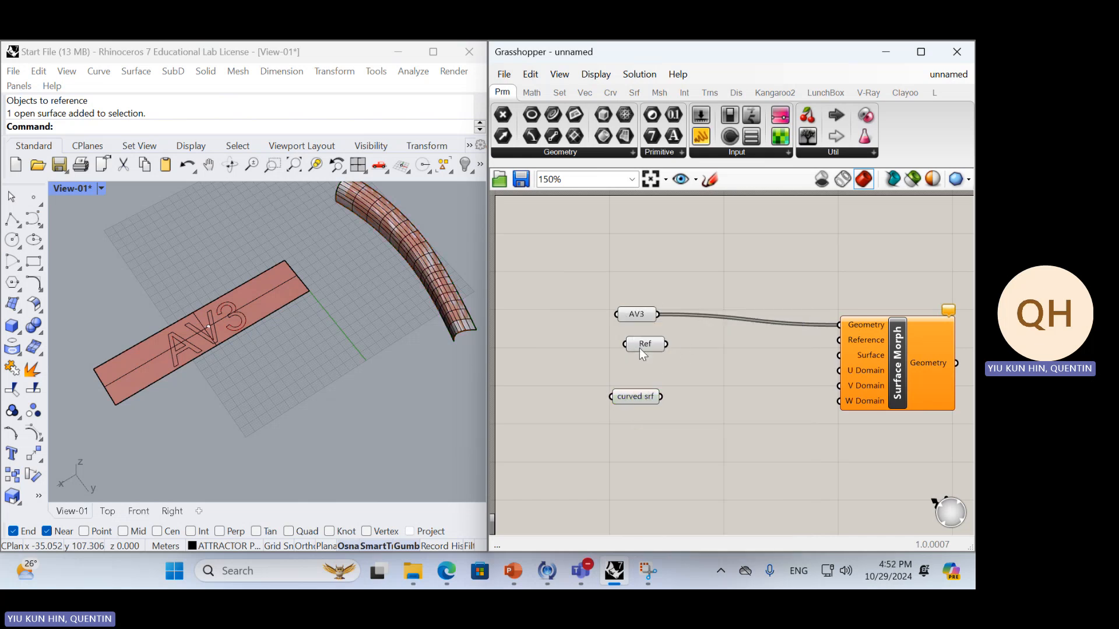
pyautogui.moveTo(666, 344); pyautogui.dragTo(839, 339)
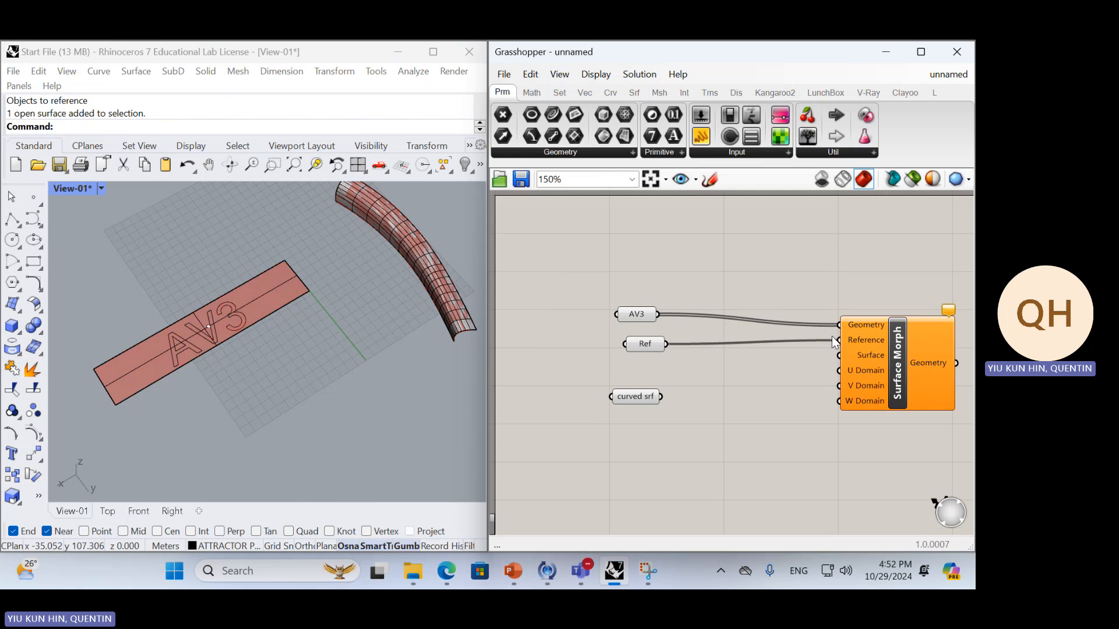
# Connect the curved srf parameter to the Surface input of Surface Morph and place it just below Ref
pyautogui.moveTo(666, 400); pyautogui.dragTo(839, 354)
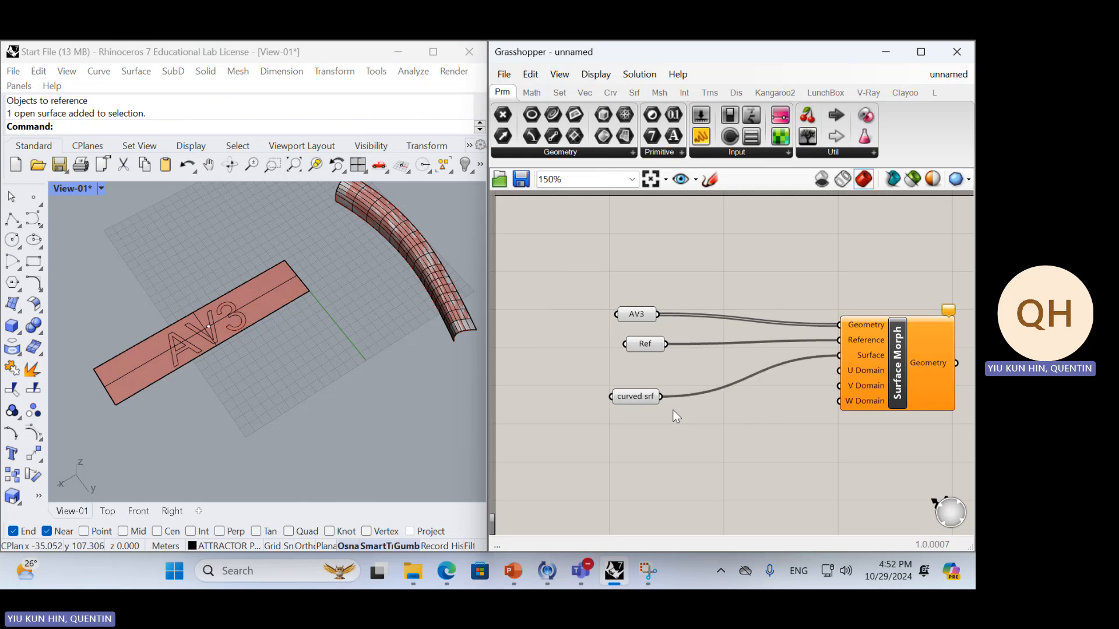
pyautogui.moveTo(656, 397); pyautogui.dragTo(692, 366)
pyautogui.moveTo(638, 396); pyautogui.dragTo(670, 371)
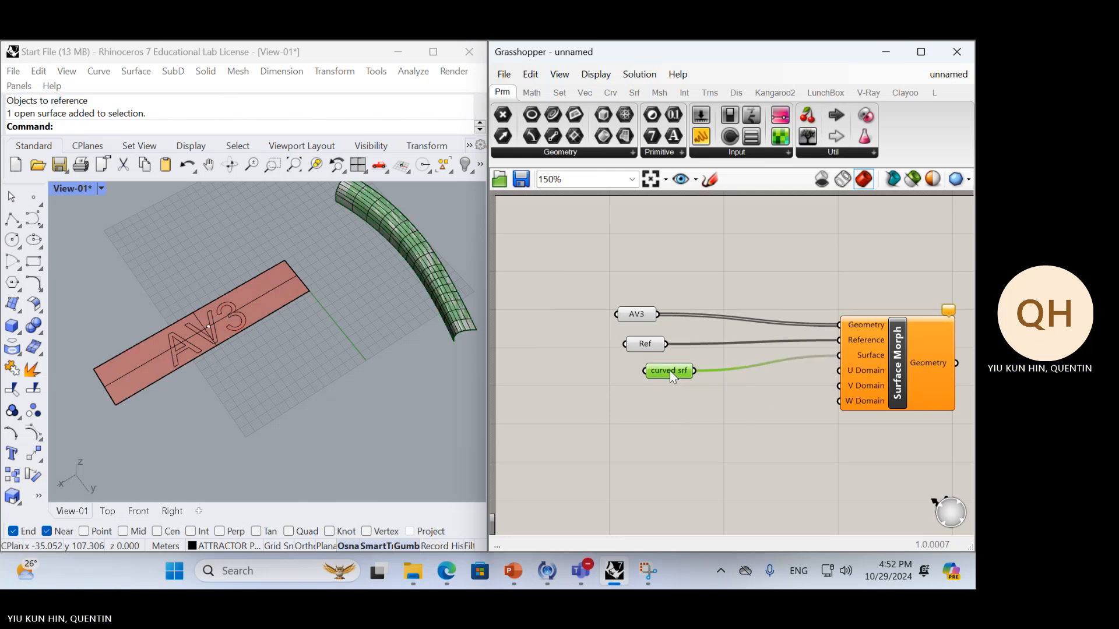
pyautogui.click(692, 398)
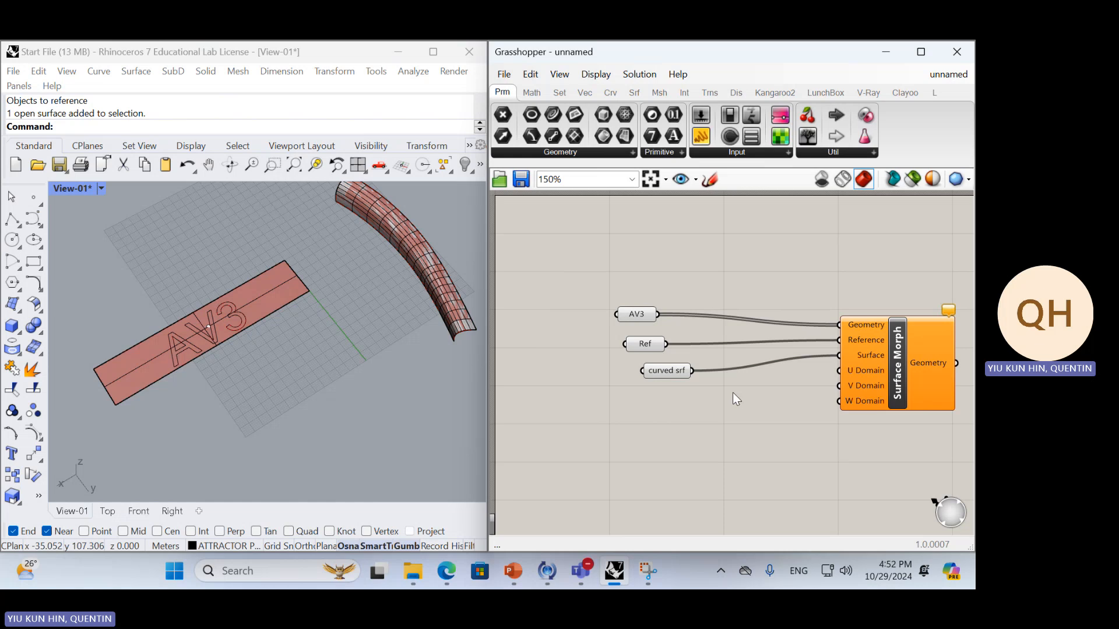
# Read the warnings on Surface Morph and check how the course page's example feeds its domain inputs
pyautogui.moveTo(732, 393); pyautogui.dragTo(676, 401, button='right')
pyautogui.moveTo(894, 324); pyautogui.dragTo(816, 322, button='right')
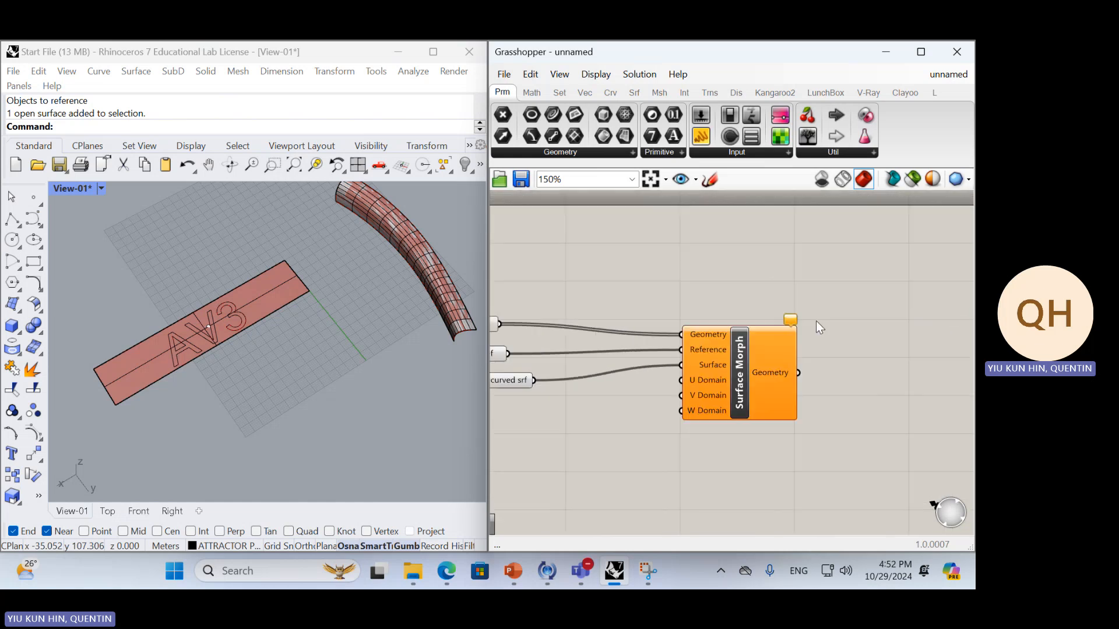
pyautogui.click(795, 320)
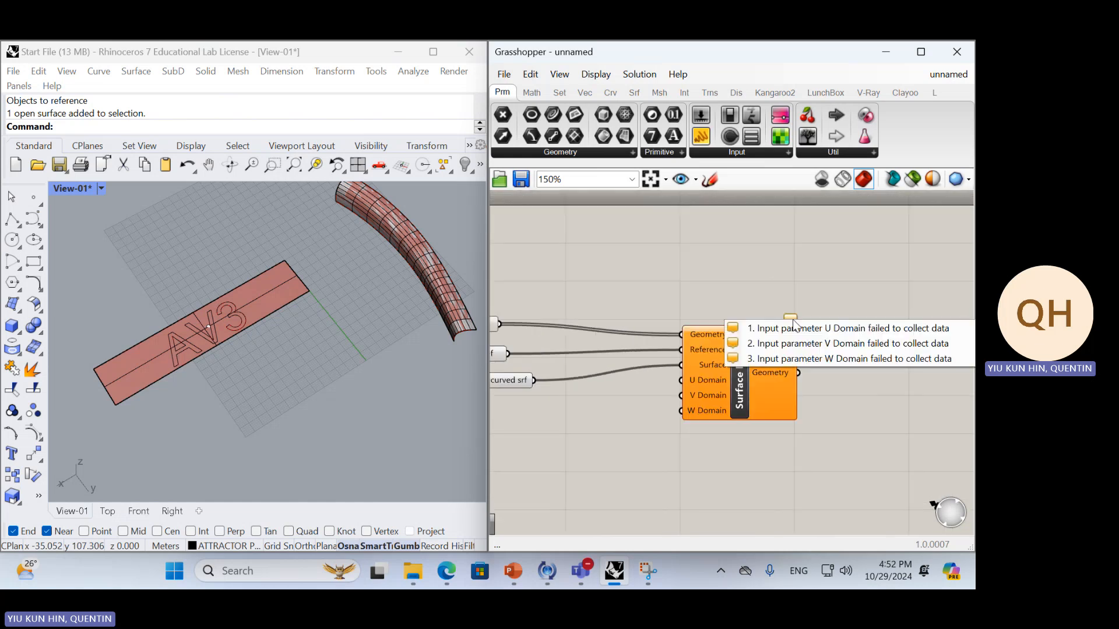
pyautogui.click(836, 298)
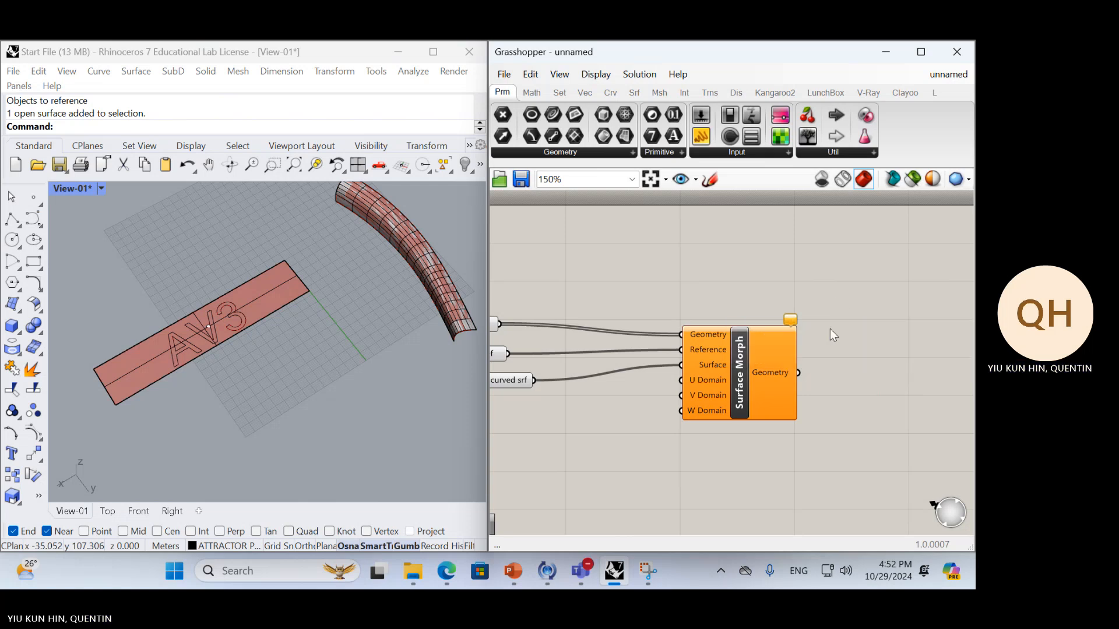
pyautogui.hotkey('alt', 'Tab')
pyautogui.hotkey('alt', 'Tab')
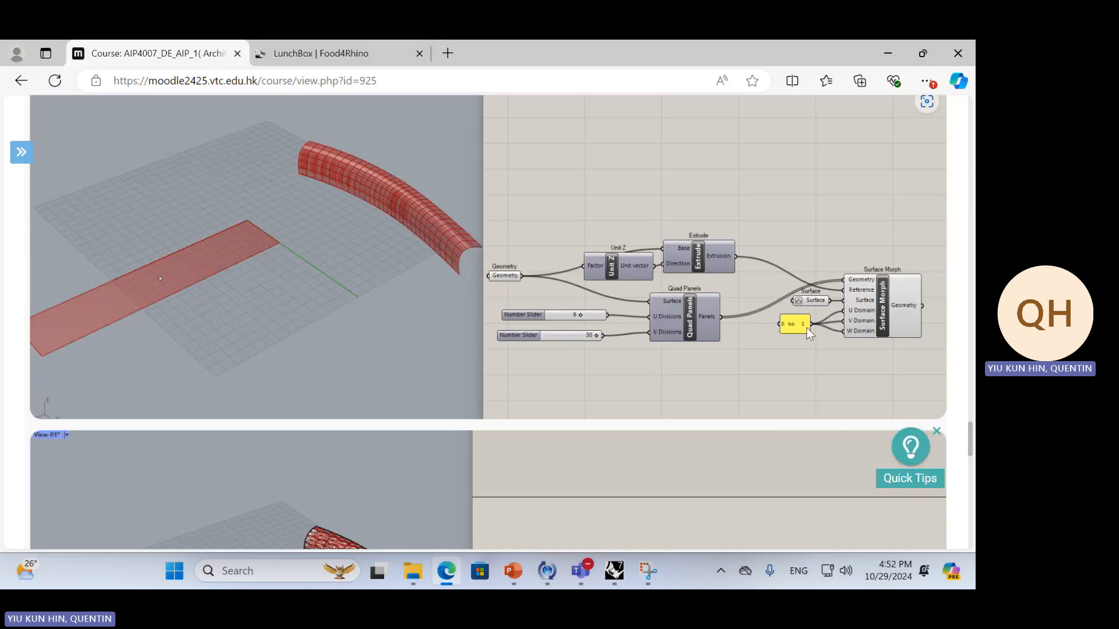
pyautogui.hotkey('alt', 'Tab')
# Add a Construct Domain component to the canvas below the curved srf parameter
pyautogui.doubleClick(607, 412)
pyautogui.moveTo(601, 434); pyautogui.dragTo(622, 430, button='right')
pyautogui.doubleClick(623, 427)
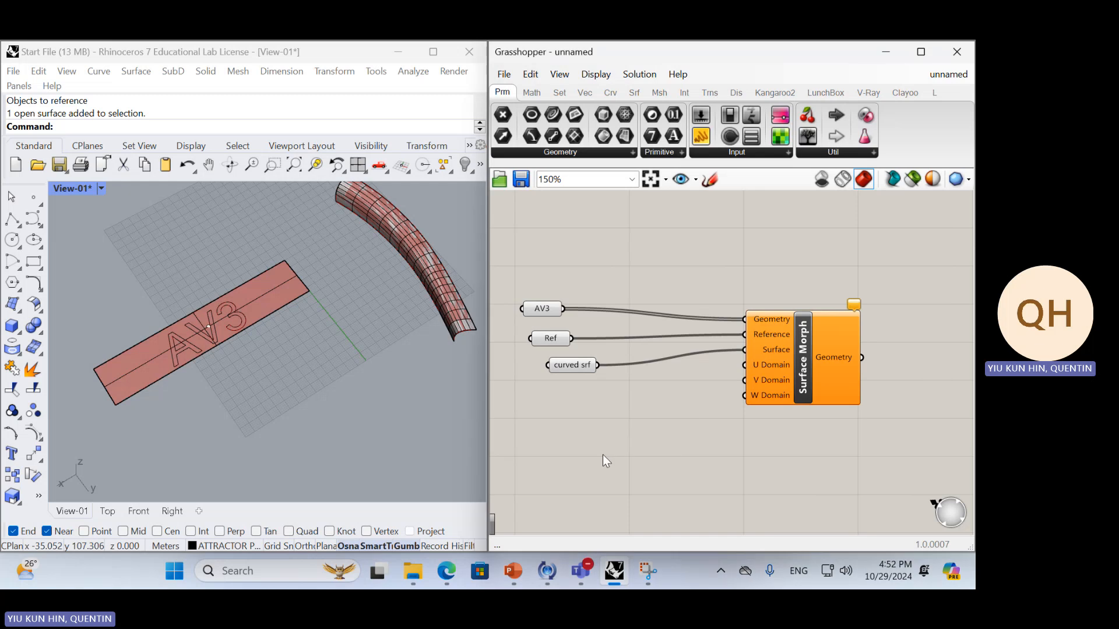
pyautogui.doubleClick(607, 439)
pyautogui.write('constr')
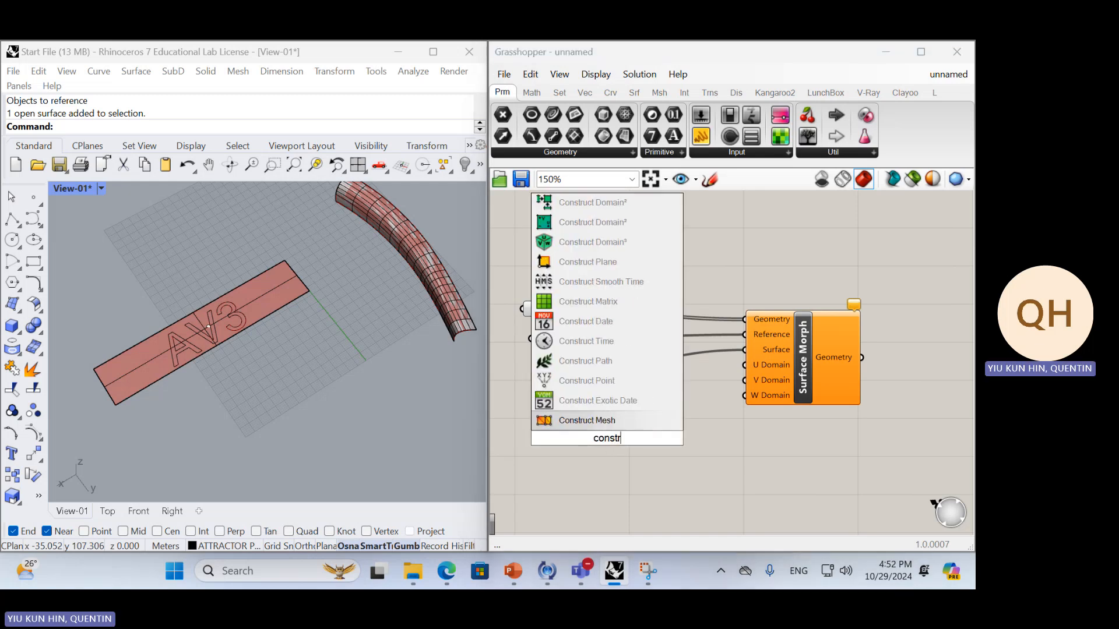
pyautogui.press('BackSpace')
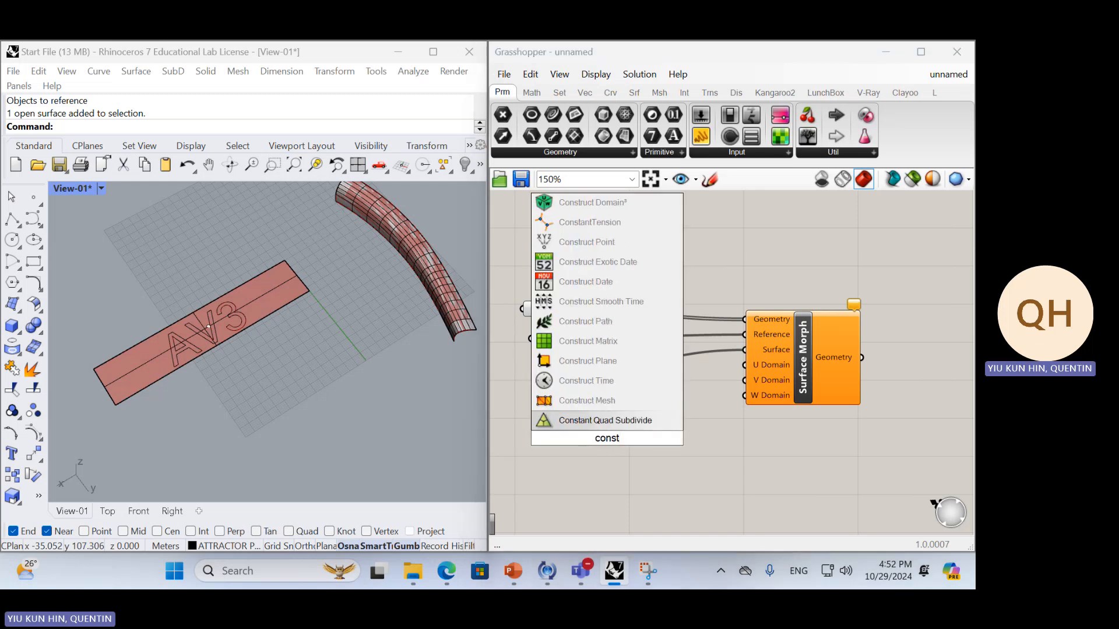
pyautogui.write('r')
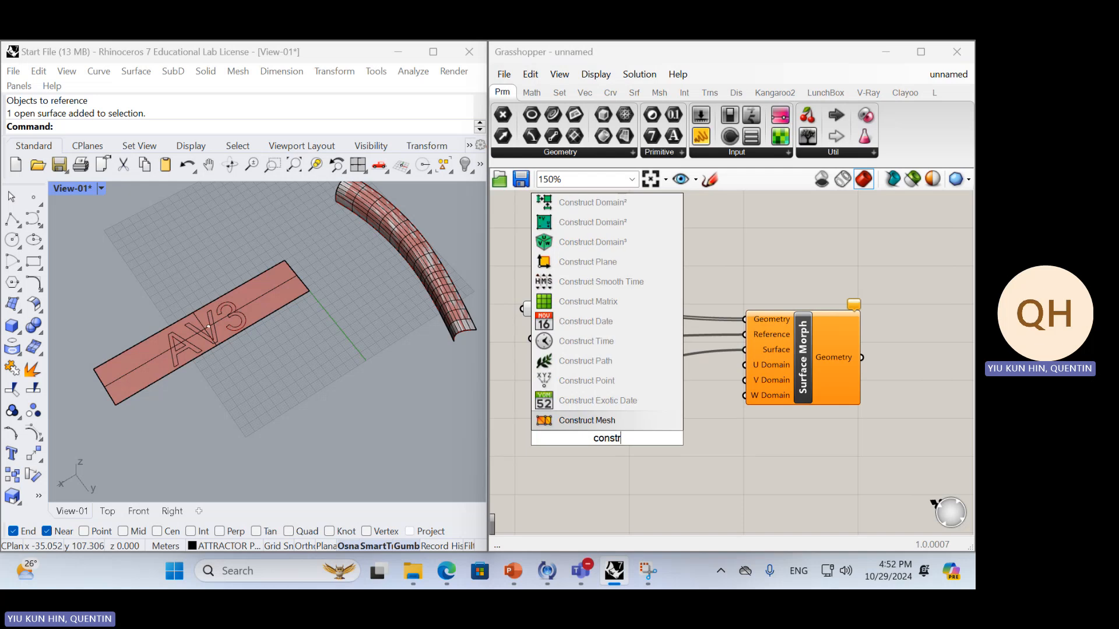
pyautogui.write('uct')
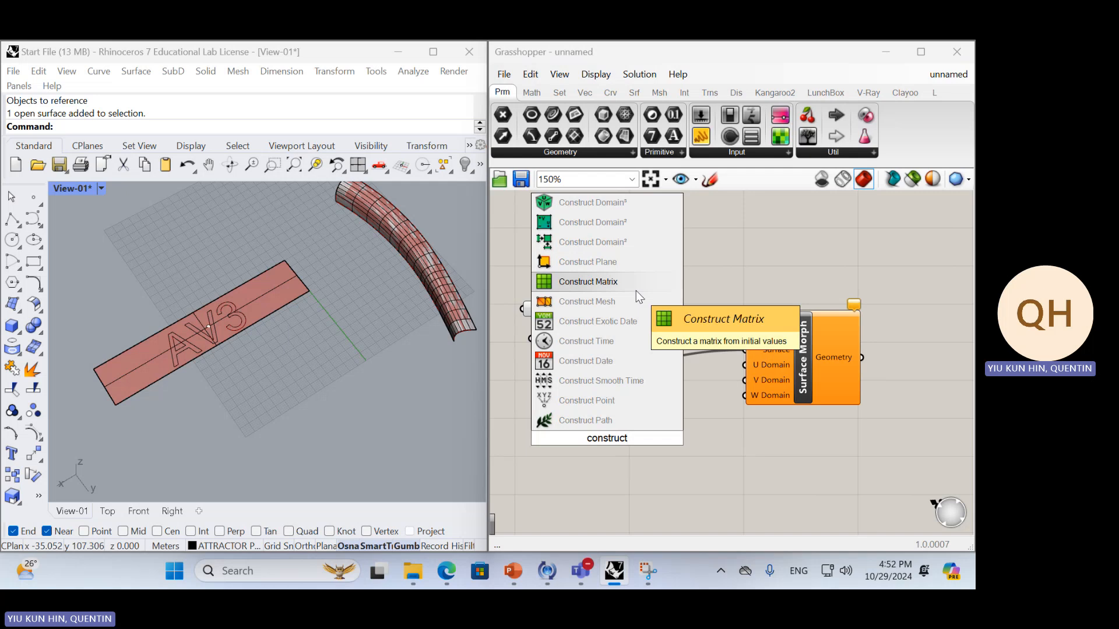
pyautogui.write('domain')
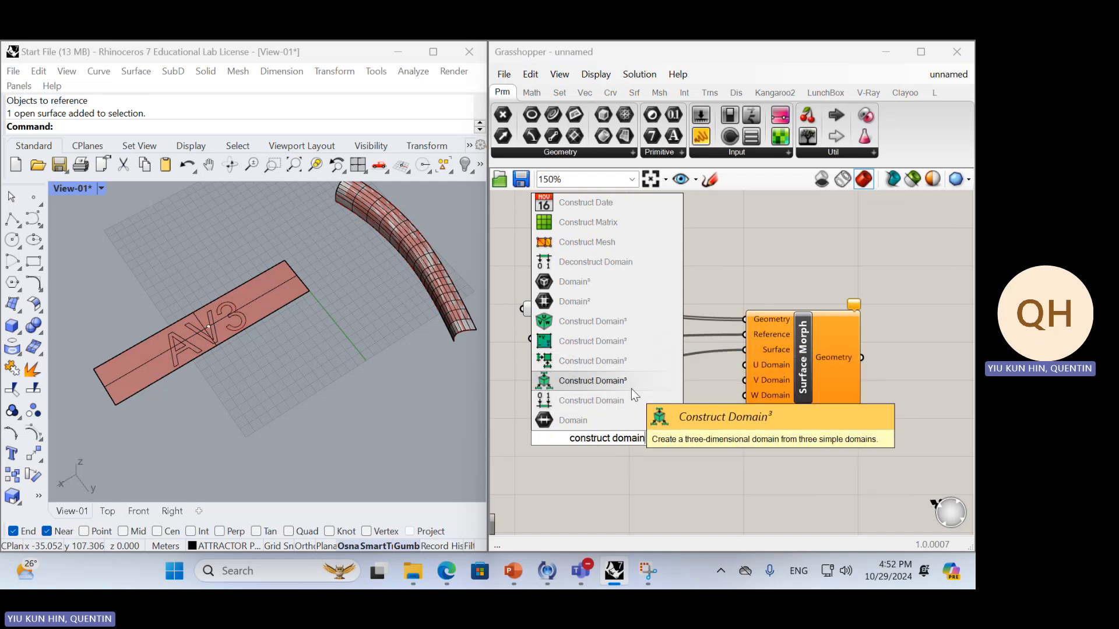
pyautogui.click(604, 400)
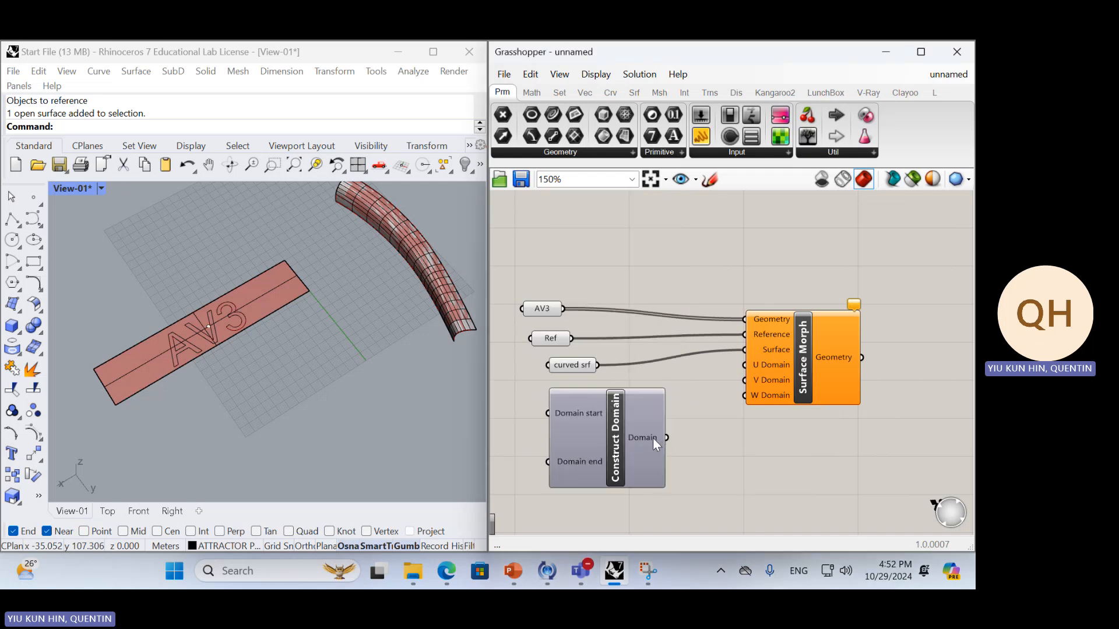
pyautogui.moveTo(652, 438); pyautogui.dragTo(617, 463)
# Add a panel containing "0 to 1" beside Construct Domain and compare it with the course page's example
pyautogui.doubleClick(718, 463)
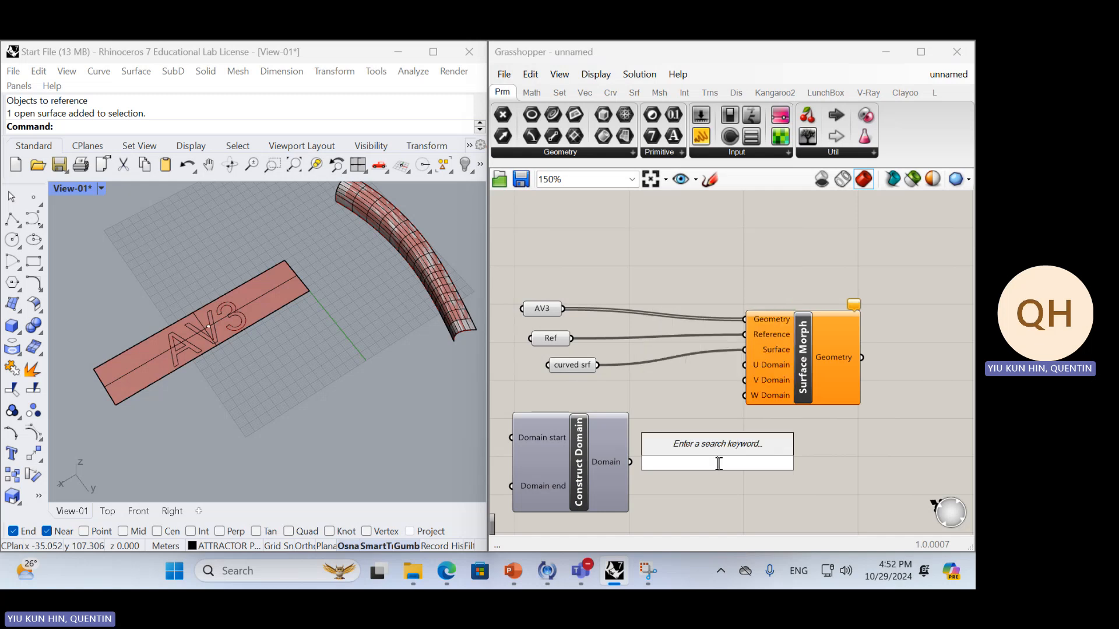
pyautogui.write('//')
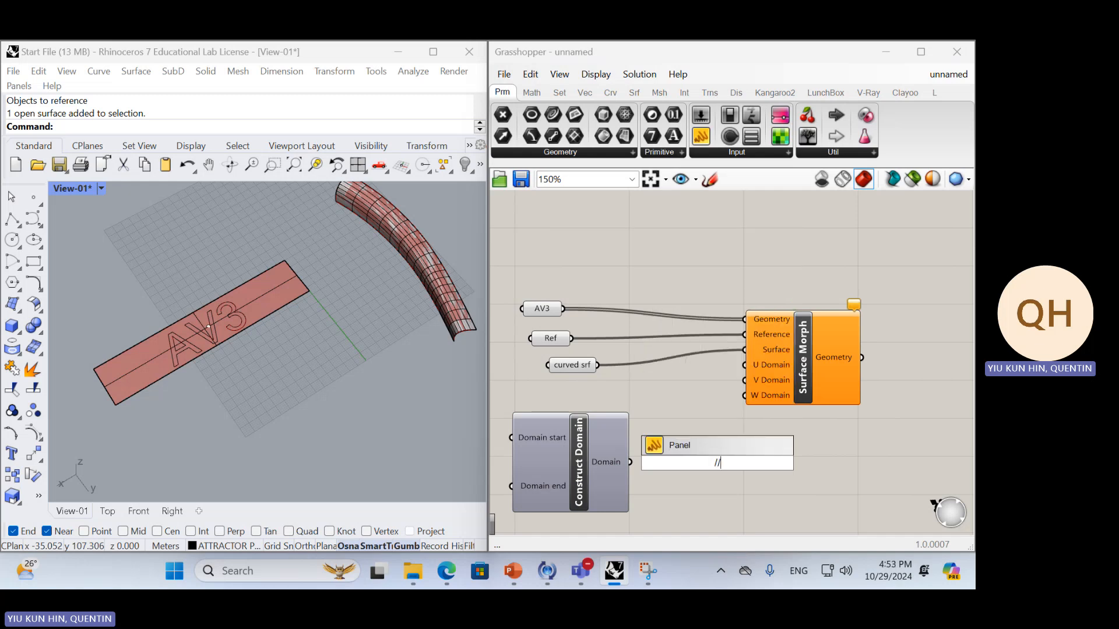
pyautogui.write('0to1')
pyautogui.press('BackSpace')
pyautogui.press('BackSpace')
pyautogui.press('BackSpace')
pyautogui.write('to 1')
pyautogui.press('Return')
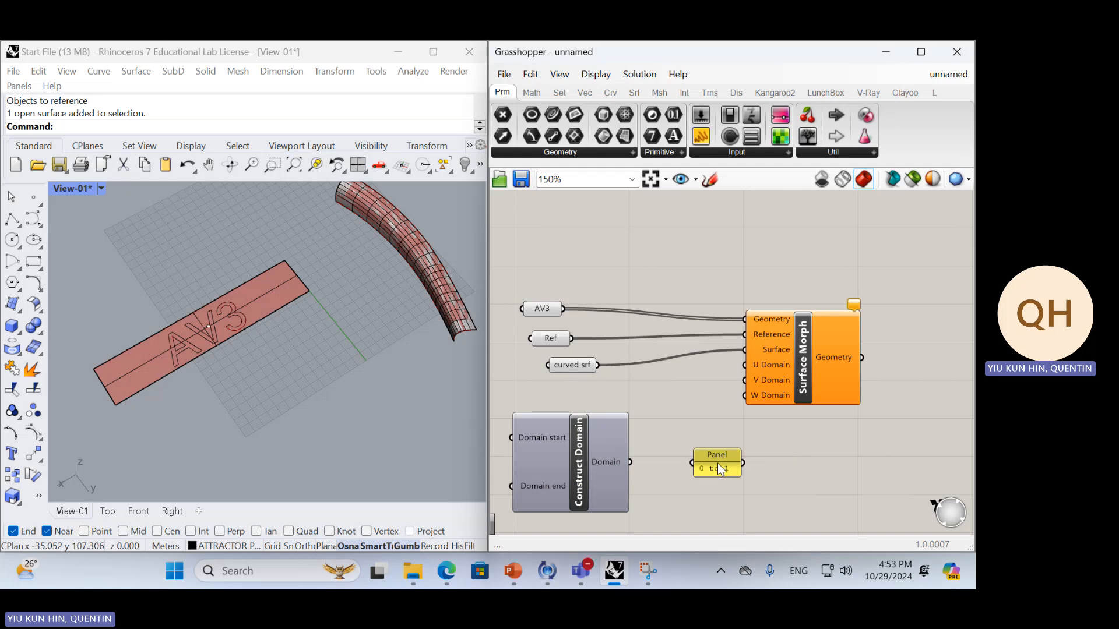
pyautogui.hotkey('alt', 'Tab')
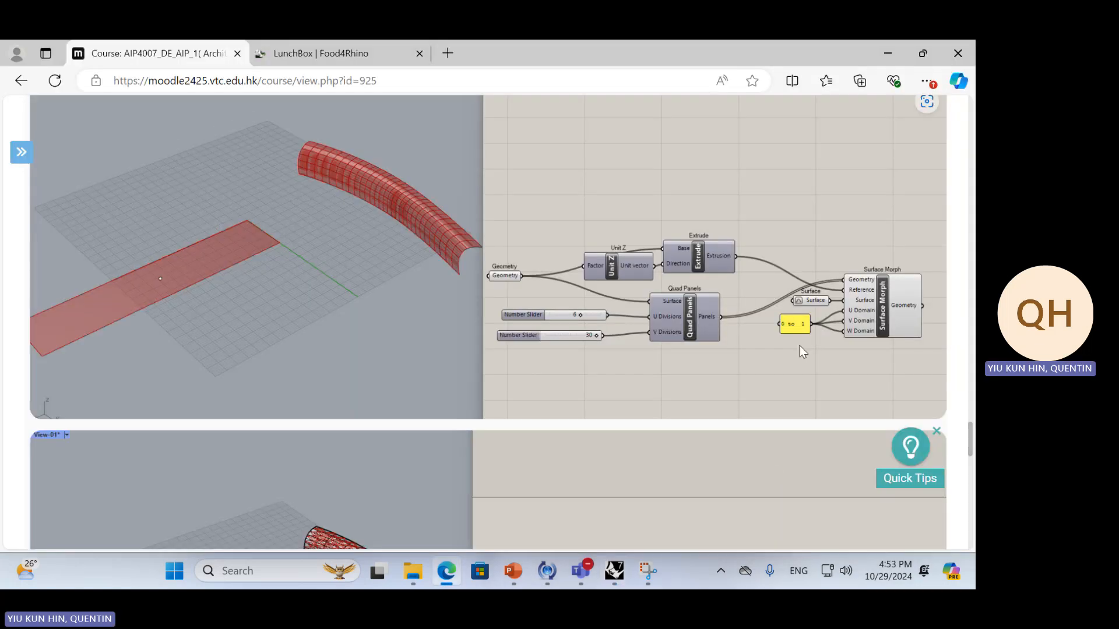
pyautogui.hotkey('alt', 'Tab')
# Attach a panel to Construct Domain's output to read its domain, and delete both panels
pyautogui.moveTo(743, 463); pyautogui.dragTo(628, 453)
pyautogui.click(669, 464)
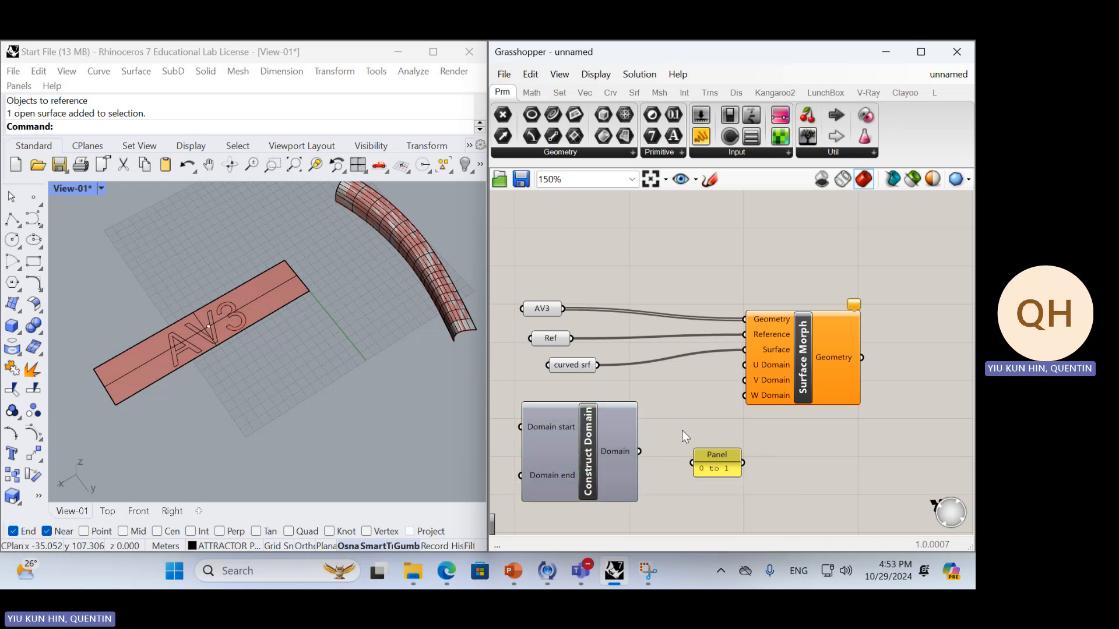
pyautogui.doubleClick(683, 430)
pyautogui.write('panel')
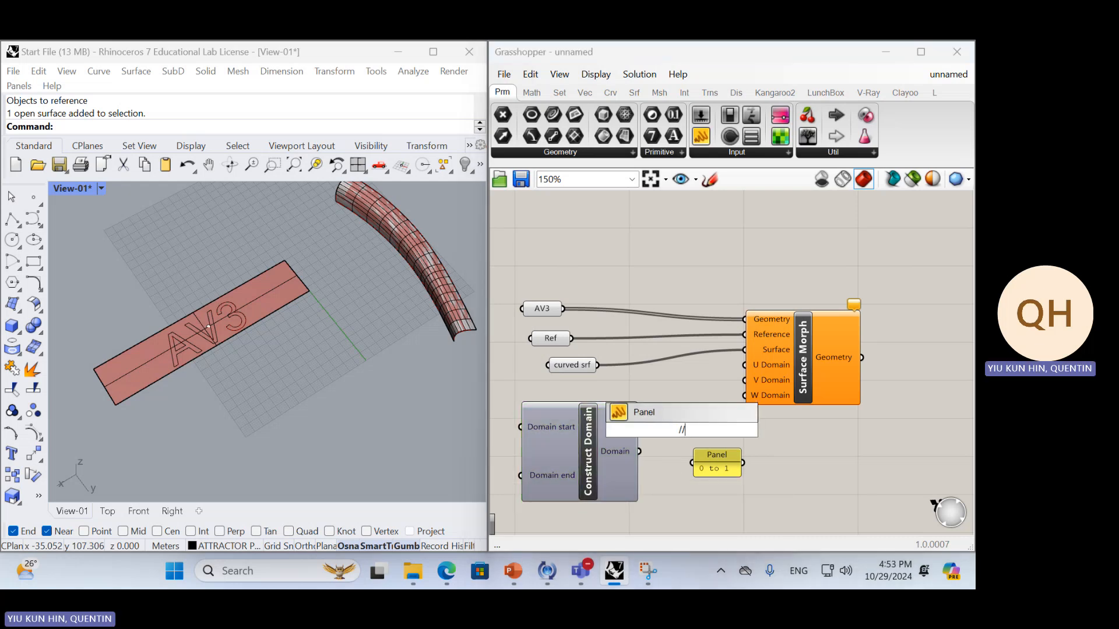
pyautogui.press('Return')
pyautogui.moveTo(682, 430); pyautogui.dragTo(640, 451)
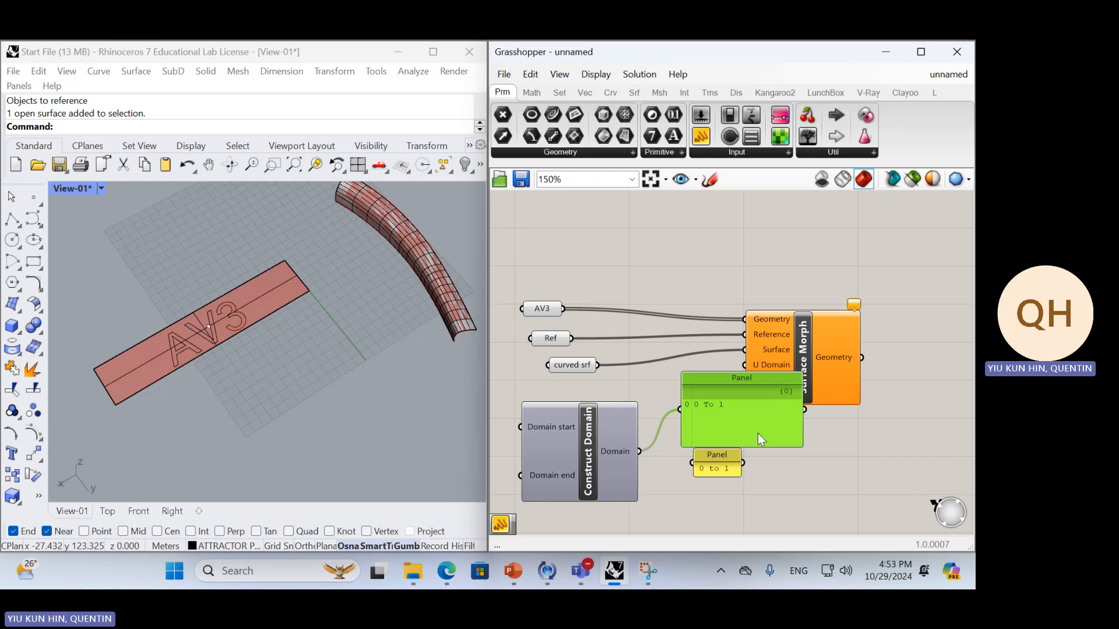
pyautogui.press('Delete')
pyautogui.moveTo(741, 503); pyautogui.dragTo(710, 478)
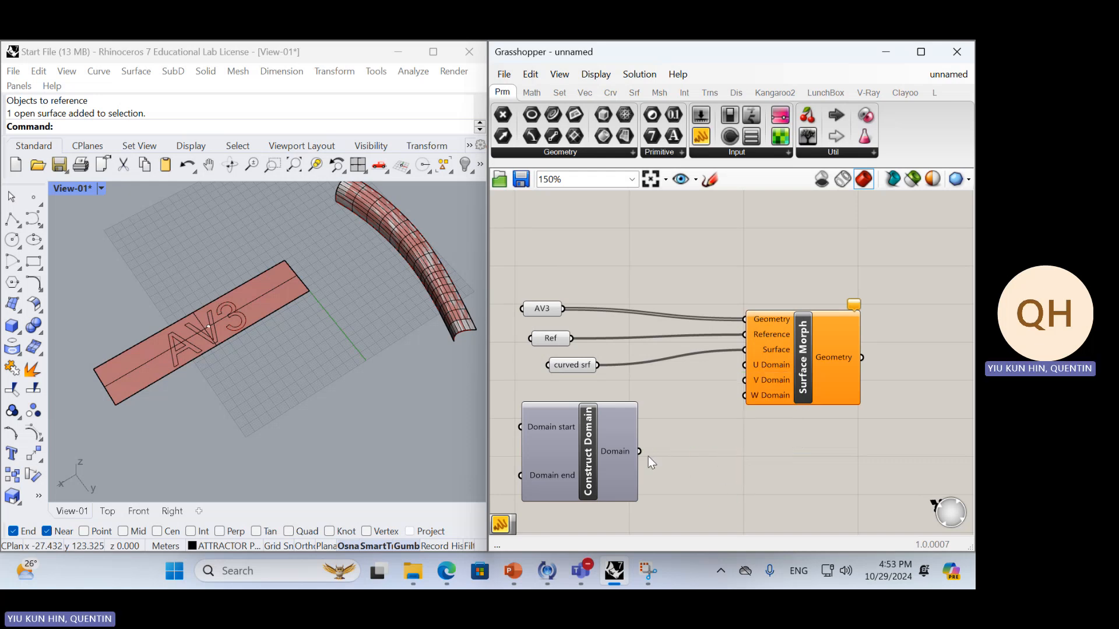
# Connect the Construct Domain output to the U, V and W Domain inputs of Surface Morph
pyautogui.moveTo(642, 456)
pyautogui.mouseDown()
pyautogui.moveTo(741, 368)
pyautogui.moveTo(642, 457)
pyautogui.mouseUp()
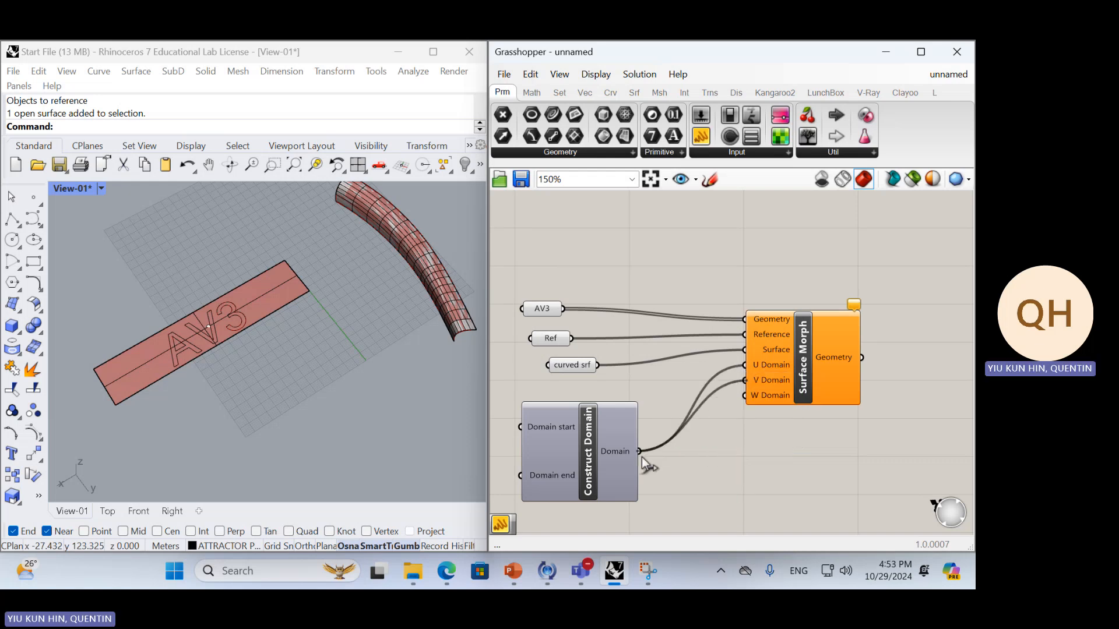
pyautogui.moveTo(748, 402); pyautogui.dragTo(643, 456)
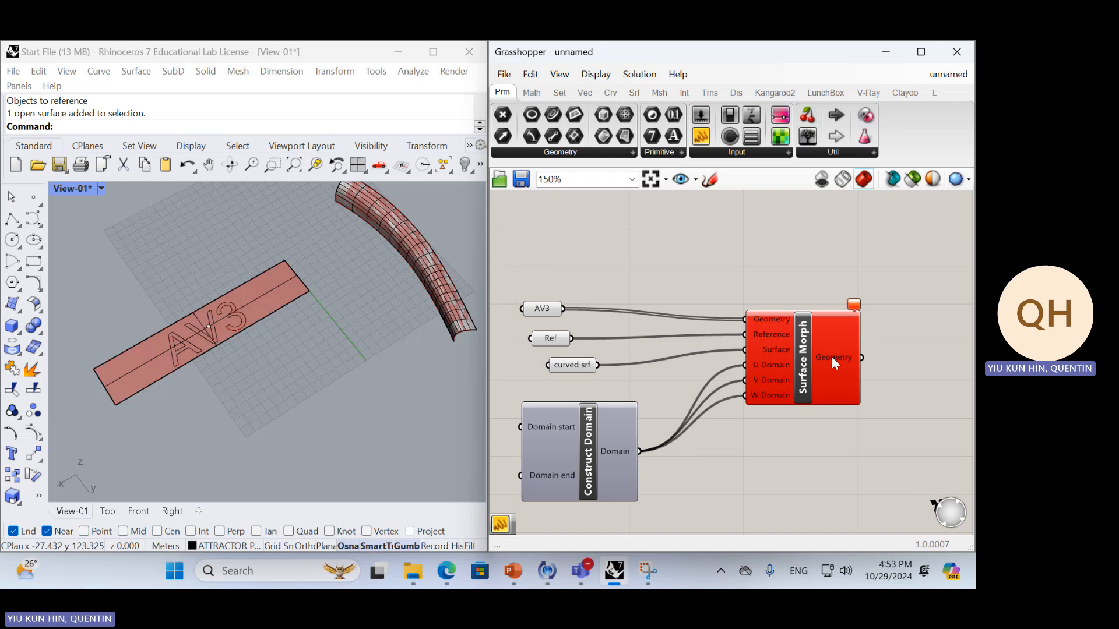
# Read the Surface Morph error and inspect the flat surface referenced by the Ref parameter
pyautogui.moveTo(857, 312)
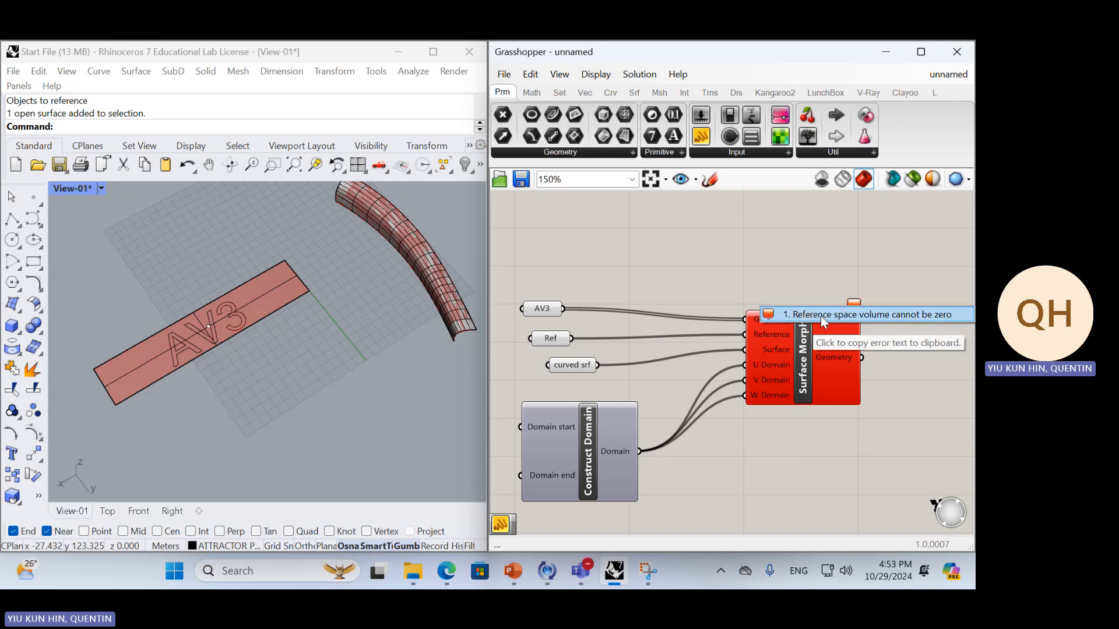
pyautogui.click(269, 275)
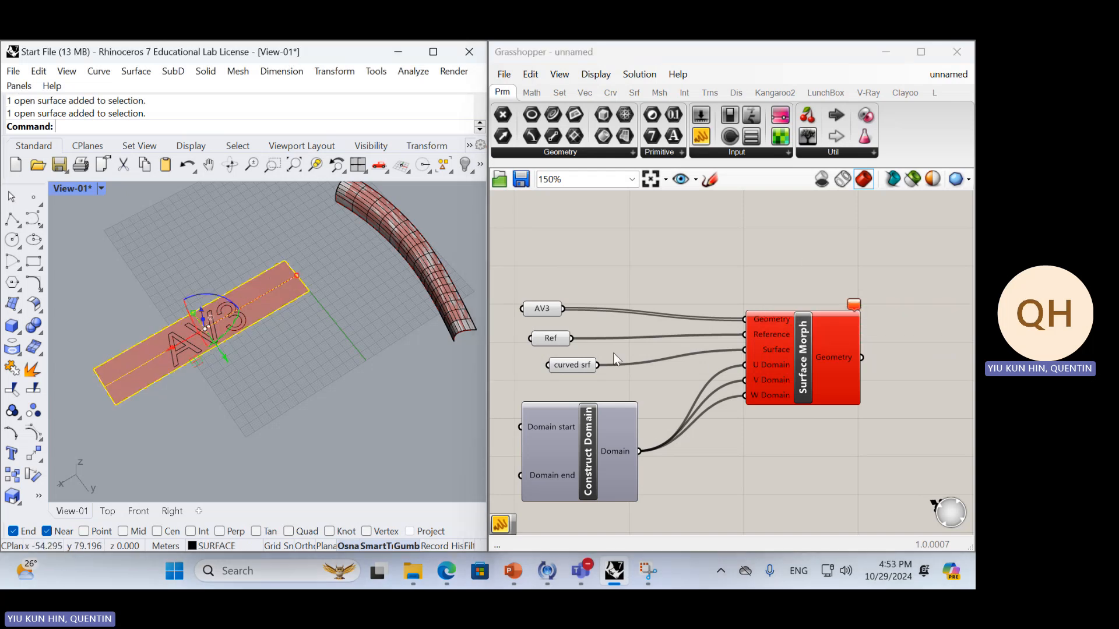
pyautogui.click(548, 339)
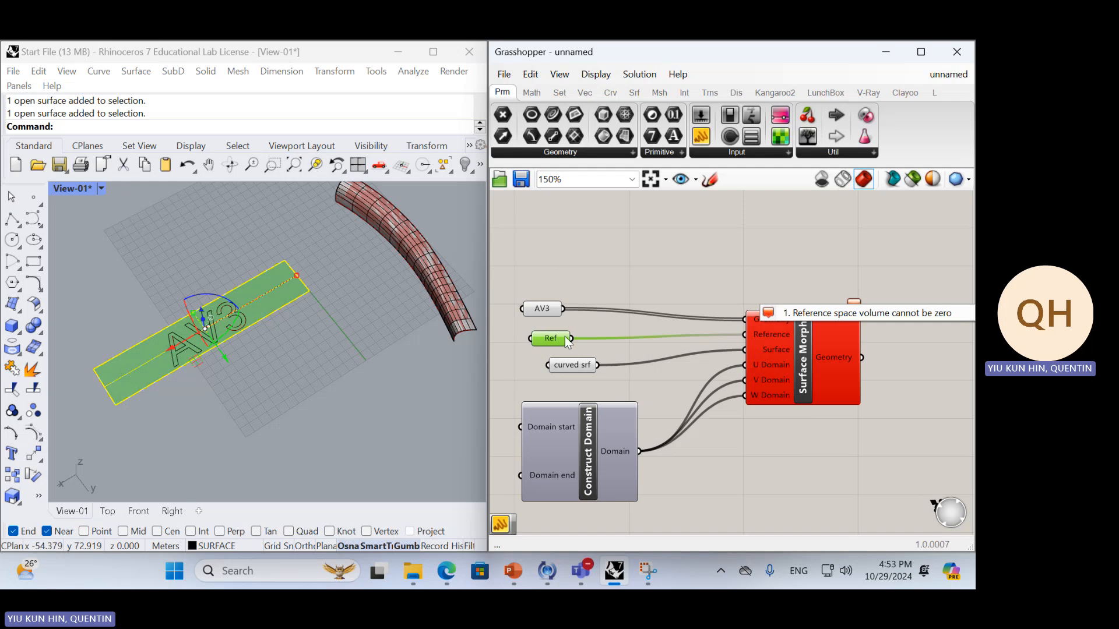
pyautogui.click(721, 290)
# Space out Surface Morph and the AV3, Ref and curved srf parameters to make room between them
pyautogui.moveTo(842, 380); pyautogui.dragTo(899, 396)
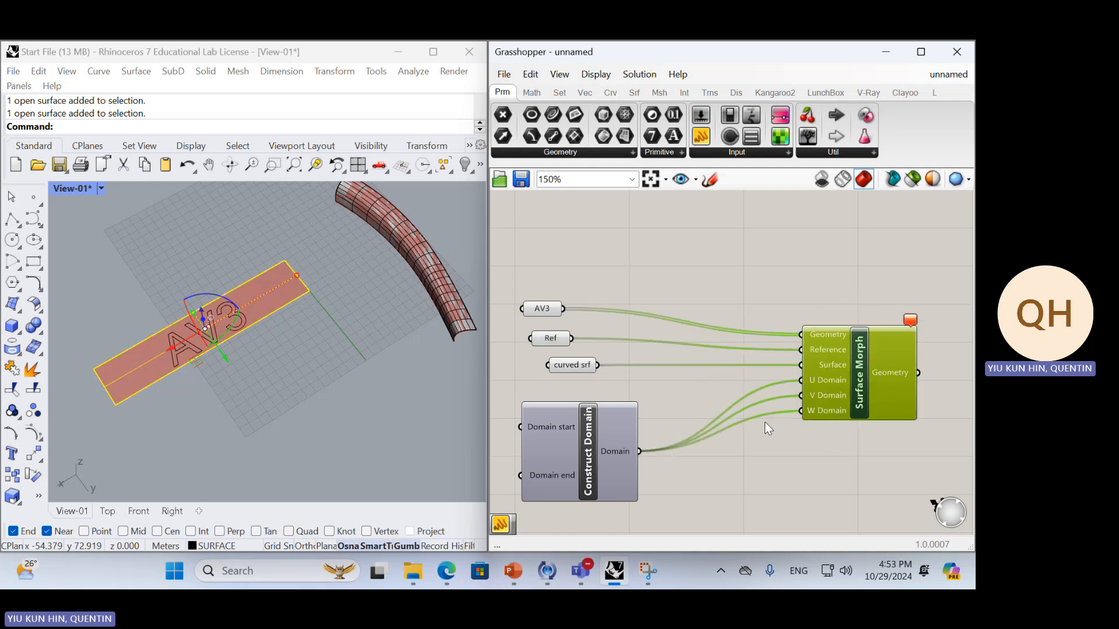
pyautogui.moveTo(572, 365); pyautogui.dragTo(551, 386)
pyautogui.moveTo(560, 336); pyautogui.dragTo(561, 292)
pyautogui.moveTo(544, 358); pyautogui.dragTo(553, 341)
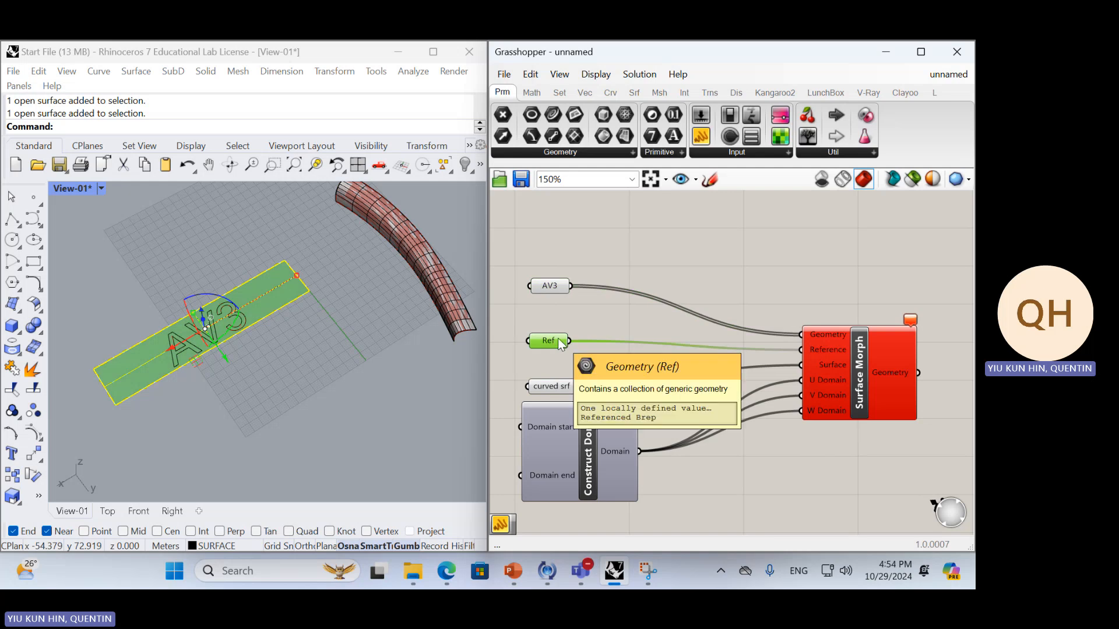
pyautogui.click(579, 328)
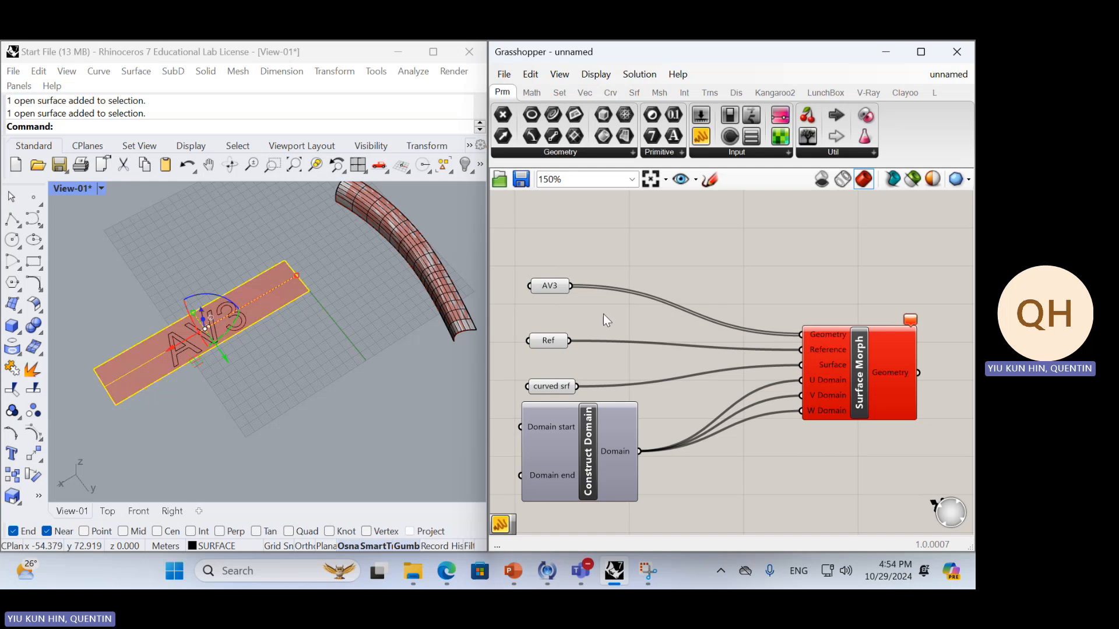
# Add an Extrude component between Ref and Surface Morph and connect Ref to its Base input
pyautogui.doubleClick(604, 315)
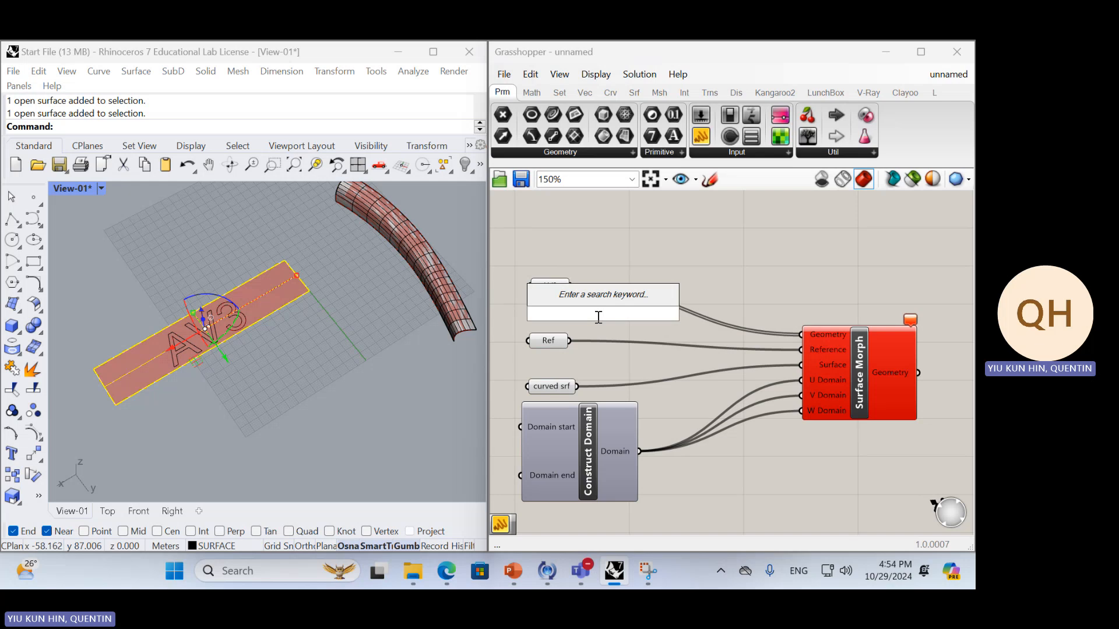
pyautogui.write('ex')
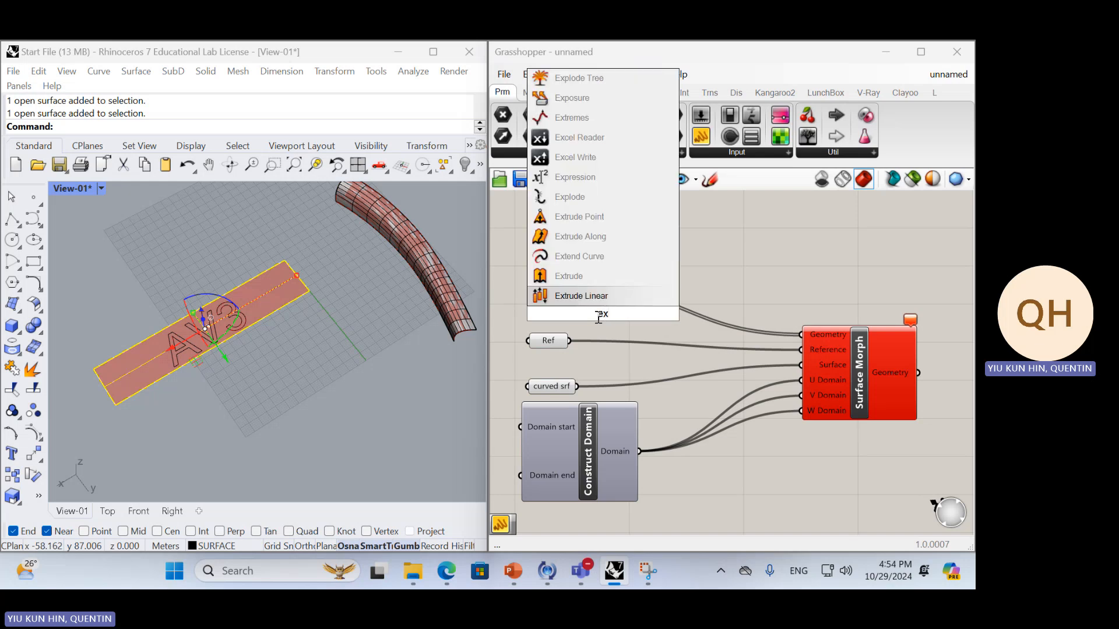
pyautogui.write('tr')
pyautogui.press('Return')
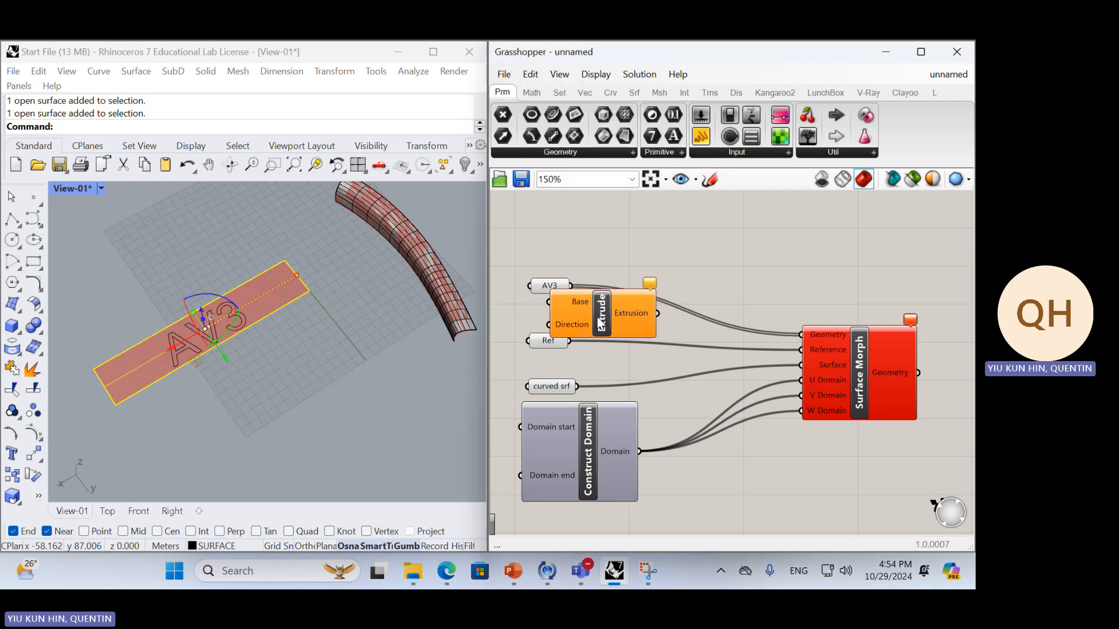
pyautogui.moveTo(600, 320); pyautogui.dragTo(639, 353)
pyautogui.moveTo(570, 341); pyautogui.dragTo(669, 334)
# Add a Unit Z component below Ref and rearrange Ref and Extrude around it
pyautogui.doubleClick(596, 356)
pyautogui.write('z')
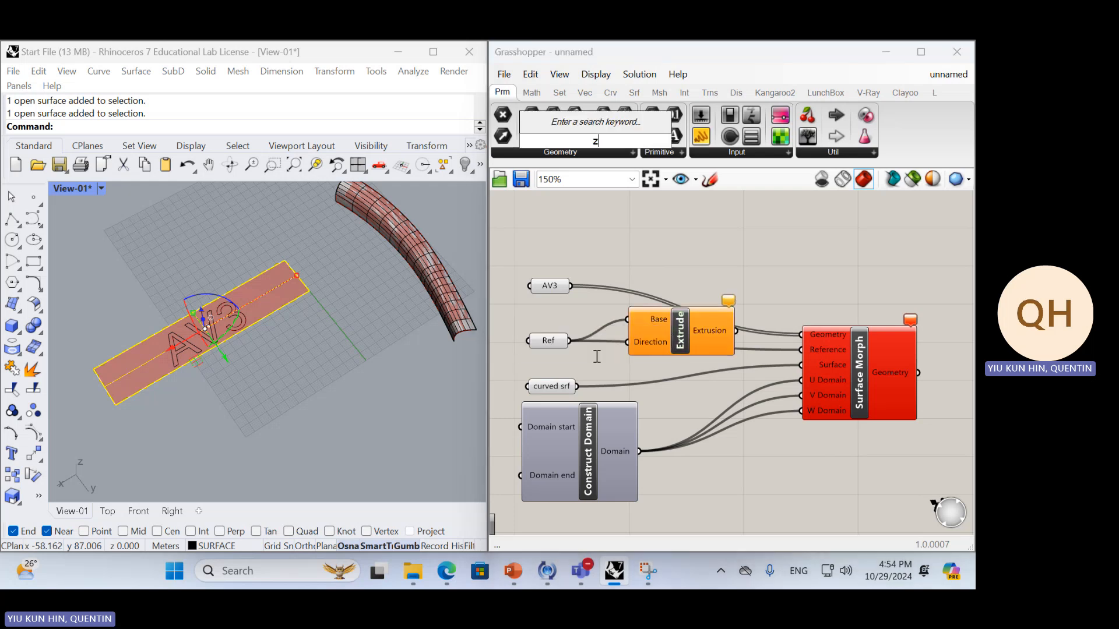
pyautogui.press('Return')
pyautogui.moveTo(595, 355); pyautogui.dragTo(525, 320)
pyautogui.moveTo(669, 344); pyautogui.dragTo(524, 343)
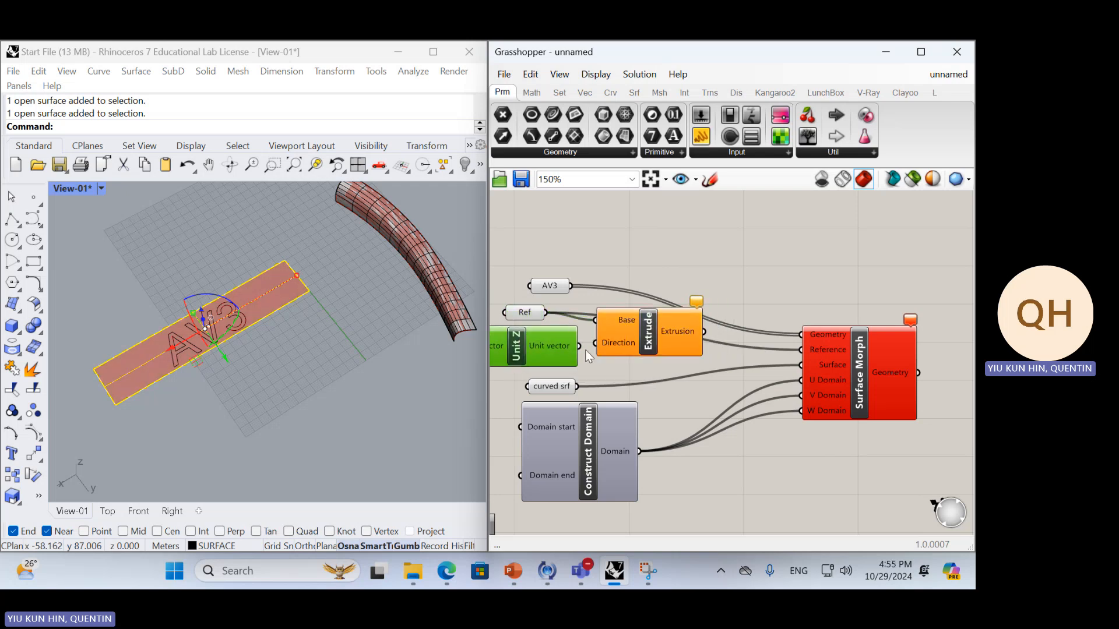
# Feed the Extrude component's Extrusion output into Surface Morph's Reference input in place of Ref and preview the morph
pyautogui.moveTo(641, 338); pyautogui.dragTo(802, 351)
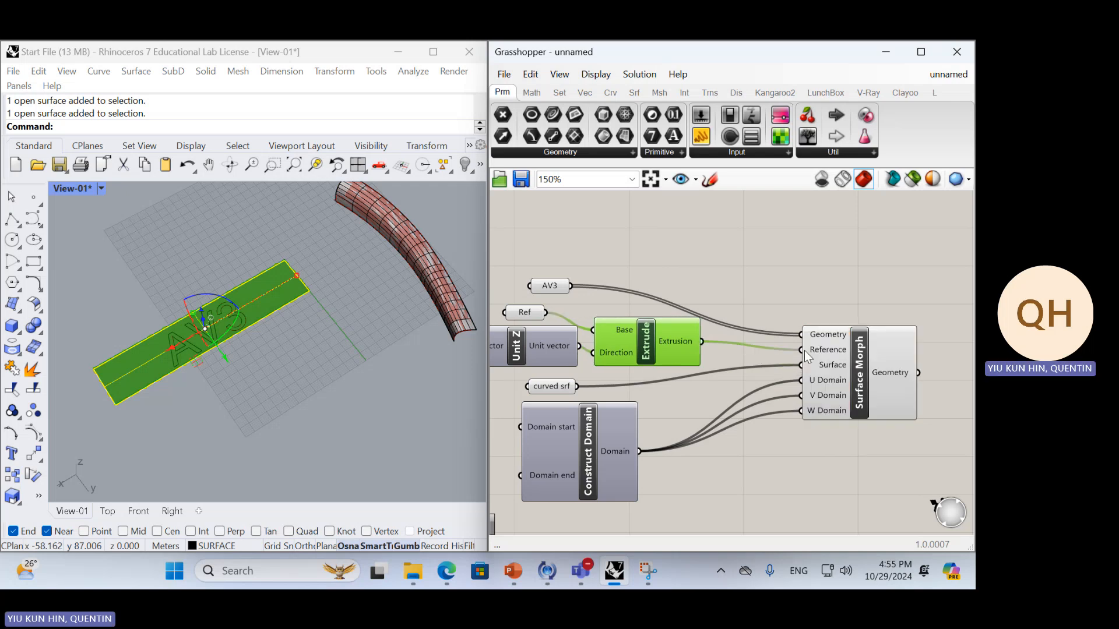
pyautogui.click(851, 355)
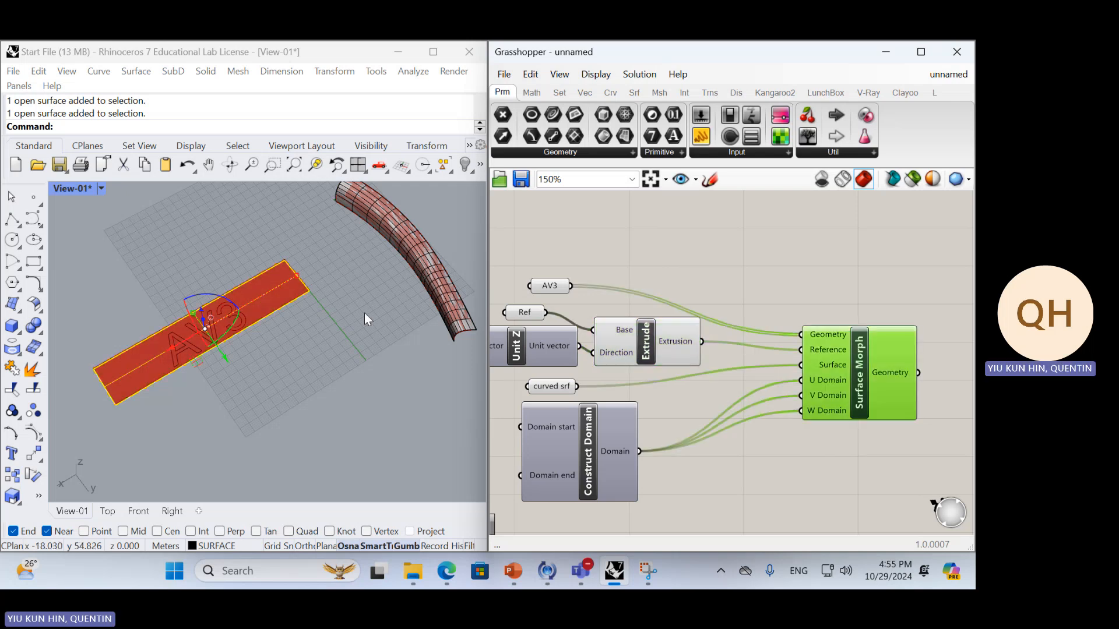
pyautogui.scroll(3, 307, 229)
pyautogui.moveTo(706, 381); pyautogui.dragTo(754, 362, button='right')
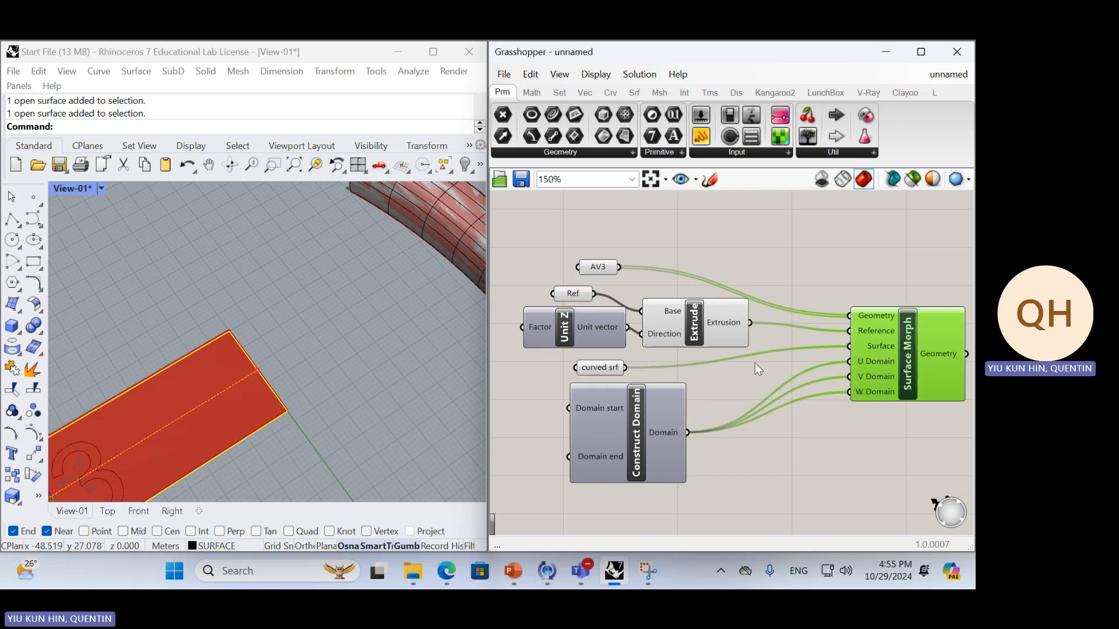
# Move Surface Morph farther from its inputs and tidy the spacing of Unit Z and Extrude
pyautogui.moveTo(707, 322); pyautogui.dragTo(708, 314)
pyautogui.click(701, 269)
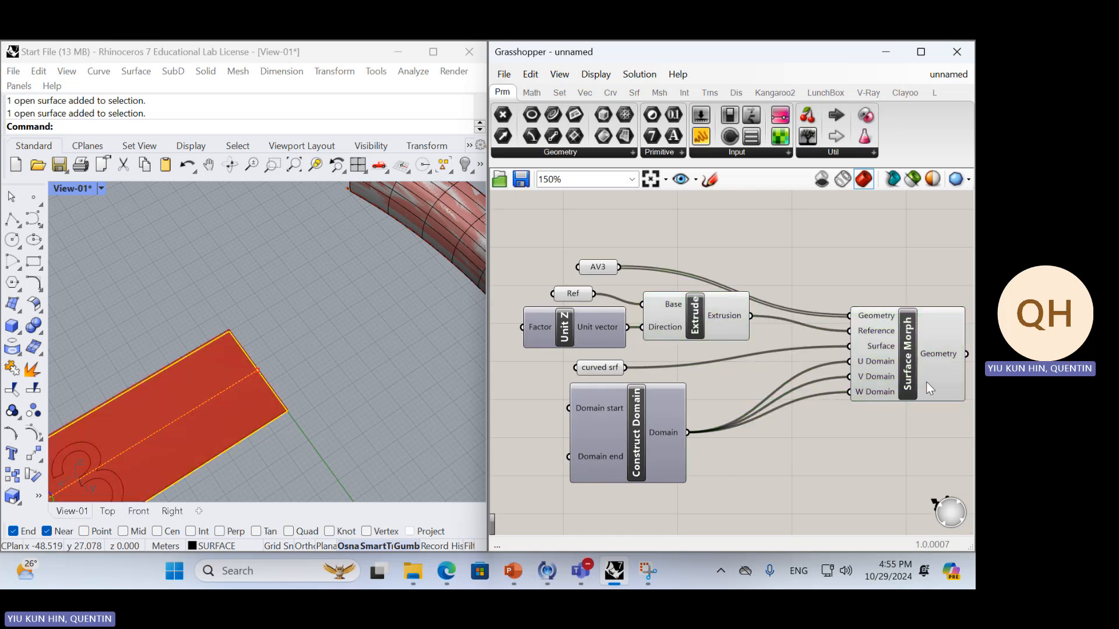
pyautogui.moveTo(927, 382); pyautogui.dragTo(953, 346)
pyautogui.moveTo(560, 332); pyautogui.dragTo(569, 332)
pyautogui.moveTo(641, 324); pyautogui.dragTo(654, 316)
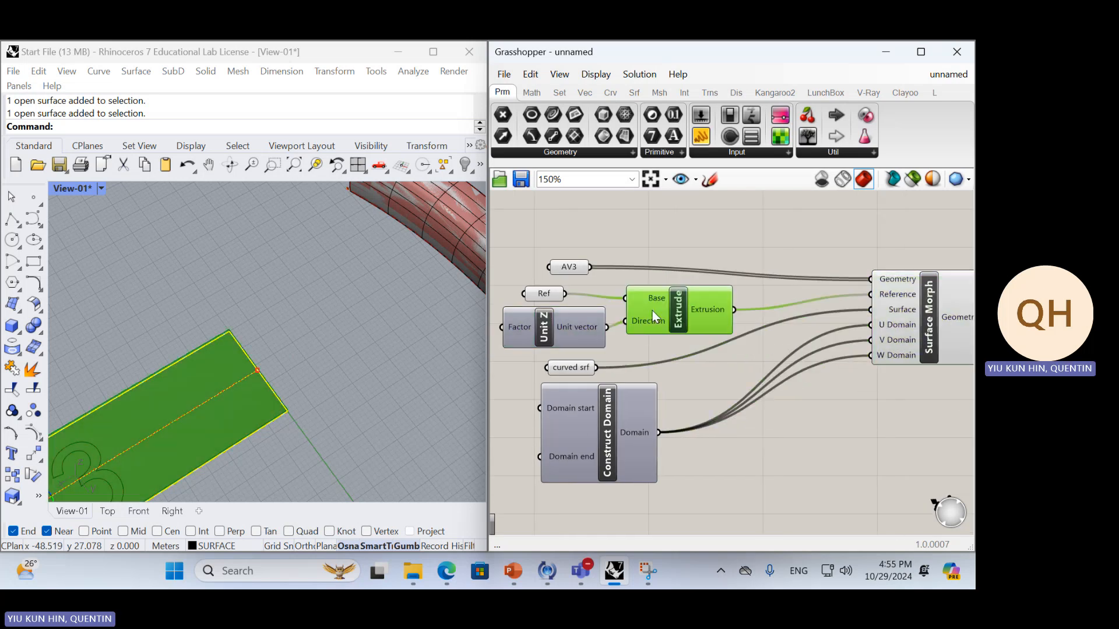
# Inspect the thickness of the extruded reference volume in the Rhino viewport and trace its connection to Surface Morph
pyautogui.moveTo(259, 395); pyautogui.dragTo(235, 343, button='right')
pyautogui.scroll(-5, 252, 398)
pyautogui.scroll(12, 283, 427)
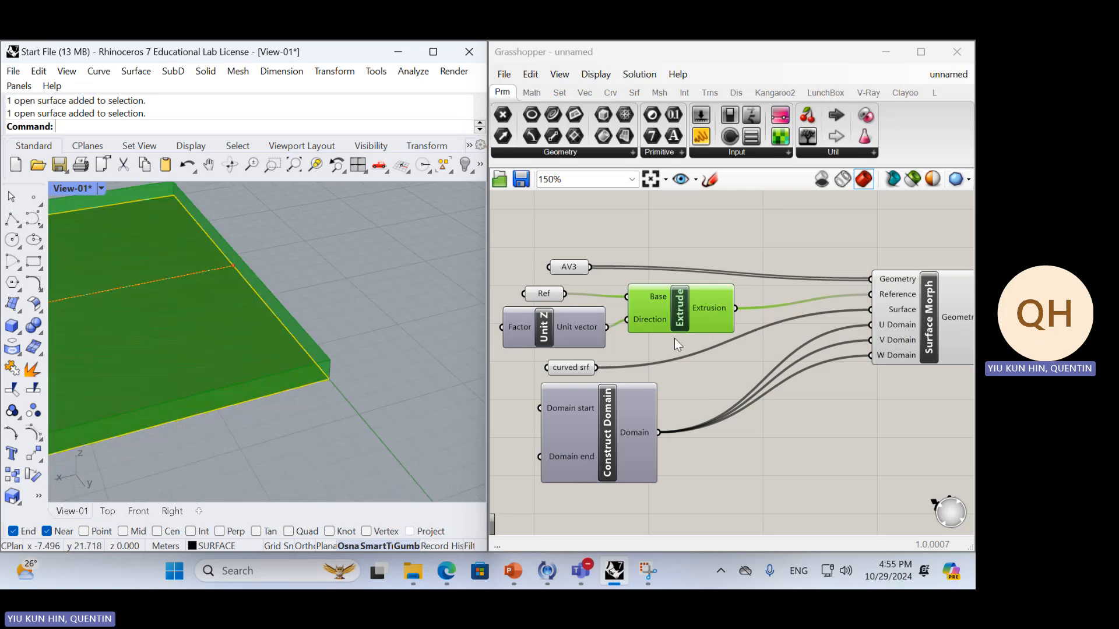
pyautogui.moveTo(680, 313); pyautogui.dragTo(683, 317)
pyautogui.click(679, 361)
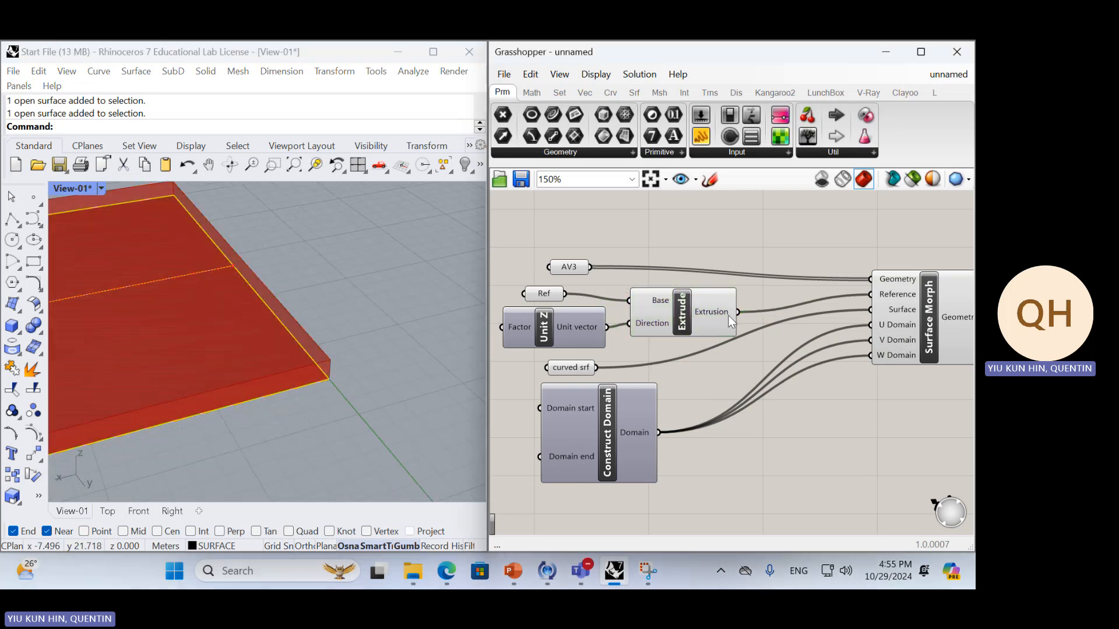
pyautogui.click(894, 297)
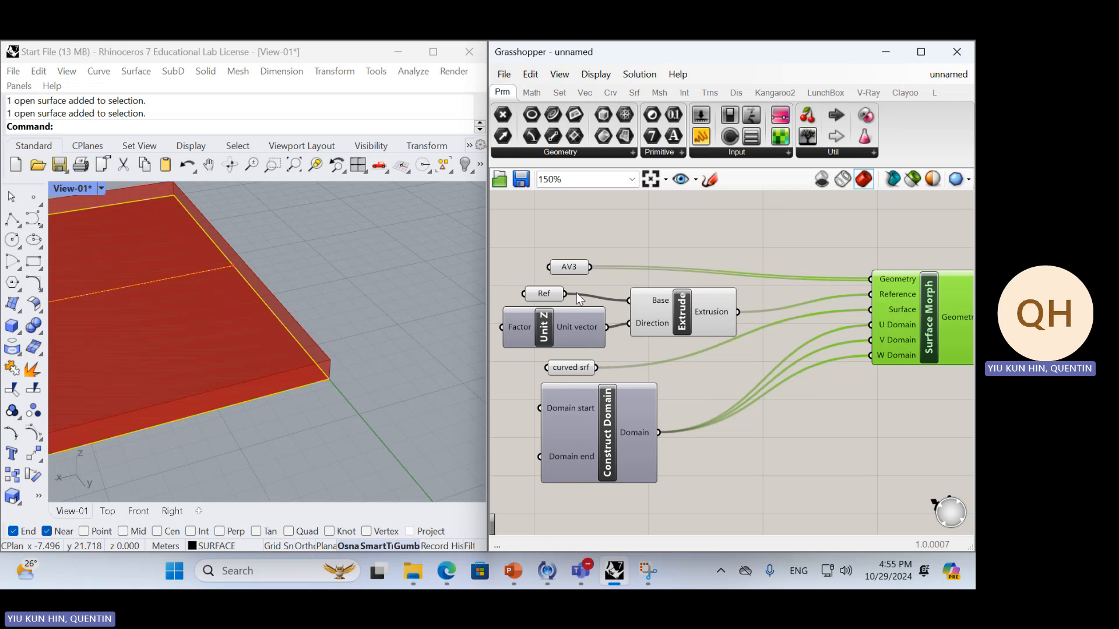
pyautogui.click(645, 307)
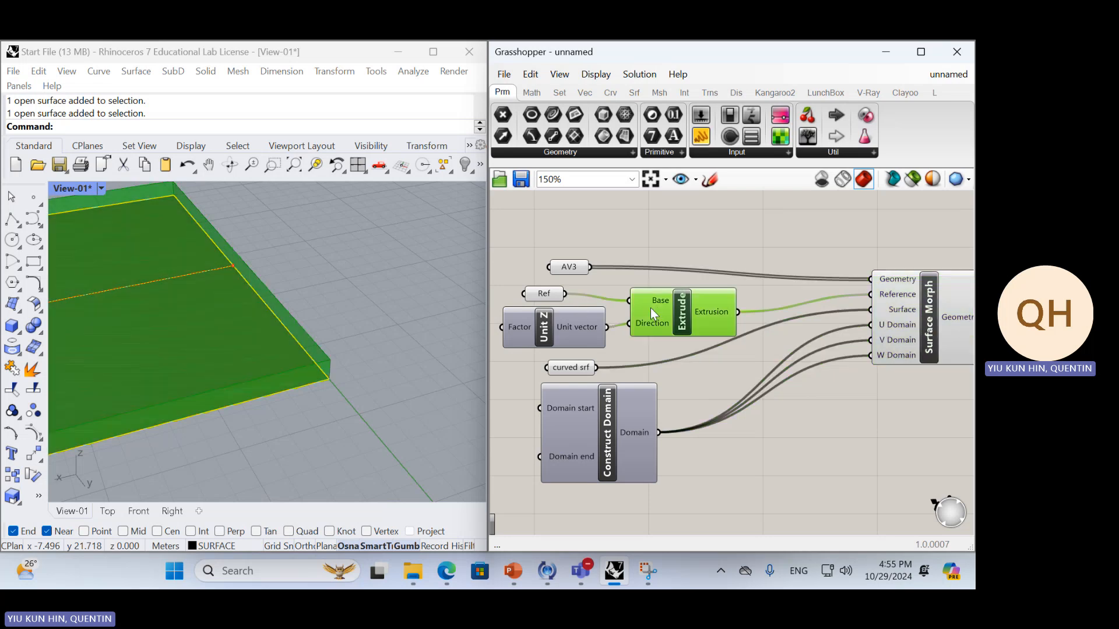
# Sketch a freehand outline around the Unit Z and Extrude components on the Grasshopper canvas
pyautogui.click(710, 179)
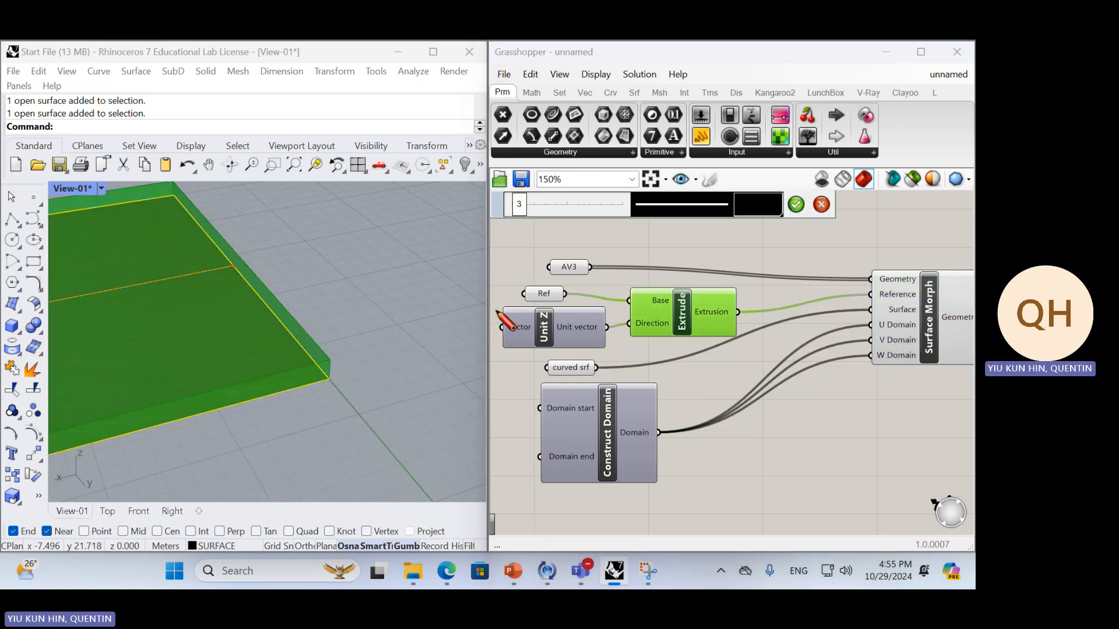
pyautogui.moveTo(494, 308)
pyautogui.mouseDown()
pyautogui.moveTo(705, 286)
pyautogui.moveTo(758, 335)
pyautogui.moveTo(515, 353)
pyautogui.moveTo(496, 319)
pyautogui.mouseUp()
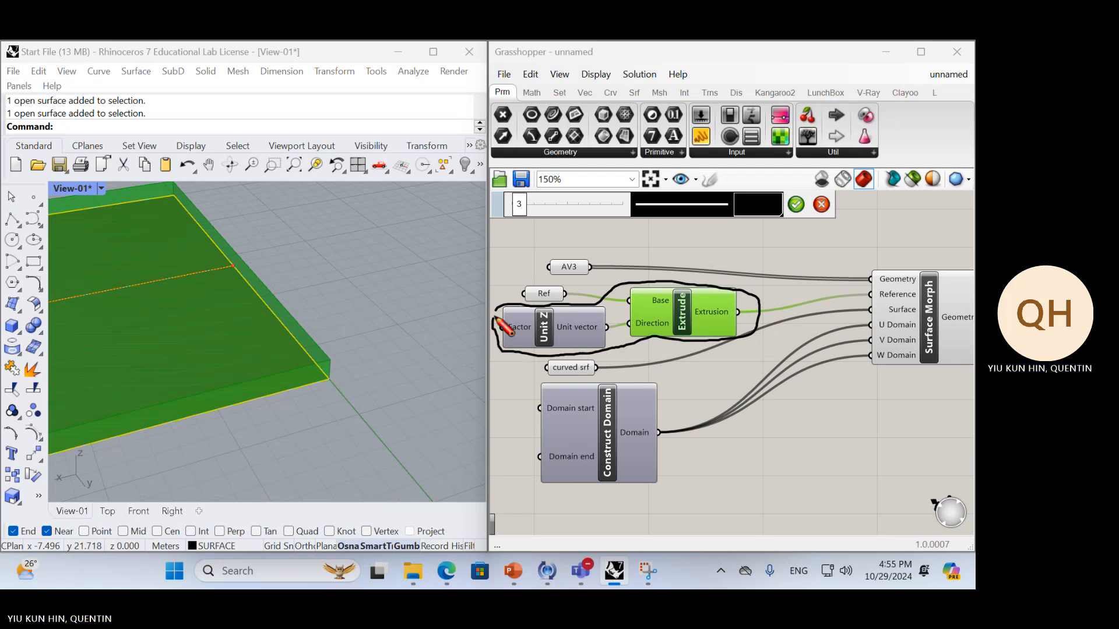
pyautogui.click(796, 204)
pyautogui.click(788, 269)
pyautogui.scroll(-2, 786, 309)
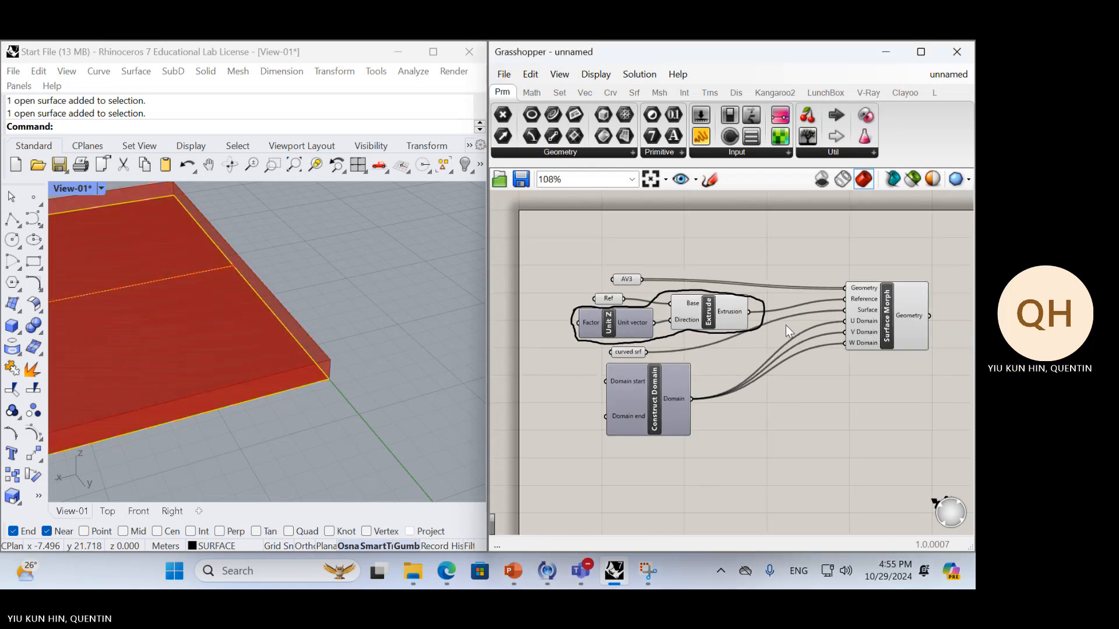
# Highlight the Surface Morph output and examine the morphed AV3 outlines near the end corner of the curved surface
pyautogui.scroll(-5, 275, 342)
pyautogui.scroll(5, 306, 345)
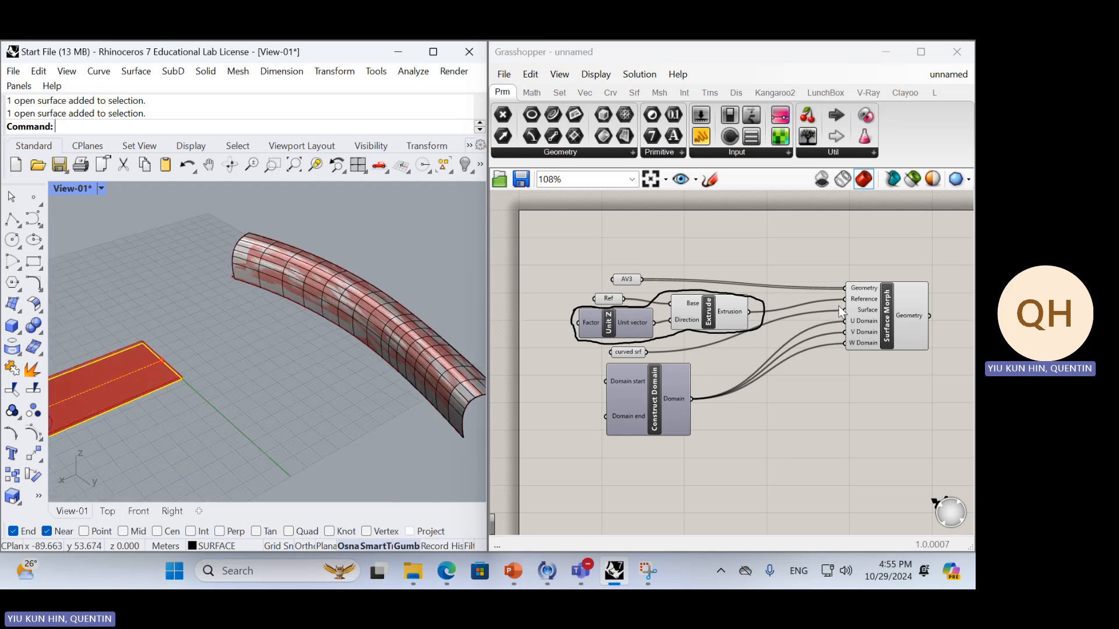
pyautogui.click(875, 308)
pyautogui.scroll(3, 223, 285)
pyautogui.scroll(5, 224, 279)
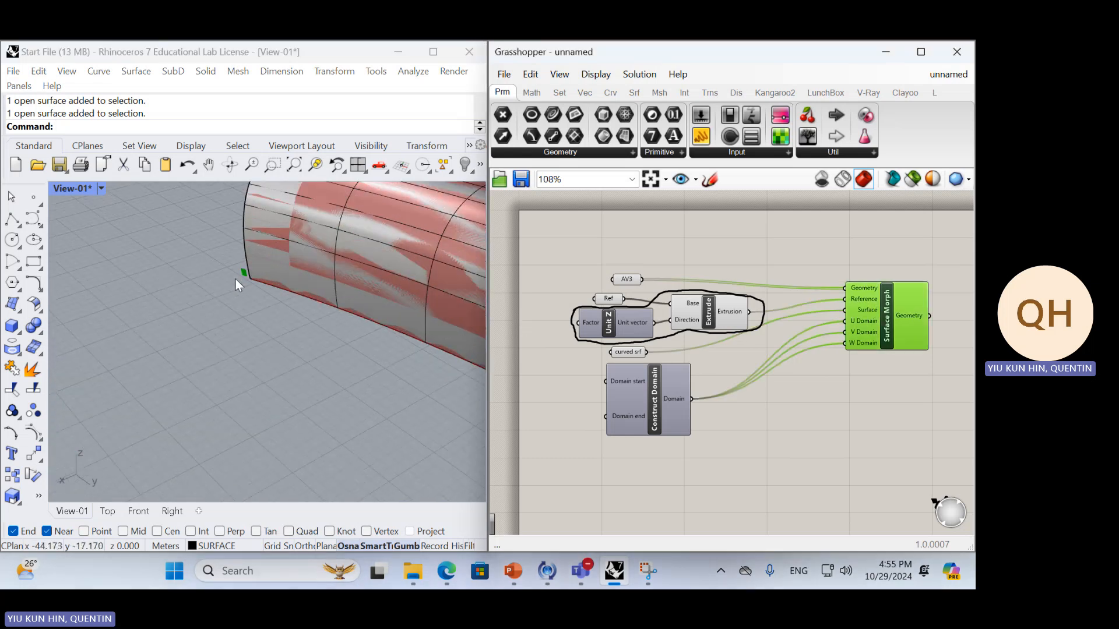
pyautogui.scroll(2, 245, 259)
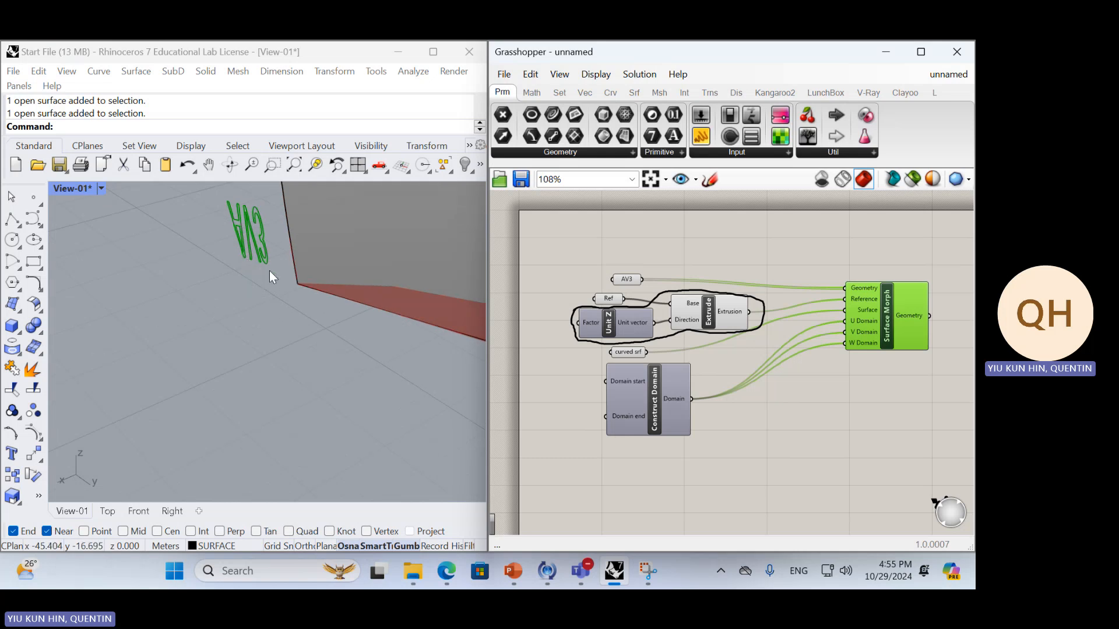
pyautogui.moveTo(269, 271); pyautogui.dragTo(278, 251, button='right')
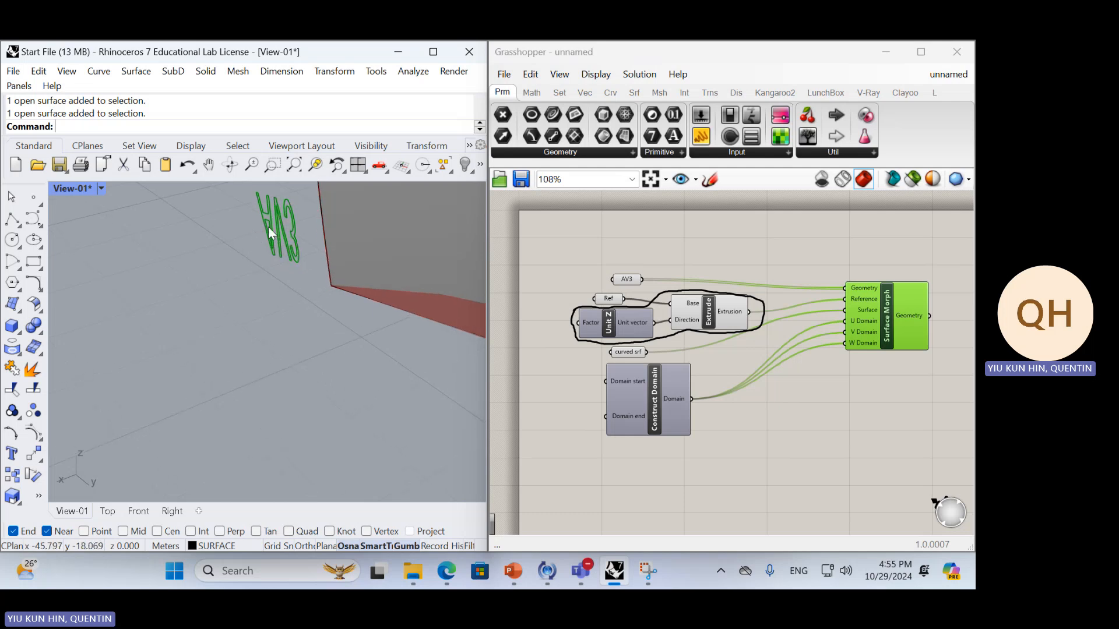
pyautogui.moveTo(269, 227); pyautogui.dragTo(295, 236, button='right')
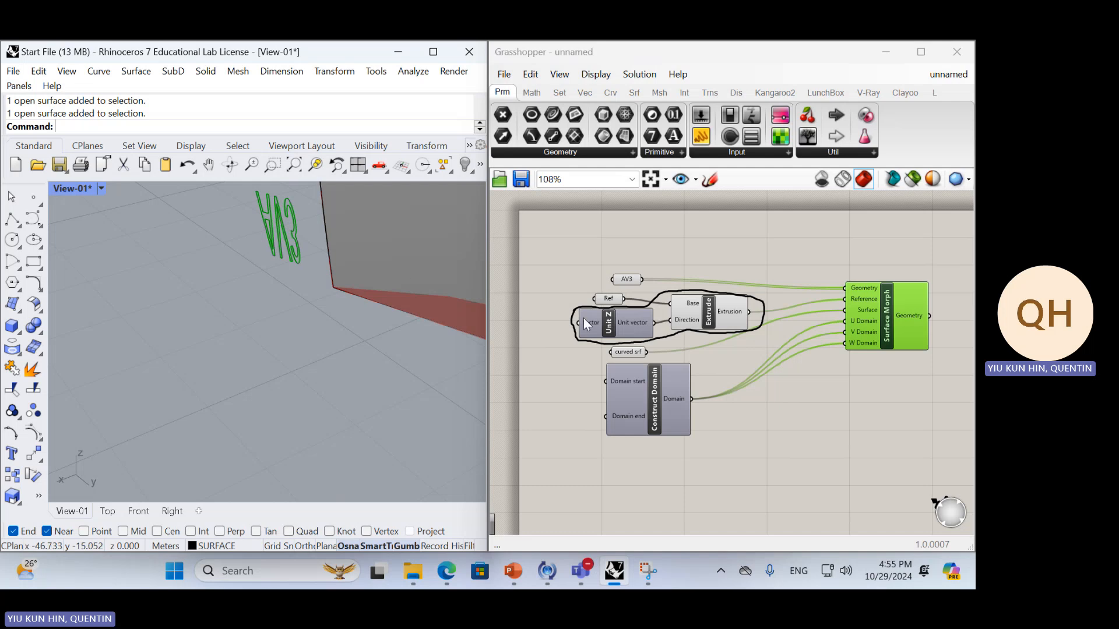
# Compare the morphed AV3 outlines' size and position with the full curved surface and the flat reference strip
pyautogui.scroll(-4, 327, 323)
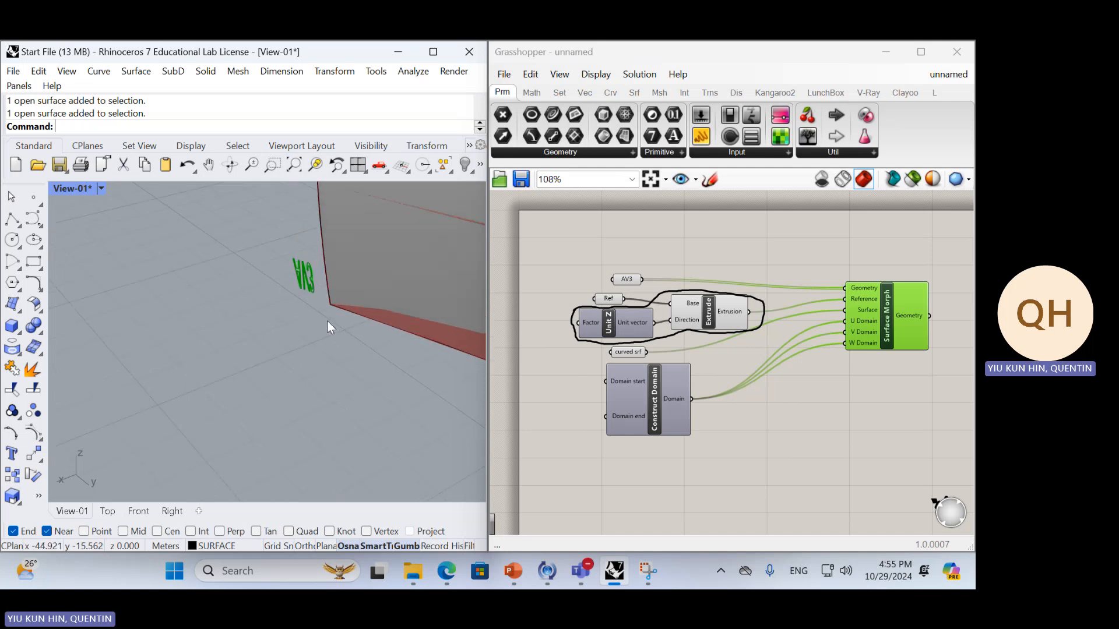
pyautogui.scroll(-6, 327, 321)
pyautogui.scroll(3, 352, 353)
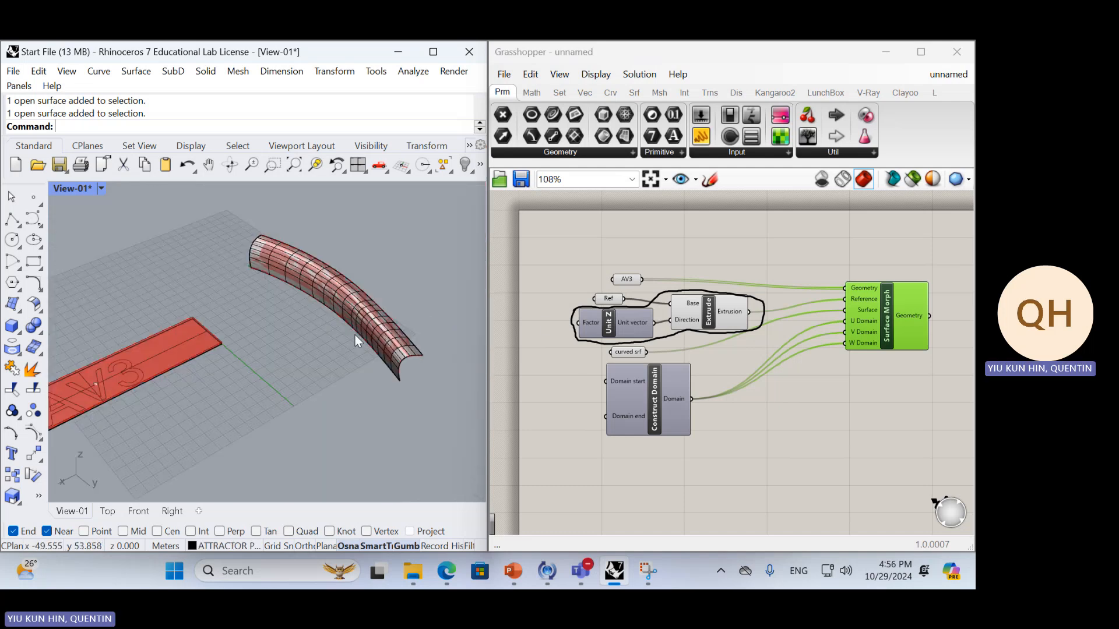
pyautogui.scroll(5, 243, 280)
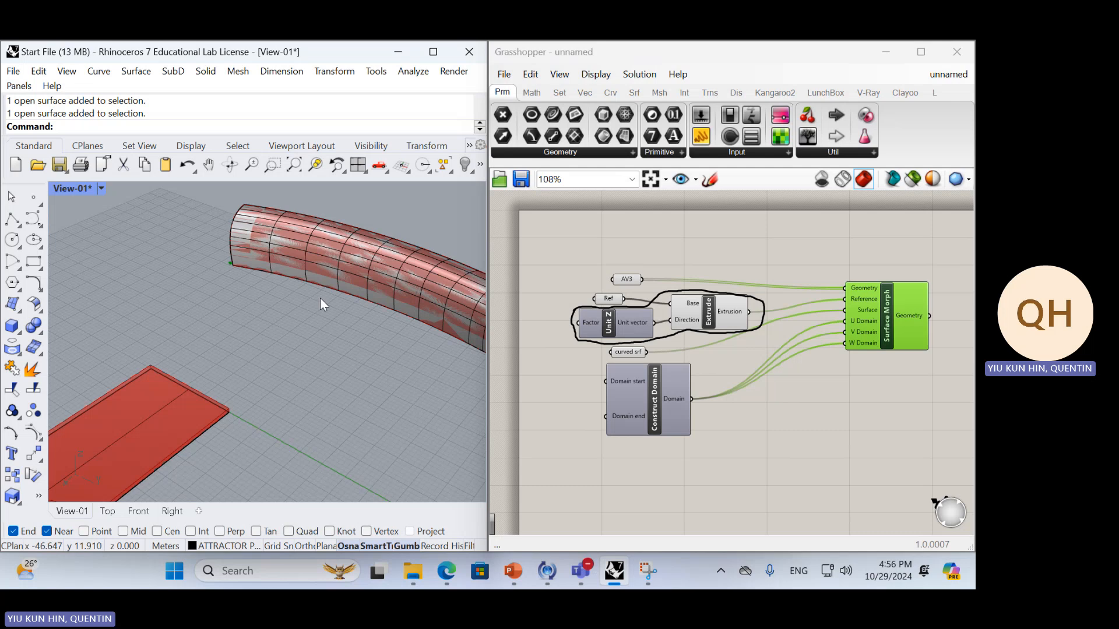
pyautogui.click(893, 314)
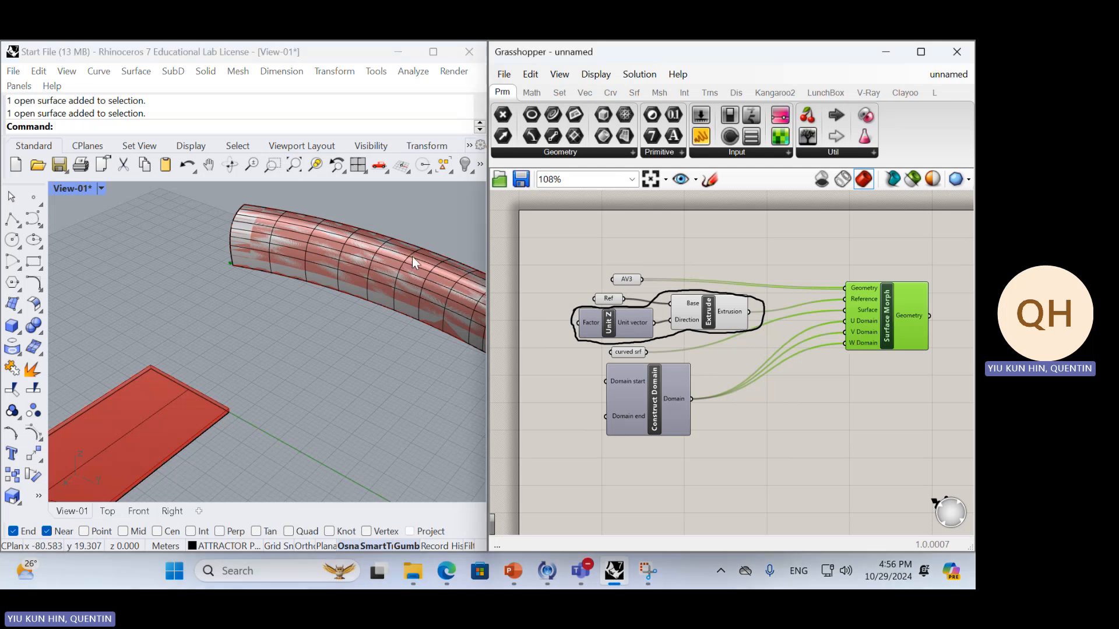
pyautogui.scroll(4, 220, 225)
pyautogui.scroll(3, 296, 457)
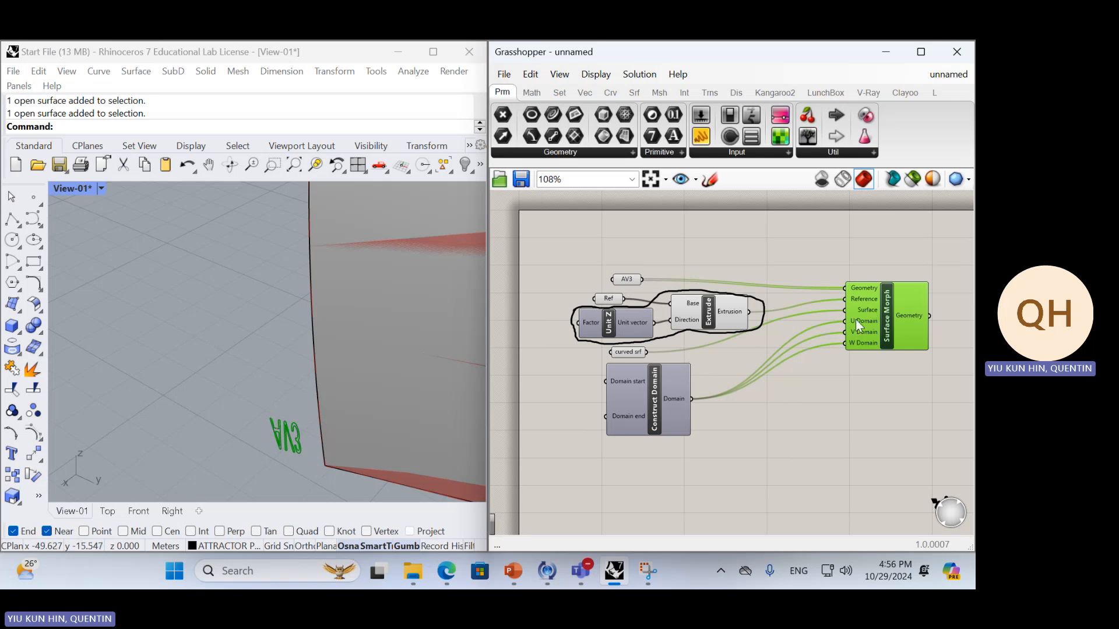
pyautogui.click(824, 381)
pyautogui.scroll(-3, 236, 320)
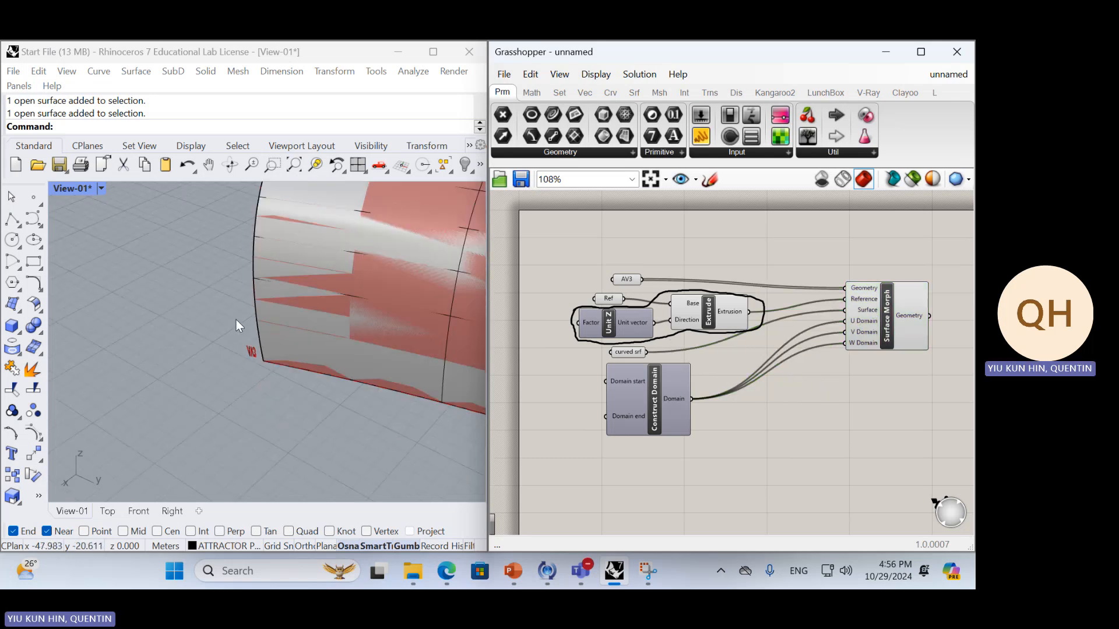
pyautogui.scroll(-10, 236, 319)
pyautogui.moveTo(230, 323); pyautogui.dragTo(278, 336, button='right')
pyautogui.scroll(10, 233, 343)
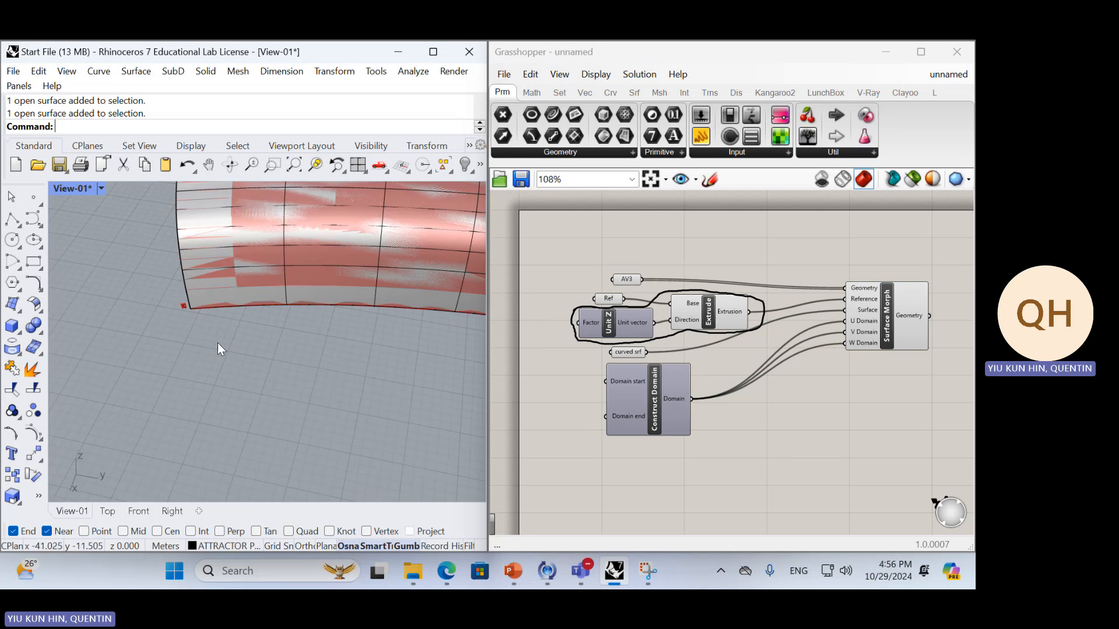
# Switch to the Lesson 4 Parametric Surface presentation in PowerPoint and read the slide on reparametrizing curves and surfaces
pyautogui.hotkey('alt', 'Tab')
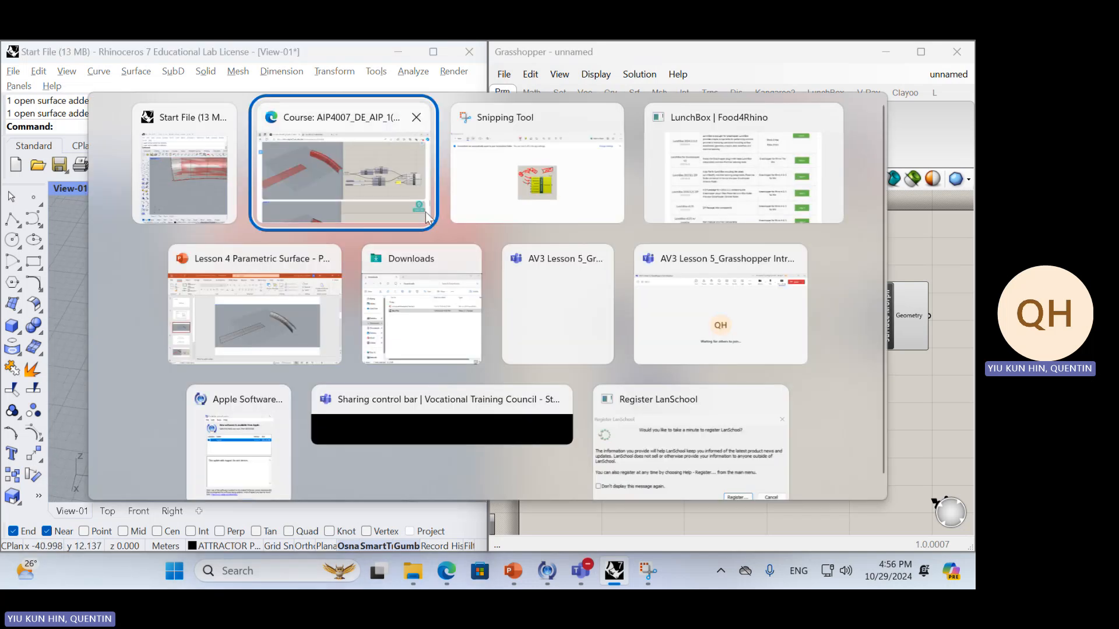
pyautogui.click(280, 324)
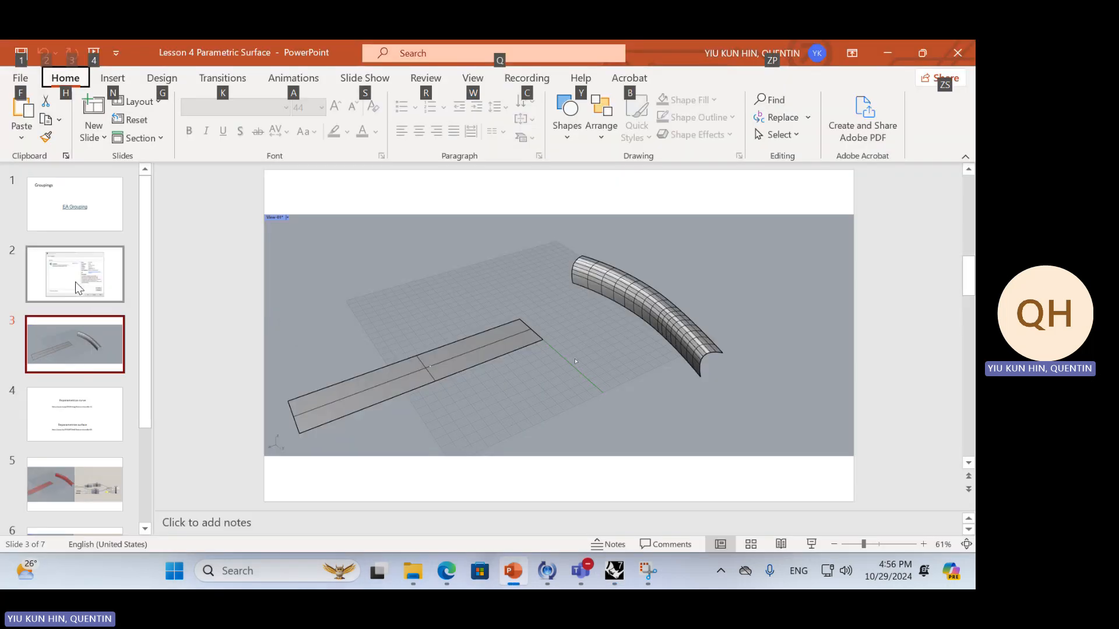
pyautogui.click(87, 404)
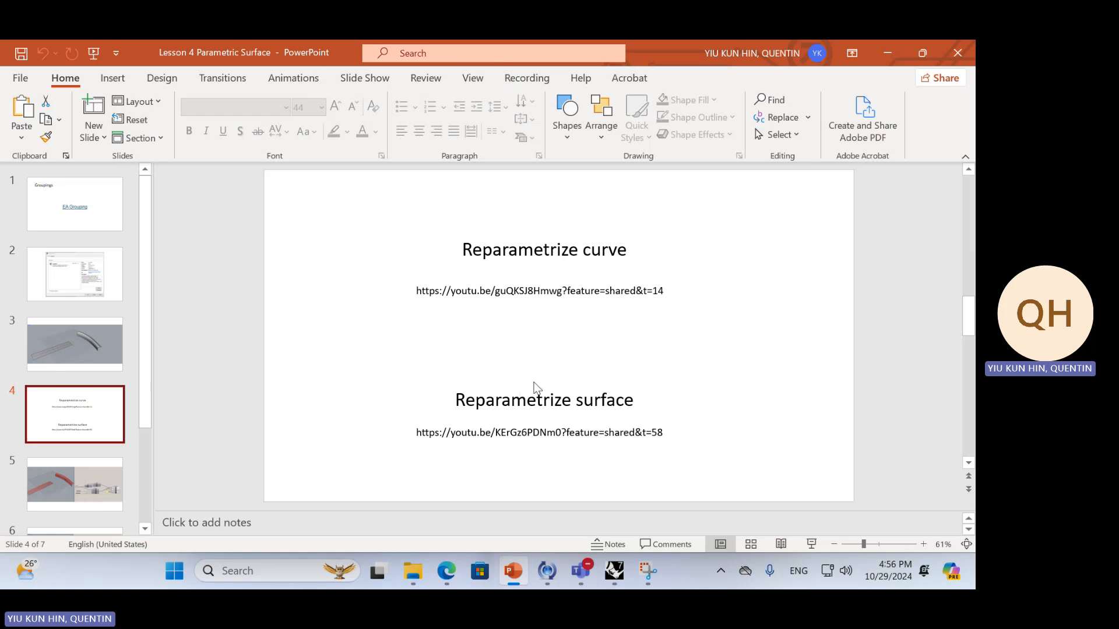
# Check the Surface Morph example image on the course page in the Edge browser and return to Rhino
pyautogui.hotkey('alt', 'Tab')
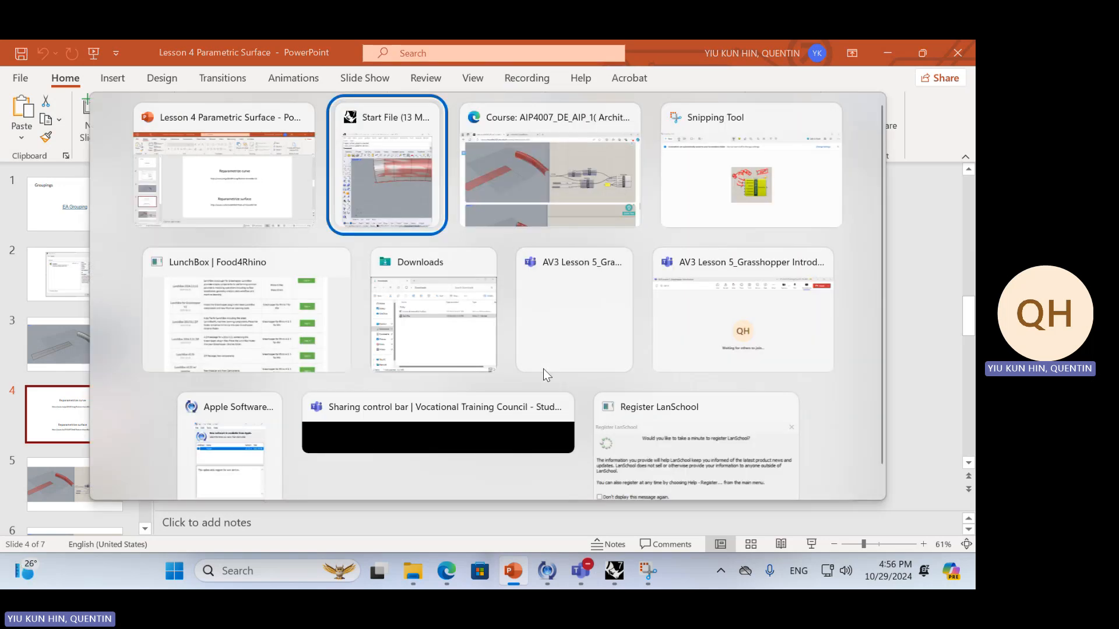
pyautogui.hotkey('alt', 'Tab')
pyautogui.rightClick(376, 318)
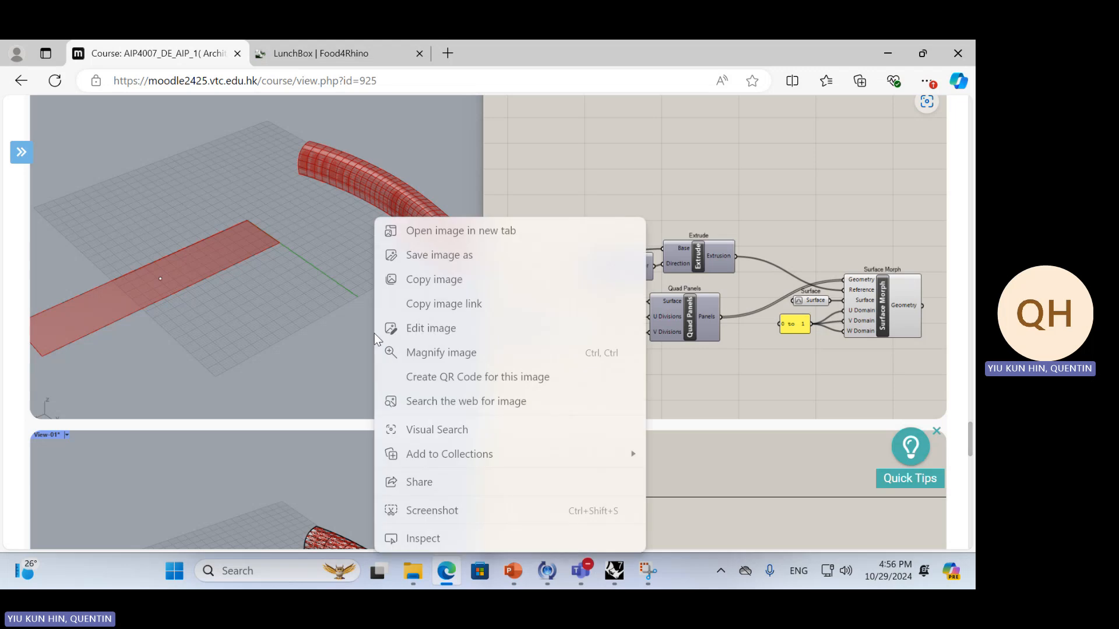
pyautogui.click(360, 308)
pyautogui.rightClick(358, 299)
pyautogui.click(319, 289)
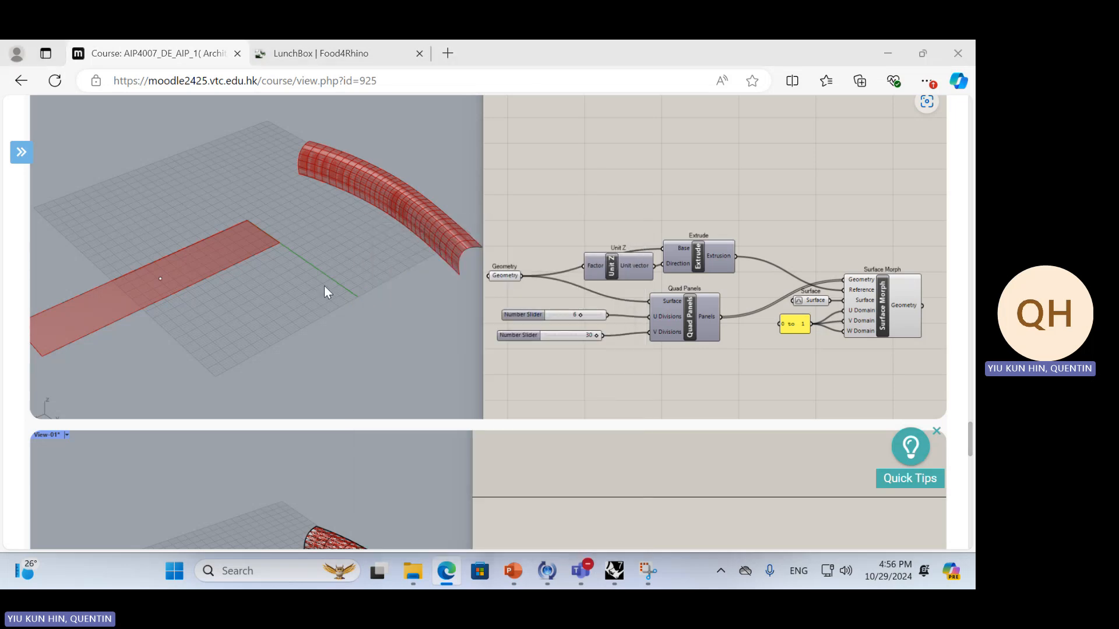
pyautogui.hotkey('alt', 'Tab')
pyautogui.click(593, 197)
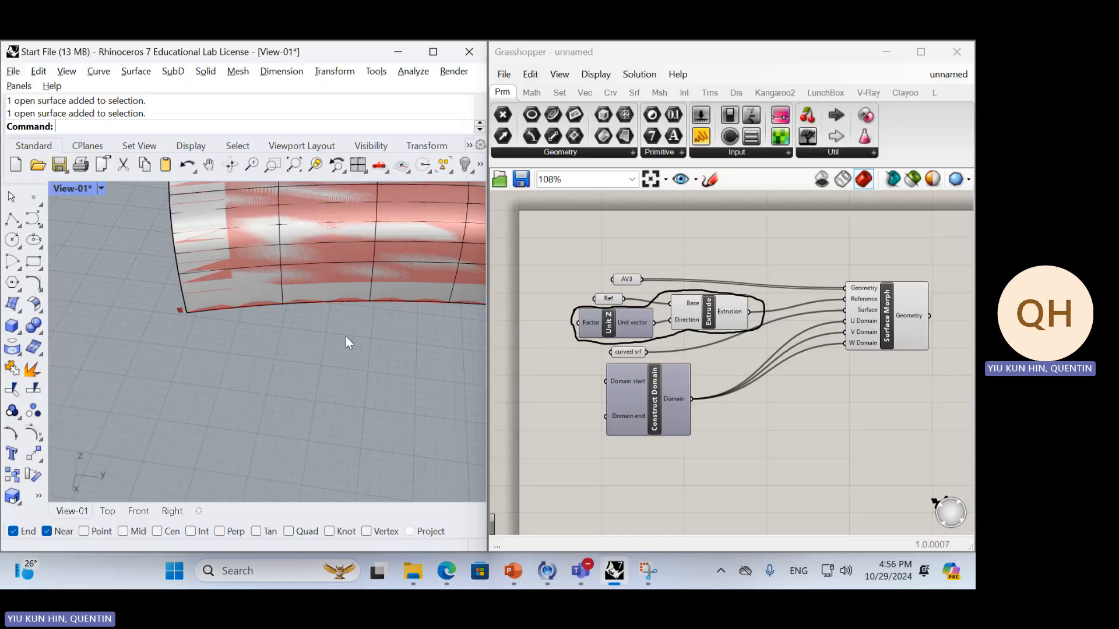
# Draw a single-segment straight polyline in the empty area of the Rhino viewport beside the reference strip
pyautogui.scroll(-5, 333, 335)
pyautogui.moveTo(811, 435); pyautogui.dragTo(768, 357, button='right')
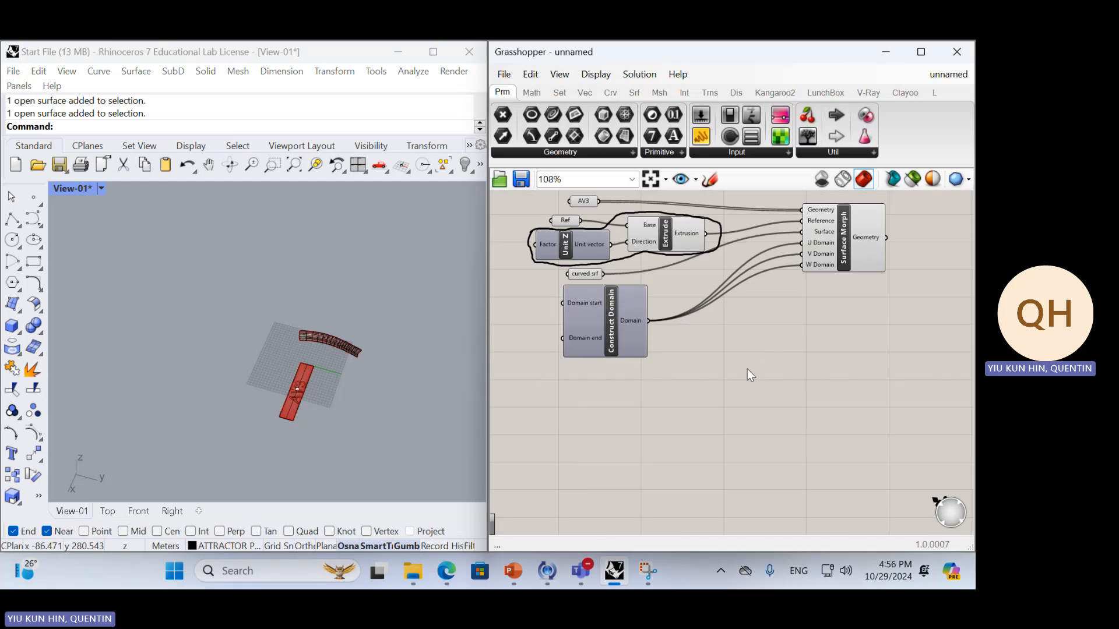
pyautogui.moveTo(372, 410); pyautogui.dragTo(267, 408, button='right')
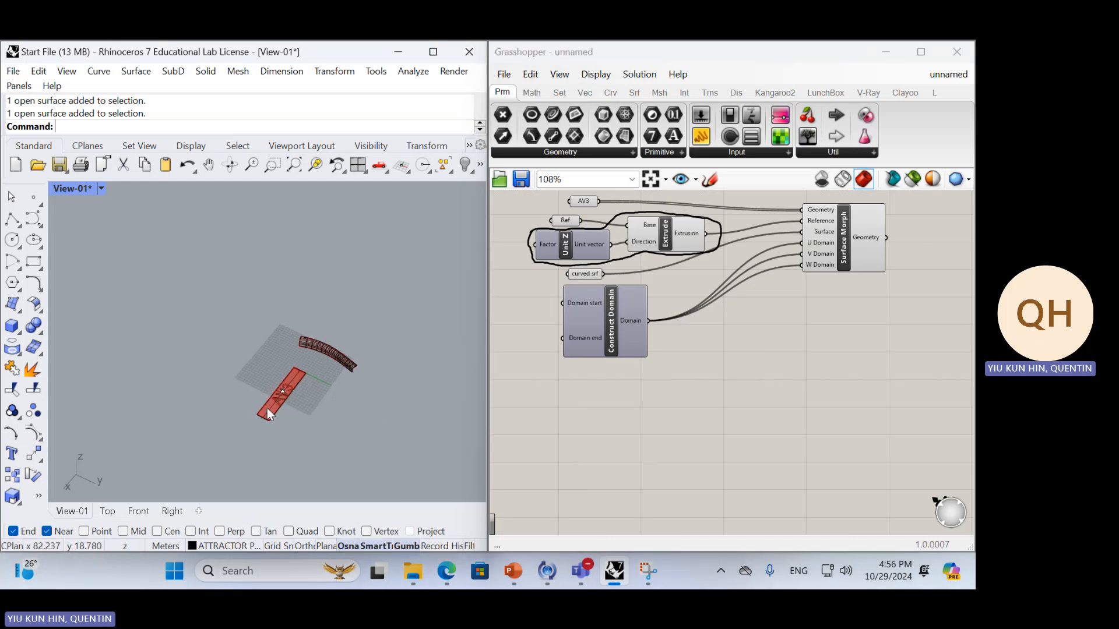
pyautogui.click(12, 220)
pyautogui.click(340, 457)
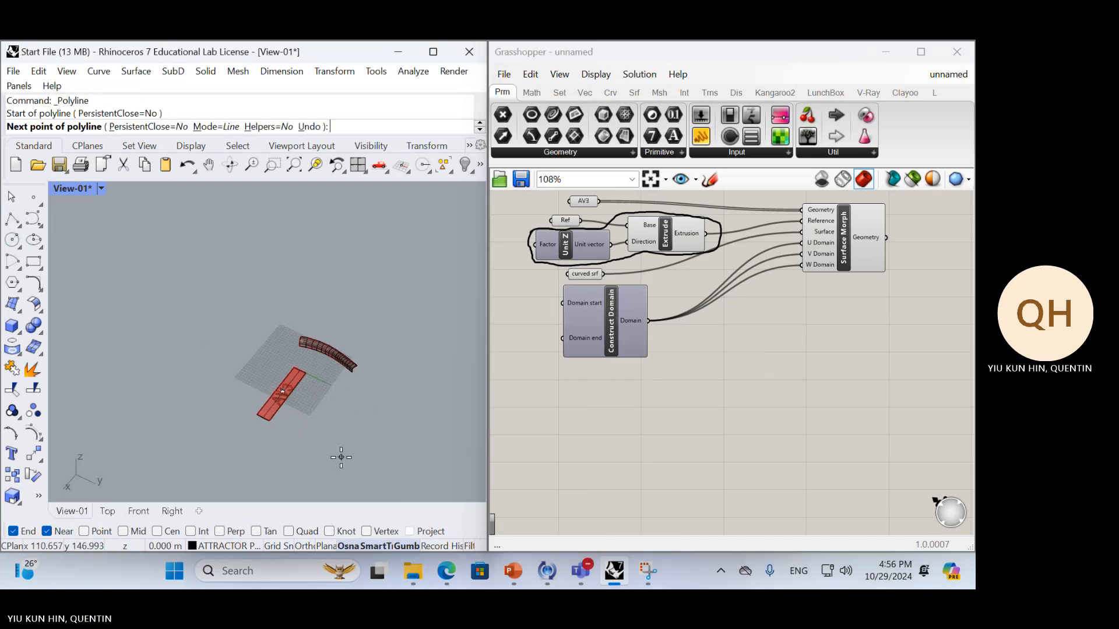
pyautogui.click(459, 375)
pyautogui.press('Return')
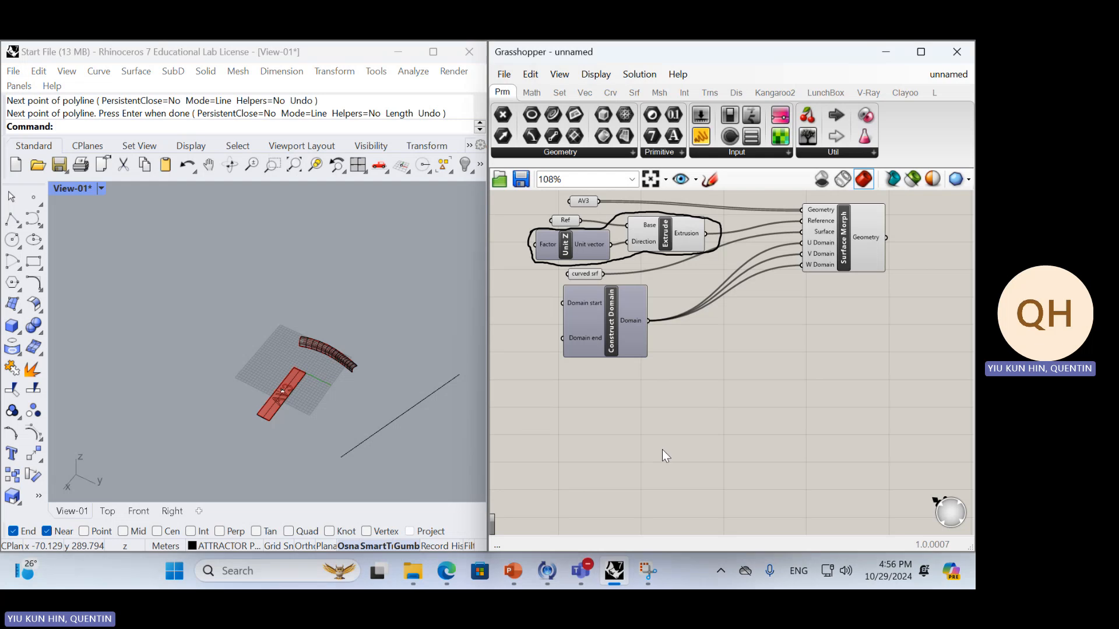
# Add a Curve parameter below the Surface Morph definition and reference the straight polyline in the Rhino viewport
pyautogui.doubleClick(662, 449)
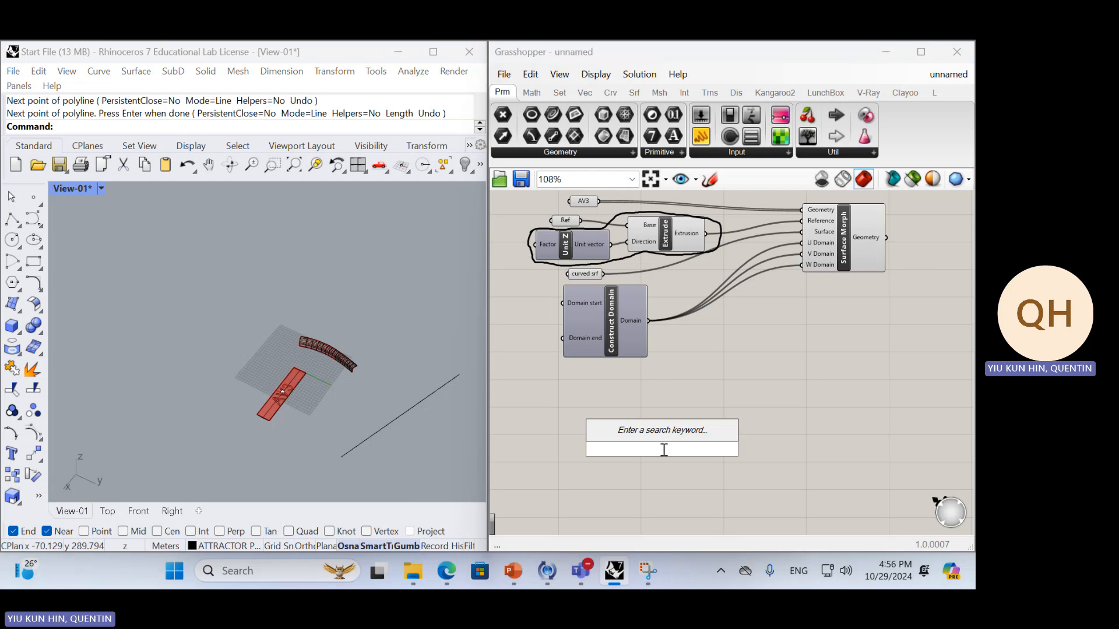
pyautogui.write('crv')
pyautogui.press('Return')
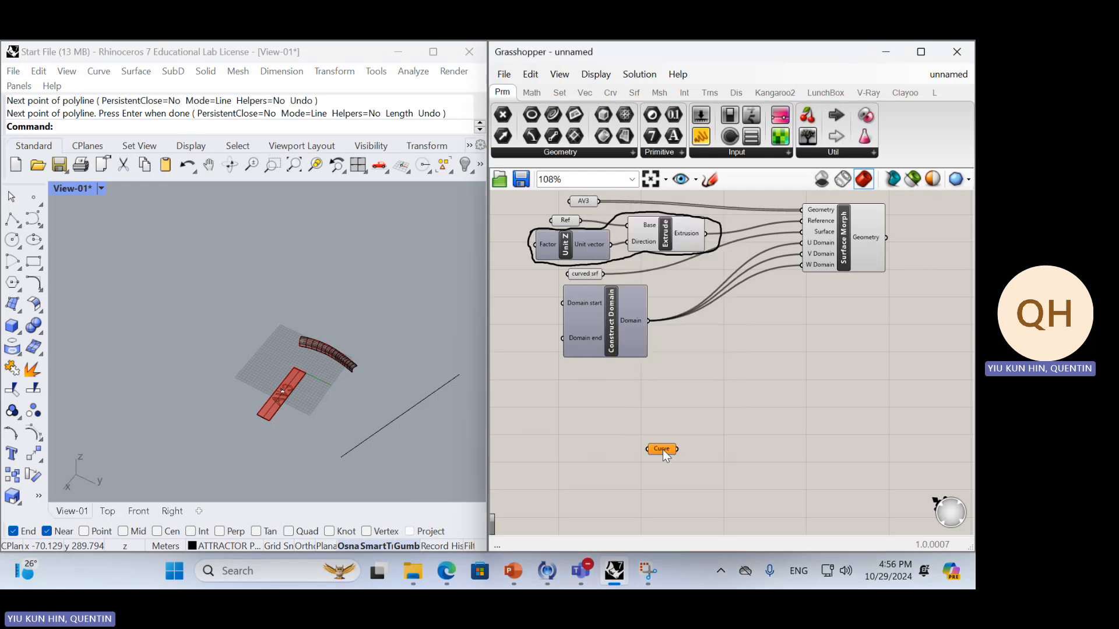
pyautogui.rightClick(662, 449)
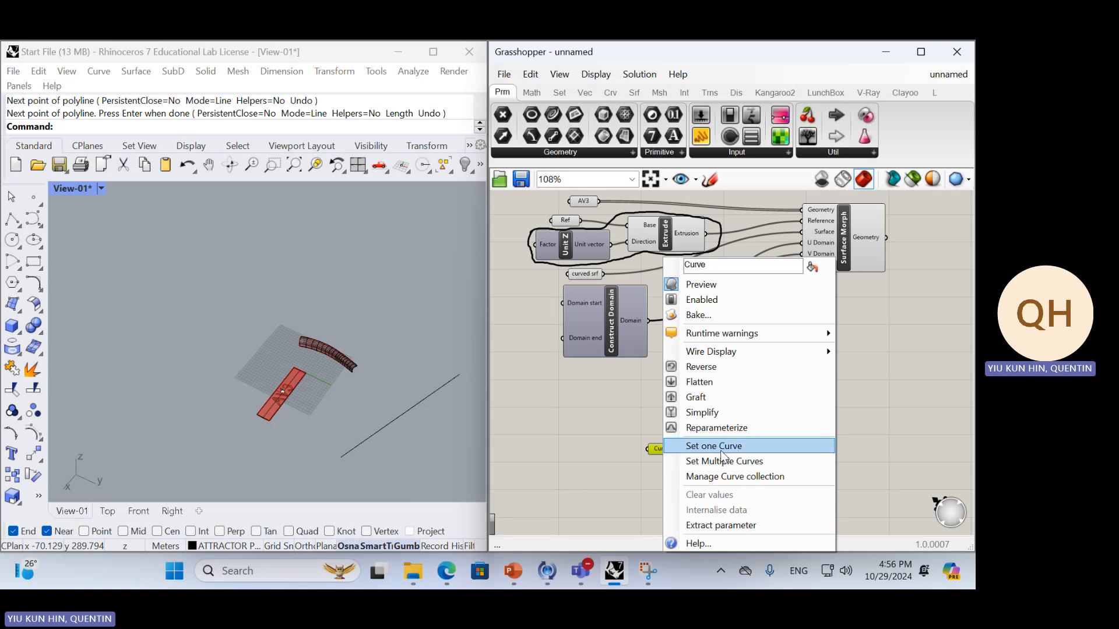
pyautogui.click(717, 446)
pyautogui.click(420, 398)
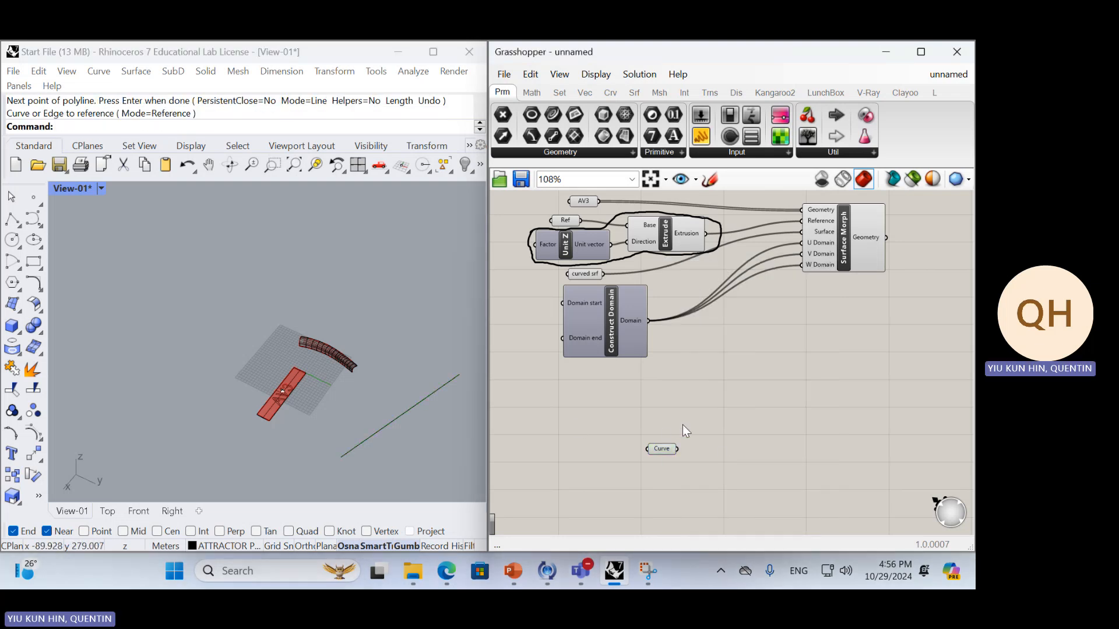
# Search the Grasshopper component library for "analyze curve"
pyautogui.doubleClick(727, 449)
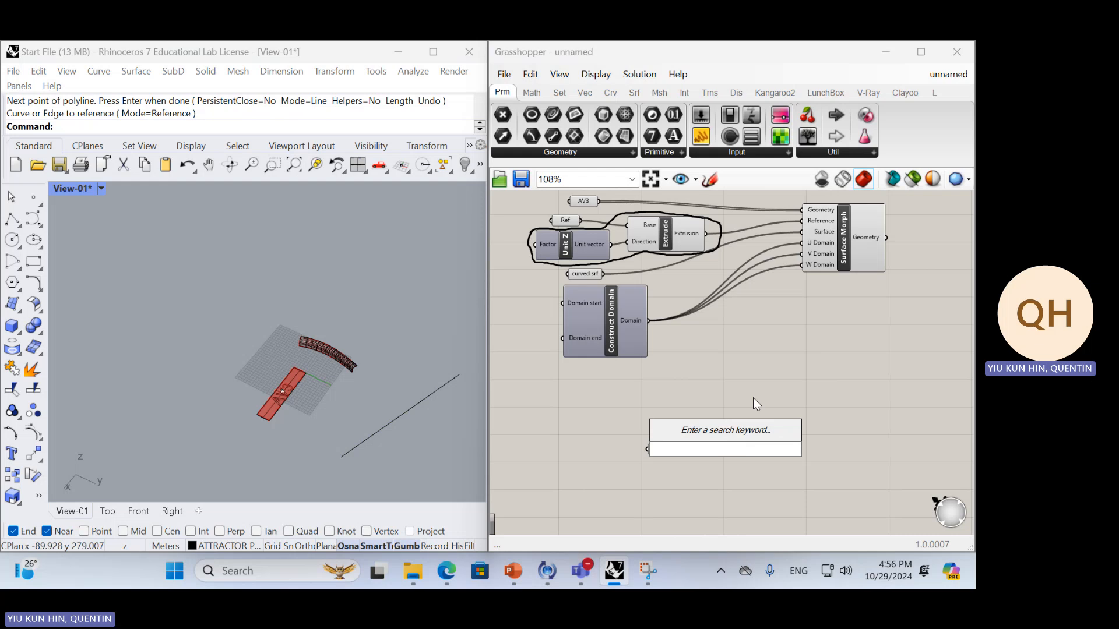
pyautogui.doubleClick(754, 421)
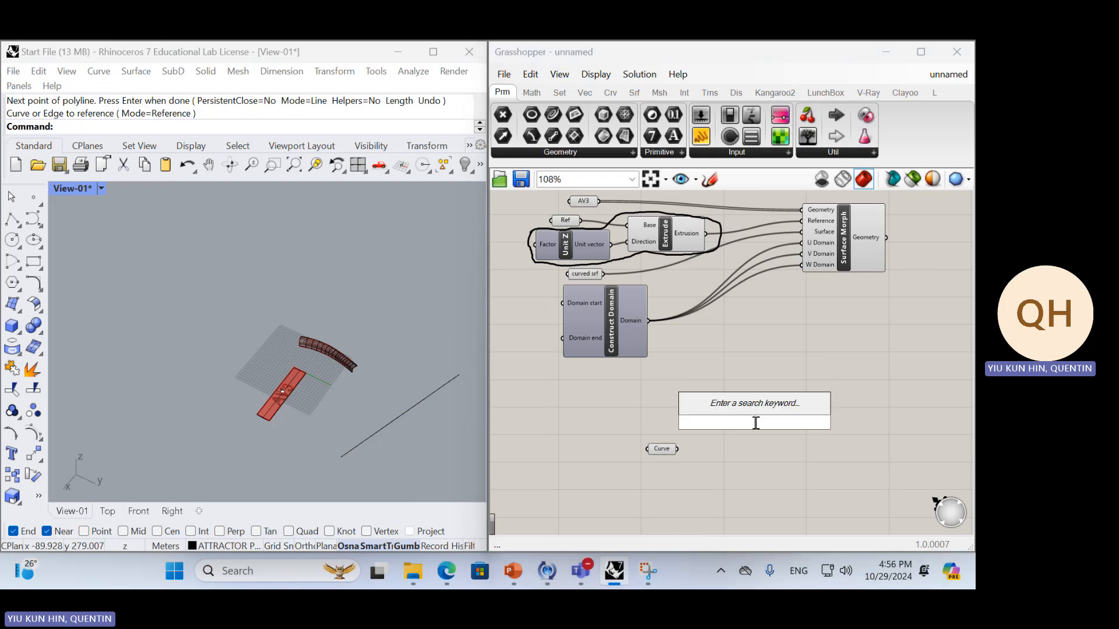
pyautogui.write('ana')
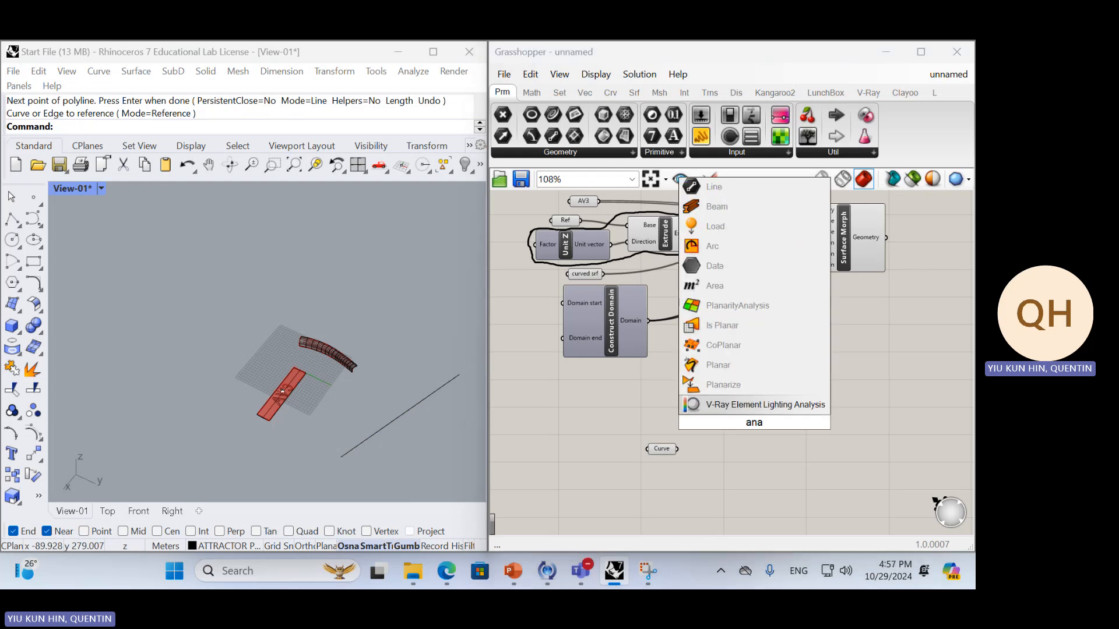
pyautogui.write('lys')
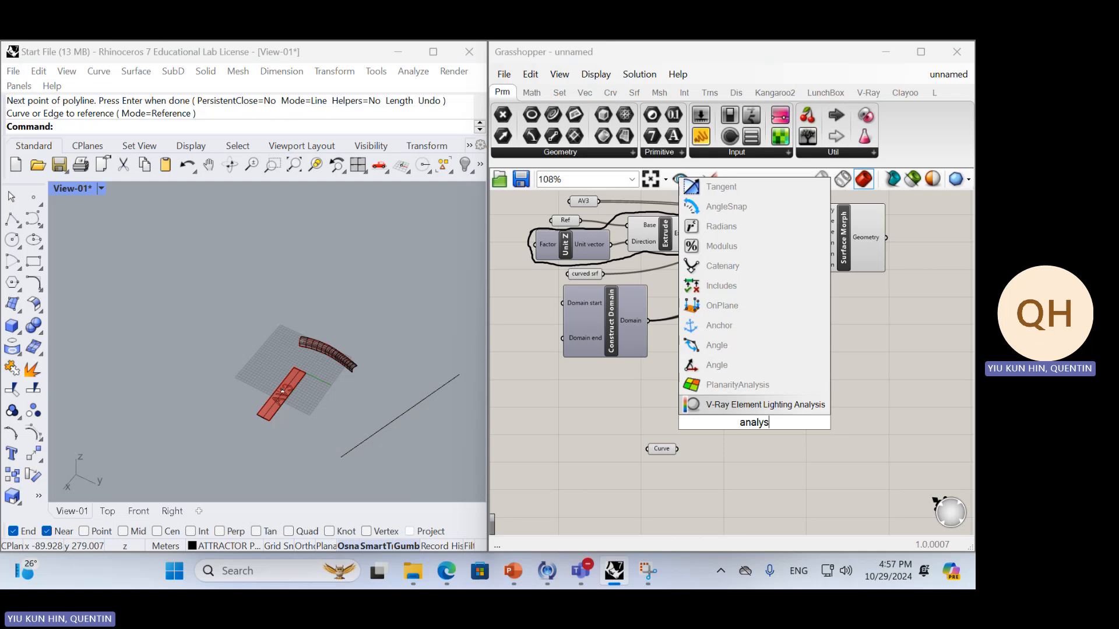
pyautogui.write('e')
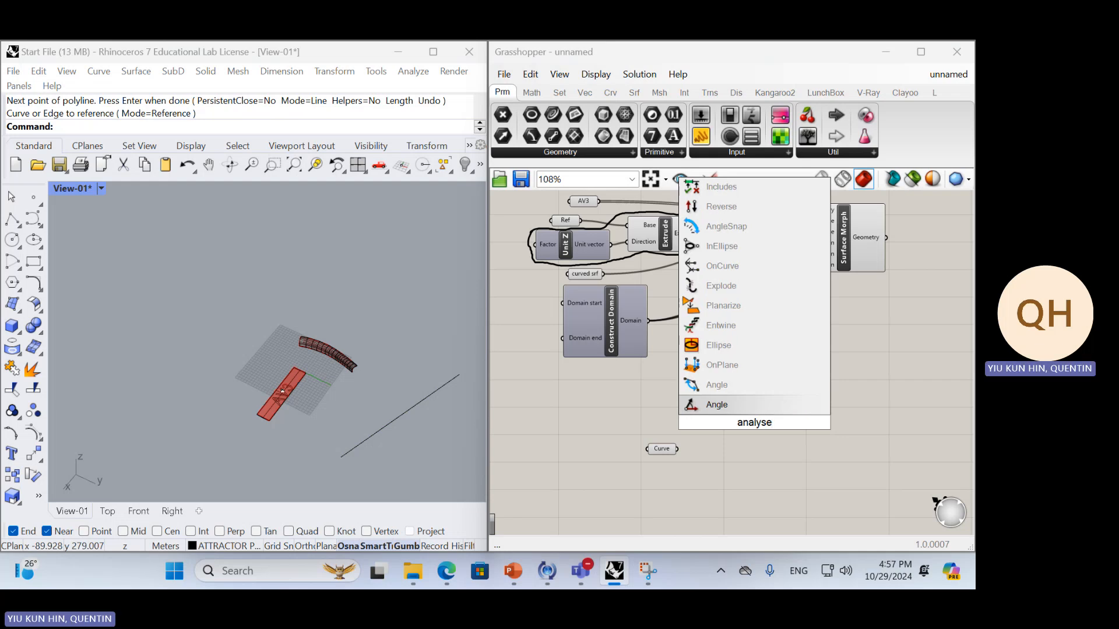
pyautogui.press('BackSpace')
pyautogui.press('BackSpace')
pyautogui.write('z')
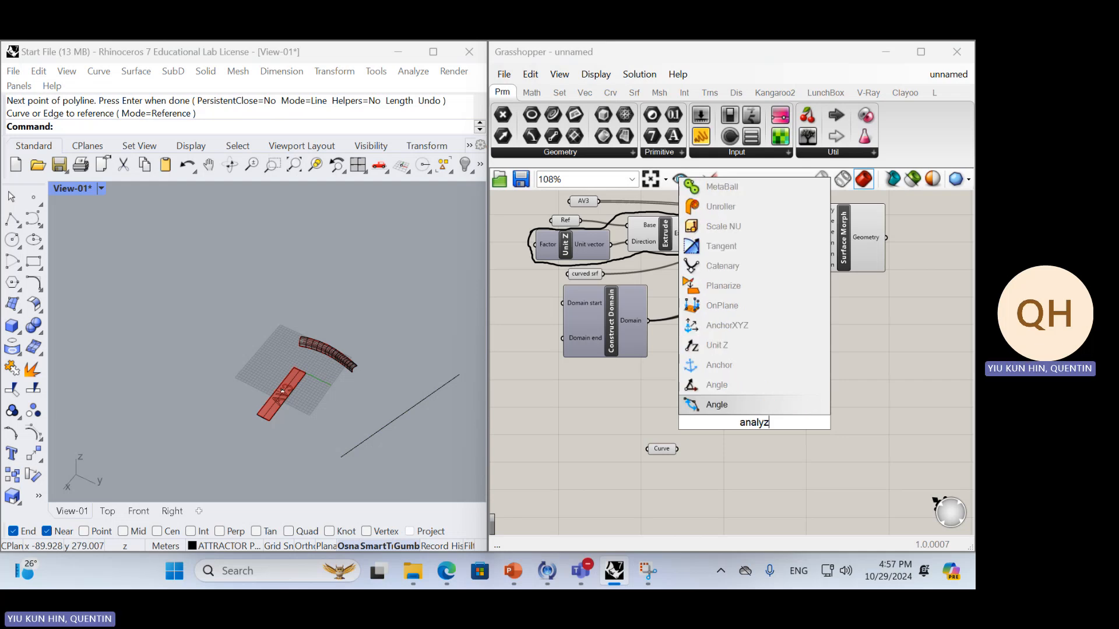
pyautogui.write('e curve')
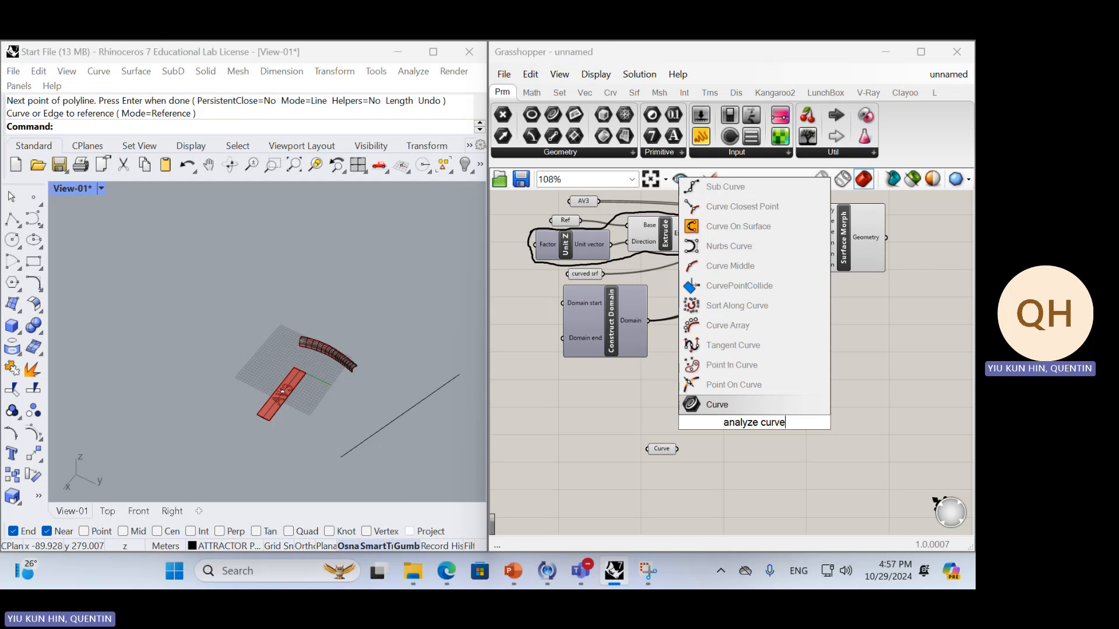
pyautogui.press('BackSpace')
pyautogui.press('BackSpace')
pyautogui.press('BackSpace')
pyautogui.press('BackSpace')
pyautogui.press('BackSpace')
pyautogui.press('BackSpace')
pyautogui.press('BackSpace')
pyautogui.press('BackSpace')
pyautogui.press('BackSpace')
pyautogui.press('BackSpace')
pyautogui.press('BackSpace')
pyautogui.press('BackSpace')
pyautogui.press('BackSpace')
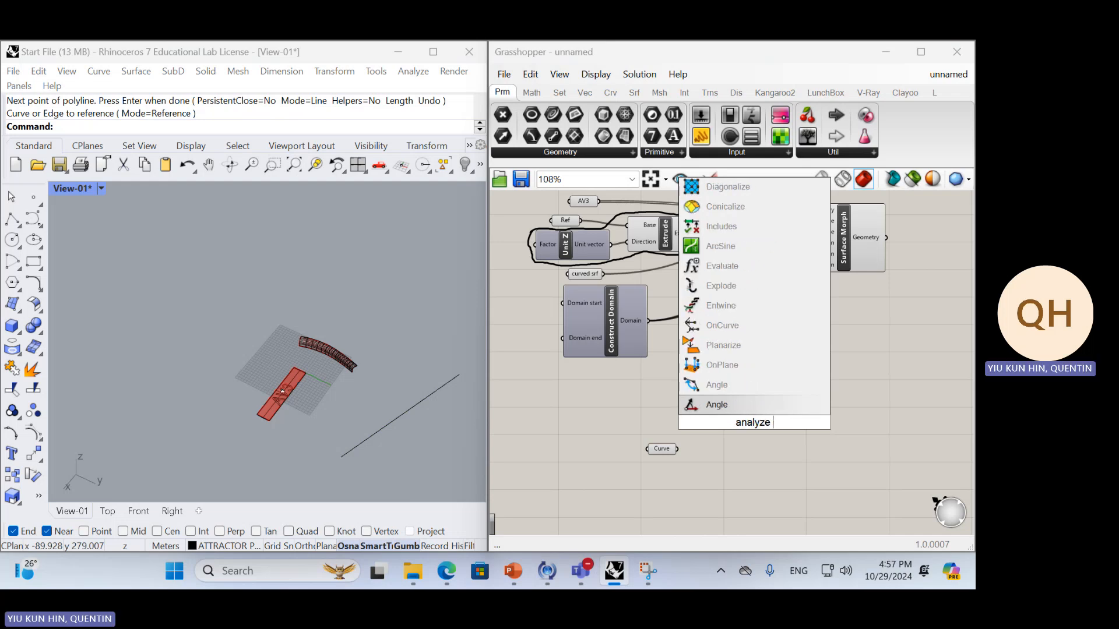
# Search the components for "curve anal" and place a Point On Curve component near the Curve parameter
pyautogui.write('curve ')
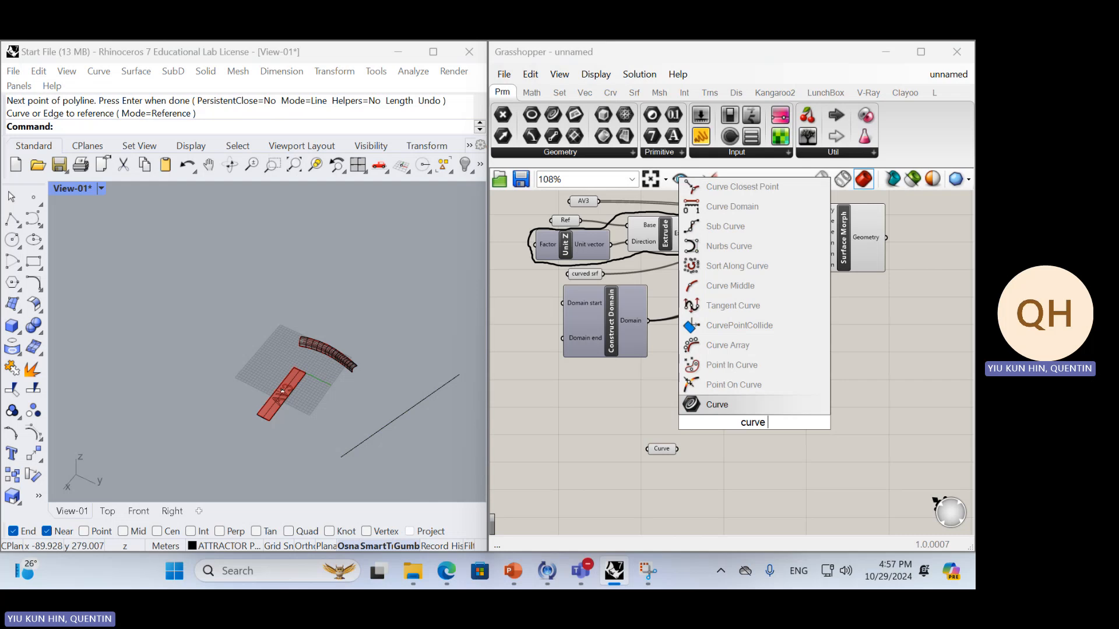
pyautogui.write('anal')
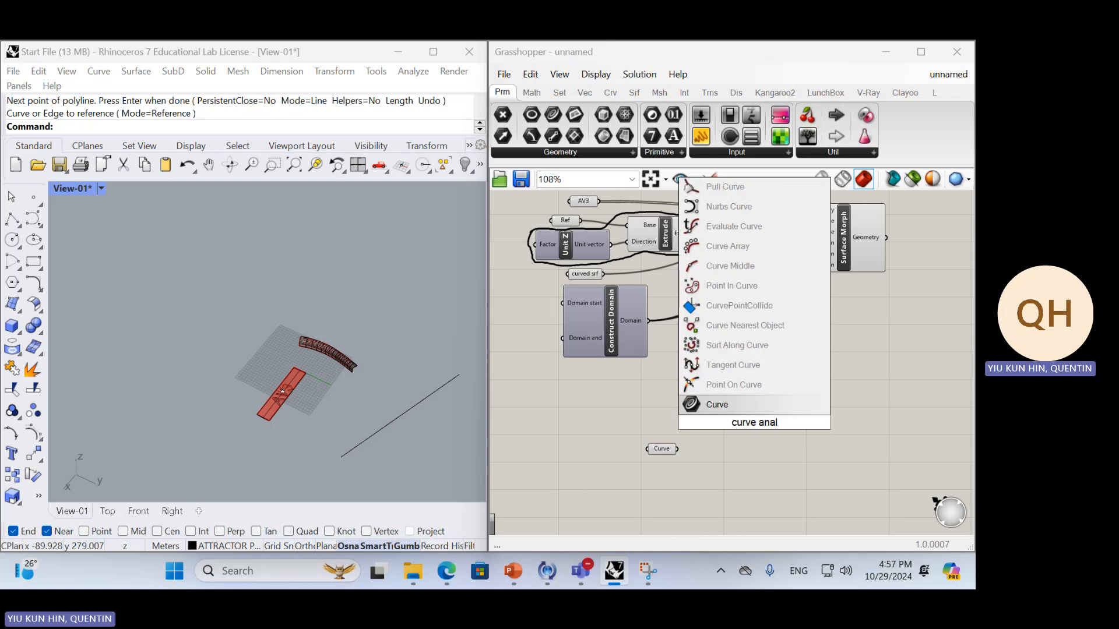
pyautogui.click(772, 383)
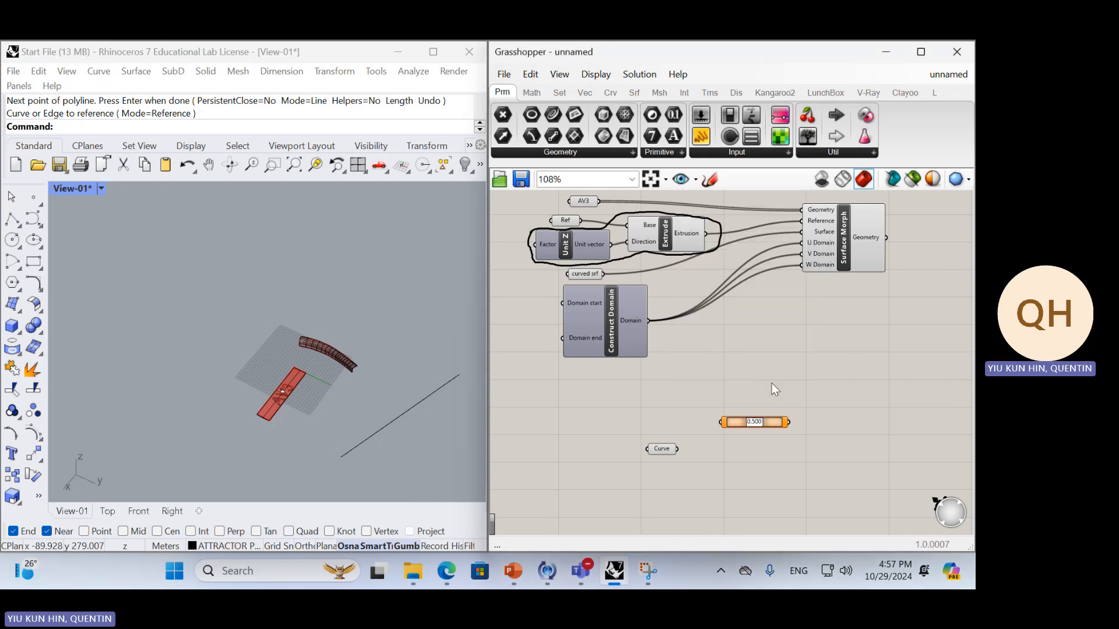
pyautogui.keyDown('ctrl'); pyautogui.keyDown('alt'); pyautogui.click(779, 421); pyautogui.keyUp('alt'); pyautogui.keyUp('ctrl')
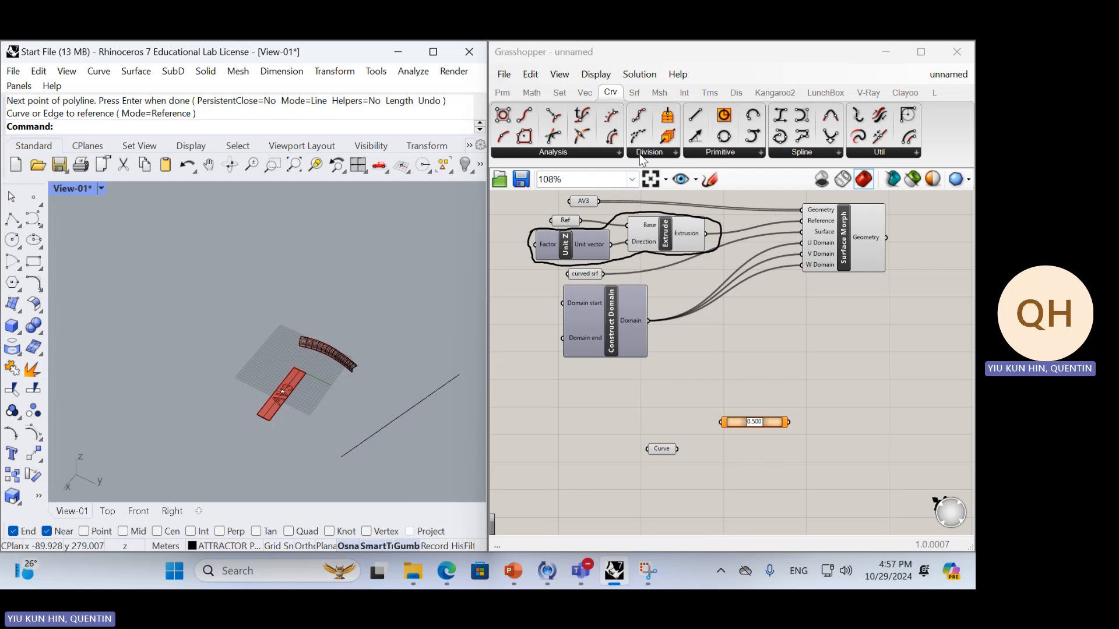
# Look through the curve Analysis and Util component lists for a curve analysis component
pyautogui.click(610, 152)
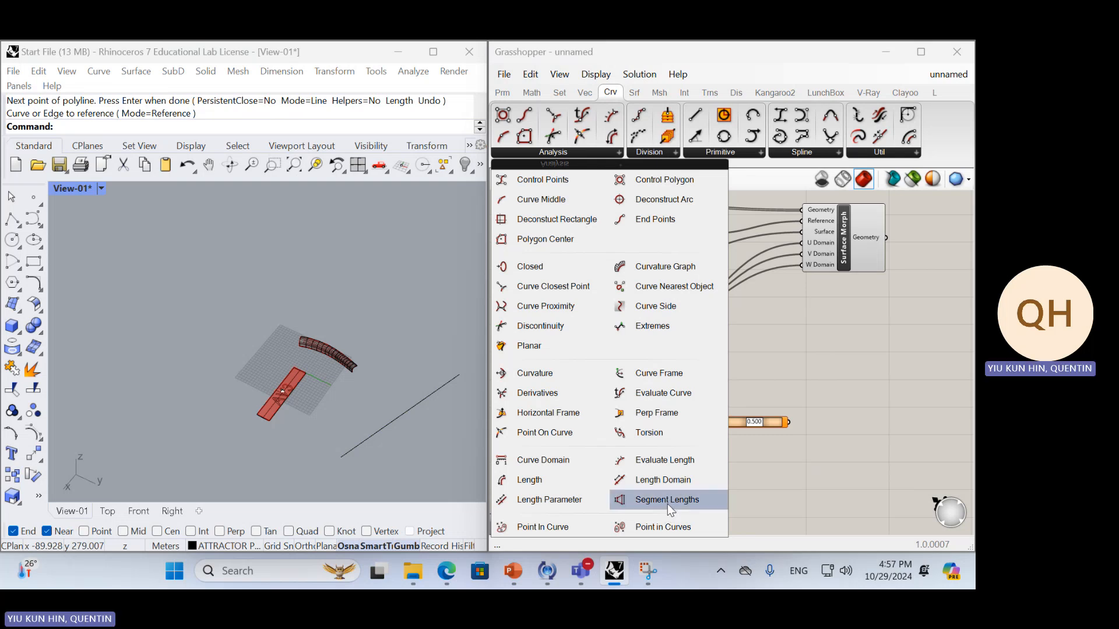
pyautogui.click(862, 150)
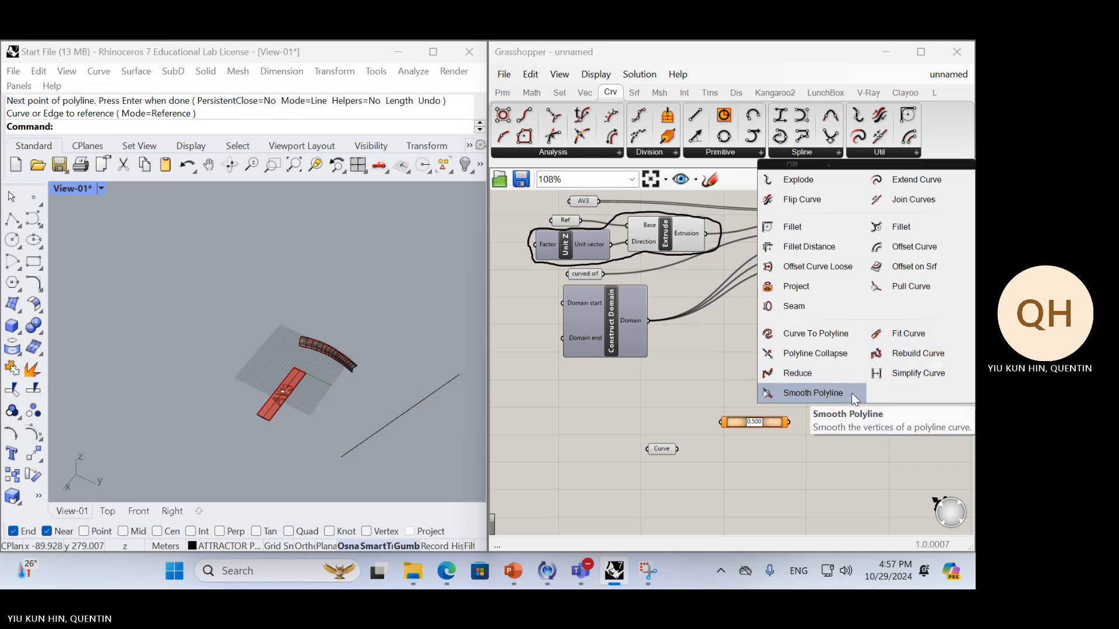
pyautogui.click(766, 430)
# Search the components for "curve", "analysis" and "analyze", and recheck the curve Analysis component list
pyautogui.doubleClick(763, 450)
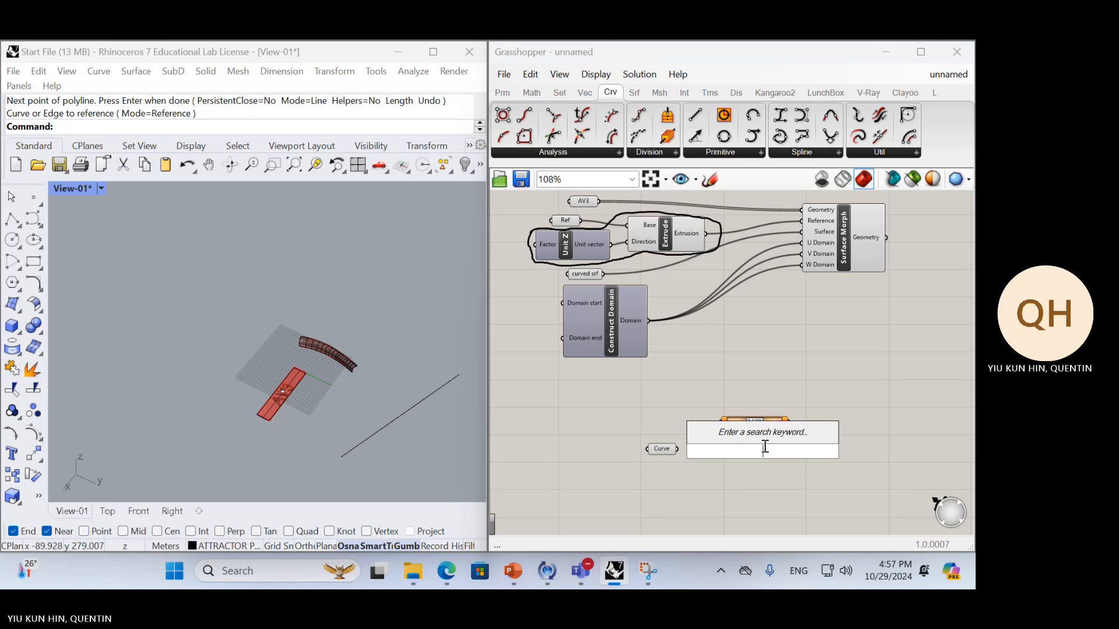
pyautogui.write('curve')
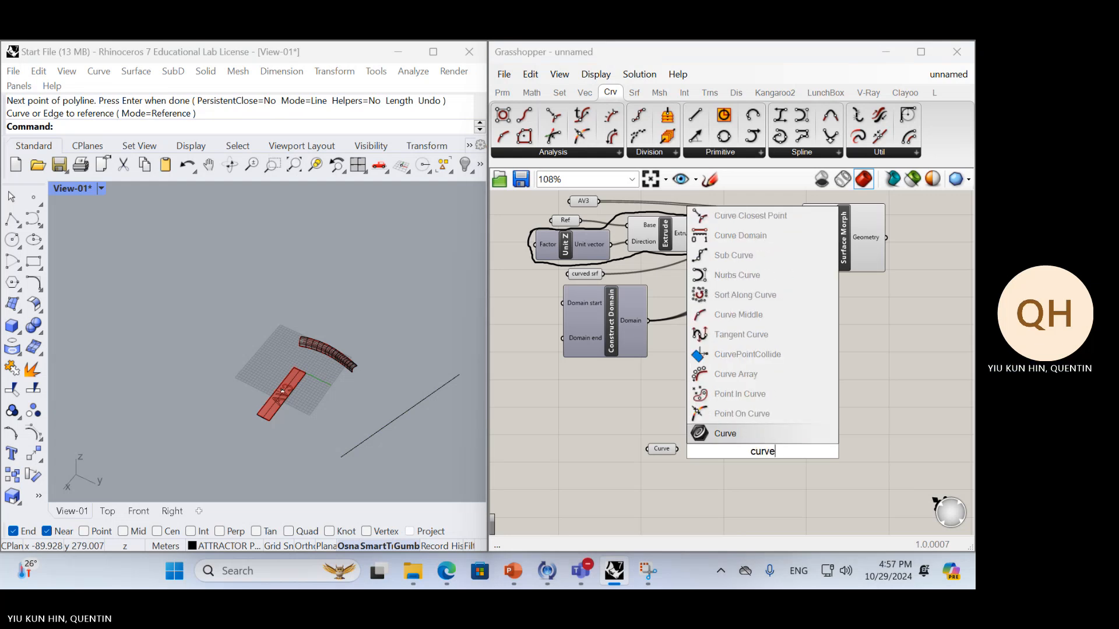
pyautogui.press('BackSpace')
pyautogui.press('BackSpace')
pyautogui.press('BackSpace')
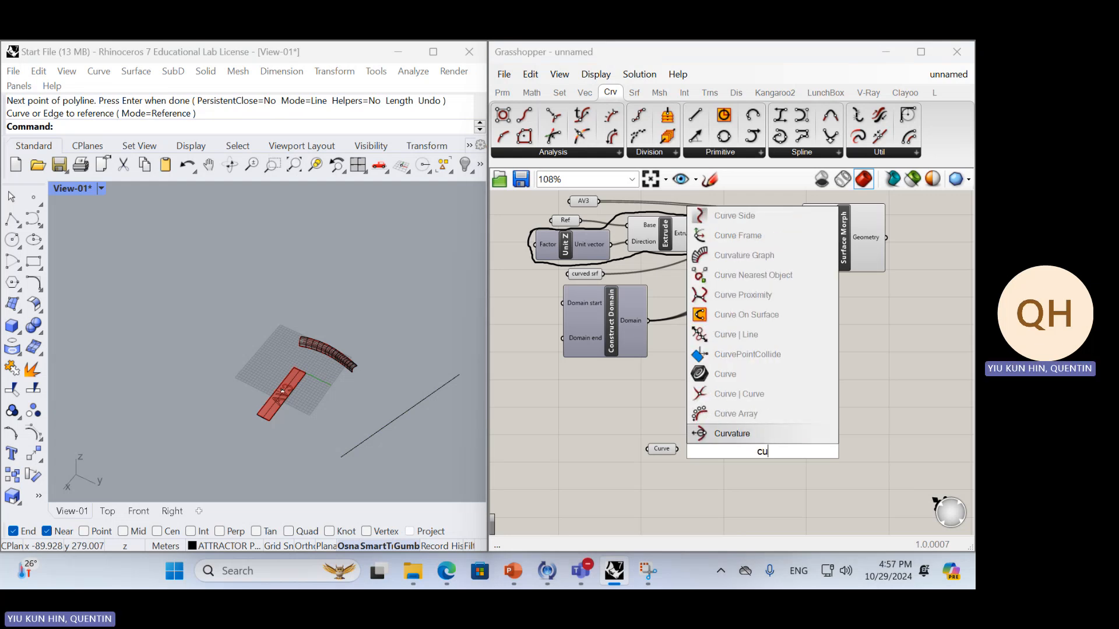
pyautogui.press('BackSpace')
pyautogui.press('BackSpace')
pyautogui.write('ana')
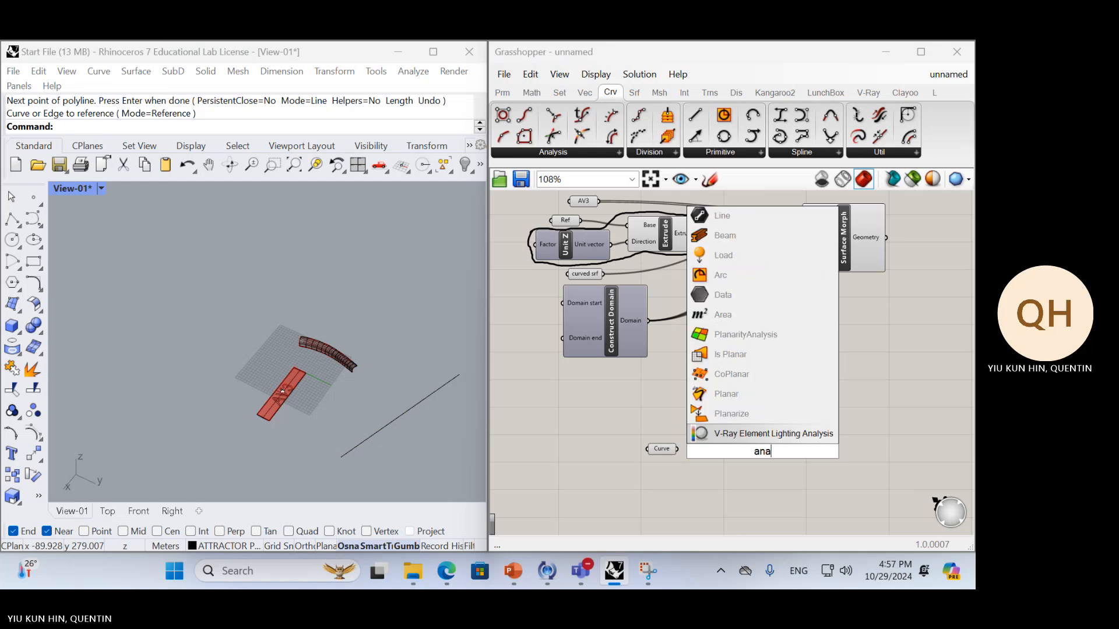
pyautogui.write('ly')
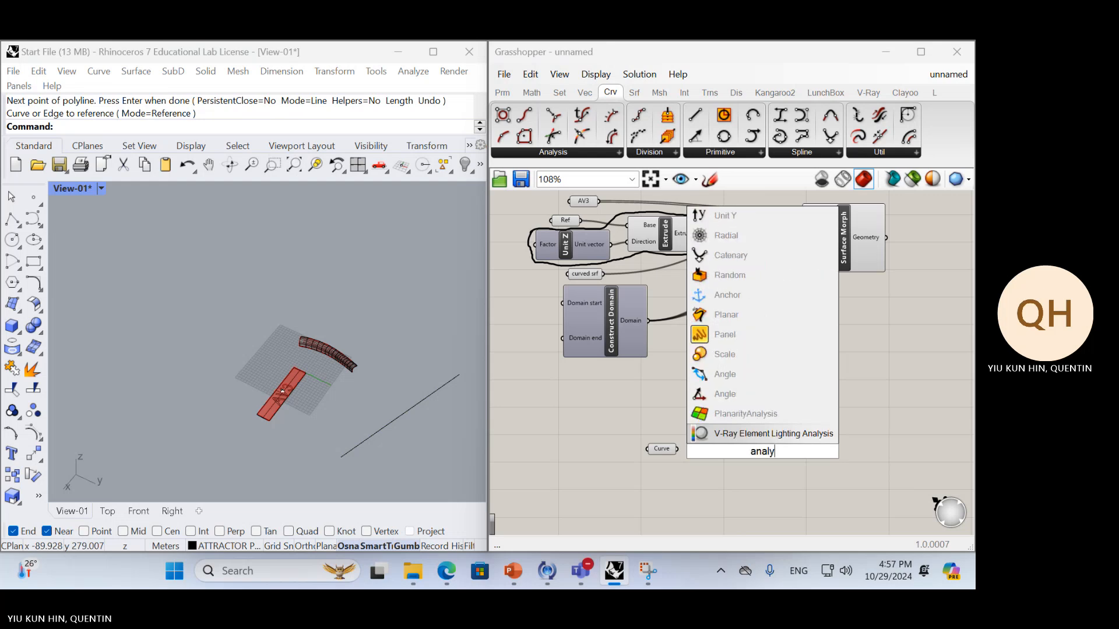
pyautogui.write('sis')
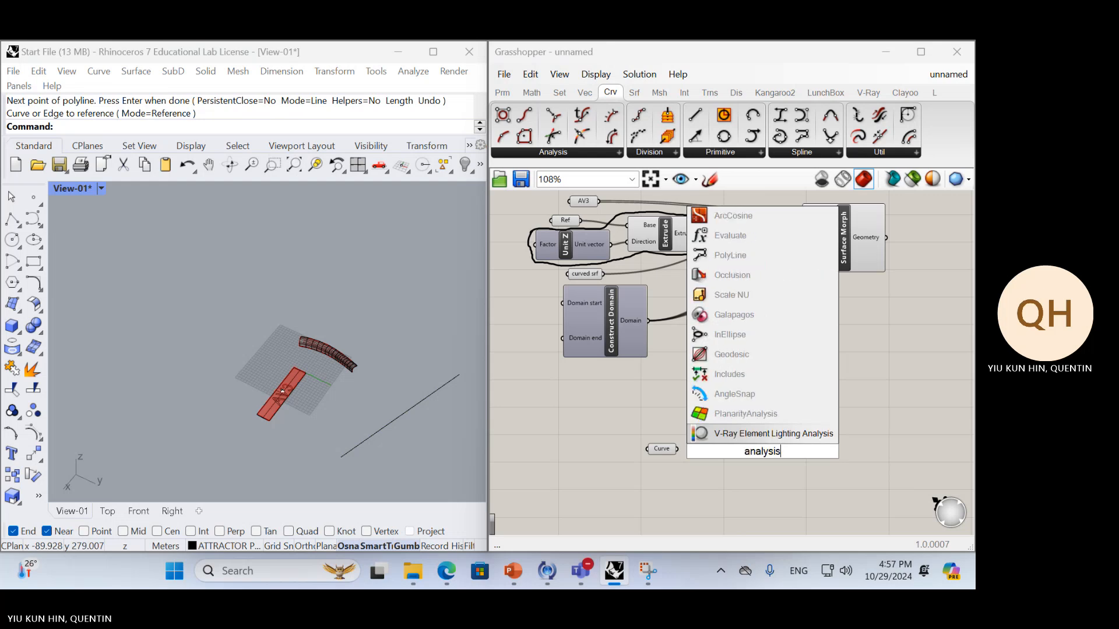
pyautogui.press('BackSpace')
pyautogui.press('BackSpace')
pyautogui.press('BackSpace')
pyautogui.write('ze')
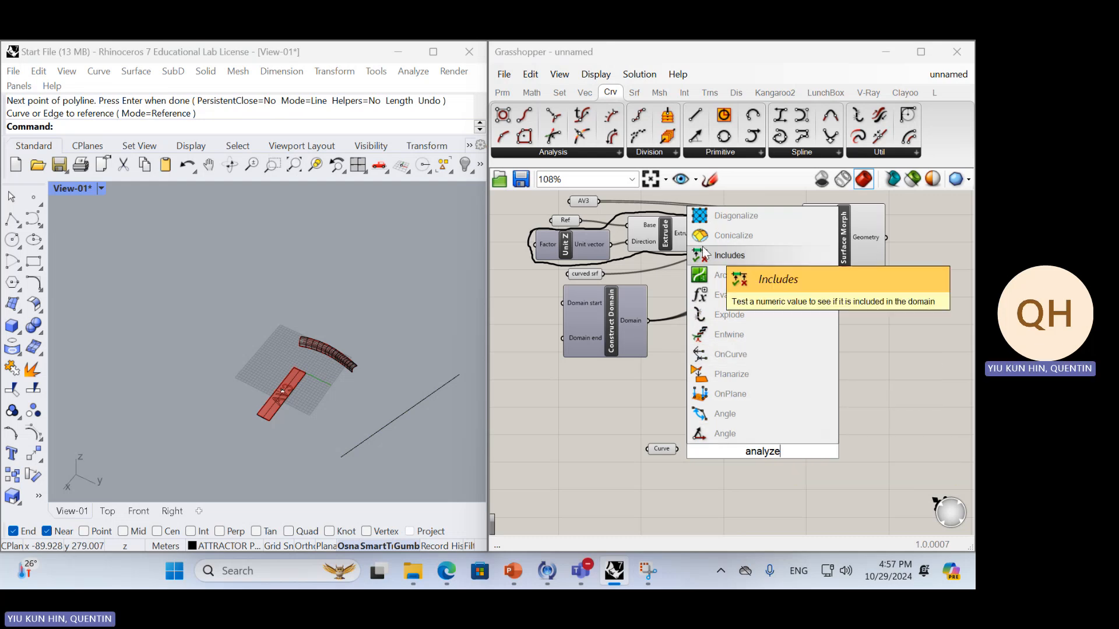
pyautogui.click(553, 155)
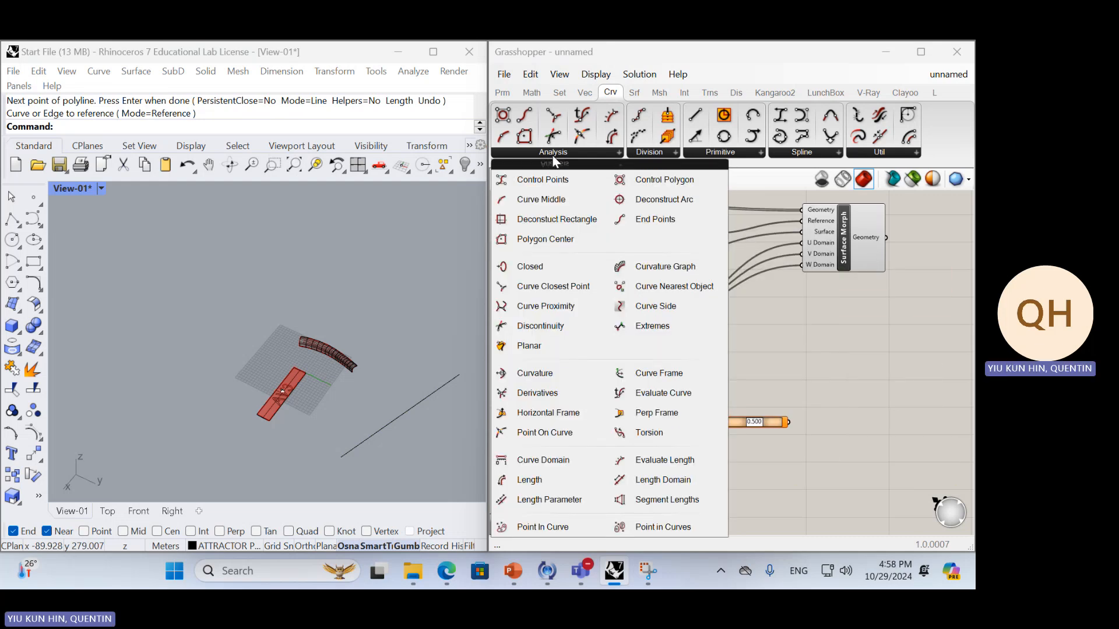
pyautogui.click(771, 327)
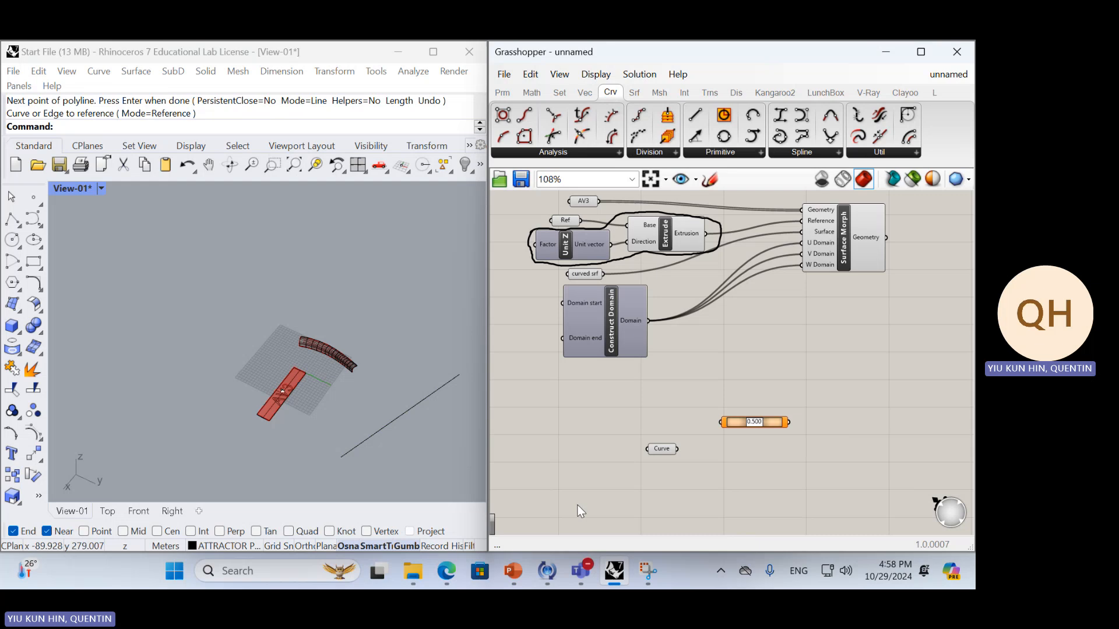
# Copy the Reparametrize curve video link from the Lesson 4 slide in PowerPoint and open it in a new Edge tab
pyautogui.click(511, 571)
pyautogui.click(481, 290)
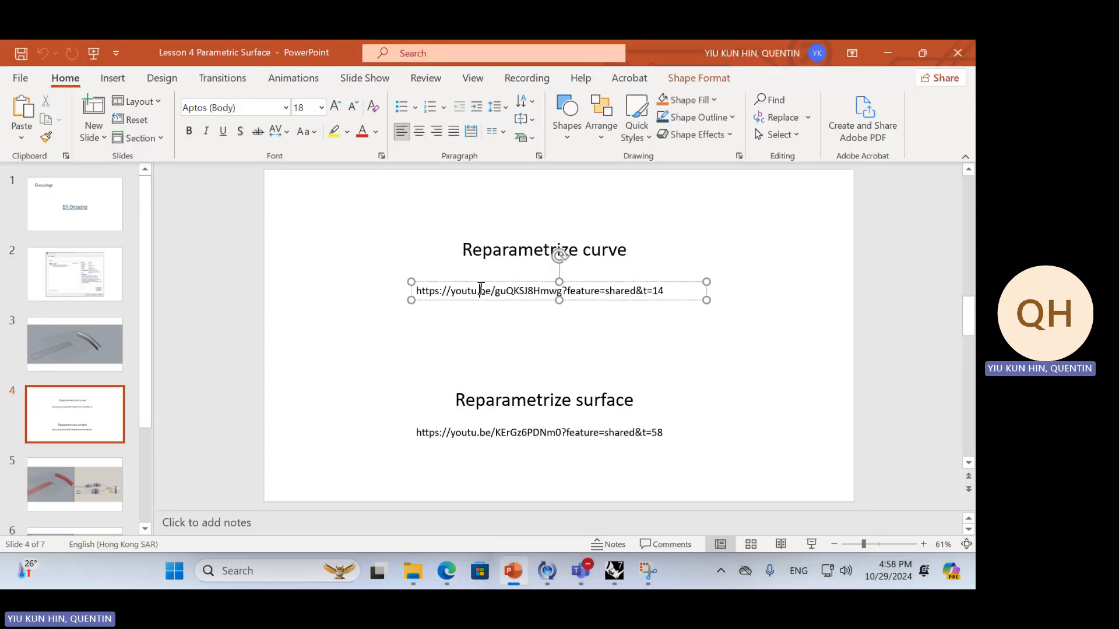
pyautogui.tripleClick(480, 289)
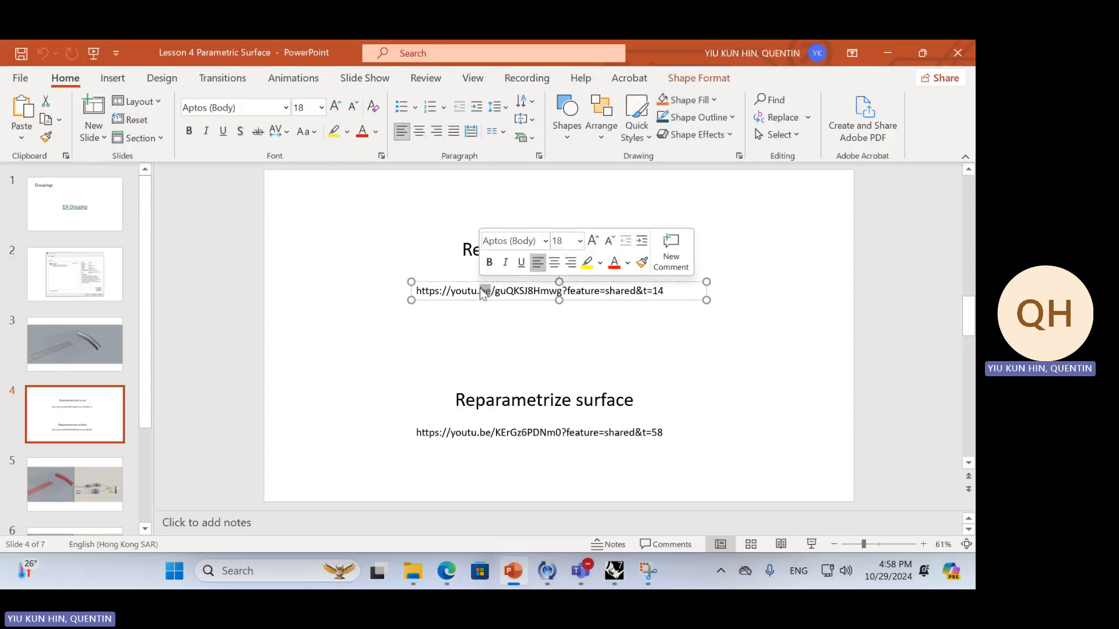
pyautogui.click(443, 568)
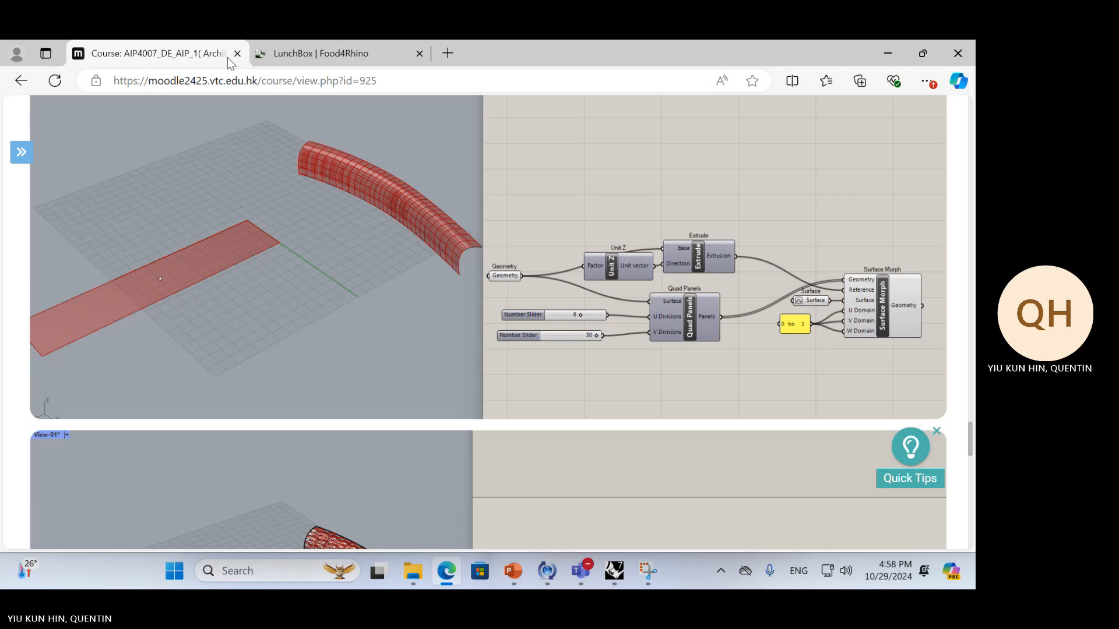
pyautogui.click(453, 55)
pyautogui.hotkey('ctrl', 'v')
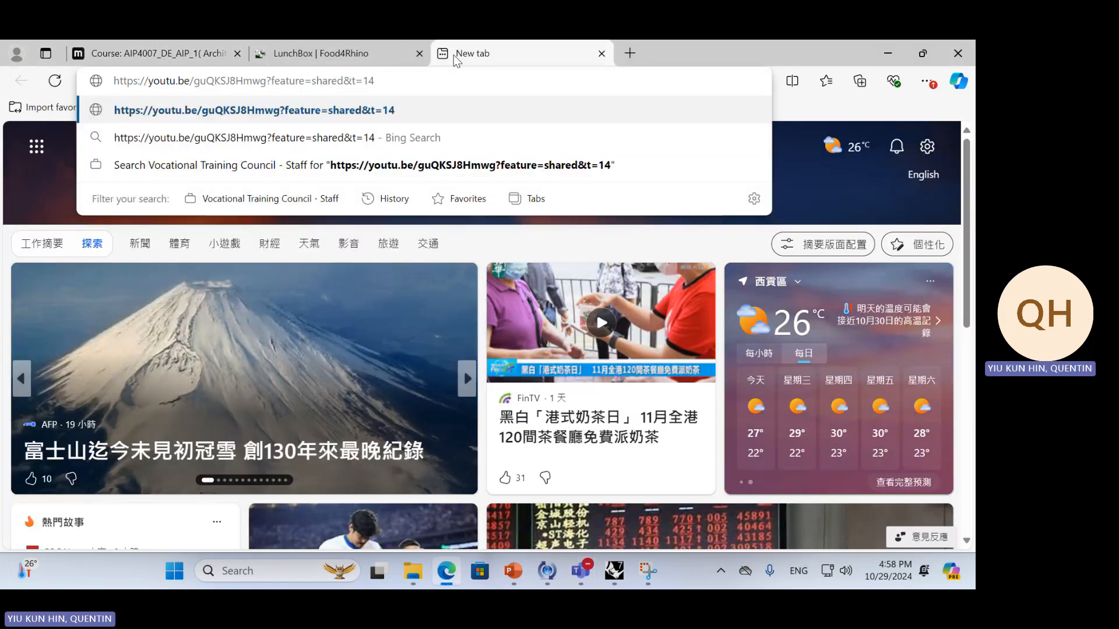
pyautogui.press('Return')
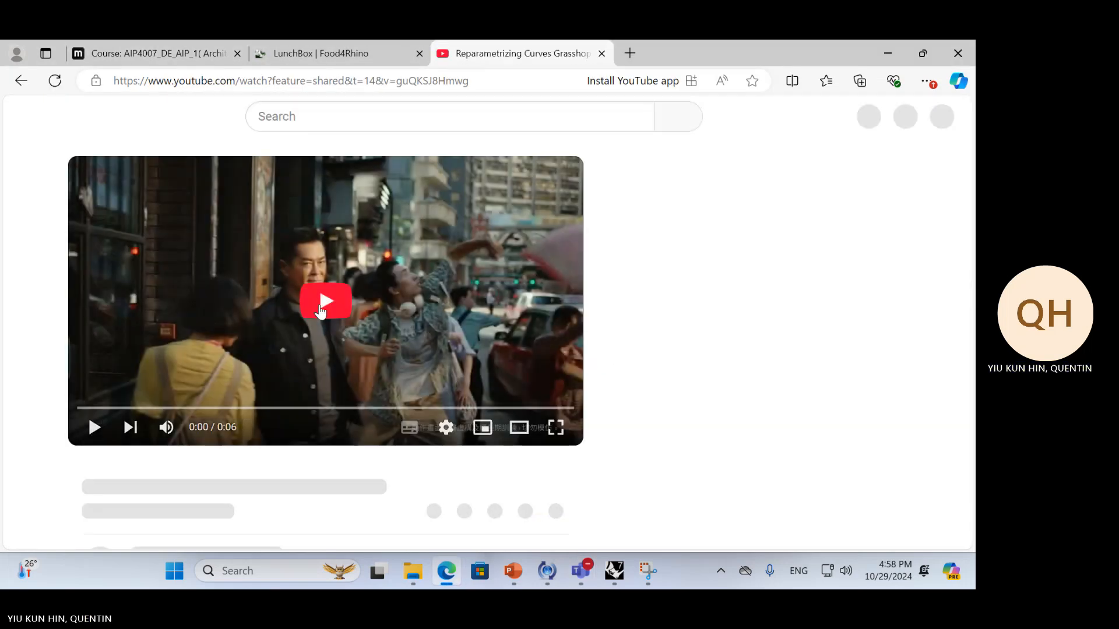
# Play the Reparametrizing Curves Grasshopper Tutorial video, skip the advertisement and decline the YouTube Premium offer
pyautogui.click(323, 309)
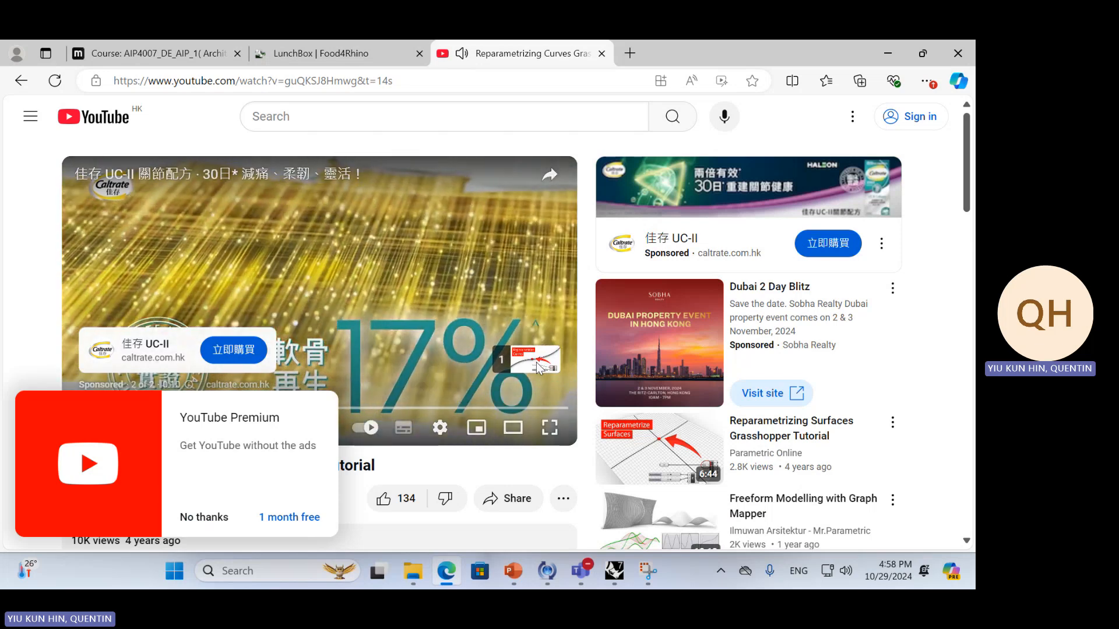
pyautogui.click(535, 370)
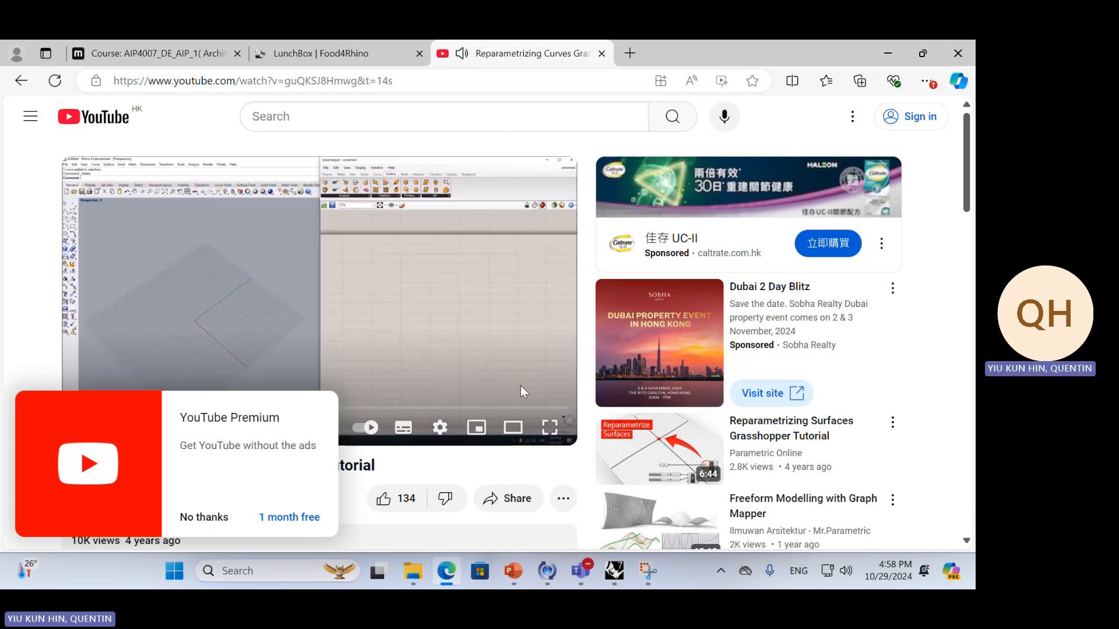
pyautogui.click(210, 524)
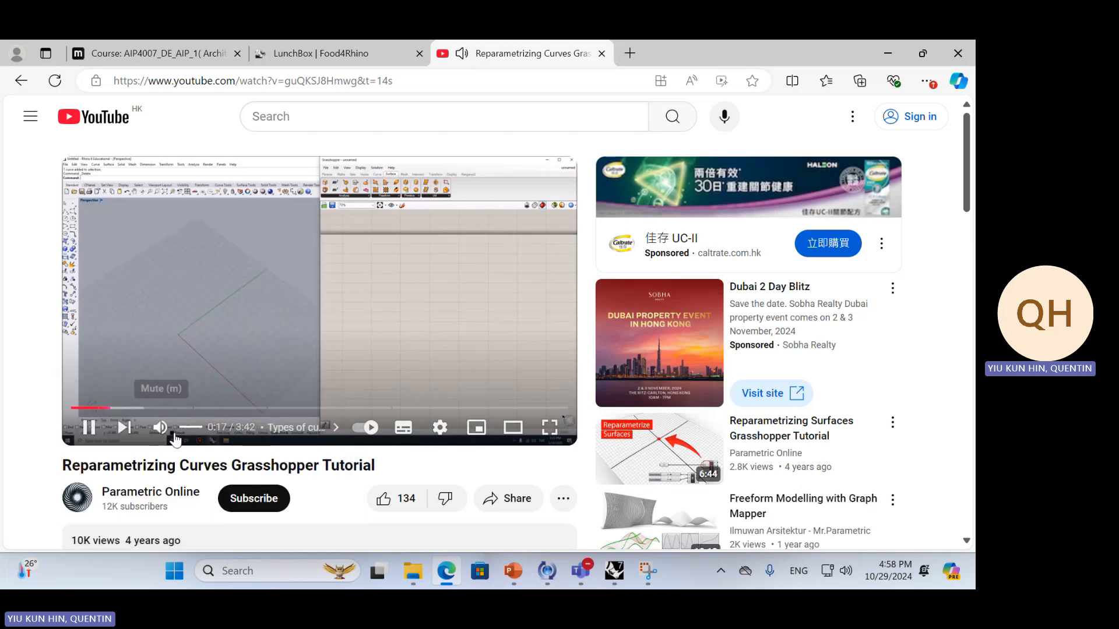
# Adjust the tutorial video's volume to about the middle of its range and show the video full screen
pyautogui.click(193, 429)
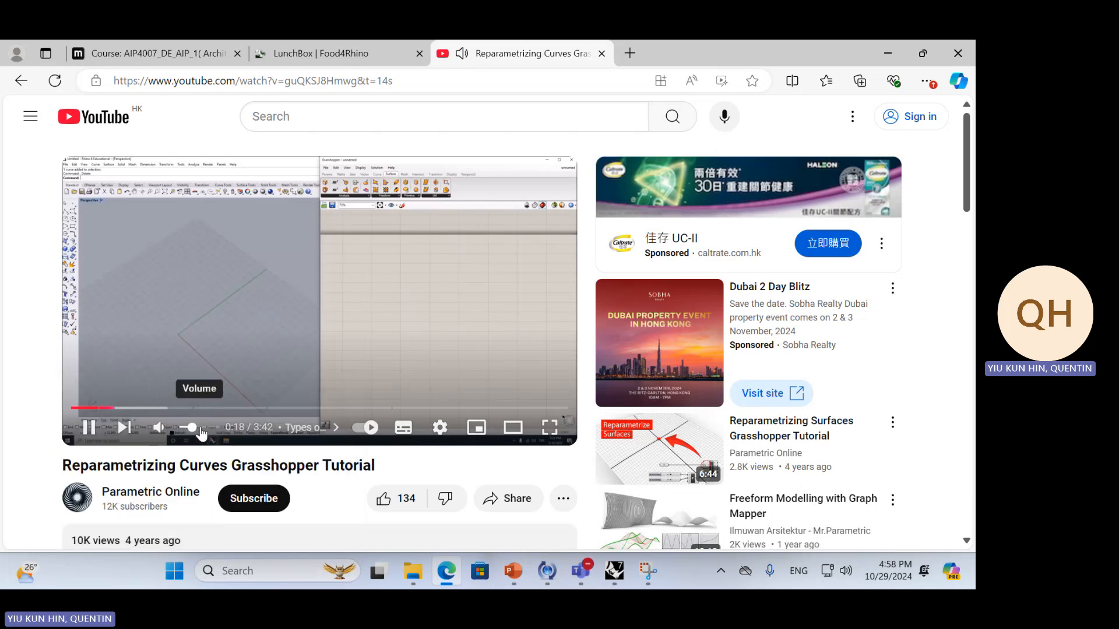
pyautogui.click(549, 427)
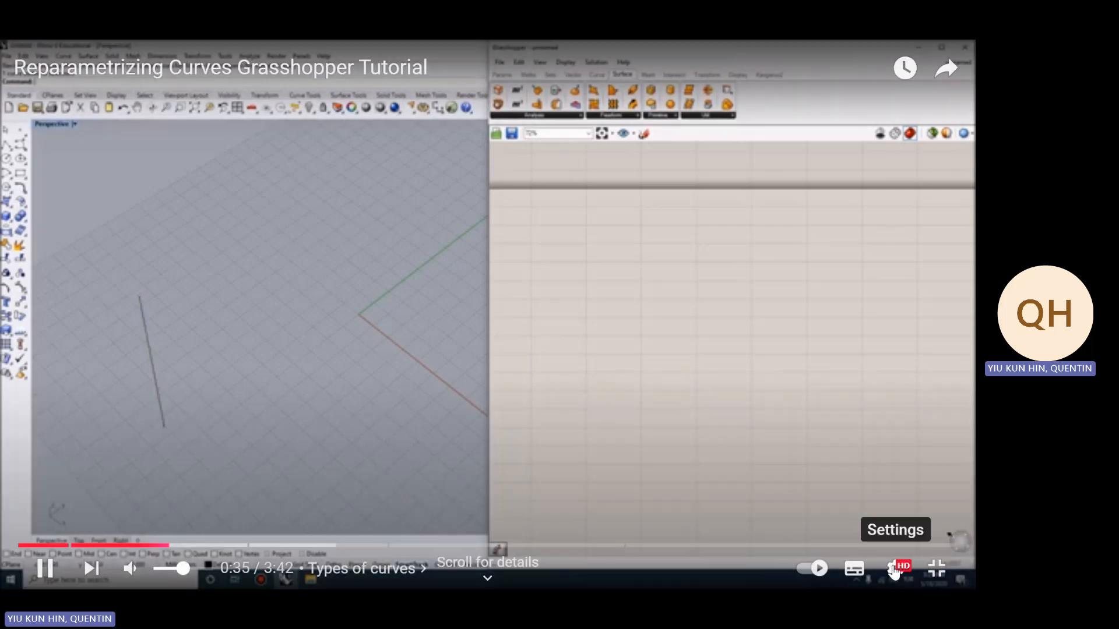
# Change the tutorial video's playback quality from the automatic setting to a fixed resolution
pyautogui.click(894, 570)
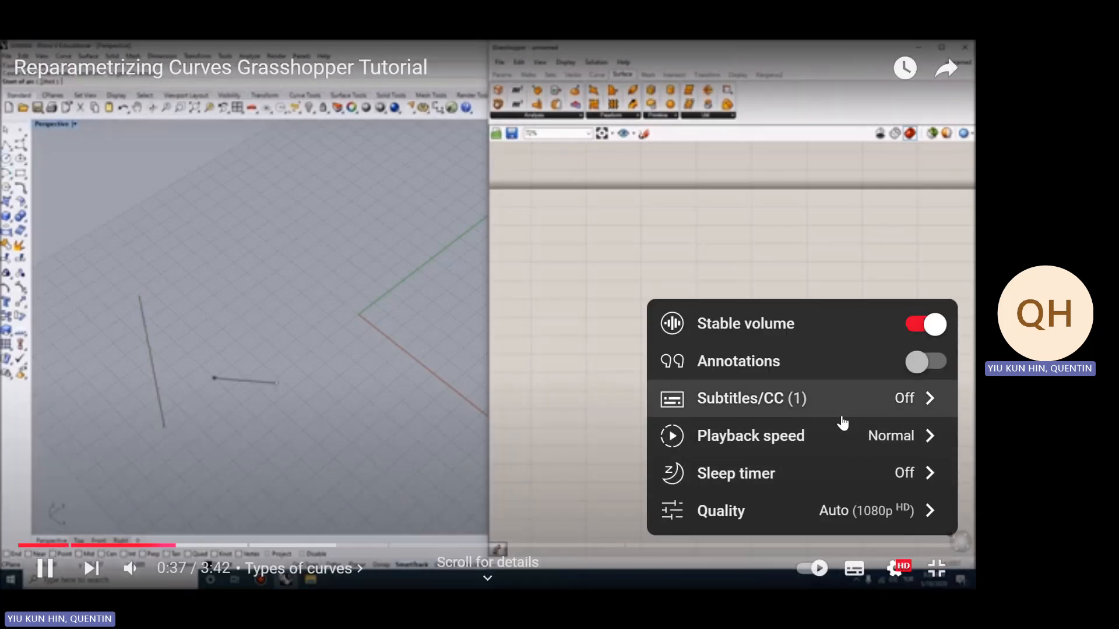
pyautogui.click(827, 436)
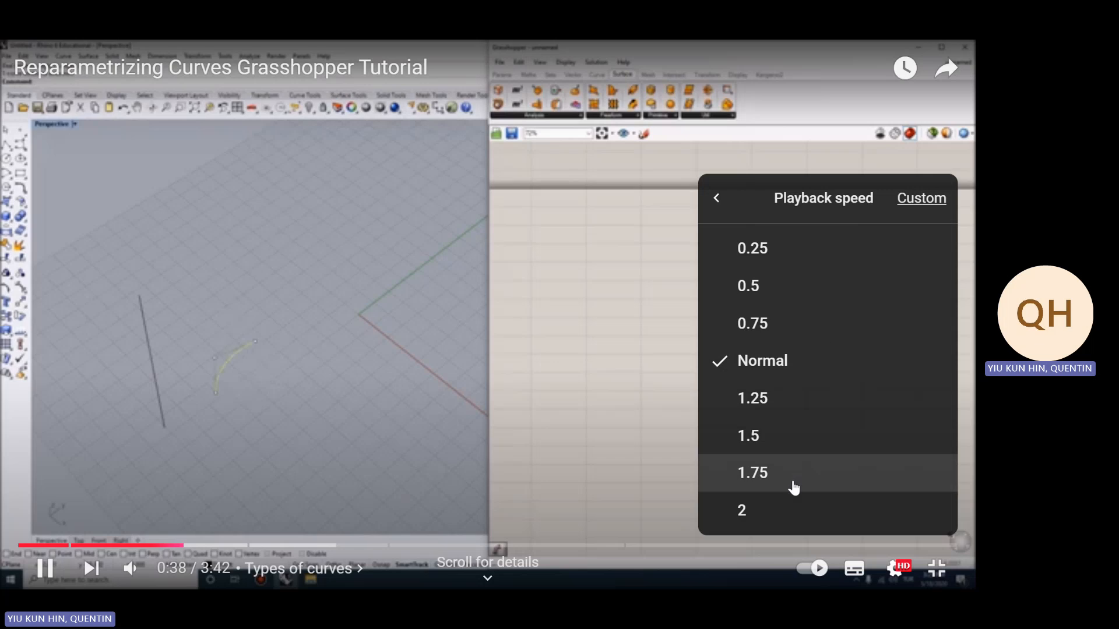
pyautogui.click(905, 576)
pyautogui.click(905, 575)
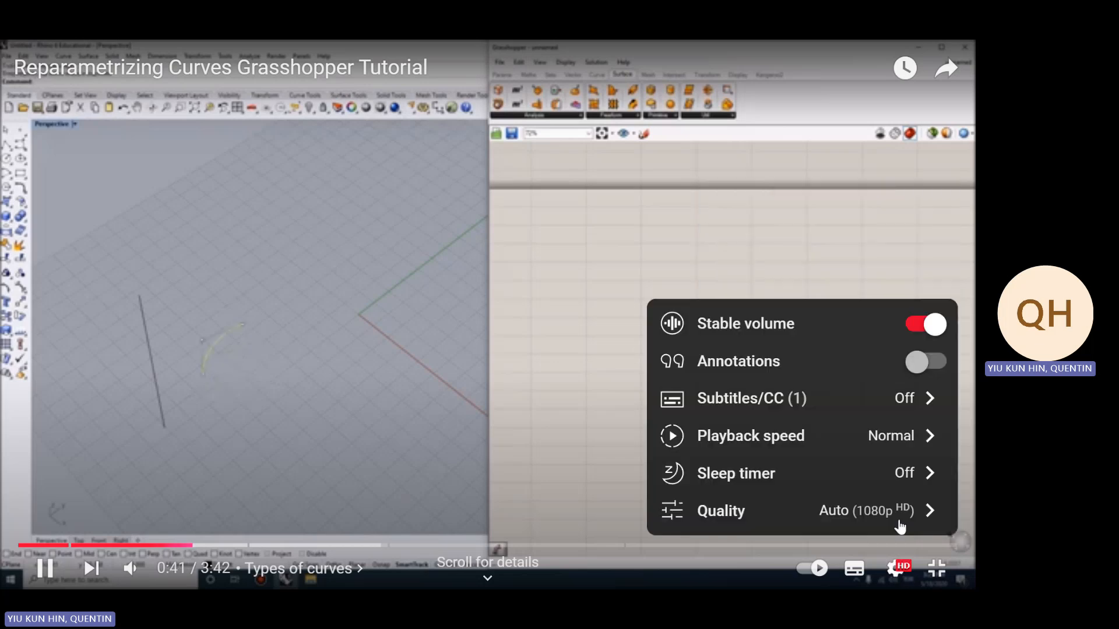
pyautogui.click(804, 510)
pyautogui.click(848, 374)
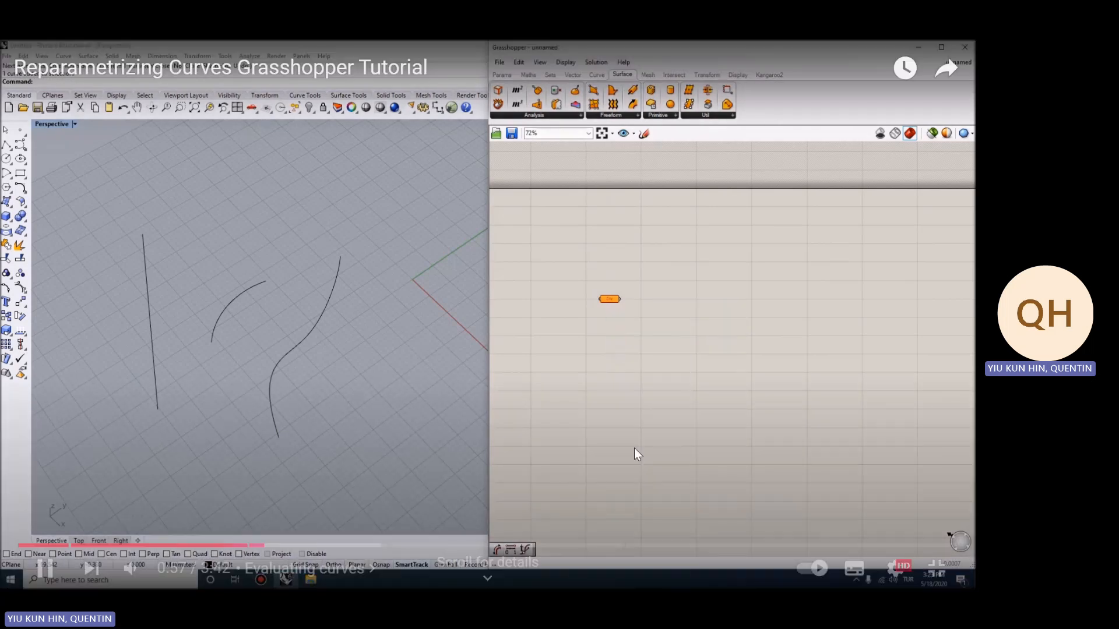
# Pause the video at the Evaluating curves chapter, resume it and watch through the Curve length chapter
pyautogui.click(634, 421)
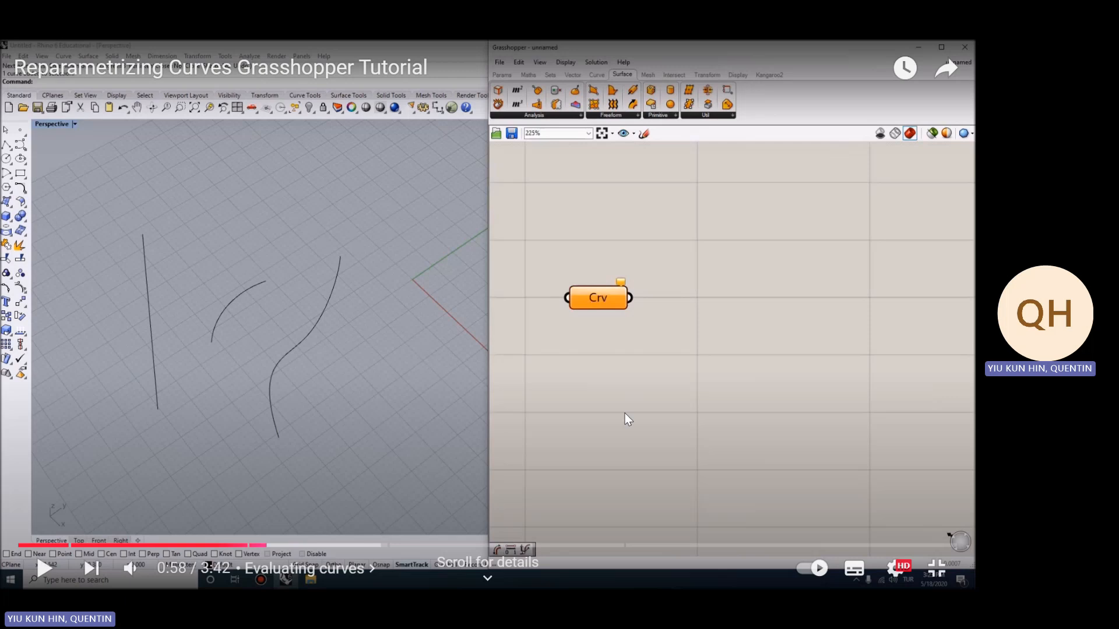
pyautogui.click(621, 344)
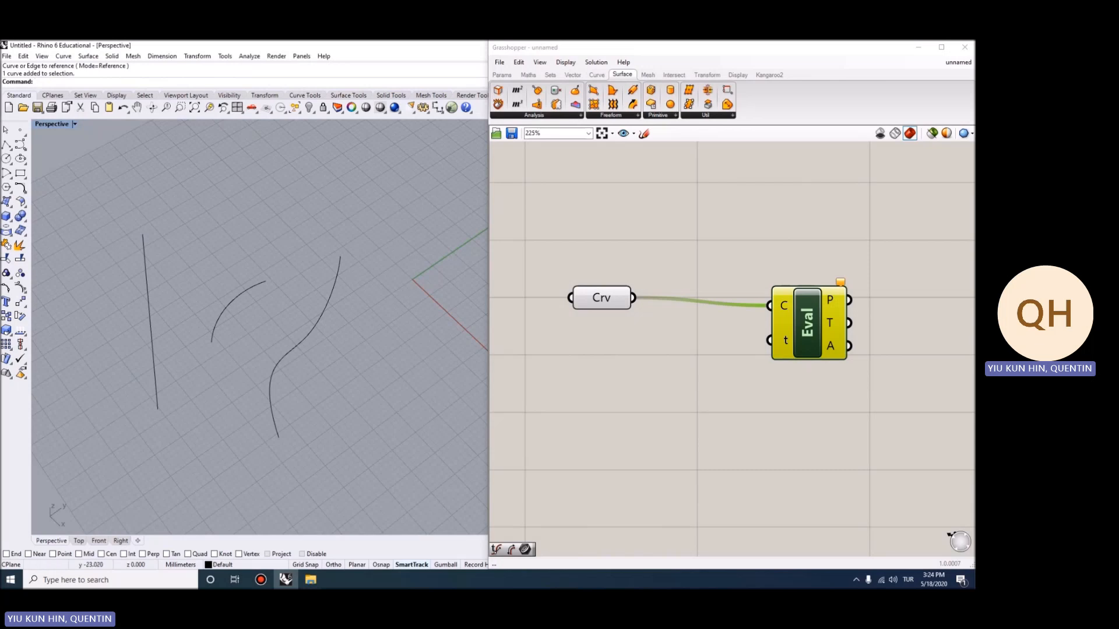
pyautogui.scroll(1, 212, 341)
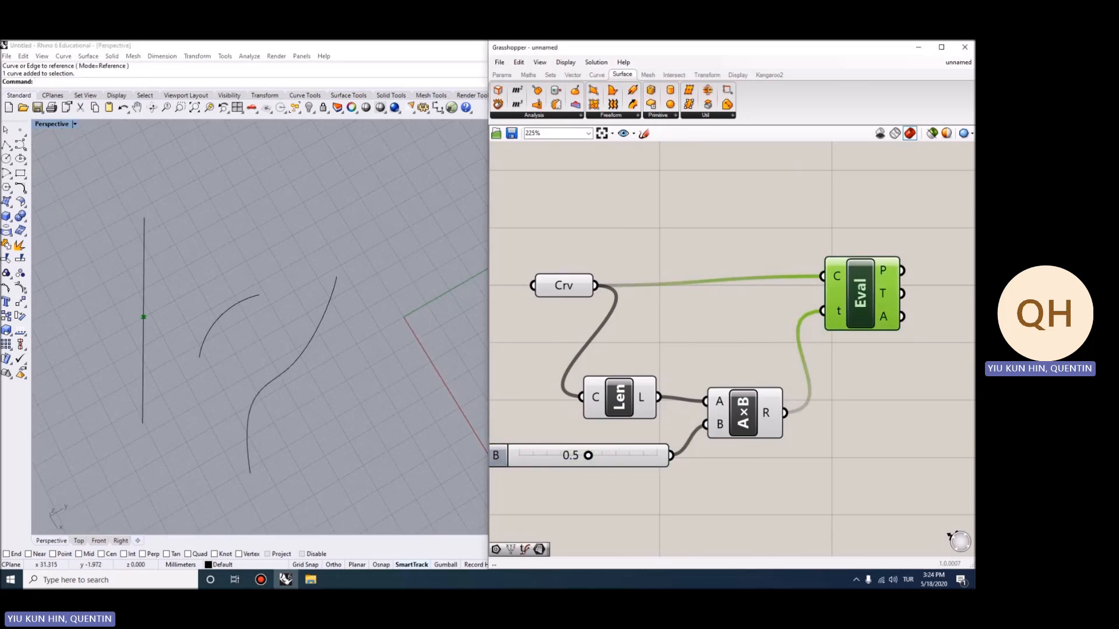
pyautogui.moveTo(631, 335)
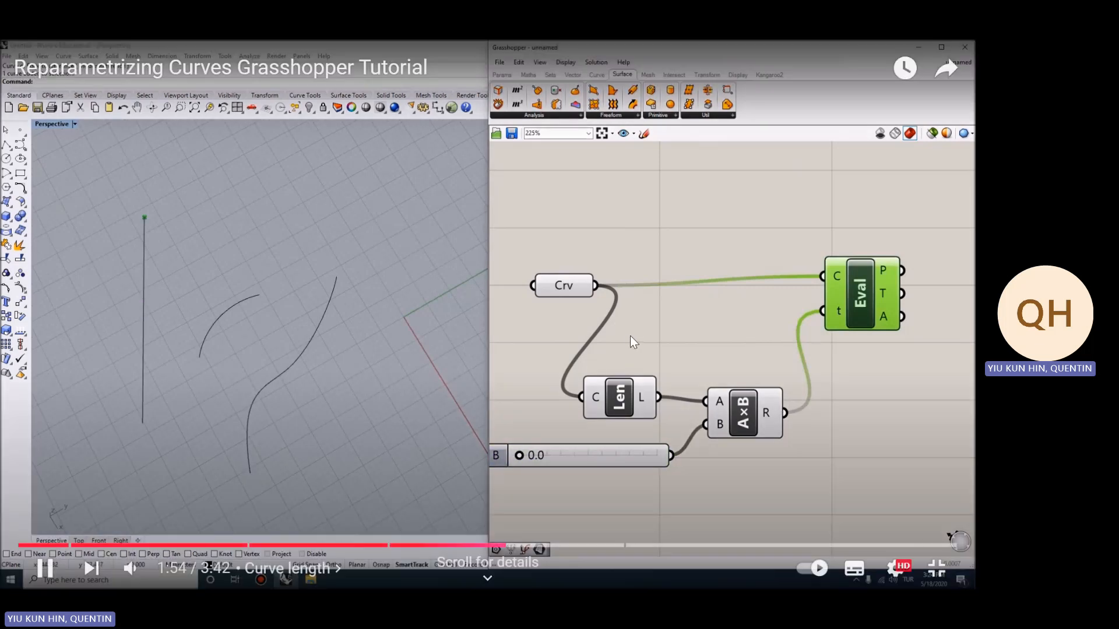
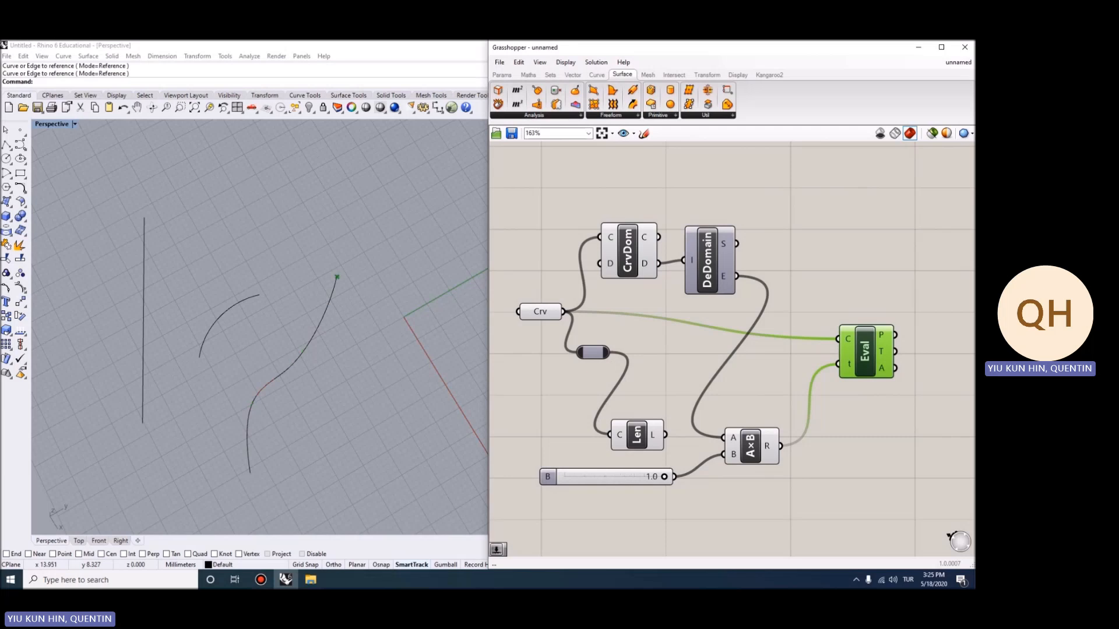
# Watch the tutorial video's remaining demonstration of evaluating a curve with and without the Reparameterize option
pyautogui.moveTo(614, 476)
pyautogui.mouseDown()
pyautogui.moveTo(584, 477)
pyautogui.moveTo(634, 477)
pyautogui.mouseUp()
pyautogui.scroll(2, 274, 402)
pyautogui.moveTo(274, 403); pyautogui.dragTo(250, 405, button='right')
pyautogui.click(654, 340)
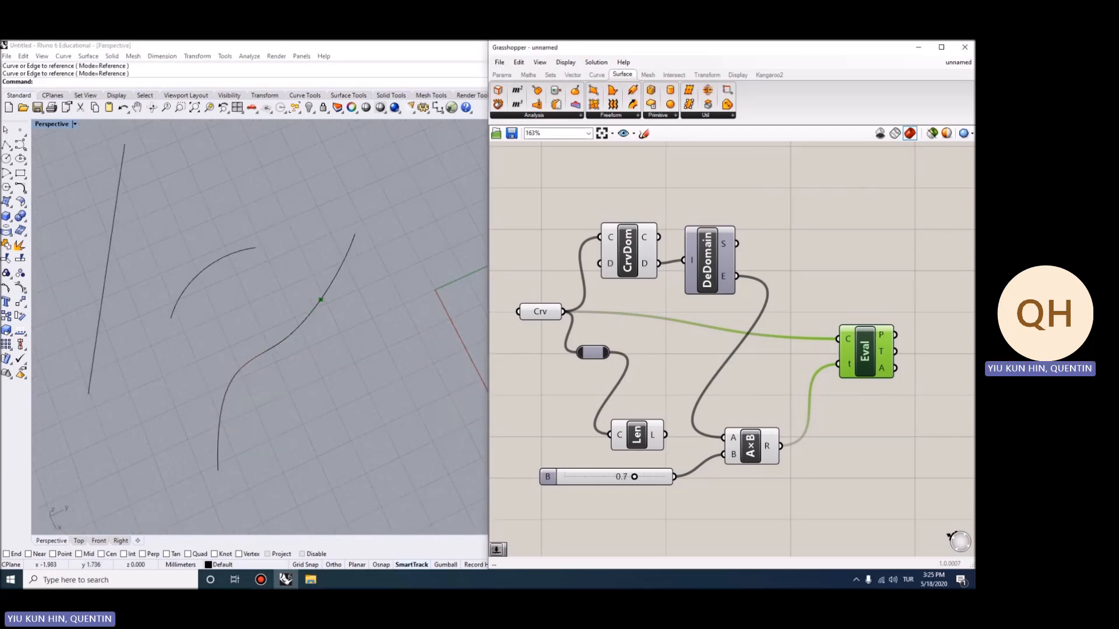
pyautogui.scroll(-1, 654, 340)
pyautogui.moveTo(653, 341); pyautogui.dragTo(673, 328, button='right')
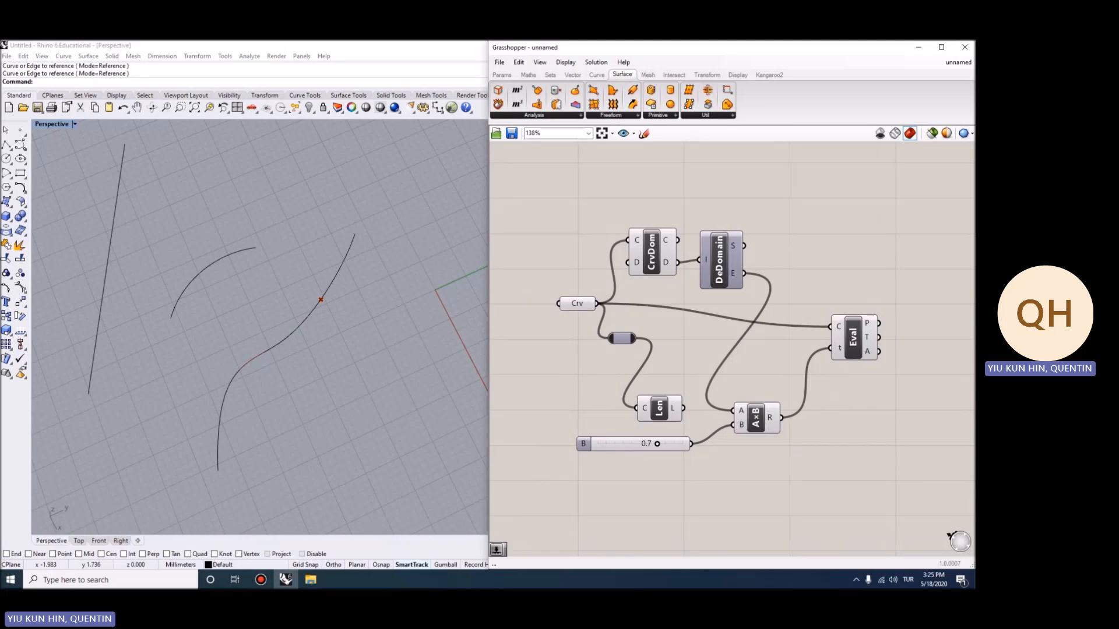
pyautogui.moveTo(799, 440); pyautogui.dragTo(605, 224)
pyautogui.press('Delete')
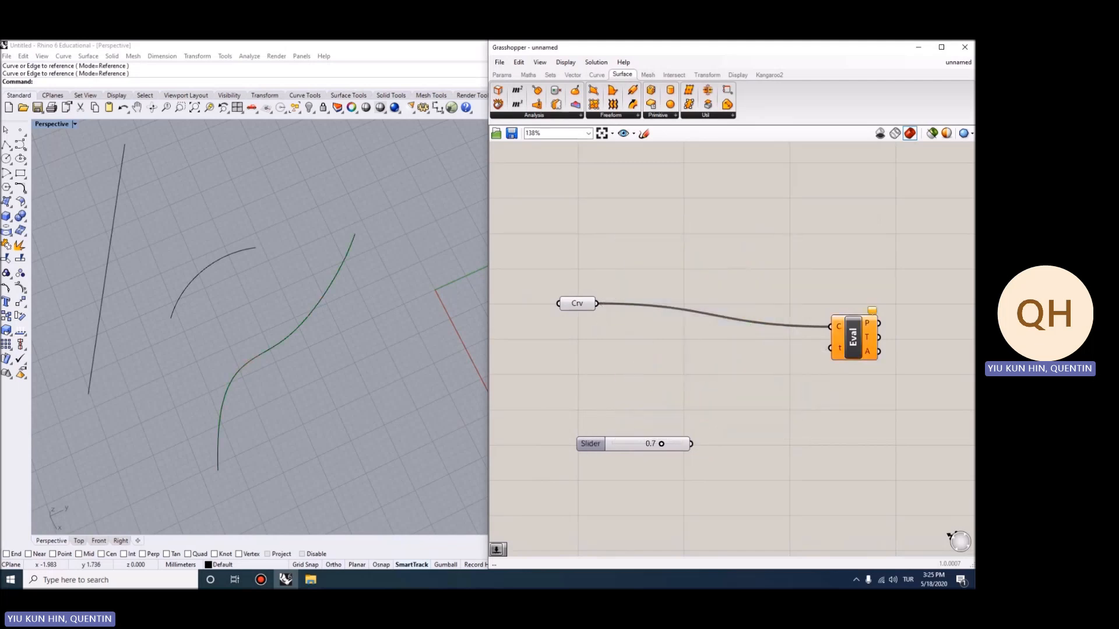
pyautogui.moveTo(853, 337); pyautogui.dragTo(748, 344)
pyautogui.moveTo(590, 443); pyautogui.dragTo(567, 359)
pyautogui.moveTo(668, 359); pyautogui.dragTo(740, 339)
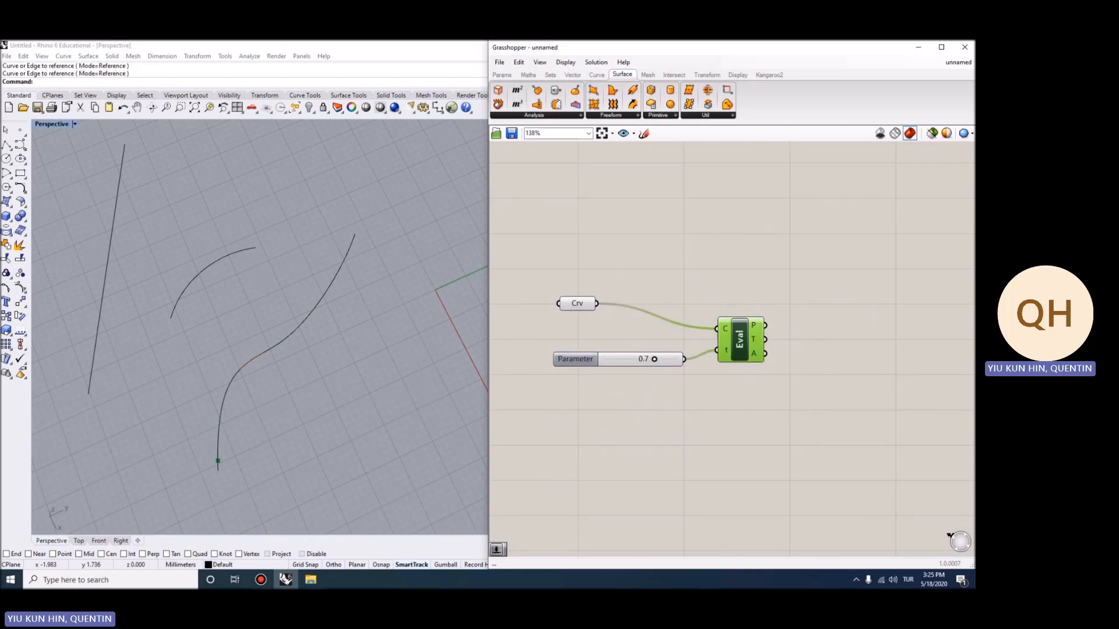
pyautogui.scroll(3, 626, 318)
pyautogui.moveTo(664, 374); pyautogui.dragTo(693, 375)
pyautogui.rightClick(762, 333)
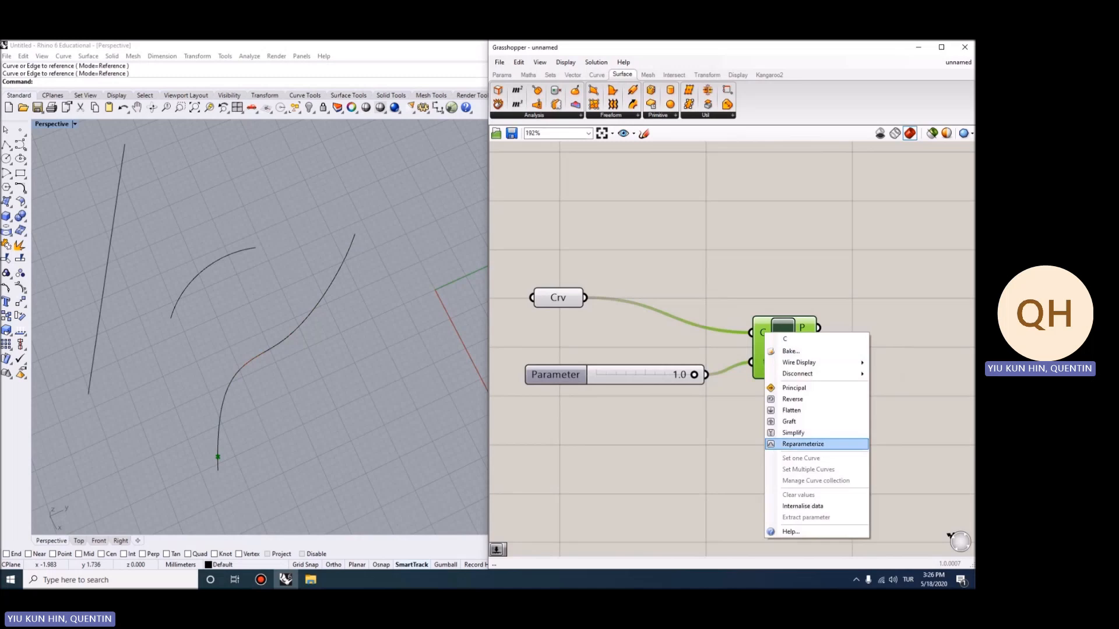
pyautogui.click(803, 444)
pyautogui.moveTo(693, 375); pyautogui.dragTo(596, 374)
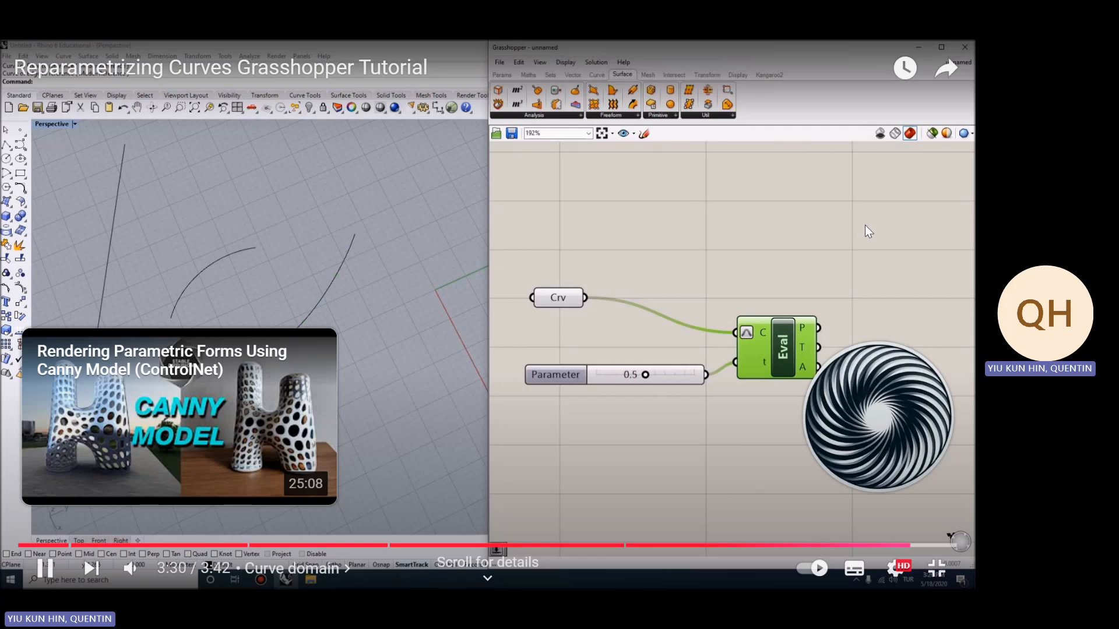
# Pause the tutorial video, leave full screen and return to the Rhino and Grasshopper workspace
pyautogui.click(865, 225)
pyautogui.press('Escape')
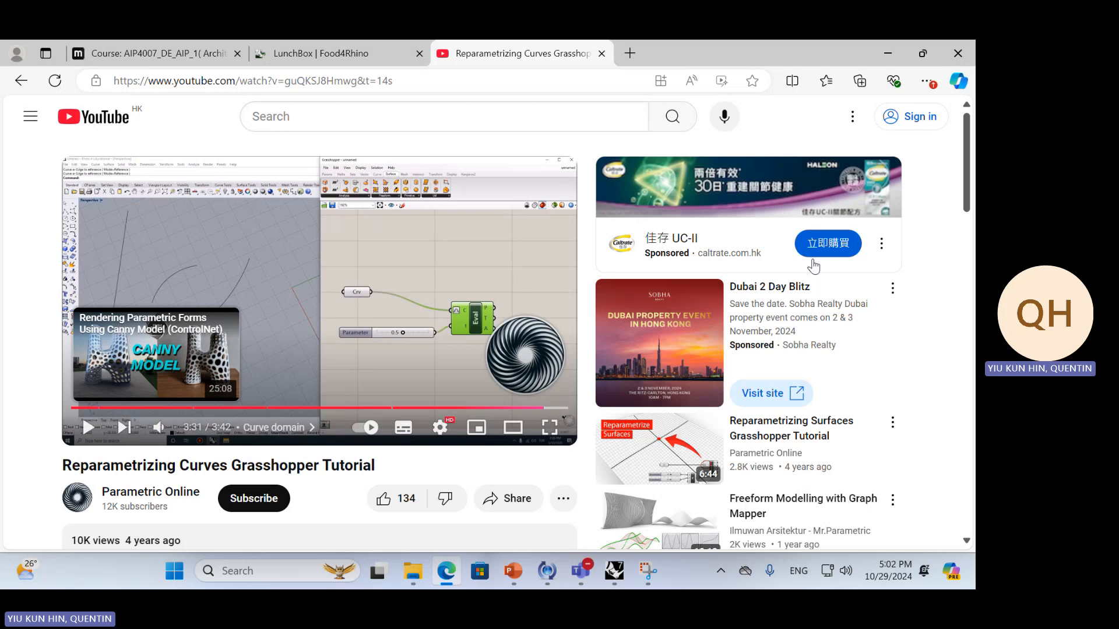
pyautogui.click(887, 53)
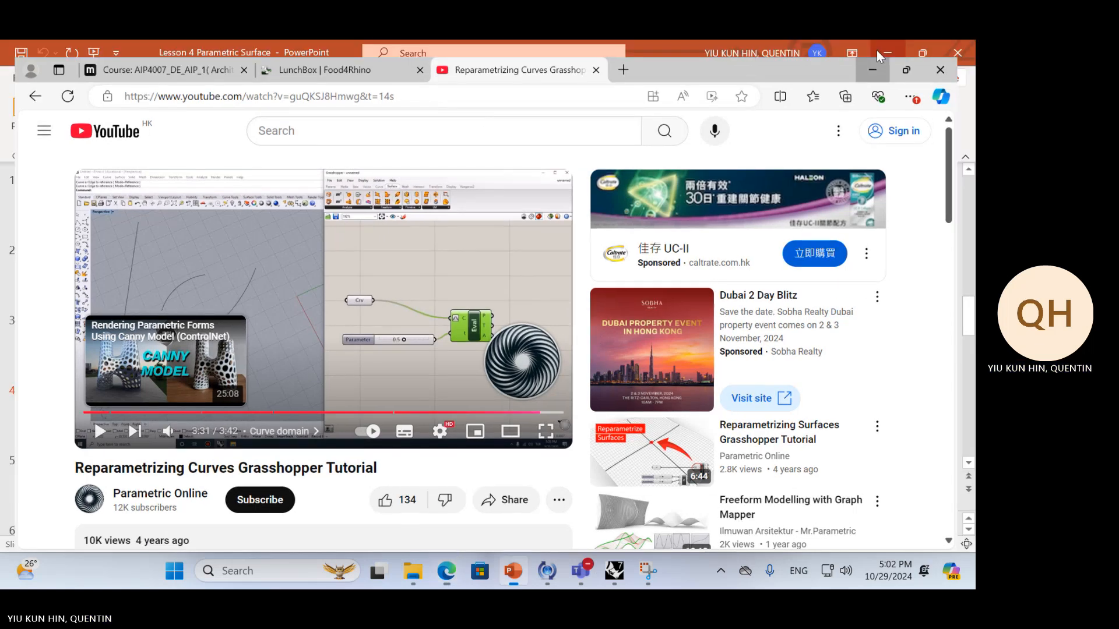
pyautogui.click(639, 355)
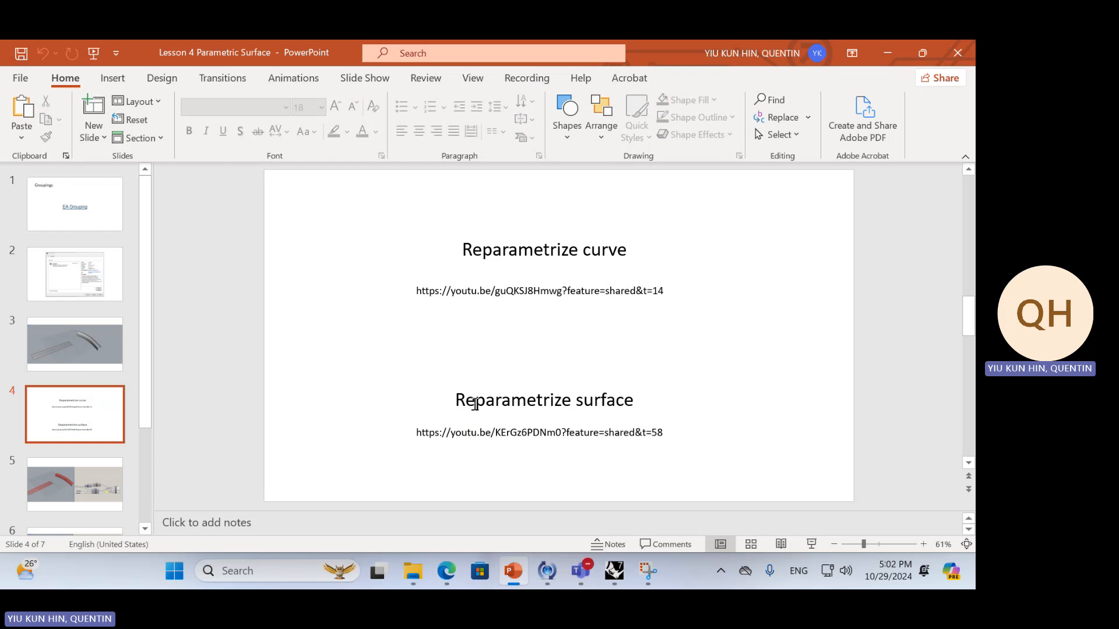
pyautogui.hotkey('alt', 'Tab')
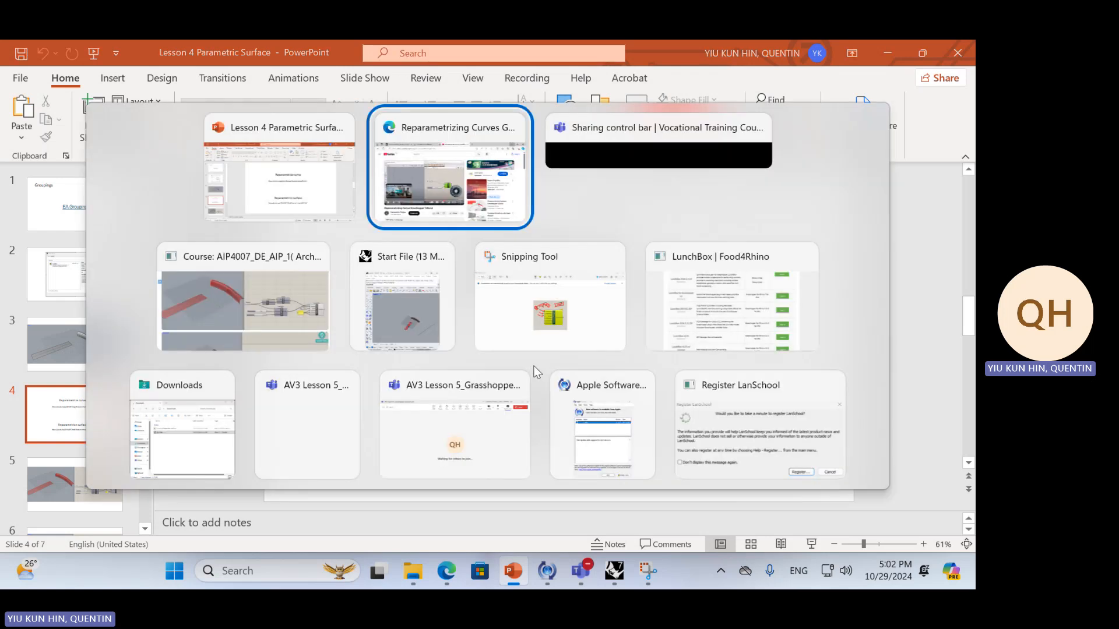
pyautogui.click(413, 320)
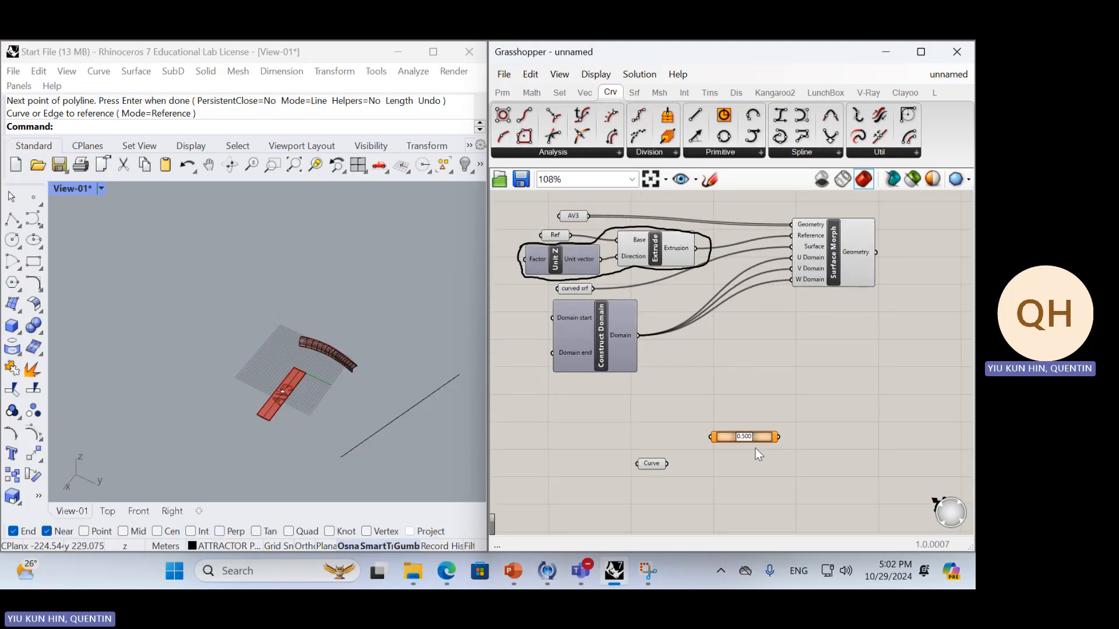
# Delete the unconnected 0.500 component above the Curve parameter and add an Evaluate Curve component in its place
pyautogui.press('Delete')
pyautogui.doubleClick(767, 429)
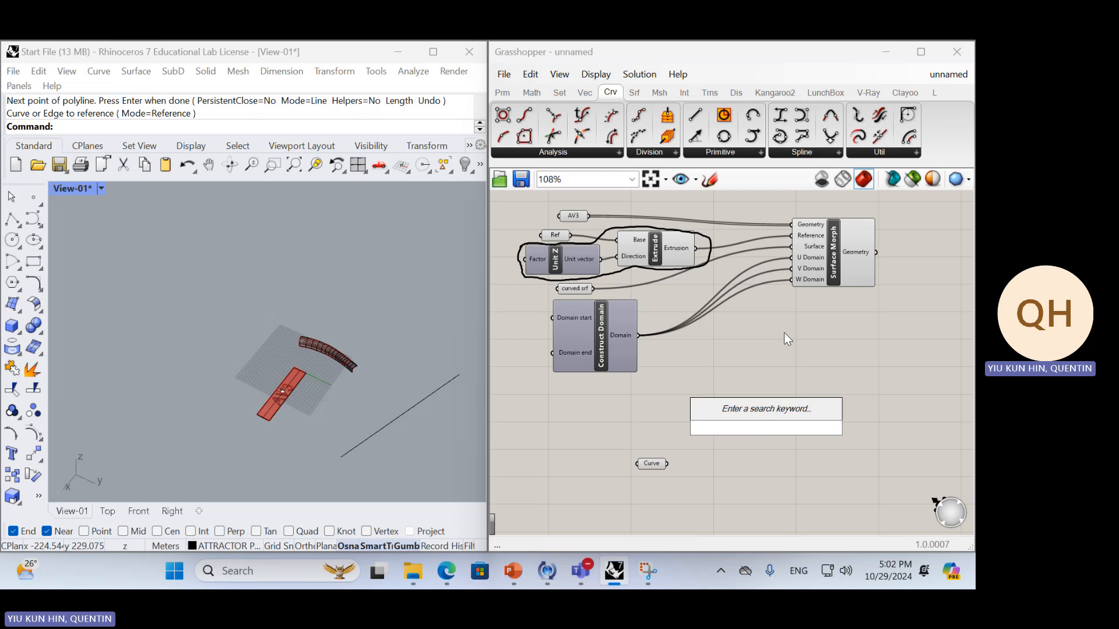
pyautogui.write('evua')
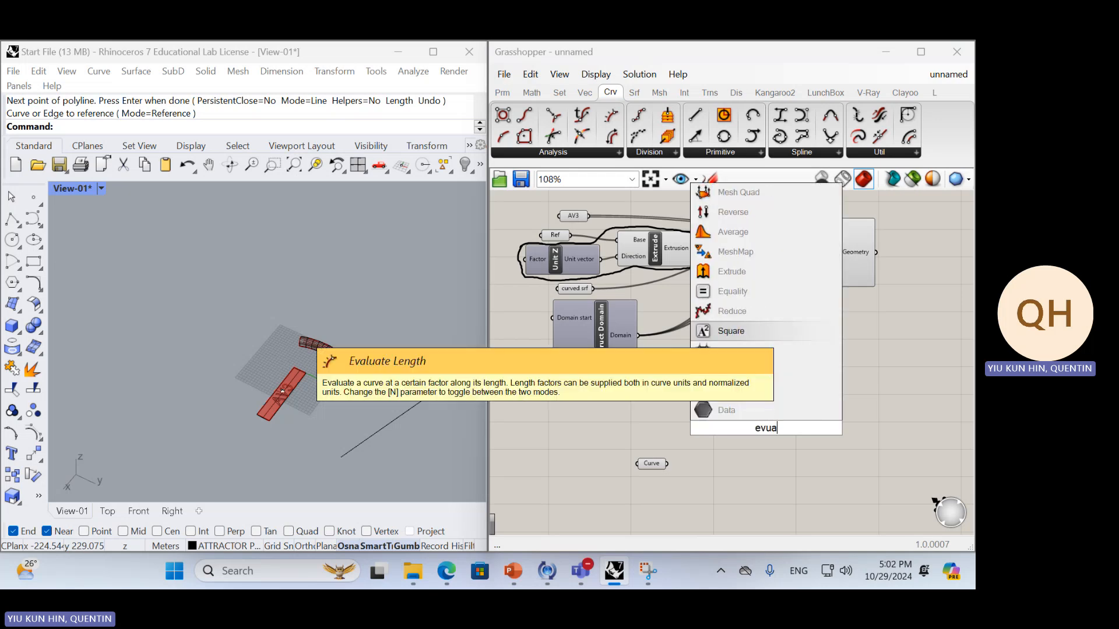
pyautogui.press('BackSpace')
pyautogui.press('BackSpace')
pyautogui.write('a')
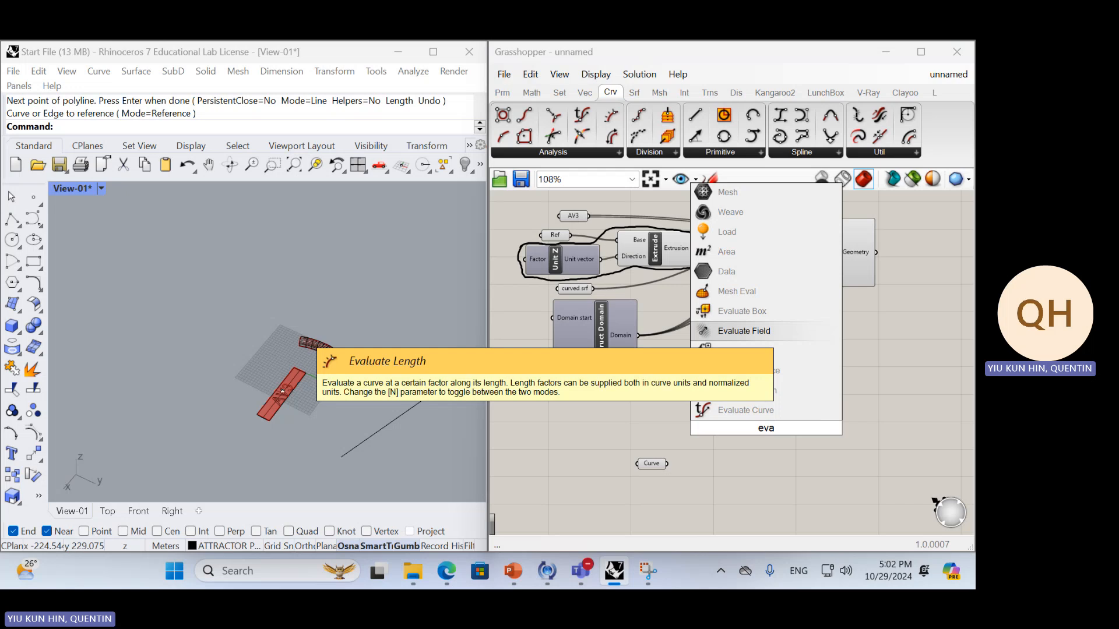
pyautogui.click(805, 415)
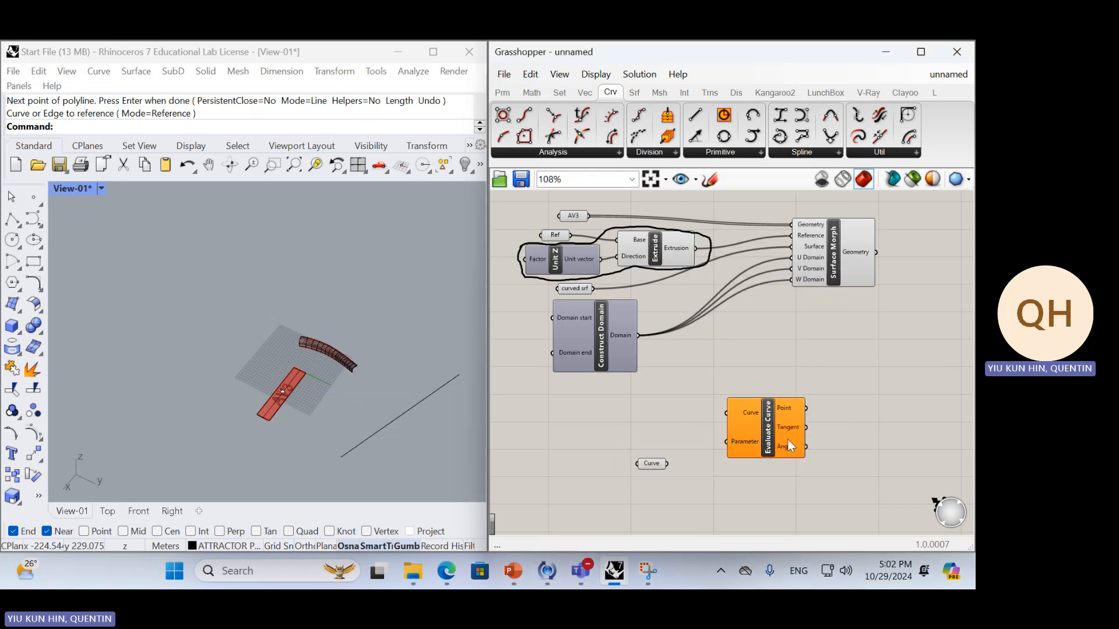
# Connect the Curve parameter to Evaluate Curve's Curve input and check which Rhino line it references
pyautogui.moveTo(738, 418)
pyautogui.mouseDown()
pyautogui.moveTo(757, 419)
pyautogui.moveTo(667, 464)
pyautogui.mouseUp()
pyautogui.moveTo(783, 425); pyautogui.dragTo(811, 443)
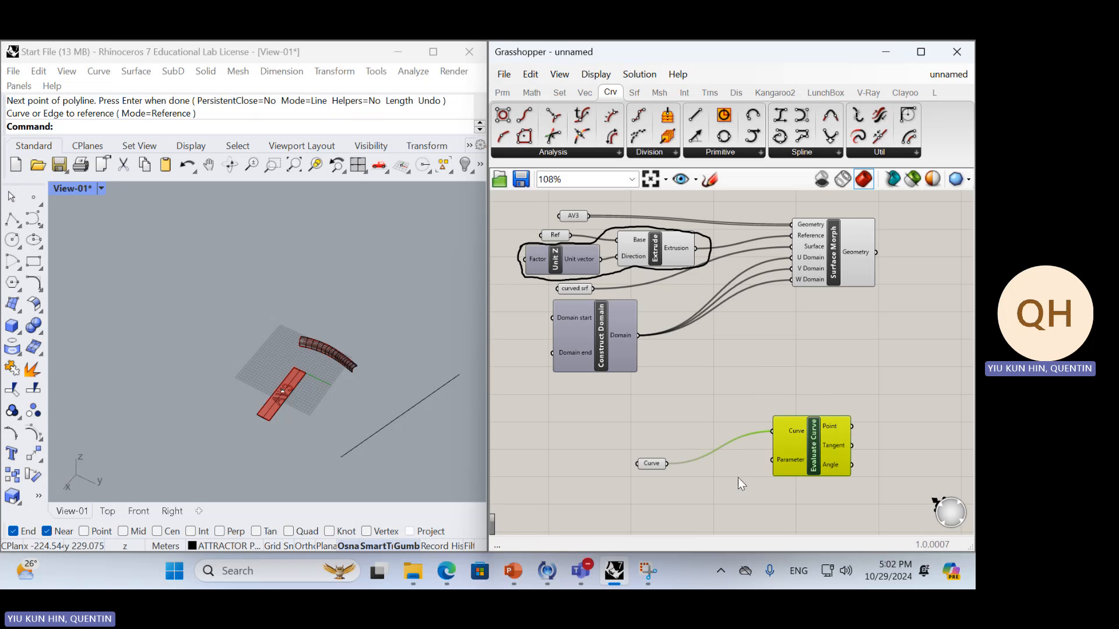
pyautogui.doubleClick(729, 475)
pyautogui.press('Escape')
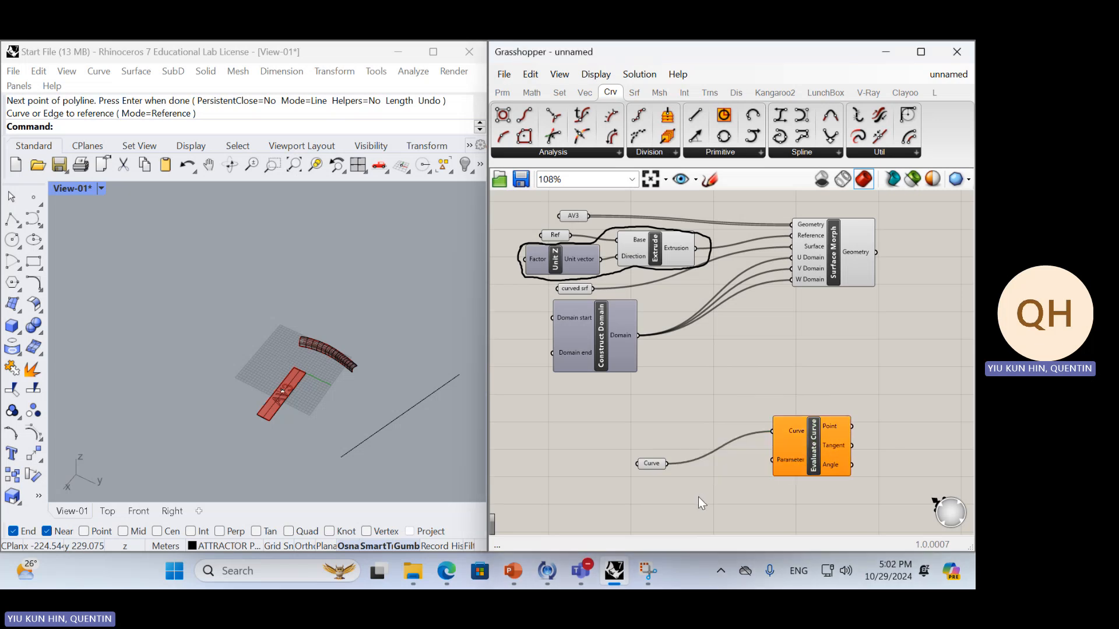
pyautogui.click(406, 408)
pyautogui.click(657, 466)
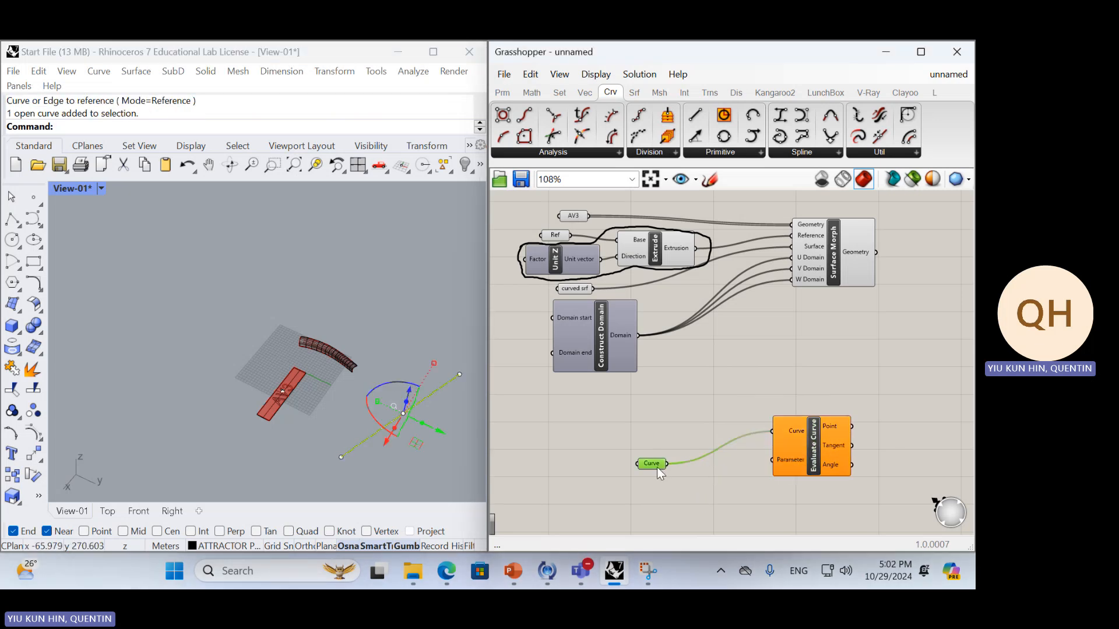
pyautogui.click(411, 476)
# Add a number slider with the value 0.5 just below the Curve parameter
pyautogui.click(680, 488)
pyautogui.doubleClick(680, 488)
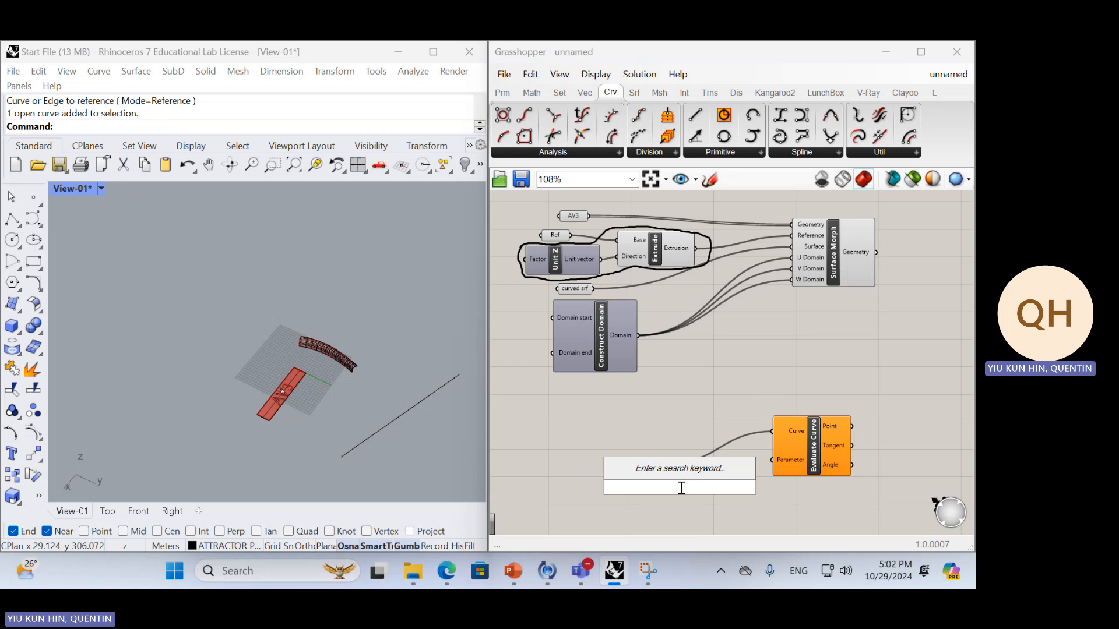
pyautogui.write('0.')
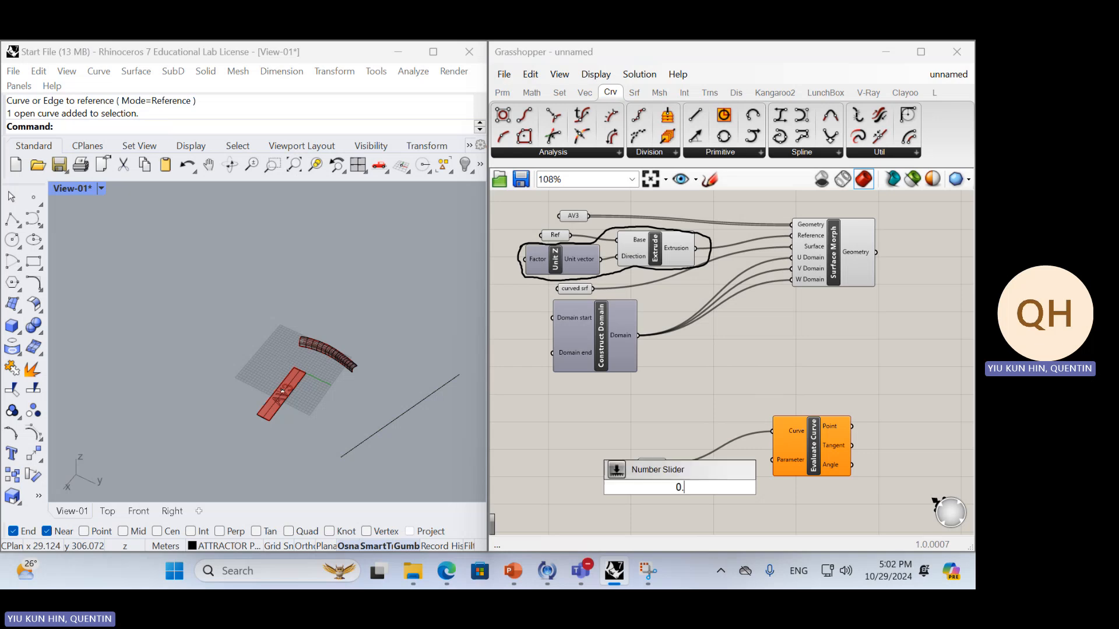
pyautogui.write('5')
pyautogui.press('Return')
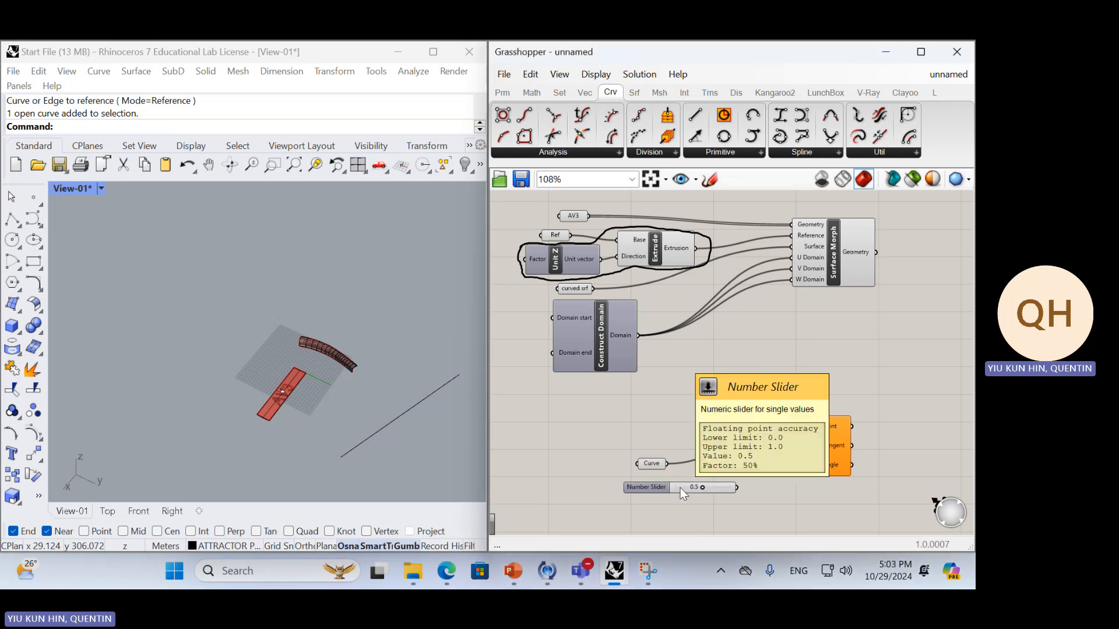
# Align the slider and Evaluate Curve beside the Curve parameter and connect the slider to the Parameter input
pyautogui.moveTo(813, 428); pyautogui.dragTo(828, 429)
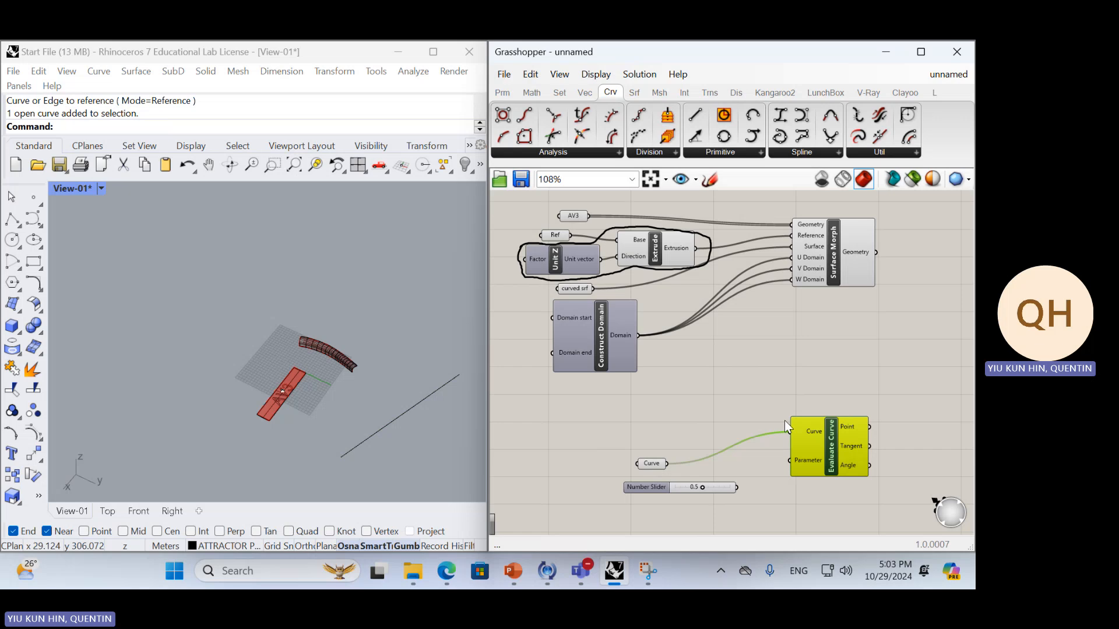
pyautogui.moveTo(716, 489); pyautogui.dragTo(748, 355)
pyautogui.scroll(5, 767, 377)
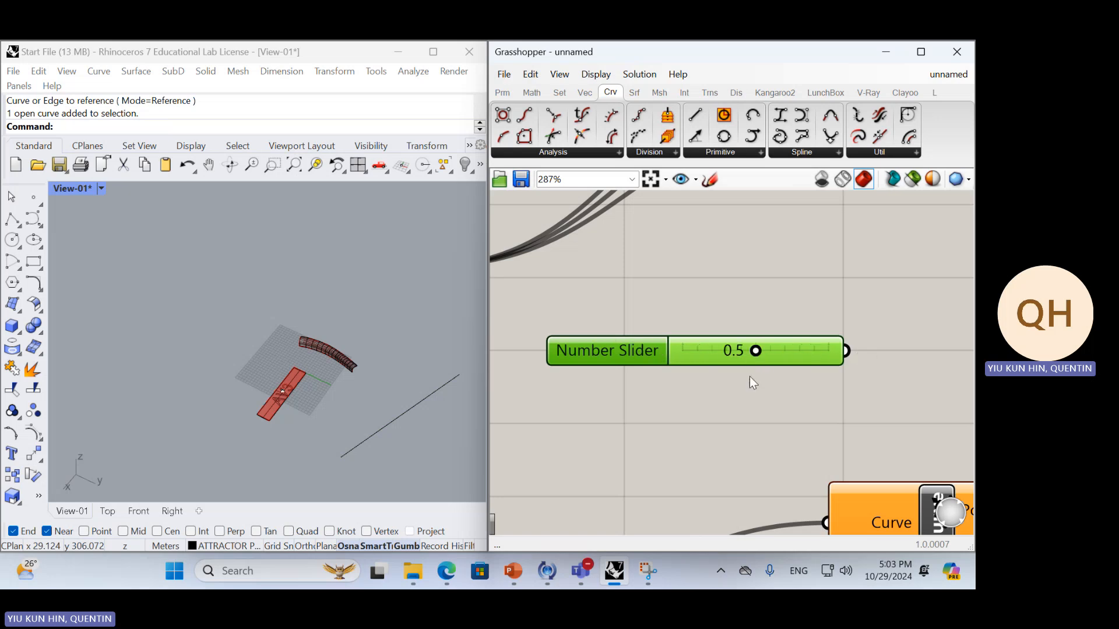
pyautogui.click(750, 377)
pyautogui.scroll(-3, 740, 373)
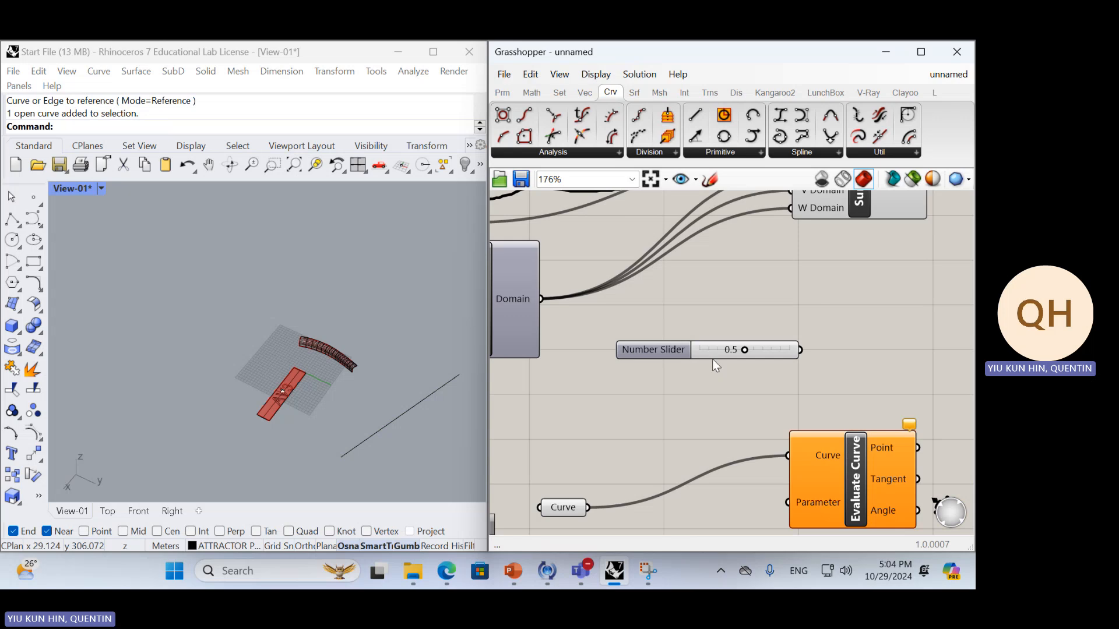
pyautogui.click(426, 337)
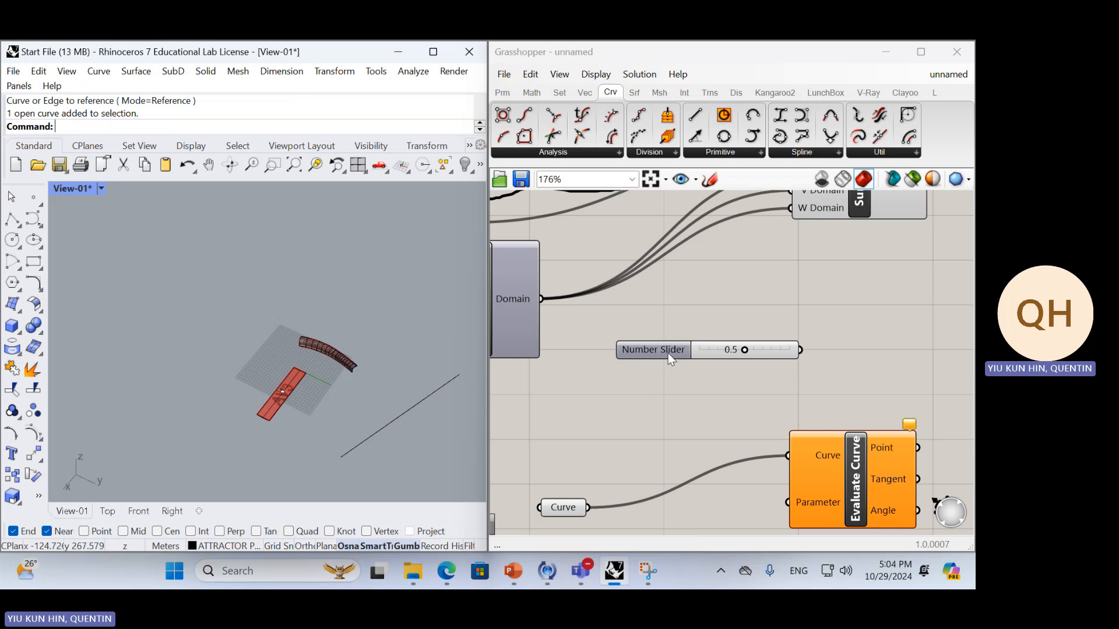
pyautogui.moveTo(648, 451); pyautogui.dragTo(672, 376, button='right')
pyautogui.moveTo(684, 280); pyautogui.dragTo(598, 475)
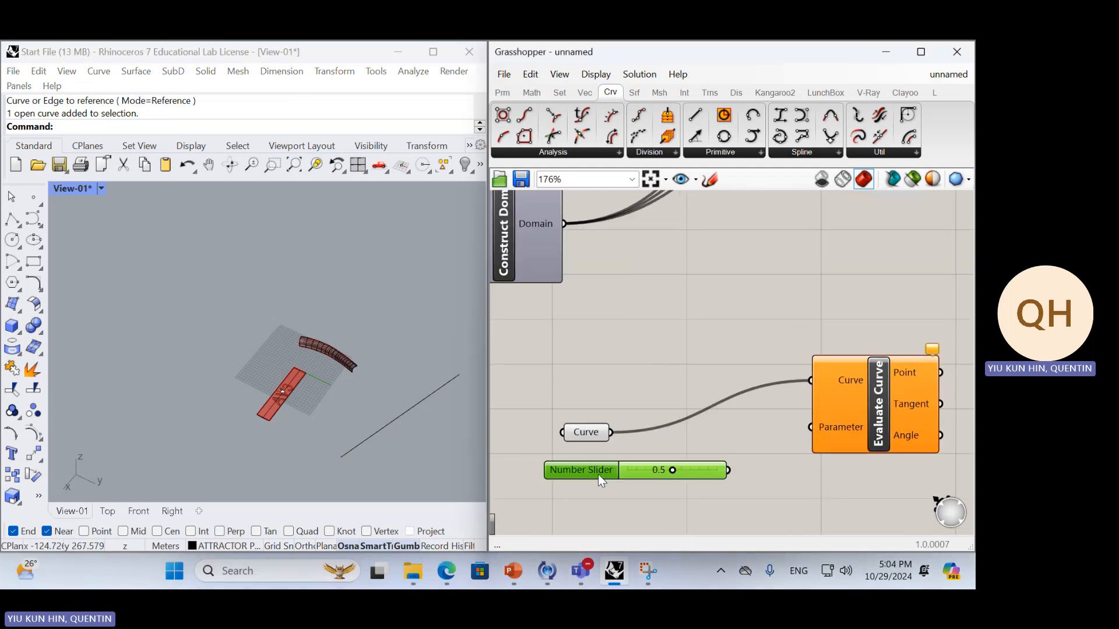
pyautogui.moveTo(908, 409); pyautogui.dragTo(885, 460)
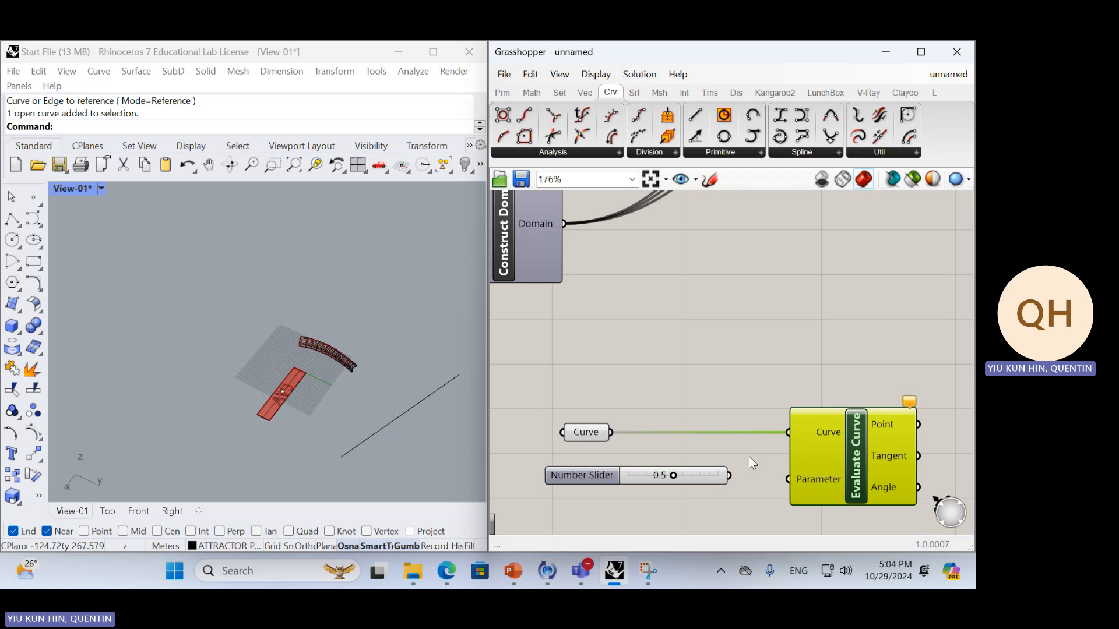
pyautogui.moveTo(729, 475); pyautogui.dragTo(788, 479)
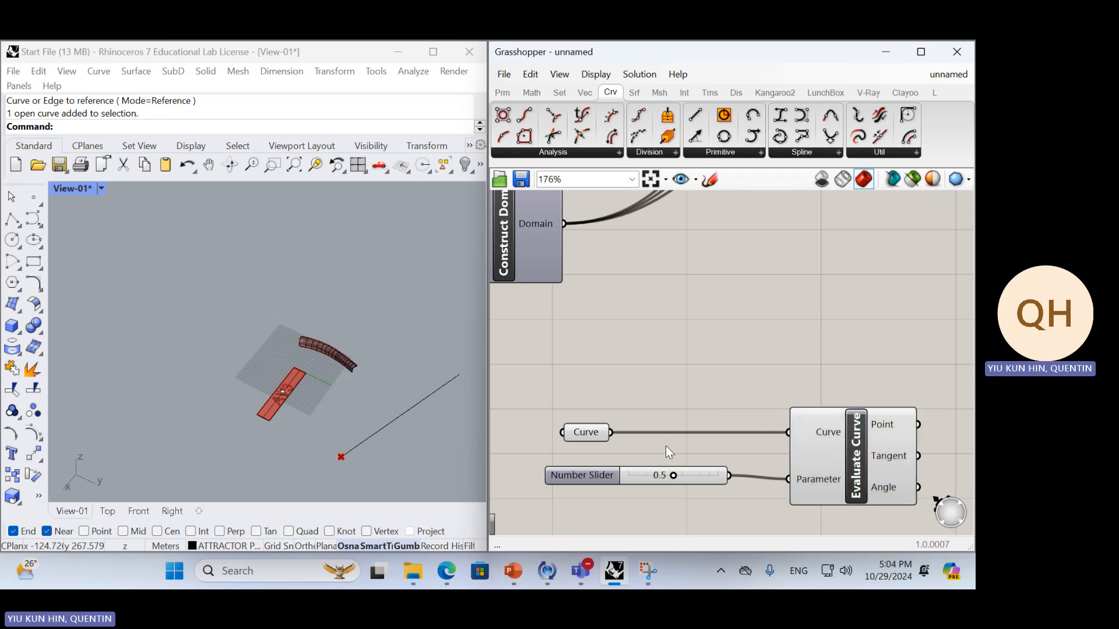
# Reposition the Curve parameter above the slider and inspect its Reparameterize option without applying it
pyautogui.moveTo(727, 464); pyautogui.dragTo(686, 381, button='right')
pyautogui.click(551, 361)
pyautogui.moveTo(553, 360); pyautogui.dragTo(584, 350)
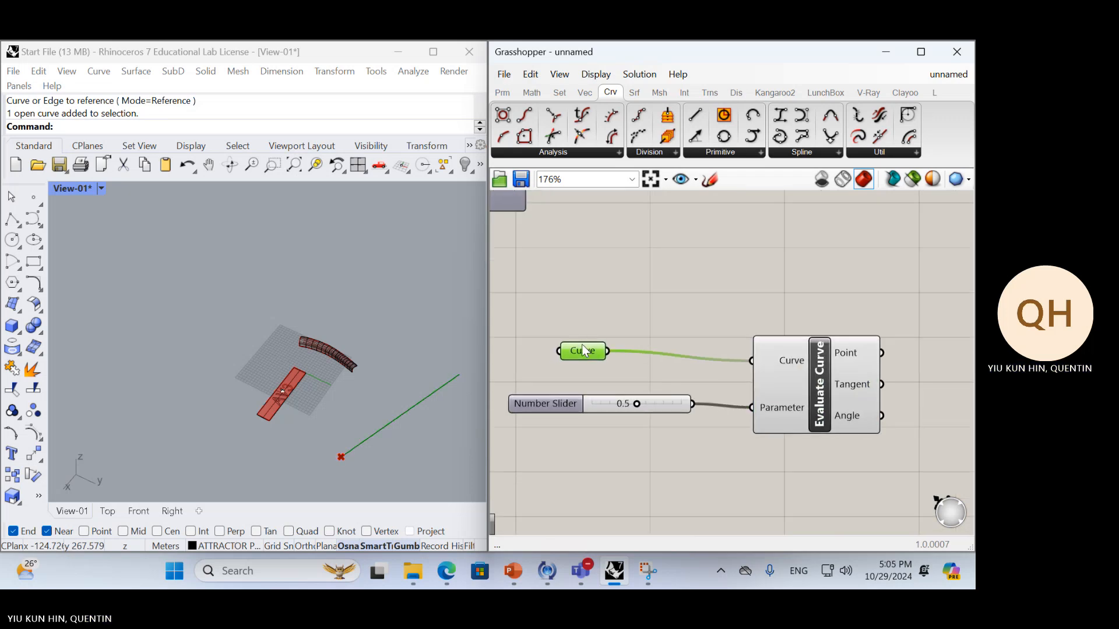
pyautogui.rightClick(585, 350)
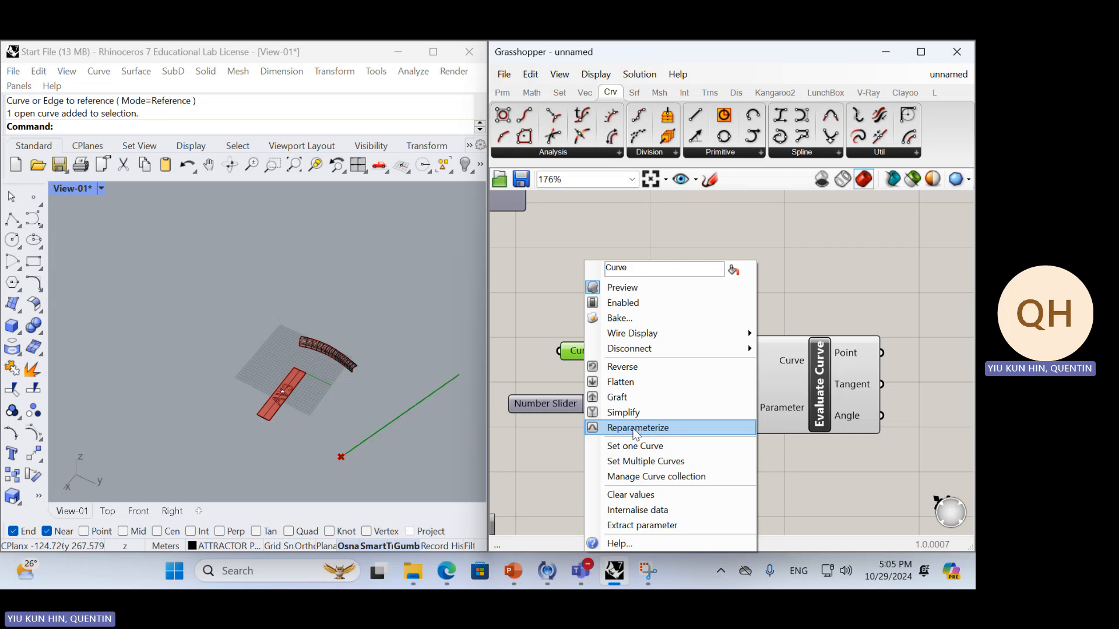
pyautogui.click(503, 430)
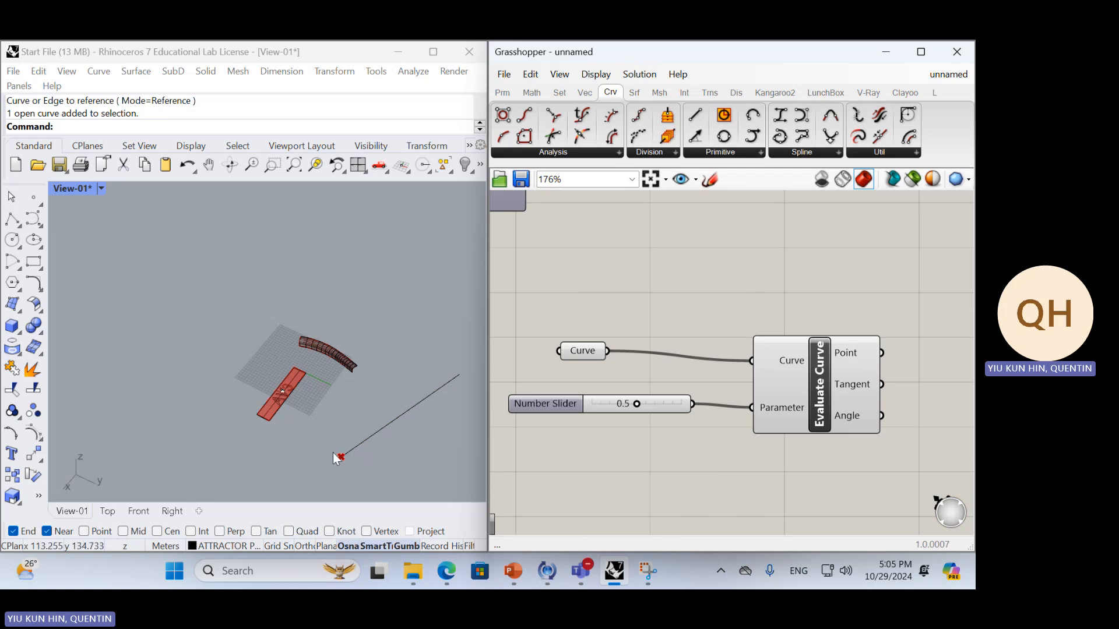
# Set the number slider to 1.0 and measure the distance between the two endpoints of the Rhino line
pyautogui.moveTo(641, 405); pyautogui.dragTo(851, 402)
pyautogui.scroll(2, 366, 448)
pyautogui.moveTo(365, 449); pyautogui.dragTo(343, 410, button='right')
pyautogui.click(345, 413)
pyautogui.write('d: D')
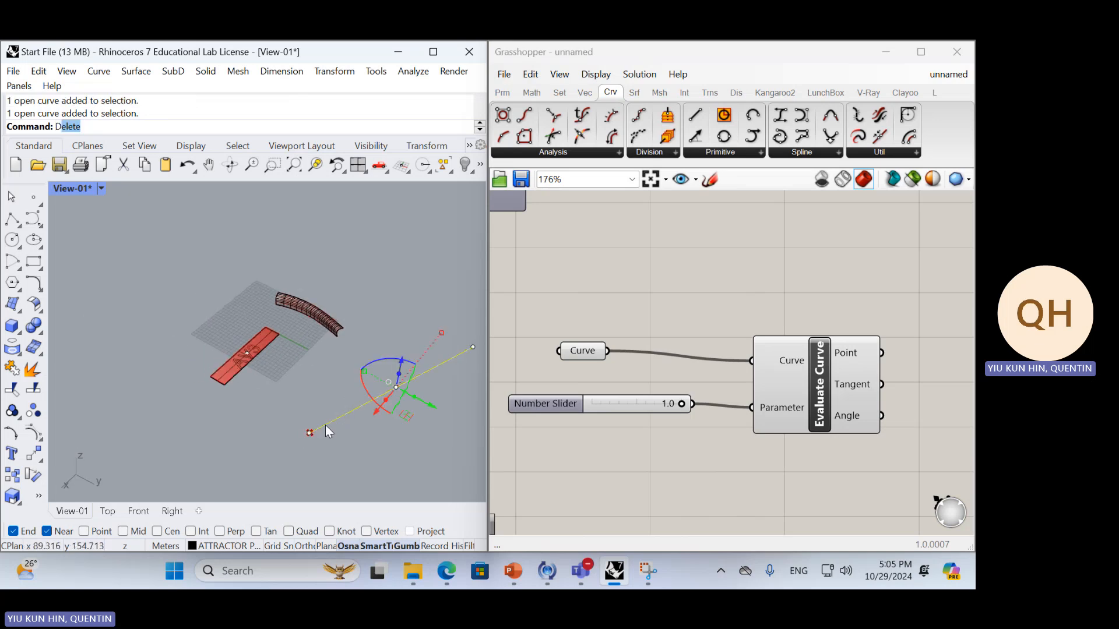
pyautogui.write('istance')
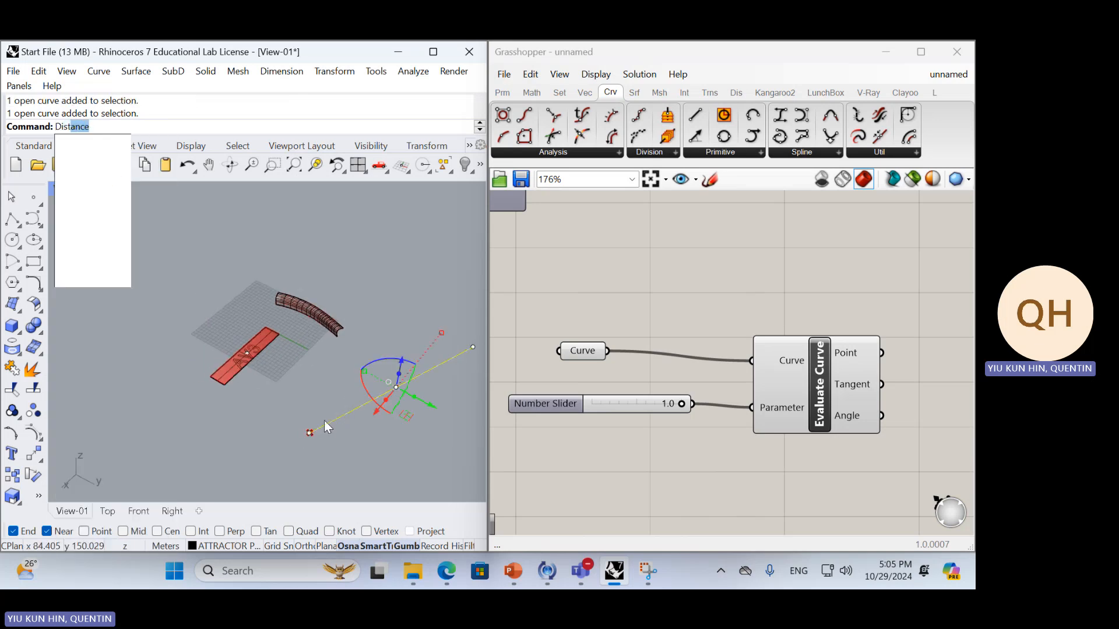
pyautogui.press('Return')
pyautogui.click(311, 432)
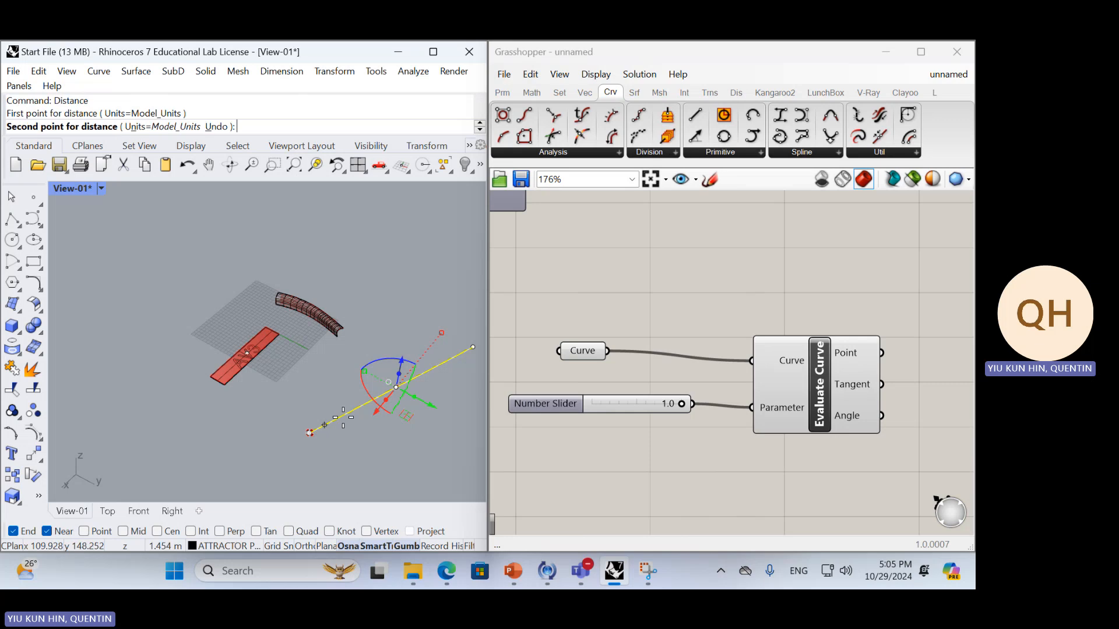
pyautogui.click(473, 348)
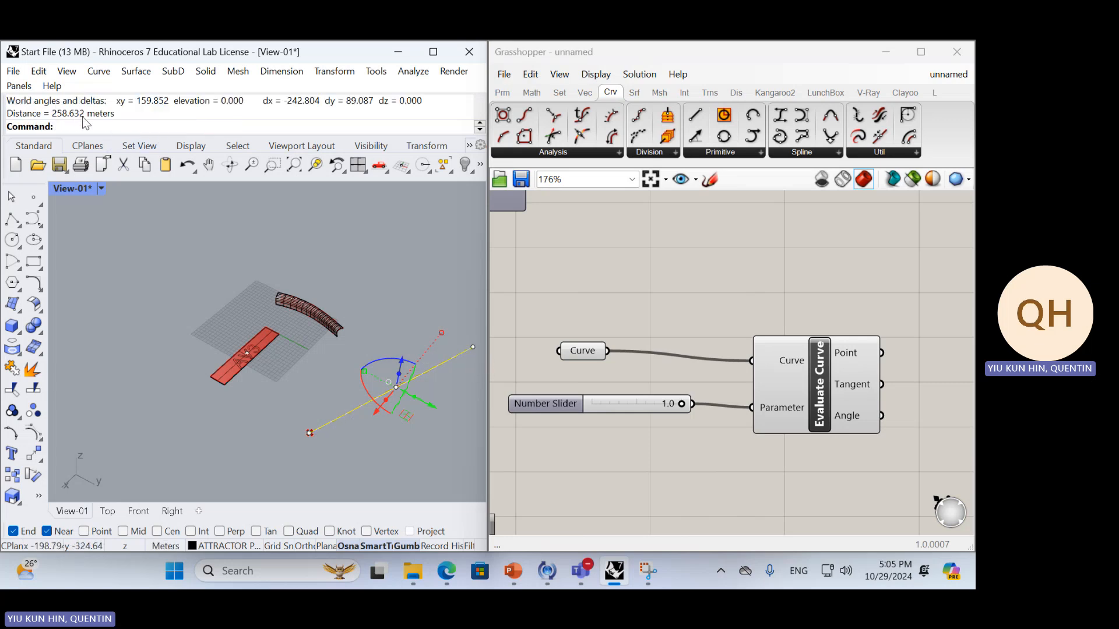
# Deselect the line, open Calculator beside the command history and divide 258.632 by 2
pyautogui.click(308, 470)
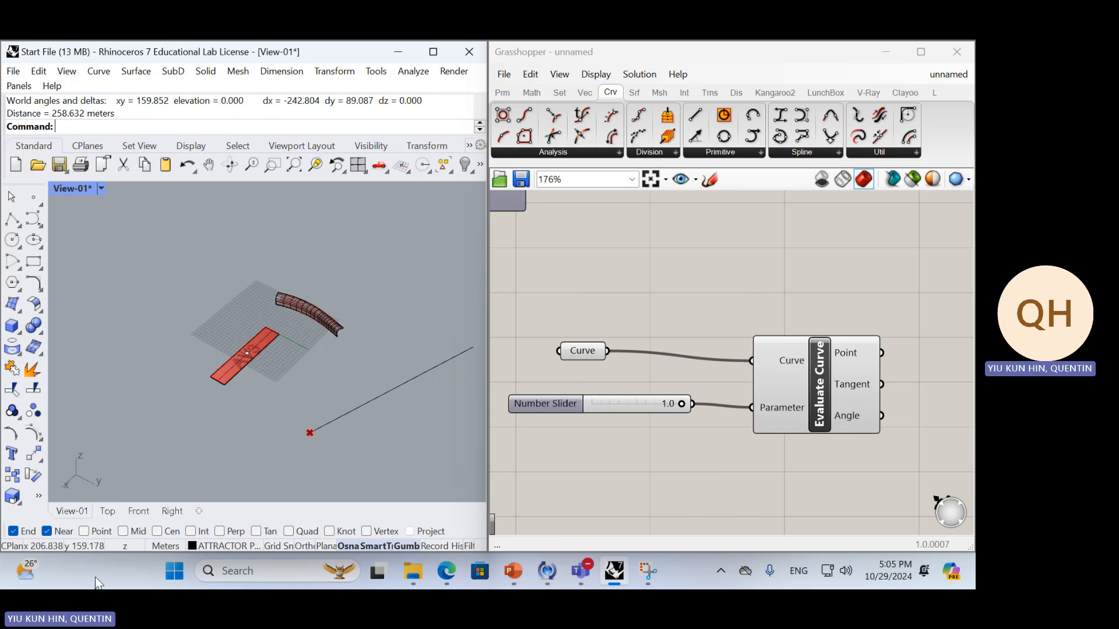
pyautogui.click(174, 571)
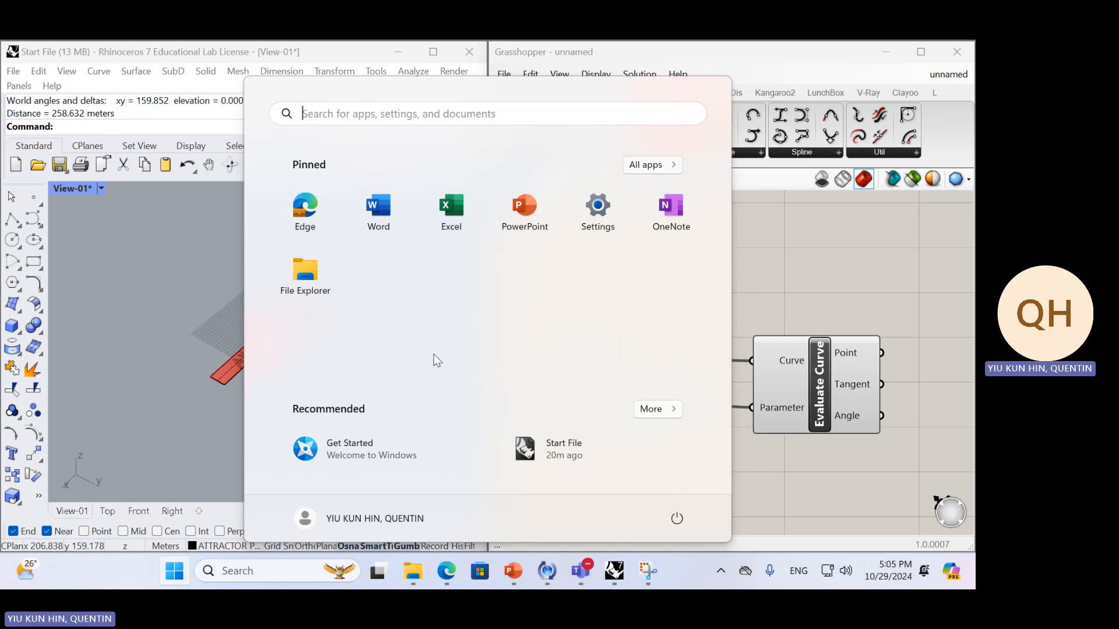
pyautogui.write('CAL')
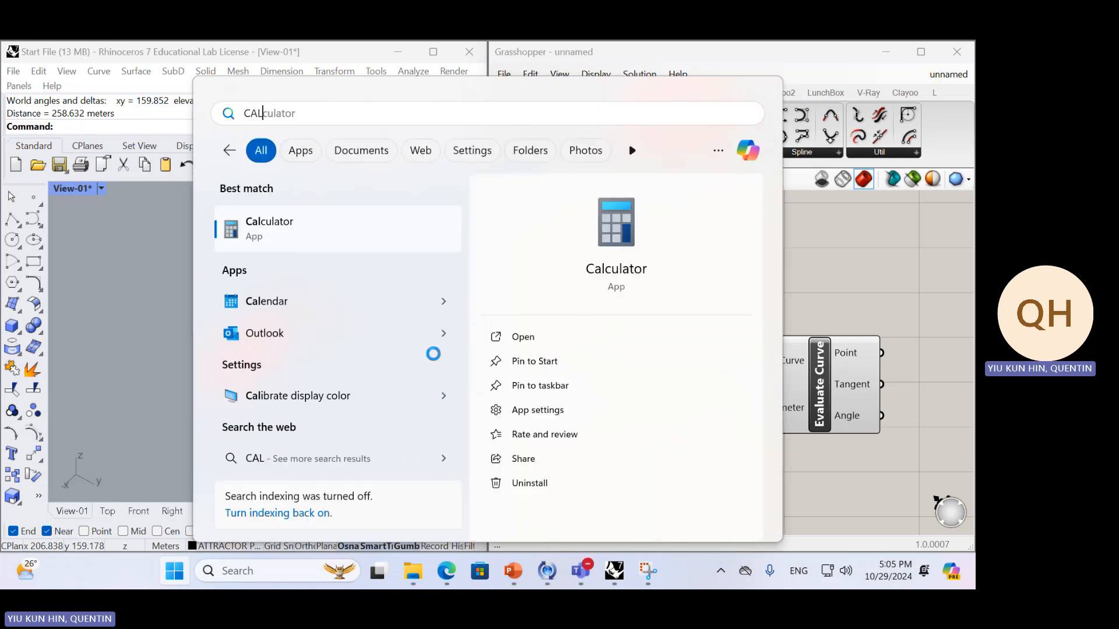
pyautogui.press('Return')
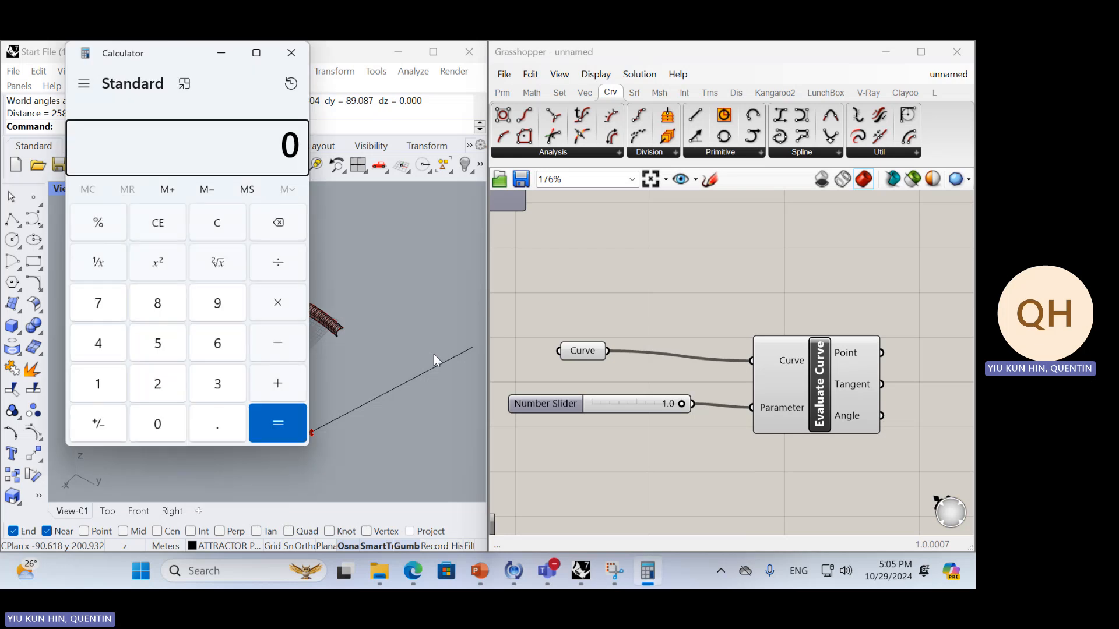
pyautogui.moveTo(186, 56); pyautogui.dragTo(370, 69)
pyautogui.write('25')
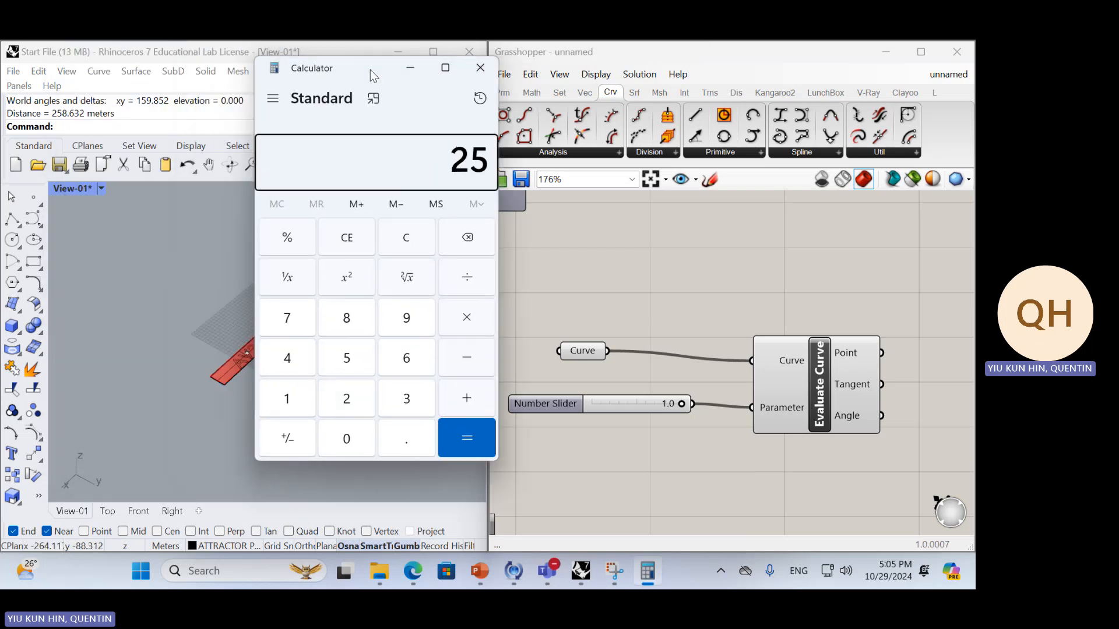
pyautogui.write('8.3')
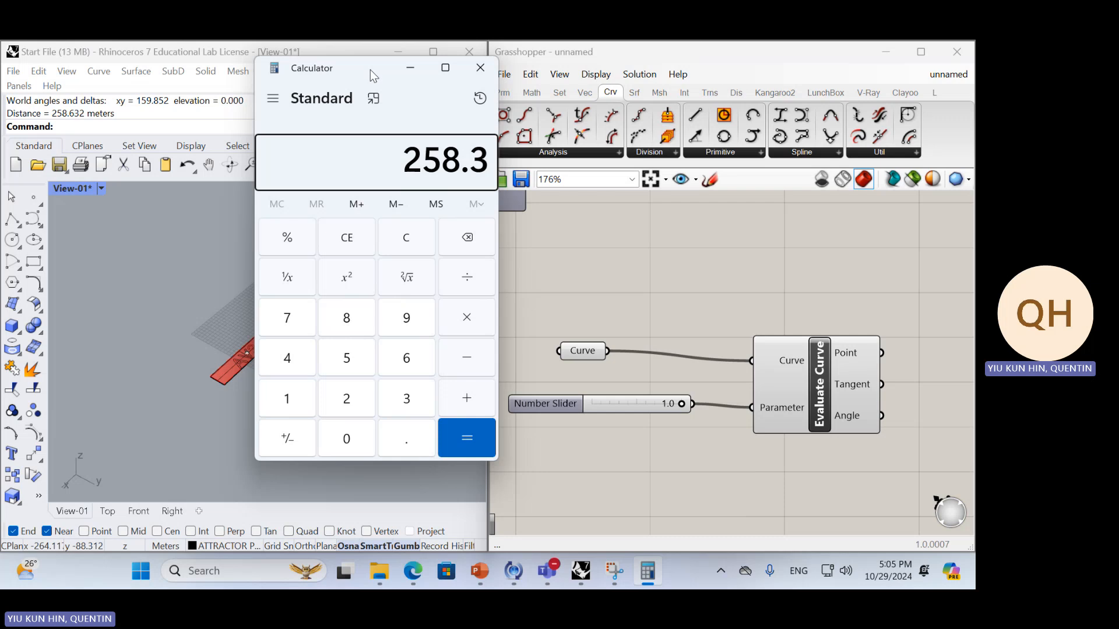
pyautogui.press('BackSpace')
pyautogui.write('632/')
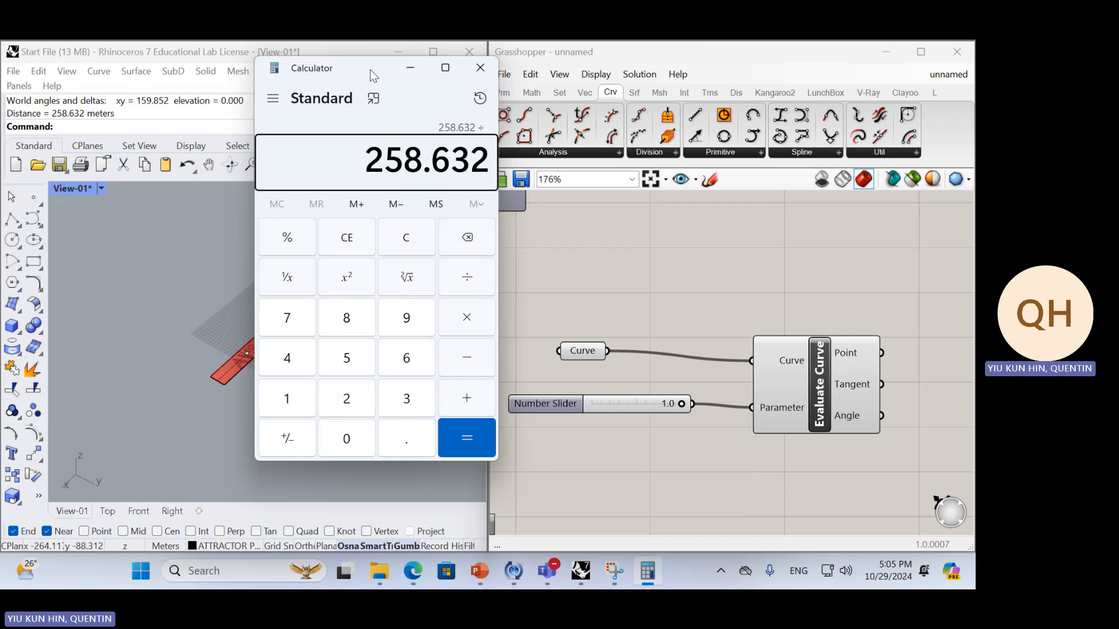
pyautogui.write('2')
pyautogui.press('Return')
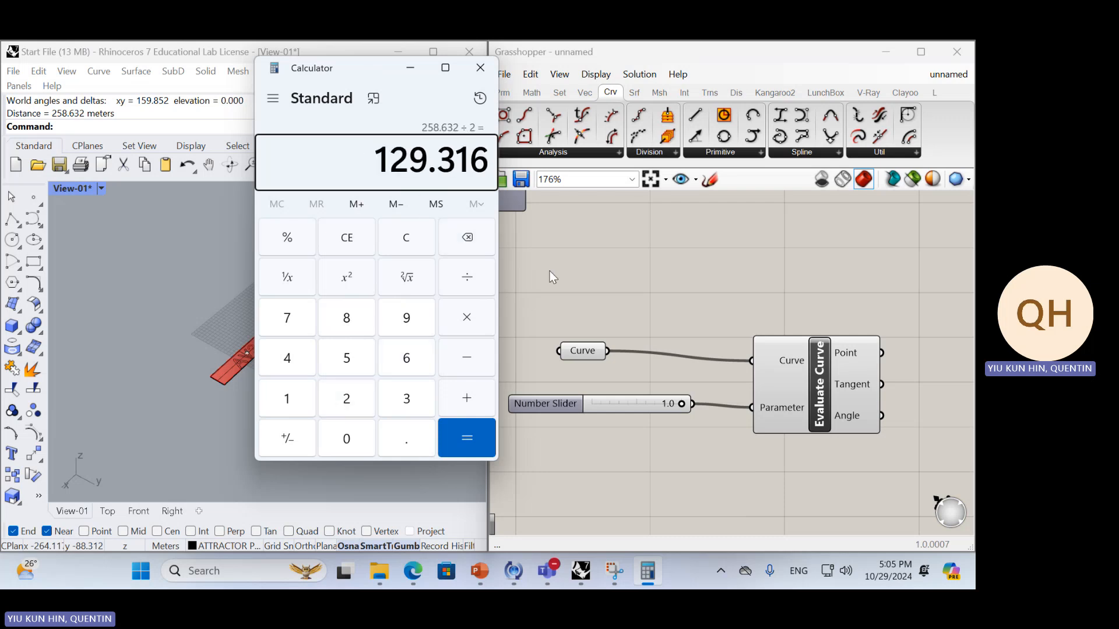
# Add a number slider with the value 129.316 above the Curve parameter
pyautogui.doubleClick(645, 275)
pyautogui.write('12')
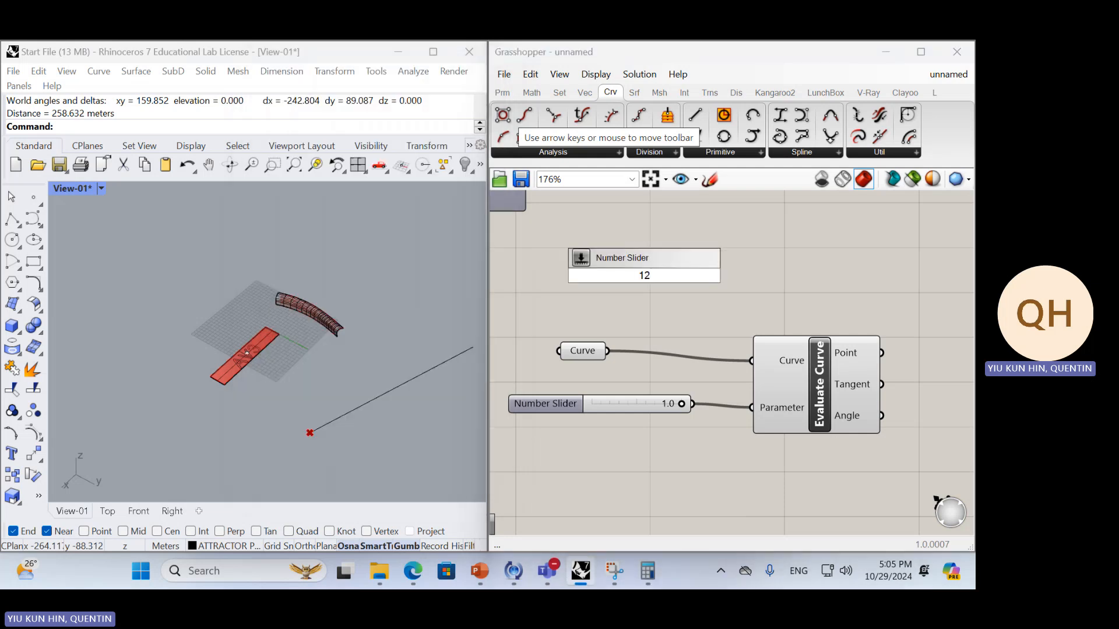
pyautogui.write('9.316')
pyautogui.press('Return')
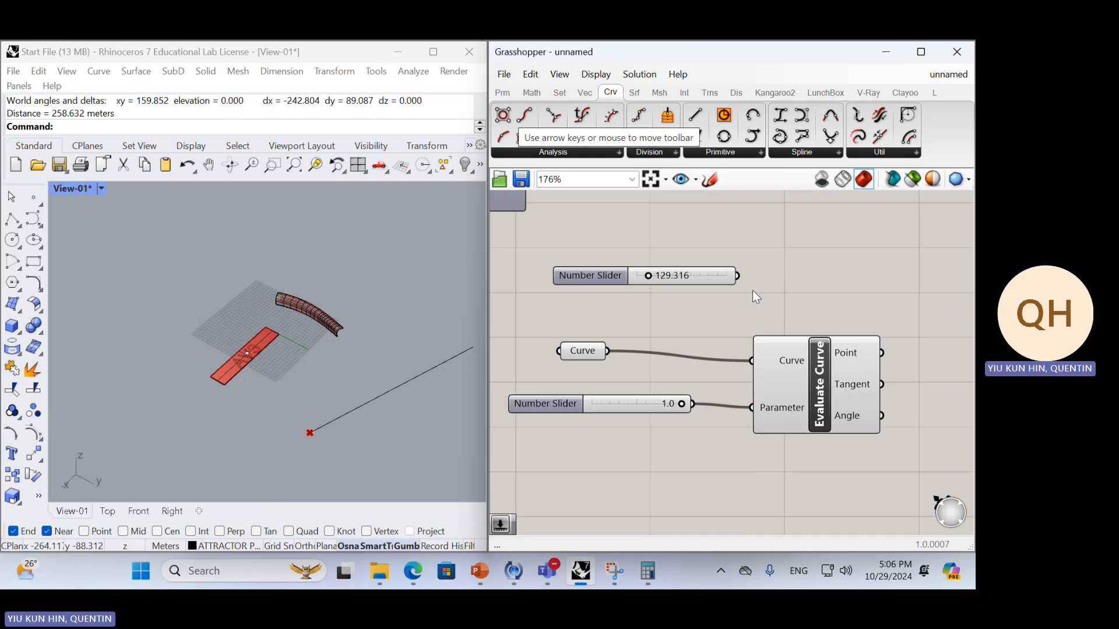
# Connect the 129.316 slider to Evaluate Curve's Parameter input, place it below the 1.0 slider and examine the evaluated point on the line
pyautogui.moveTo(756, 335); pyautogui.dragTo(752, 408)
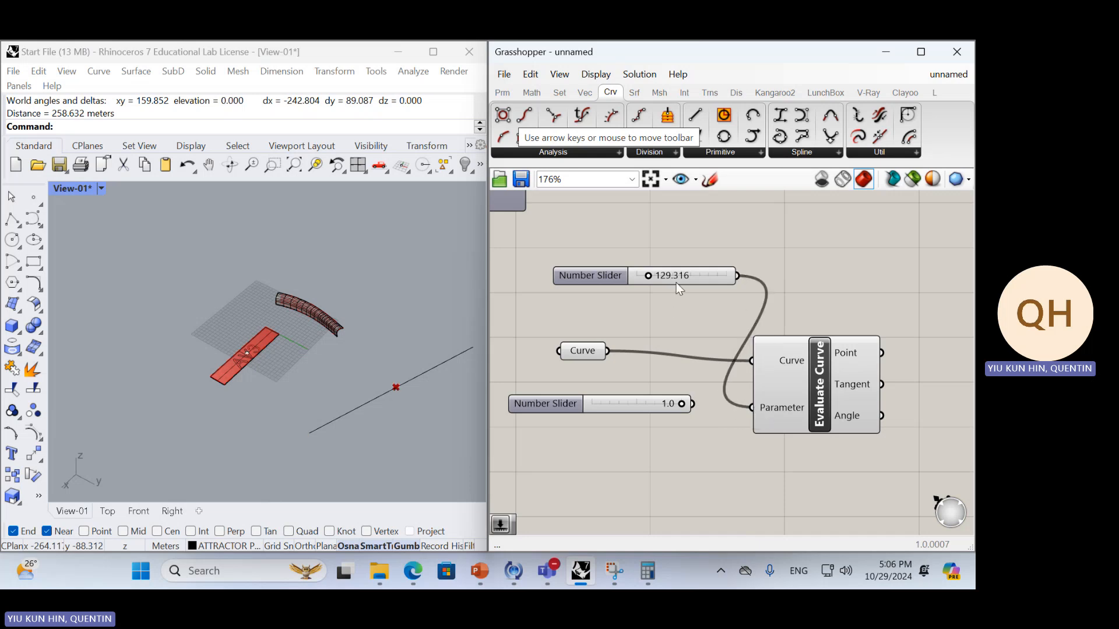
pyautogui.moveTo(677, 278); pyautogui.dragTo(641, 464)
pyautogui.click(774, 414)
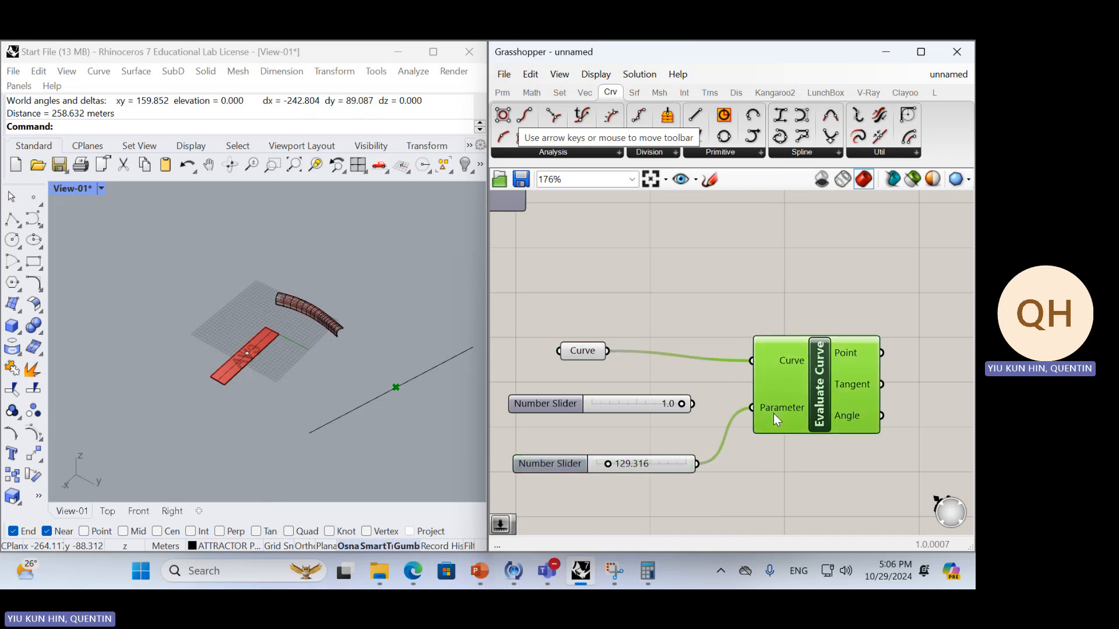
pyautogui.moveTo(772, 407)
pyautogui.scroll(4, 299, 291)
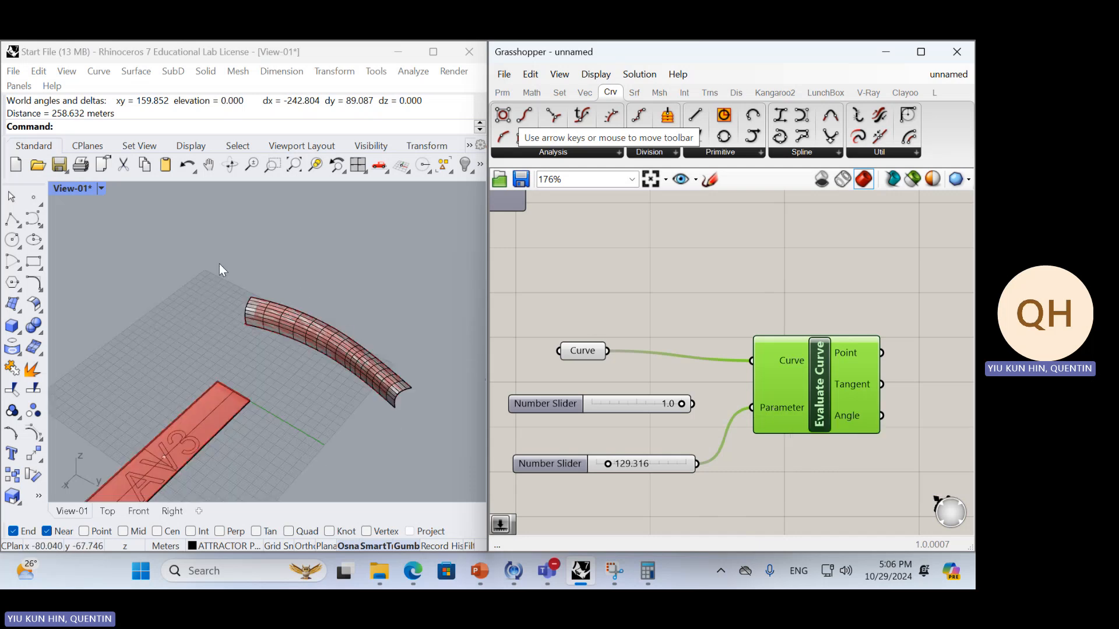
pyautogui.scroll(-5, 341, 292)
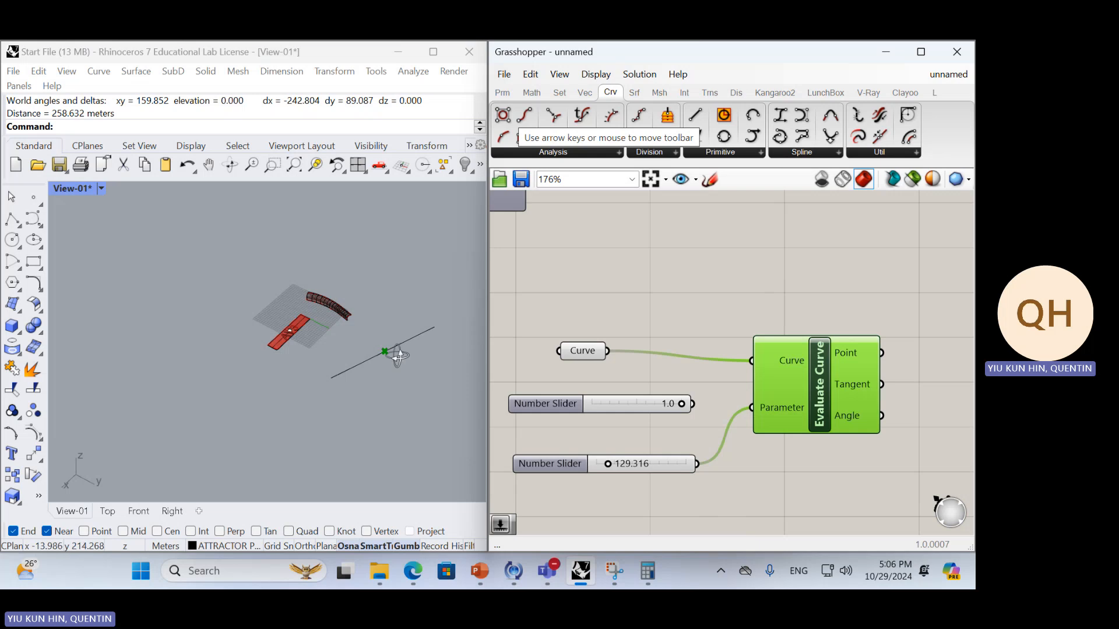
pyautogui.moveTo(393, 351); pyautogui.dragTo(403, 344, button='right')
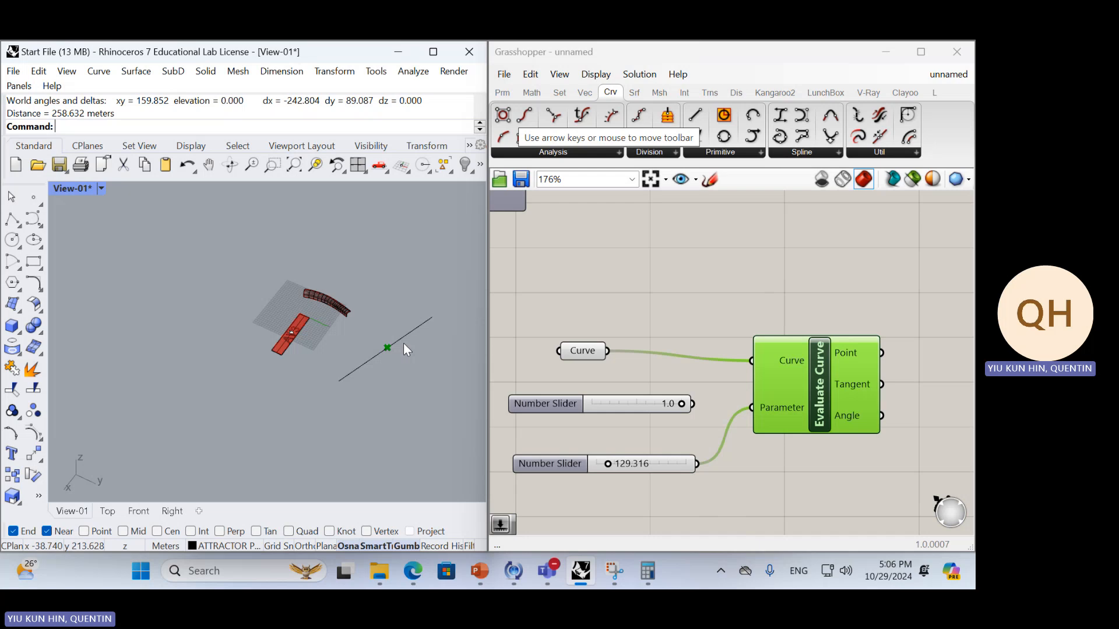
# Delete the 129.316 number slider
pyautogui.moveTo(647, 466)
pyautogui.mouseDown()
pyautogui.moveTo(665, 399)
pyautogui.moveTo(646, 458)
pyautogui.moveTo(636, 460)
pyautogui.mouseUp()
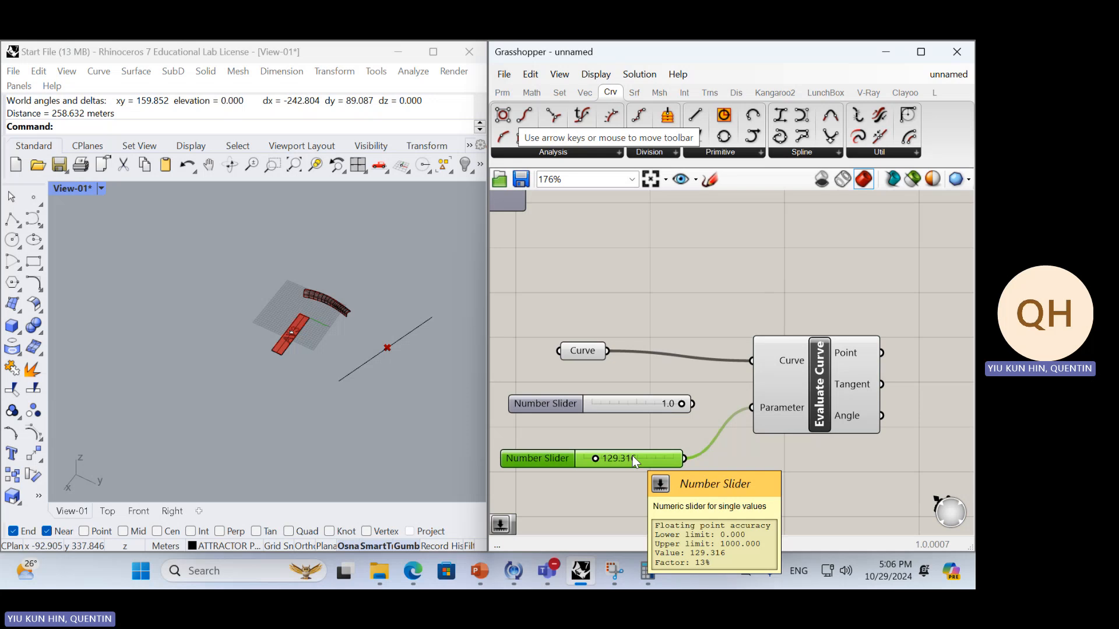
pyautogui.press('Delete')
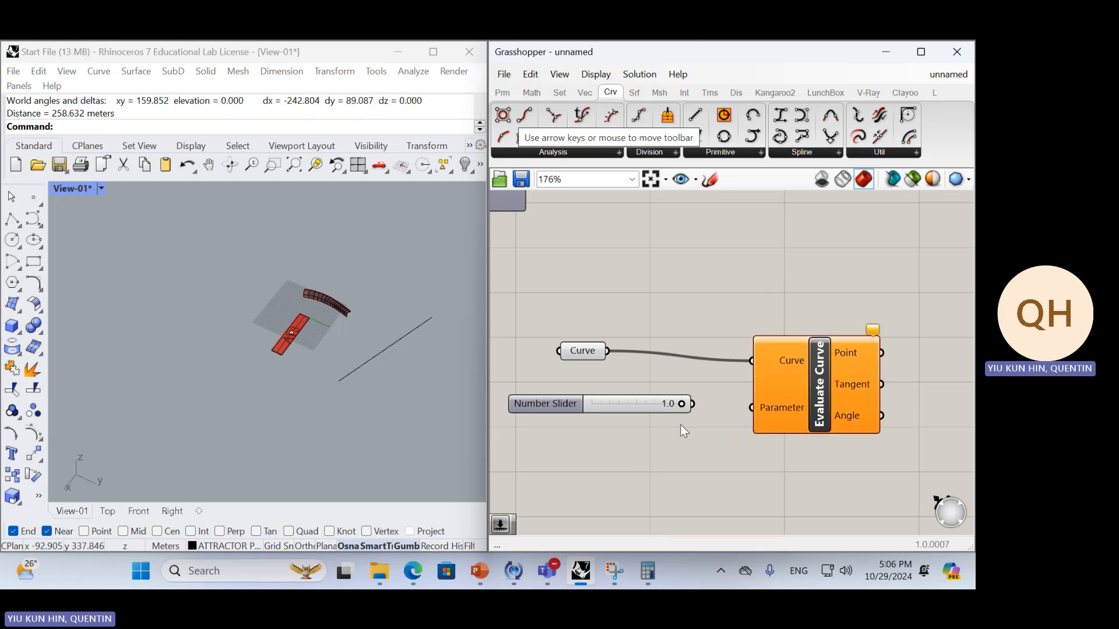
pyautogui.moveTo(691, 403); pyautogui.dragTo(708, 459)
# Reparameterize the Curve parameter and align it level with Evaluate Curve's Curve input
pyautogui.click(588, 350)
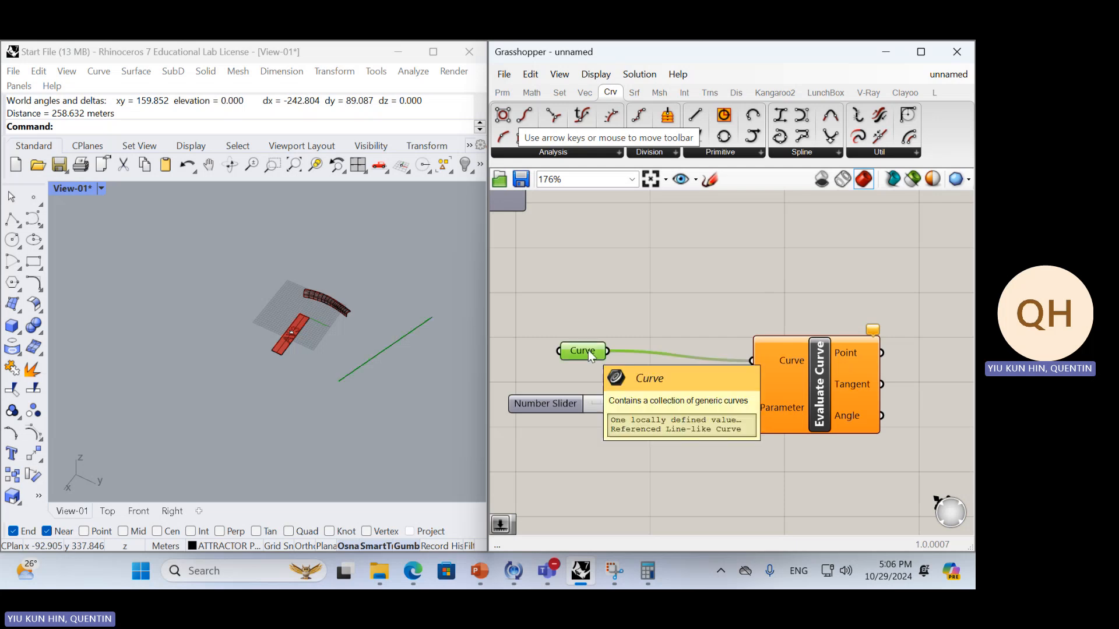
pyautogui.moveTo(589, 349); pyautogui.dragTo(579, 362, button='right')
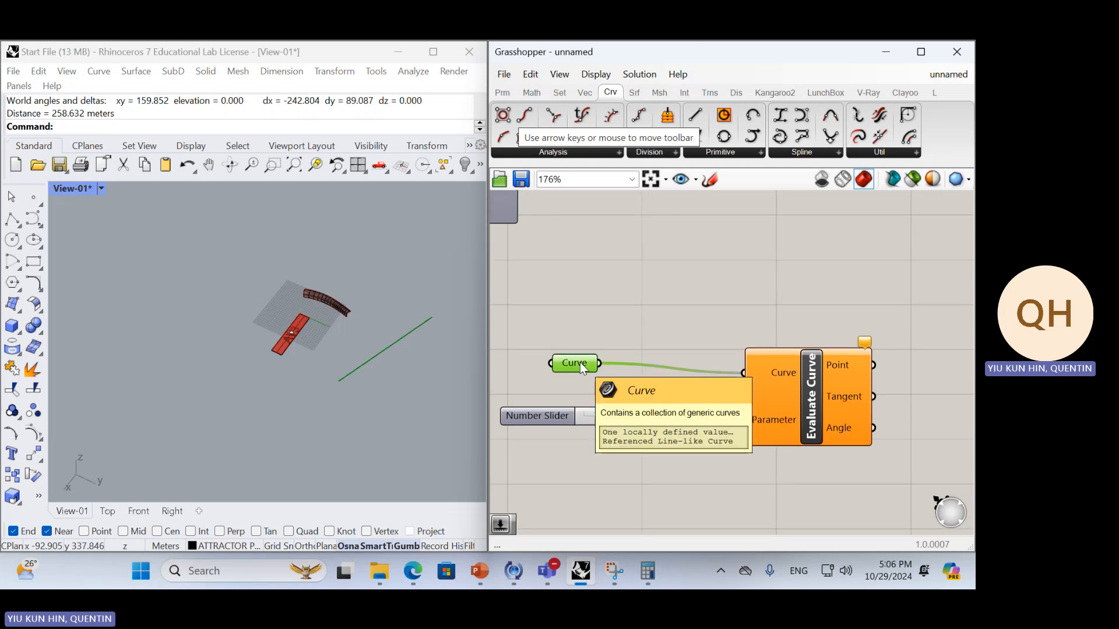
pyautogui.rightClick(579, 362)
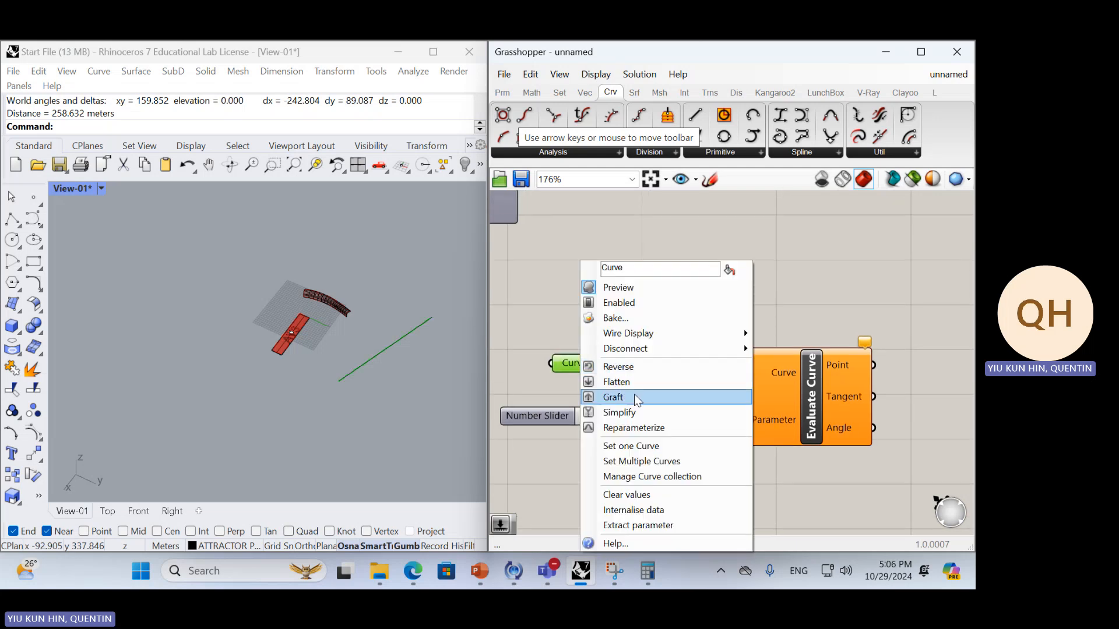
pyautogui.click(654, 429)
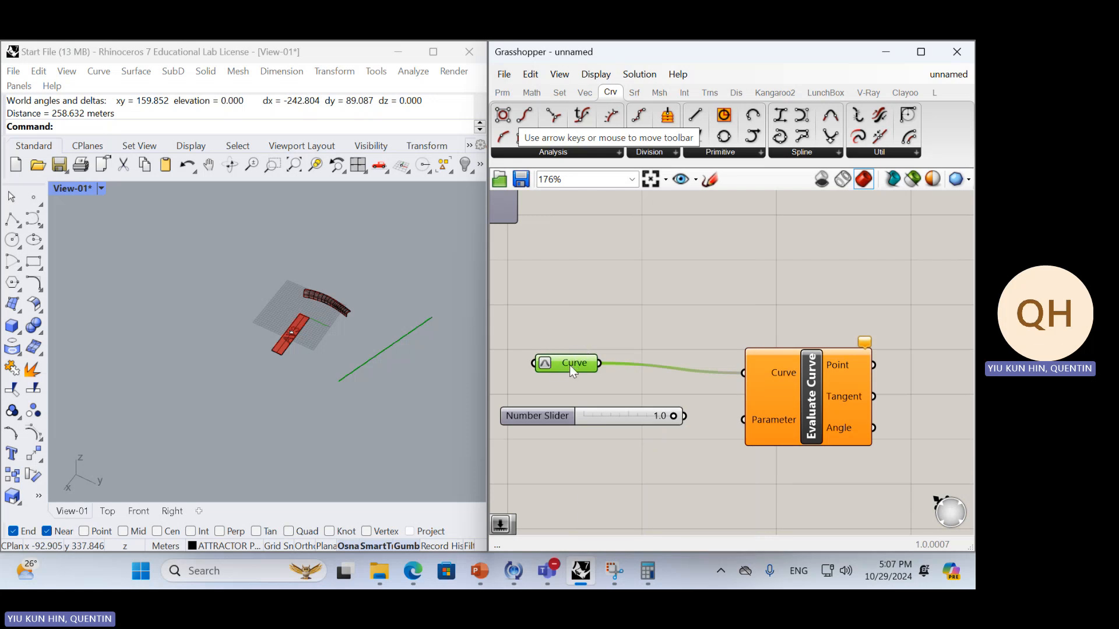
pyautogui.moveTo(567, 371); pyautogui.dragTo(595, 375)
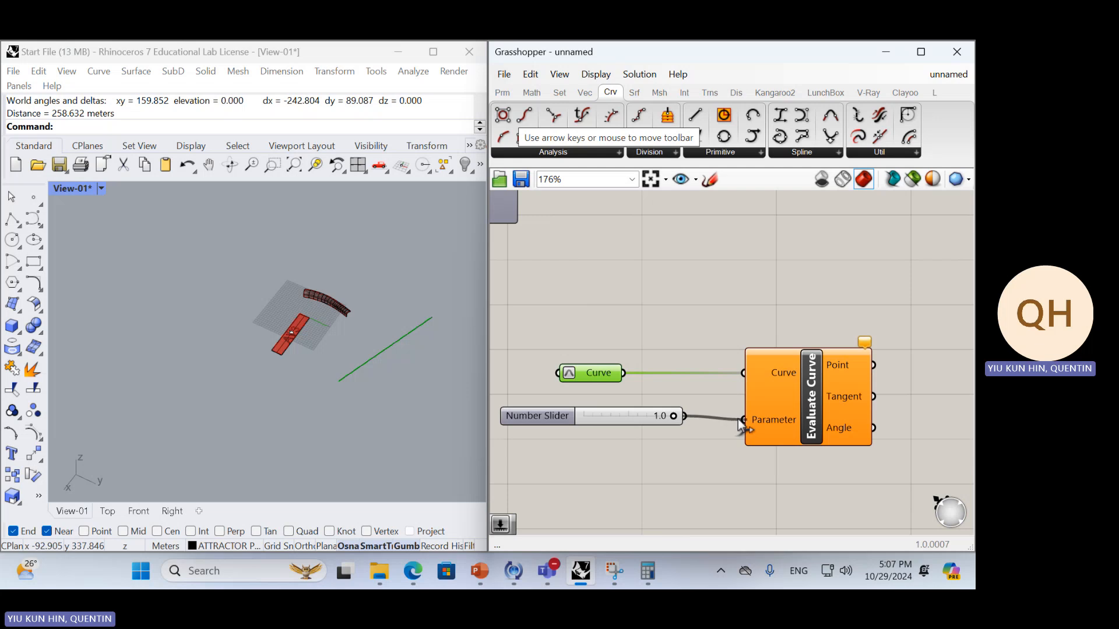
# Connect the remaining number slider to Evaluate Curve's Parameter input and set the slider to 0.0
pyautogui.moveTo(738, 420); pyautogui.dragTo(740, 422)
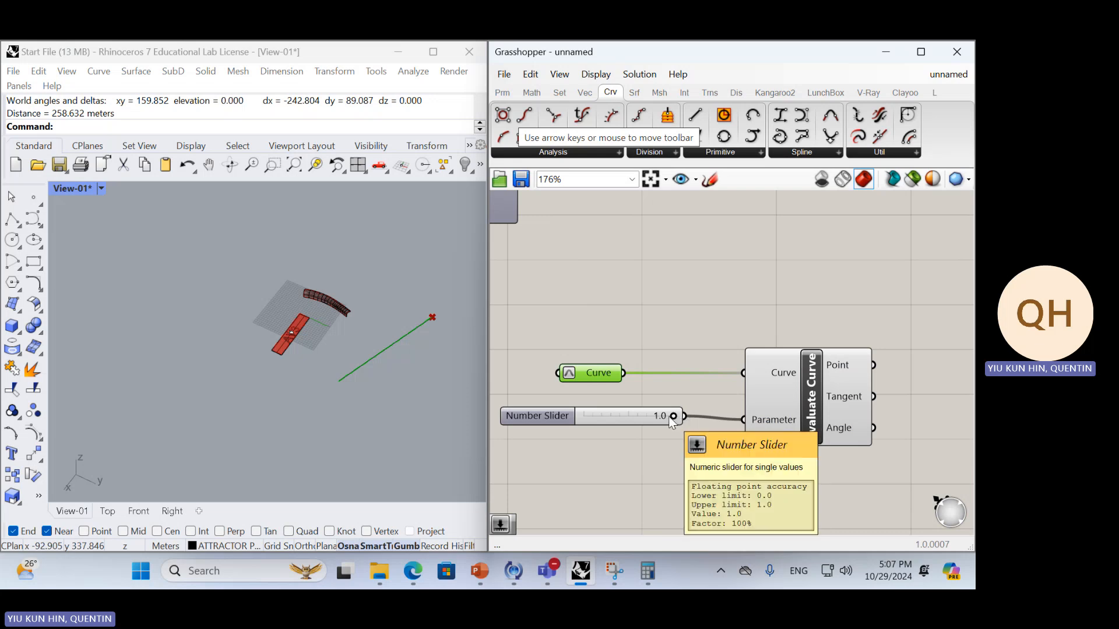
pyautogui.doubleClick(612, 416)
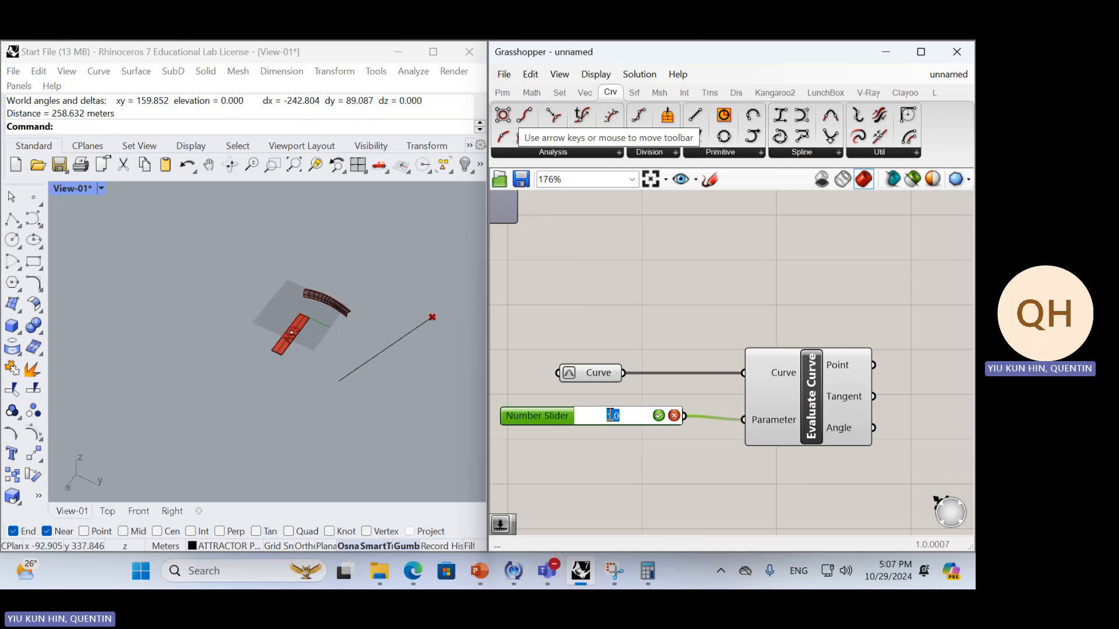
pyautogui.write('0')
pyautogui.press('Return')
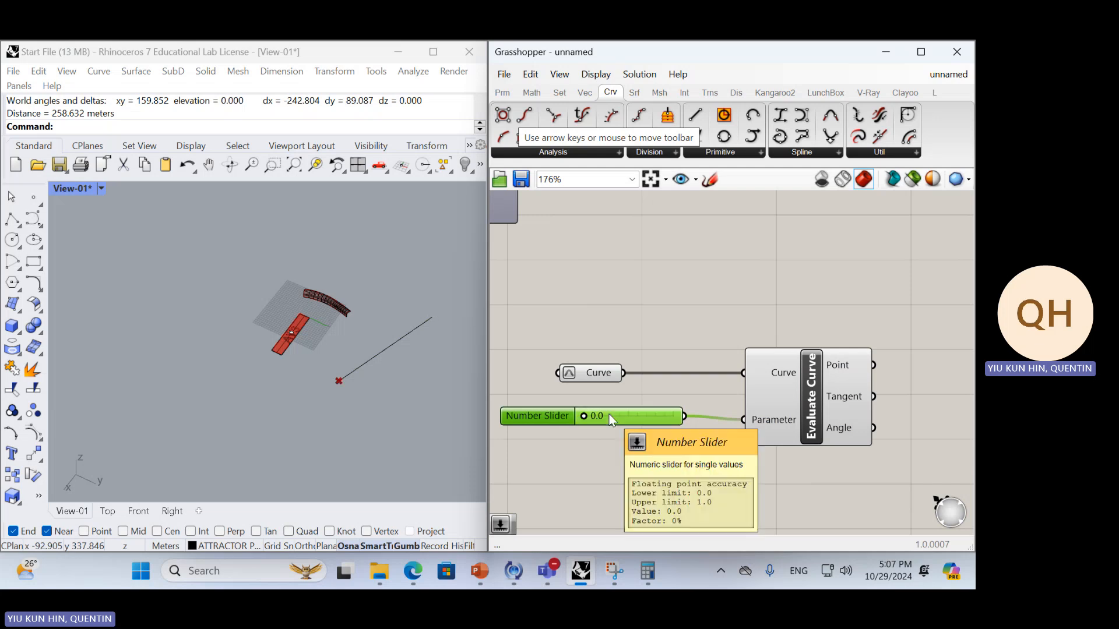
pyautogui.moveTo(586, 418)
pyautogui.mouseDown()
pyautogui.moveTo(682, 411)
pyautogui.moveTo(579, 435)
pyautogui.moveTo(667, 407)
pyautogui.moveTo(582, 421)
pyautogui.mouseUp()
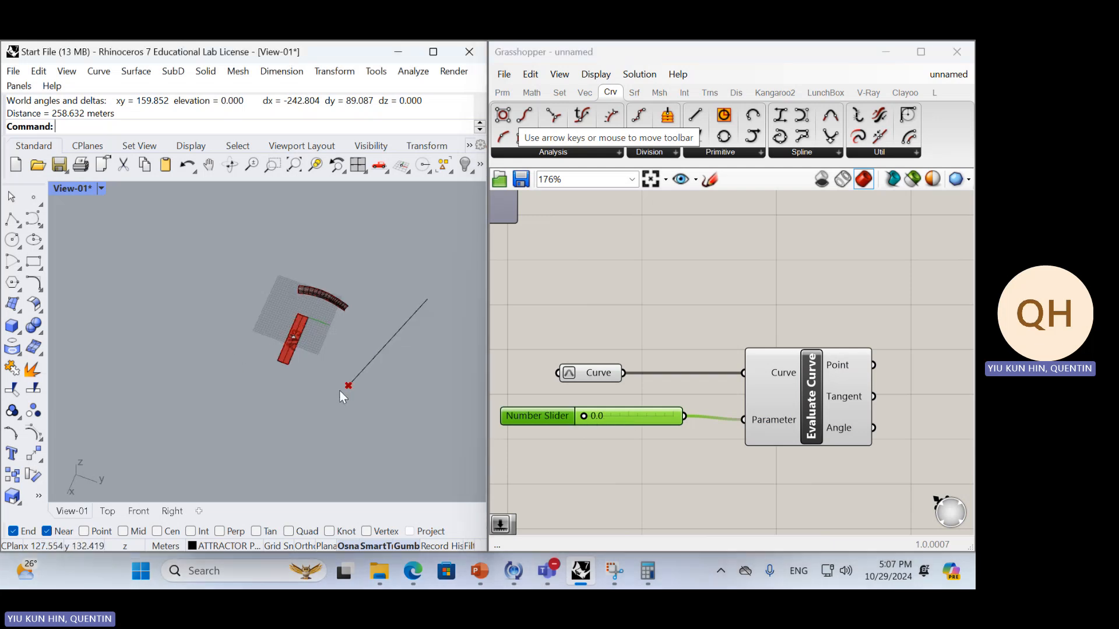
# Draw an open, winding degree-3 control point curve in Rhino beside the straight line
pyautogui.moveTo(328, 400); pyautogui.dragTo(105, 286, button='right')
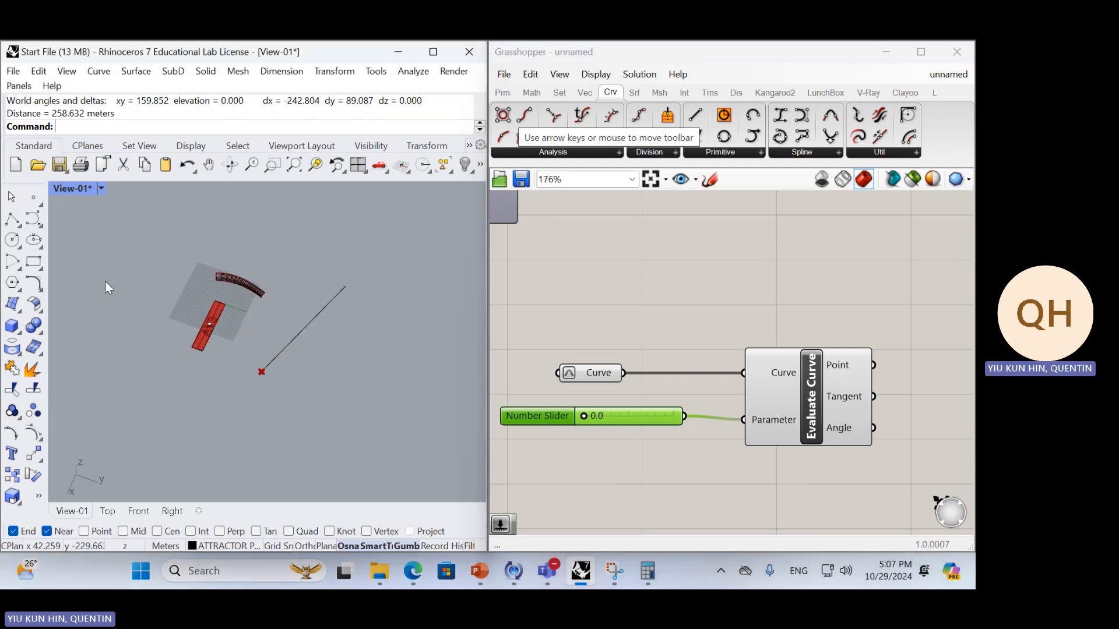
pyautogui.click(33, 219)
pyautogui.click(325, 394)
pyautogui.click(395, 391)
pyautogui.click(395, 342)
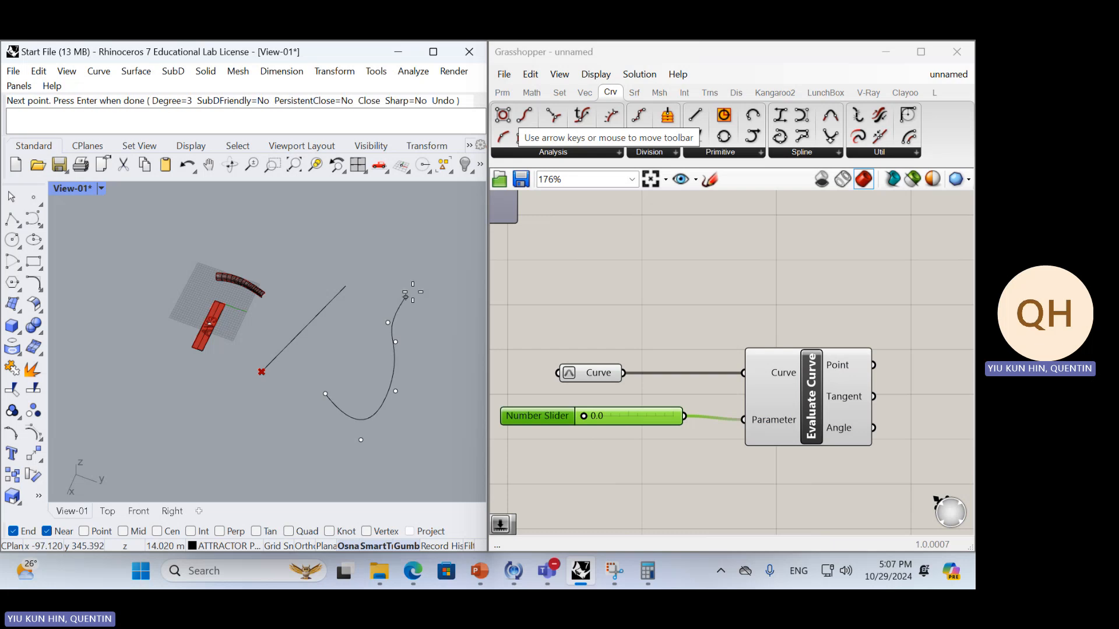
pyautogui.click(434, 290)
pyautogui.click(458, 360)
pyautogui.click(439, 453)
pyautogui.click(470, 398)
pyautogui.click(474, 333)
pyautogui.click(464, 314)
pyautogui.press('Return')
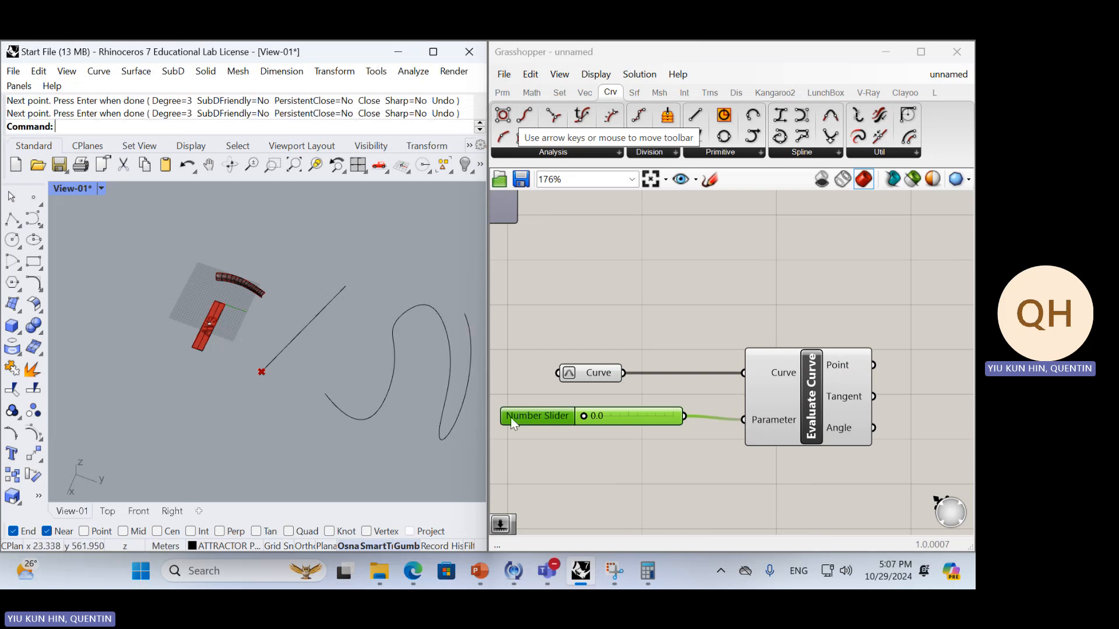
# Assign the new winding Rhino curve to the Curve parameter in place of the straight line
pyautogui.keyDown('shift'); pyautogui.moveTo(480, 414); pyautogui.dragTo(399, 395, button='right'); pyautogui.keyUp('shift')
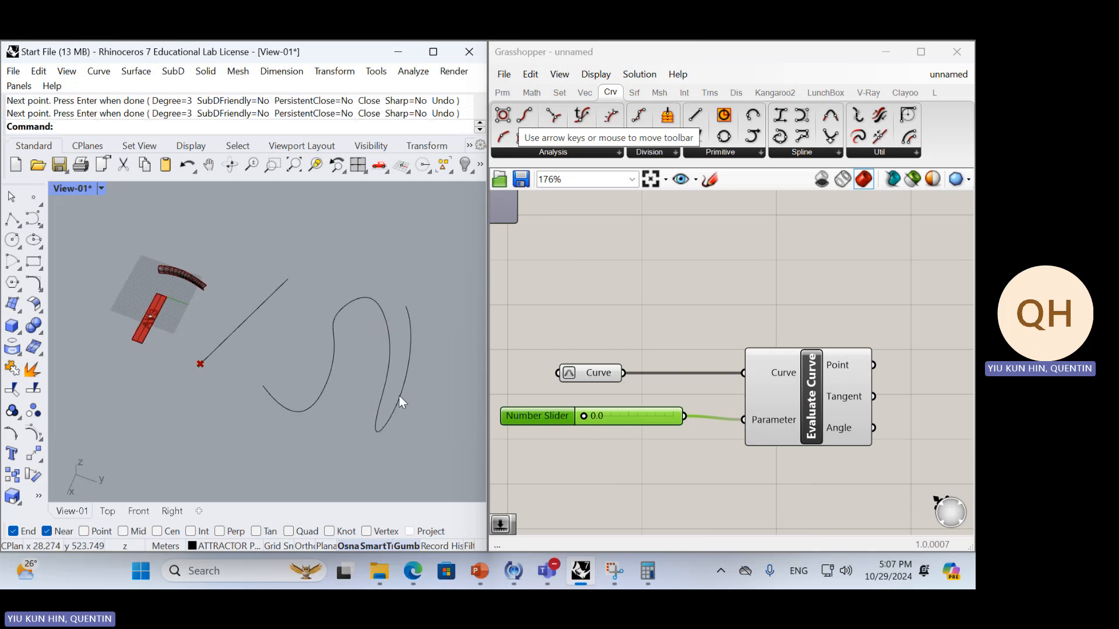
pyautogui.click(390, 343)
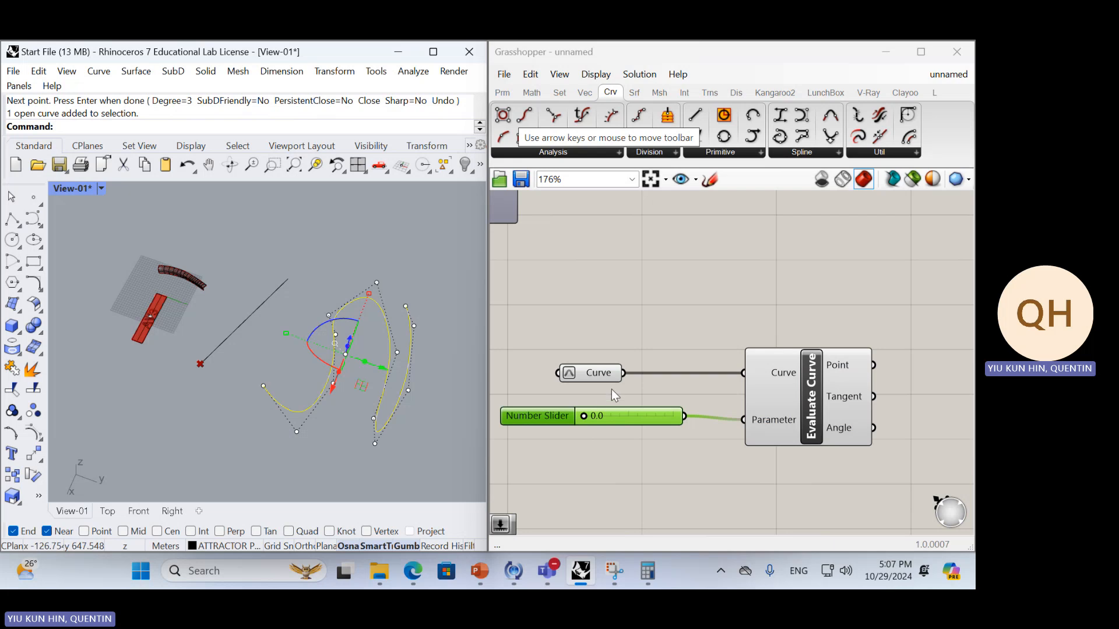
pyautogui.rightClick(609, 374)
pyautogui.click(645, 445)
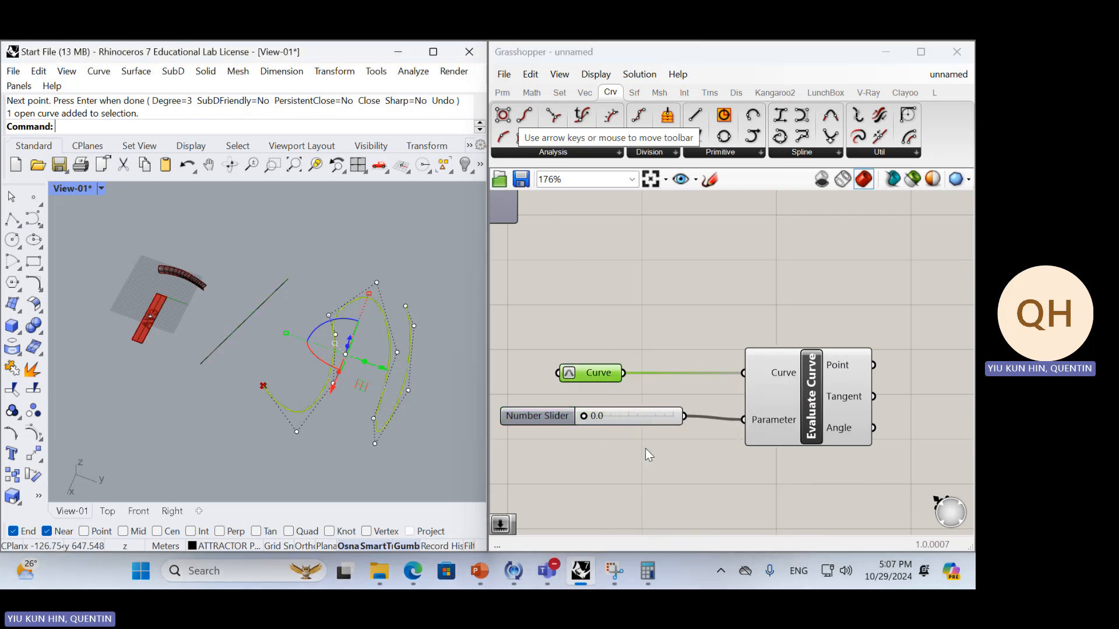
# Set the number slider to 0.5 and deselect the winding curve in Rhino
pyautogui.doubleClick(609, 416)
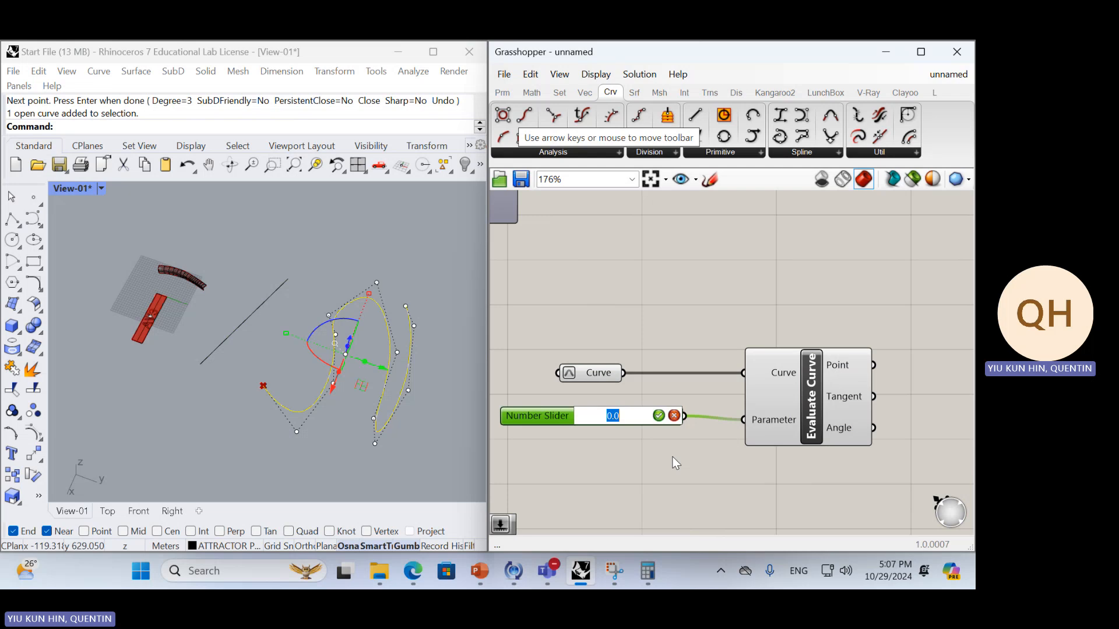
pyautogui.write('0.5')
pyautogui.press('Return')
pyautogui.click(672, 332)
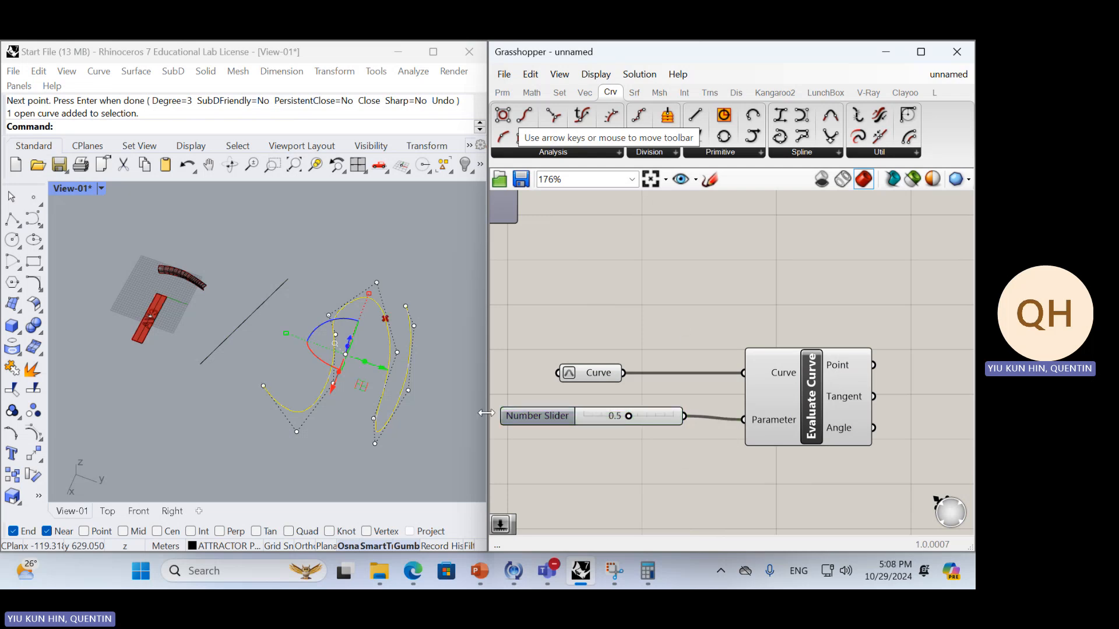
pyautogui.click(469, 416)
pyautogui.click(647, 417)
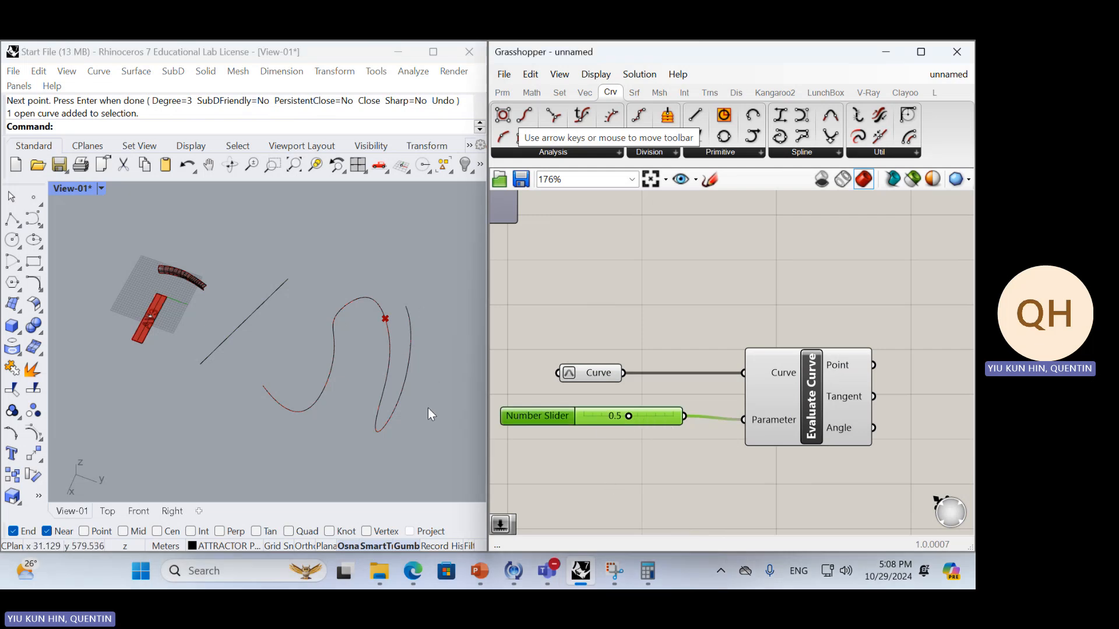
pyautogui.moveTo(429, 409); pyautogui.dragTo(264, 280)
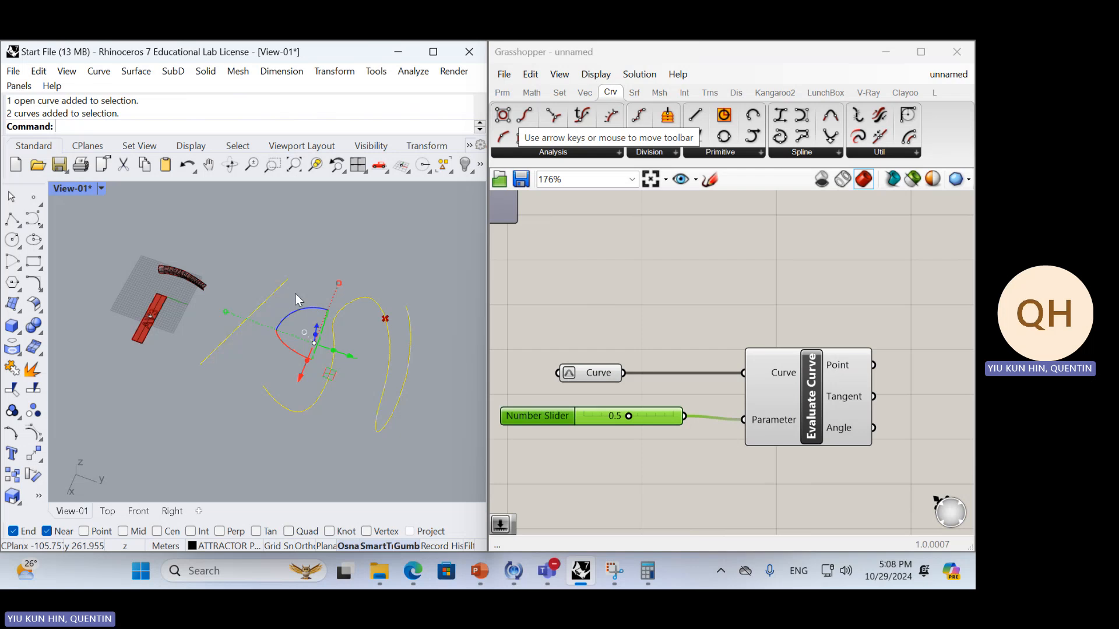
pyautogui.scroll(-5, 655, 352)
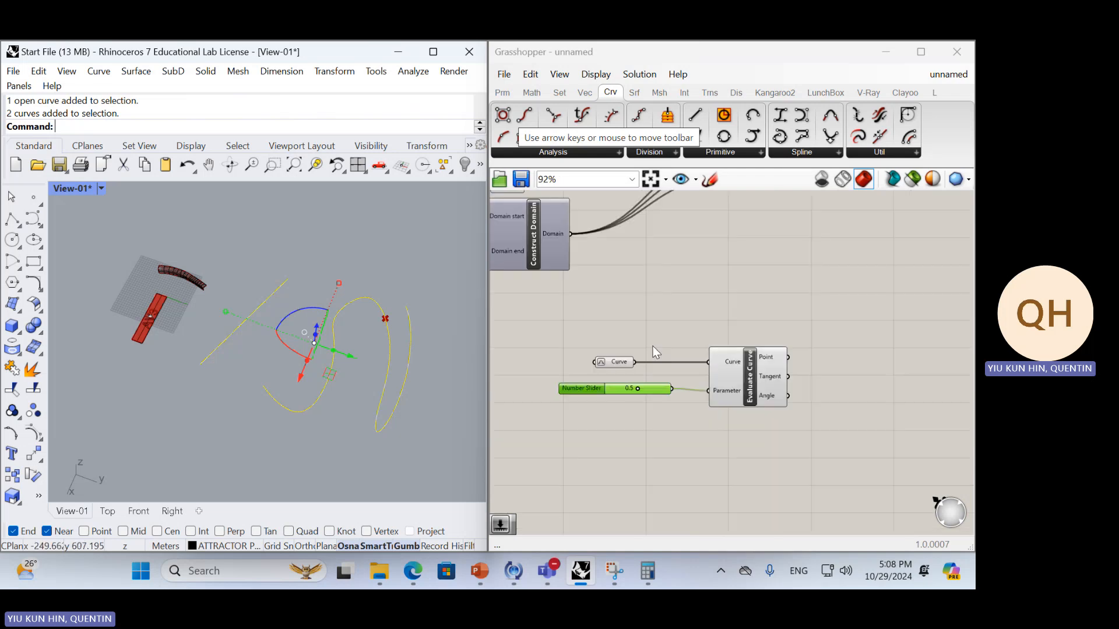
pyautogui.moveTo(648, 372); pyautogui.dragTo(647, 418, button='right')
pyautogui.scroll(6, 584, 303)
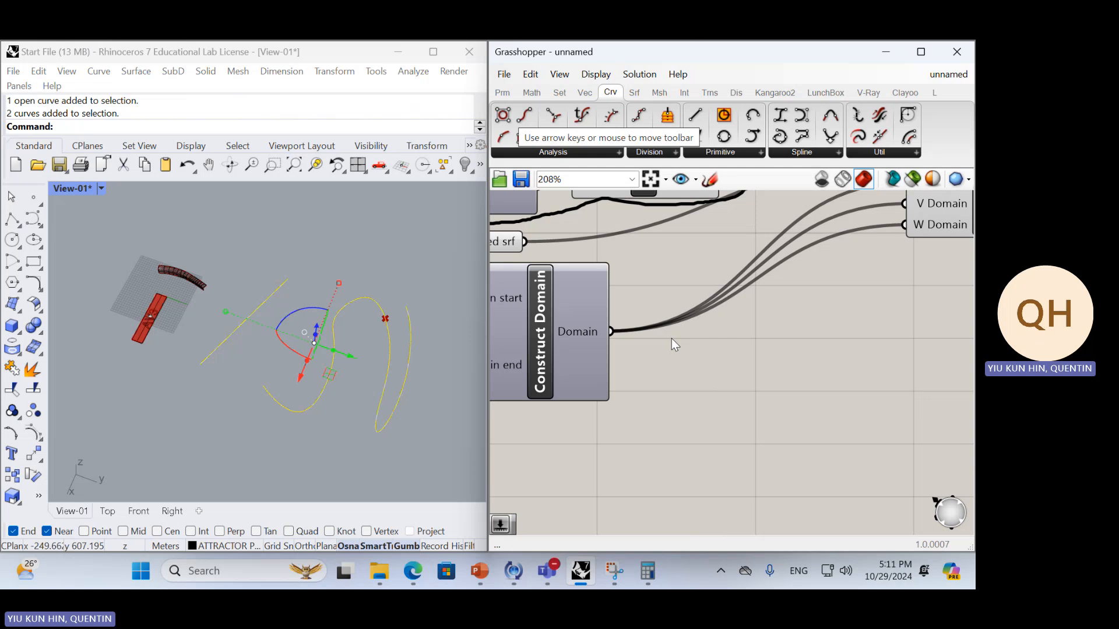
pyautogui.click(287, 257)
# Create a flat four-sided surface from corner points in Rhino above the winding curve and leave it deselected
pyautogui.click(11, 304)
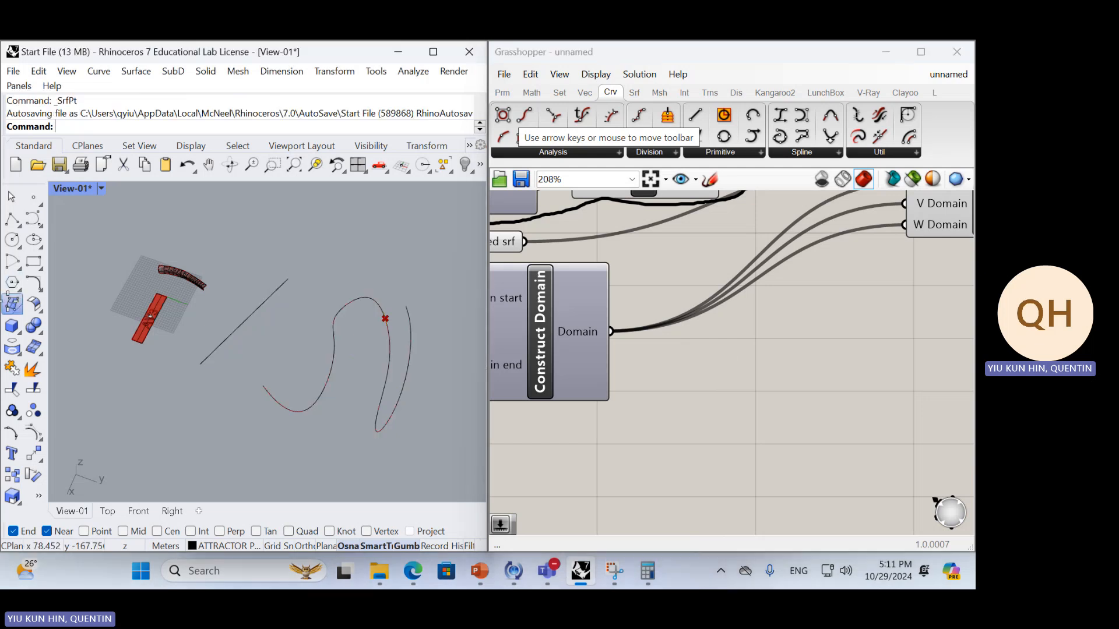
pyautogui.click(343, 225)
pyautogui.click(457, 208)
pyautogui.click(447, 259)
pyautogui.click(338, 269)
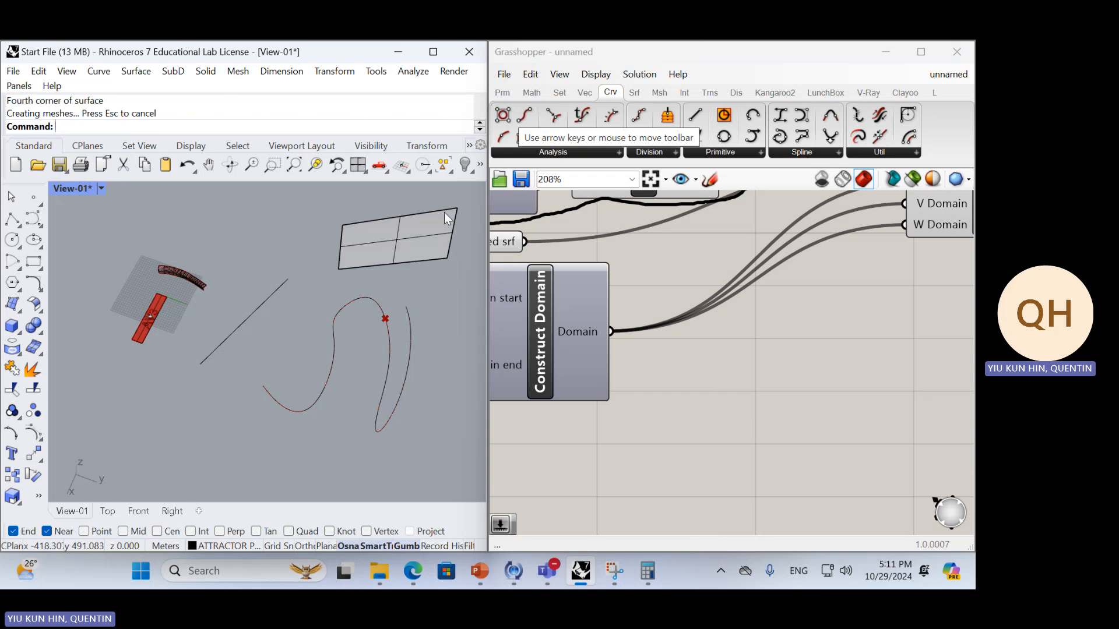
pyautogui.click(408, 243)
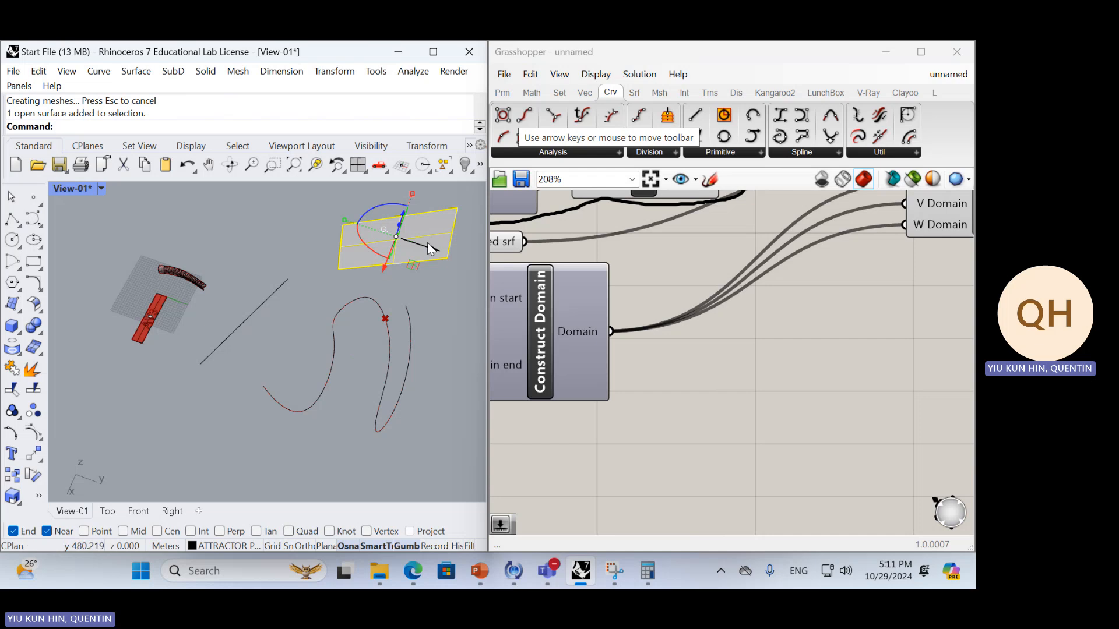
pyautogui.click(438, 281)
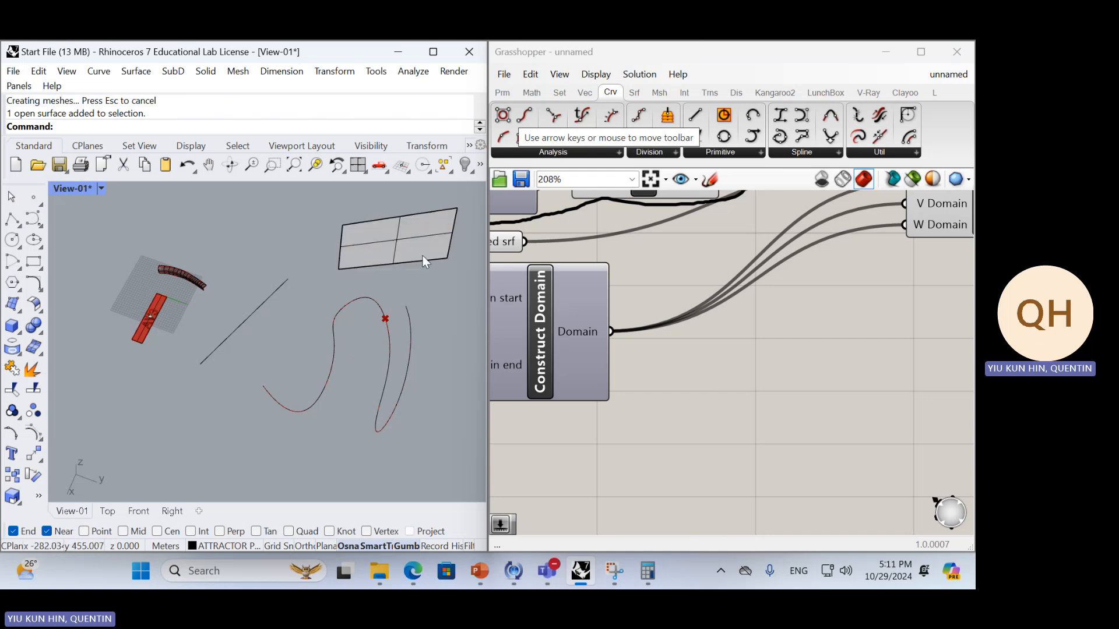
pyautogui.click(425, 258)
pyautogui.click(438, 291)
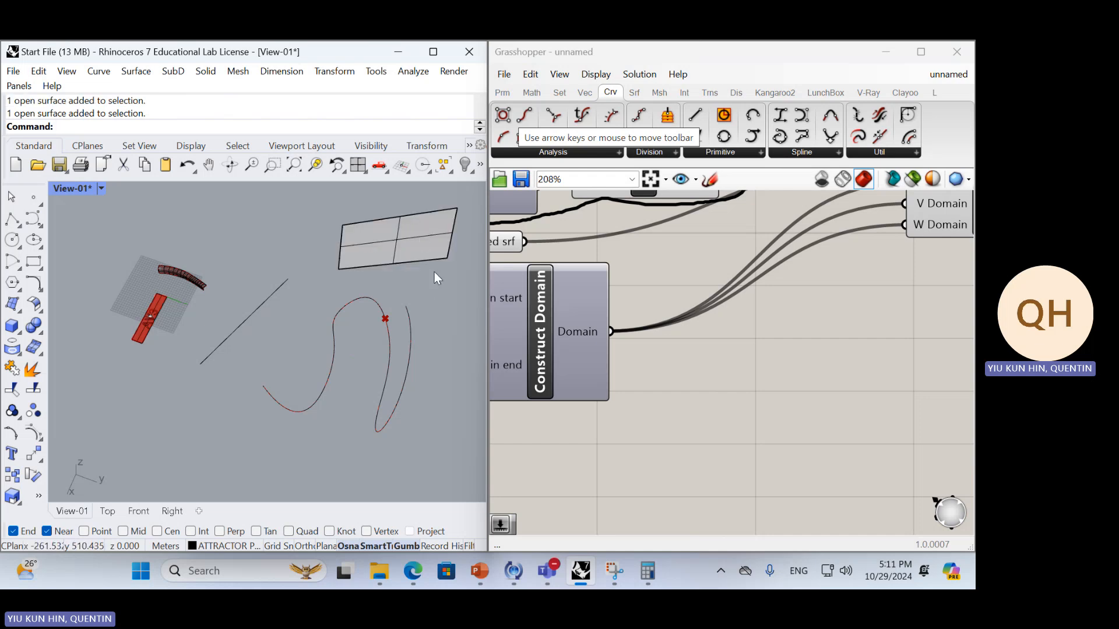
# Examine the new flat surface and compare it with the AV3 strip and the curved surface on the construction grid
pyautogui.moveTo(422, 264); pyautogui.dragTo(322, 324, button='right')
pyautogui.scroll(4, 322, 323)
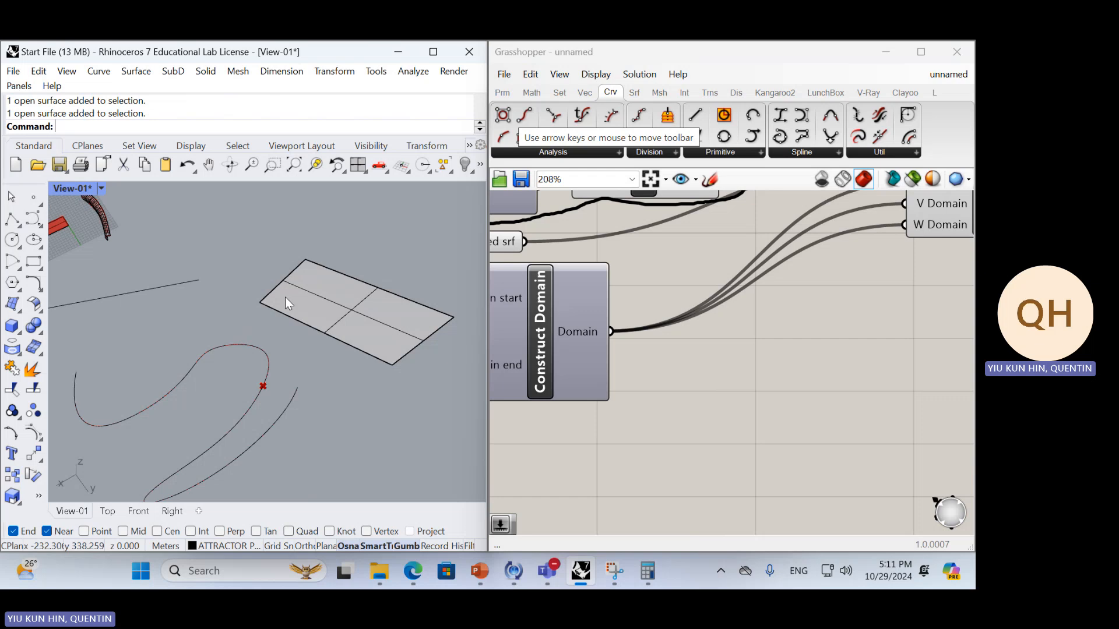
pyautogui.scroll(-7, 290, 295)
pyautogui.scroll(10, 196, 289)
pyautogui.keyDown('shift'); pyautogui.moveTo(221, 258); pyautogui.dragTo(266, 252, button='right'); pyautogui.keyUp('shift')
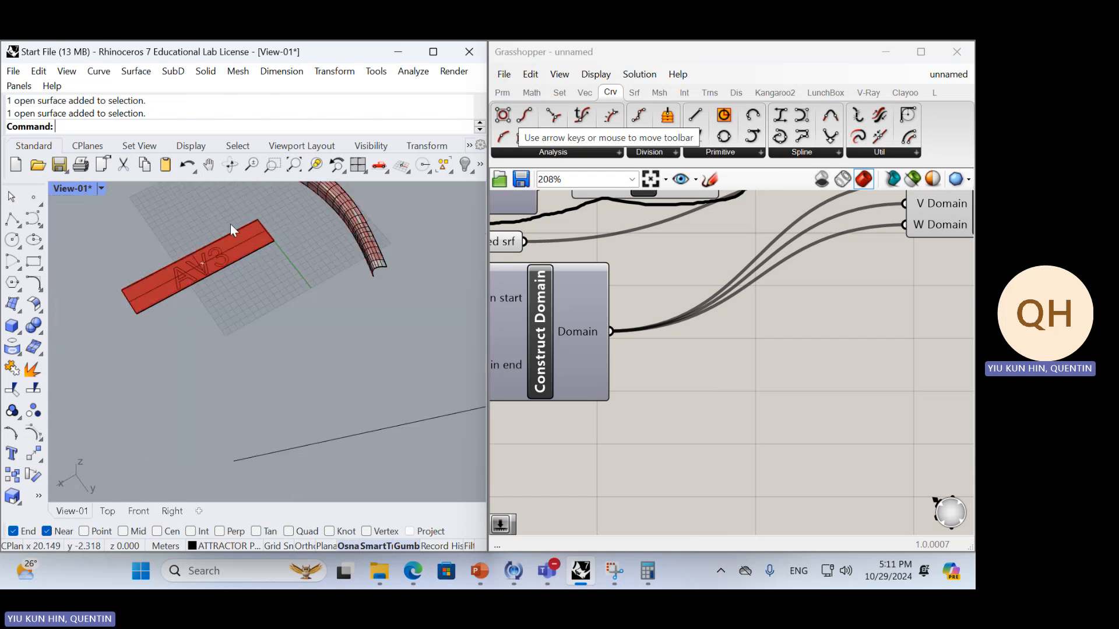
pyautogui.scroll(6, 253, 209)
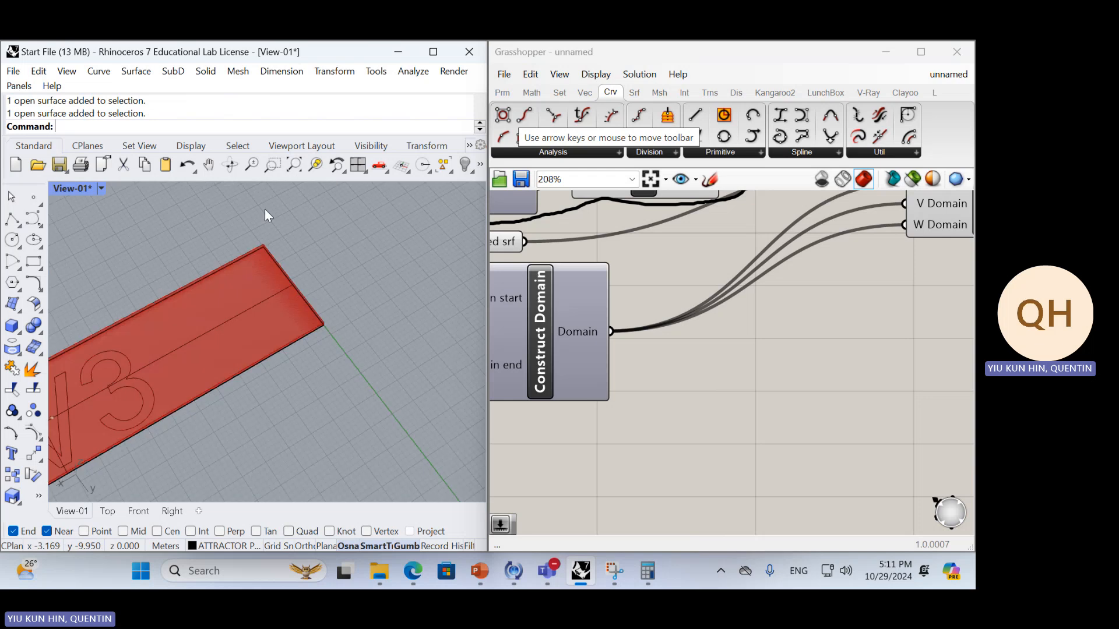
pyautogui.scroll(-6, 255, 271)
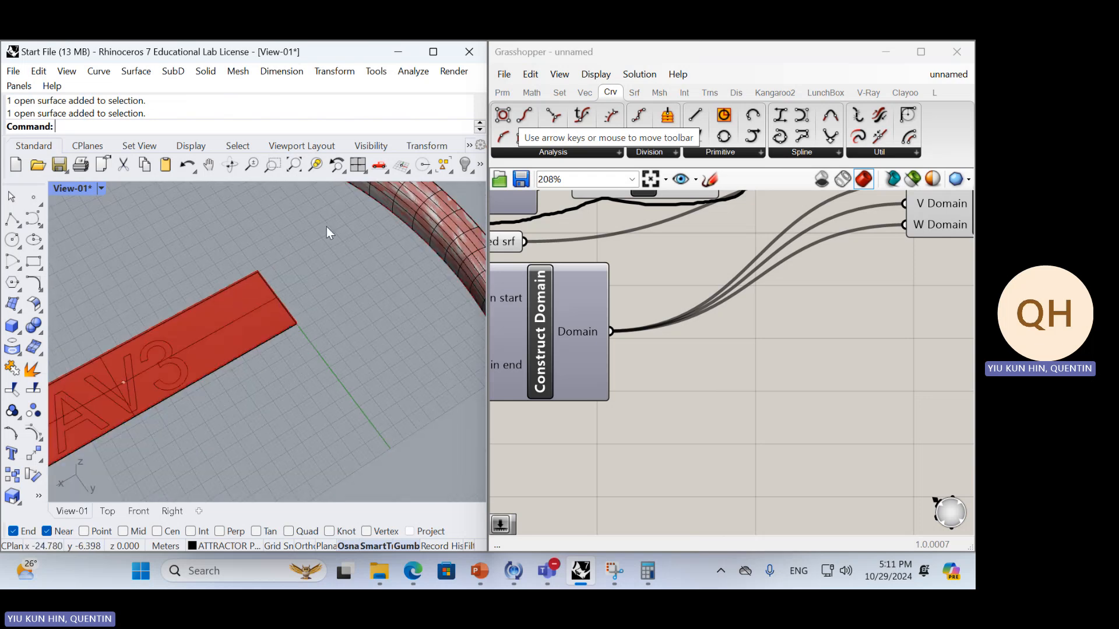
pyautogui.scroll(-8, 245, 273)
pyautogui.moveTo(222, 292); pyautogui.dragTo(331, 291, button='right')
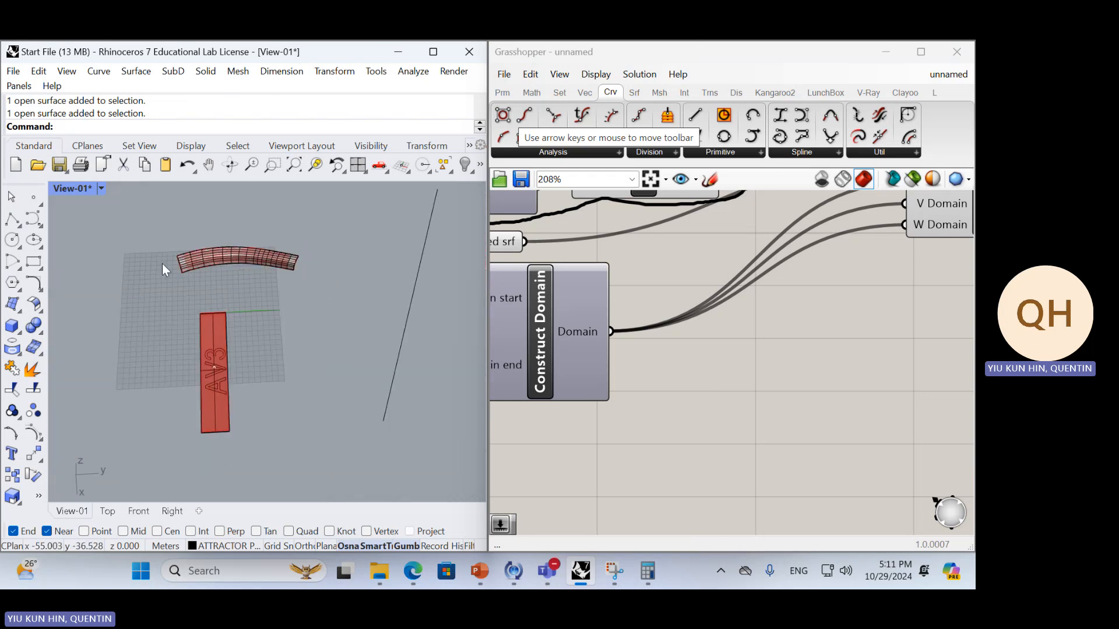
pyautogui.moveTo(182, 325)
pyautogui.mouseDown(button='right')
pyautogui.moveTo(230, 331)
pyautogui.moveTo(180, 330)
pyautogui.mouseUp(button='right')
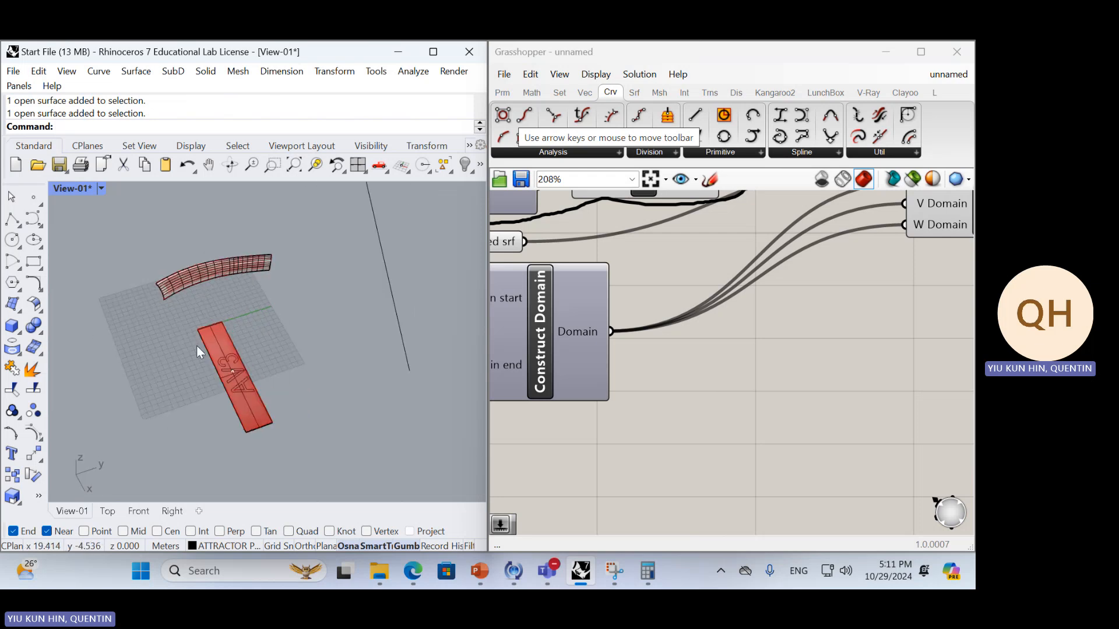
pyautogui.scroll(-5, 172, 319)
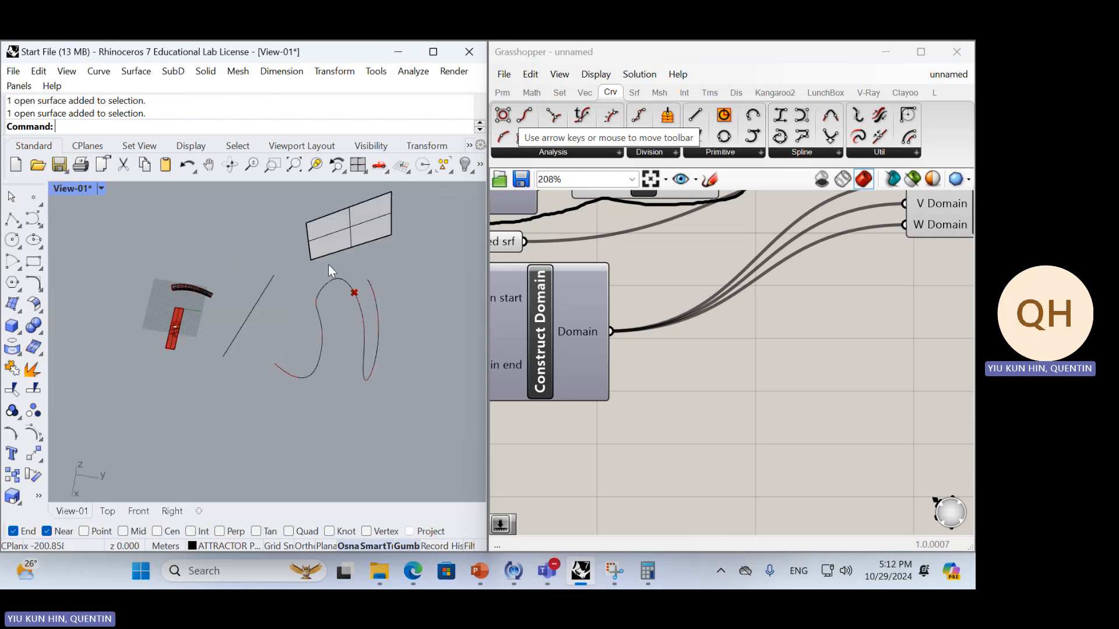
pyautogui.scroll(8, 361, 233)
pyautogui.moveTo(362, 232); pyautogui.dragTo(150, 269, button='right')
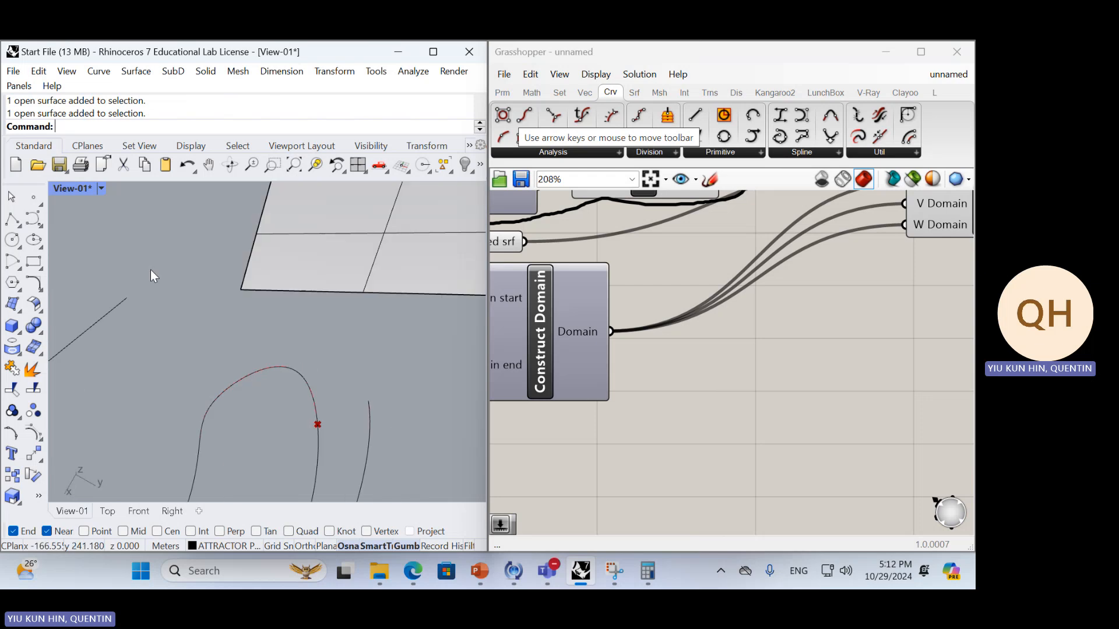
pyautogui.scroll(-7, 150, 269)
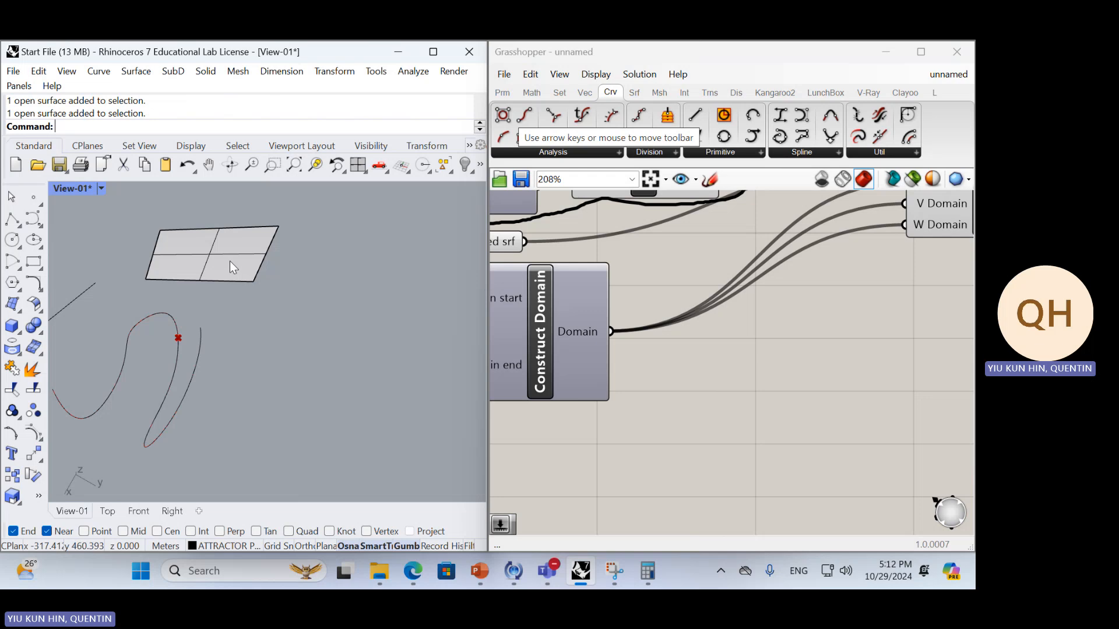
# Inspect the U Domain input of the Surface Morph component in Grasshopper
pyautogui.moveTo(833, 359); pyautogui.dragTo(682, 431, button='right')
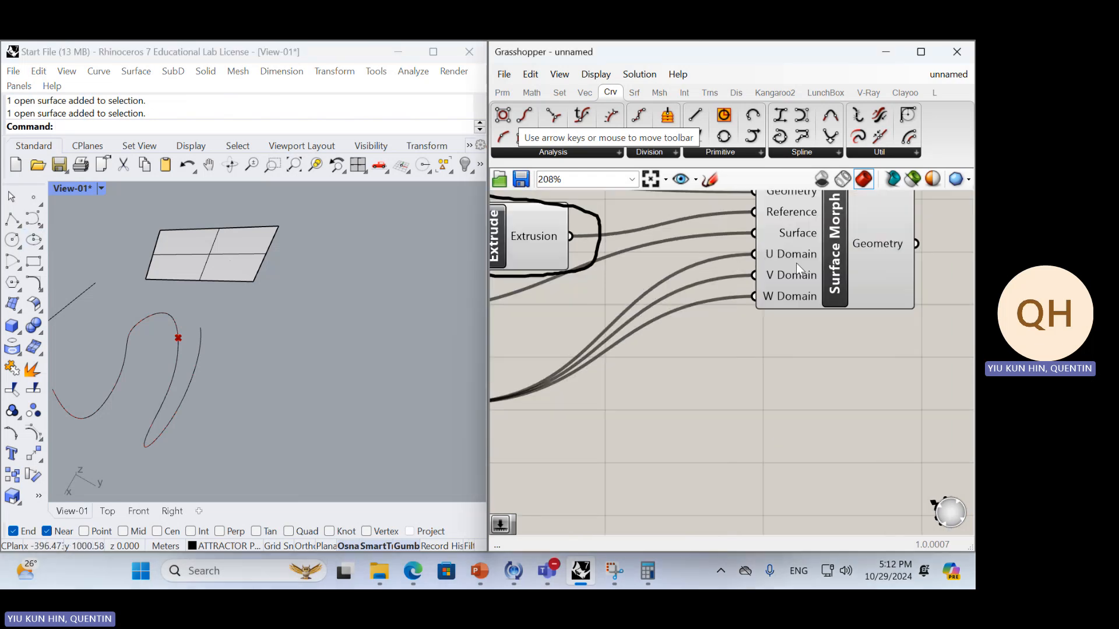
pyautogui.scroll(4, 709, 310)
pyautogui.scroll(1, 658, 309)
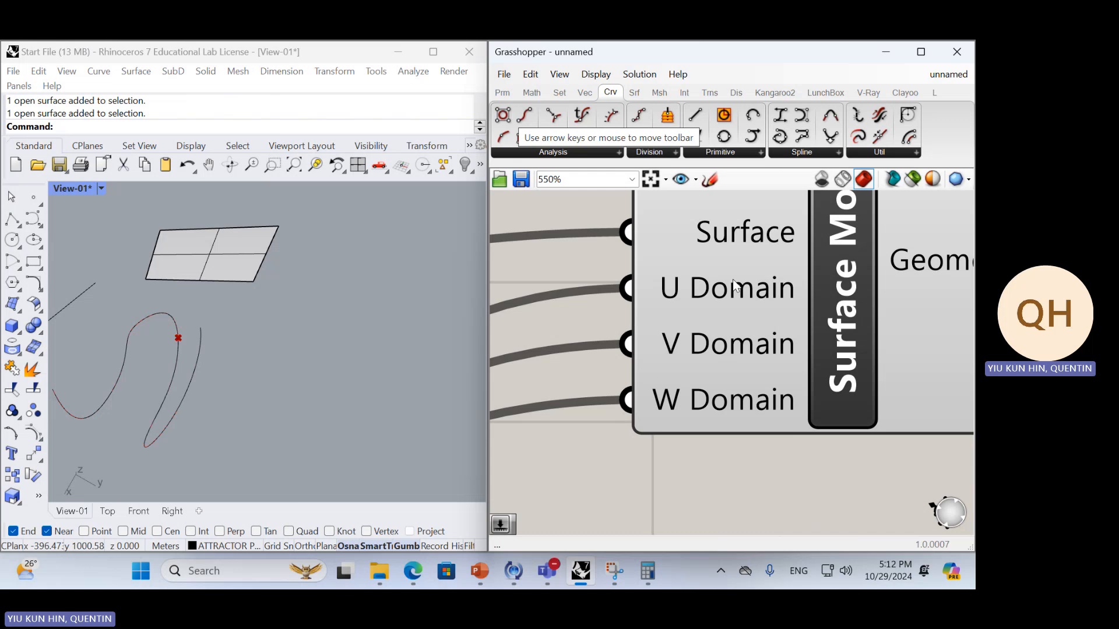
pyautogui.moveTo(753, 315)
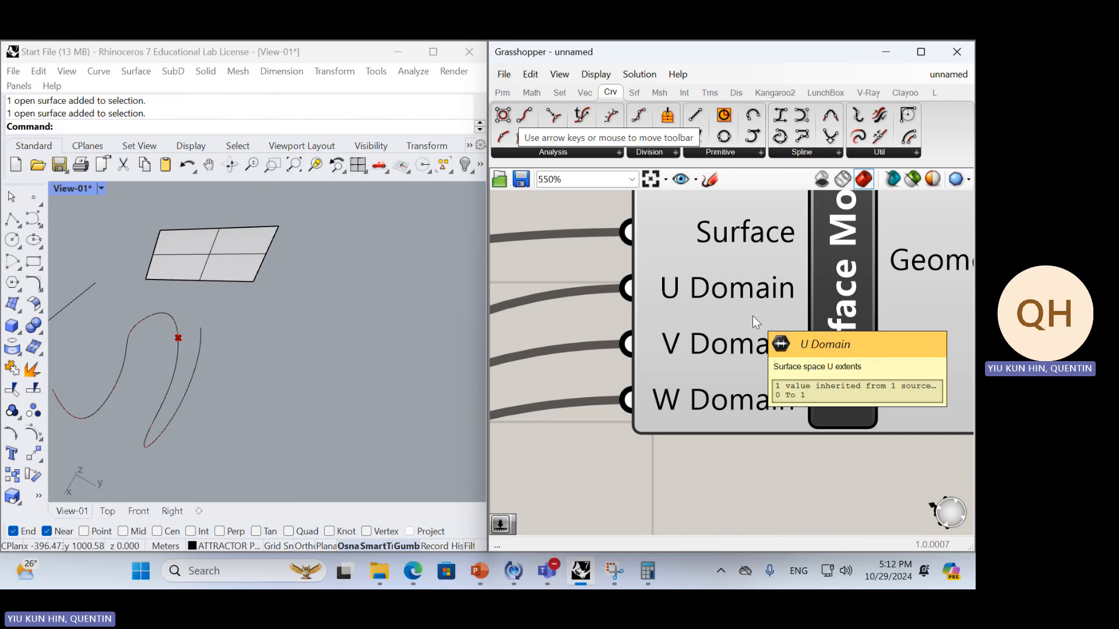
# Switch to Snipping Tool and capture the Rhino viewport with the AV3 strip, the curves and the flat surface in view
pyautogui.scroll(5, 155, 260)
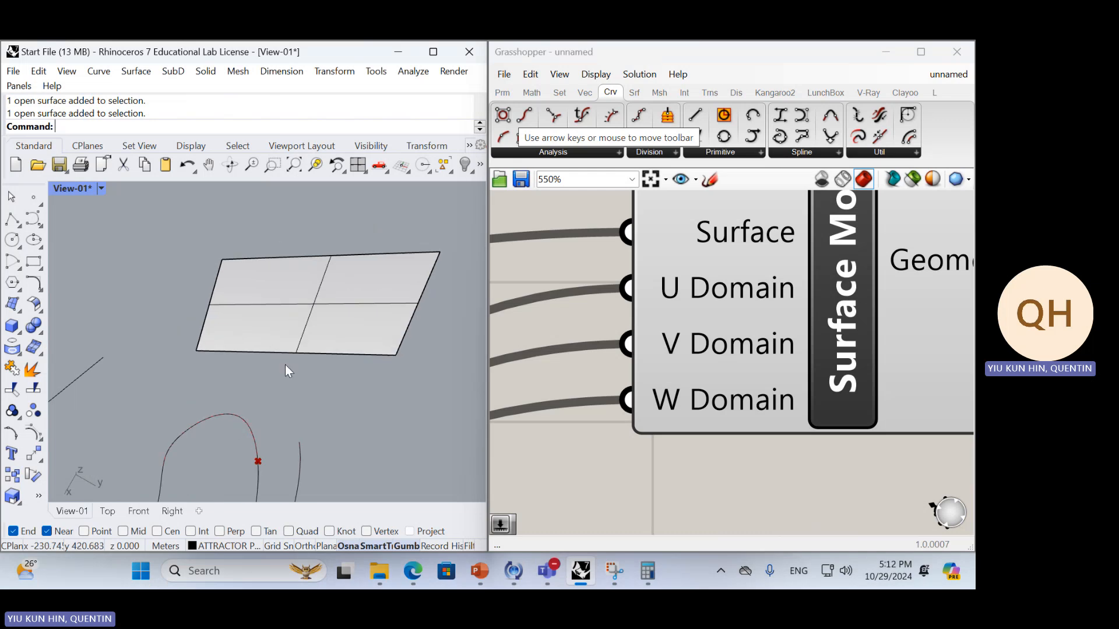
pyautogui.scroll(-6, 285, 364)
pyautogui.scroll(3, 273, 362)
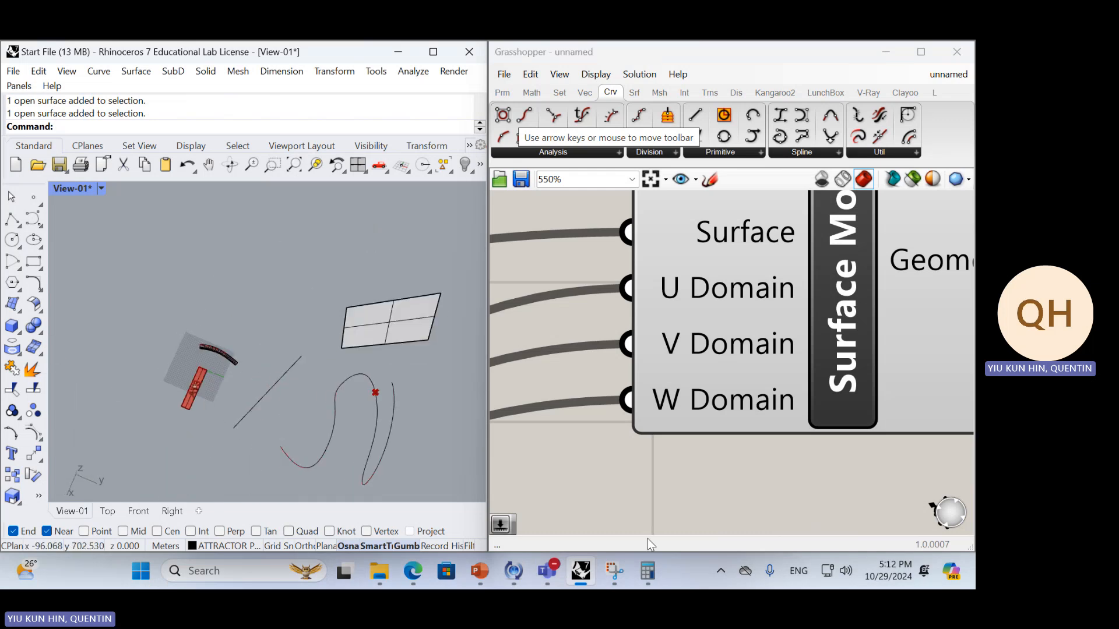
pyautogui.scroll(5, 376, 373)
pyautogui.keyDown('shift'); pyautogui.moveTo(375, 373); pyautogui.dragTo(391, 379, button='right'); pyautogui.keyUp('shift')
pyautogui.scroll(-2, 391, 379)
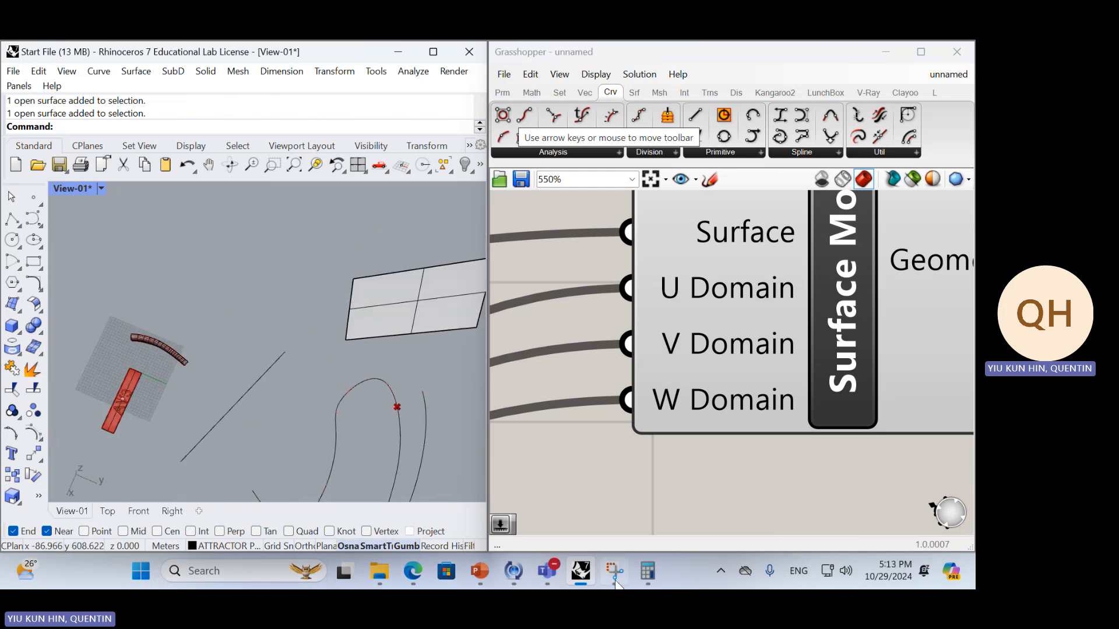
pyautogui.click(614, 571)
pyautogui.click(37, 77)
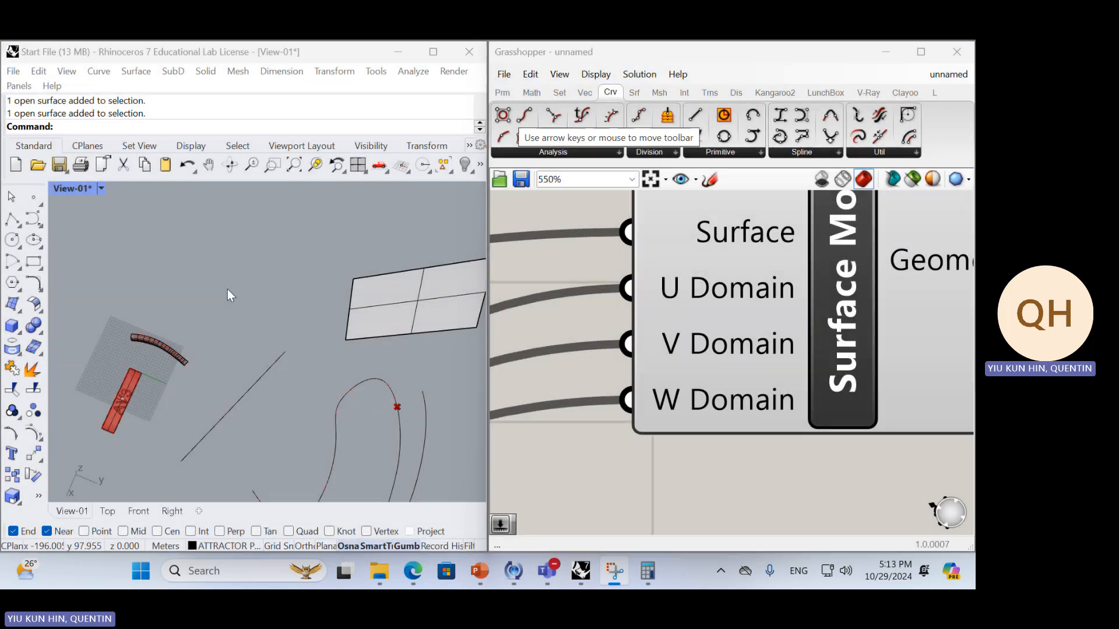
pyautogui.moveTo(75, 182); pyautogui.dragTo(489, 527)
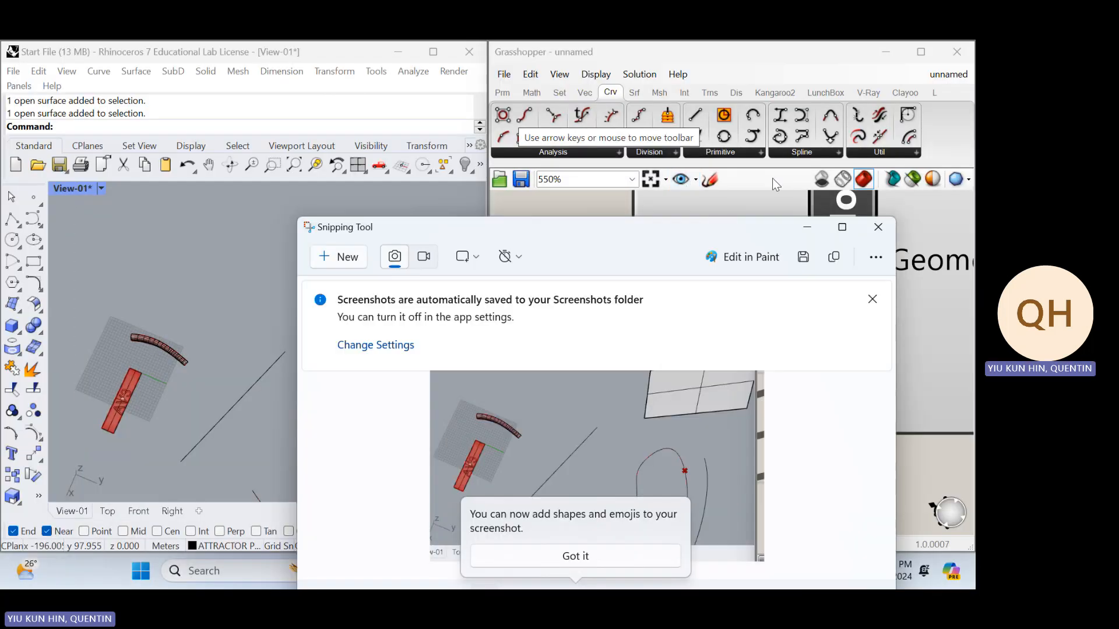
pyautogui.click(836, 228)
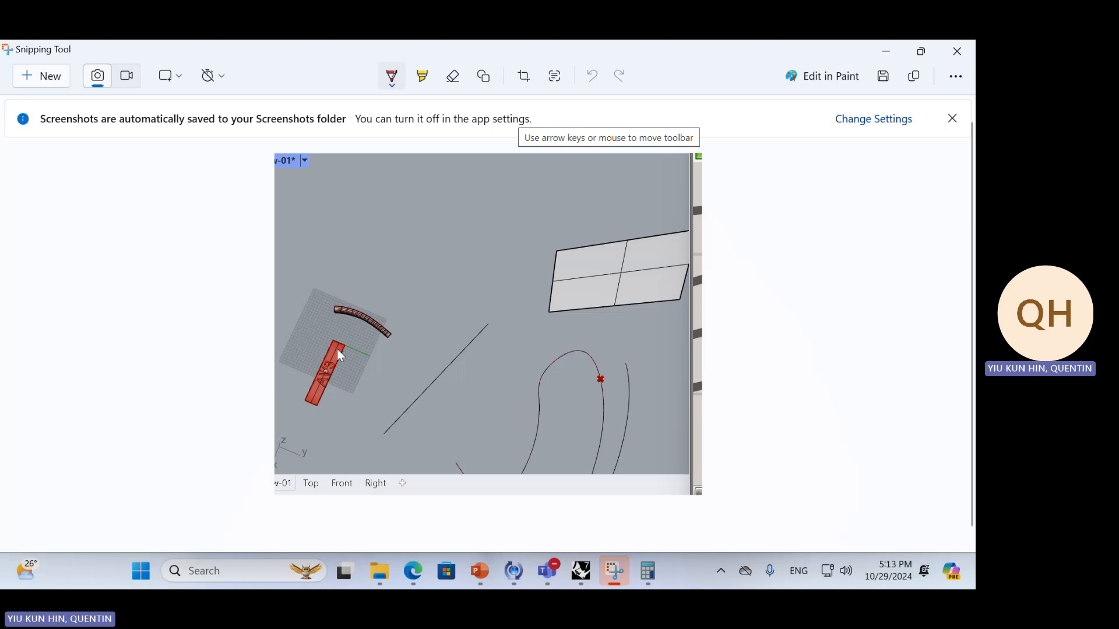
# Sketch red x and y axis arrows at the AV3 strip's upper corner on the capture and label that origin (0,0,0)
pyautogui.keyDown('ctrl'); pyautogui.scroll(1, 357, 360); pyautogui.keyUp('ctrl')
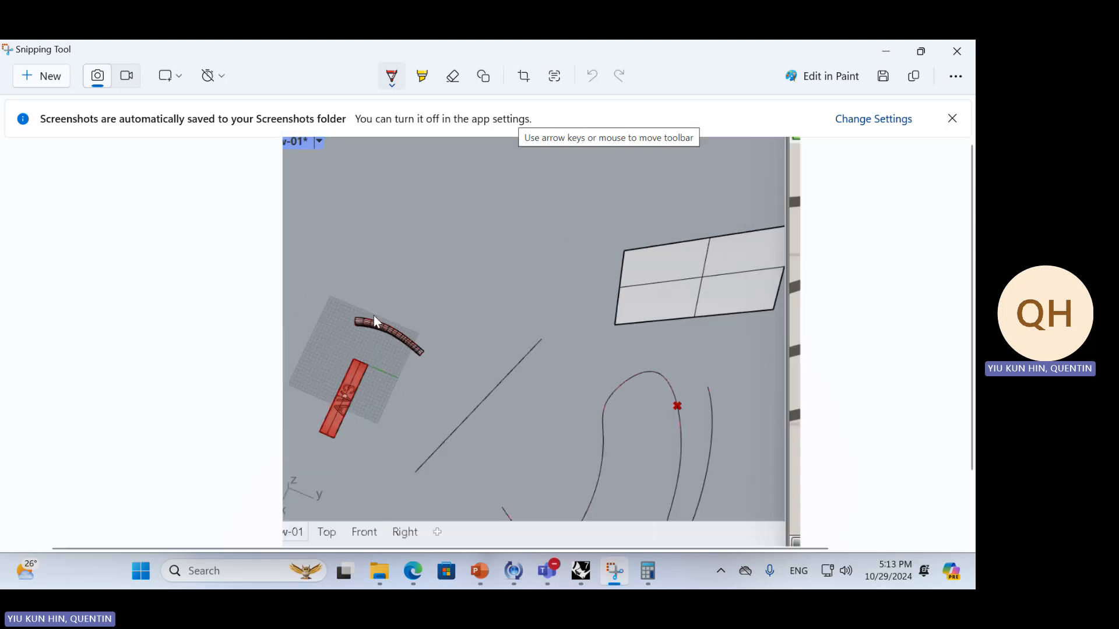
pyautogui.moveTo(365, 345)
pyautogui.mouseDown()
pyautogui.moveTo(356, 362)
pyautogui.moveTo(407, 375)
pyautogui.moveTo(400, 380)
pyautogui.mouseUp()
pyautogui.moveTo(358, 323); pyautogui.dragTo(383, 330)
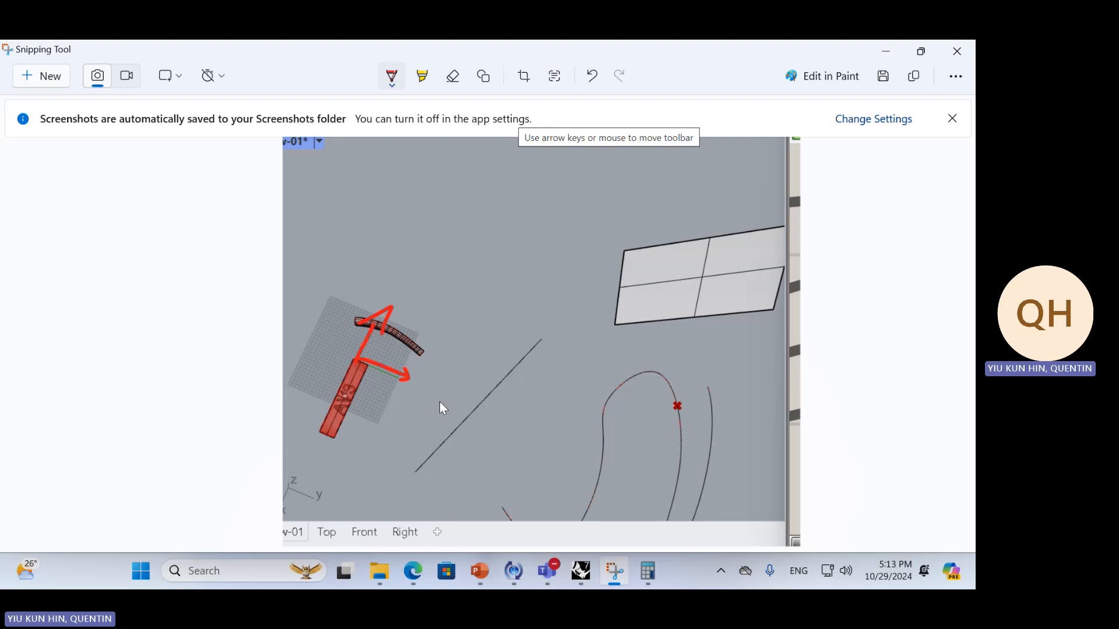
pyautogui.moveTo(414, 378); pyautogui.dragTo(412, 393)
pyautogui.moveTo(411, 286); pyautogui.dragTo(394, 320)
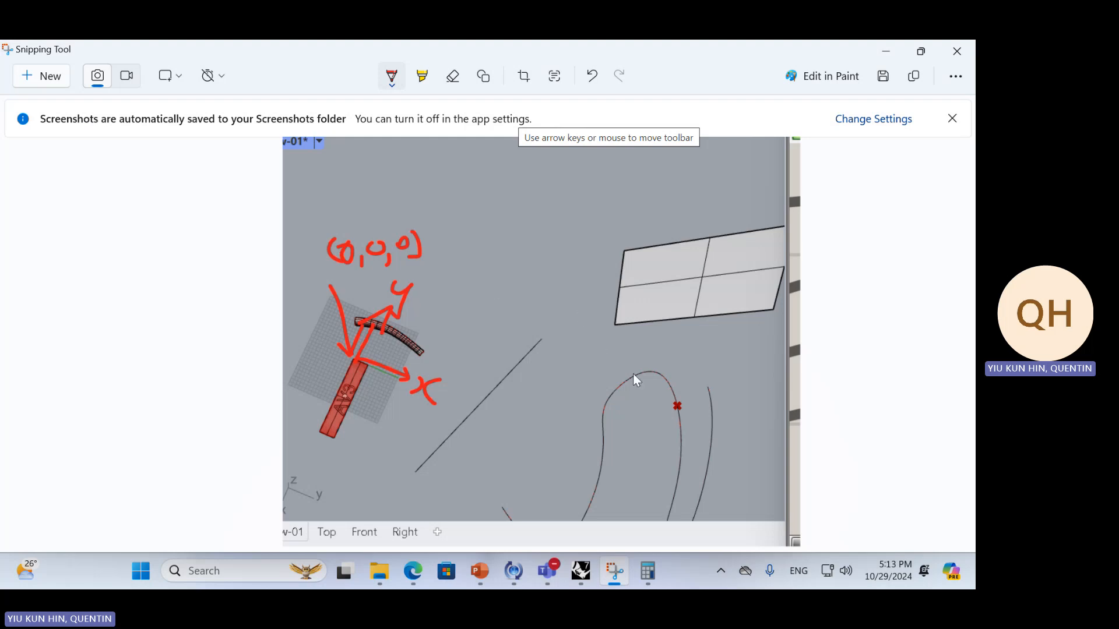
# Outline the flat surface in red, label its lower corner (0,0,0) with u, v, w, and write x, y, z above the origin label
pyautogui.moveTo(622, 251)
pyautogui.mouseDown()
pyautogui.moveTo(618, 321)
pyautogui.moveTo(730, 303)
pyautogui.moveTo(793, 217)
pyautogui.moveTo(628, 252)
pyautogui.mouseUp()
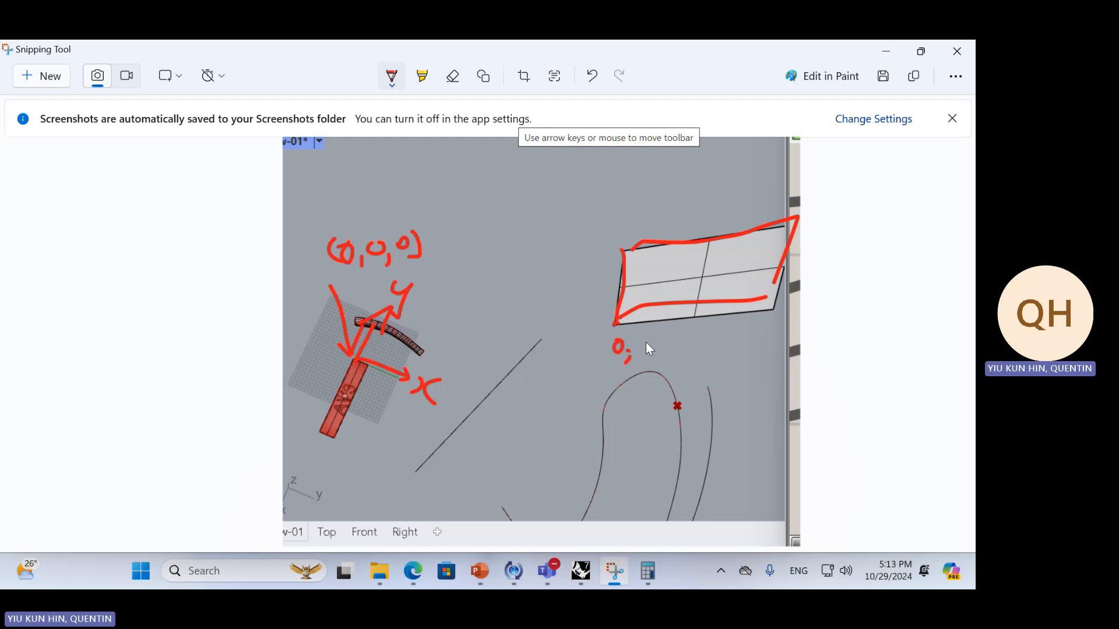
pyautogui.moveTo(646, 344); pyautogui.dragTo(669, 347)
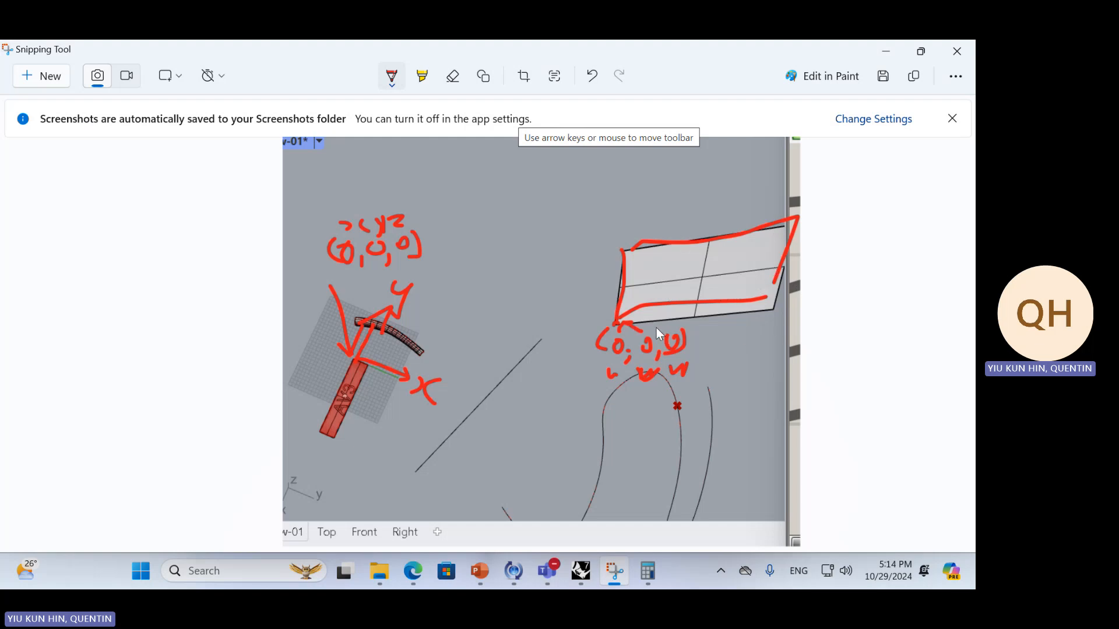
pyautogui.moveTo(504, 118); pyautogui.dragTo(427, 71)
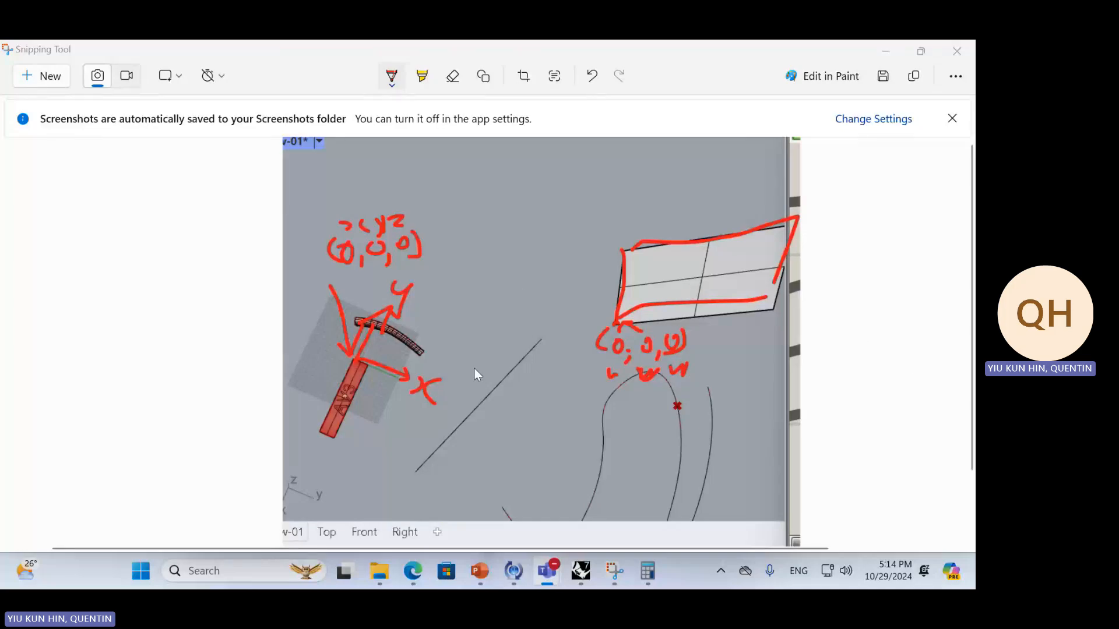
# Circle the AV3 strip in red, write AV3 inside the flat surface and retrace that surface's outline
pyautogui.click(333, 384)
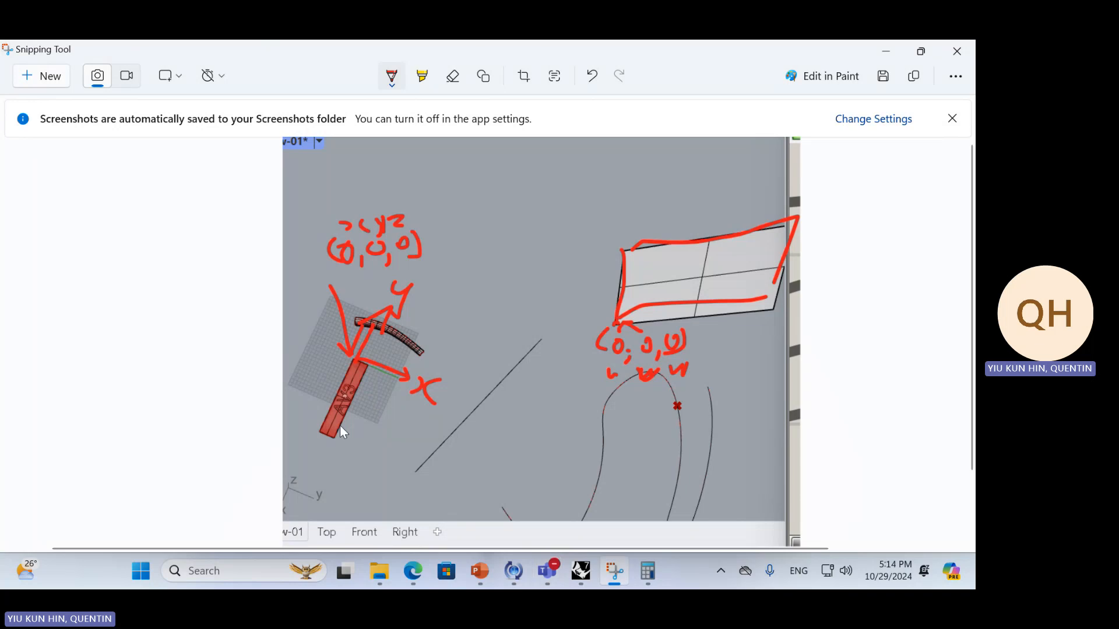
pyautogui.moveTo(342, 373)
pyautogui.mouseDown()
pyautogui.moveTo(366, 368)
pyautogui.moveTo(319, 387)
pyautogui.mouseUp()
pyautogui.moveTo(661, 263)
pyautogui.mouseDown()
pyautogui.moveTo(657, 285)
pyautogui.moveTo(671, 305)
pyautogui.mouseUp()
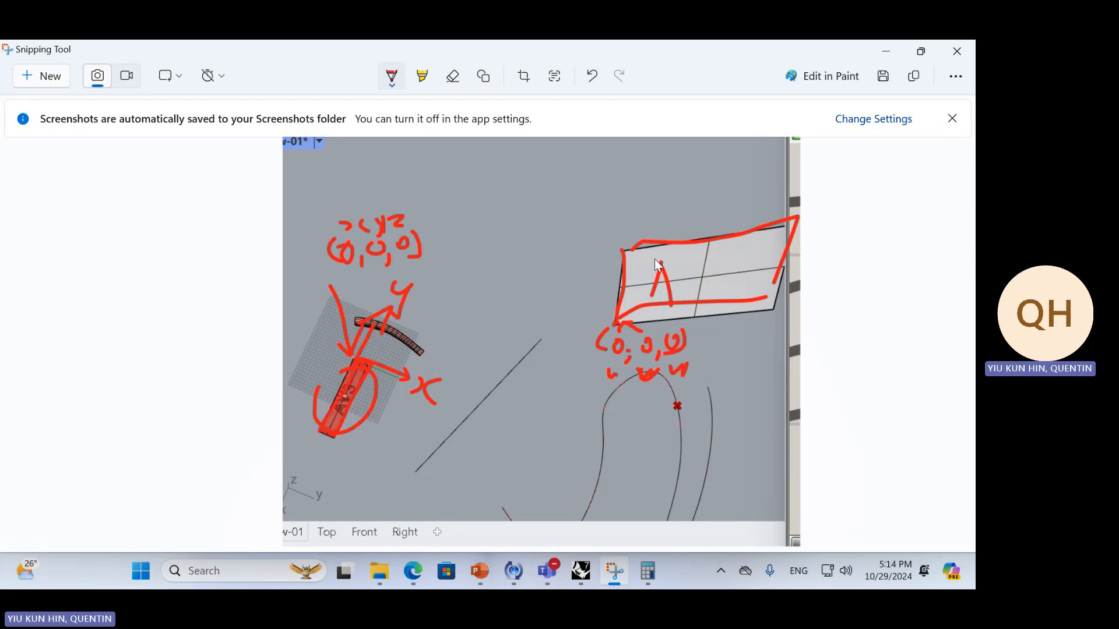
pyautogui.moveTo(628, 250)
pyautogui.mouseDown()
pyautogui.moveTo(708, 309)
pyautogui.moveTo(792, 218)
pyautogui.moveTo(679, 238)
pyautogui.mouseUp()
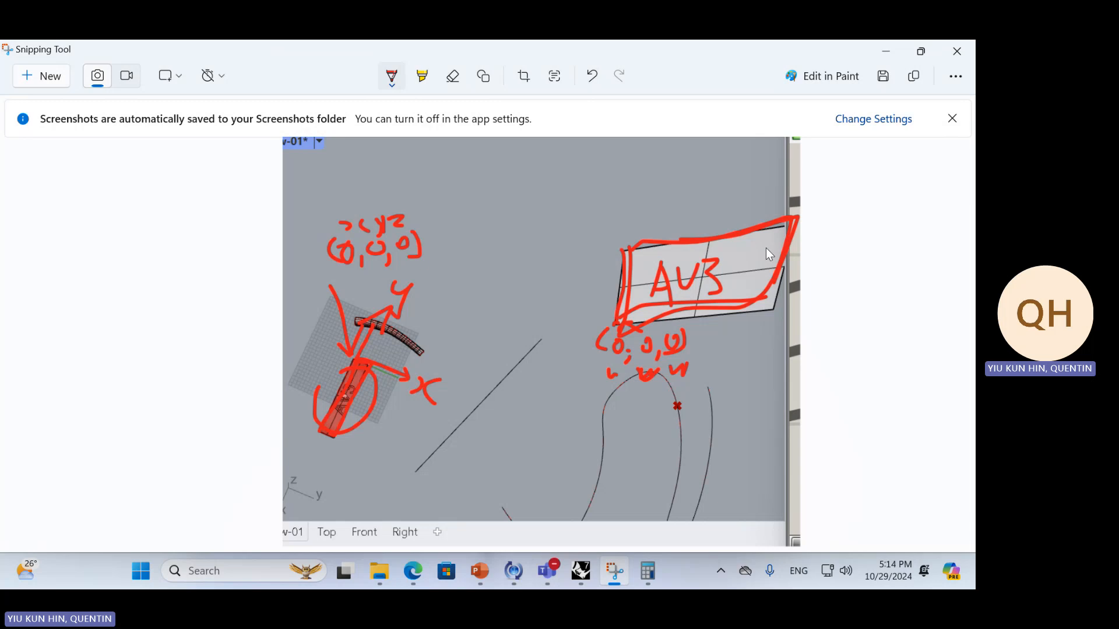
# Return to Rhino and Grasshopper and reparameterize the Surface input of the Surface Morph component
pyautogui.click(886, 51)
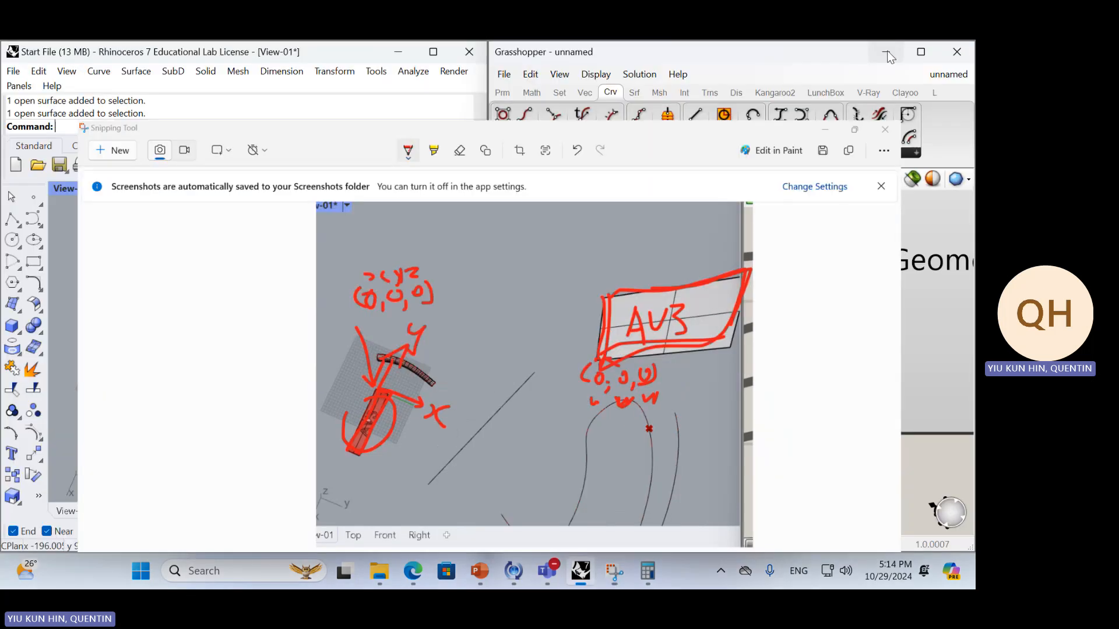
pyautogui.scroll(-6, 632, 339)
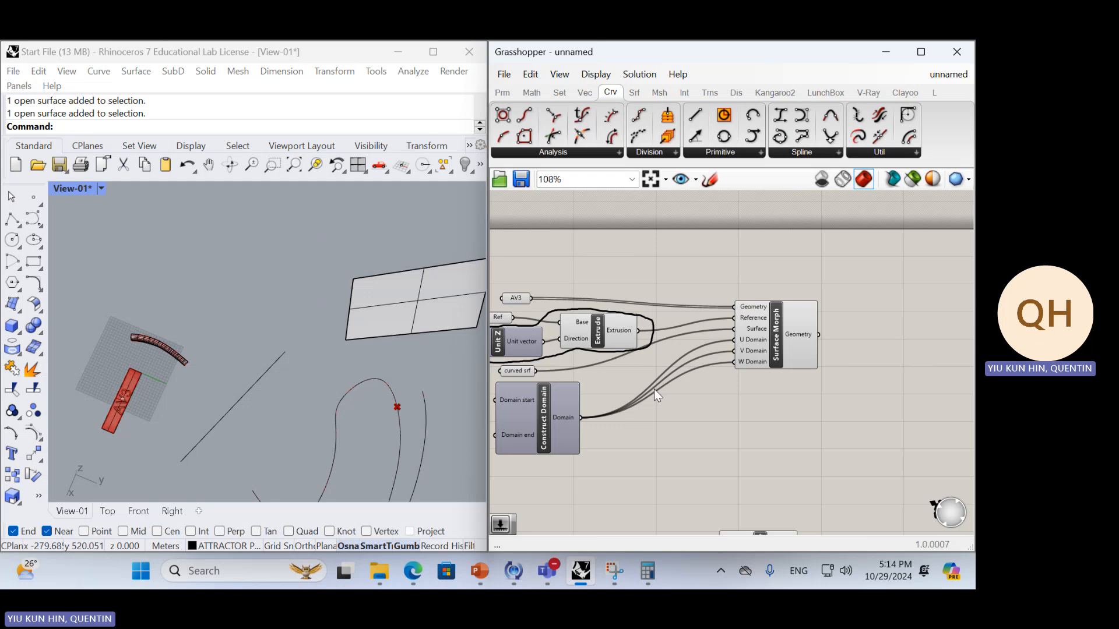
pyautogui.moveTo(658, 393); pyautogui.dragTo(731, 379, button='right')
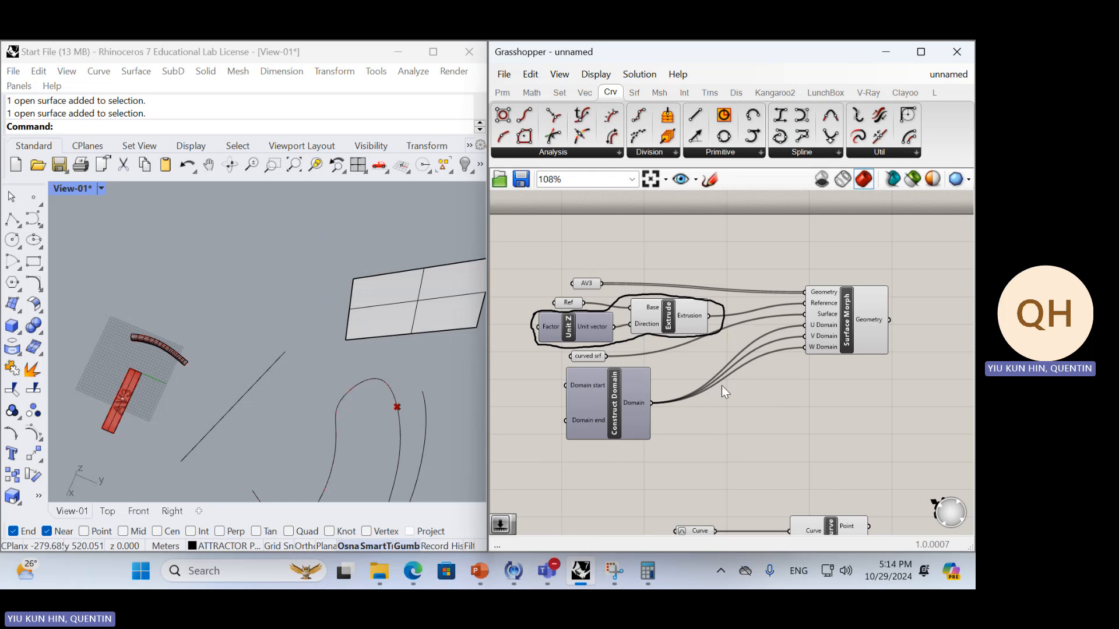
pyautogui.scroll(5, 250, 377)
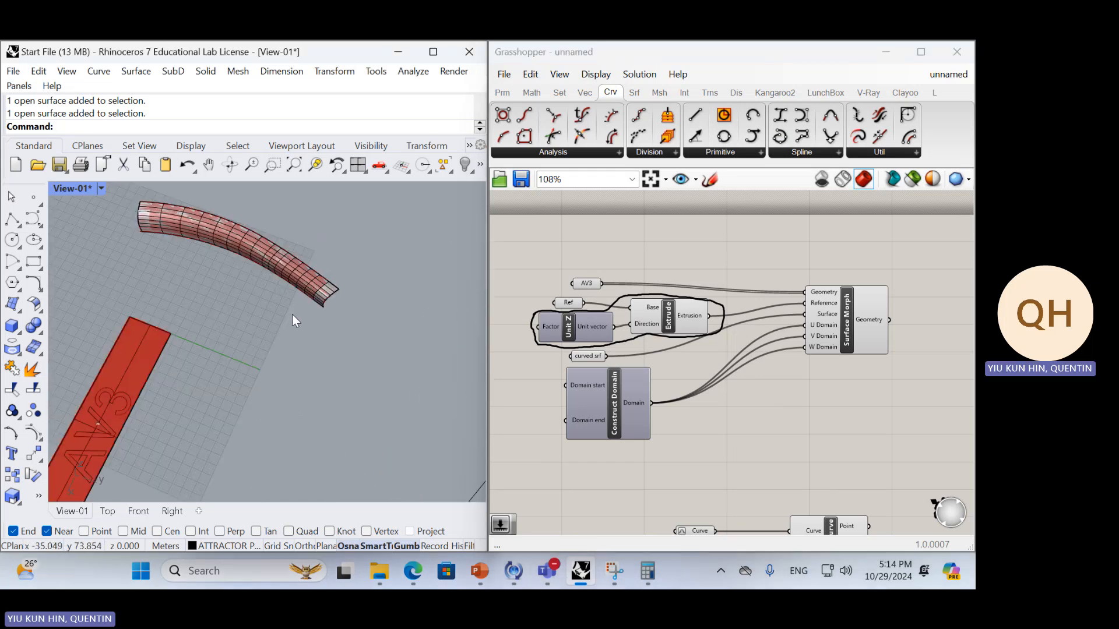
pyautogui.moveTo(292, 313); pyautogui.dragTo(390, 323, button='right')
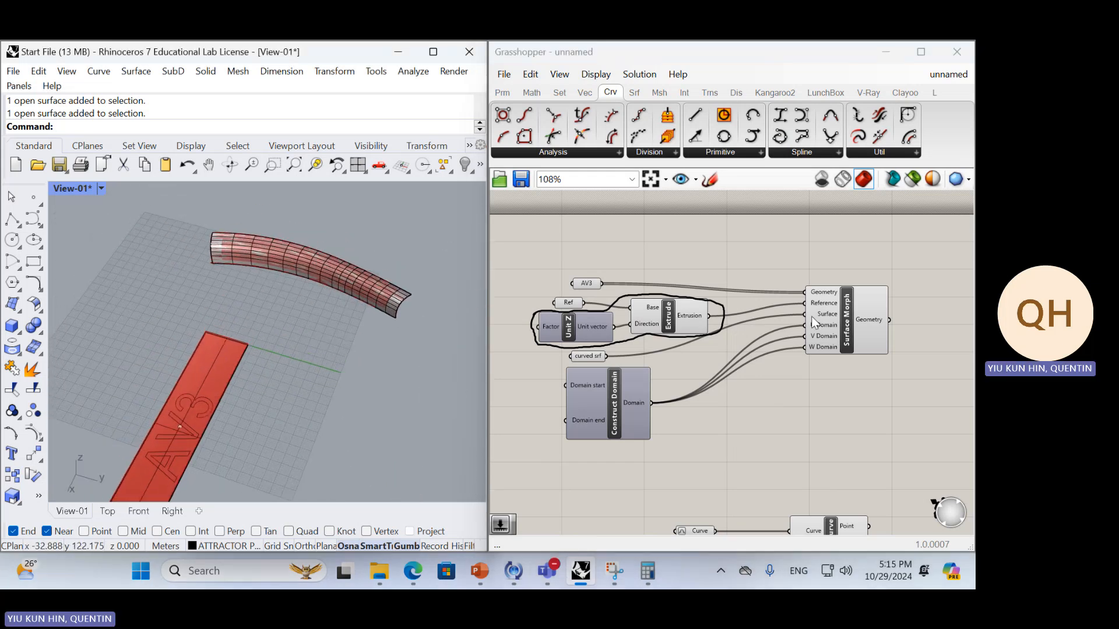
pyautogui.moveTo(818, 318)
pyautogui.rightClick(827, 317)
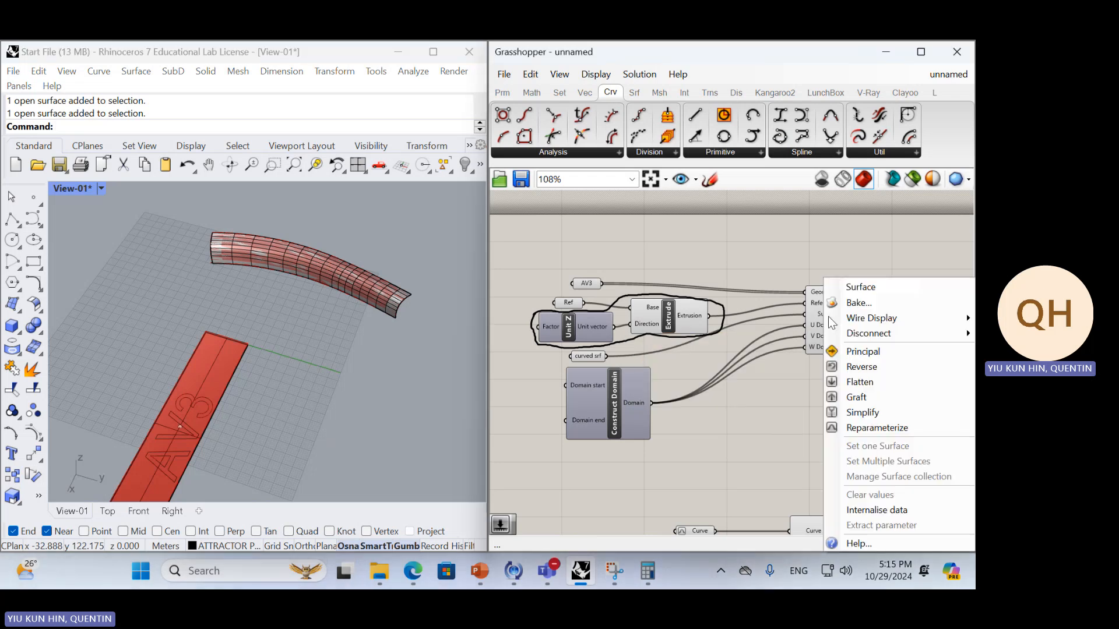
pyautogui.click(850, 429)
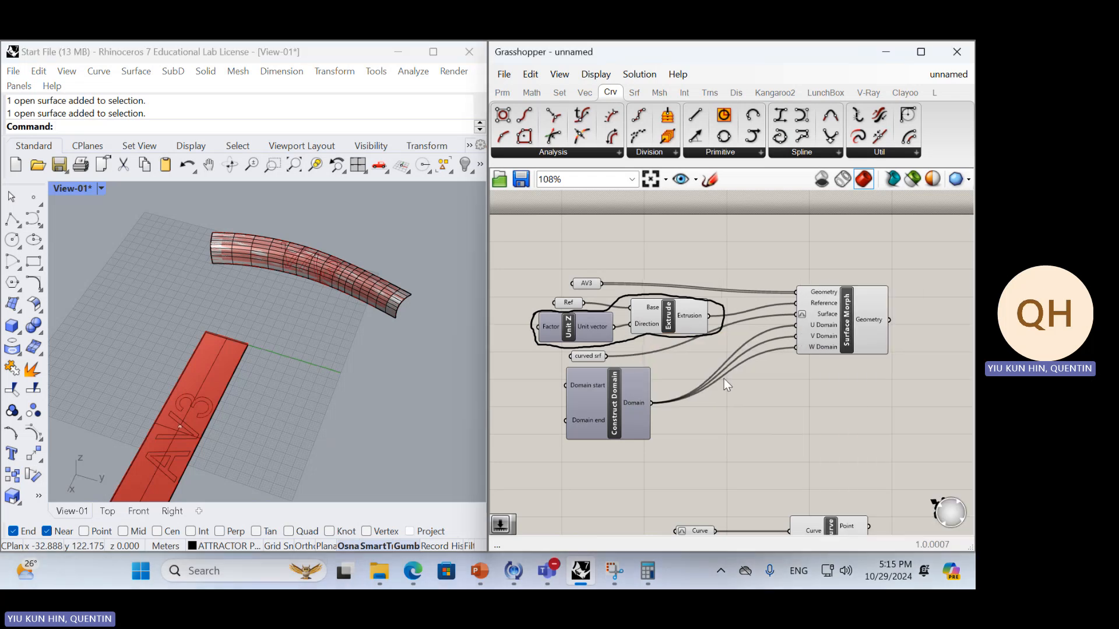
pyautogui.scroll(5, 320, 266)
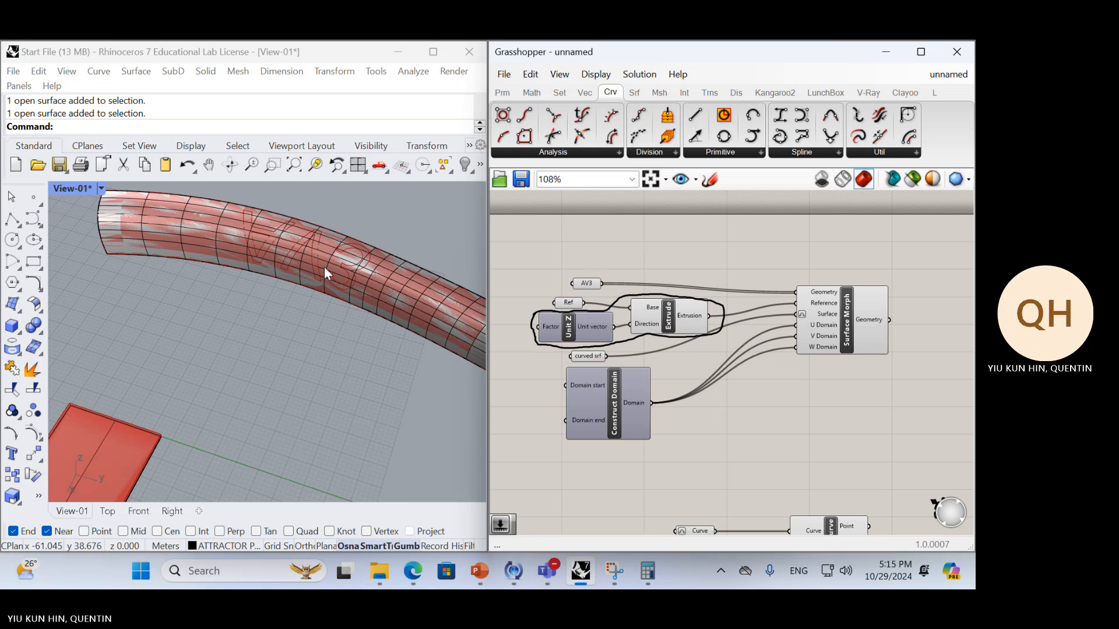
pyautogui.moveTo(699, 321)
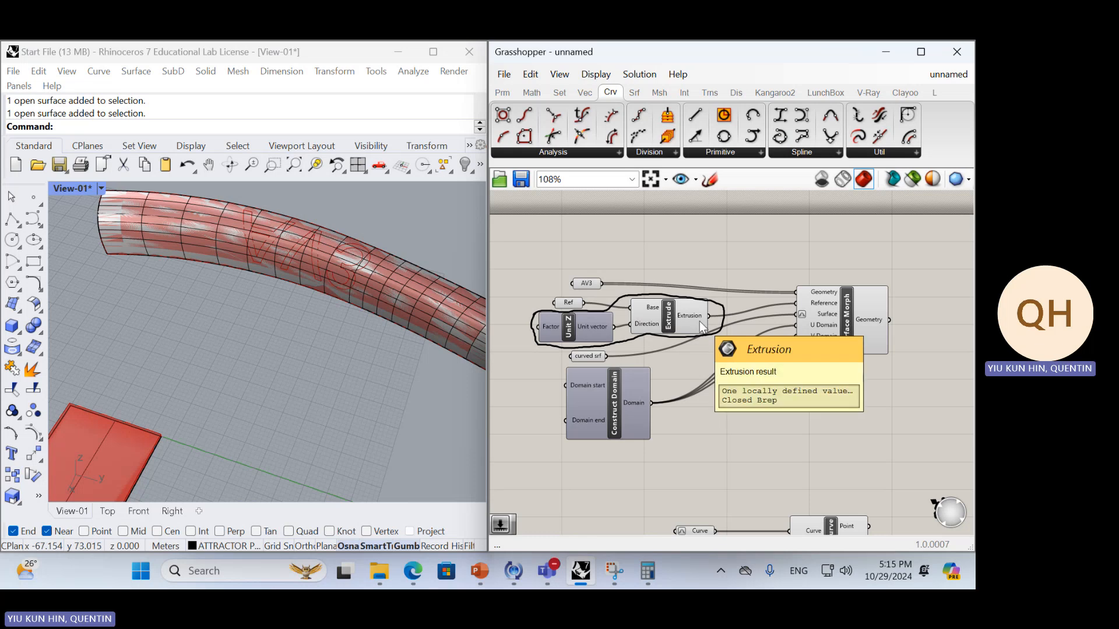
pyautogui.rightClick(827, 318)
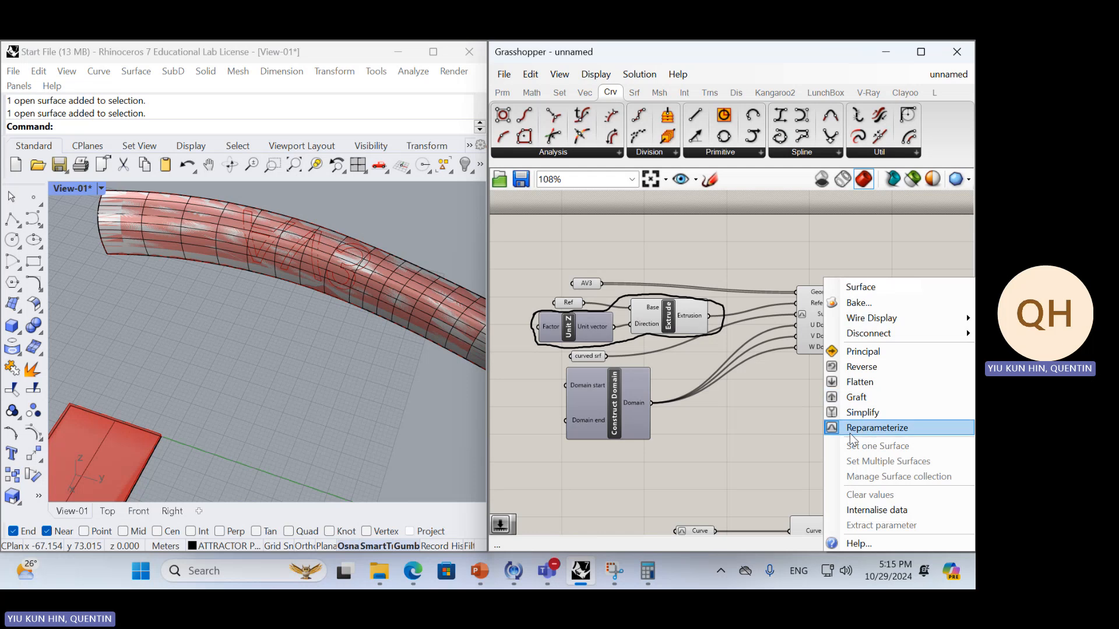
pyautogui.click(767, 438)
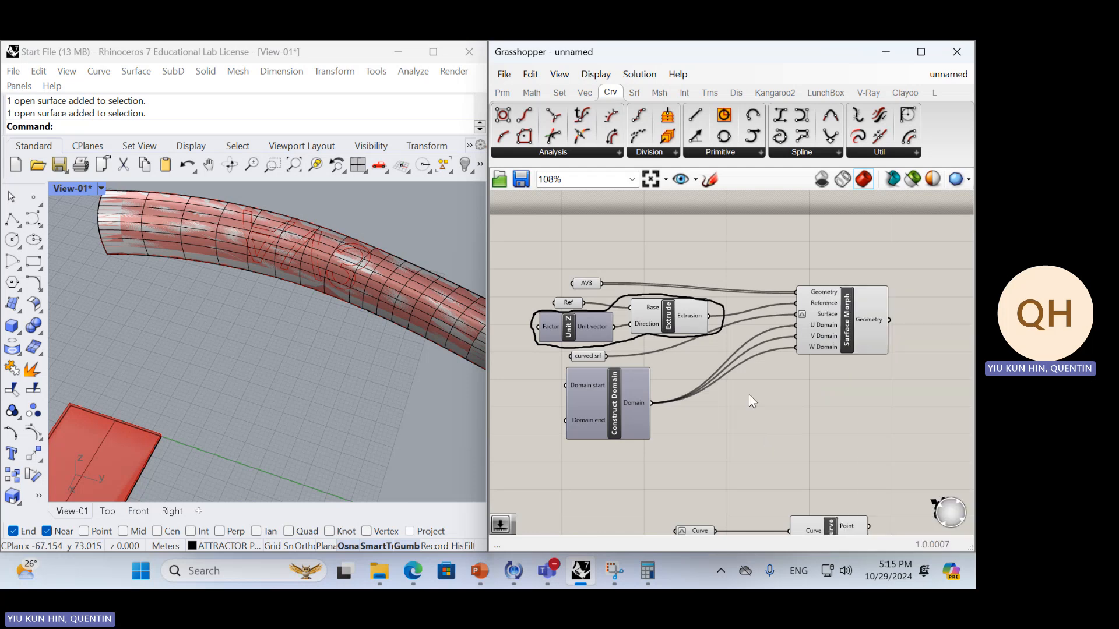
# Select the AV3 letter outlines on the strip without the point and rotate them 180 degrees in plane
pyautogui.moveTo(310, 270); pyautogui.dragTo(265, 310, button='right')
pyautogui.scroll(-5, 294, 307)
pyautogui.scroll(3, 227, 332)
pyautogui.moveTo(161, 304); pyautogui.dragTo(293, 451)
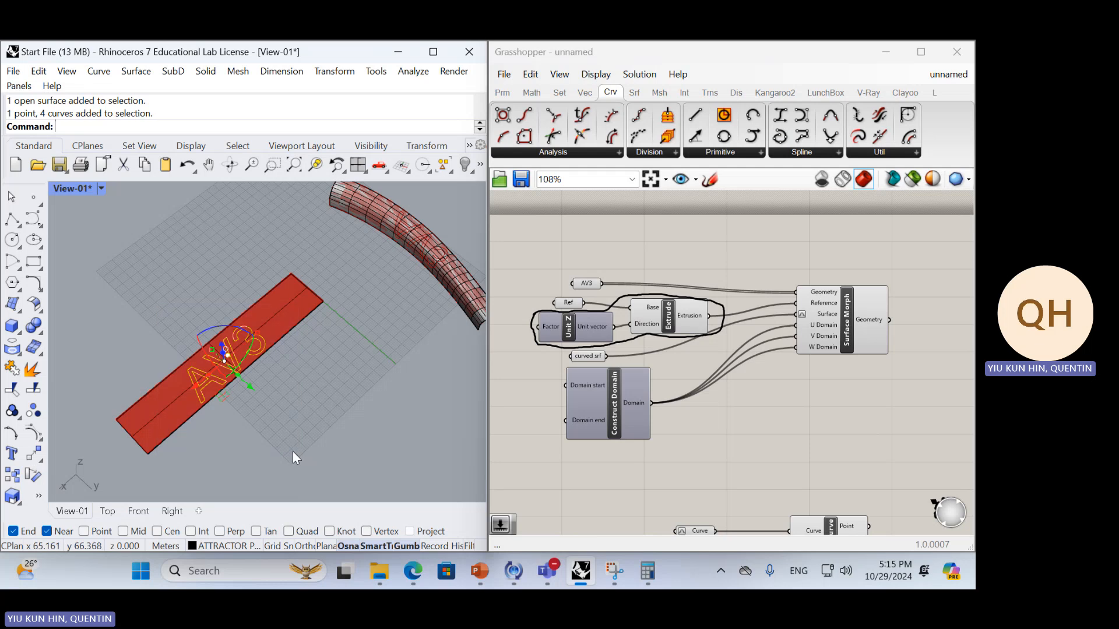
pyautogui.scroll(3, 235, 363)
pyautogui.scroll(2, 209, 335)
pyautogui.keyDown('ctrl'); pyautogui.click(208, 333); pyautogui.keyUp('ctrl')
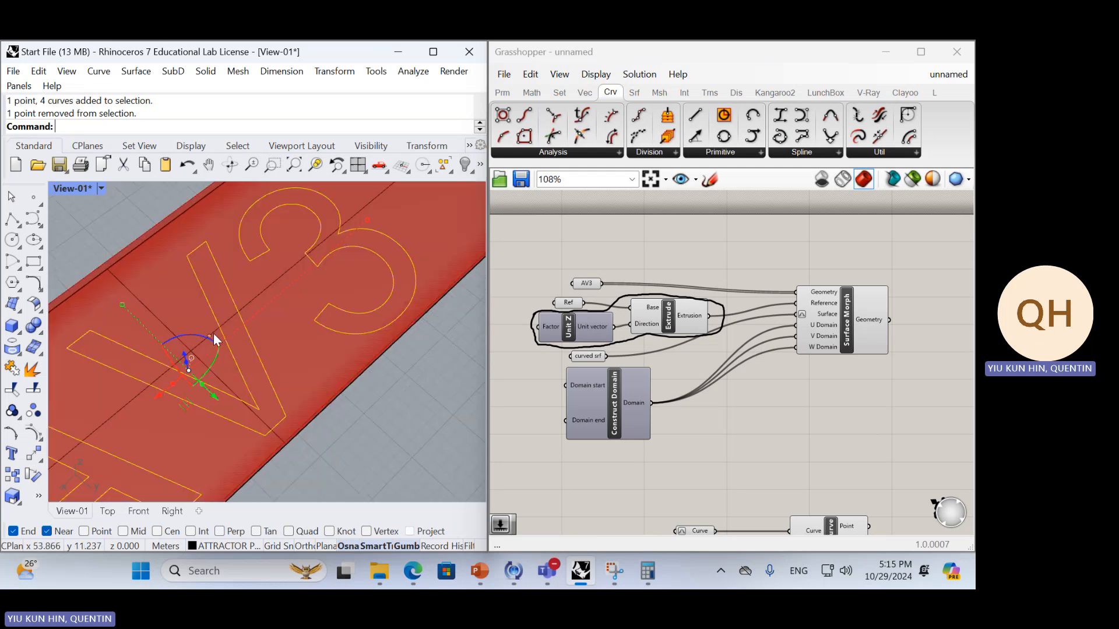
pyautogui.scroll(-5, 231, 338)
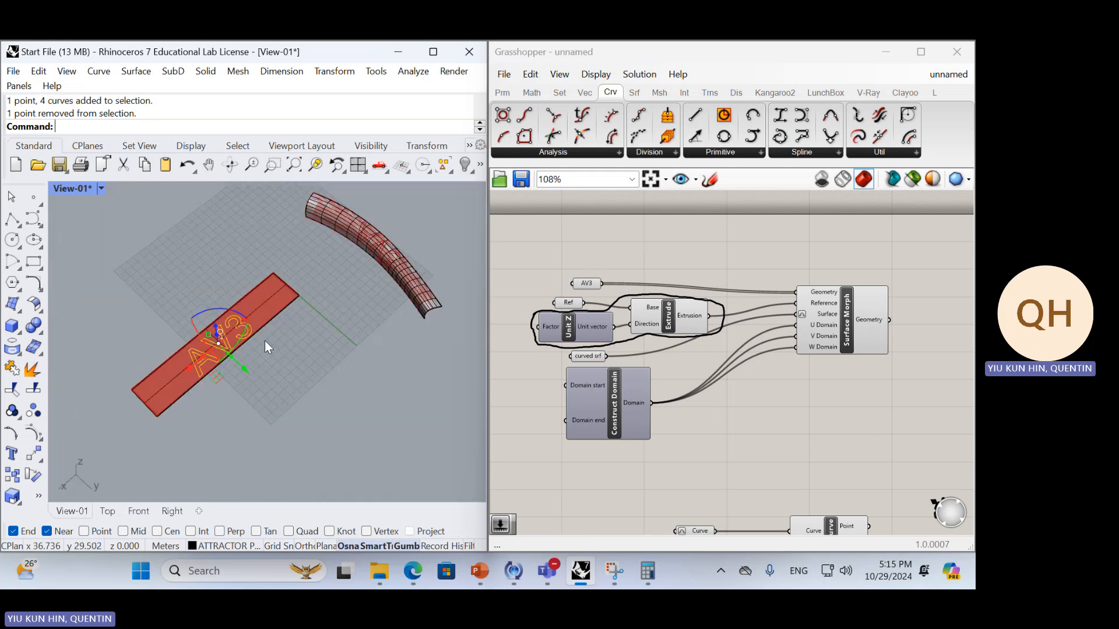
pyautogui.click(210, 323)
pyautogui.write('180')
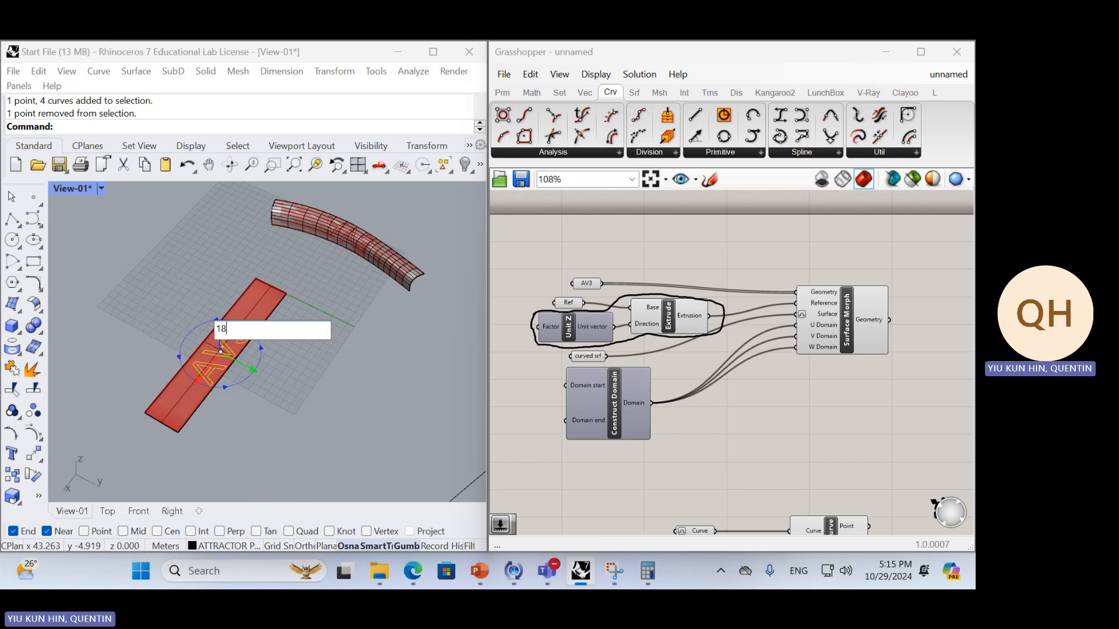
pyautogui.press('Return')
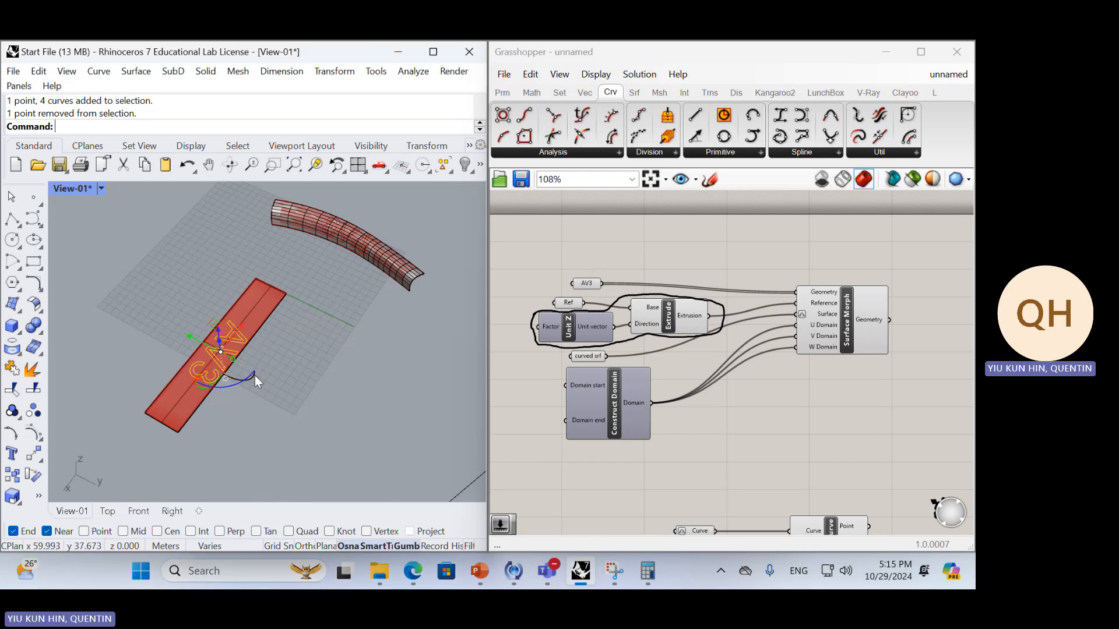
# Flip the selected AV3 outlines by rotating them 180 degrees about the gumball's green axis
pyautogui.moveTo(254, 375); pyautogui.dragTo(249, 428, button='right')
pyautogui.scroll(5, 250, 427)
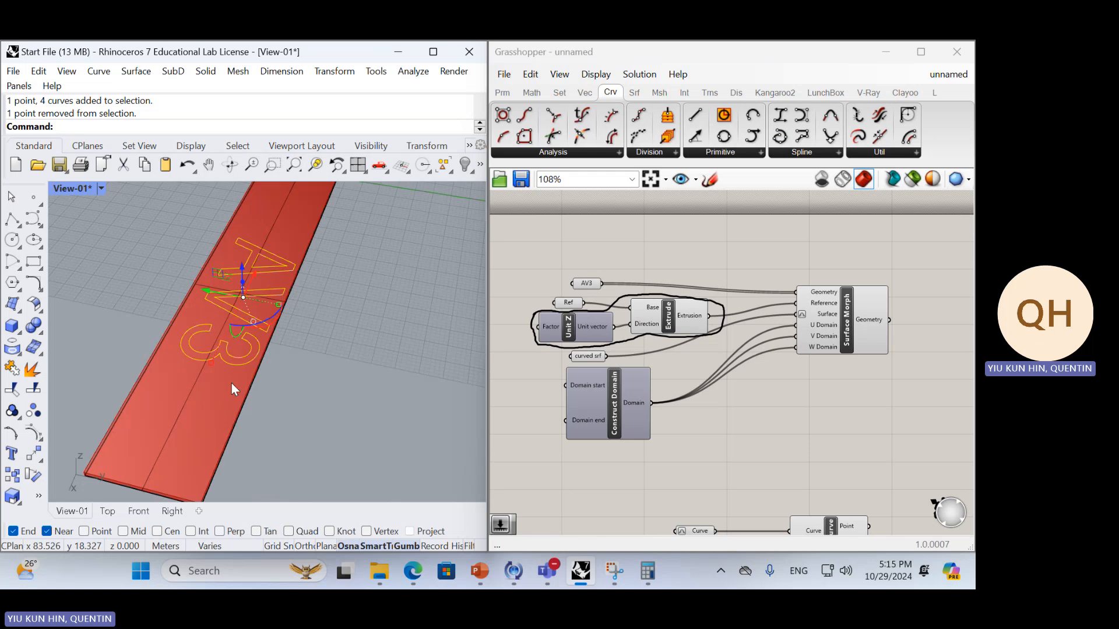
pyautogui.click(234, 337)
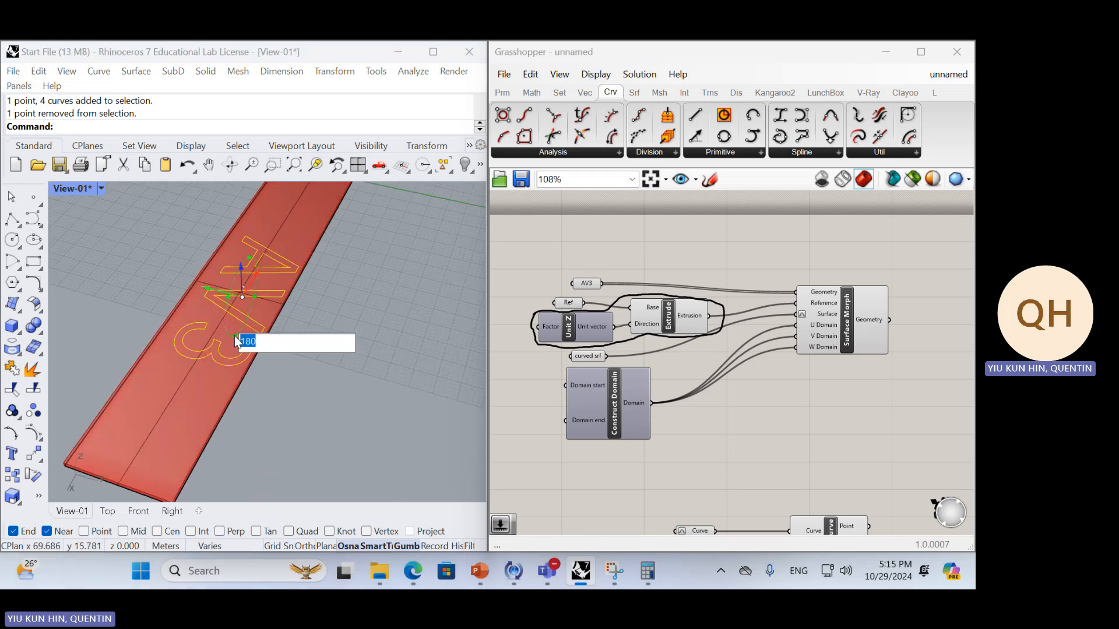
pyautogui.press('Return')
# Examine how the flipped AV3 outlines map onto the curved surface and consult the annotated capture in Snipping Tool
pyautogui.scroll(-5, 304, 340)
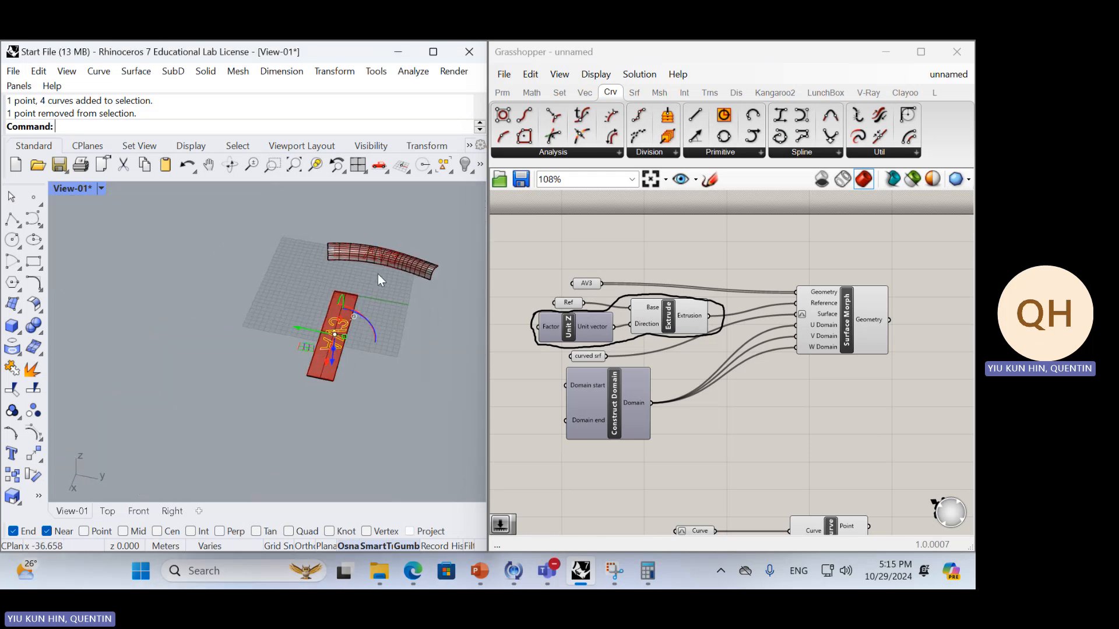
pyautogui.scroll(8, 378, 274)
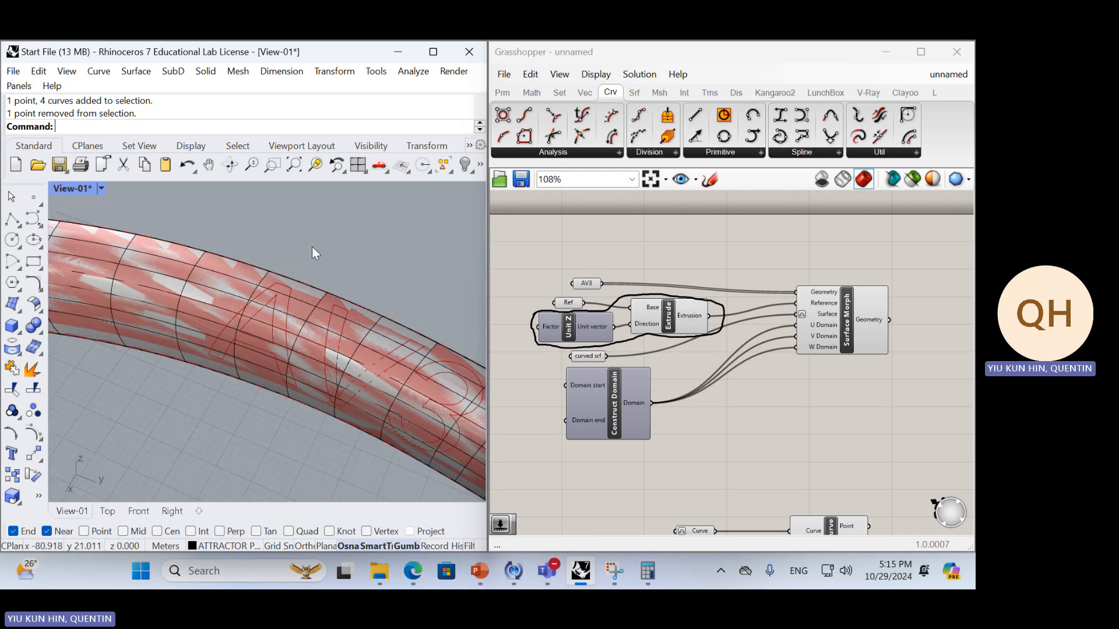
pyautogui.moveTo(312, 247); pyautogui.dragTo(274, 414, button='right')
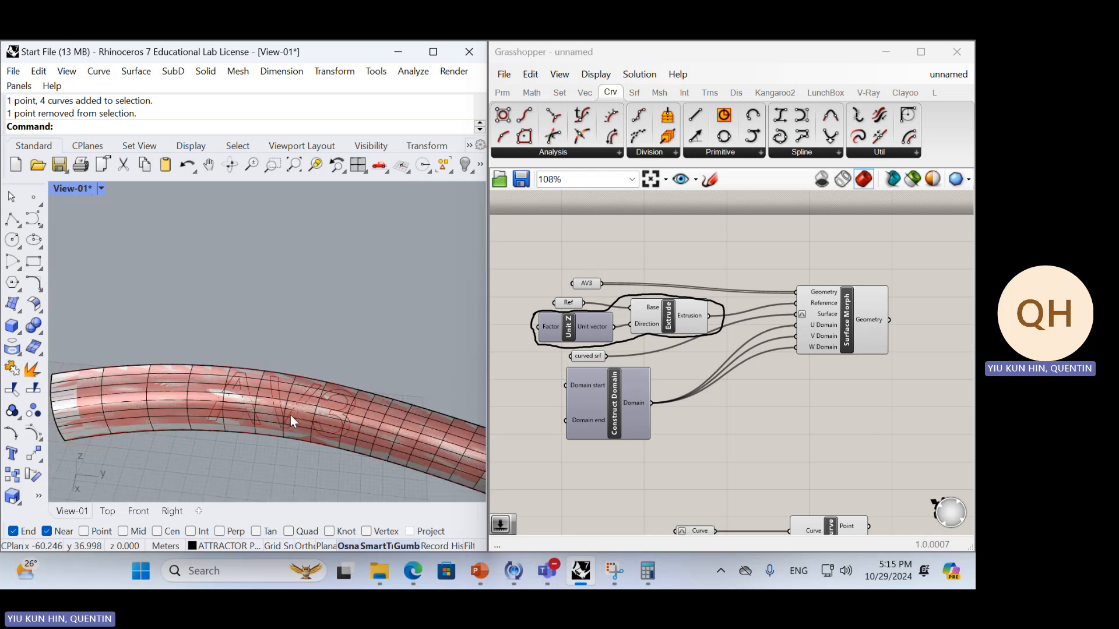
pyautogui.scroll(-4, 290, 415)
pyautogui.moveTo(307, 431); pyautogui.dragTo(320, 318, button='right')
pyautogui.scroll(5, 344, 317)
pyautogui.scroll(-2, 339, 306)
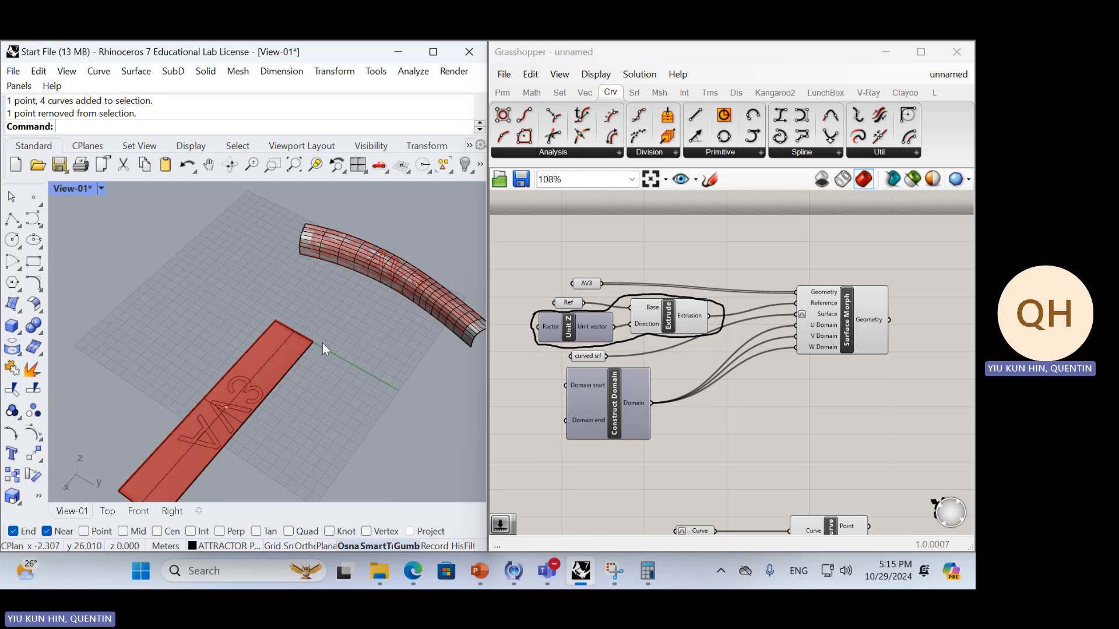
pyautogui.hotkey('alt', 'Tab')
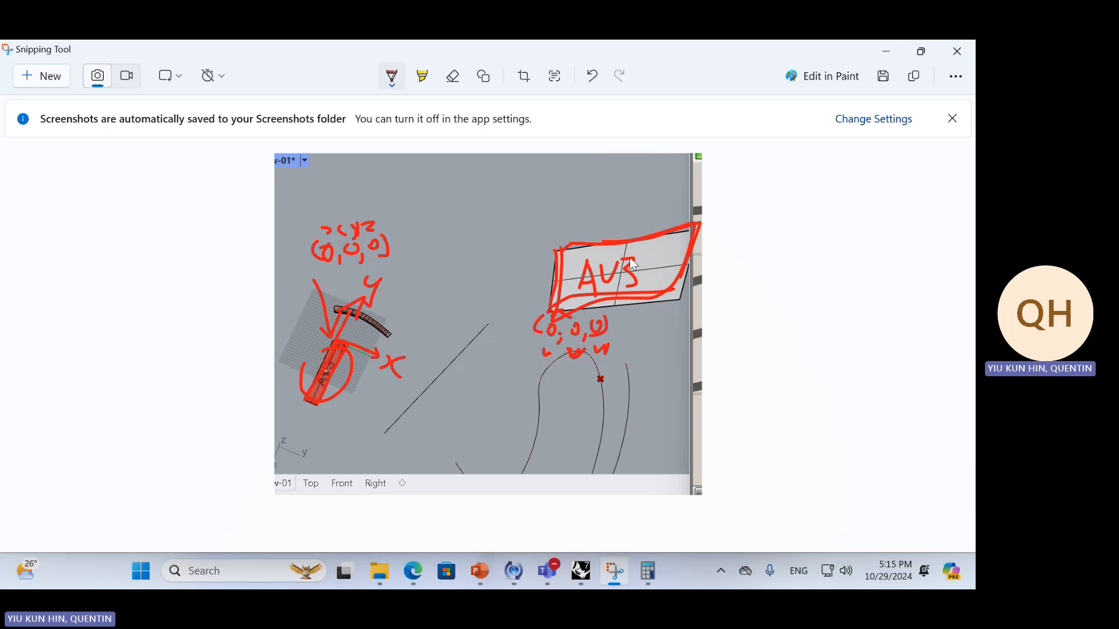
pyautogui.hotkey('alt', 'Tab')
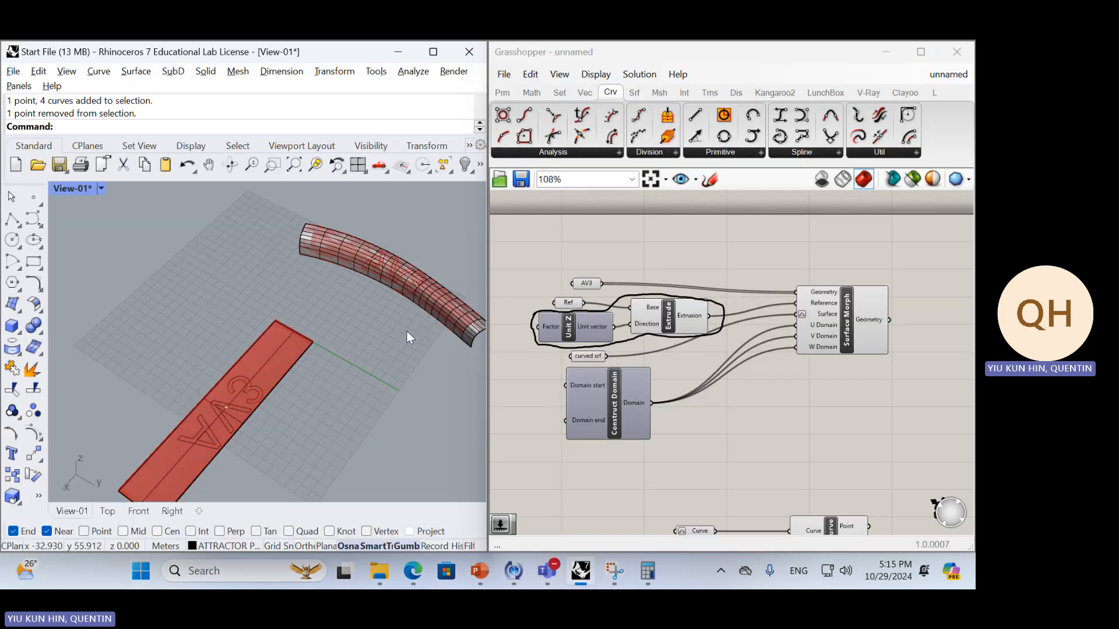
# Delete the sketched outline around Unit Z and Extrude and move both components above the AV3 and Ref parameters
pyautogui.click(650, 318)
pyautogui.click(593, 326)
pyautogui.click(621, 301)
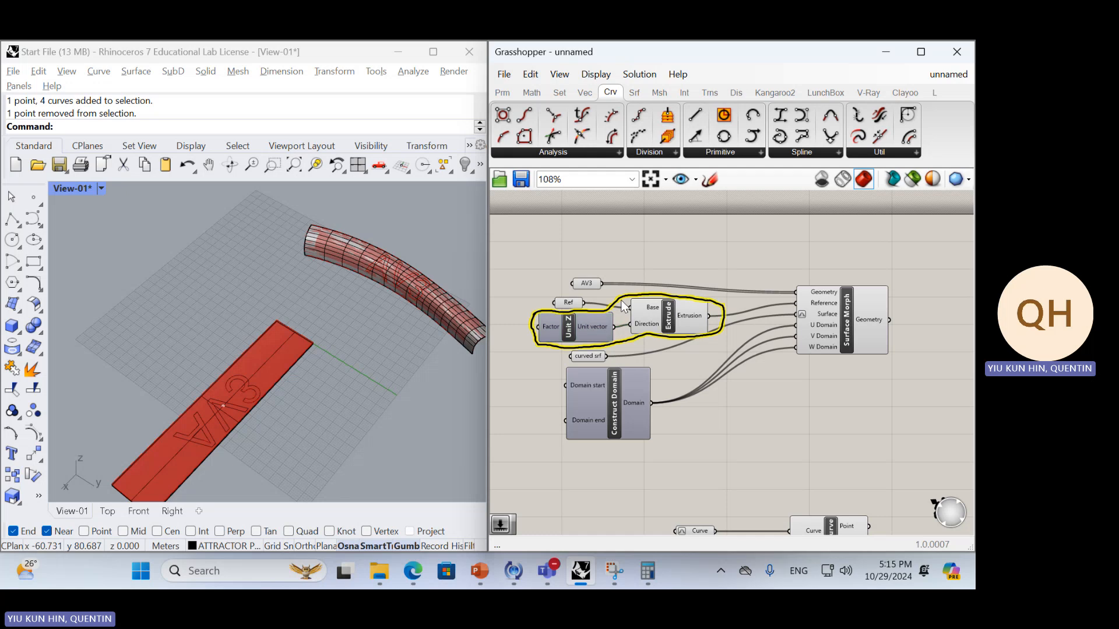
pyautogui.press('Delete')
pyautogui.click(647, 317)
pyautogui.keyDown('shift'); pyautogui.click(595, 327); pyautogui.keyUp('shift')
pyautogui.moveTo(647, 316)
pyautogui.mouseDown()
pyautogui.moveTo(753, 239)
pyautogui.moveTo(741, 229)
pyautogui.moveTo(759, 200)
pyautogui.moveTo(735, 194)
pyautogui.mouseUp()
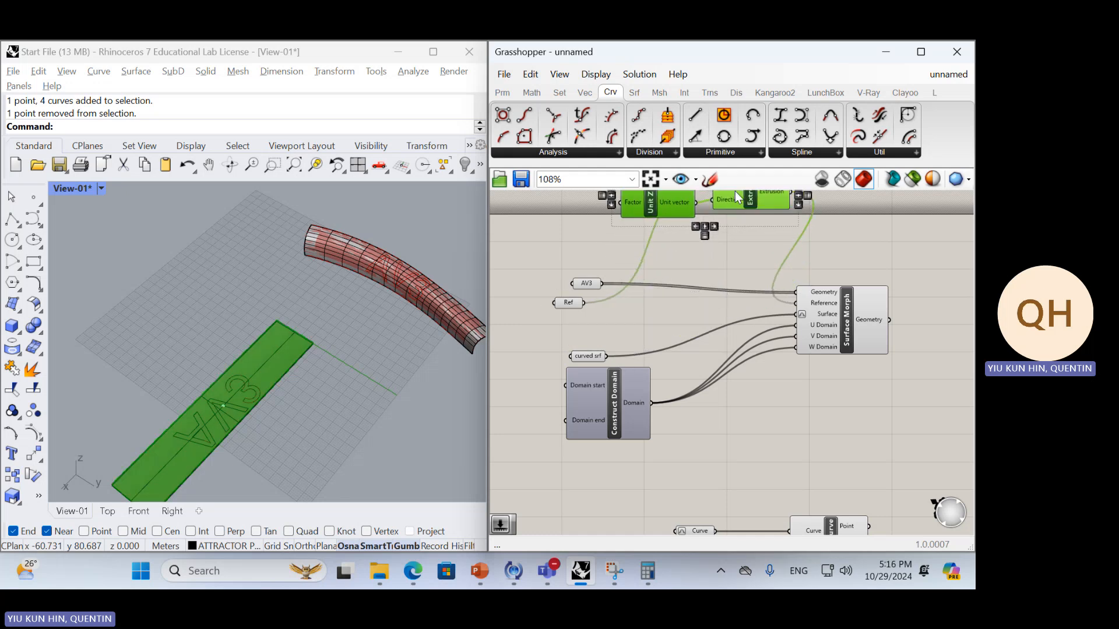
# Move the Construct Domain component lower, clear of the curved srf parameter
pyautogui.moveTo(751, 320); pyautogui.dragTo(712, 276, button='right')
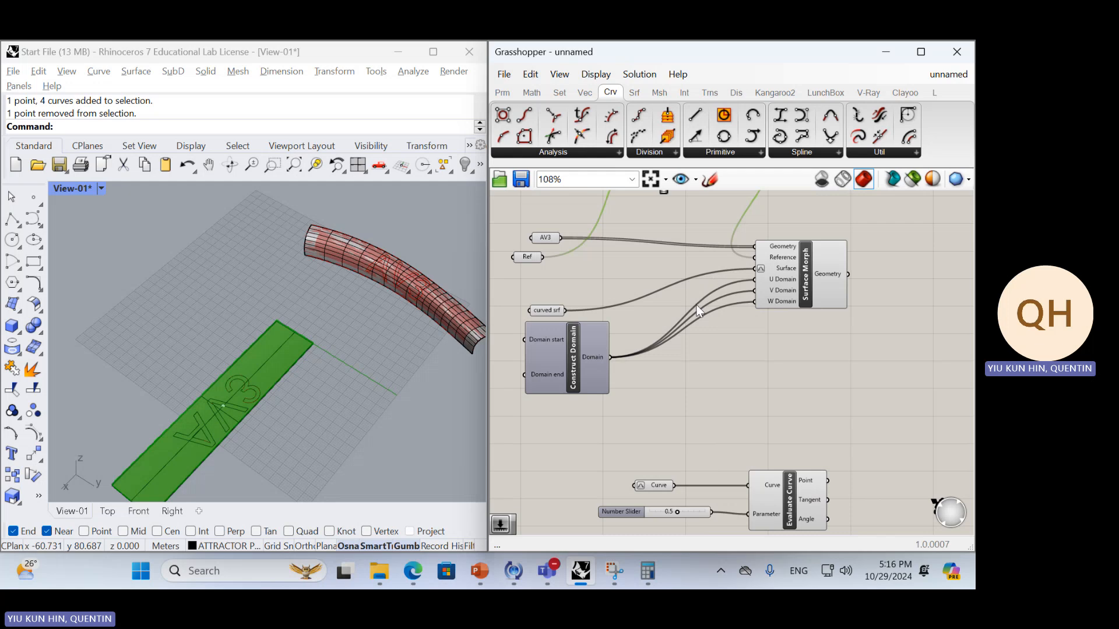
pyautogui.scroll(1, 701, 313)
pyautogui.moveTo(697, 313); pyautogui.dragTo(705, 368, button='right')
pyautogui.scroll(-3, 601, 426)
pyautogui.moveTo(597, 427); pyautogui.dragTo(622, 461)
pyautogui.scroll(3, 656, 451)
pyautogui.moveTo(656, 450); pyautogui.dragTo(659, 437, button='right')
# Add a Panel beside Construct Domain and connect the Domain output to it
pyautogui.doubleClick(667, 456)
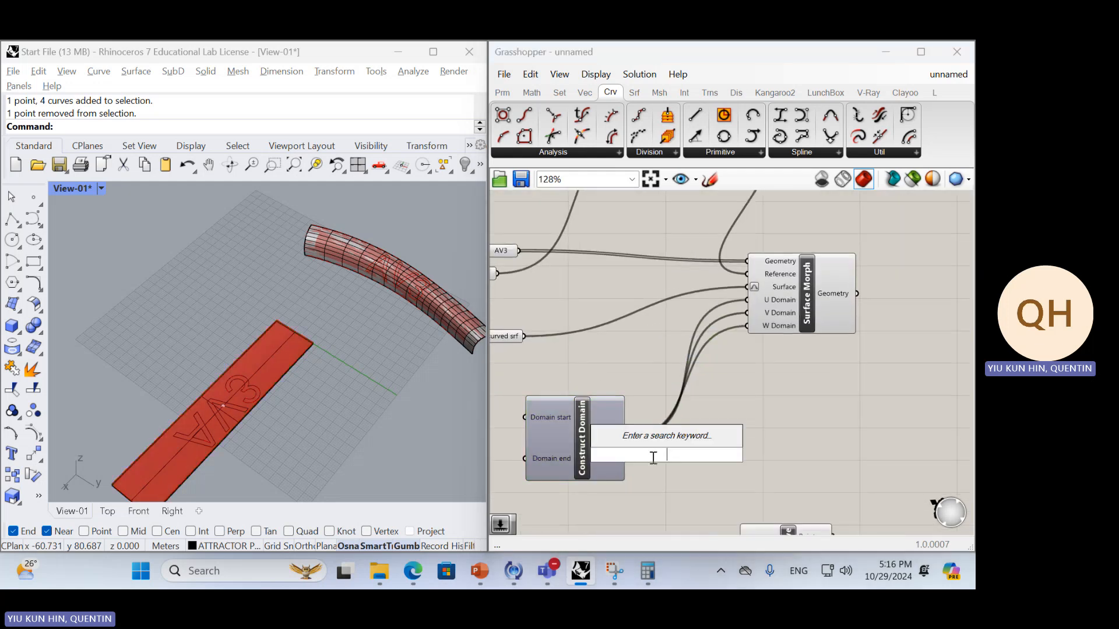
pyautogui.press('Escape')
pyautogui.doubleClick(653, 460)
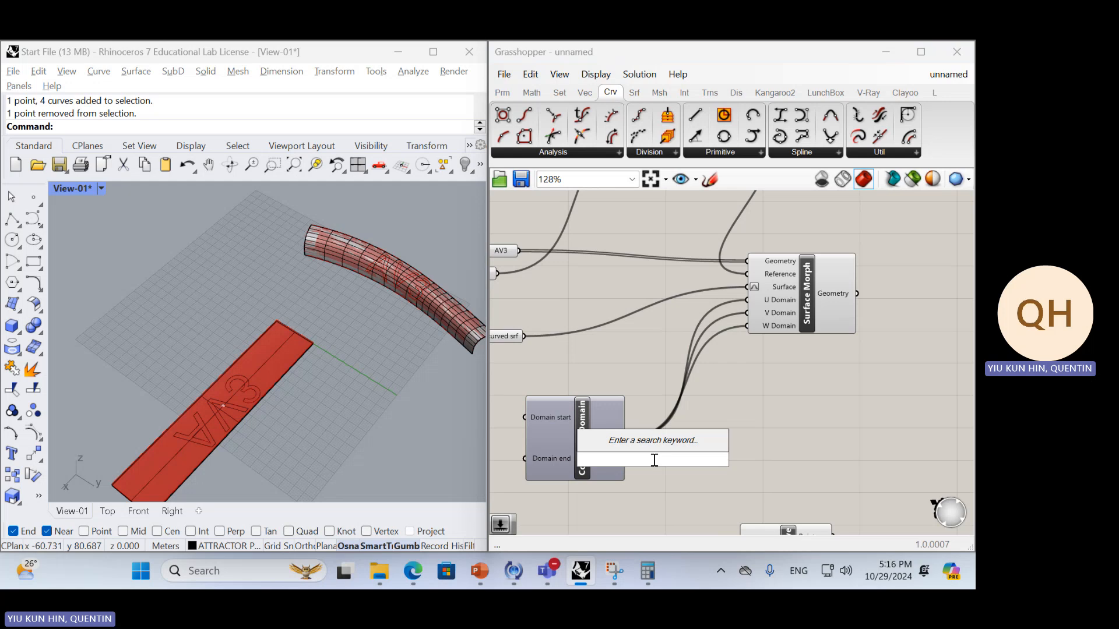
pyautogui.write('panel')
pyautogui.press('Return')
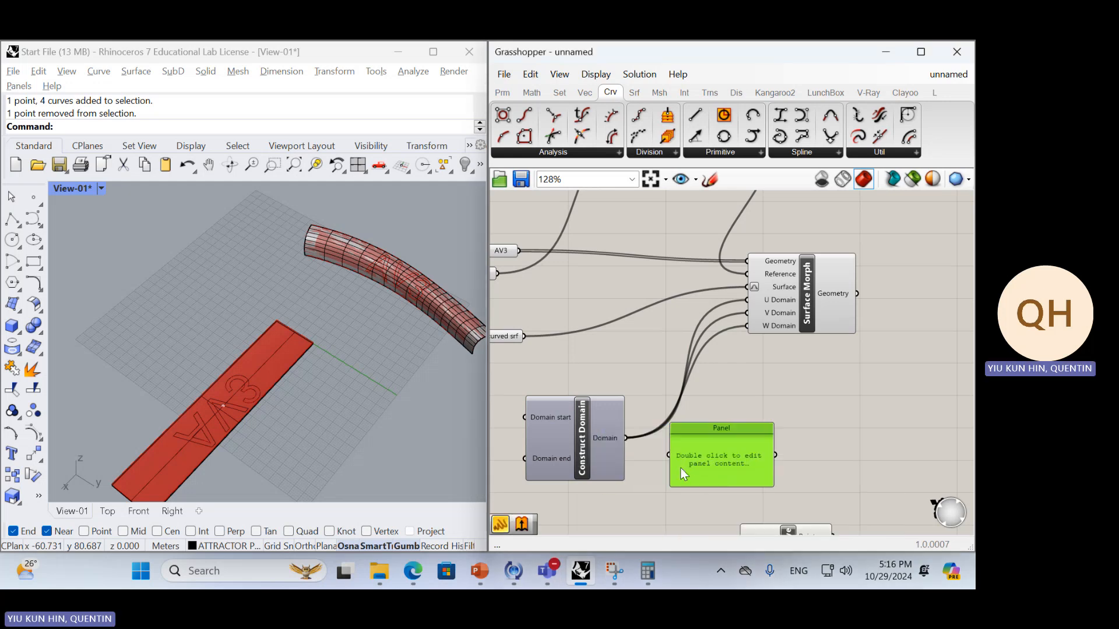
pyautogui.moveTo(663, 452); pyautogui.dragTo(750, 449)
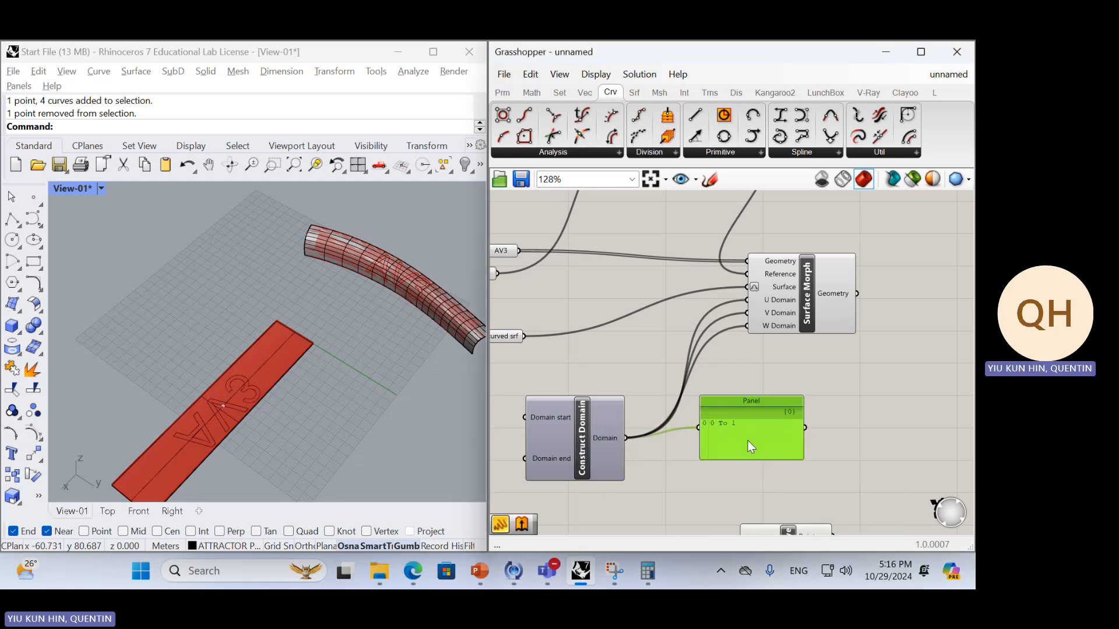
pyautogui.rightClick(760, 428)
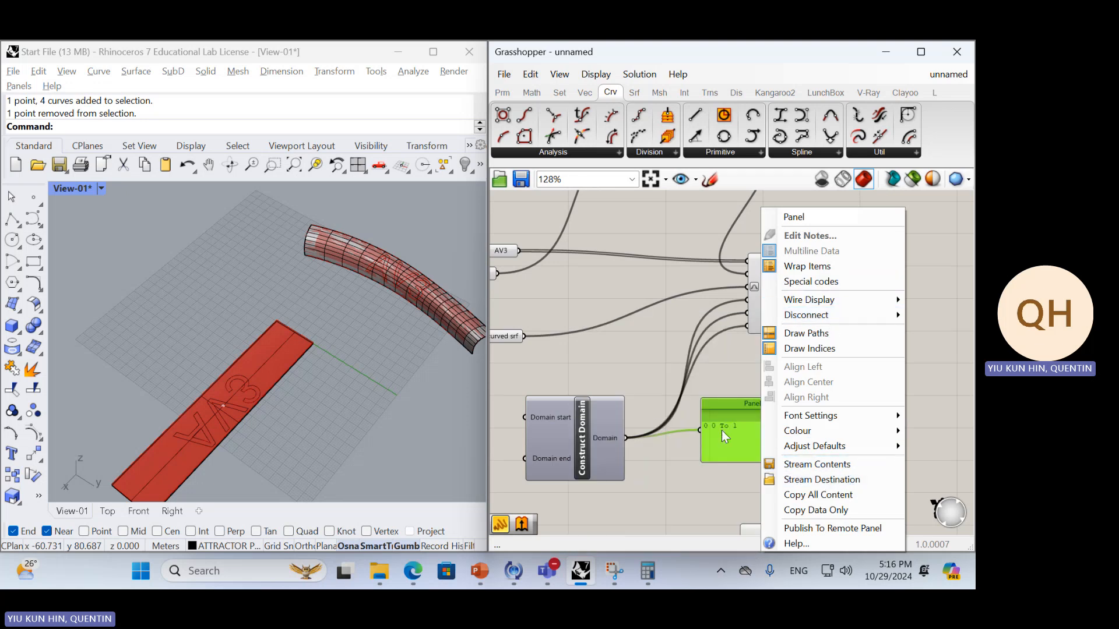
pyautogui.click(683, 463)
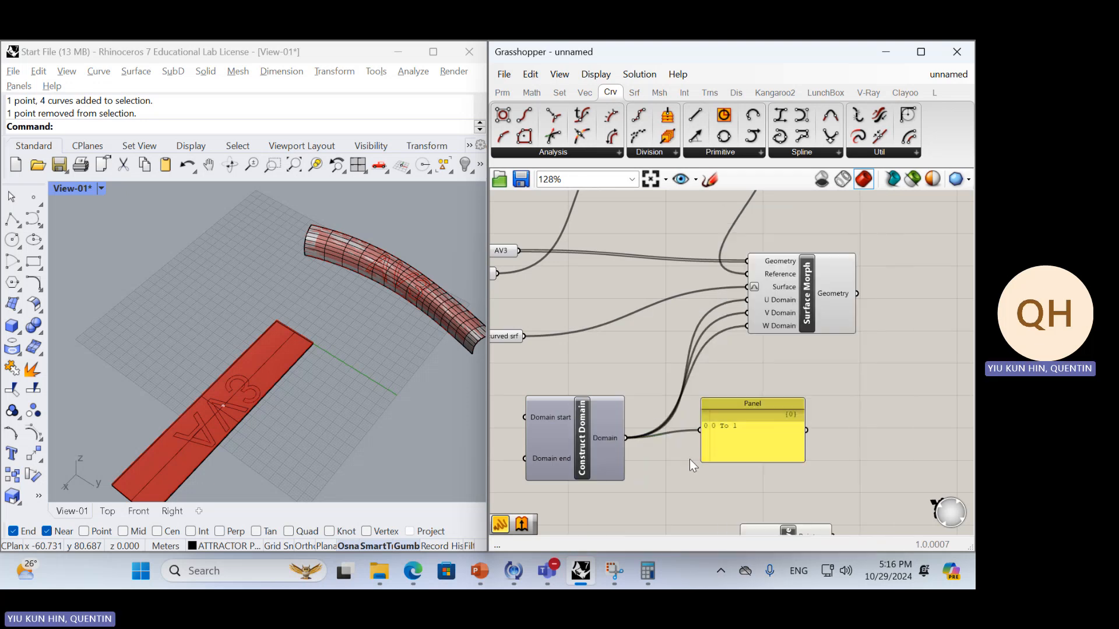
# Delete the Panel connected to the Construct Domain output
pyautogui.scroll(-4, 743, 437)
pyautogui.moveTo(775, 474); pyautogui.dragTo(727, 424, button='right')
pyautogui.click(721, 378)
pyautogui.scroll(5, 721, 379)
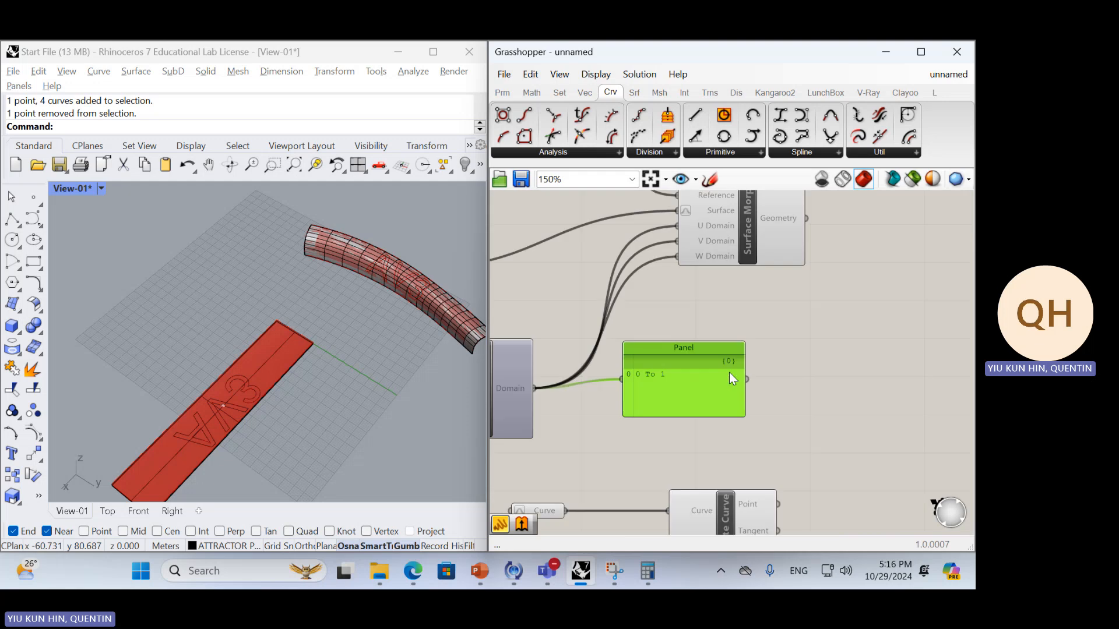
pyautogui.scroll(-4, 749, 423)
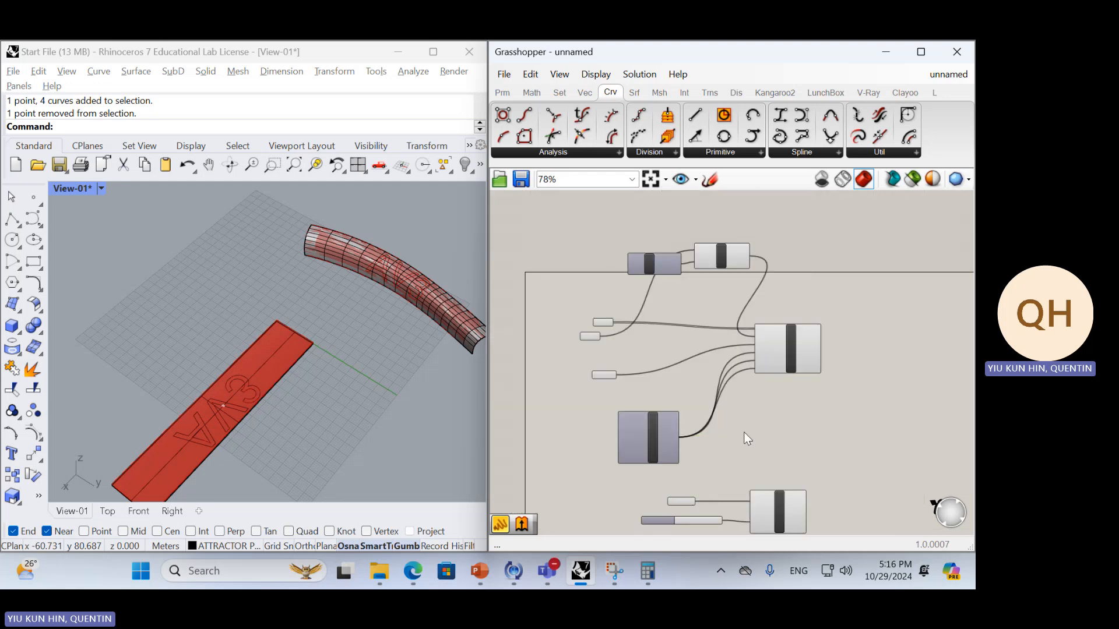
# Move the AV3 and Ref parameters closer to Surface Morph's inputs, with AV3 above Ref
pyautogui.scroll(3, 723, 384)
pyautogui.moveTo(656, 368); pyautogui.dragTo(667, 418, button='right')
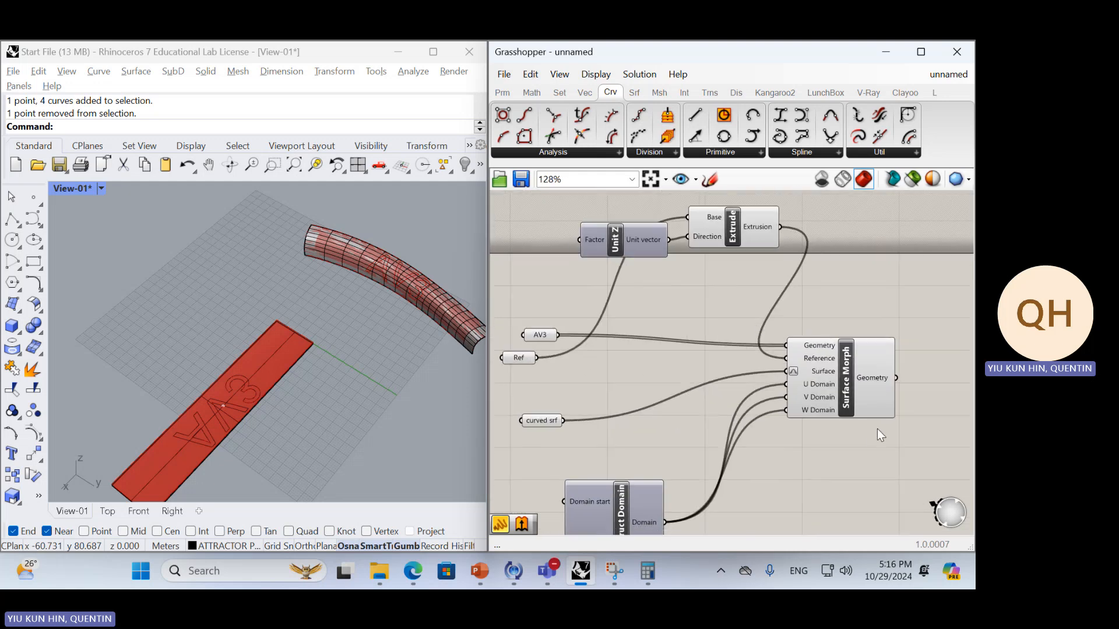
pyautogui.click(857, 361)
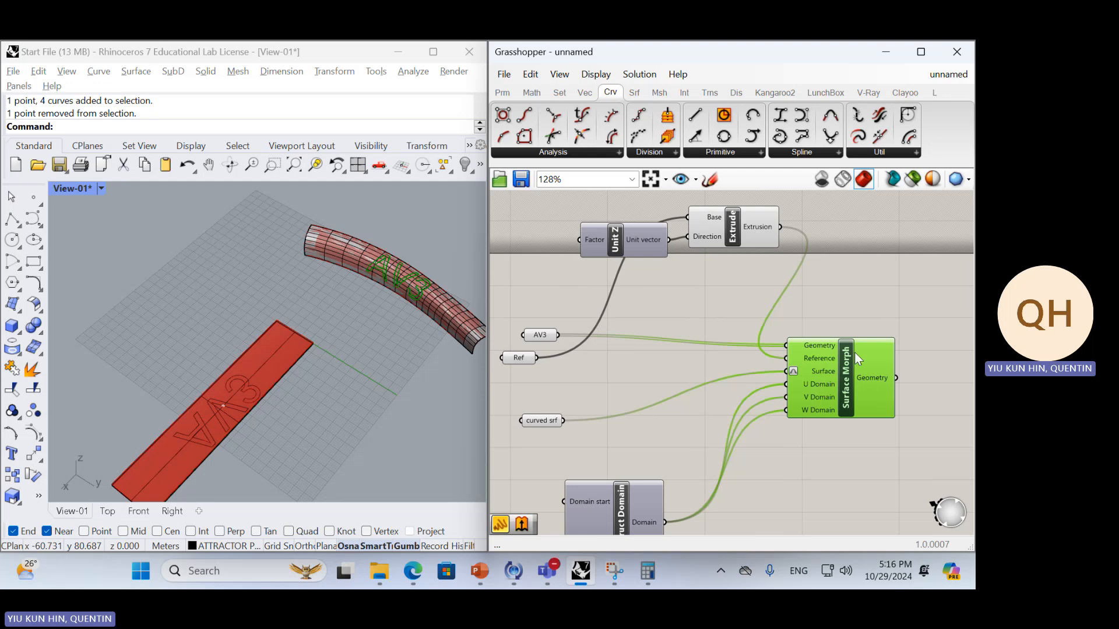
pyautogui.moveTo(841, 386); pyautogui.dragTo(832, 376, button='right')
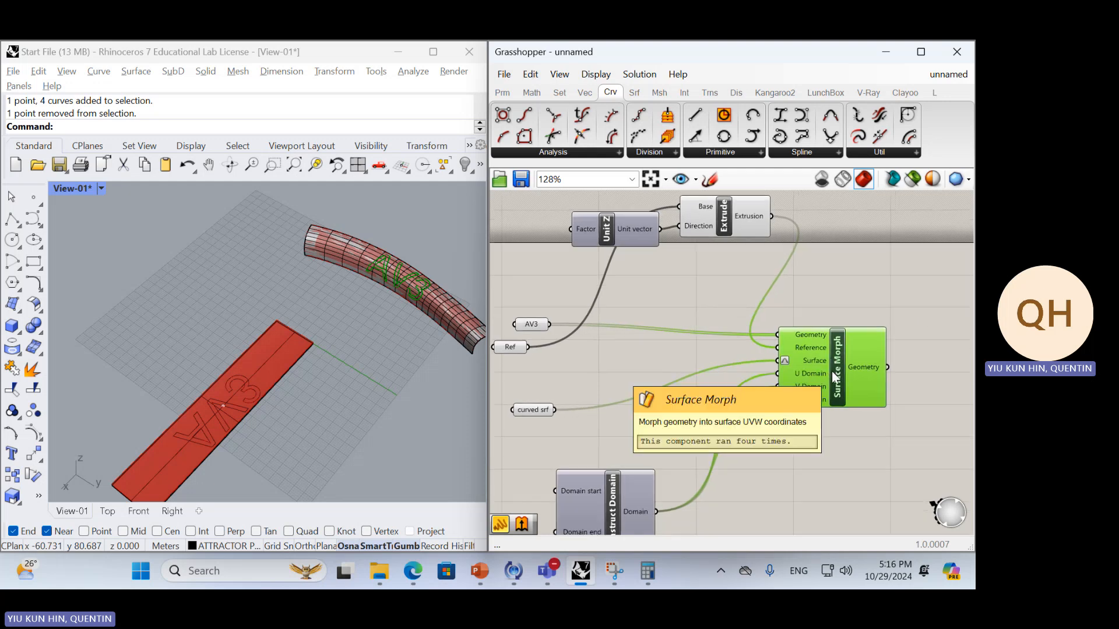
pyautogui.click(530, 324)
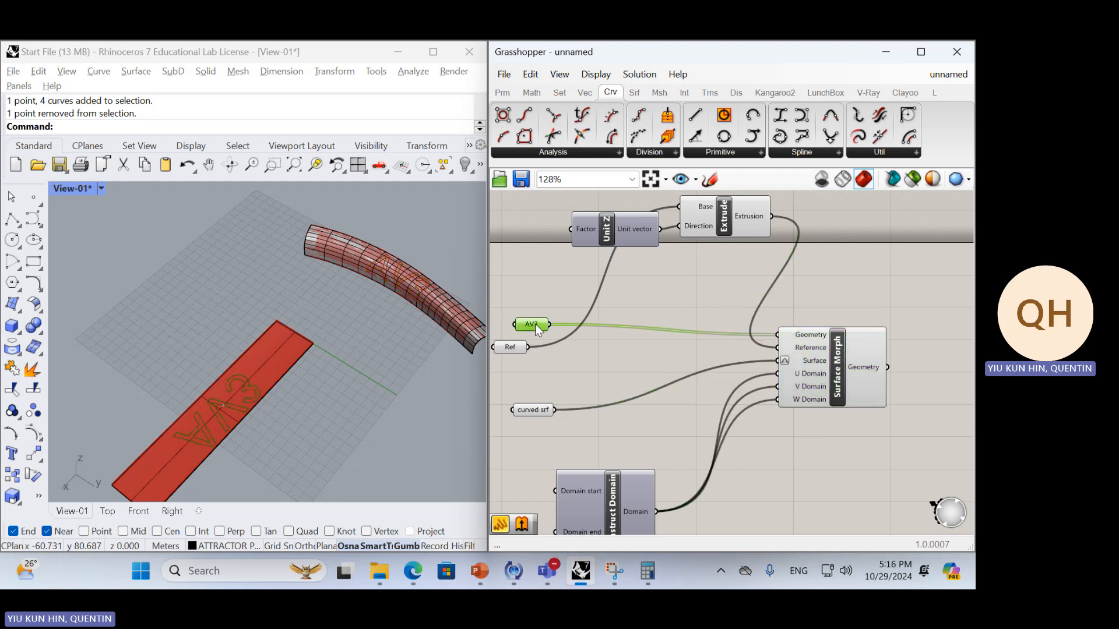
pyautogui.moveTo(535, 324); pyautogui.dragTo(677, 291)
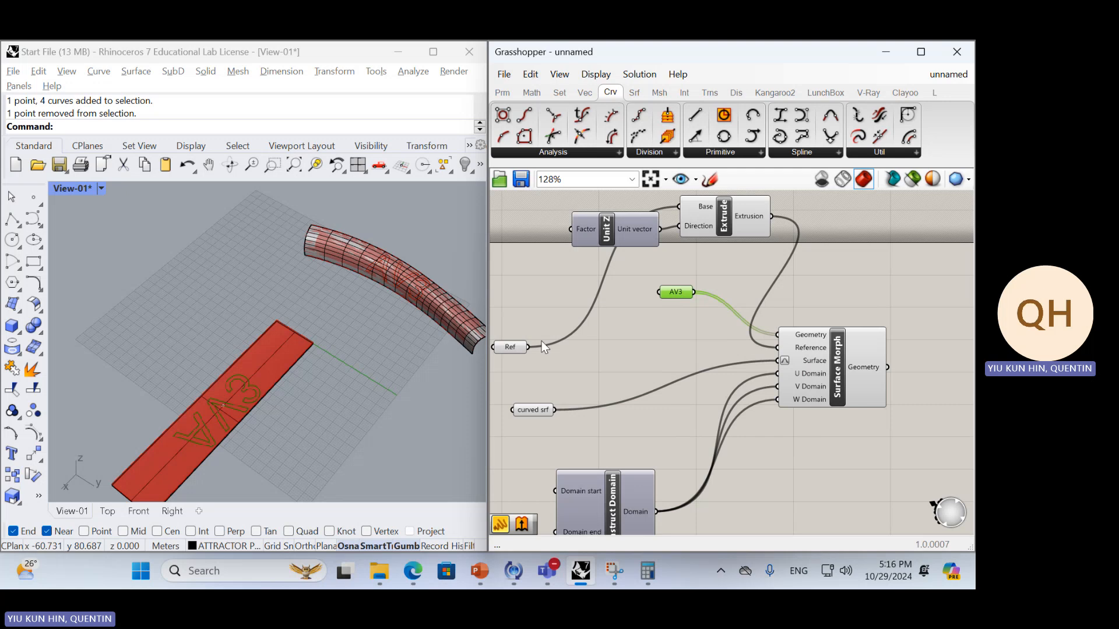
pyautogui.moveTo(521, 346); pyautogui.dragTo(638, 342)
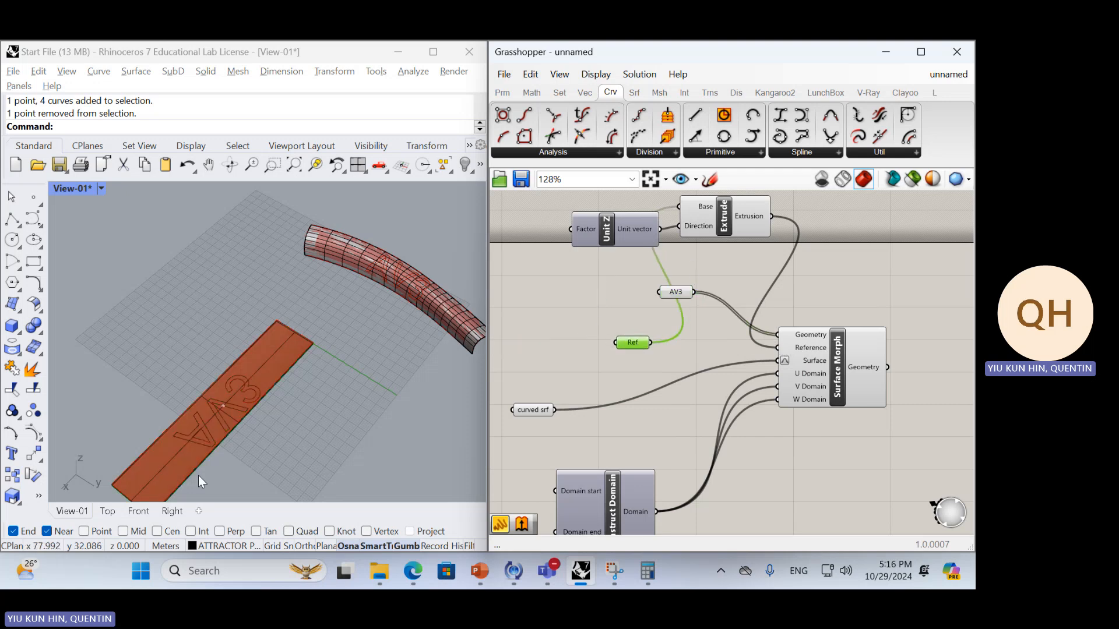
# Move Ref away from Surface Morph and place Extrude and Unit Z between them, with Unit Z below Extrude
pyautogui.moveTo(850, 358); pyautogui.dragTo(809, 341, button='right')
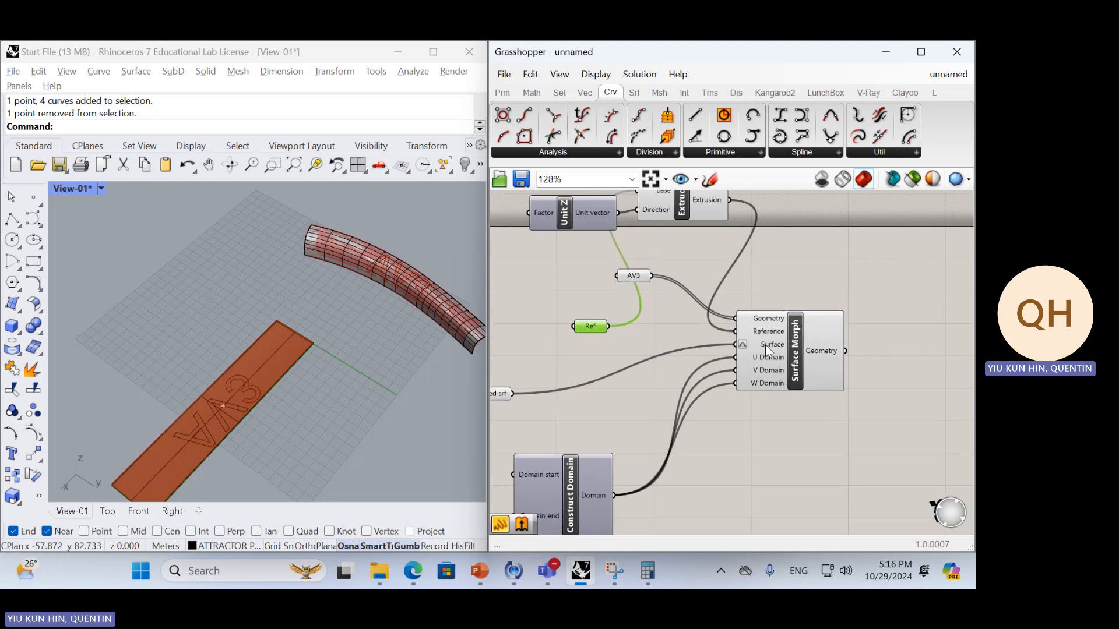
pyautogui.moveTo(764, 331)
pyautogui.moveTo(602, 329); pyautogui.dragTo(752, 361, button='right')
pyautogui.moveTo(733, 362); pyautogui.dragTo(596, 349)
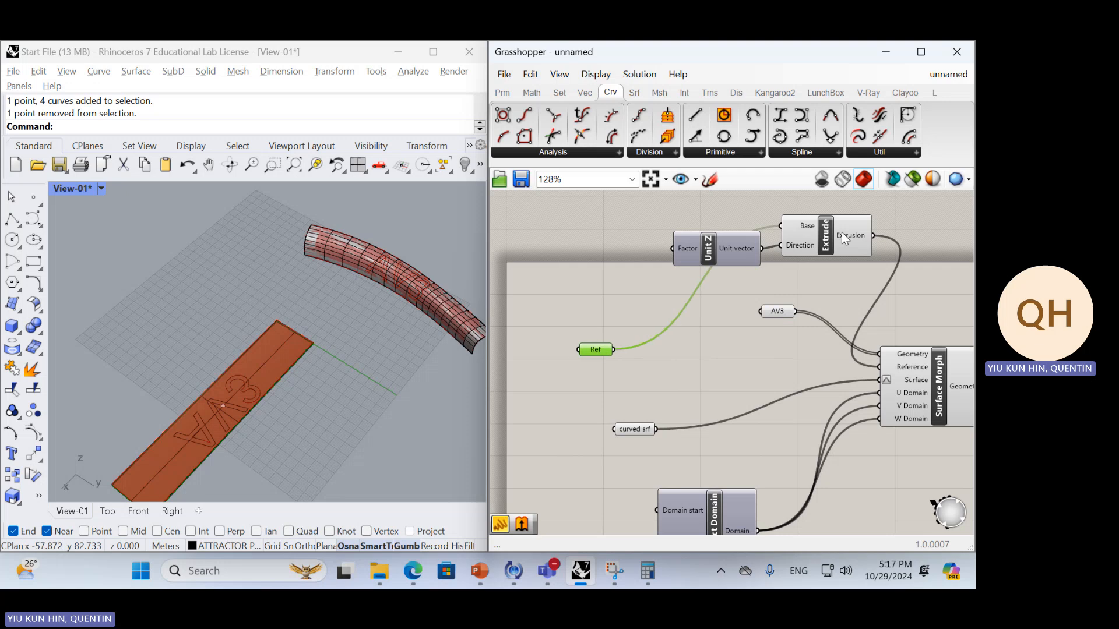
pyautogui.moveTo(841, 232); pyautogui.dragTo(760, 330)
pyautogui.moveTo(716, 253); pyautogui.dragTo(644, 384)
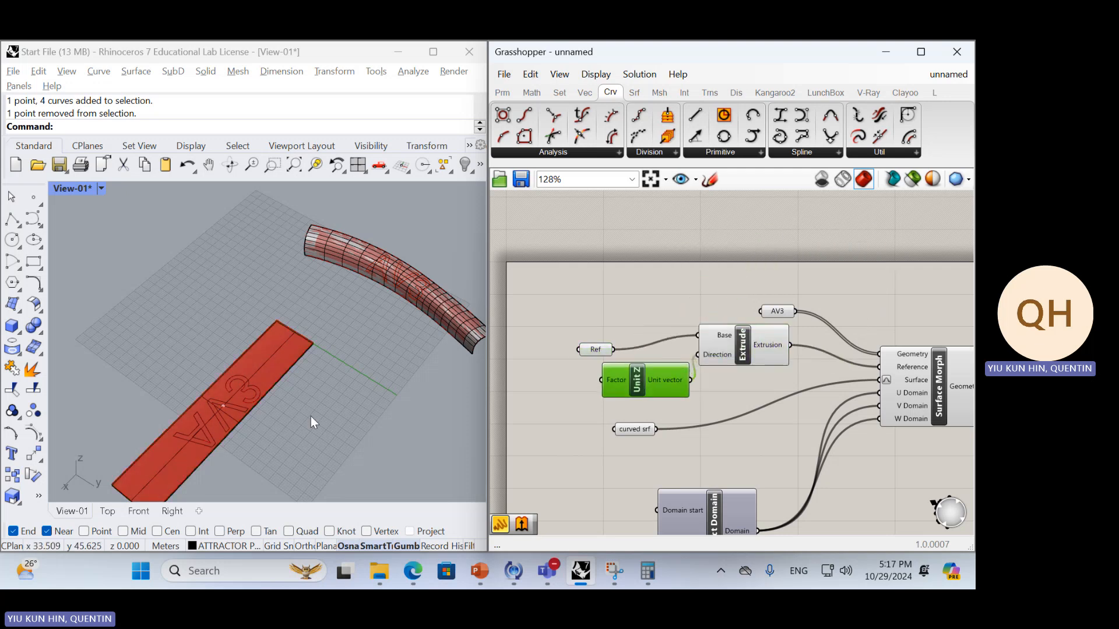
# Extrude the flat reference surface in Rhino a short distance upward with ExtrudeSrf, leaving the Solid option off
pyautogui.click(296, 356)
pyautogui.scroll(10, 296, 355)
pyautogui.write('EE')
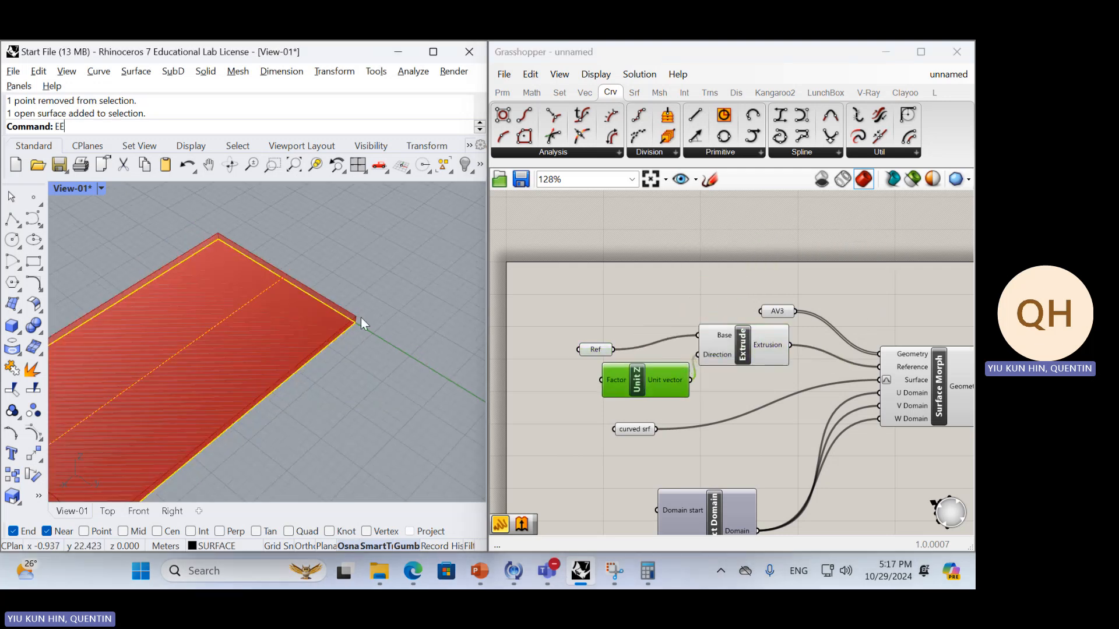
pyautogui.scroll(6, 361, 317)
pyautogui.press('Return')
pyautogui.moveTo(363, 317); pyautogui.dragTo(346, 330, button='right')
pyautogui.write('Ext')
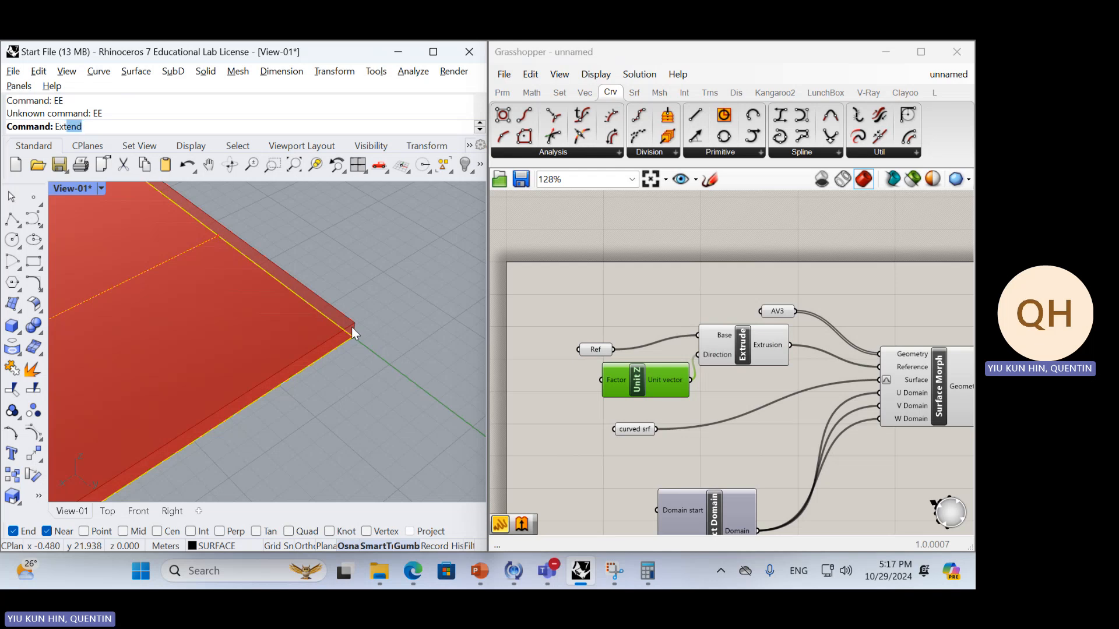
pyautogui.write('r')
pyautogui.write('uS')
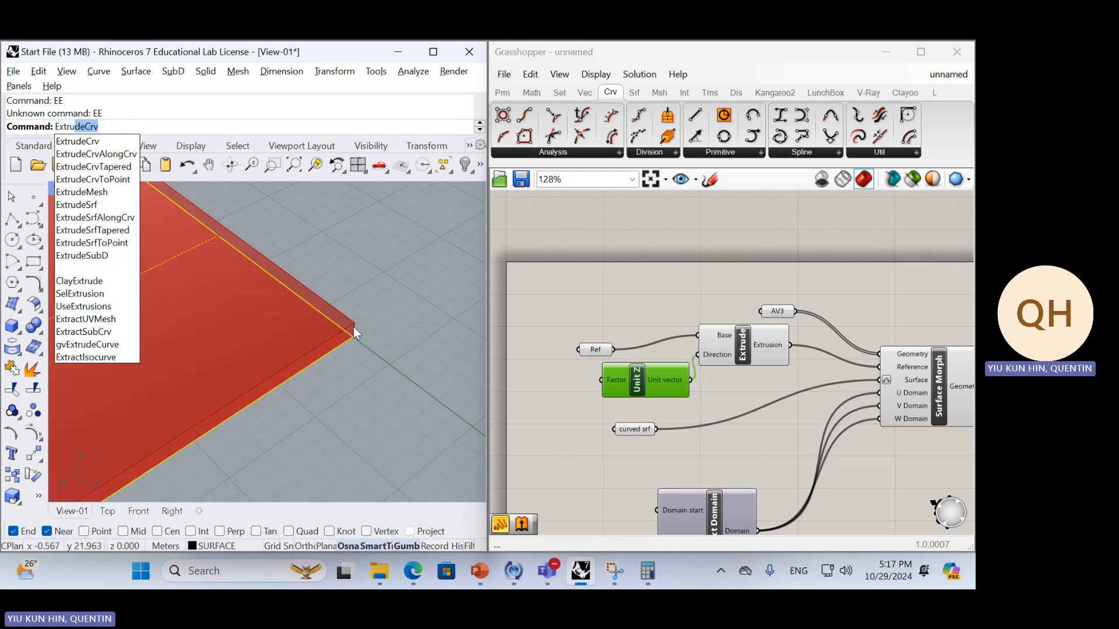
pyautogui.press('Return')
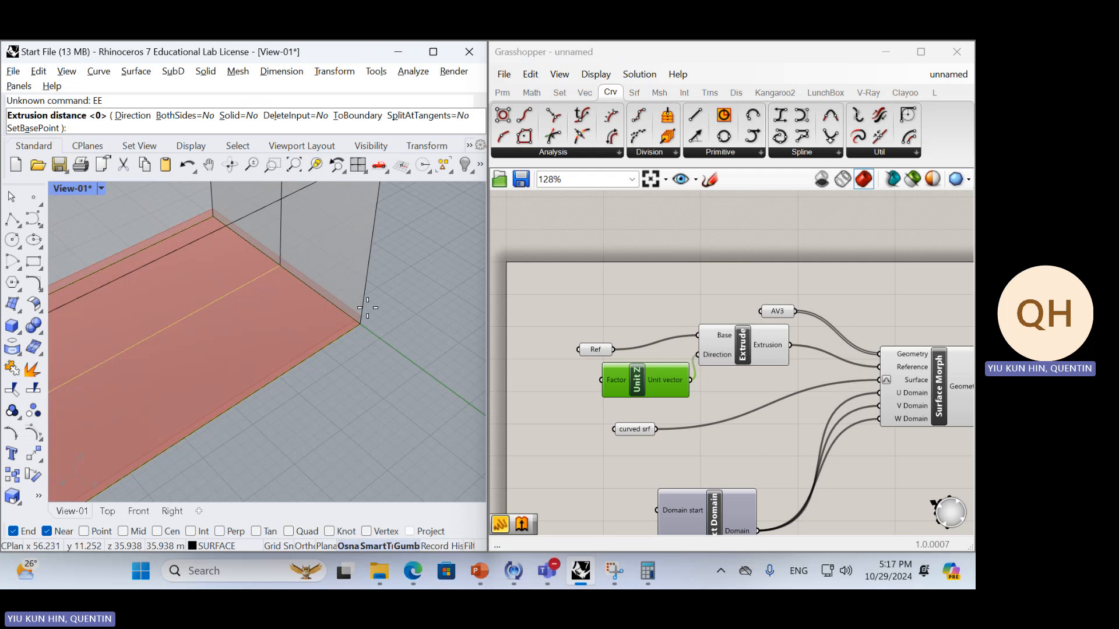
pyautogui.click(367, 307)
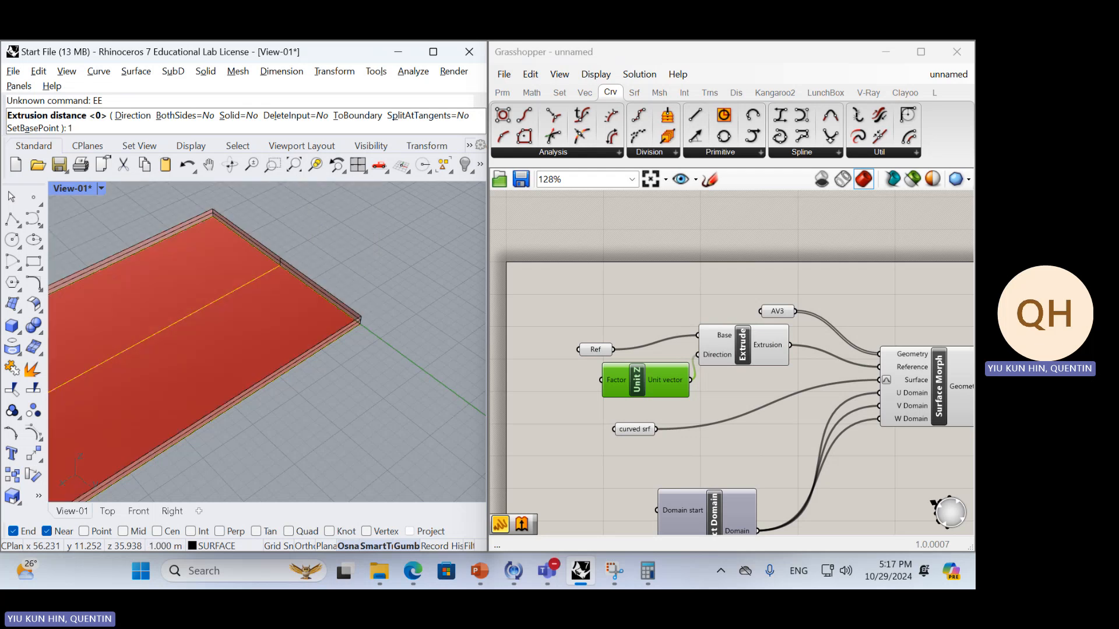
# Cap the extruded open polysurface so it becomes a closed solid
pyautogui.click(338, 313)
pyautogui.write('Ca')
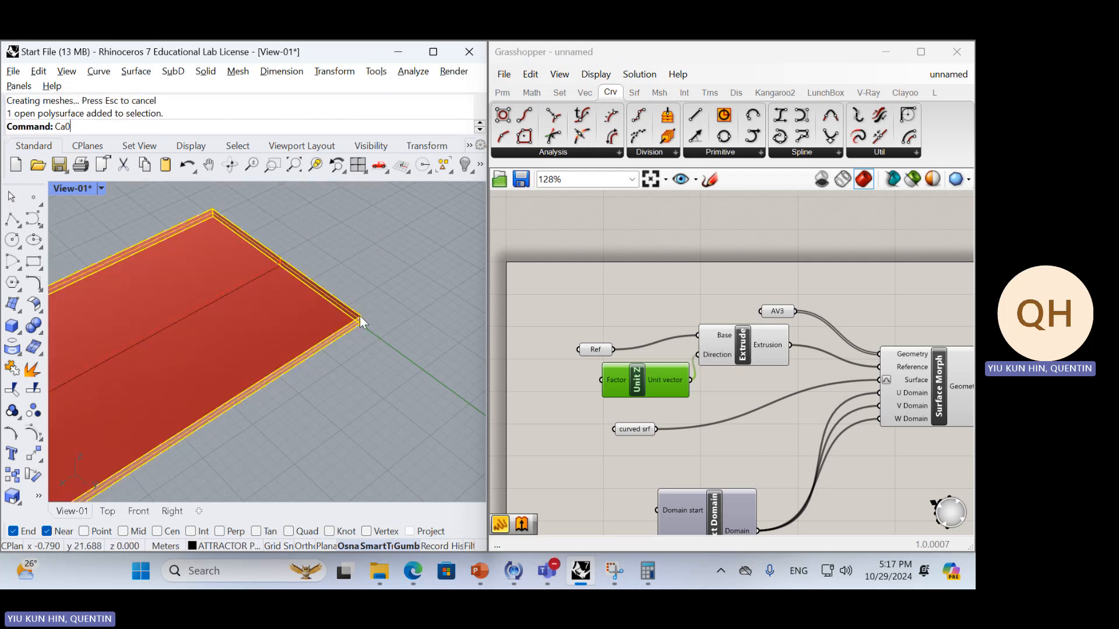
pyautogui.write('p')
pyautogui.press('Return')
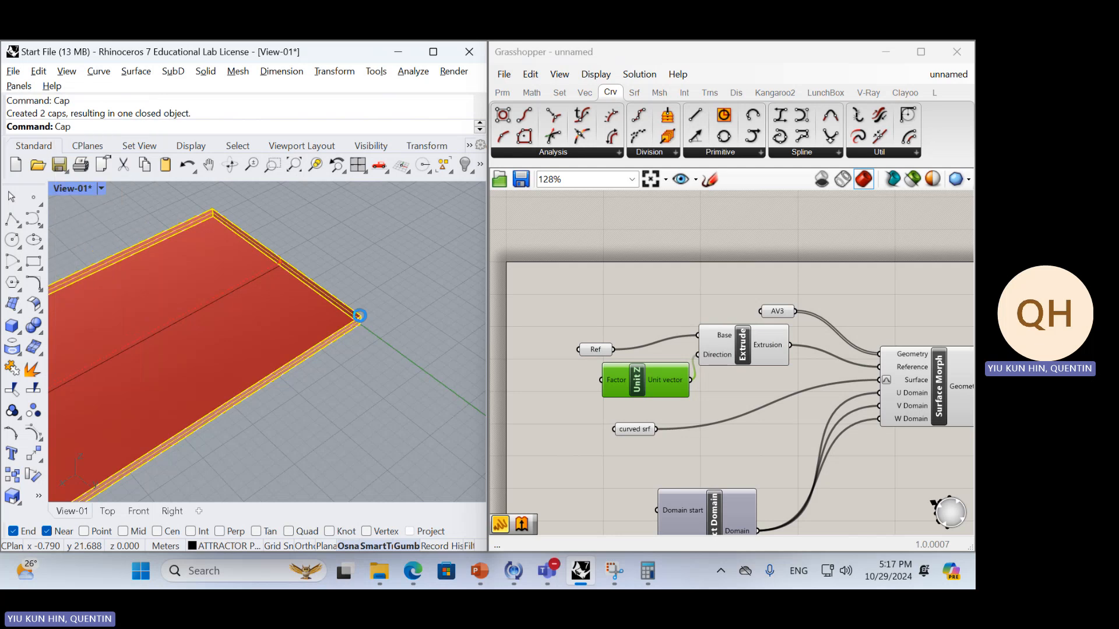
# Delete the Extrude and Unit Z components from the Grasshopper definition
pyautogui.doubleClick(737, 393)
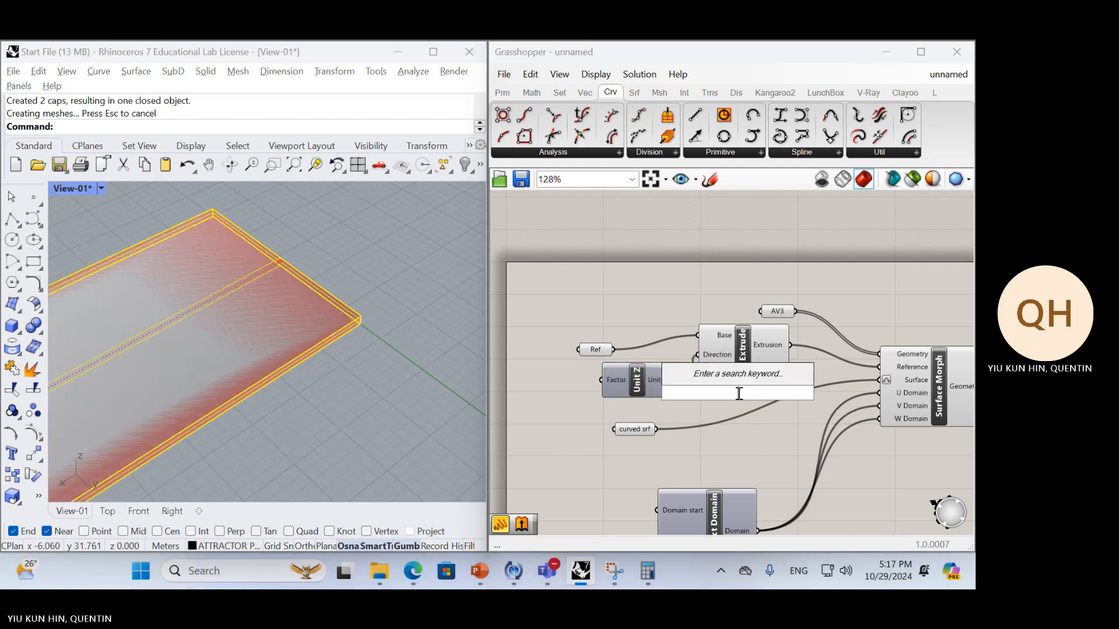
pyautogui.click(733, 354)
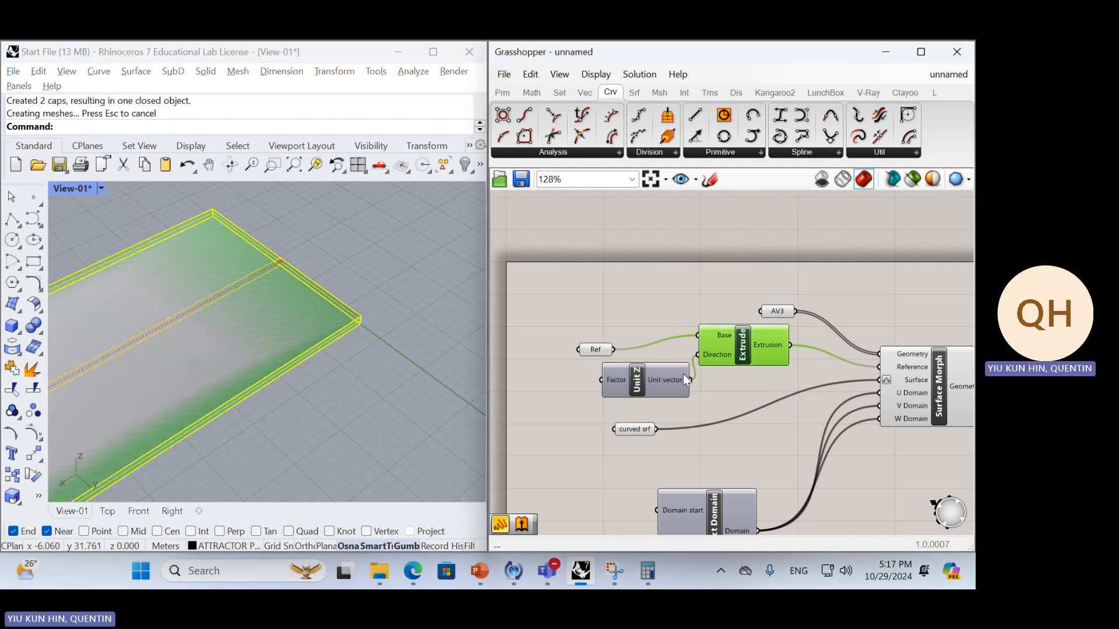
pyautogui.press('Delete')
pyautogui.click(668, 377)
pyautogui.press('Delete')
# Set the capped Rhino box as Ref's single geometry and connect Ref to Surface Morph's Reference input
pyautogui.rightClick(605, 352)
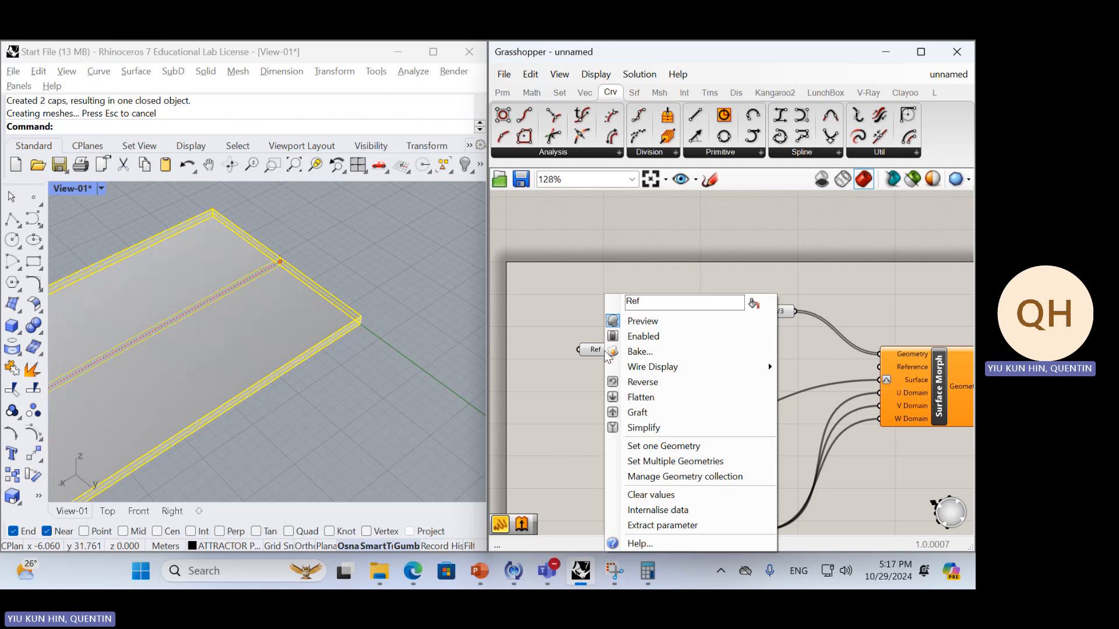
pyautogui.click(670, 445)
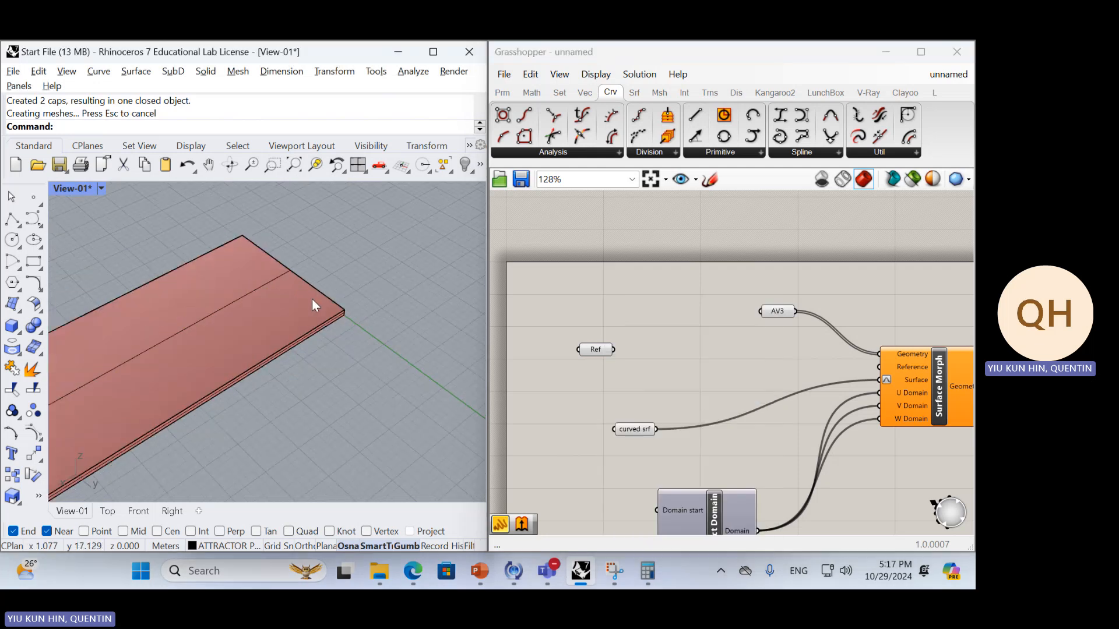
pyautogui.scroll(-2, 312, 298)
pyautogui.moveTo(606, 349)
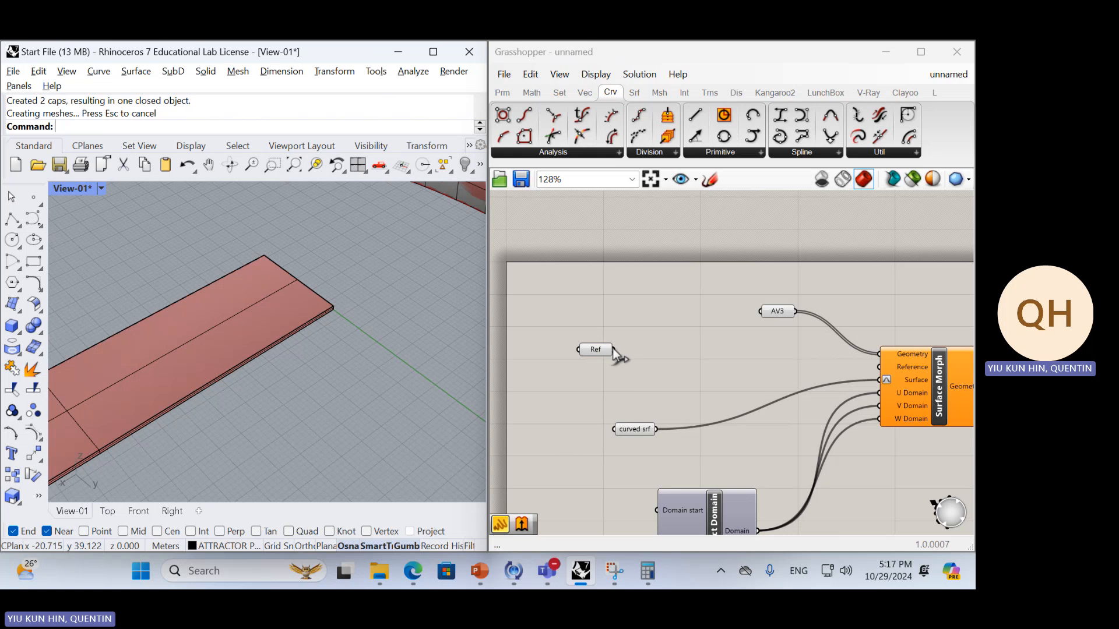
pyautogui.moveTo(613, 349); pyautogui.dragTo(886, 370)
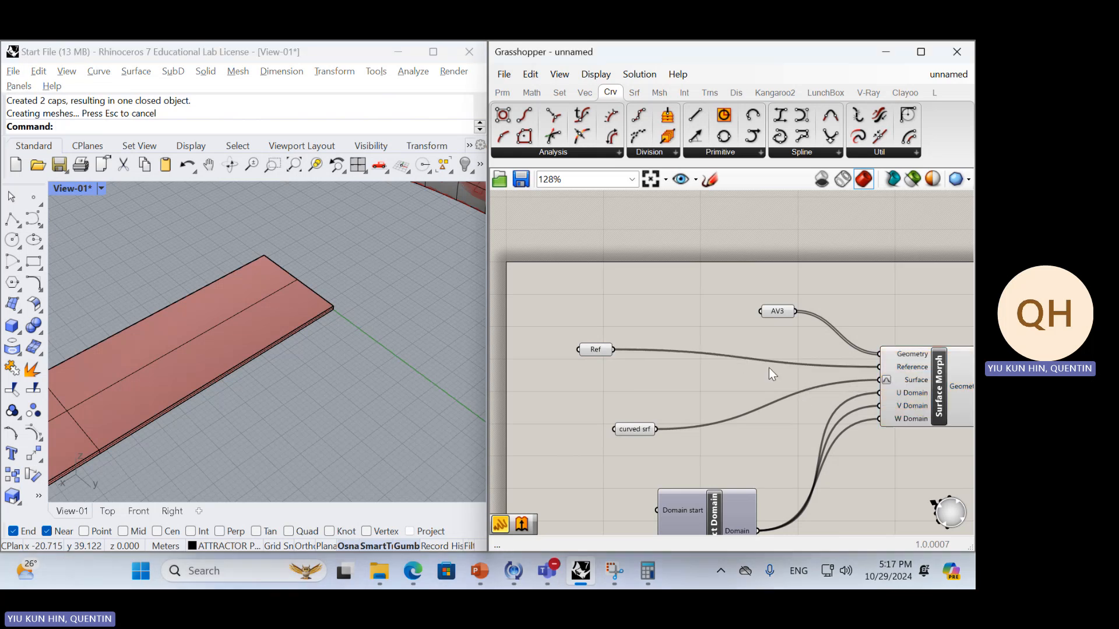
# Hide the capped reference box in Rhino with the Hide command
pyautogui.moveTo(774, 334); pyautogui.dragTo(734, 332, button='right')
pyautogui.scroll(-8, 250, 328)
pyautogui.moveTo(250, 327); pyautogui.dragTo(327, 293, button='right')
pyautogui.scroll(8, 327, 292)
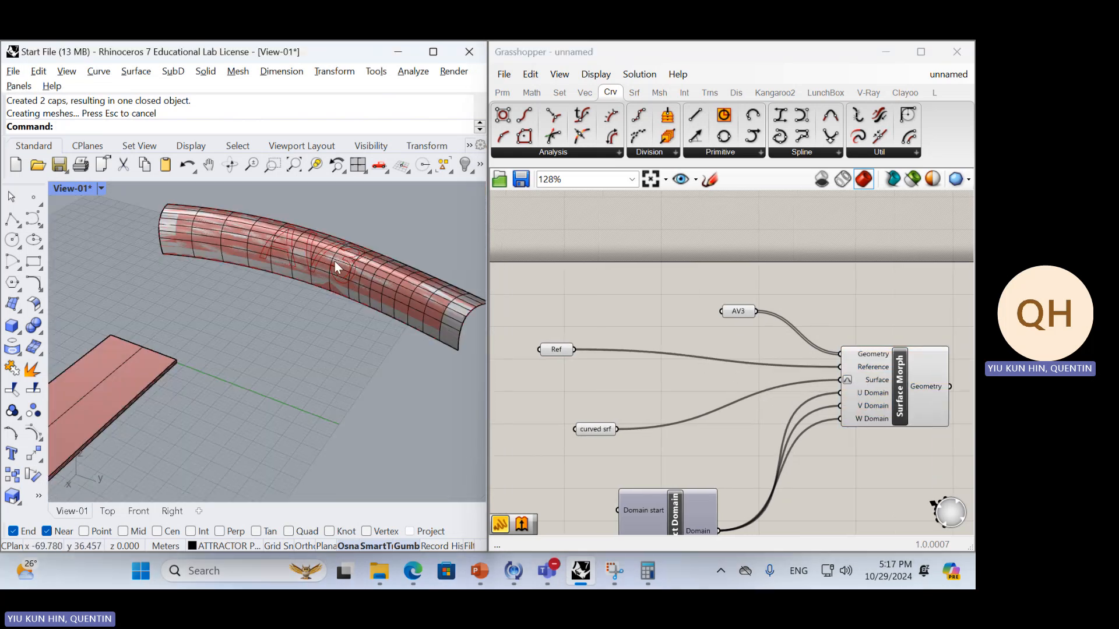
pyautogui.click(171, 358)
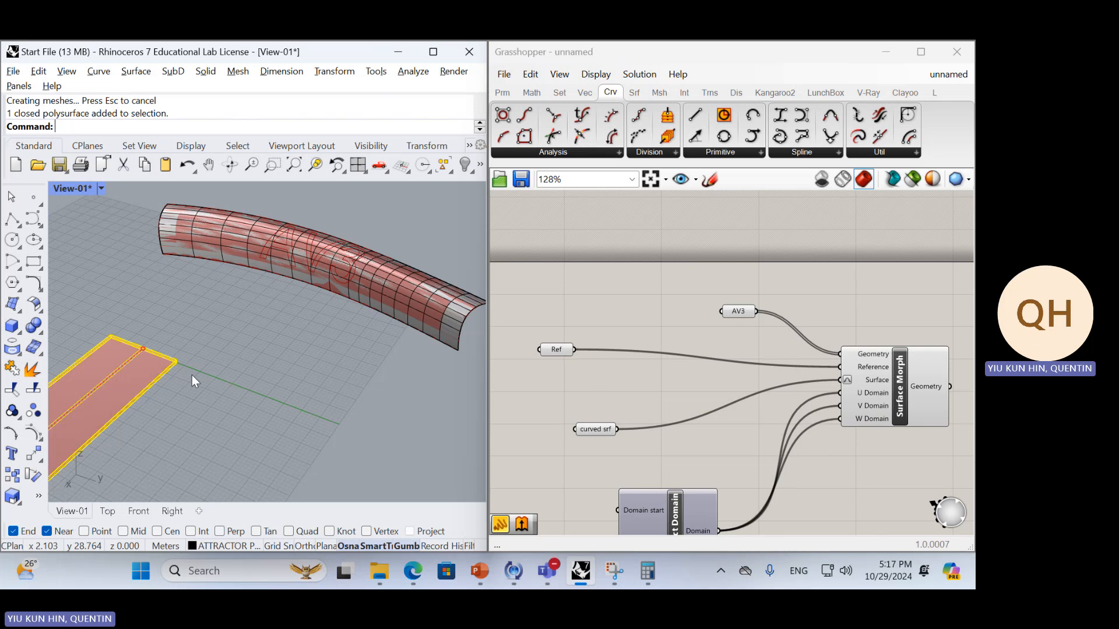
pyautogui.write('Ui')
pyautogui.press('BackSpace')
pyautogui.press('BackSpace')
pyautogui.write('Jo')
pyautogui.press('BackSpace')
pyautogui.press('BackSpace')
pyautogui.press('BackSpace')
pyautogui.write('Hide')
pyautogui.press('Return')
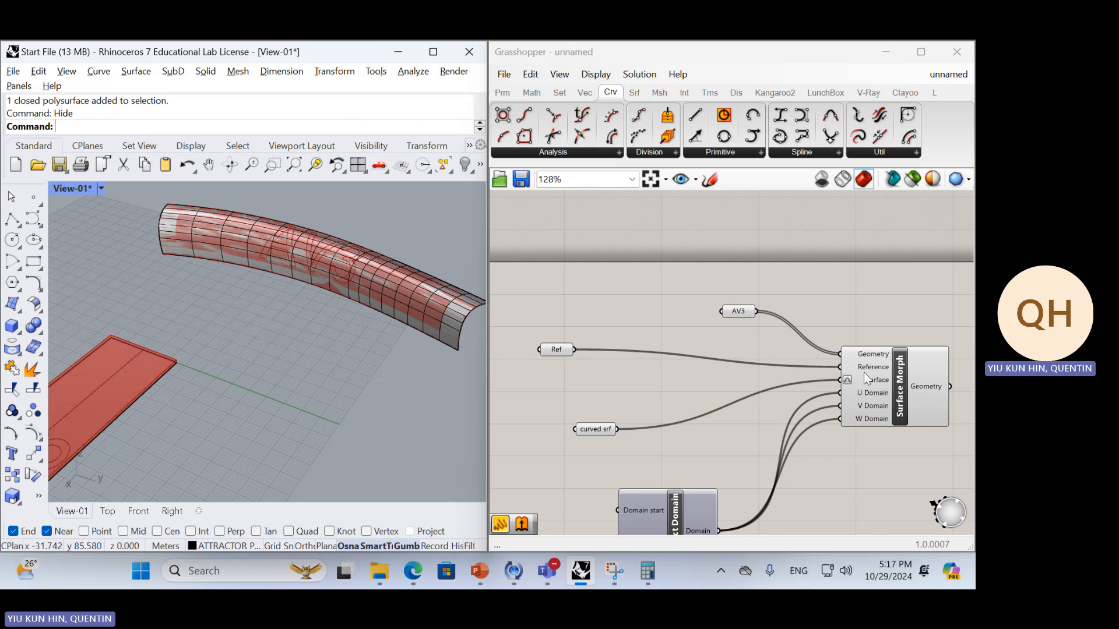
# Examine the curved surface, the options of Surface Morph's Reference input and the flat AV3 strip
pyautogui.click(316, 284)
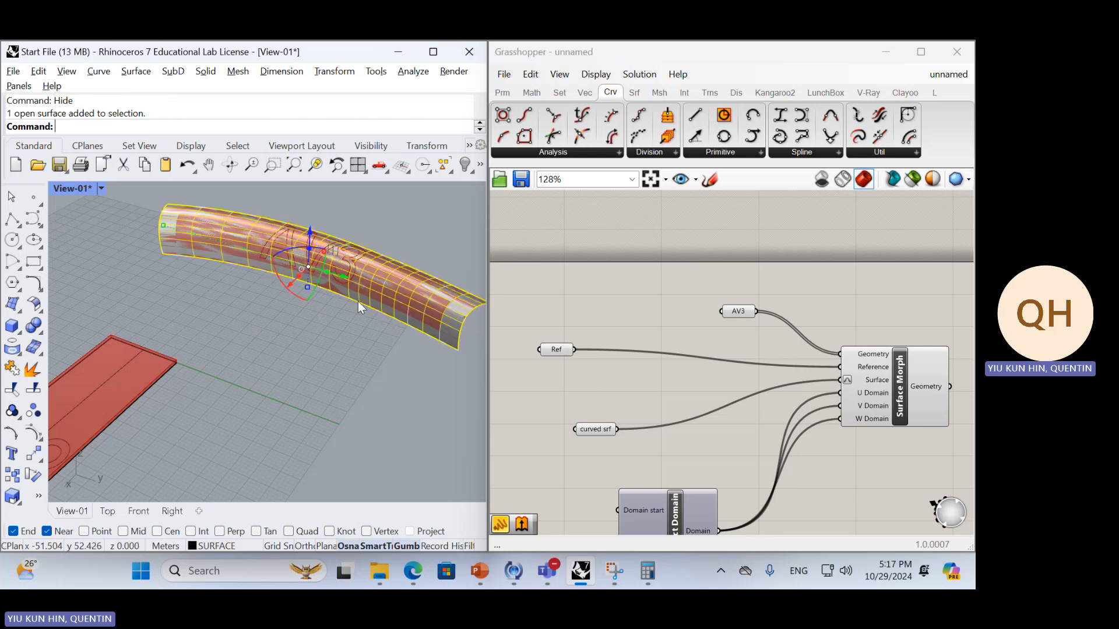
pyautogui.click(697, 395)
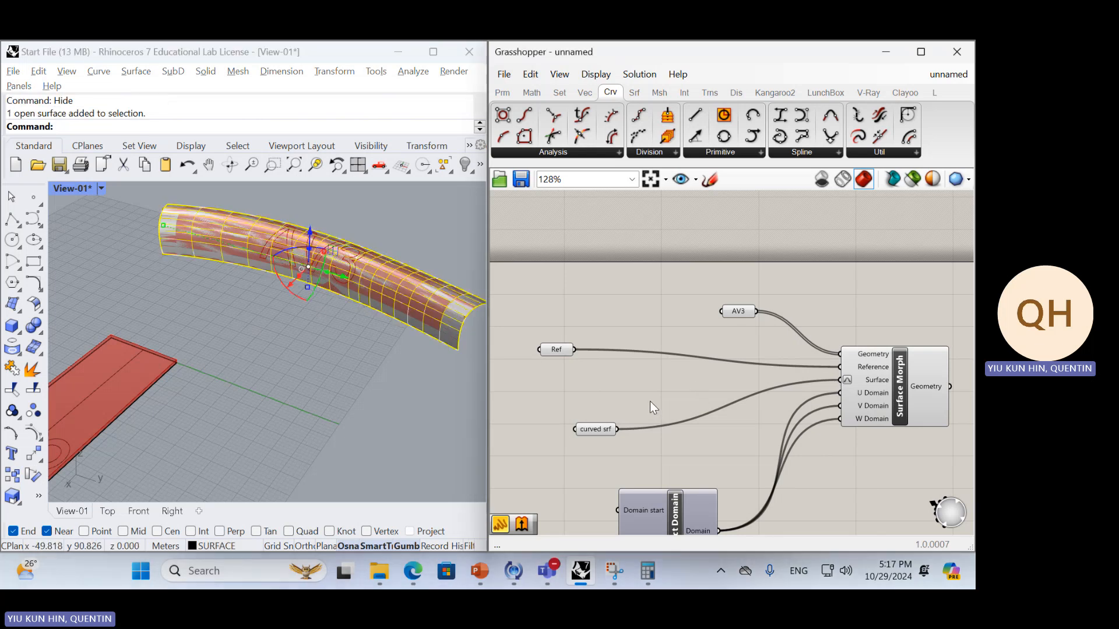
pyautogui.click(384, 355)
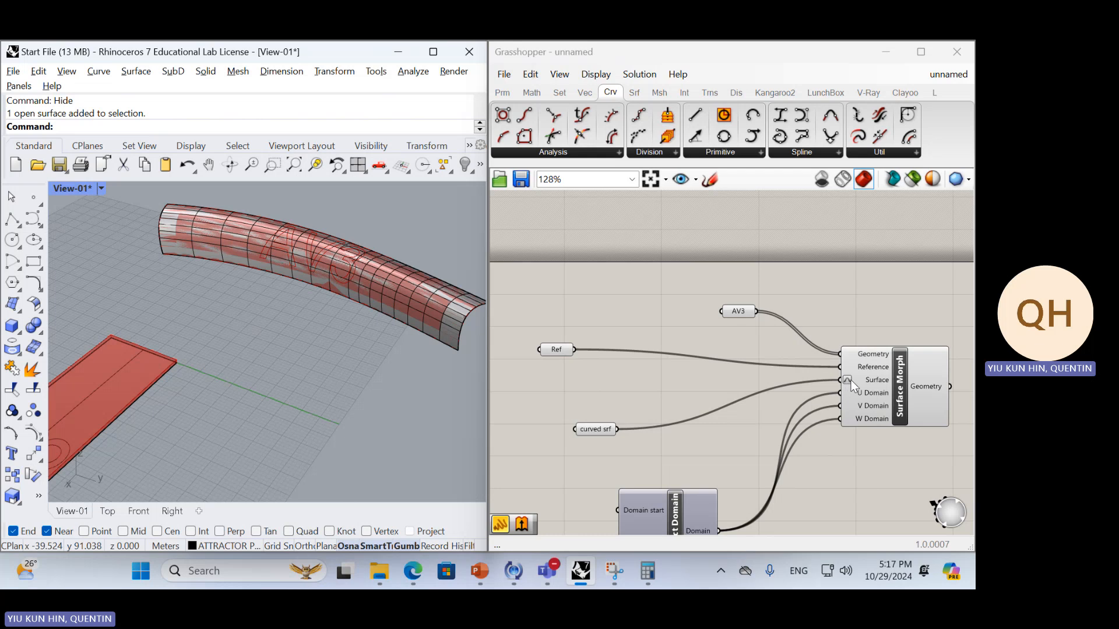
pyautogui.moveTo(851, 355)
pyautogui.rightClick(868, 370)
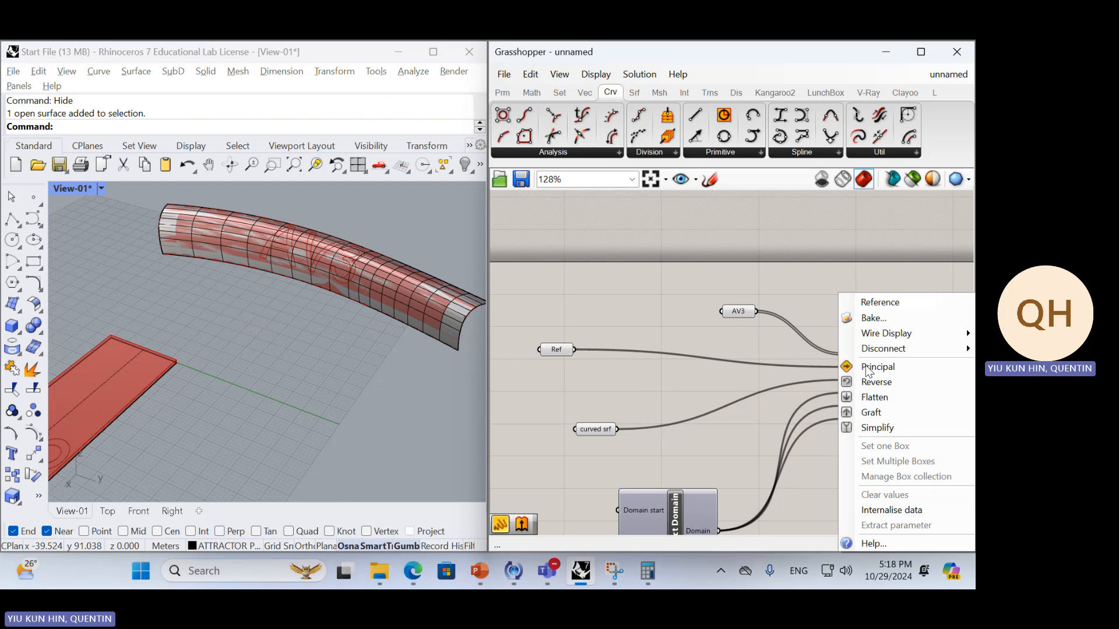
pyautogui.click(748, 422)
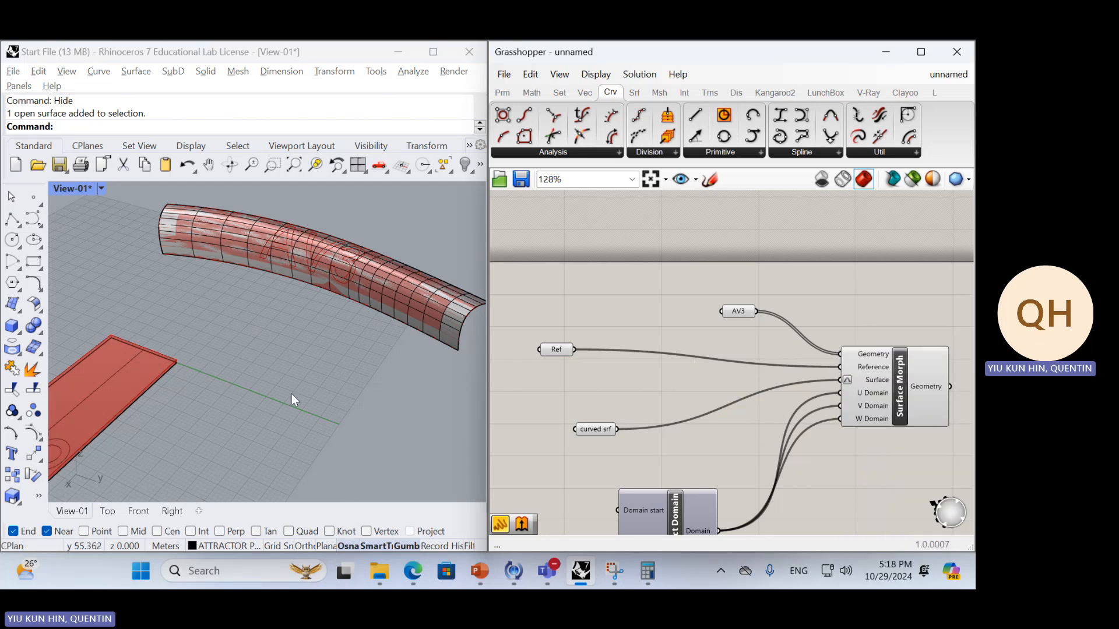
pyautogui.moveTo(291, 393); pyautogui.dragTo(232, 386, button='right')
pyautogui.moveTo(201, 308); pyautogui.dragTo(175, 384, button='right')
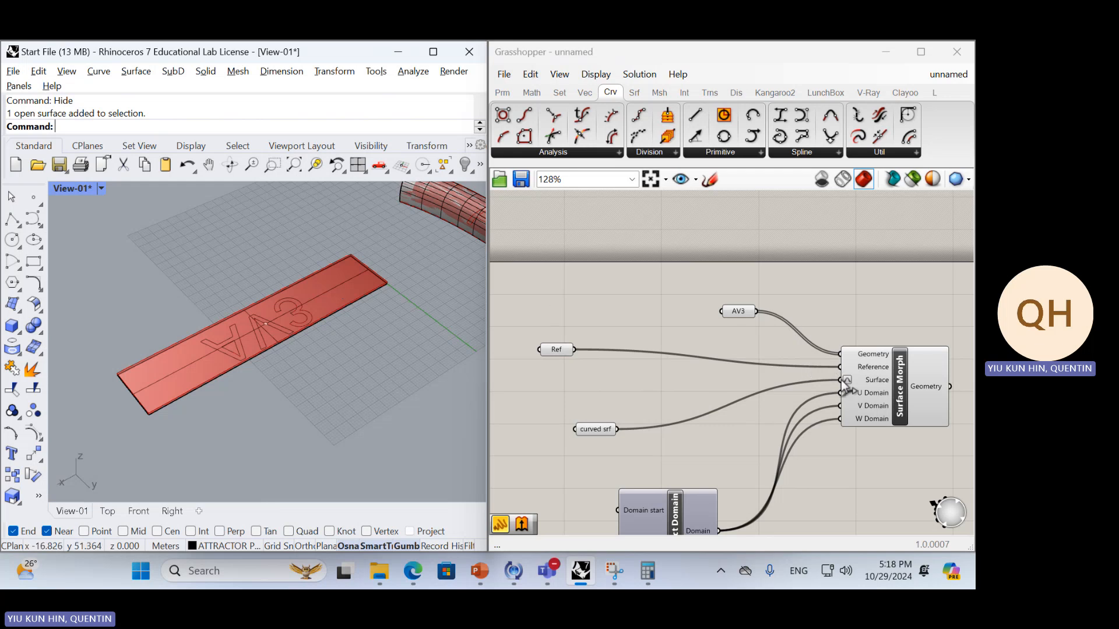
# Delete the grouped AV3 outline curves from the flat reference strip in Rhino
pyautogui.scroll(-3, 277, 345)
pyautogui.moveTo(276, 345); pyautogui.dragTo(242, 337, button='right')
pyautogui.scroll(5, 373, 314)
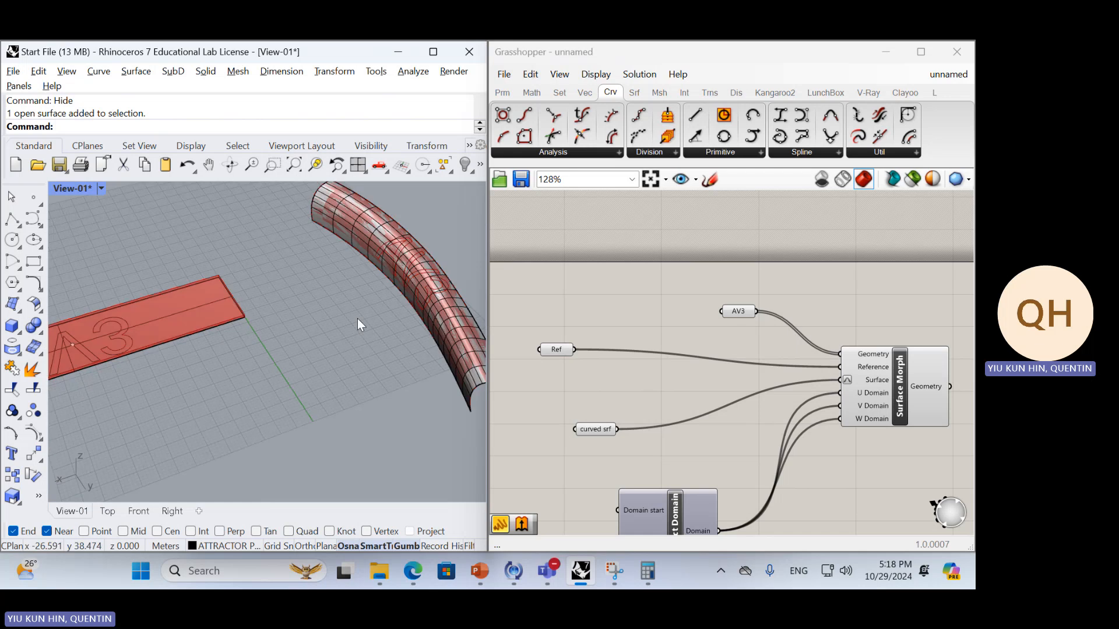
pyautogui.moveTo(358, 320); pyautogui.dragTo(404, 320, button='right')
pyautogui.scroll(-6, 291, 324)
pyautogui.moveTo(284, 325); pyautogui.dragTo(484, 370, button='right')
pyautogui.scroll(8, 244, 363)
pyautogui.click(389, 308)
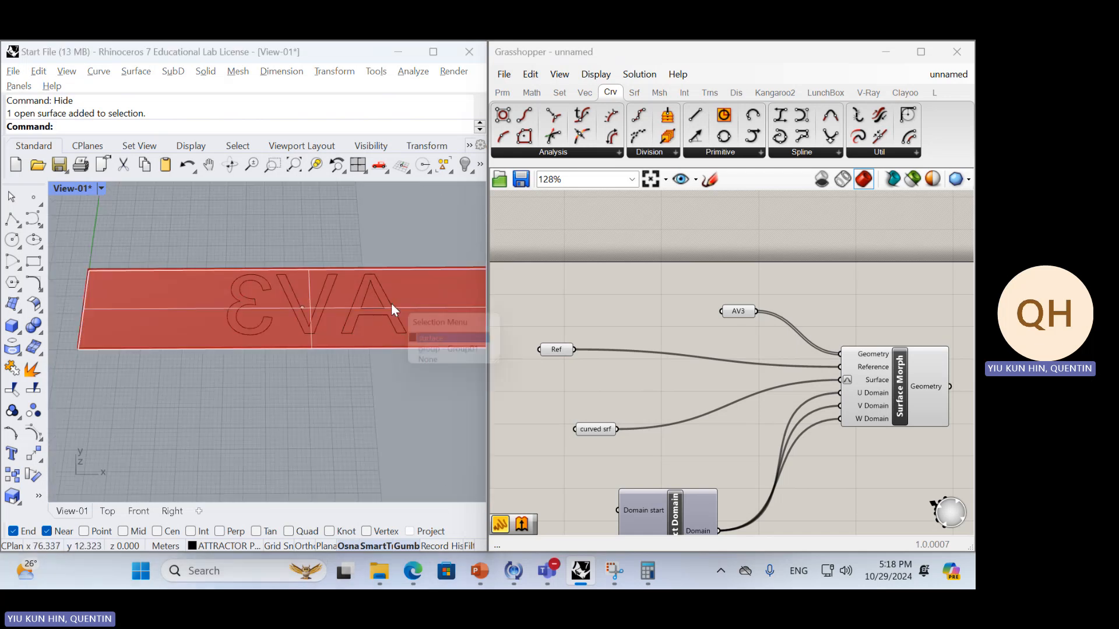
pyautogui.click(418, 353)
pyautogui.scroll(-3, 371, 347)
pyautogui.press('Delete')
# Draw a looping freeform degree-3 curve lengthwise across the flat reference strip in Rhino
pyautogui.moveTo(369, 340); pyautogui.dragTo(358, 350, button='right')
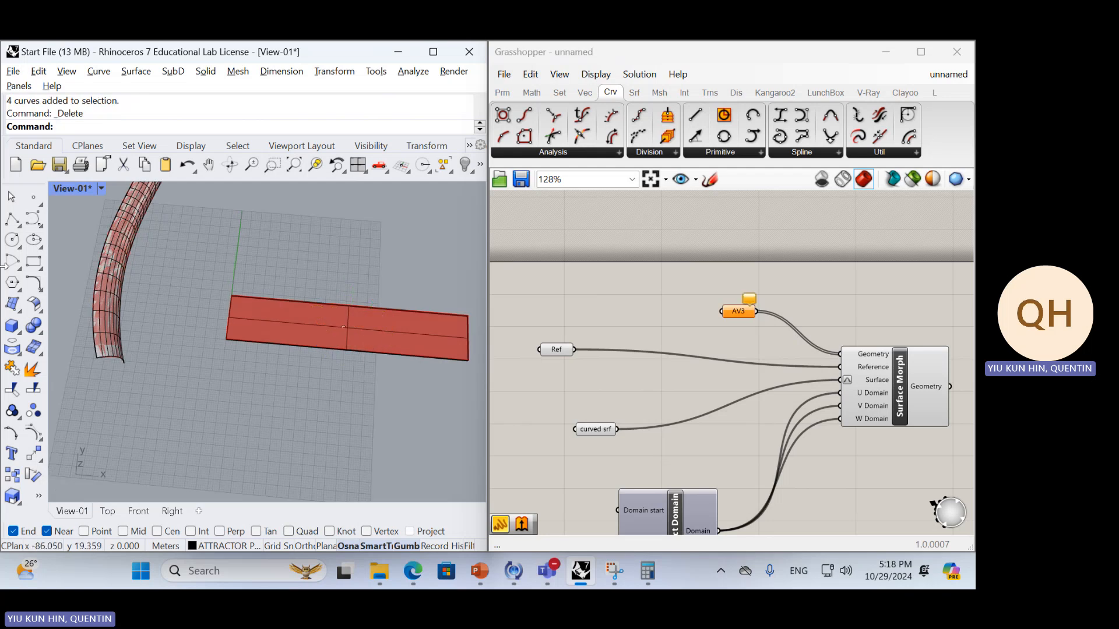
pyautogui.click(32, 220)
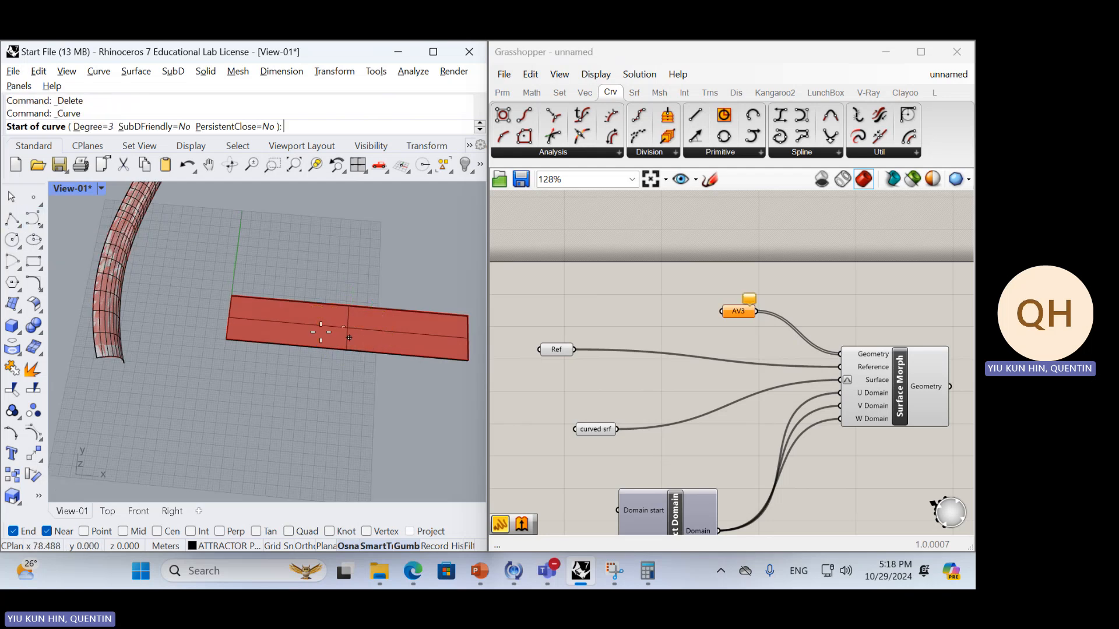
pyautogui.click(283, 320)
pyautogui.click(292, 324)
pyautogui.click(352, 317)
pyautogui.click(345, 329)
pyautogui.click(397, 339)
pyautogui.click(436, 328)
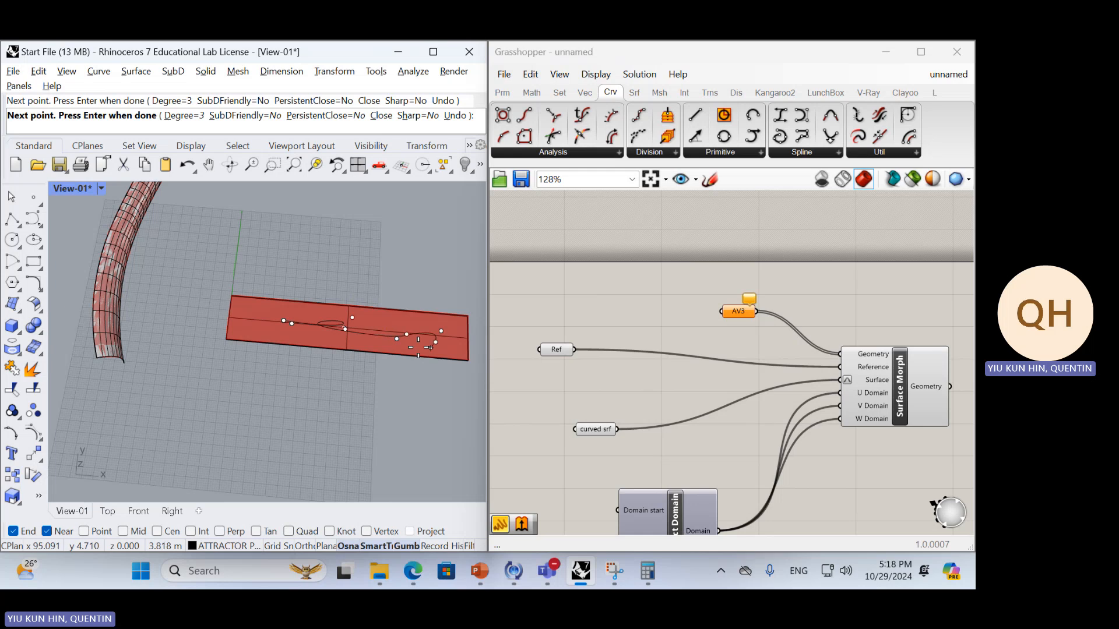
pyautogui.click(436, 343)
pyautogui.click(410, 341)
pyautogui.click(416, 323)
pyautogui.press('Return')
# Set the freeform curve on the flat strip as the single geometry of the AV3 parameter
pyautogui.click(419, 338)
pyautogui.click(516, 378)
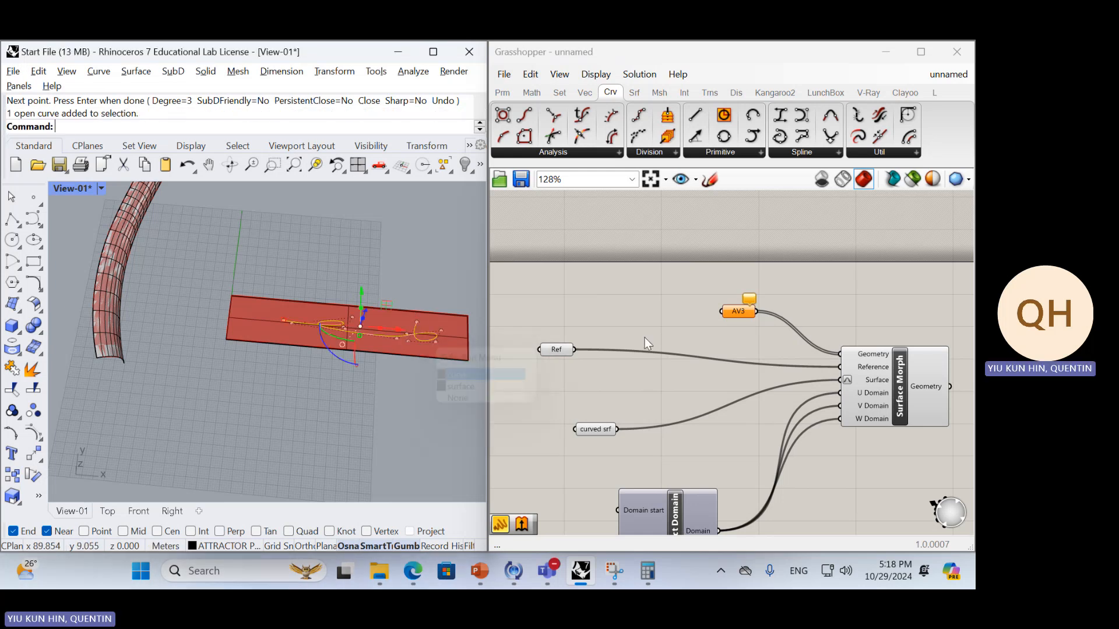
pyautogui.rightClick(738, 311)
pyautogui.click(813, 448)
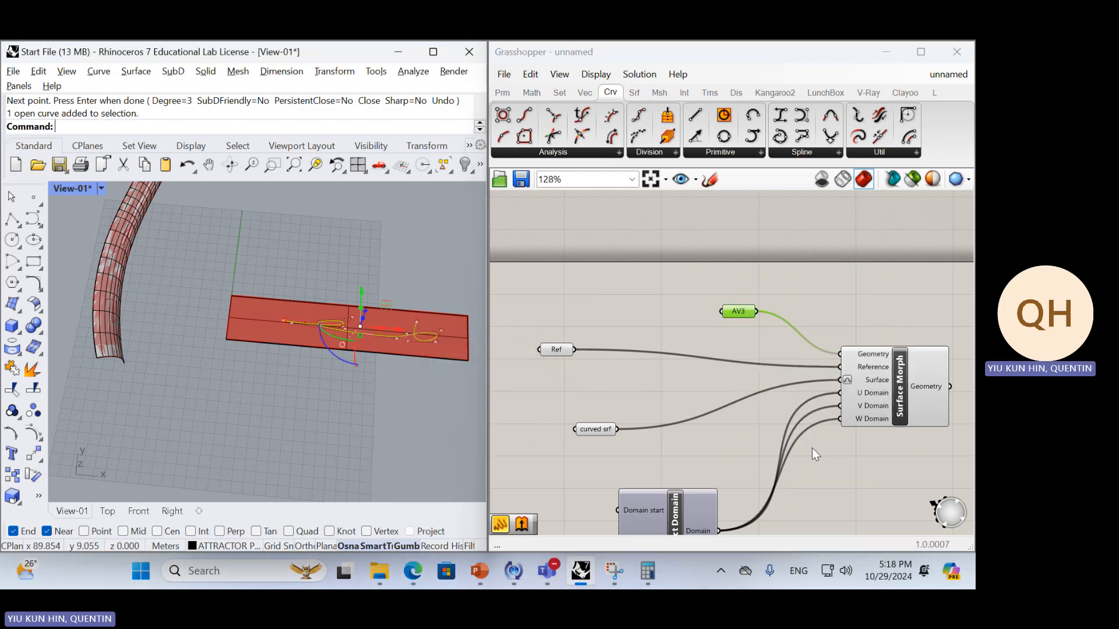
# Highlight Surface Morph's output and examine the morphed curve along the curved surface from several angles
pyautogui.moveTo(387, 416); pyautogui.dragTo(242, 338, button='right')
pyautogui.scroll(8, 323, 225)
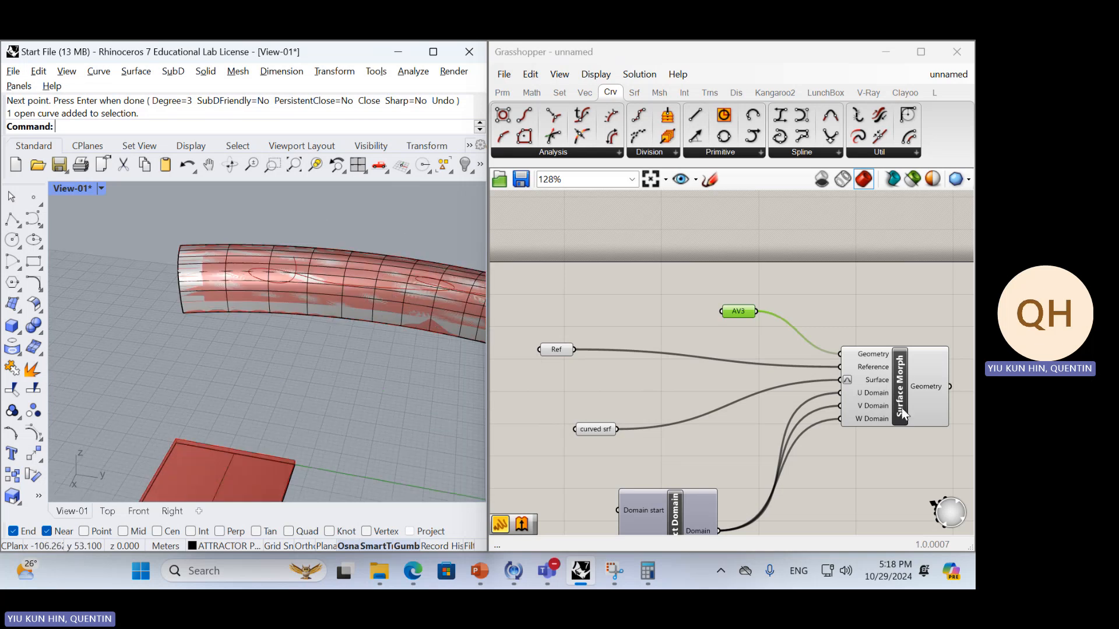
pyautogui.click(900, 408)
pyautogui.keyDown('shift'); pyautogui.moveTo(408, 334); pyautogui.dragTo(138, 379, button='right'); pyautogui.keyUp('shift')
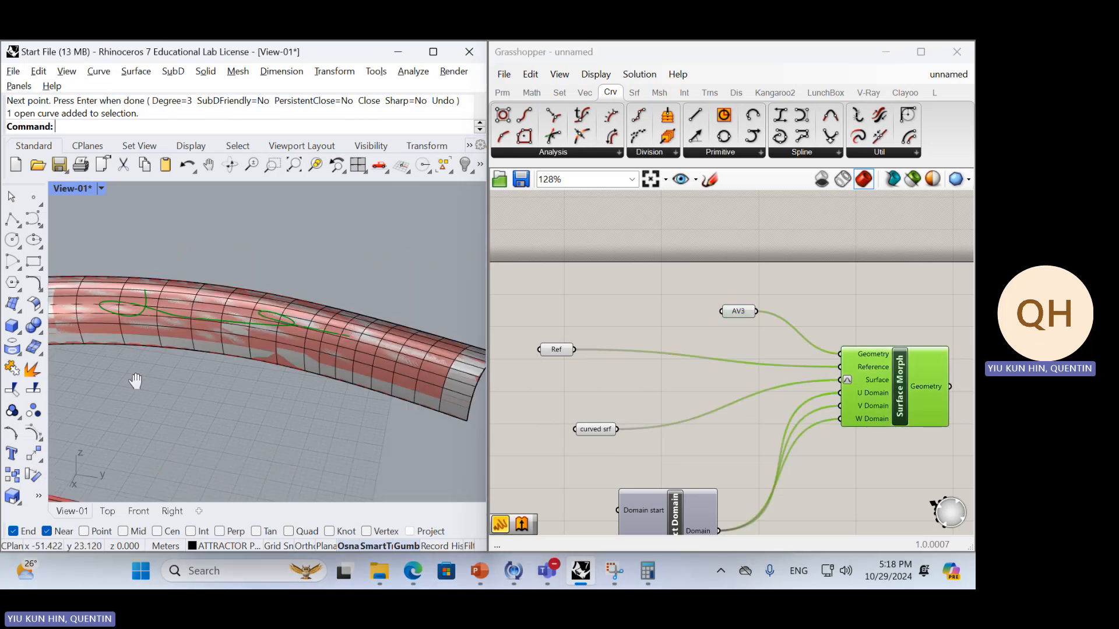
pyautogui.moveTo(373, 350); pyautogui.dragTo(306, 392, button='right')
pyautogui.scroll(-4, 305, 392)
pyautogui.scroll(3, 289, 385)
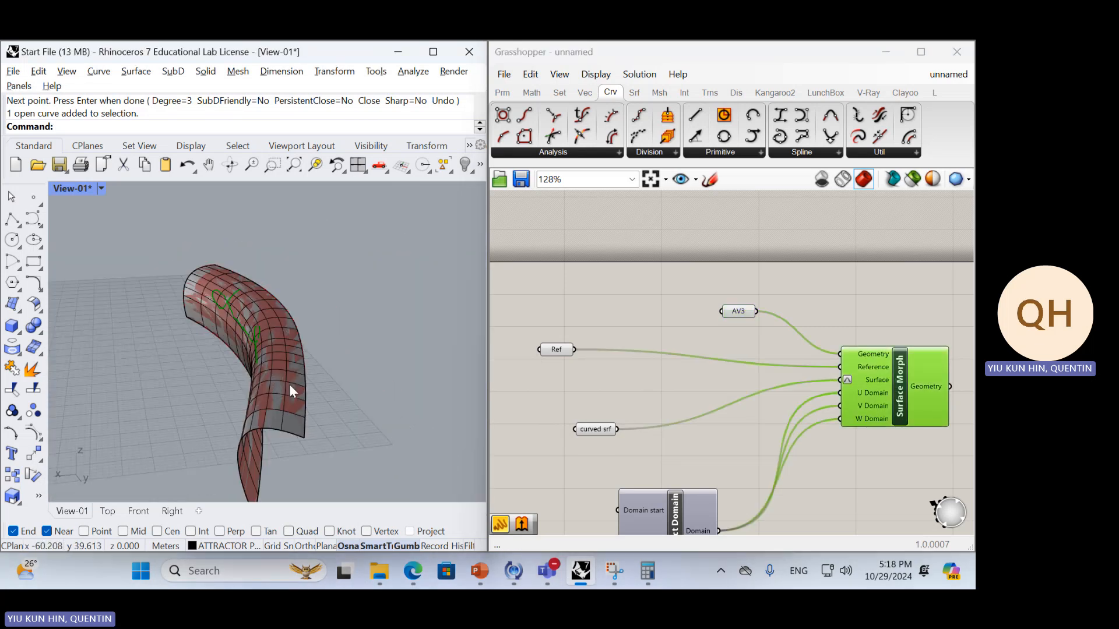
# Hide the curved Rhino surface with the Hide command to expose the morphed curve
pyautogui.click(289, 385)
pyautogui.write('h')
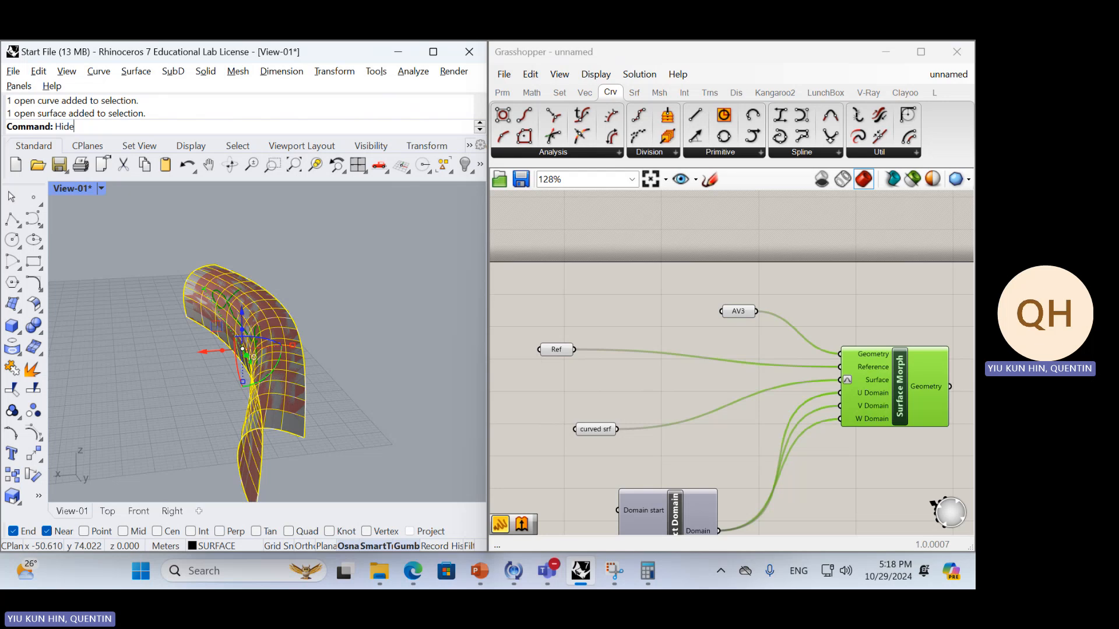
pyautogui.press('Return')
pyautogui.scroll(3, 268, 385)
pyautogui.moveTo(261, 379); pyautogui.dragTo(405, 425, button='right')
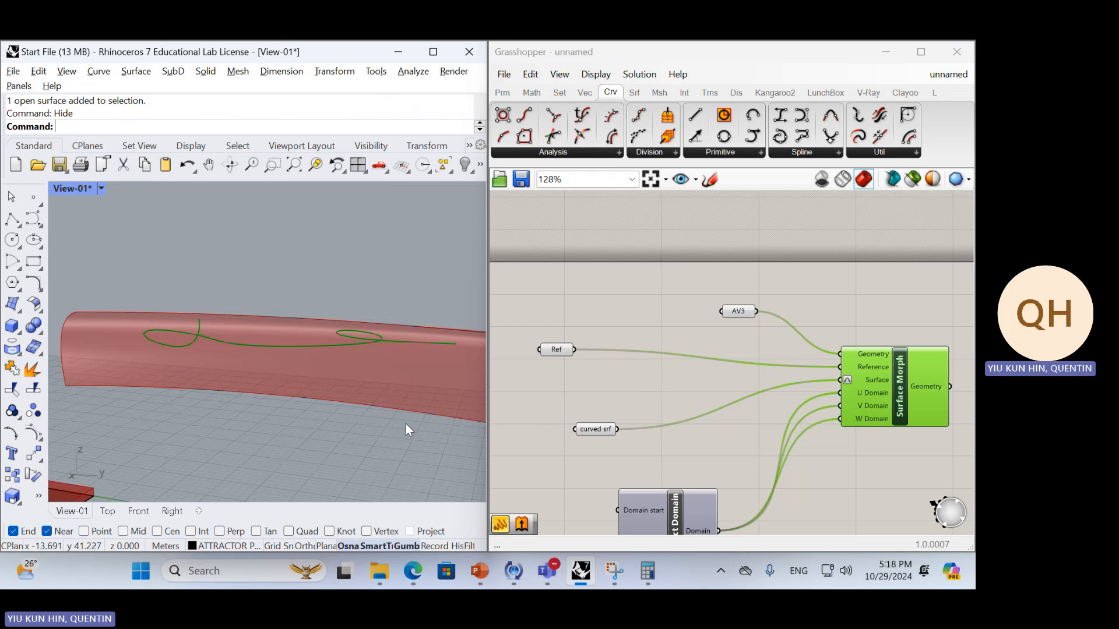
# Bake Surface Morph's output curve into Rhino and inspect it on the curved surface
pyautogui.middleClick(926, 383)
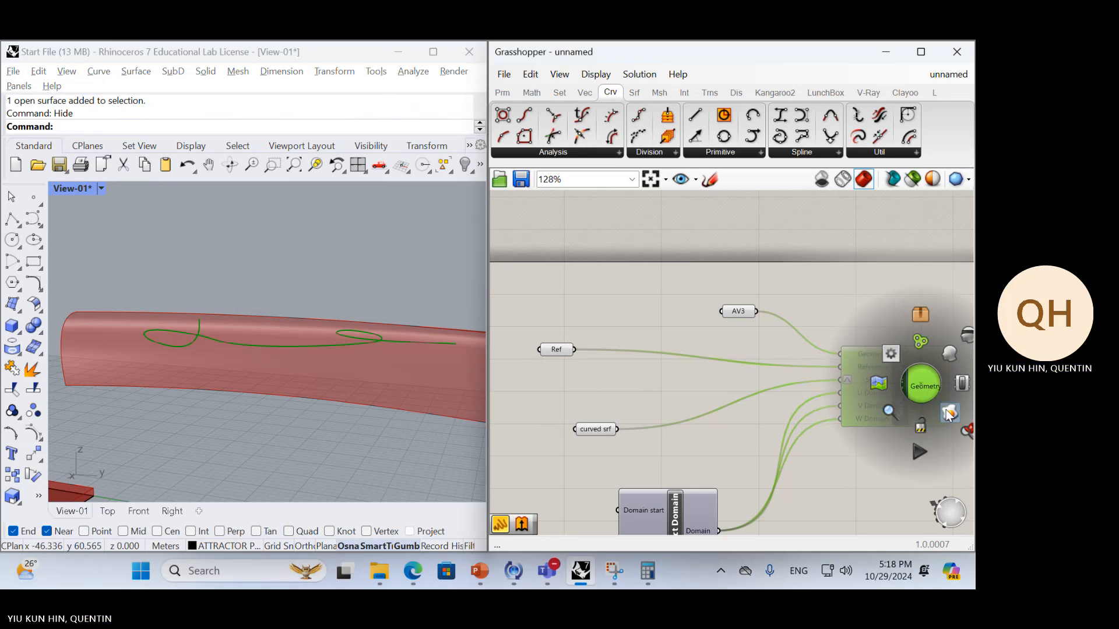
pyautogui.click(349, 331)
pyautogui.moveTo(350, 333); pyautogui.dragTo(233, 361, button='right')
pyautogui.scroll(3, 350, 370)
# Delete the baked curve from the curved surface in Rhino
pyautogui.click(344, 364)
pyautogui.scroll(4, 362, 350)
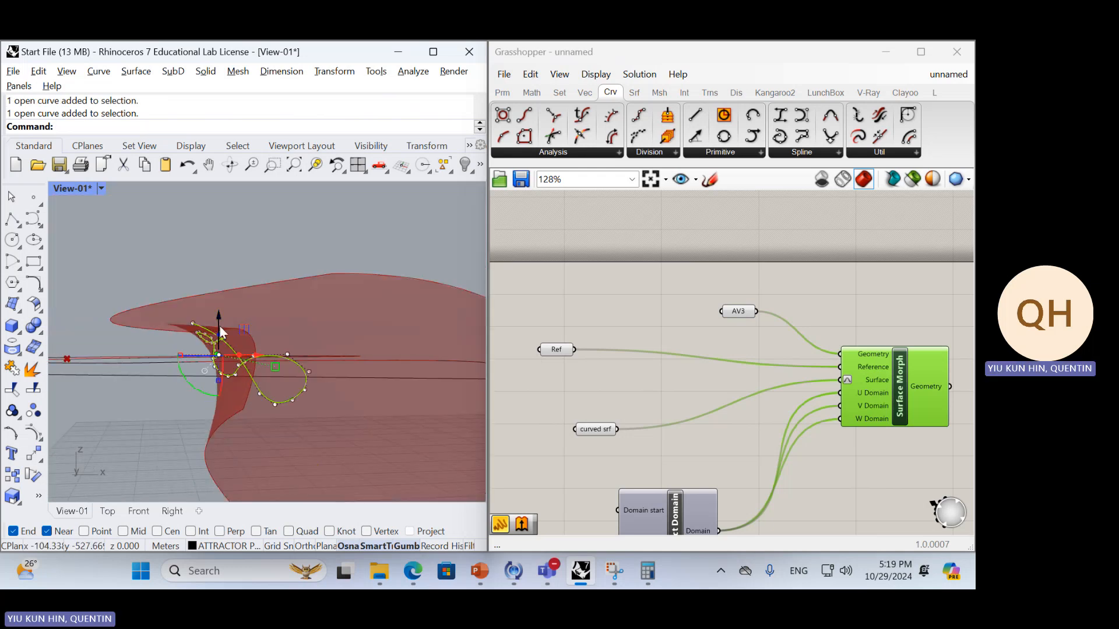
pyautogui.moveTo(327, 347); pyautogui.dragTo(411, 354, button='right')
pyautogui.moveTo(306, 331); pyautogui.dragTo(397, 355, button='right')
pyautogui.press('Delete')
# Rearrange the definition by moving Construct Domain closer to the curved srf parameter and Surface Morph farther from its inputs
pyautogui.scroll(-6, 351, 348)
pyautogui.scroll(-5, 397, 355)
pyautogui.moveTo(847, 418); pyautogui.dragTo(790, 329, button='right')
pyautogui.moveTo(622, 459); pyautogui.dragTo(637, 422)
pyautogui.moveTo(849, 310)
pyautogui.mouseDown()
pyautogui.moveTo(841, 302)
pyautogui.moveTo(859, 335)
pyautogui.moveTo(841, 325)
pyautogui.mouseUp()
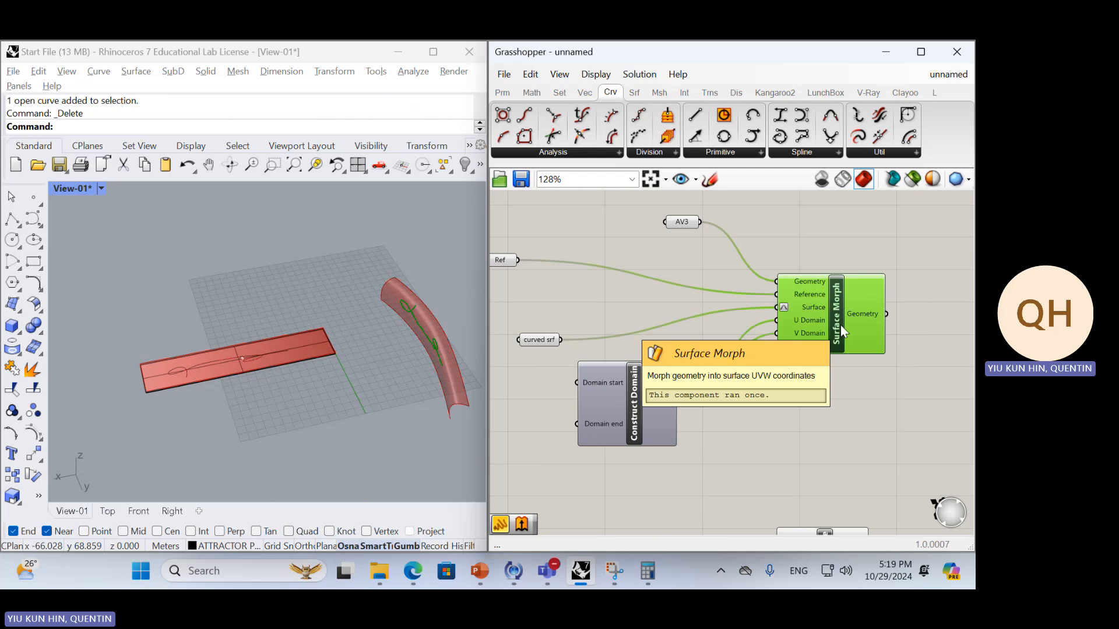
pyautogui.moveTo(830, 309); pyautogui.dragTo(864, 300)
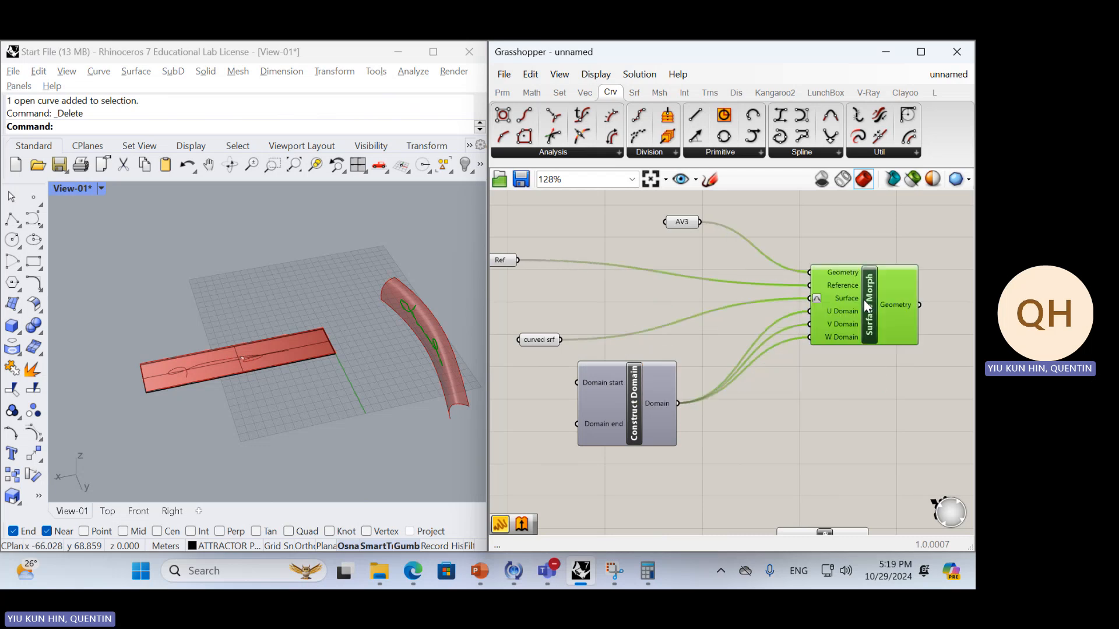
pyautogui.click(813, 438)
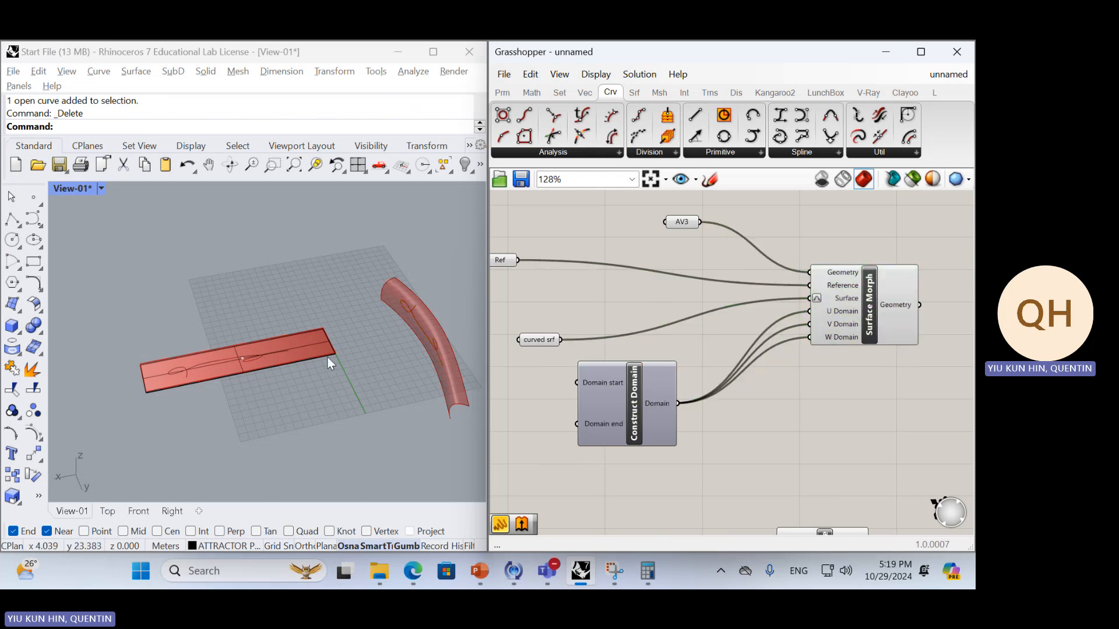
# Check which geometry the AV3 parameter references on the flat strip
pyautogui.moveTo(721, 260); pyautogui.dragTo(726, 331, button='right')
pyautogui.click(683, 293)
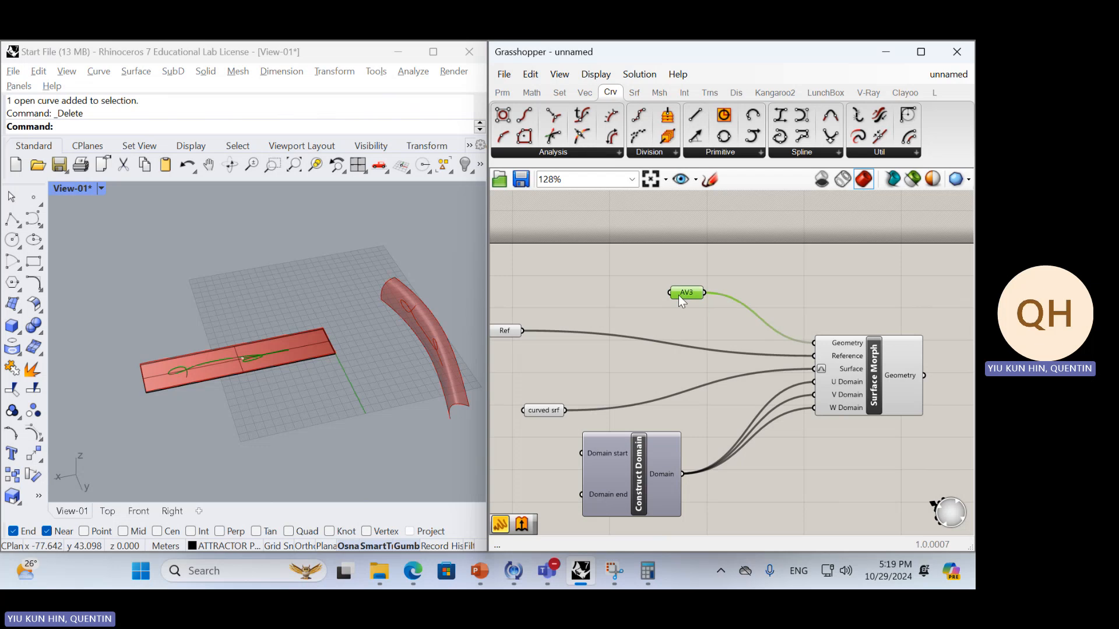
pyautogui.click(256, 344)
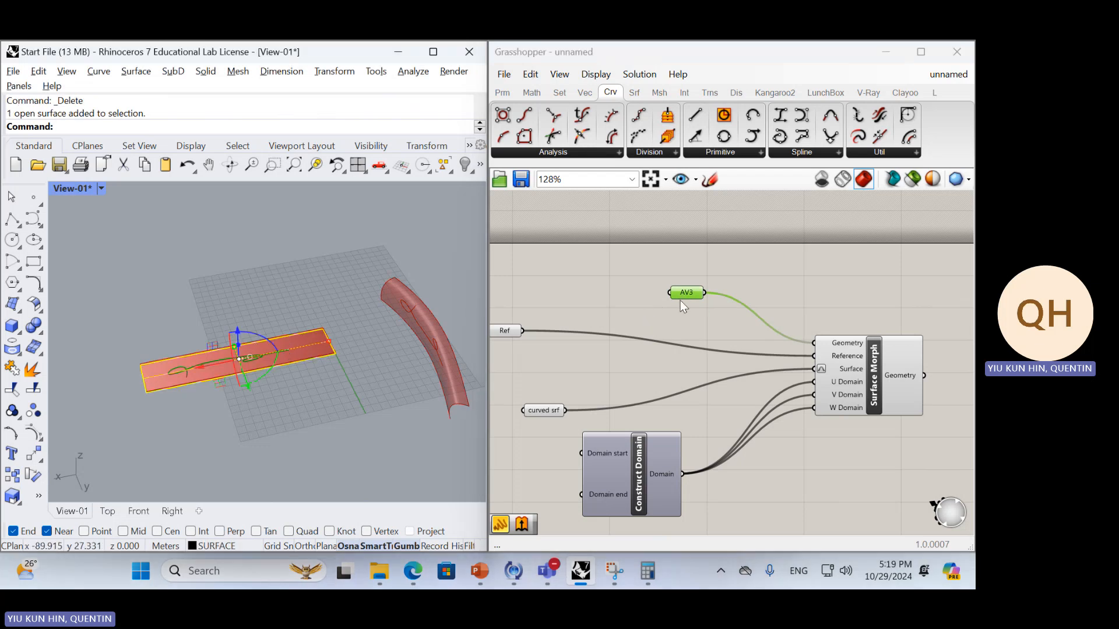
pyautogui.moveTo(680, 296); pyautogui.dragTo(687, 294)
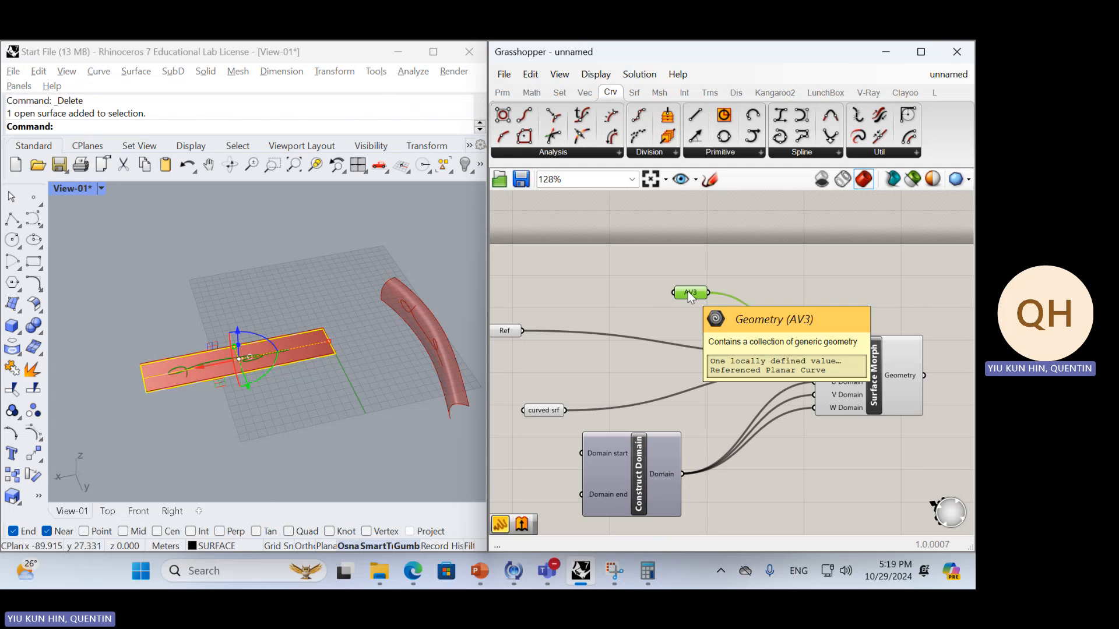
# Undo the deletion and the baking of the morphed curve in Rhino
pyautogui.click(327, 295)
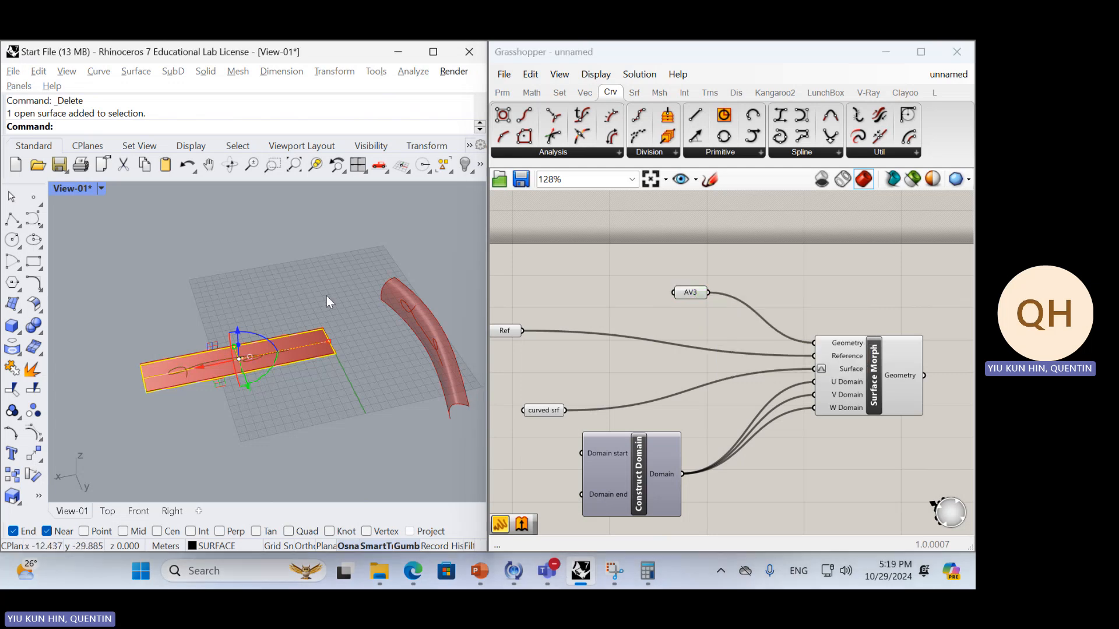
pyautogui.hotkey('ctrl', 'z')
pyautogui.hotkey('ctrl', 'z')
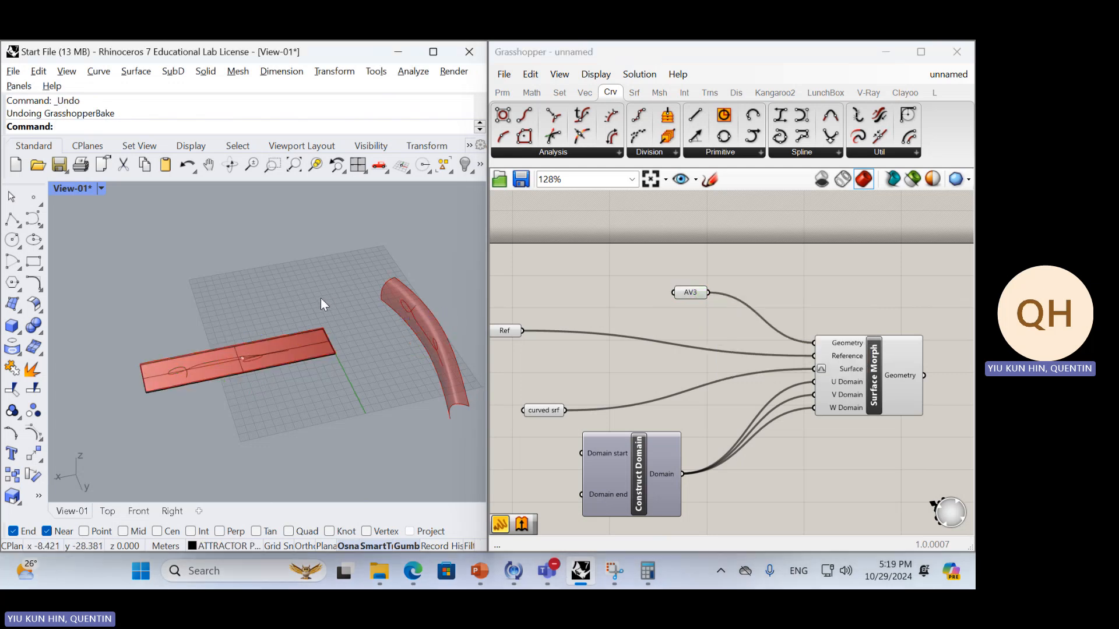
# Delete the AV3 parameter and the leftover Curve, Number Slider and Evaluate Curve group from the Grasshopper canvas
pyautogui.click(694, 296)
pyautogui.press('Delete')
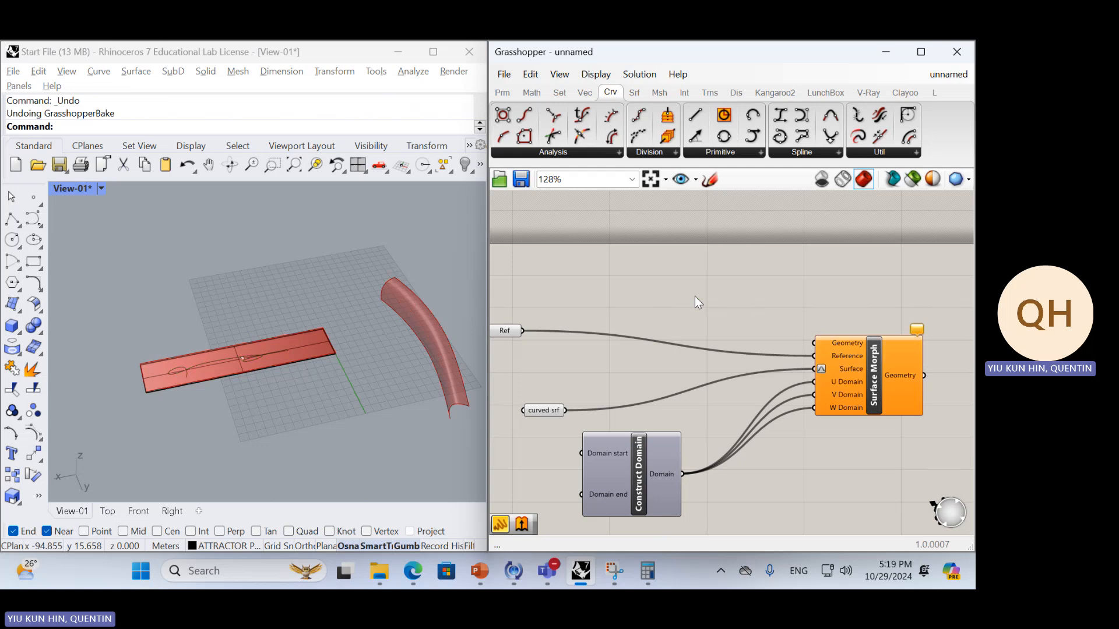
pyautogui.scroll(-4, 843, 433)
pyautogui.scroll(4, 817, 457)
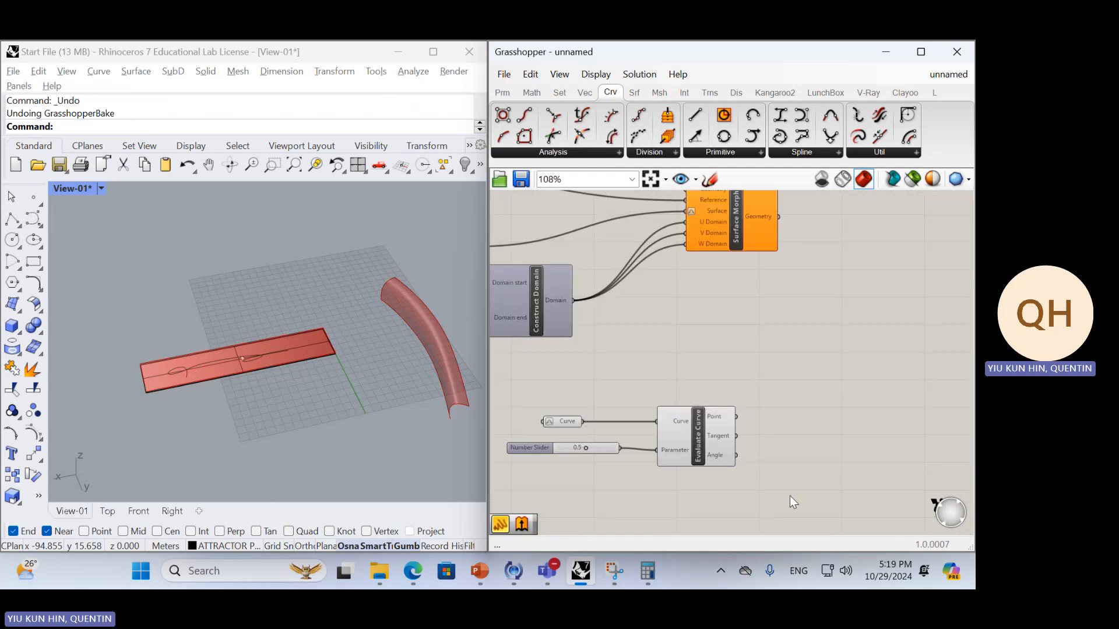
pyautogui.moveTo(789, 495); pyautogui.dragTo(522, 414)
pyautogui.press('Delete')
# Delete the freeform curve from the flat reference strip in Rhino
pyautogui.scroll(-4, 874, 414)
pyautogui.moveTo(866, 420); pyautogui.dragTo(623, 281)
pyautogui.moveTo(817, 307); pyautogui.dragTo(917, 407)
pyautogui.click(793, 334)
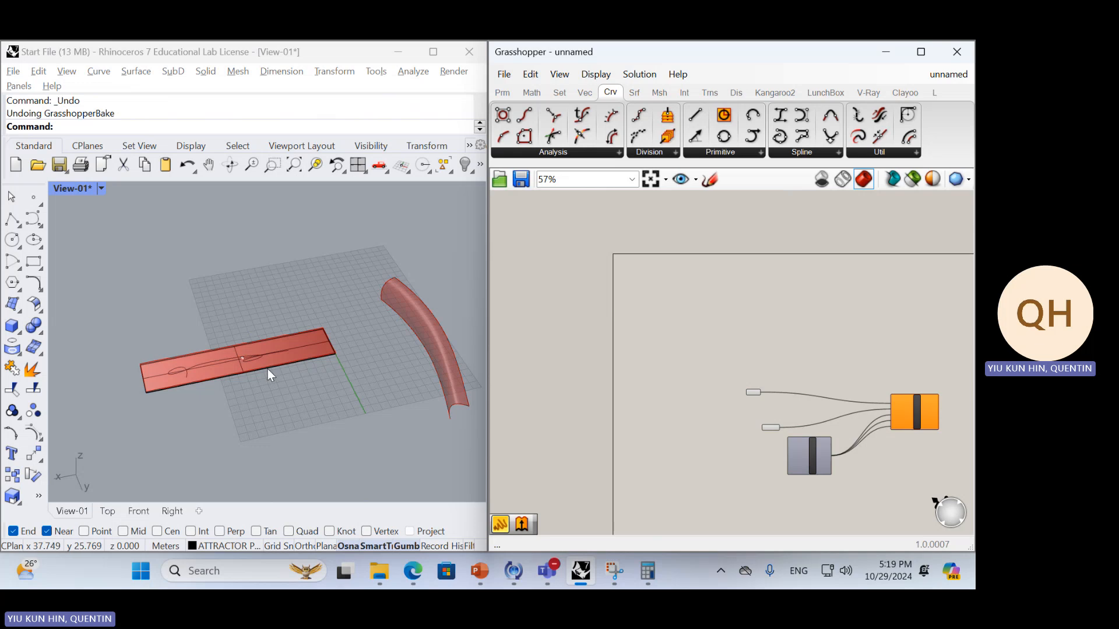
pyautogui.click(266, 356)
pyautogui.press('Delete')
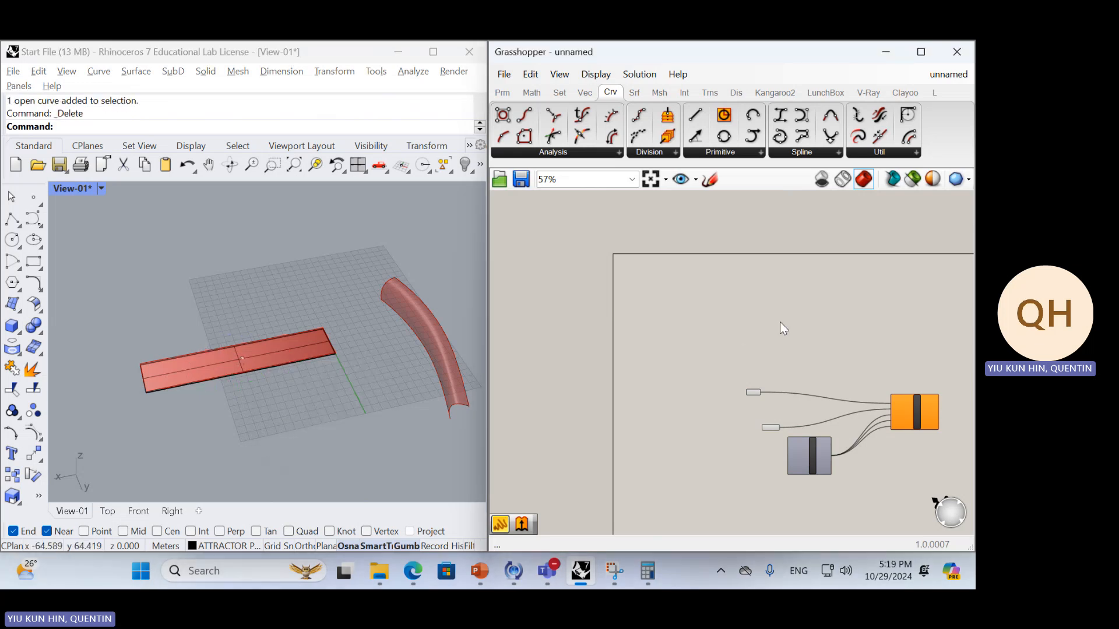
# Add a Populate 2D component above the Ref parameter and inspect its default points on the flat strip
pyautogui.doubleClick(780, 322)
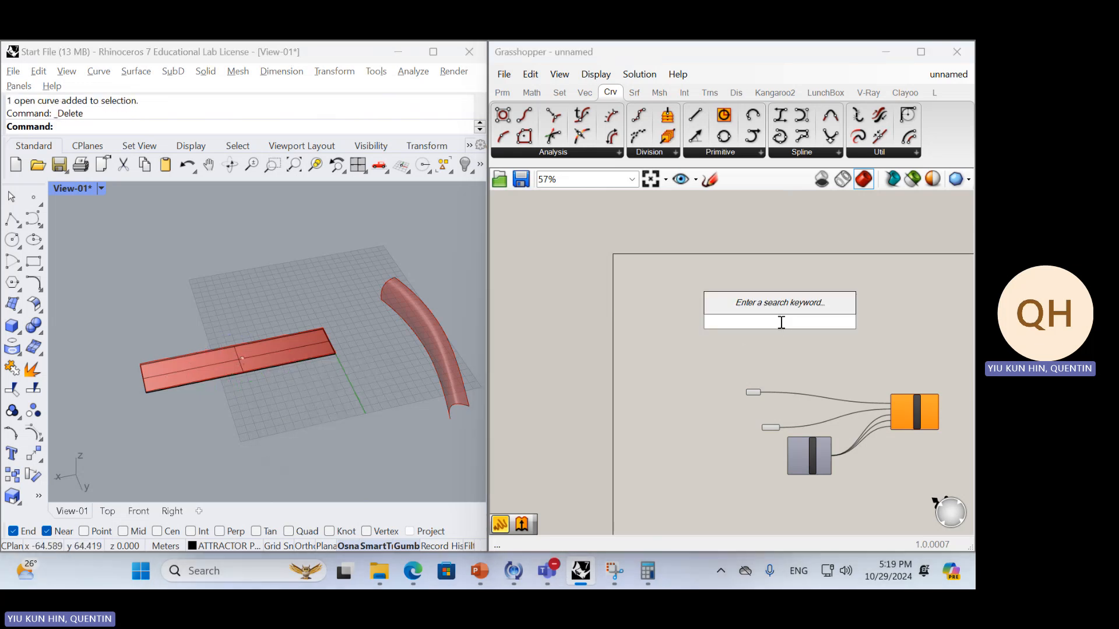
pyautogui.write('POP')
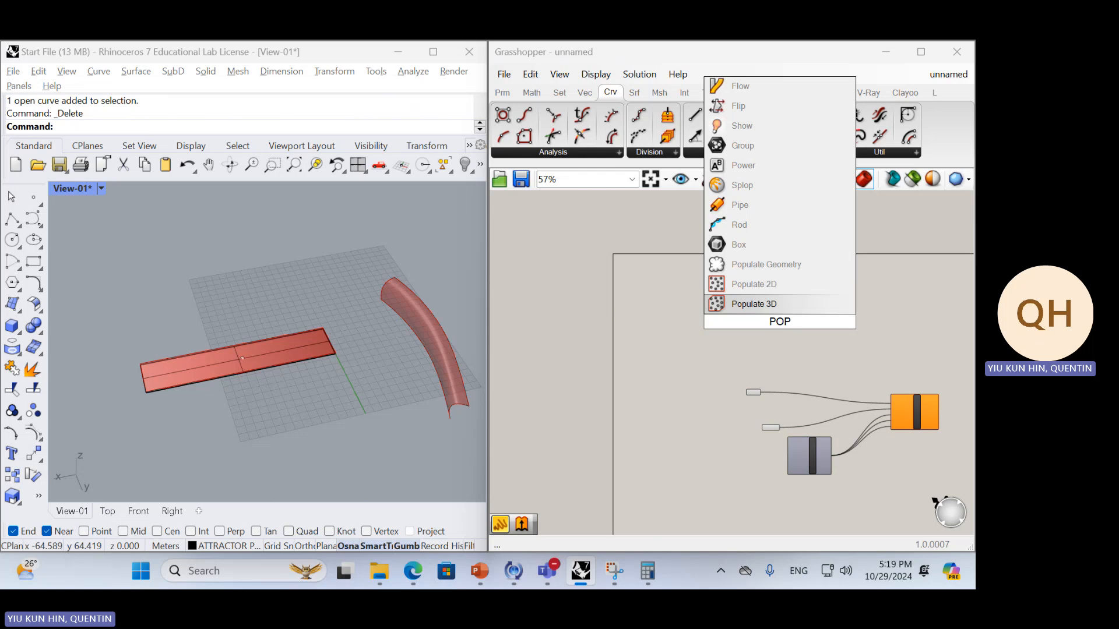
pyautogui.click(756, 283)
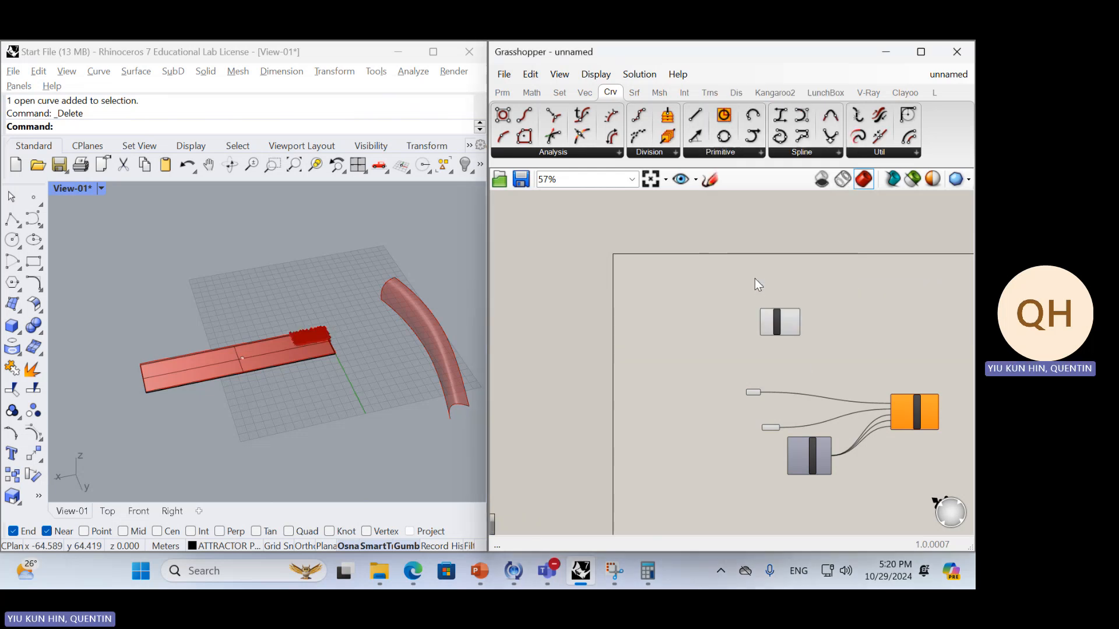
pyautogui.scroll(5, 806, 365)
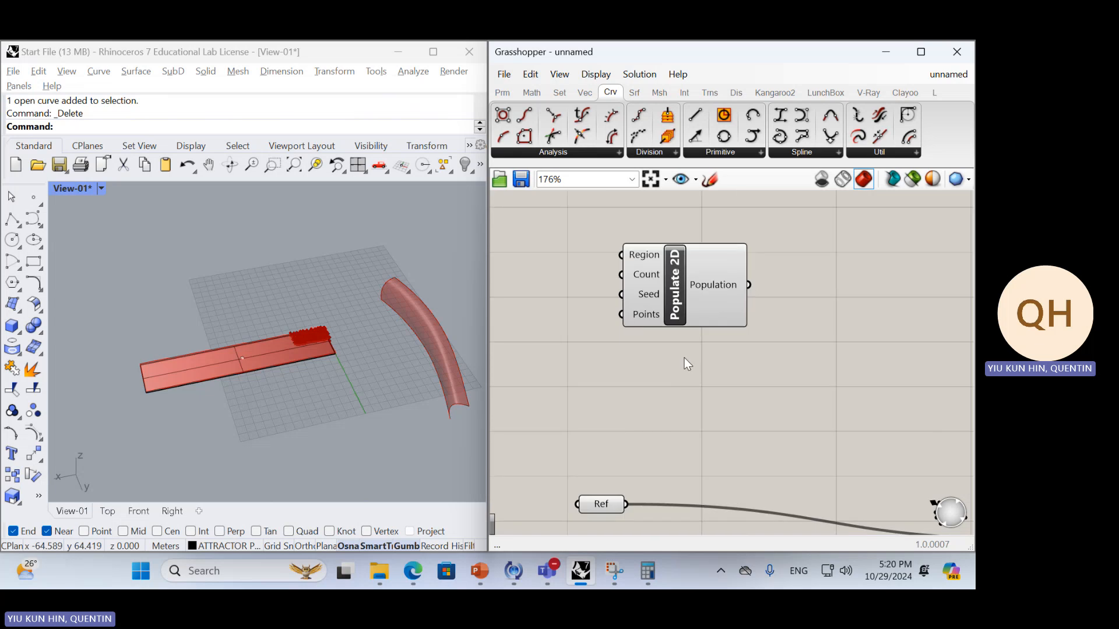
pyautogui.moveTo(748, 444); pyautogui.dragTo(691, 341, button='right')
pyautogui.scroll(5, 292, 352)
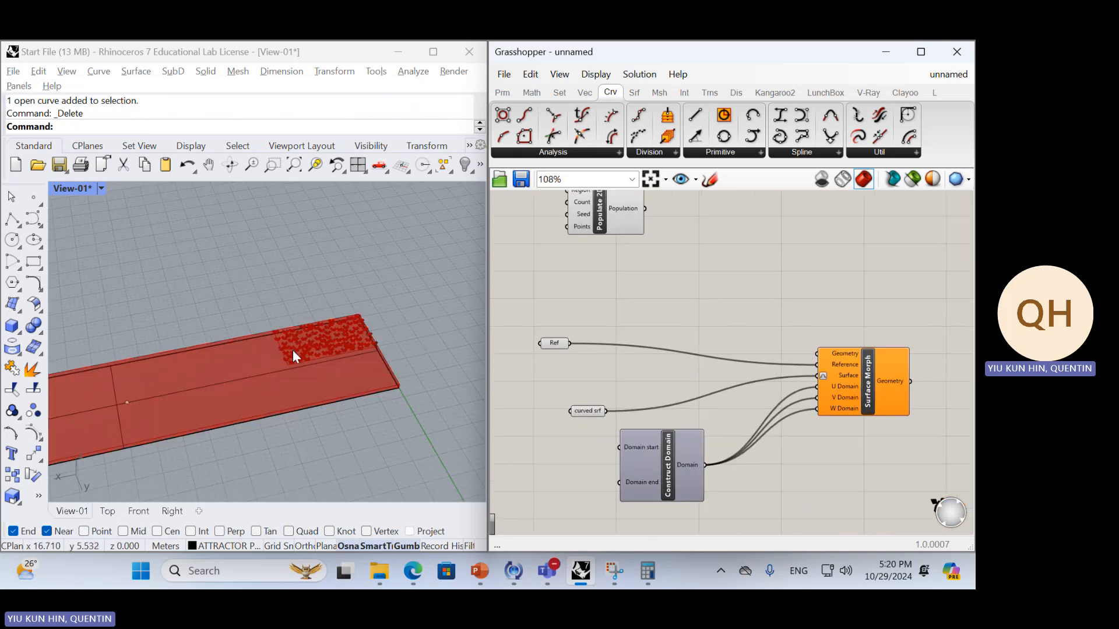
pyautogui.scroll(-10, 291, 352)
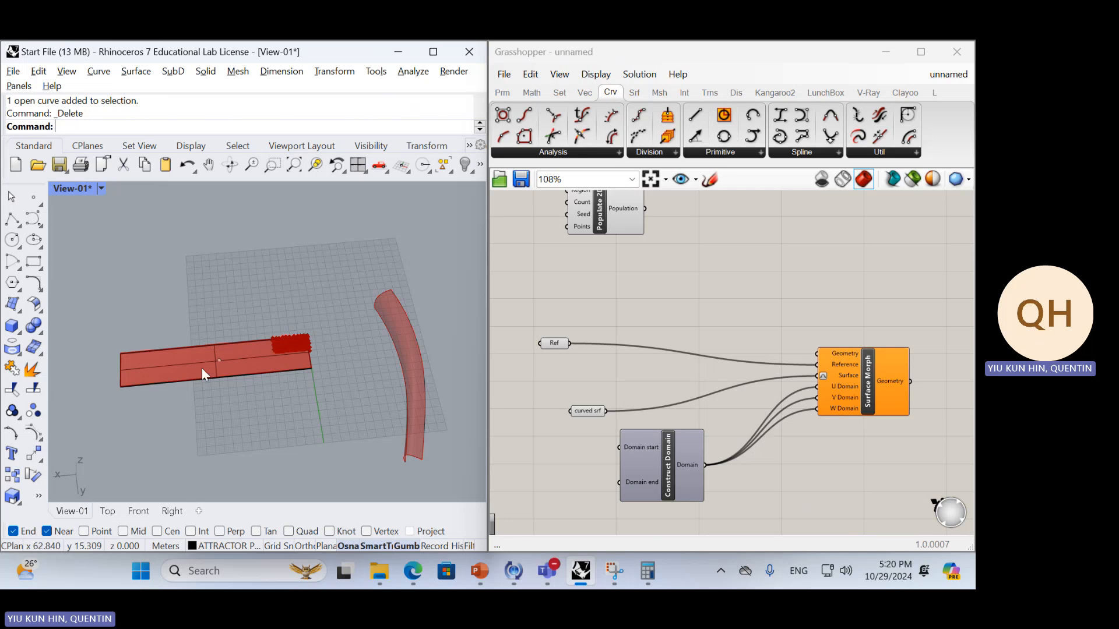
# Add a Geometry parameter beside Populate 2D and assign the flat strip surface from Rhino to it
pyautogui.moveTo(686, 279); pyautogui.dragTo(718, 367, button='right')
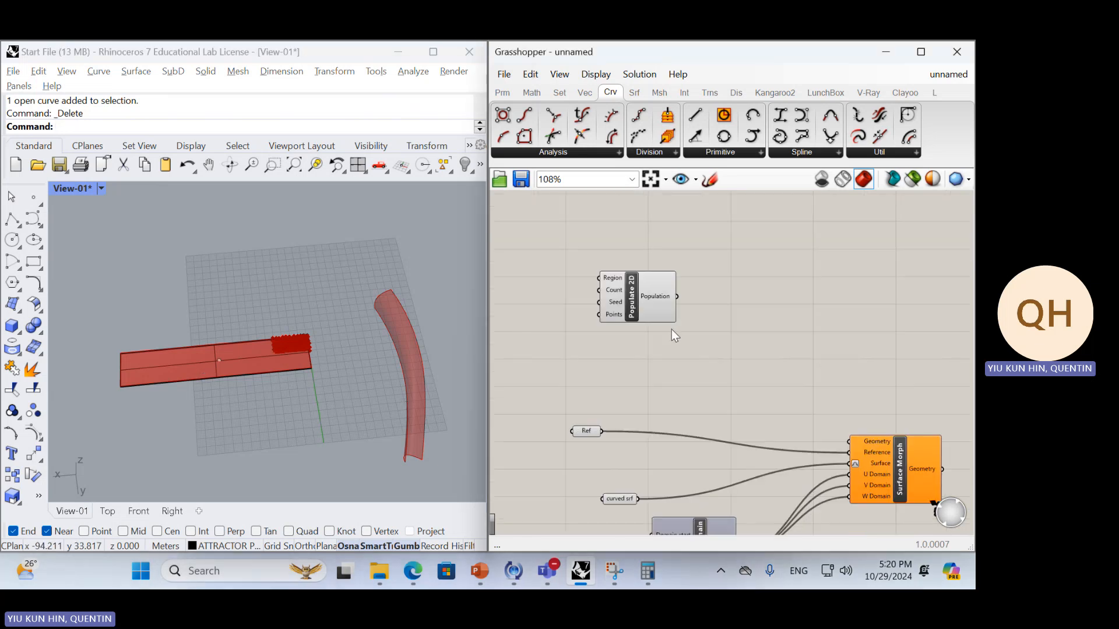
pyautogui.scroll(3, 671, 330)
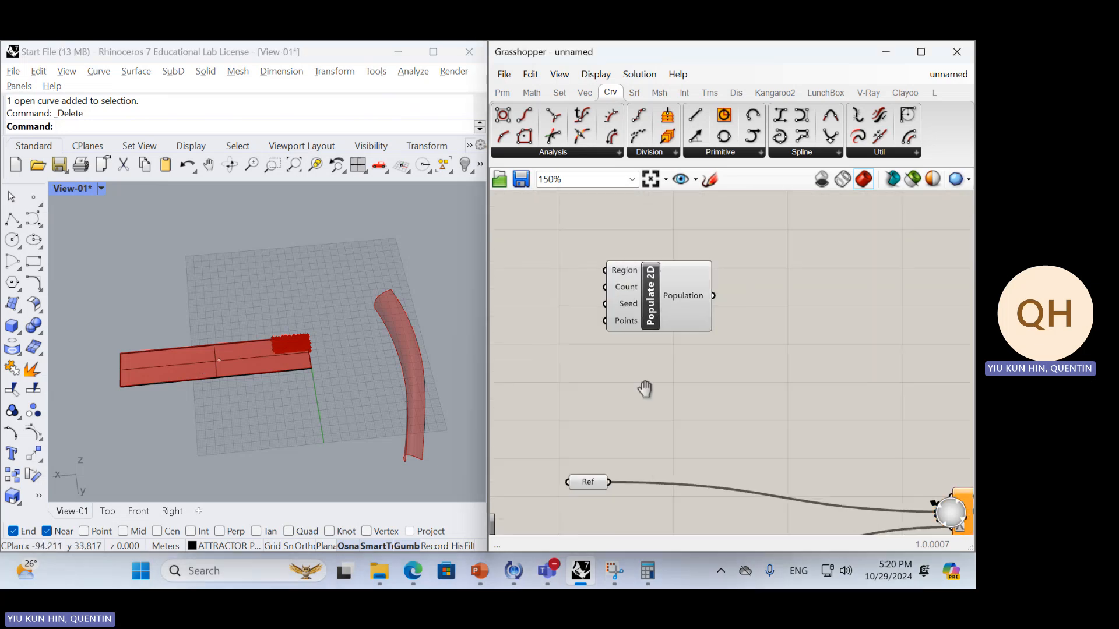
pyautogui.click(589, 483)
pyautogui.doubleClick(574, 370)
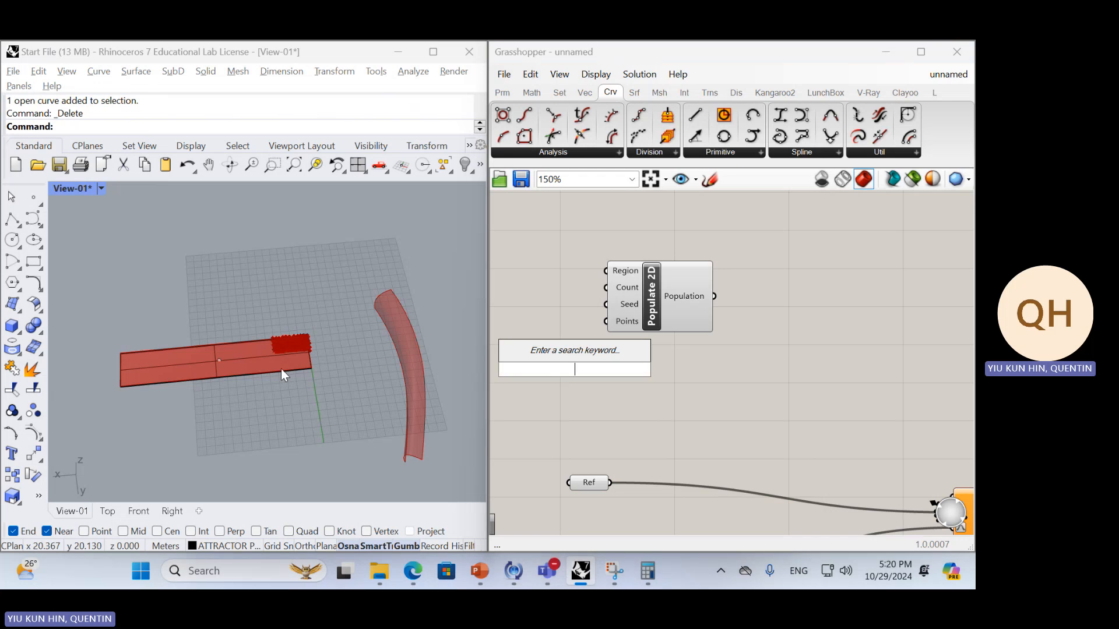
pyautogui.scroll(6, 311, 386)
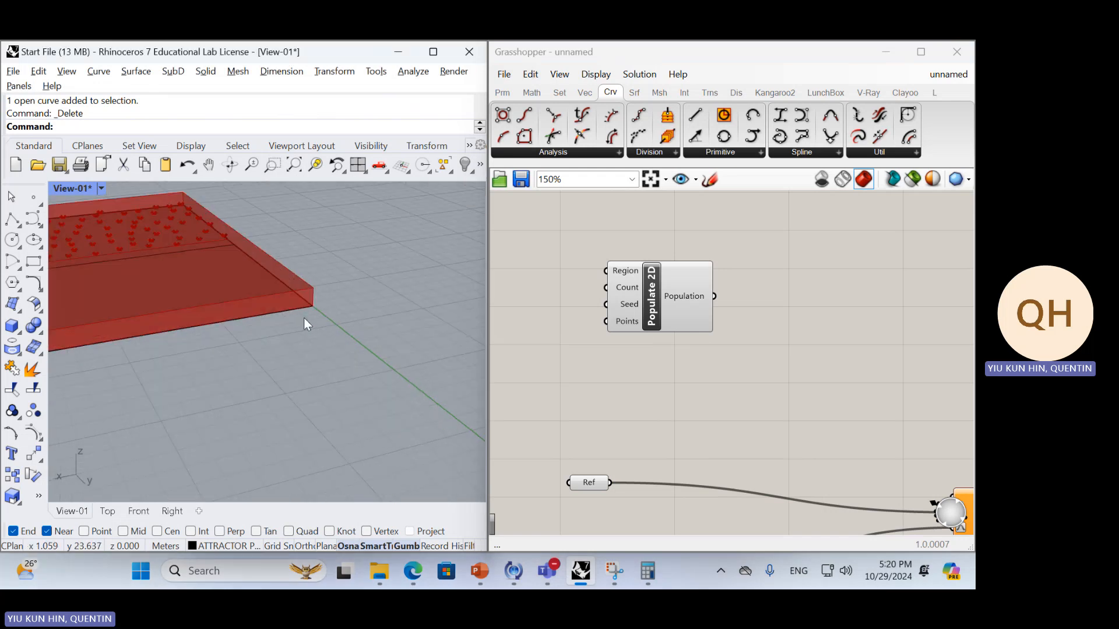
pyautogui.click(302, 313)
pyautogui.moveTo(316, 305)
pyautogui.mouseDown(button='right')
pyautogui.moveTo(311, 325)
pyautogui.moveTo(385, 270)
pyautogui.moveTo(365, 311)
pyautogui.moveTo(300, 310)
pyautogui.mouseUp(button='right')
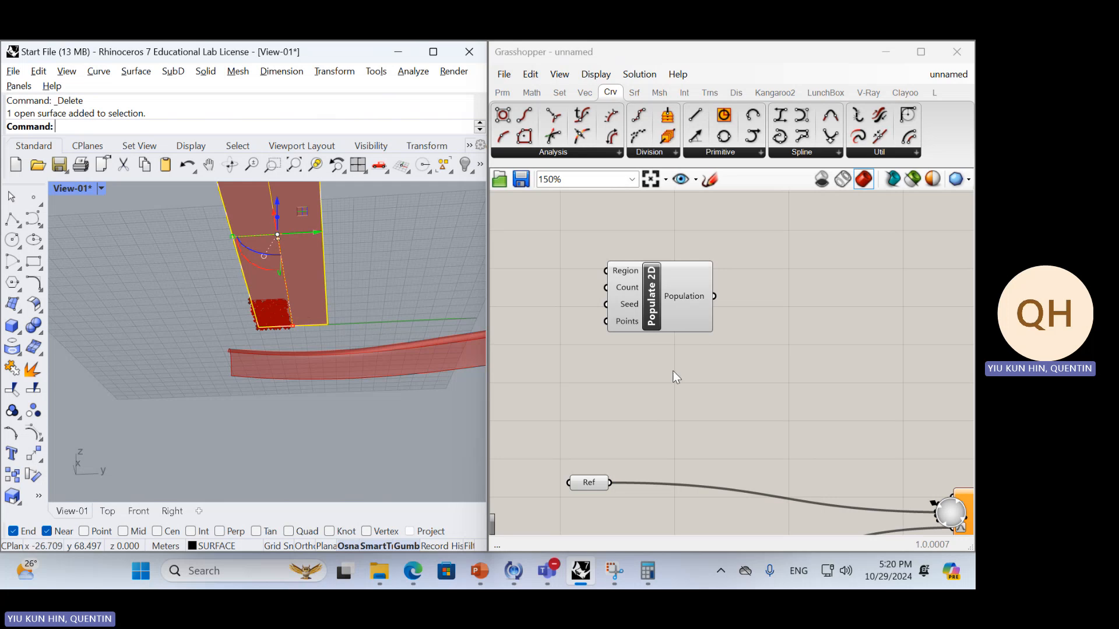
pyautogui.doubleClick(621, 367)
pyautogui.write('GEO')
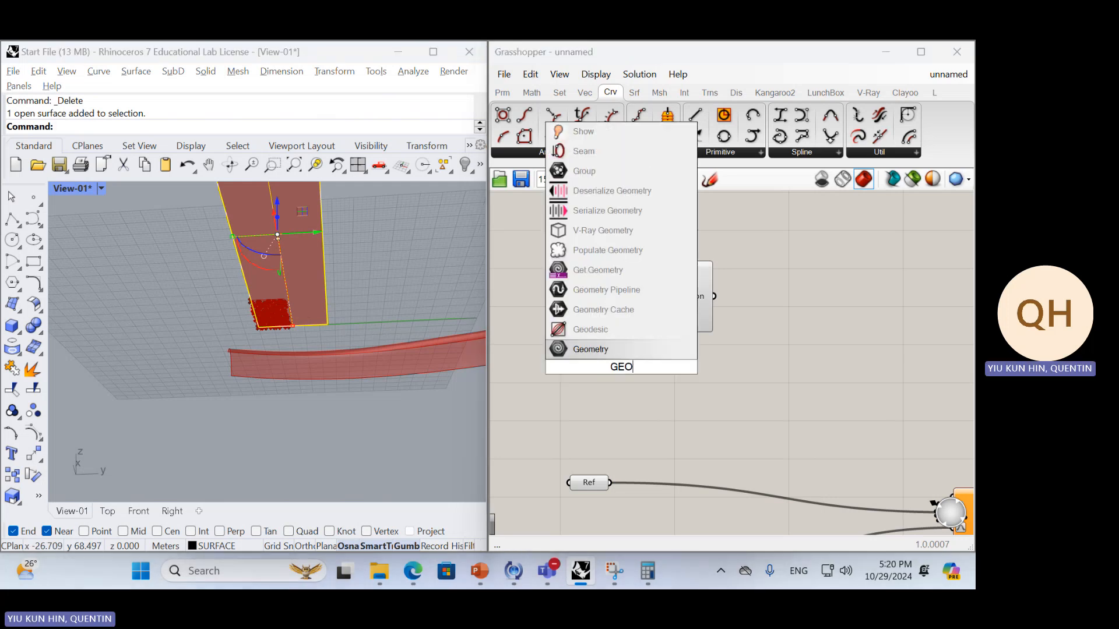
pyautogui.press('Return')
pyautogui.moveTo(622, 365); pyautogui.dragTo(519, 283)
pyautogui.rightClick(521, 285)
pyautogui.click(576, 444)
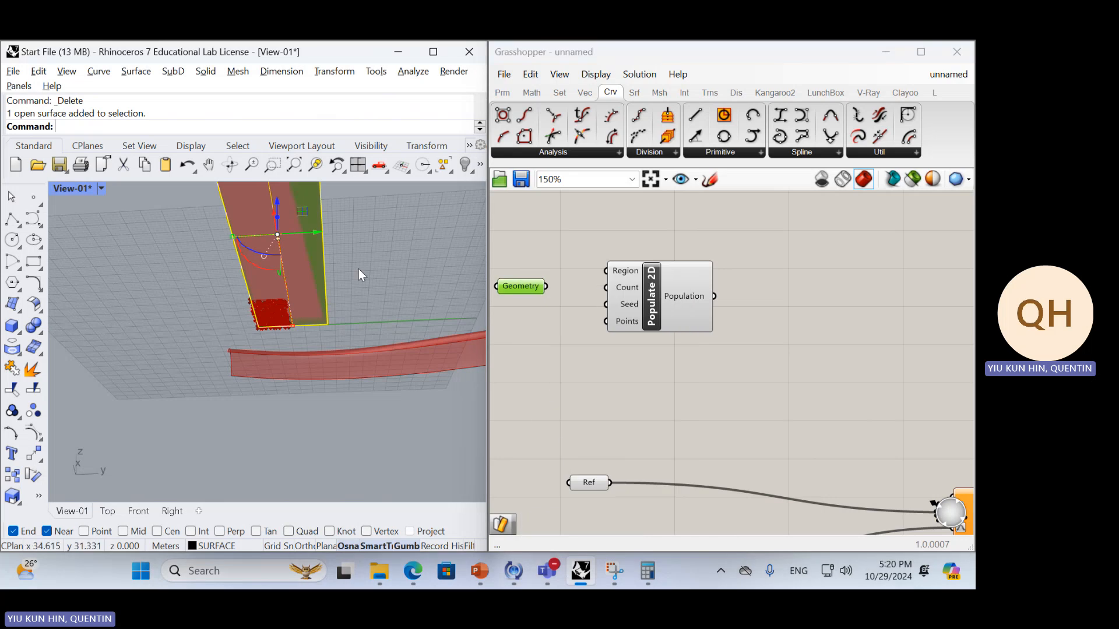
# Connect the Geometry parameter to the Region input of Populate 2D
pyautogui.moveTo(358, 268); pyautogui.dragTo(306, 334, button='right')
pyautogui.click(307, 334)
pyautogui.scroll(5, 306, 334)
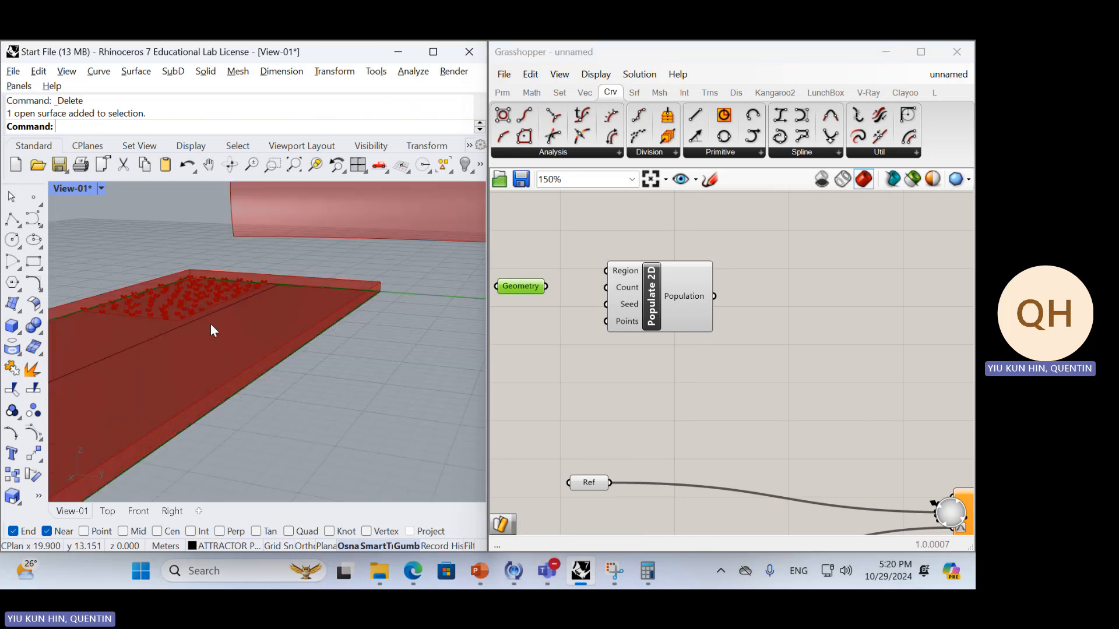
pyautogui.scroll(-3, 211, 325)
pyautogui.moveTo(546, 286); pyautogui.dragTo(748, 325)
pyautogui.moveTo(649, 263); pyautogui.dragTo(637, 282, button='right')
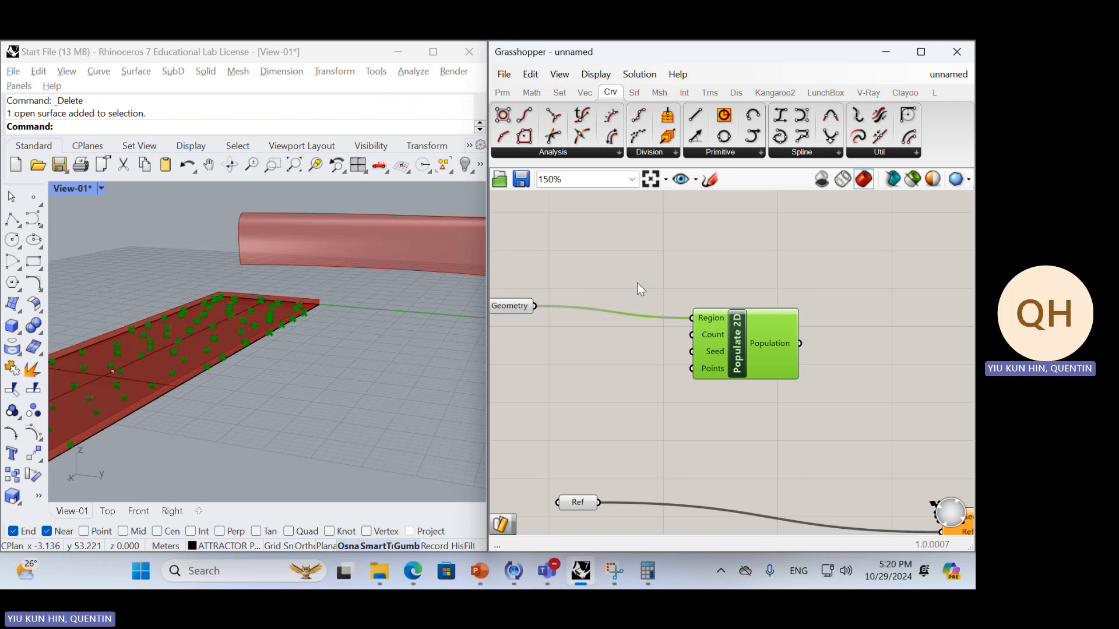
# Inspect the populated points across the flat strip and move the Populate 2D component closer to the Geometry parameter
pyautogui.scroll(-5, 347, 301)
pyautogui.moveTo(347, 302); pyautogui.dragTo(260, 317, button='right')
pyautogui.scroll(5, 227, 327)
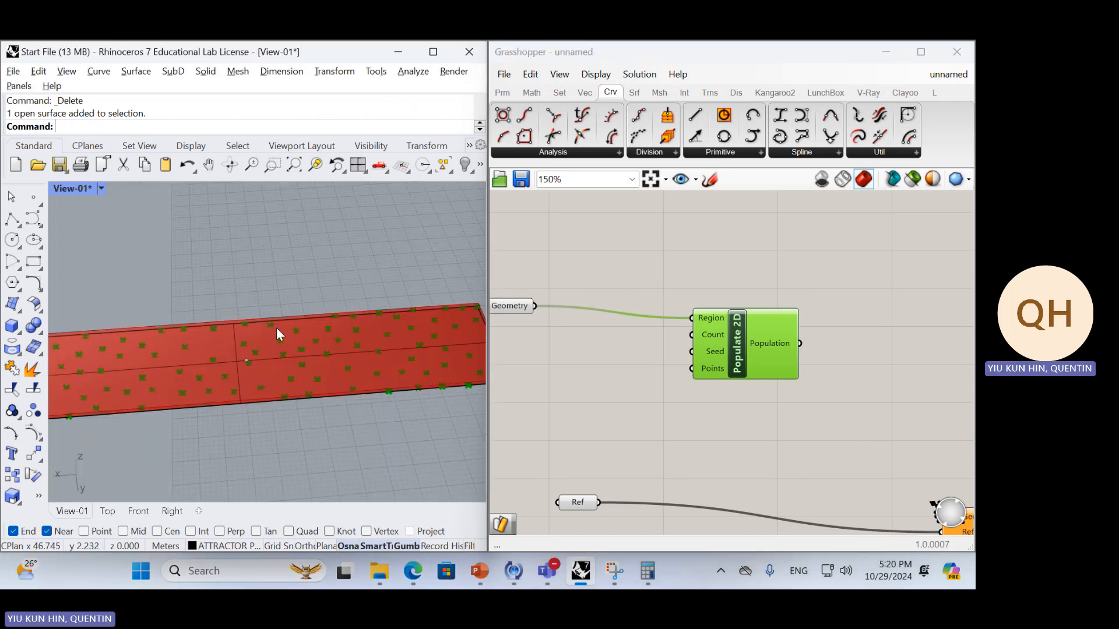
pyautogui.scroll(-5, 241, 353)
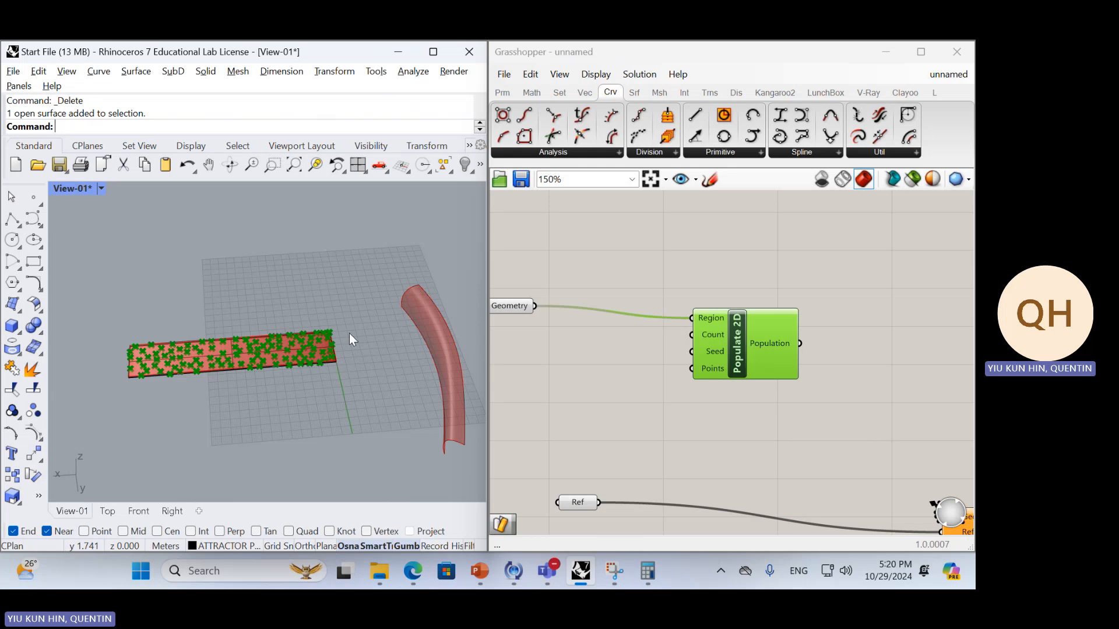
pyautogui.scroll(3, 253, 359)
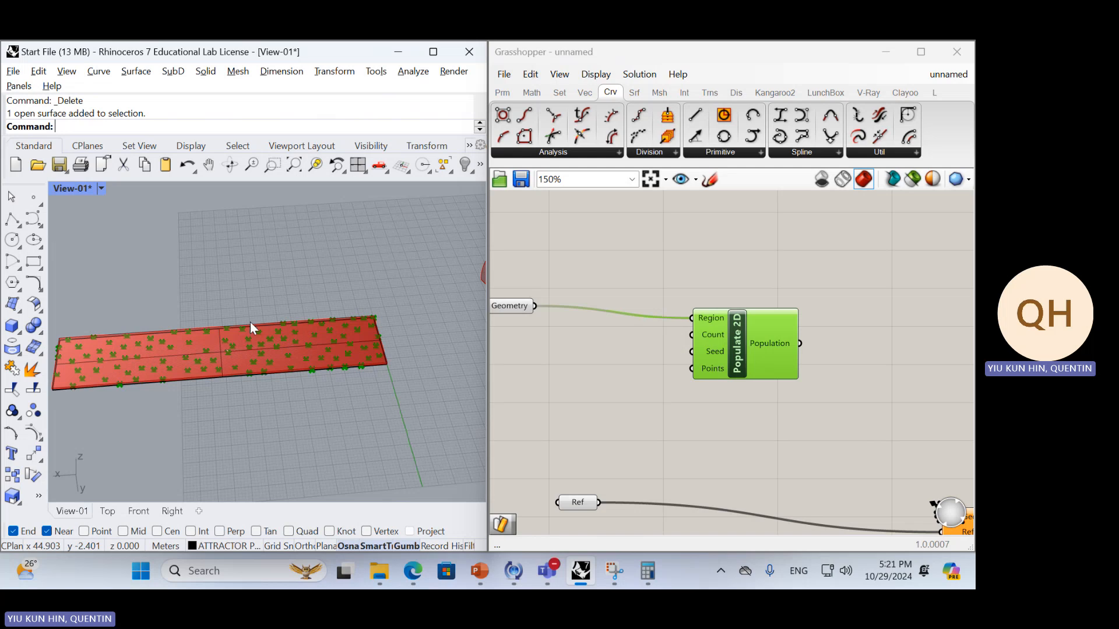
pyautogui.moveTo(742, 329); pyautogui.dragTo(641, 317)
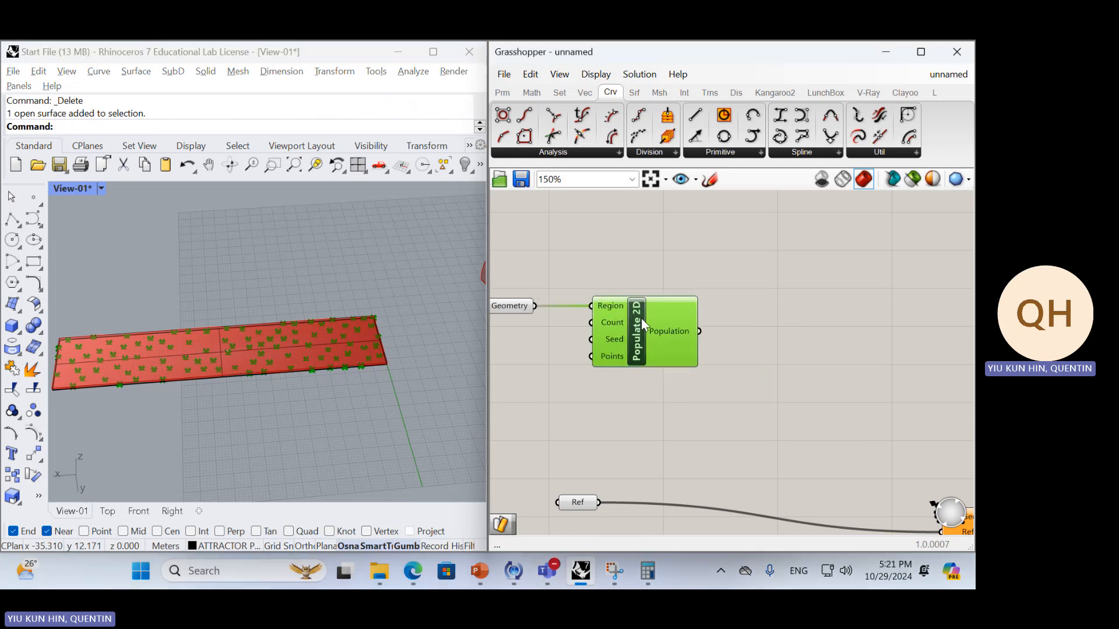
pyautogui.click(709, 330)
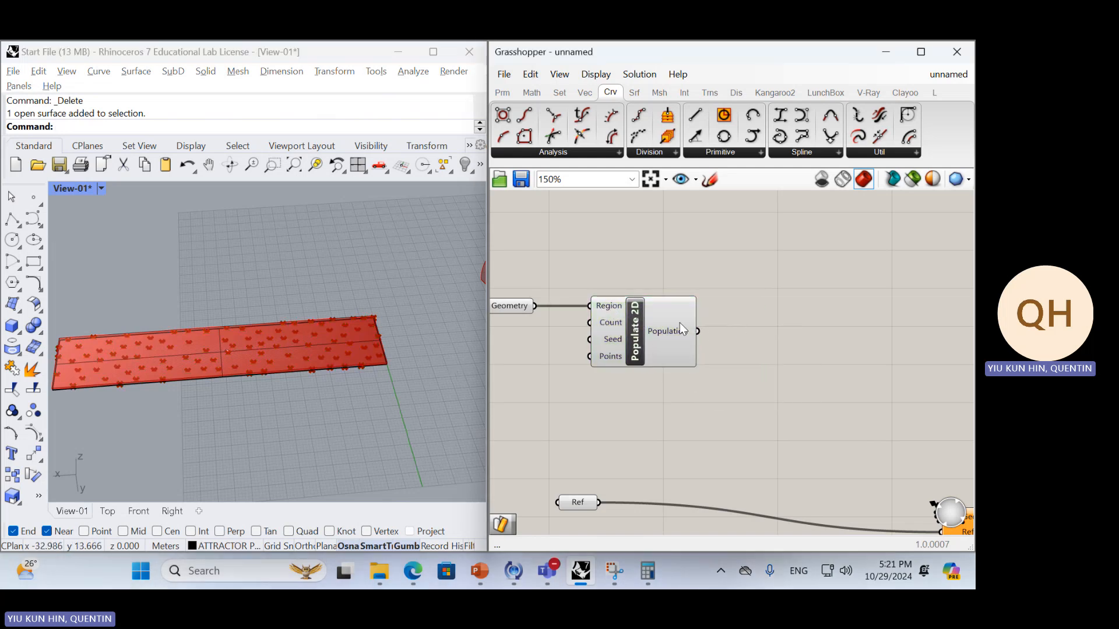
# Connect the Population output of Populate 2D to the Geometry input of Surface Morph
pyautogui.doubleClick(759, 349)
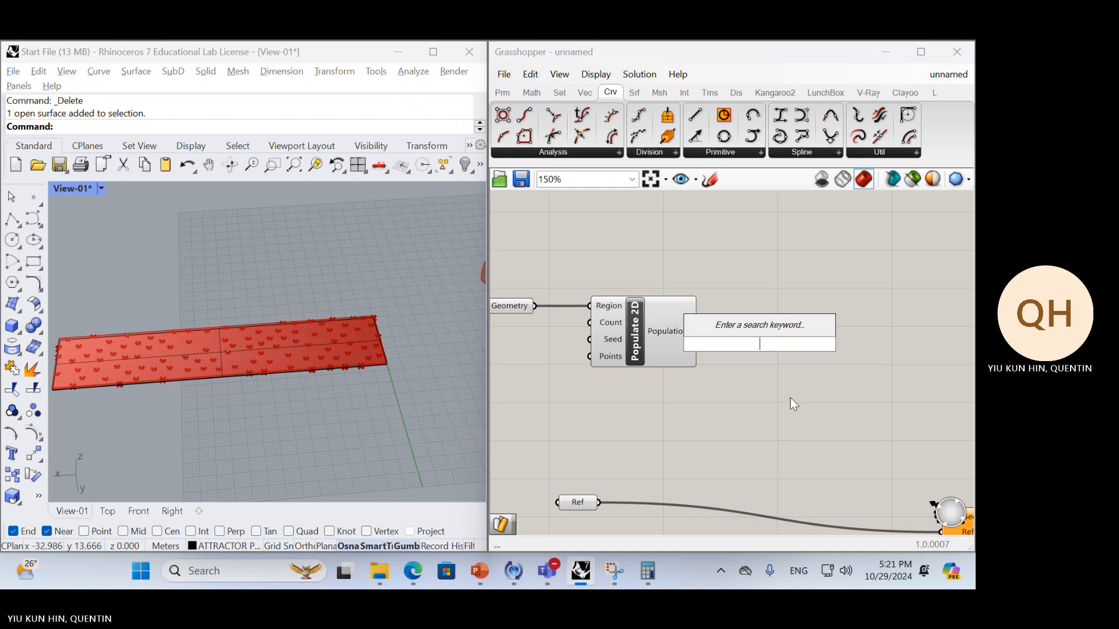
pyautogui.scroll(-1, 732, 370)
pyautogui.moveTo(760, 375); pyautogui.dragTo(723, 385, button='right')
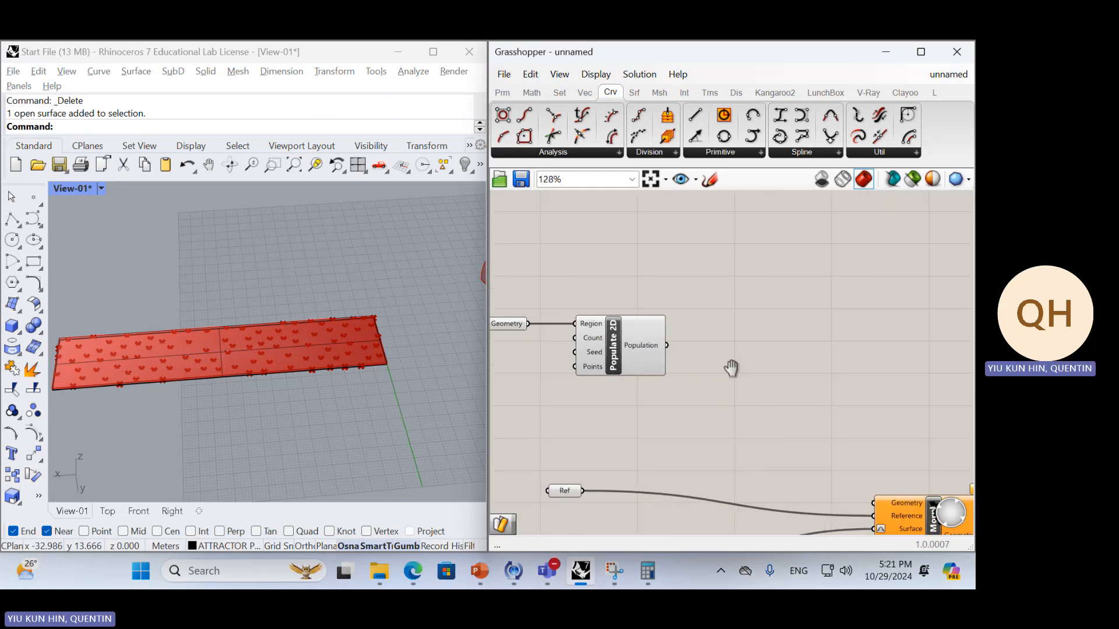
pyautogui.scroll(-3, 670, 341)
pyautogui.scroll(4, 667, 350)
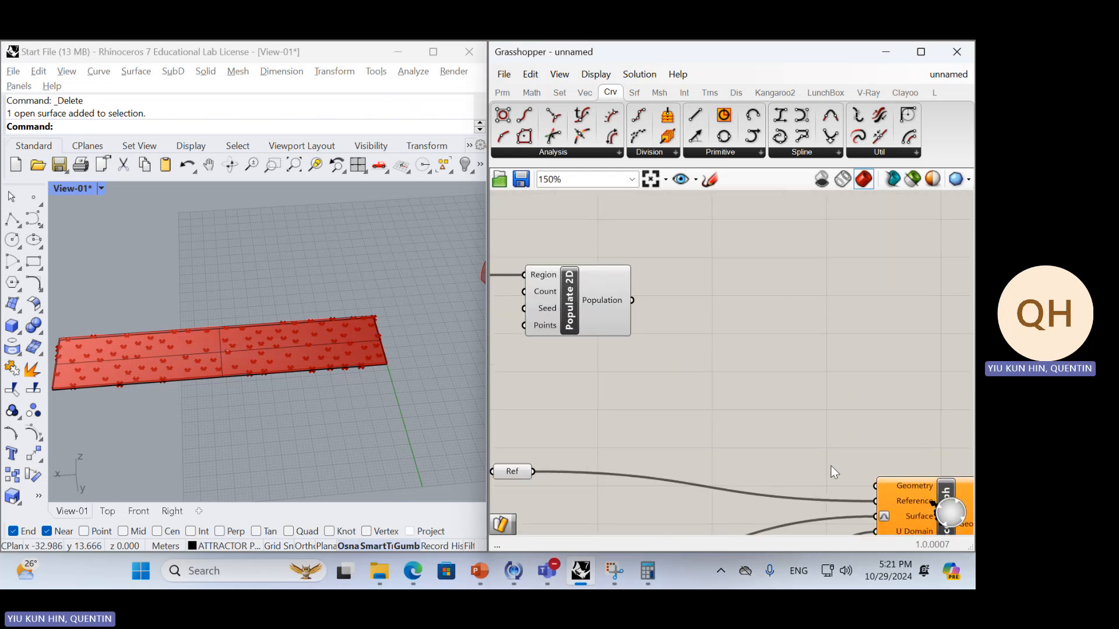
pyautogui.moveTo(316, 381); pyautogui.dragTo(414, 357, button='right')
pyautogui.moveTo(631, 300); pyautogui.dragTo(876, 486)
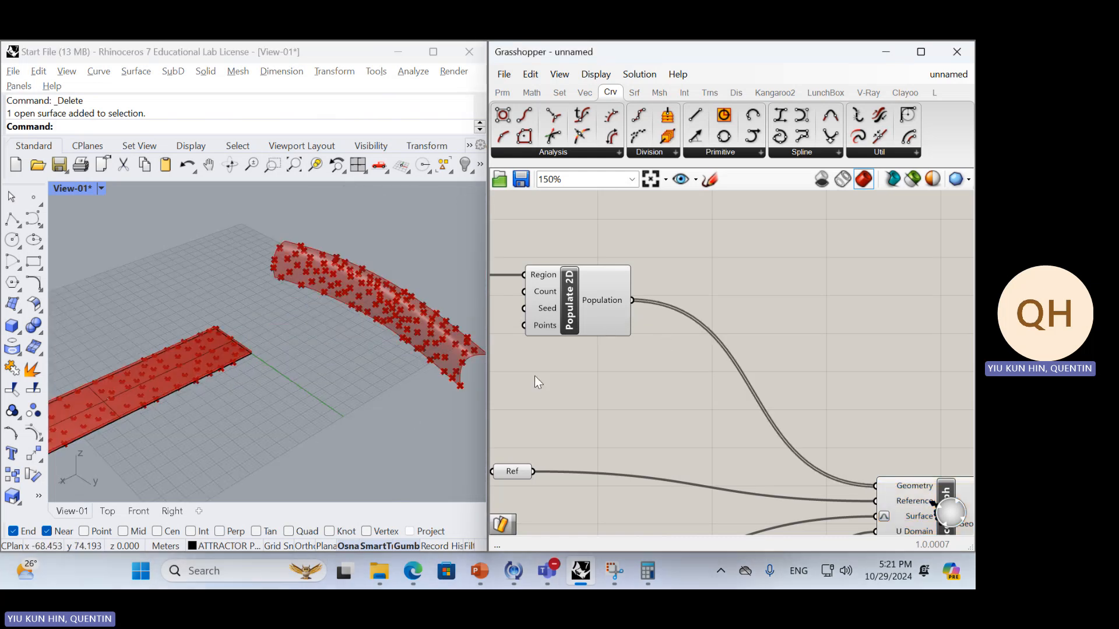
# Inspect the morphed points on the curved surface in Rhino and disconnect Population from Surface Morph's Geometry input
pyautogui.moveTo(413, 333); pyautogui.dragTo(63, 338, button='right')
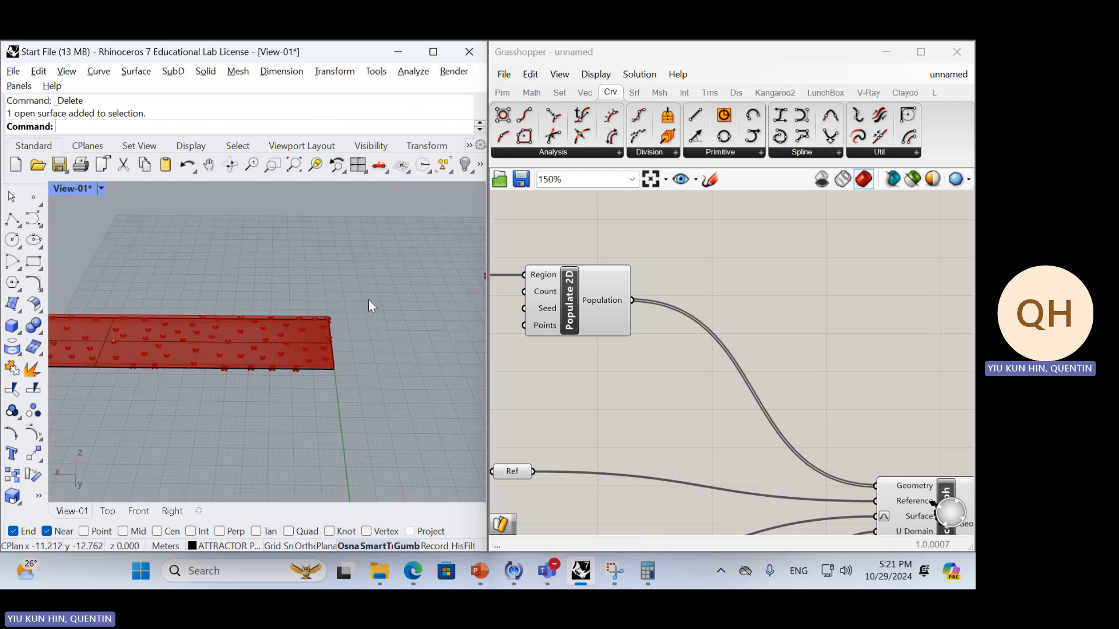
pyautogui.moveTo(368, 300); pyautogui.dragTo(247, 303, button='right')
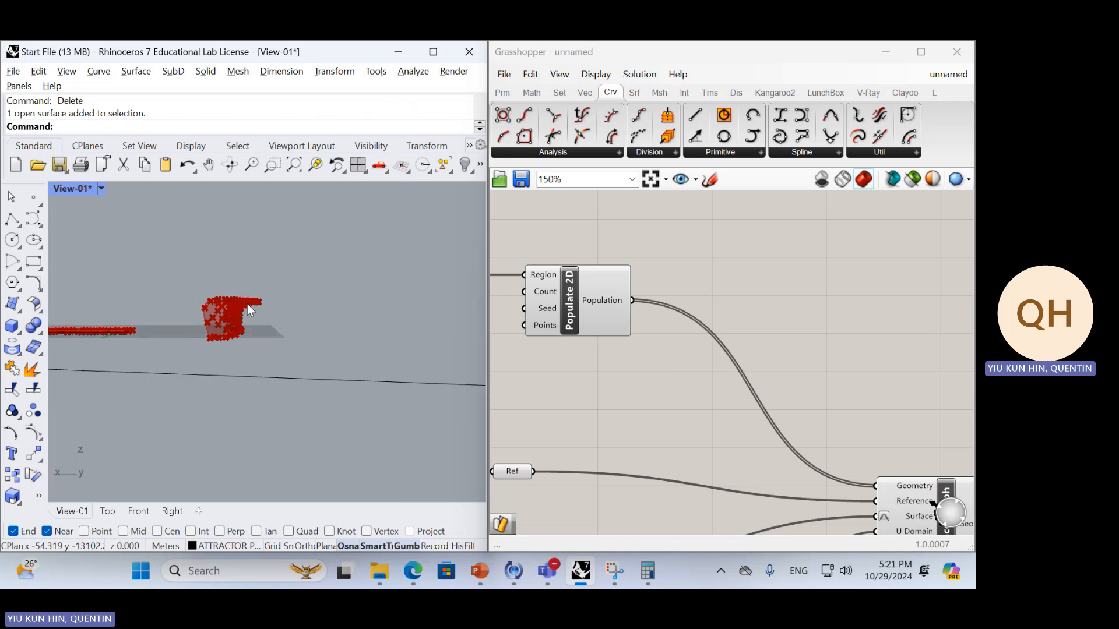
pyautogui.scroll(10, 229, 341)
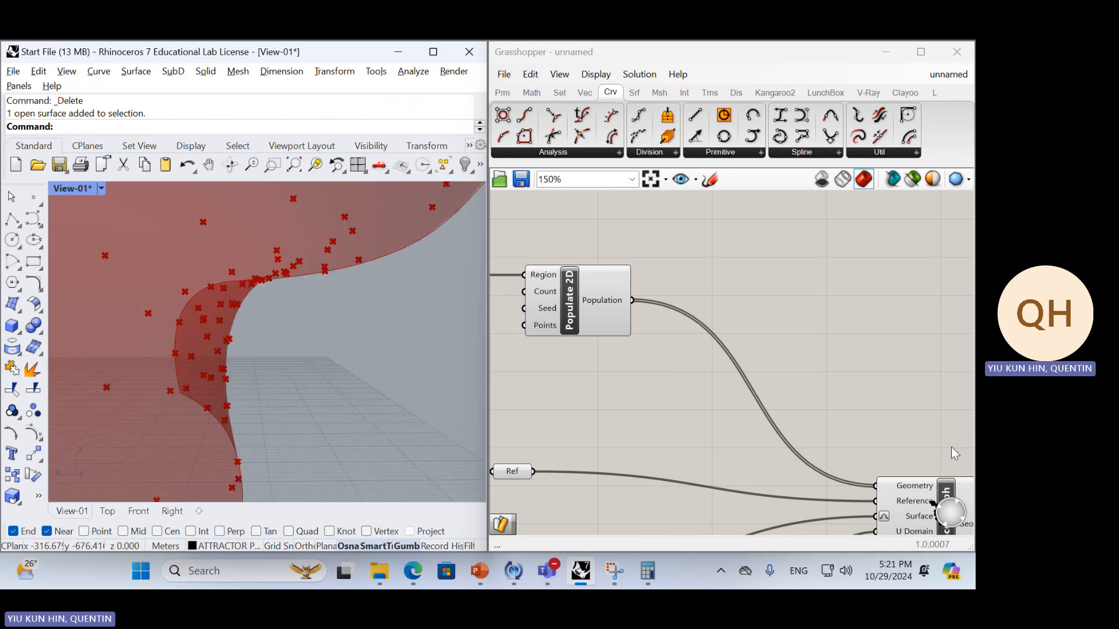
pyautogui.moveTo(631, 301); pyautogui.dragTo(869, 480)
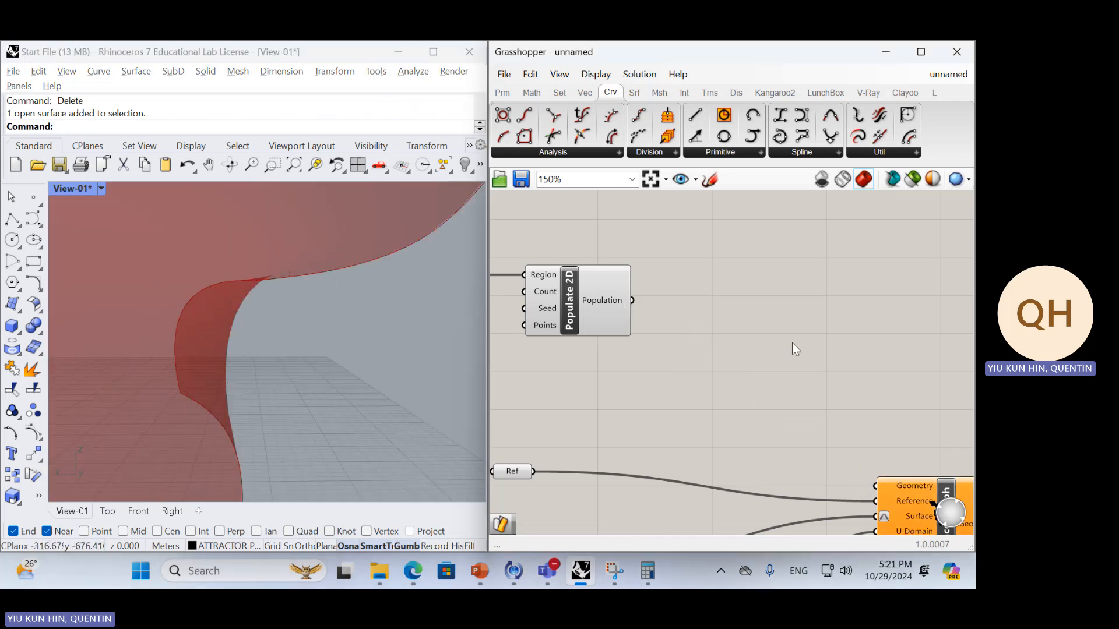
# Add a Sphere component beside Populate 2D and look up where it sits among the surface primitives
pyautogui.doubleClick(750, 310)
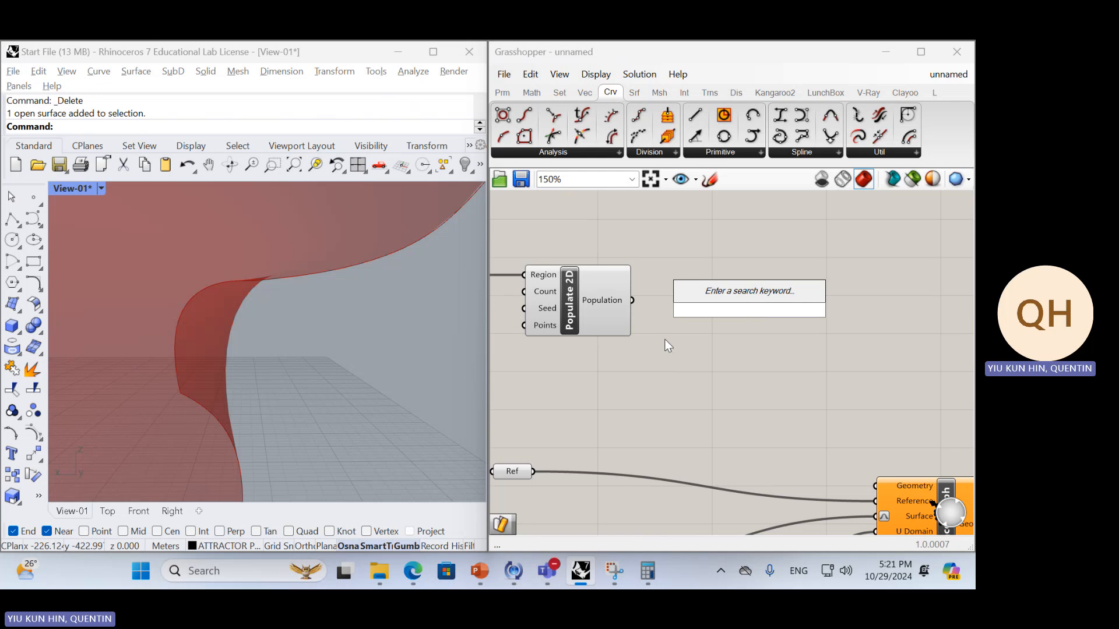
pyautogui.write('spge')
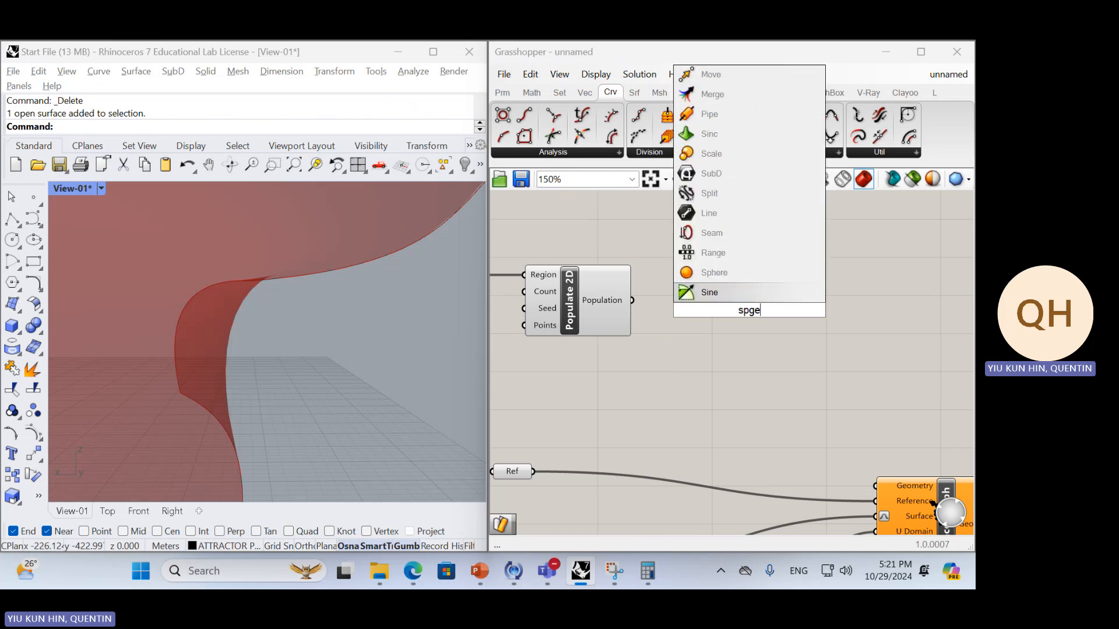
pyautogui.press('BackSpace')
pyautogui.press('BackSpace')
pyautogui.write('ger')
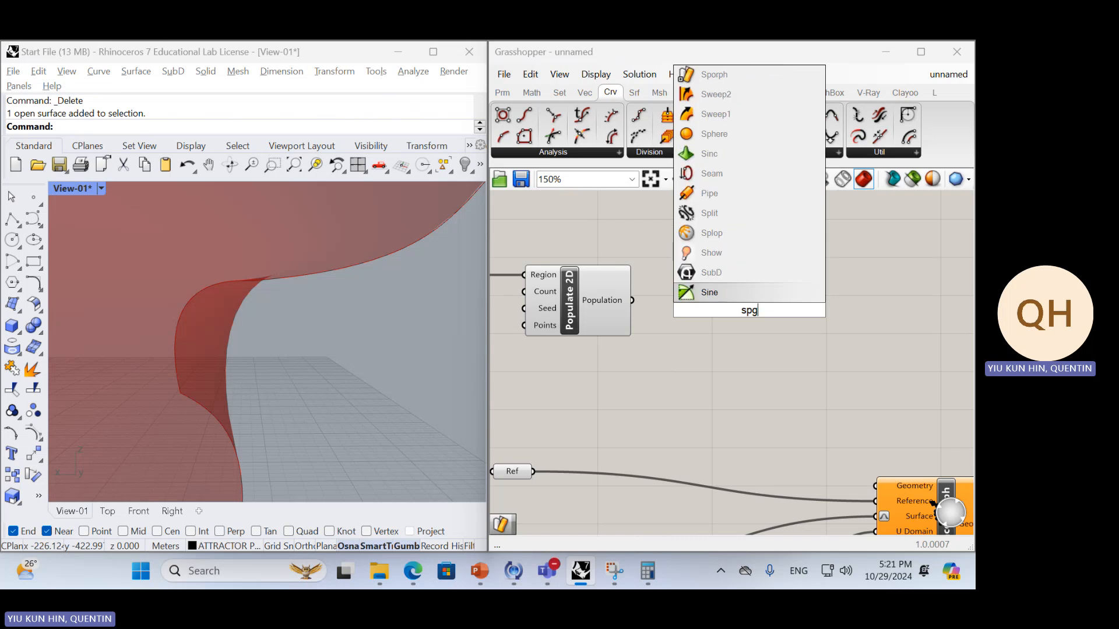
pyautogui.press('Return')
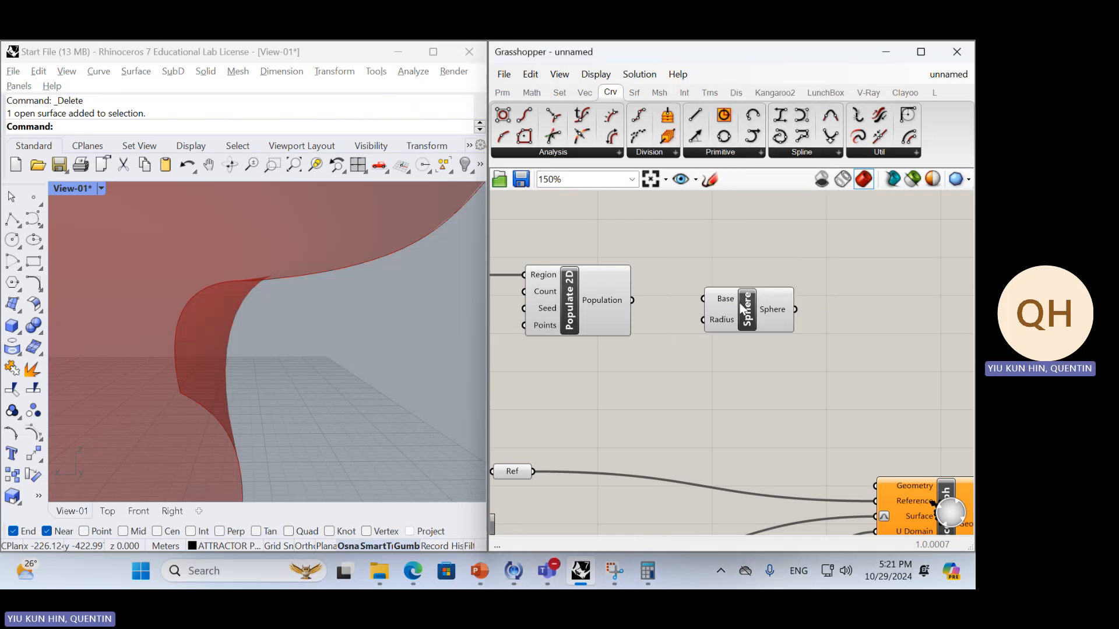
pyautogui.keyDown('ctrl'); pyautogui.keyDown('alt'); pyautogui.click(751, 309); pyautogui.keyUp('alt'); pyautogui.keyUp('ctrl')
pyautogui.click(755, 158)
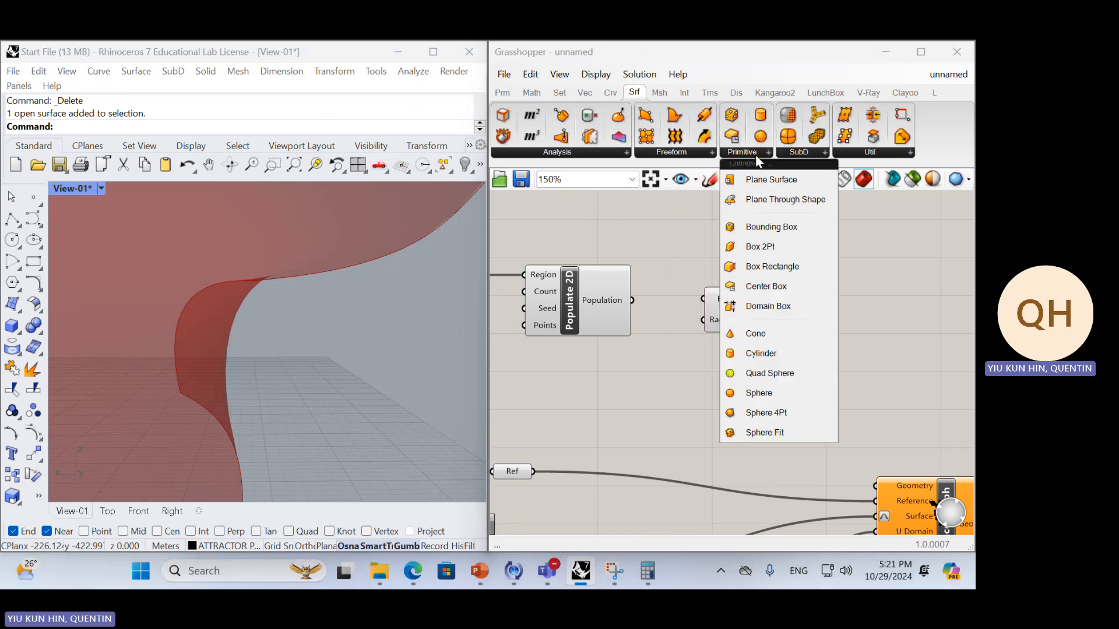
pyautogui.click(670, 308)
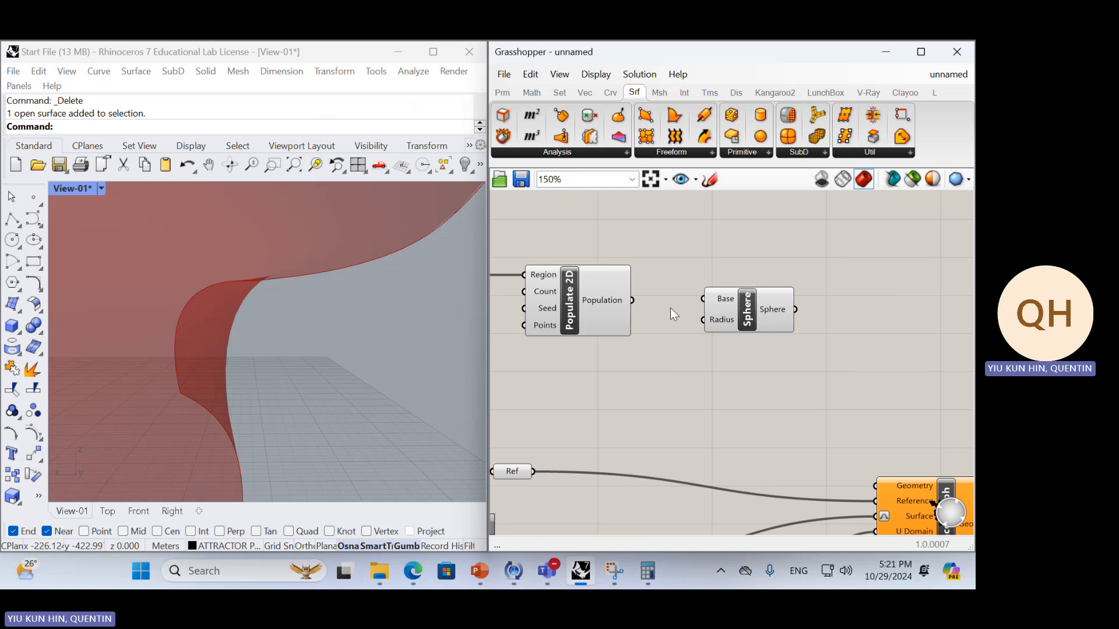
# Connect Population to the Sphere's Base input and the Sphere output to the Geometry input of Surface Morph
pyautogui.moveTo(633, 300); pyautogui.dragTo(703, 299)
pyautogui.scroll(-3, 607, 274)
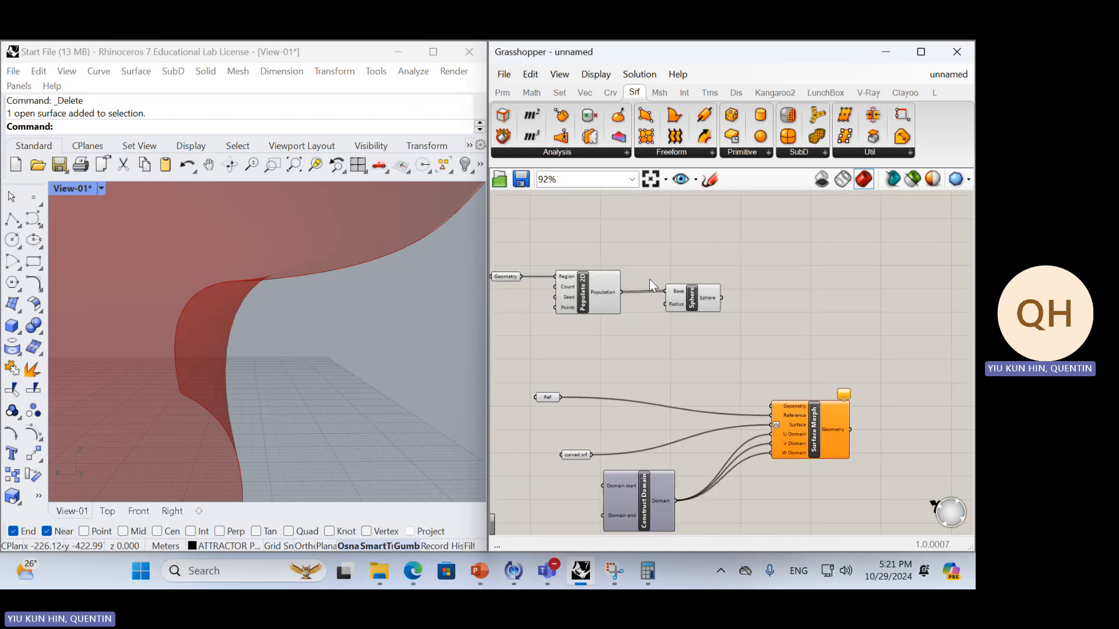
pyautogui.scroll(-1, 652, 288)
pyautogui.moveTo(344, 306); pyautogui.dragTo(421, 321, button='right')
pyautogui.scroll(-10, 384, 322)
pyautogui.scroll(9, 279, 368)
pyautogui.scroll(-6, 285, 323)
pyautogui.scroll(4, 728, 306)
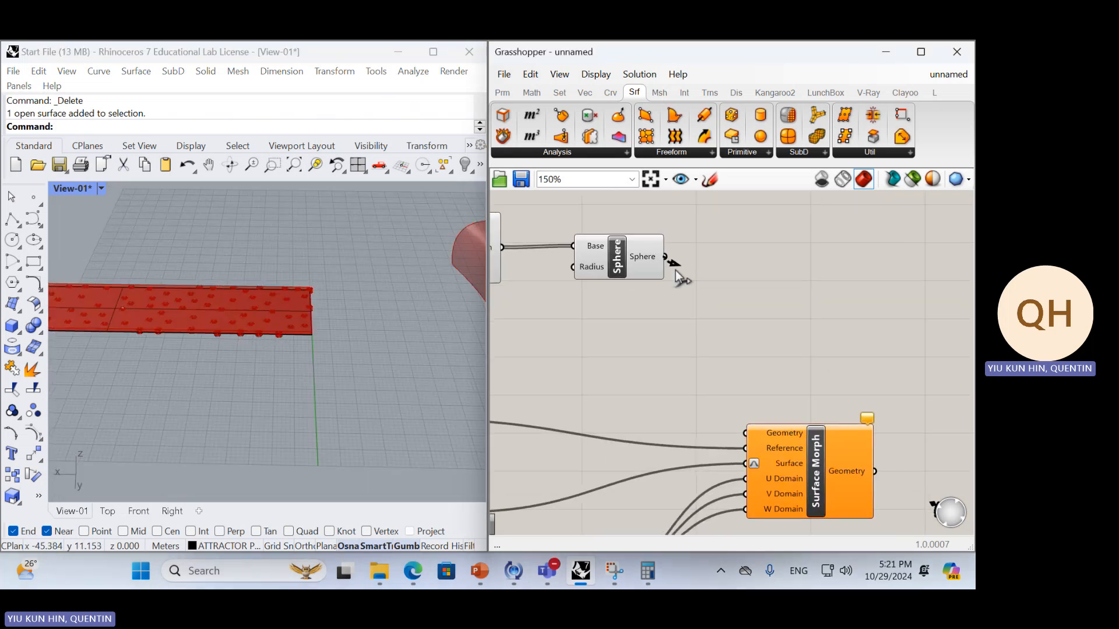
pyautogui.moveTo(665, 256); pyautogui.dragTo(753, 421)
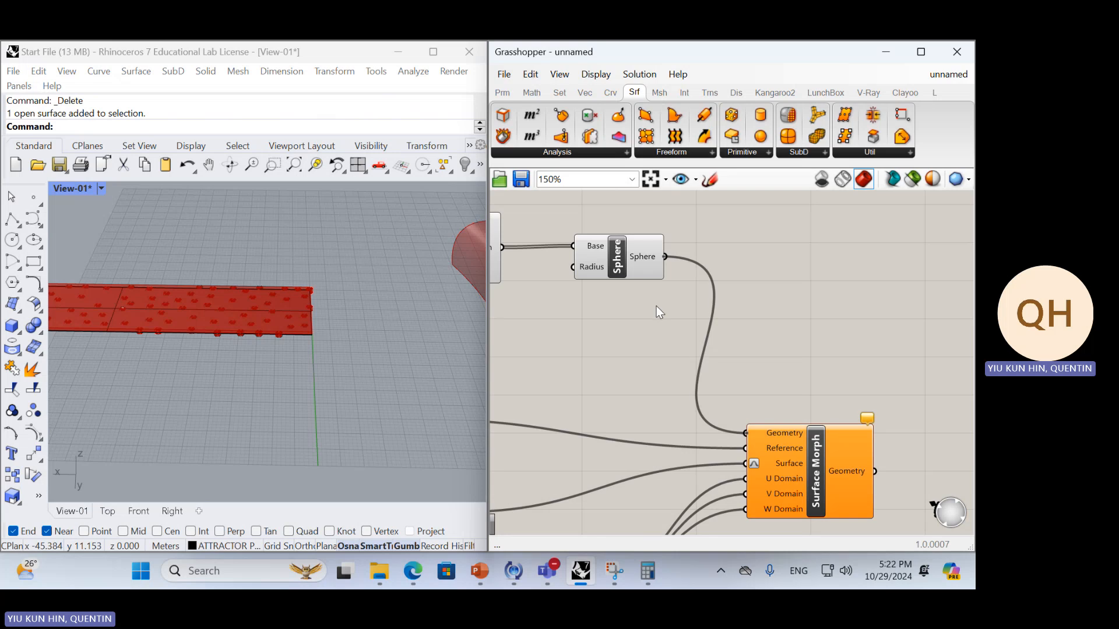
# Add a number slider set to 50 and connect it to the Count input of Populate 2D
pyautogui.moveTo(407, 336); pyautogui.dragTo(299, 336, button='right')
pyautogui.scroll(9, 364, 352)
pyautogui.moveTo(360, 326); pyautogui.dragTo(307, 344, button='right')
pyautogui.moveTo(541, 351); pyautogui.dragTo(748, 347, button='right')
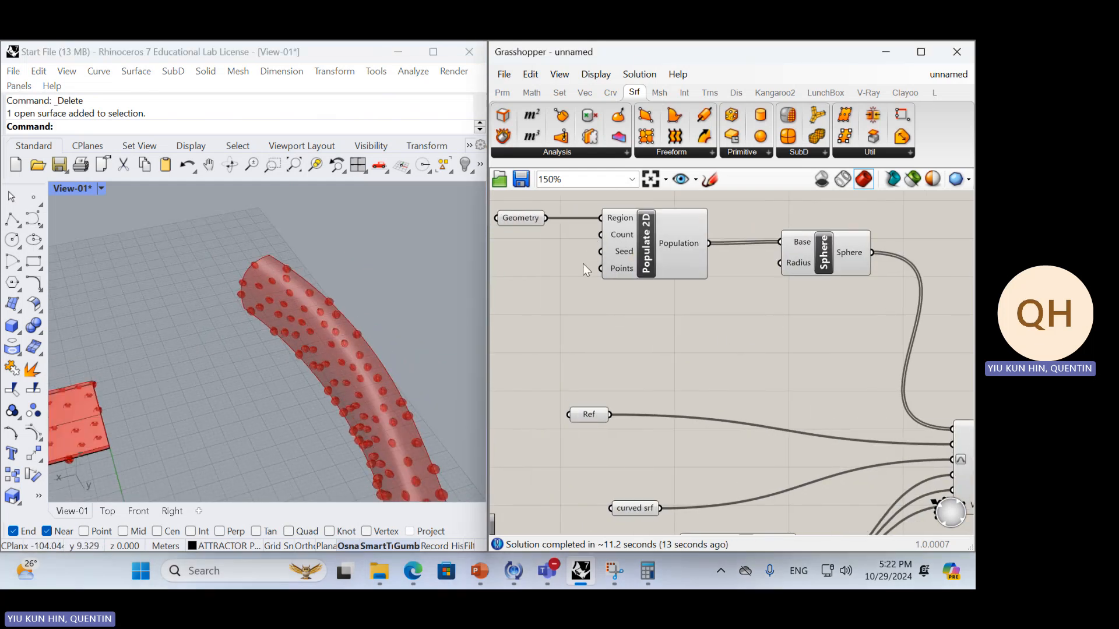
pyautogui.doubleClick(549, 276)
pyautogui.write('50')
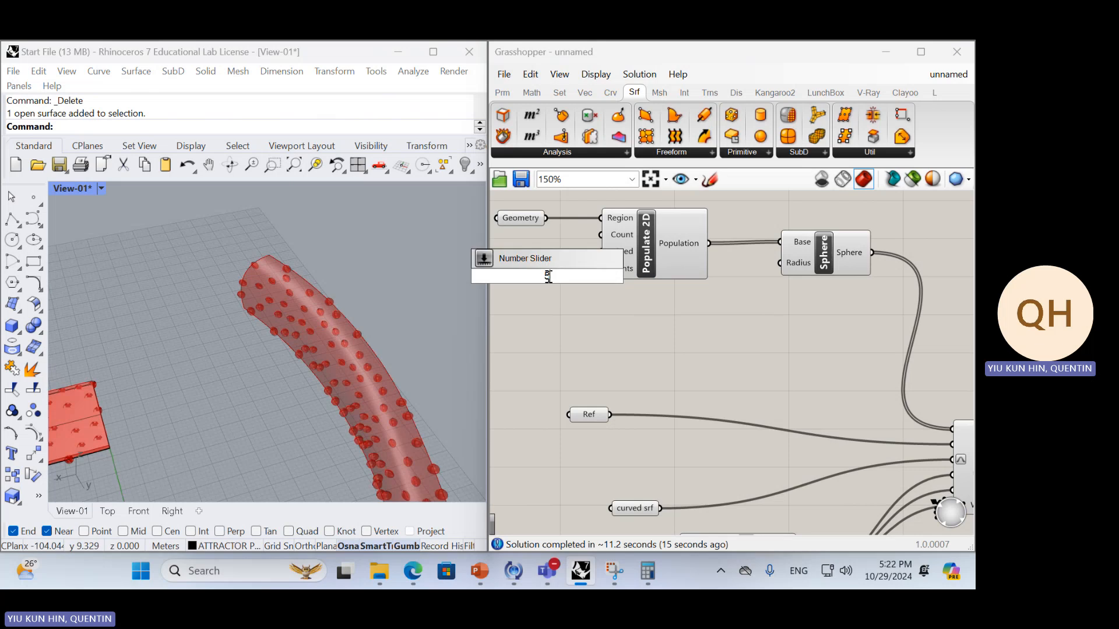
pyautogui.press('Return')
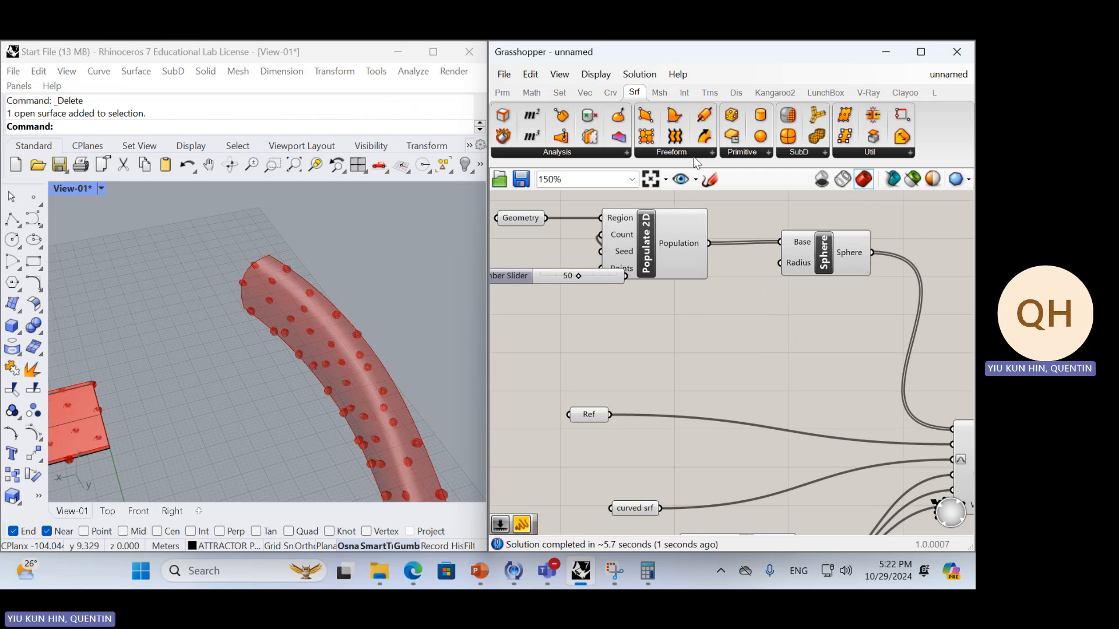
# Replace the Sphere component with a Cone whose Base input is fed by the Population output of Populate 2D
pyautogui.click(743, 154)
pyautogui.click(783, 328)
pyautogui.click(778, 323)
pyautogui.moveTo(709, 243); pyautogui.dragTo(722, 297)
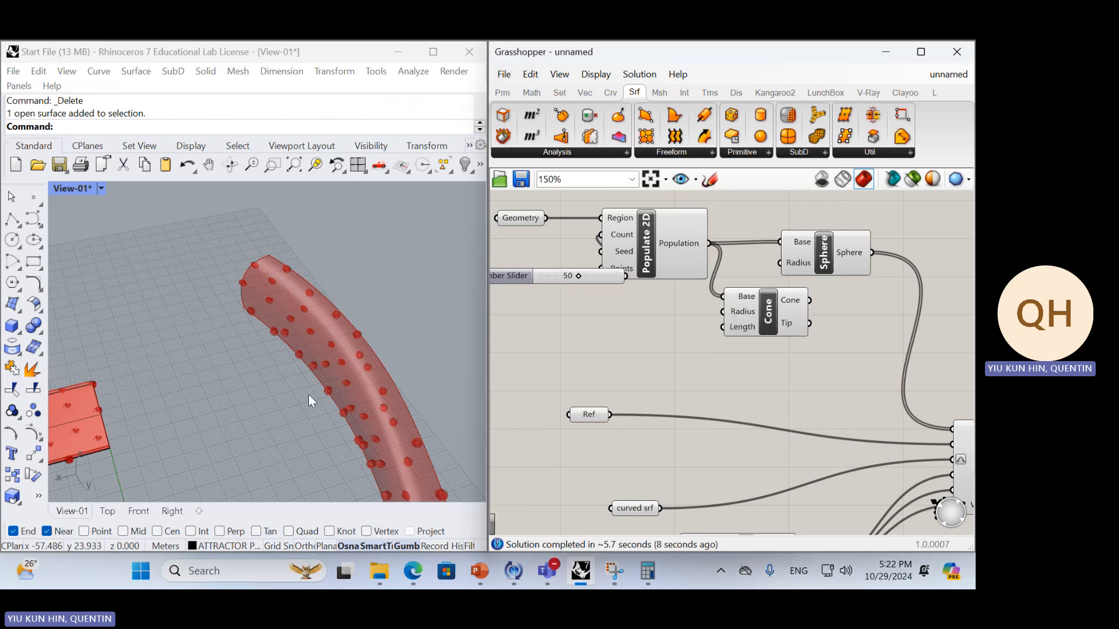
pyautogui.moveTo(106, 423); pyautogui.dragTo(160, 364, button='right')
pyautogui.click(827, 255)
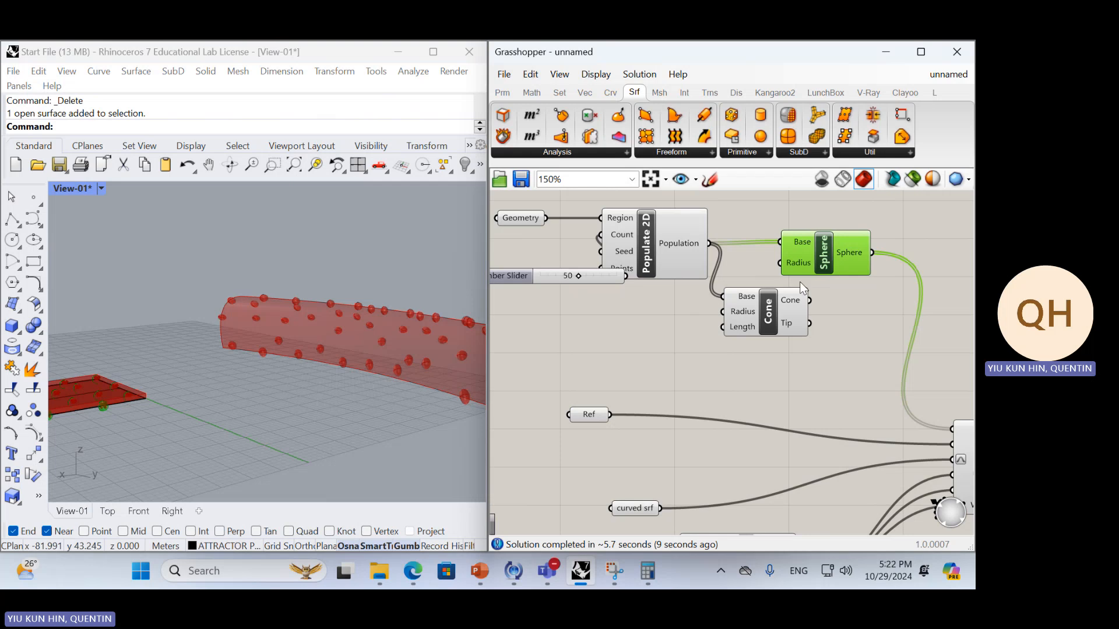
pyautogui.press('Delete')
# Add a number slider with value 5 below the Cone and connect it to the Cone's Length input
pyautogui.scroll(5, 96, 417)
pyautogui.doubleClick(736, 365)
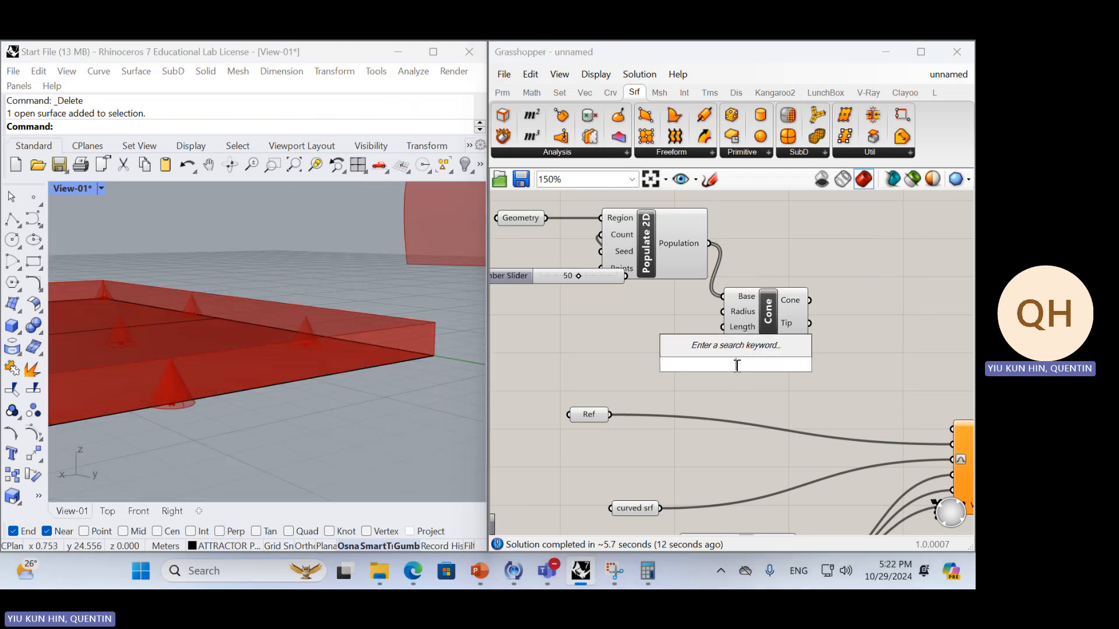
pyautogui.write('1')
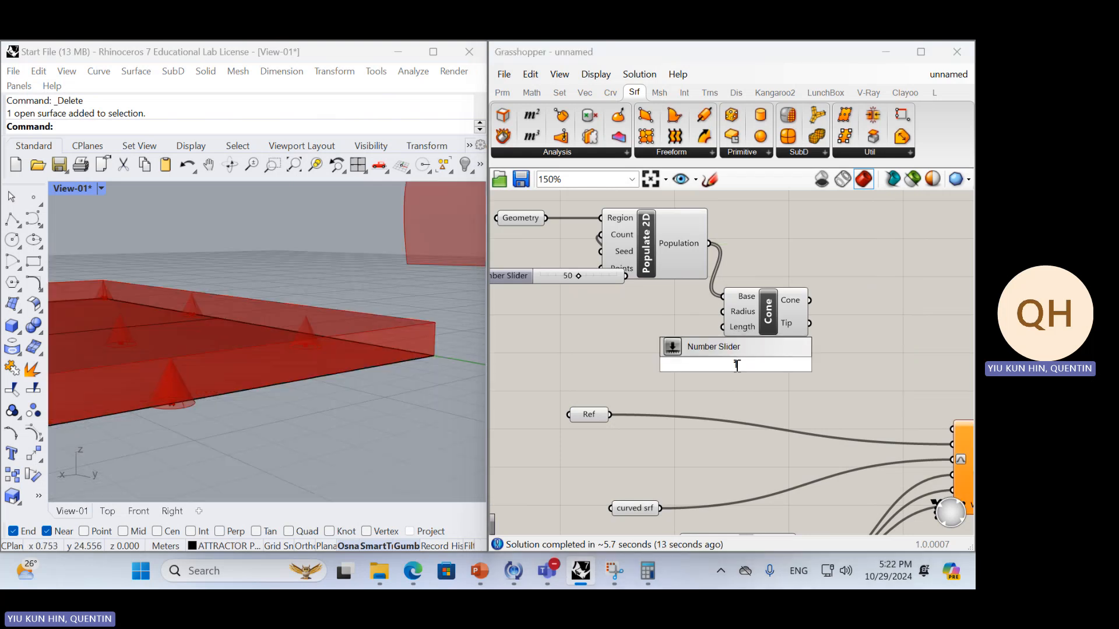
pyautogui.press('Return')
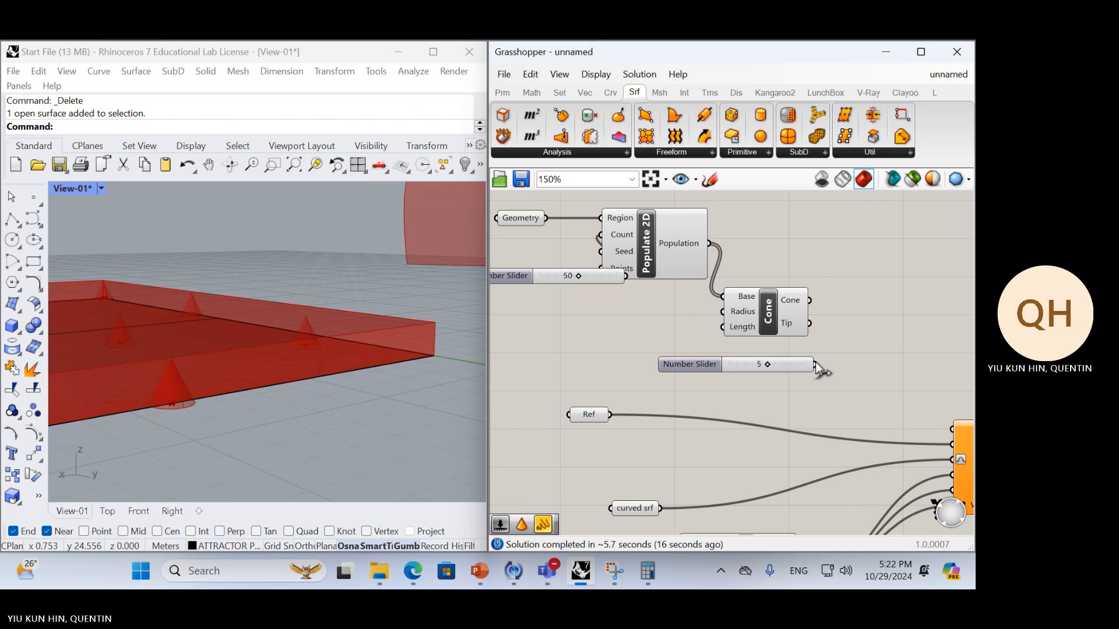
pyautogui.moveTo(816, 364); pyautogui.dragTo(723, 328)
pyautogui.moveTo(837, 378); pyautogui.dragTo(765, 382, button='right')
pyautogui.scroll(-10, 269, 307)
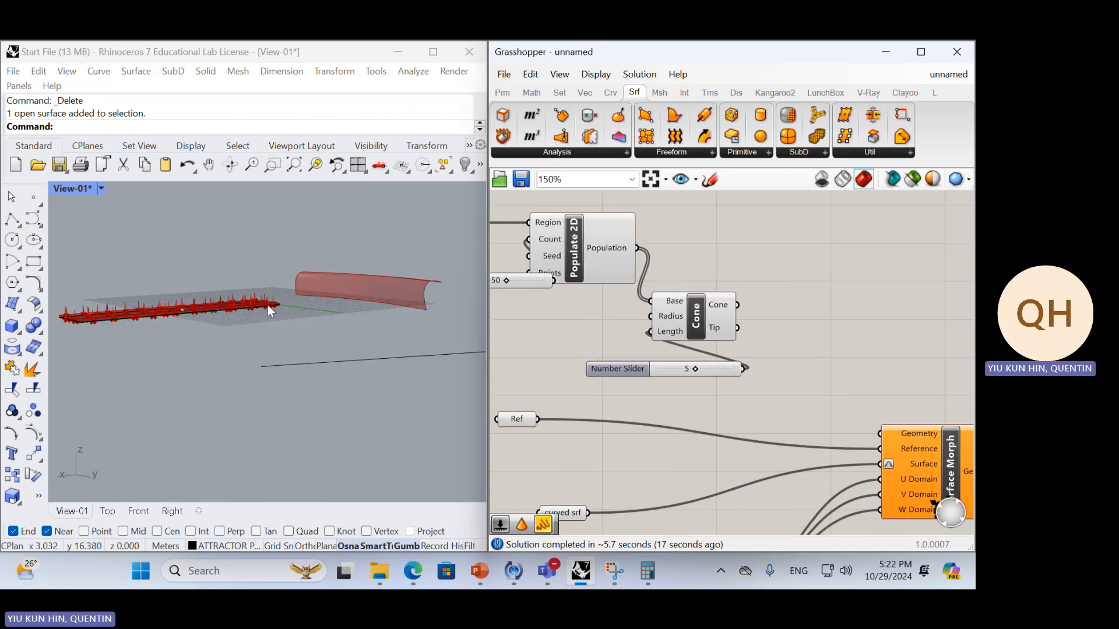
# Connect the Cone output to the Geometry input of Surface Morph and inspect the cones on the curved surface in Rhino
pyautogui.scroll(5, 265, 312)
pyautogui.moveTo(738, 308); pyautogui.dragTo(880, 433)
pyautogui.moveTo(416, 315); pyautogui.dragTo(373, 337, button='right')
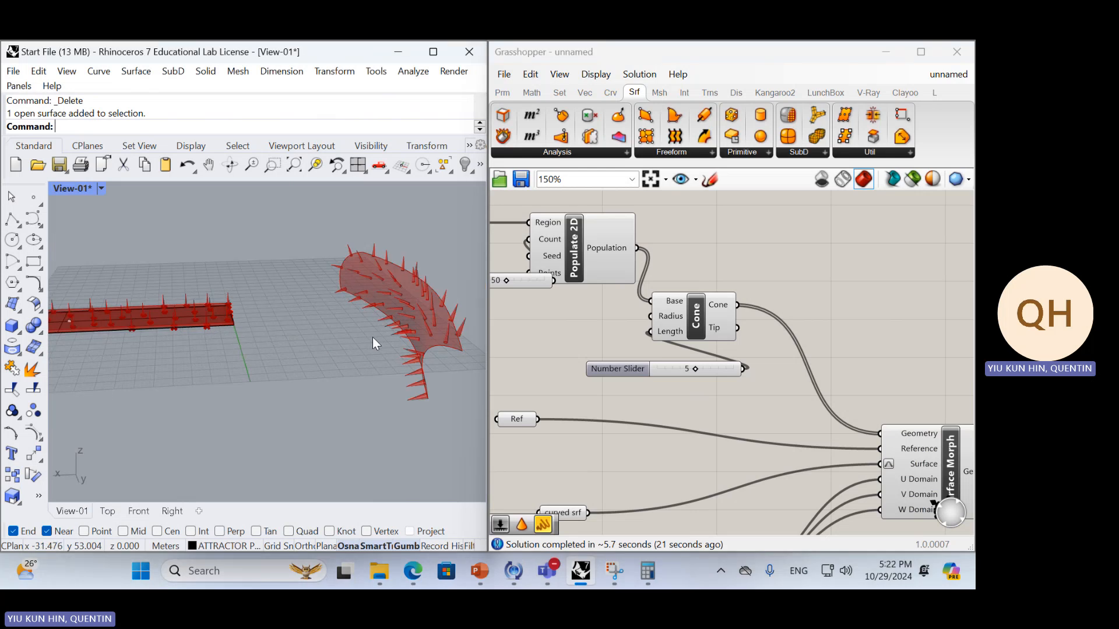
pyautogui.scroll(7, 410, 278)
pyautogui.moveTo(410, 300); pyautogui.dragTo(407, 274, button='right')
pyautogui.scroll(-3, 397, 306)
pyautogui.scroll(-7, 276, 305)
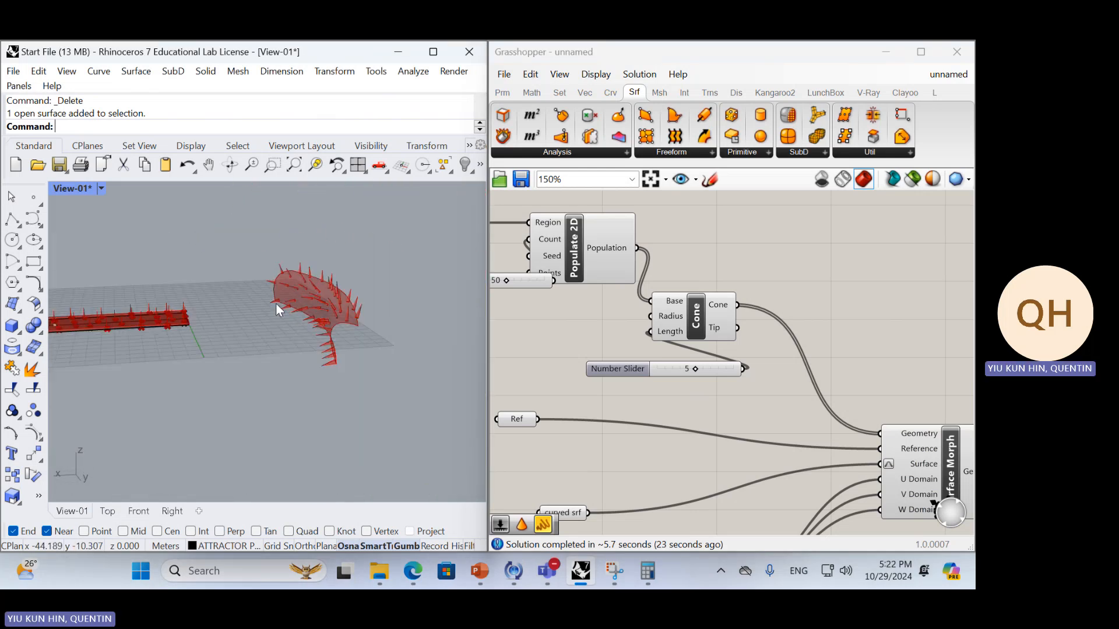
pyautogui.scroll(8, 361, 321)
# Delete the number slider that drives the Count input of Populate 2D
pyautogui.moveTo(575, 322); pyautogui.dragTo(651, 358, button='right')
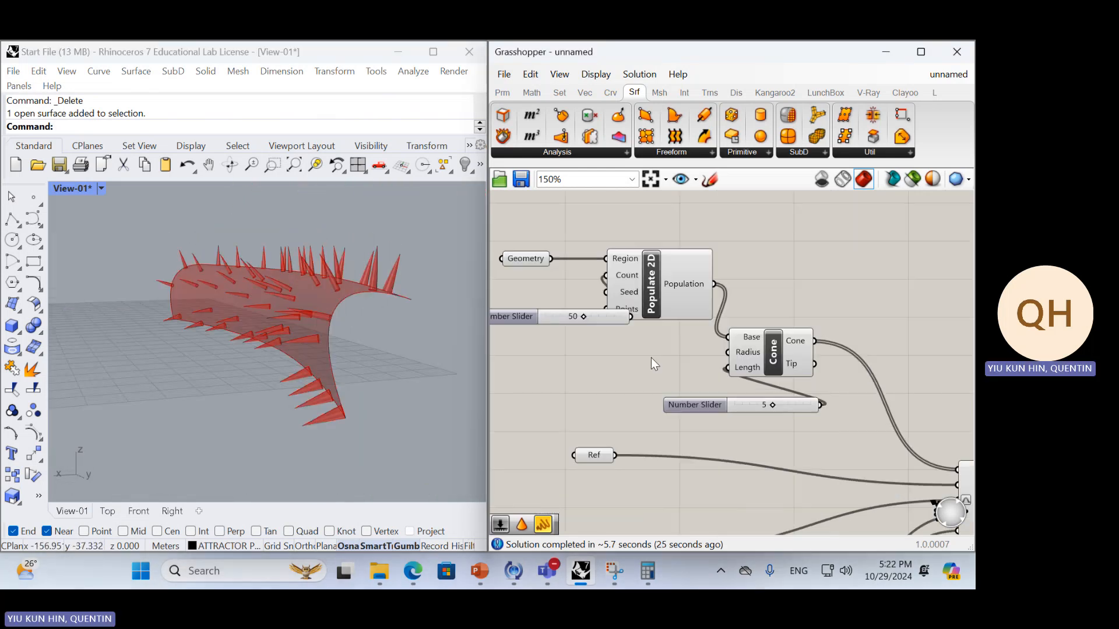
pyautogui.click(598, 321)
pyautogui.moveTo(609, 317); pyautogui.dragTo(596, 320)
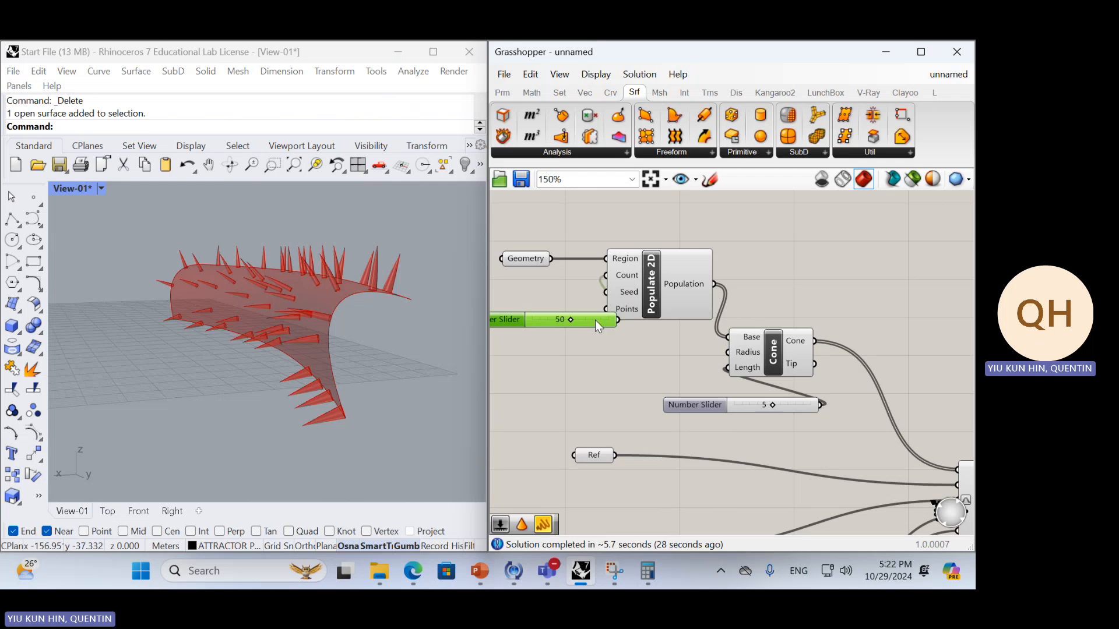
pyautogui.press('Delete')
pyautogui.moveTo(324, 355); pyautogui.dragTo(349, 361, button='right')
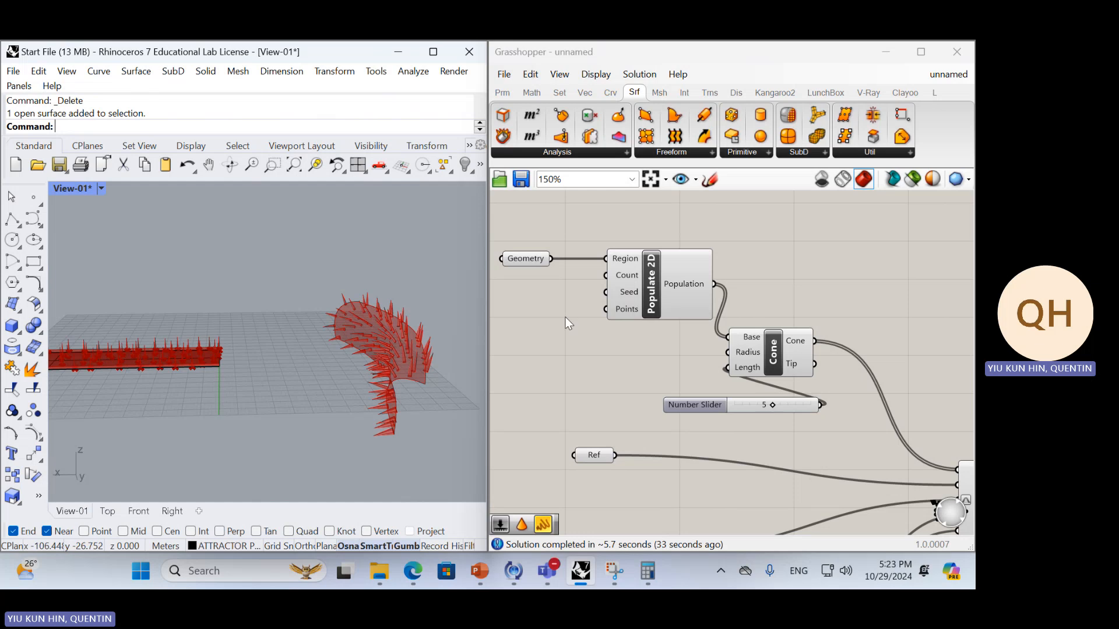
# Insert a Flip component between the curved srf parameter and Surface Morph, wiring its Surface output to the Surface input
pyautogui.moveTo(704, 366); pyautogui.dragTo(522, 355, button='right')
pyautogui.moveTo(770, 402); pyautogui.dragTo(772, 334, button='right')
pyautogui.moveTo(706, 412); pyautogui.dragTo(883, 363, button='right')
pyautogui.moveTo(629, 427); pyautogui.dragTo(611, 405)
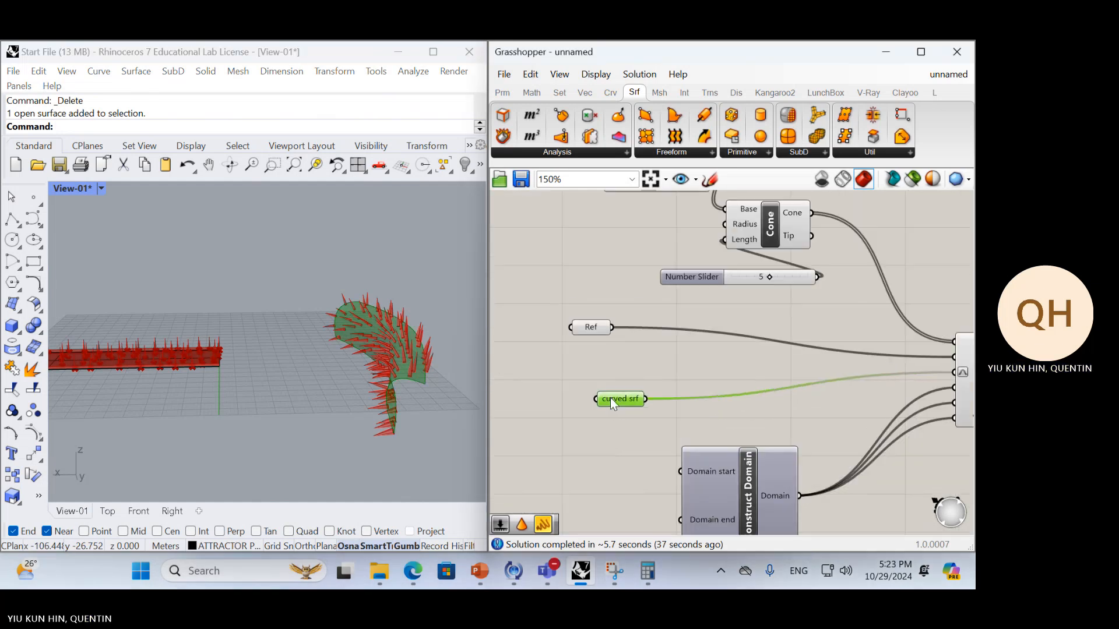
pyautogui.doubleClick(698, 383)
pyautogui.write('flip')
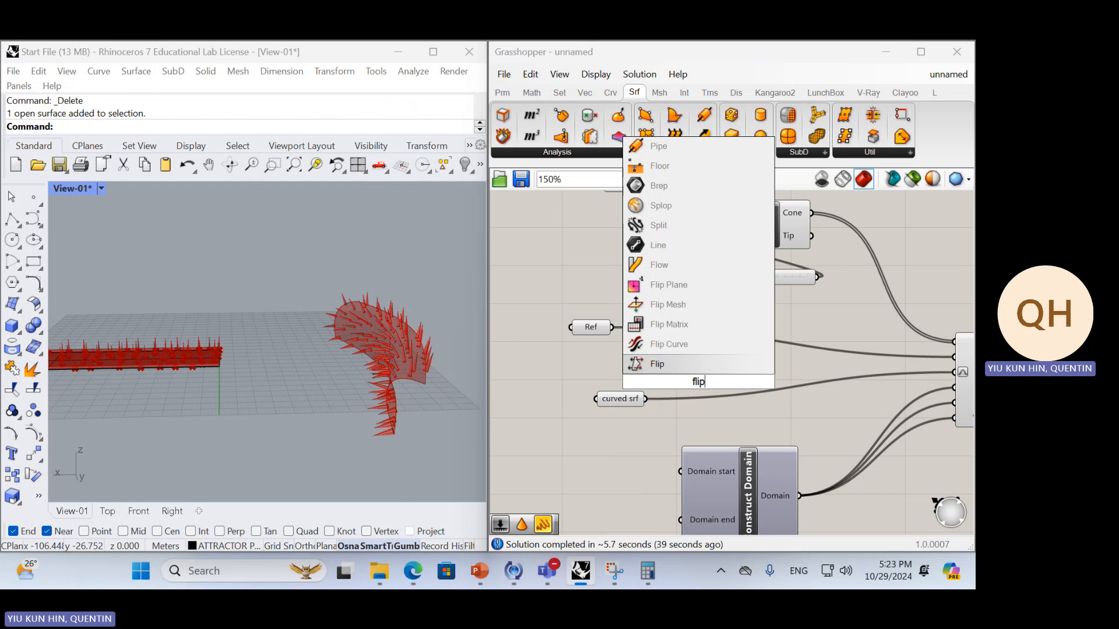
pyautogui.press('Return')
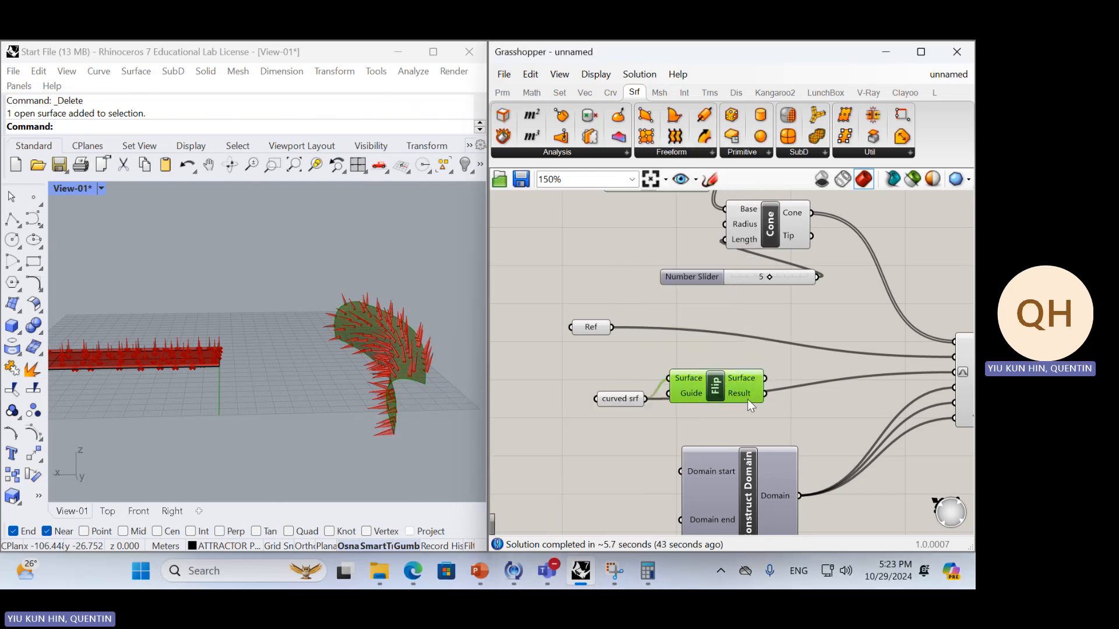
pyautogui.moveTo(747, 400); pyautogui.dragTo(907, 372)
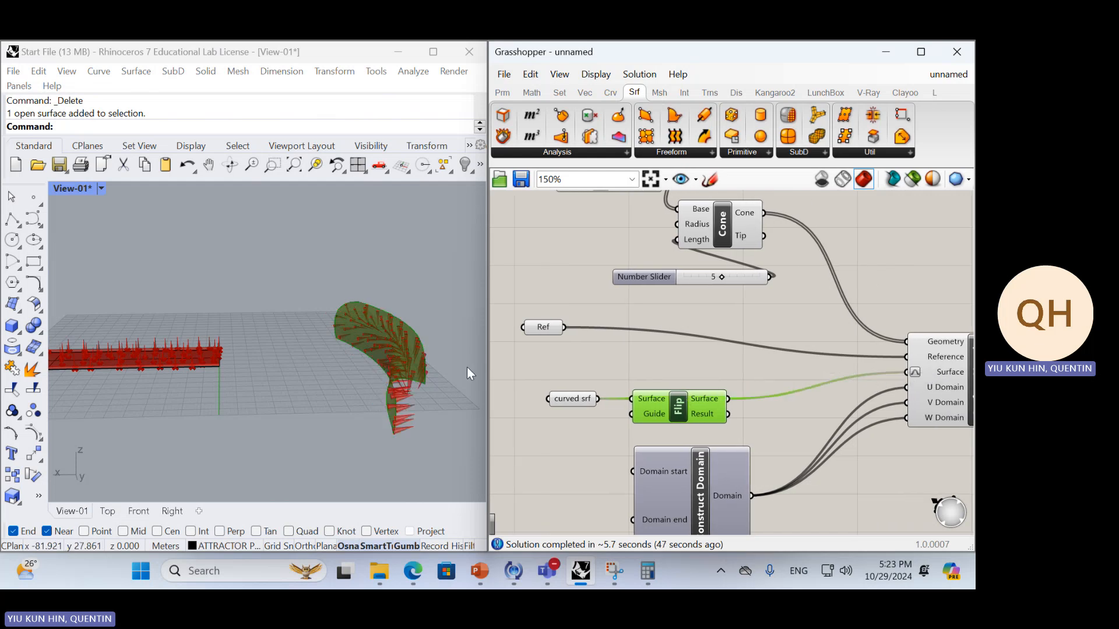
# Examine in Rhino which way the morphed cones point on the flipped curved surface, from close up and from several angles
pyautogui.moveTo(467, 367); pyautogui.dragTo(415, 349, button='right')
pyautogui.scroll(5, 354, 324)
pyautogui.scroll(5, 422, 358)
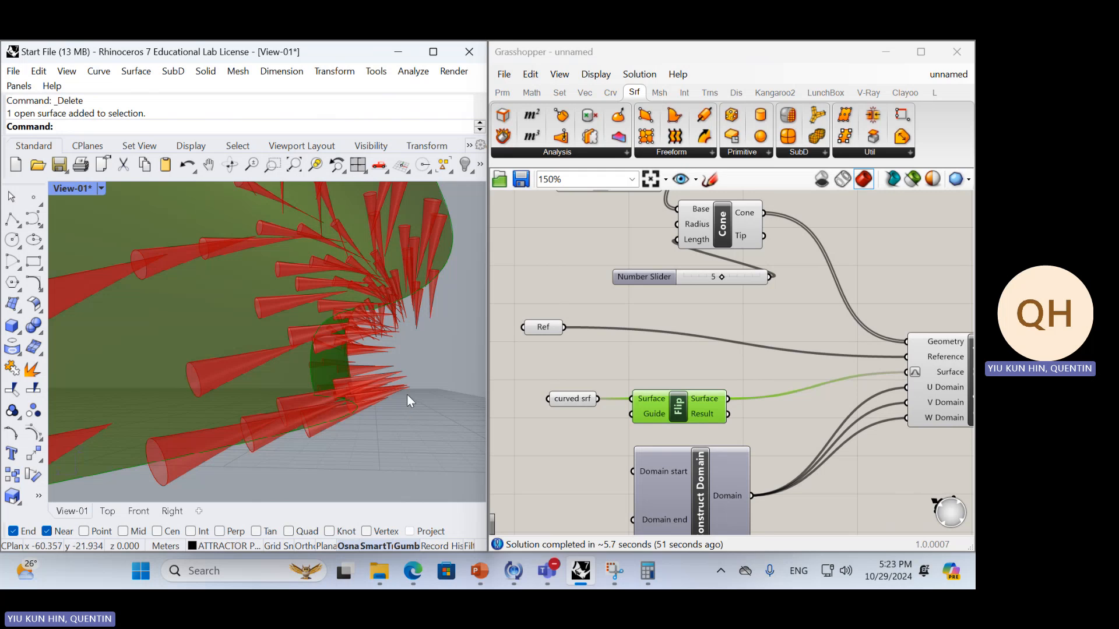
pyautogui.moveTo(406, 394)
pyautogui.mouseDown(button='right')
pyautogui.moveTo(393, 401)
pyautogui.moveTo(407, 405)
pyautogui.mouseUp(button='right')
pyautogui.scroll(-5, 389, 401)
pyautogui.scroll(8, 396, 383)
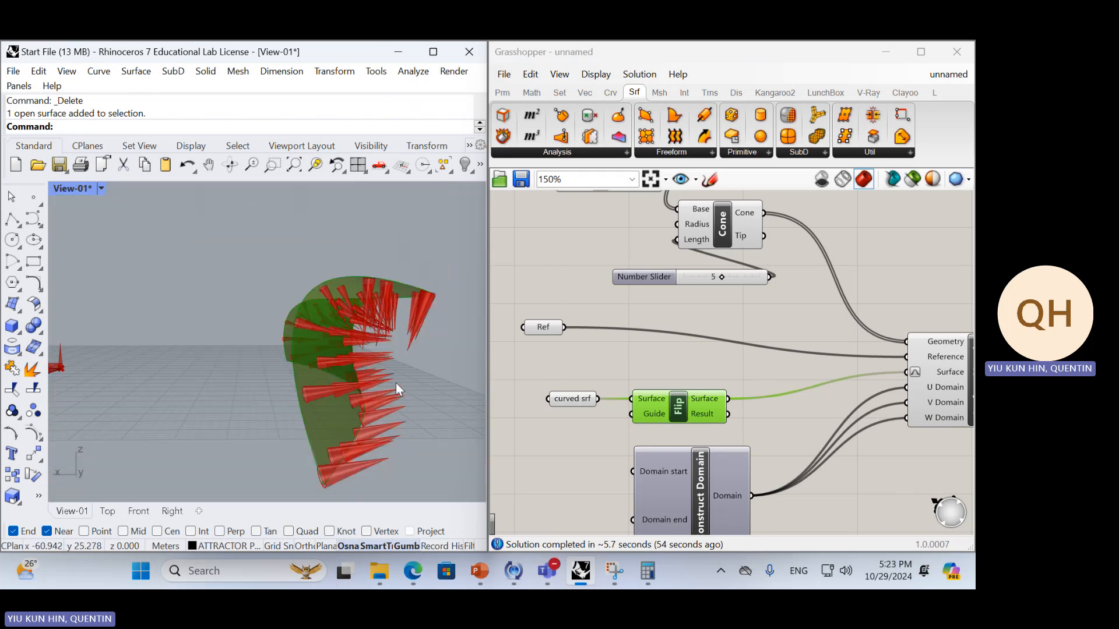
pyautogui.moveTo(380, 364); pyautogui.dragTo(172, 336, button='right')
pyautogui.scroll(8, 251, 329)
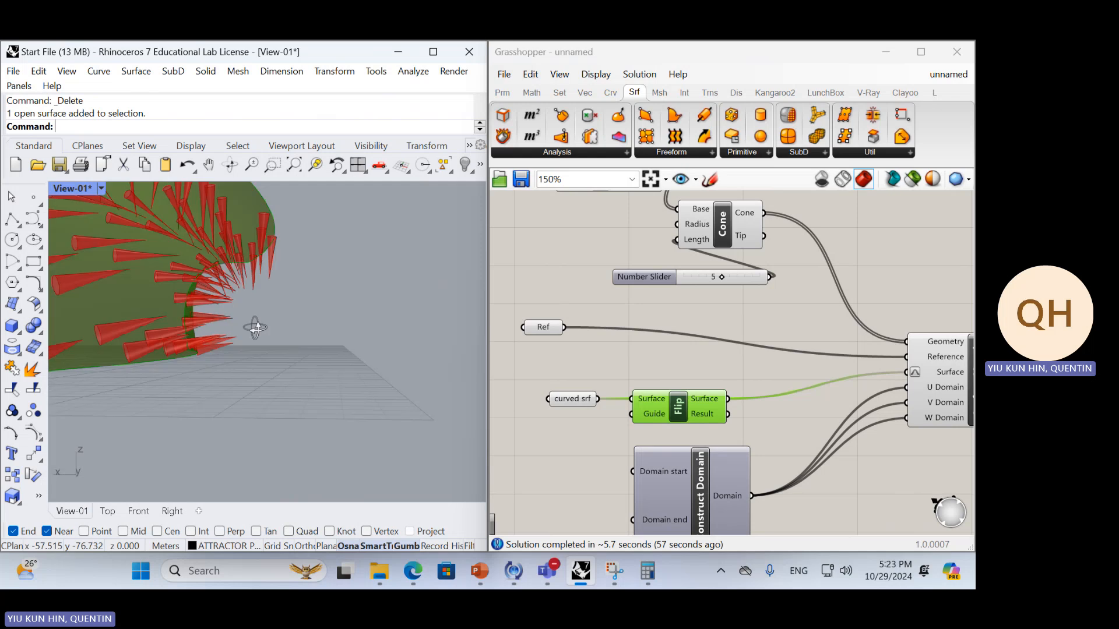
pyautogui.moveTo(267, 315); pyautogui.dragTo(285, 331, button='right')
pyautogui.scroll(-6, 284, 329)
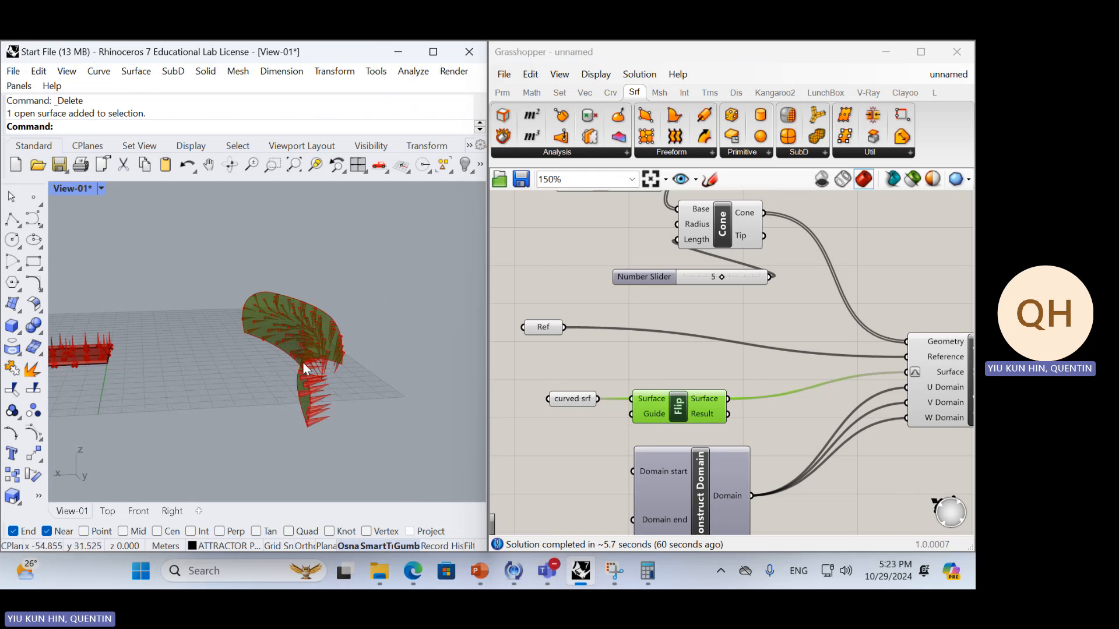
# Reconnect curved srf directly to Surface Morph's Surface input, delete the Flip component and inspect the cones in Rhino
pyautogui.moveTo(598, 400); pyautogui.dragTo(909, 372)
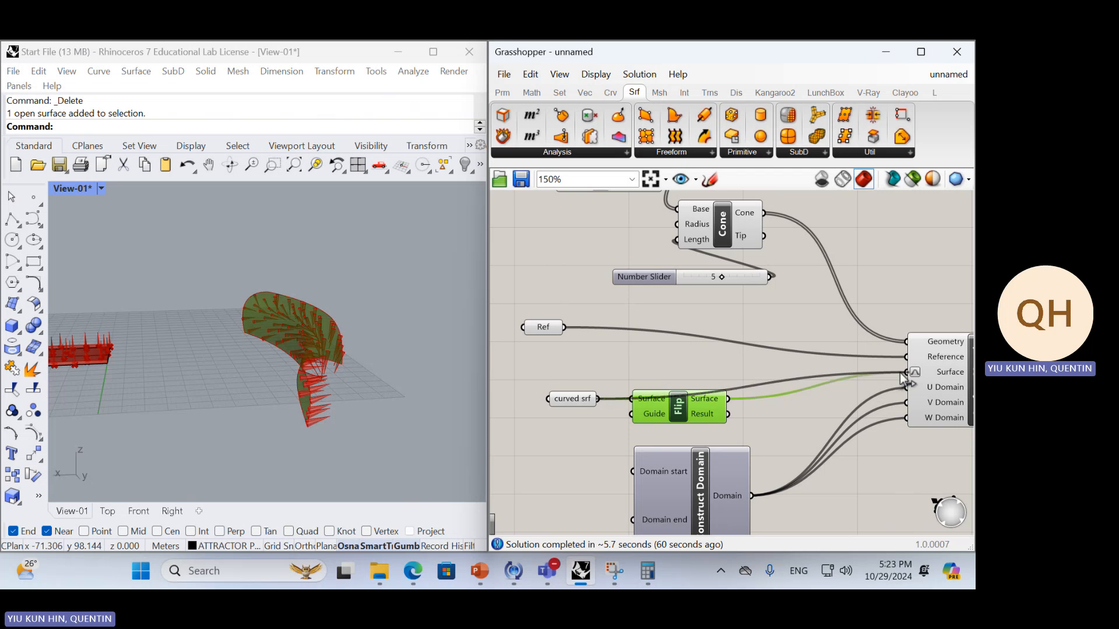
pyautogui.press('Delete')
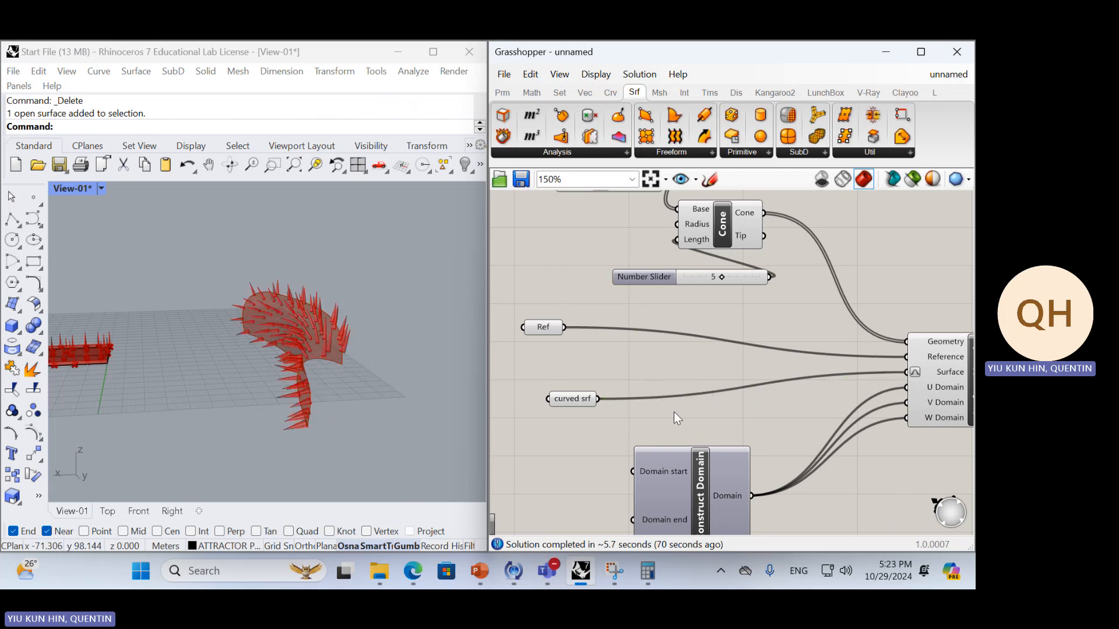
pyautogui.moveTo(306, 382); pyautogui.dragTo(356, 391, button='right')
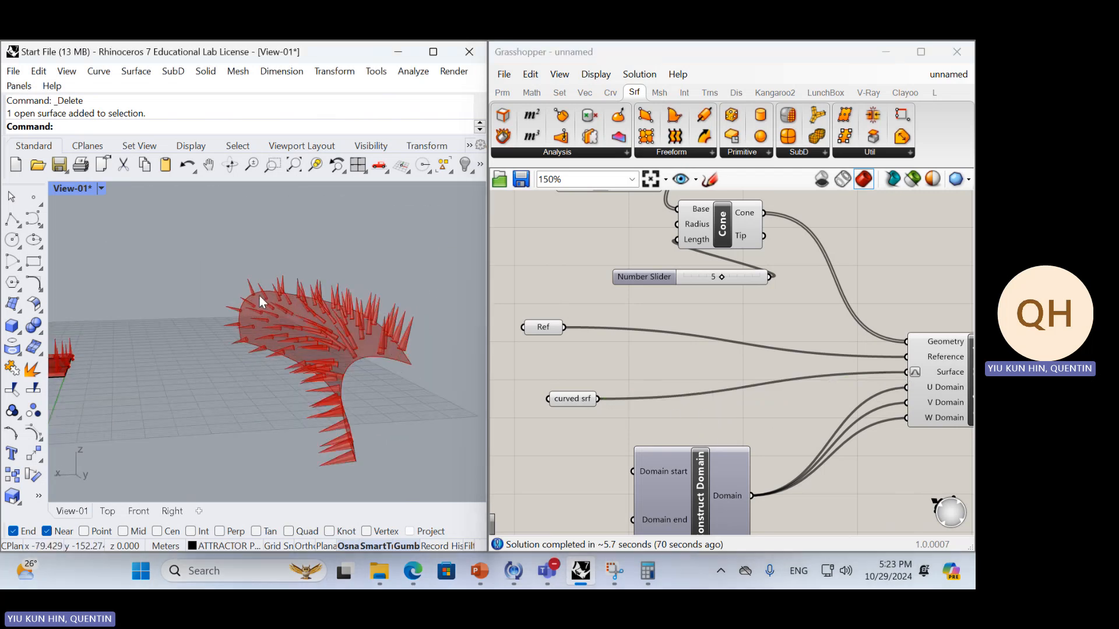
pyautogui.scroll(4, 285, 323)
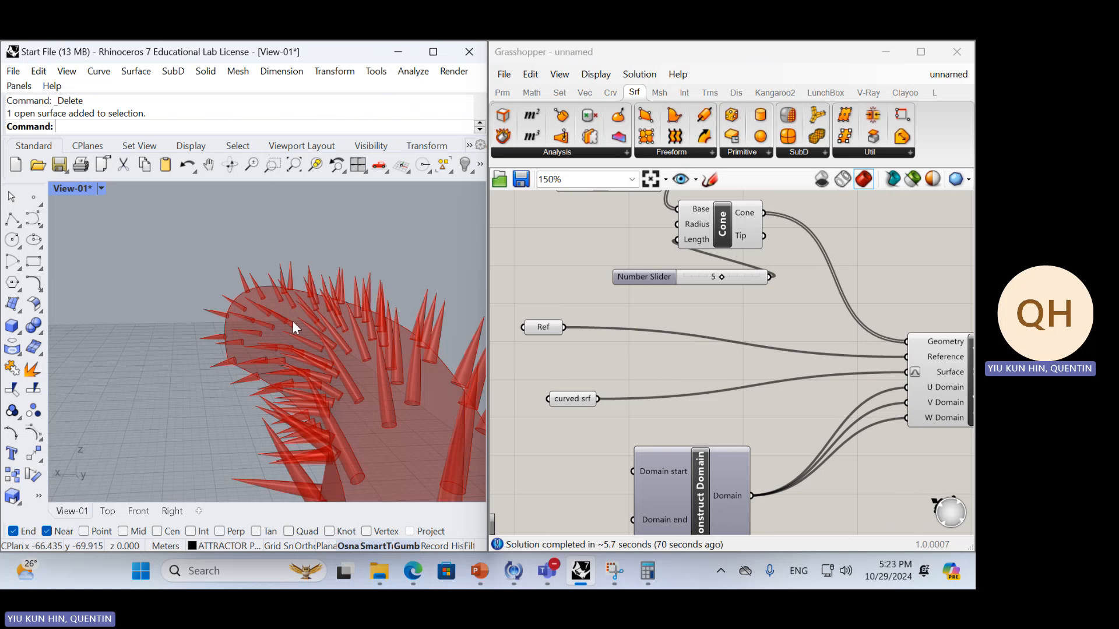
pyautogui.scroll(-5, 292, 320)
pyautogui.moveTo(315, 338)
pyautogui.mouseDown(button='right')
pyautogui.moveTo(343, 342)
pyautogui.moveTo(305, 357)
pyautogui.moveTo(331, 349)
pyautogui.mouseUp(button='right')
pyautogui.scroll(-4, 785, 332)
# Rearrange the Cone, its Length slider and the Surface Morph component into a tidier layout on the canvas
pyautogui.moveTo(781, 337)
pyautogui.mouseDown(button='right')
pyautogui.moveTo(740, 391)
pyautogui.moveTo(772, 427)
pyautogui.moveTo(826, 417)
pyautogui.mouseUp(button='right')
pyautogui.scroll(3, 803, 438)
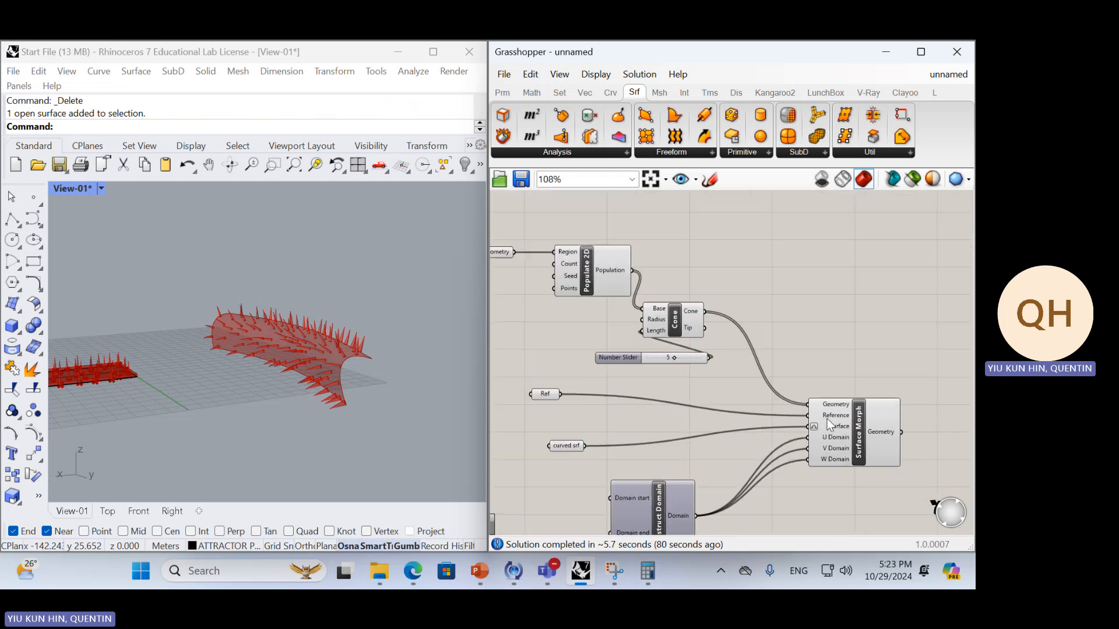
pyautogui.moveTo(686, 327); pyautogui.dragTo(753, 290)
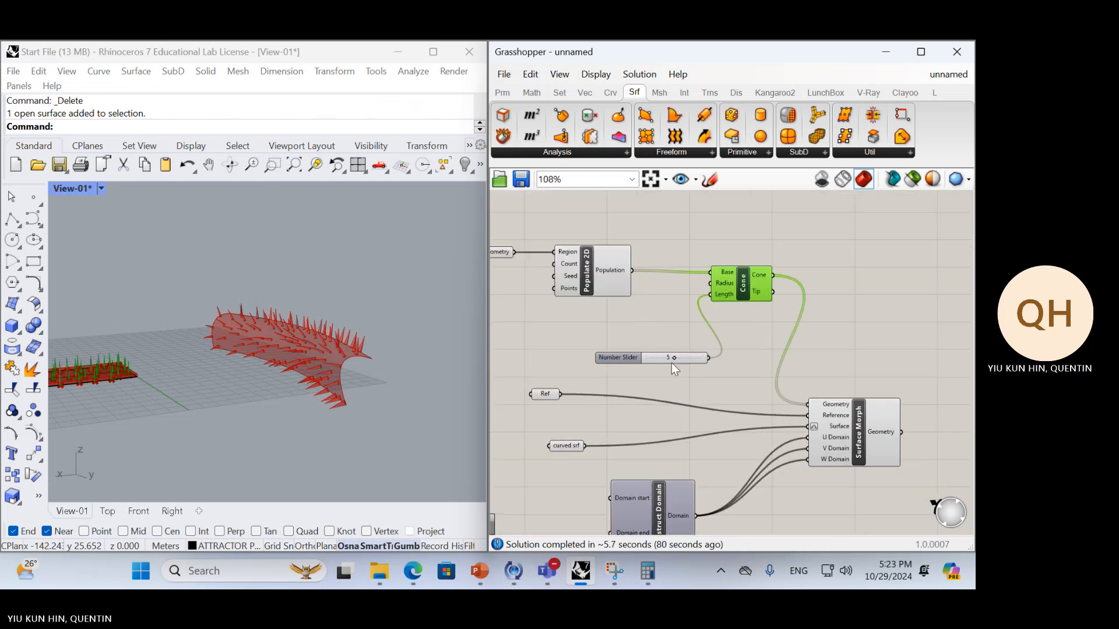
pyautogui.moveTo(671, 359); pyautogui.dragTo(610, 300)
pyautogui.moveTo(830, 420); pyautogui.dragTo(845, 345)
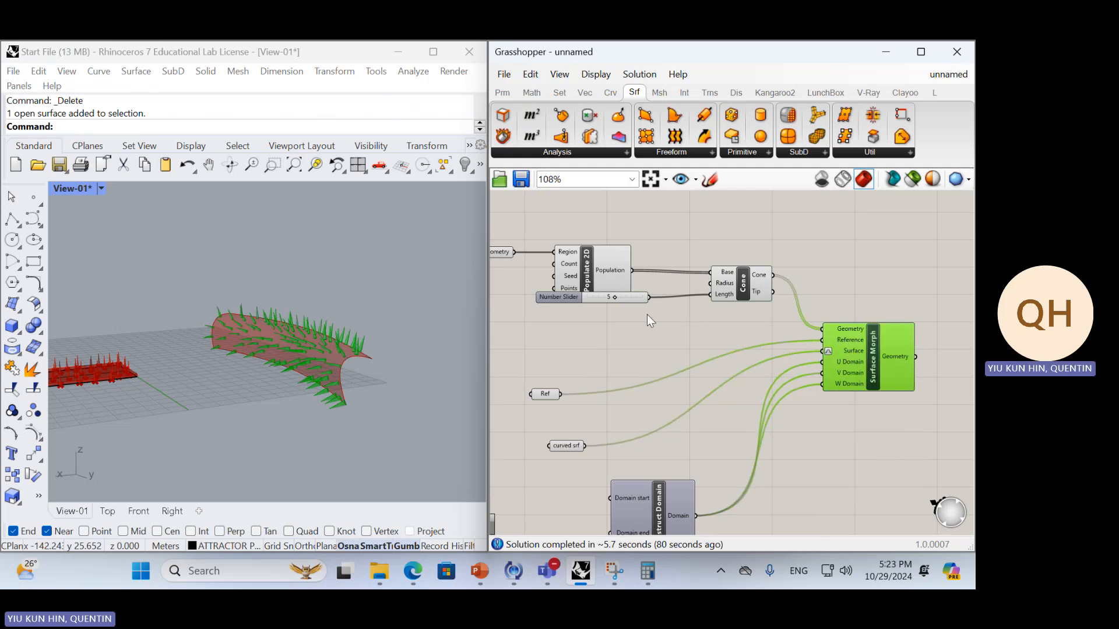
pyautogui.moveTo(595, 298); pyautogui.dragTo(608, 317)
# Delete the Populate 2D, Cone and number slider components, keeping the Geometry parameter and Surface Morph
pyautogui.click(579, 260)
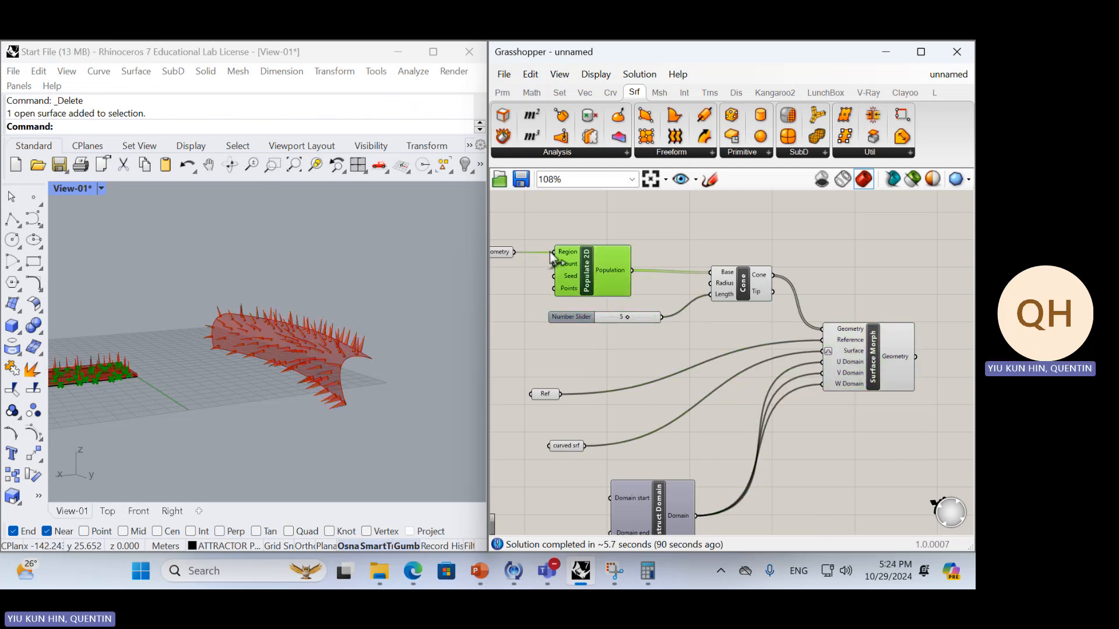
pyautogui.click(726, 275)
pyautogui.moveTo(726, 275)
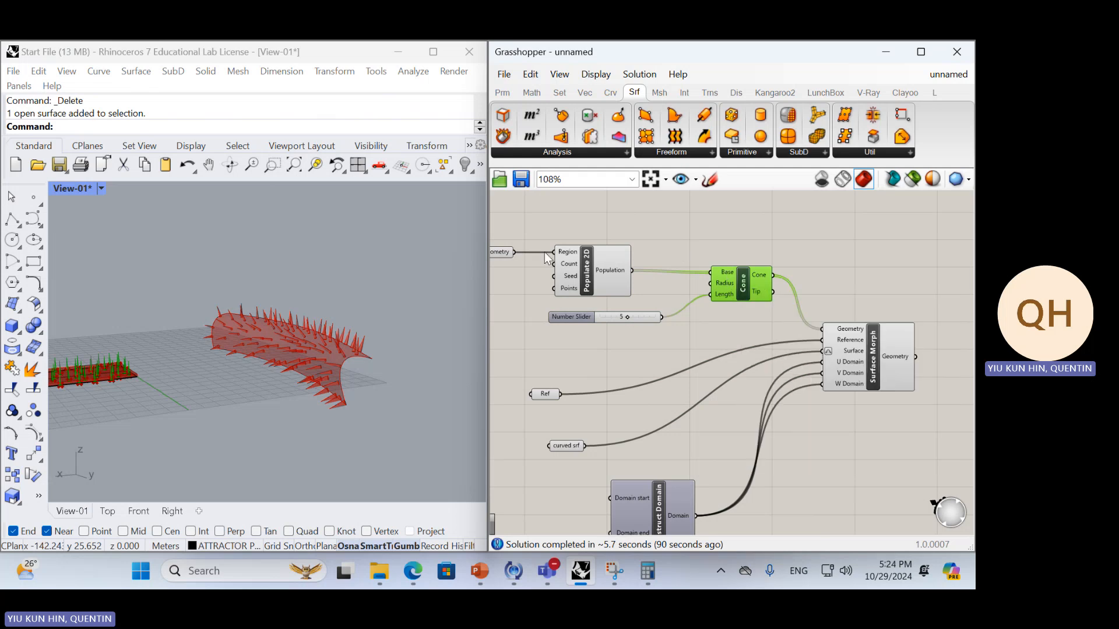
pyautogui.moveTo(547, 257); pyautogui.dragTo(580, 262, button='right')
pyautogui.click(622, 279)
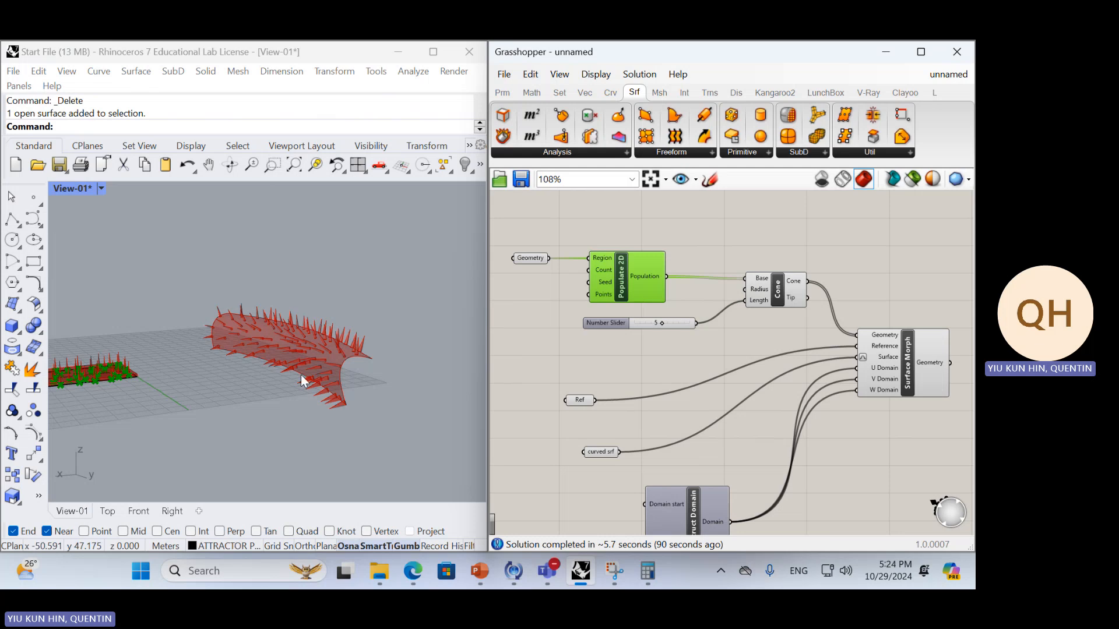
pyautogui.click(772, 297)
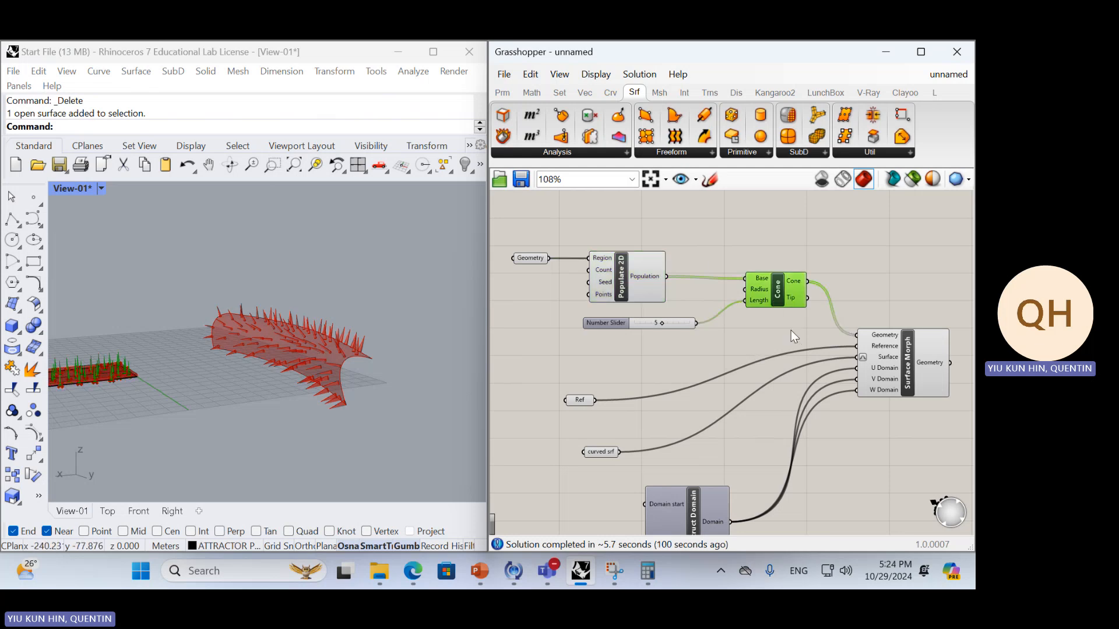
pyautogui.moveTo(791, 330); pyautogui.dragTo(638, 265)
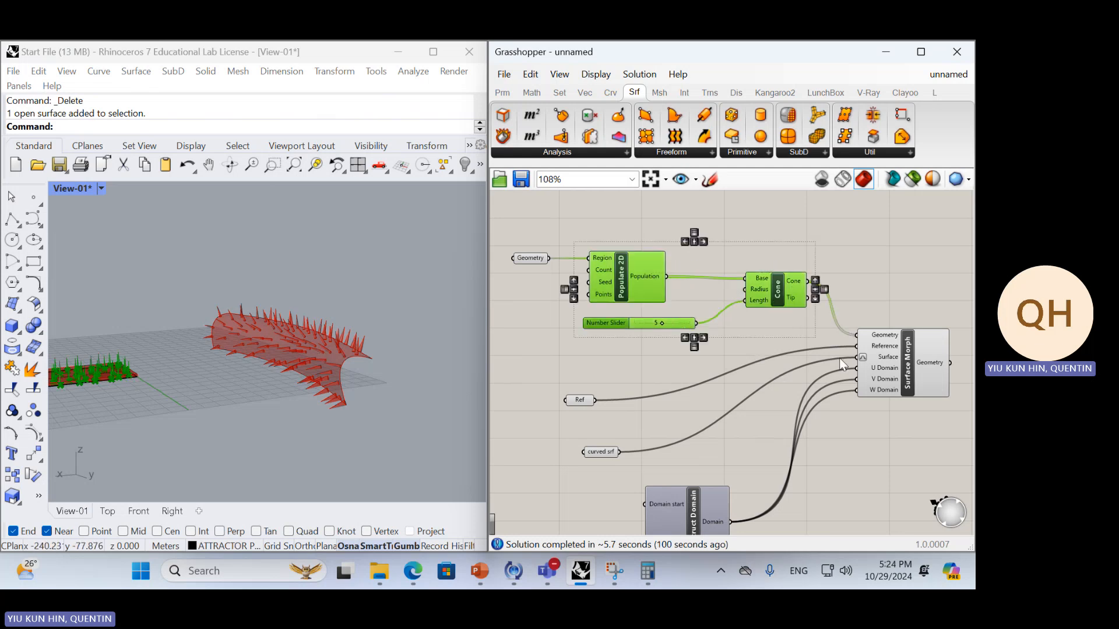
pyautogui.press('Delete')
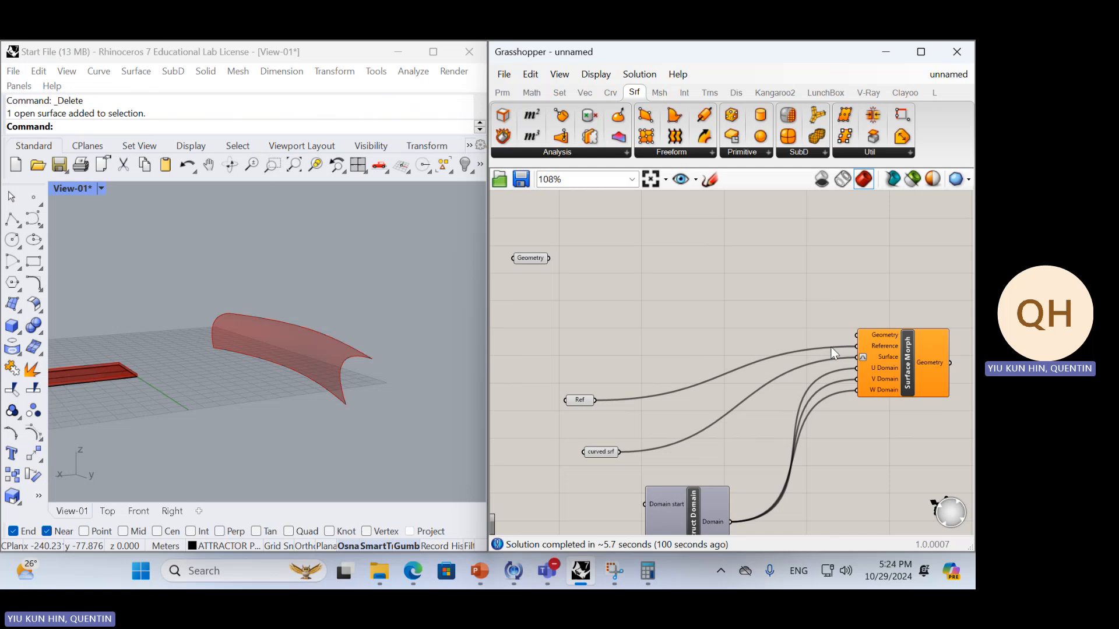
pyautogui.doubleClick(719, 287)
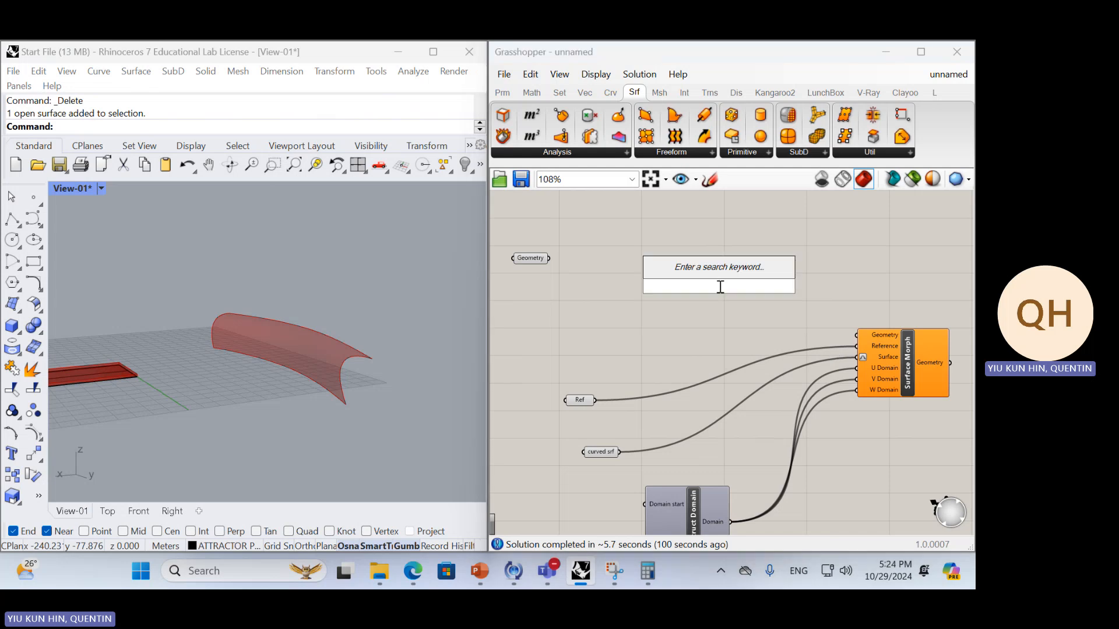
pyautogui.click(686, 233)
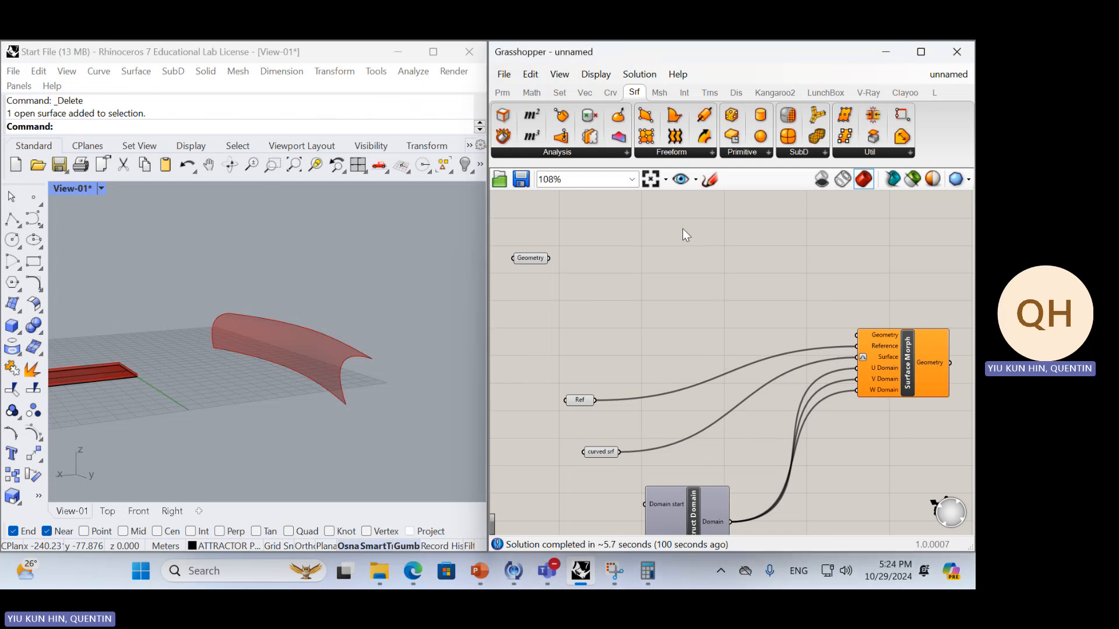
pyautogui.click(537, 261)
pyautogui.moveTo(619, 251); pyautogui.dragTo(651, 261, button='right')
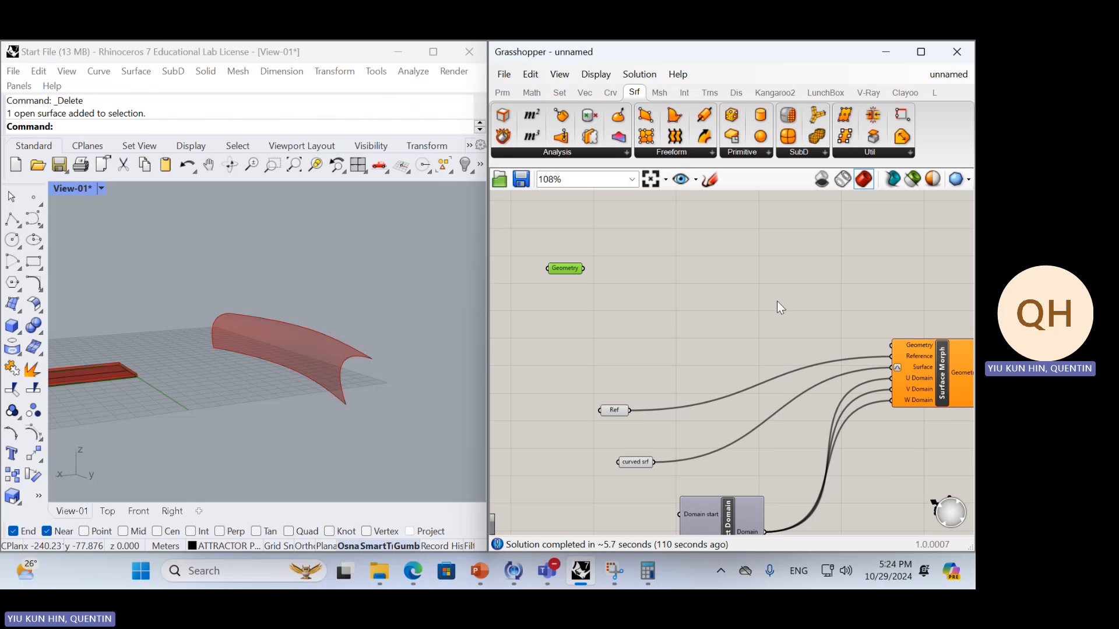
pyautogui.hotkey('ctrl', 'v')
pyautogui.moveTo(729, 299); pyautogui.dragTo(715, 316, button='right')
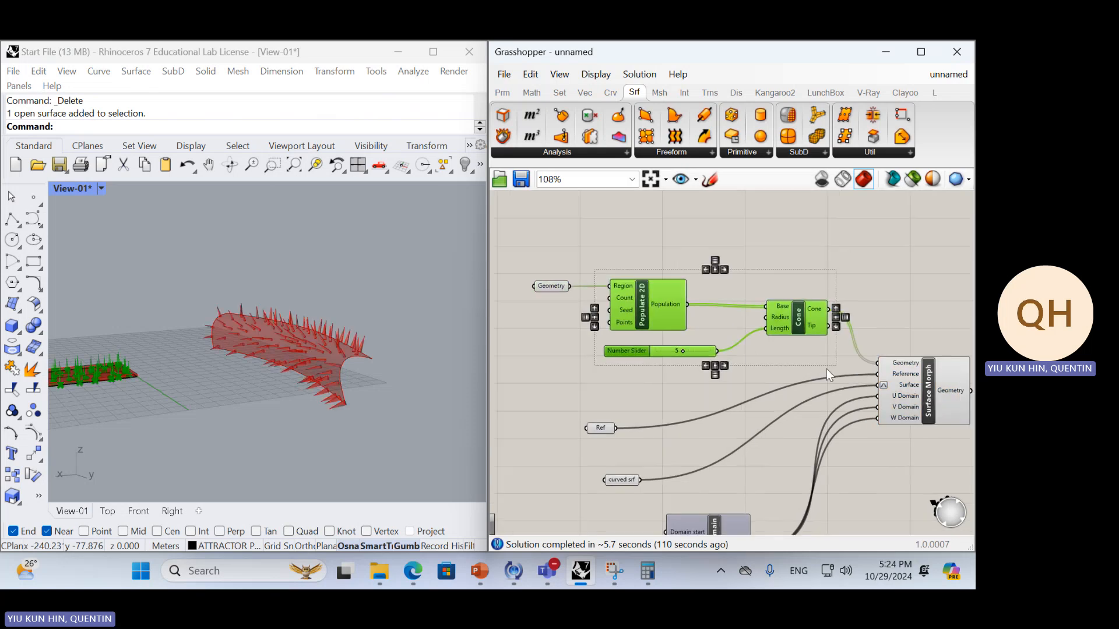
pyautogui.moveTo(828, 368); pyautogui.dragTo(658, 304)
pyautogui.press('Delete')
# Move Ref, curved srf and Construct Domain close to the input side of Surface Morph in a compact layout
pyautogui.scroll(-2, 662, 292)
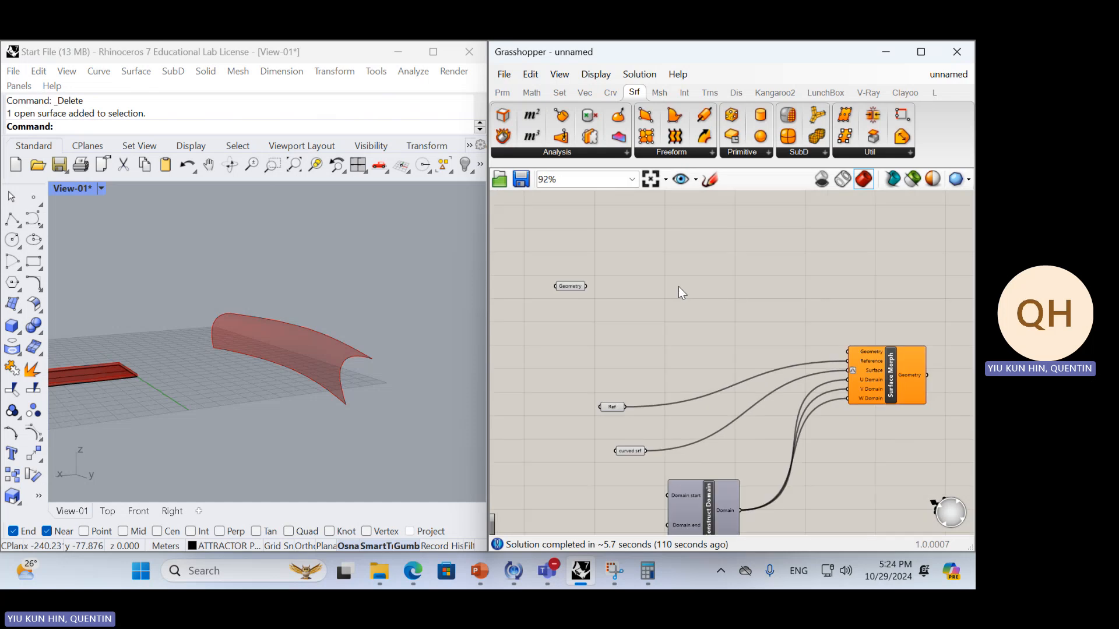
pyautogui.scroll(1, 715, 477)
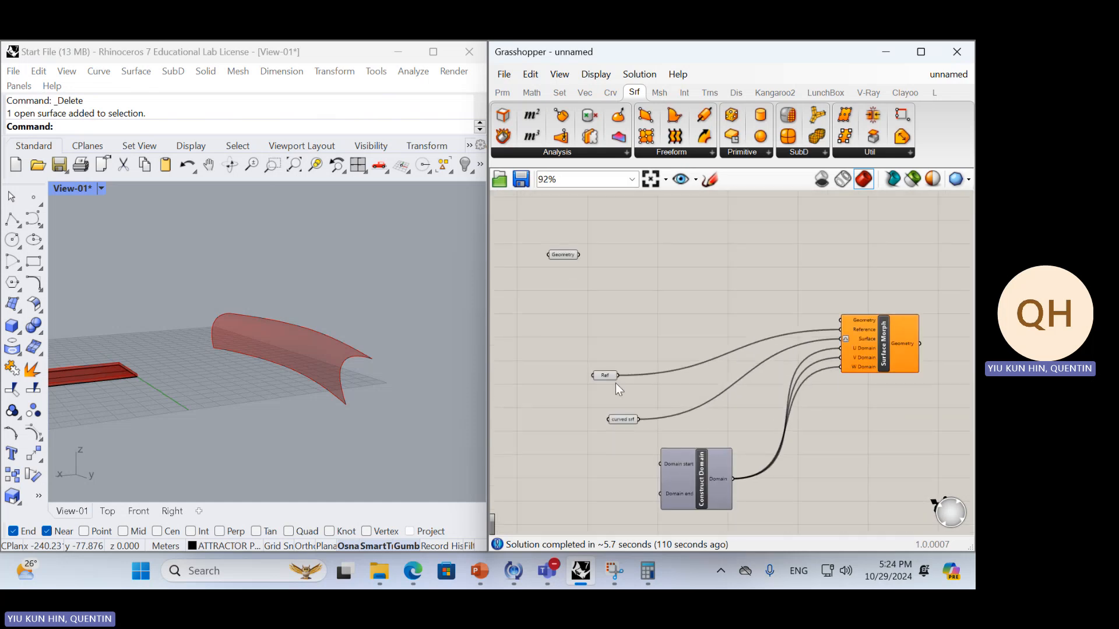
pyautogui.moveTo(613, 379); pyautogui.dragTo(759, 332)
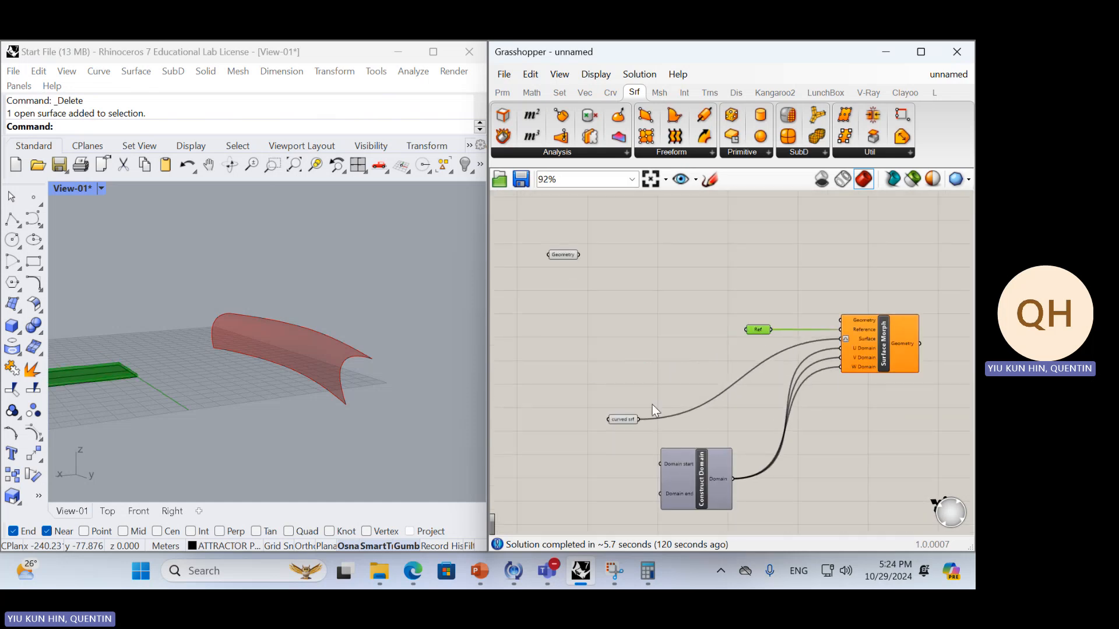
pyautogui.moveTo(631, 419); pyautogui.dragTo(769, 344)
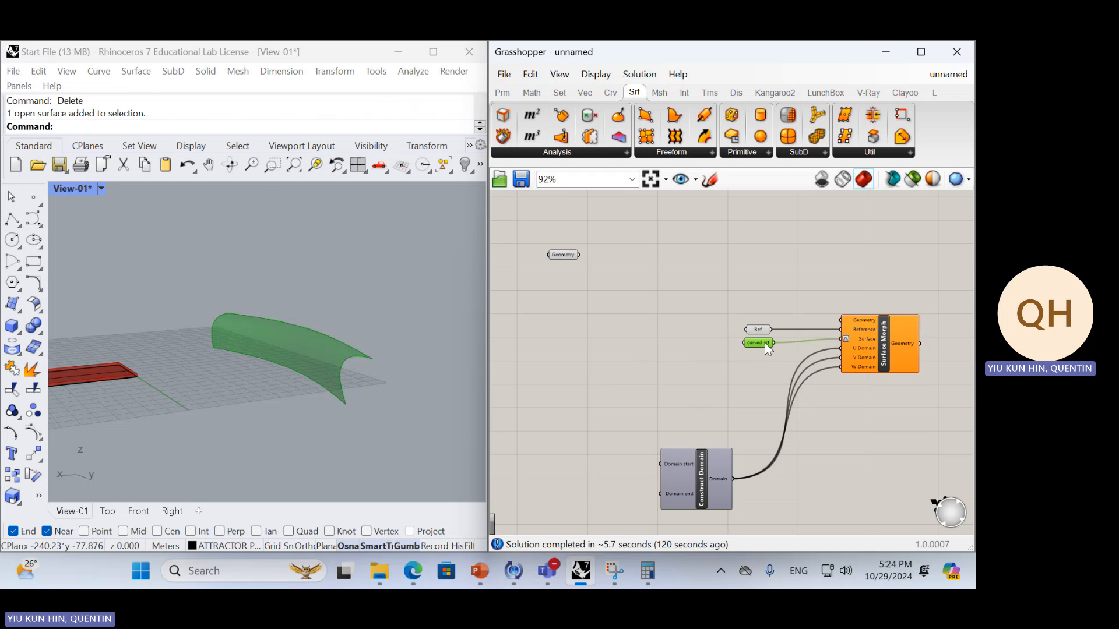
pyautogui.moveTo(710, 475); pyautogui.dragTo(702, 348)
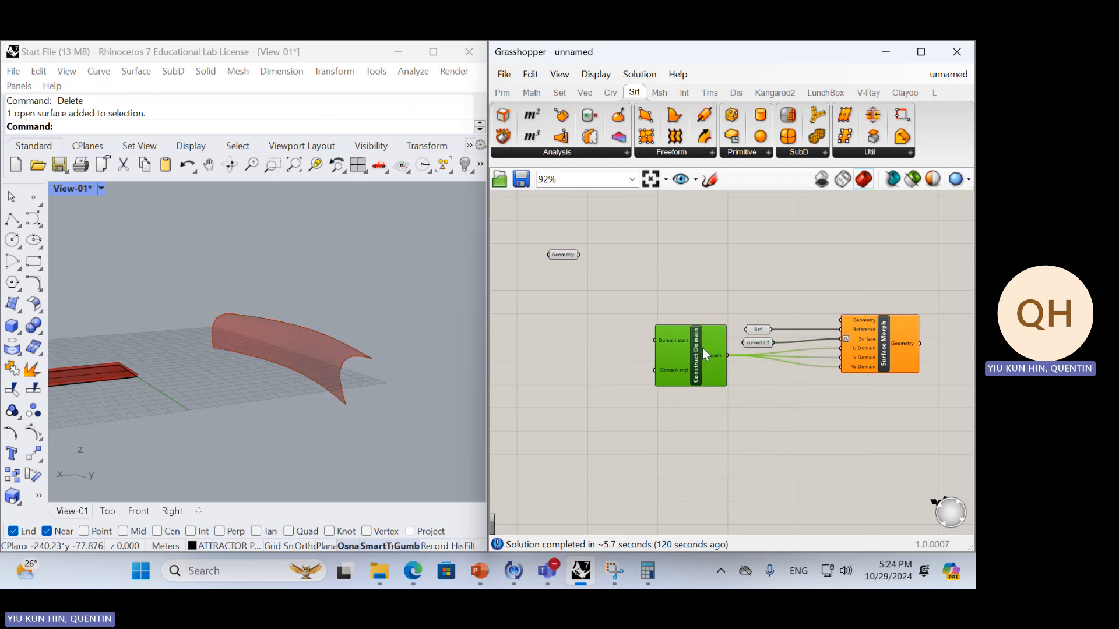
pyautogui.click(760, 408)
pyautogui.moveTo(760, 408); pyautogui.dragTo(653, 455, button='right')
# Move the standalone Geometry parameter to the free space just above the Construct Domain component
pyautogui.moveTo(521, 324); pyautogui.dragTo(585, 302, button='right')
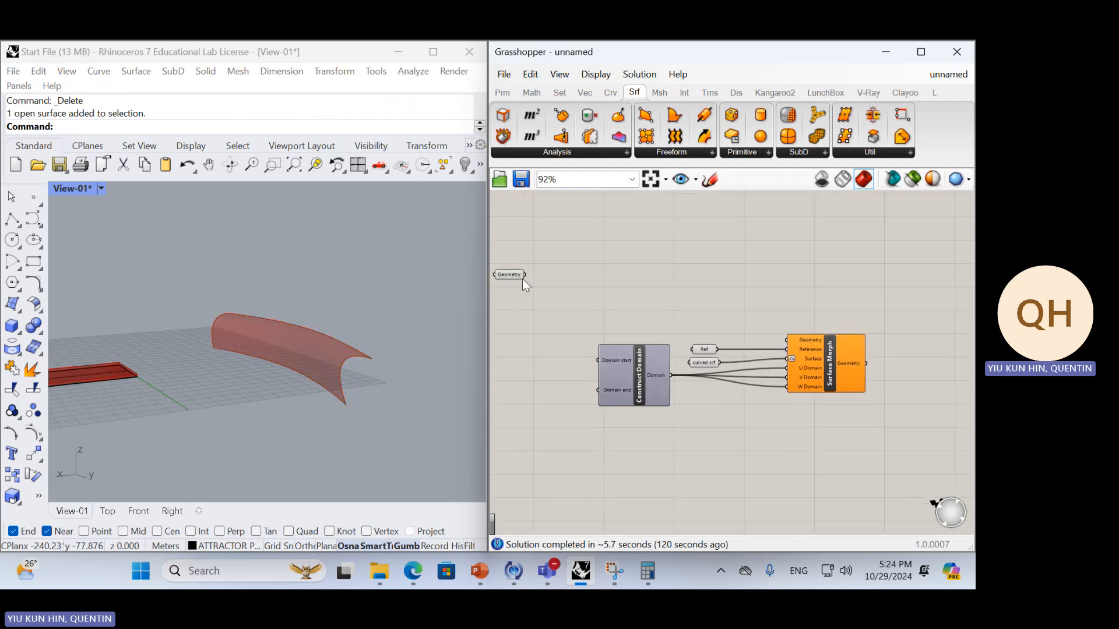
pyautogui.moveTo(522, 276); pyautogui.dragTo(652, 300)
pyautogui.click(768, 286)
pyautogui.moveTo(769, 291); pyautogui.dragTo(775, 299, button='right')
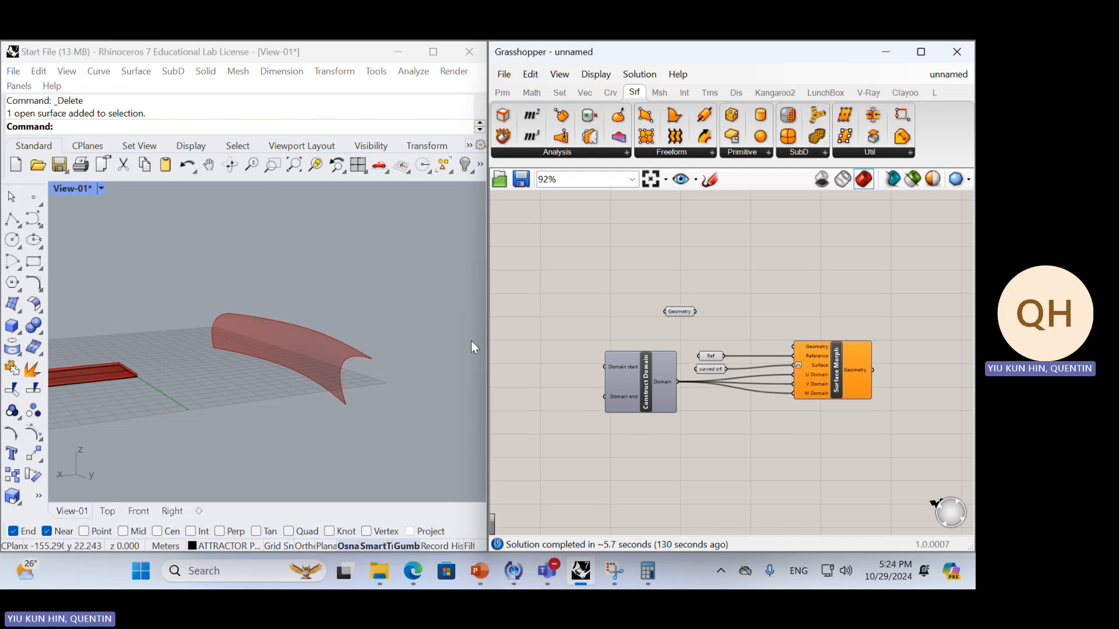
pyautogui.moveTo(413, 366); pyautogui.dragTo(314, 358, button='right')
pyautogui.scroll(5, 299, 373)
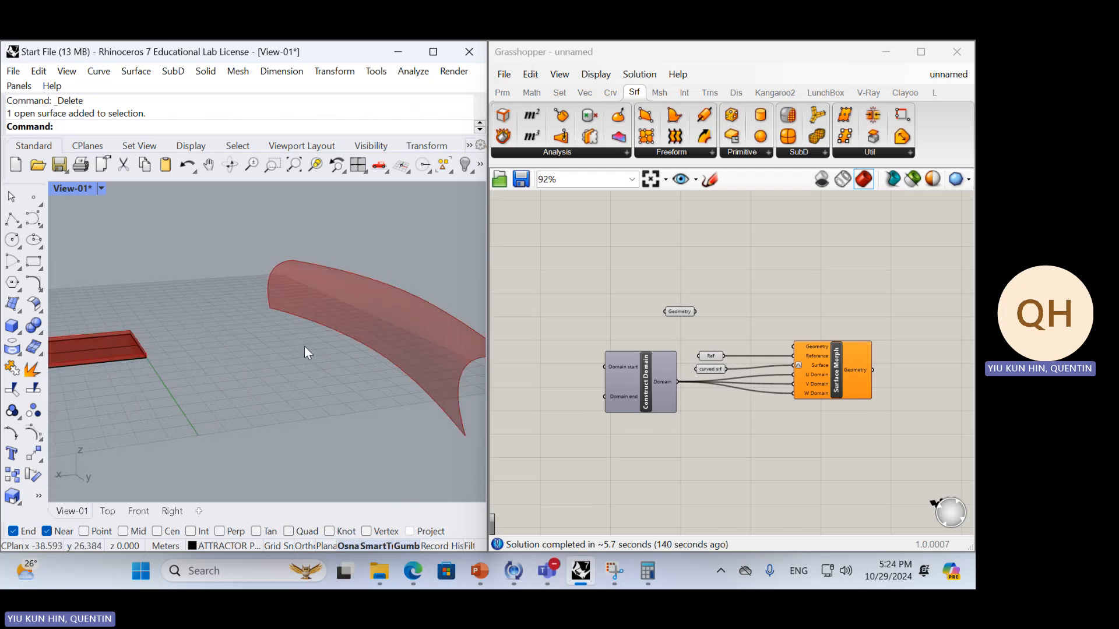
pyautogui.click(714, 308)
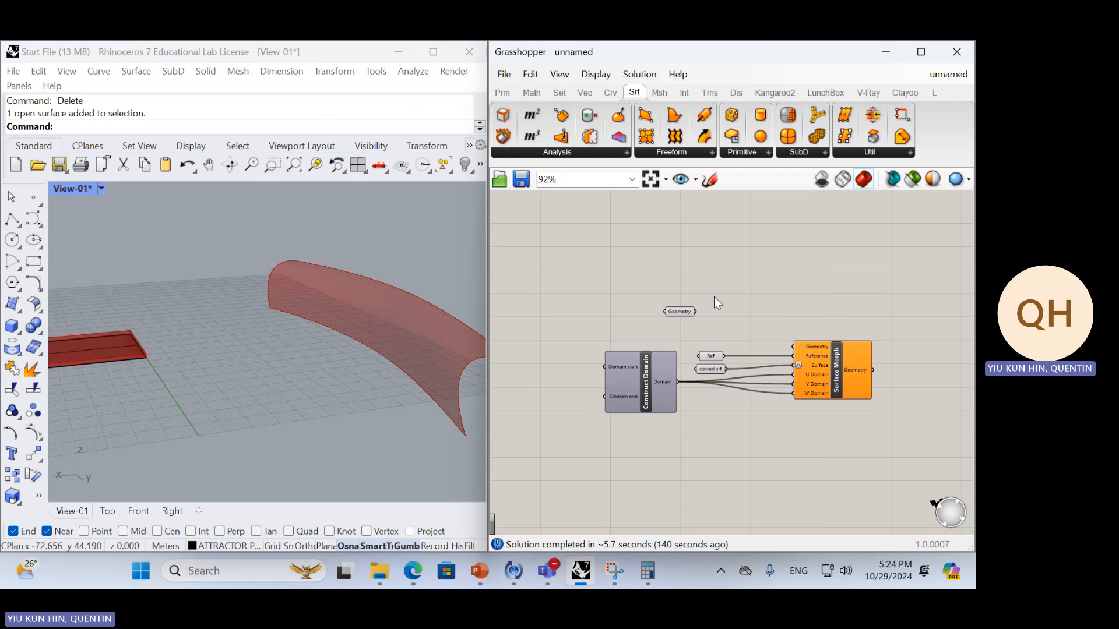
pyautogui.click(673, 312)
# Turn off the preview of the Ref and Geometry parameters so the flat strip is not highlighted in Rhino
pyautogui.moveTo(282, 267); pyautogui.dragTo(252, 308, button='right')
pyautogui.scroll(-5, 175, 361)
pyautogui.keyDown('shift'); pyautogui.moveTo(152, 383); pyautogui.dragTo(303, 372, button='right'); pyautogui.keyUp('shift')
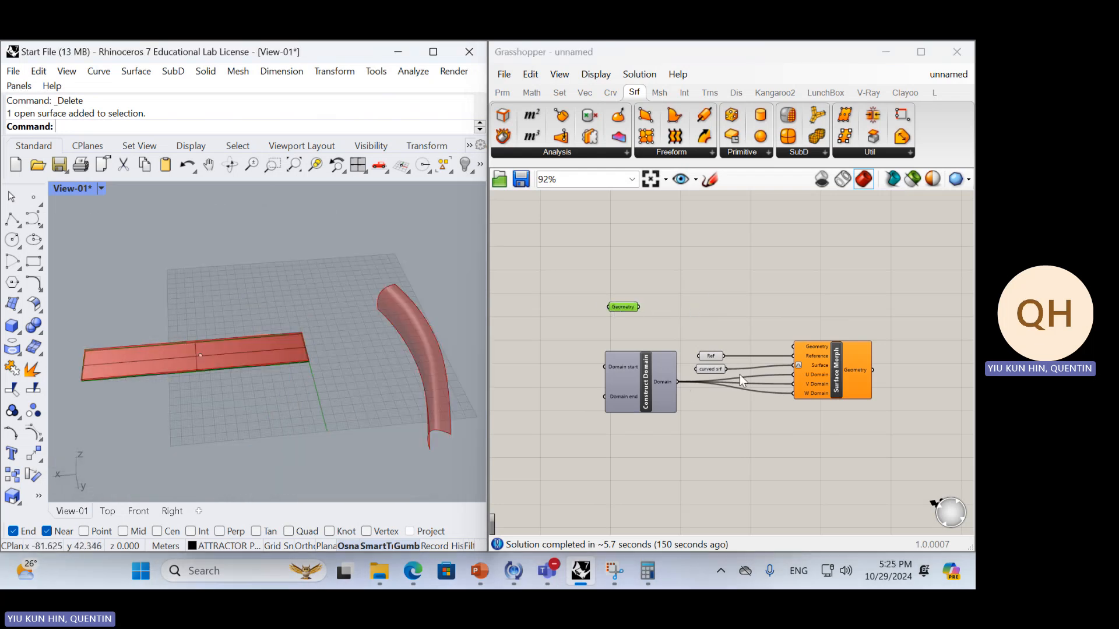
pyautogui.moveTo(708, 399); pyautogui.dragTo(726, 294)
pyautogui.middleClick(726, 293)
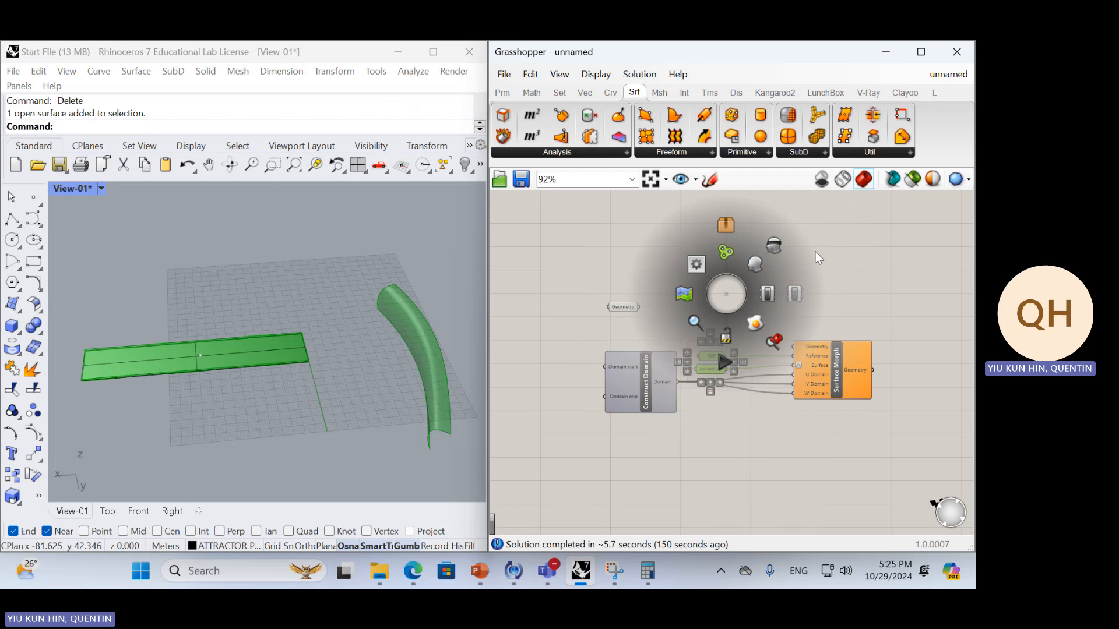
pyautogui.click(796, 310)
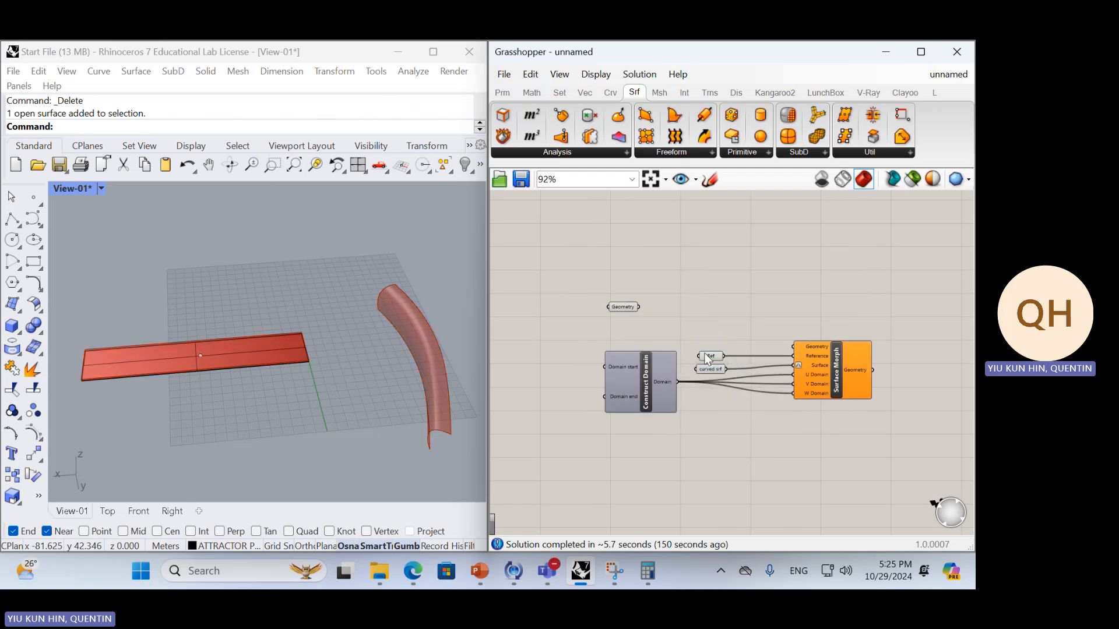
pyautogui.click(707, 356)
pyautogui.middleClick(736, 299)
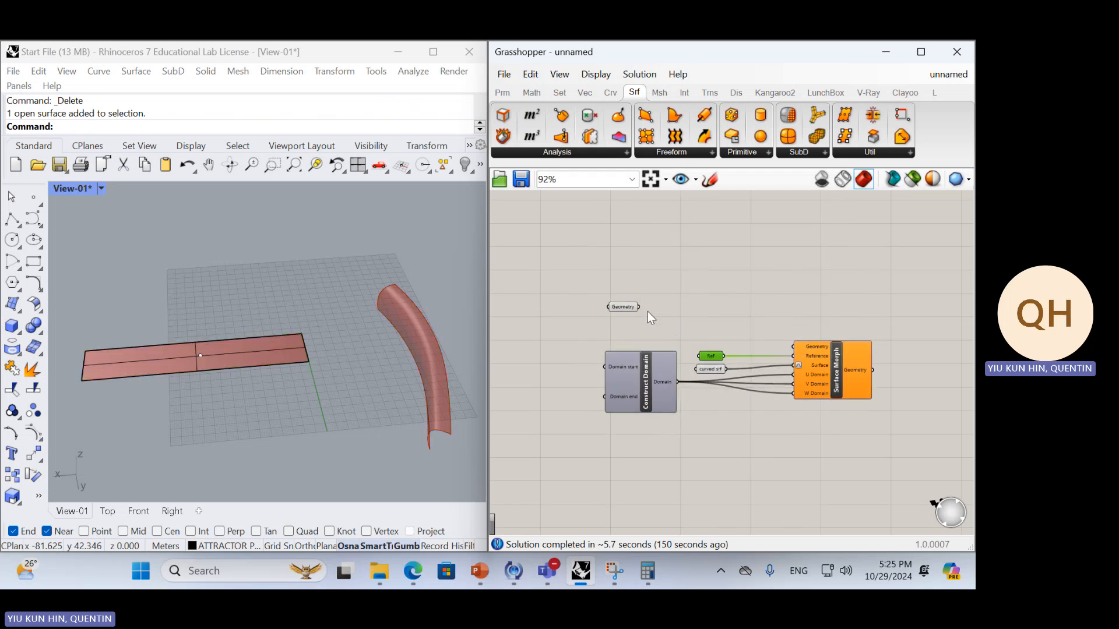
pyautogui.click(624, 307)
pyautogui.middleClick(687, 247)
pyautogui.click(701, 264)
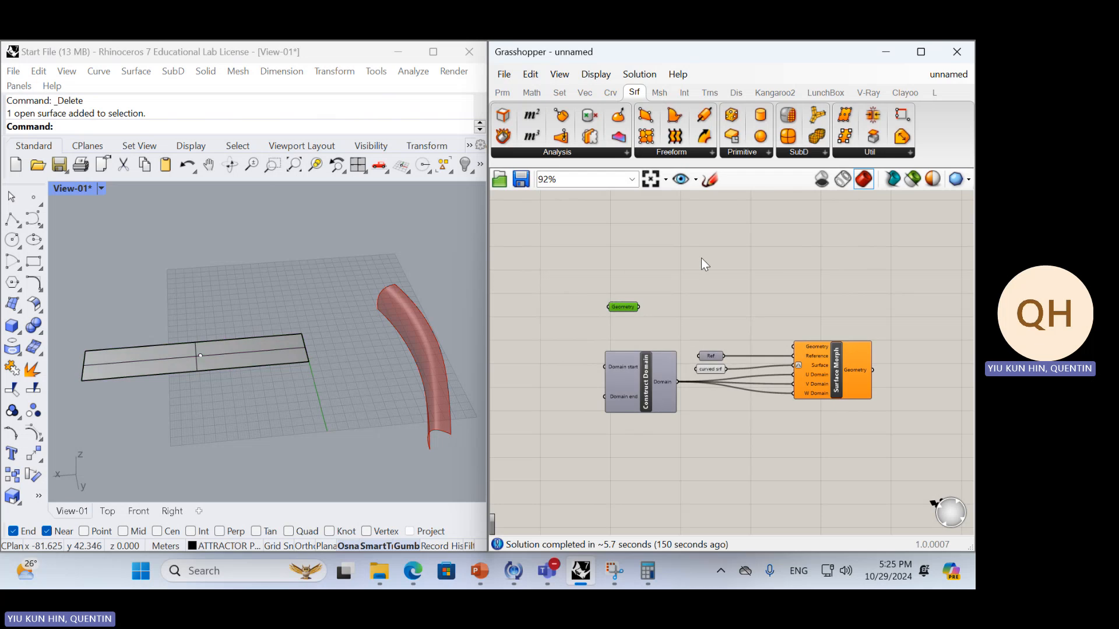
# Delete the point object lying in the middle of the flat strip in Rhino
pyautogui.scroll(6, 212, 419)
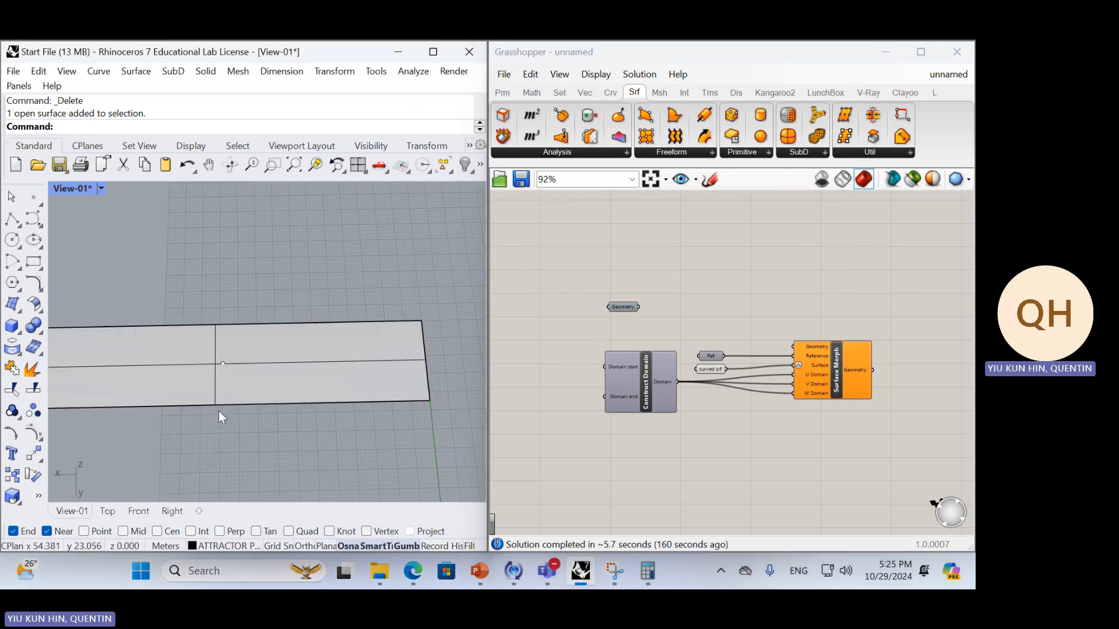
pyautogui.moveTo(218, 411); pyautogui.dragTo(274, 323)
pyautogui.press('Delete')
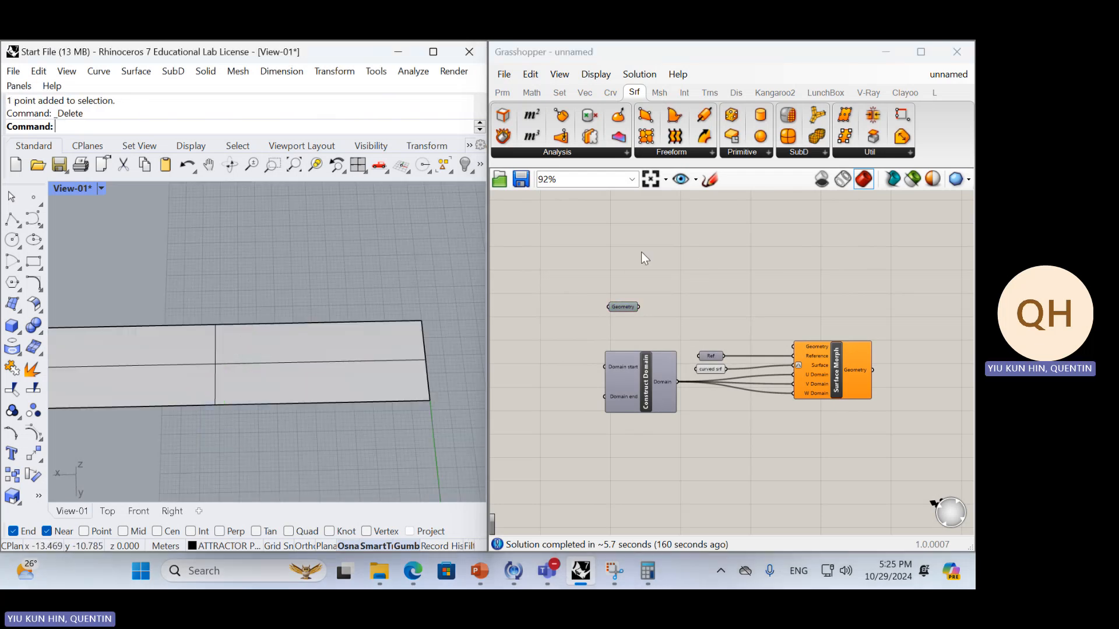
# Maximize the Grasshopper window and examine LunchBox's component categories, including Data, Generate and Panels
pyautogui.click(657, 249)
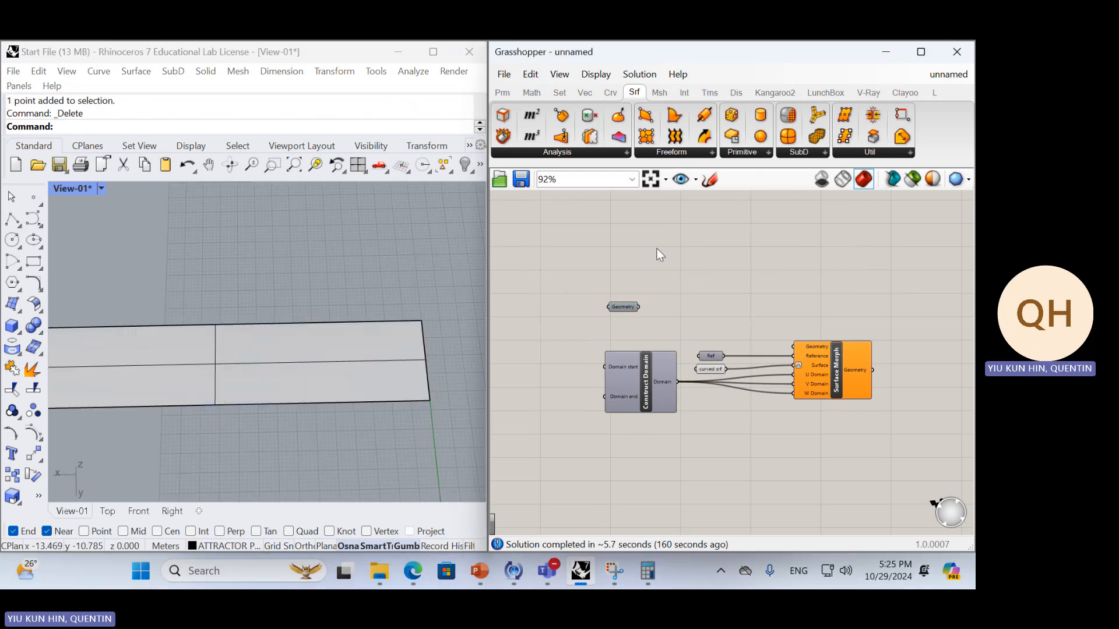
pyautogui.click(833, 93)
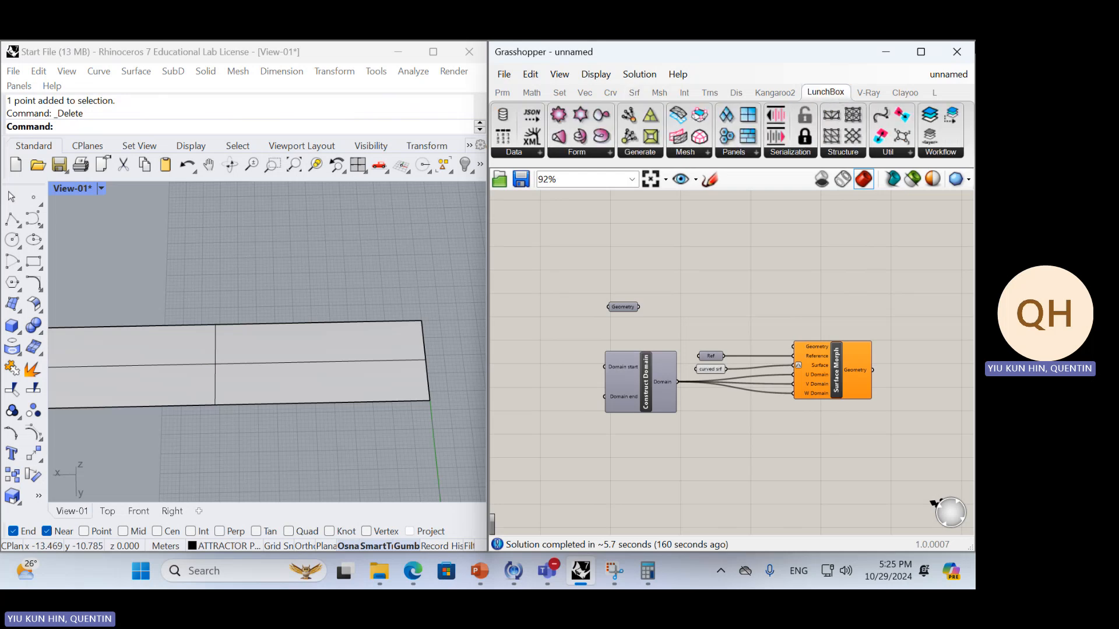
pyautogui.click(921, 52)
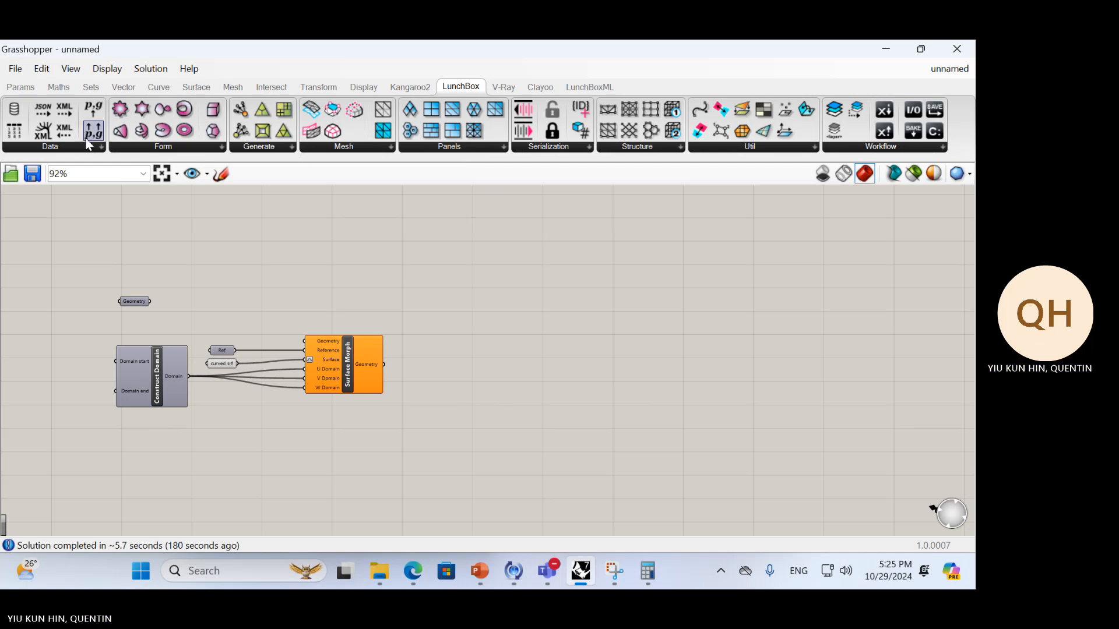
pyautogui.click(55, 148)
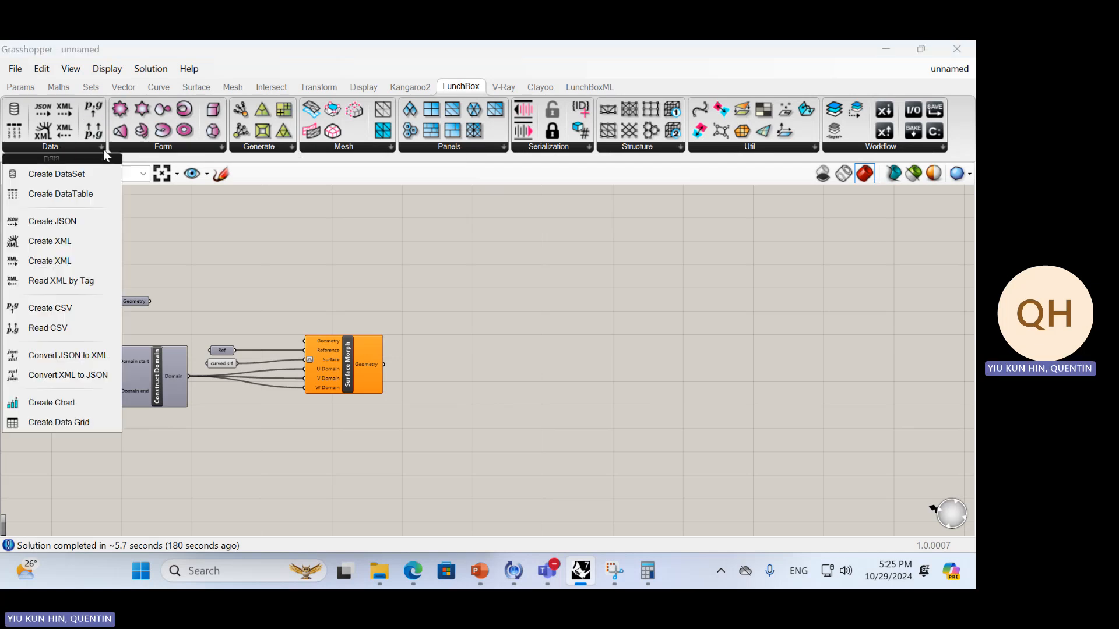
pyautogui.click(128, 151)
pyautogui.click(239, 154)
pyautogui.click(239, 154)
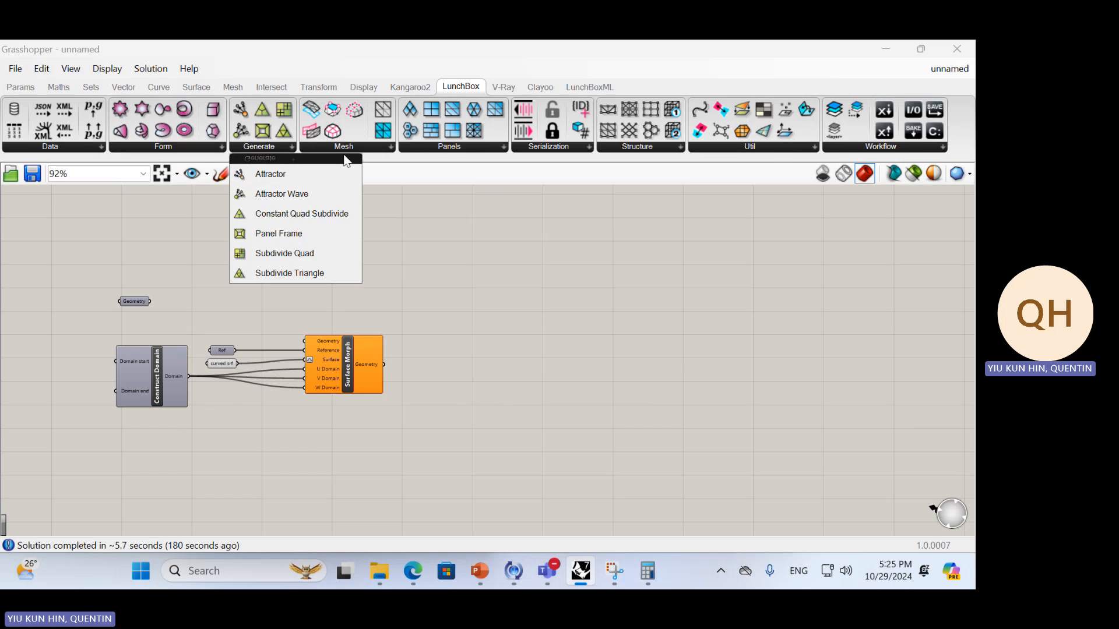
pyautogui.click(475, 149)
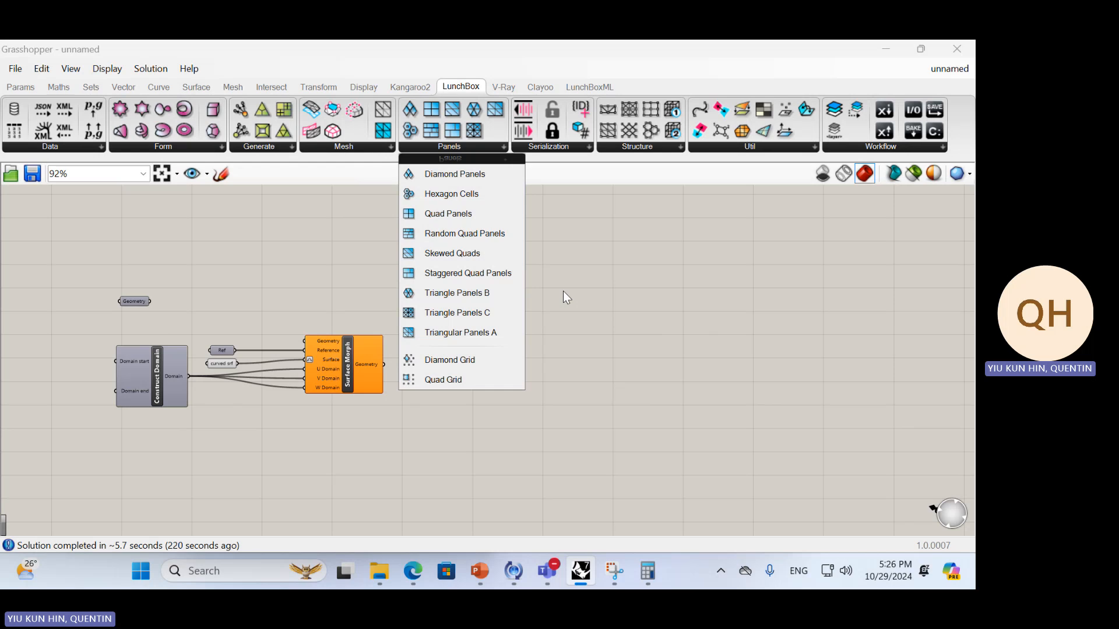
pyautogui.click(454, 88)
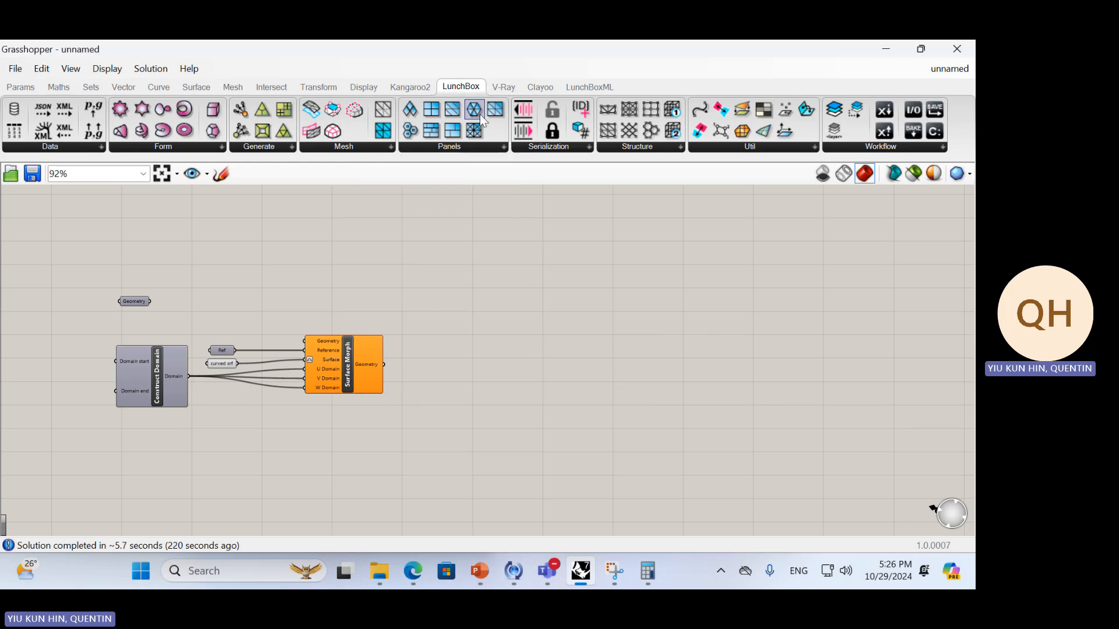
pyautogui.click(488, 149)
# Return to the side-by-side window layout and check the installed plugins with Rhino's PackageManager command
pyautogui.moveTo(680, 46); pyautogui.dragTo(970, 303)
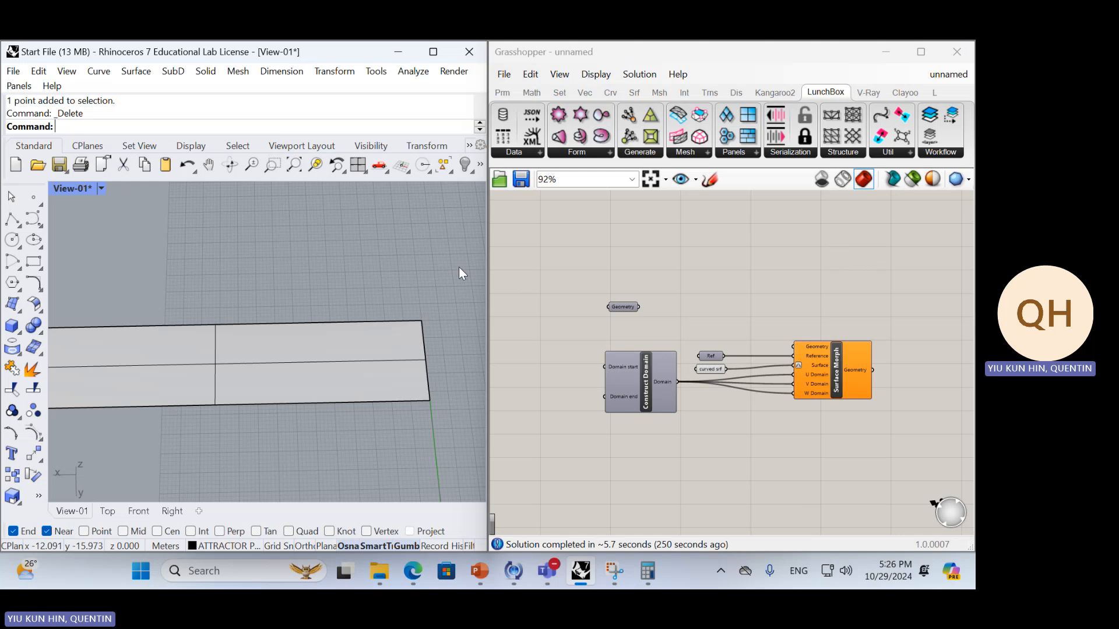
pyautogui.write('PackageManager')
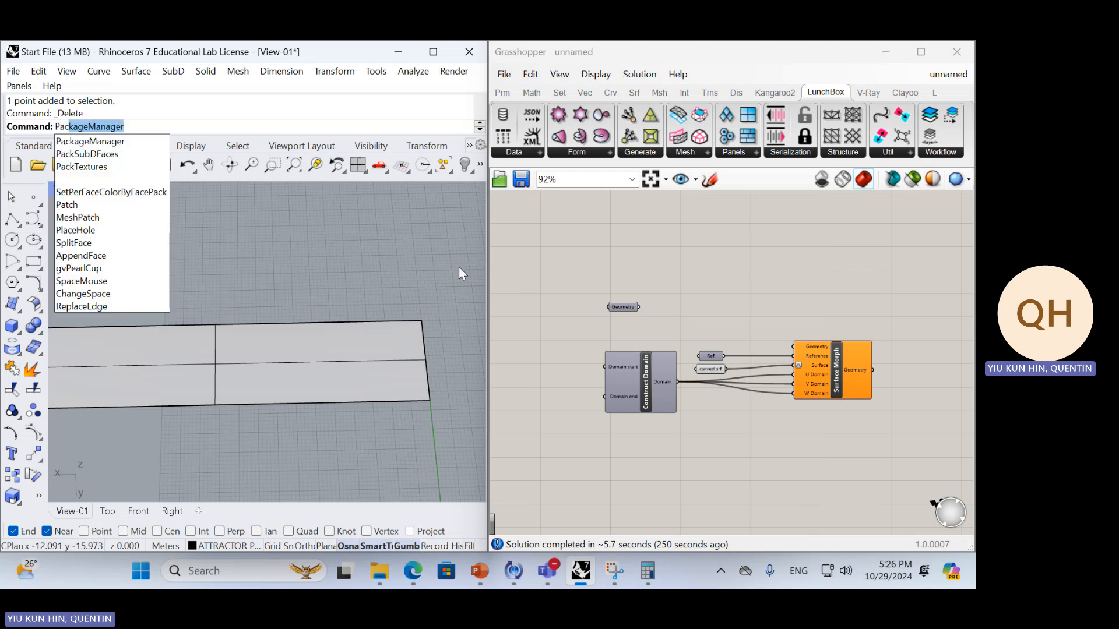
pyautogui.press('Return')
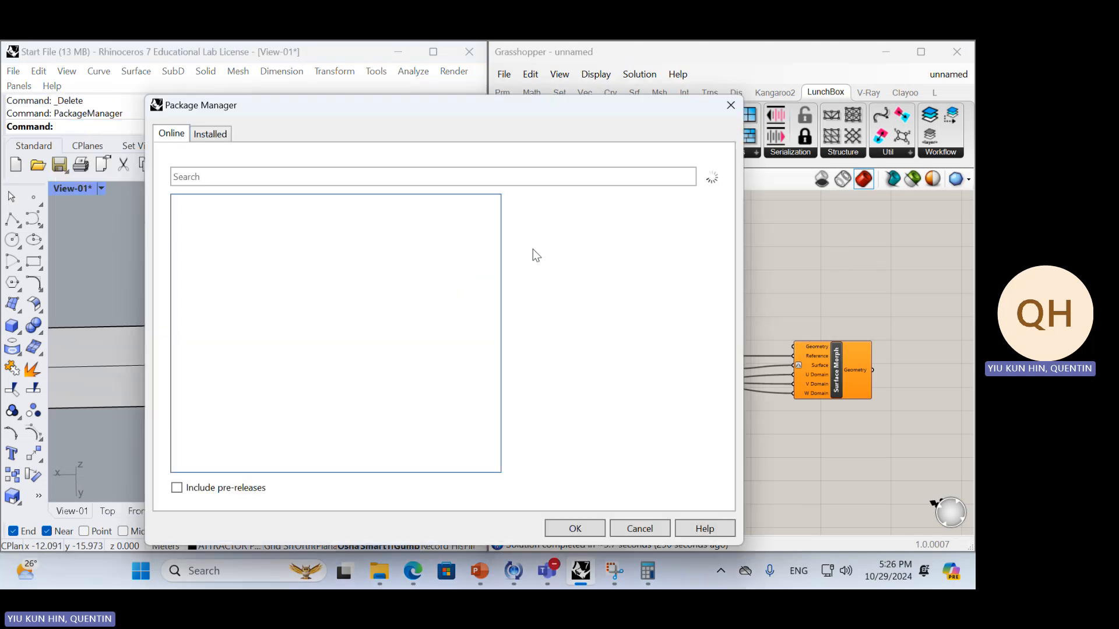
pyautogui.click(230, 137)
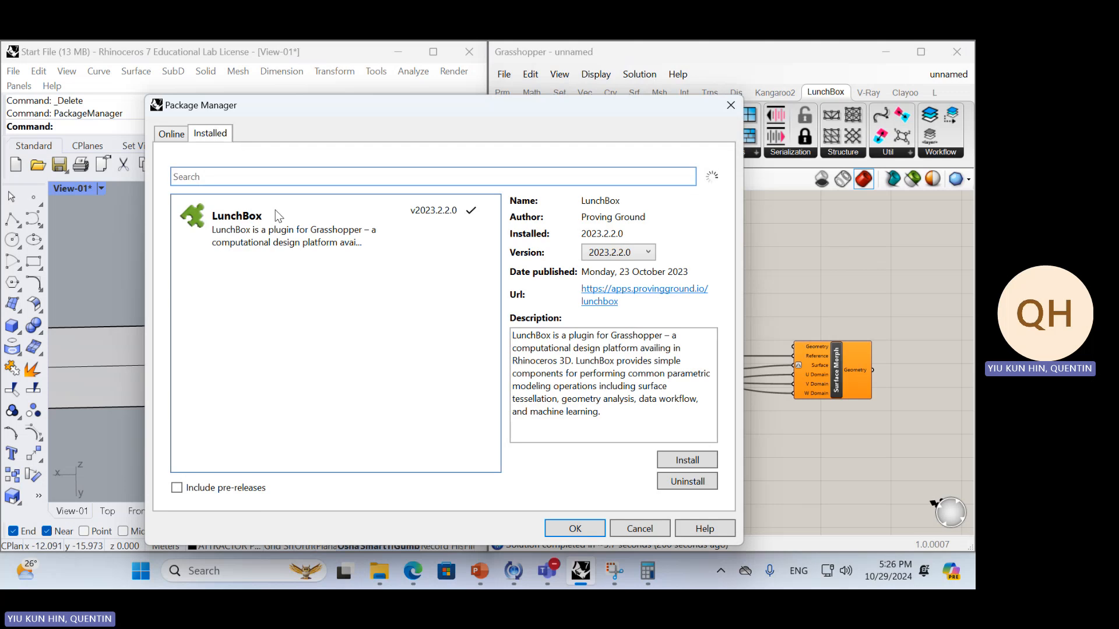
pyautogui.click(636, 528)
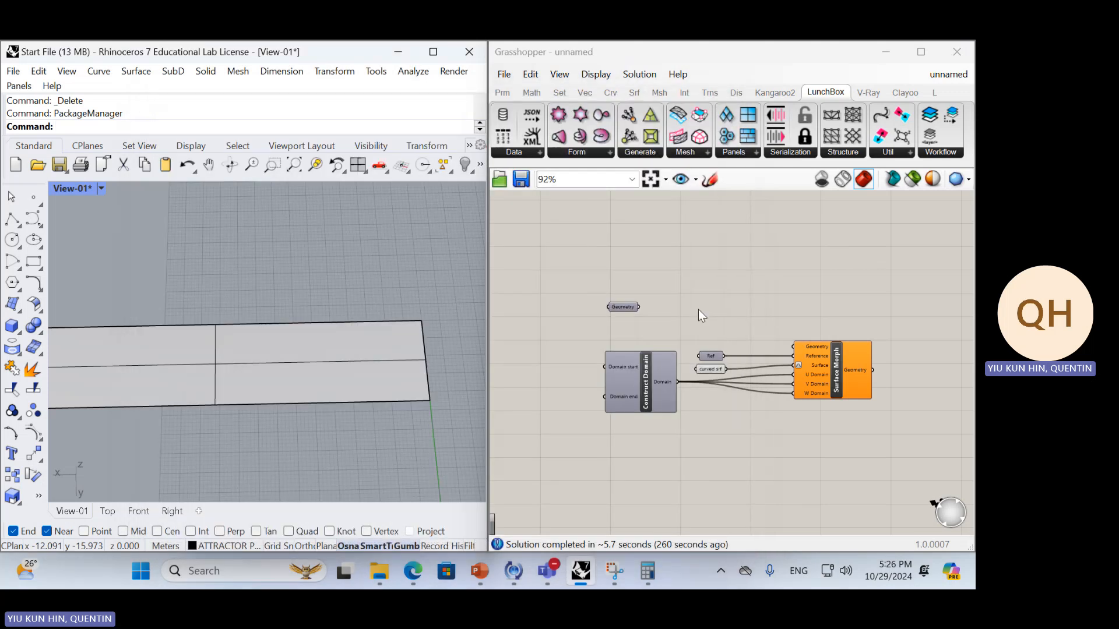
# Look over the LunchBox panel components and move the Geometry parameter higher above Construct Domain
pyautogui.moveTo(739, 241); pyautogui.dragTo(710, 263, button='right')
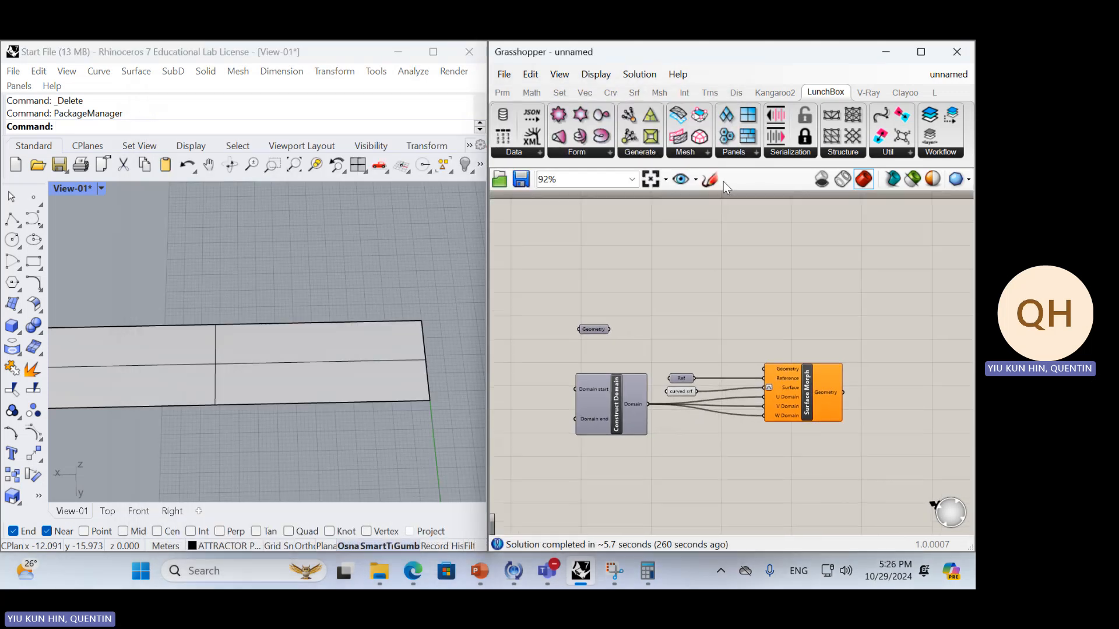
pyautogui.click(733, 153)
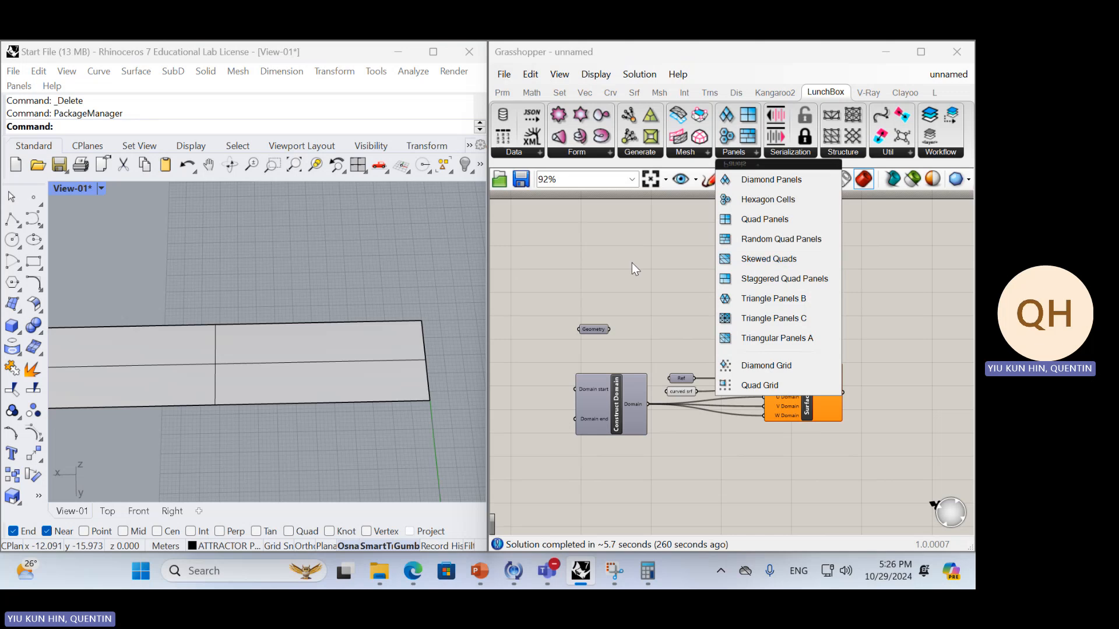
pyautogui.moveTo(595, 329); pyautogui.dragTo(624, 282)
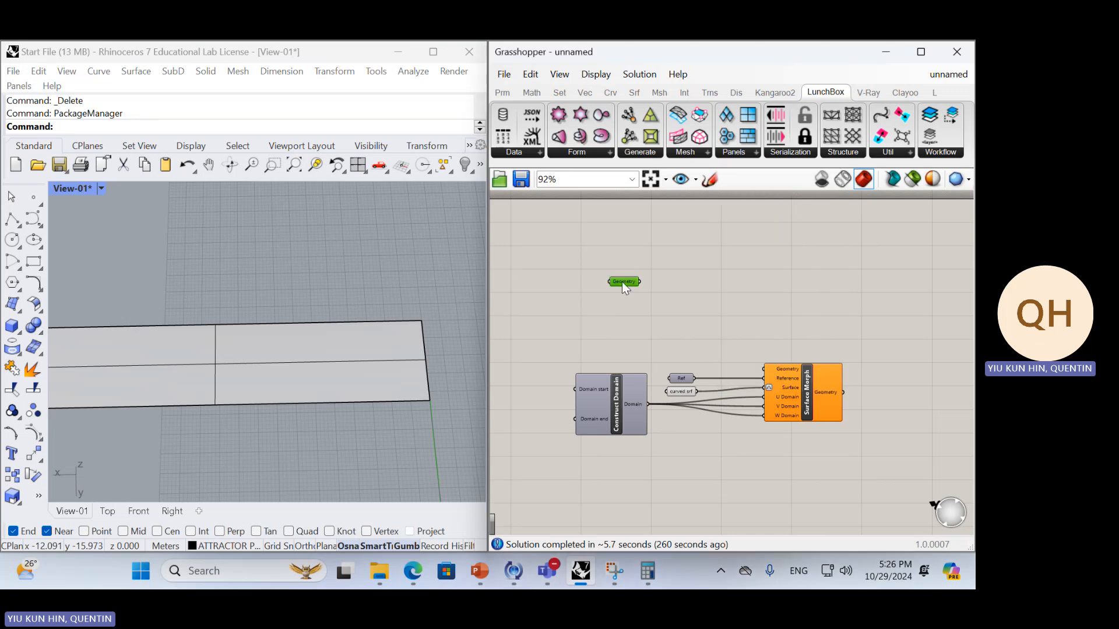
# Add a LunchBox Quad Panels component beside the Geometry parameter and connect Geometry to its Surface input
pyautogui.click(728, 154)
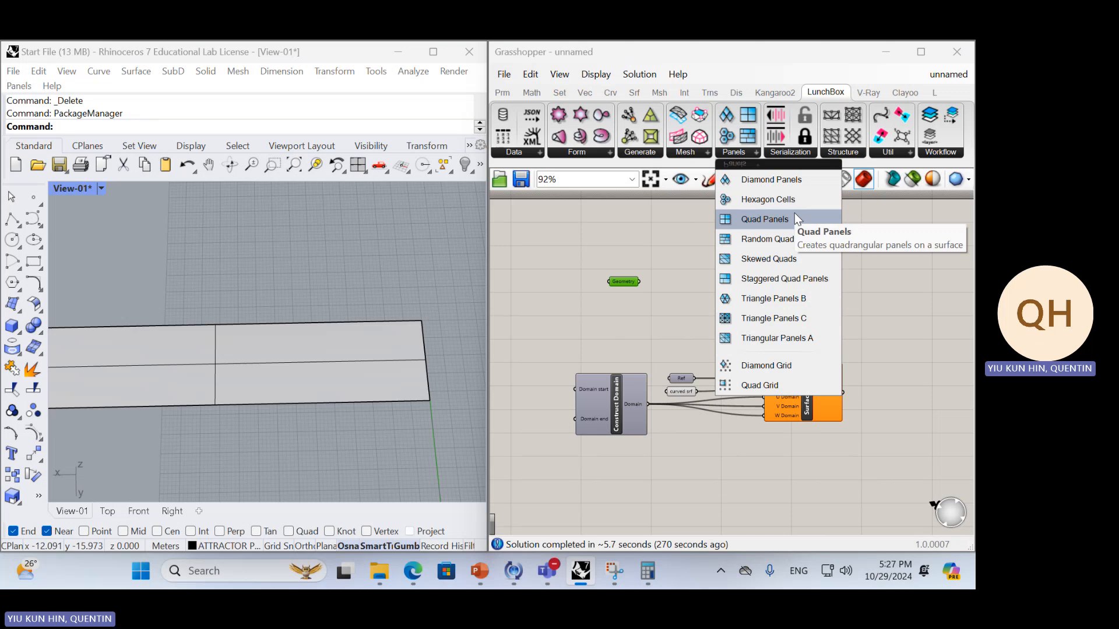
pyautogui.click(765, 219)
pyautogui.click(689, 268)
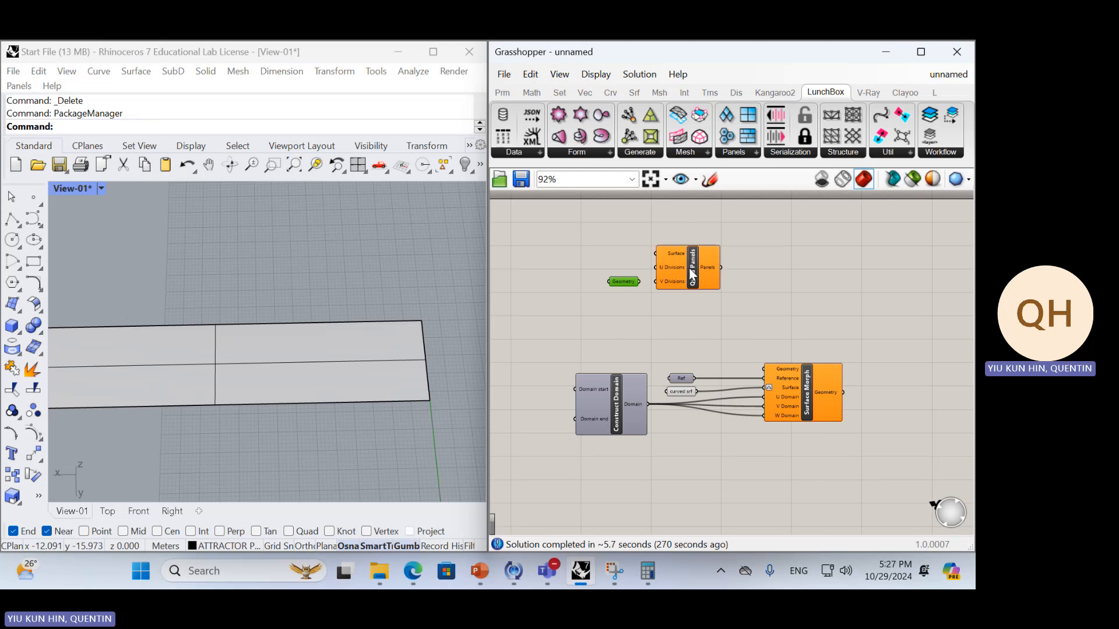
pyautogui.moveTo(691, 264); pyautogui.dragTo(718, 281)
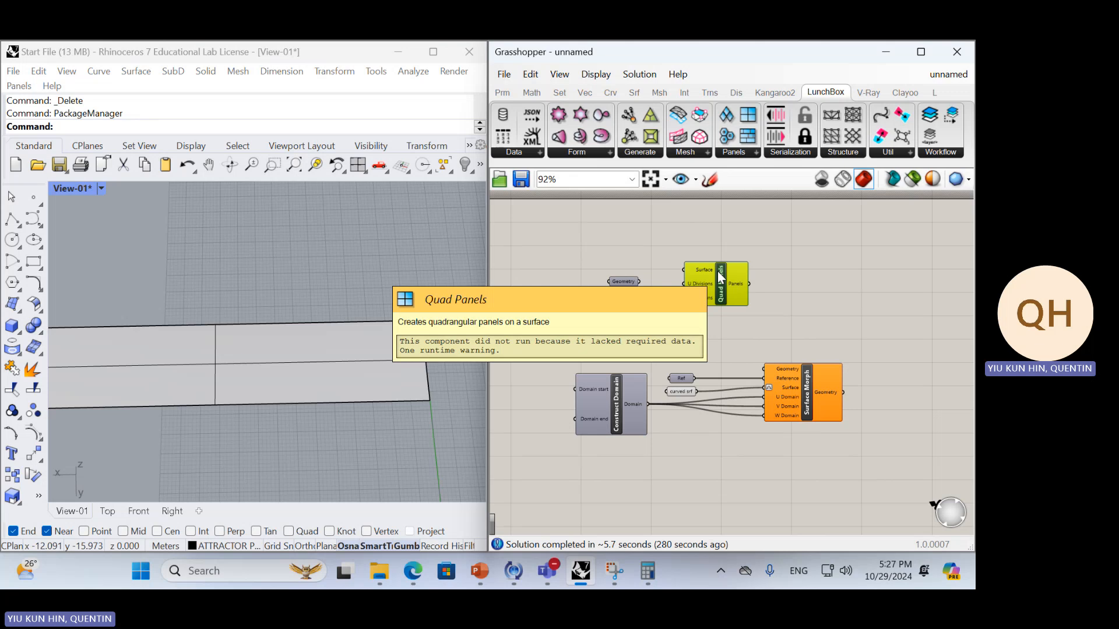
pyautogui.moveTo(641, 281); pyautogui.dragTo(684, 268)
pyautogui.moveTo(371, 286); pyautogui.dragTo(377, 296, button='right')
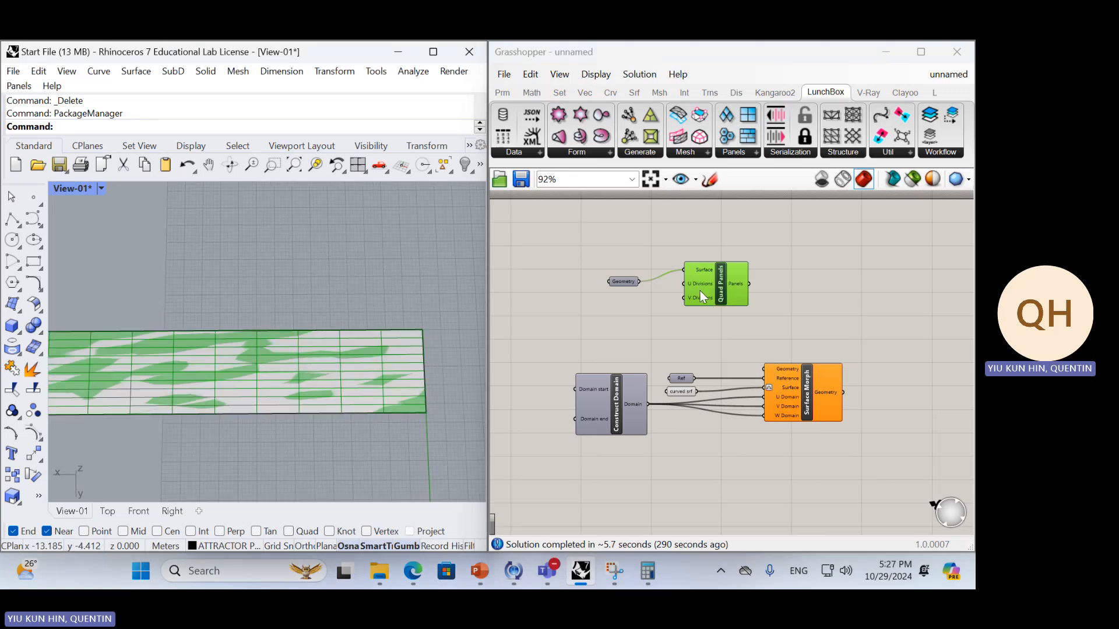
pyautogui.moveTo(702, 278)
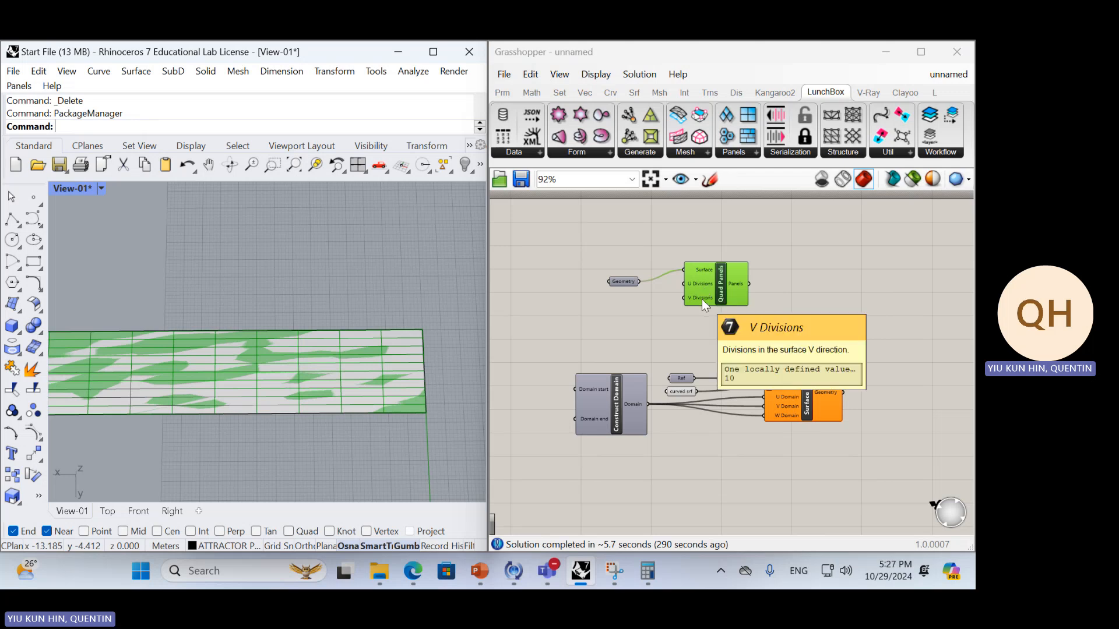
pyautogui.scroll(-9, 324, 322)
pyautogui.moveTo(323, 323); pyautogui.dragTo(360, 320, button='right')
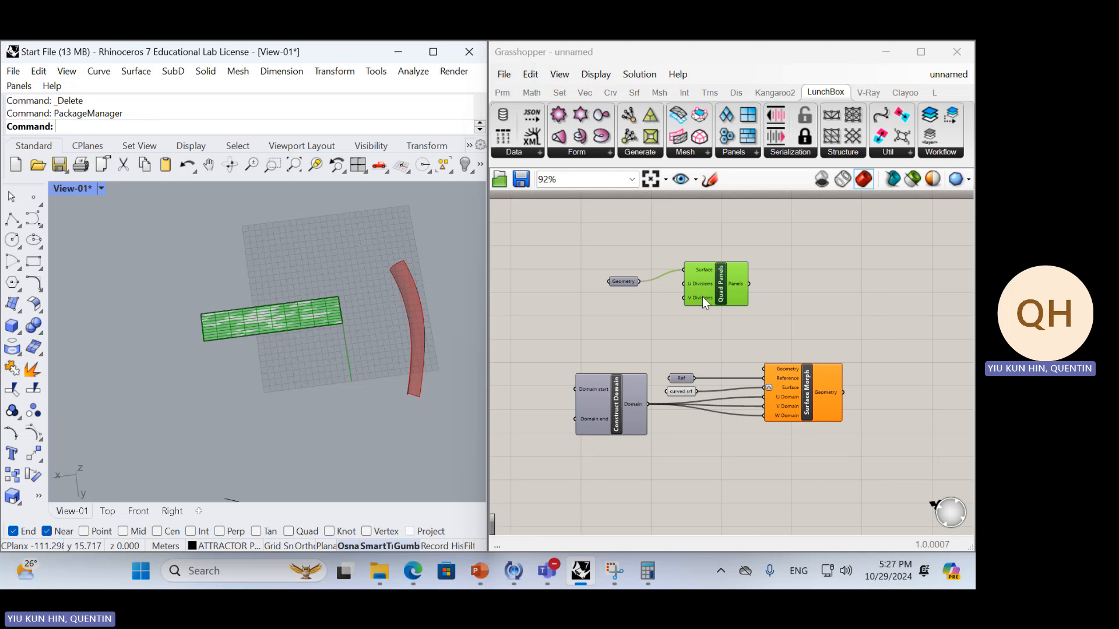
# Add two number sliders below the Geometry parameter, one with value 5 and one with value 10
pyautogui.click(627, 319)
pyautogui.scroll(3, 625, 315)
pyautogui.doubleClick(624, 312)
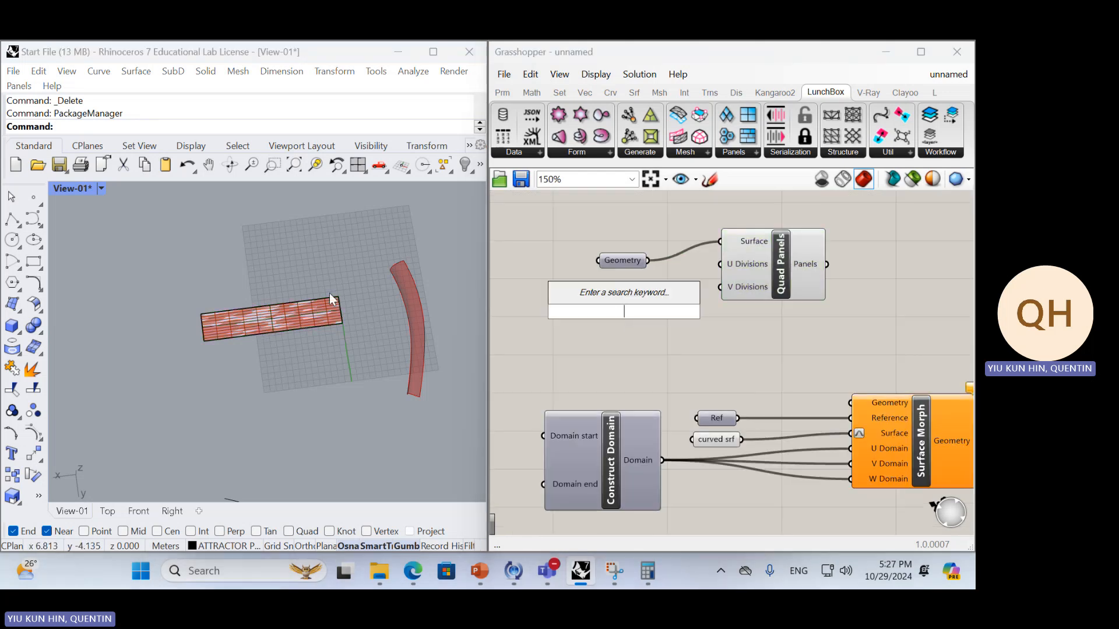
pyautogui.scroll(5, 262, 311)
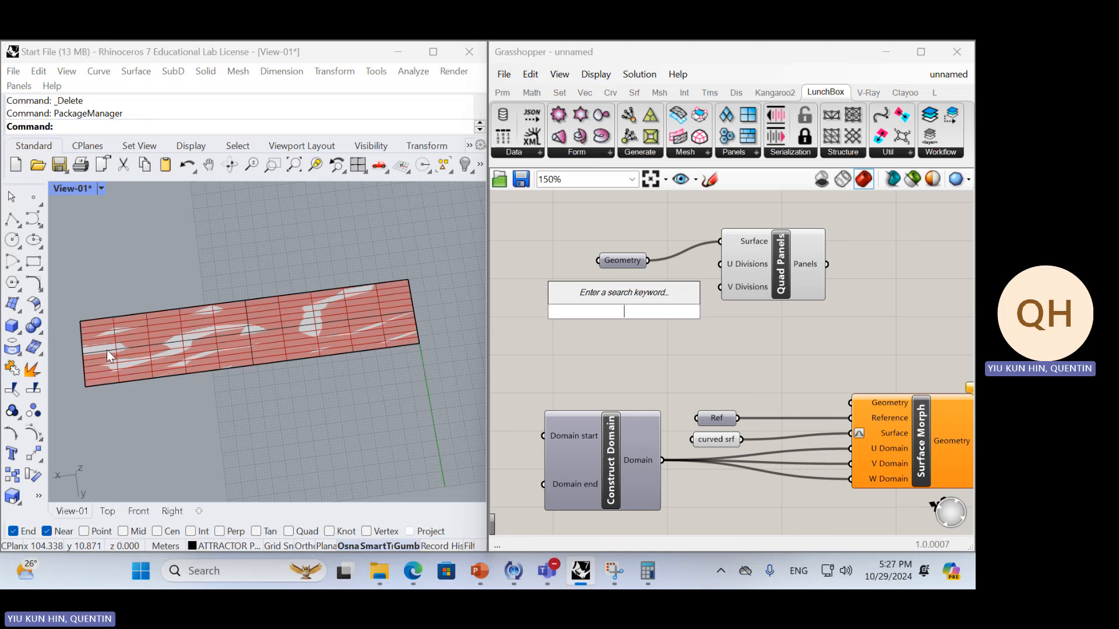
pyautogui.write('5')
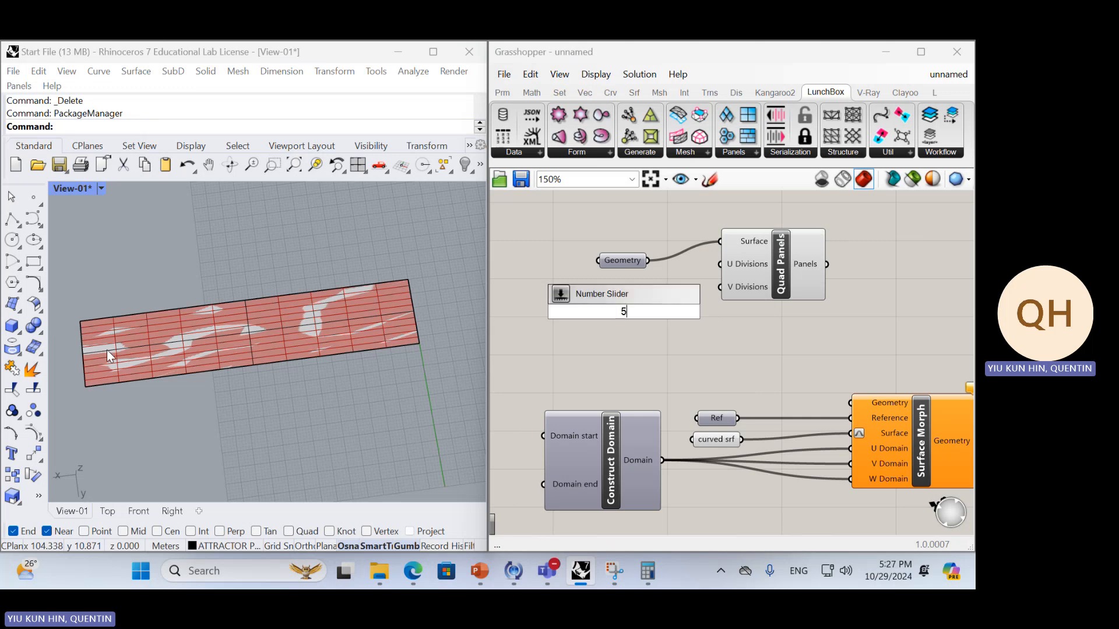
pyautogui.press('Return')
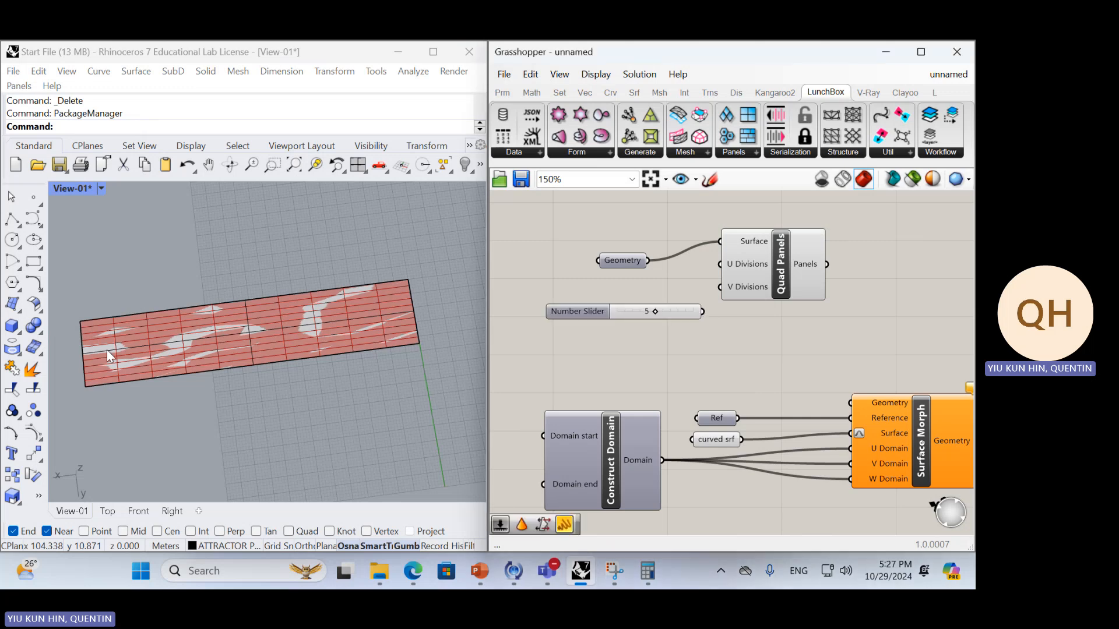
pyautogui.doubleClick(651, 291)
pyautogui.write('10')
pyautogui.press('Return')
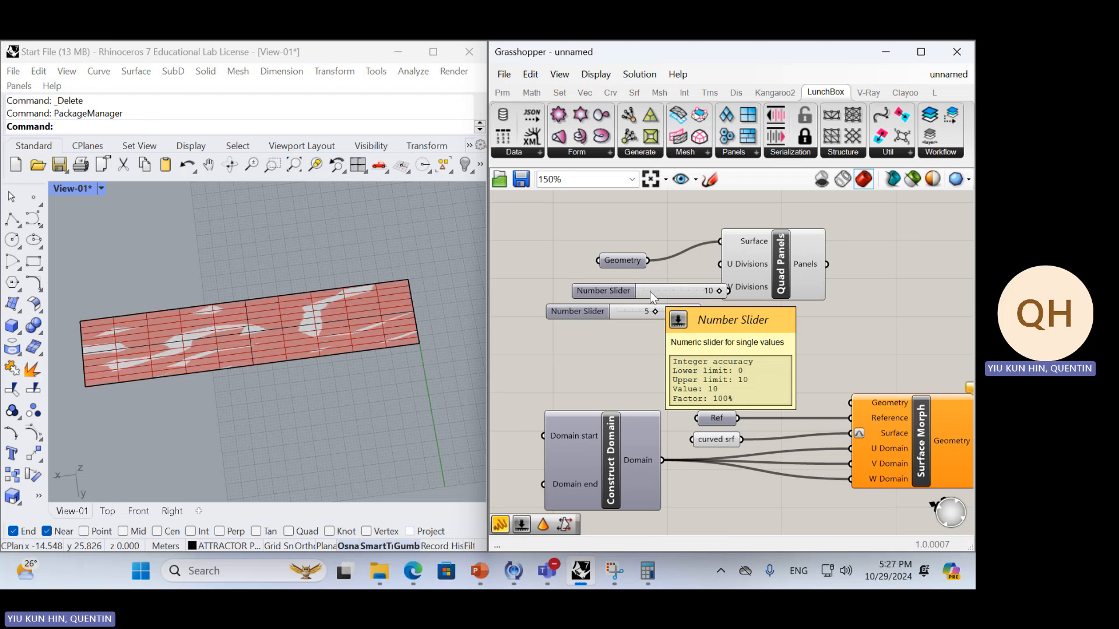
# Wire the sliders into Quad Panels, feeding U Divisions with a value of 4 and V Divisions with 10
pyautogui.moveTo(649, 291); pyautogui.dragTo(618, 285)
pyautogui.moveTo(695, 283); pyautogui.dragTo(721, 264)
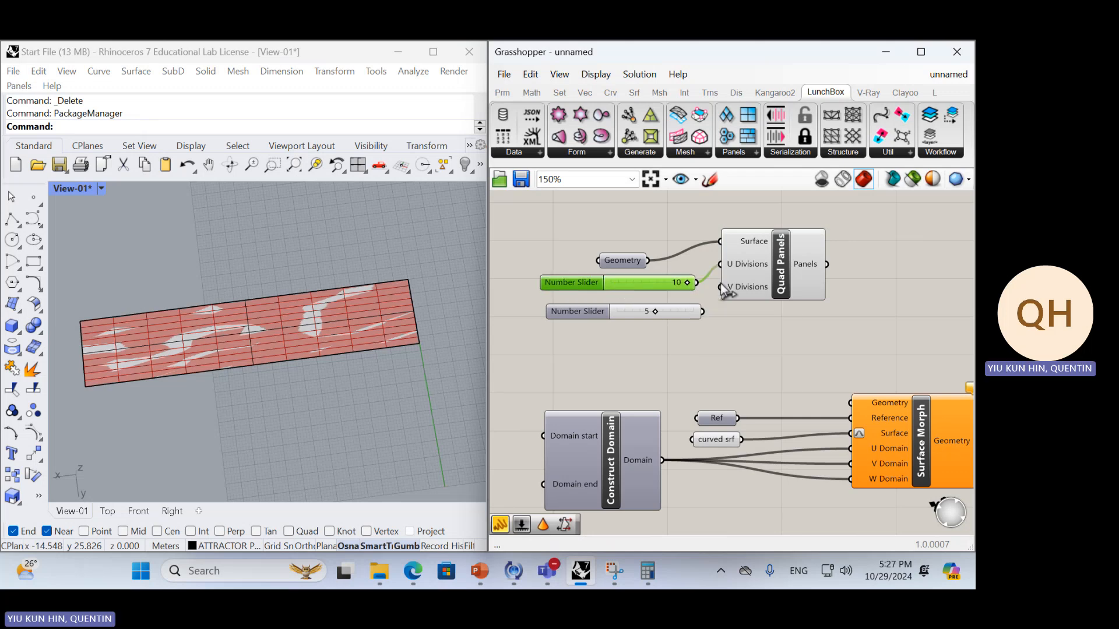
pyautogui.moveTo(702, 311); pyautogui.dragTo(720, 287)
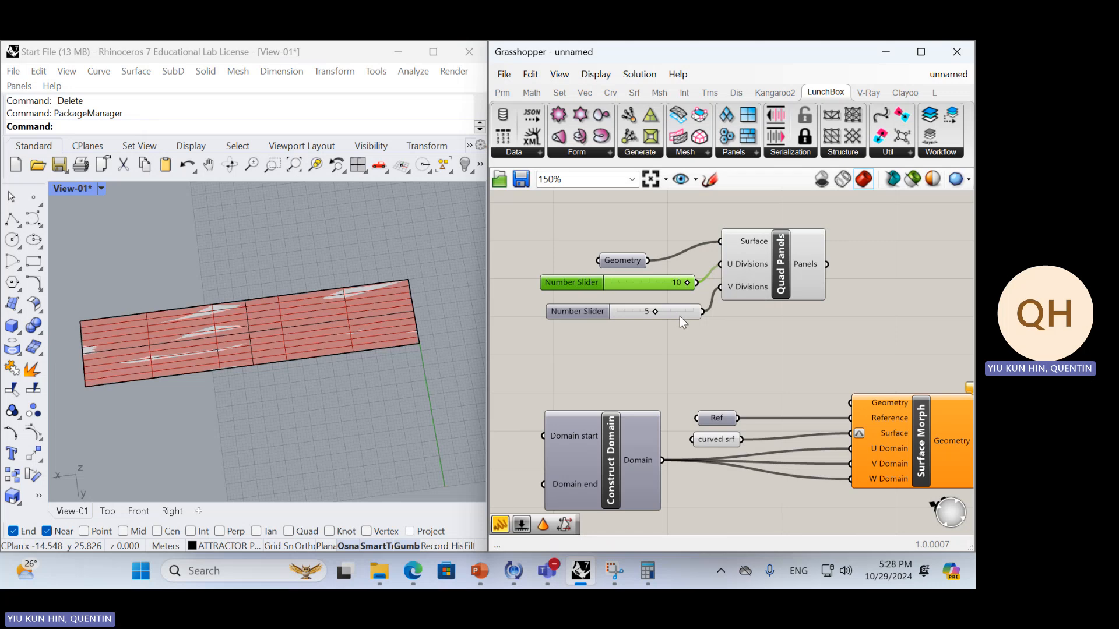
pyautogui.moveTo(680, 316); pyautogui.dragTo(723, 267)
pyautogui.moveTo(648, 275); pyautogui.dragTo(634, 280)
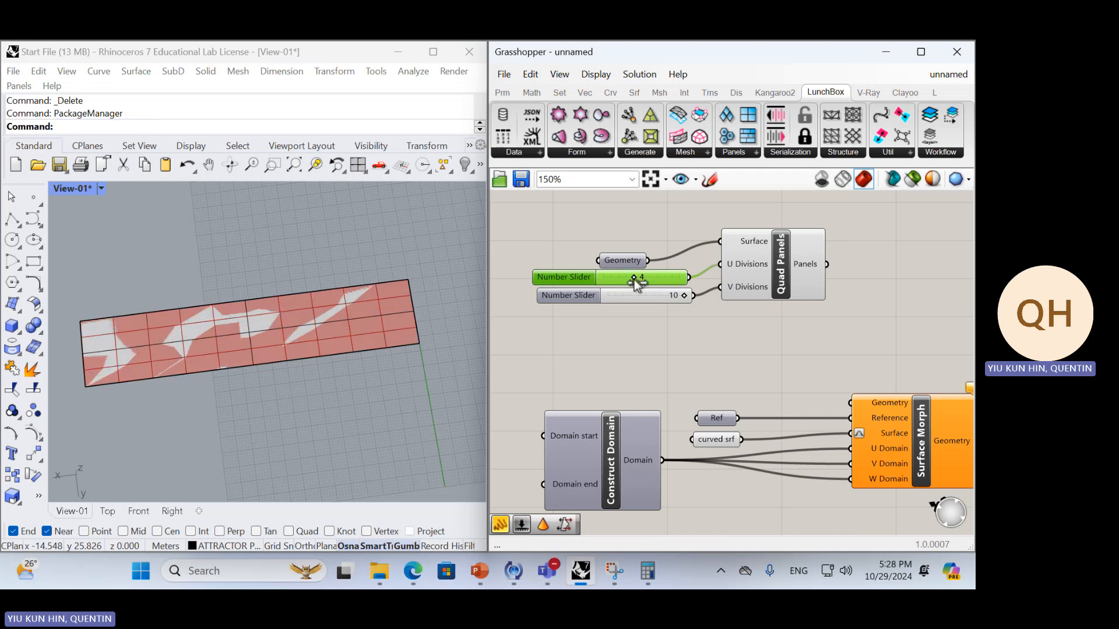
# Replace the V Divisions slider with a new 0-to-100 integer slider set to 18 and delete the old one
pyautogui.doubleClick(659, 330)
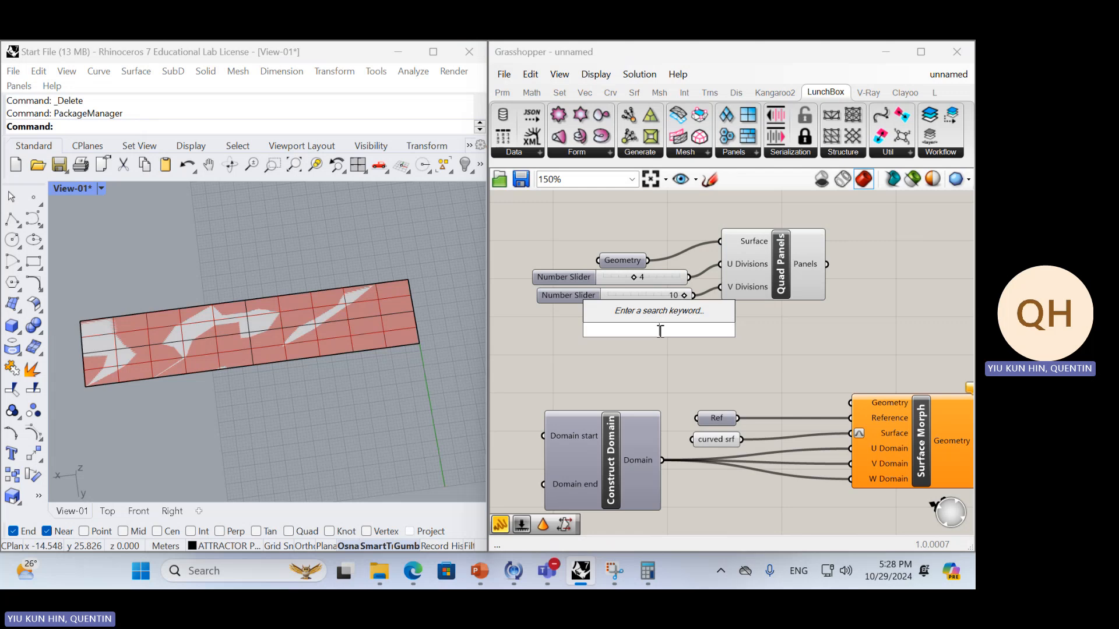
pyautogui.write('15')
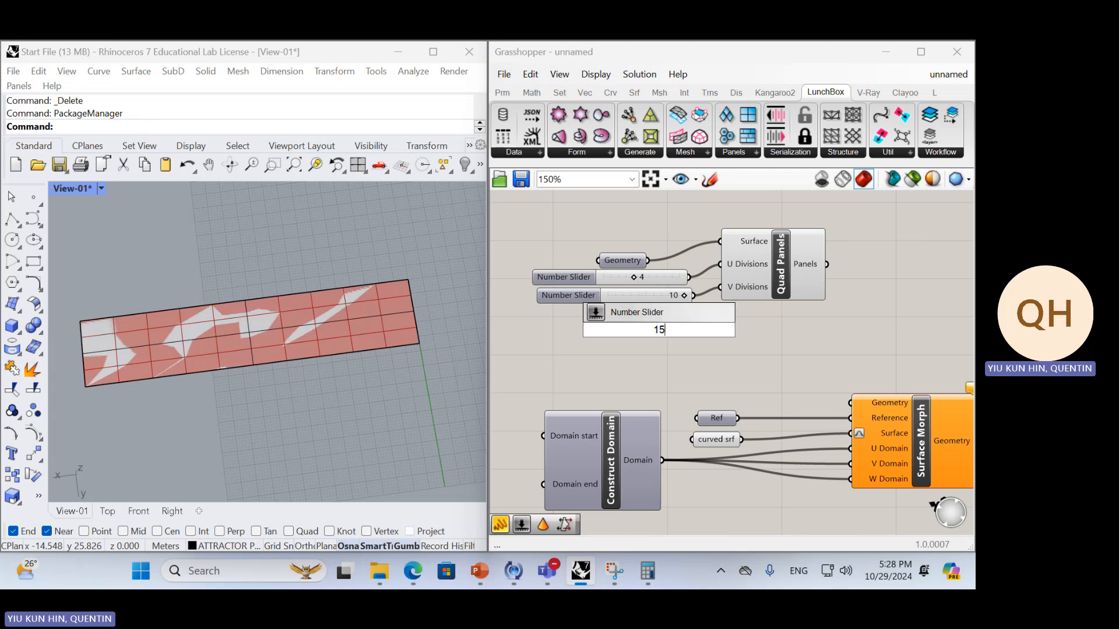
pyautogui.press('Return')
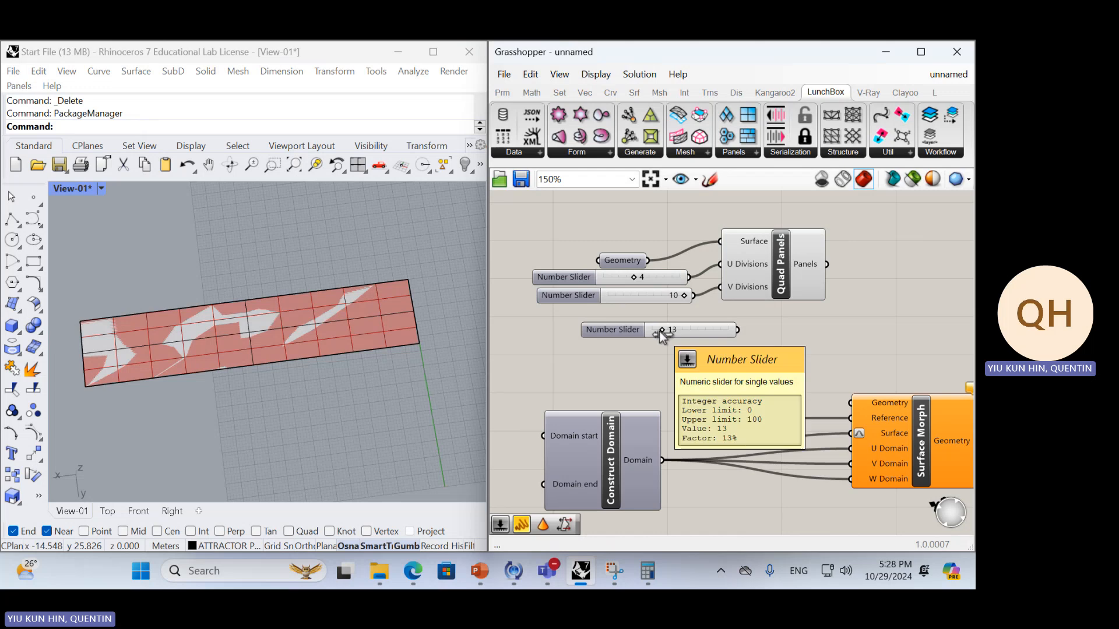
pyautogui.moveTo(720, 287); pyautogui.dragTo(738, 330)
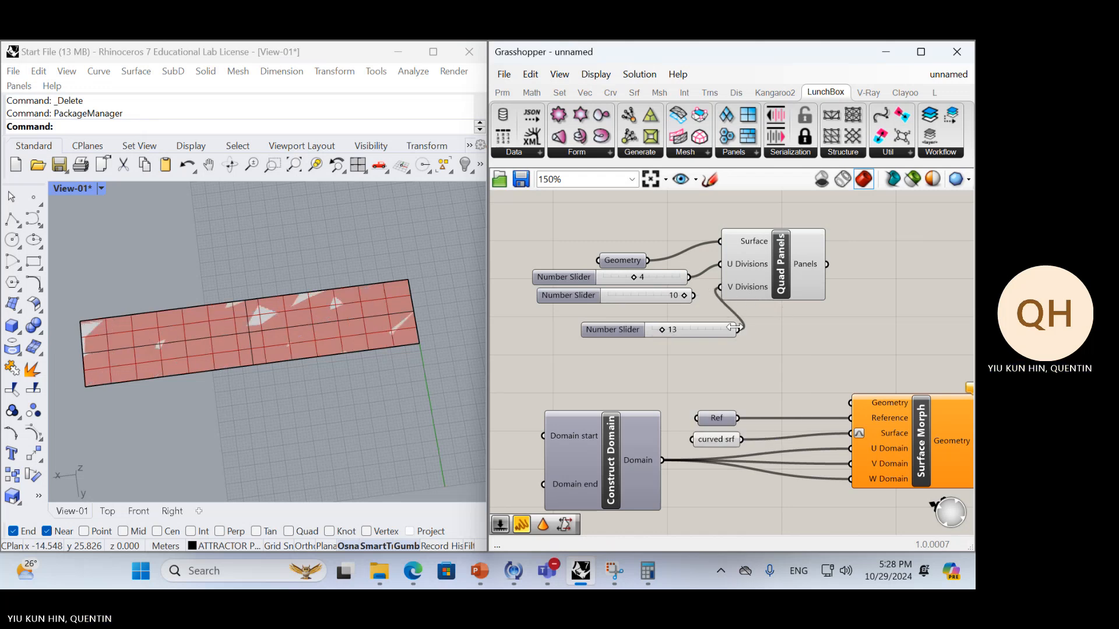
pyautogui.click(653, 294)
pyautogui.press('Delete')
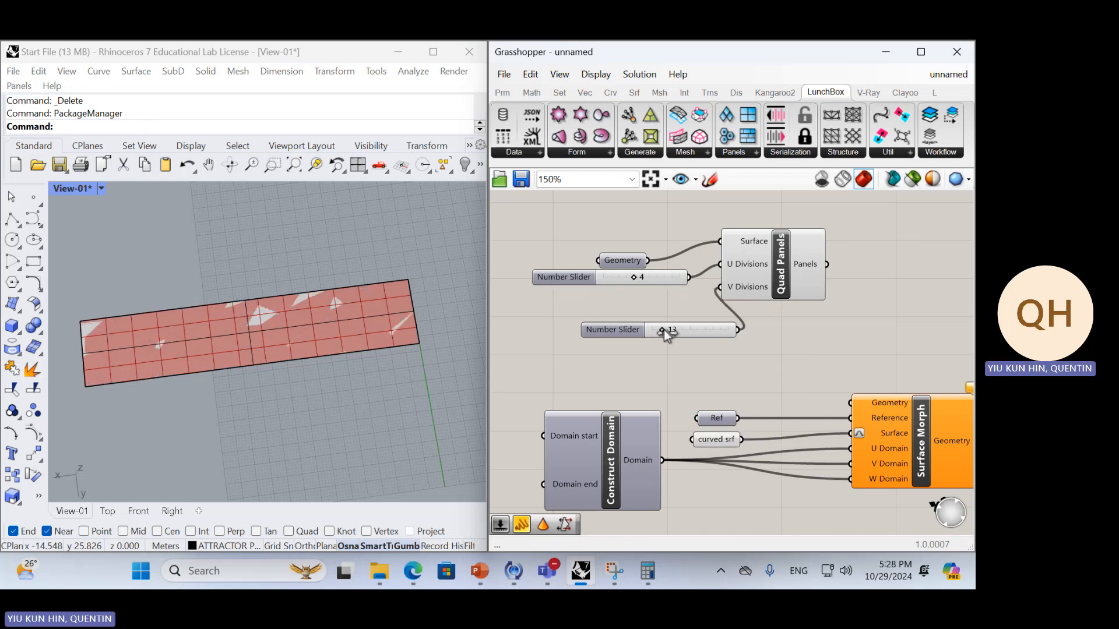
pyautogui.moveTo(663, 330)
pyautogui.mouseDown()
pyautogui.moveTo(668, 319)
pyautogui.moveTo(652, 316)
pyautogui.mouseUp()
pyautogui.click(718, 323)
# Connect the Panels output of Quad Panels to the Geometry input of Surface Morph
pyautogui.moveTo(837, 346); pyautogui.dragTo(774, 365, button='right')
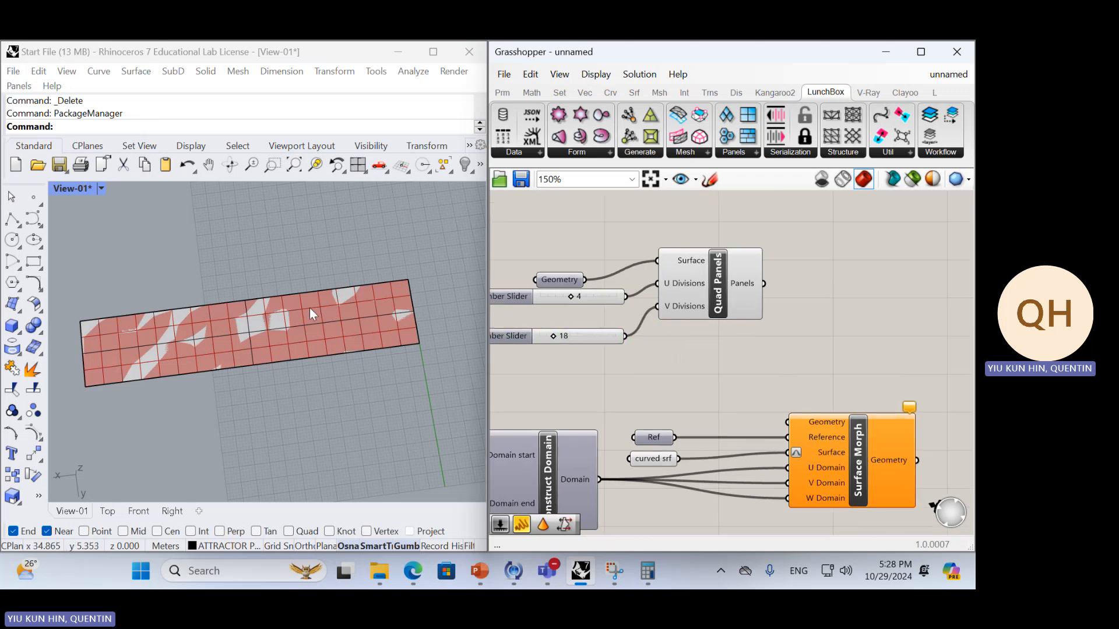
pyautogui.scroll(-4, 310, 310)
pyautogui.moveTo(435, 333); pyautogui.dragTo(324, 351, button='right')
pyautogui.moveTo(795, 330); pyautogui.dragTo(749, 299, button='right')
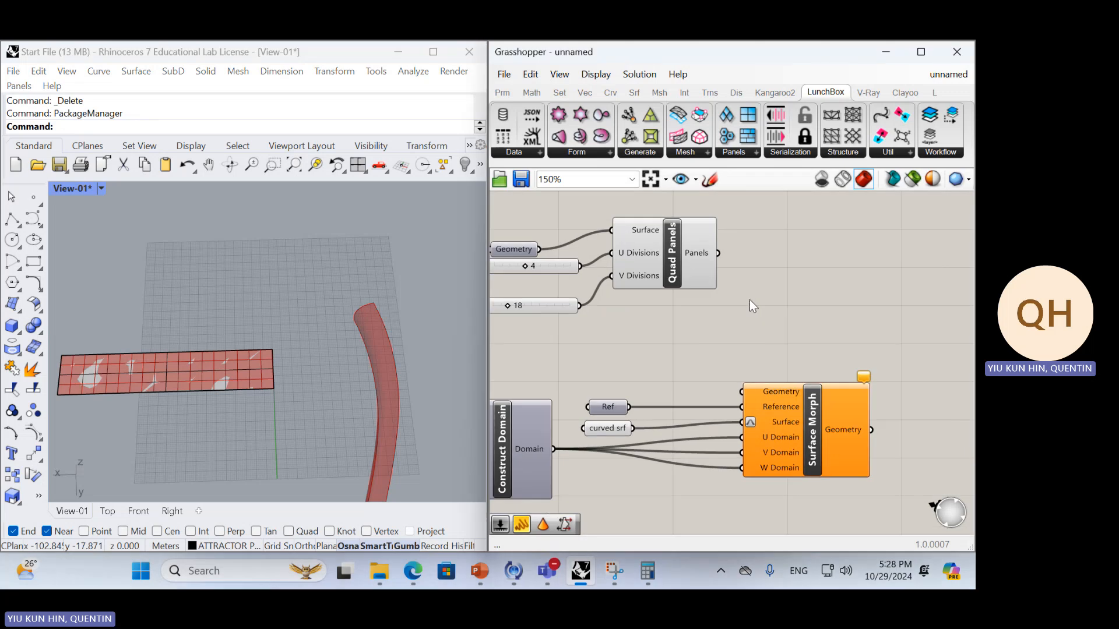
pyautogui.moveTo(718, 253); pyautogui.dragTo(741, 391)
# Examine the morphed quad panels along the curved surface in Rhino from several angles
pyautogui.moveTo(407, 357); pyautogui.dragTo(382, 300, button='right')
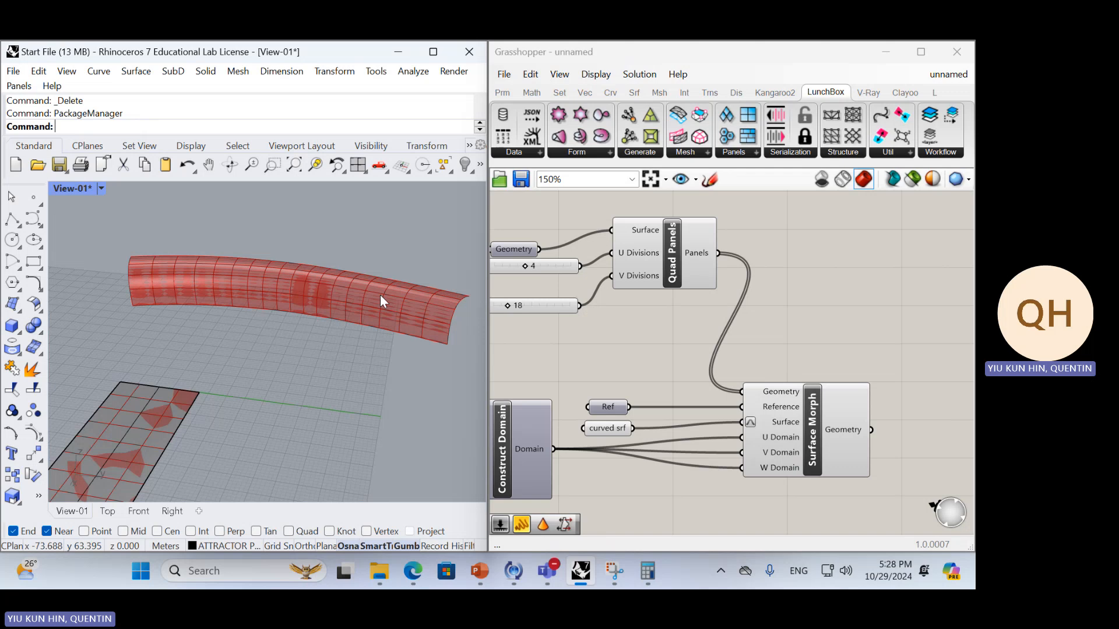
pyautogui.scroll(2, 221, 269)
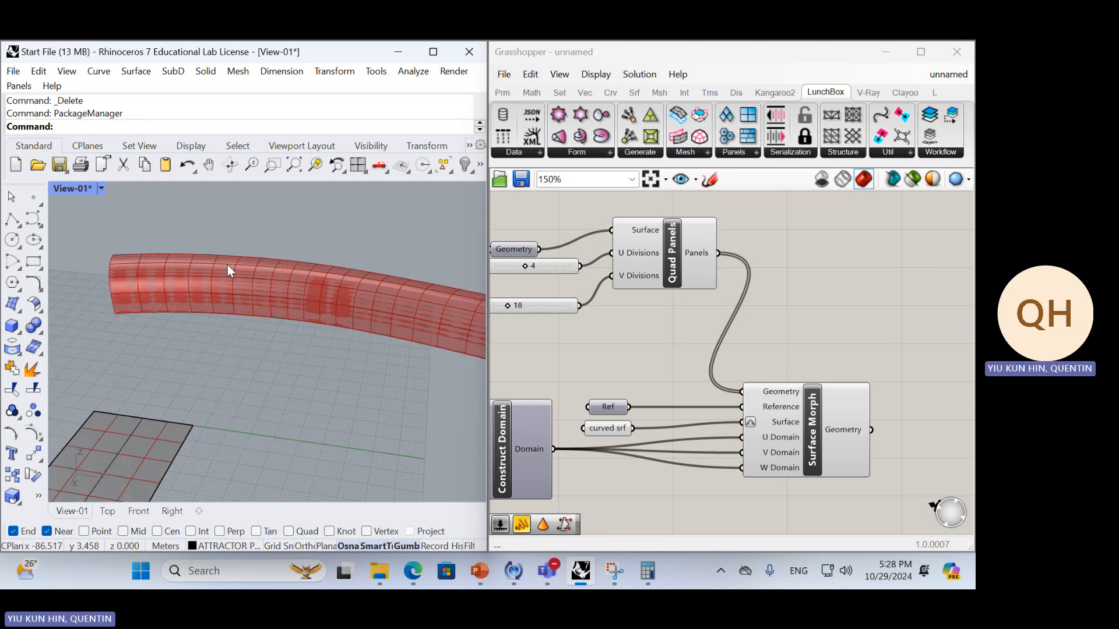
pyautogui.scroll(3, 227, 266)
pyautogui.scroll(-5, 228, 274)
pyautogui.moveTo(369, 290); pyautogui.dragTo(275, 362, button='right')
pyautogui.scroll(5, 370, 299)
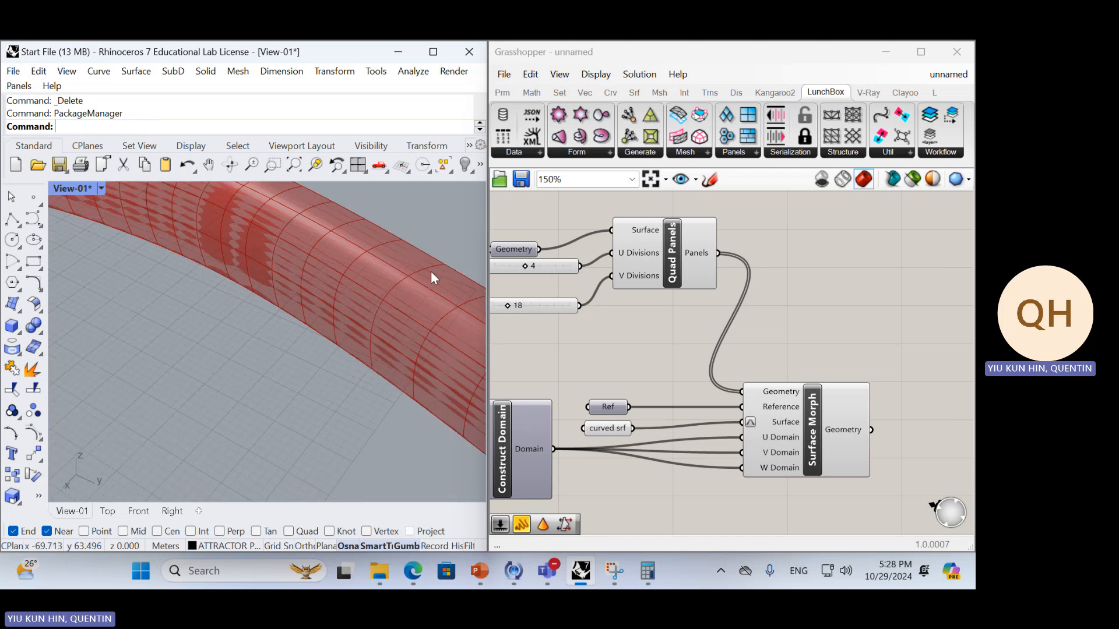
pyautogui.scroll(-5, 337, 294)
pyautogui.moveTo(288, 294); pyautogui.dragTo(178, 339, button='right')
pyautogui.moveTo(452, 339); pyautogui.dragTo(131, 352, button='right')
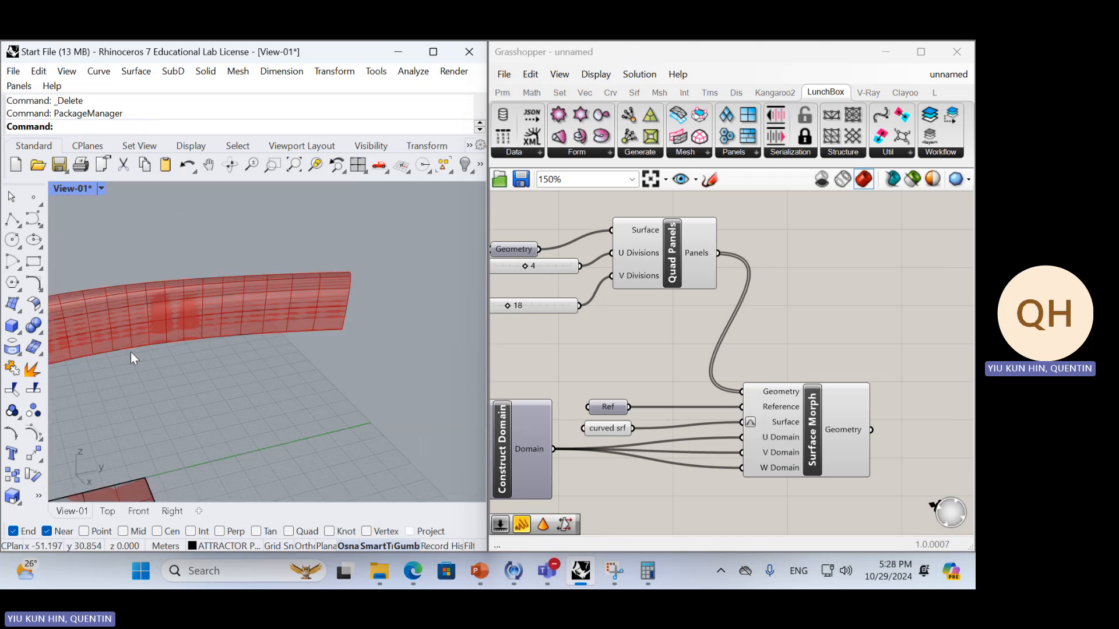
pyautogui.moveTo(178, 322); pyautogui.dragTo(368, 286, button='right')
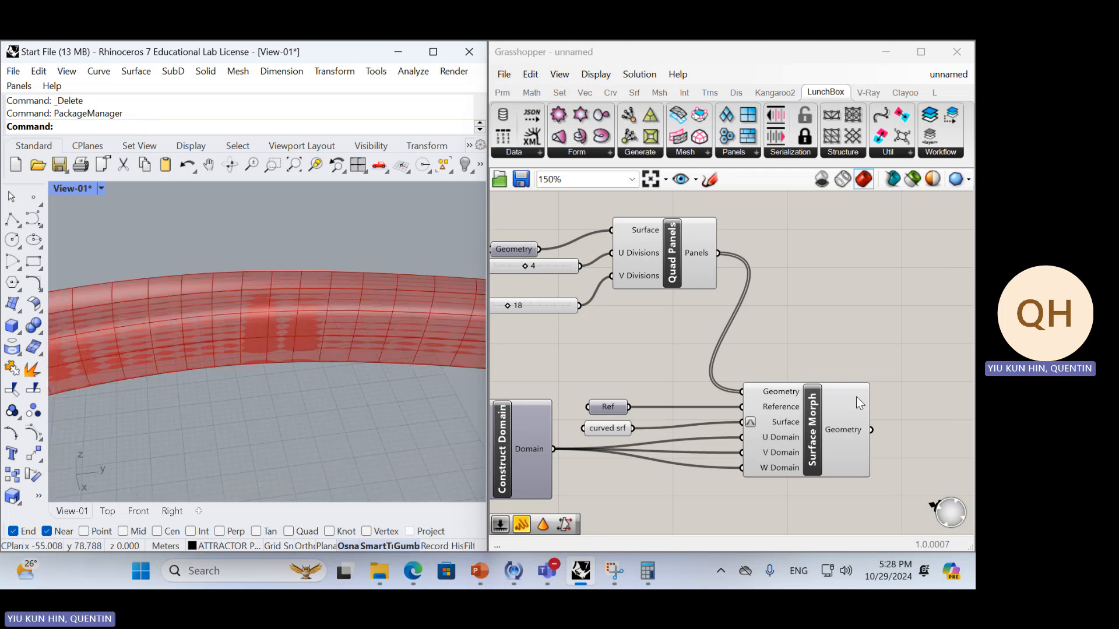
# Compare the flat strip's quad grid with the panels mapped on the curved surface, highlighting the Quad Panels preview
pyautogui.moveTo(848, 437)
pyautogui.scroll(-8, 368, 295)
pyautogui.moveTo(368, 295); pyautogui.dragTo(391, 351, button='right')
pyautogui.scroll(-6, 391, 350)
pyautogui.scroll(6, 391, 350)
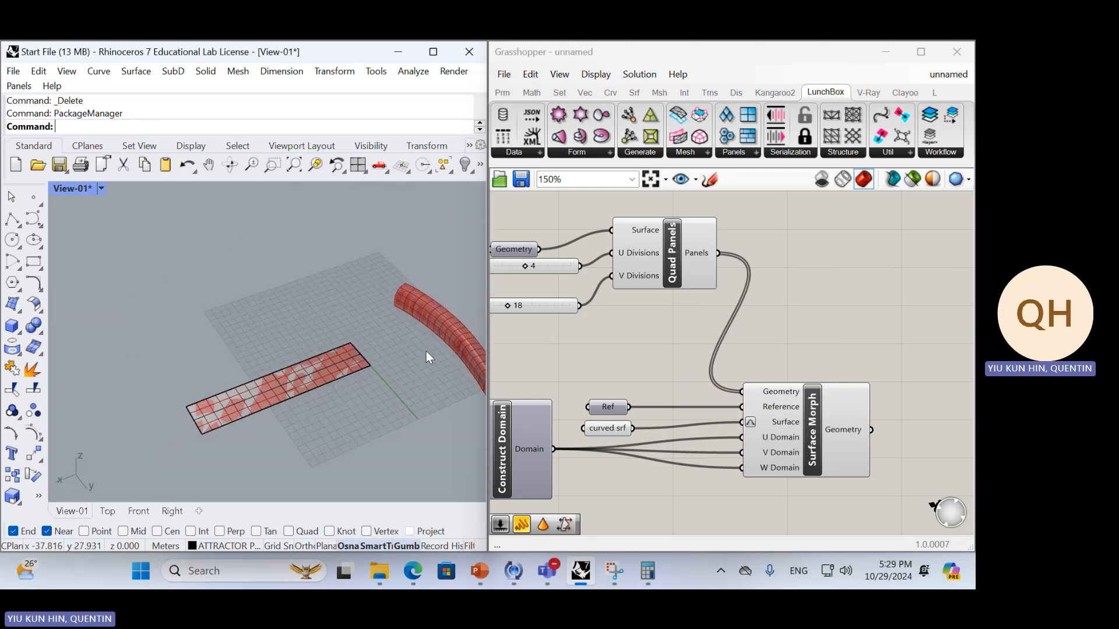
pyautogui.click(681, 271)
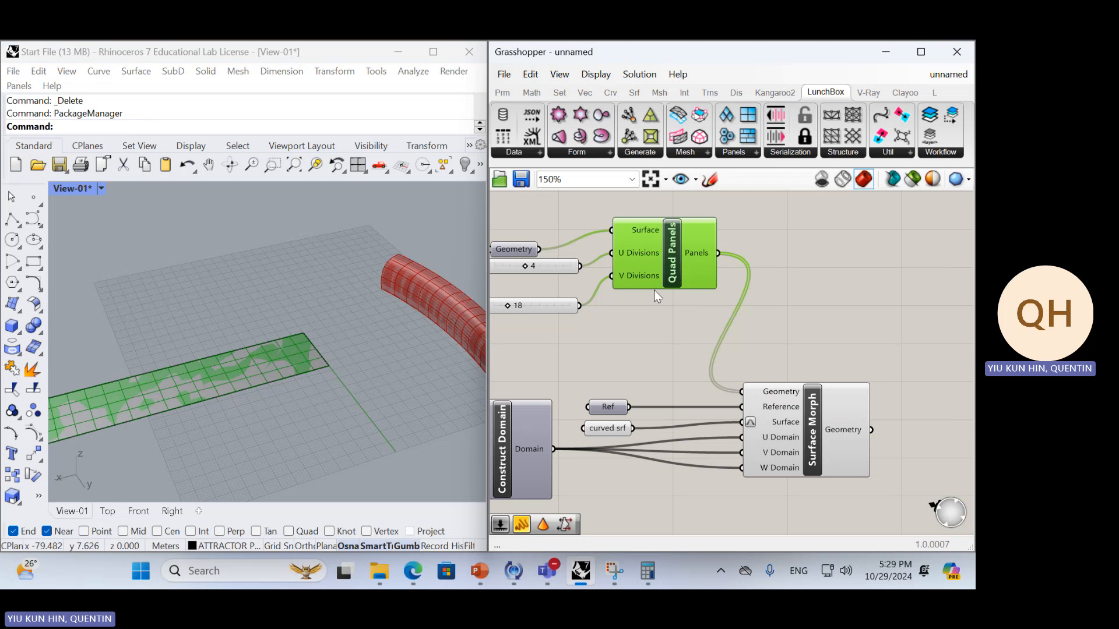
pyautogui.click(646, 312)
pyautogui.scroll(7, 408, 314)
pyautogui.keyDown('shift'); pyautogui.moveTo(457, 299); pyautogui.dragTo(232, 307, button='right'); pyautogui.keyUp('shift')
pyautogui.scroll(-3, 232, 307)
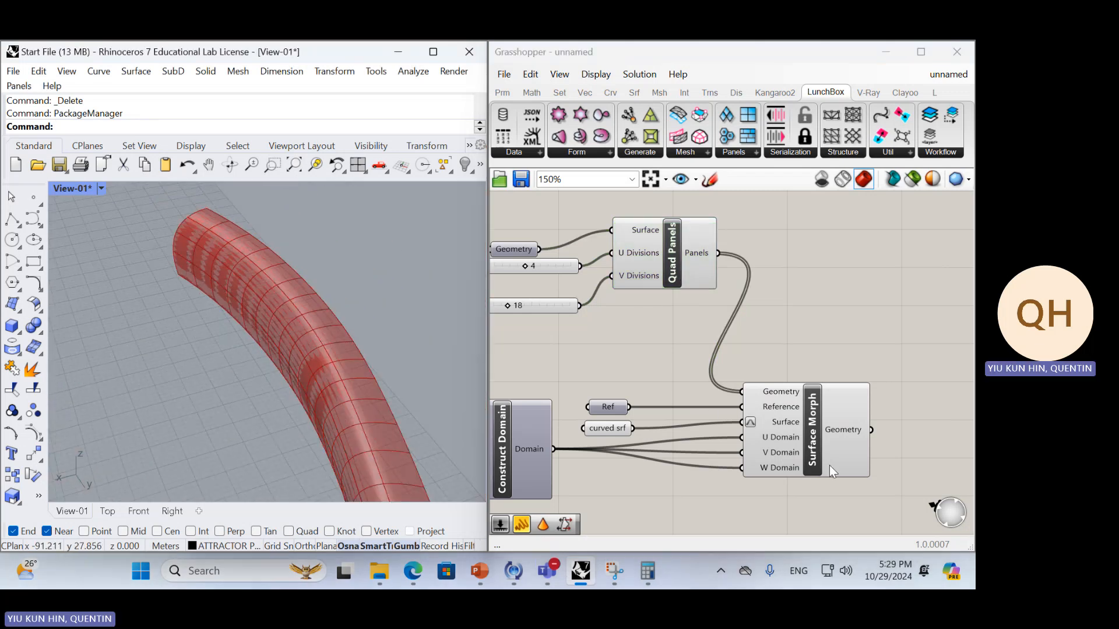
# Bake the Surface Morph output into Rhino and select one baked panel to check it
pyautogui.click(849, 425)
pyautogui.middleClick(834, 310)
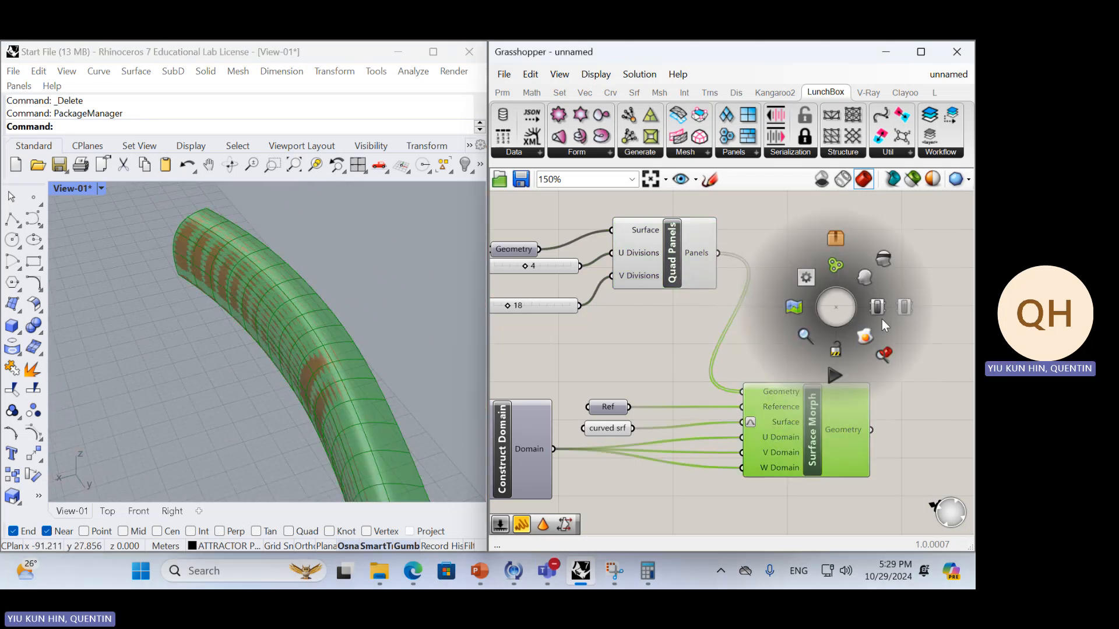
pyautogui.click(866, 336)
pyautogui.click(324, 326)
pyautogui.click(296, 287)
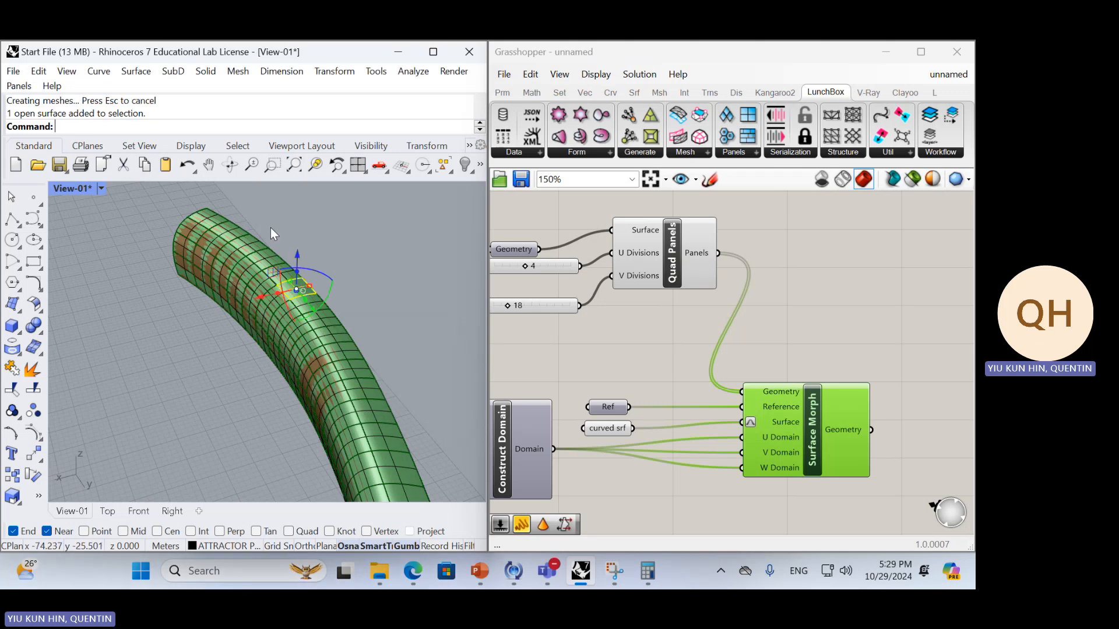
# Move all the baked panels off the curved surface preview to a clear area of the Rhino scene
pyautogui.scroll(-3, 270, 228)
pyautogui.moveTo(184, 211); pyautogui.dragTo(341, 393)
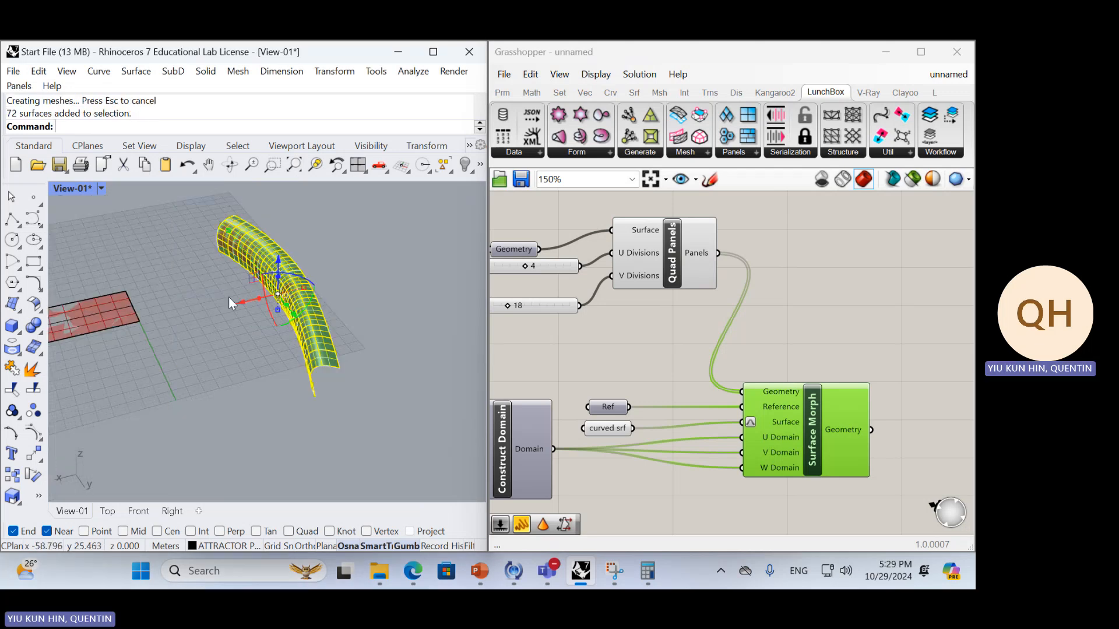
pyautogui.moveTo(242, 302); pyautogui.dragTo(384, 269)
pyautogui.click(414, 313)
# Inspect the moved panels up close, selecting individual ones to check that each is a separate surface
pyautogui.scroll(7, 461, 260)
pyautogui.keyDown('shift'); pyautogui.moveTo(461, 260); pyautogui.dragTo(387, 286, button='right'); pyautogui.keyUp('shift')
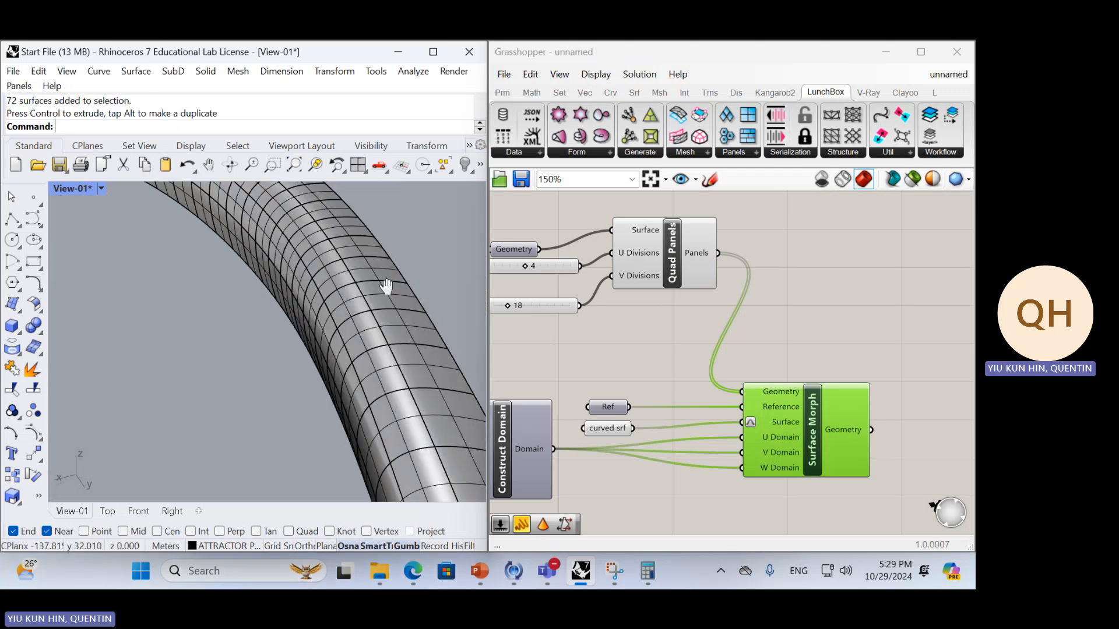
pyautogui.scroll(5, 309, 299)
pyautogui.click(324, 300)
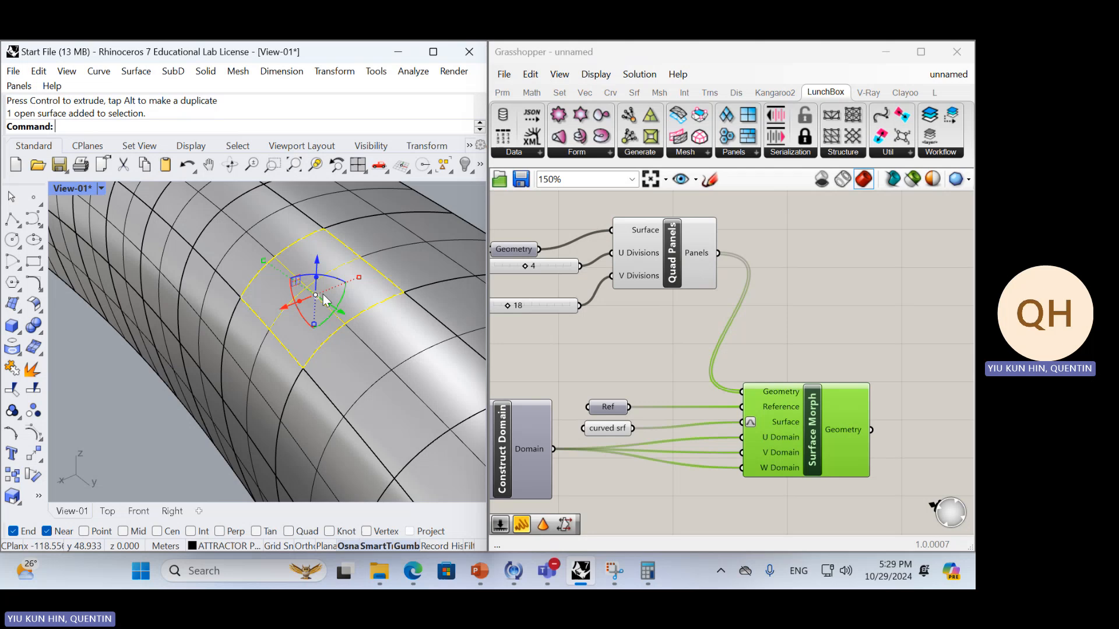
pyautogui.click(268, 381)
pyautogui.moveTo(268, 381); pyautogui.dragTo(293, 372, button='right')
pyautogui.scroll(-4, 293, 372)
pyautogui.click(429, 288)
pyautogui.click(412, 345)
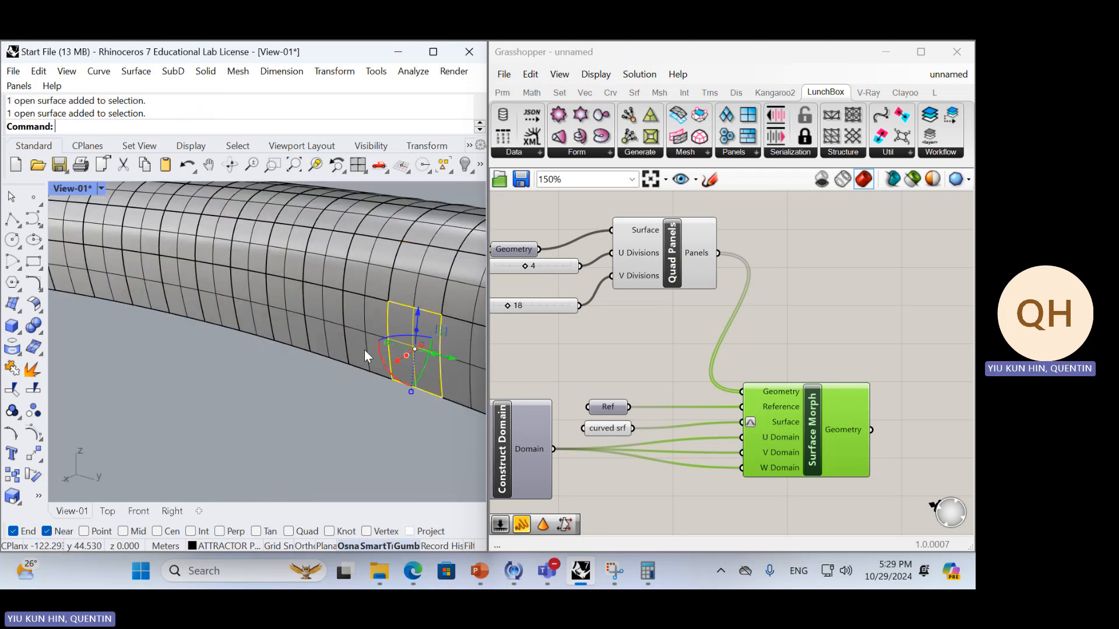
# Examine further baked quad panels along the curved strip by selecting them one at a time
pyautogui.click(365, 349)
pyautogui.click(356, 263)
pyautogui.click(332, 263)
pyautogui.click(279, 264)
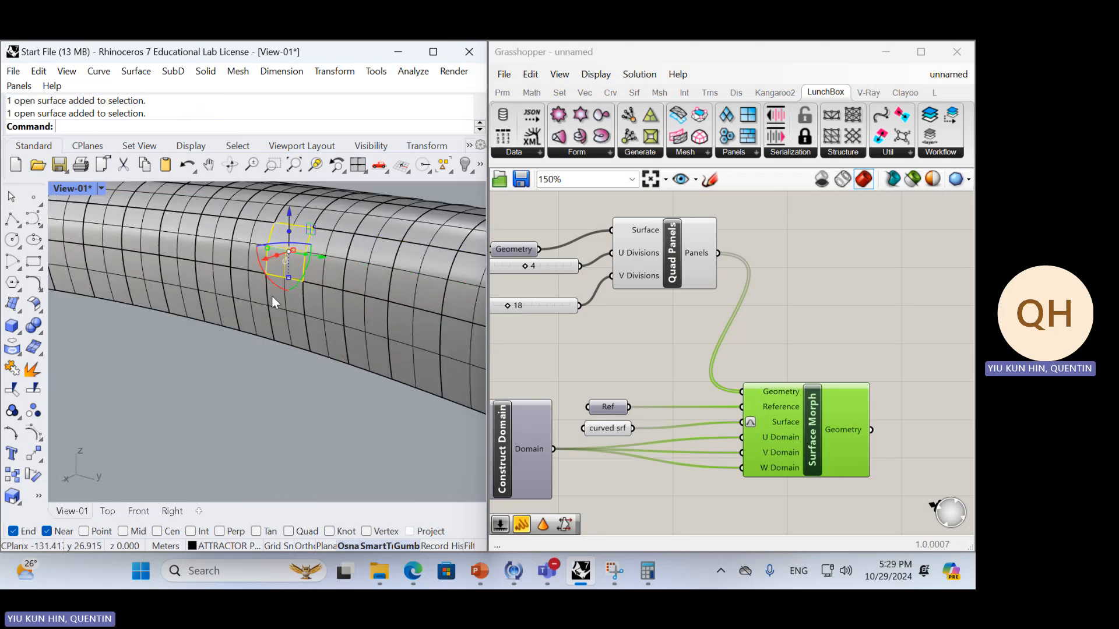
pyautogui.click(273, 296)
pyautogui.click(222, 291)
pyautogui.click(215, 247)
# Select all the baked quad panels in the Rhino scene and delete them
pyautogui.scroll(-6, 328, 326)
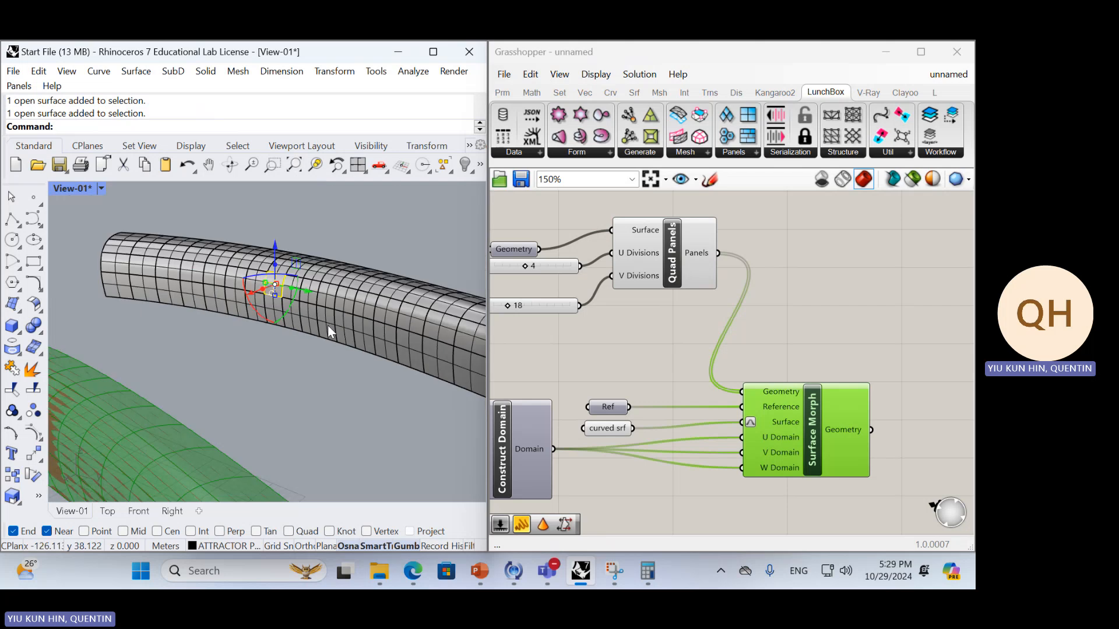
pyautogui.moveTo(327, 325); pyautogui.dragTo(278, 345, button='right')
pyautogui.scroll(-4, 240, 323)
pyautogui.moveTo(192, 253); pyautogui.dragTo(297, 402)
pyautogui.press('Delete')
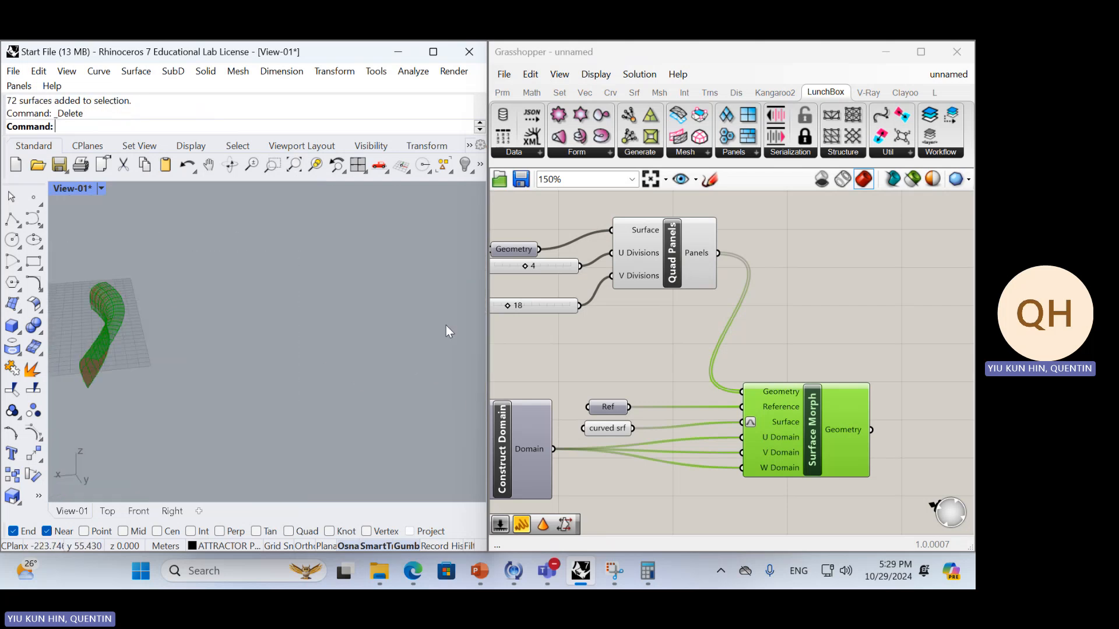
# Add a LunchBox Diamond Panels component and arrange it just below the Quad Panels component
pyautogui.click(664, 282)
pyautogui.moveTo(654, 308); pyautogui.dragTo(774, 303, button='right')
pyautogui.scroll(-1, 775, 303)
pyautogui.moveTo(180, 392); pyautogui.dragTo(295, 382, button='right')
pyautogui.scroll(2, 296, 381)
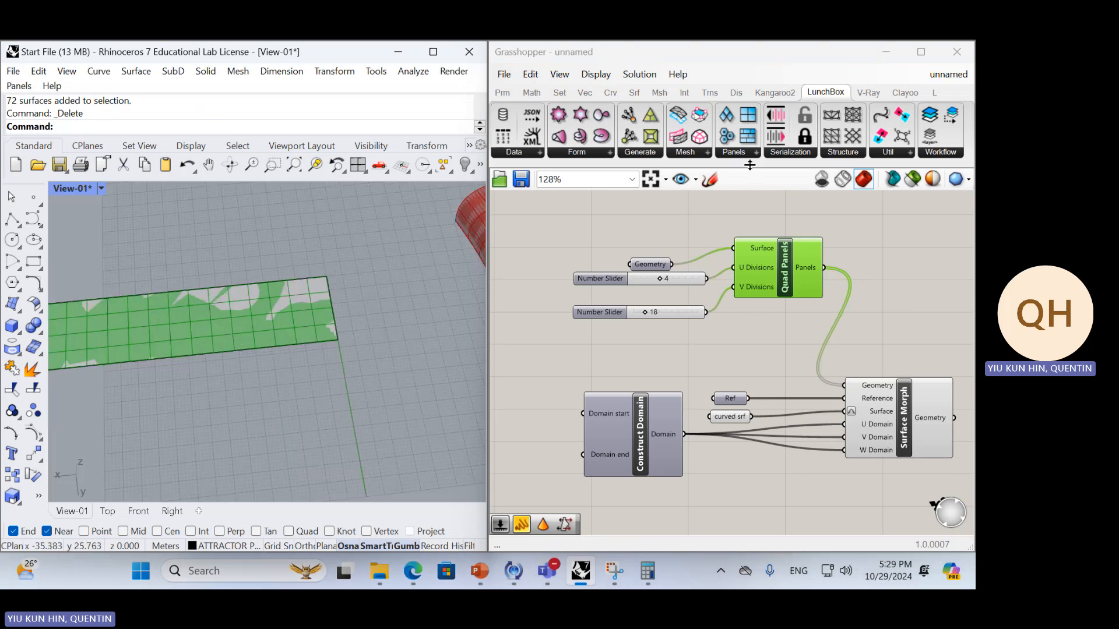
pyautogui.click(742, 154)
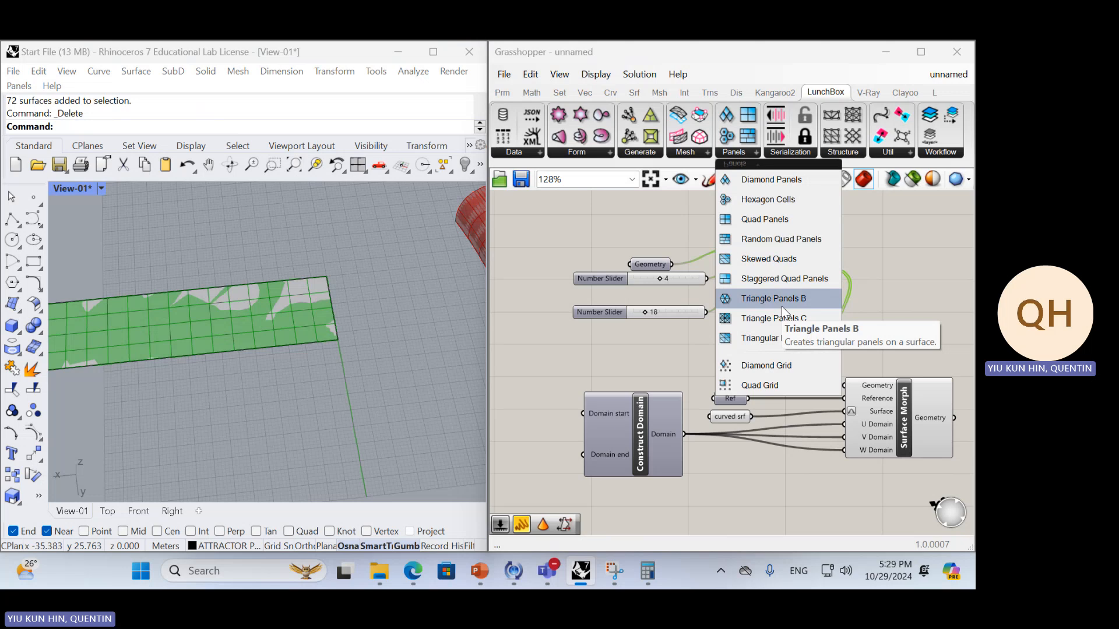
pyautogui.moveTo(770, 186); pyautogui.dragTo(785, 325)
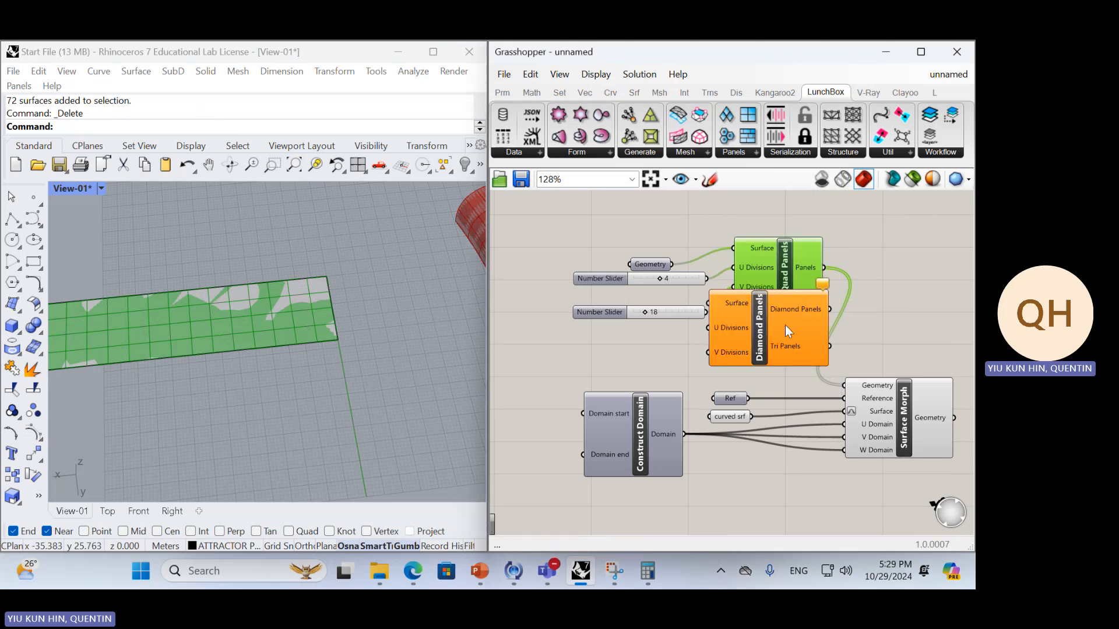
pyautogui.moveTo(795, 275); pyautogui.dragTo(848, 229)
pyautogui.click(796, 318)
pyautogui.moveTo(797, 319); pyautogui.dragTo(825, 293)
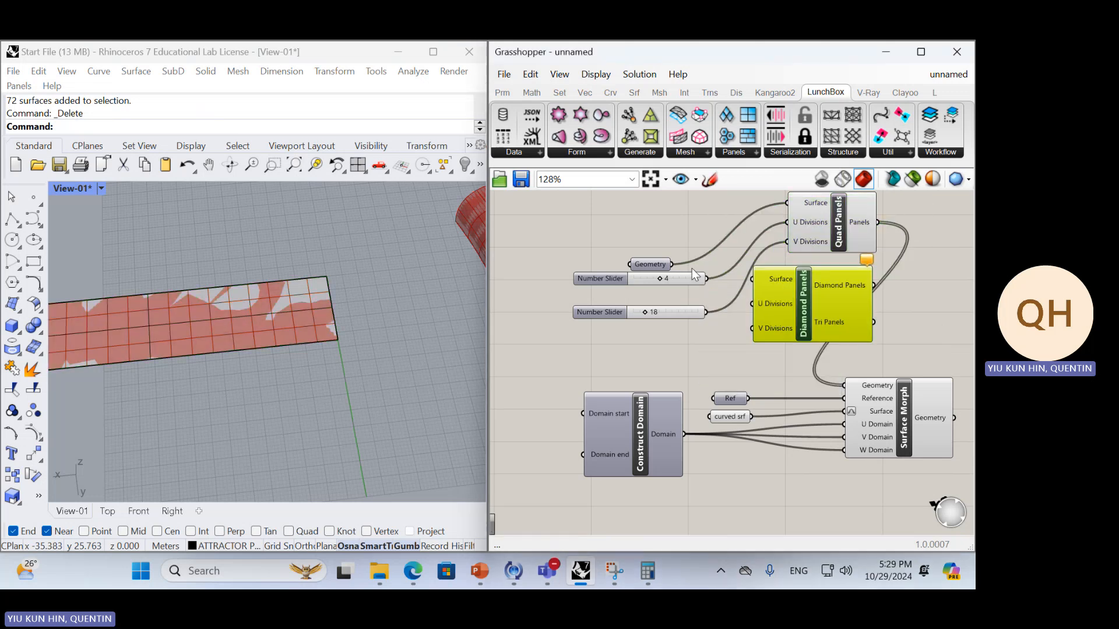
# Wire Geometry and the 4 and 18 sliders into Diamond Panels' Surface, U and V inputs, and its Diamond Panels output into Surface Morph's Geometry
pyautogui.moveTo(738, 274); pyautogui.dragTo(751, 279)
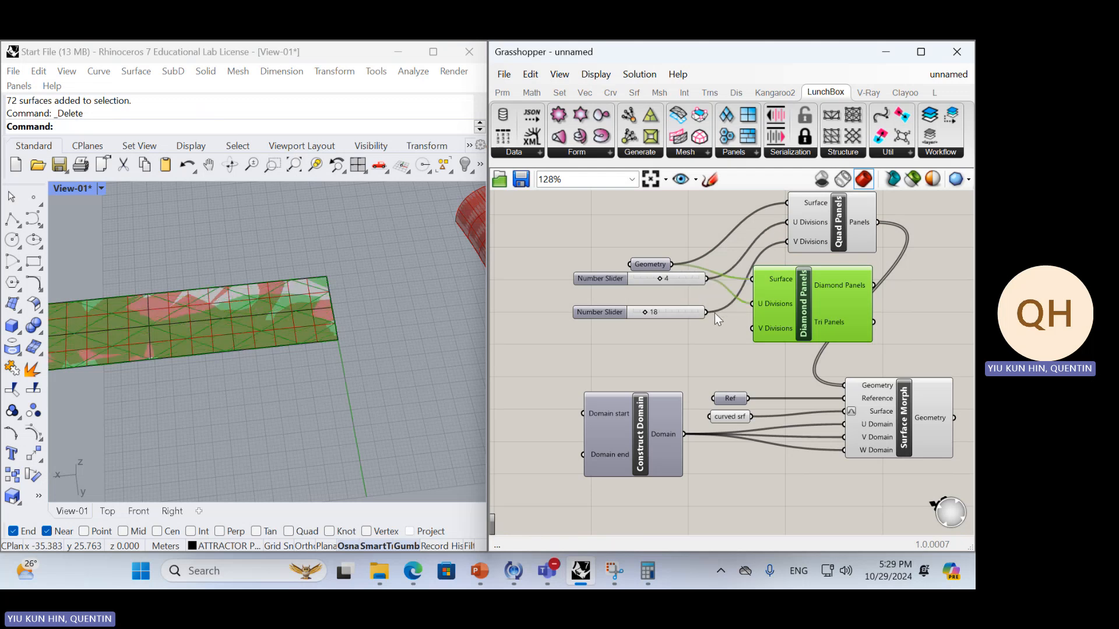
pyautogui.moveTo(715, 313); pyautogui.dragTo(751, 330)
pyautogui.moveTo(751, 329); pyautogui.dragTo(707, 317)
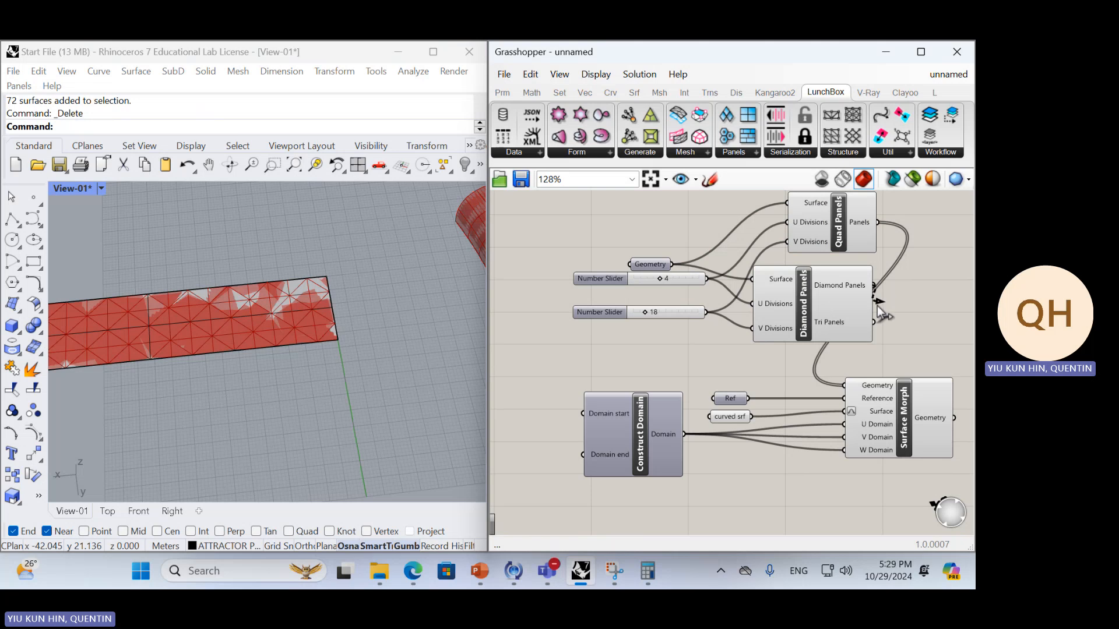
pyautogui.moveTo(879, 309); pyautogui.dragTo(850, 384)
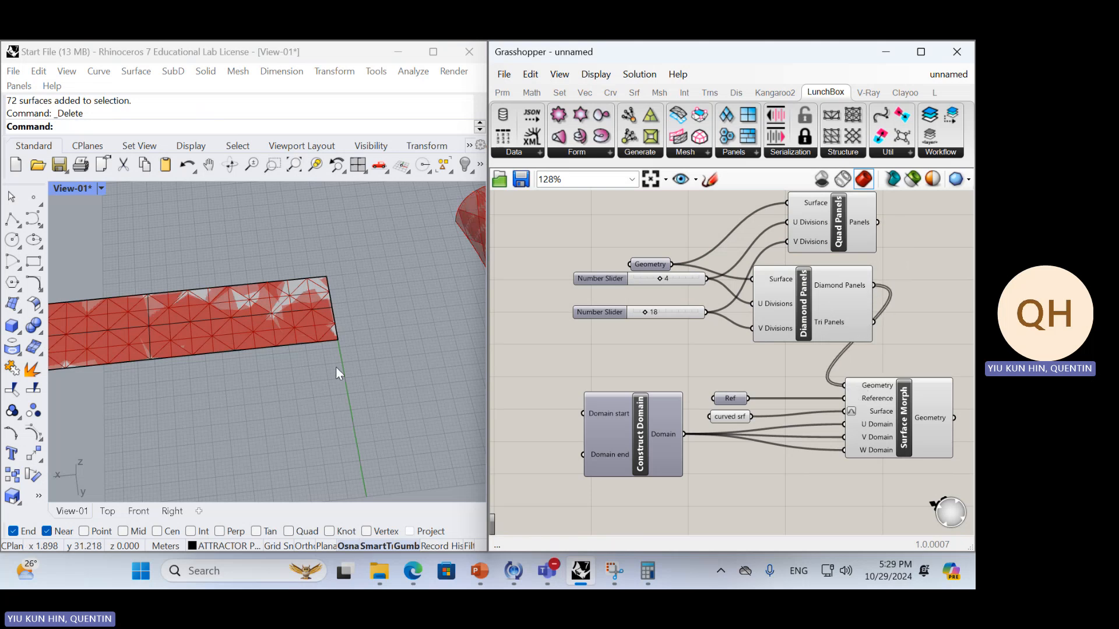
pyautogui.moveTo(335, 366); pyautogui.dragTo(379, 309, button='right')
pyautogui.moveTo(775, 330); pyautogui.dragTo(759, 348)
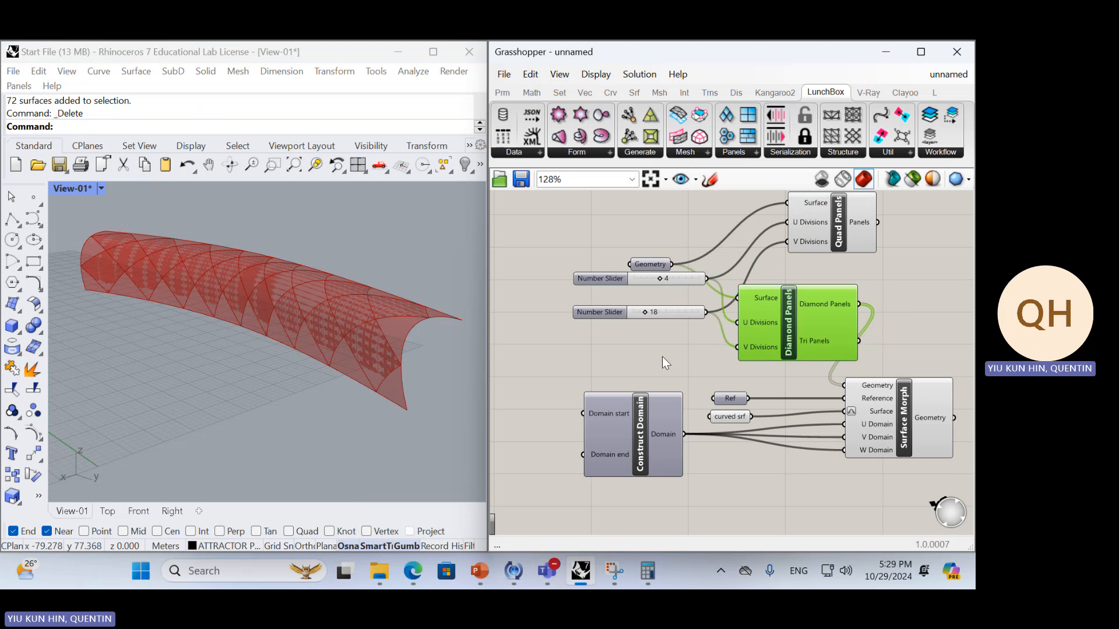
# Add number sliders of 8 and 30 and connect them to the Diamond Panels component's U and V Divisions
pyautogui.doubleClick(662, 356)
pyautogui.write('8')
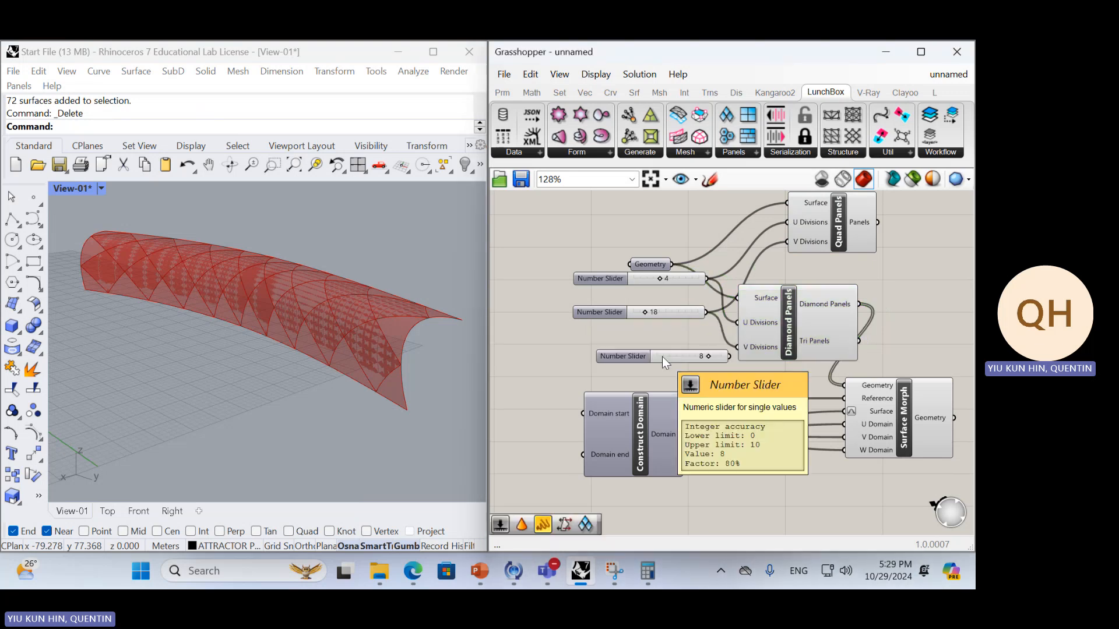
pyautogui.press('Return')
pyautogui.doubleClick(678, 369)
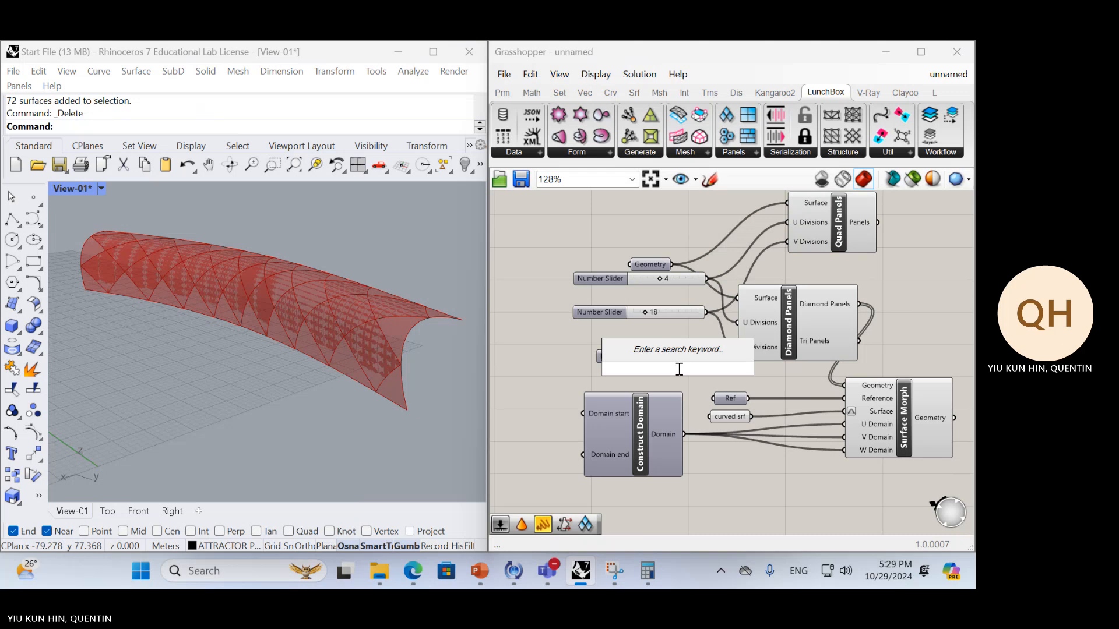
pyautogui.write('30')
pyautogui.press('Return')
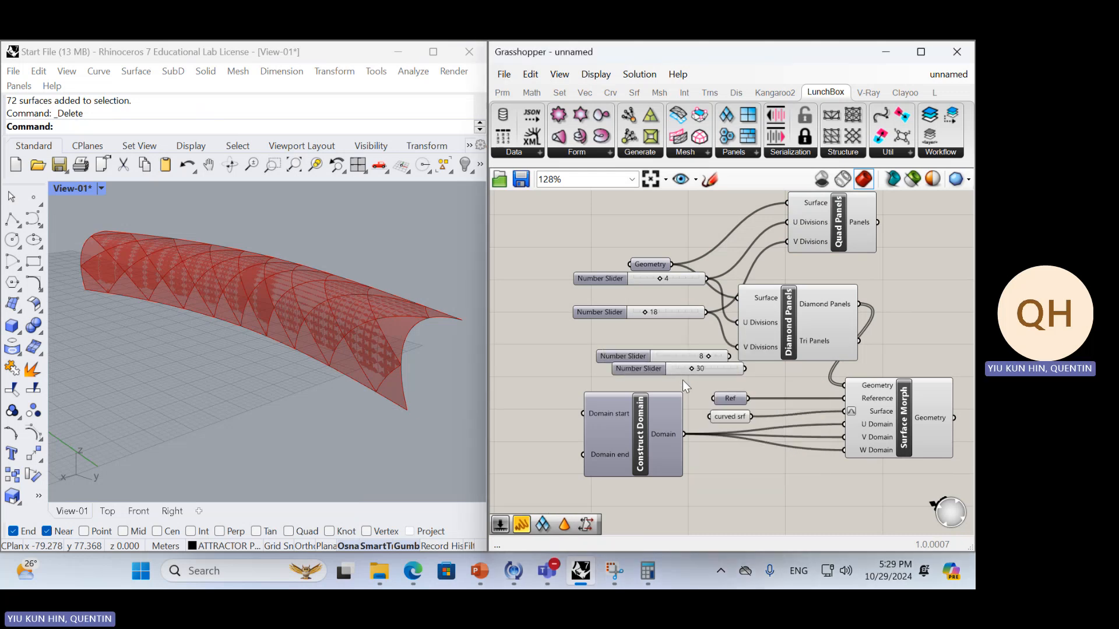
pyautogui.moveTo(735, 337); pyautogui.dragTo(764, 344)
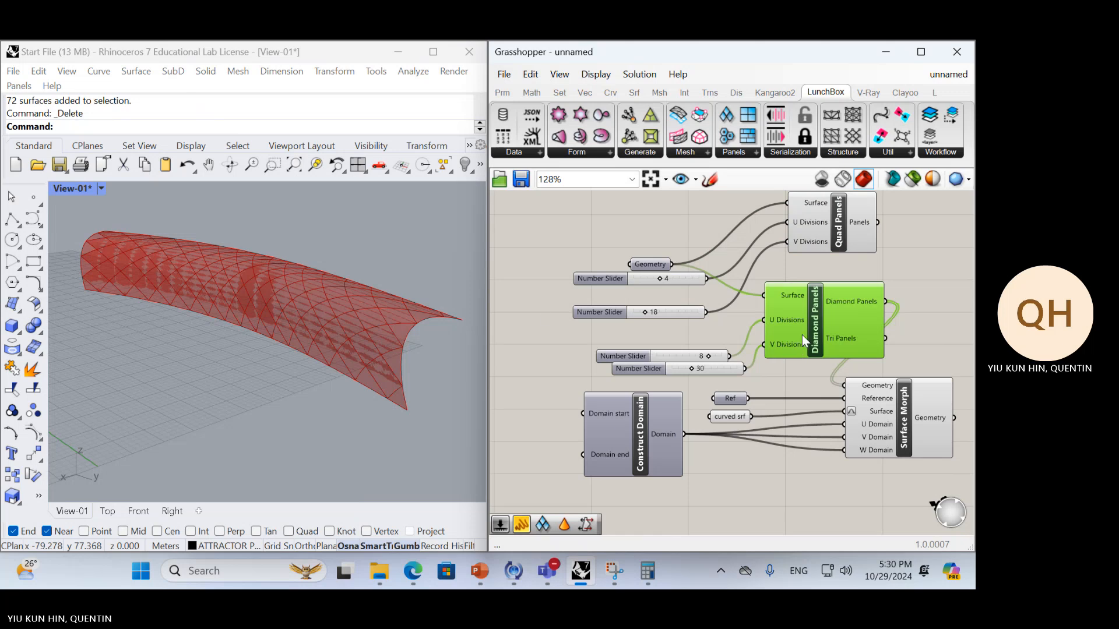
# Bake the diamond-patterned Surface Morph output and move the baked panels away from the curved surface preview
pyautogui.click(901, 409)
pyautogui.middleClick(919, 305)
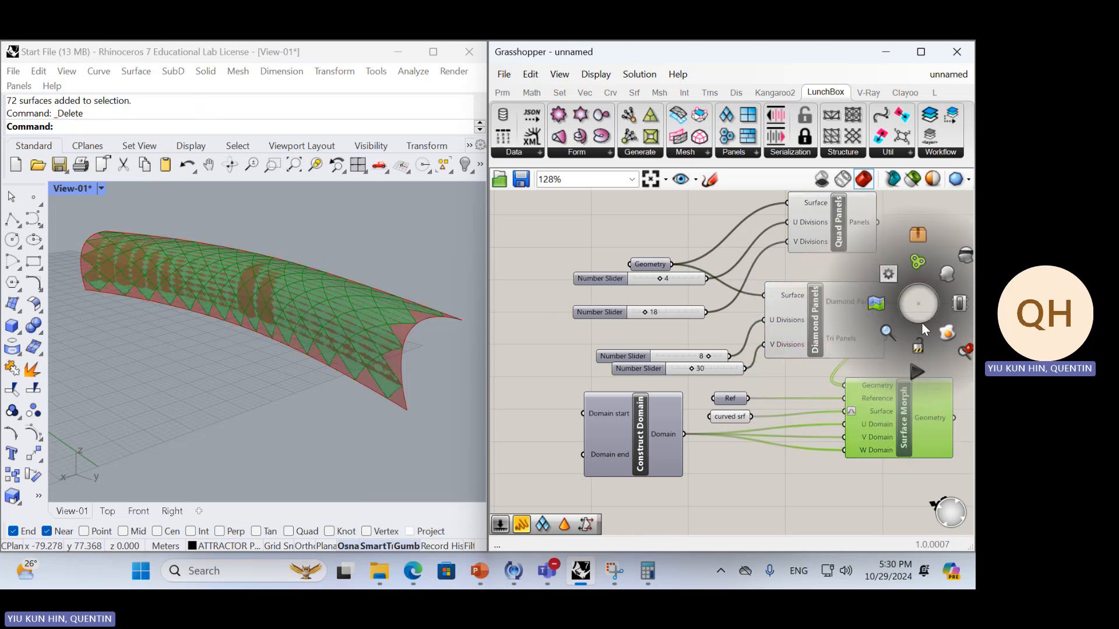
pyautogui.click(908, 355)
pyautogui.scroll(-3, 256, 255)
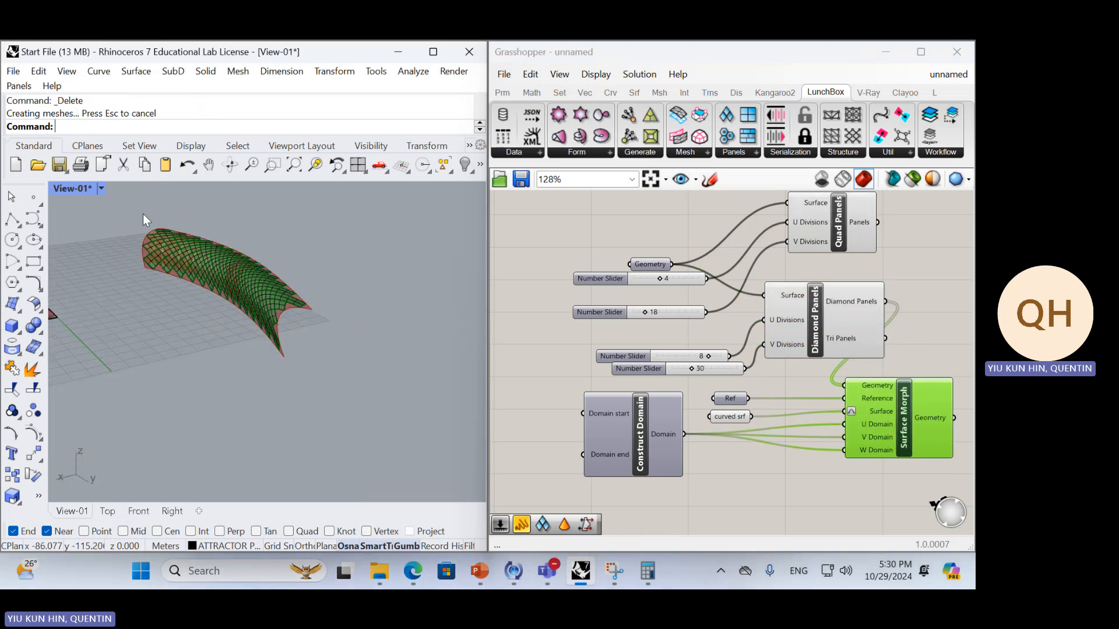
pyautogui.moveTo(144, 219); pyautogui.dragTo(347, 281)
pyautogui.click(403, 302)
pyautogui.moveTo(403, 301); pyautogui.dragTo(413, 274, button='right')
pyautogui.moveTo(413, 274)
pyautogui.keyDown('shift'); pyautogui.mouseDown(button='right')
pyautogui.moveTo(274, 392)
pyautogui.moveTo(220, 385)
pyautogui.moveTo(200, 345)
pyautogui.moveTo(157, 379)
pyautogui.moveTo(209, 370)
pyautogui.moveTo(192, 350)
pyautogui.mouseUp(button='right'); pyautogui.keyUp('shift')
pyautogui.scroll(5, 219, 382)
# Select all the baked diamond panels and turn off their surface isocurve display in the object properties
pyautogui.click(74, 188)
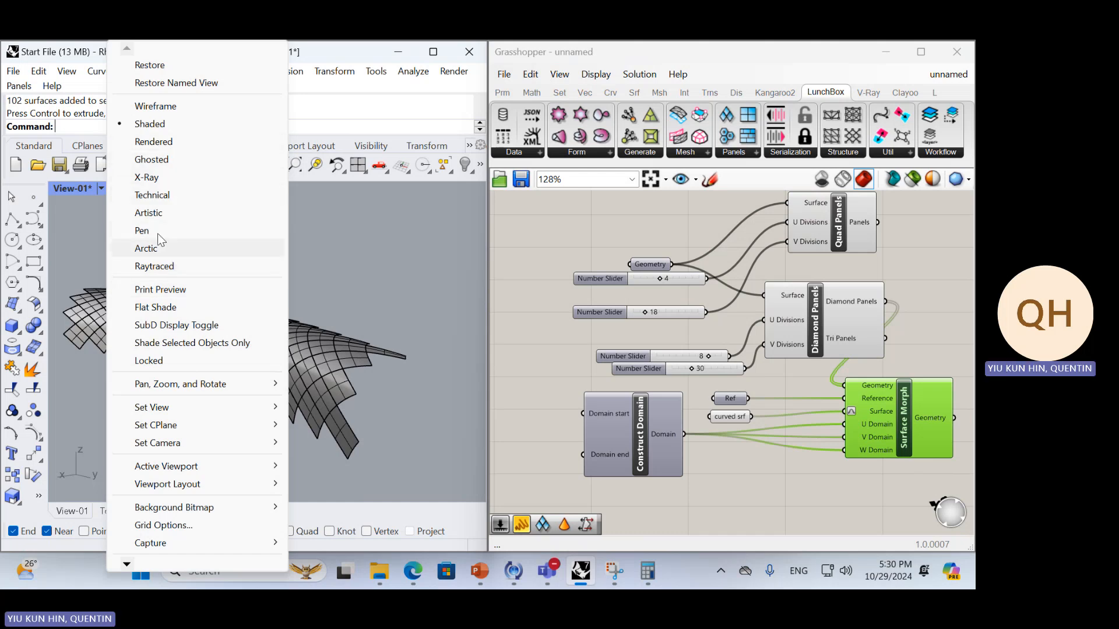
pyautogui.click(358, 330)
pyautogui.moveTo(308, 373); pyautogui.dragTo(320, 410, button='right')
pyautogui.moveTo(321, 414); pyautogui.dragTo(143, 254)
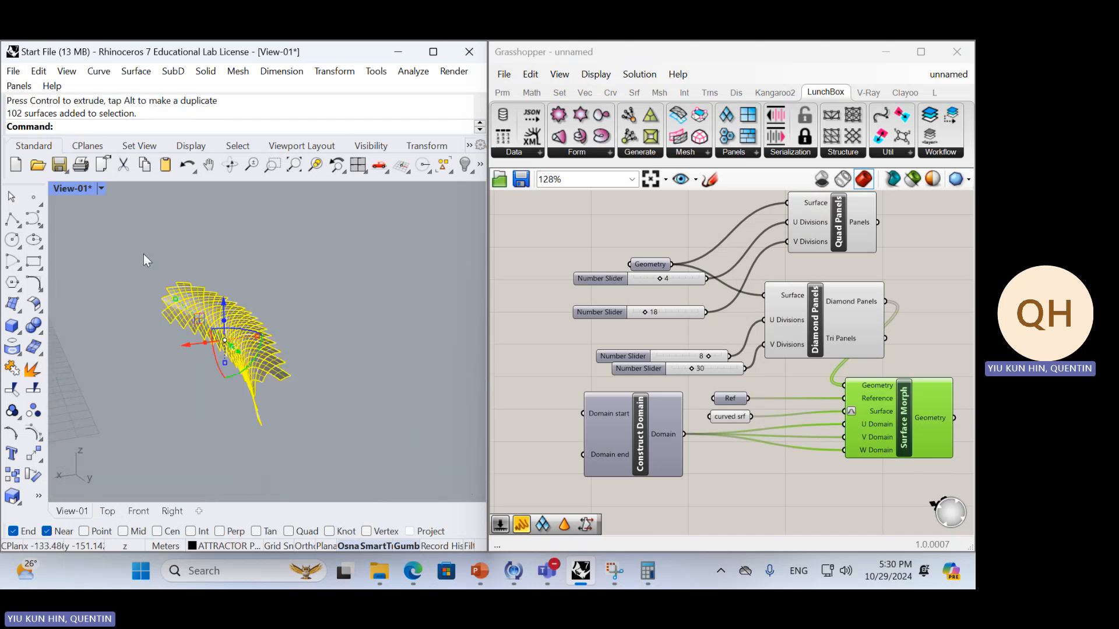
pyautogui.write('Proj')
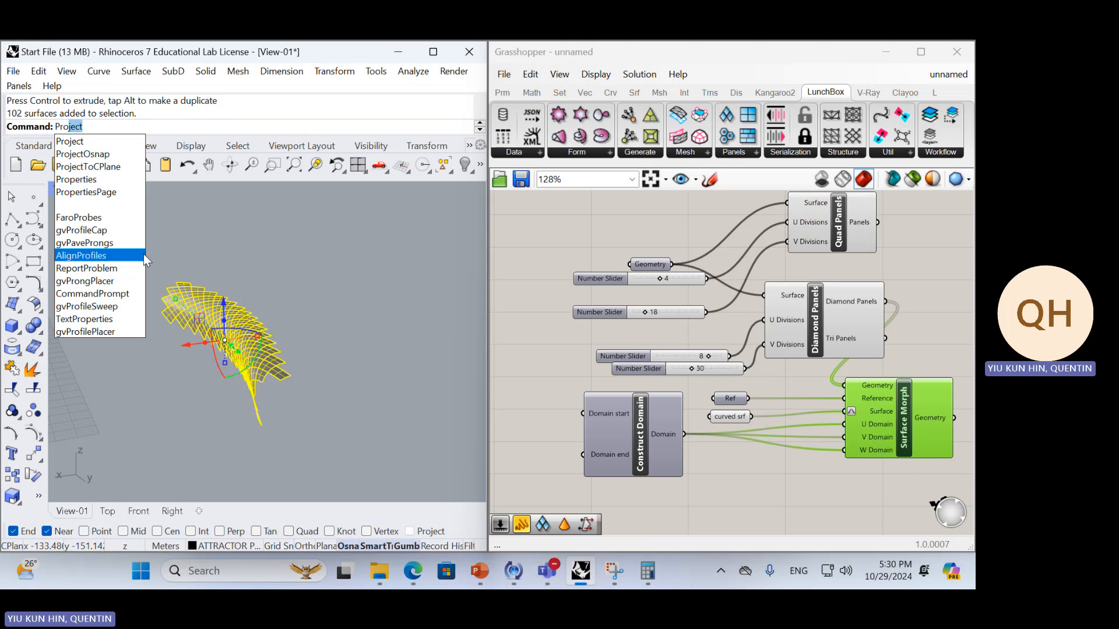
pyautogui.press('BackSpace')
pyautogui.press('BackSpace')
pyautogui.write('perties')
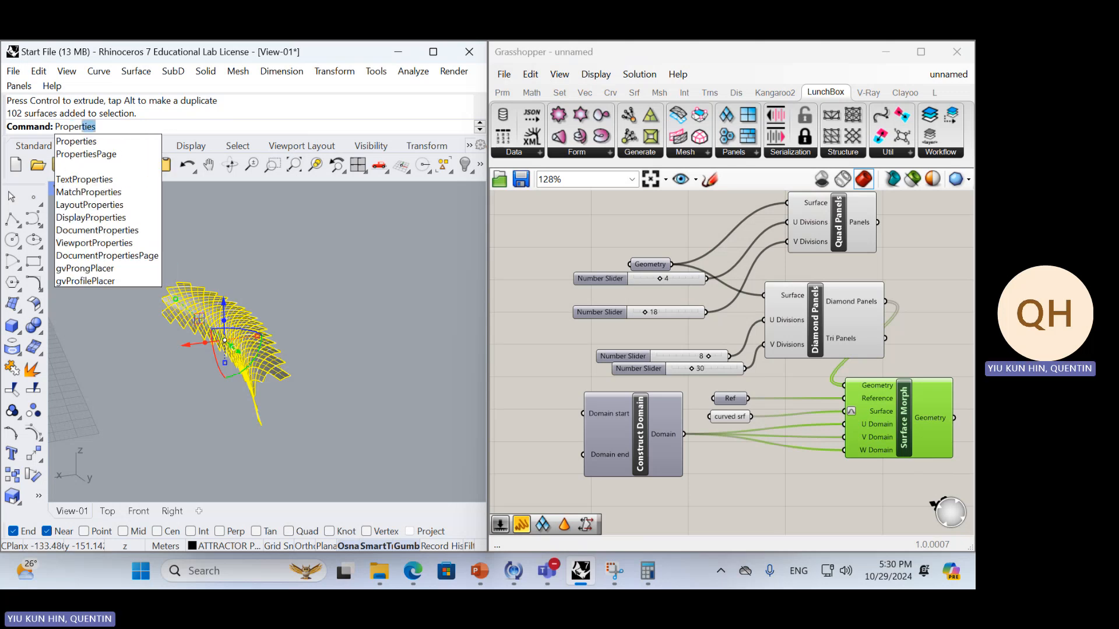
pyautogui.press('Return')
pyautogui.moveTo(450, 327); pyautogui.dragTo(456, 415)
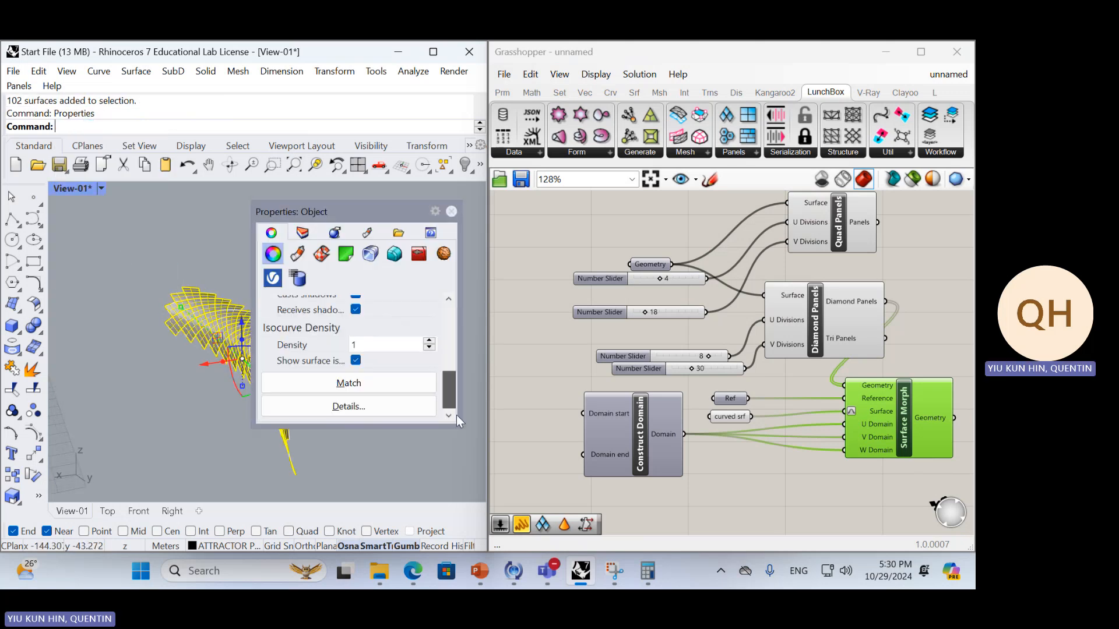
pyautogui.click(356, 361)
pyautogui.click(454, 213)
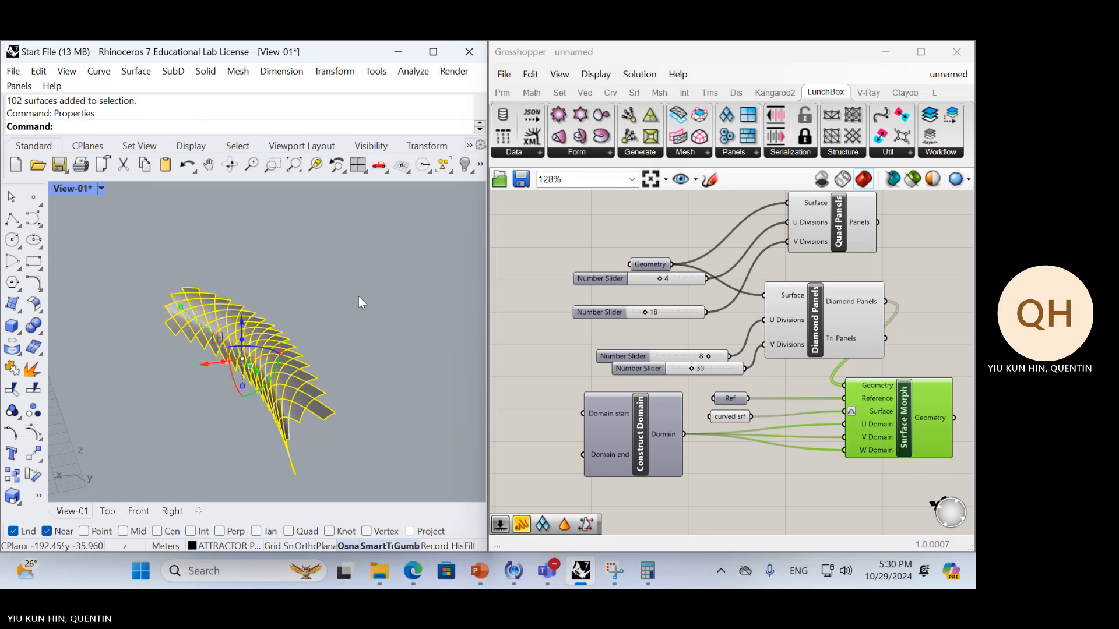
# Inspect the baked diamond panels up close, selecting individual ones to check that each is a separate surface
pyautogui.moveTo(358, 296); pyautogui.dragTo(295, 366, button='right')
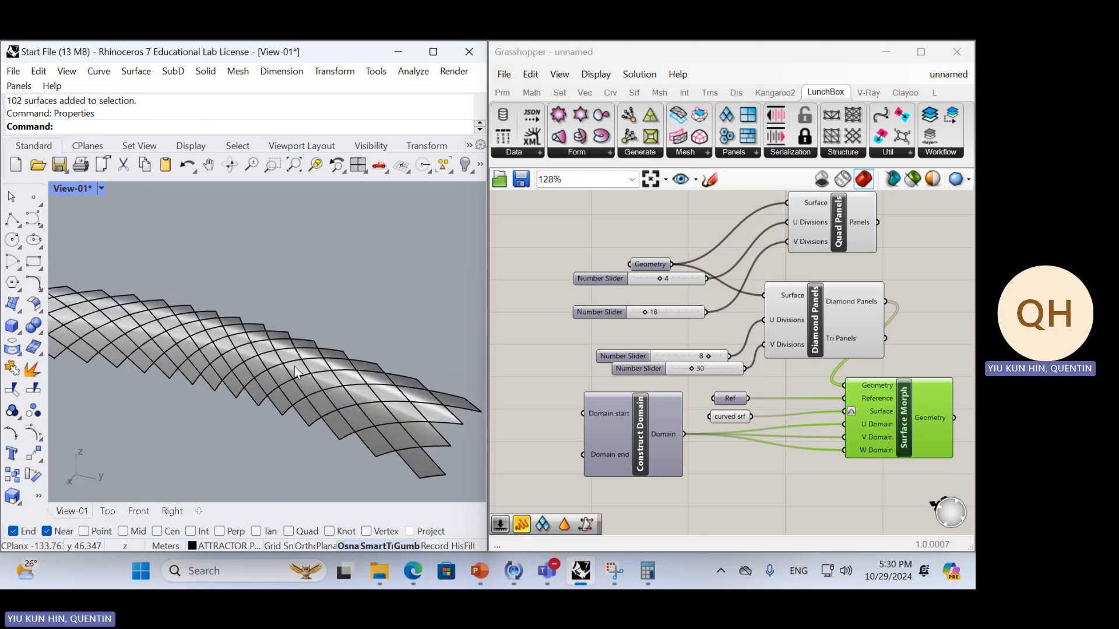
pyautogui.scroll(3, 313, 354)
pyautogui.click(284, 353)
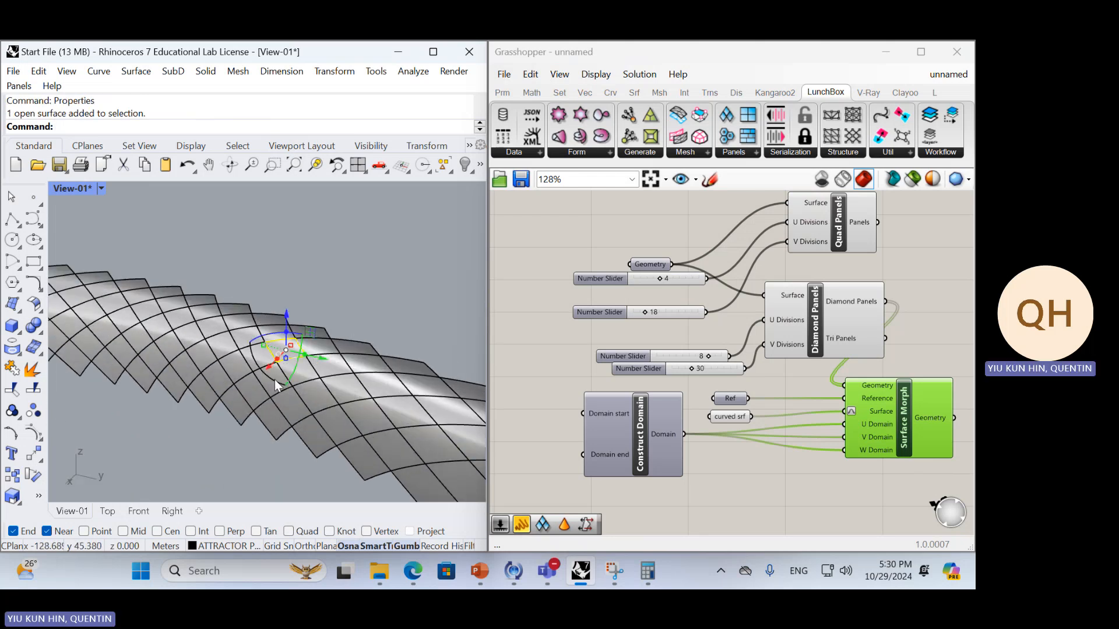
pyautogui.keyDown('shift'); pyautogui.click(274, 380); pyautogui.keyUp('shift')
# Select all the baked diamond panels and delete them from the Rhino scene
pyautogui.moveTo(325, 379); pyautogui.dragTo(366, 338, button='right')
pyautogui.moveTo(366, 339); pyautogui.dragTo(135, 292)
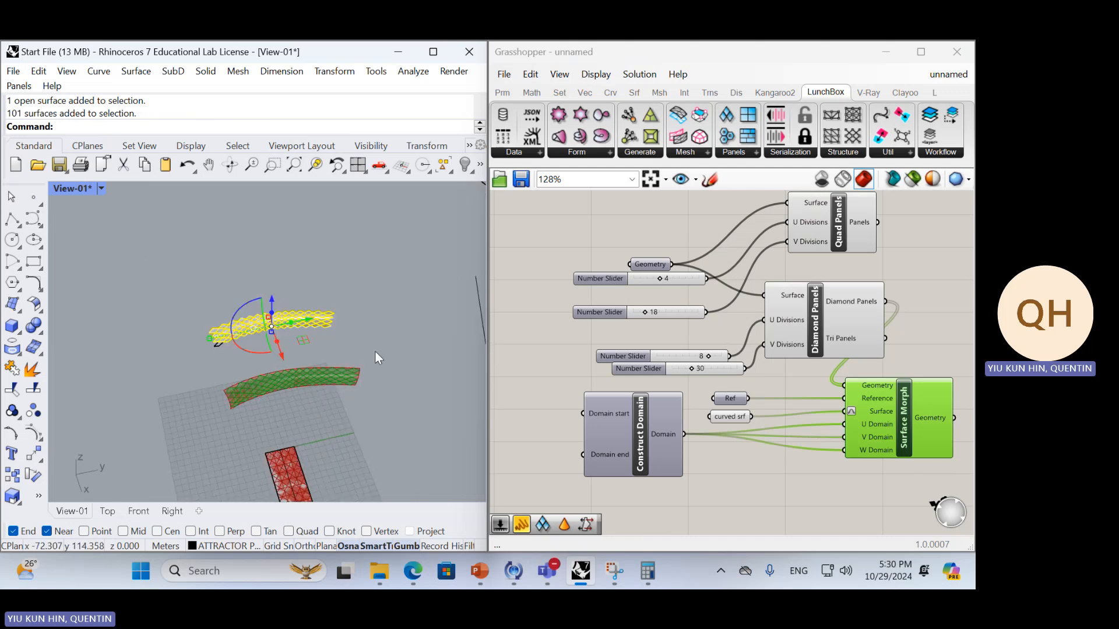
pyautogui.moveTo(375, 352); pyautogui.dragTo(193, 287)
pyautogui.press('Delete')
pyautogui.moveTo(306, 323); pyautogui.dragTo(460, 323, button='right')
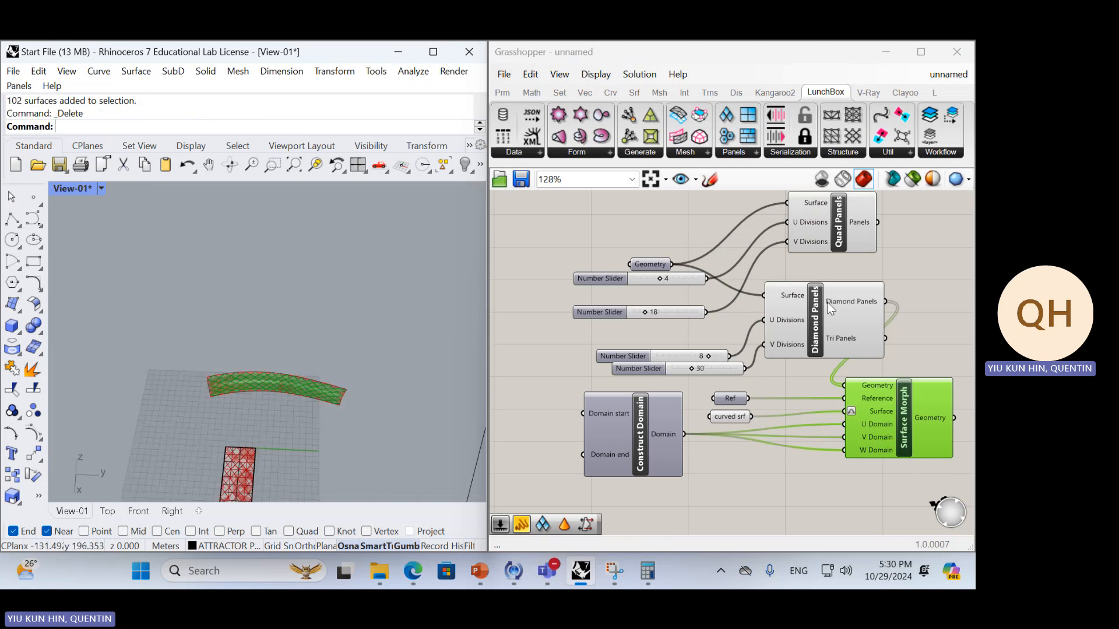
# Add a LunchBox Skewed Quads component to the definition and move the Diamond Panels component aside to make room
pyautogui.moveTo(828, 303); pyautogui.dragTo(739, 236)
pyautogui.click(733, 152)
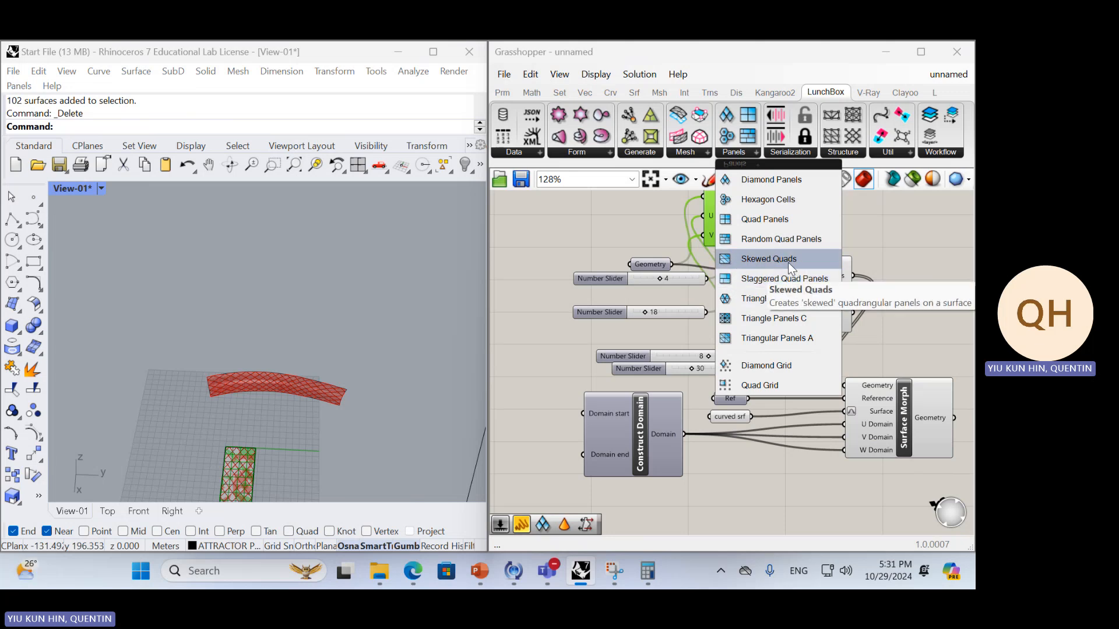
pyautogui.click(788, 262)
pyautogui.click(889, 256)
pyautogui.moveTo(915, 305); pyautogui.dragTo(856, 333, button='right')
pyautogui.click(809, 281)
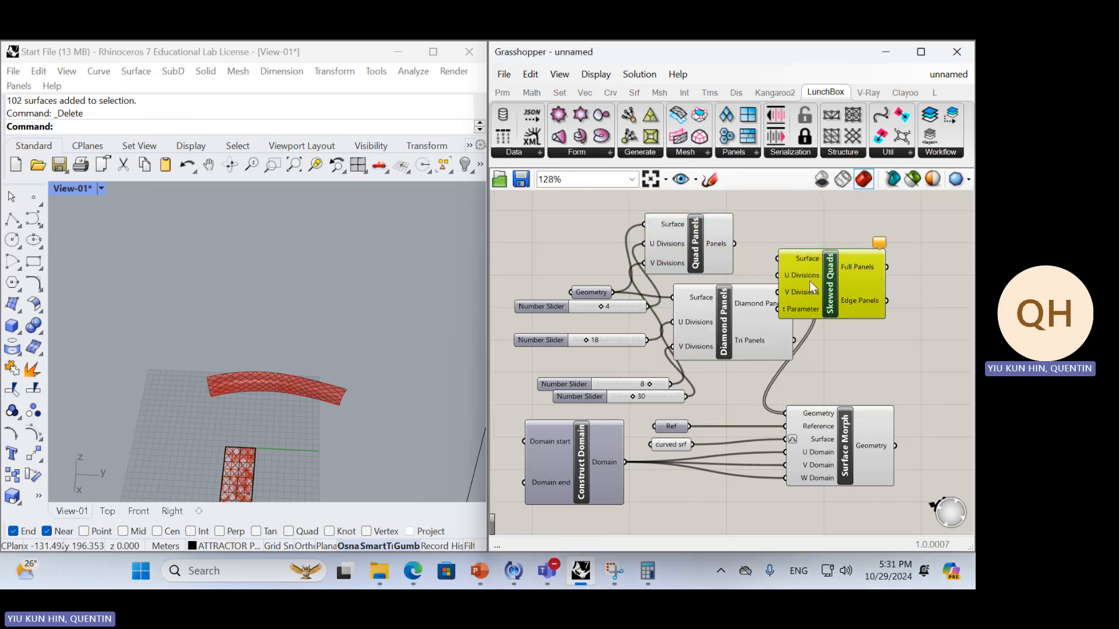
pyautogui.moveTo(745, 321); pyautogui.dragTo(919, 289)
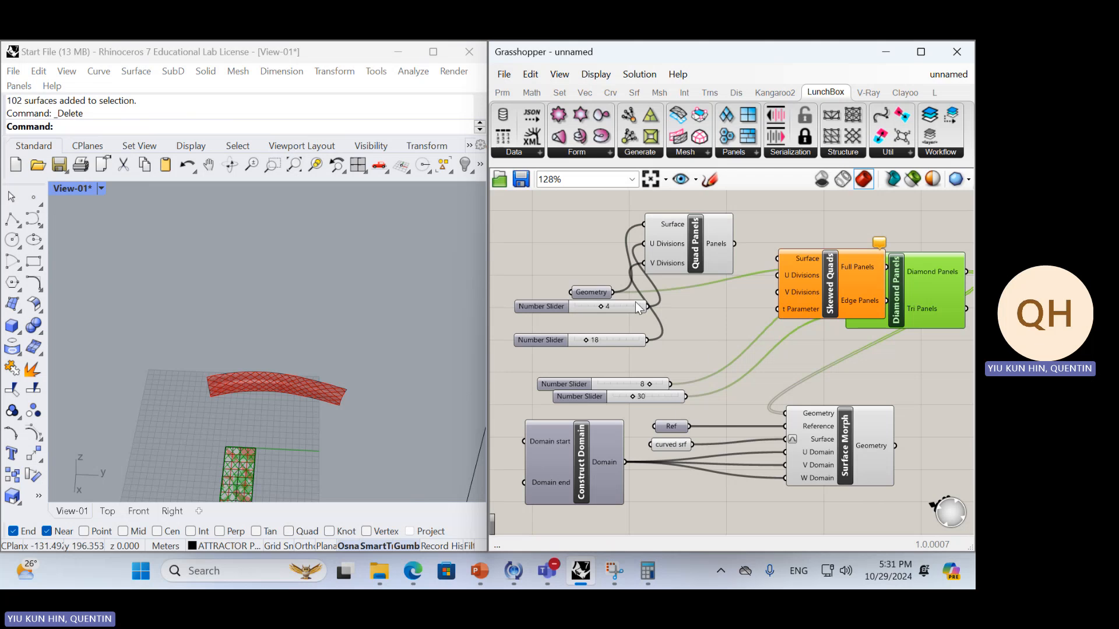
# Wire Geometry and the 8 and 30 sliders into Skewed Quads' Surface, U and V inputs, and its Full Panels output into Surface Morph's Geometry
pyautogui.moveTo(614, 299); pyautogui.dragTo(796, 260)
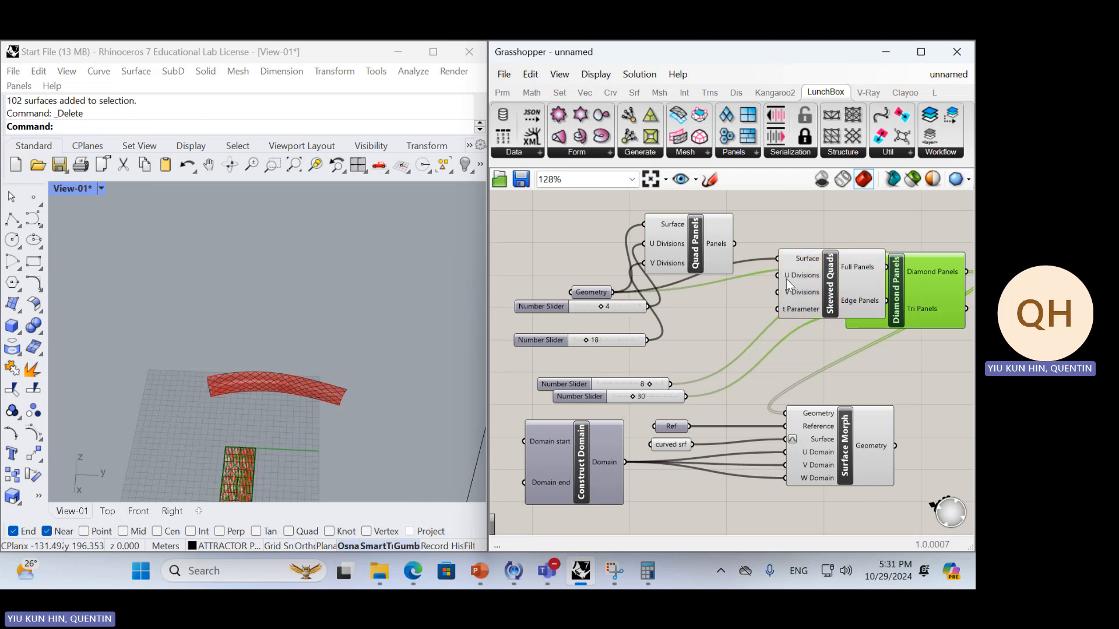
pyautogui.moveTo(670, 384); pyautogui.dragTo(747, 299)
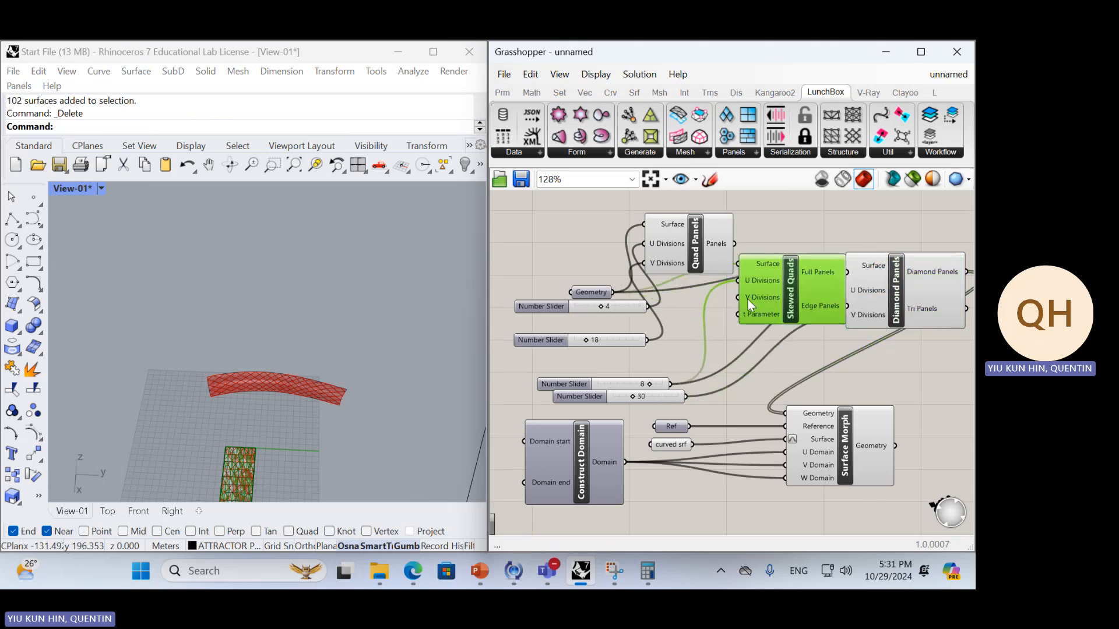
pyautogui.moveTo(867, 443); pyautogui.dragTo(898, 489)
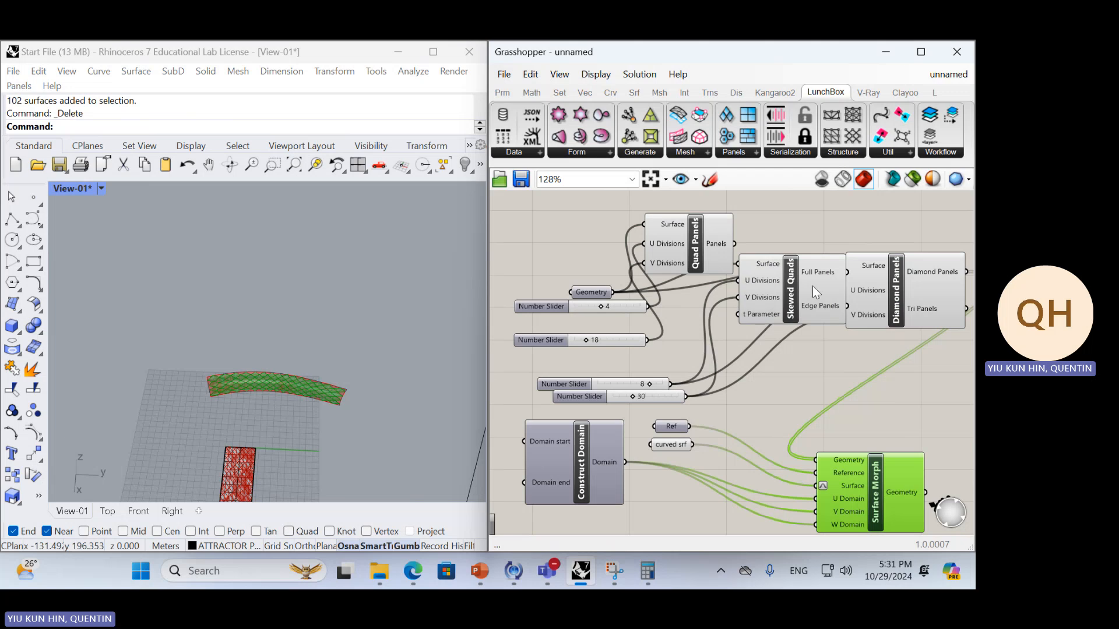
pyautogui.moveTo(813, 285); pyautogui.dragTo(815, 460)
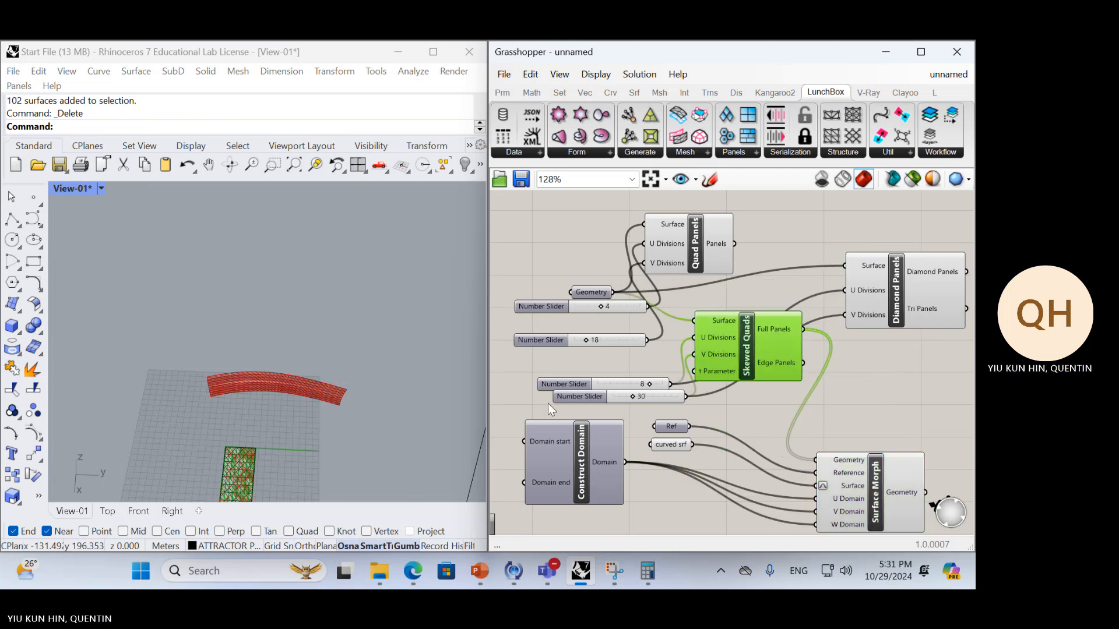
pyautogui.scroll(4, 315, 403)
pyautogui.scroll(3, 300, 390)
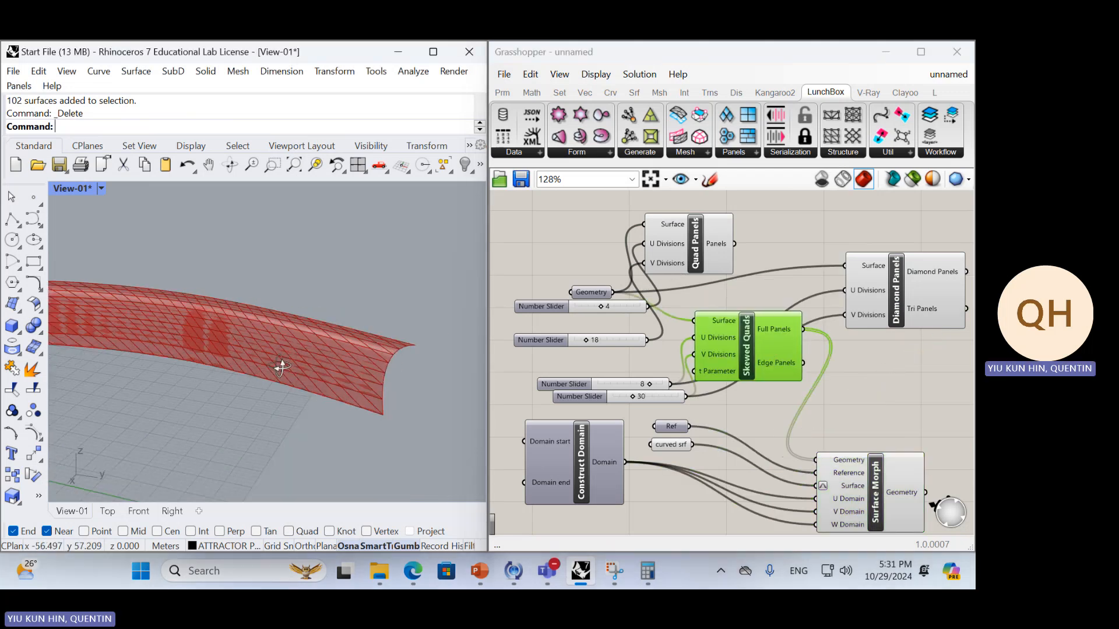
# Inspect the skewed quad panels morphed onto the curved surface up close in the Rhino viewport
pyautogui.click(918, 502)
pyautogui.scroll(3, 243, 330)
pyautogui.click(852, 414)
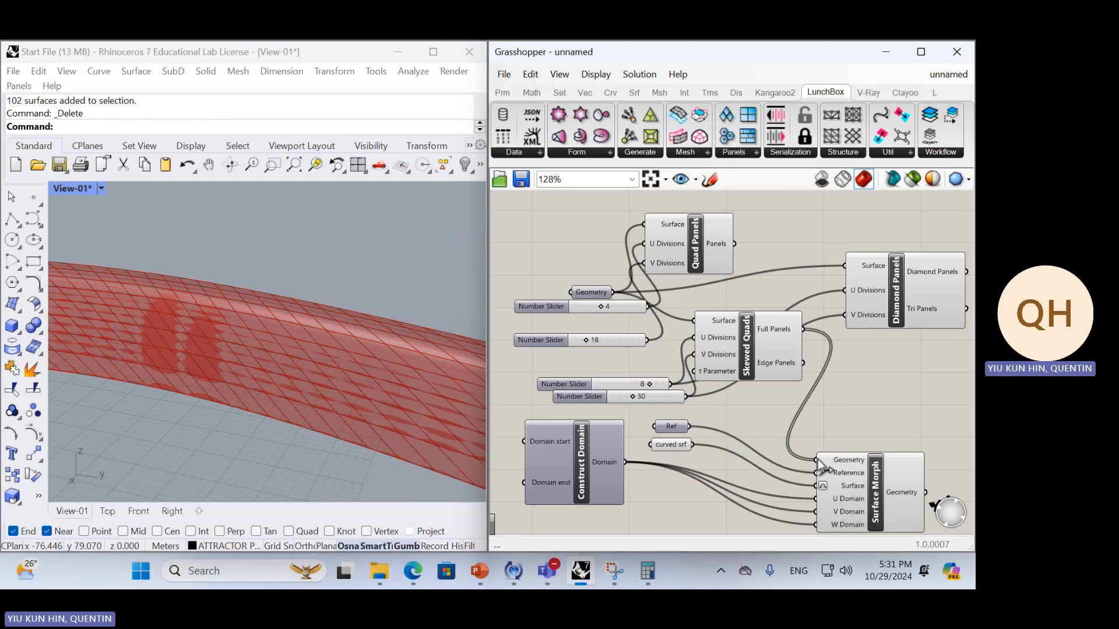
pyautogui.moveTo(222, 295); pyautogui.dragTo(288, 350, button='right')
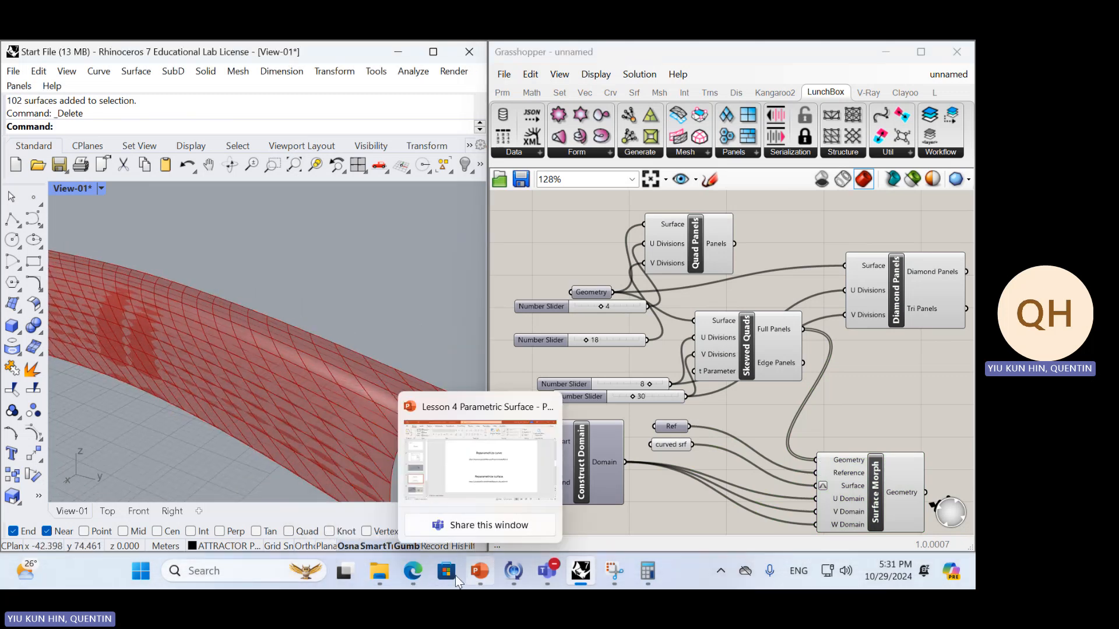
# Switch to Edge and search the web for "herzog and demeruron stadium" in a new tab
pyautogui.click(412, 571)
pyautogui.click(630, 53)
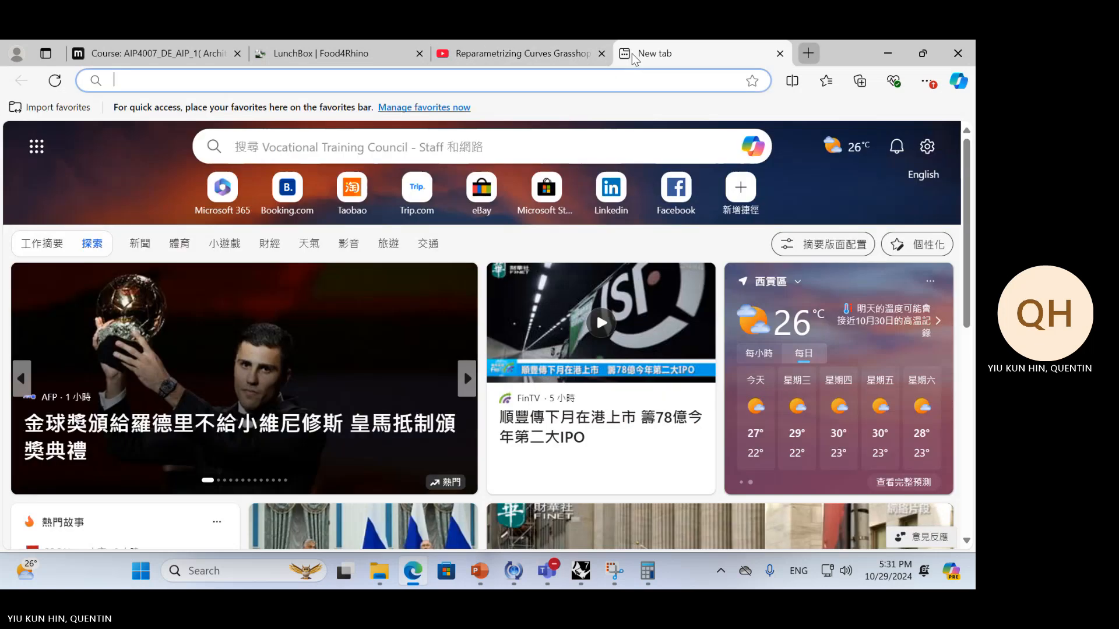
pyautogui.write('her')
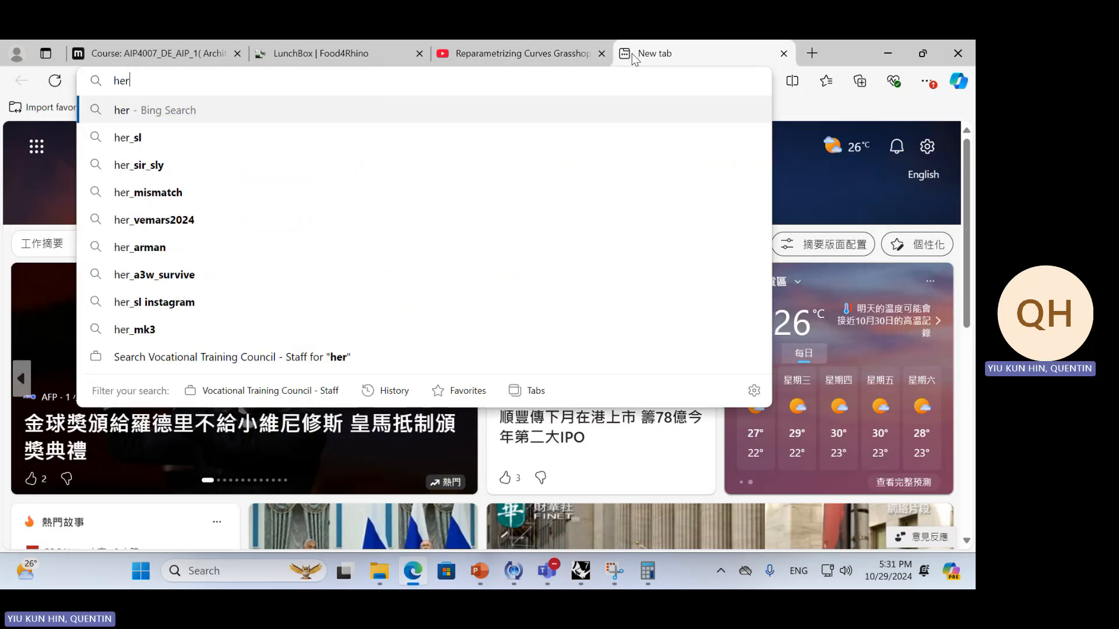
pyautogui.write('zog and ed')
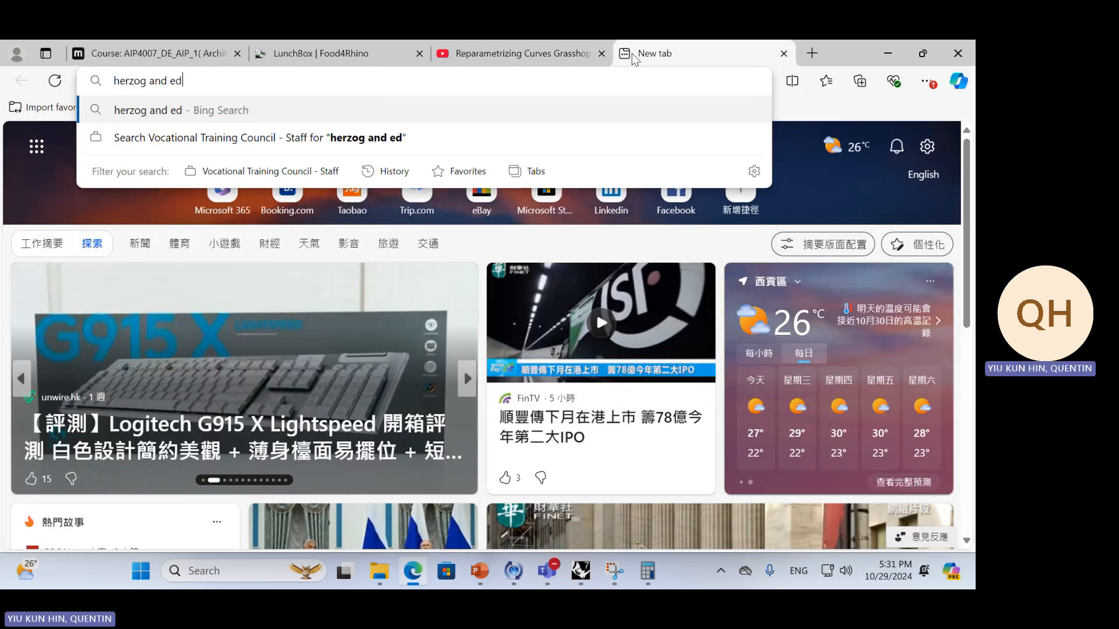
pyautogui.press('BackSpace')
pyautogui.press('BackSpace')
pyautogui.write('demerurom')
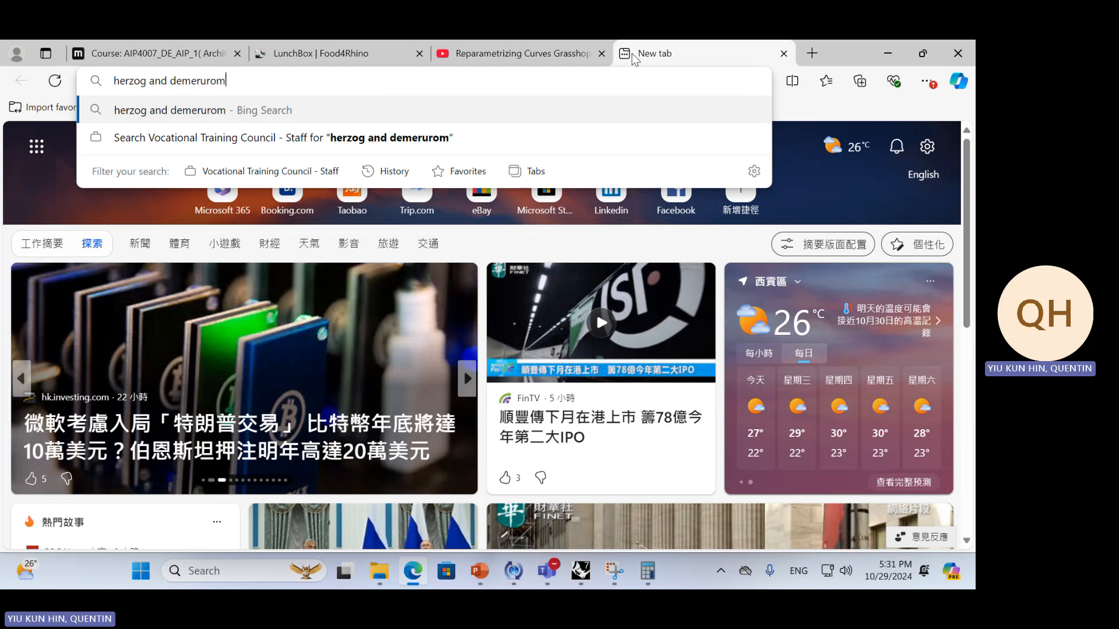
pyautogui.press('BackSpace')
pyautogui.press('BackSpace')
pyautogui.write('b')
pyautogui.press('BackSpace')
pyautogui.write('n')
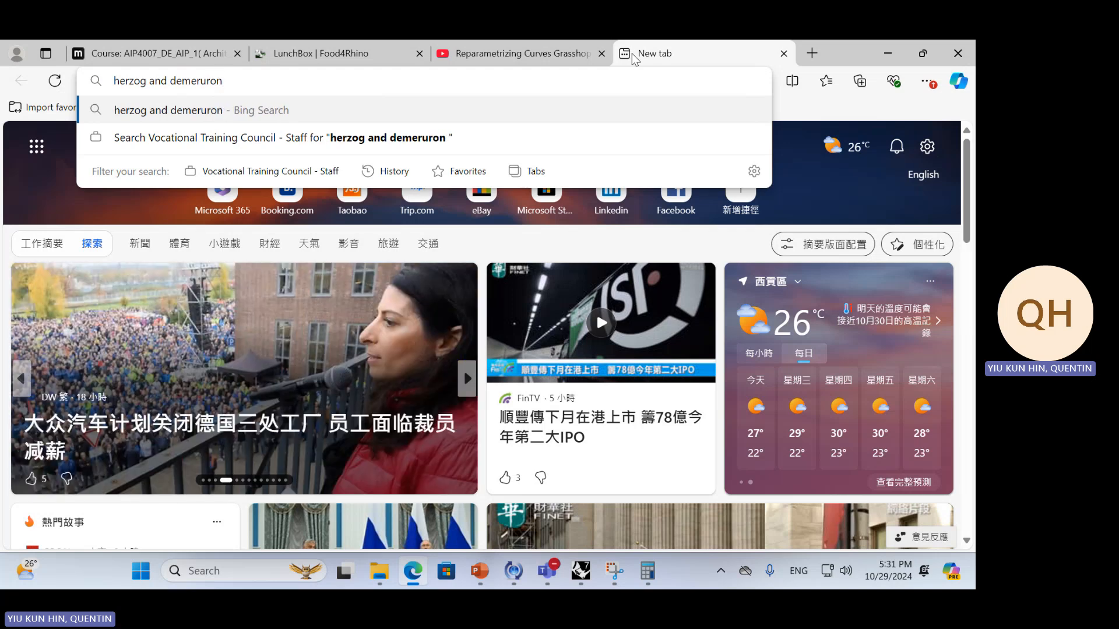
pyautogui.write('+stadium')
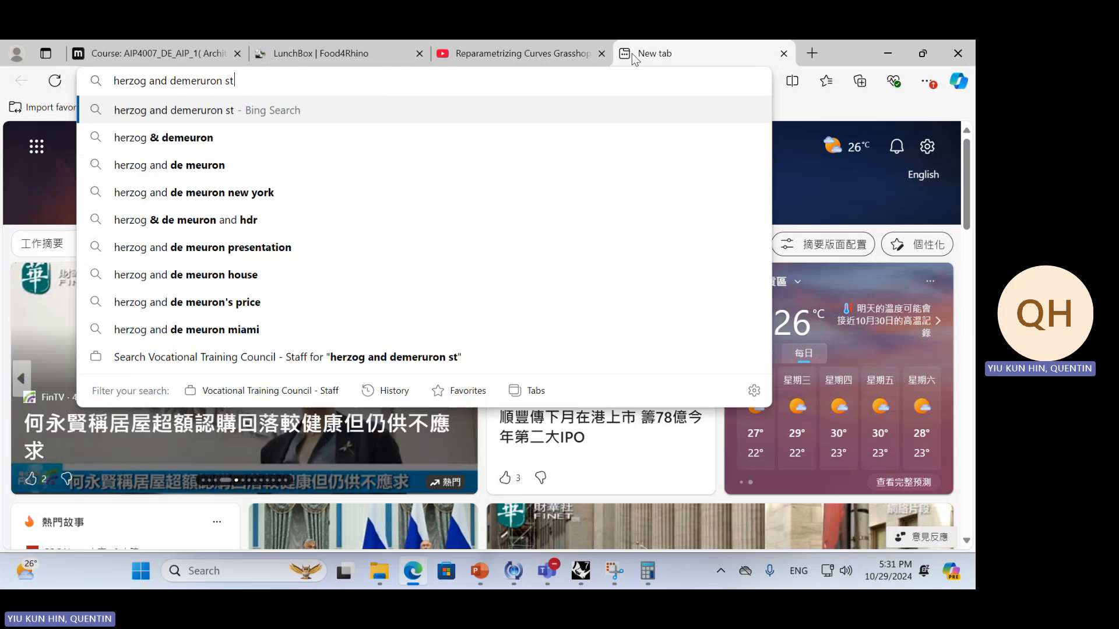
pyautogui.press('Return')
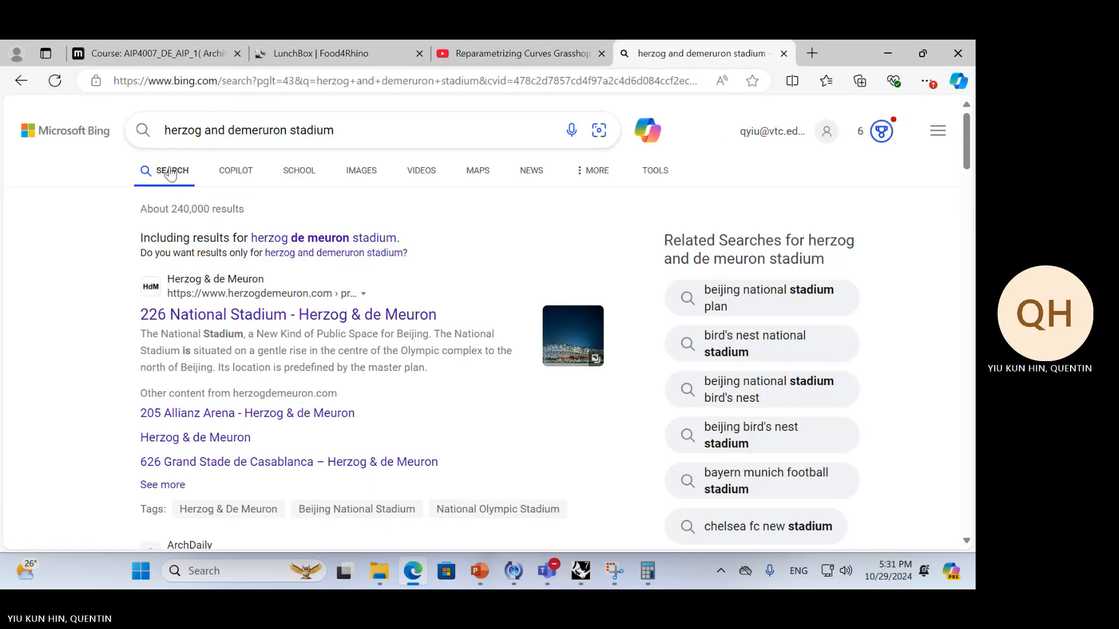
# Browse the image results of the stadium search and open the Allianz Arena photo
pyautogui.click(355, 175)
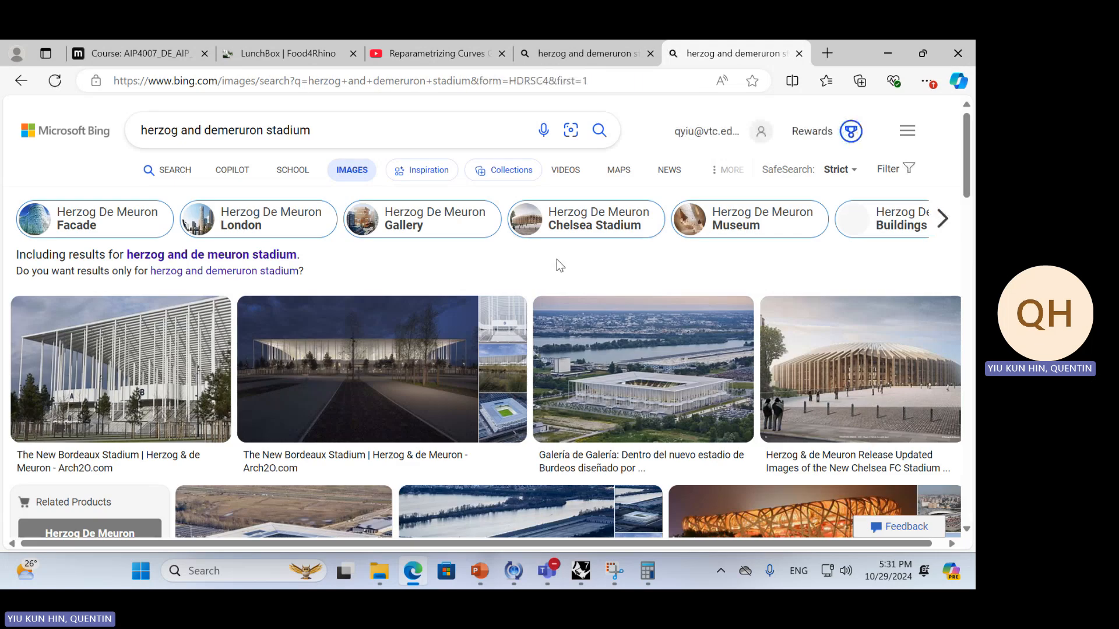
pyautogui.scroll(-2, 130, 338)
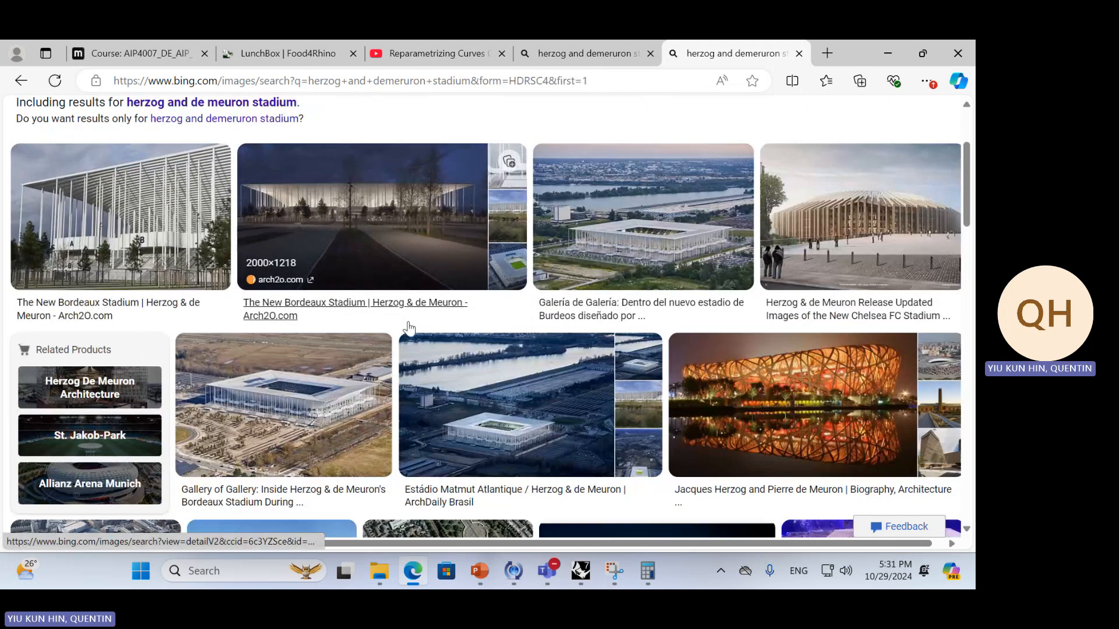
pyautogui.scroll(-5, 408, 328)
pyautogui.scroll(-5, 269, 316)
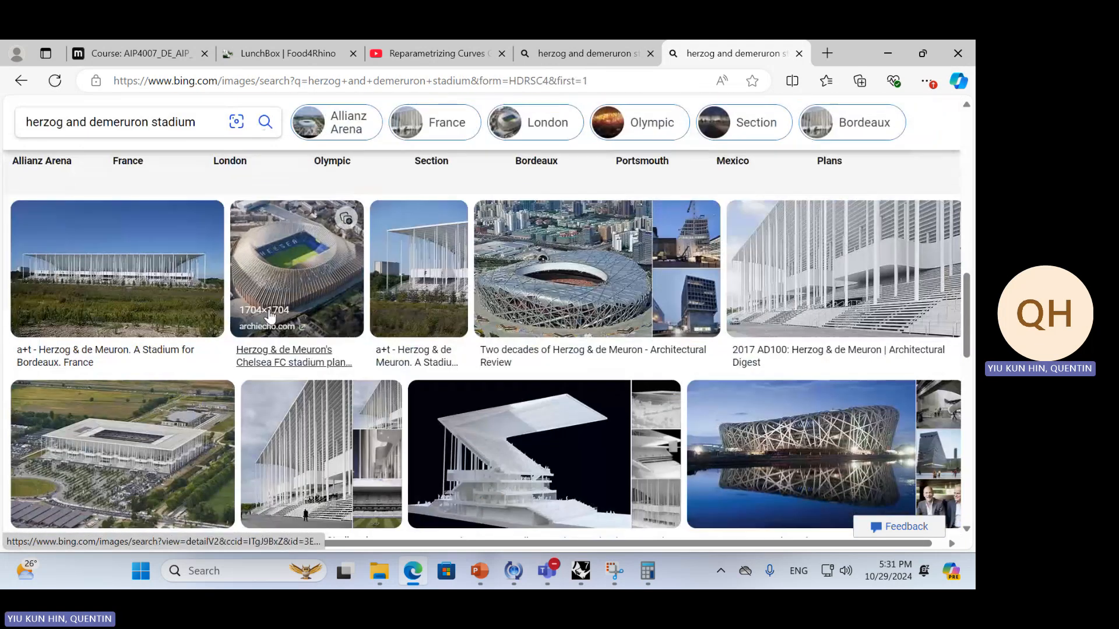
pyautogui.scroll(-10, 269, 316)
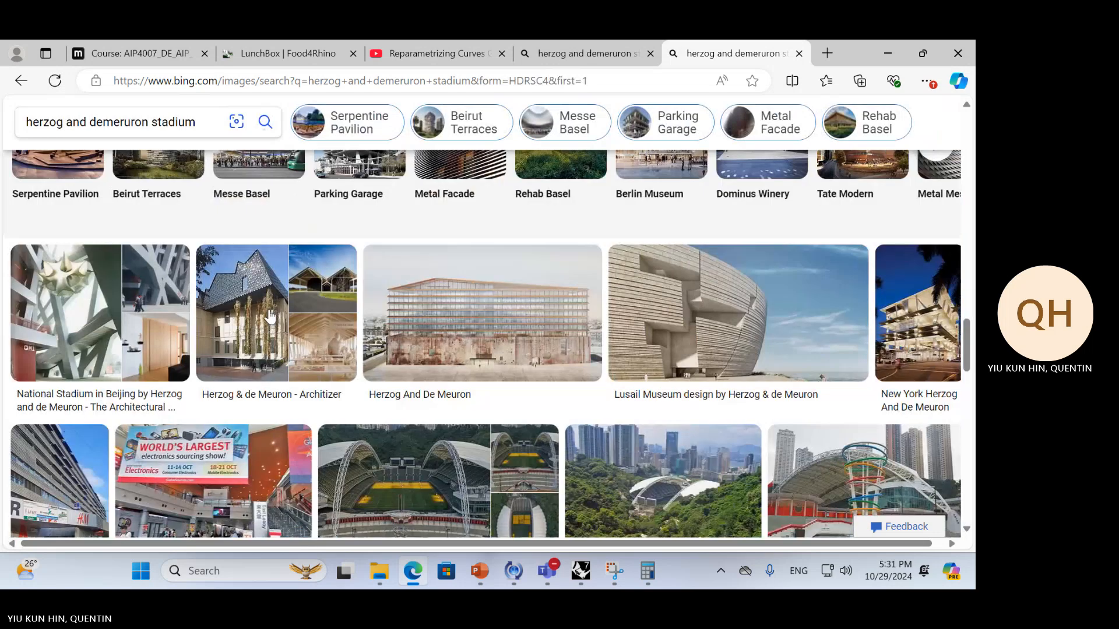
pyautogui.scroll(-10, 269, 316)
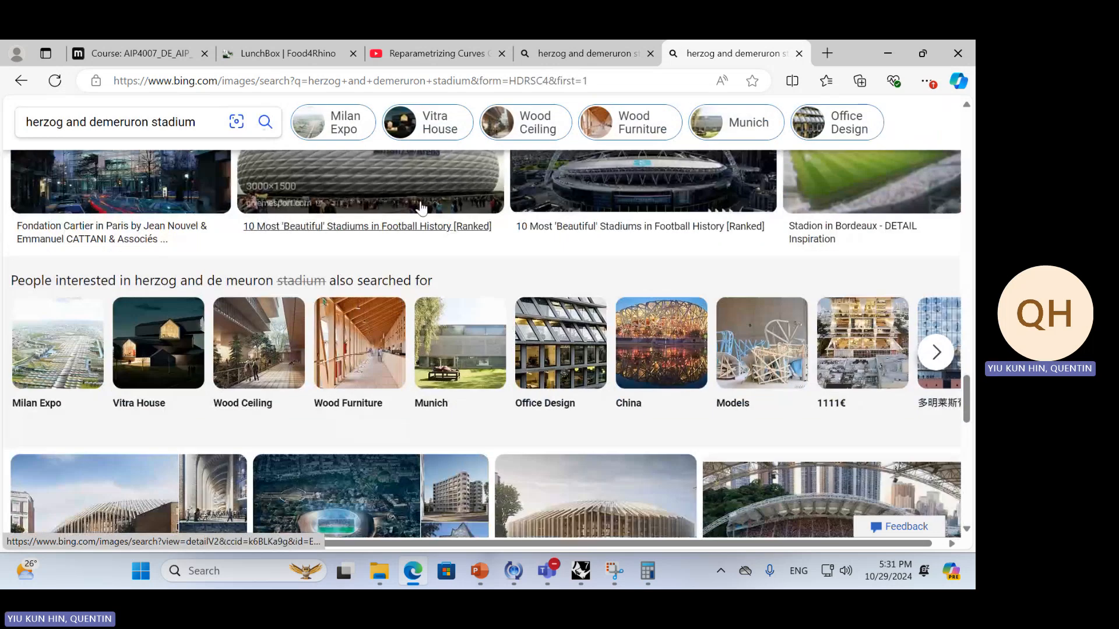
pyautogui.scroll(4, 399, 433)
pyautogui.scroll(-2, 399, 431)
pyautogui.click(417, 327)
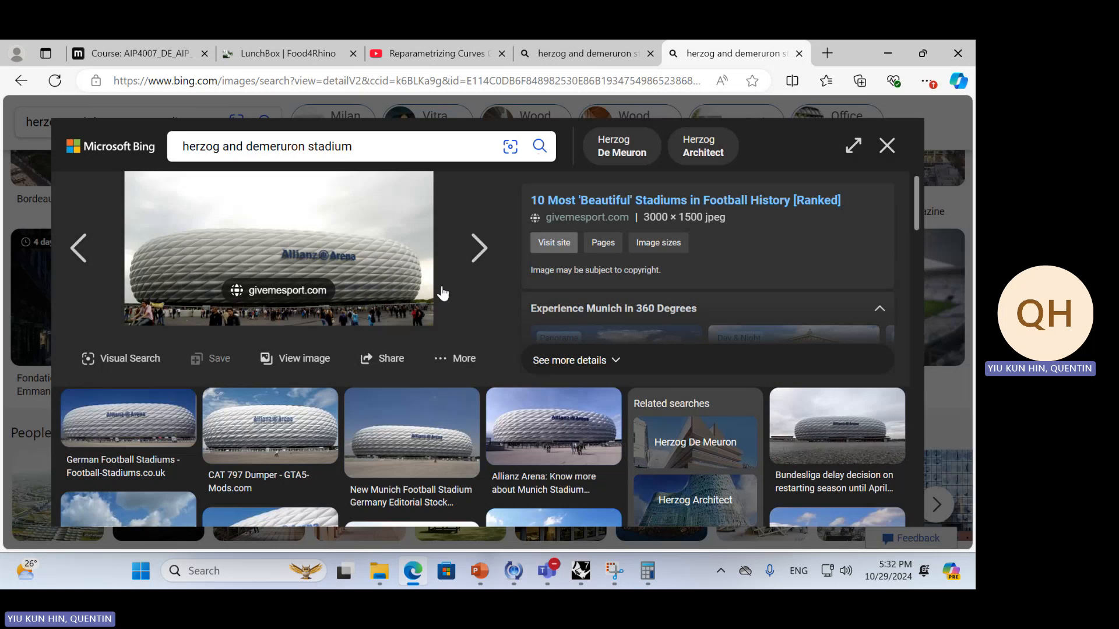
# Return to Rhino and orbit around the skewed panel surface to compare it with the arena facade
pyautogui.hotkey('alt', 'Tab')
pyautogui.click(677, 245)
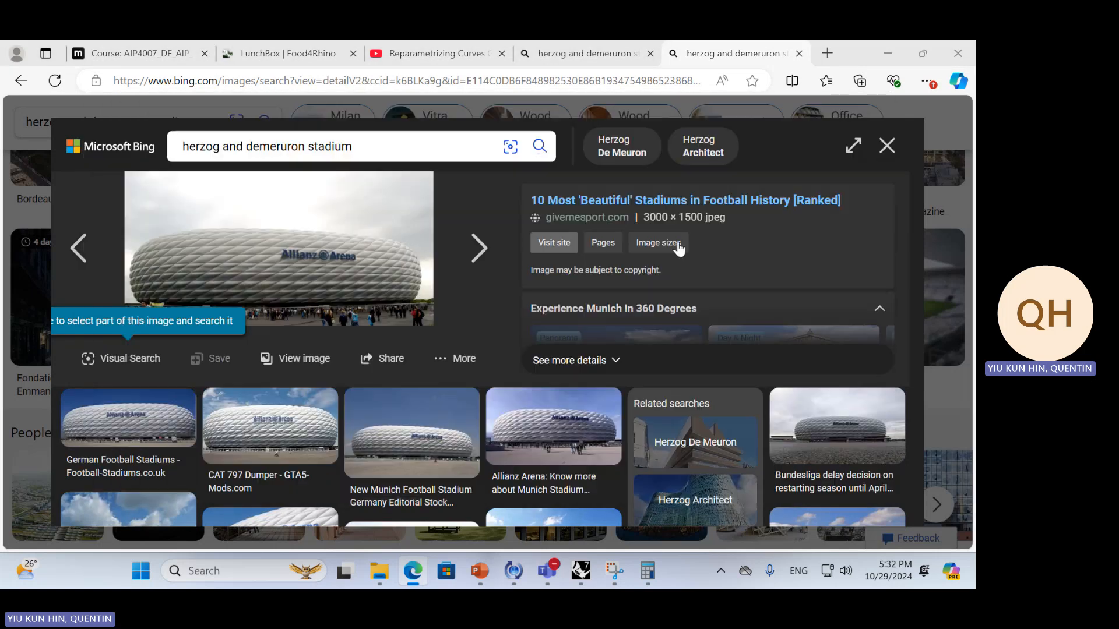
pyautogui.hotkey('alt', 'Tab')
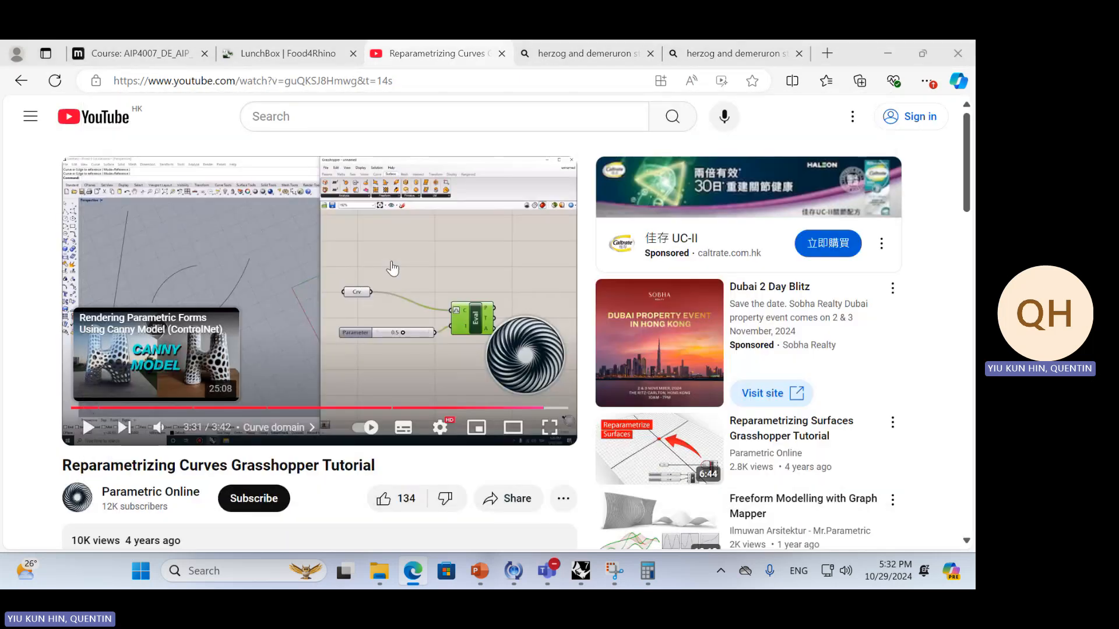
pyautogui.hotkey('alt', 'Tab')
pyautogui.moveTo(360, 378); pyautogui.dragTo(373, 326, button='right')
# Bake the Surface Morph component's skewed quad panels into the Rhino scene
pyautogui.scroll(-3, 682, 390)
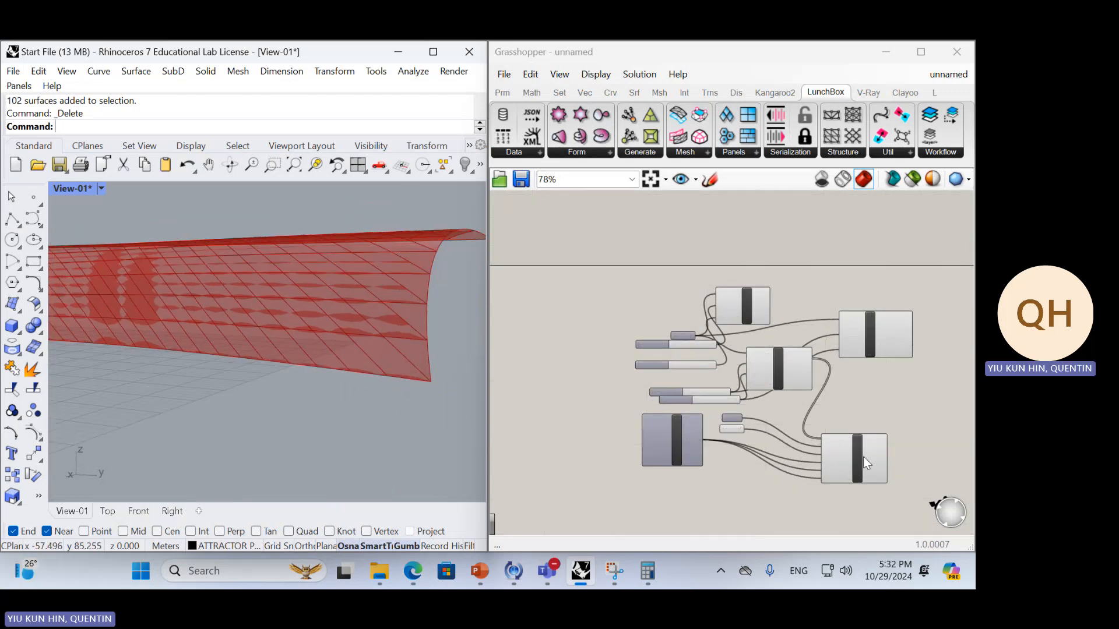
pyautogui.click(902, 342)
pyautogui.scroll(3, 902, 341)
pyautogui.click(836, 491)
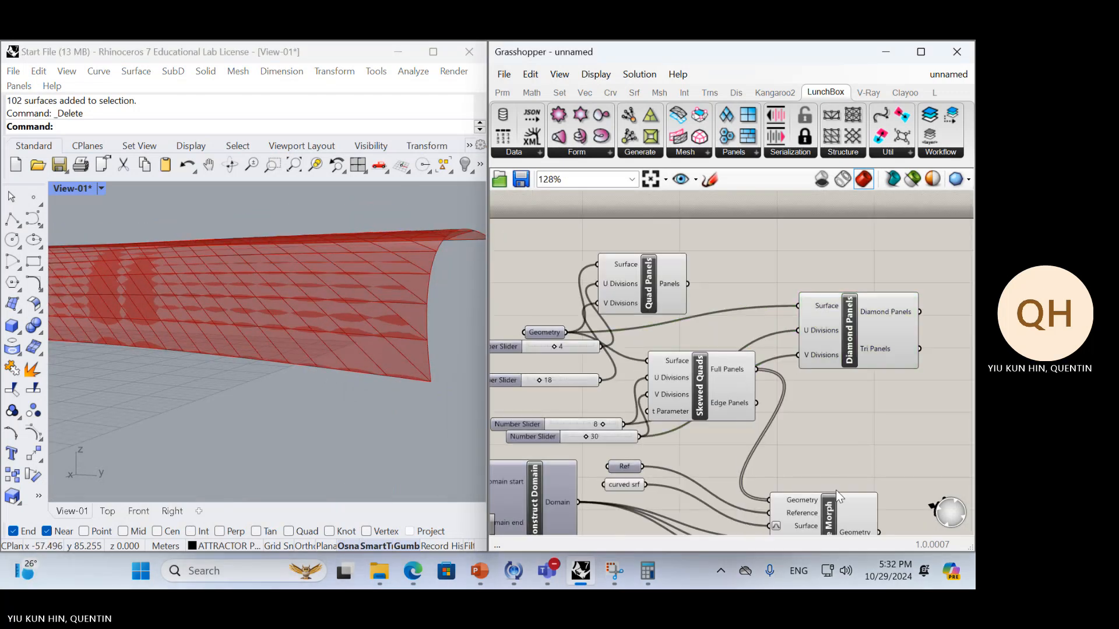
pyautogui.click(839, 504)
pyautogui.middleClick(872, 449)
pyautogui.click(900, 479)
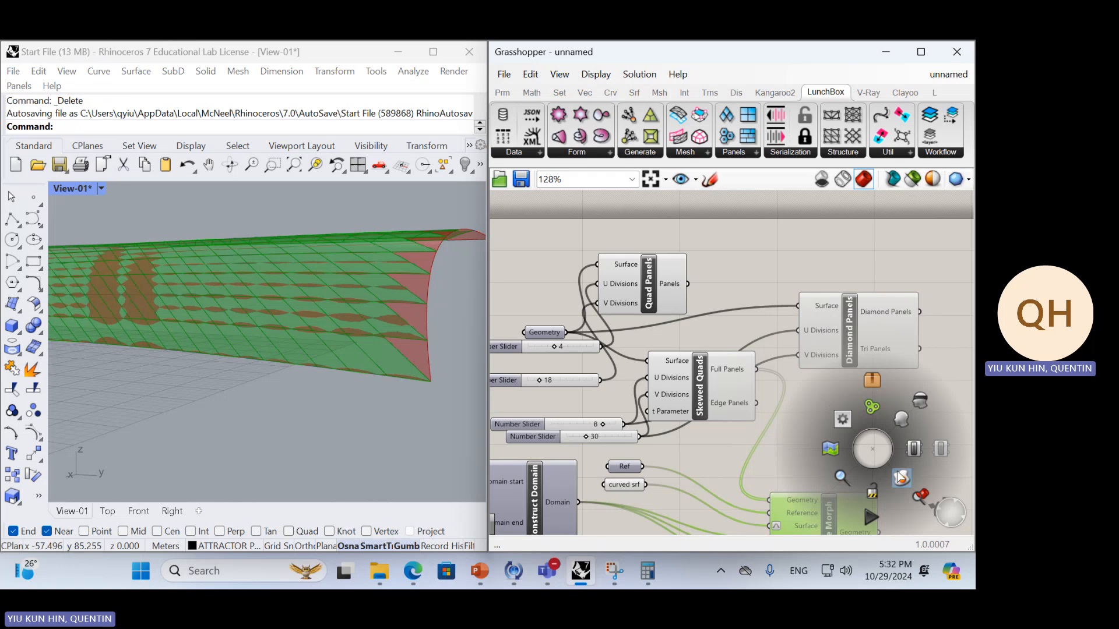
# Select all the baked skewed panels and move them away from the original curved surface
pyautogui.moveTo(408, 291)
pyautogui.mouseDown(button='right')
pyautogui.moveTo(367, 316)
pyautogui.moveTo(296, 326)
pyautogui.mouseUp(button='right')
pyautogui.scroll(-5, 364, 317)
pyautogui.moveTo(325, 423); pyautogui.dragTo(94, 242)
pyautogui.scroll(-5, 131, 278)
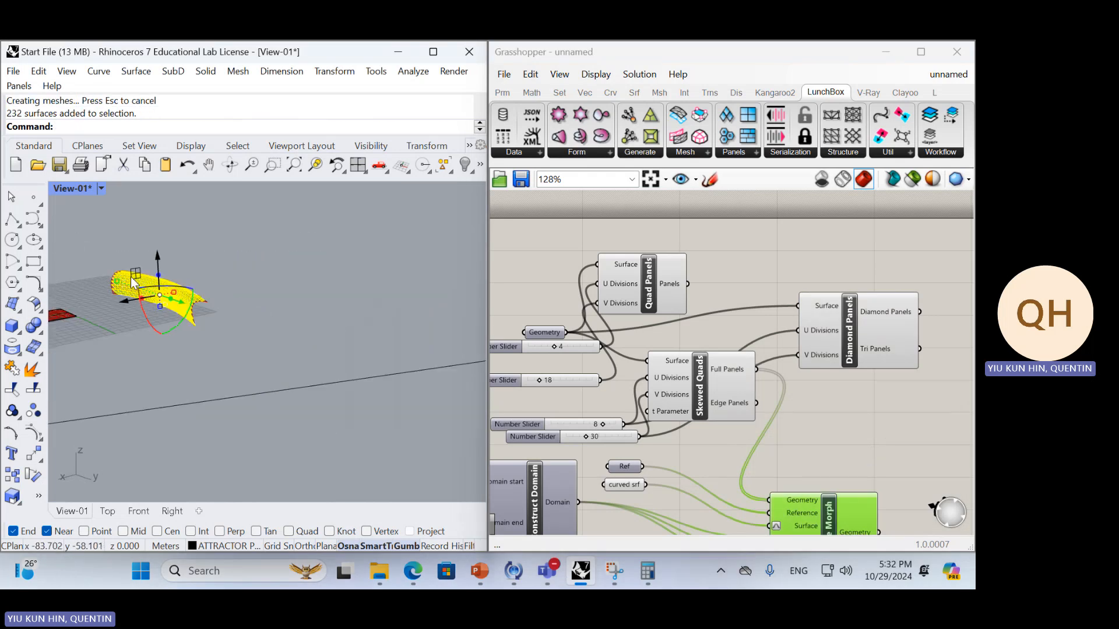
pyautogui.moveTo(131, 277); pyautogui.dragTo(139, 295, button='right')
pyautogui.moveTo(121, 302); pyautogui.dragTo(306, 267)
pyautogui.click(447, 320)
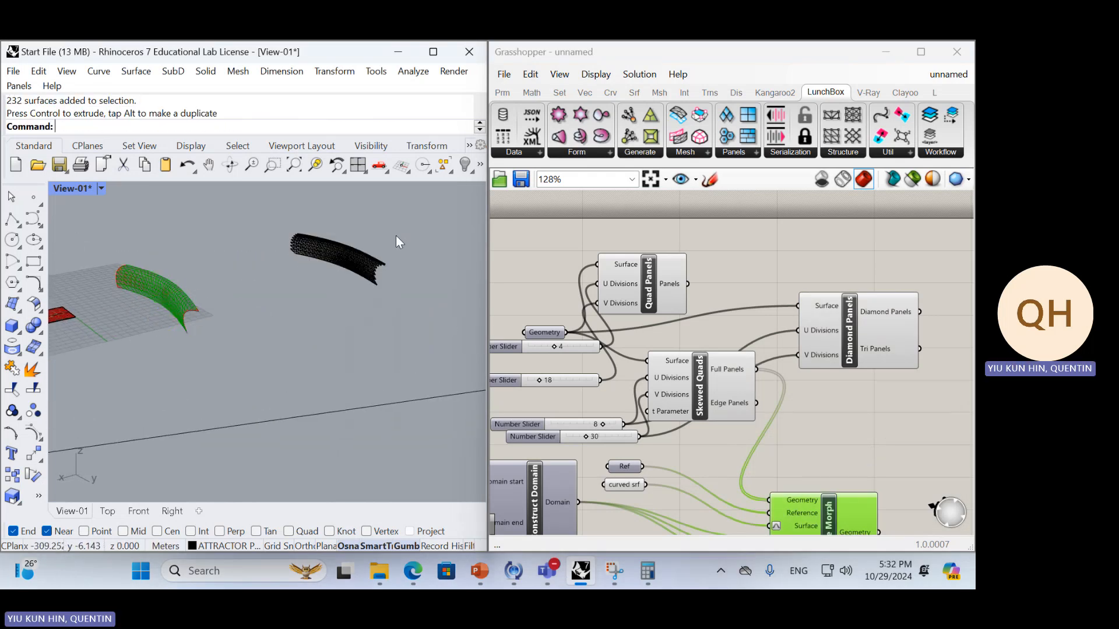
# Inspect the baked skewed panels from several angles and compare them with the Allianz Arena photo in Edge
pyautogui.scroll(7, 396, 235)
pyautogui.moveTo(342, 297); pyautogui.dragTo(391, 274, button='right')
pyautogui.scroll(5, 201, 335)
pyautogui.keyDown('shift'); pyautogui.moveTo(189, 338); pyautogui.dragTo(233, 341, button='right'); pyautogui.keyUp('shift')
pyautogui.moveTo(233, 341); pyautogui.dragTo(124, 340, button='right')
pyautogui.scroll(-5, 228, 316)
pyautogui.moveTo(228, 316); pyautogui.dragTo(231, 357, button='right')
pyautogui.hotkey('alt', 'Tab')
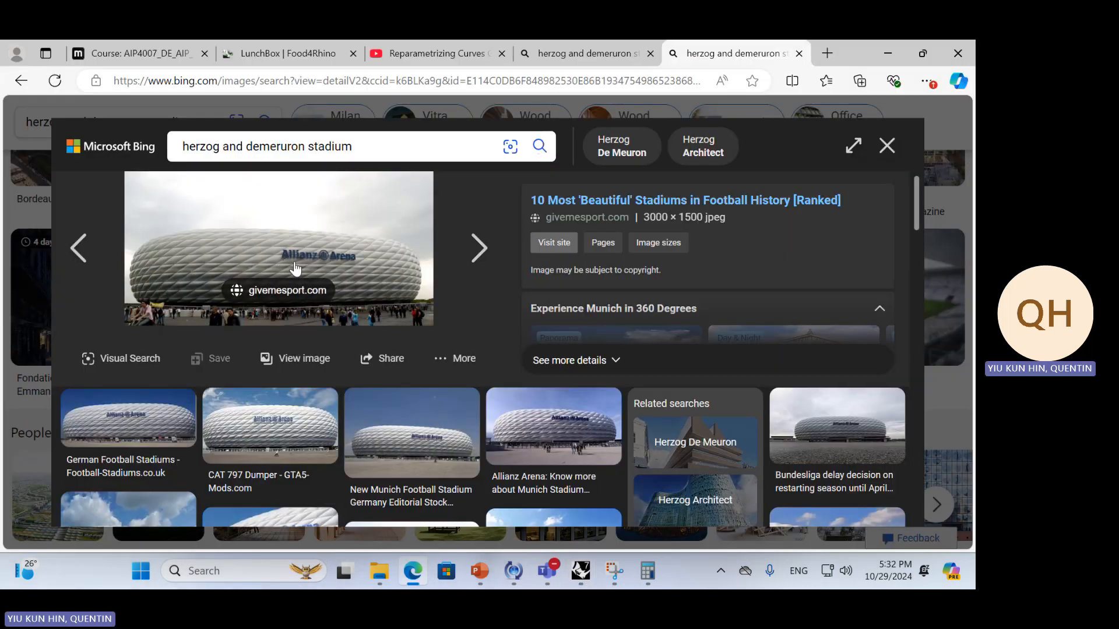
pyautogui.hotkey('alt', 'Tab')
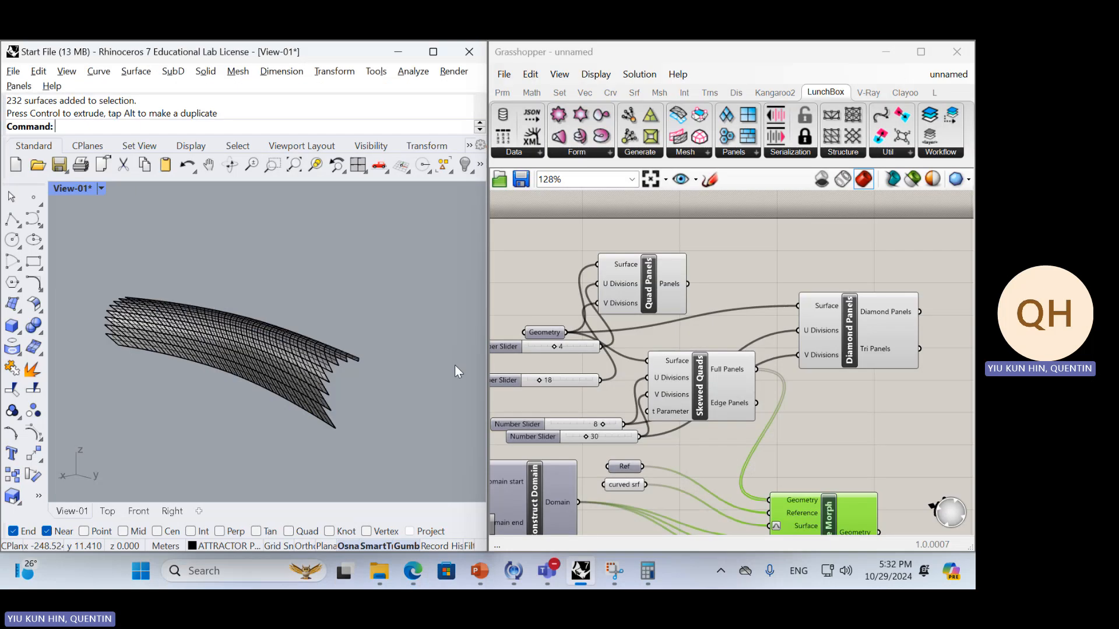
# Select all the baked skewed panels and delete them from the Rhino scene
pyautogui.moveTo(455, 365); pyautogui.dragTo(367, 368, button='right')
pyautogui.scroll(-6, 412, 362)
pyautogui.moveTo(421, 391); pyautogui.dragTo(289, 280)
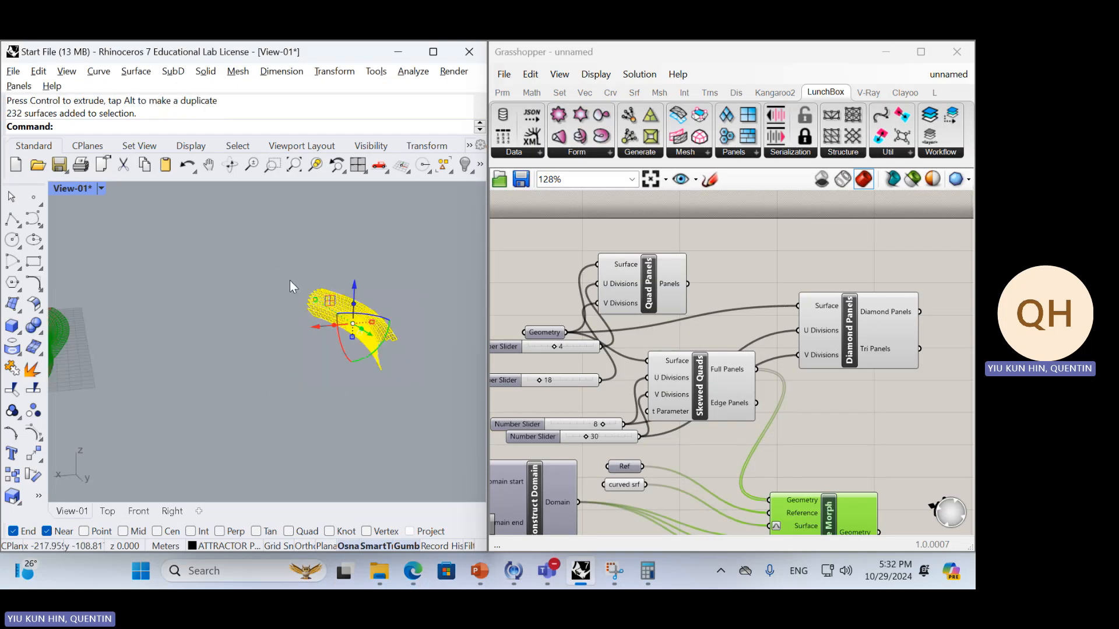
pyautogui.press('Delete')
# Compare the morphed skewed panel preview with the related Allianz Arena photos in Edge, ending back in Rhino
pyautogui.scroll(-7, 318, 338)
pyautogui.moveTo(294, 361); pyautogui.dragTo(227, 357, button='right')
pyautogui.scroll(8, 228, 358)
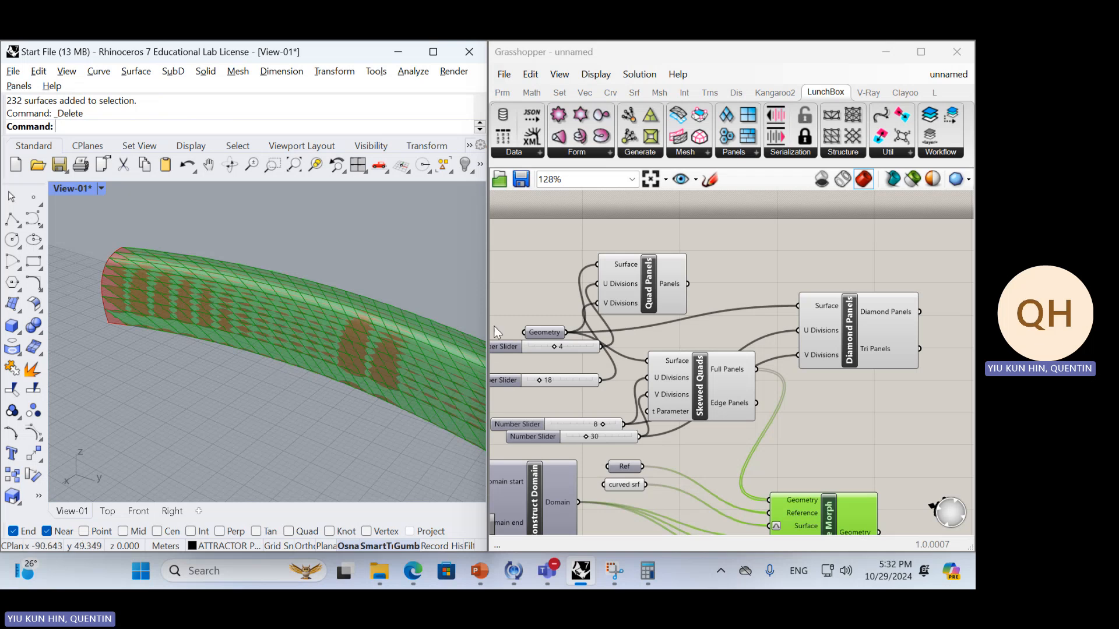
pyautogui.hotkey('alt', 'Tab')
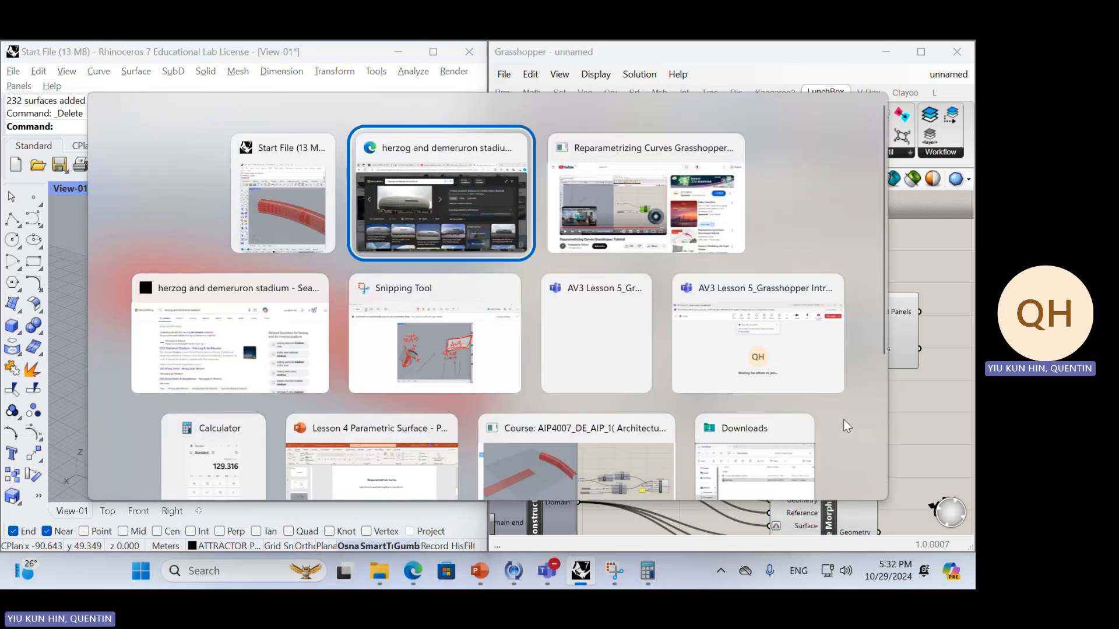
pyautogui.scroll(-5, 651, 404)
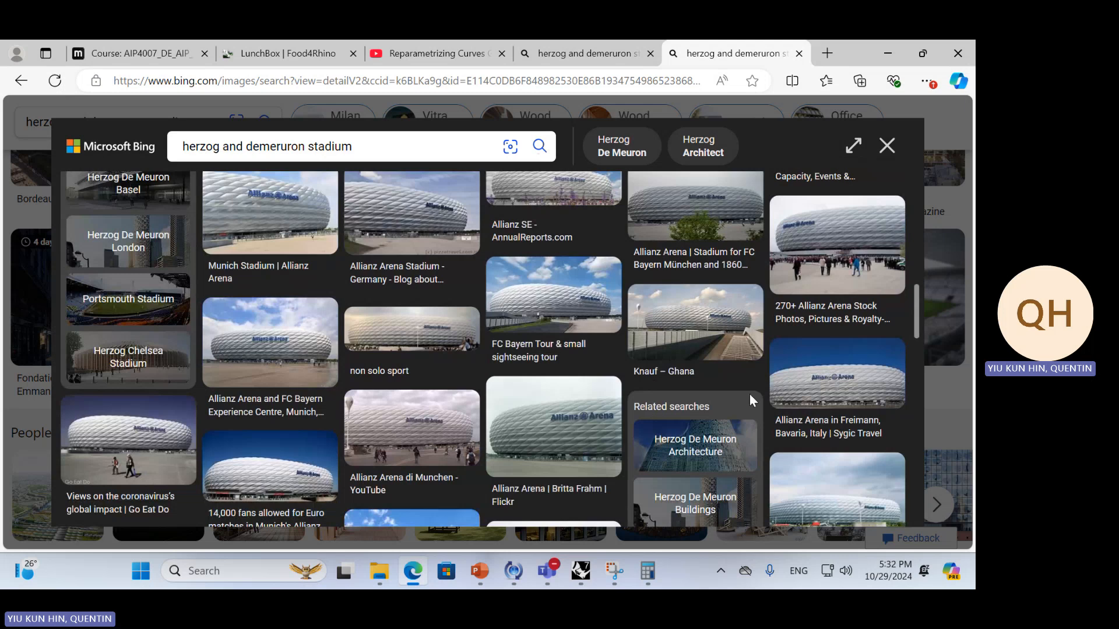
pyautogui.scroll(4, 849, 374)
pyautogui.scroll(-7, 844, 366)
pyautogui.scroll(-4, 843, 365)
pyautogui.hotkey('alt', 'Tab')
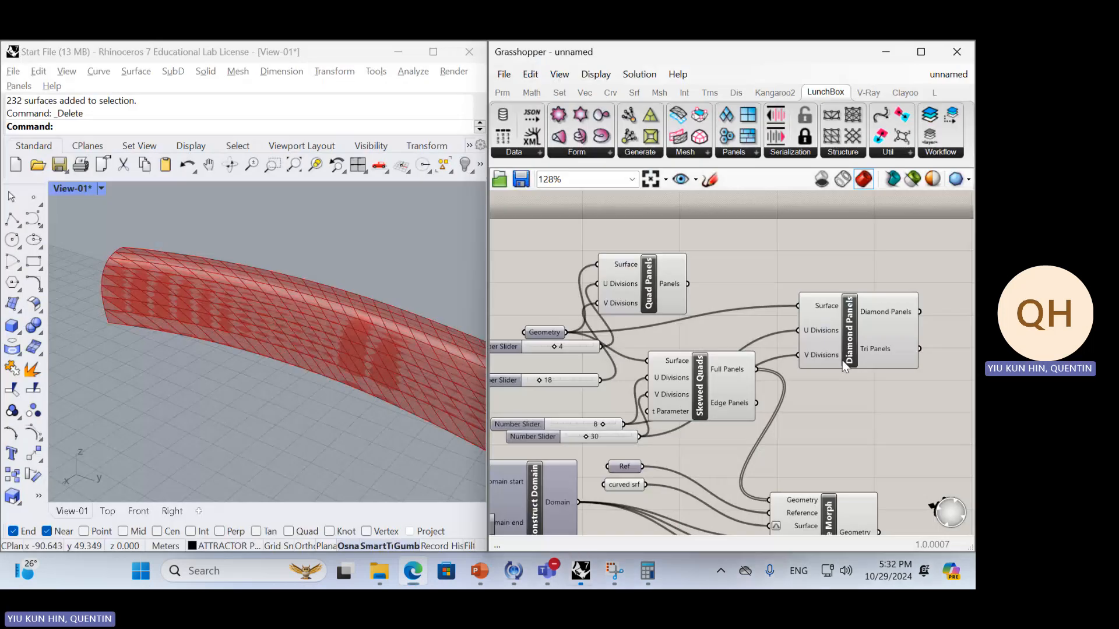
# View the flat strip and curved surface together and review the panel components available in LunchBox
pyautogui.moveTo(269, 294); pyautogui.dragTo(227, 282, button='right')
pyautogui.scroll(-5, 247, 326)
pyautogui.moveTo(257, 341); pyautogui.dragTo(237, 341, button='right')
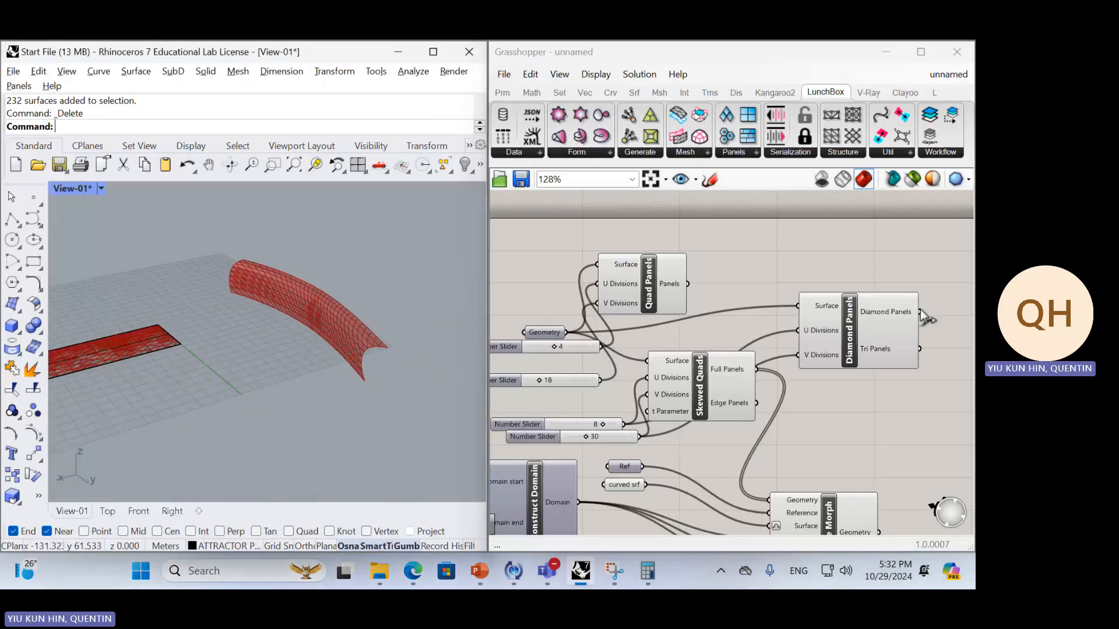
pyautogui.click(879, 336)
pyautogui.click(740, 152)
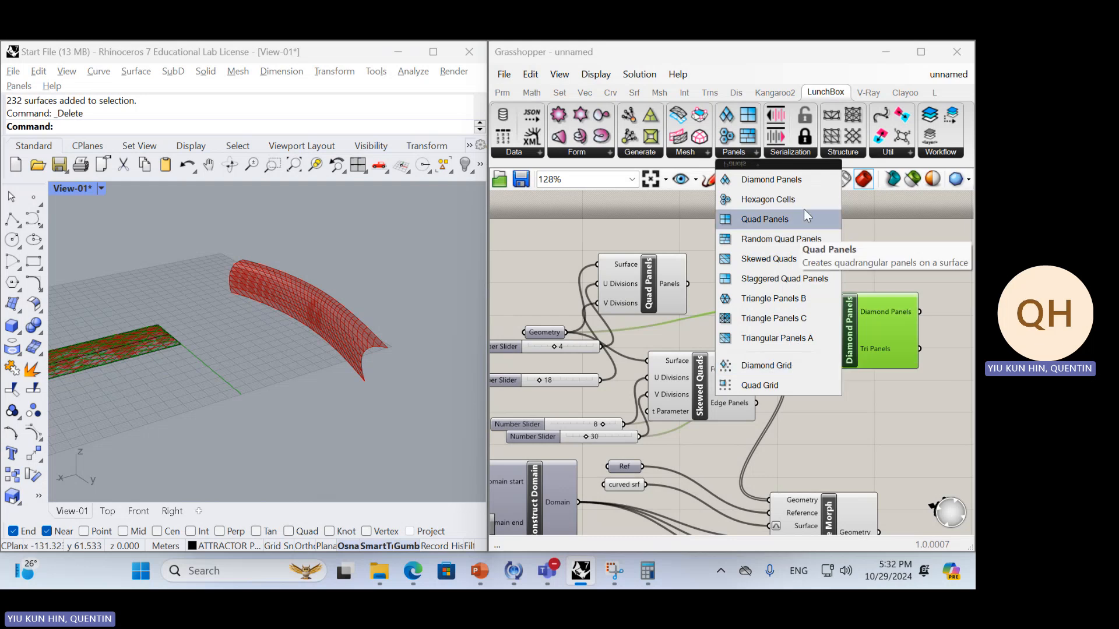
pyautogui.click(866, 449)
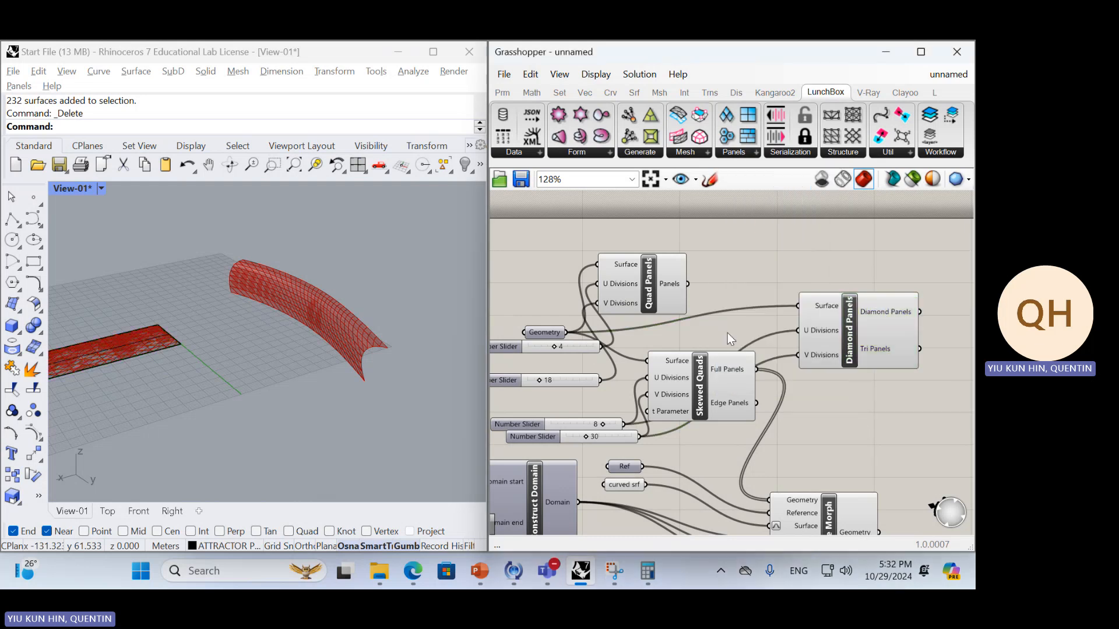
# Delete the Skewed Quads and Diamond Panels components, move Quad Panels clear of its sliders, and view the flat strip's quad grid
pyautogui.moveTo(903, 441); pyautogui.dragTo(725, 363)
pyautogui.press('Delete')
pyautogui.moveTo(747, 384); pyautogui.dragTo(755, 349, button='right')
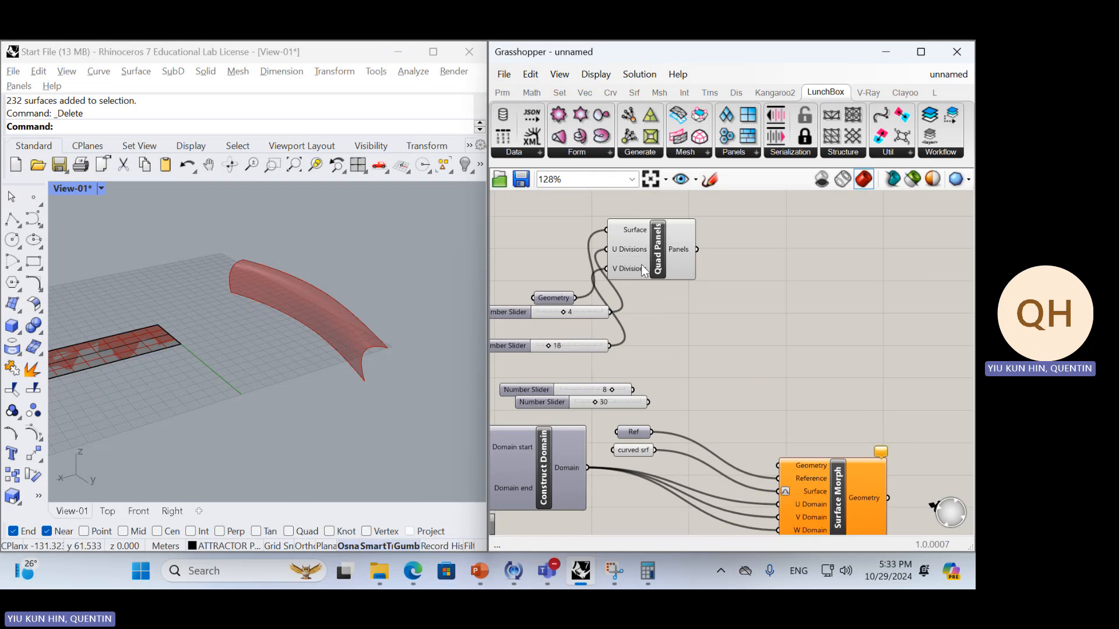
pyautogui.moveTo(643, 270); pyautogui.dragTo(707, 318)
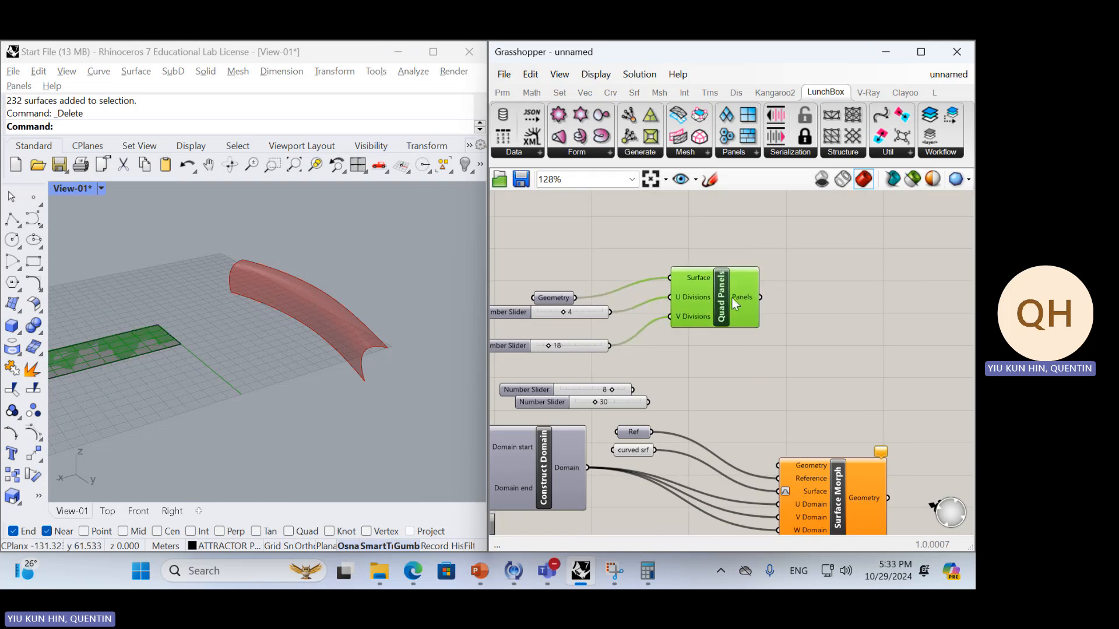
pyautogui.moveTo(79, 352); pyautogui.dragTo(274, 330, button='right')
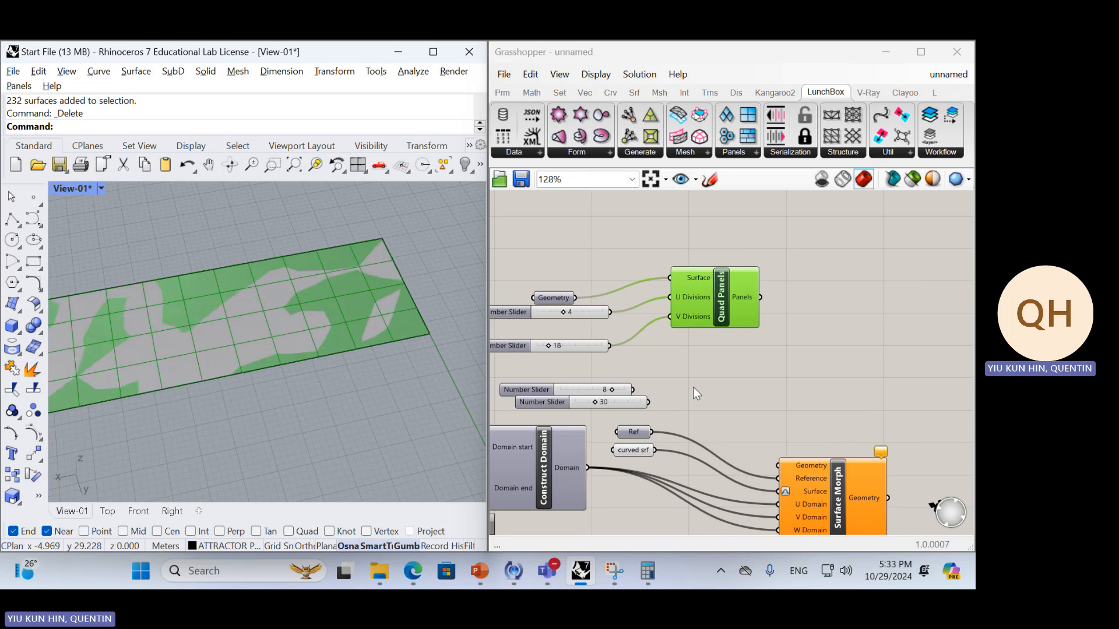
# Move the Surface Morph component farther away from its input parameters to free up canvas space
pyautogui.click(786, 358)
pyautogui.doubleClick(786, 362)
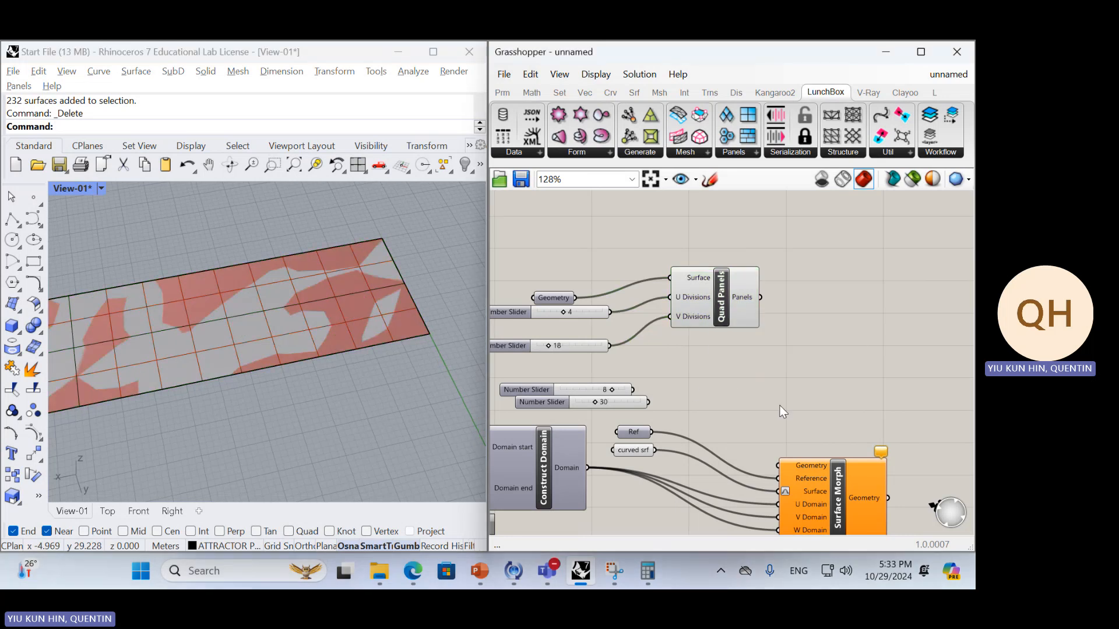
pyautogui.scroll(-3, 778, 404)
pyautogui.moveTo(758, 427); pyautogui.dragTo(870, 401)
pyautogui.scroll(3, 753, 344)
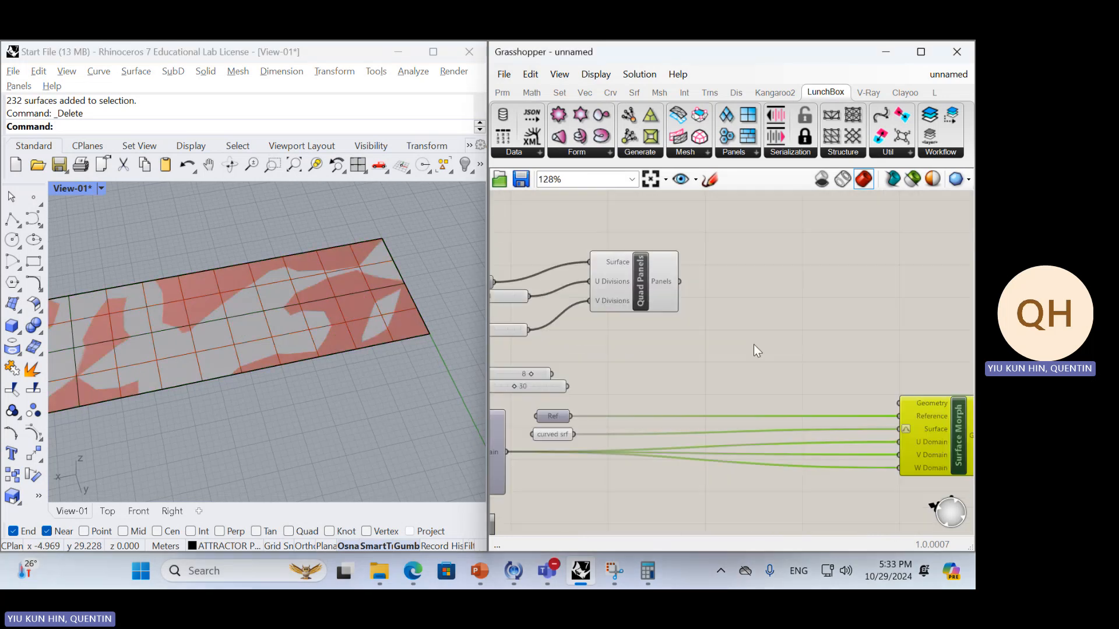
pyautogui.click(722, 352)
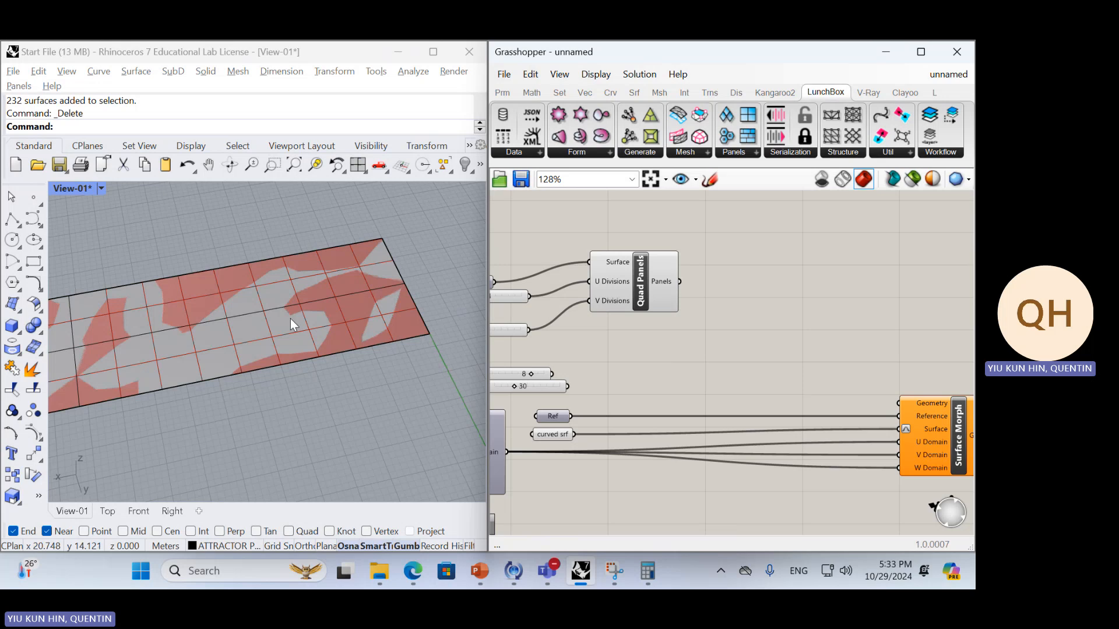
# Select the Quad Panels component so its grid is highlighted on the flat strip
pyautogui.scroll(-3, 290, 318)
pyautogui.click(667, 295)
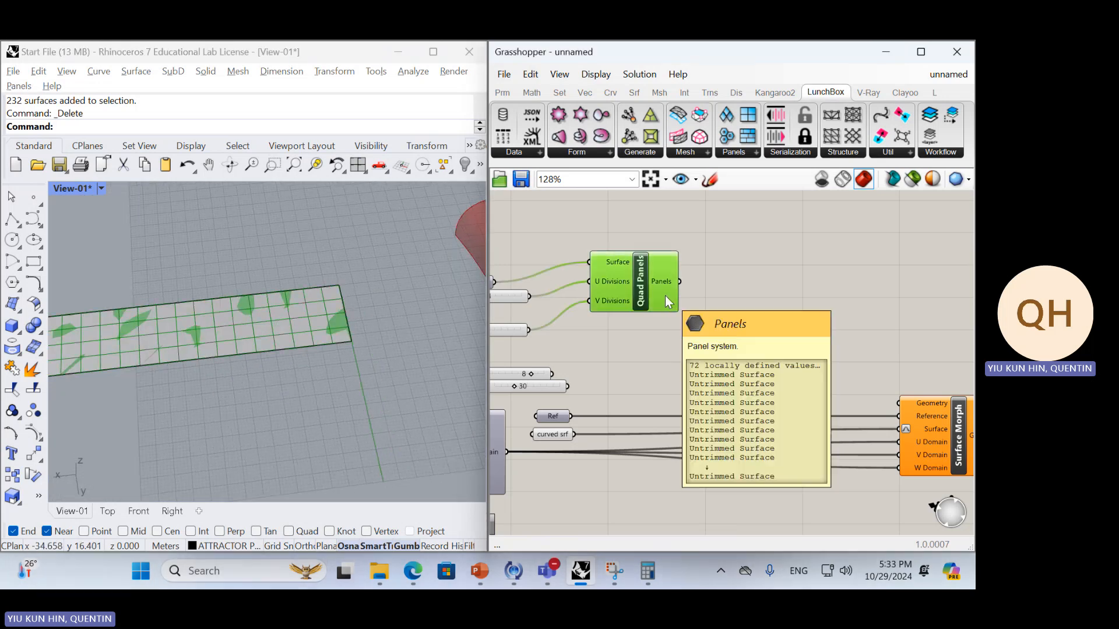
pyautogui.click(705, 306)
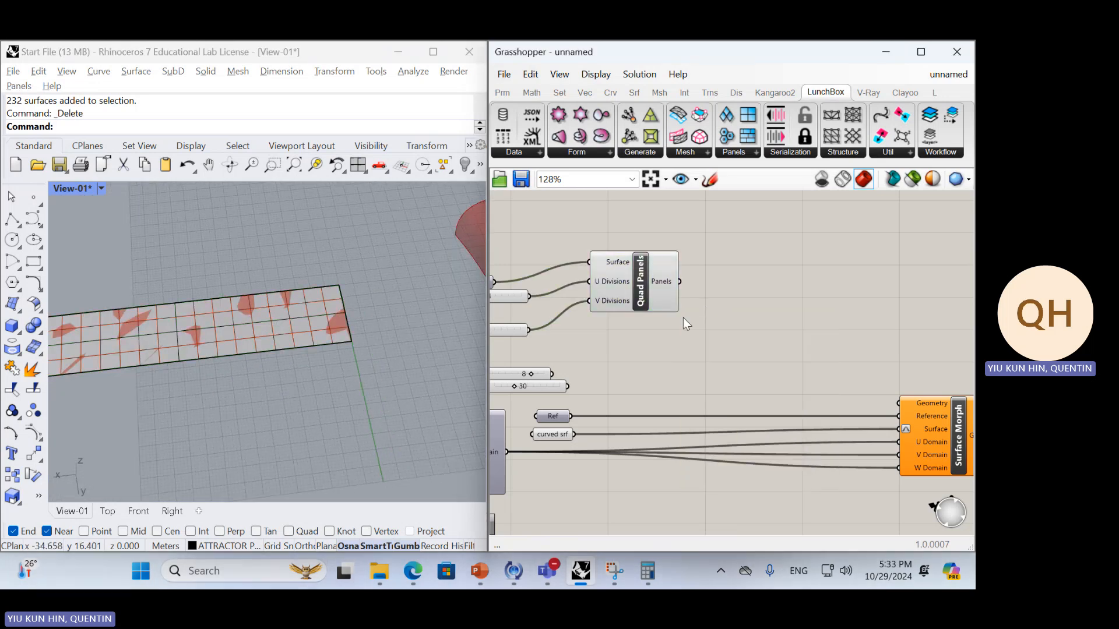
pyautogui.click(638, 289)
pyautogui.moveTo(345, 331)
pyautogui.mouseDown(button='right')
pyautogui.moveTo(307, 308)
pyautogui.moveTo(327, 324)
pyautogui.mouseUp(button='right')
# Model a box in Rhino over the corner grid cell of the flat strip
pyautogui.click(12, 325)
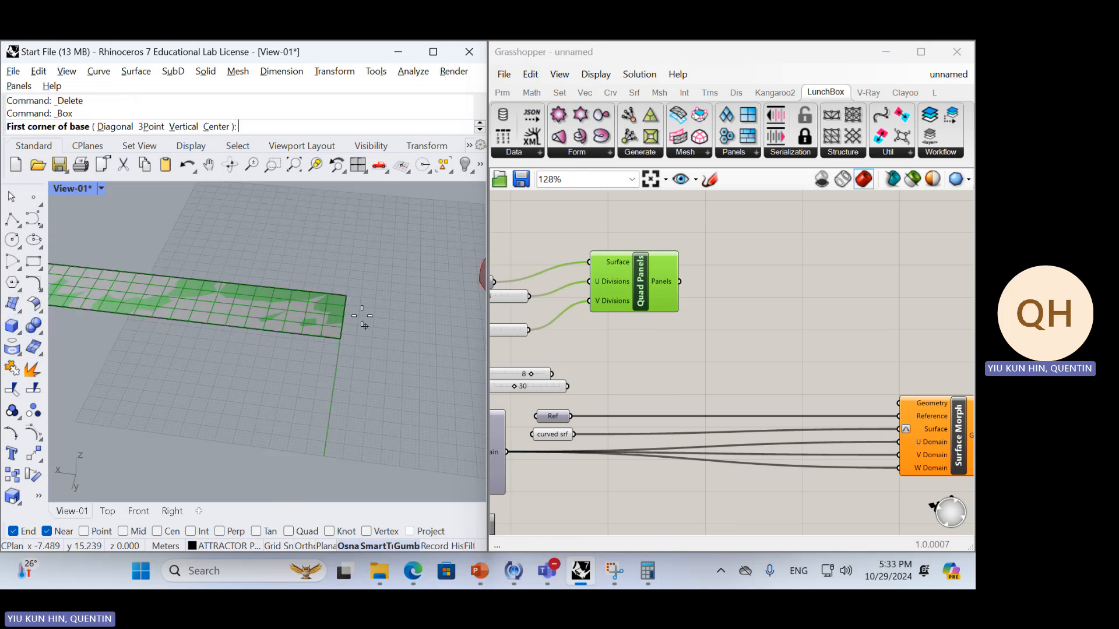
pyautogui.scroll(4, 361, 316)
pyautogui.click(334, 305)
pyautogui.click(283, 331)
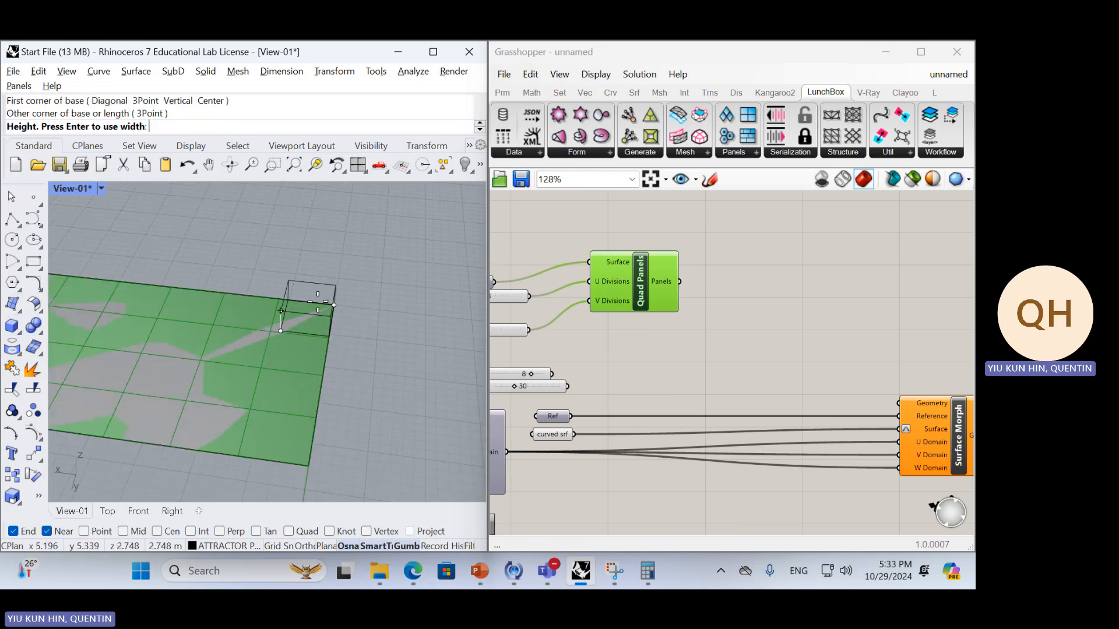
pyautogui.click(378, 325)
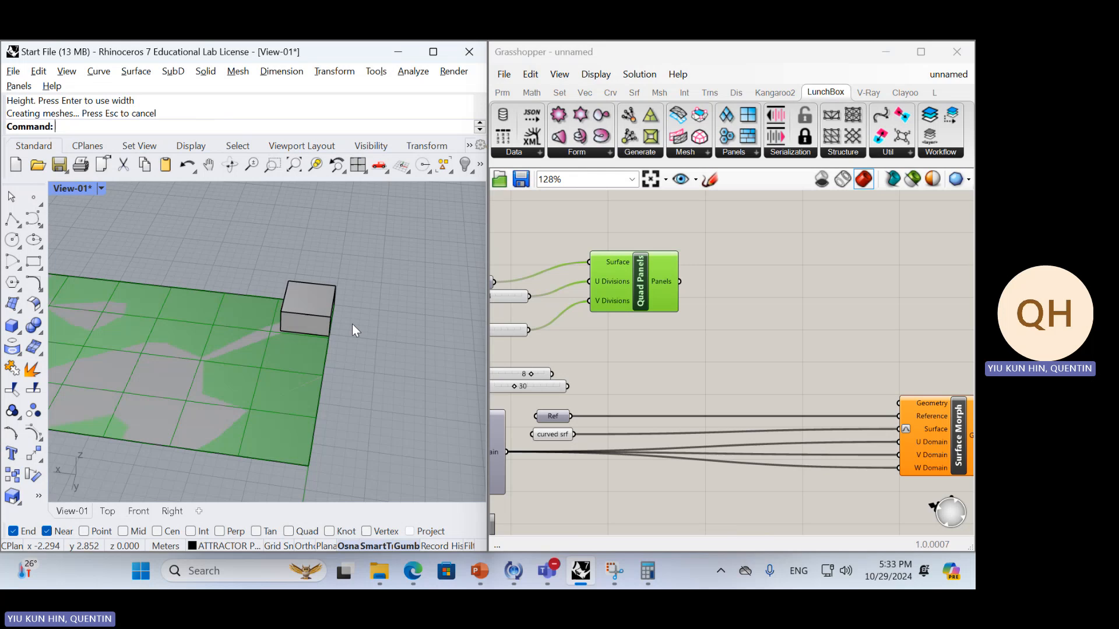
# Duplicate the corner box upward so that the copy overlaps the upper part of the original
pyautogui.click(317, 315)
pyautogui.scroll(5, 317, 315)
pyautogui.scroll(-5, 316, 314)
pyautogui.moveTo(316, 315); pyautogui.dragTo(267, 338, button='right')
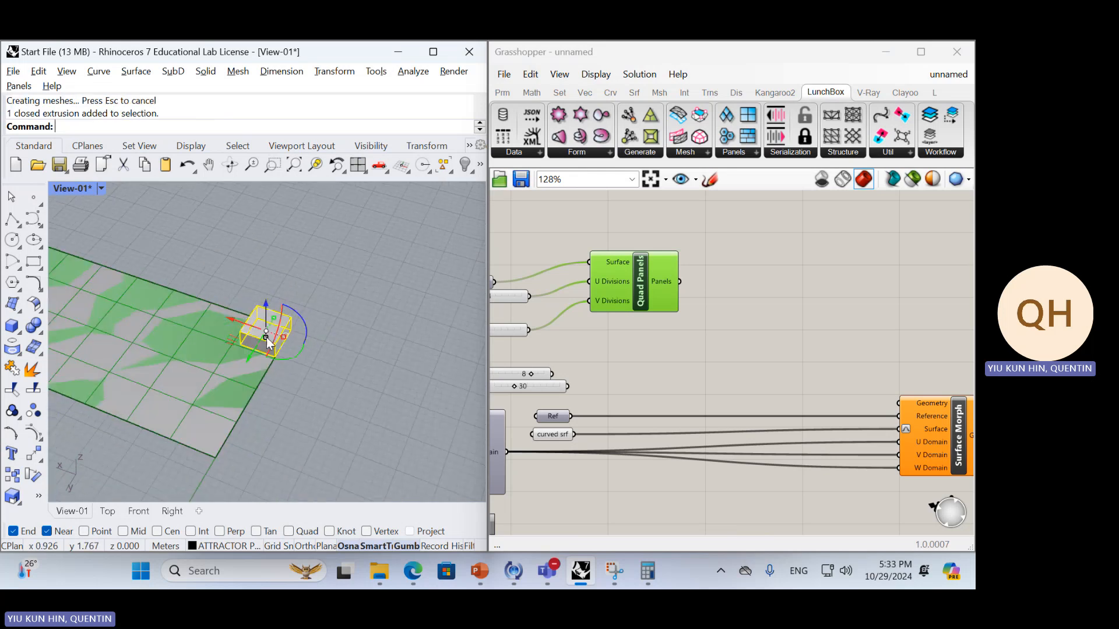
pyautogui.scroll(5, 278, 338)
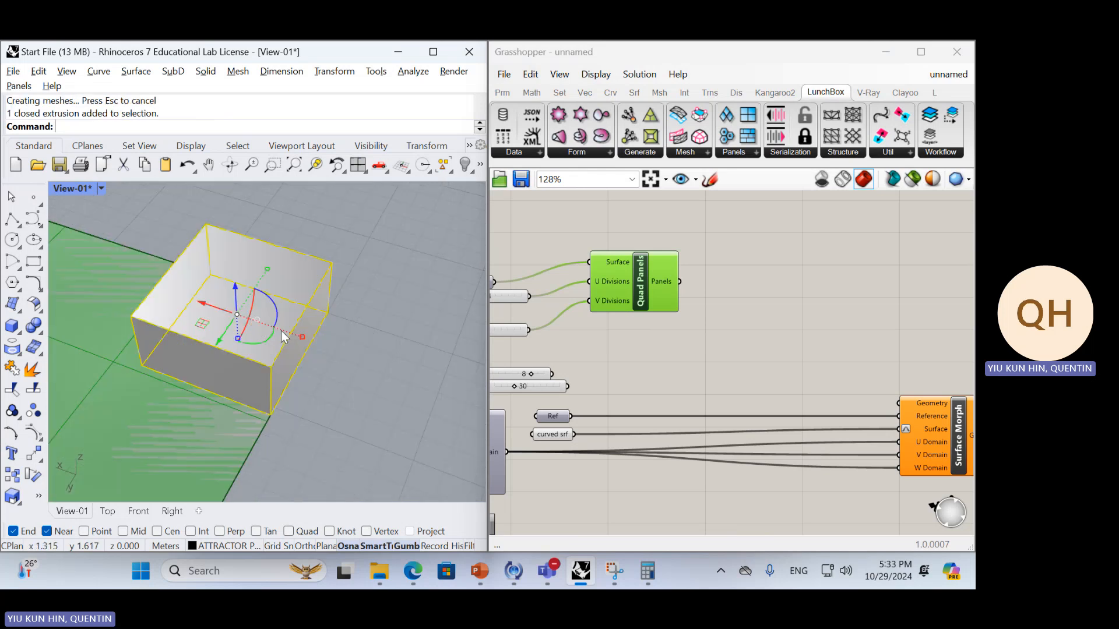
pyautogui.moveTo(234, 292); pyautogui.dragTo(251, 259)
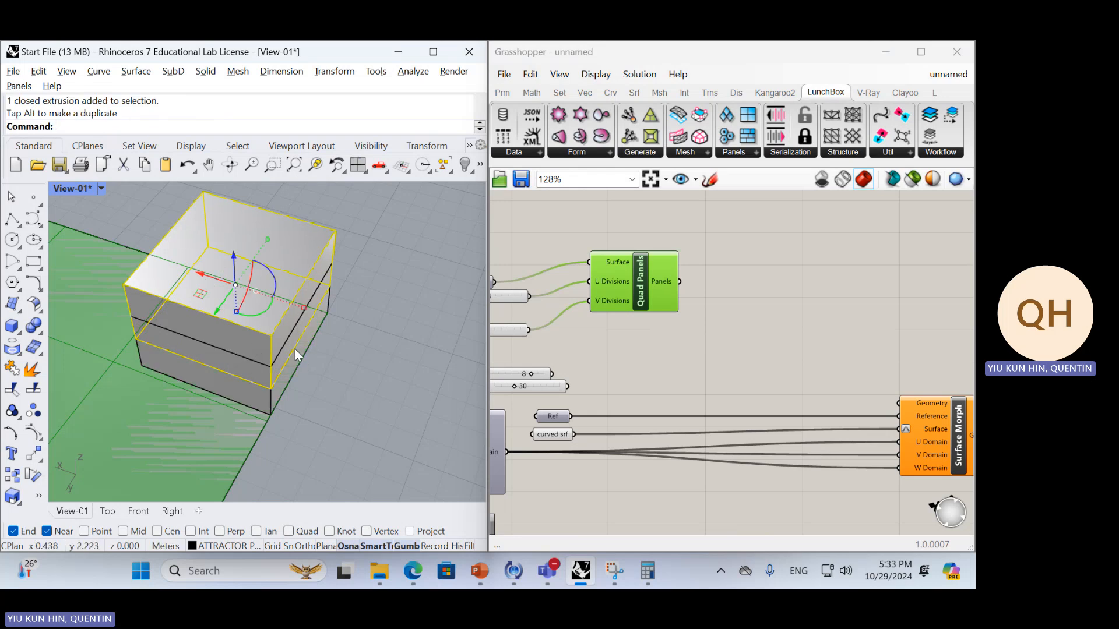
# Rotate the copied box so it tilts and passes diagonally through the original box
pyautogui.moveTo(276, 312); pyautogui.dragTo(226, 297, button='right')
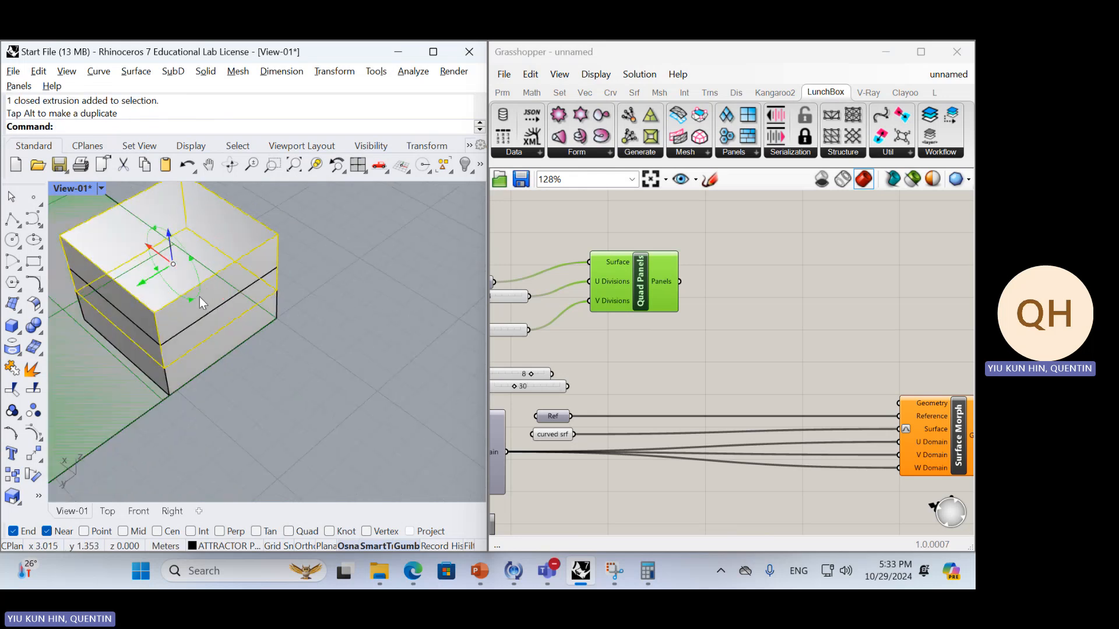
pyautogui.moveTo(200, 296); pyautogui.dragTo(235, 229)
pyautogui.moveTo(226, 320); pyautogui.dragTo(319, 384, button='right')
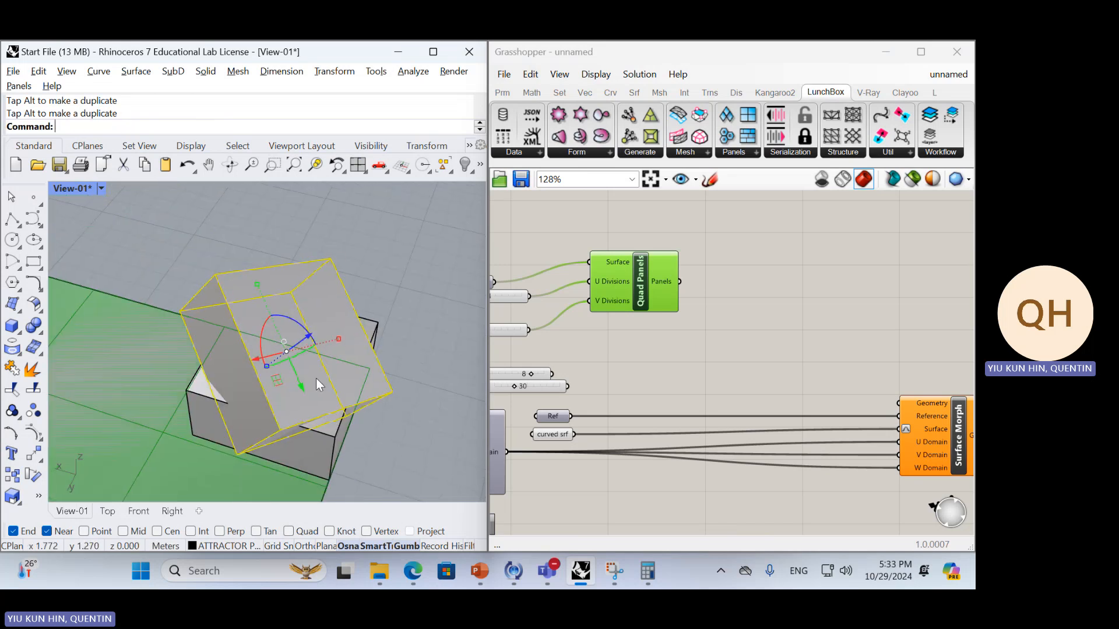
pyautogui.moveTo(281, 379)
pyautogui.mouseDown()
pyautogui.moveTo(265, 354)
pyautogui.moveTo(294, 376)
pyautogui.mouseUp()
pyautogui.moveTo(339, 407); pyautogui.dragTo(371, 264, button='right')
# Turn grid snap off and stretch the tilted box in one direction with Scale1D, using its corner points as references
pyautogui.press('F9')
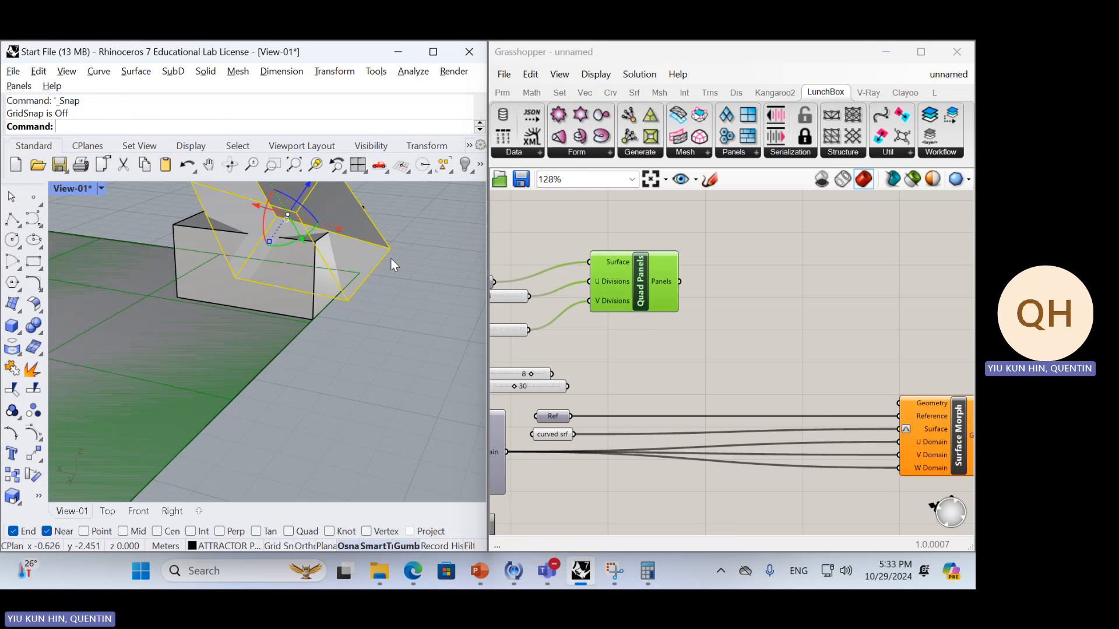
pyautogui.press('Down')
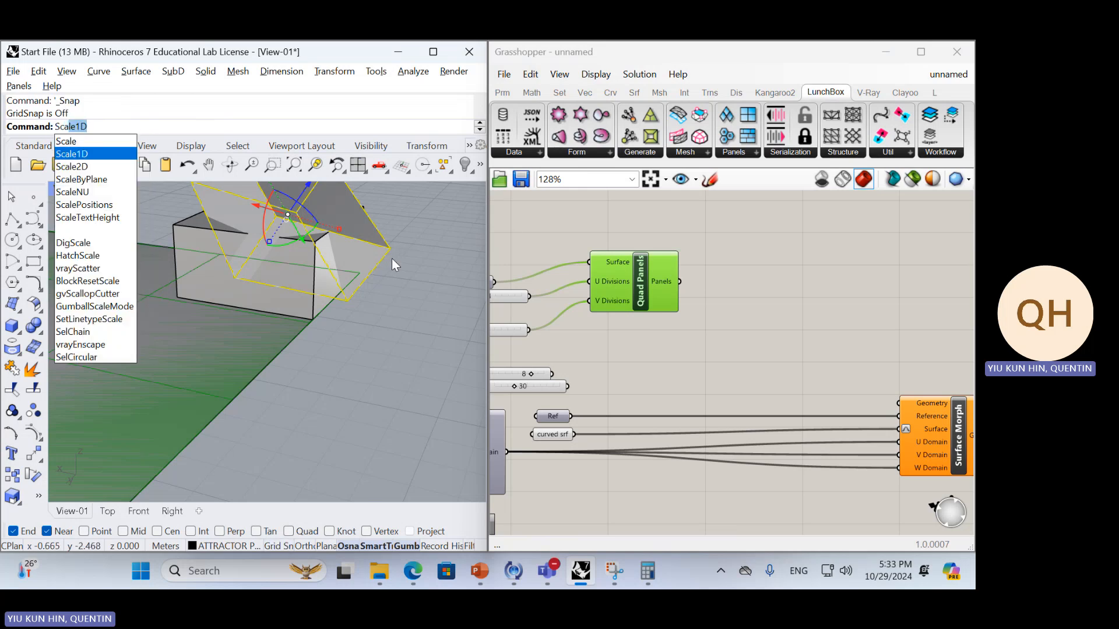
pyautogui.press('Return')
pyautogui.click(390, 250)
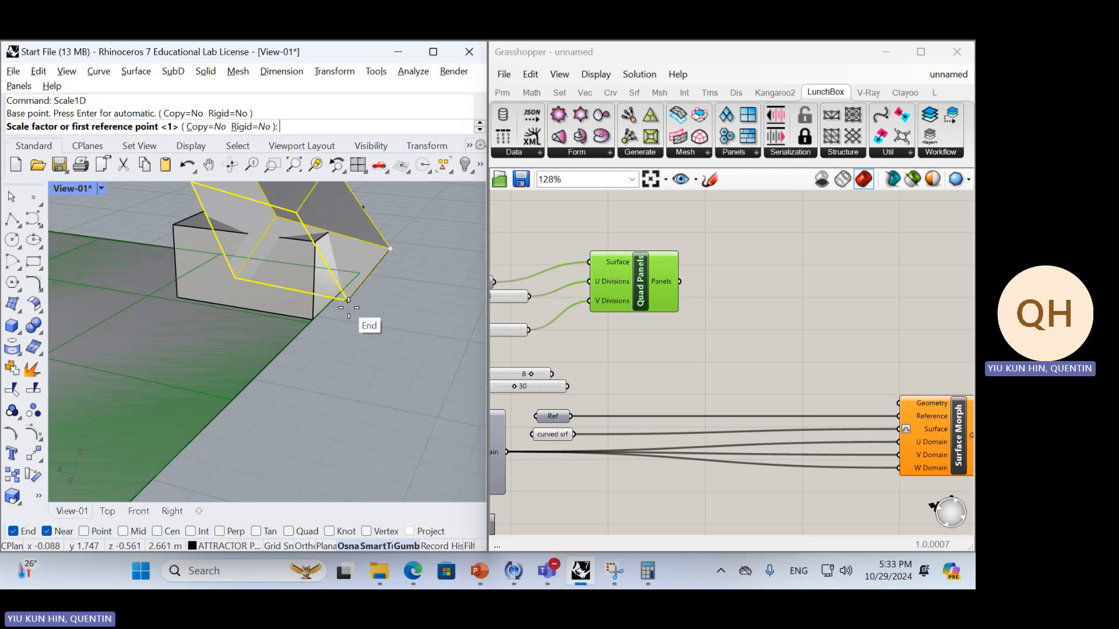
pyautogui.click(348, 300)
pyautogui.click(332, 344)
pyautogui.scroll(-5, 363, 285)
pyautogui.moveTo(363, 284); pyautogui.dragTo(349, 330, button='right')
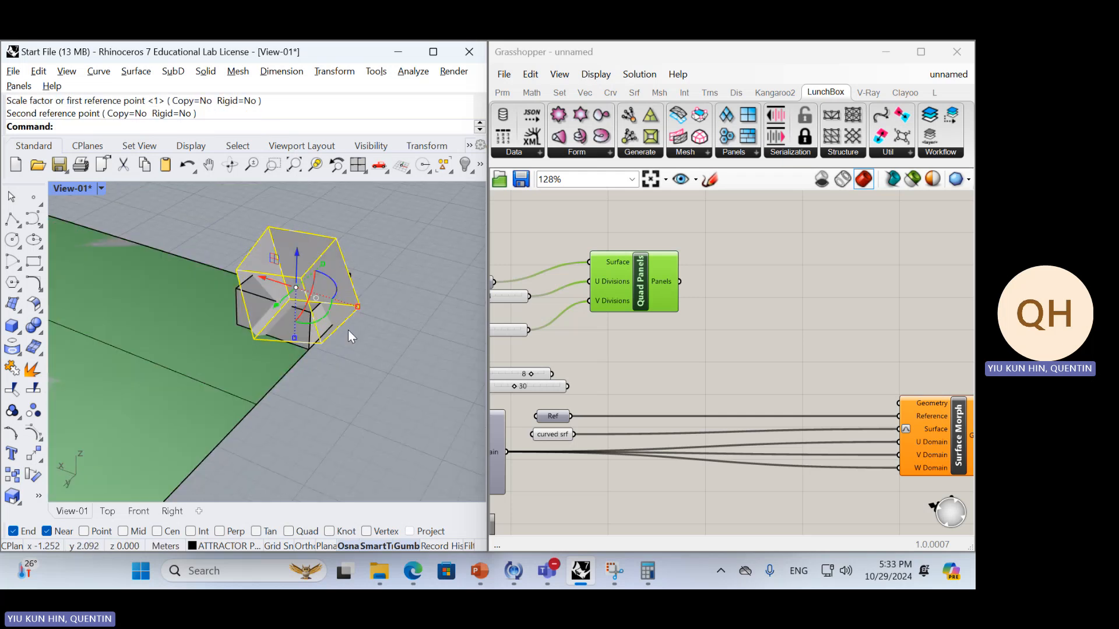
# Subtract the tilted box from the original corner box with BooleanDifference
pyautogui.click(312, 344)
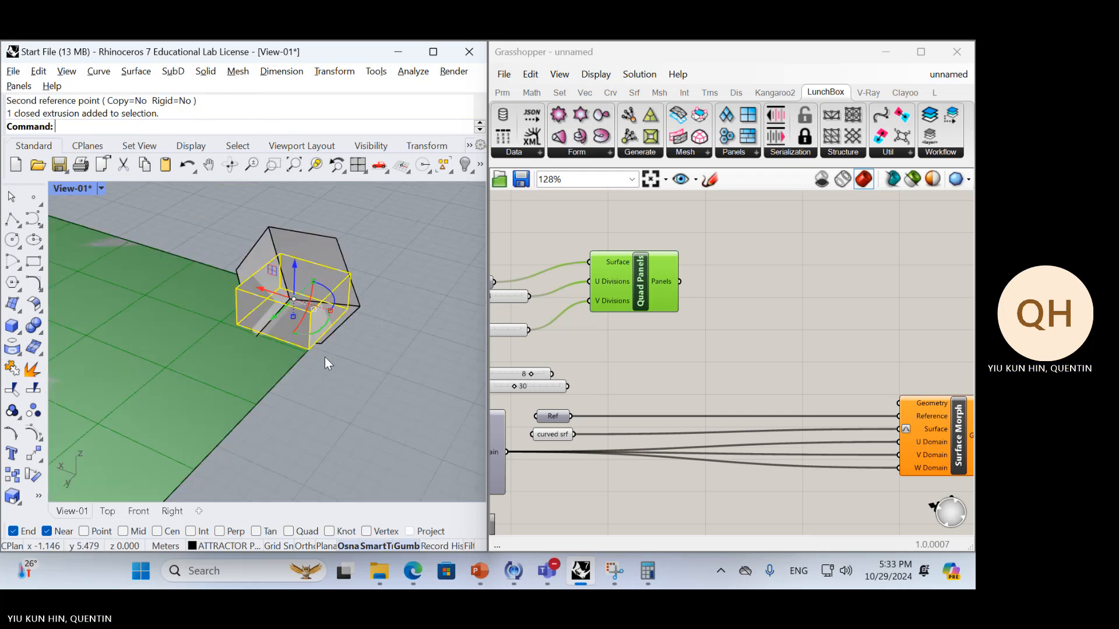
pyautogui.write('Bu')
pyautogui.press('BackSpace')
pyautogui.write('oi')
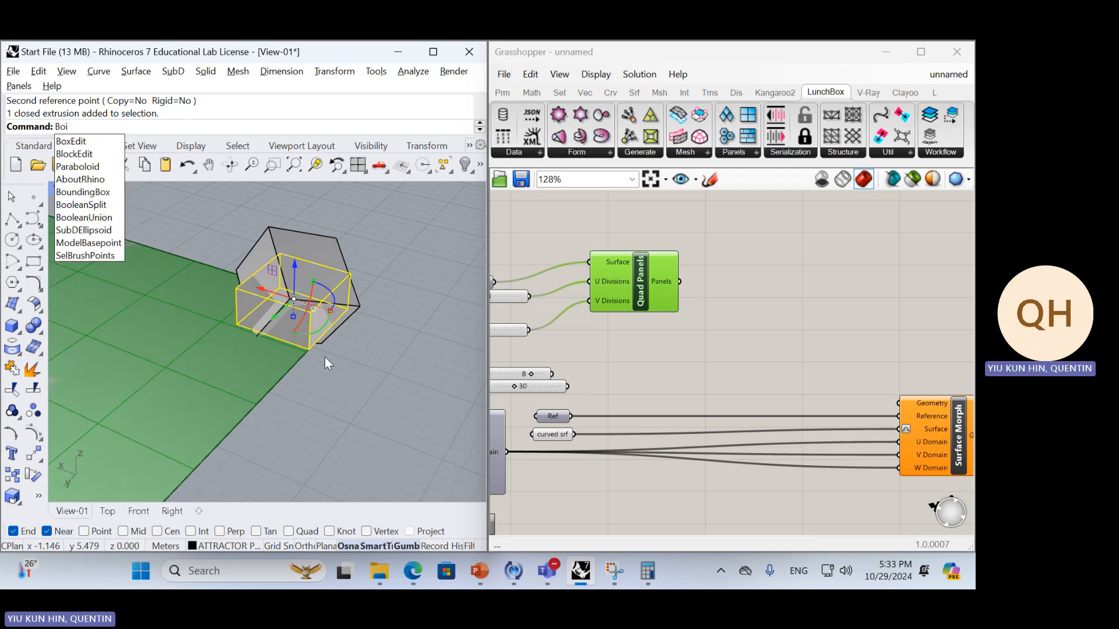
pyautogui.press('BackSpace')
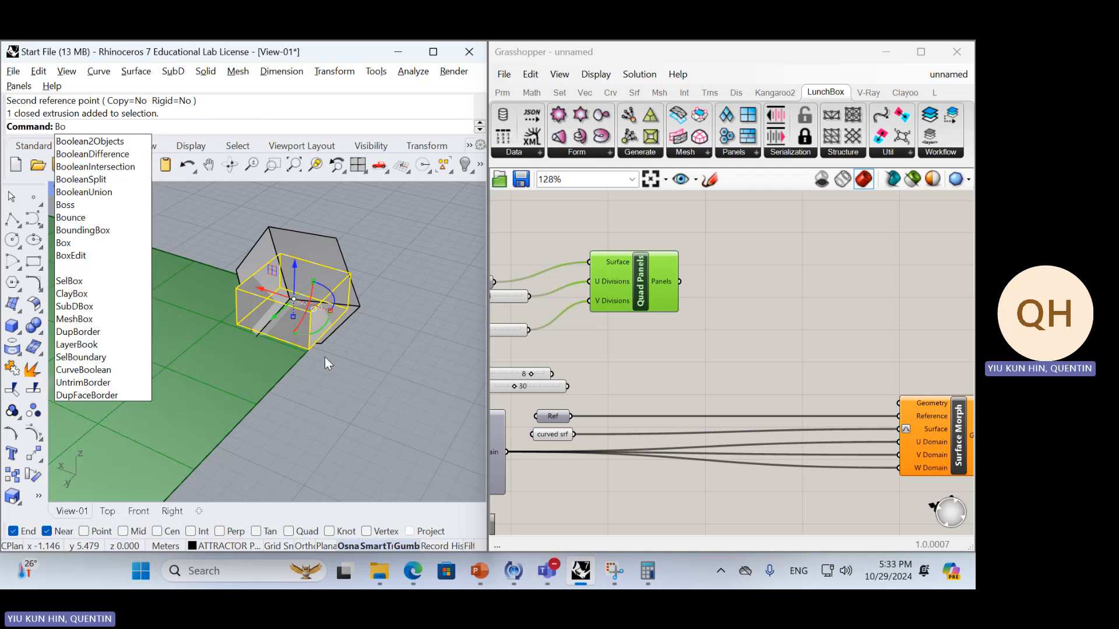
pyautogui.write('ol')
pyautogui.press('Down')
pyautogui.press('Down')
pyautogui.press('Return')
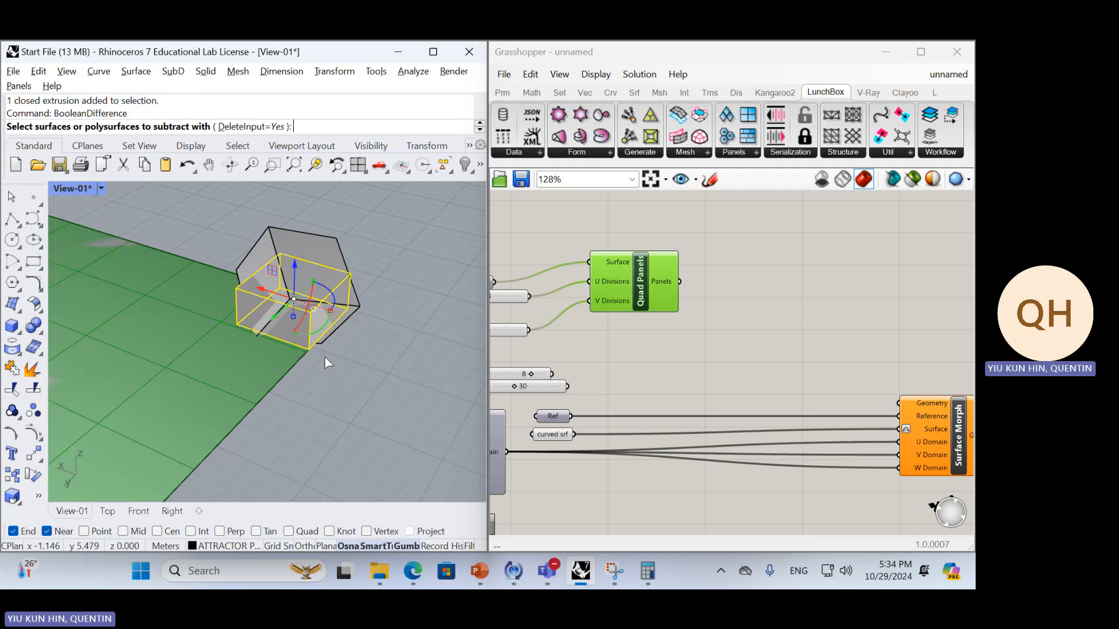
pyautogui.click(344, 297)
pyautogui.press('Return')
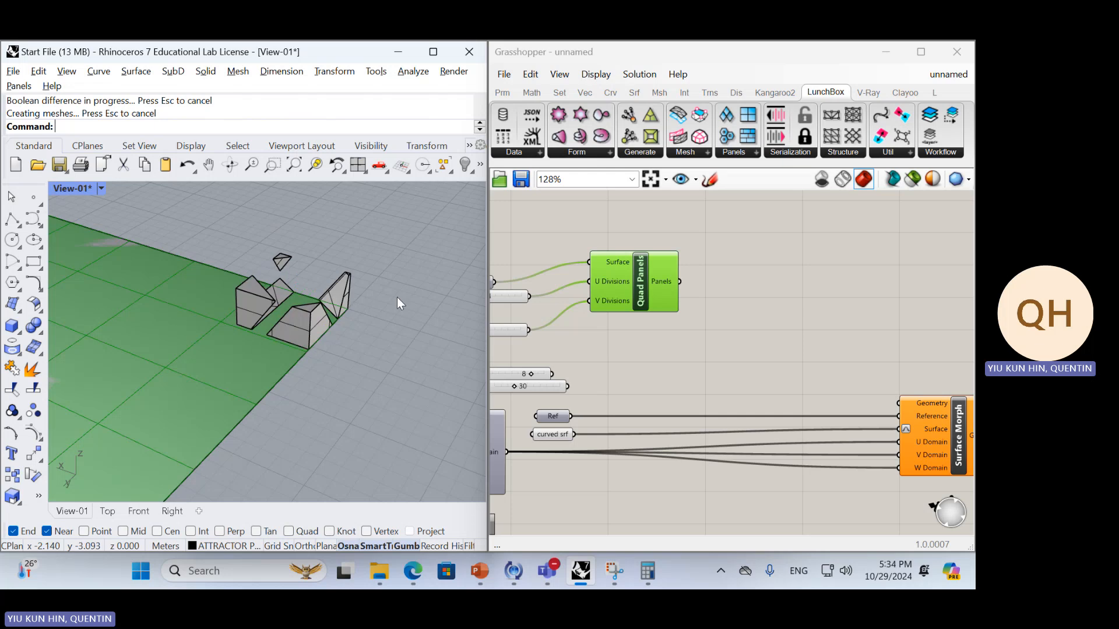
# Select only the cut box pieces, leaving the flat strip surface out of the selection
pyautogui.moveTo(396, 298); pyautogui.dragTo(287, 378, button='right')
pyautogui.moveTo(288, 379); pyautogui.dragTo(244, 319)
pyautogui.moveTo(353, 358); pyautogui.dragTo(191, 441, button='right')
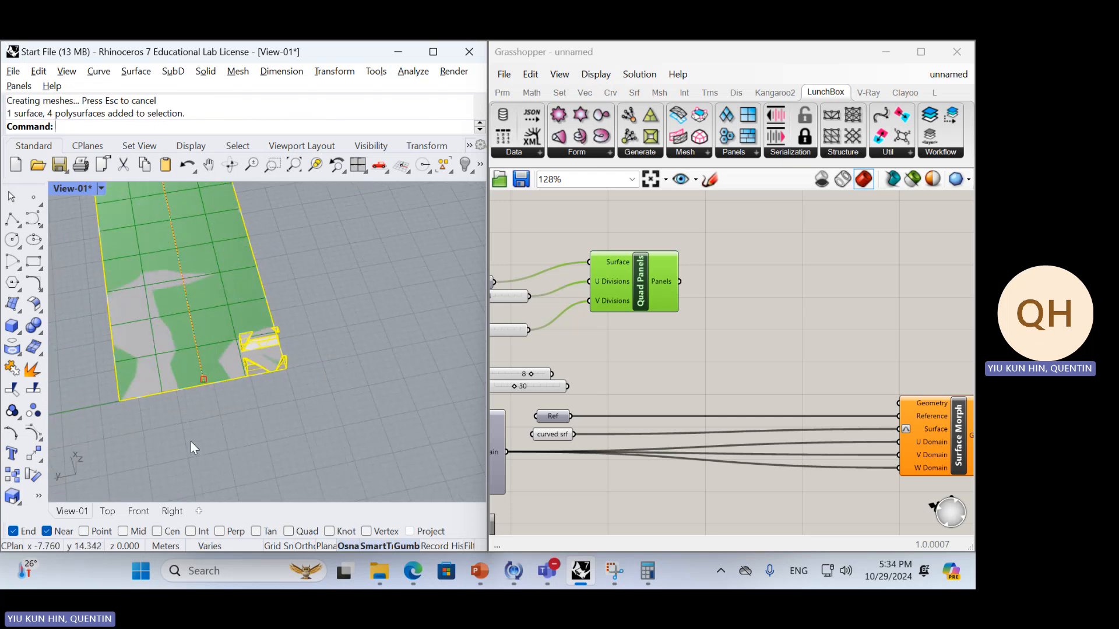
pyautogui.moveTo(200, 441); pyautogui.dragTo(359, 302)
pyautogui.scroll(4, 295, 369)
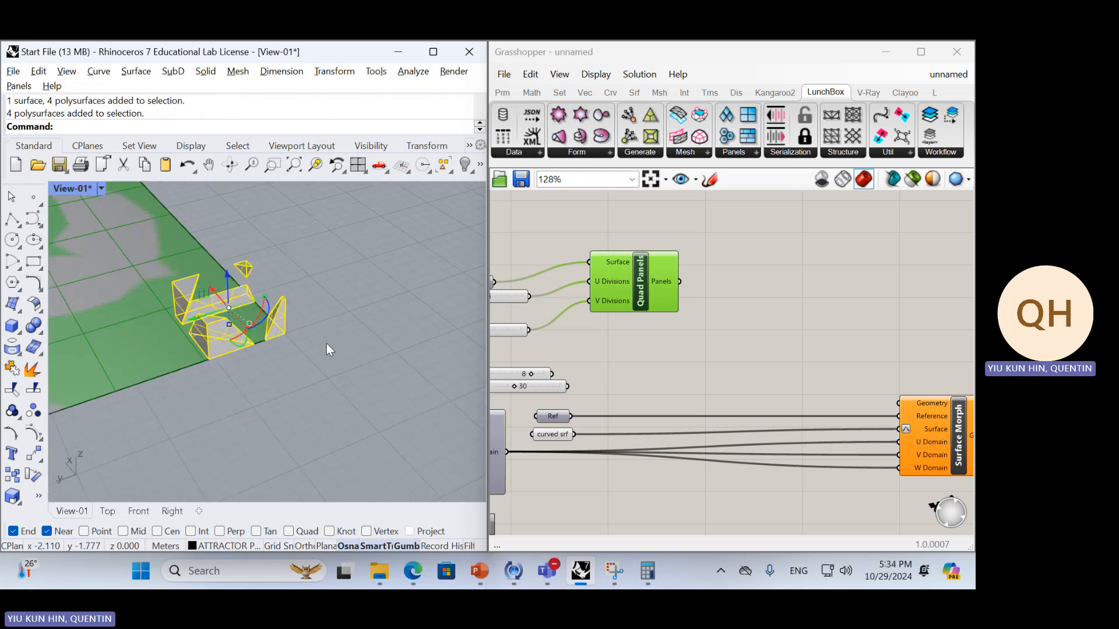
pyautogui.write('a')
pyautogui.press('BackSpace')
pyautogui.write('Arc')
pyautogui.press('Down')
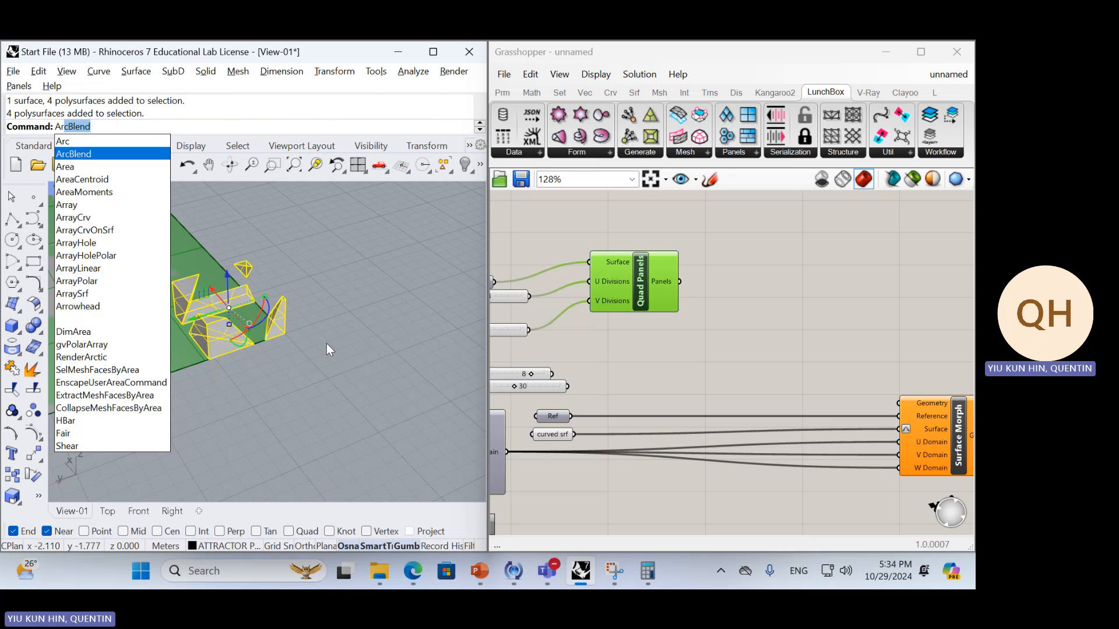
pyautogui.press('Down')
pyautogui.press('Down')
pyautogui.press('Down')
pyautogui.press('Down')
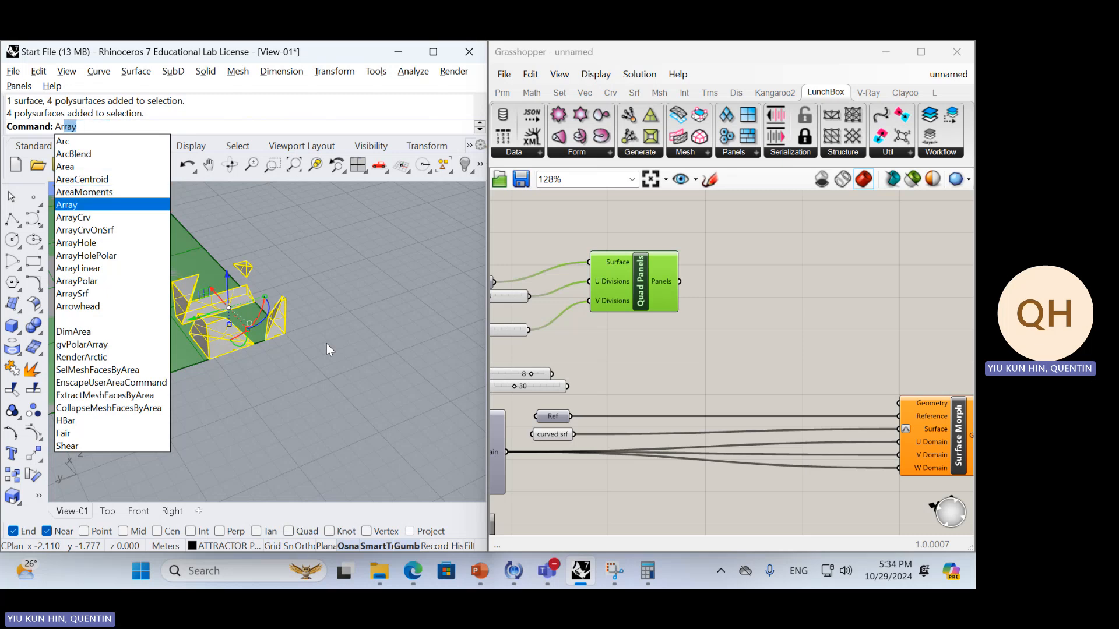
pyautogui.press('Return')
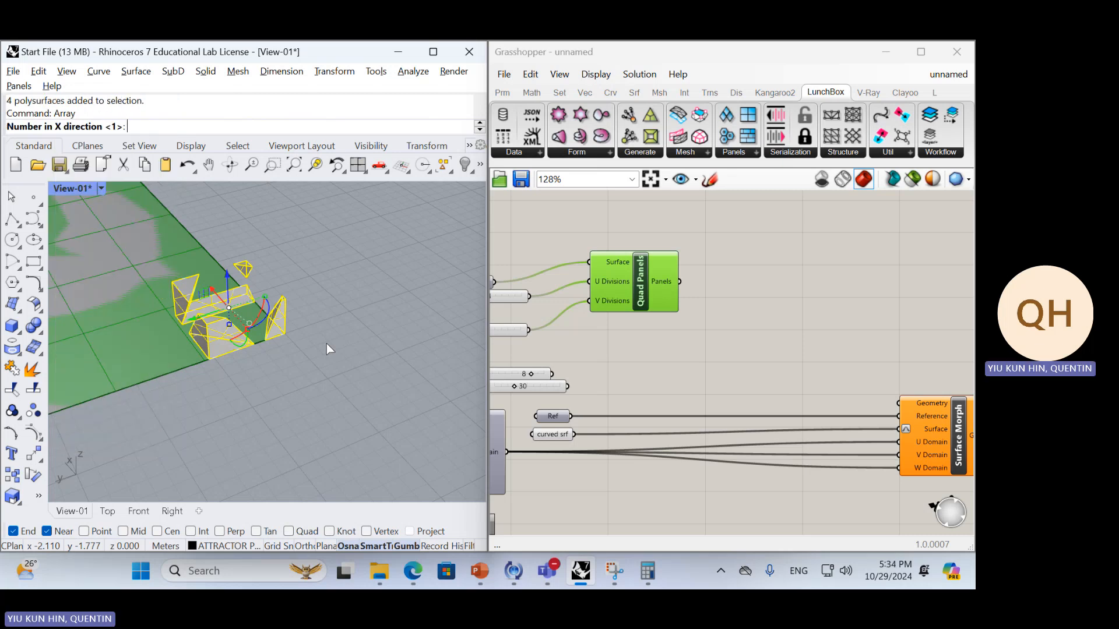
pyautogui.scroll(-5, 327, 349)
pyautogui.moveTo(326, 349); pyautogui.dragTo(244, 386, button='right')
pyautogui.scroll(-4, 219, 369)
pyautogui.scroll(-5, 244, 386)
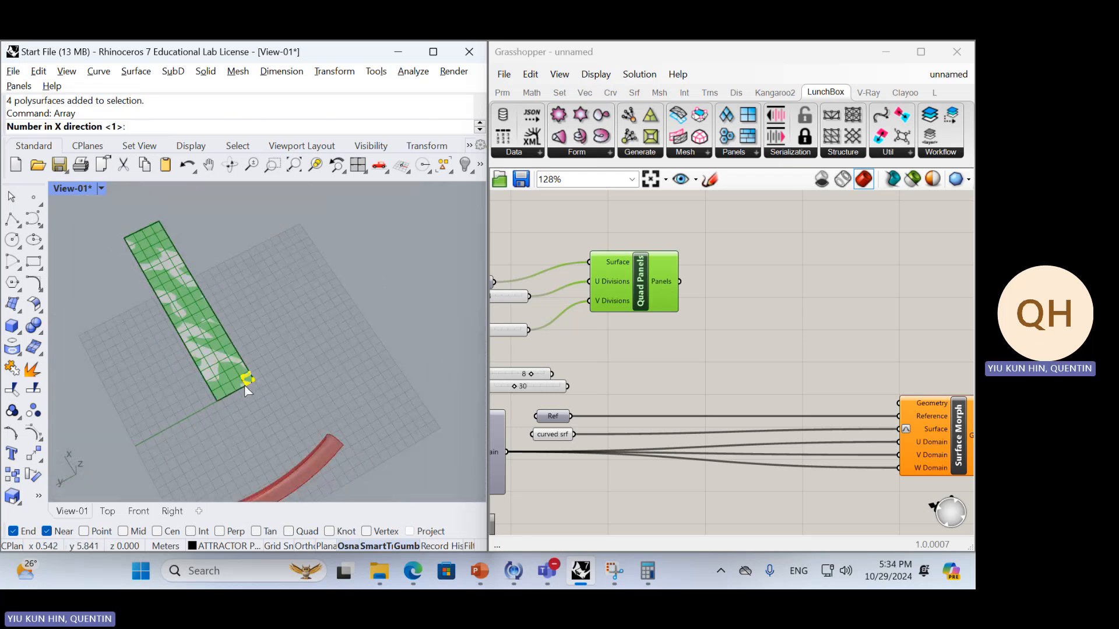
pyautogui.write('20')
pyautogui.press('Return')
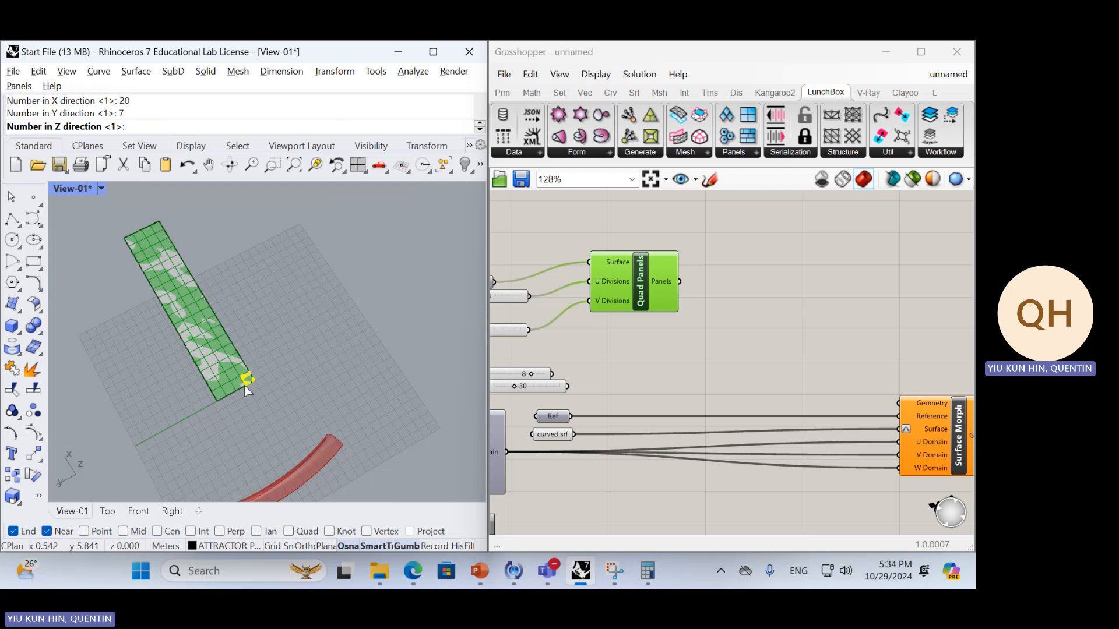
# Array the cut pieces over the flat strip, 20 in X, 4 in Y and 1 in Z, spaced about 5.2 m by 5.34 m
pyautogui.press('Return')
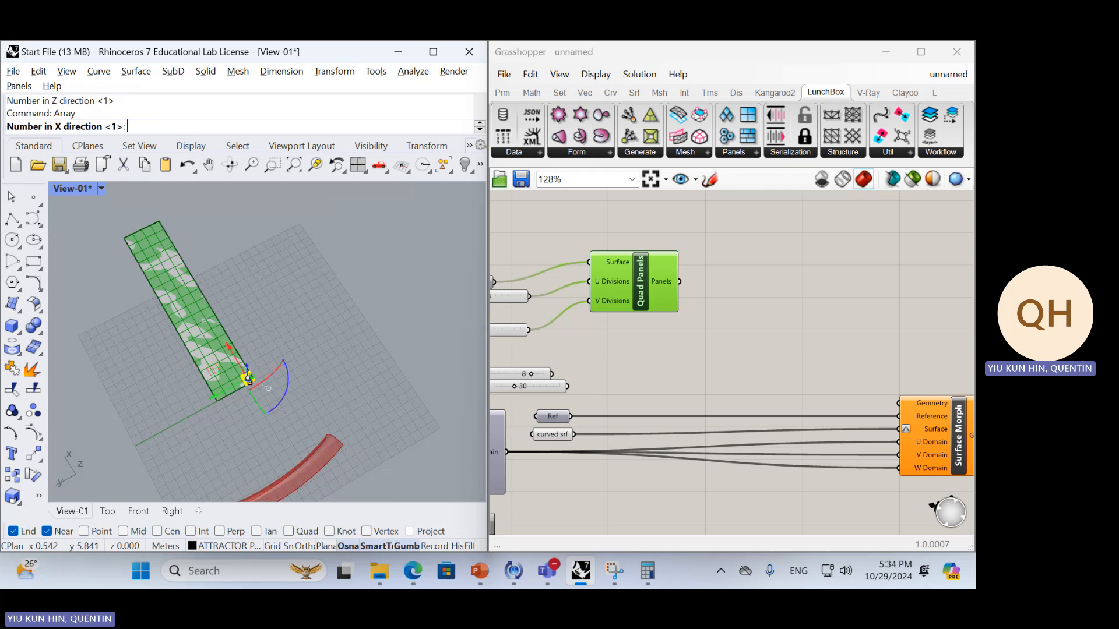
pyautogui.press('Return')
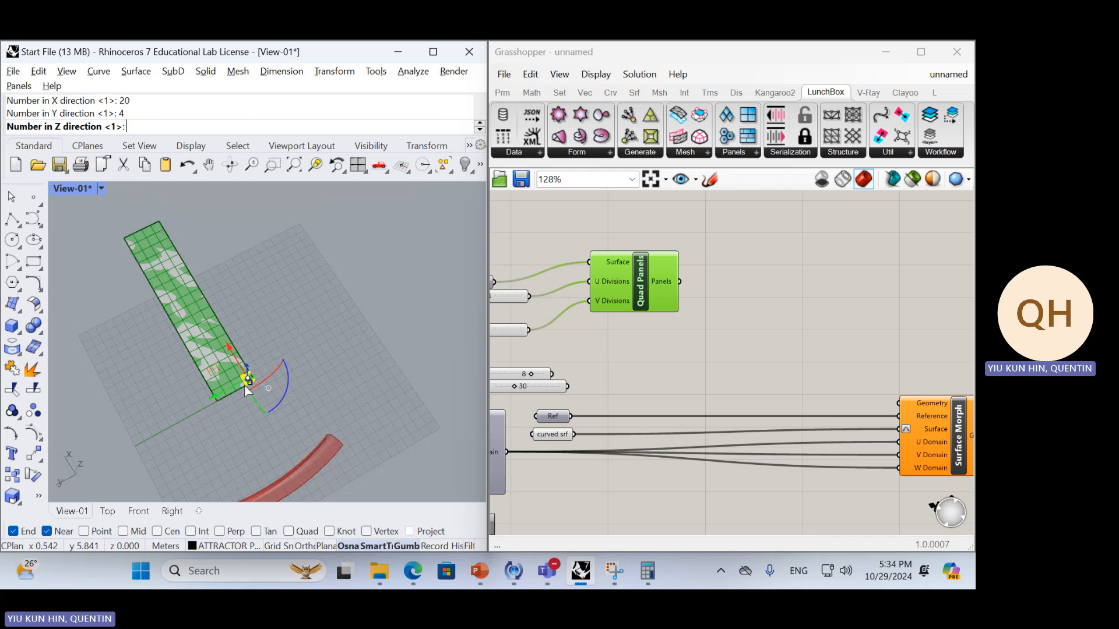
pyautogui.press('Return')
pyautogui.scroll(8, 243, 384)
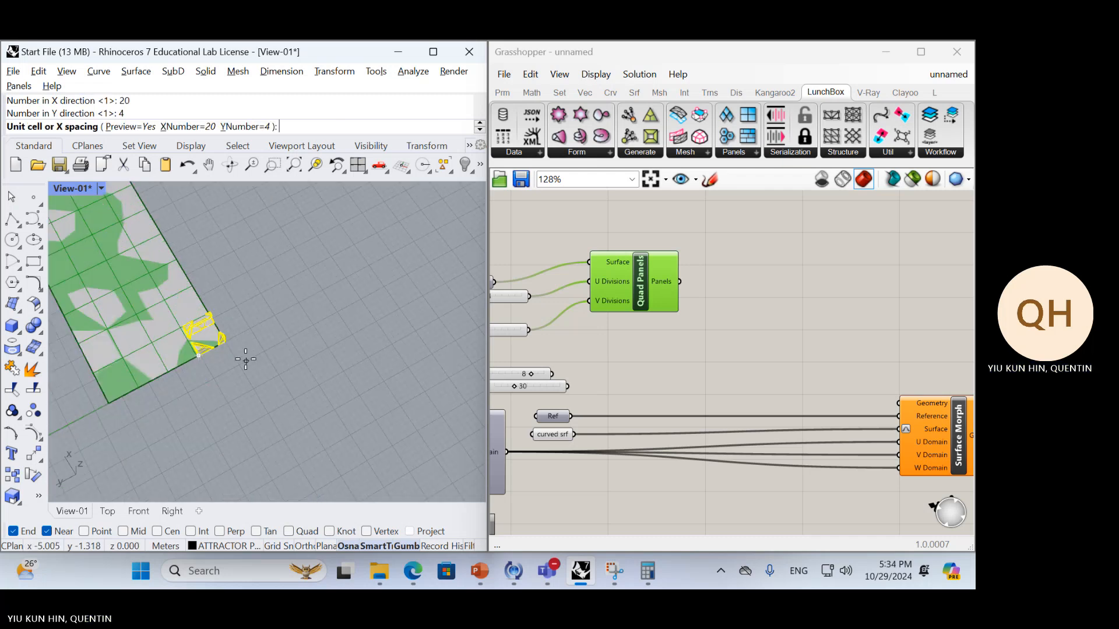
pyautogui.click(254, 303)
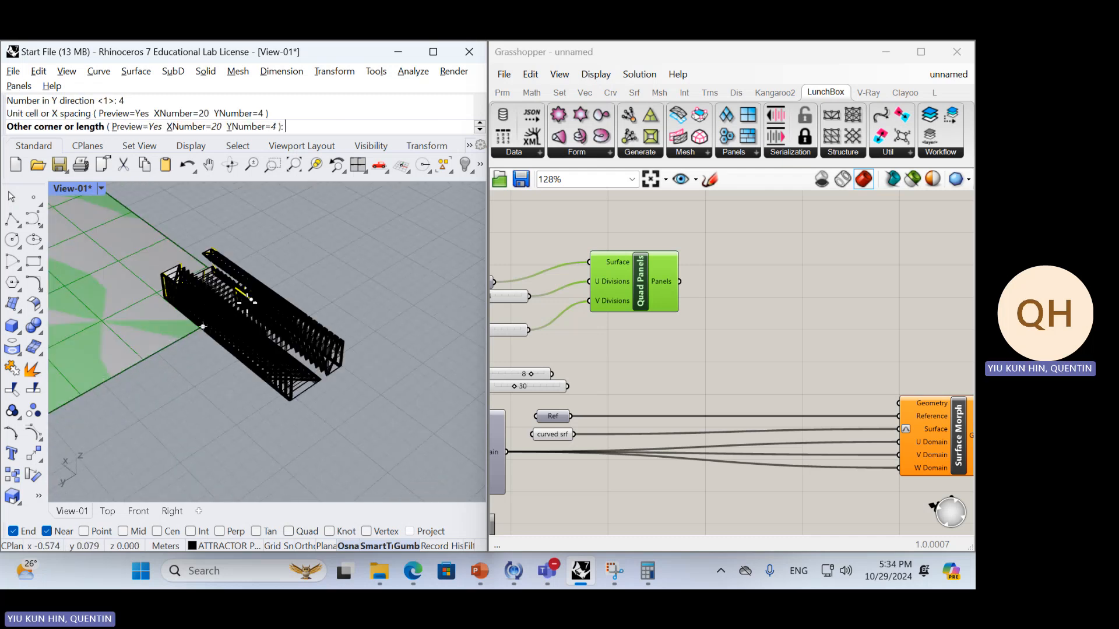
pyautogui.click(169, 298)
pyautogui.scroll(-8, 373, 344)
pyautogui.moveTo(369, 342)
pyautogui.mouseDown(button='right')
pyautogui.moveTo(303, 343)
pyautogui.moveTo(312, 303)
pyautogui.moveTo(367, 327)
pyautogui.mouseUp(button='right')
pyautogui.press('Return')
# Select all the arrayed pieces on the flat strip, excluding the strip surface
pyautogui.scroll(-7, 208, 306)
pyautogui.moveTo(208, 306); pyautogui.dragTo(215, 373, button='right')
pyautogui.click(338, 345)
pyautogui.scroll(9, 292, 346)
pyautogui.scroll(8, 312, 297)
pyautogui.scroll(-8, 340, 309)
pyautogui.scroll(-7, 341, 309)
pyautogui.moveTo(77, 269); pyautogui.dragTo(340, 390)
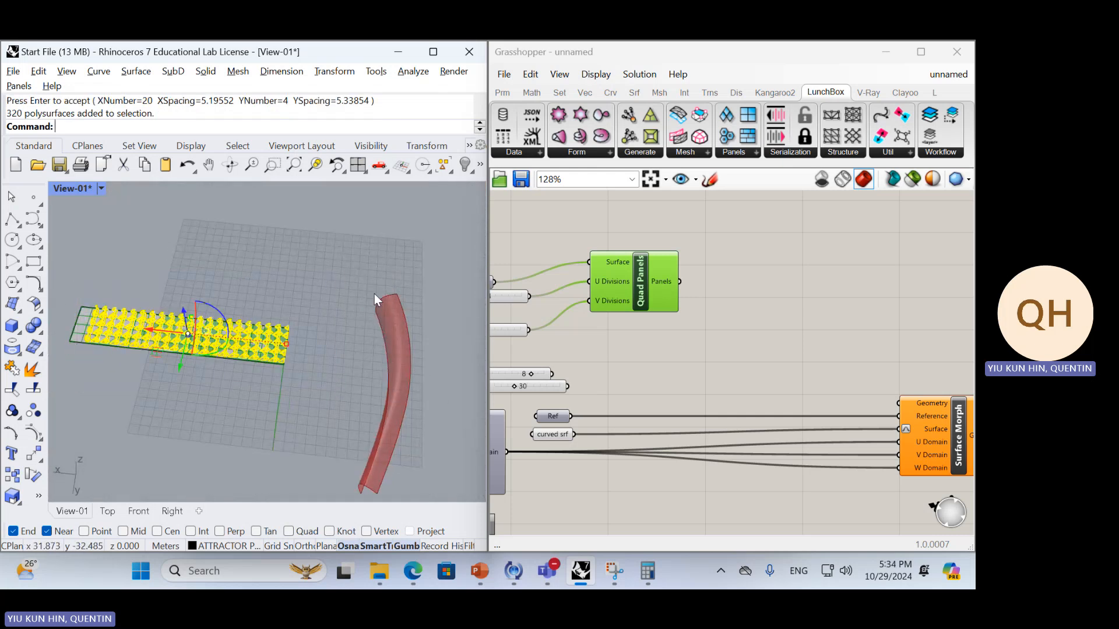
# Add a Geometry parameter, assign the selected arrayed pieces to it as multiple geometries, and hide the originals in Rhino
pyautogui.moveTo(647, 373); pyautogui.dragTo(618, 367, button='right')
pyautogui.scroll(1, 739, 373)
pyautogui.doubleClick(681, 378)
pyautogui.write('geo')
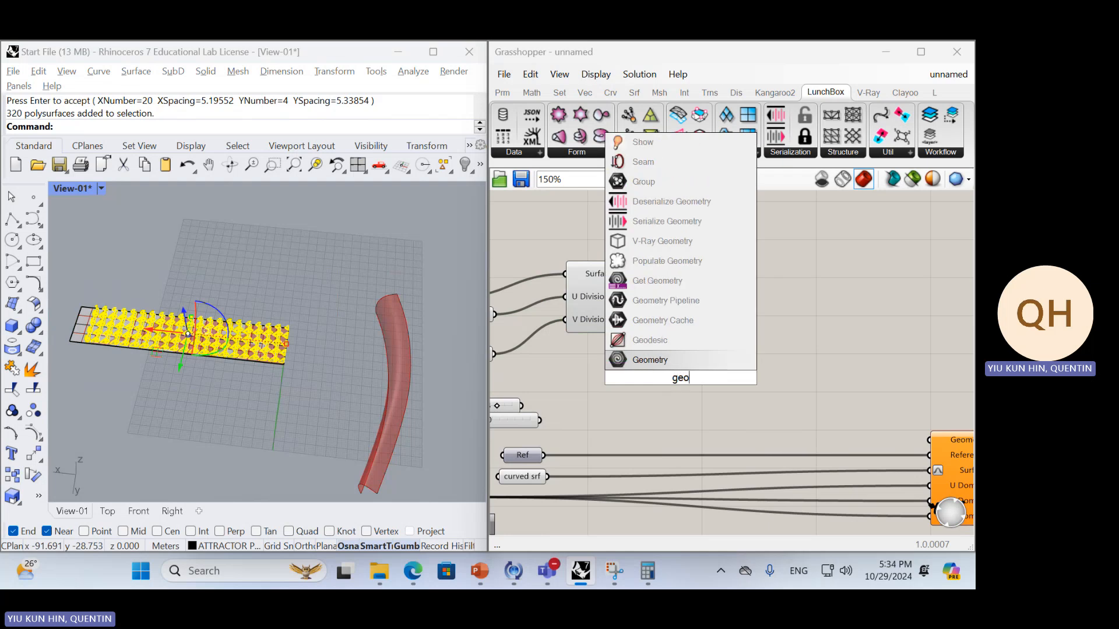
pyautogui.press('Return')
pyautogui.rightClick(694, 378)
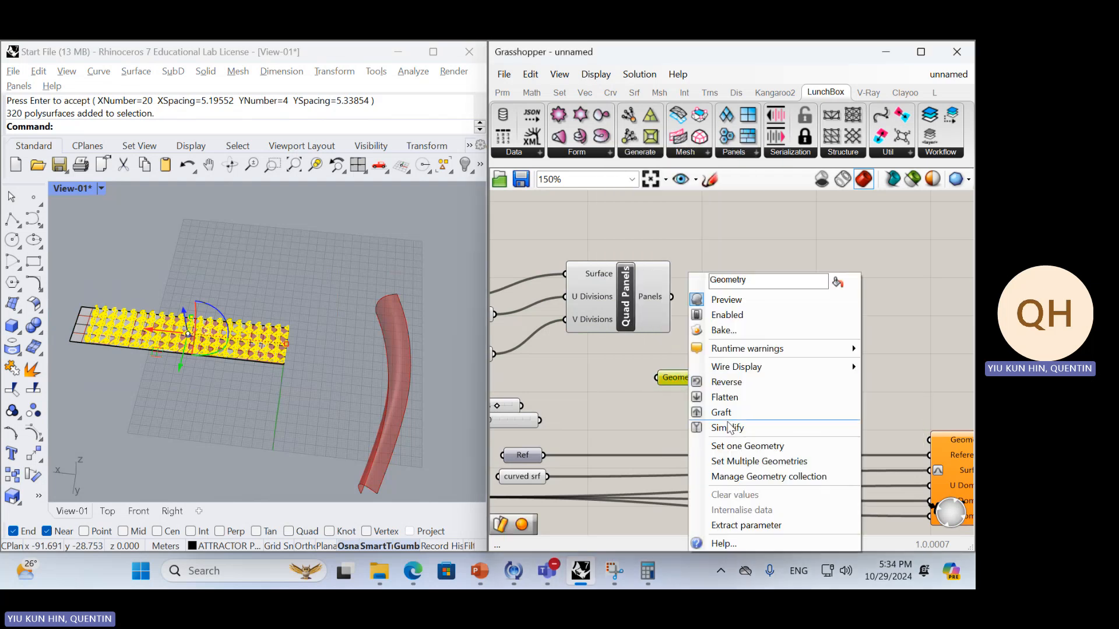
pyautogui.click(750, 459)
pyautogui.moveTo(205, 355); pyautogui.dragTo(303, 357, button='right')
pyautogui.write('hide')
pyautogui.press('Return')
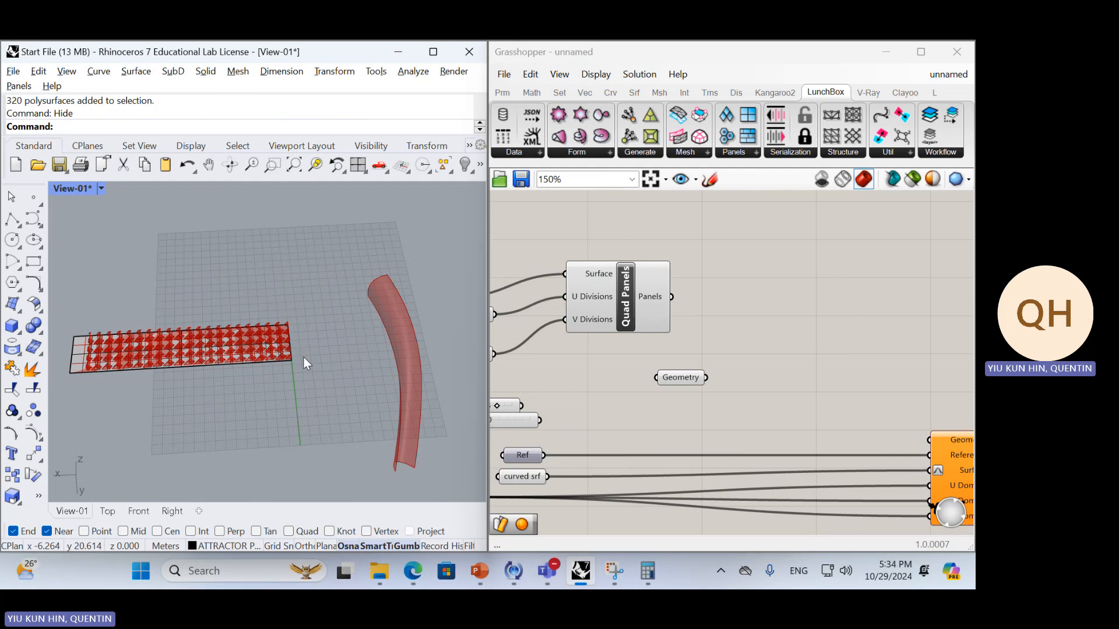
# Feed the Geometry parameter into the Surface Morph's Geometry input and inspect the morphed pieces on the curved surface
pyautogui.moveTo(855, 386); pyautogui.dragTo(620, 325, button='right')
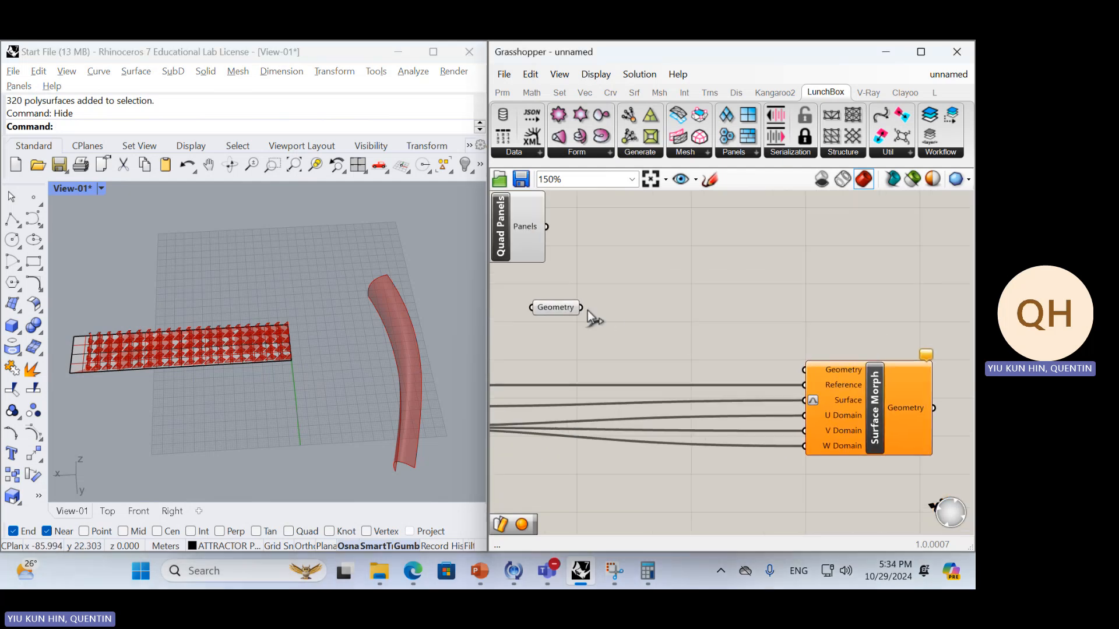
pyautogui.moveTo(790, 362); pyautogui.dragTo(804, 370)
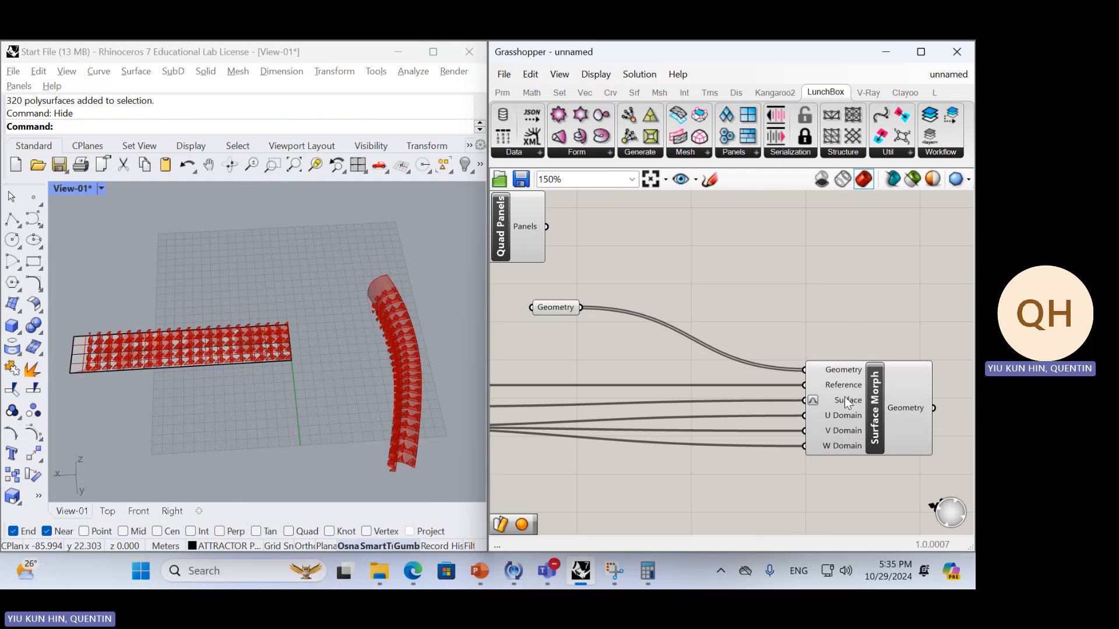
pyautogui.moveTo(461, 410); pyautogui.dragTo(30, 308, button='right')
pyautogui.scroll(10, 448, 326)
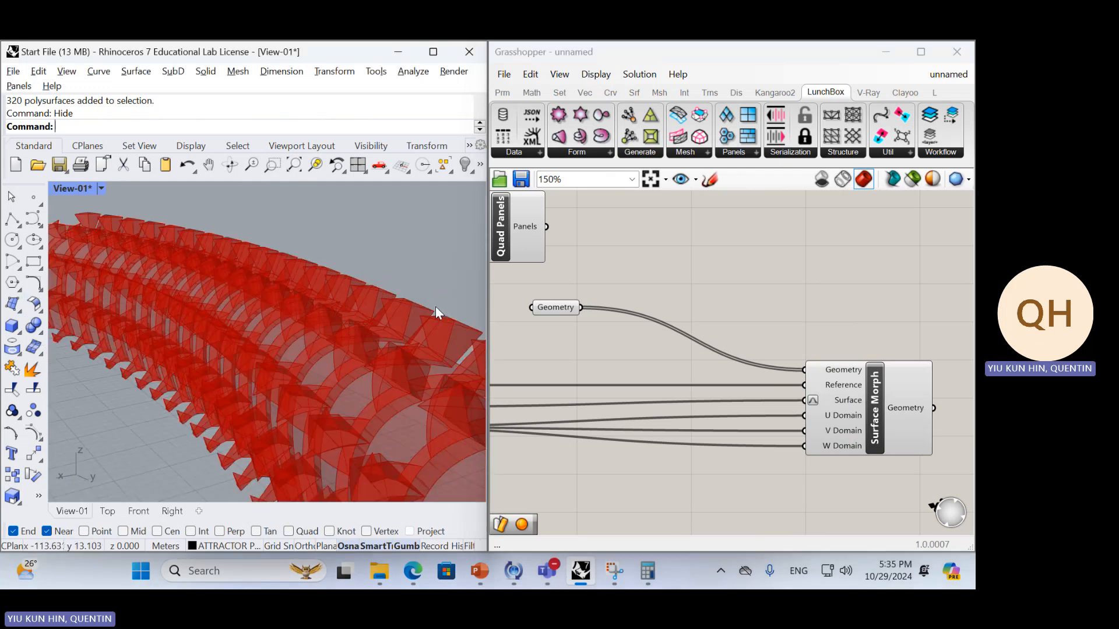
pyautogui.moveTo(437, 312); pyautogui.dragTo(326, 371, button='right')
# Bake the Surface Morph result and move the baked pieces away to one side of the curved surface
pyautogui.click(888, 389)
pyautogui.middleClick(888, 390)
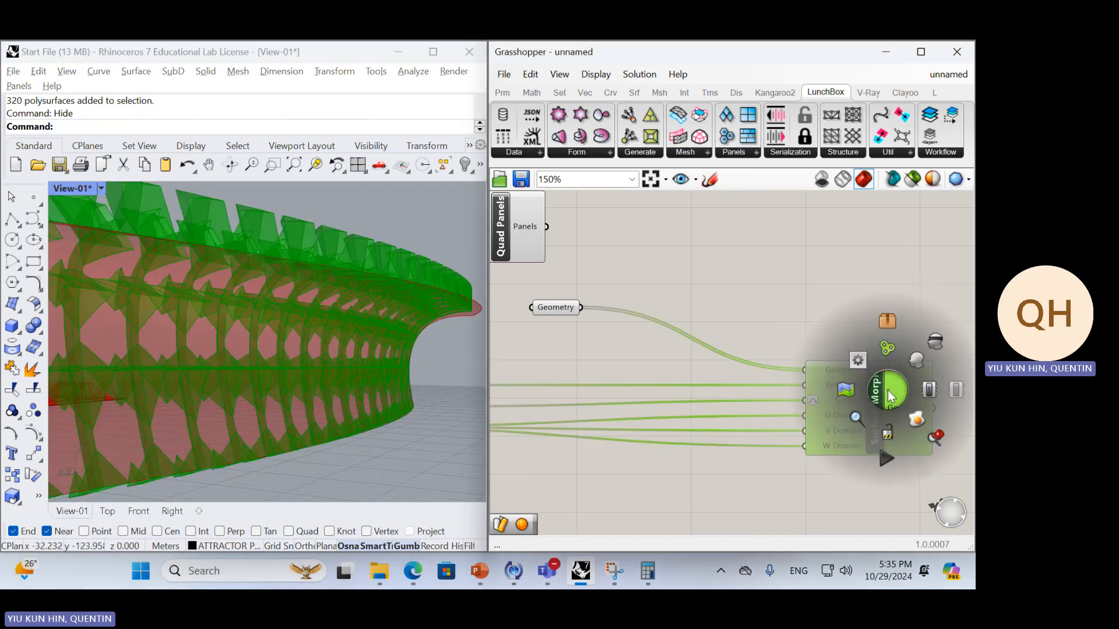
pyautogui.click(914, 418)
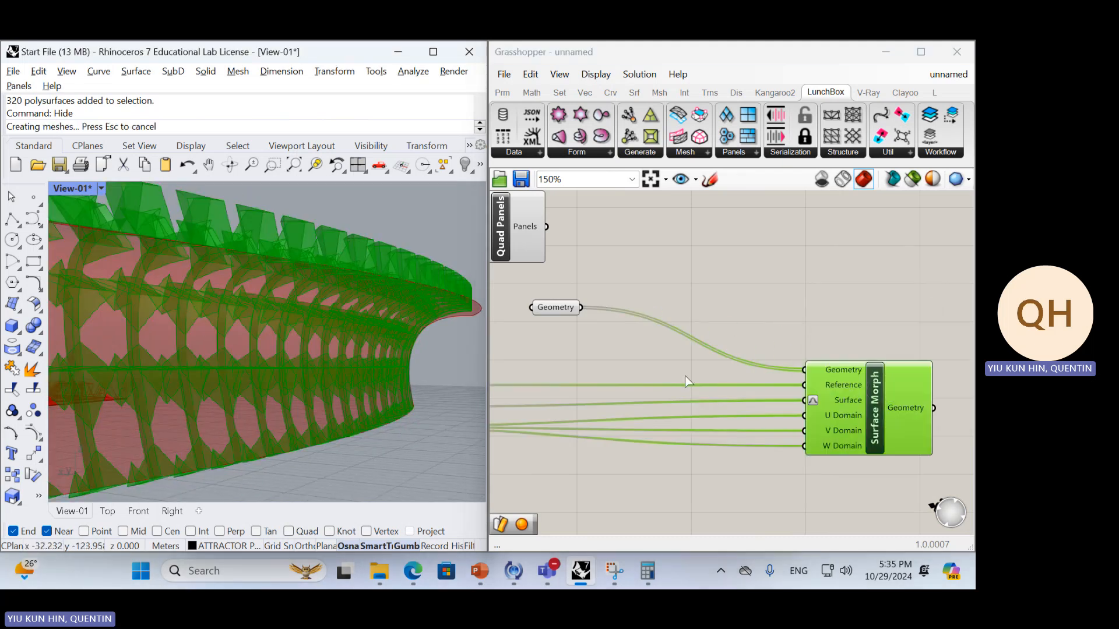
pyautogui.moveTo(349, 341)
pyautogui.mouseDown(button='right')
pyautogui.moveTo(387, 345)
pyautogui.moveTo(342, 302)
pyautogui.moveTo(358, 324)
pyautogui.mouseUp(button='right')
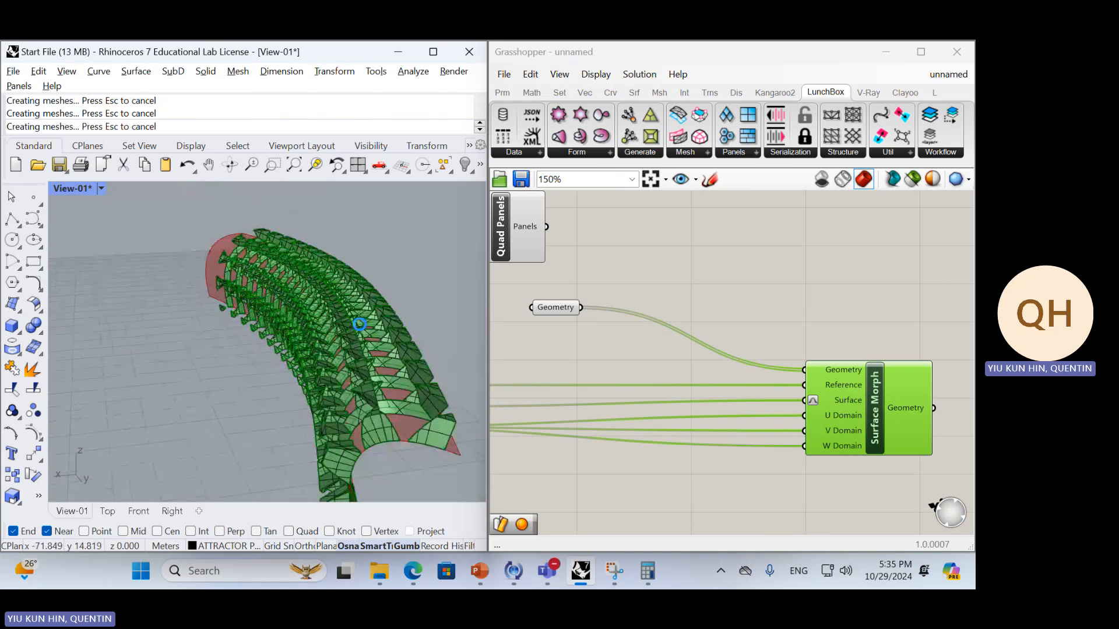
pyautogui.scroll(-6, 312, 279)
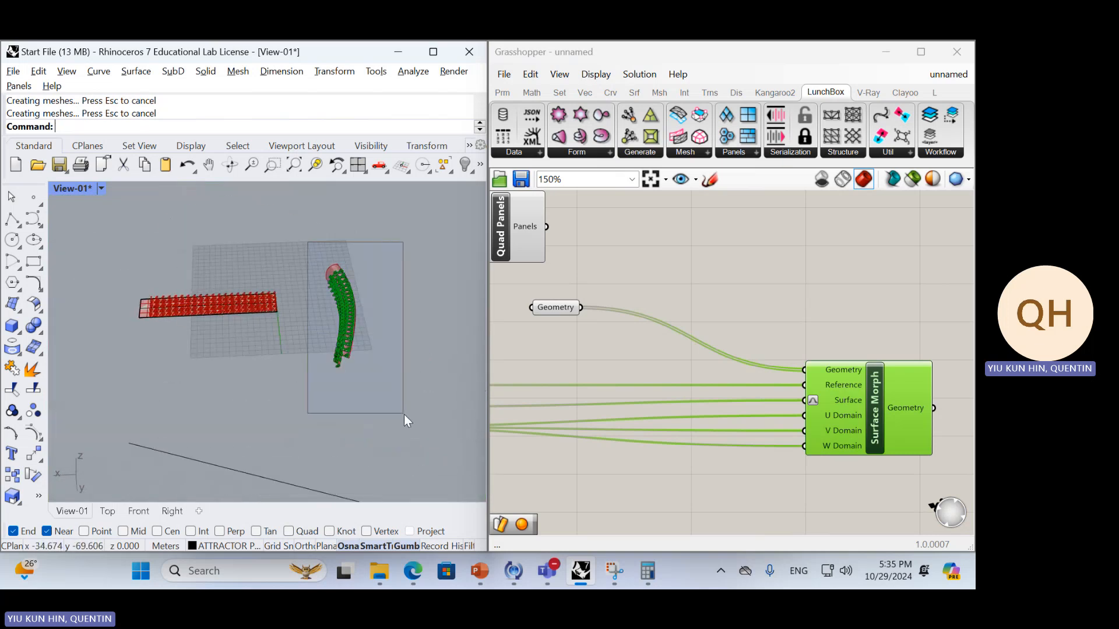
pyautogui.moveTo(404, 415); pyautogui.dragTo(404, 414)
pyautogui.moveTo(306, 318); pyautogui.dragTo(412, 316)
pyautogui.click(471, 410)
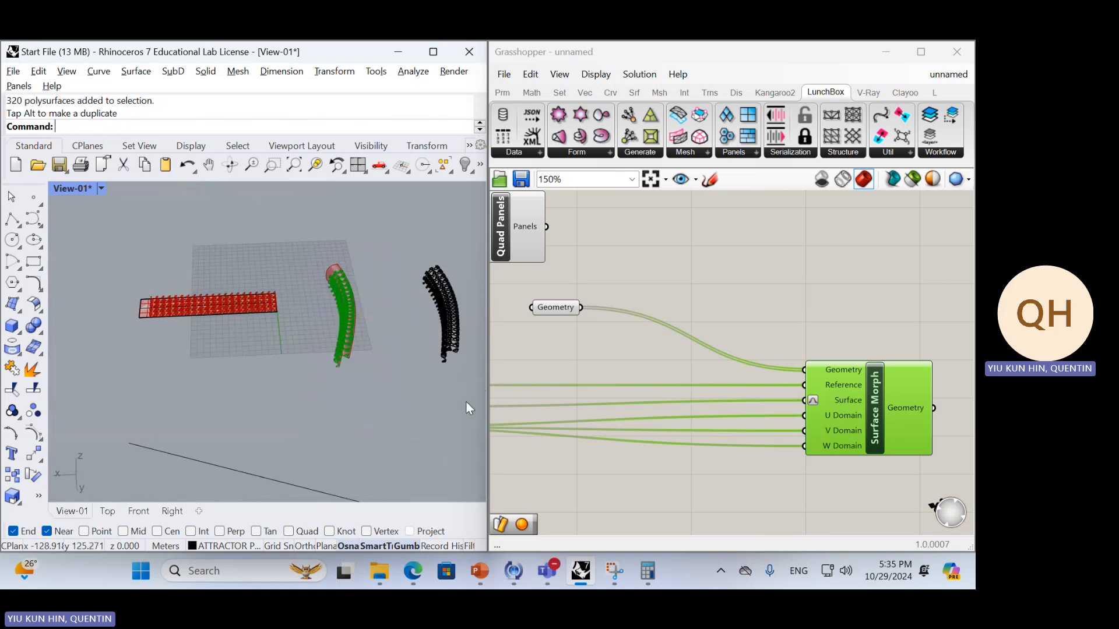
# Inspect the baked pieces up close in Rendered and Arctic display modes
pyautogui.scroll(10, 466, 406)
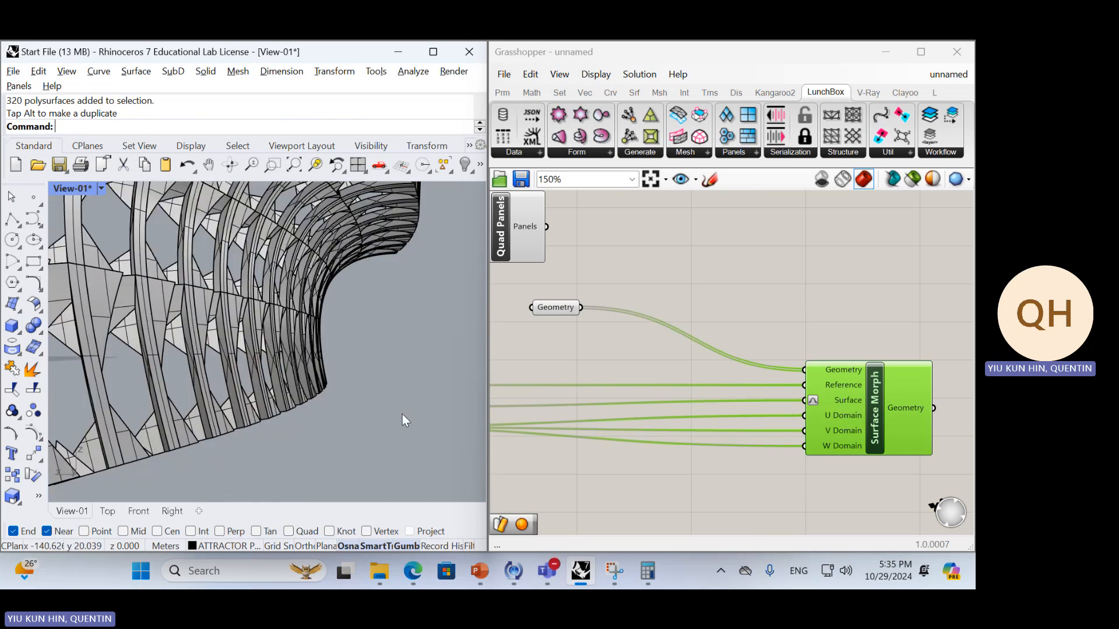
pyautogui.scroll(3, 408, 408)
pyautogui.click(58, 186)
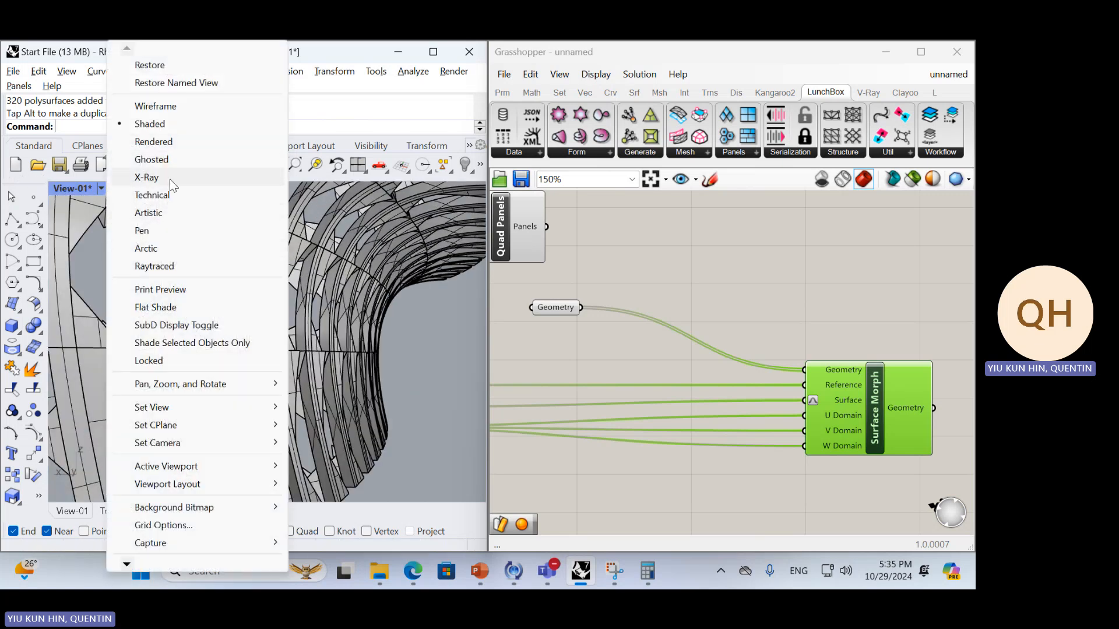
pyautogui.click(154, 141)
pyautogui.click(75, 190)
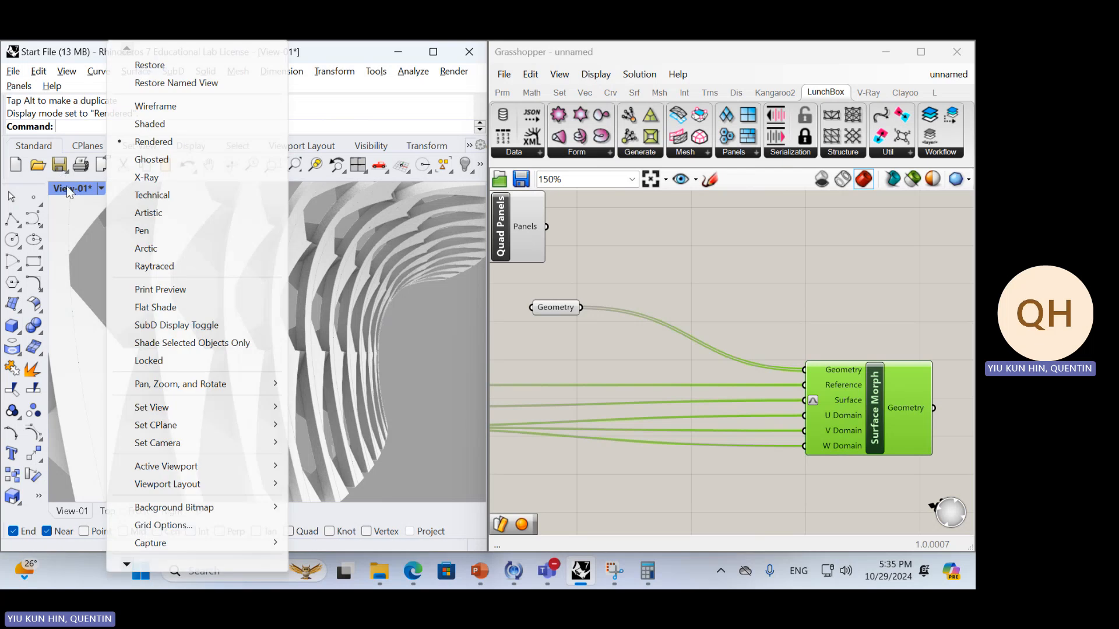
pyautogui.click(163, 245)
pyautogui.moveTo(345, 329); pyautogui.dragTo(303, 343, button='right')
pyautogui.moveTo(373, 303); pyautogui.dragTo(396, 327, button='right')
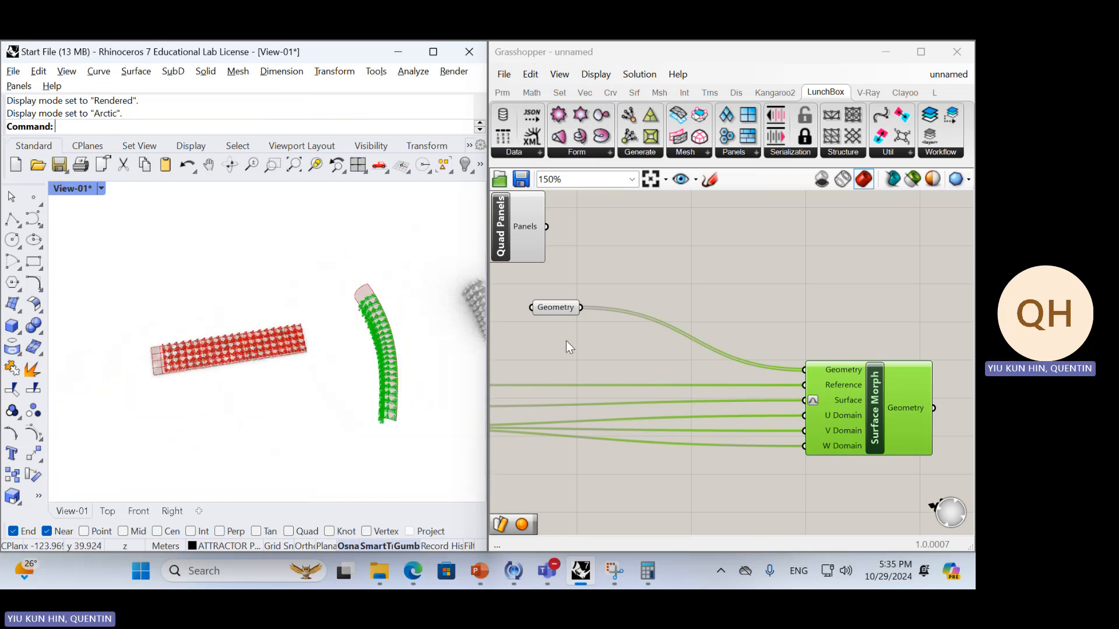
# Highlight the arrayed geometry through its Geometry parameter and return the viewport to Shaded display
pyautogui.click(550, 309)
pyautogui.moveTo(320, 312)
pyautogui.mouseDown(button='right')
pyautogui.moveTo(271, 368)
pyautogui.moveTo(234, 357)
pyautogui.moveTo(287, 302)
pyautogui.moveTo(280, 294)
pyautogui.moveTo(348, 244)
pyautogui.moveTo(362, 285)
pyautogui.moveTo(299, 305)
pyautogui.mouseUp(button='right')
pyautogui.click(101, 188)
pyautogui.click(171, 124)
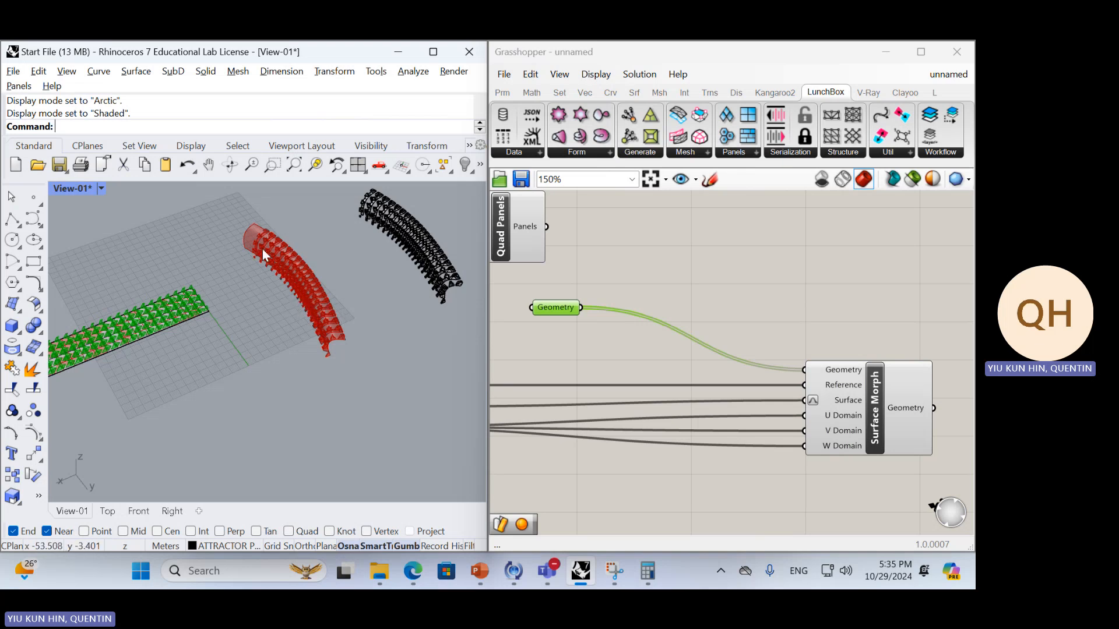
# Delete the baked copy of the morphed pieces beside the curved surface
pyautogui.moveTo(265, 234); pyautogui.dragTo(251, 309, button='right')
pyautogui.scroll(6, 285, 259)
pyautogui.scroll(-7, 279, 297)
pyautogui.moveTo(435, 379); pyautogui.dragTo(283, 222)
pyautogui.press('Delete')
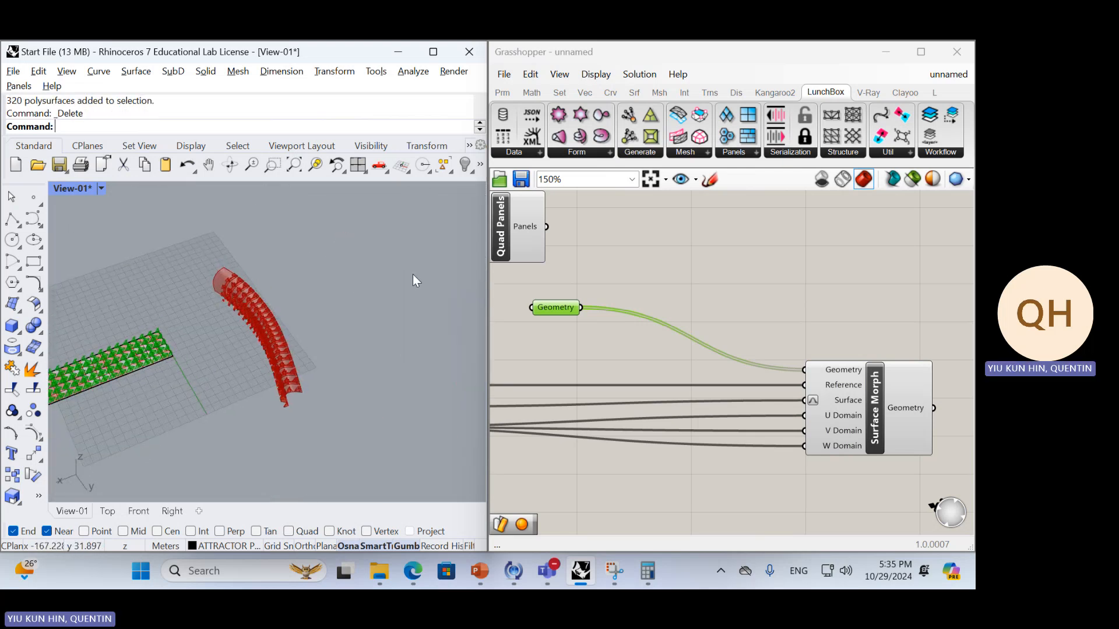
pyautogui.moveTo(412, 275); pyautogui.dragTo(395, 281, button='right')
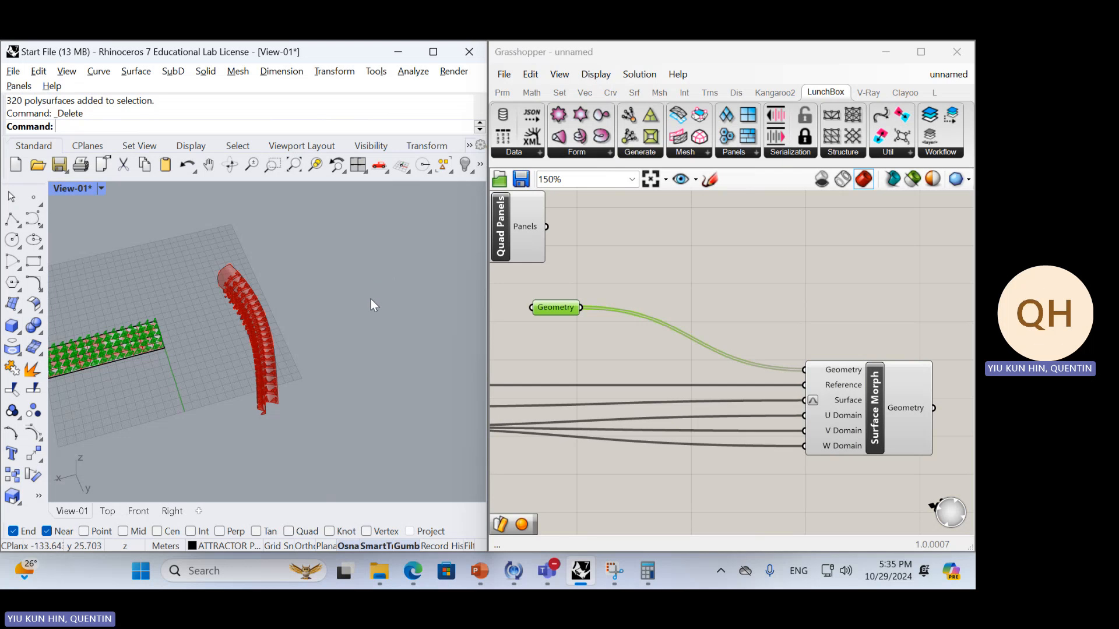
pyautogui.scroll(8, 252, 344)
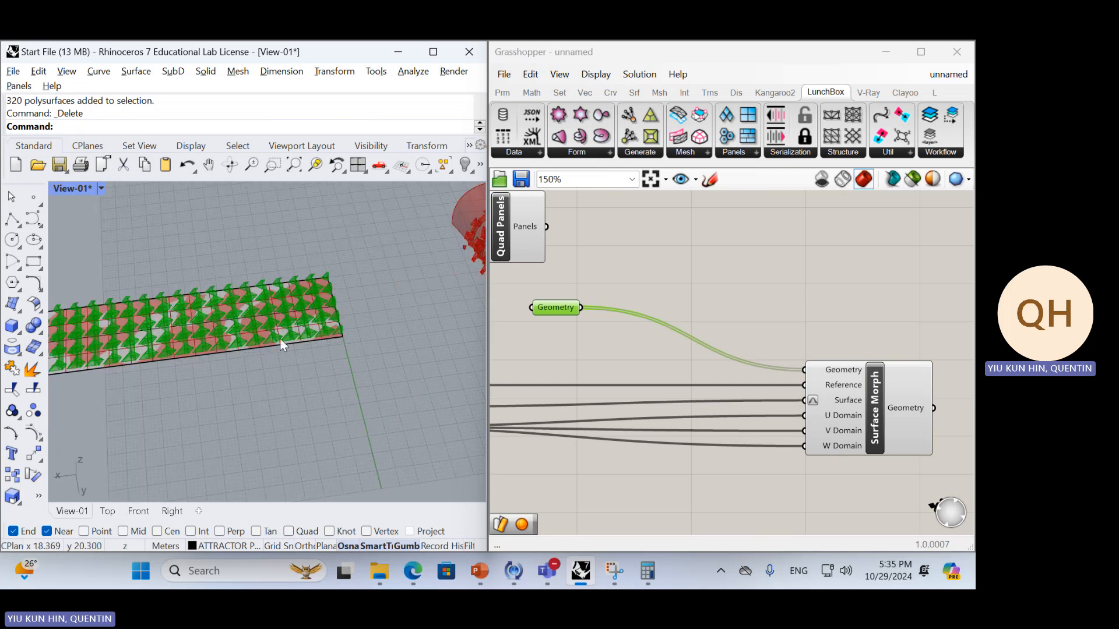
pyautogui.moveTo(281, 339); pyautogui.dragTo(271, 324, button='right')
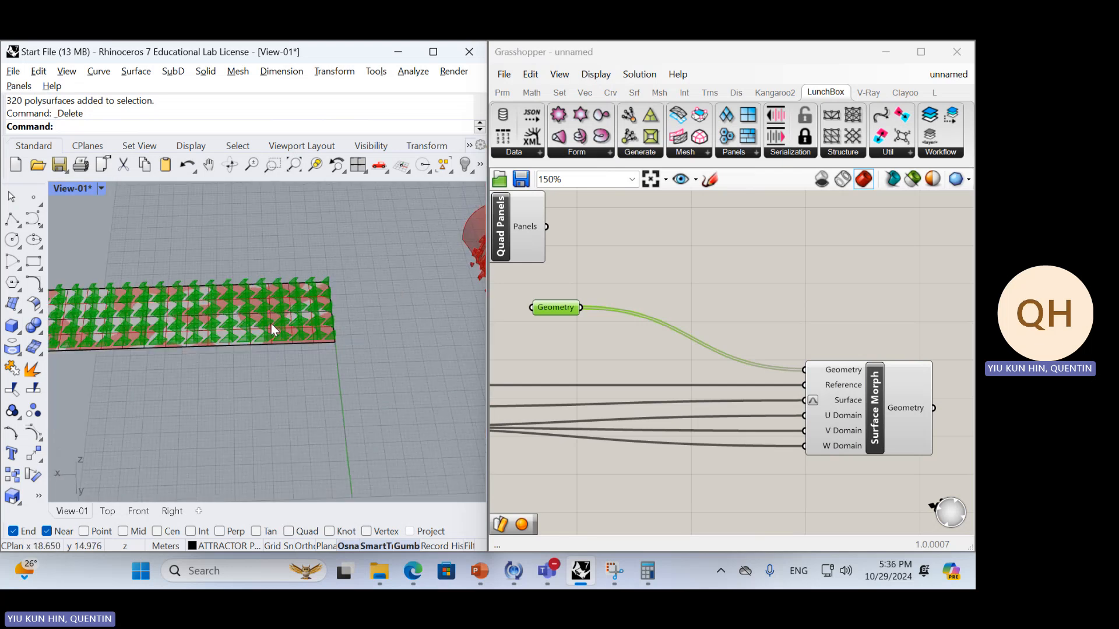
# Switch to the Lesson 4 Parametric Surface presentation in PowerPoint and review slides 5 and 6 with the example definitions
pyautogui.click(480, 571)
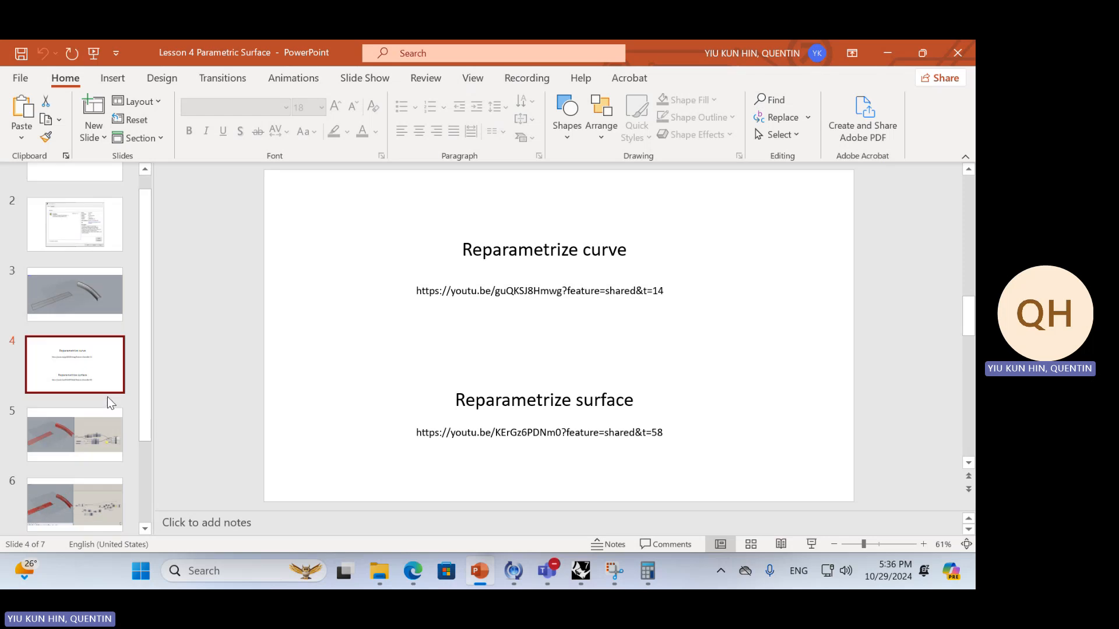
pyautogui.scroll(-3, 111, 402)
pyautogui.press('Down')
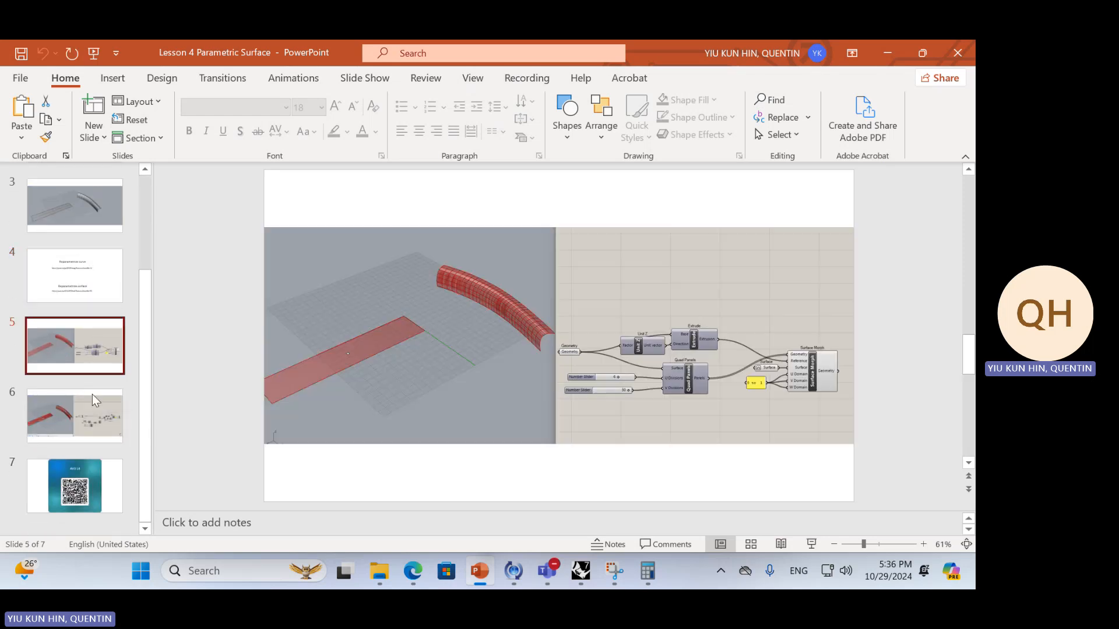
pyautogui.click(95, 403)
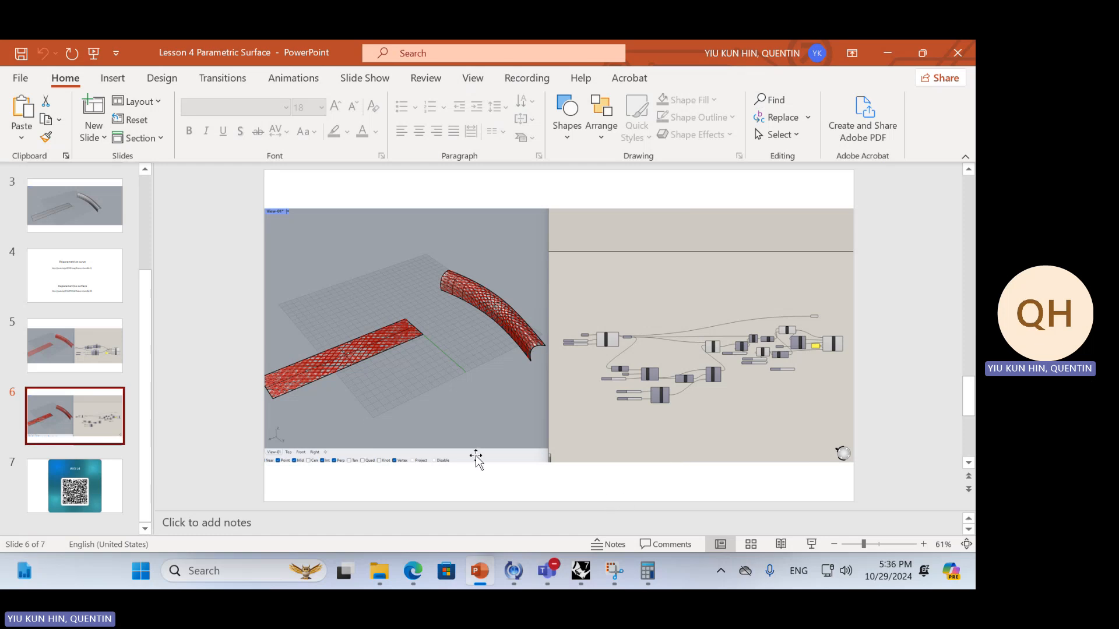
pyautogui.moveTo(380, 579)
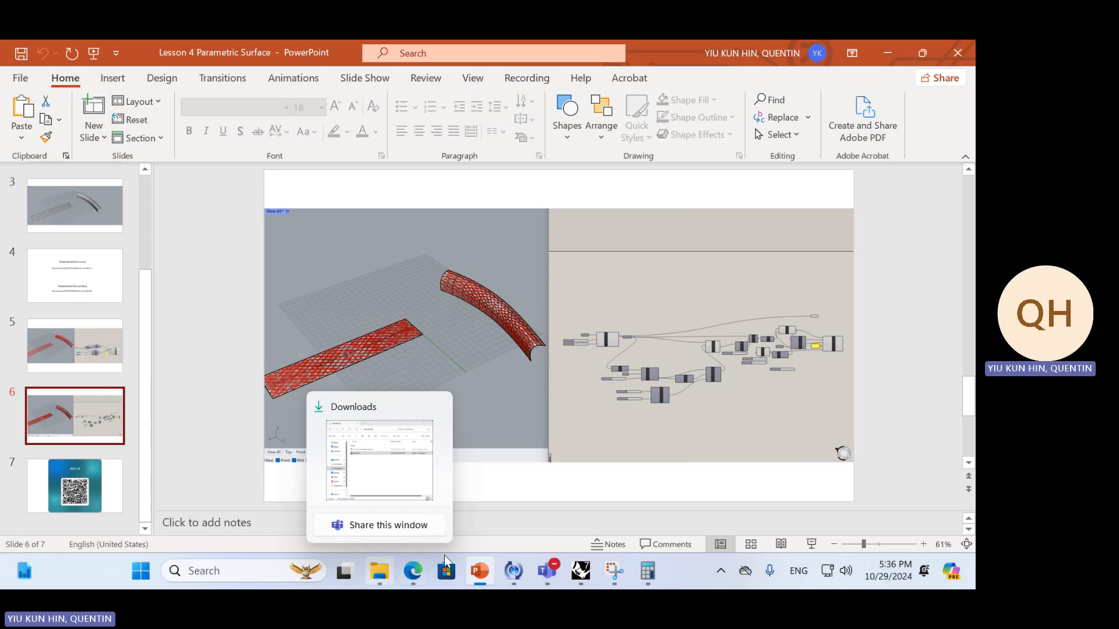
# Switch back to Rhino and examine how the arrayed pieces sit on the flat strip surface
pyautogui.click(581, 571)
pyautogui.moveTo(285, 361); pyautogui.dragTo(329, 406, button='right')
pyautogui.click(570, 309)
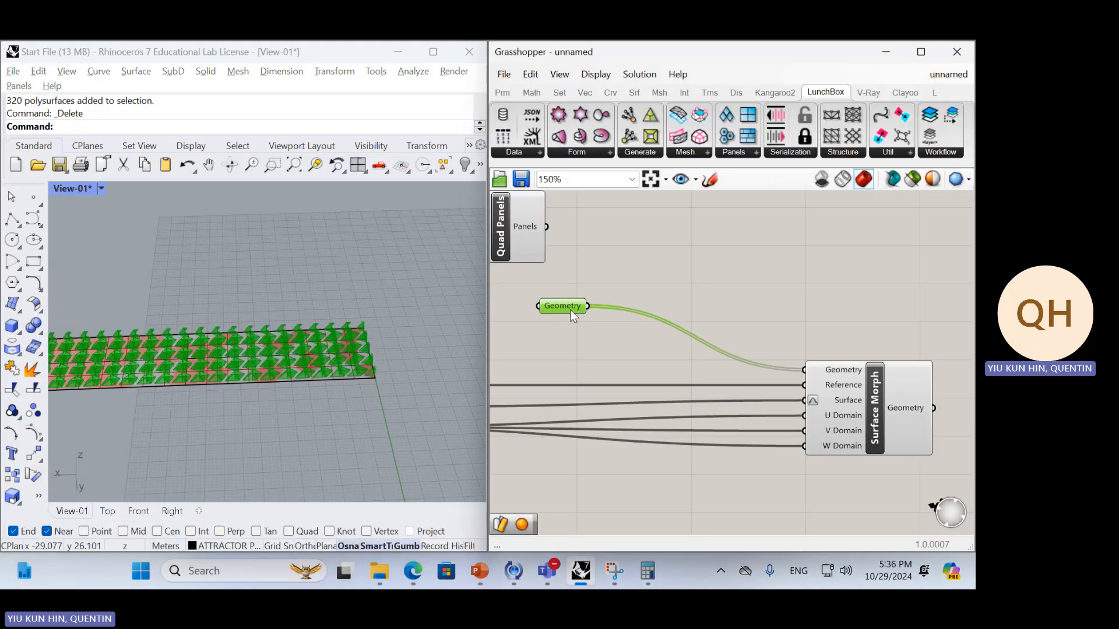
pyautogui.moveTo(603, 318); pyautogui.dragTo(613, 341, button='right')
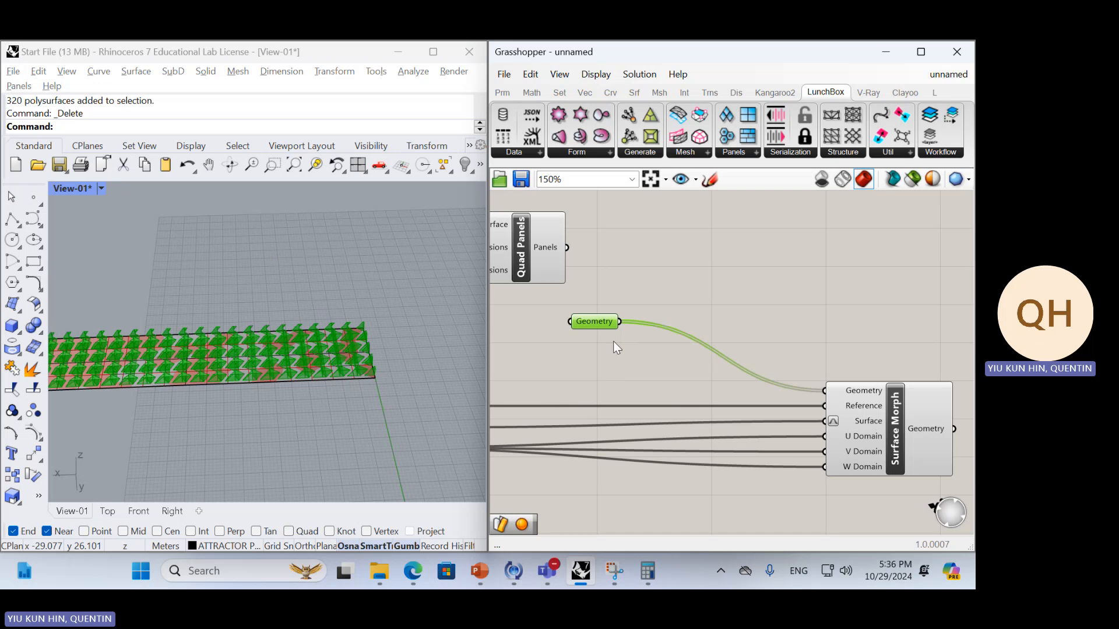
pyautogui.moveTo(408, 337); pyautogui.dragTo(364, 384, button='right')
pyautogui.click(350, 424)
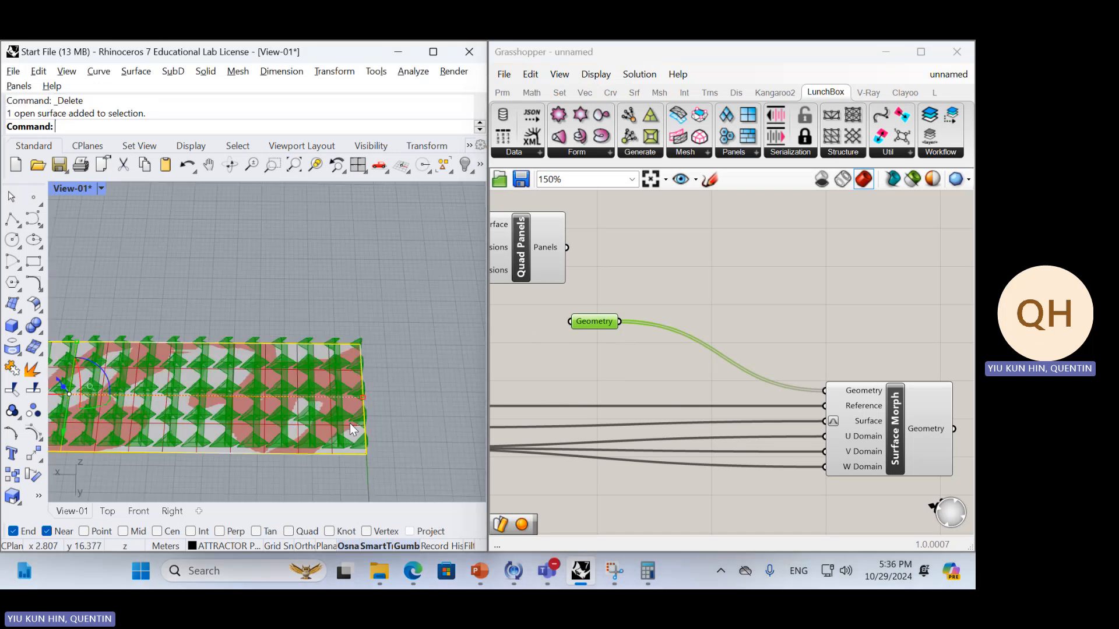
pyautogui.moveTo(313, 424); pyautogui.dragTo(347, 418, button='right')
pyautogui.click(420, 385)
pyautogui.moveTo(419, 385); pyautogui.dragTo(457, 343, button='right')
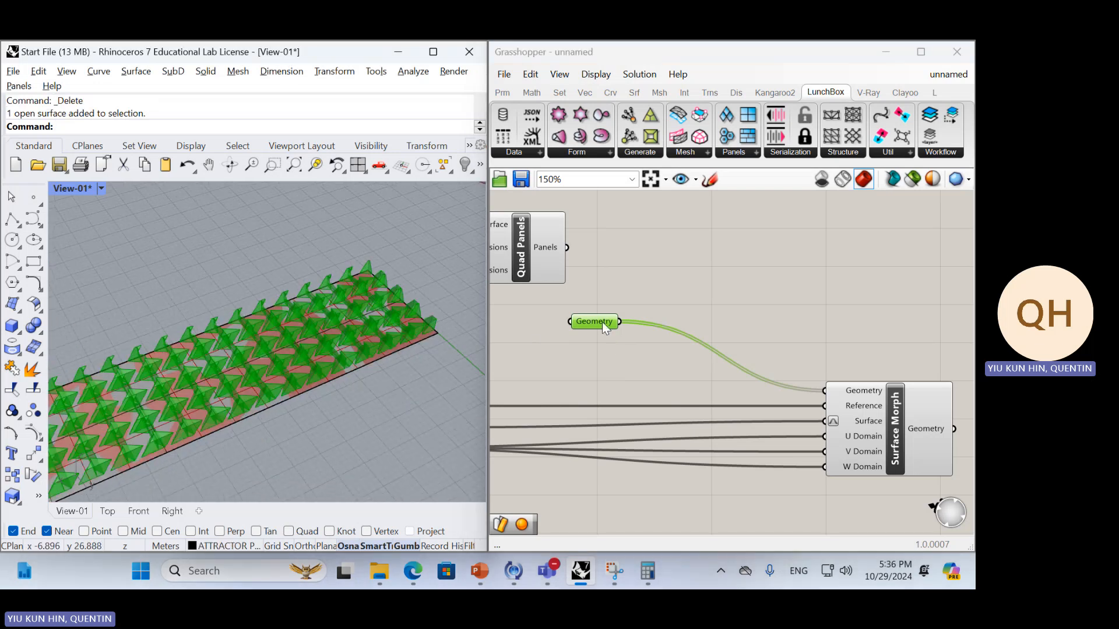
# Delete the Geometry parameter that feeds the arrayed pieces into the Surface Morph
pyautogui.moveTo(606, 320); pyautogui.dragTo(622, 305)
pyautogui.moveTo(595, 334); pyautogui.dragTo(658, 344, button='right')
pyautogui.press('Delete')
# Connect the Quad Panels component's Panels output to the Surface Morph's Geometry input
pyautogui.scroll(-3, 654, 348)
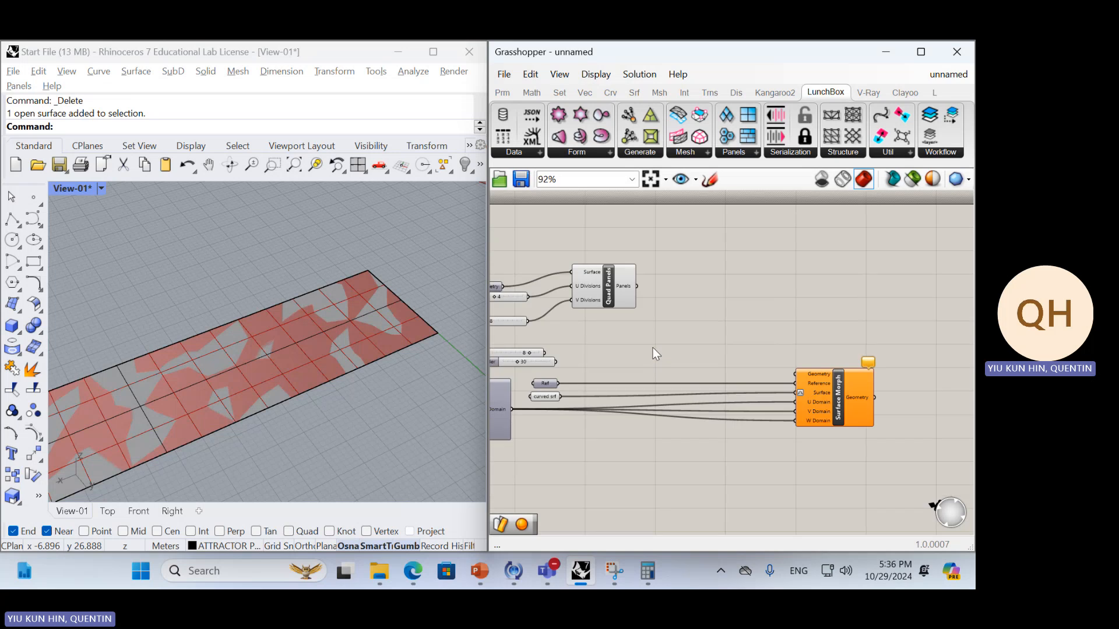
pyautogui.moveTo(558, 352); pyautogui.dragTo(720, 359, button='right')
pyautogui.scroll(2, 723, 358)
pyautogui.moveTo(804, 295); pyautogui.dragTo(619, 312, button='right')
pyautogui.moveTo(618, 312); pyautogui.dragTo(611, 338)
pyautogui.moveTo(652, 344); pyautogui.dragTo(698, 350, button='right')
pyautogui.moveTo(658, 343)
pyautogui.mouseDown()
pyautogui.moveTo(674, 323)
pyautogui.moveTo(669, 335)
pyautogui.mouseUp()
pyautogui.moveTo(526, 344); pyautogui.dragTo(530, 327)
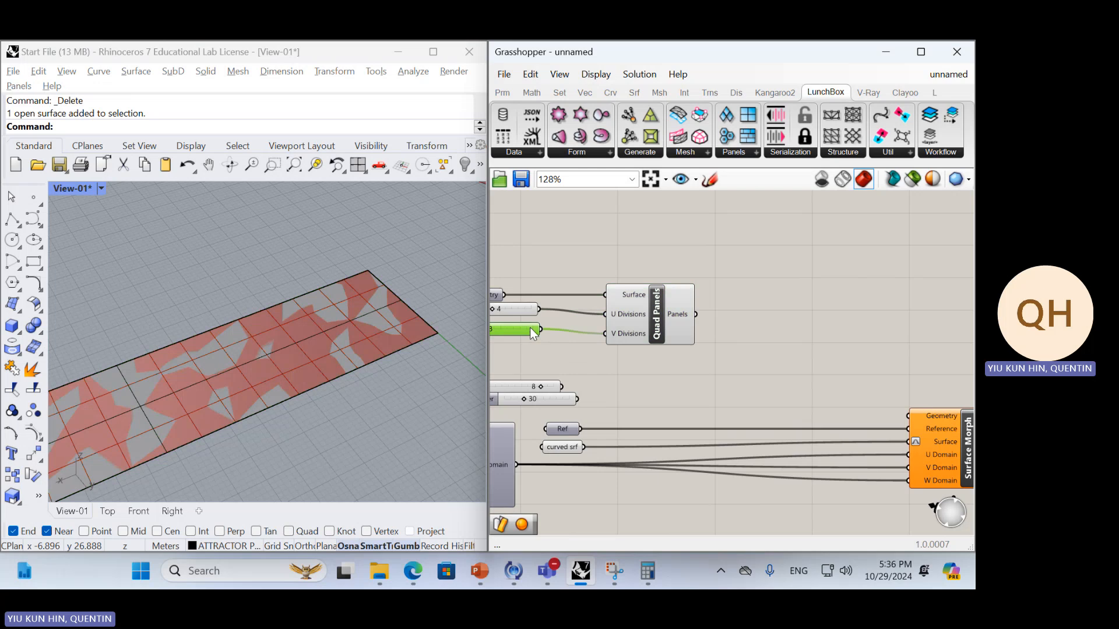
pyautogui.click(683, 321)
pyautogui.moveTo(396, 343)
pyautogui.mouseDown(button='right')
pyautogui.moveTo(334, 341)
pyautogui.moveTo(396, 335)
pyautogui.mouseUp(button='right')
pyautogui.scroll(-6, 335, 342)
pyautogui.moveTo(695, 314); pyautogui.dragTo(848, 415)
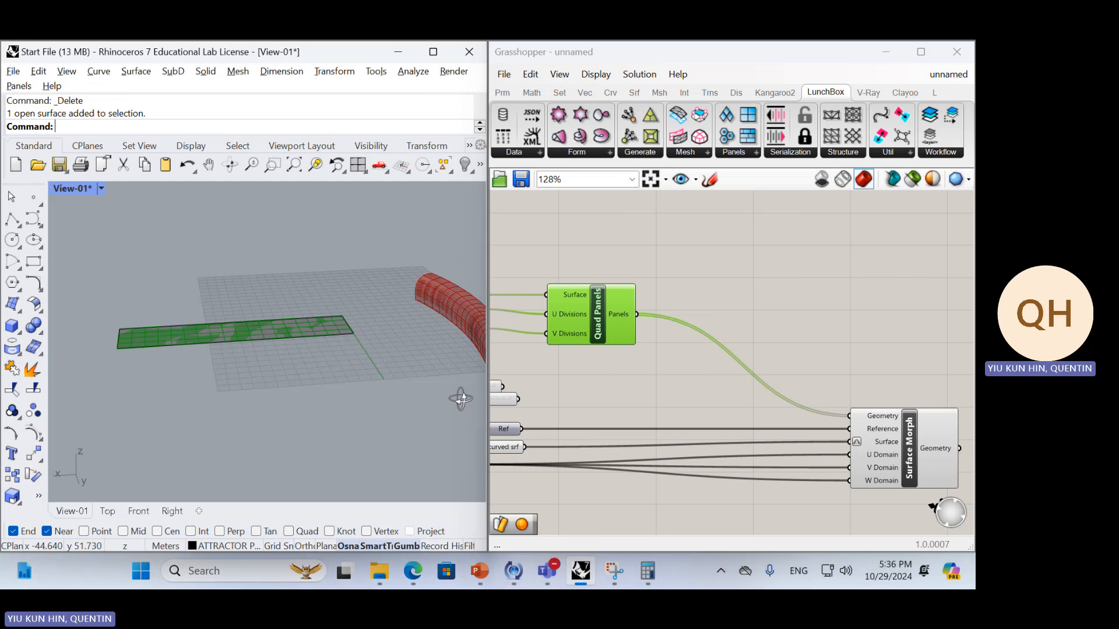
pyautogui.moveTo(457, 395); pyautogui.dragTo(340, 365, button='right')
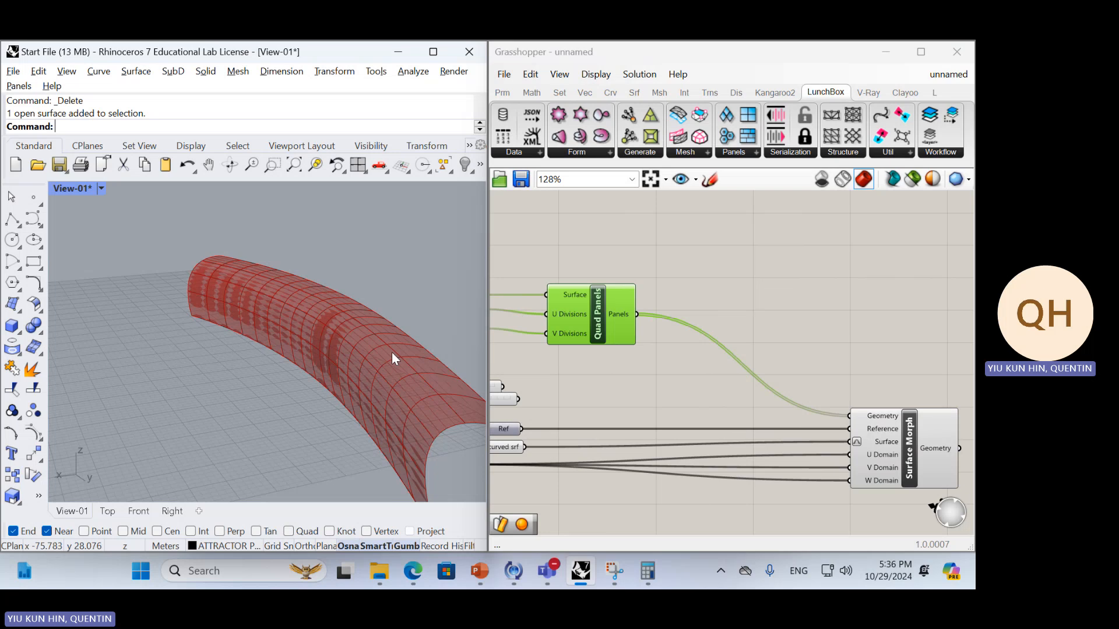
# Bake the Surface Morph's quad panels on the curved surface into Rhino
pyautogui.moveTo(392, 352)
pyautogui.mouseDown(button='right')
pyautogui.moveTo(345, 350)
pyautogui.moveTo(372, 349)
pyautogui.mouseUp(button='right')
pyautogui.click(900, 417)
pyautogui.middleClick(888, 356)
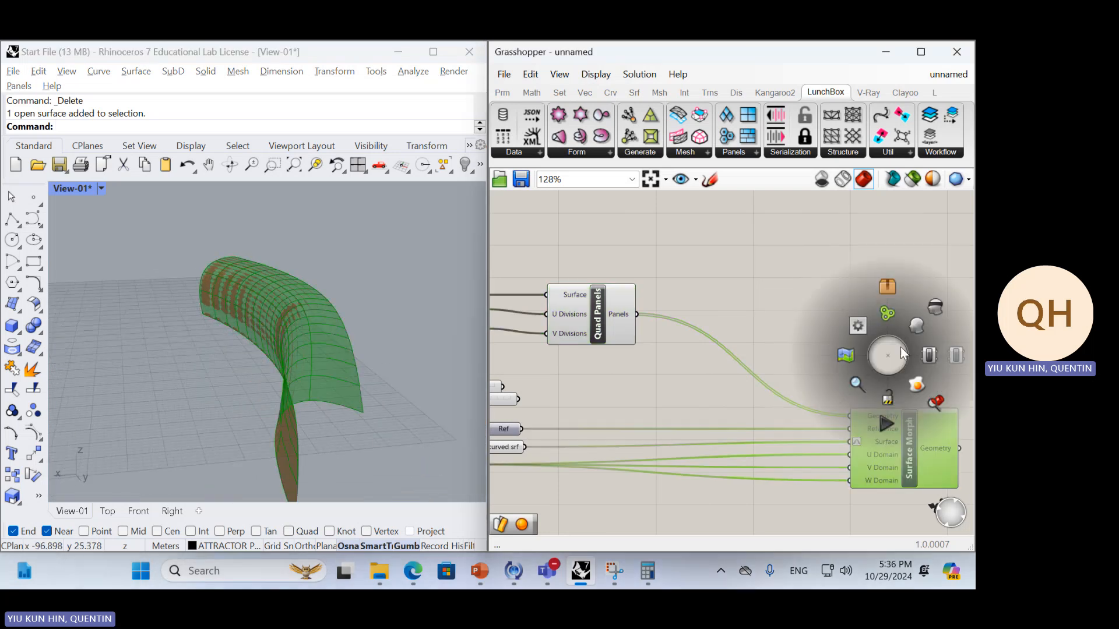
pyautogui.click(913, 382)
pyautogui.moveTo(281, 357); pyautogui.dragTo(319, 354, button='right')
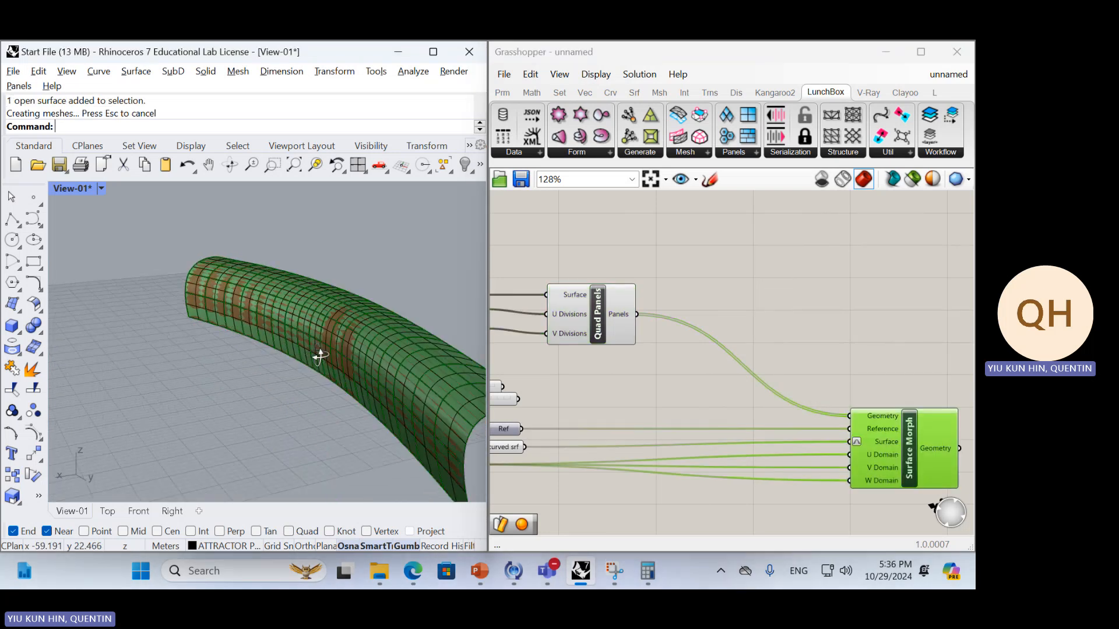
# Move all the baked quad panels away from the curved surface in the Rhino viewport
pyautogui.scroll(-5, 321, 355)
pyautogui.moveTo(379, 393); pyautogui.dragTo(181, 249)
pyautogui.moveTo(288, 354); pyautogui.dragTo(260, 356, button='right')
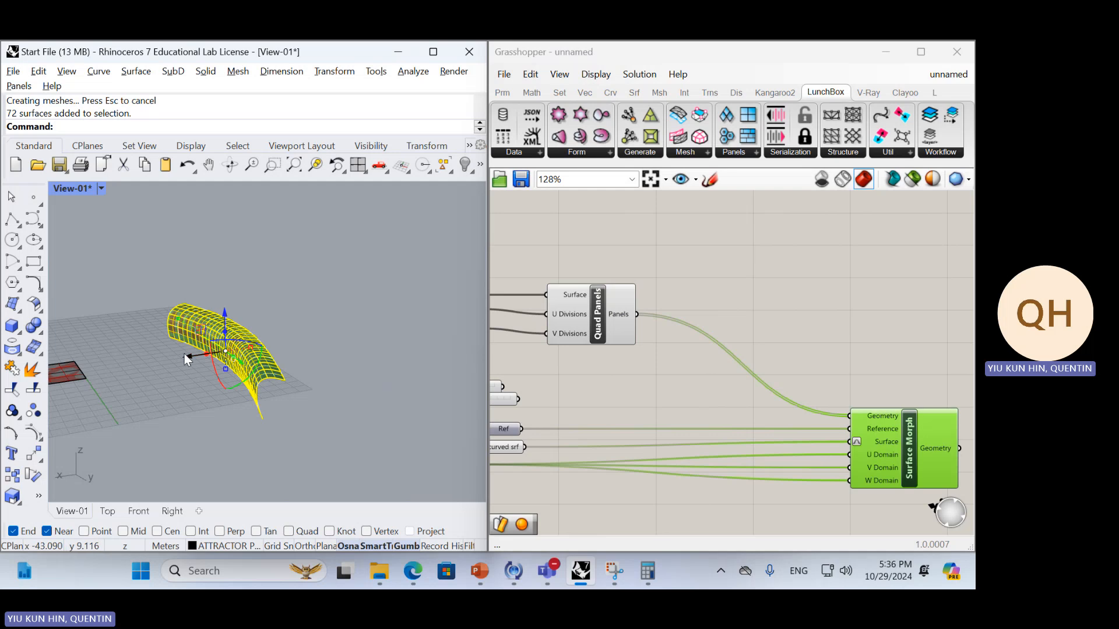
pyautogui.moveTo(185, 355); pyautogui.dragTo(292, 342)
pyautogui.click(425, 433)
# Examine the baked quad panels up close, selecting a single panel to check that each one is a separate surface
pyautogui.scroll(7, 368, 334)
pyautogui.scroll(3, 368, 337)
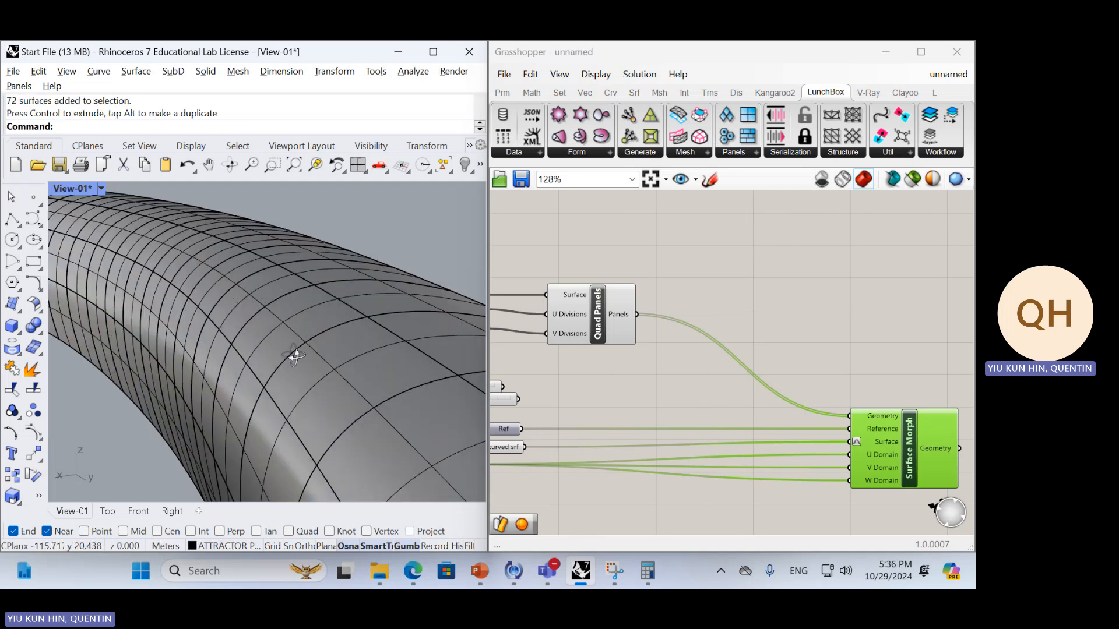
pyautogui.moveTo(292, 355)
pyautogui.mouseDown(button='right')
pyautogui.moveTo(242, 337)
pyautogui.moveTo(289, 324)
pyautogui.moveTo(299, 334)
pyautogui.mouseUp(button='right')
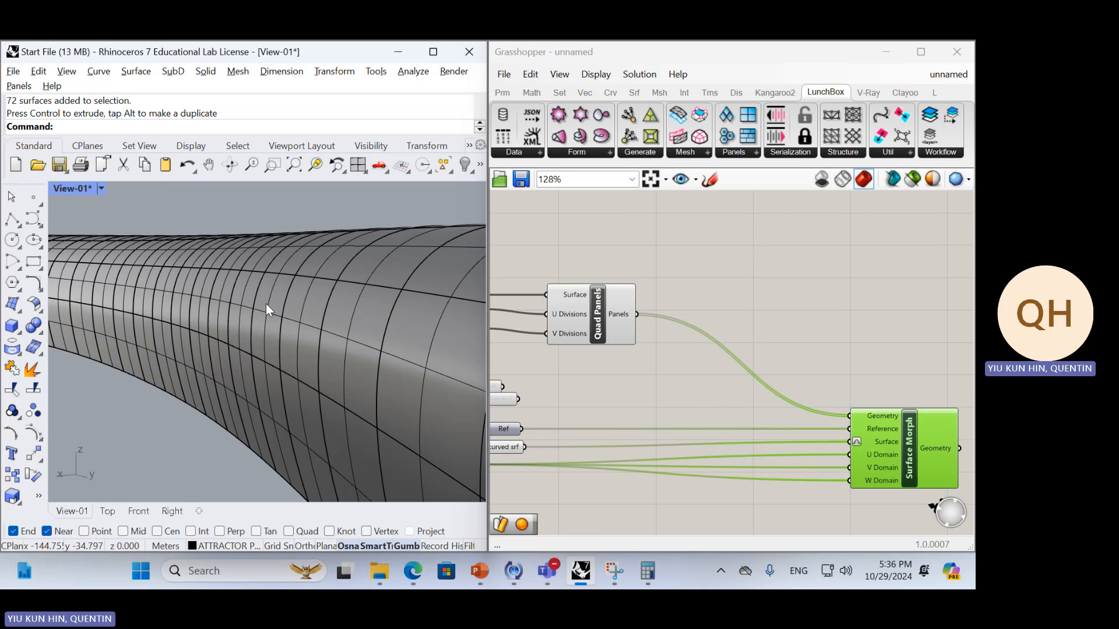
pyautogui.click(327, 302)
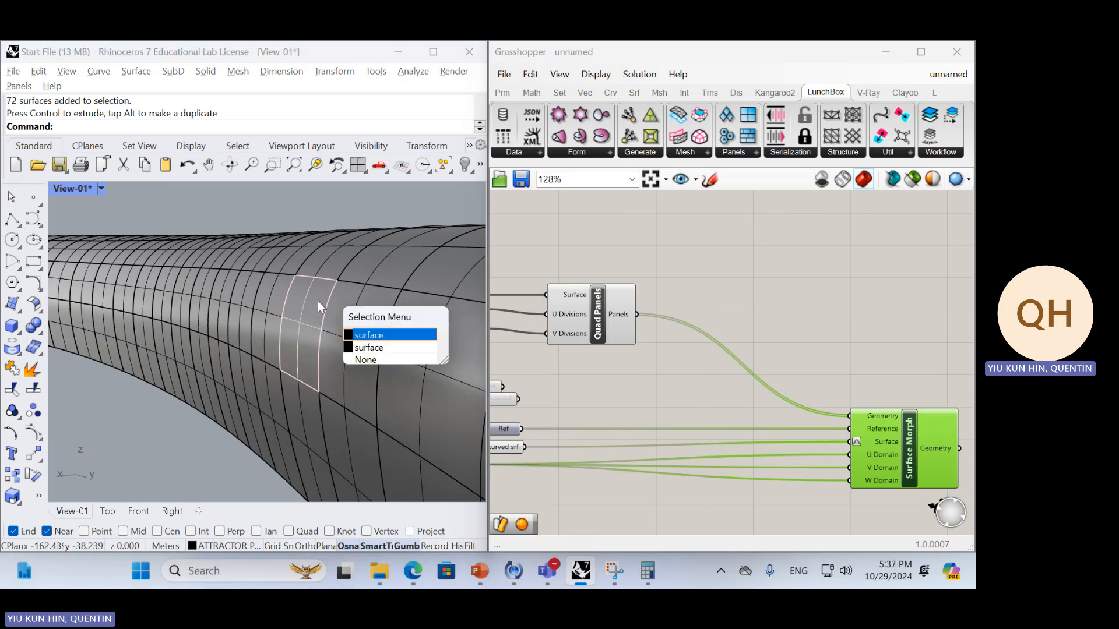
pyautogui.click(319, 321)
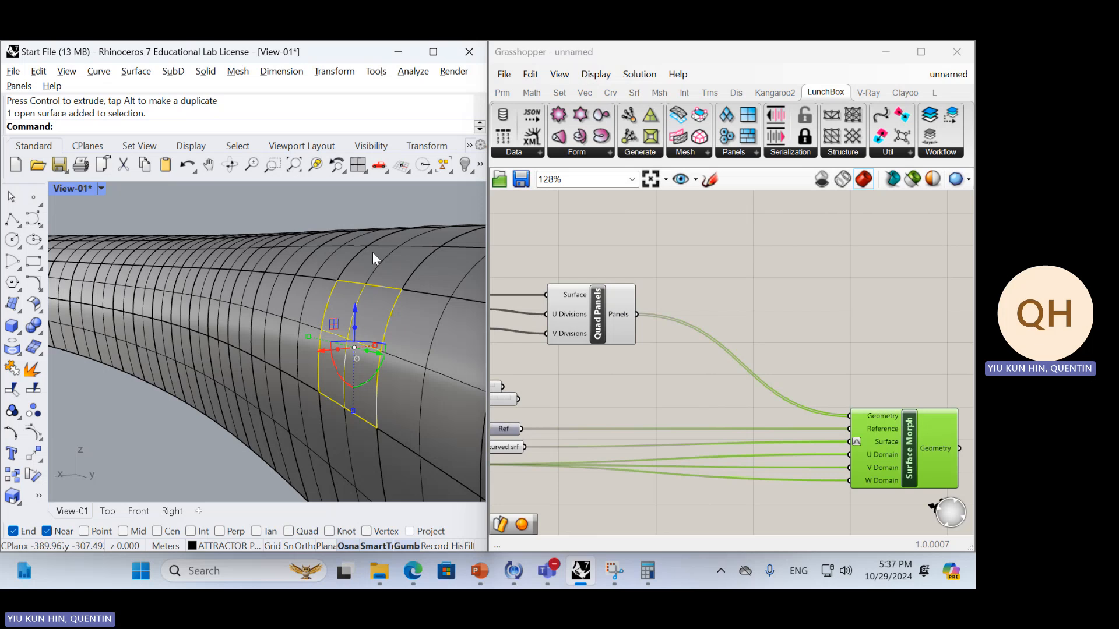
pyautogui.scroll(-10, 372, 253)
pyautogui.click(414, 320)
pyautogui.moveTo(413, 334); pyautogui.dragTo(384, 390, button='right')
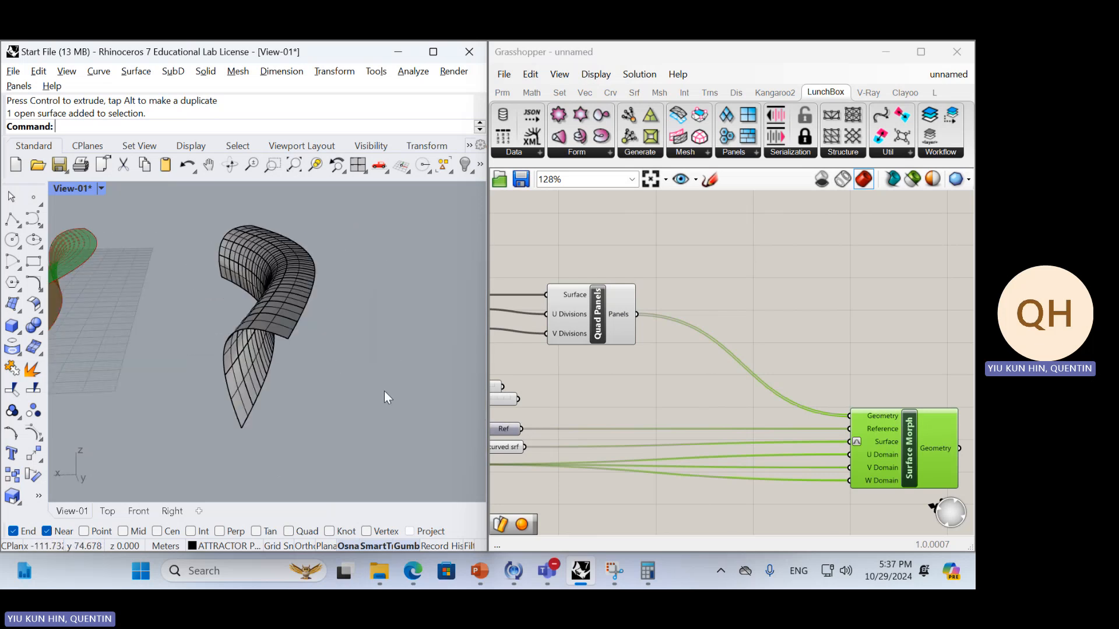
# Delete all the baked quad panels from the Rhino model
pyautogui.moveTo(374, 415); pyautogui.dragTo(212, 233)
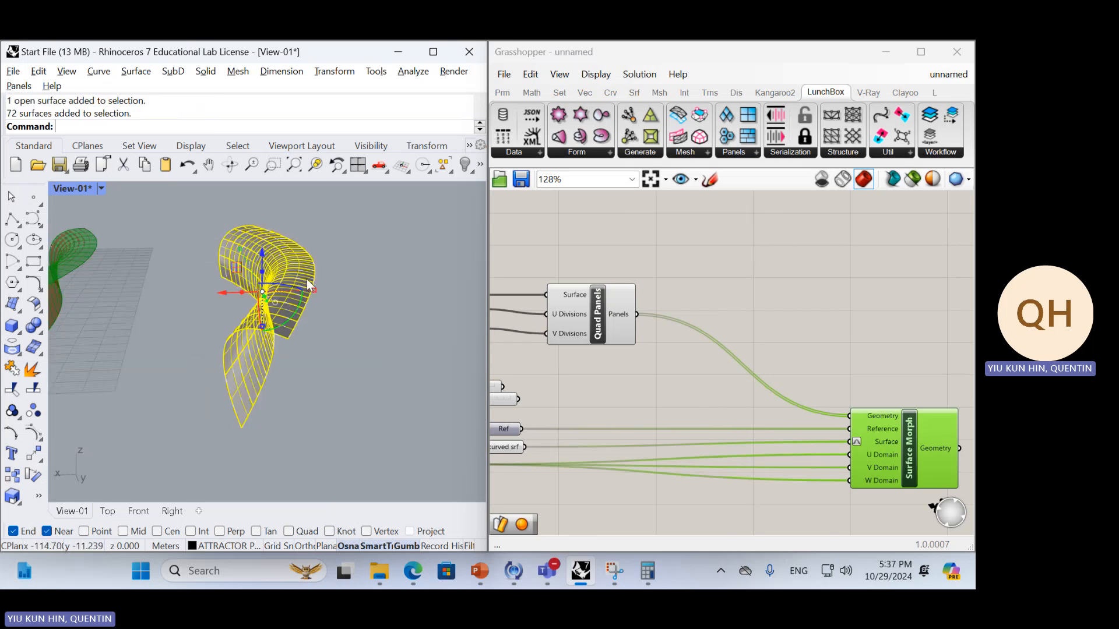
pyautogui.moveTo(336, 283); pyautogui.dragTo(289, 370, button='right')
pyautogui.press('Delete')
pyautogui.scroll(6, 309, 324)
pyautogui.scroll(-3, 257, 325)
pyautogui.keyDown('shift'); pyautogui.moveTo(162, 342); pyautogui.dragTo(286, 328, button='right'); pyautogui.keyUp('shift')
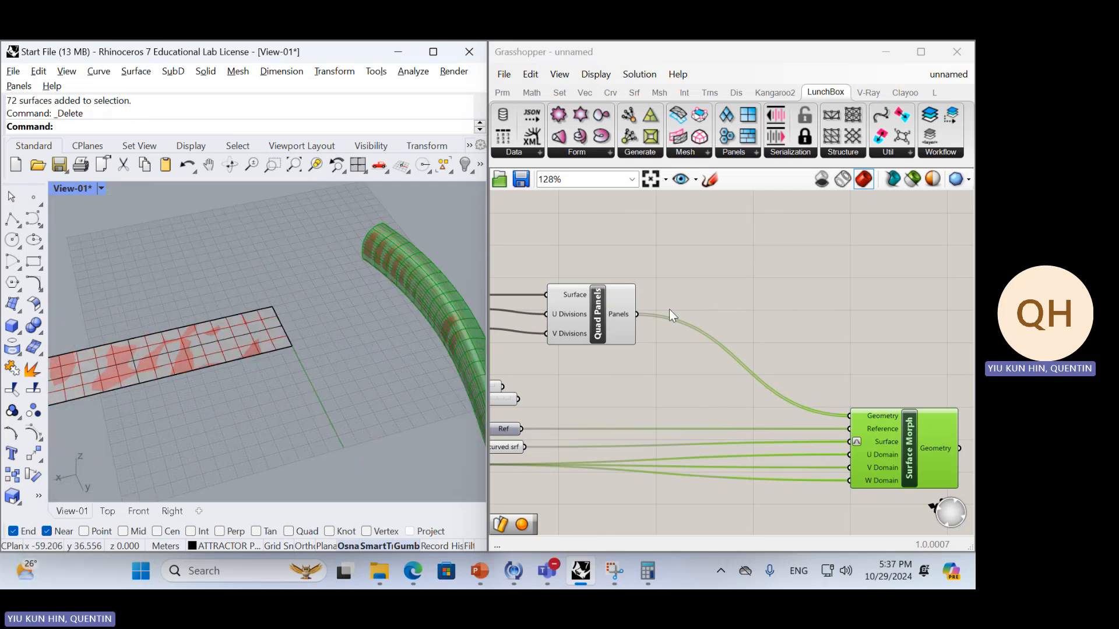
# Disconnect the Quad Panels component's Panels output from the Surface Morph's Geometry input
pyautogui.moveTo(642, 317); pyautogui.dragTo(806, 395)
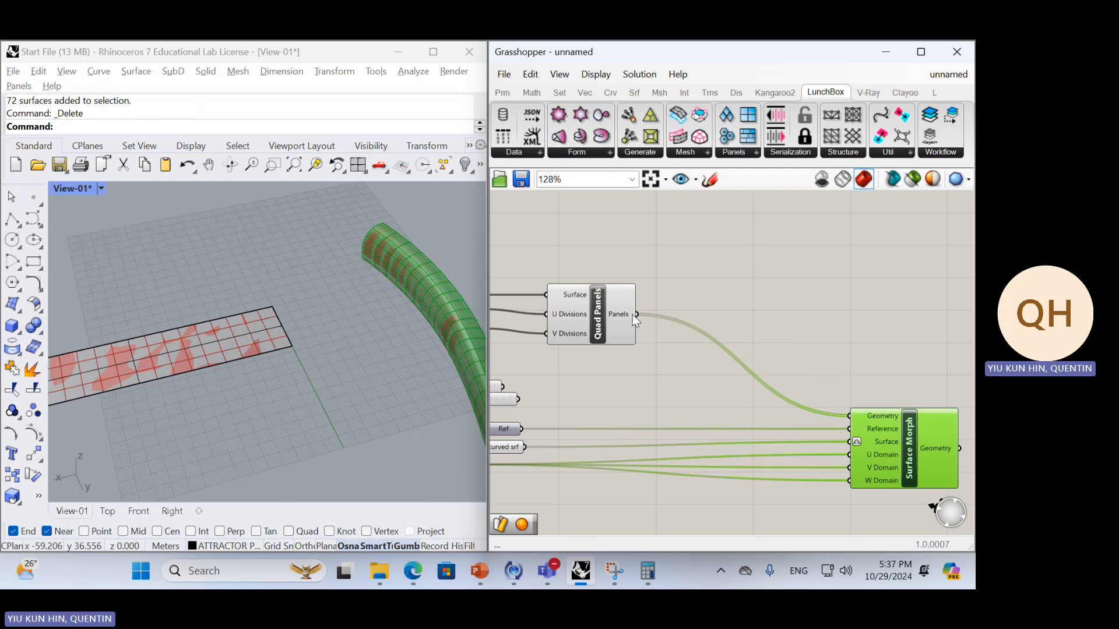
pyautogui.moveTo(637, 314); pyautogui.dragTo(823, 412)
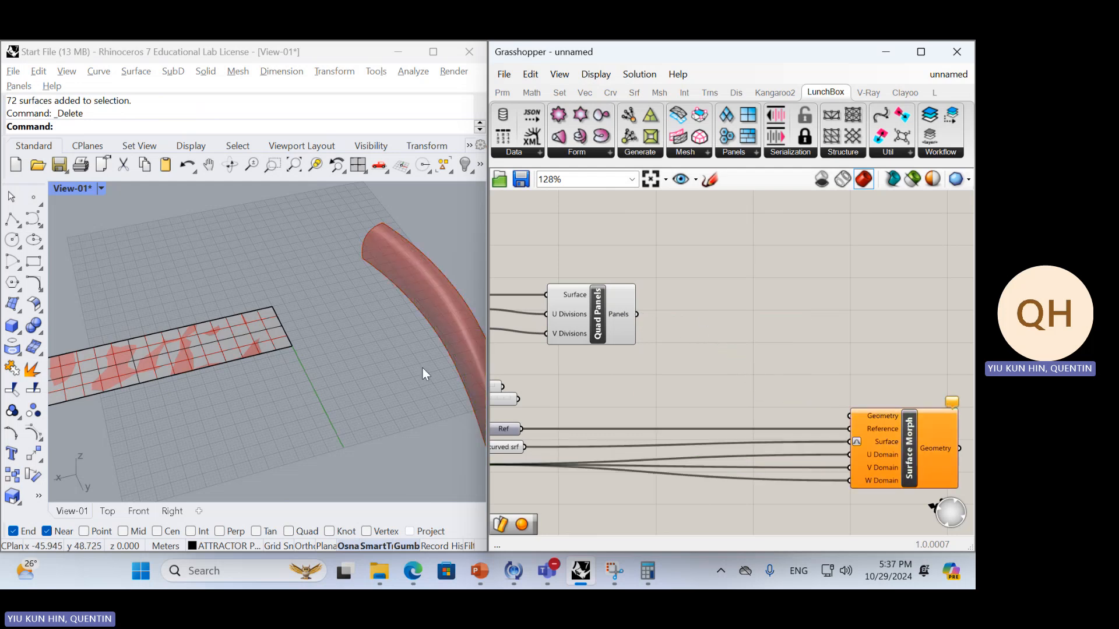
pyautogui.scroll(5, 258, 368)
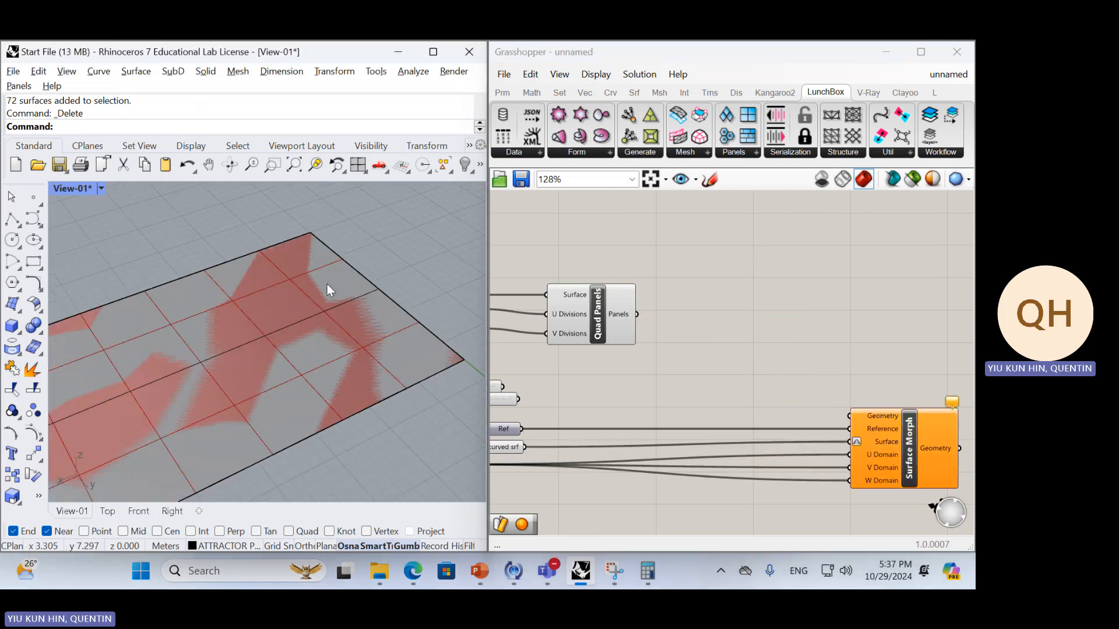
pyautogui.doubleClick(686, 313)
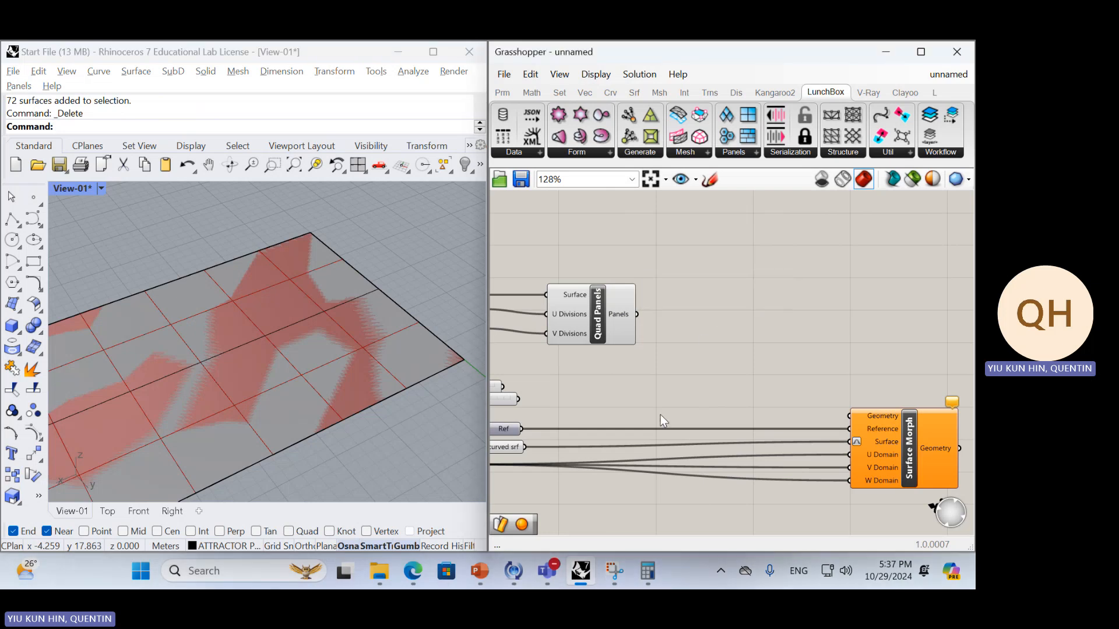
pyautogui.moveTo(412, 574)
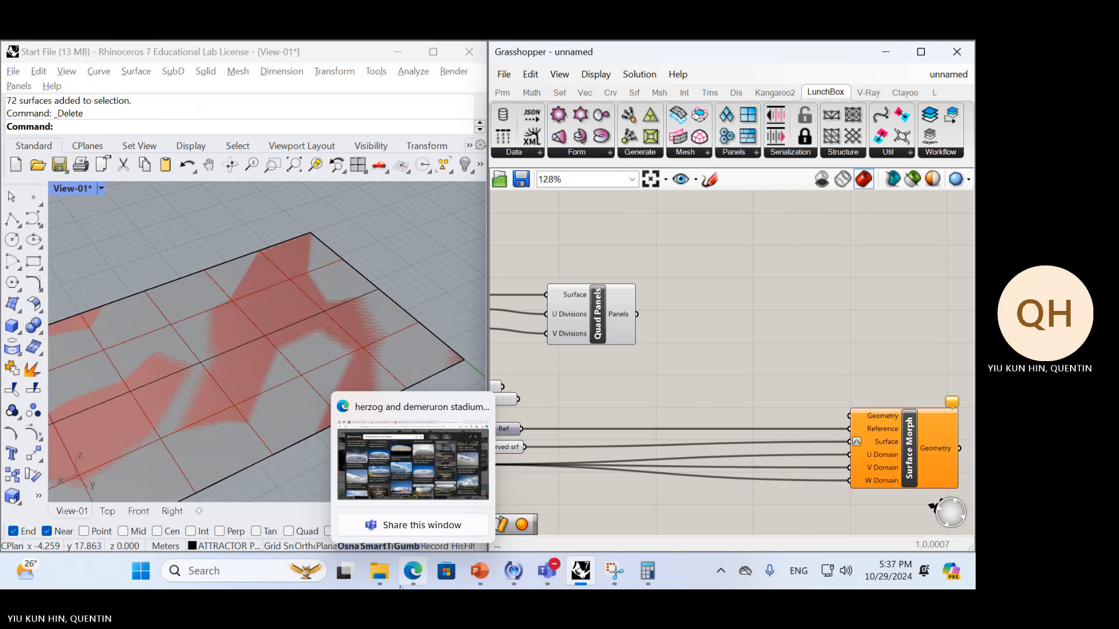
pyautogui.click(379, 571)
pyautogui.doubleClick(875, 351)
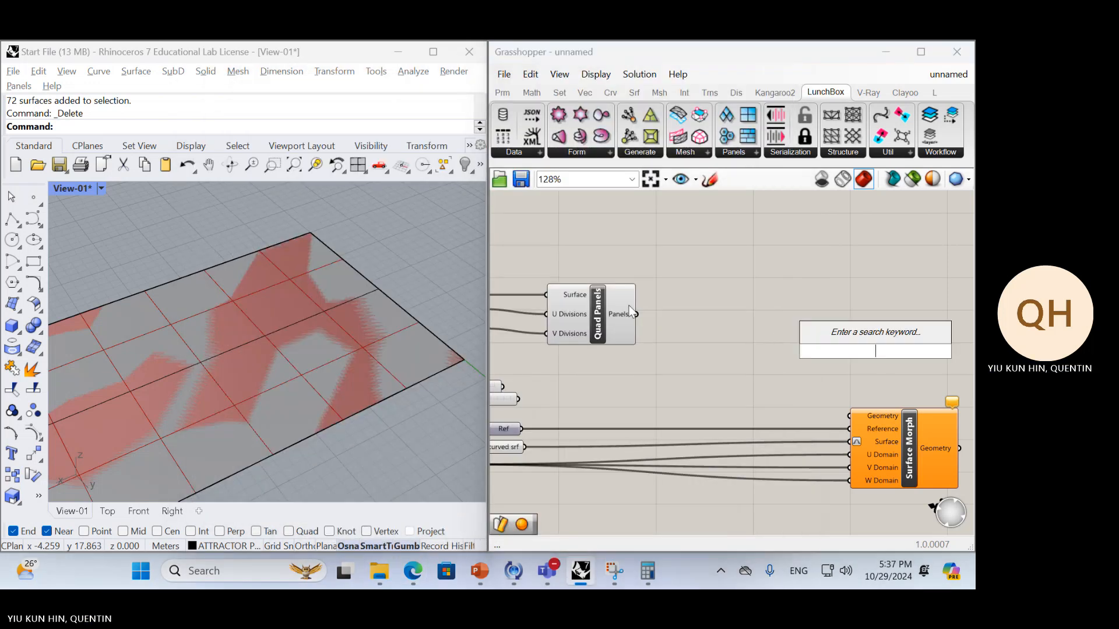
# Add a Curve parameter to the canvas beside the Quad Panels component and shift Quad Panels slightly
pyautogui.doubleClick(648, 300)
pyautogui.write('c')
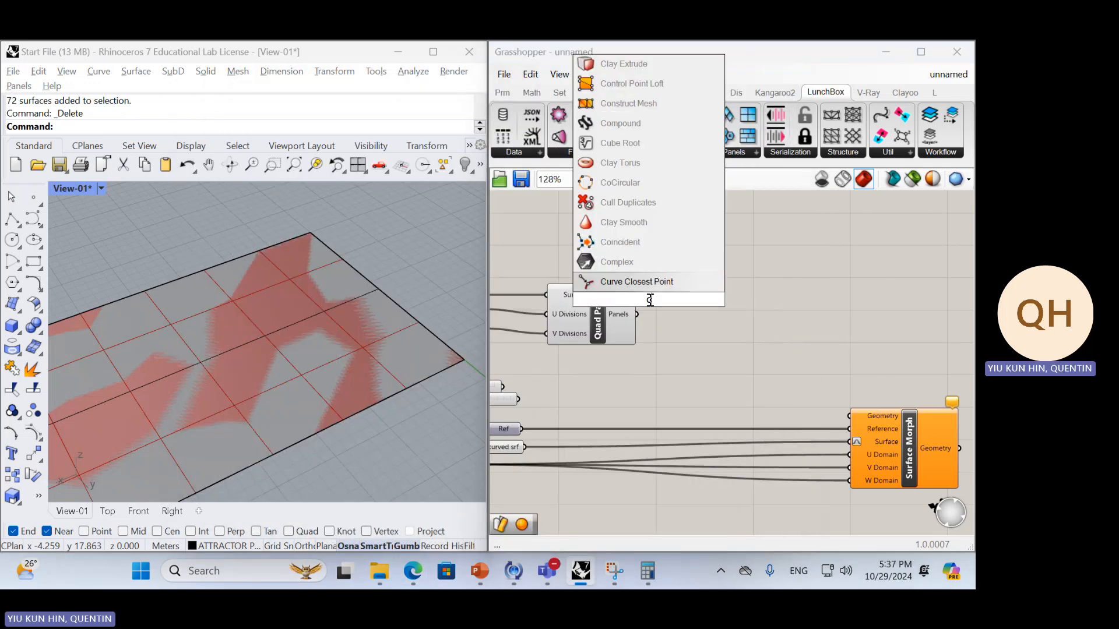
pyautogui.write('urve')
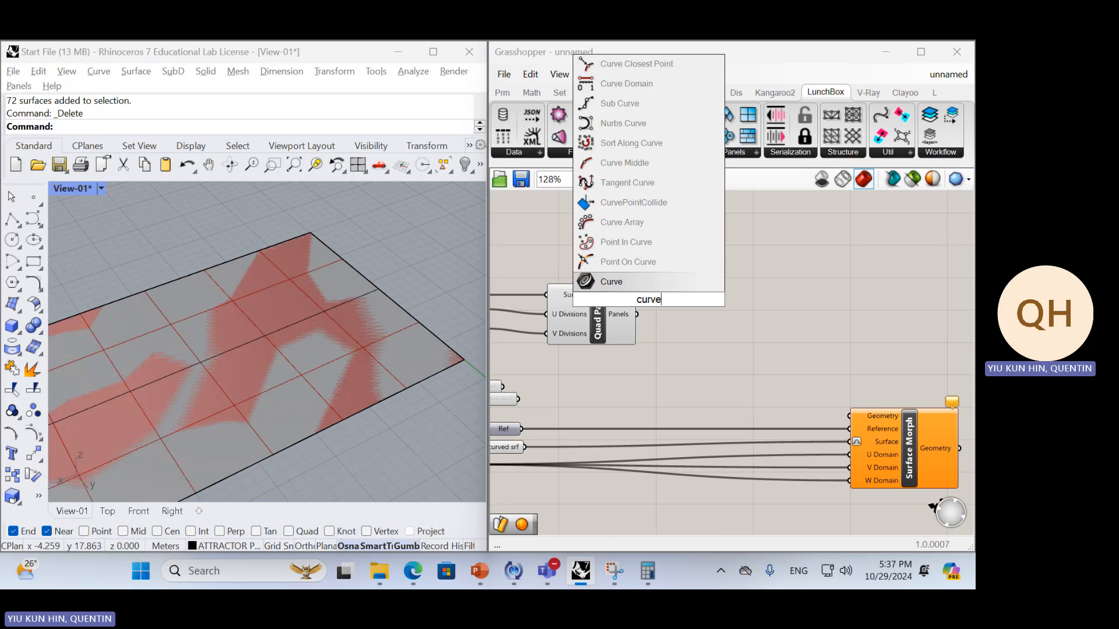
pyautogui.press('Return')
pyautogui.moveTo(648, 299); pyautogui.dragTo(698, 267)
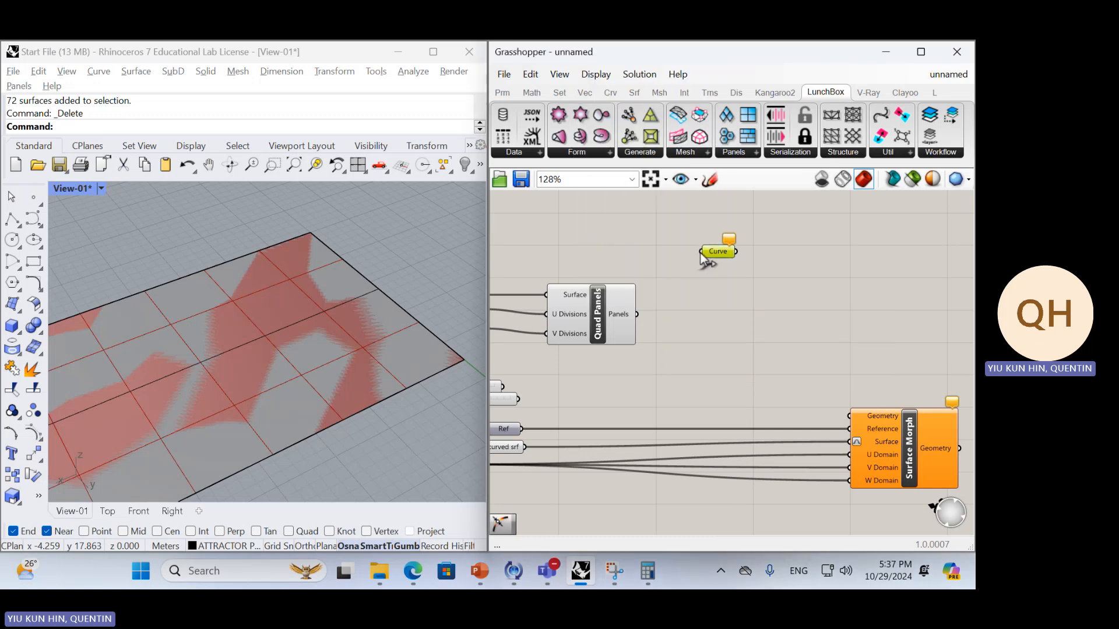
pyautogui.moveTo(622, 322); pyautogui.dragTo(620, 295)
# Hide the flat strip surface in Rhino, leaving only the Grasshopper panel preview there
pyautogui.click(402, 318)
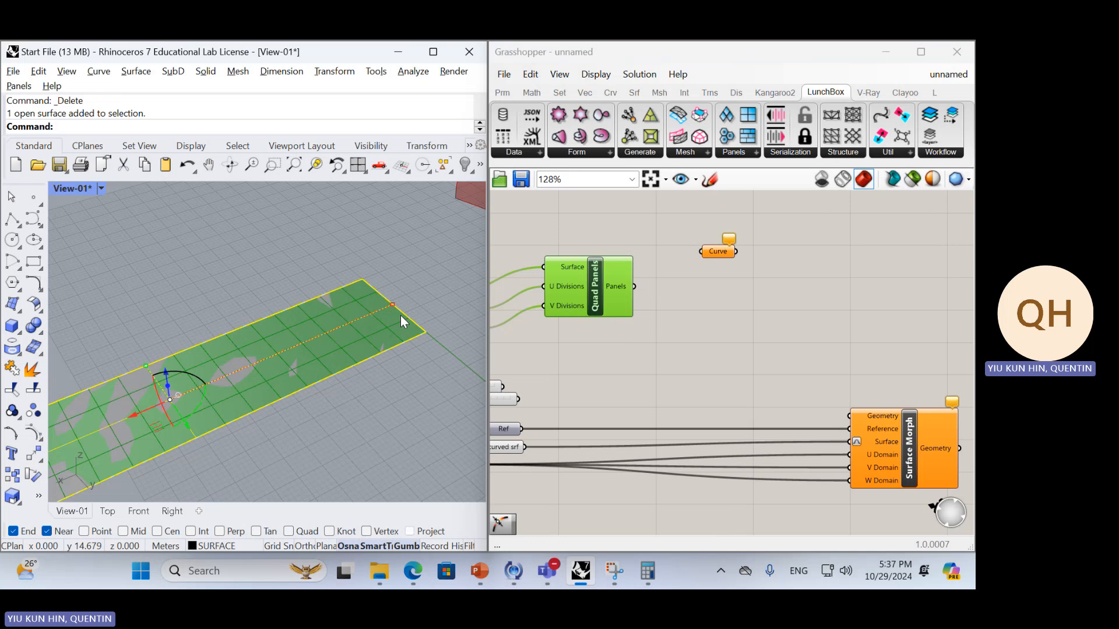
pyautogui.write('Hide')
pyautogui.press('Return')
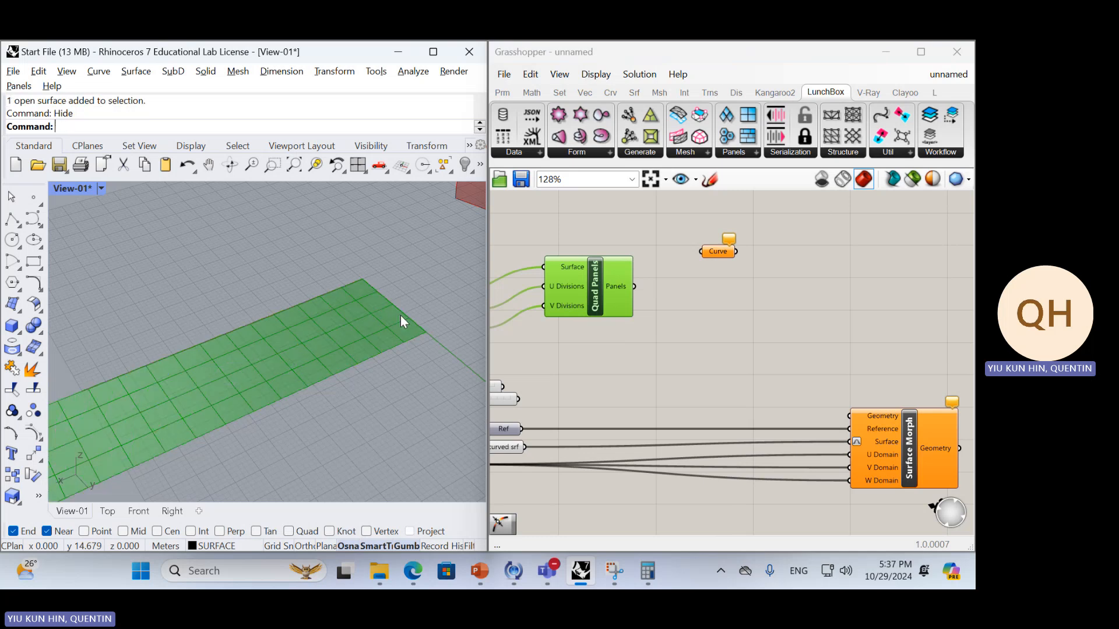
pyautogui.moveTo(400, 315); pyautogui.dragTo(360, 358, button='right')
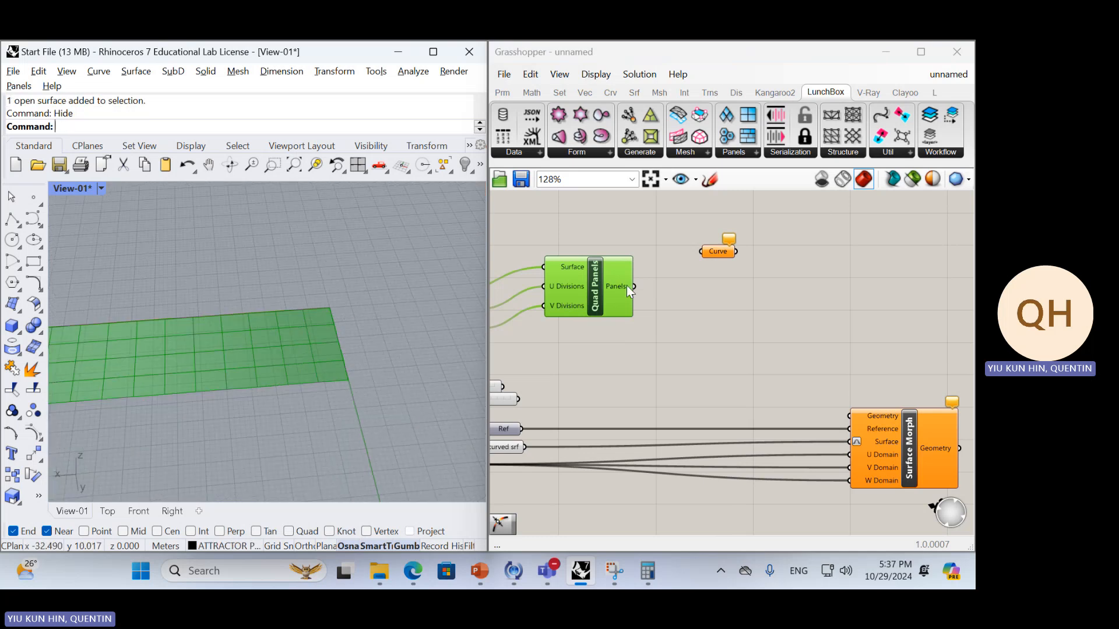
# Connect the Quad Panels component's Panels output to the Curve parameter and to a new Geometry parameter
pyautogui.moveTo(634, 286); pyautogui.dragTo(710, 261)
pyautogui.click(721, 253)
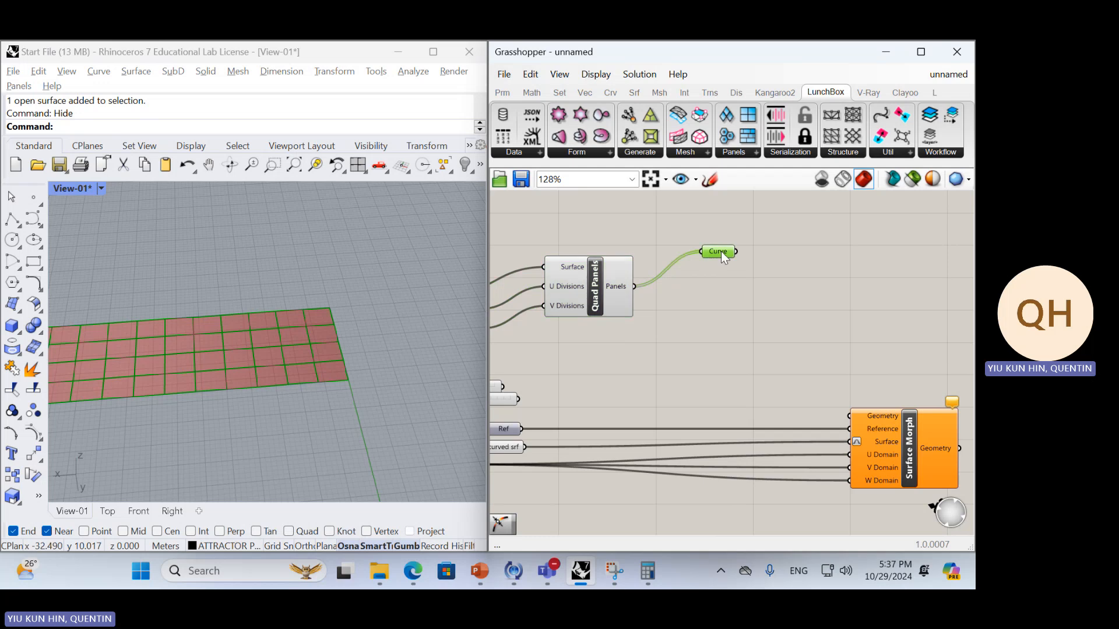
pyautogui.doubleClick(688, 298)
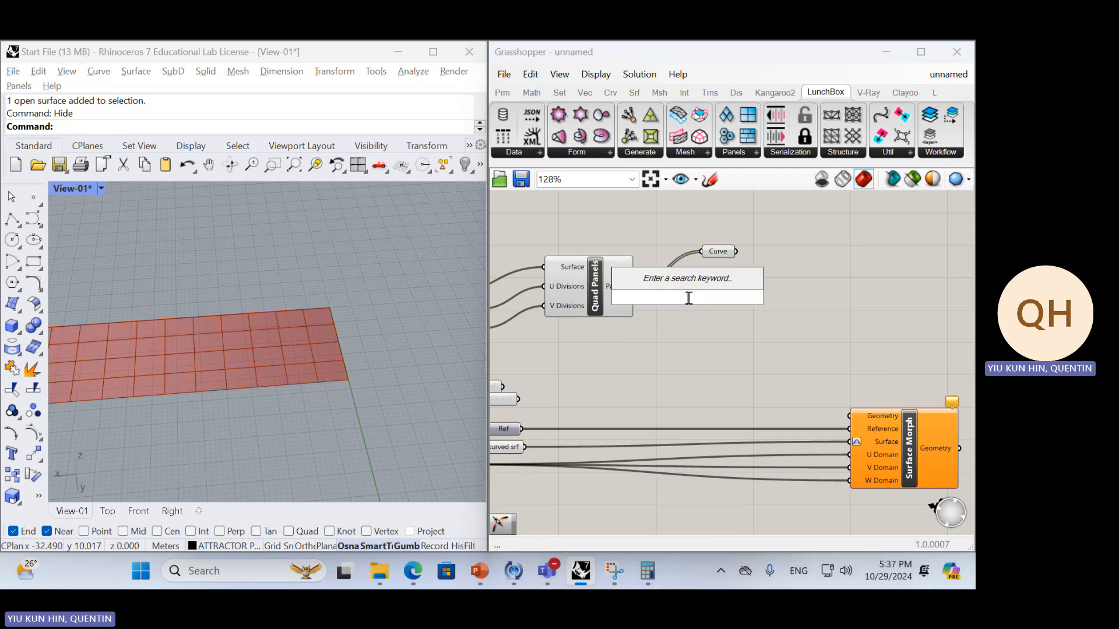
pyautogui.write('geo')
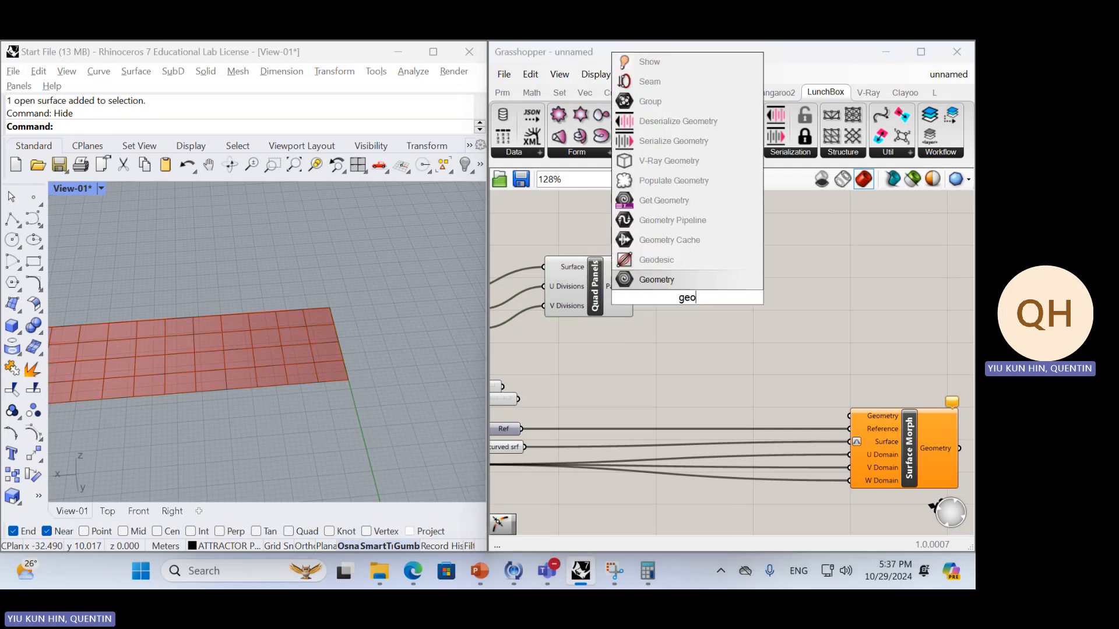
pyautogui.press('Return')
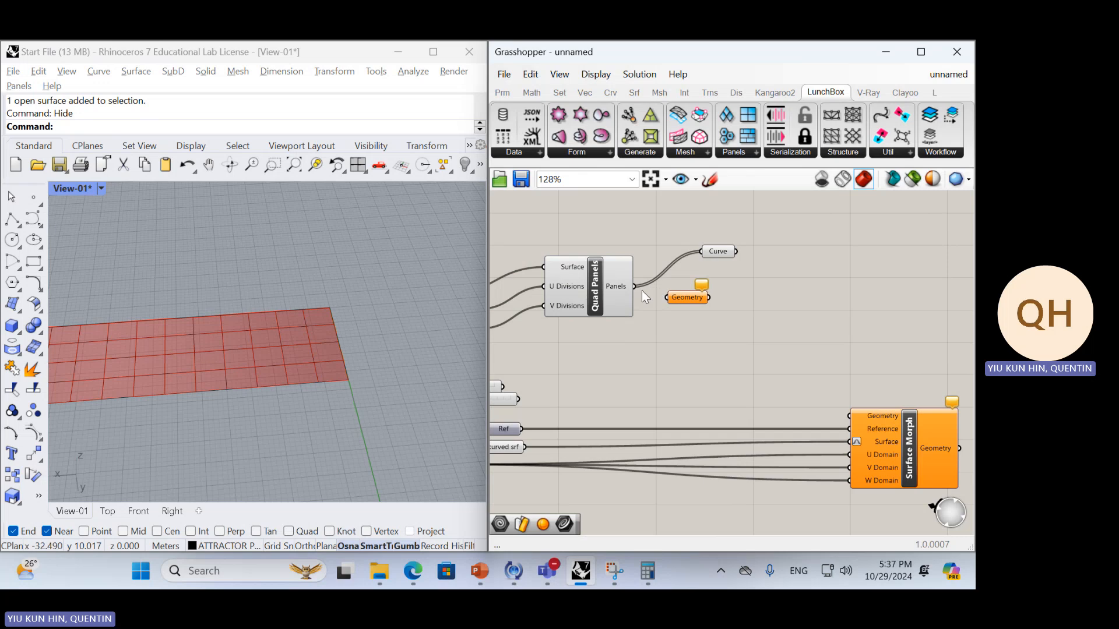
pyautogui.moveTo(640, 288); pyautogui.dragTo(720, 346)
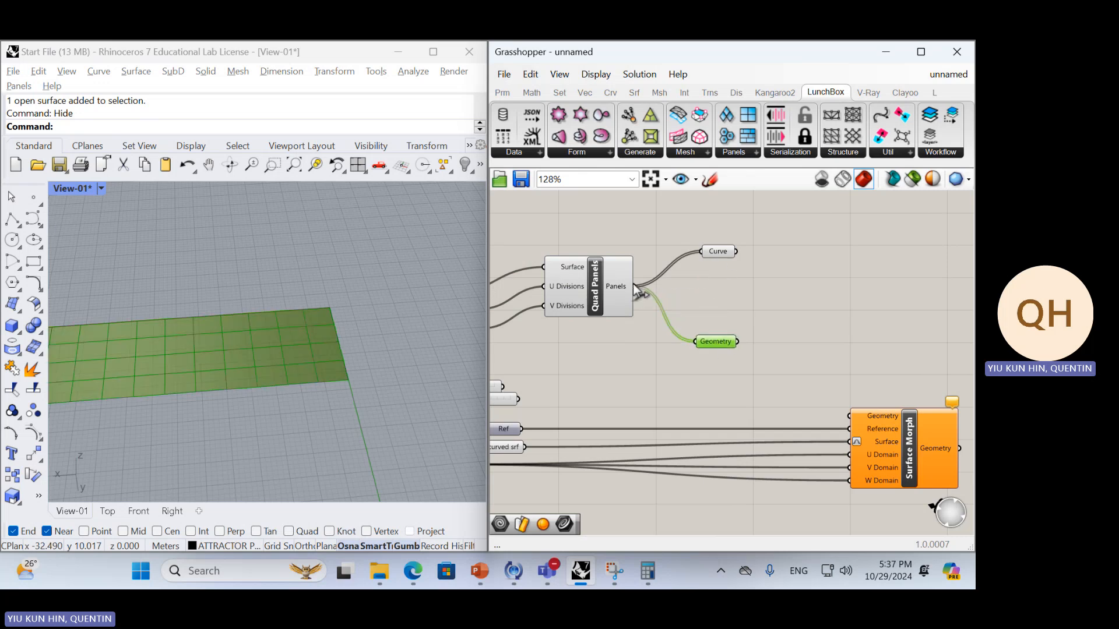
# Compare the viewport previews of the Curve and Geometry parameters on the flat strip panels
pyautogui.click(717, 253)
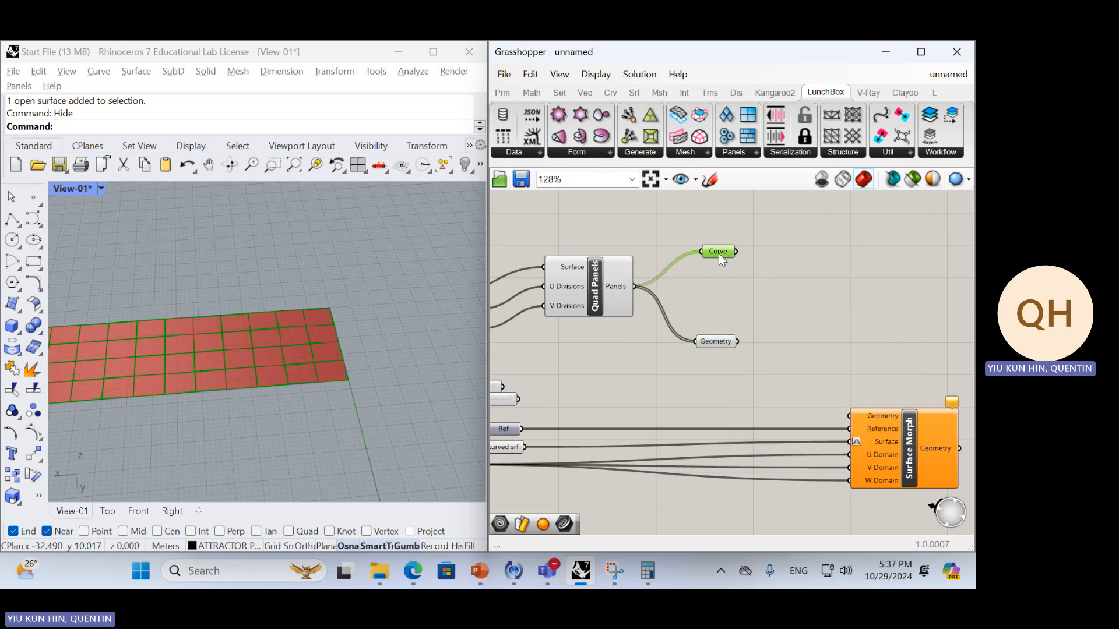
pyautogui.click(733, 342)
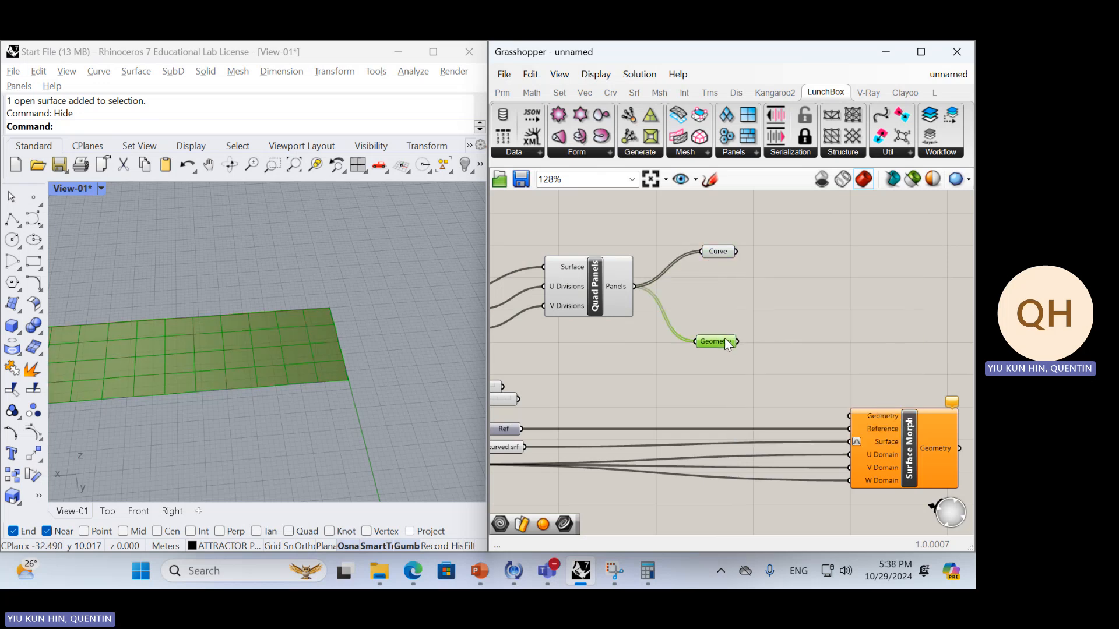
pyautogui.click(729, 250)
pyautogui.moveTo(288, 379); pyautogui.dragTo(233, 373, button='right')
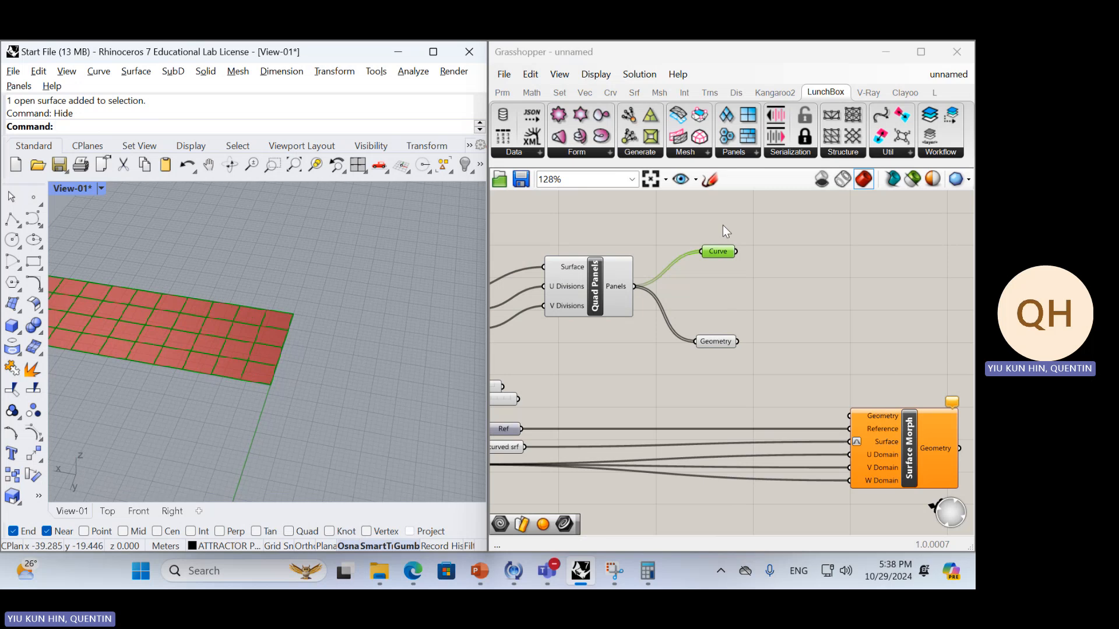
# Bake the Curve parameter's panel outlines into Rhino
pyautogui.click(719, 252)
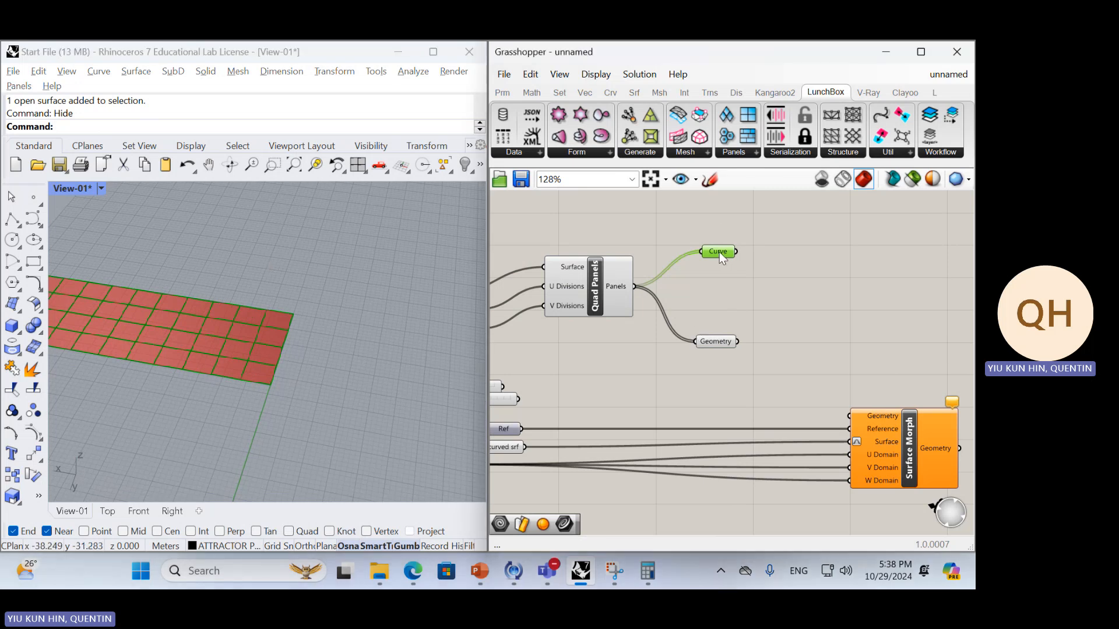
pyautogui.middleClick(769, 268)
pyautogui.click(810, 306)
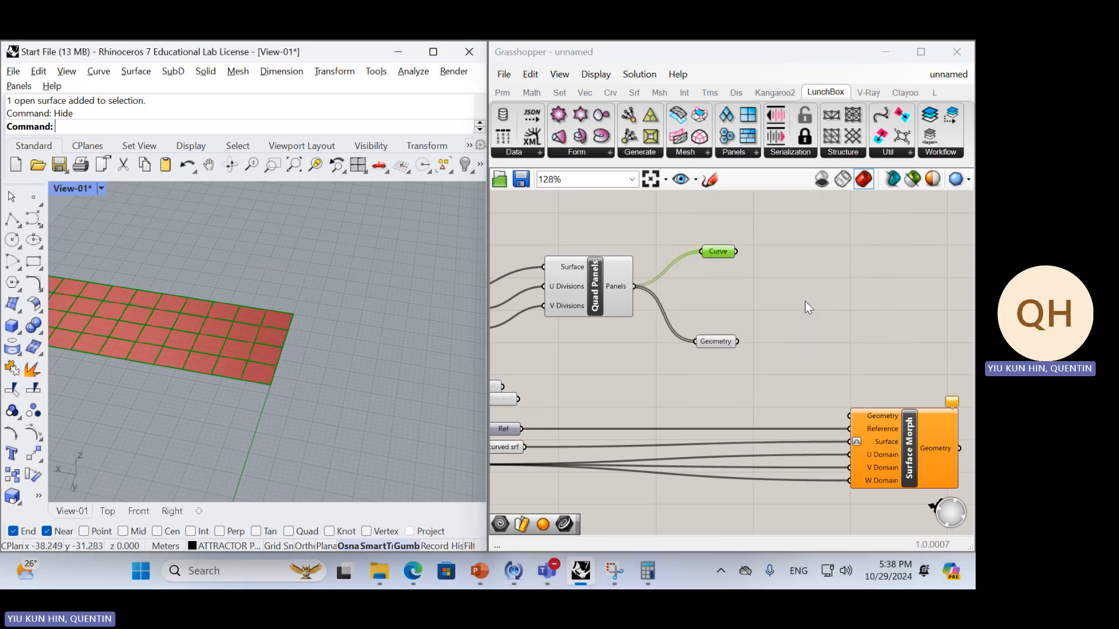
# Move all the baked panel outline curves away from the flat strip preview
pyautogui.scroll(-10, 279, 330)
pyautogui.moveTo(284, 341); pyautogui.dragTo(303, 373, button='right')
pyautogui.moveTo(306, 377); pyautogui.dragTo(271, 266)
pyautogui.click(211, 346)
pyautogui.click(268, 201)
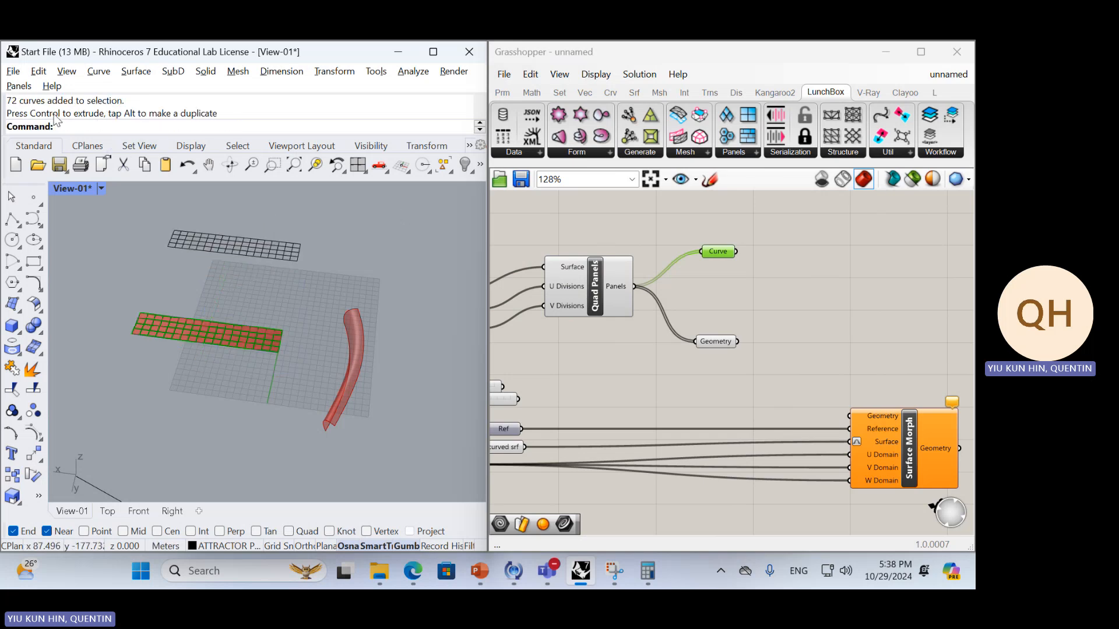
# Pull three individual closed panel outlines away from the end of the baked curve grid
pyautogui.scroll(10, 286, 244)
pyautogui.click(344, 325)
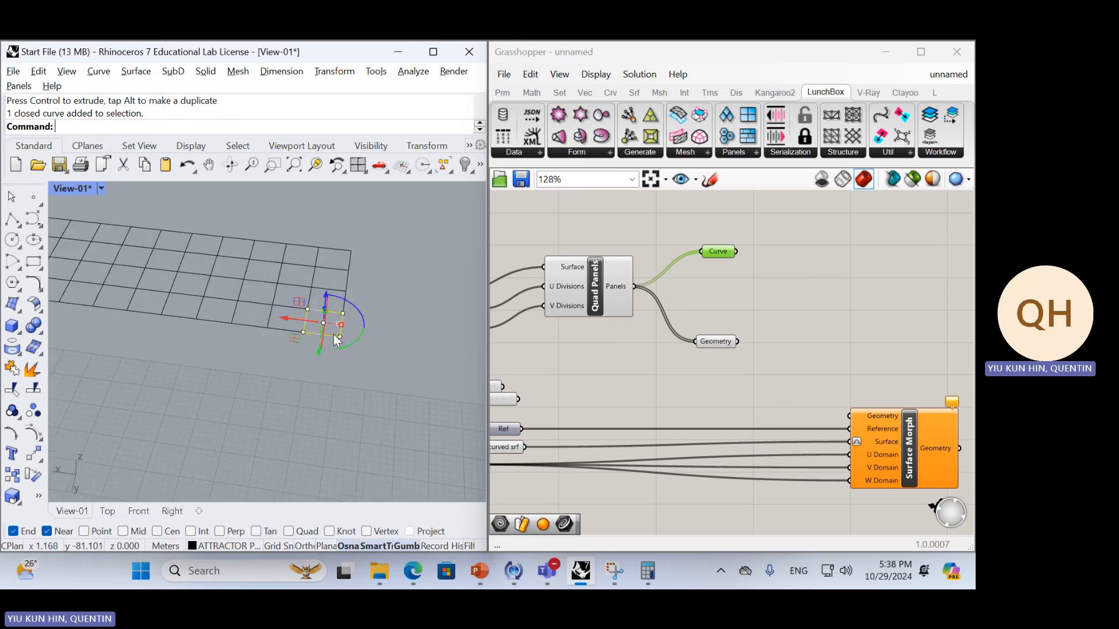
pyautogui.moveTo(295, 340); pyautogui.dragTo(314, 401)
pyautogui.click(345, 310)
pyautogui.moveTo(305, 318); pyautogui.dragTo(394, 315)
pyautogui.click(350, 344)
pyautogui.click(345, 296)
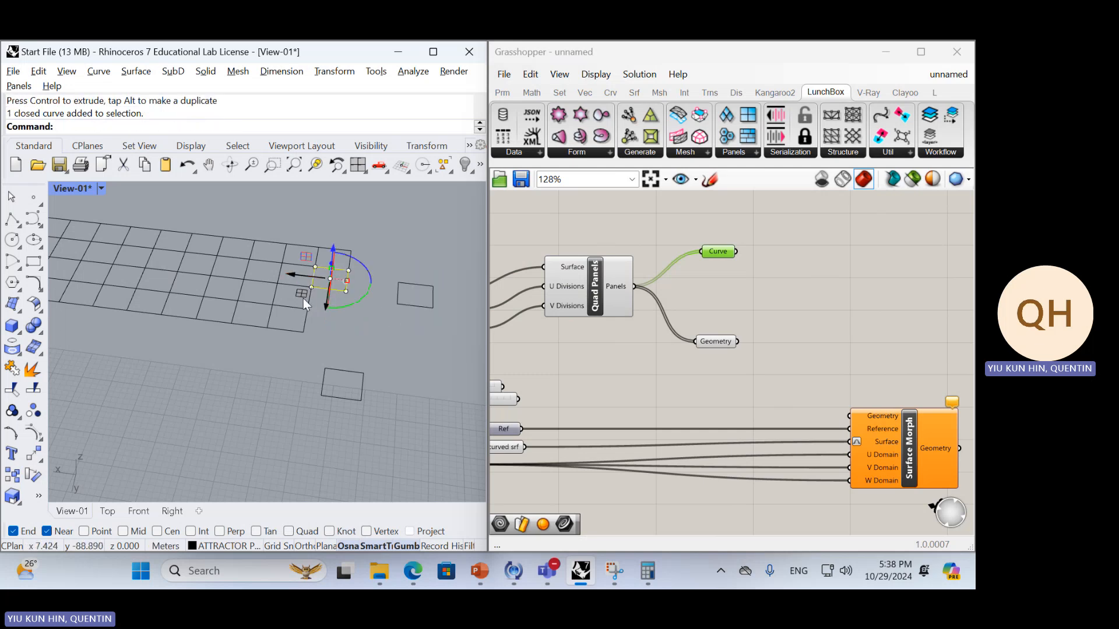
pyautogui.moveTo(303, 298); pyautogui.dragTo(394, 274)
pyautogui.click(356, 327)
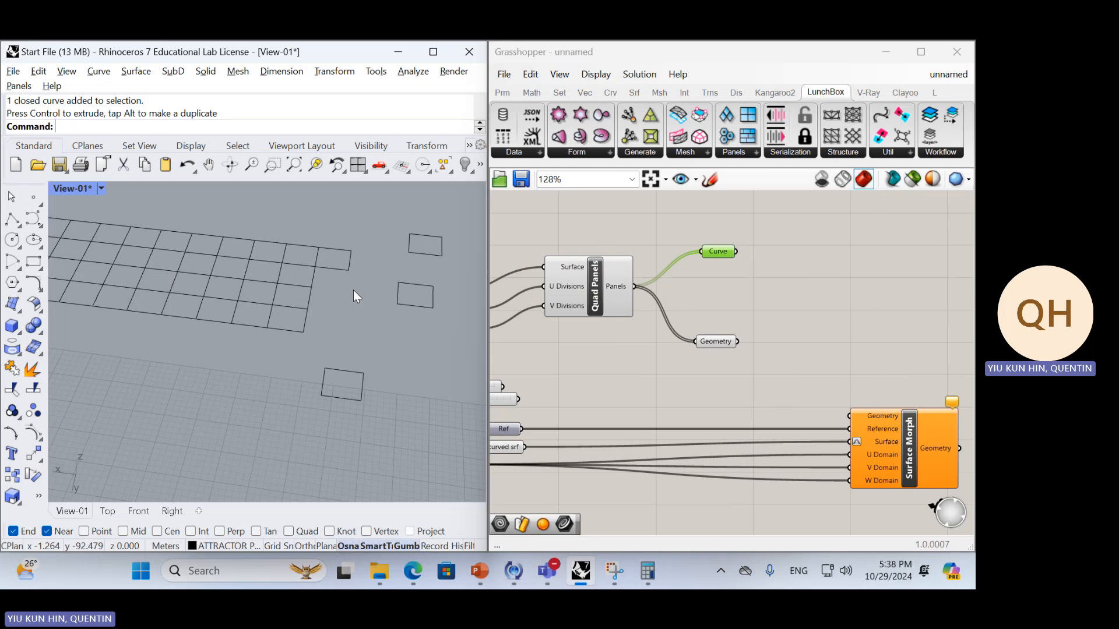
pyautogui.scroll(-3, 370, 279)
pyautogui.moveTo(371, 279); pyautogui.dragTo(403, 362, button='right')
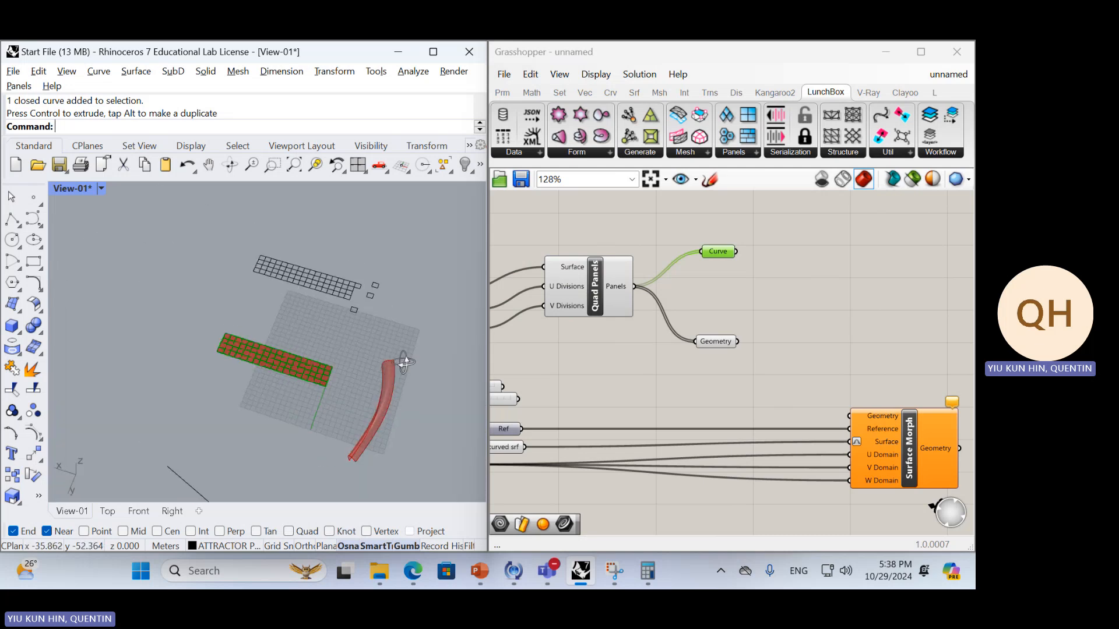
# Delete the baked panel outline curves from Rhino and remove the Geometry parameter connected to Quad Panels
pyautogui.moveTo(239, 205); pyautogui.dragTo(378, 315)
pyautogui.press('Delete')
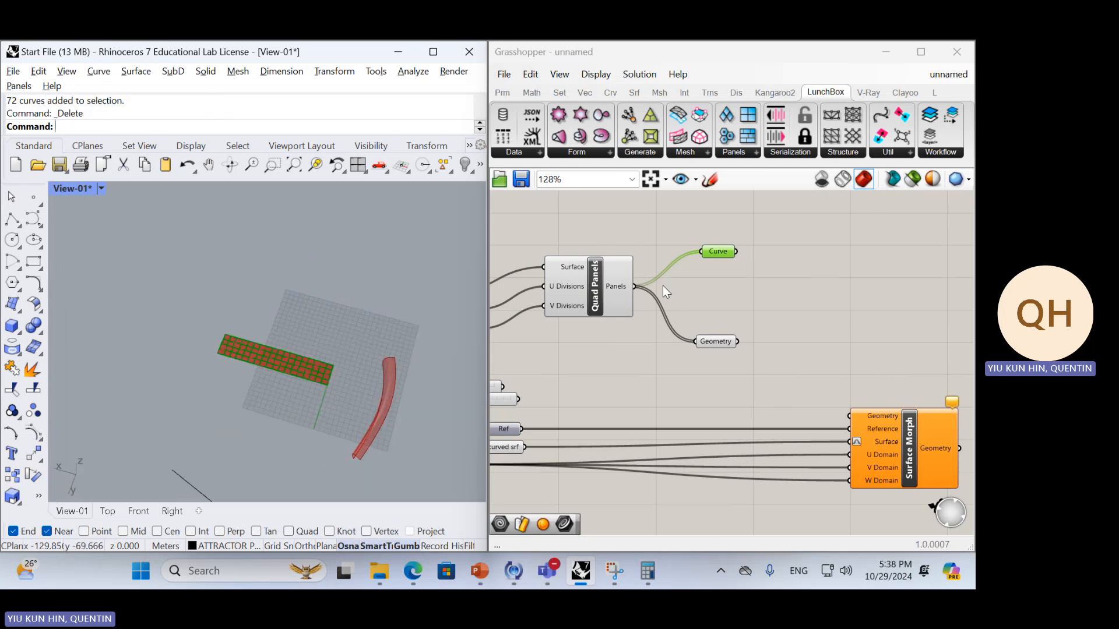
pyautogui.moveTo(663, 285); pyautogui.dragTo(678, 285, button='right')
pyautogui.click(761, 293)
pyautogui.click(728, 337)
pyautogui.press('Delete')
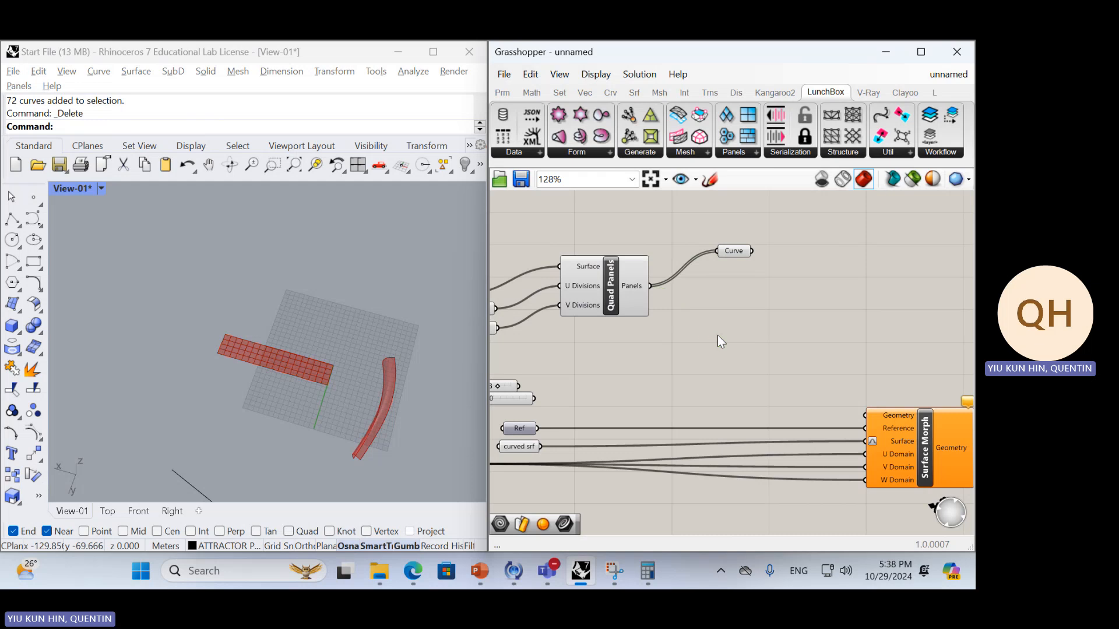
# Hide the Quad Panels component's preview and inspect the Curve parameter's outlines on the flat strip
pyautogui.click(637, 296)
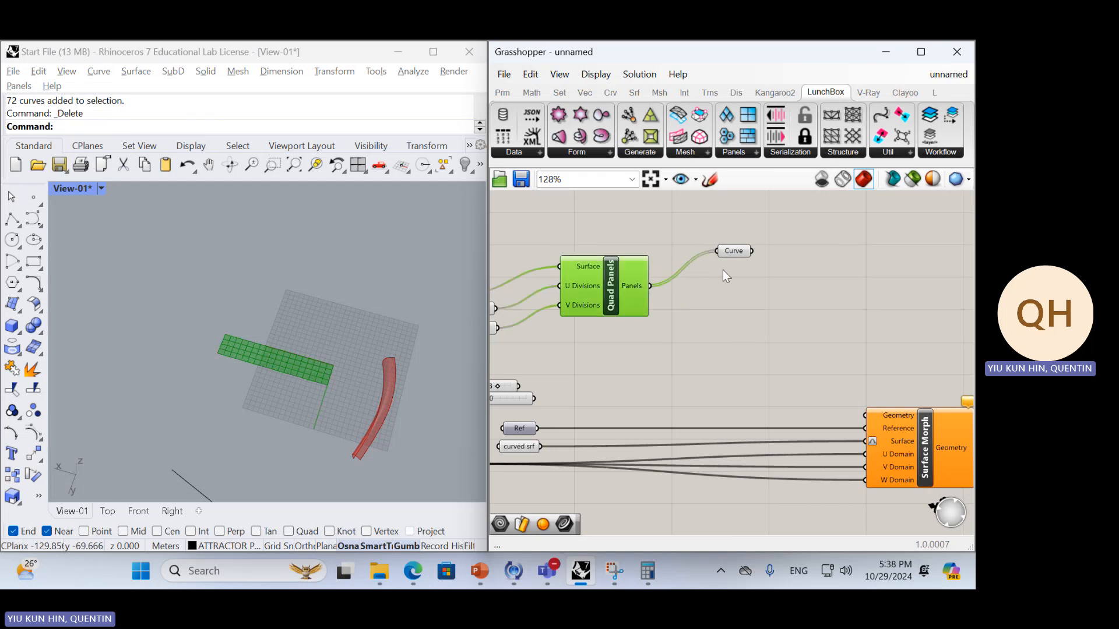
pyautogui.middleClick(694, 285)
pyautogui.click(741, 244)
pyautogui.scroll(7, 341, 372)
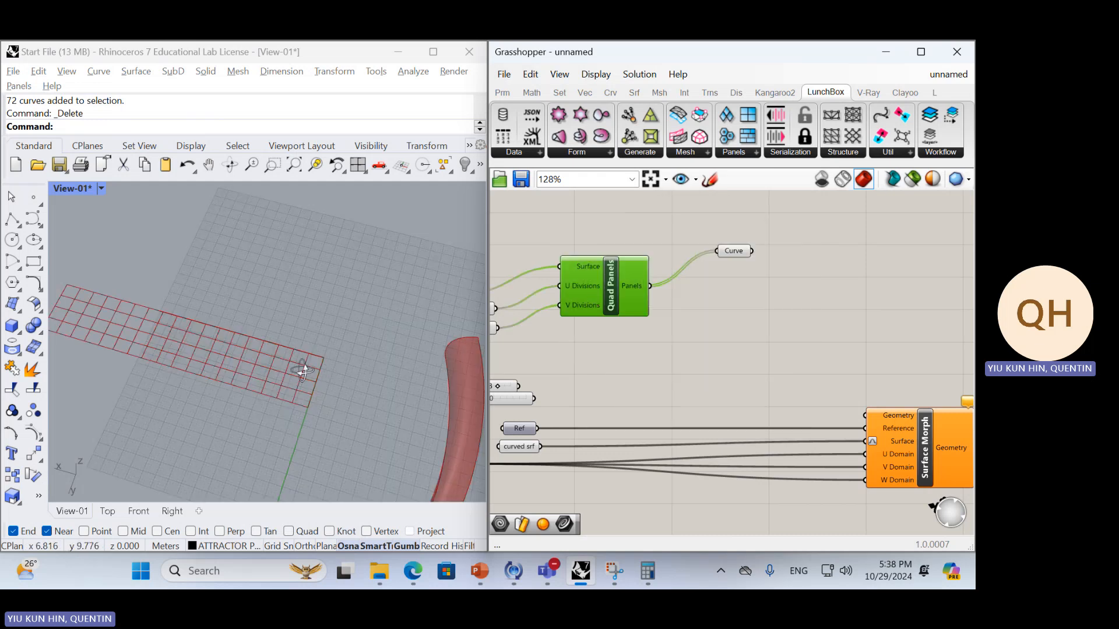
pyautogui.moveTo(305, 369); pyautogui.dragTo(341, 324, button='right')
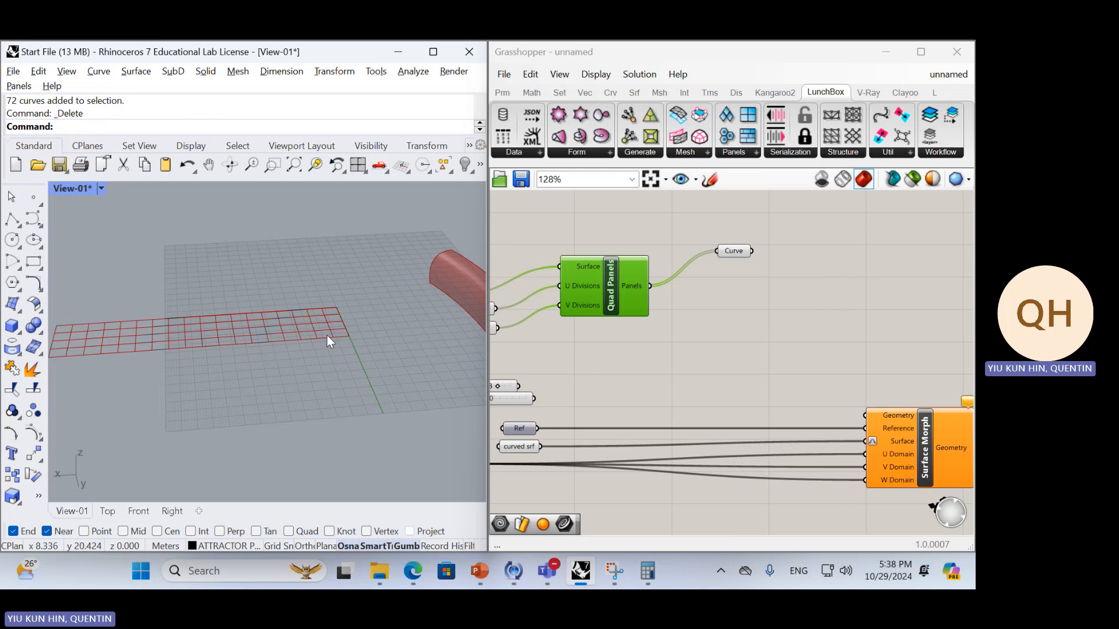
# Open the component search on the empty canvas beside the Curve parameter
pyautogui.click(776, 274)
pyautogui.doubleClick(802, 274)
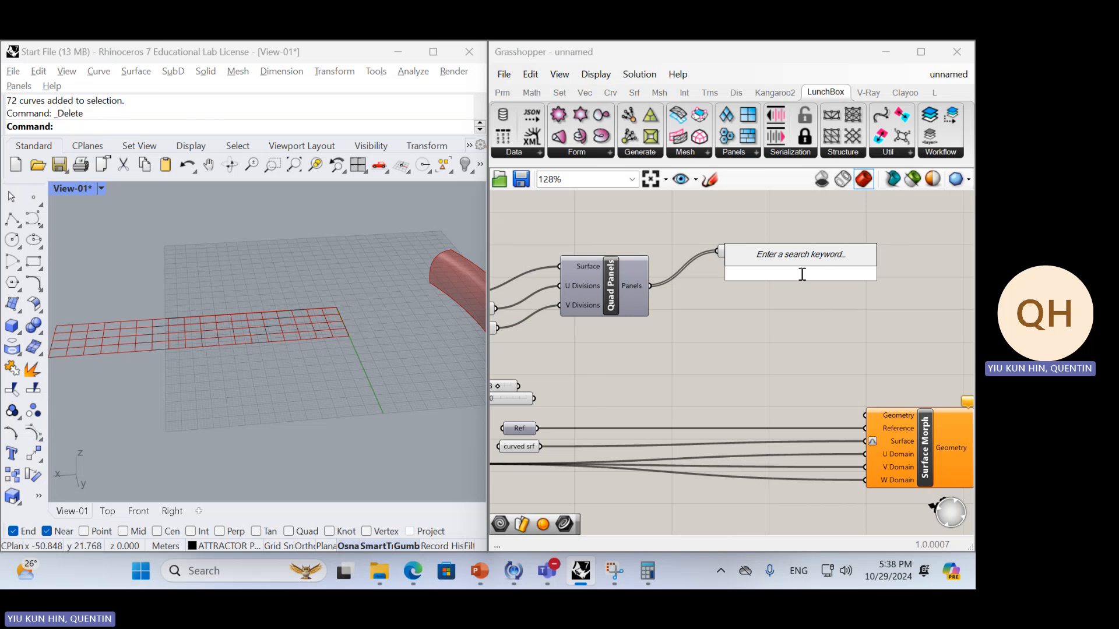
# Add an Offset Curve component and wire the quad panels' Curve parameter into its Curve input
pyautogui.write('offer')
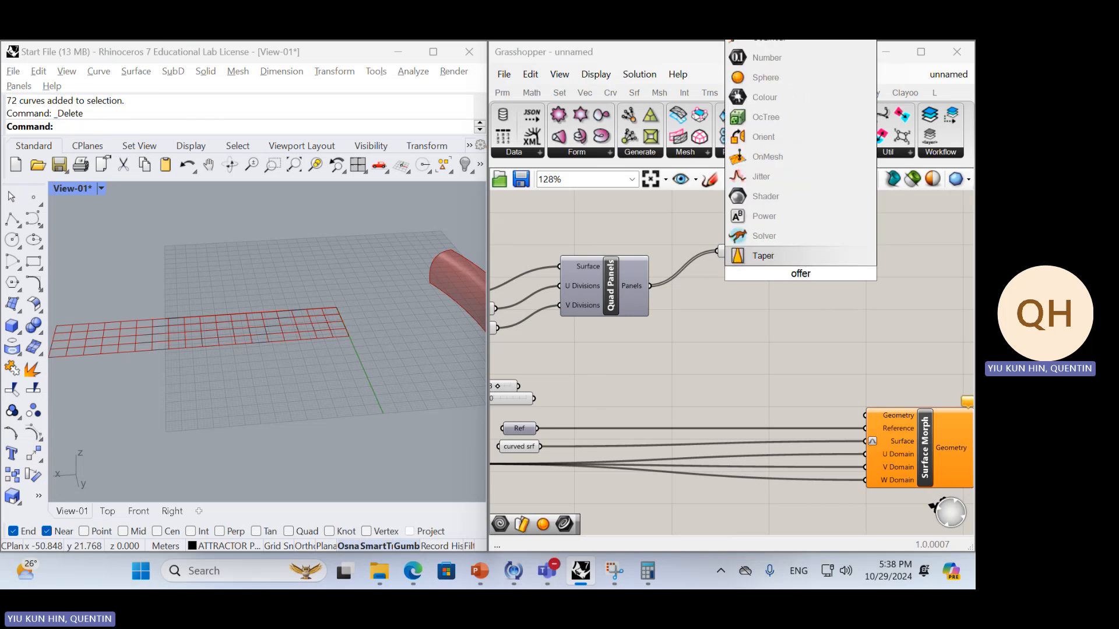
pyautogui.press('BackSpace')
pyautogui.press('BackSpace')
pyautogui.write('set')
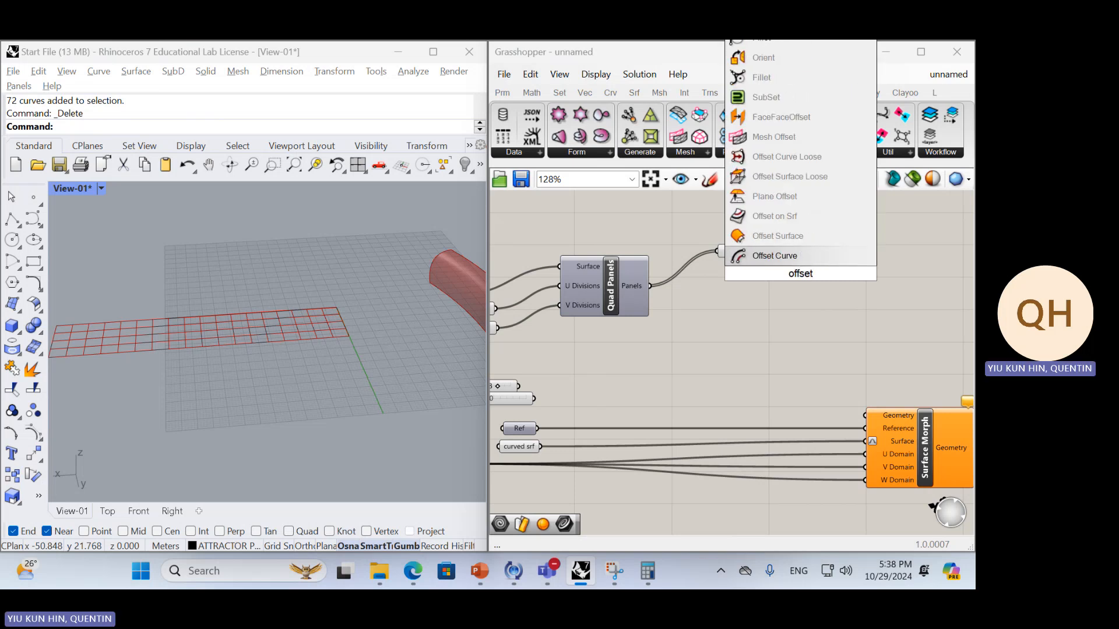
pyautogui.press('Return')
pyautogui.moveTo(800, 275); pyautogui.dragTo(837, 275)
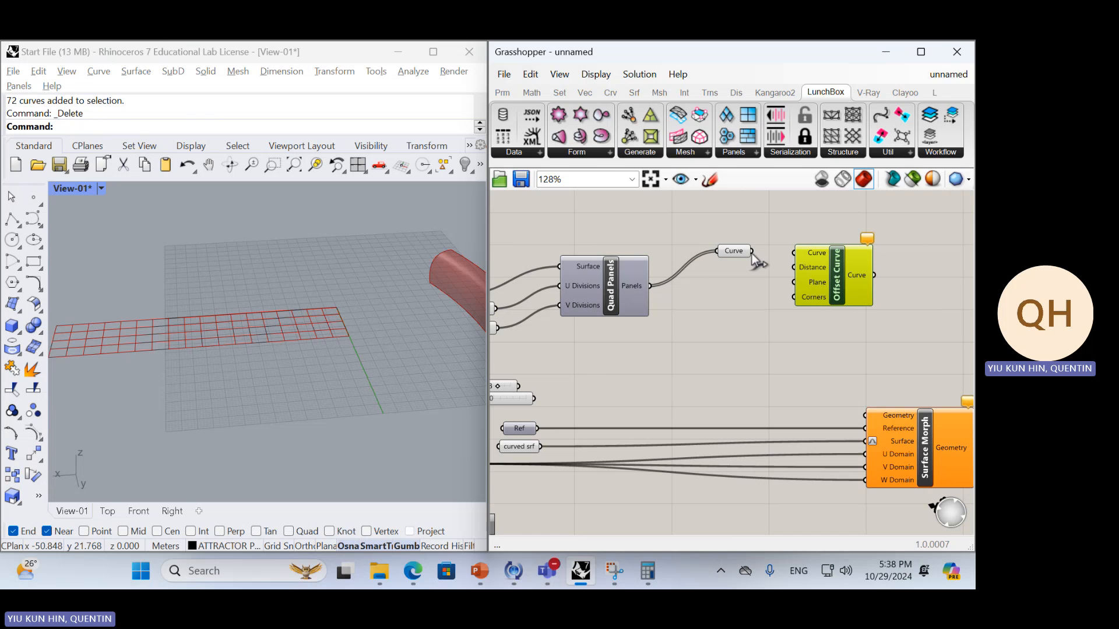
pyautogui.moveTo(752, 252); pyautogui.dragTo(794, 253)
pyautogui.scroll(5, 336, 330)
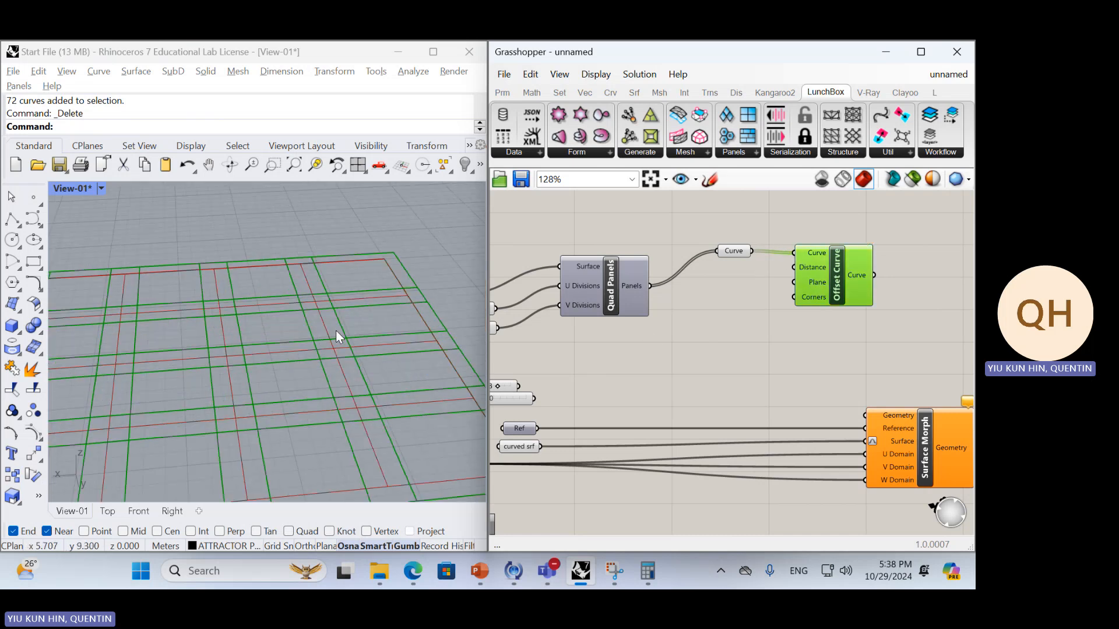
pyautogui.scroll(-1, 336, 330)
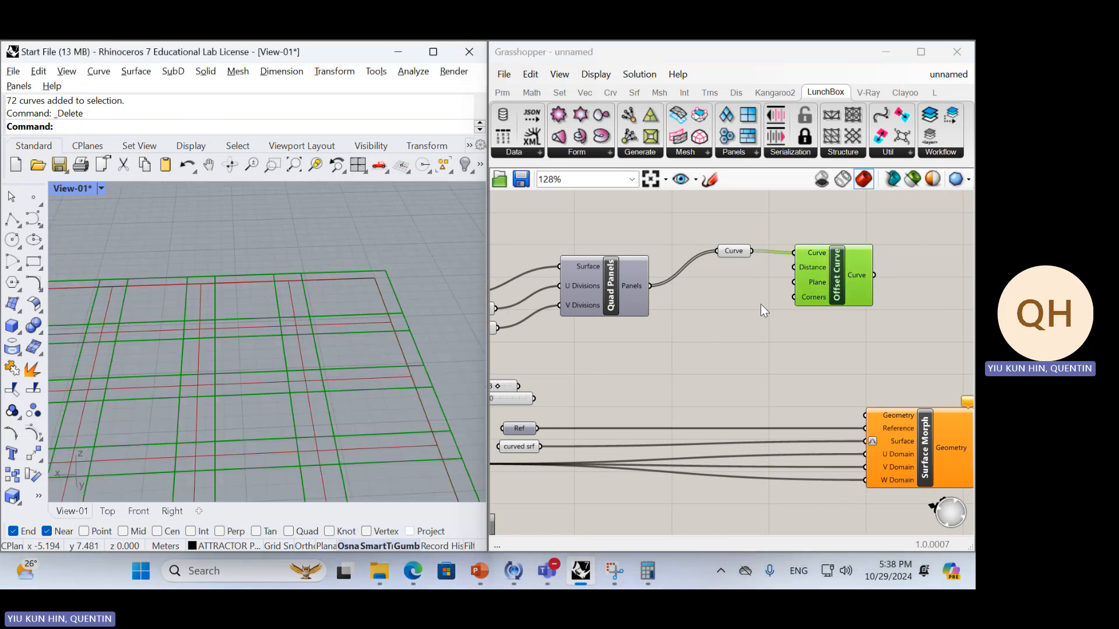
# Create an integer number slider ranging from -1 to 0 below the Offset Curve component
pyautogui.doubleClick(736, 324)
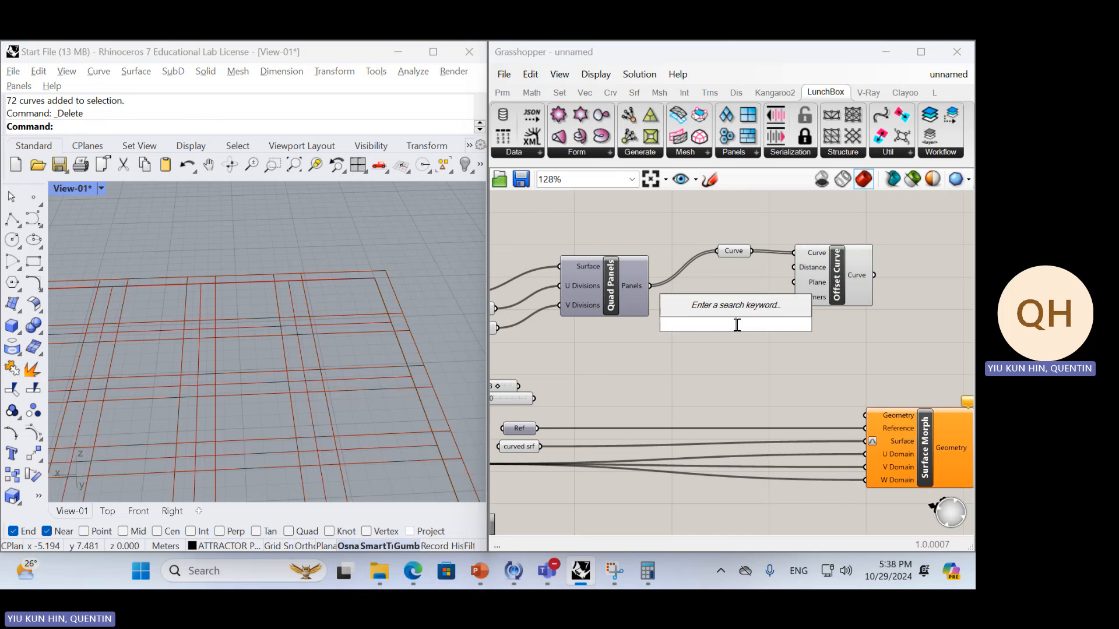
pyautogui.write('-')
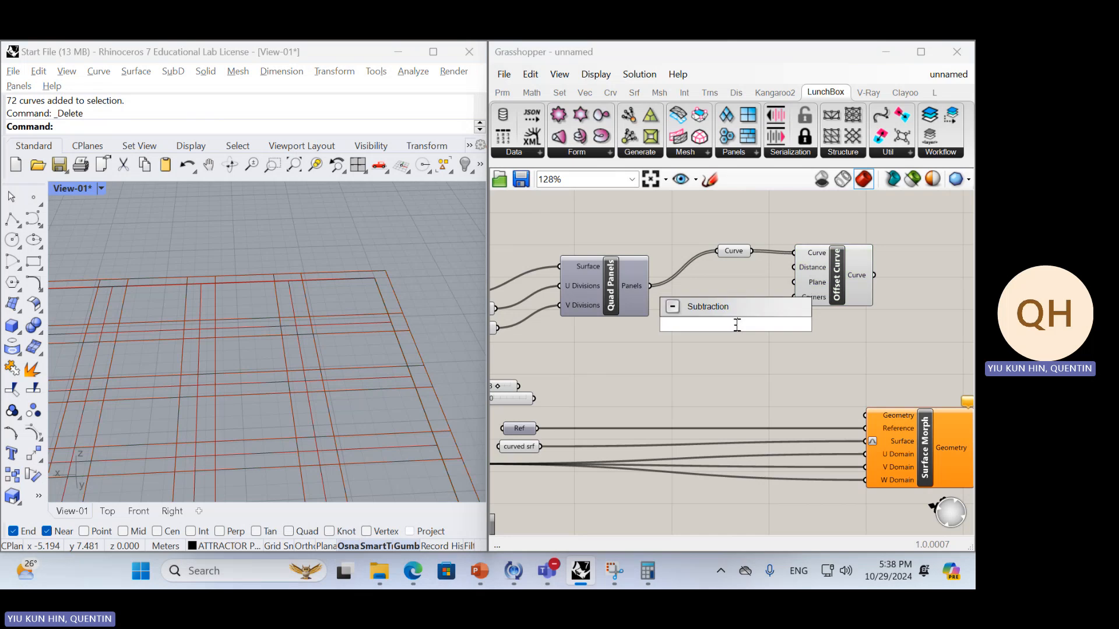
pyautogui.press('BackSpace')
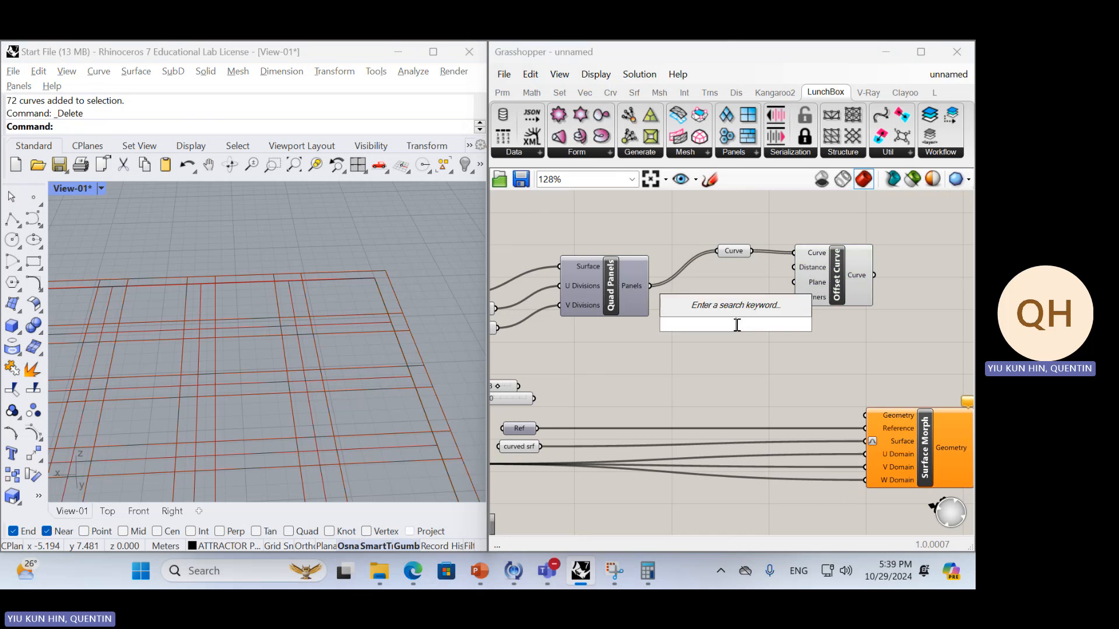
pyautogui.write('0')
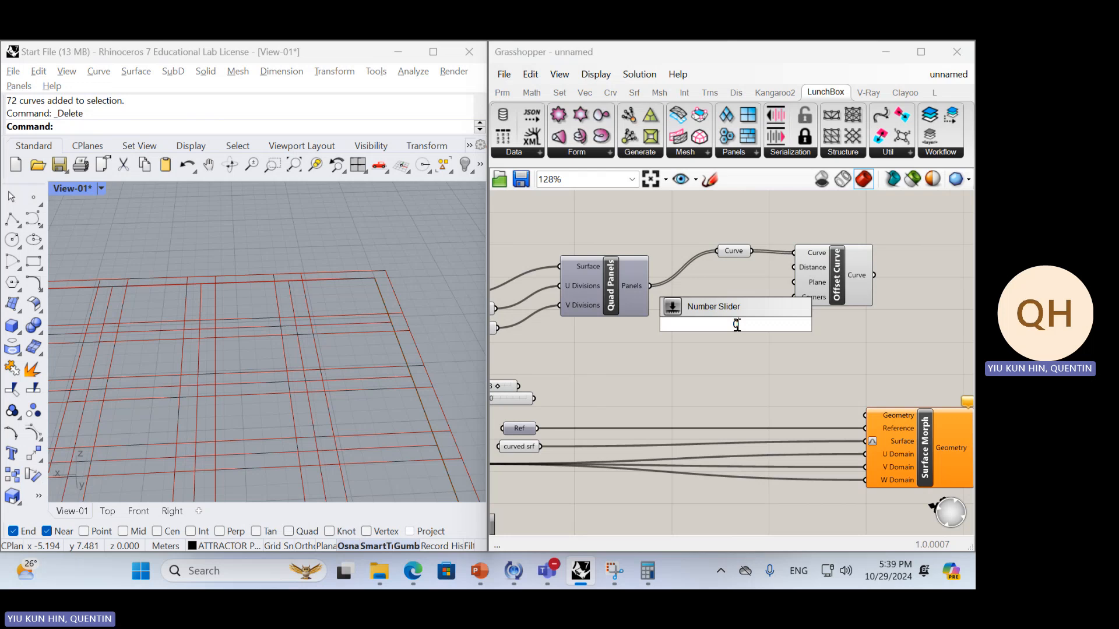
pyautogui.write('>1')
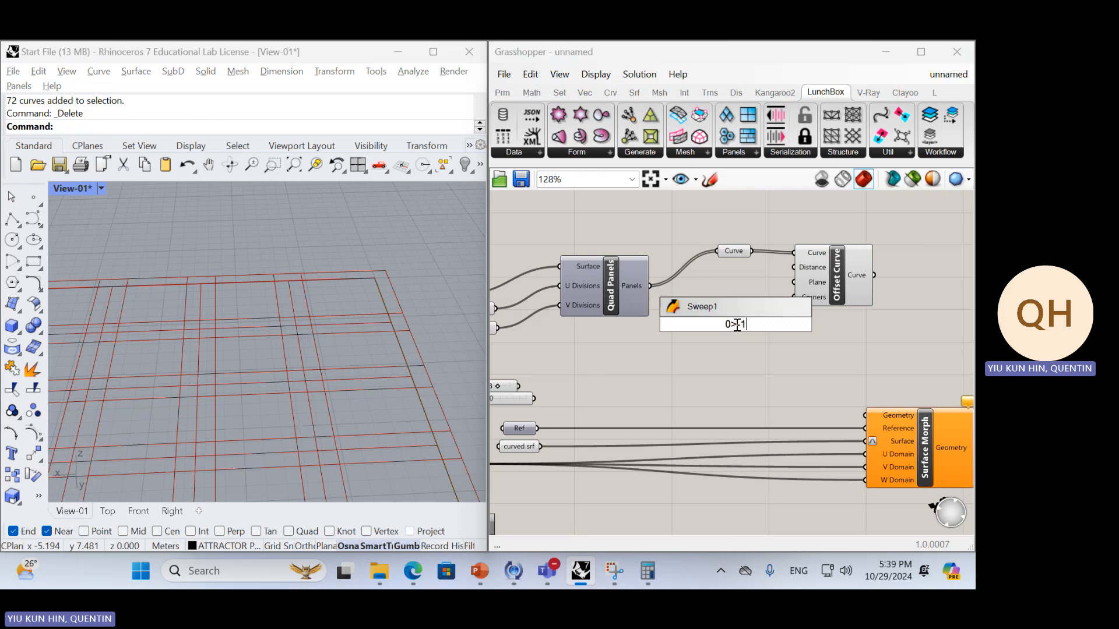
pyautogui.press('BackSpace')
pyautogui.press('BackSpace')
pyautogui.press('BackSpace')
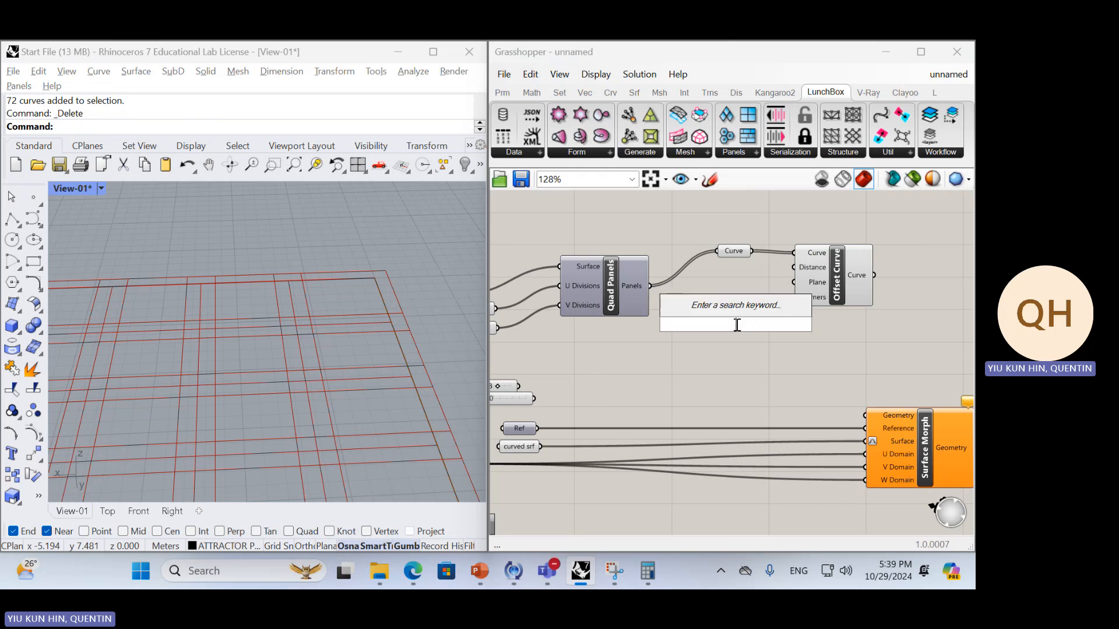
pyautogui.write('-1')
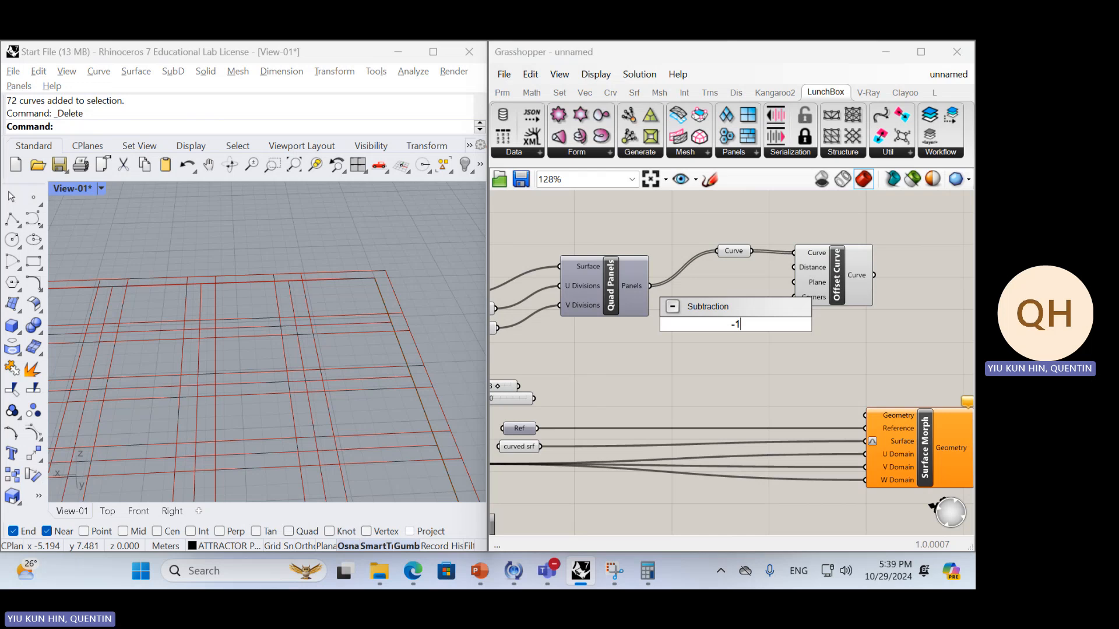
pyautogui.write('<0')
pyautogui.press('Return')
pyautogui.scroll(4, 756, 345)
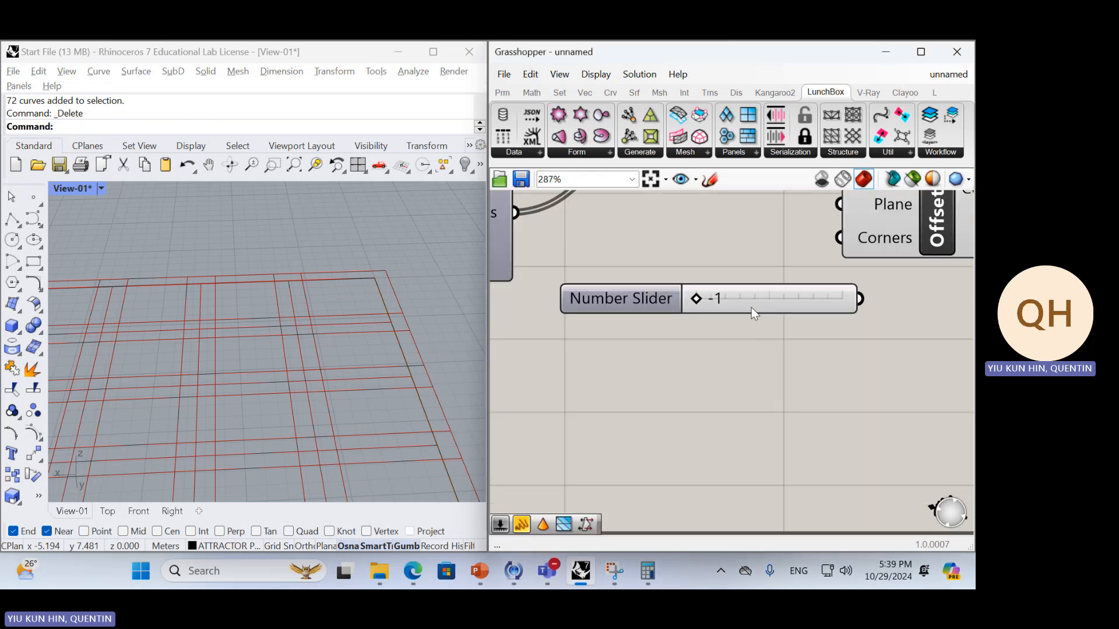
pyautogui.moveTo(751, 306); pyautogui.dragTo(680, 352)
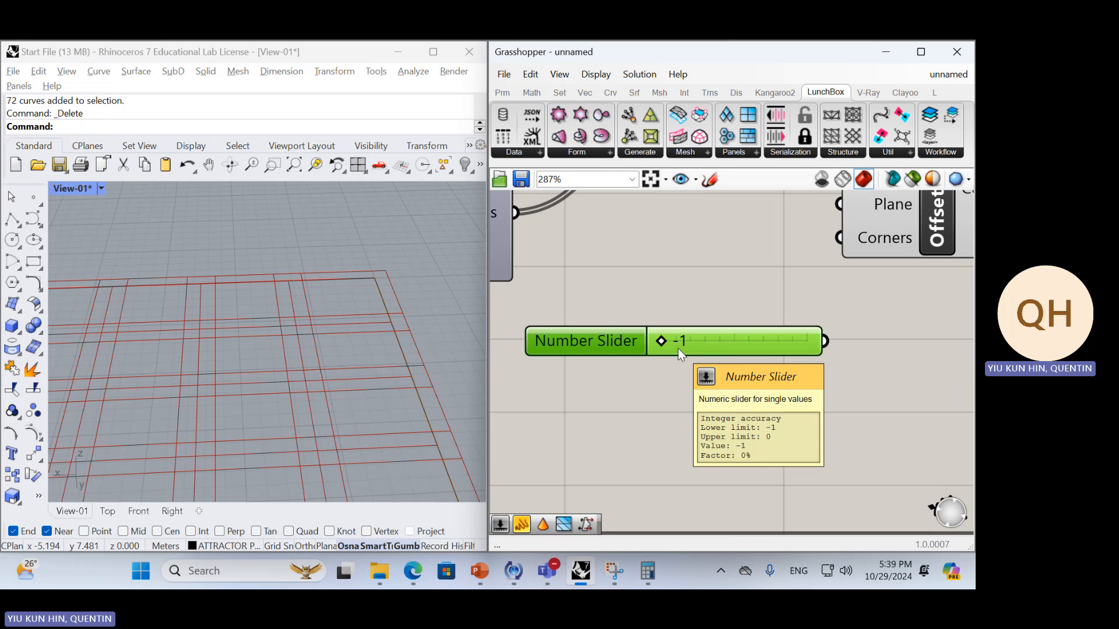
# Connect the -1 slider to the Distance input of Offset Curve and place the slider clear of the component
pyautogui.moveTo(758, 400); pyautogui.dragTo(710, 430, button='right')
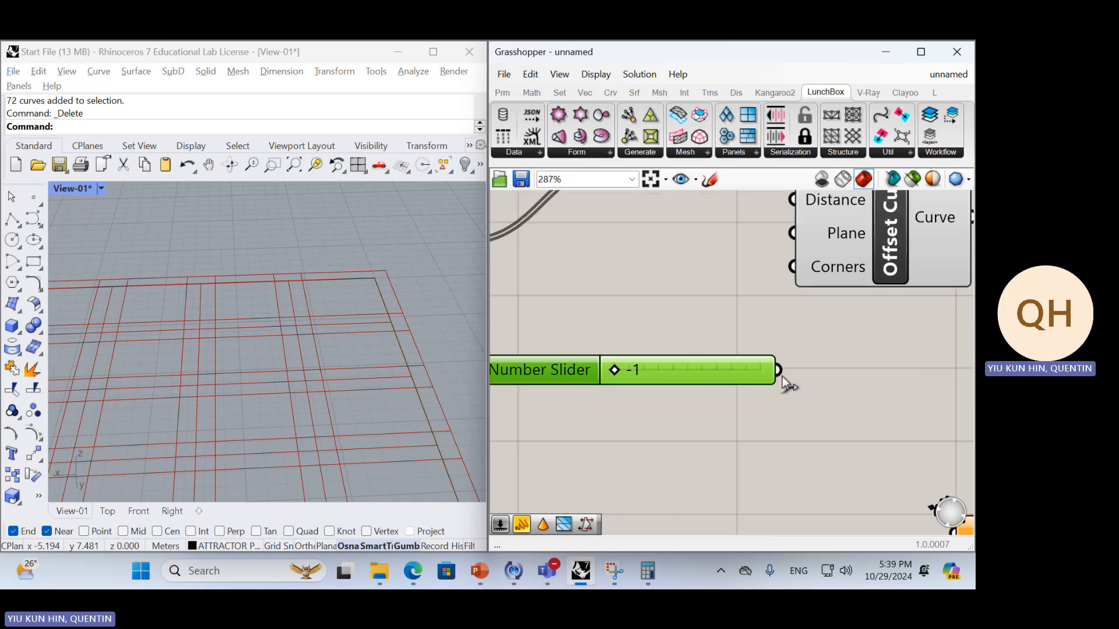
pyautogui.moveTo(784, 371); pyautogui.dragTo(750, 434, button='right')
pyautogui.moveTo(743, 432); pyautogui.dragTo(777, 269)
pyautogui.moveTo(818, 302); pyautogui.dragTo(833, 298)
pyautogui.scroll(-3, 708, 330)
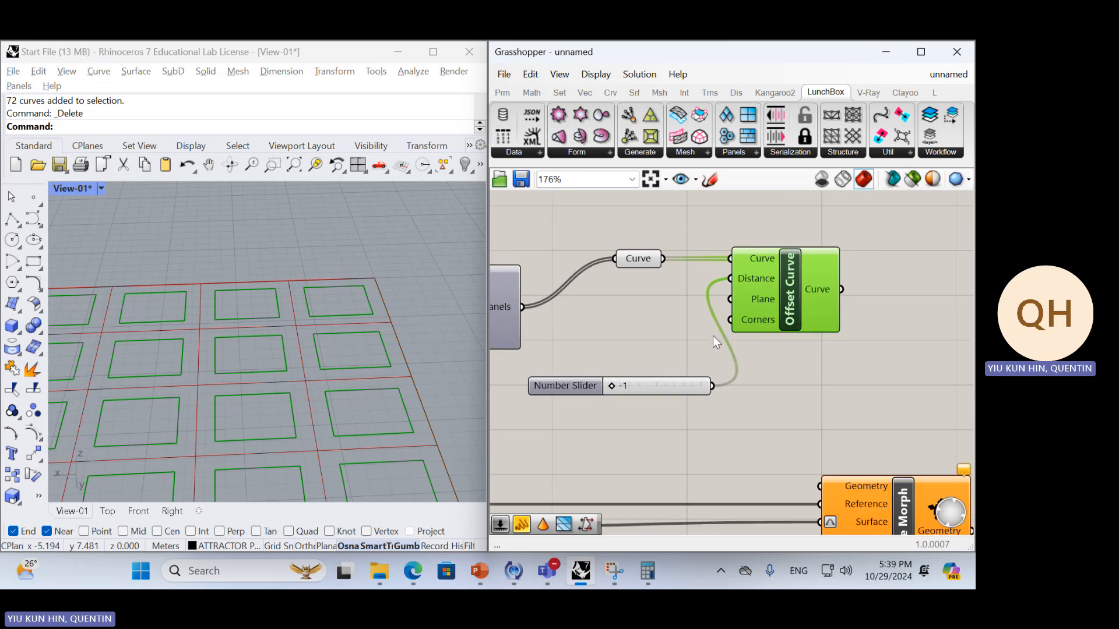
pyautogui.click(712, 338)
pyautogui.click(670, 390)
pyautogui.click(696, 360)
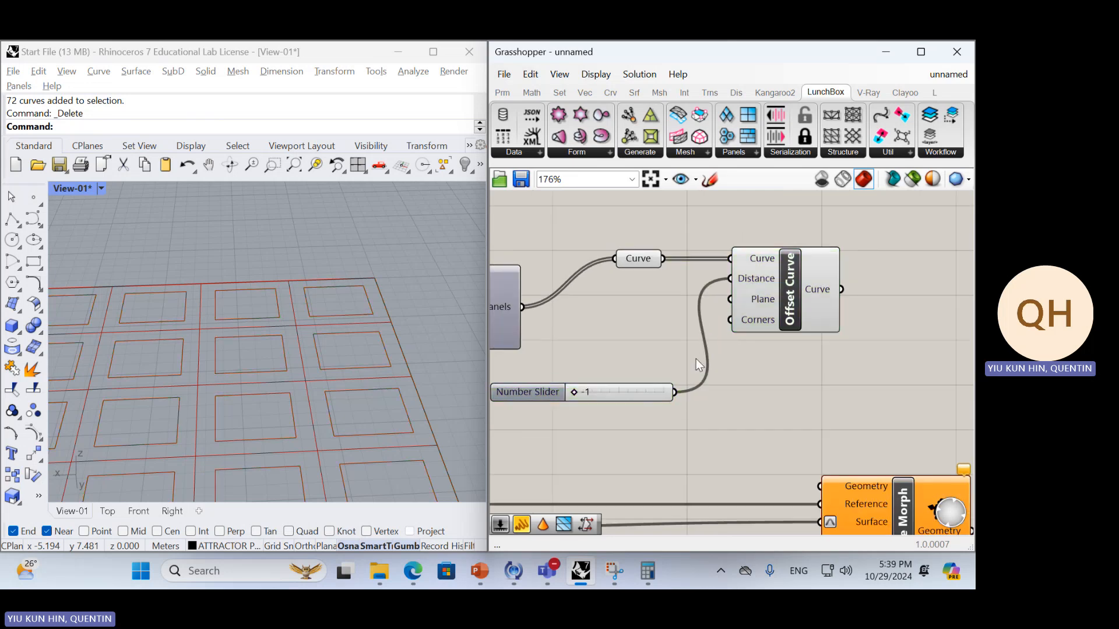
# Try creating a second number slider with the value -1234, and delete it
pyautogui.doubleClick(670, 418)
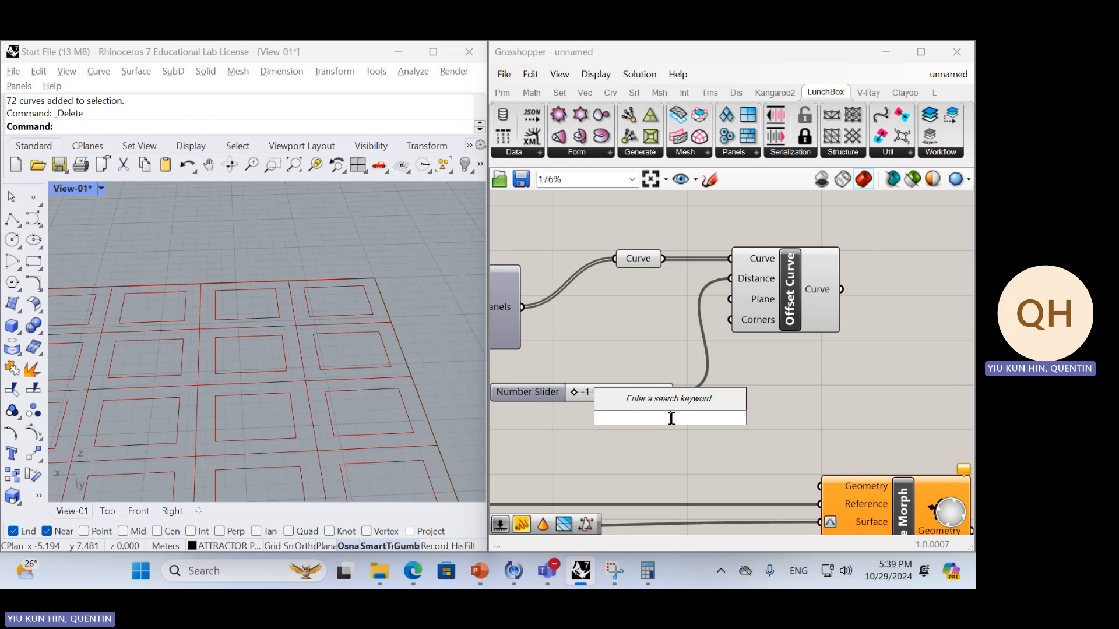
pyautogui.write('-1234')
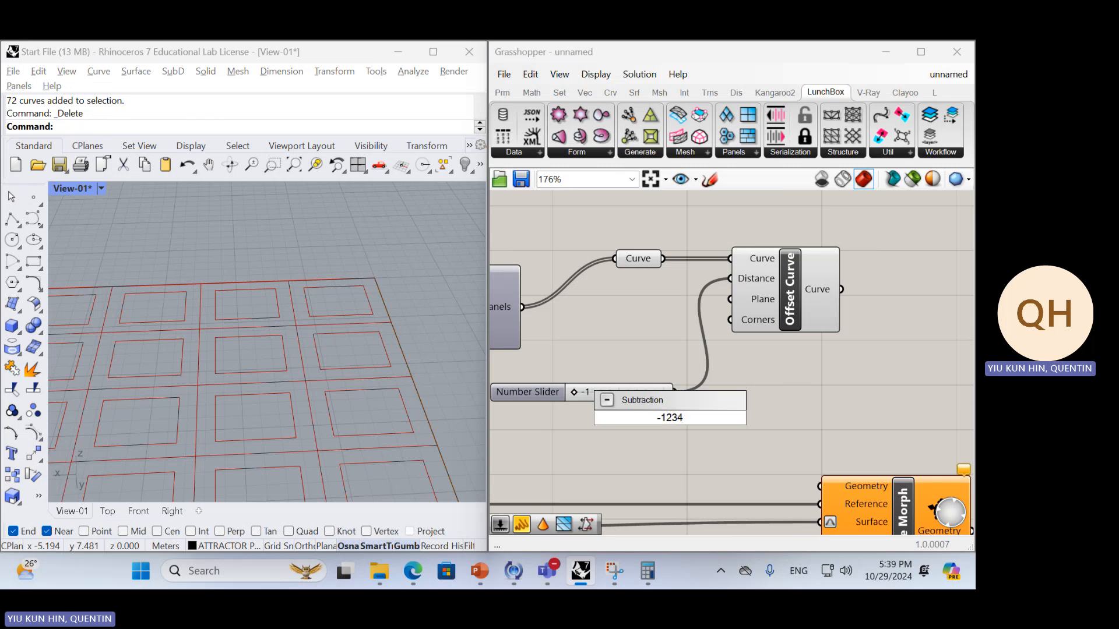
pyautogui.write('<')
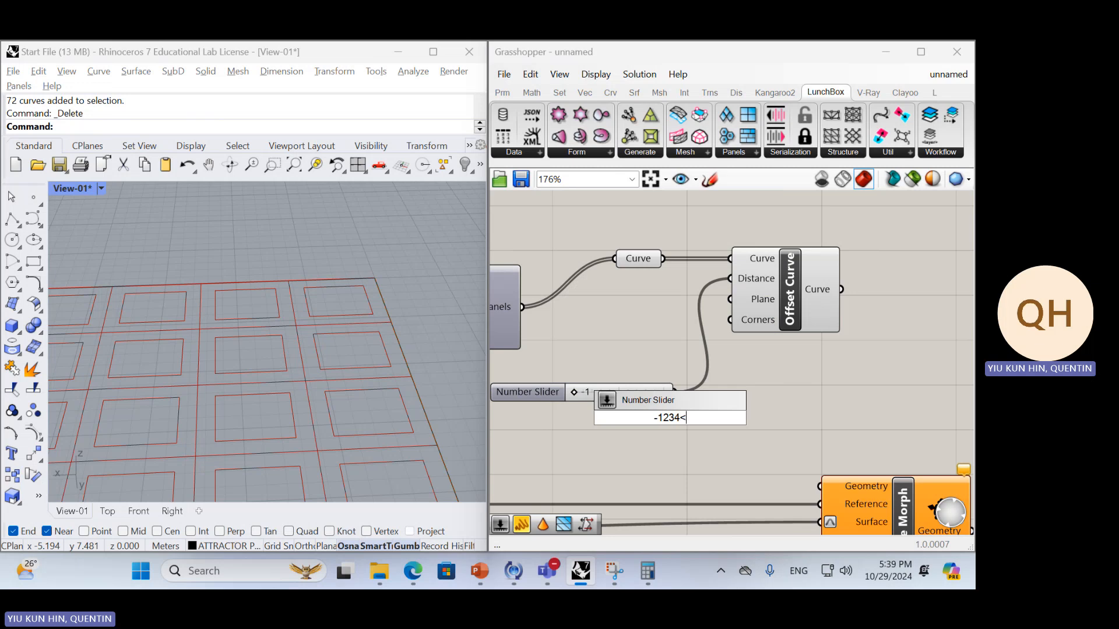
pyautogui.press('Return')
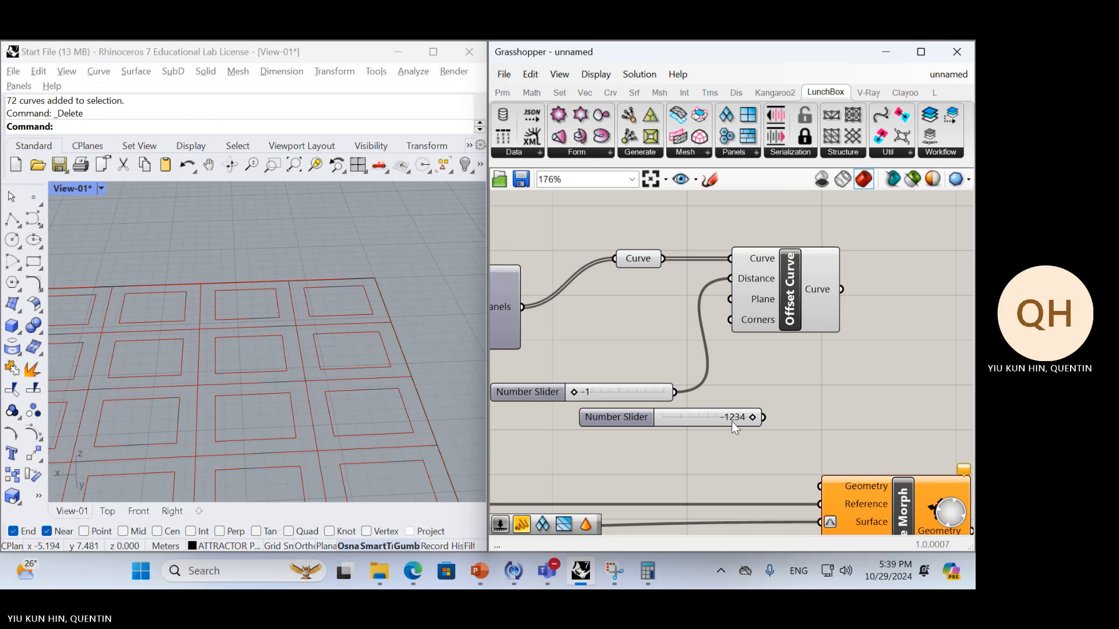
pyautogui.moveTo(751, 419); pyautogui.dragTo(750, 418)
pyautogui.moveTo(645, 431); pyautogui.dragTo(666, 420)
pyautogui.press('Delete')
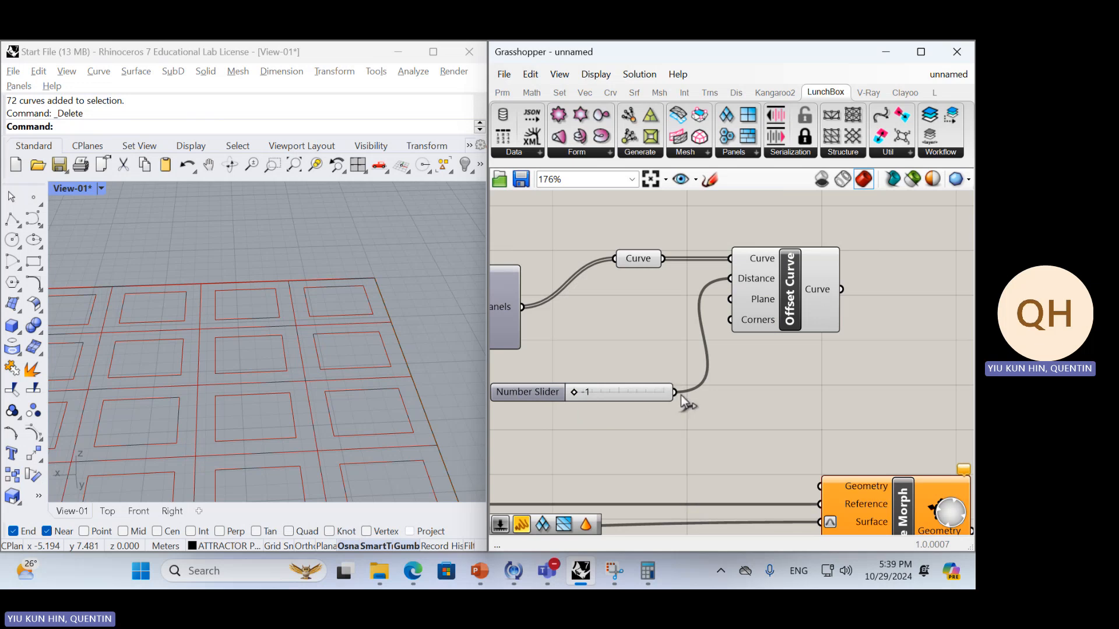
# Switch the distance slider's rounding to real numbers with 3 digits and set its value to -1.000
pyautogui.moveTo(661, 393); pyautogui.dragTo(612, 396)
pyautogui.click(670, 415)
pyautogui.scroll(-2, 669, 414)
pyautogui.rightClick(599, 385)
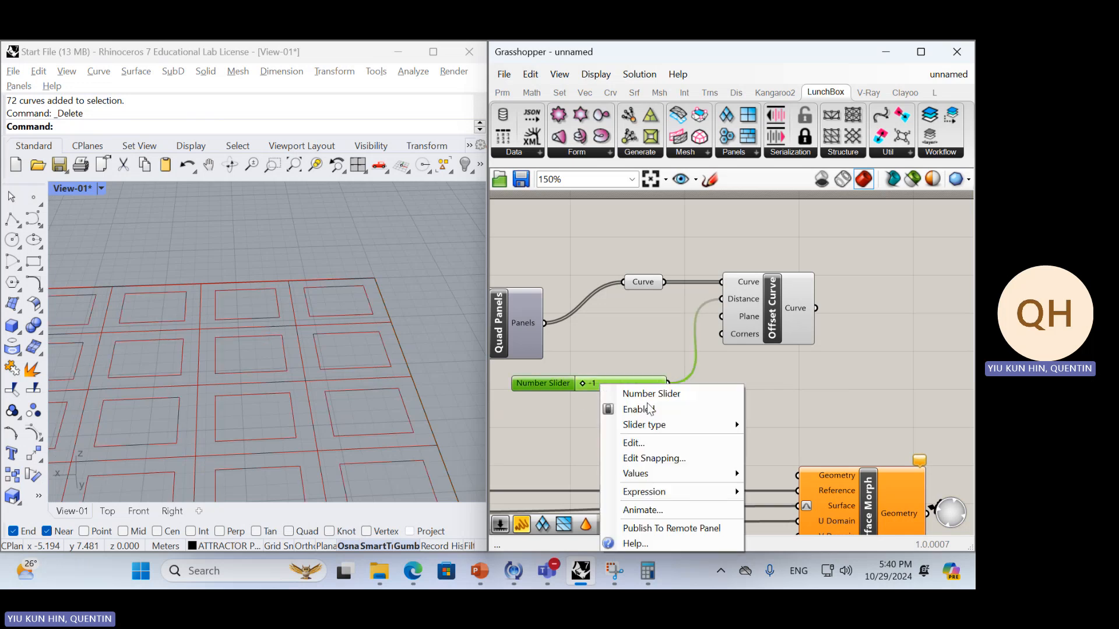
pyautogui.click(648, 441)
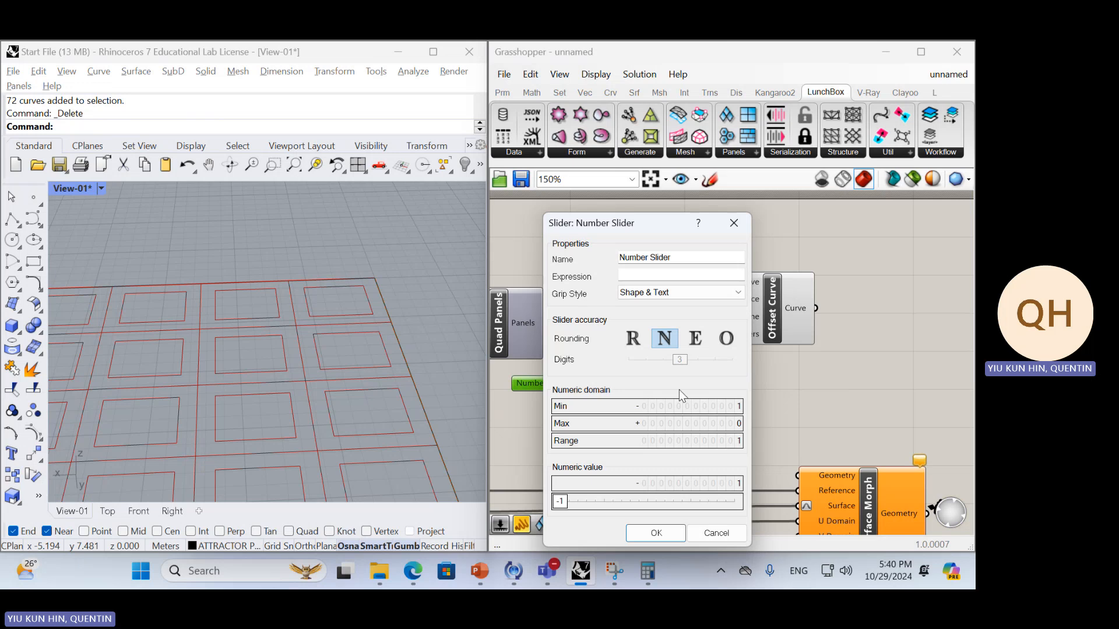
pyautogui.click(641, 337)
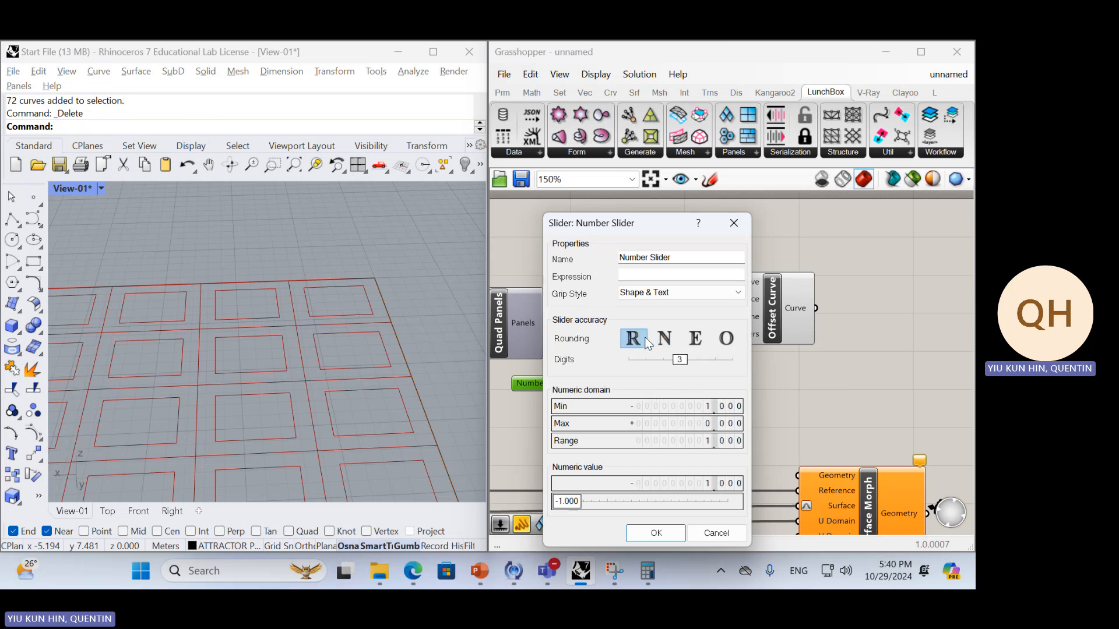
pyautogui.click(668, 534)
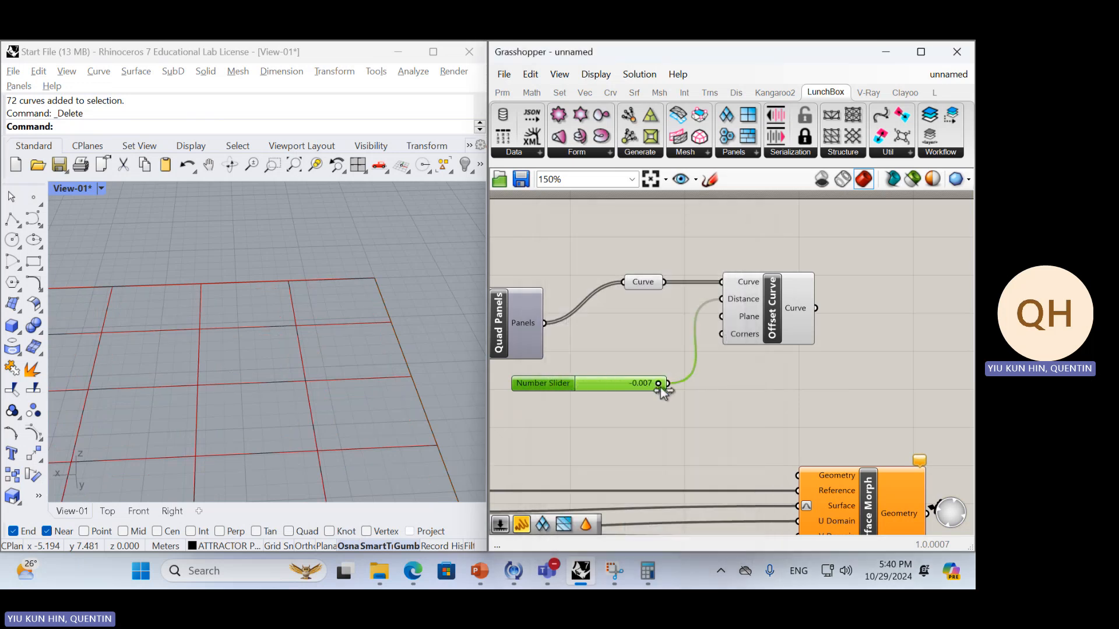
pyautogui.click(724, 425)
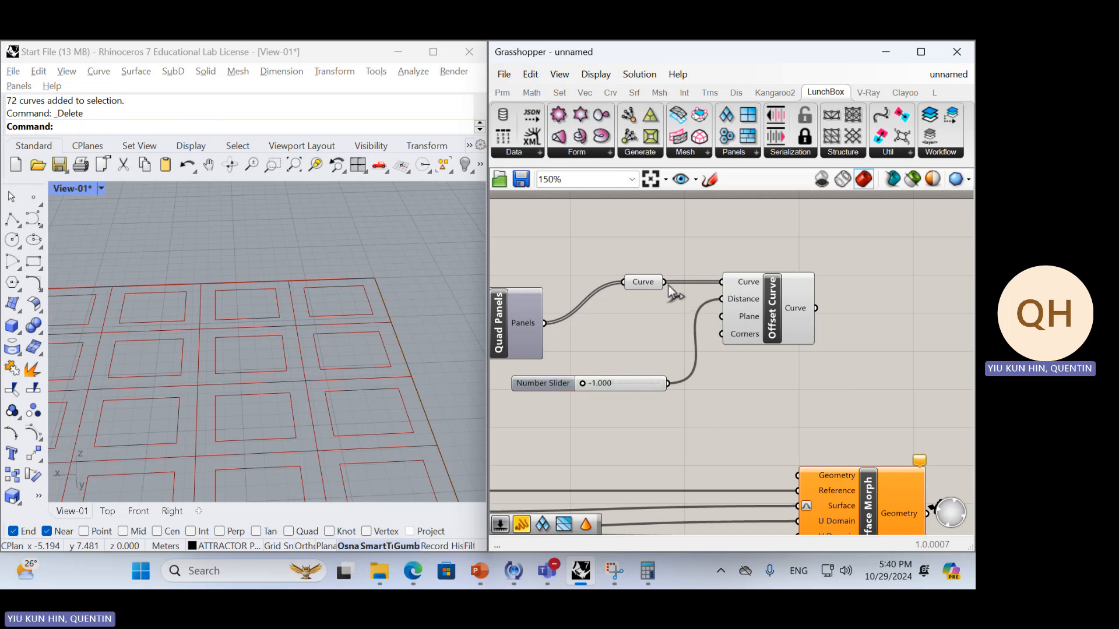
# Rearrange the canvas with Offset Curve beside the distance slider and the panels' Curve parameter above it, checking the offset output data
pyautogui.moveTo(740, 306); pyautogui.dragTo(757, 305)
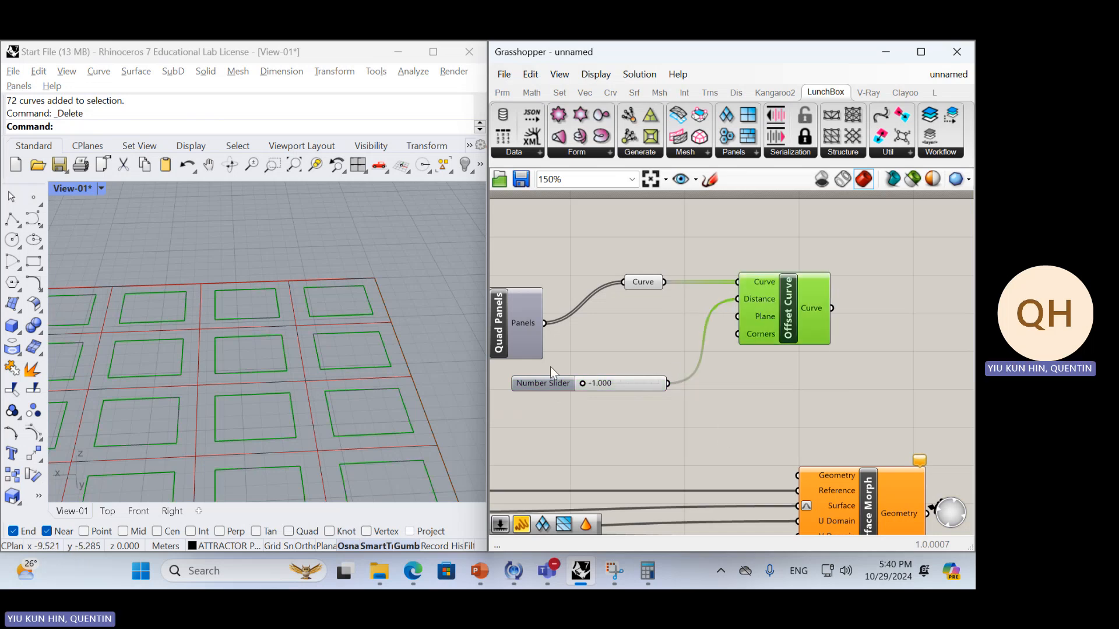
pyautogui.scroll(-8, 323, 266)
pyautogui.scroll(5, 227, 310)
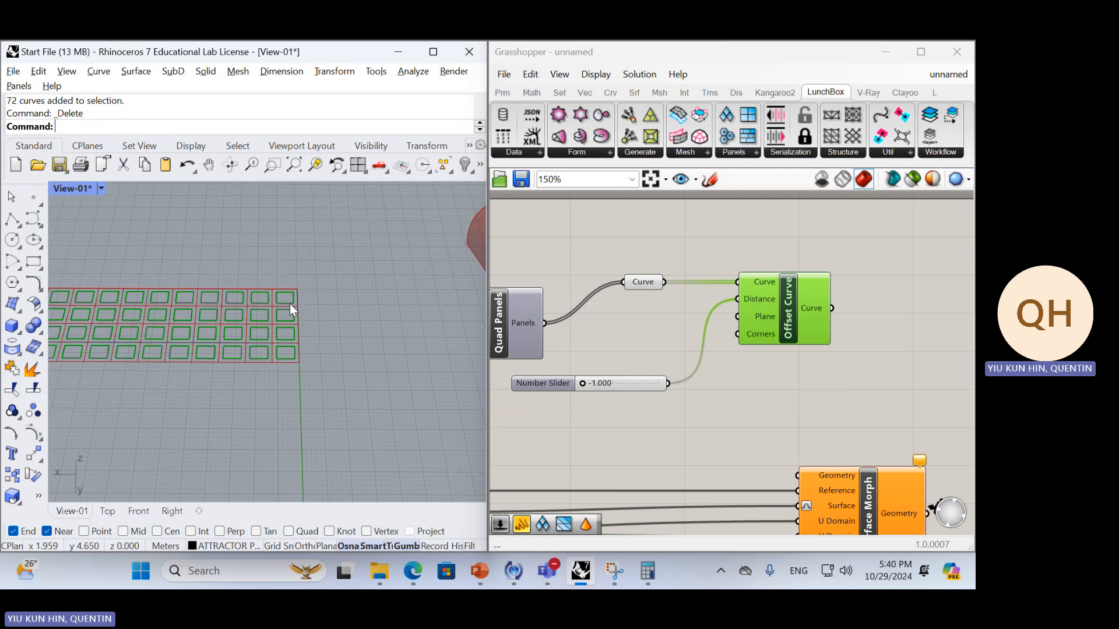
pyautogui.click(667, 306)
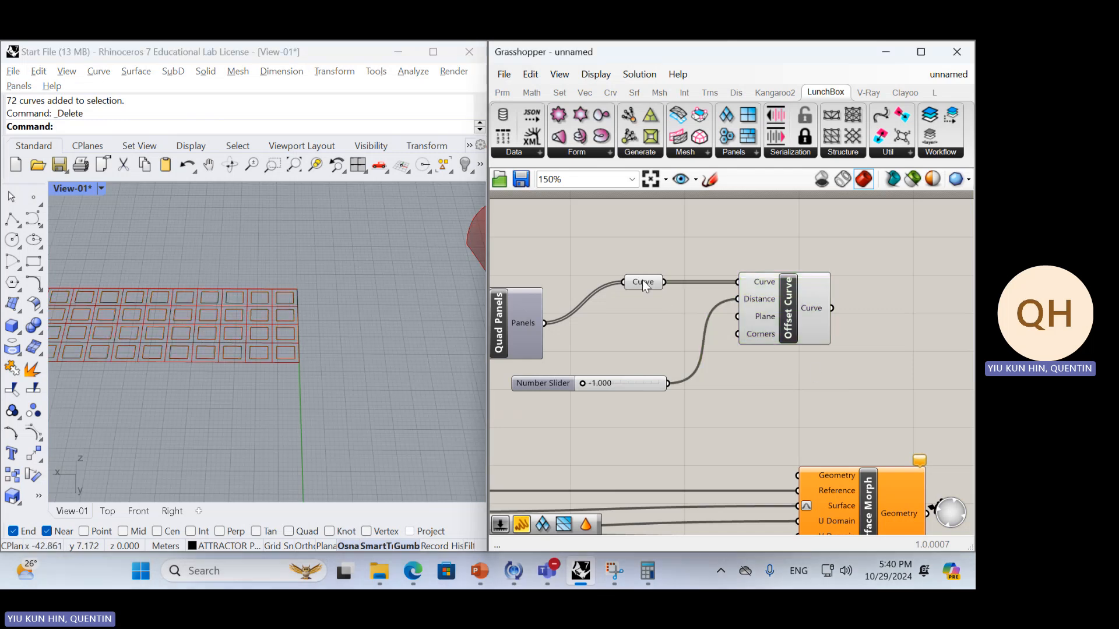
pyautogui.moveTo(817, 306)
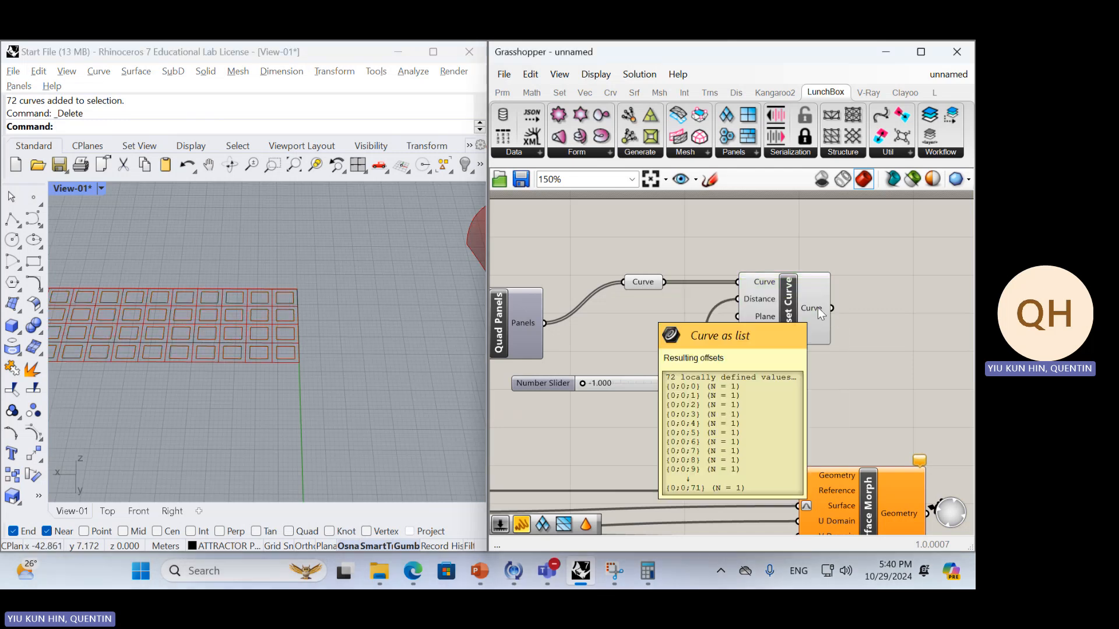
pyautogui.moveTo(811, 313); pyautogui.dragTo(788, 379)
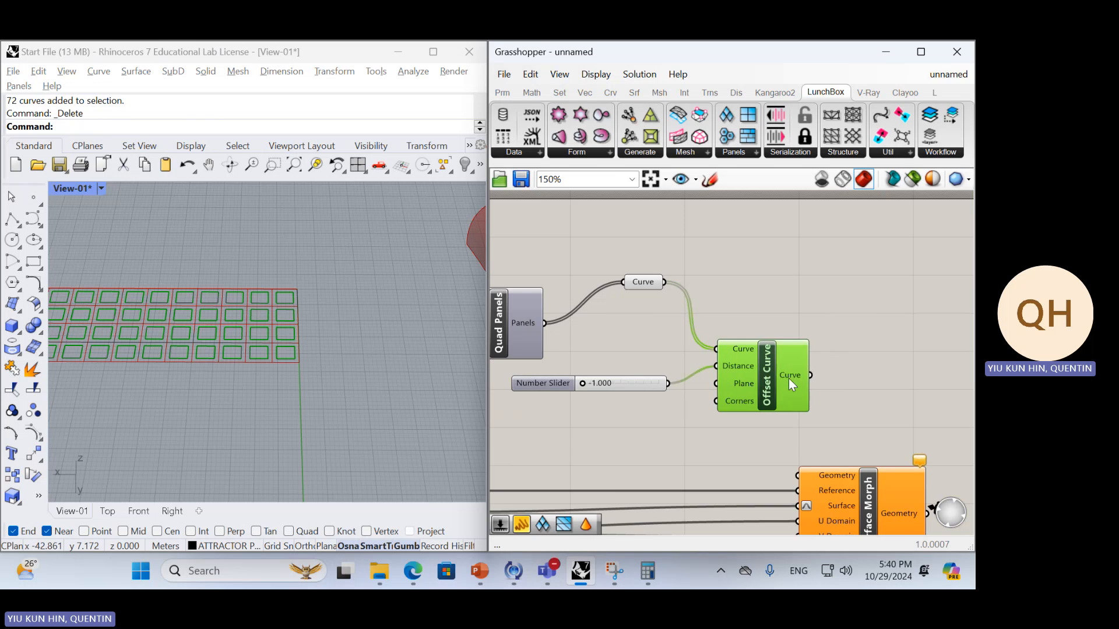
pyautogui.moveTo(789, 376)
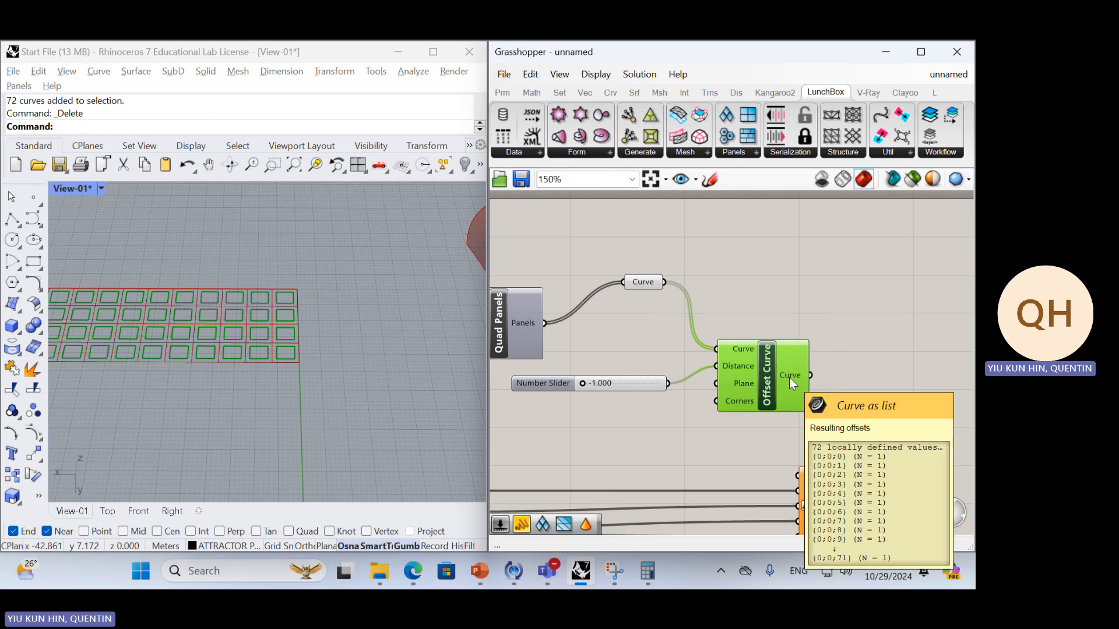
pyautogui.click(867, 286)
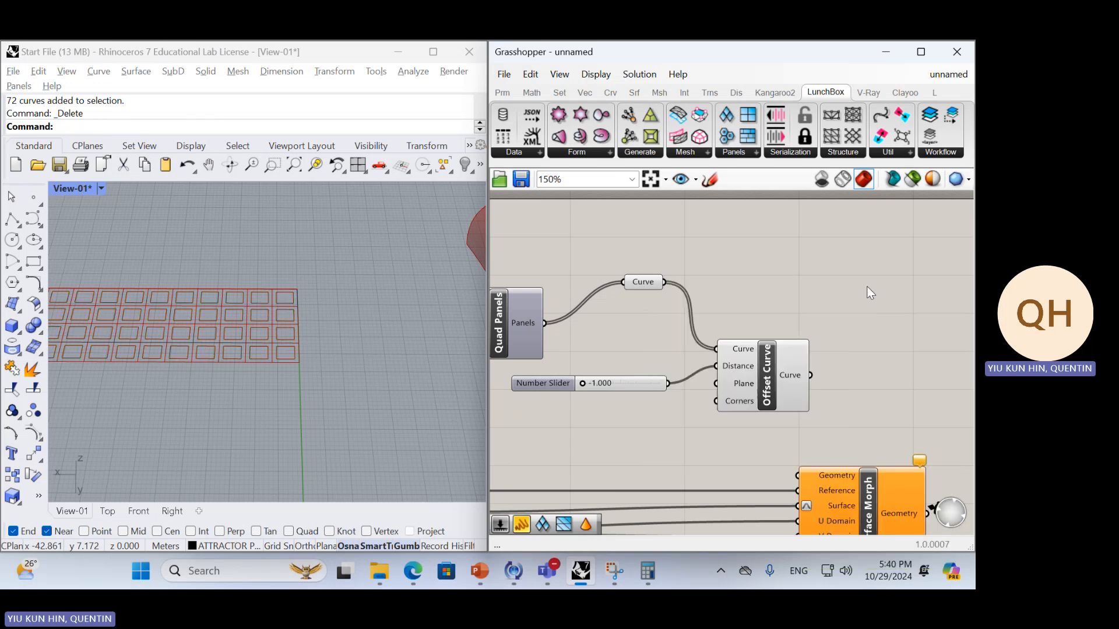
pyautogui.moveTo(870, 293); pyautogui.dragTo(791, 295, button='right')
pyautogui.moveTo(574, 284); pyautogui.dragTo(688, 285)
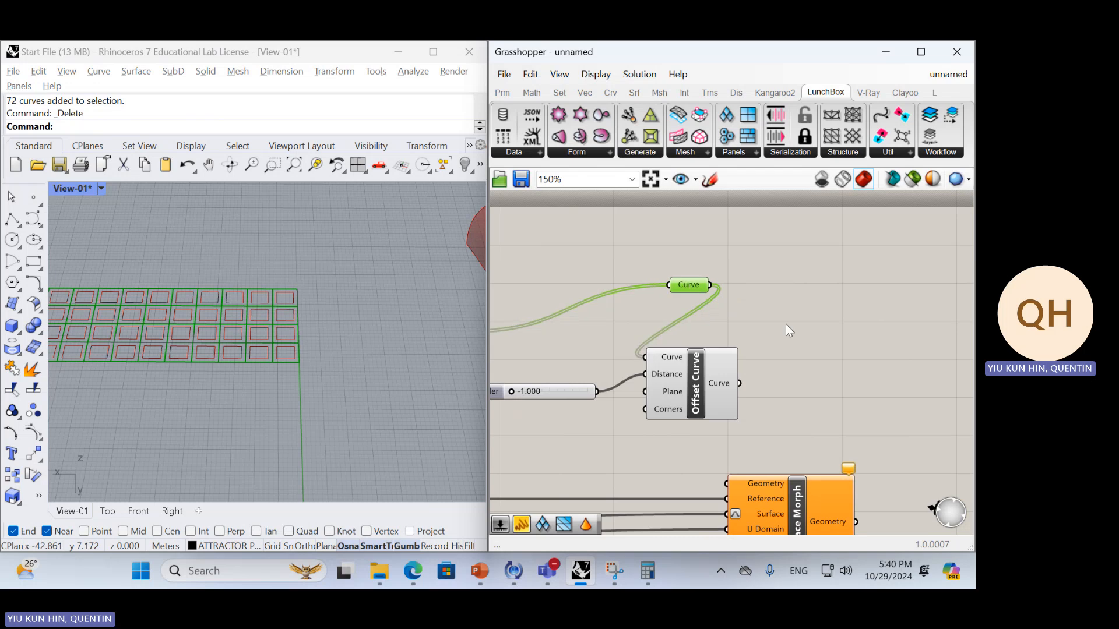
# Add a Merge component to the free canvas area beside Offset Curve
pyautogui.click(786, 324)
pyautogui.moveTo(786, 324); pyautogui.dragTo(730, 348, button='right')
pyautogui.doubleClick(826, 344)
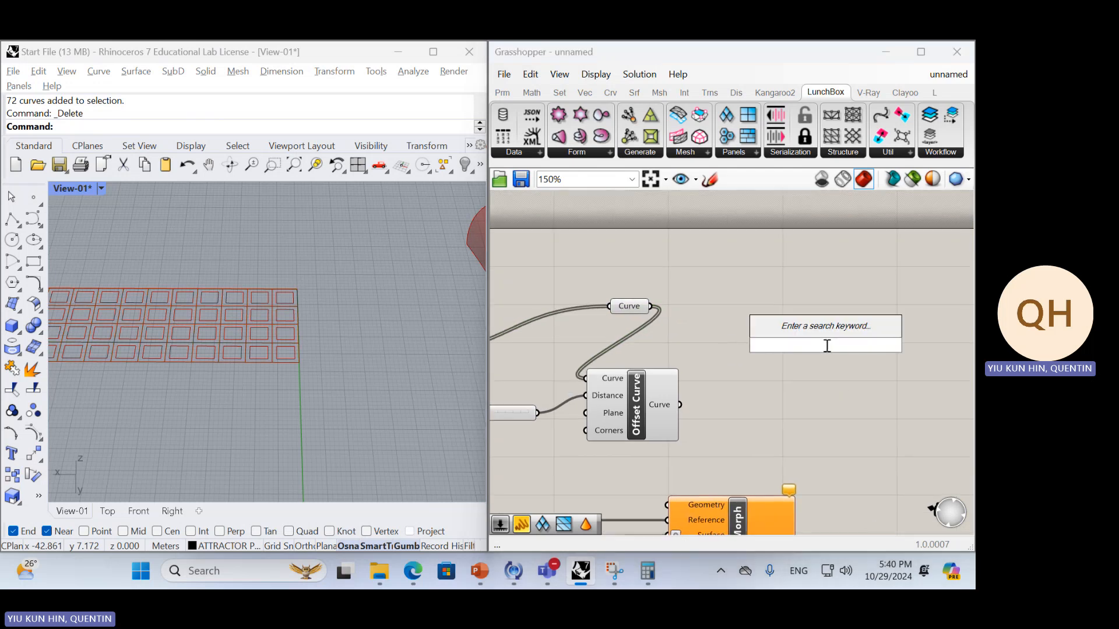
pyautogui.write('merge')
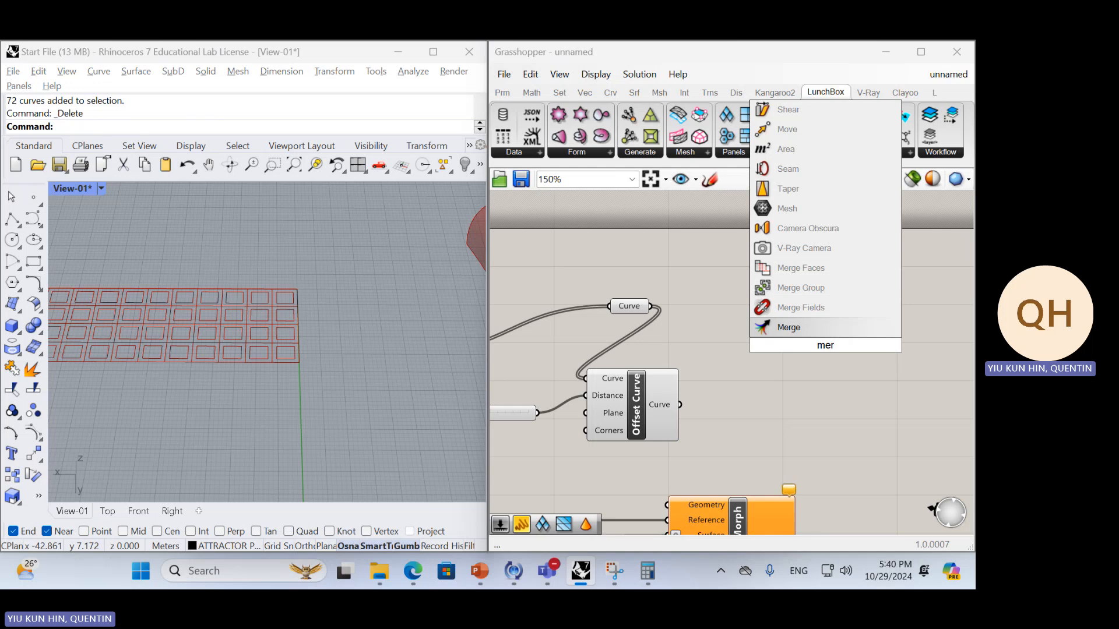
pyautogui.press('Return')
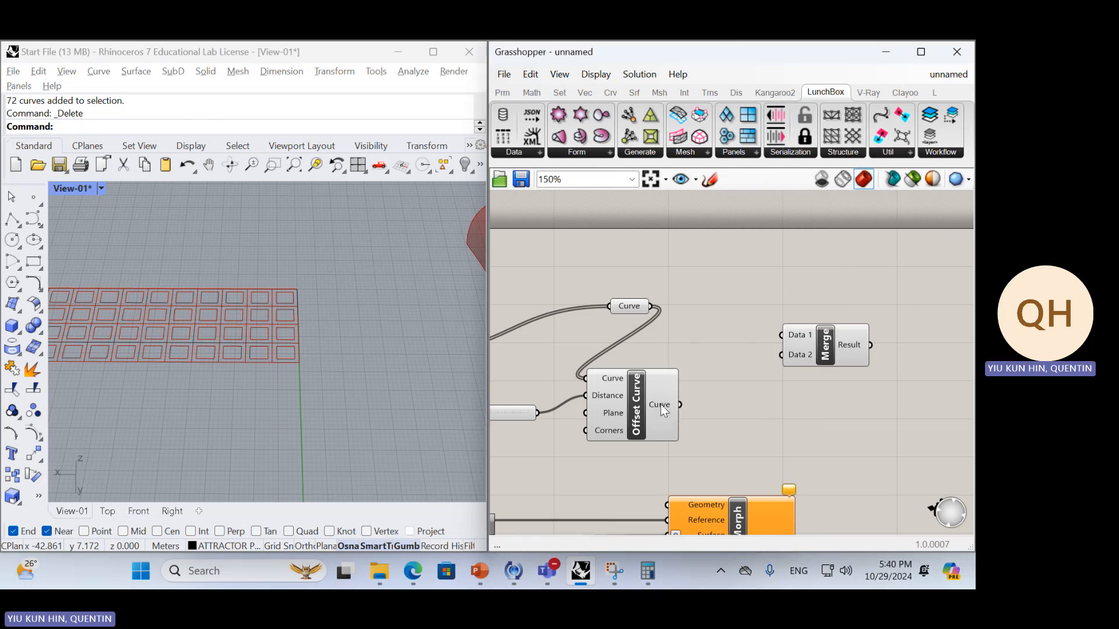
# Flatten the Offset Curve output and connect the Curve parameter and the offset curves to Merge inputs D1 and D2
pyautogui.moveTo(661, 405)
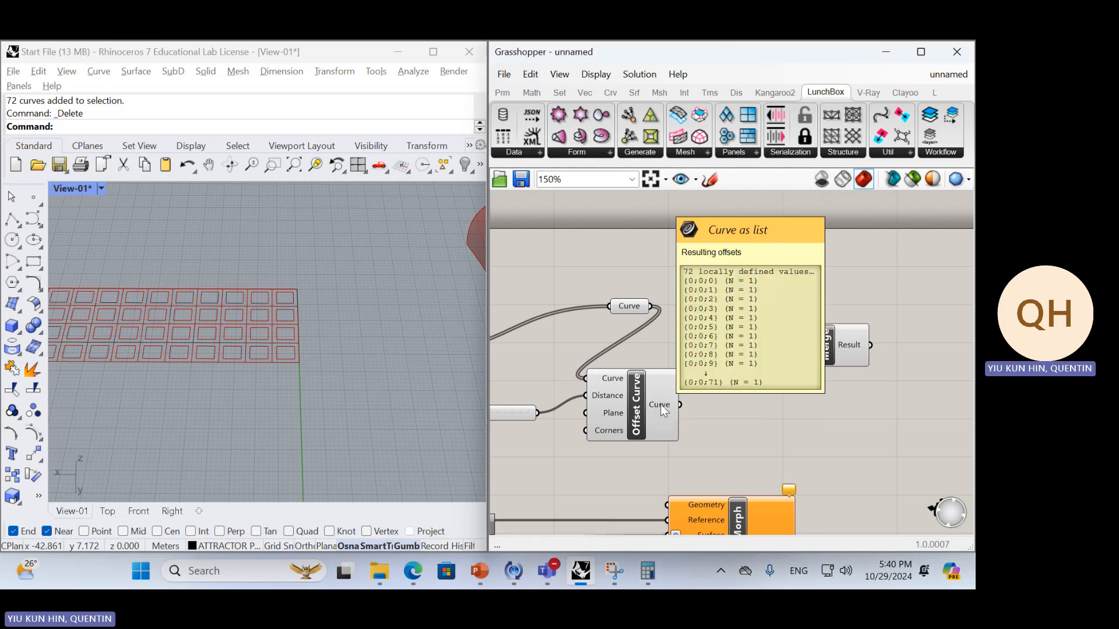
pyautogui.rightClick(663, 411)
pyautogui.click(700, 460)
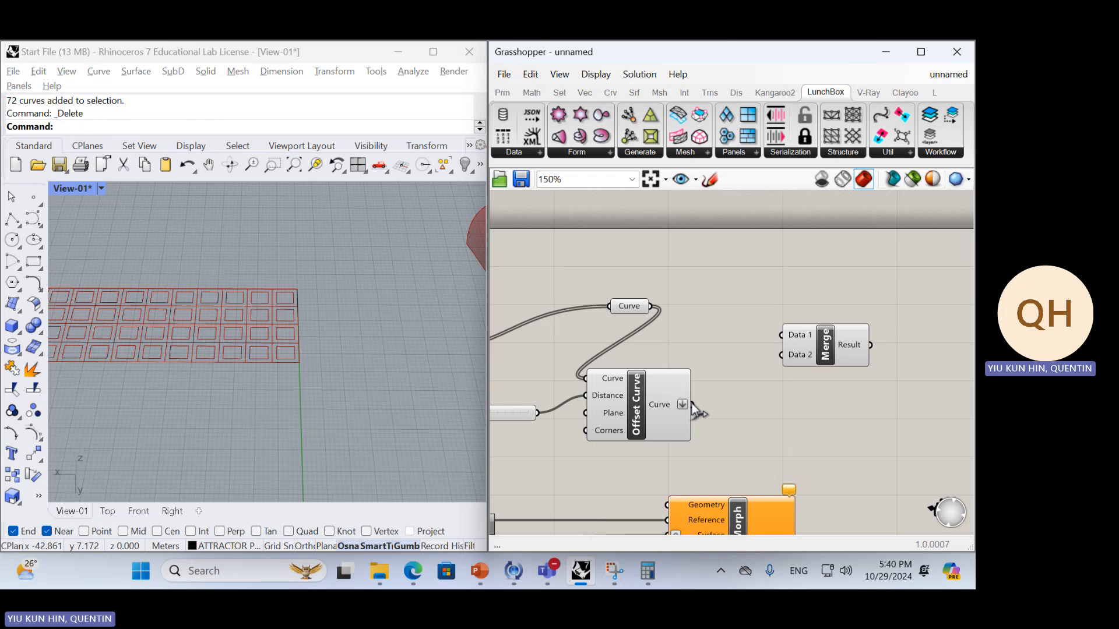
pyautogui.moveTo(692, 405); pyautogui.dragTo(655, 308)
pyautogui.moveTo(896, 405); pyautogui.dragTo(792, 407, button='right')
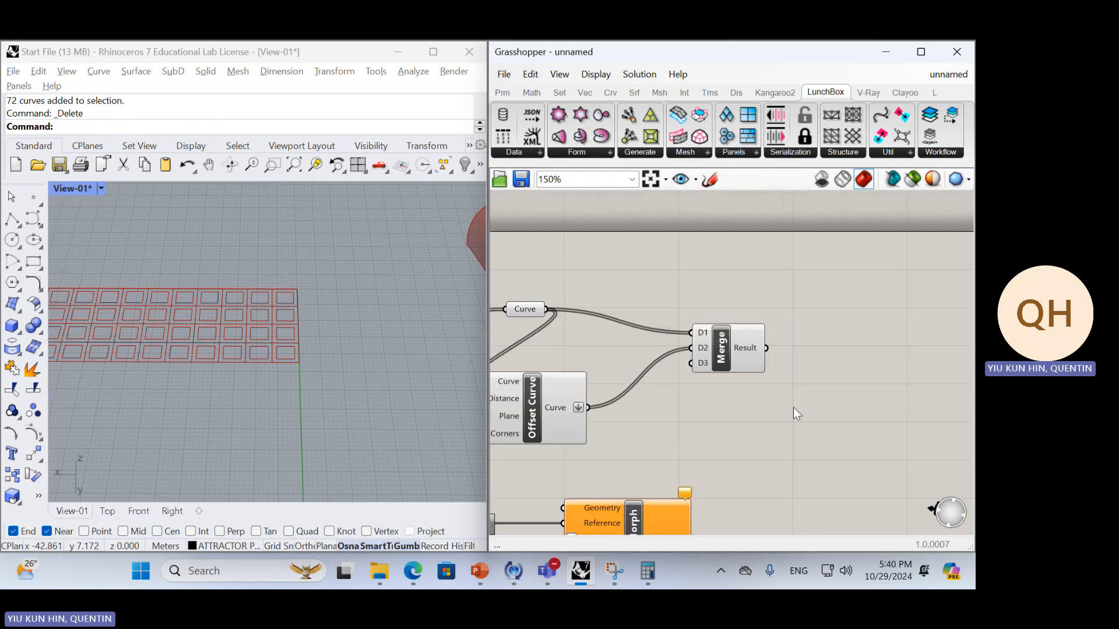
pyautogui.click(762, 353)
pyautogui.doubleClick(823, 346)
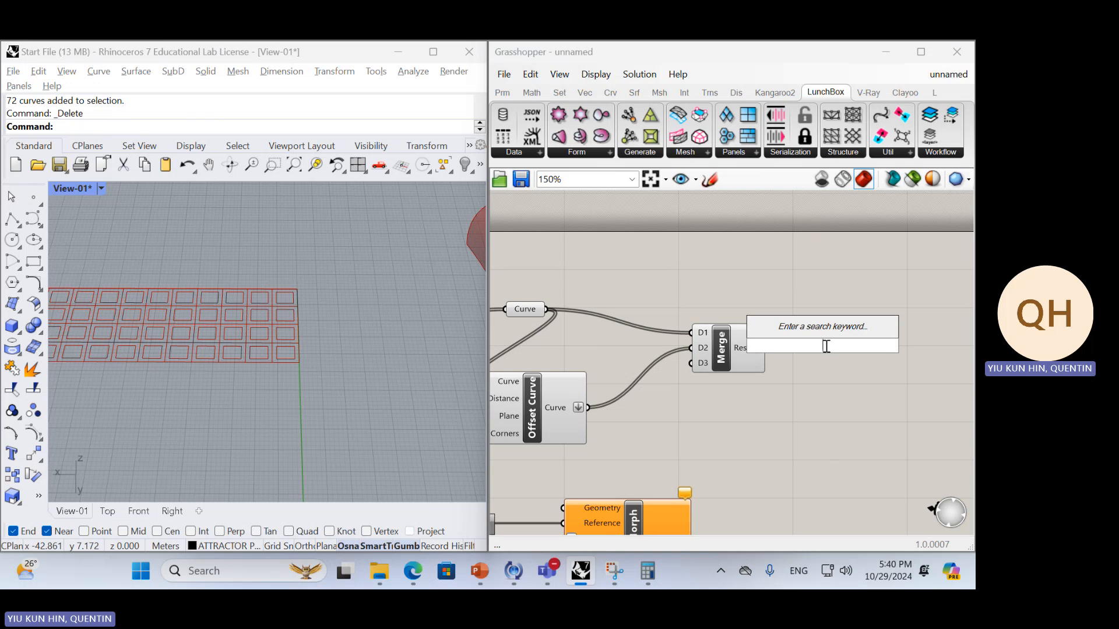
pyautogui.moveTo(744, 347)
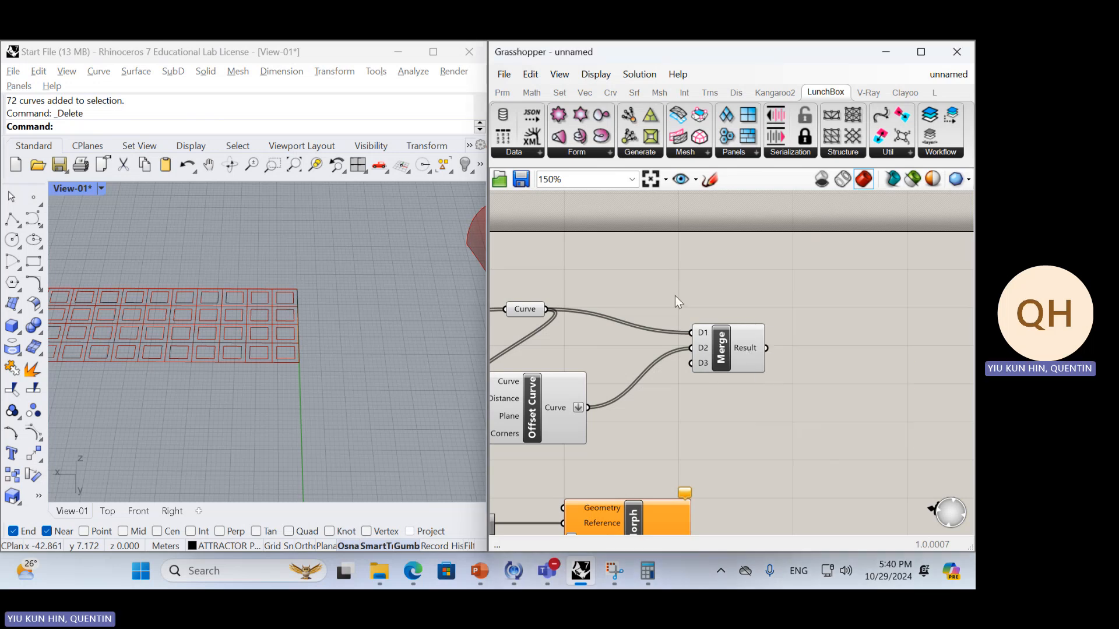
# Undo the Merge connections and the flattening of the Offset Curve output, and check the offset data structure
pyautogui.hotkey('ctrl', 'z')
pyautogui.hotkey('ctrl', 'z')
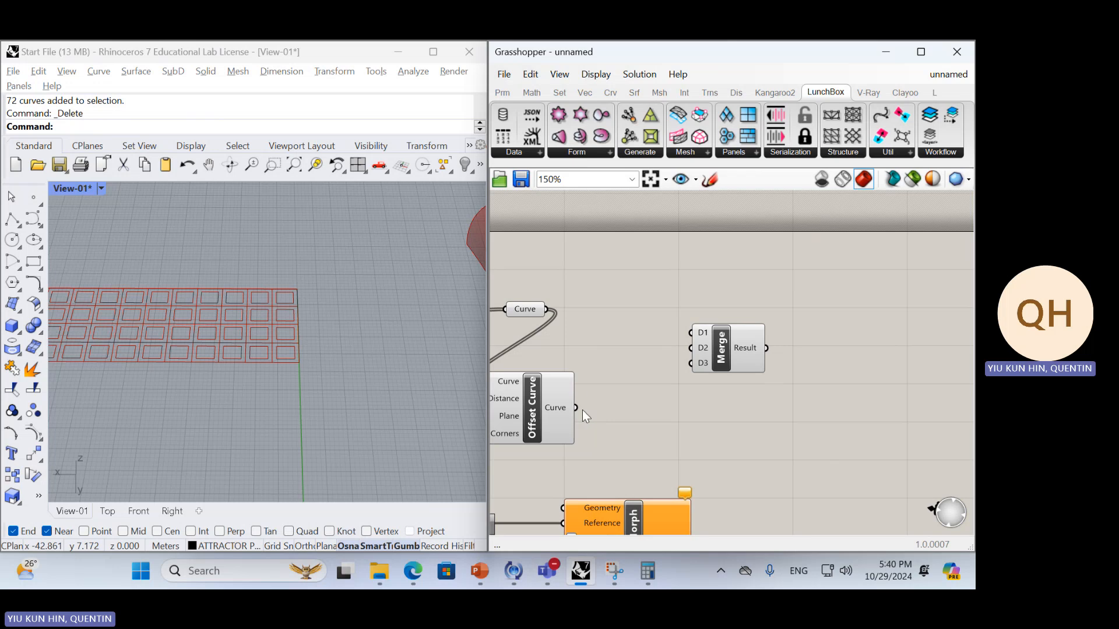
pyautogui.moveTo(561, 408)
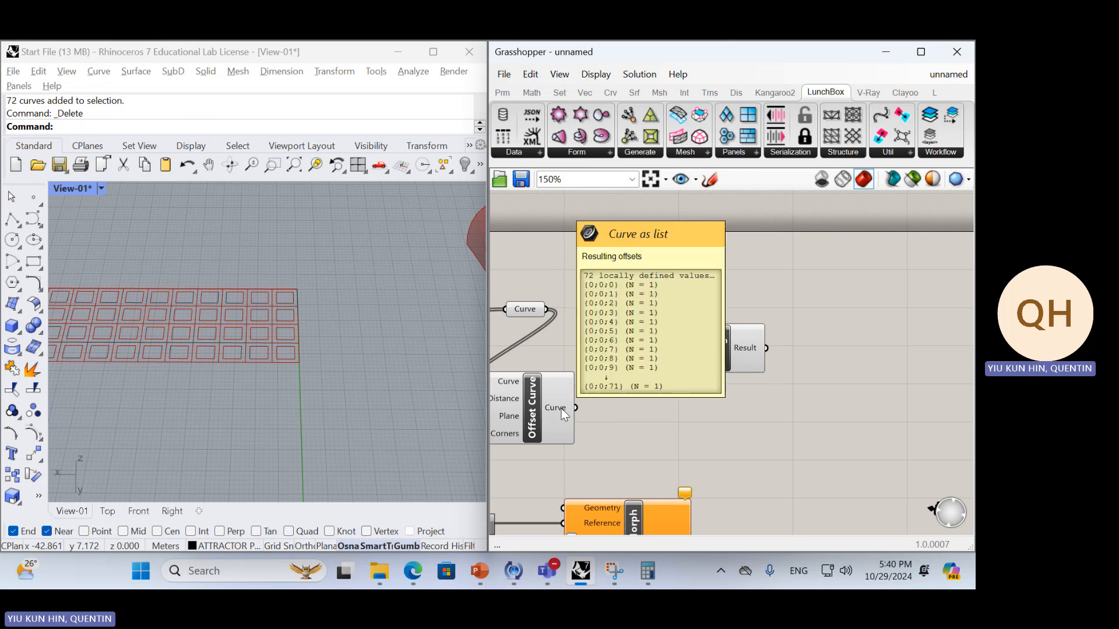
# Add a Graft Tree component fed by the panels' Curve parameter, and spread out Offset Curve and Merge around it
pyautogui.doubleClick(577, 347)
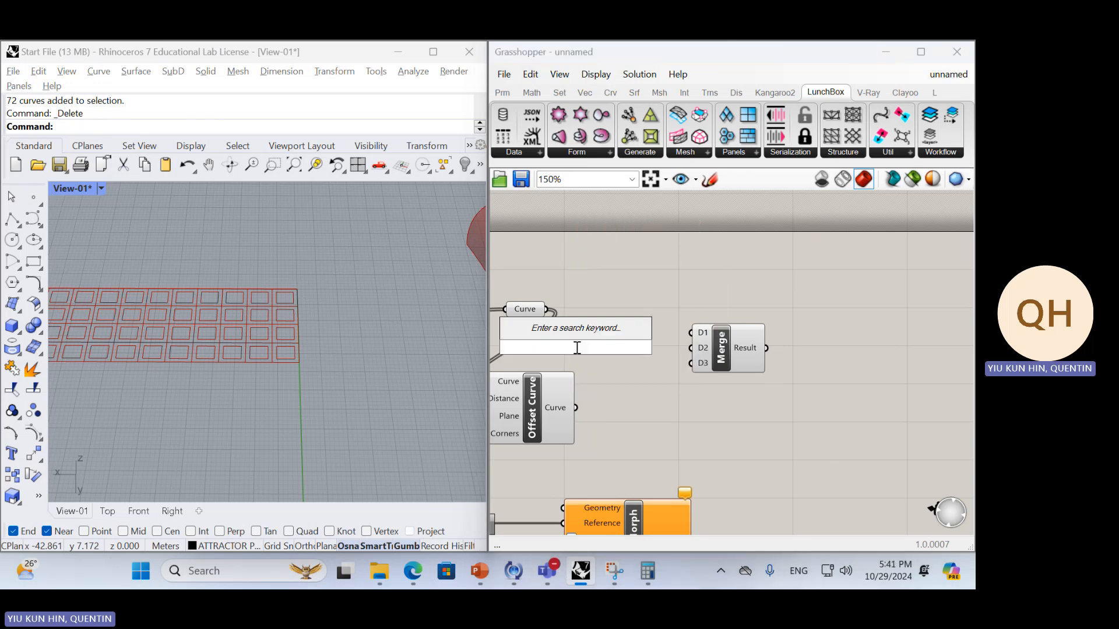
pyautogui.write('graft')
pyautogui.press('Return')
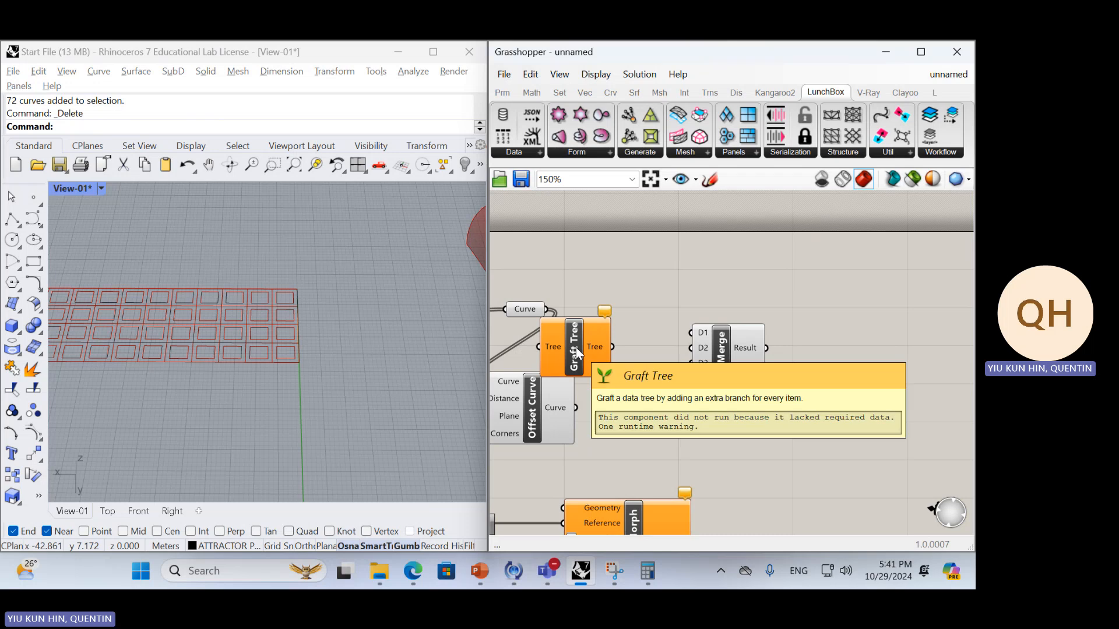
pyautogui.moveTo(576, 347); pyautogui.dragTo(572, 302)
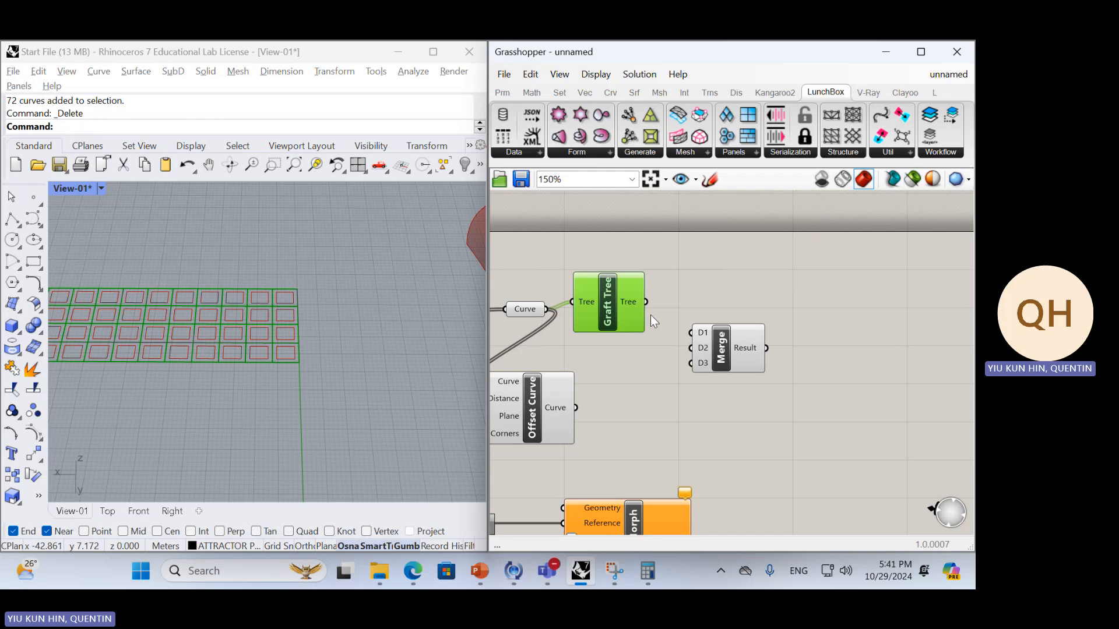
pyautogui.moveTo(563, 401); pyautogui.dragTo(622, 389)
pyautogui.moveTo(739, 360); pyautogui.dragTo(779, 354)
# Delete the Graft Tree, Offset Curve and Merge components together with the distance slider
pyautogui.click(612, 326)
pyautogui.press('Delete')
pyautogui.click(609, 410)
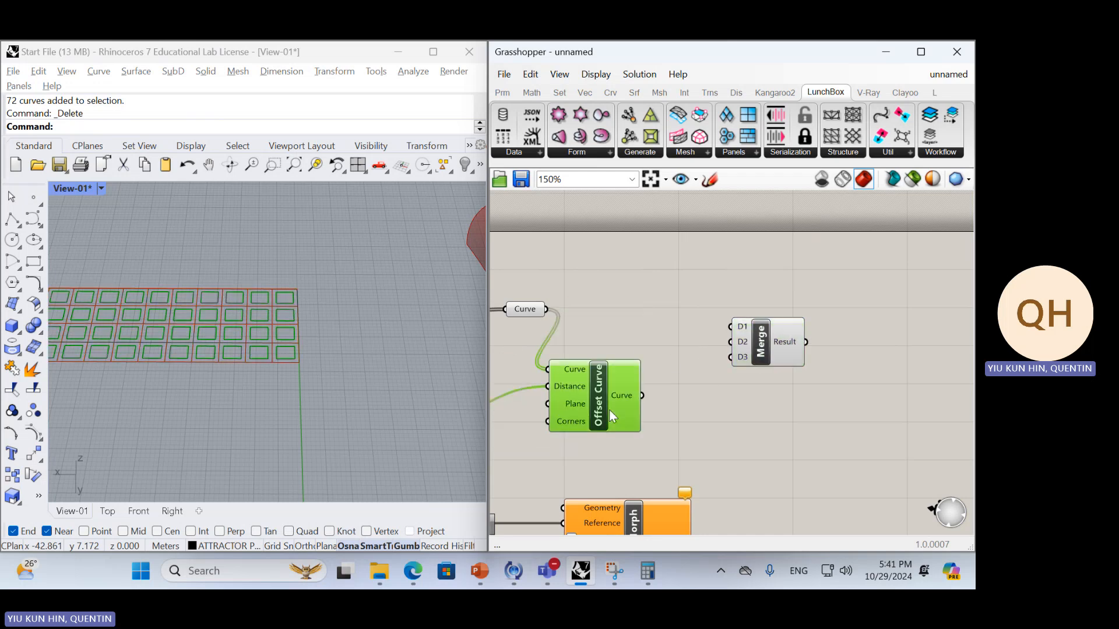
pyautogui.press('Delete')
pyautogui.click(794, 353)
pyautogui.press('Delete')
pyautogui.scroll(-3, 792, 347)
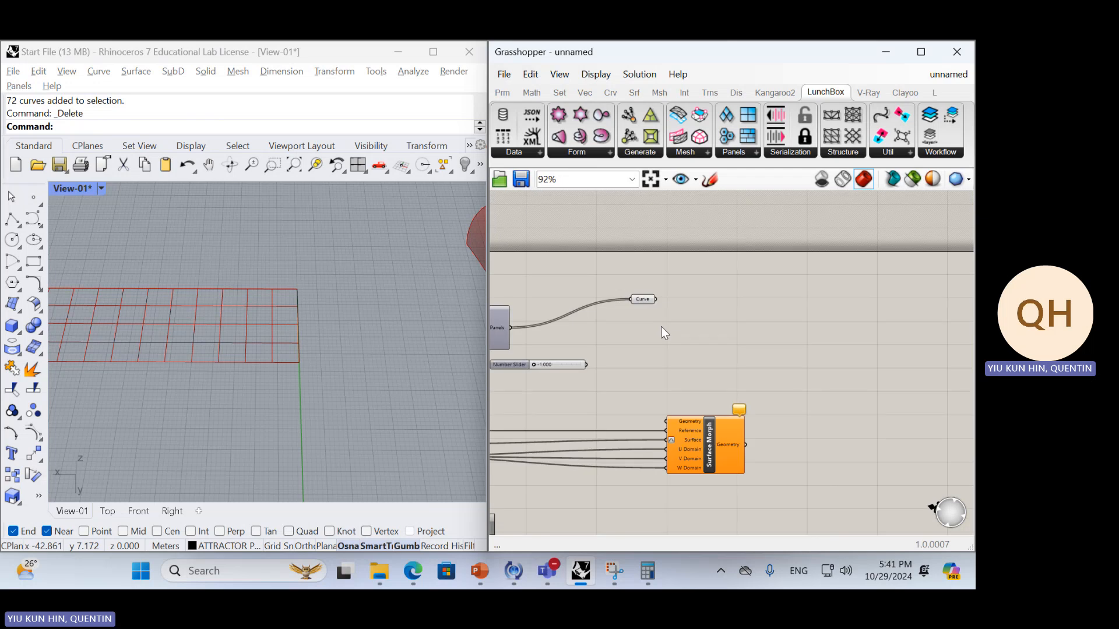
pyautogui.press('Delete')
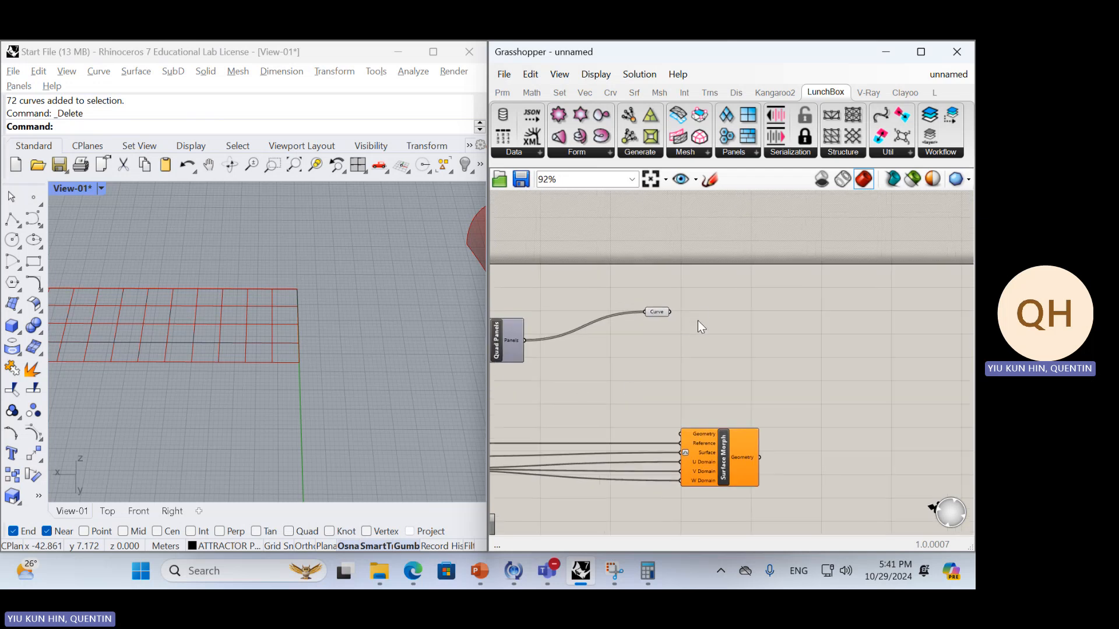
# Add an Extrude component and connect the panels' Curve parameter to its Base input
pyautogui.doubleClick(698, 320)
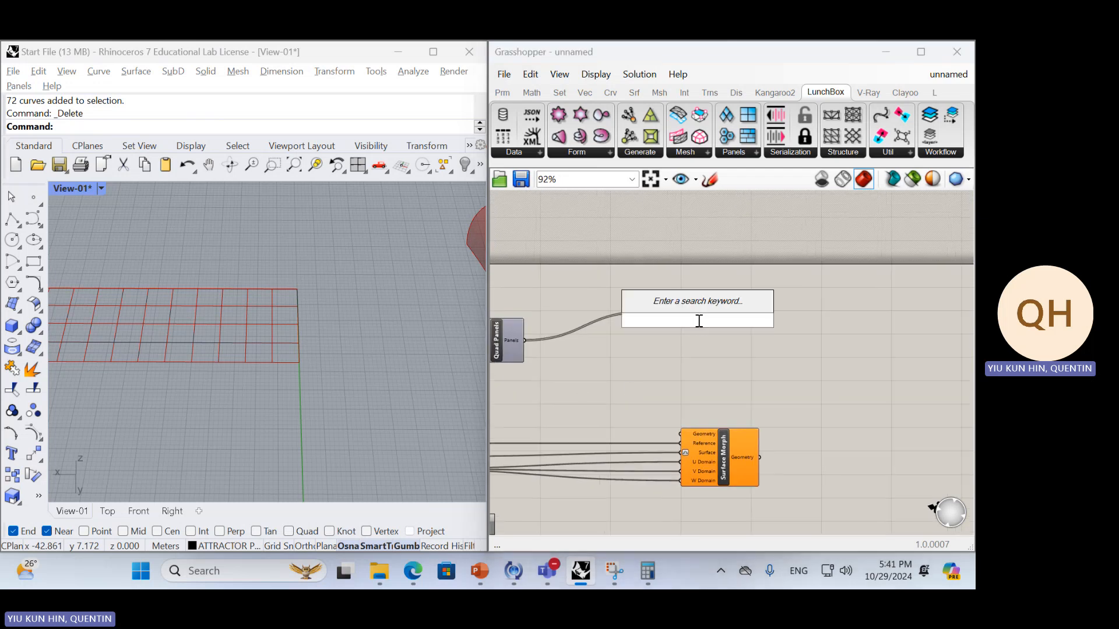
pyautogui.write('extr')
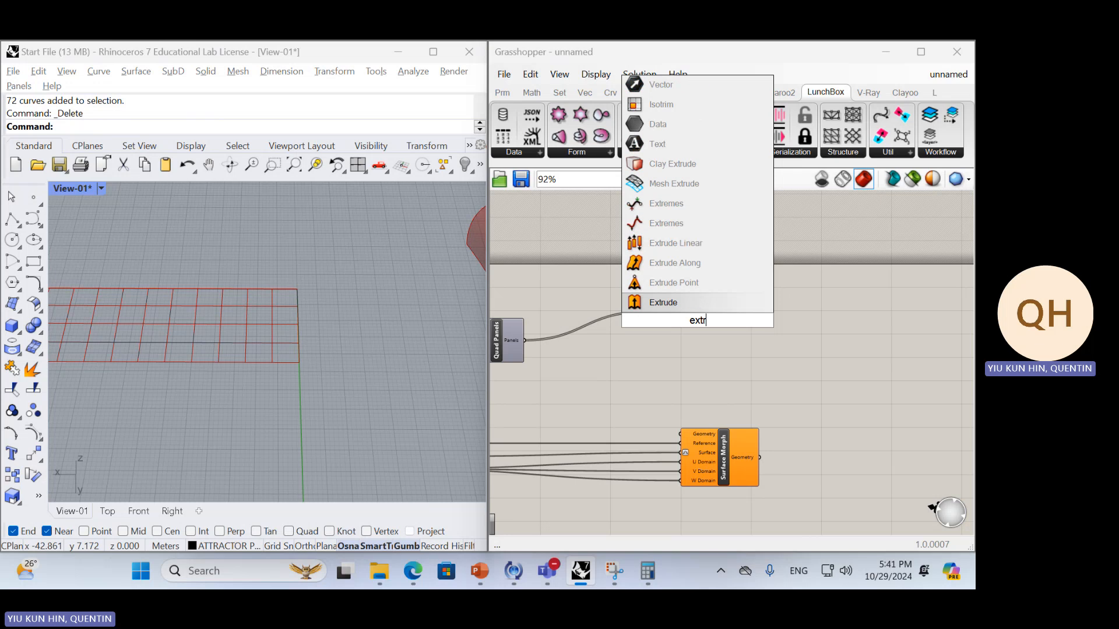
pyautogui.press('Return')
pyautogui.moveTo(685, 331); pyautogui.dragTo(729, 330)
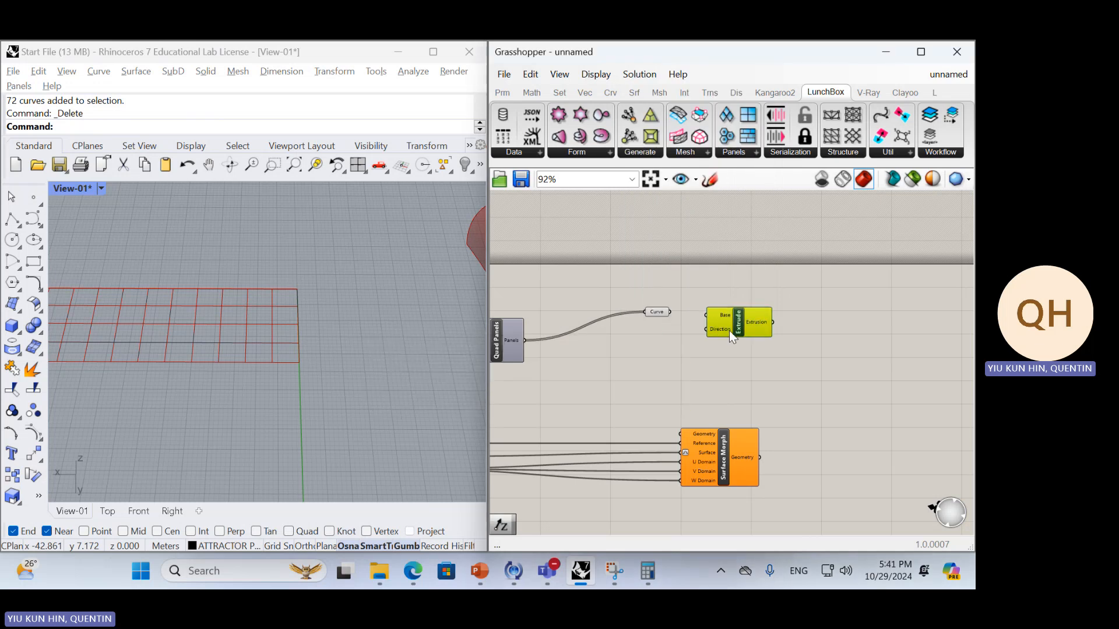
pyautogui.click(664, 348)
pyautogui.moveTo(671, 312); pyautogui.dragTo(706, 315)
# Add a Unit Z vector component and connect it to the Direction input of Extrude
pyautogui.doubleClick(647, 376)
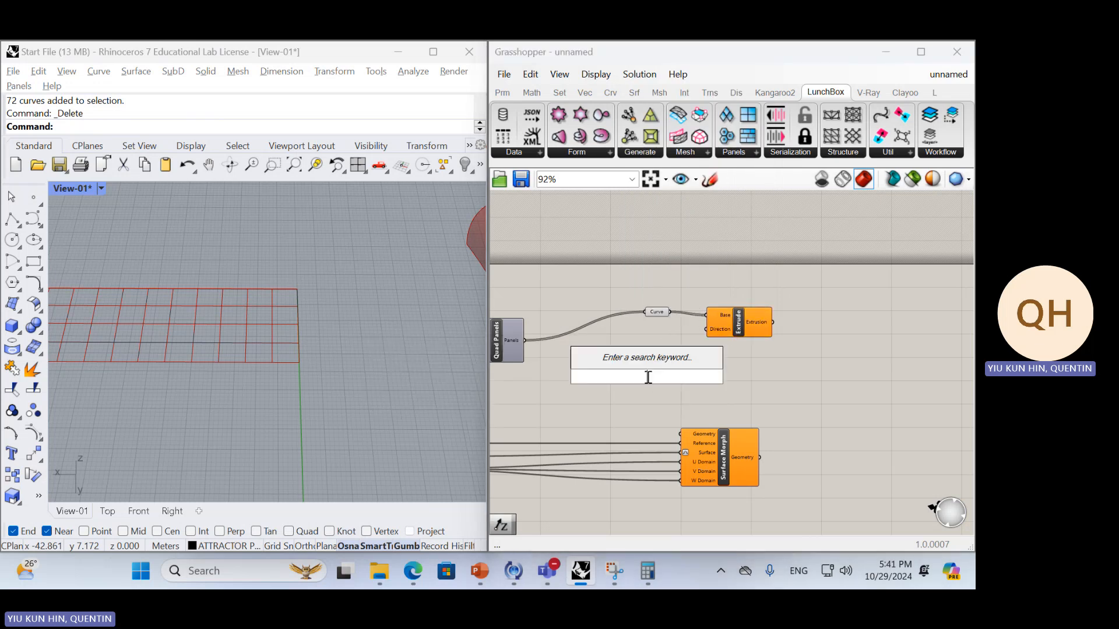
pyautogui.write('z')
pyautogui.press('Return')
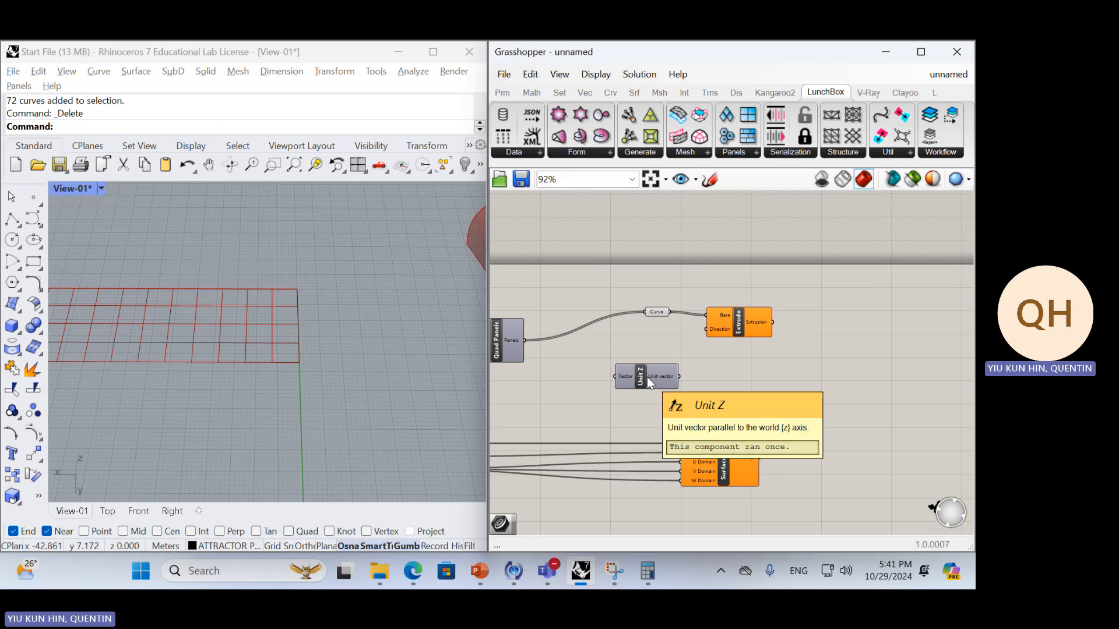
pyautogui.moveTo(677, 377); pyautogui.dragTo(706, 329)
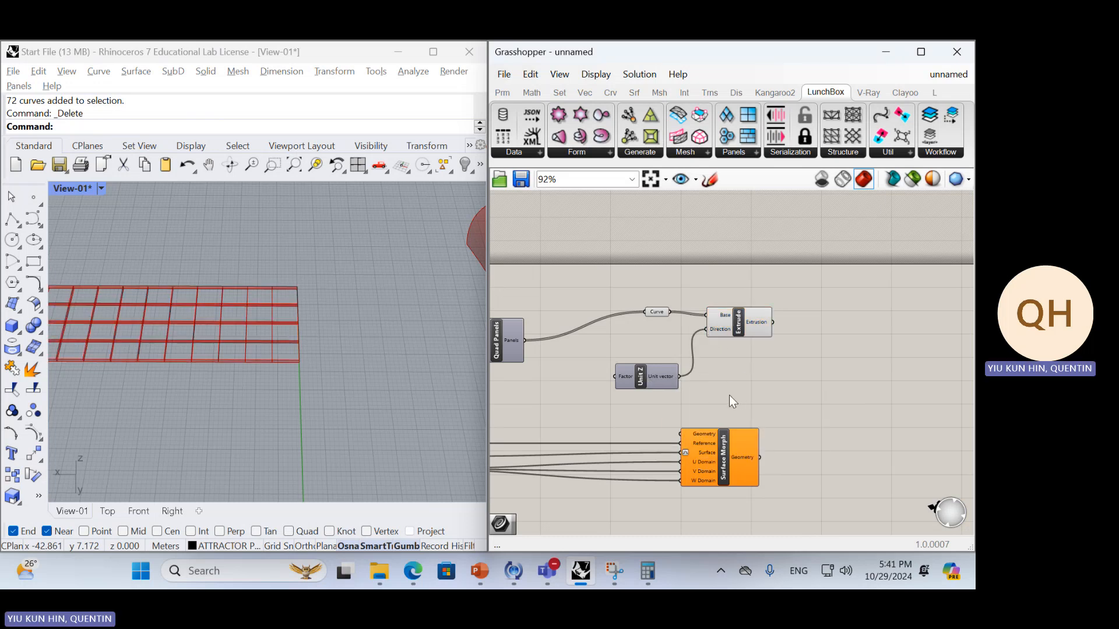
# Examine the extruded panel grid in the Rhino viewport and move Unit Z up beneath the Curve parameter
pyautogui.moveTo(232, 317); pyautogui.dragTo(241, 305, button='right')
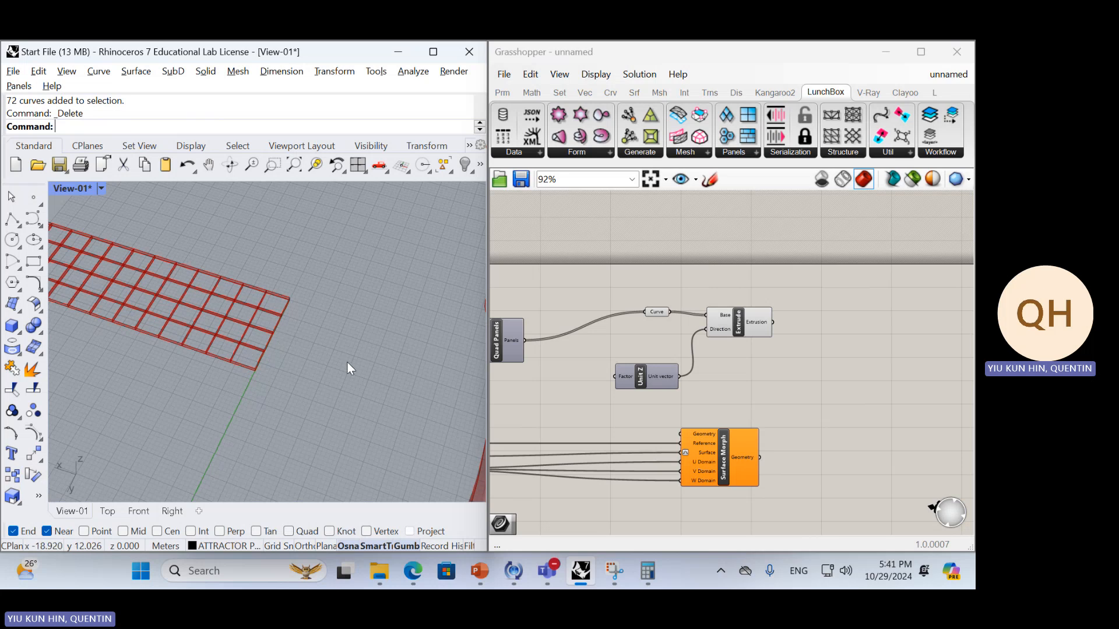
pyautogui.moveTo(278, 322); pyautogui.dragTo(288, 288, button='right')
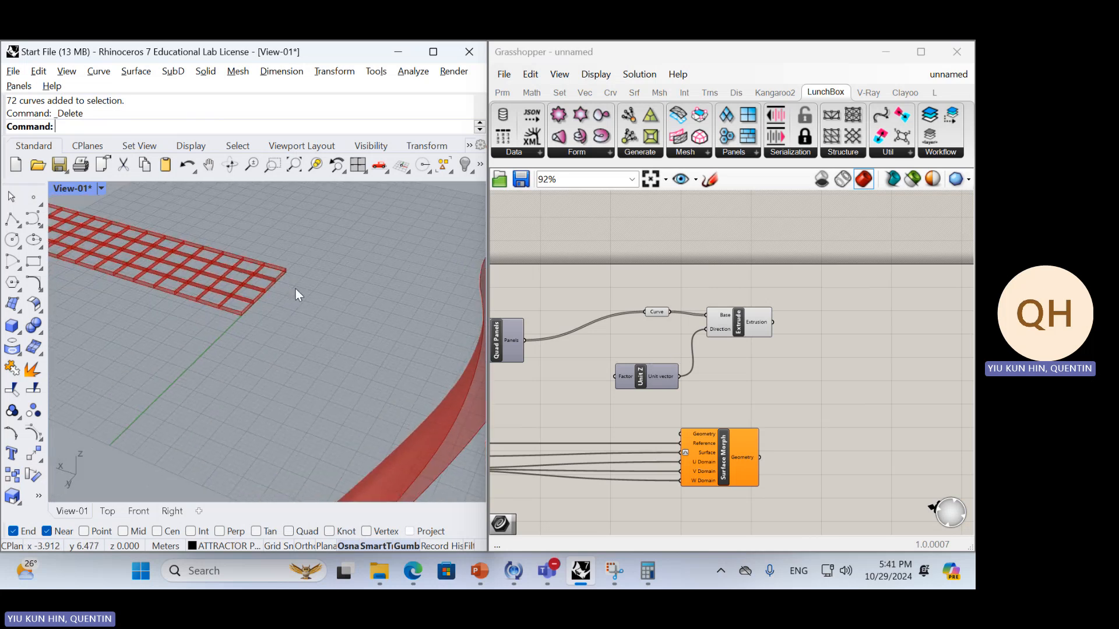
pyautogui.click(729, 331)
pyautogui.moveTo(149, 229); pyautogui.dragTo(315, 350, button='right')
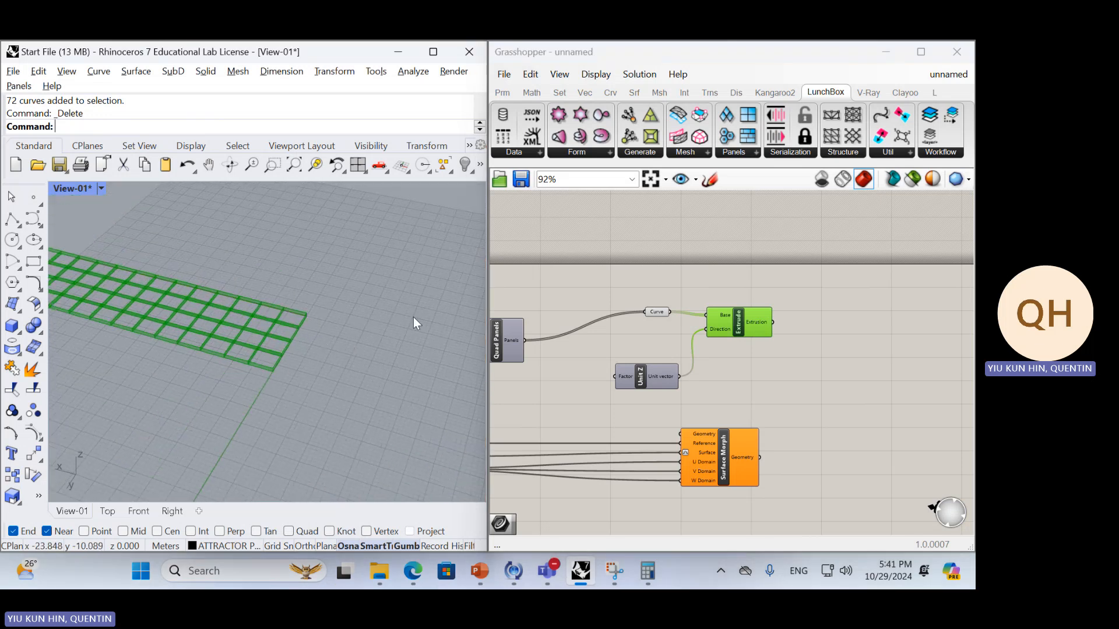
pyautogui.click(736, 344)
pyautogui.moveTo(659, 382); pyautogui.dragTo(661, 349)
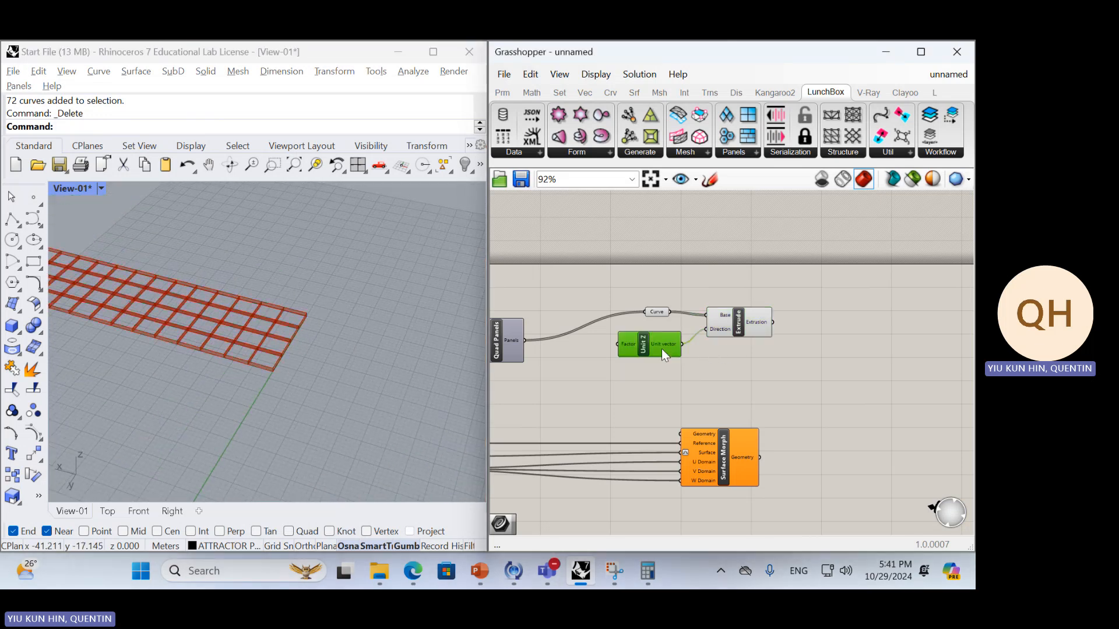
pyautogui.click(769, 372)
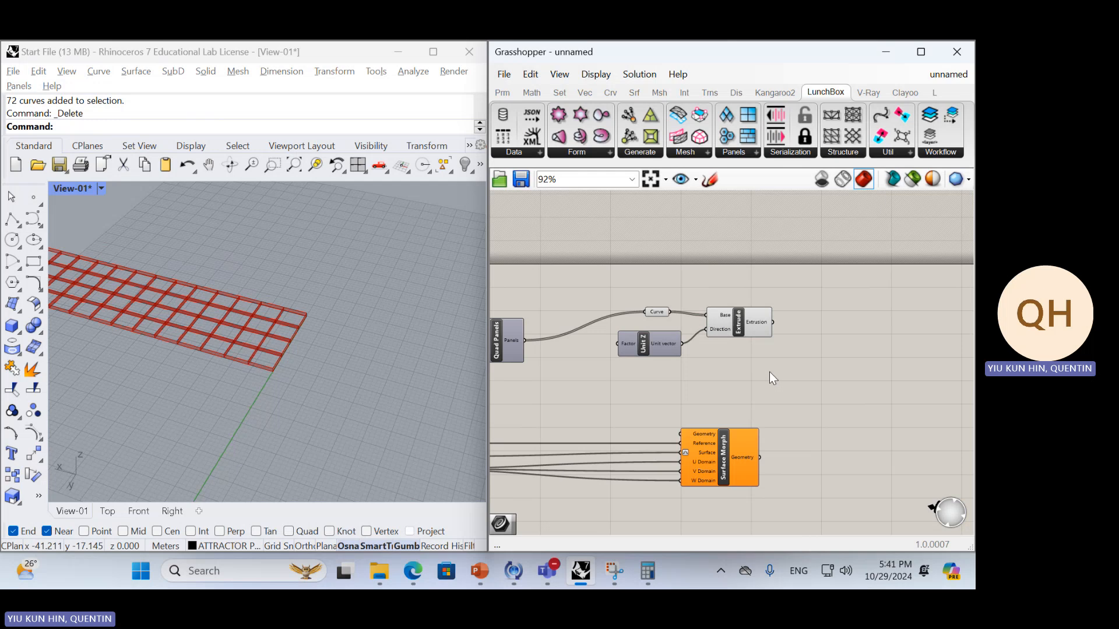
# Add an Offset Surface component and connect the Extrusion output to its Surface input
pyautogui.doubleClick(788, 341)
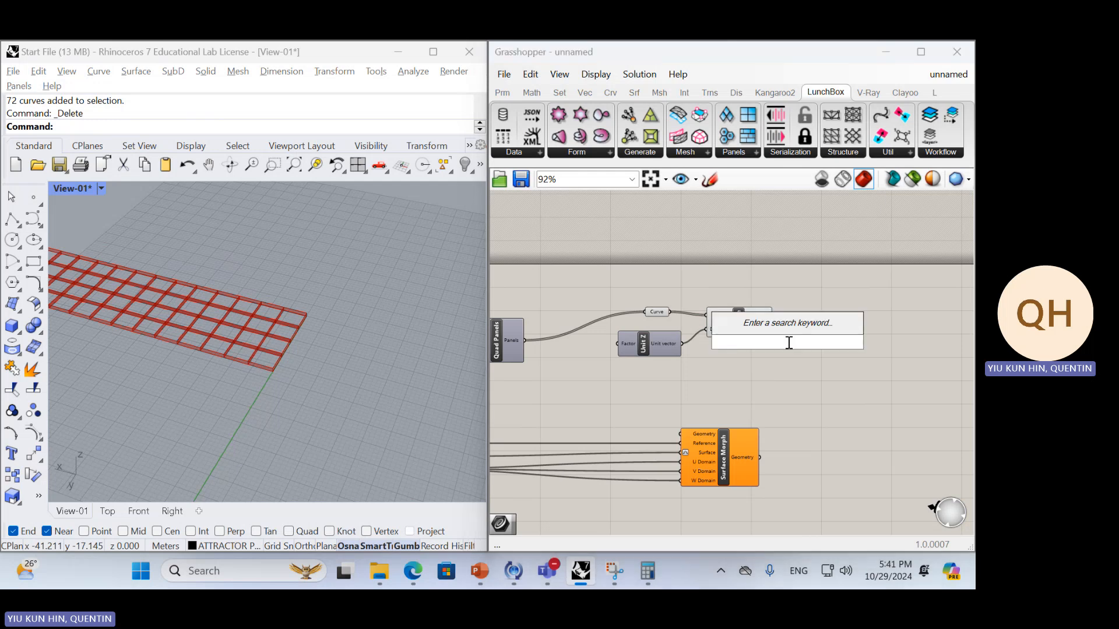
pyautogui.write('off')
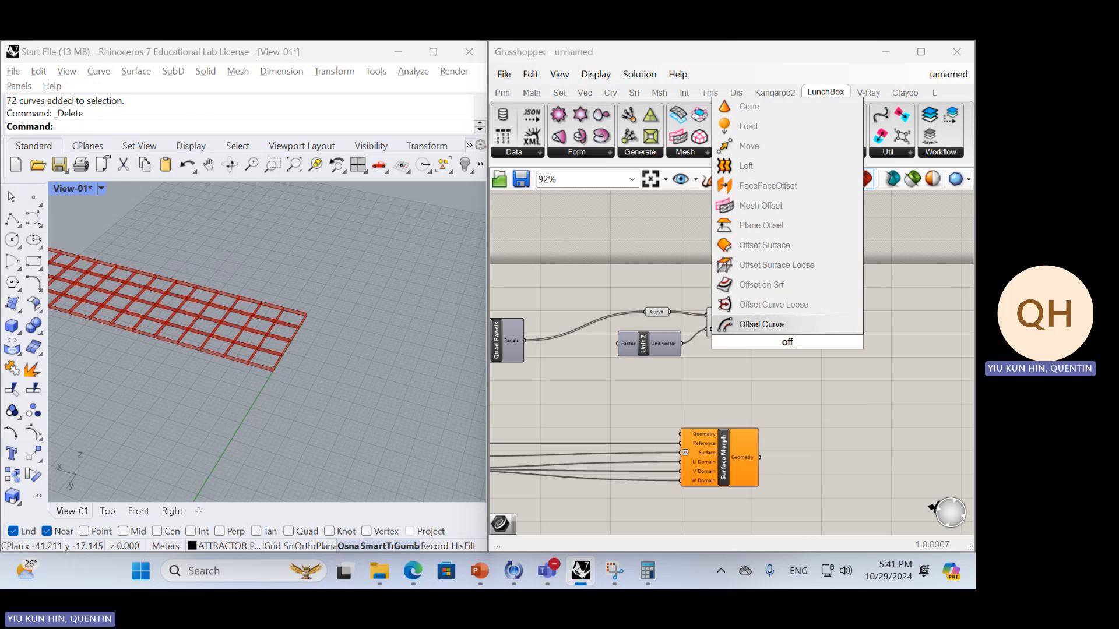
pyautogui.click(765, 245)
pyautogui.moveTo(783, 336); pyautogui.dragTo(836, 355)
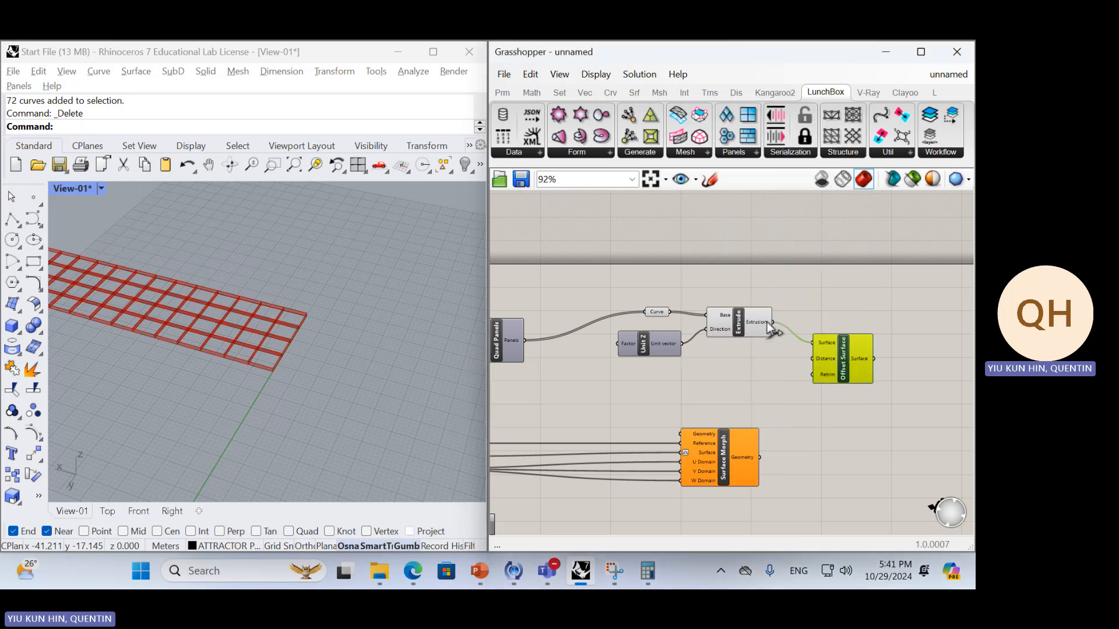
pyautogui.moveTo(766, 323); pyautogui.dragTo(769, 322)
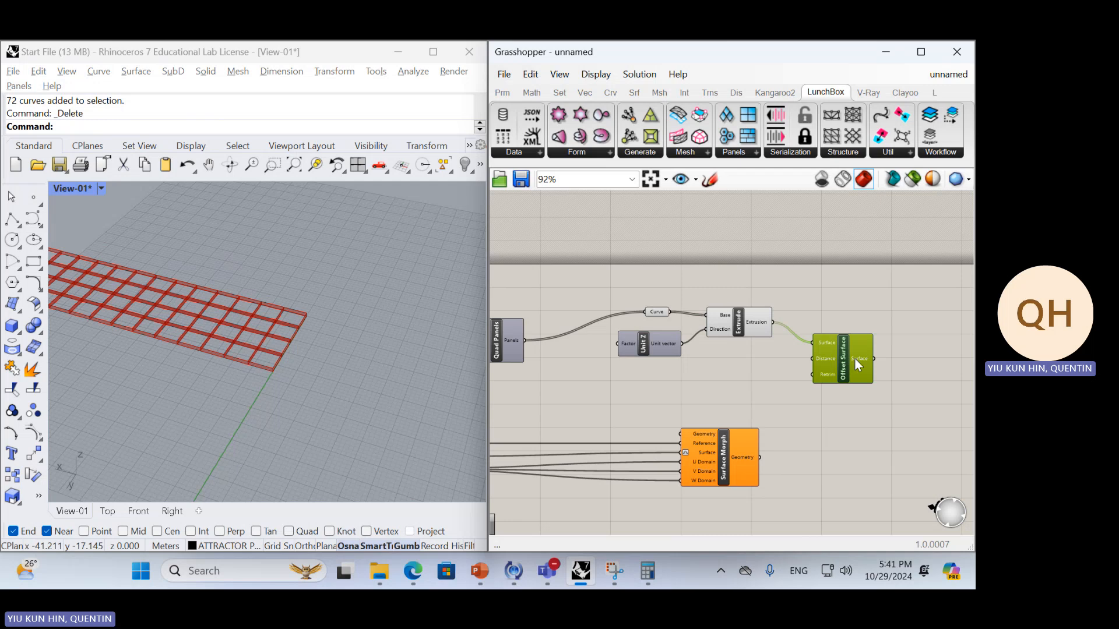
# Check the Offset Surface component's runtime message and delete the component
pyautogui.scroll(5, 903, 344)
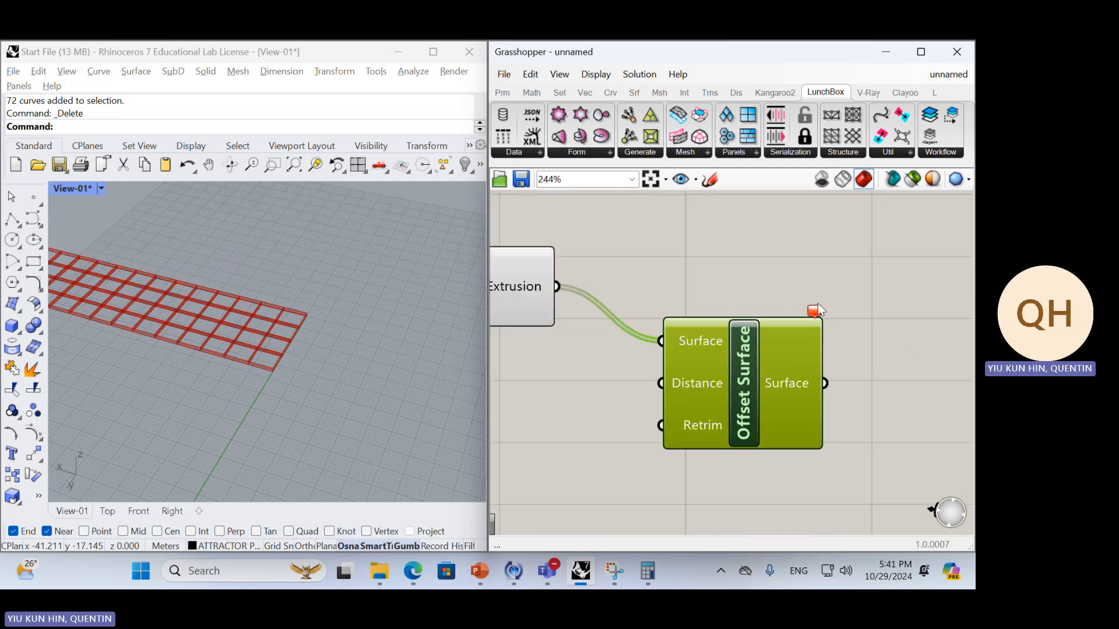
pyautogui.moveTo(816, 312)
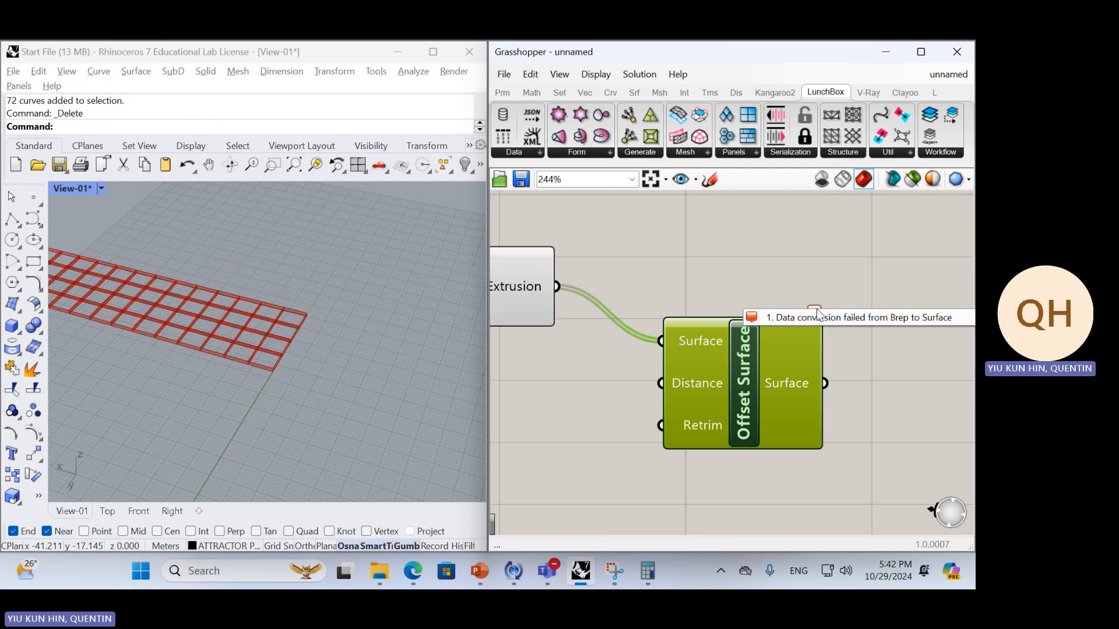
pyautogui.click(736, 284)
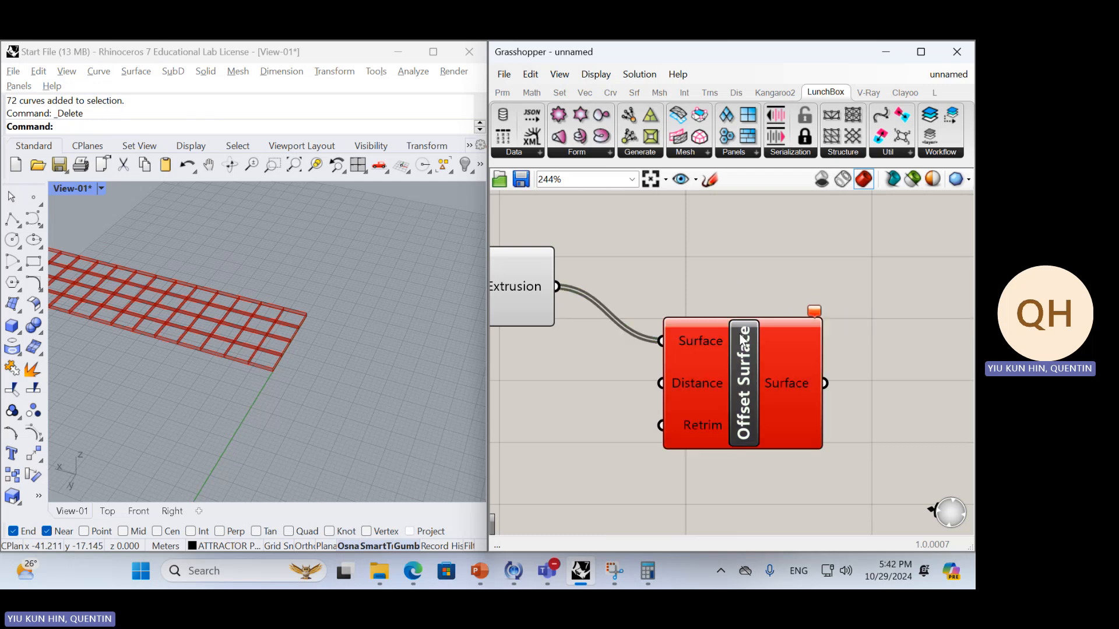
pyautogui.click(743, 344)
pyautogui.press('Delete')
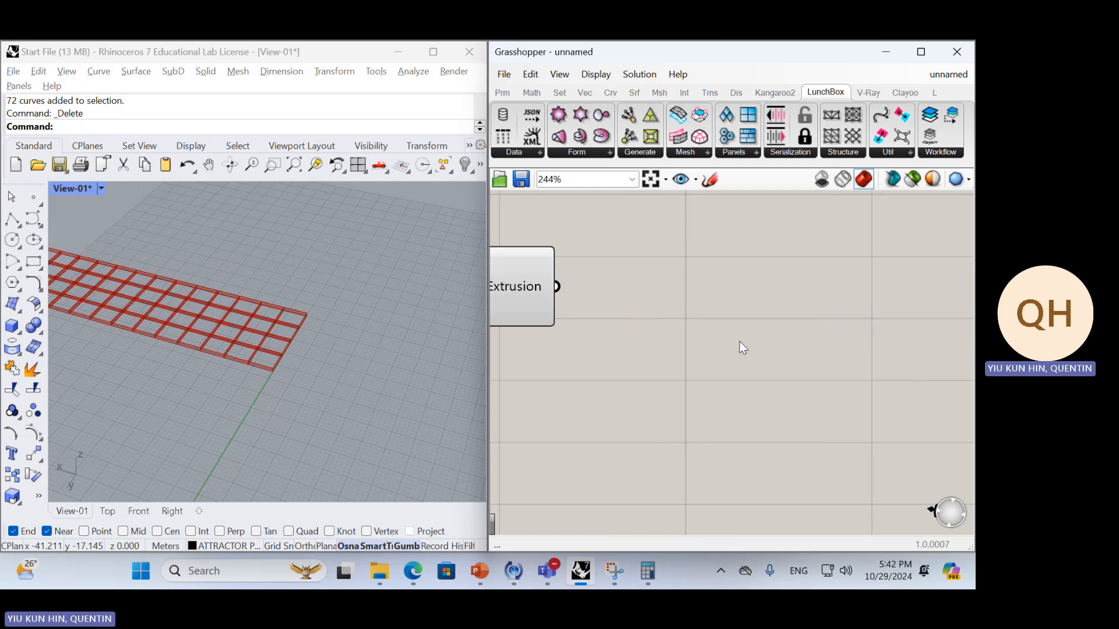
pyautogui.doubleClick(730, 337)
pyautogui.write('offse')
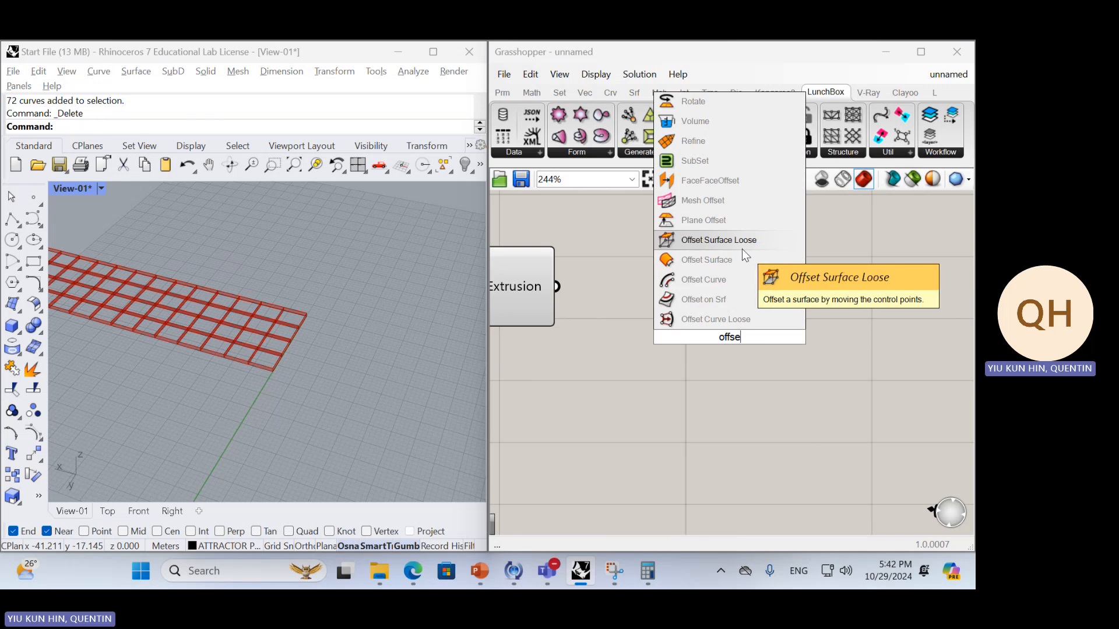
pyautogui.click(503, 51)
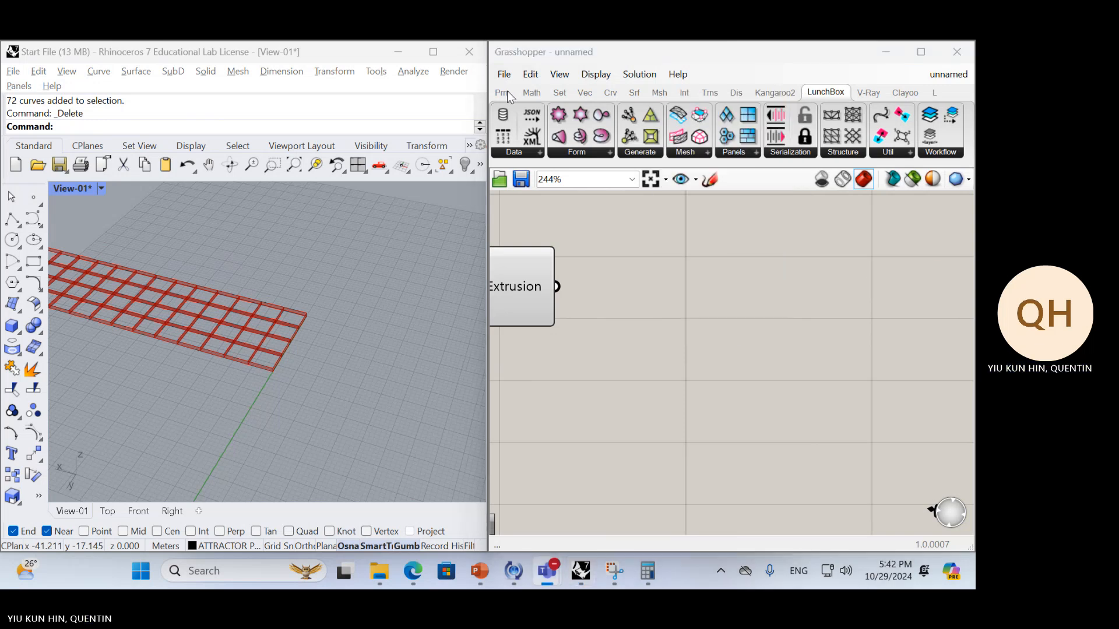
pyautogui.click(735, 279)
pyautogui.scroll(-3, 660, 292)
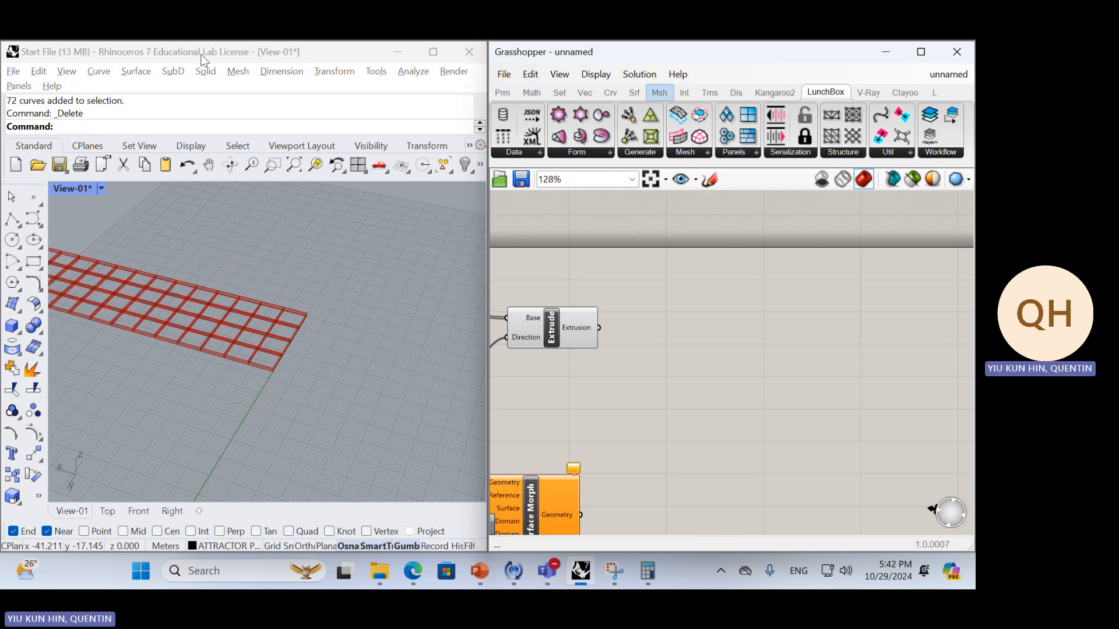
pyautogui.click(657, 95)
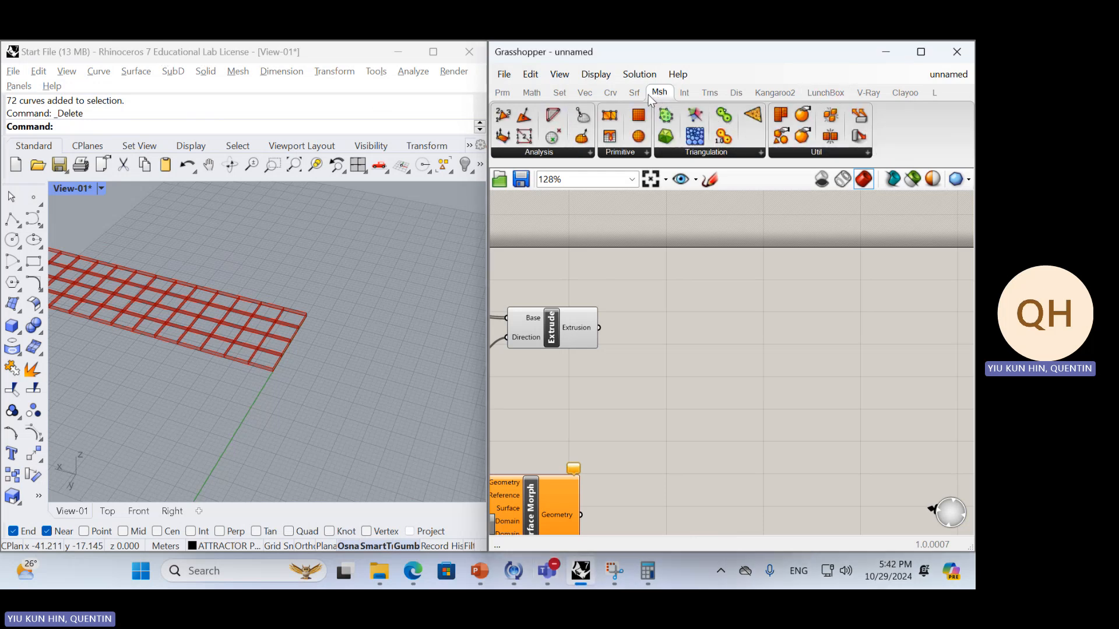
pyautogui.click(634, 92)
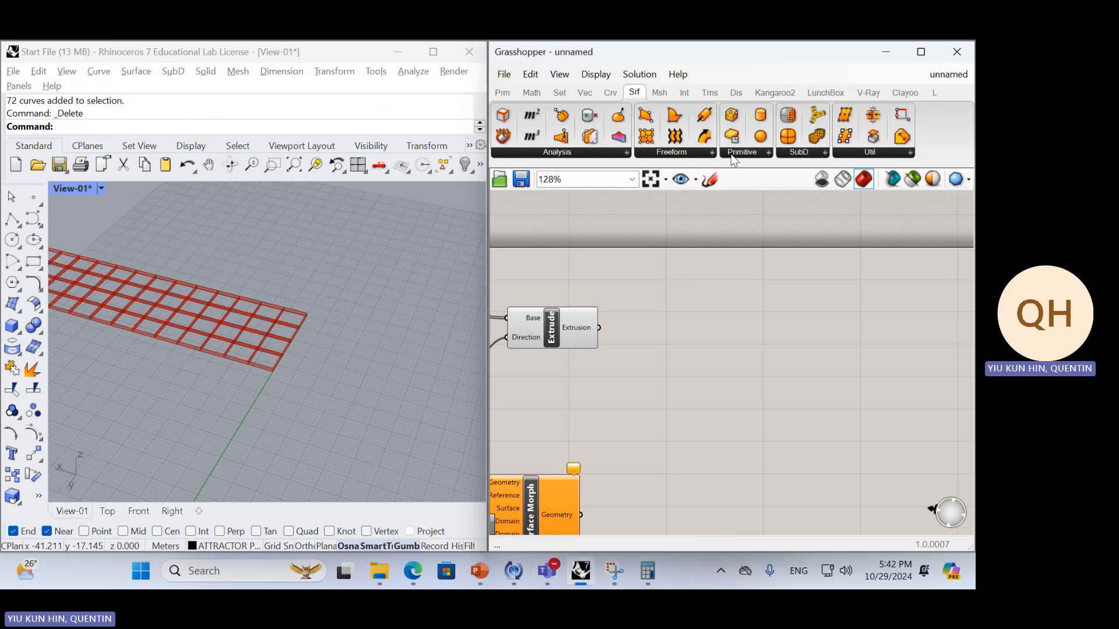
# Try an Offset Surface component to the right of Extrude, with the Extrusion output feeding its Surface input
pyautogui.doubleClick(764, 339)
pyautogui.write('offset')
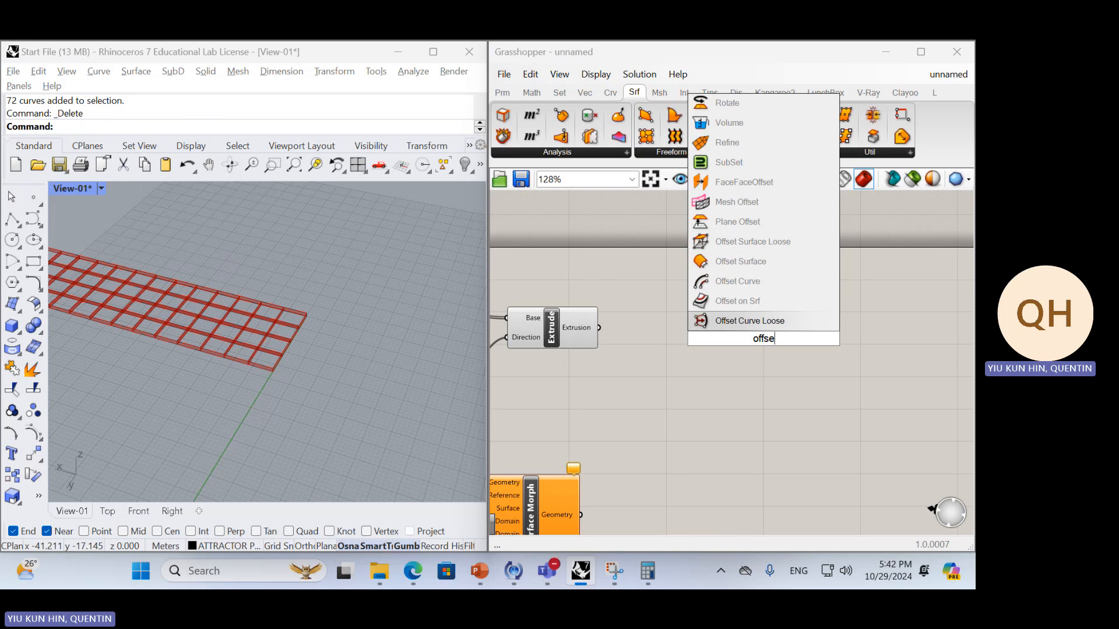
pyautogui.press('Up')
pyautogui.press('Up')
pyautogui.press('Up')
pyautogui.press('Return')
pyautogui.keyDown('ctrl'); pyautogui.keyDown('alt'); pyautogui.click(764, 339); pyautogui.keyUp('alt'); pyautogui.keyUp('ctrl')
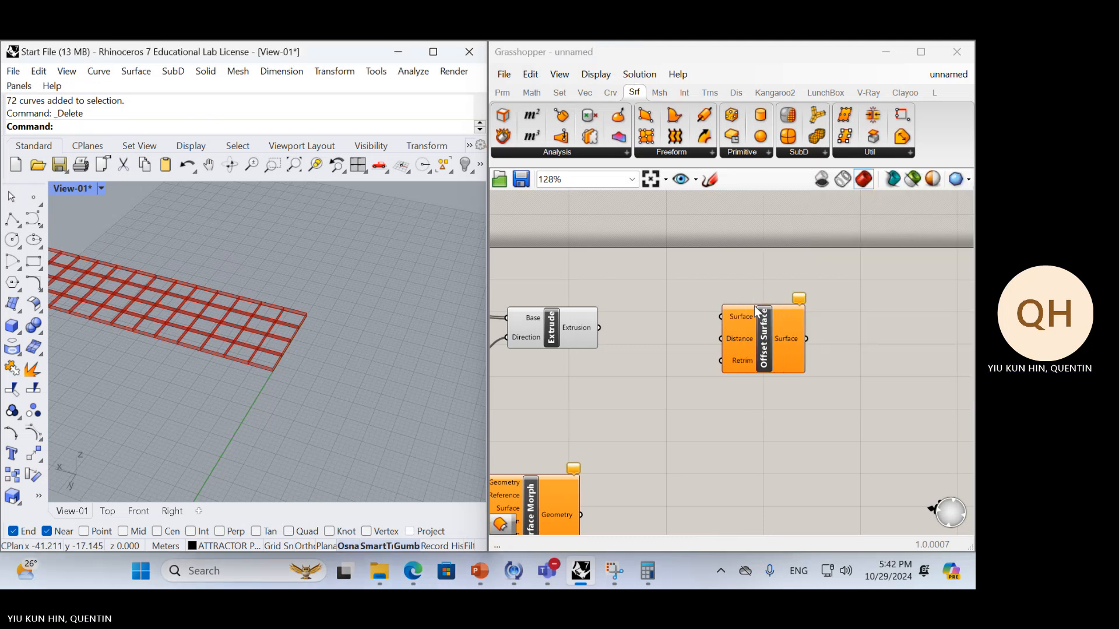
pyautogui.click(755, 308)
pyautogui.moveTo(597, 329); pyautogui.dragTo(722, 316)
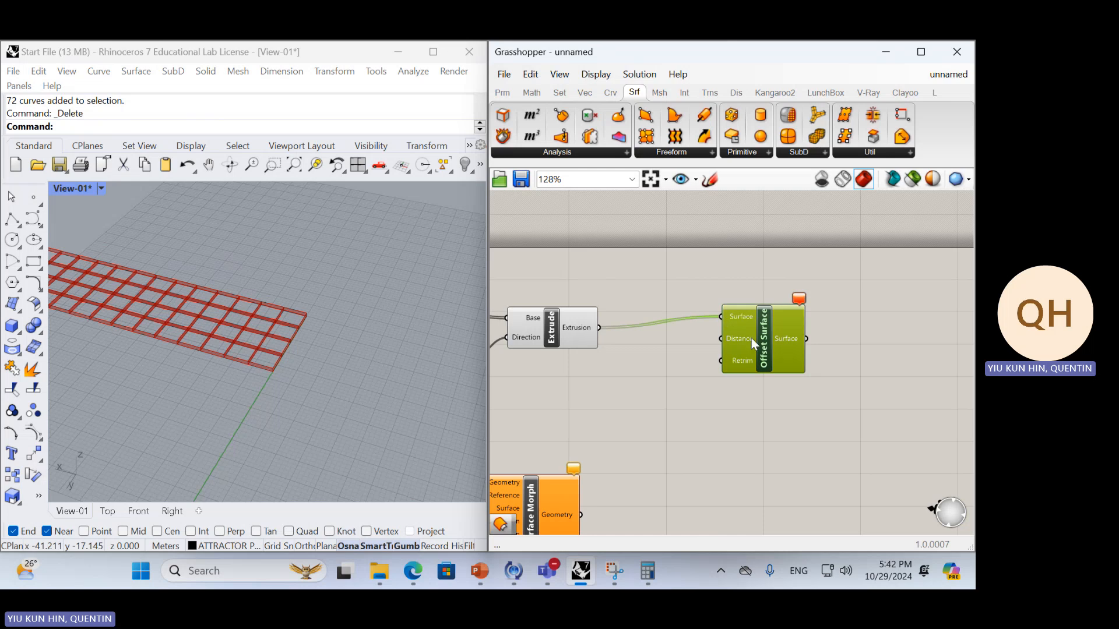
pyautogui.moveTo(800, 299)
pyautogui.click(663, 336)
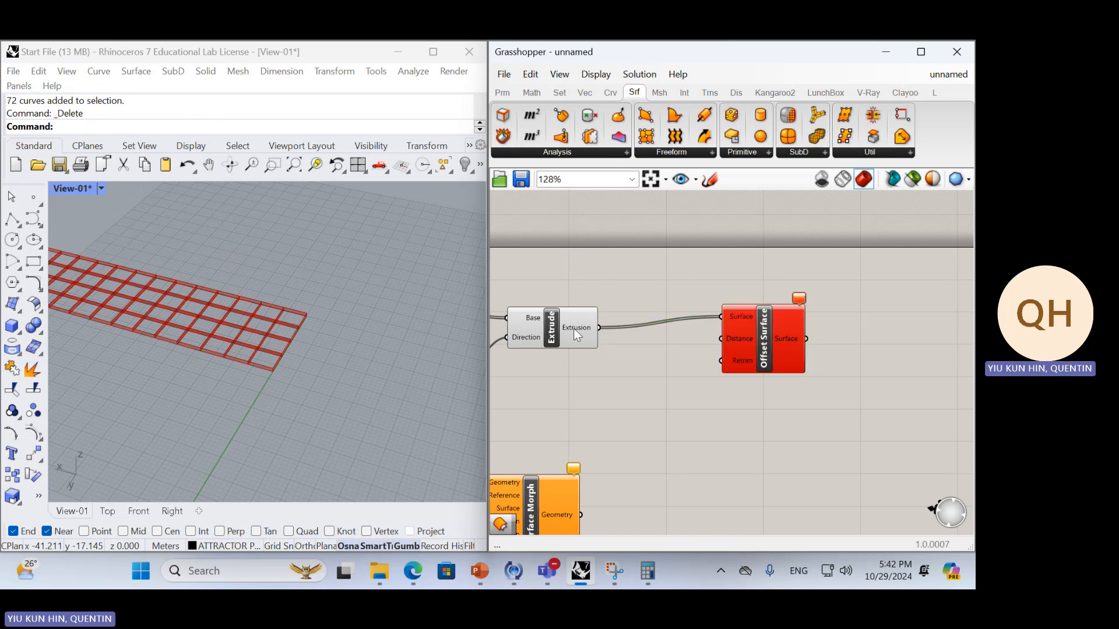
# Try converting the extrusions with a Surface parameter fed by Extrude's Extrusion output
pyautogui.moveTo(574, 330)
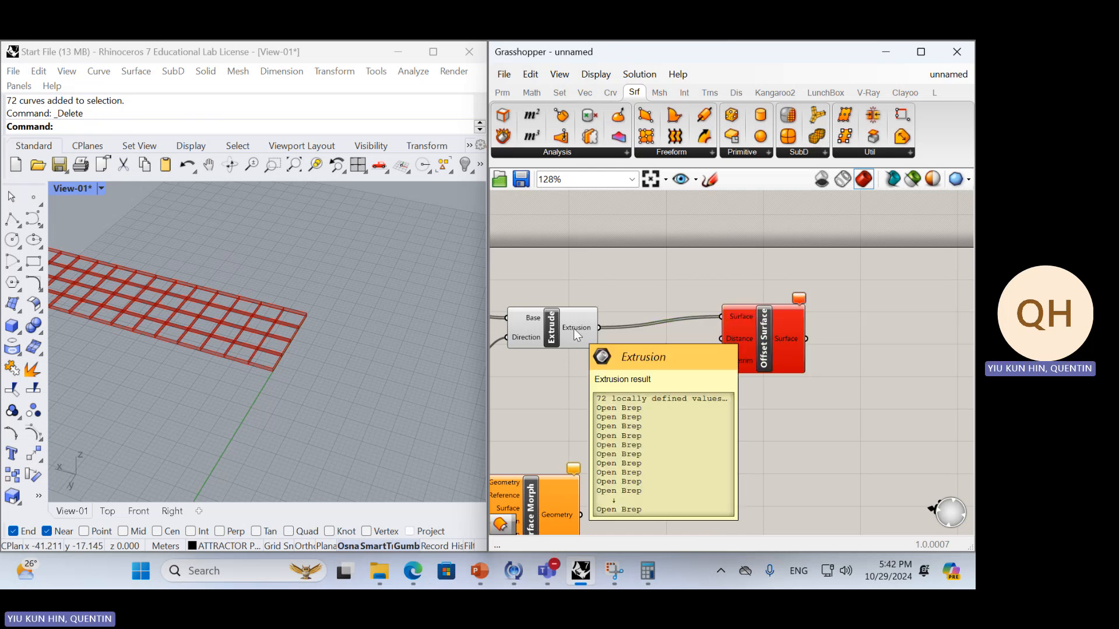
pyautogui.doubleClick(634, 292)
pyautogui.write('poly')
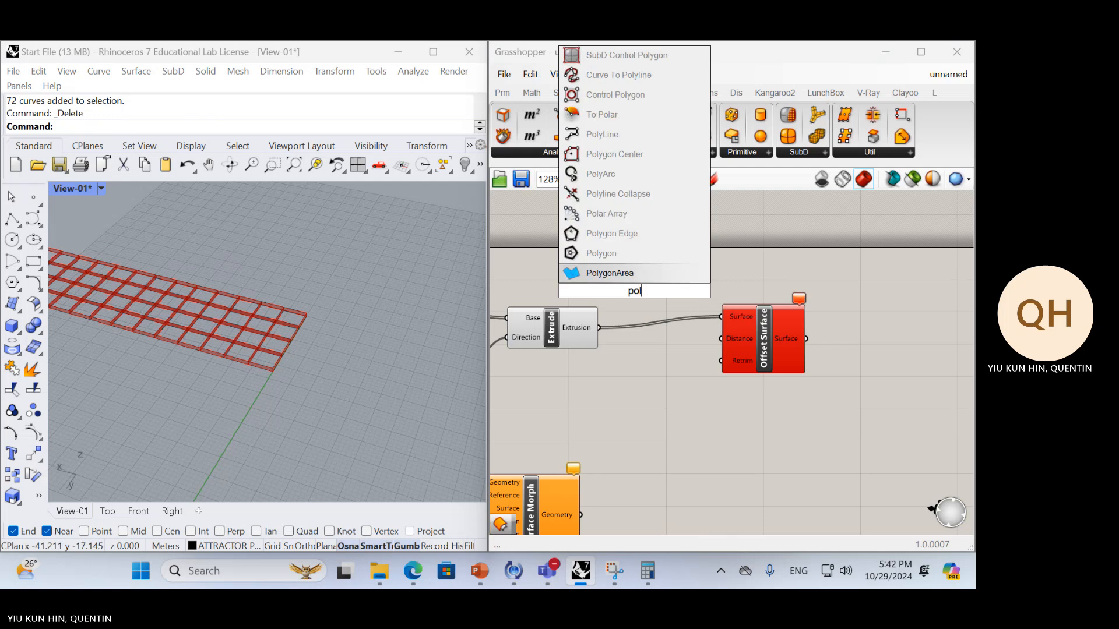
pyautogui.press('BackSpace')
pyautogui.press('BackSpace')
pyautogui.press('BackSpace')
pyautogui.press('BackSpace')
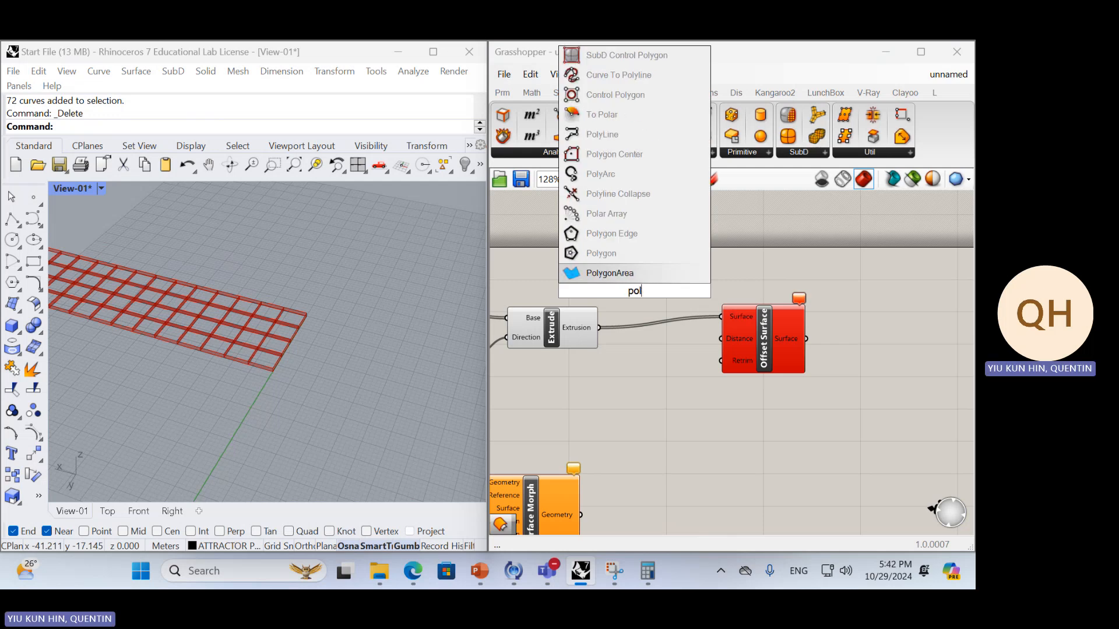
pyautogui.write('sur')
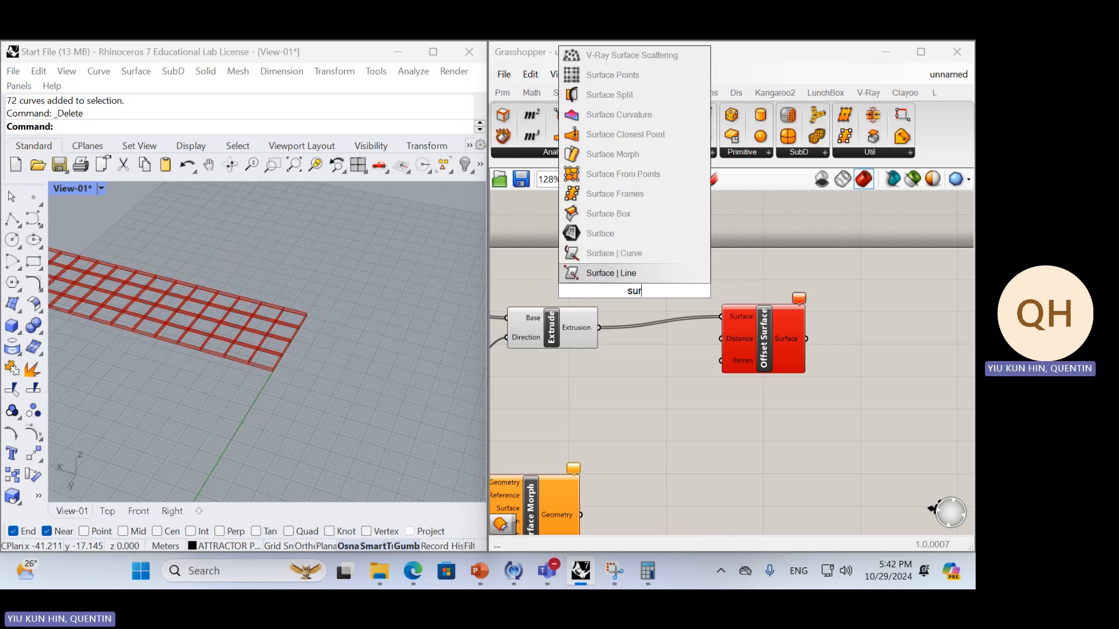
pyautogui.press('Up')
pyautogui.press('Up')
pyautogui.press('Return')
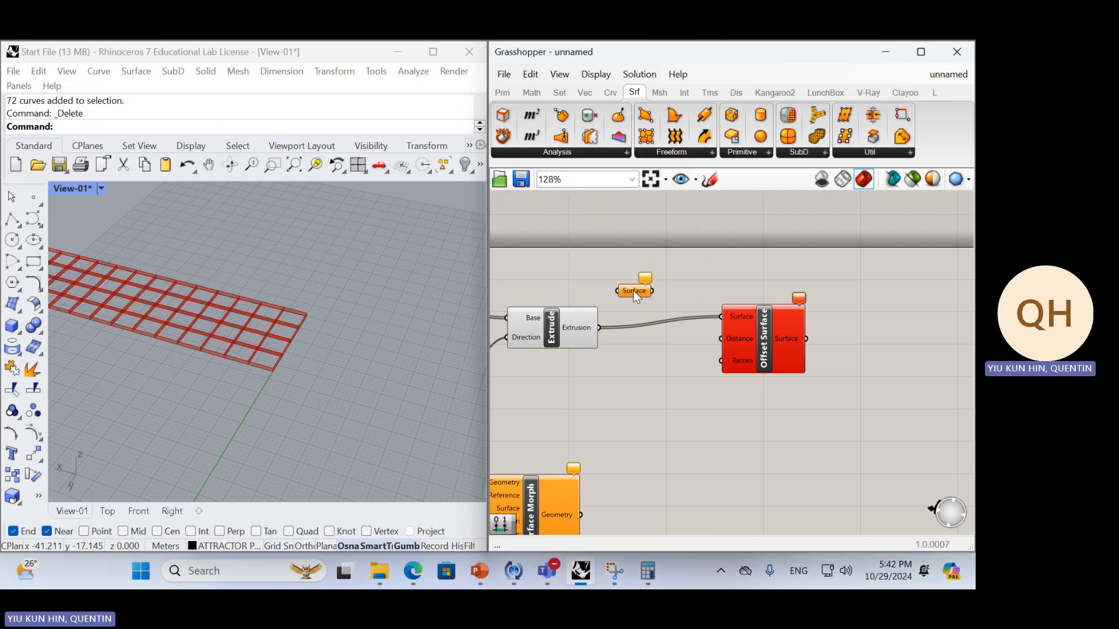
pyautogui.moveTo(617, 291); pyautogui.dragTo(599, 327)
# Examine the data type of Extrude's output and inspect the extruded panel walls closely in the Rhino viewport
pyautogui.moveTo(632, 296)
pyautogui.moveTo(593, 329)
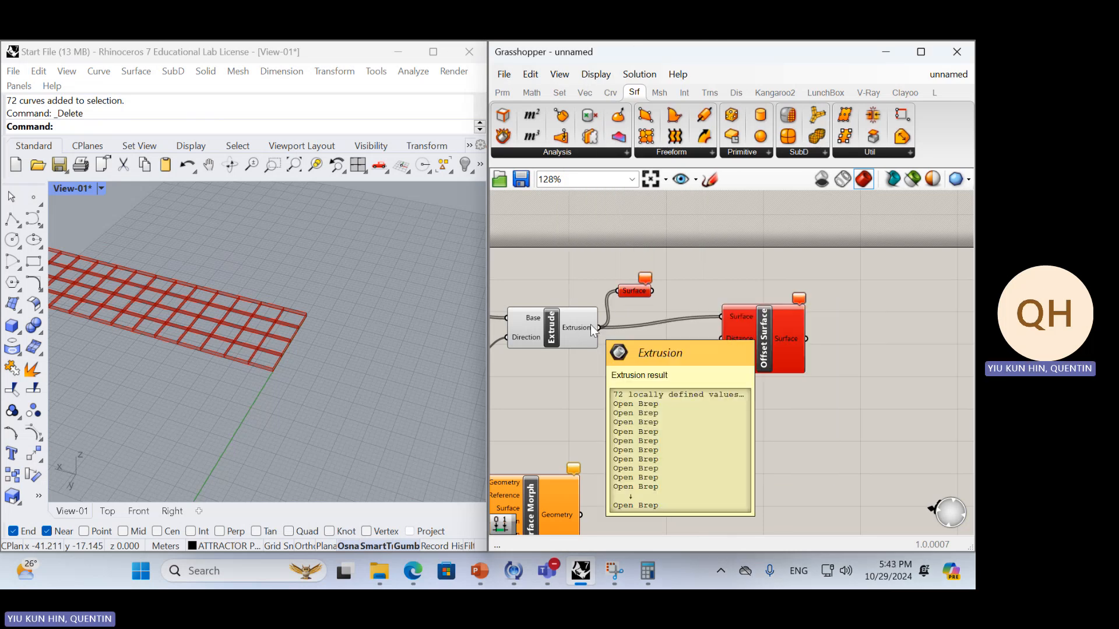
pyautogui.click(590, 324)
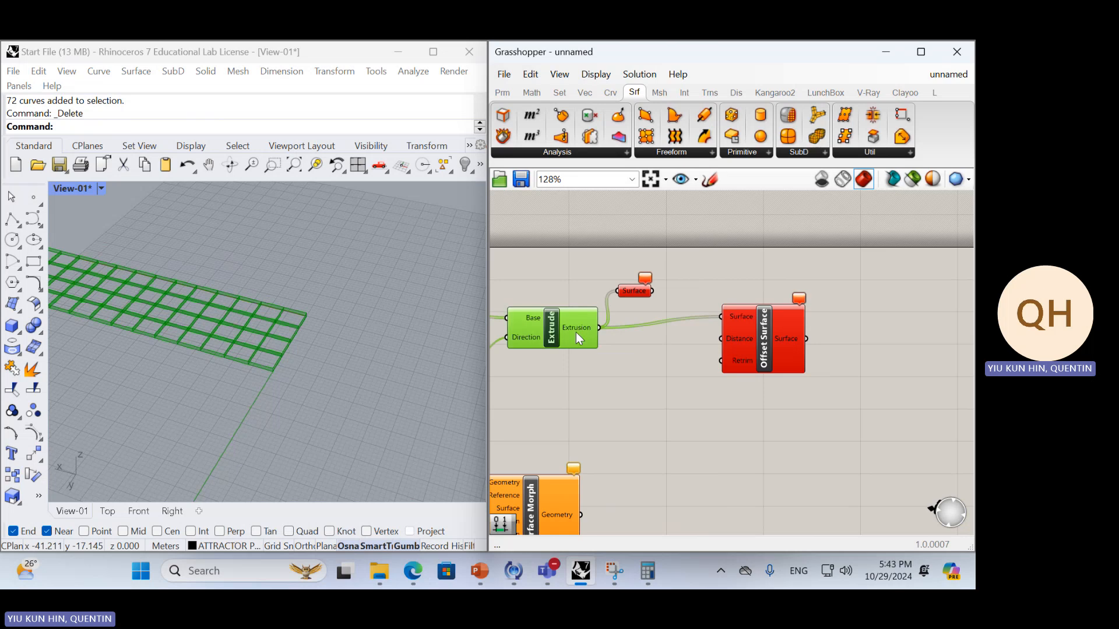
pyautogui.scroll(4, 568, 333)
pyautogui.moveTo(577, 332); pyautogui.dragTo(679, 348, button='right')
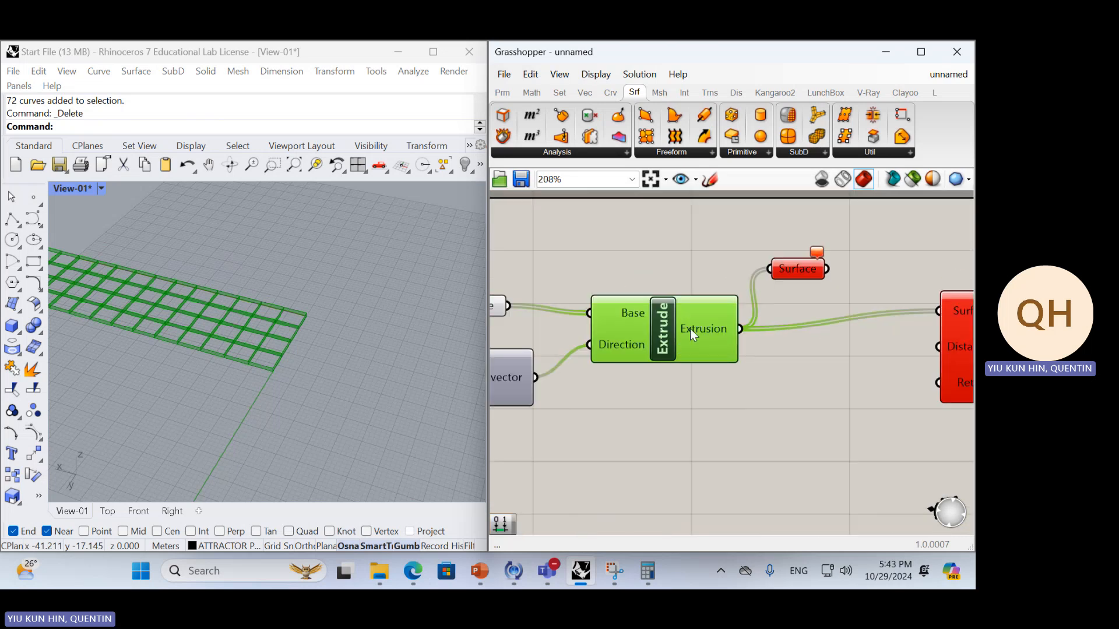
pyautogui.scroll(5, 269, 343)
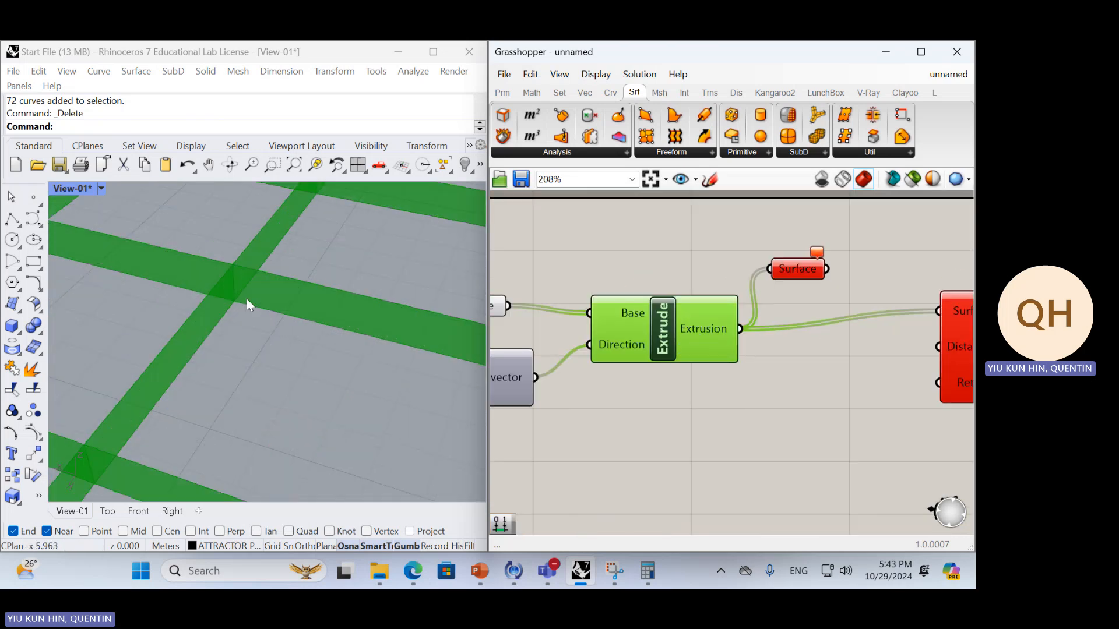
pyautogui.scroll(-5, 236, 316)
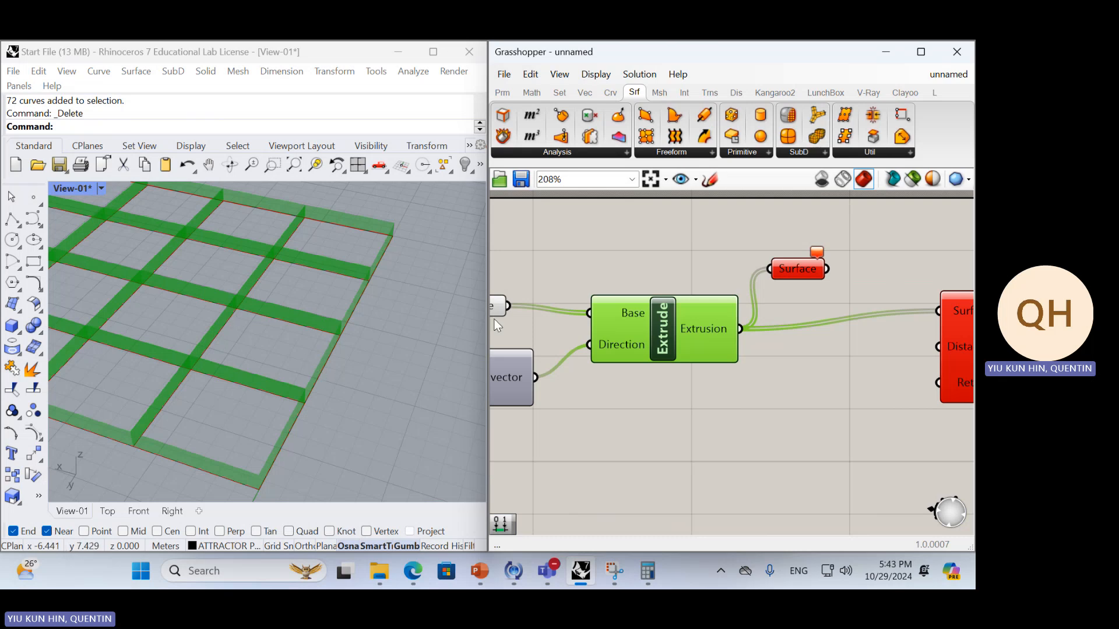
pyautogui.moveTo(497, 325); pyautogui.dragTo(444, 362, button='right')
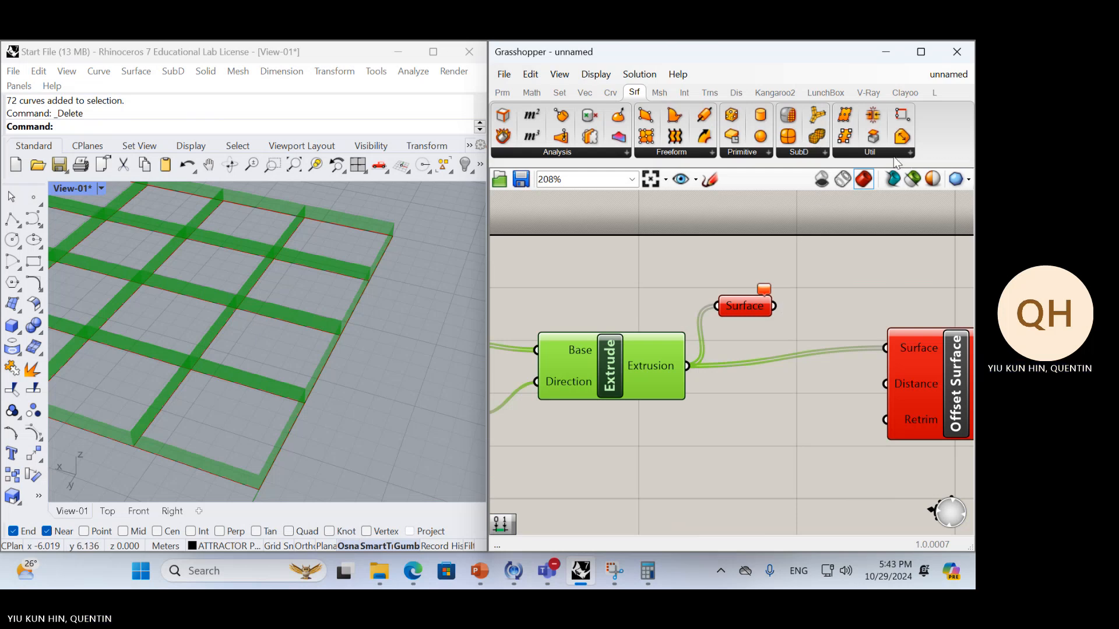
pyautogui.scroll(-2, 825, 379)
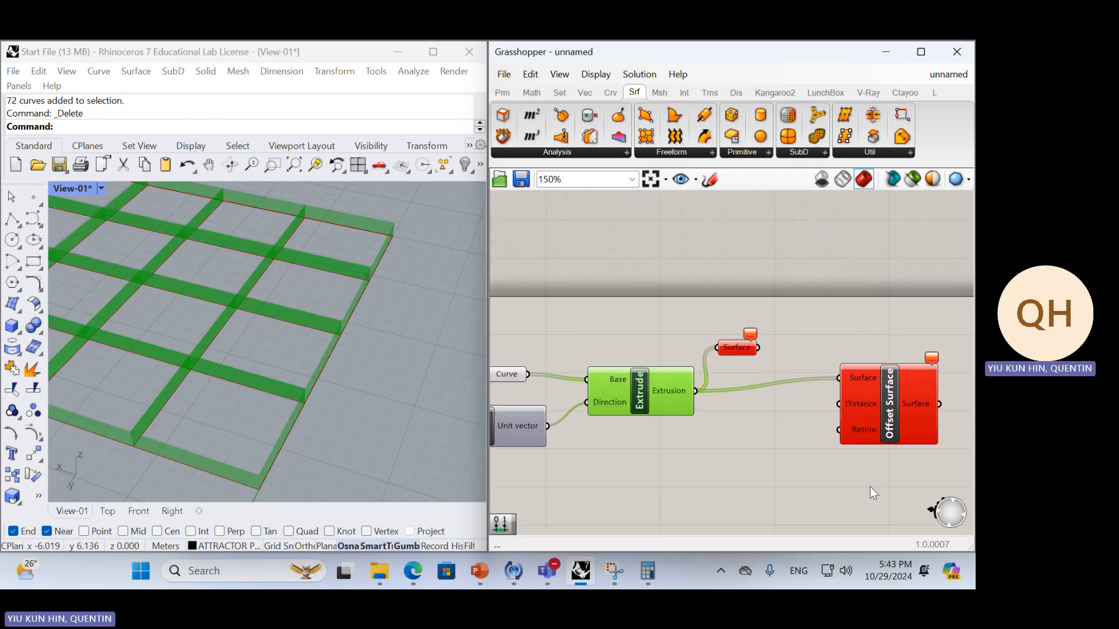
# Delete the Extrude, Surface, Offset Surface and Unit Z components, keeping only the Curve parameter
pyautogui.moveTo(870, 488); pyautogui.dragTo(663, 338)
pyautogui.press('Delete')
pyautogui.click(525, 440)
pyautogui.press('Delete')
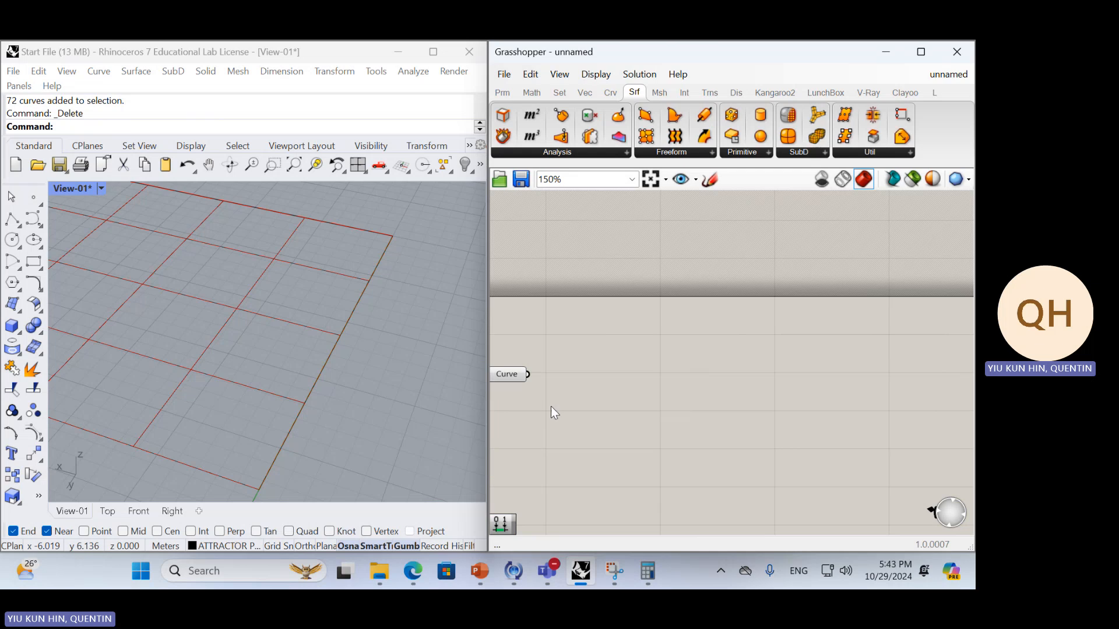
pyautogui.moveTo(583, 384); pyautogui.dragTo(686, 382, button='right')
pyautogui.doubleClick(687, 382)
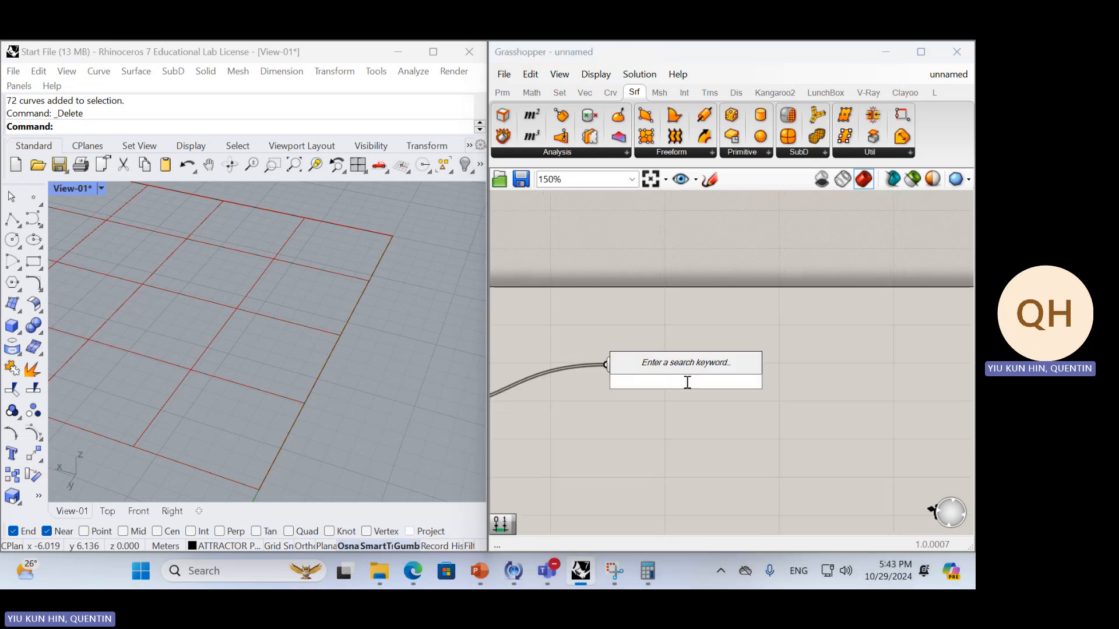
pyautogui.write('of')
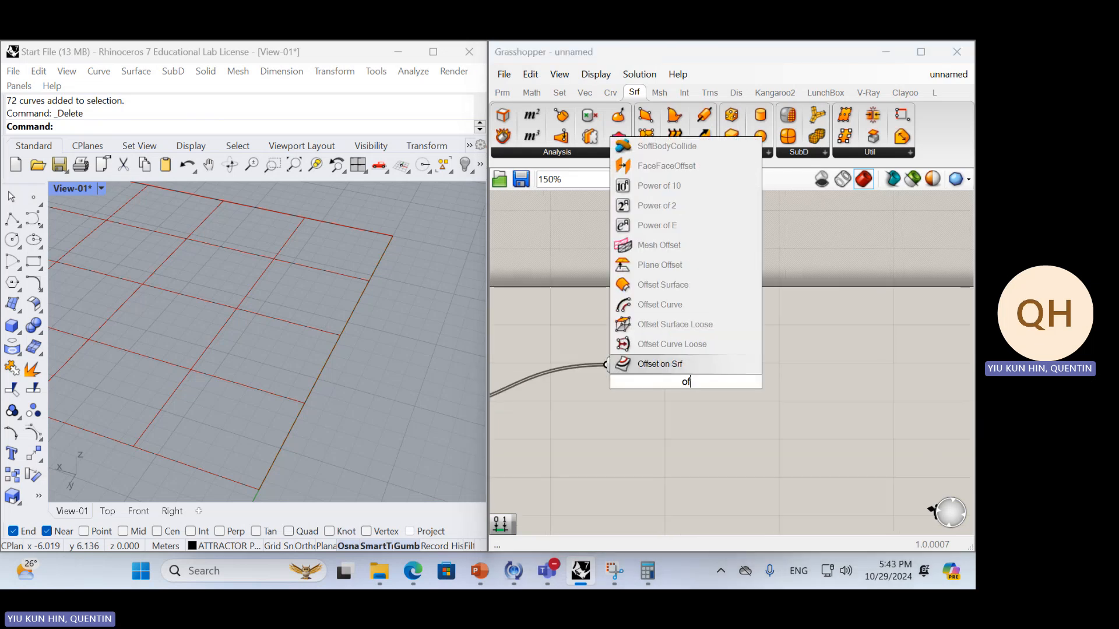
pyautogui.press('Return')
pyautogui.click(687, 382)
pyautogui.press('Delete')
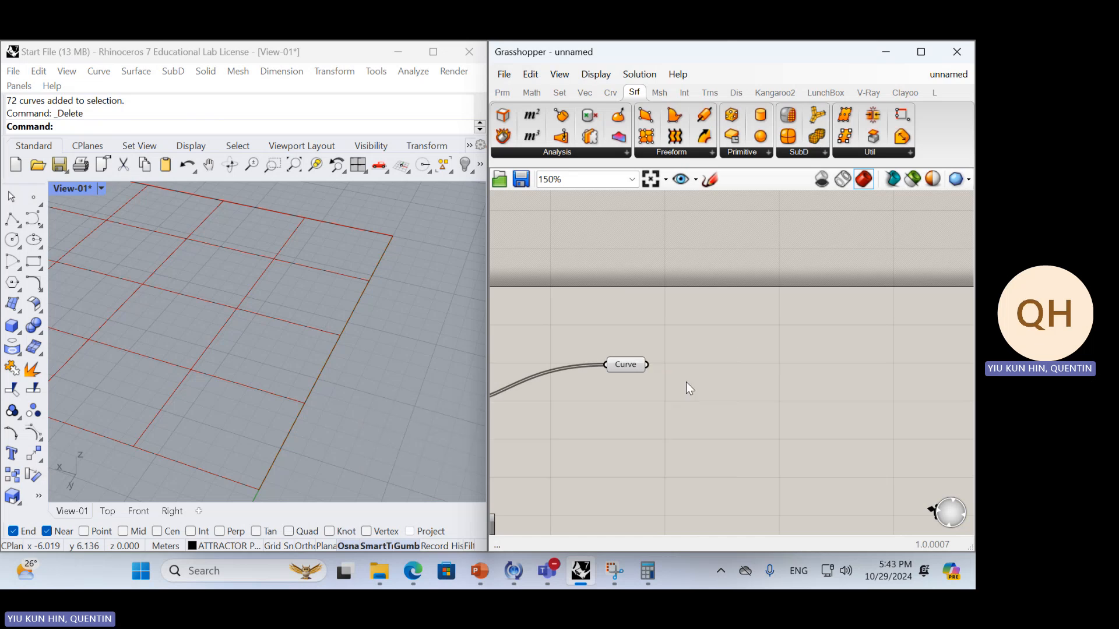
# Add an Offset Curve component beside the Curve parameter and connect the parameter to its Curve input
pyautogui.doubleClick(705, 381)
pyautogui.write('of')
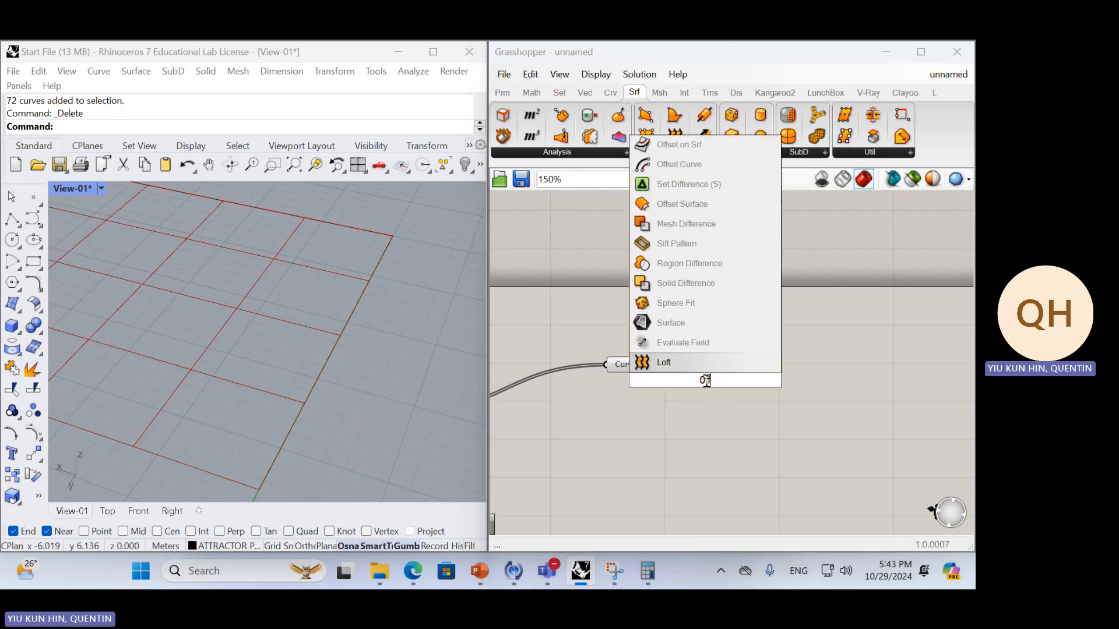
pyautogui.press('BackSpace')
pyautogui.press('BackSpace')
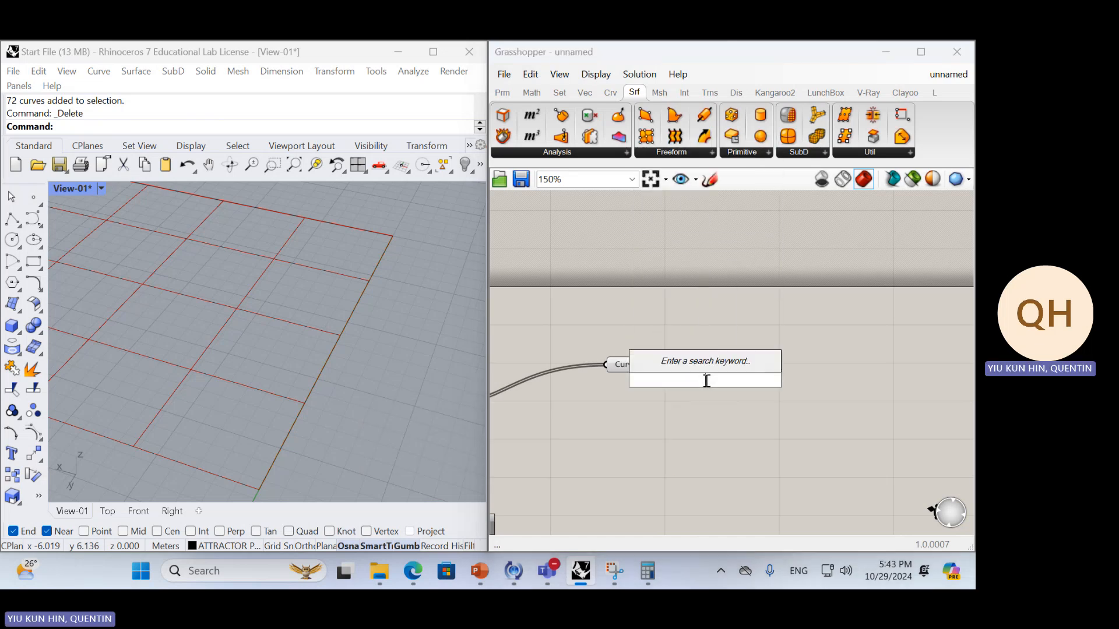
pyautogui.write('offse')
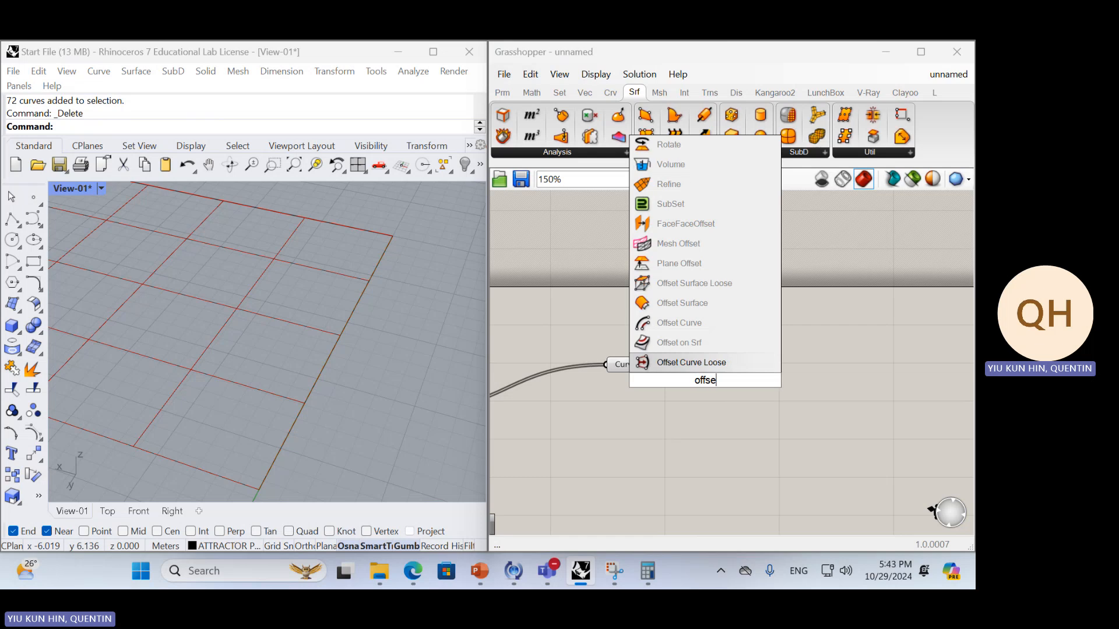
pyautogui.press('Up')
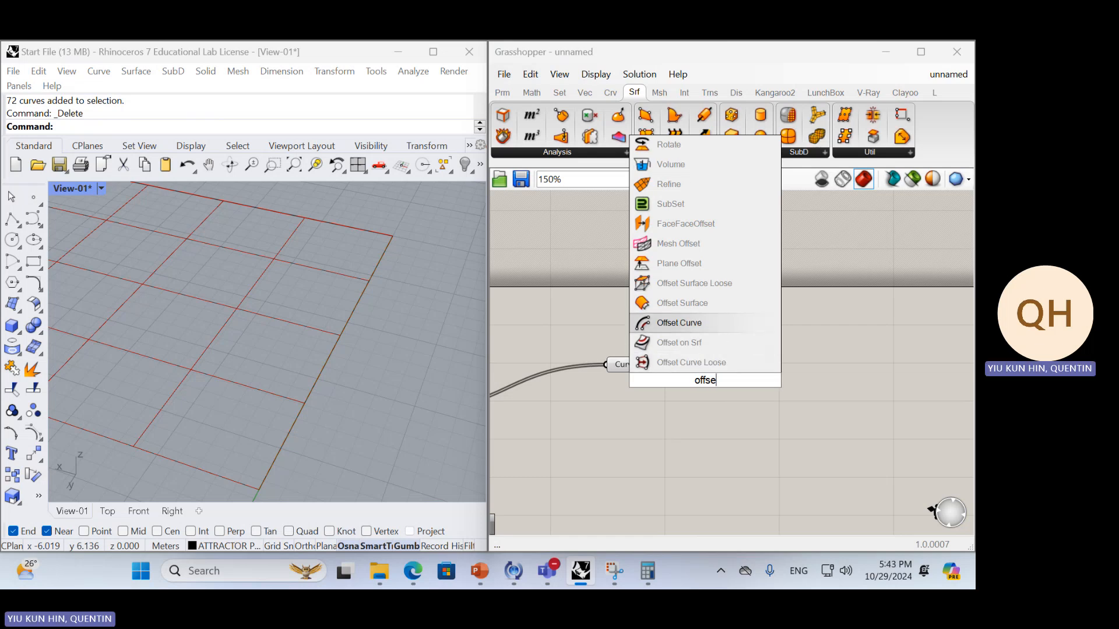
pyautogui.press('Return')
pyautogui.moveTo(701, 367); pyautogui.dragTo(739, 381)
pyautogui.click(653, 370)
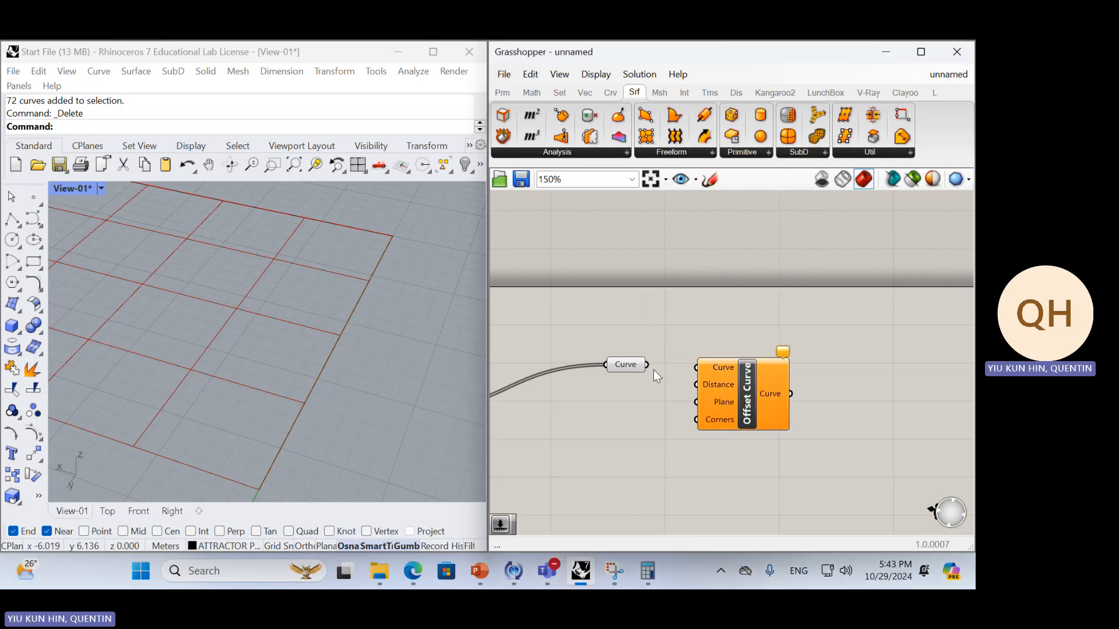
pyautogui.moveTo(647, 366); pyautogui.dragTo(692, 373)
pyautogui.moveTo(765, 399); pyautogui.dragTo(793, 390)
# Create an integer number slider from -1 to 0 set to -1 and connect it to Offset Curve's Distance input
pyautogui.doubleClick(708, 427)
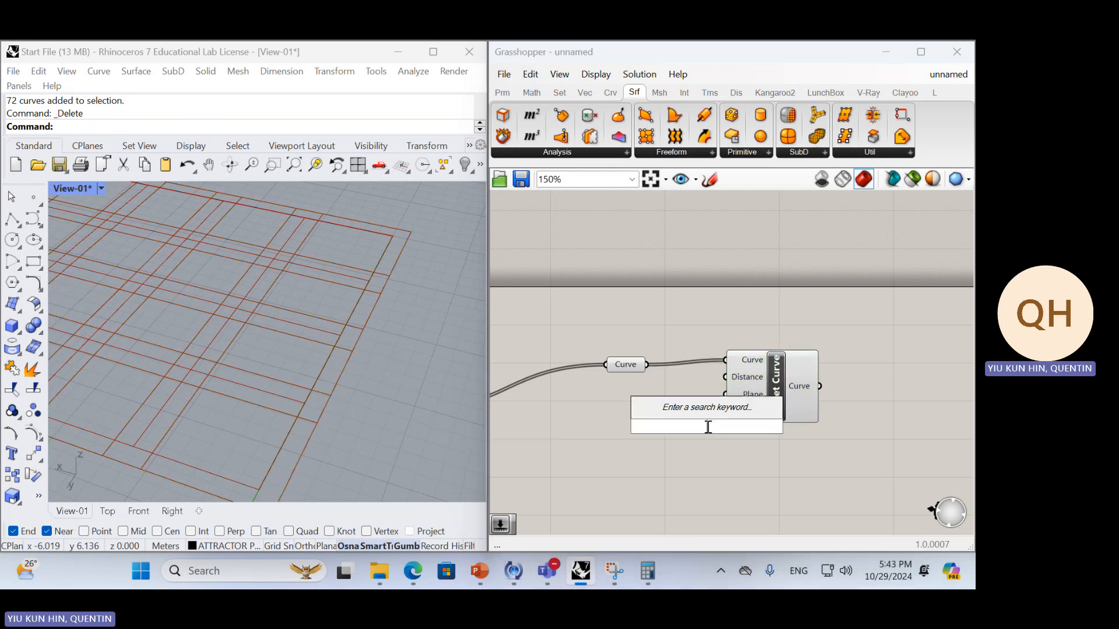
pyautogui.write('-1')
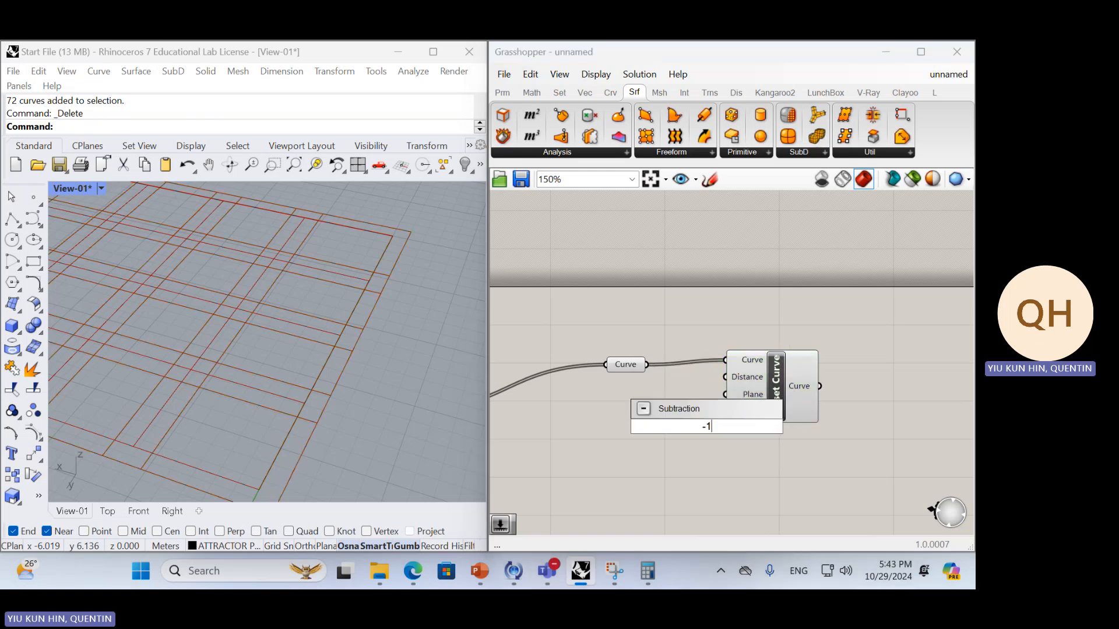
pyautogui.write('<0')
pyautogui.press('Return')
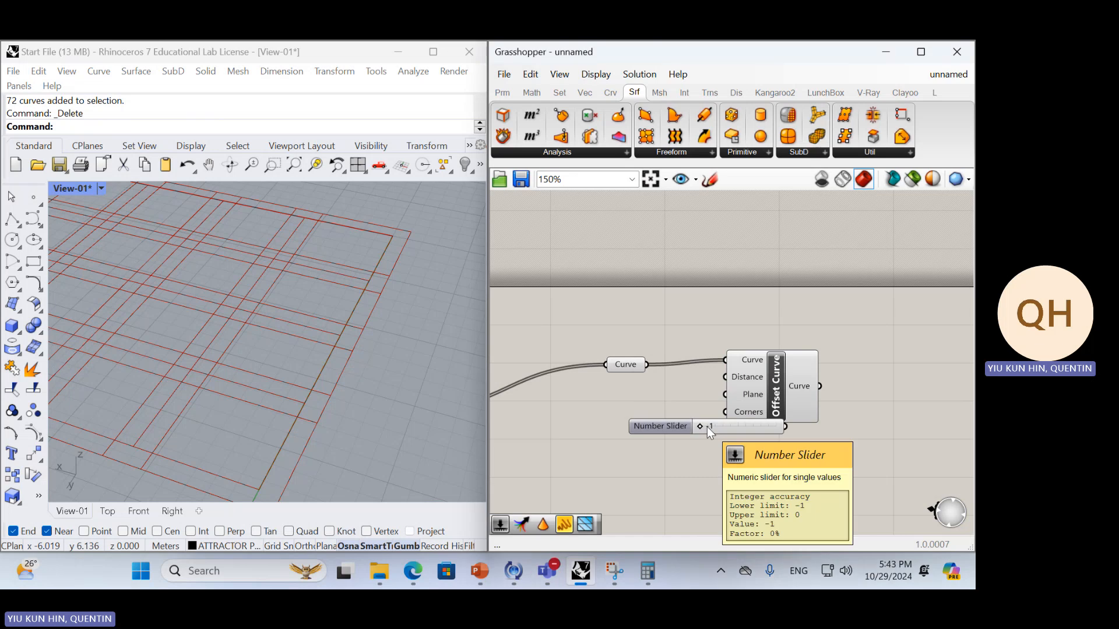
pyautogui.moveTo(729, 414); pyautogui.dragTo(696, 415)
pyautogui.moveTo(732, 424); pyautogui.dragTo(725, 377)
pyautogui.moveTo(648, 390); pyautogui.dragTo(661, 412)
# Add a Loft component to the right of Offset Curve
pyautogui.click(832, 420)
pyautogui.doubleClick(866, 424)
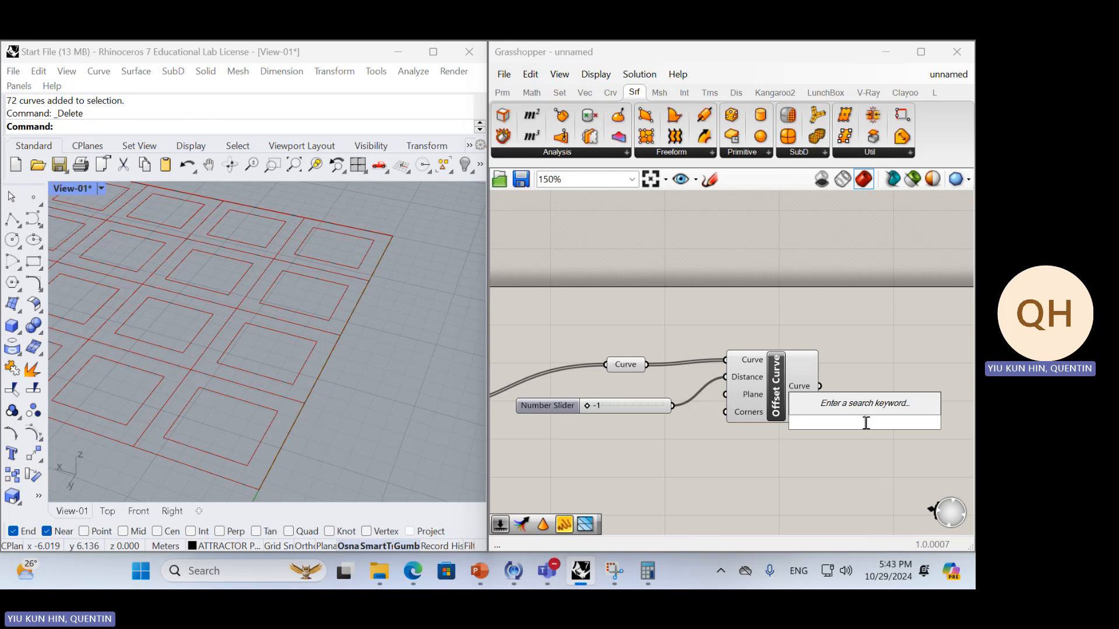
pyautogui.write('loft')
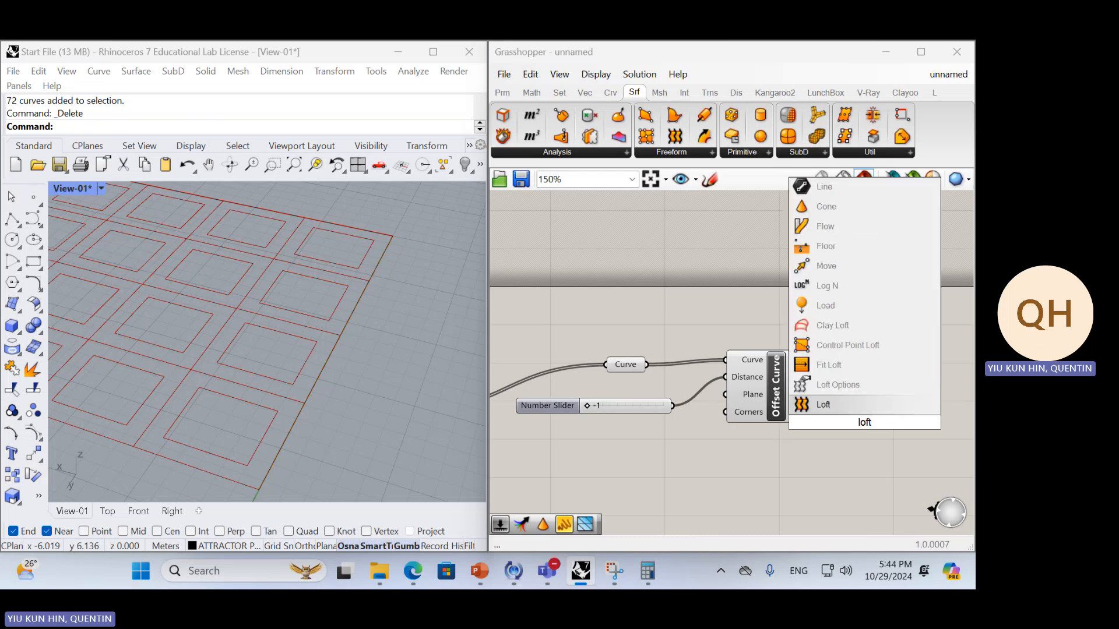
pyautogui.press('Return')
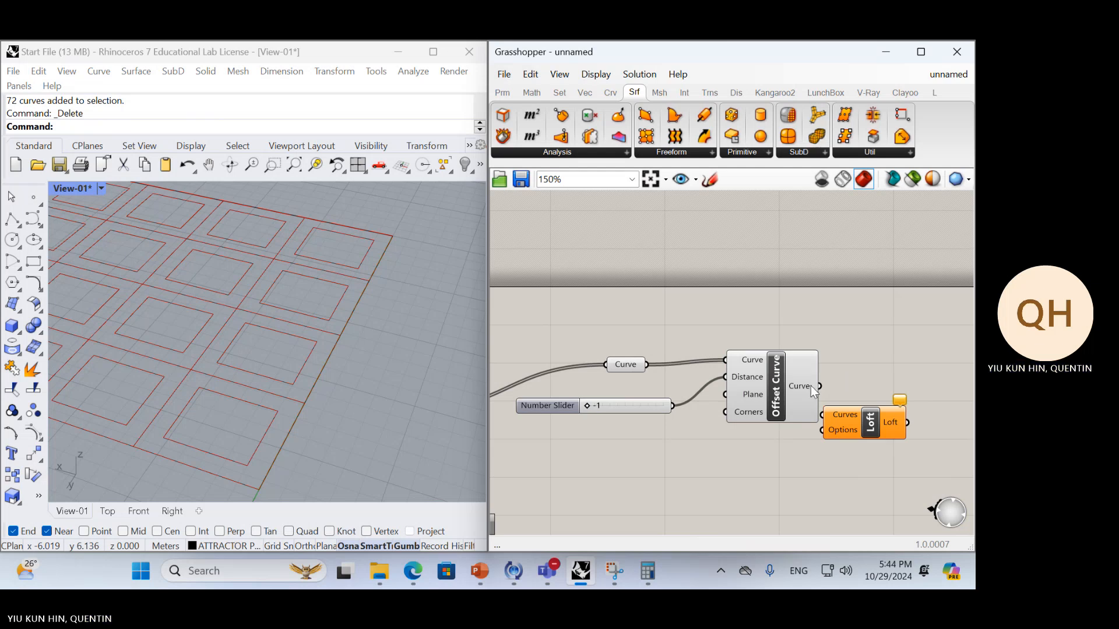
# Move the Offset Curve component below the Curve parameter and delete the Loft component
pyautogui.moveTo(811, 386)
pyautogui.click(891, 423)
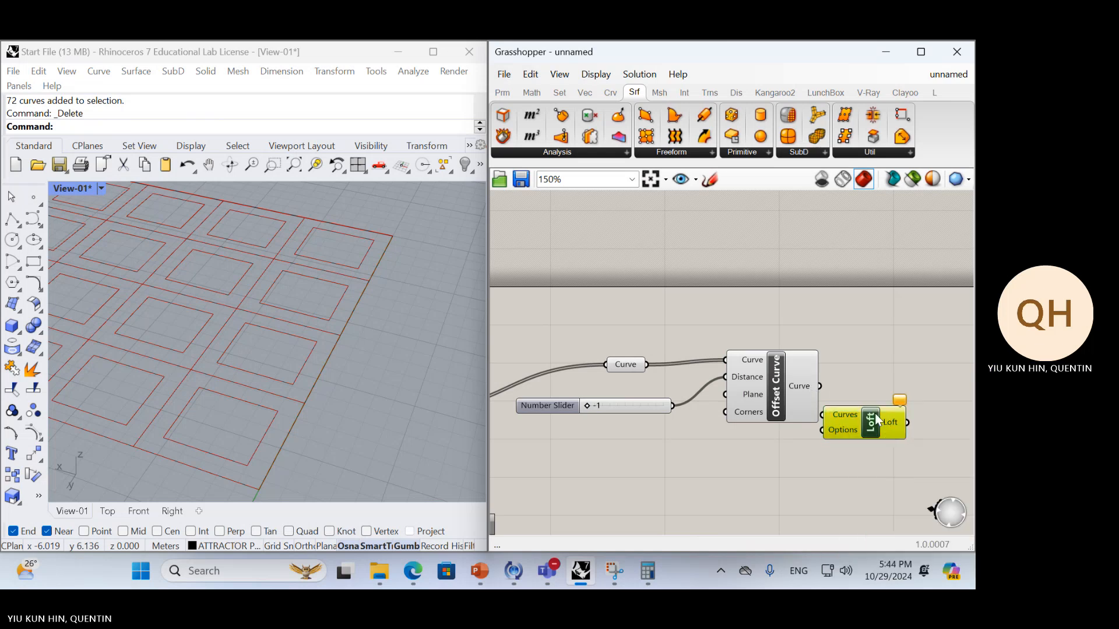
pyautogui.click(805, 393)
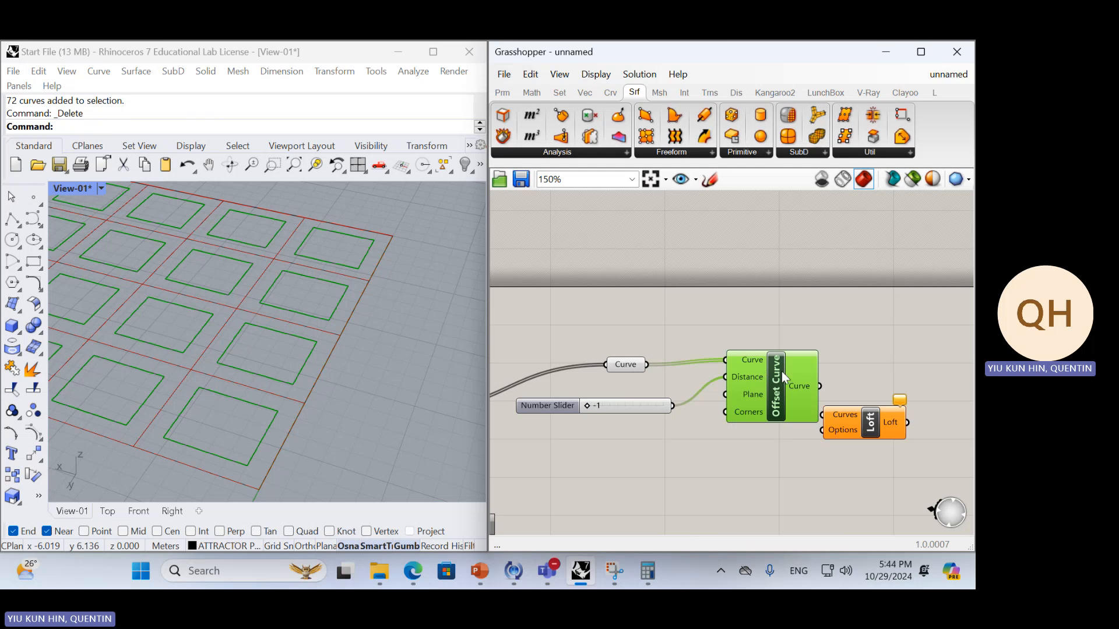
pyautogui.moveTo(781, 372); pyautogui.dragTo(746, 427)
pyautogui.click(848, 417)
pyautogui.press('Delete')
# Add a Boundary Surfaces component to the right of Offset Curve and shift the Distance number slider clear of it
pyautogui.doubleClick(872, 372)
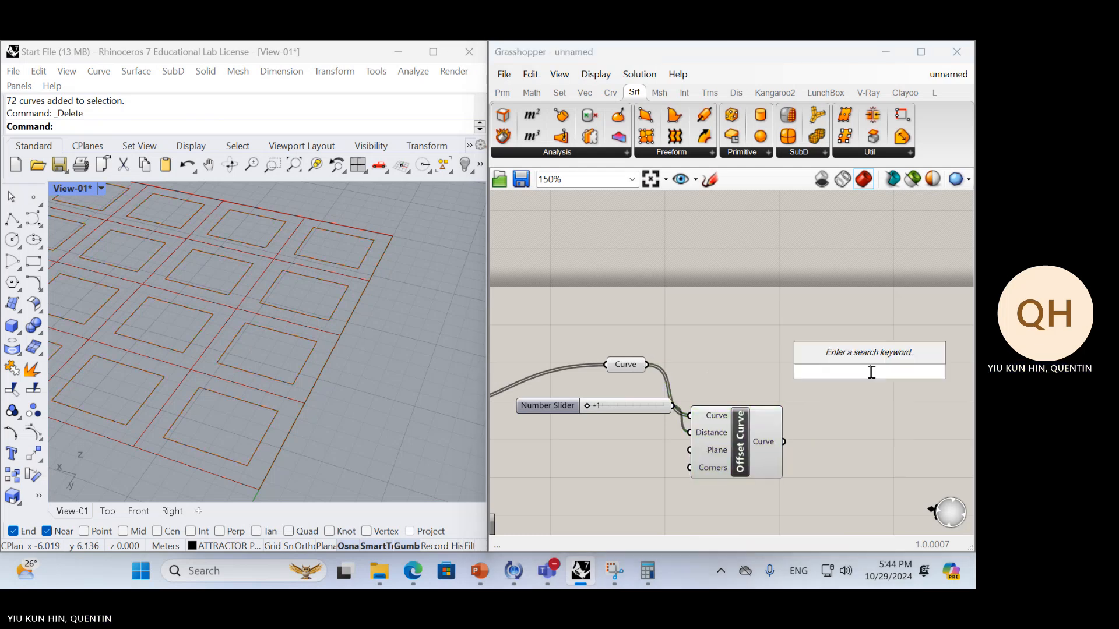
pyautogui.write('bound')
pyautogui.press('Return')
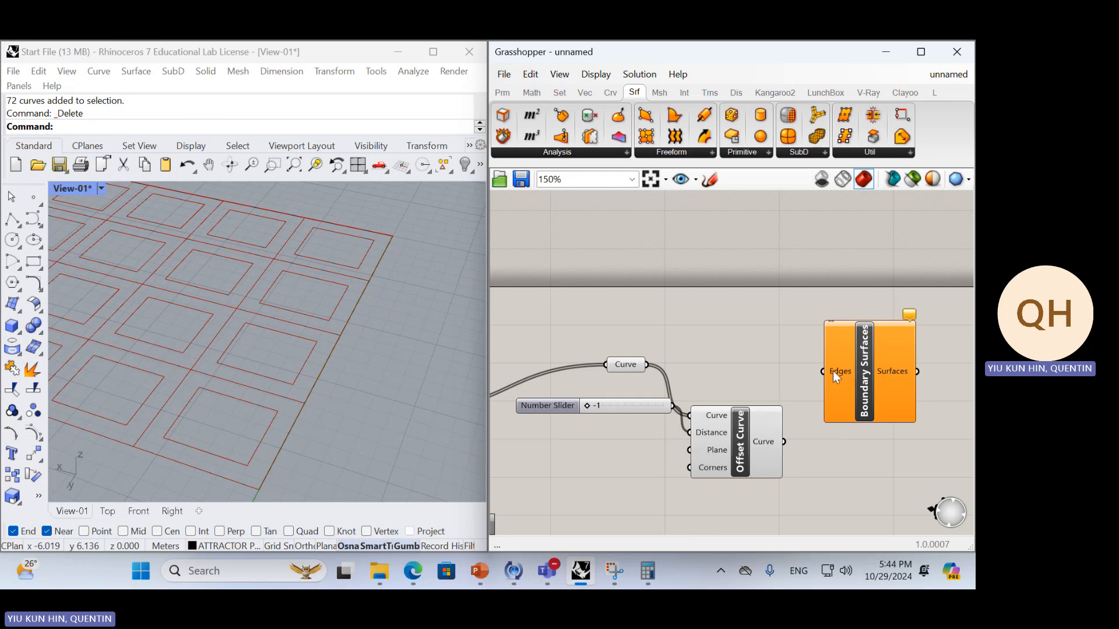
pyautogui.moveTo(834, 355); pyautogui.dragTo(897, 354)
pyautogui.moveTo(610, 401); pyautogui.dragTo(569, 415)
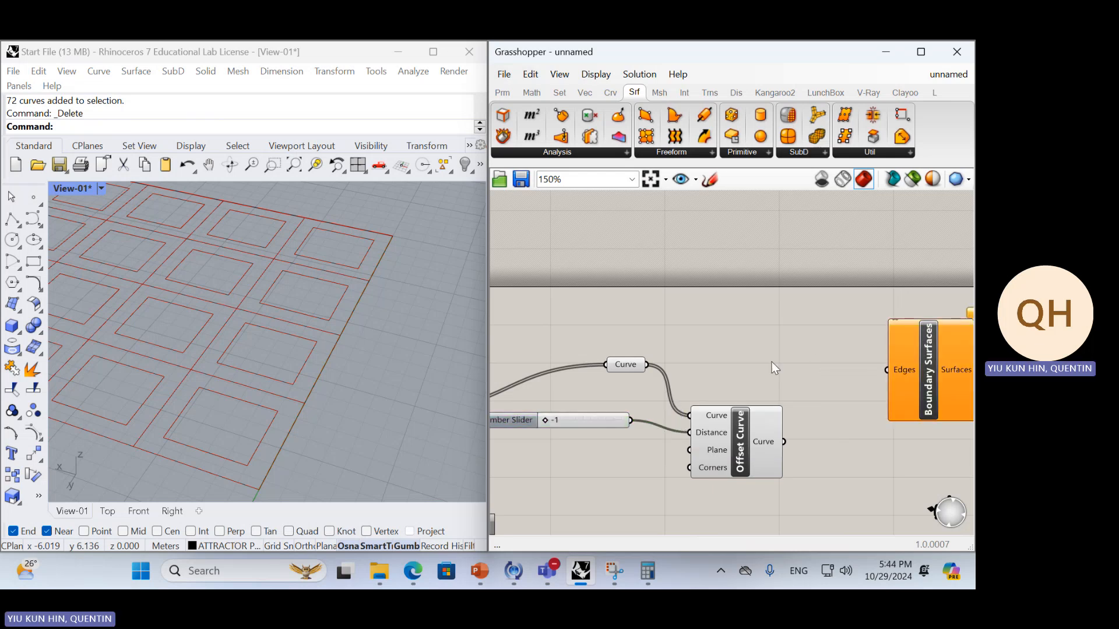
# Add a Graft Tree component above Offset Curve and connect the Curve parameter to its Tree input
pyautogui.doubleClick(772, 362)
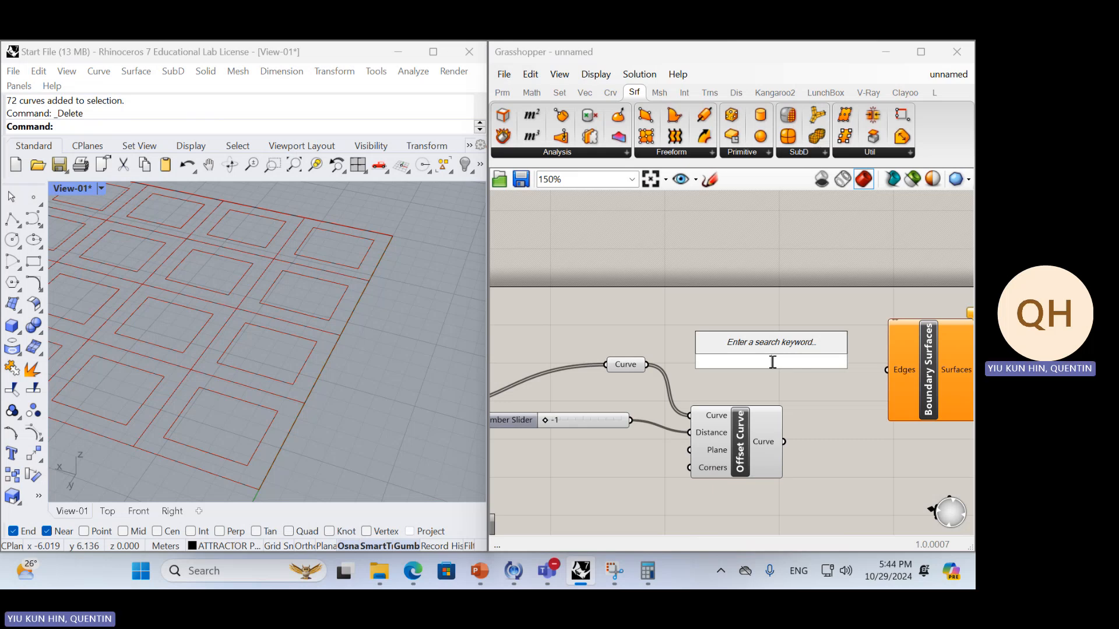
pyautogui.write('graft')
pyautogui.press('Return')
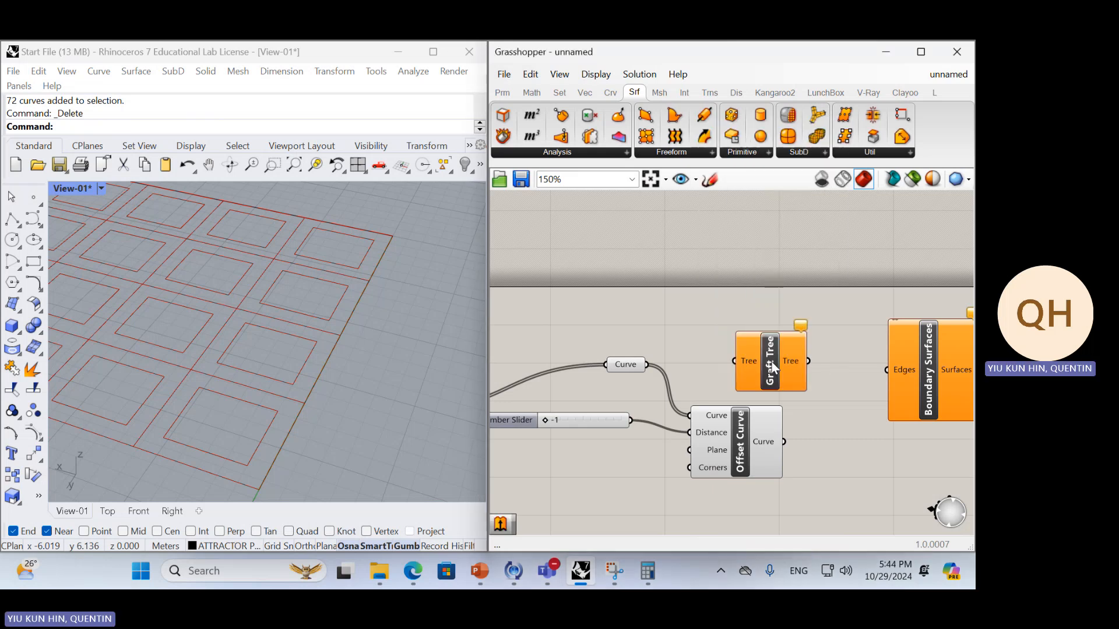
pyautogui.moveTo(732, 362); pyautogui.dragTo(648, 365)
# Add a Merge component and connect Graft Tree to Data 1 and Offset Curve's output to Data 2
pyautogui.moveTo(791, 445); pyautogui.dragTo(827, 449)
pyautogui.doubleClick(827, 448)
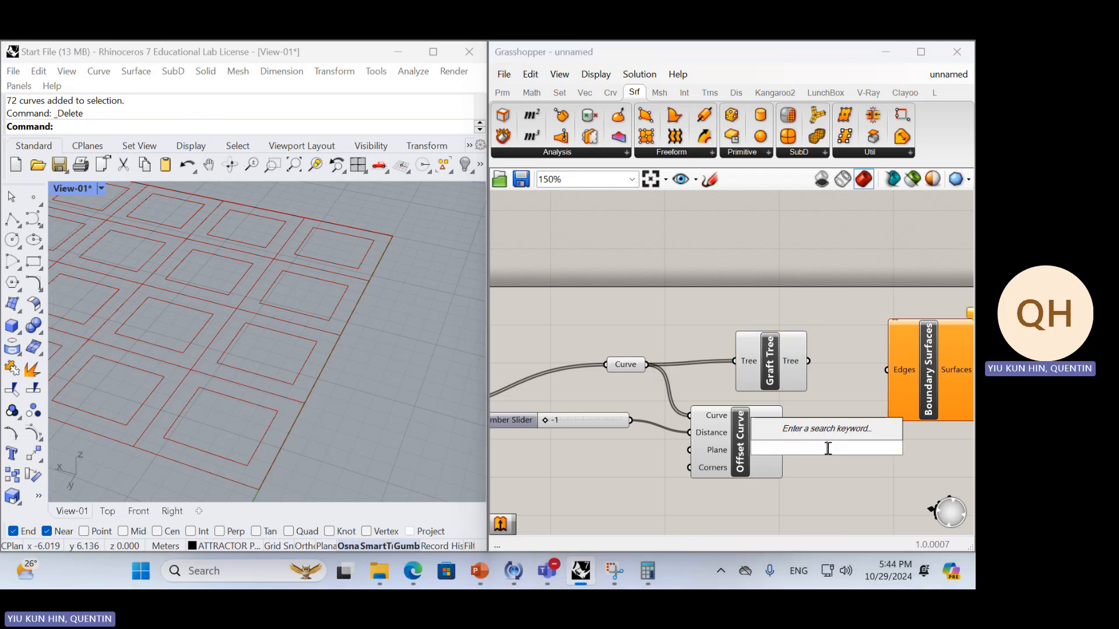
pyautogui.write('merg')
pyautogui.press('Return')
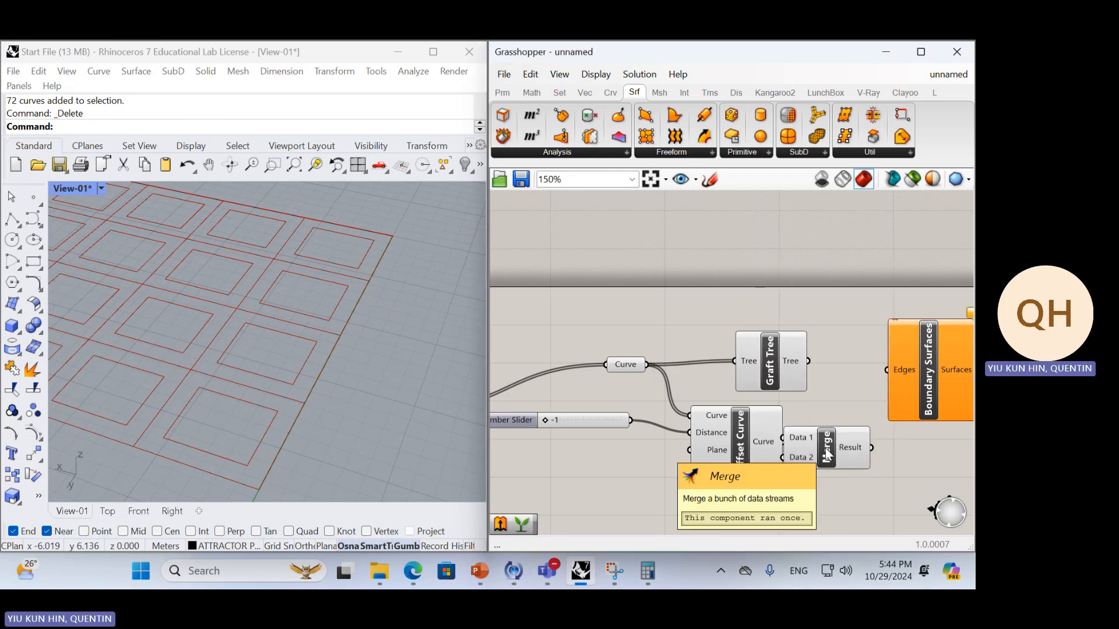
pyautogui.moveTo(822, 449); pyautogui.dragTo(880, 406)
pyautogui.moveTo(809, 362); pyautogui.dragTo(839, 396)
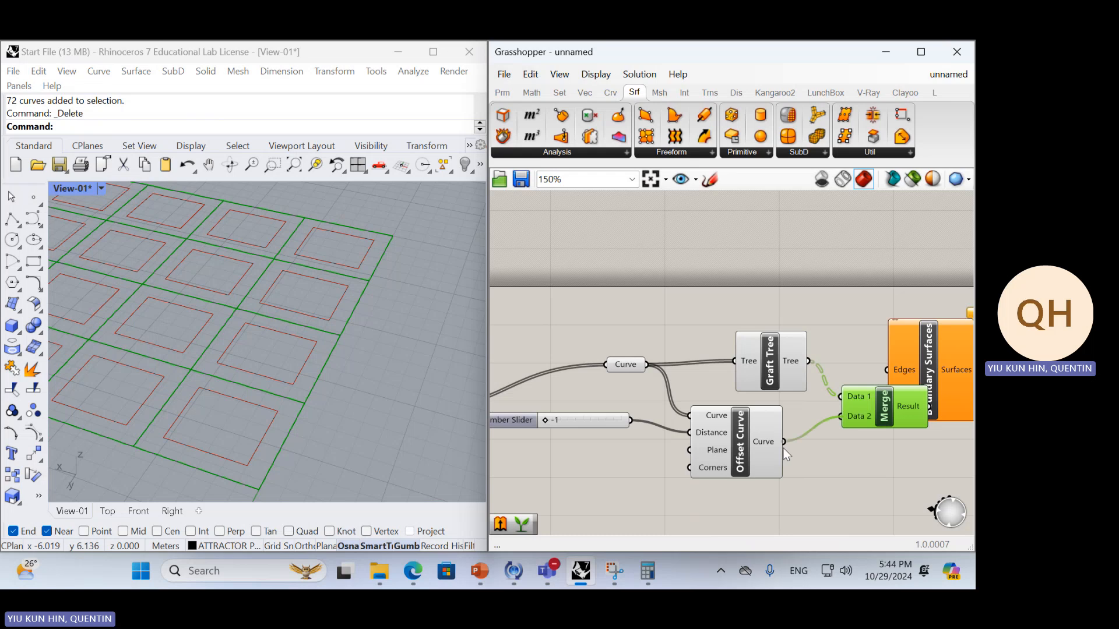
pyautogui.moveTo(783, 441); pyautogui.dragTo(840, 416)
# Connect Merge's Result to the Edges input of Boundary Surfaces and reposition the Graft Tree component
pyautogui.moveTo(857, 434); pyautogui.dragTo(710, 461, button='right')
pyautogui.moveTo(769, 415); pyautogui.dragTo(720, 424)
pyautogui.moveTo(645, 392); pyautogui.dragTo(612, 348)
pyautogui.scroll(-3, 717, 427)
pyautogui.moveTo(711, 437); pyautogui.dragTo(736, 436, button='right')
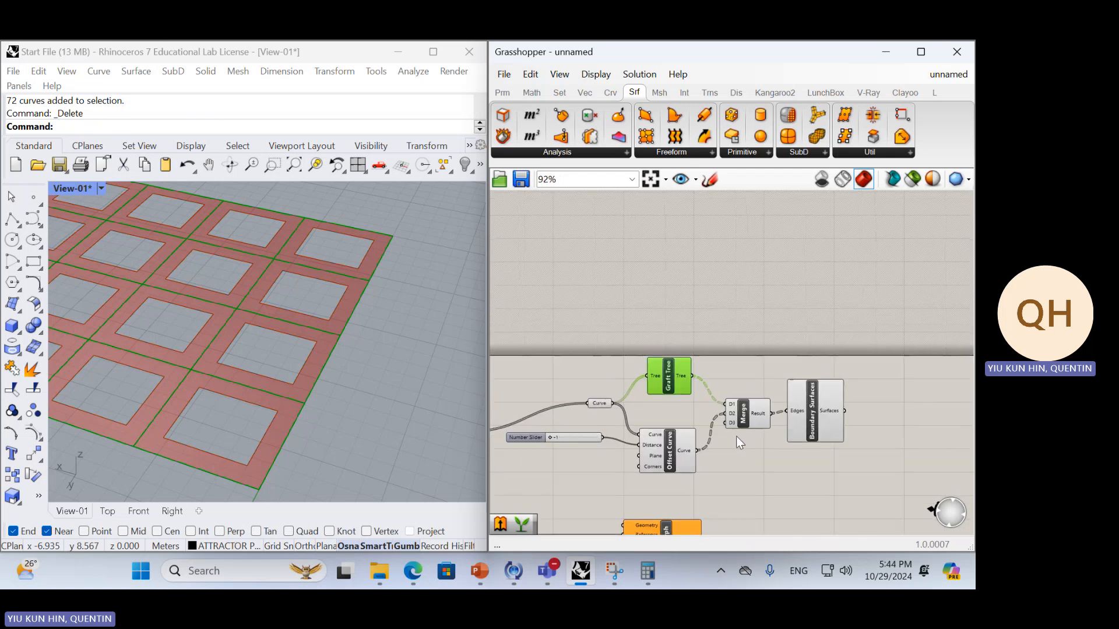
pyautogui.scroll(3, 699, 429)
pyautogui.moveTo(647, 364); pyautogui.dragTo(652, 394)
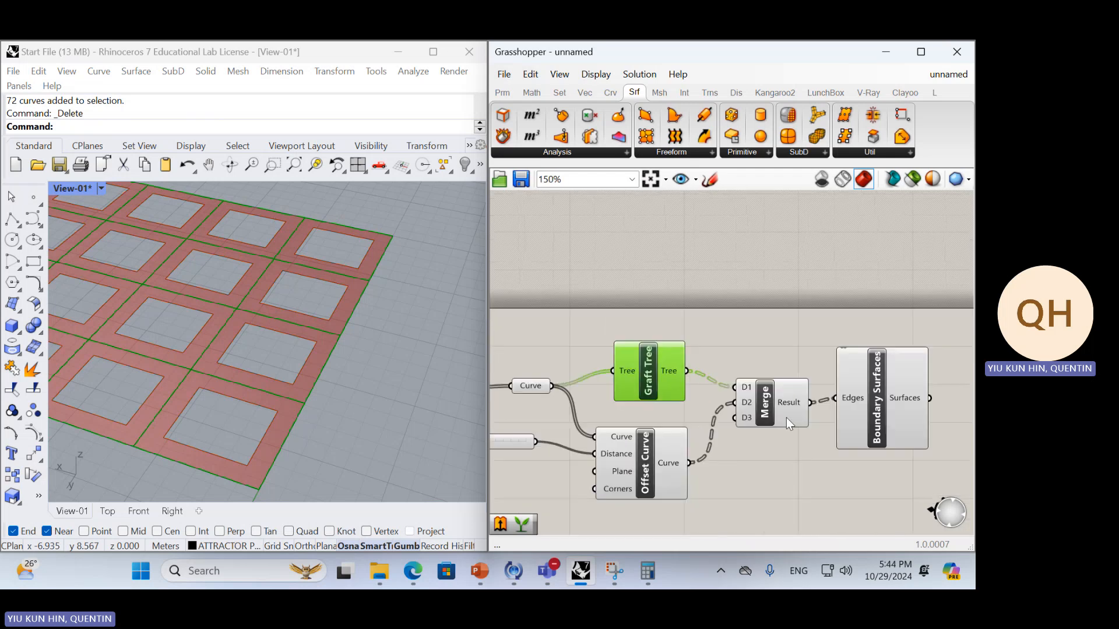
# Preview the boundary surfaces in the viewport and delete the Boundary Surfaces component
pyautogui.click(778, 464)
pyautogui.click(851, 419)
pyautogui.scroll(-4, 329, 328)
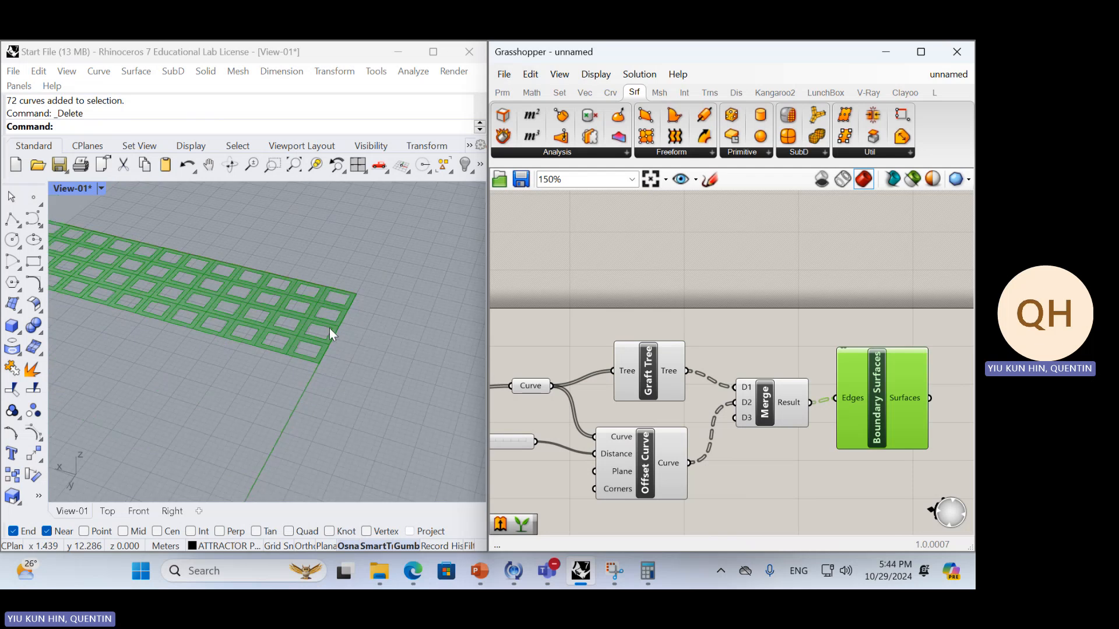
pyautogui.click(871, 412)
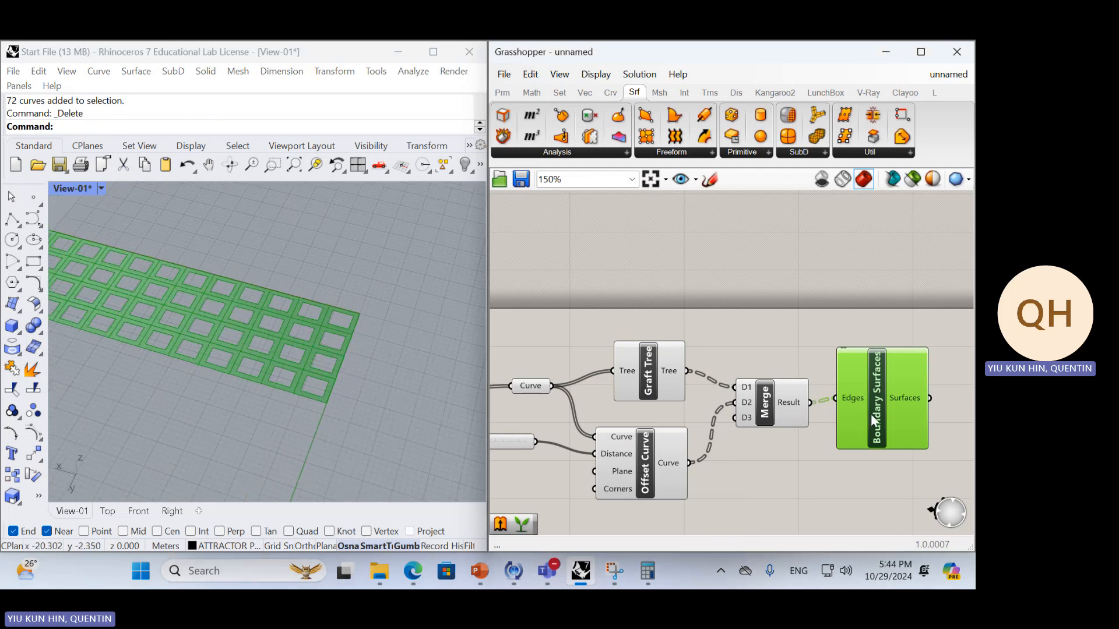
pyautogui.press('Delete')
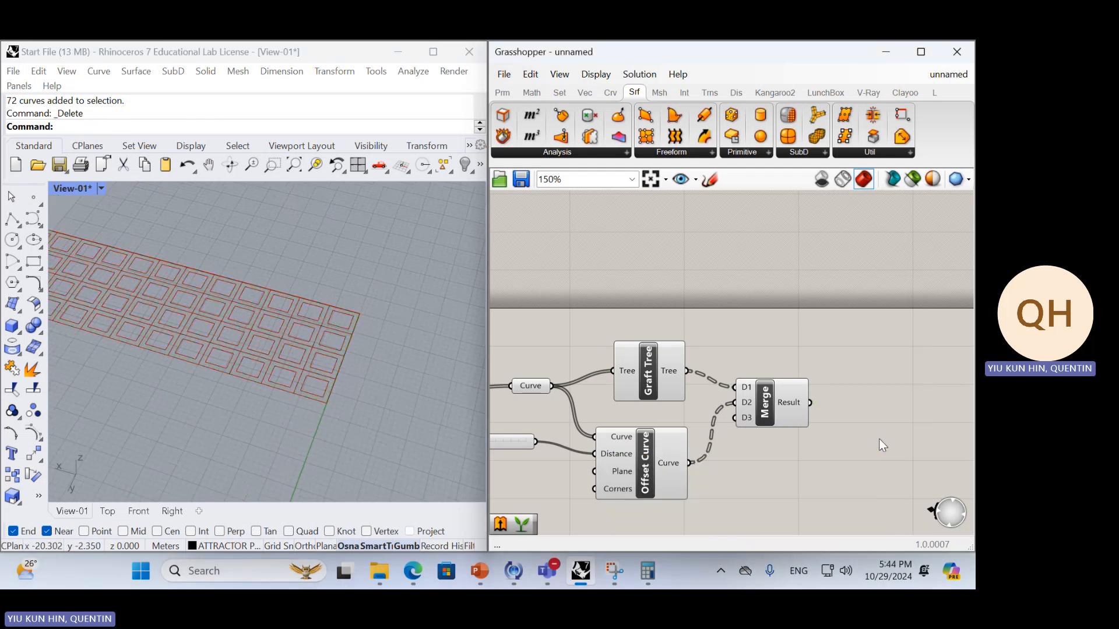
# Add a Loft component beside Merge and connect Merge's Result to its Curves input
pyautogui.doubleClick(848, 407)
pyautogui.write('loft')
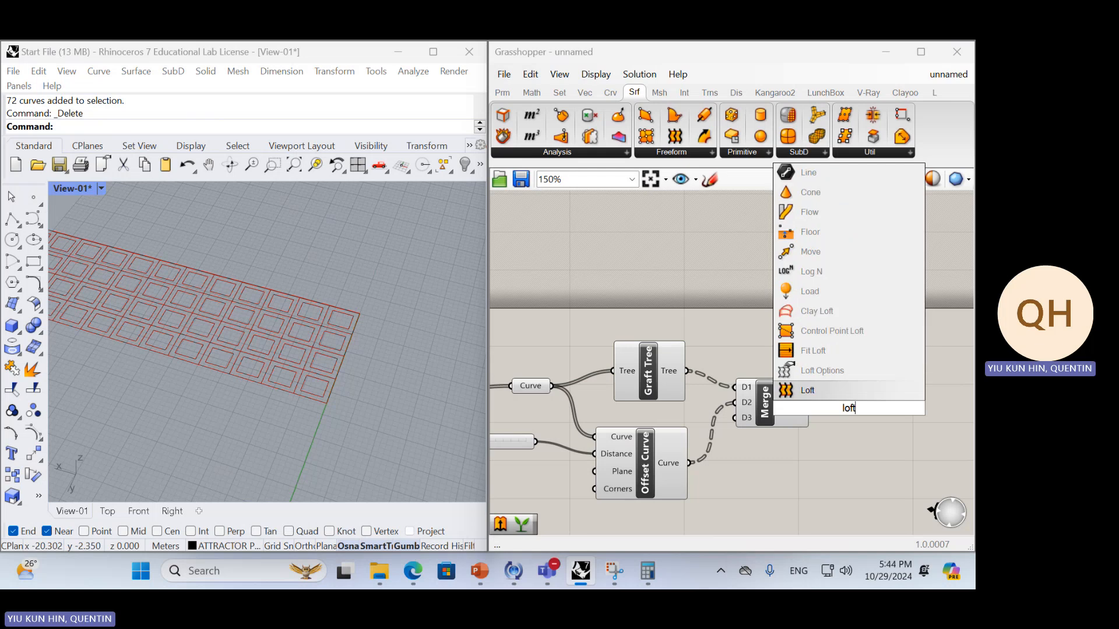
pyautogui.press('Return')
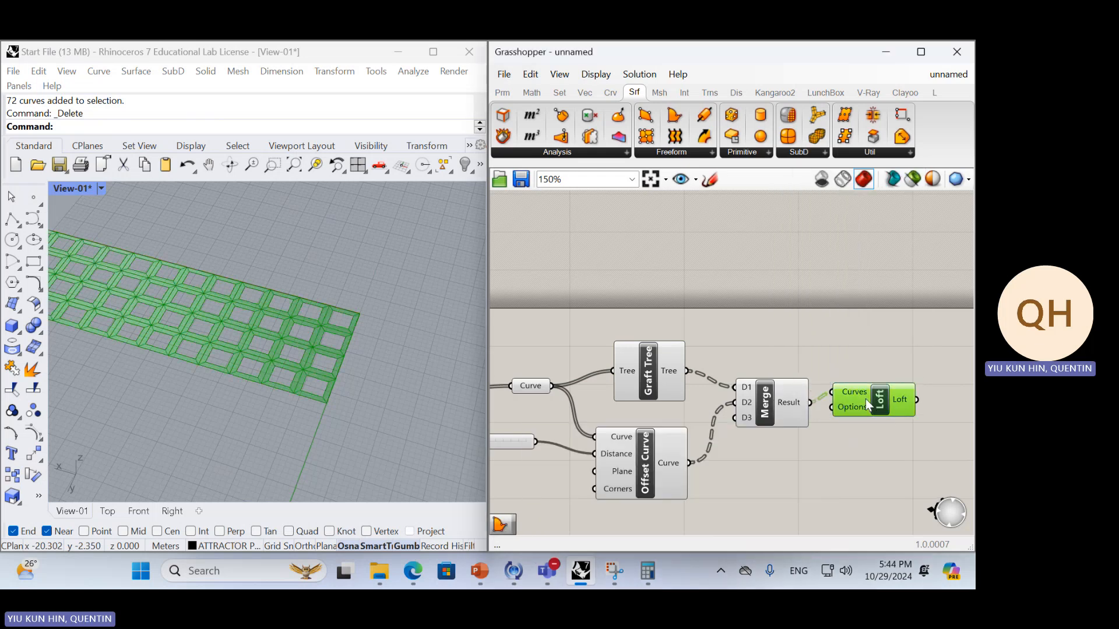
pyautogui.moveTo(865, 398)
pyautogui.mouseDown()
pyautogui.moveTo(874, 408)
pyautogui.moveTo(873, 392)
pyautogui.mouseUp()
pyautogui.scroll(5, 215, 328)
pyautogui.click(865, 420)
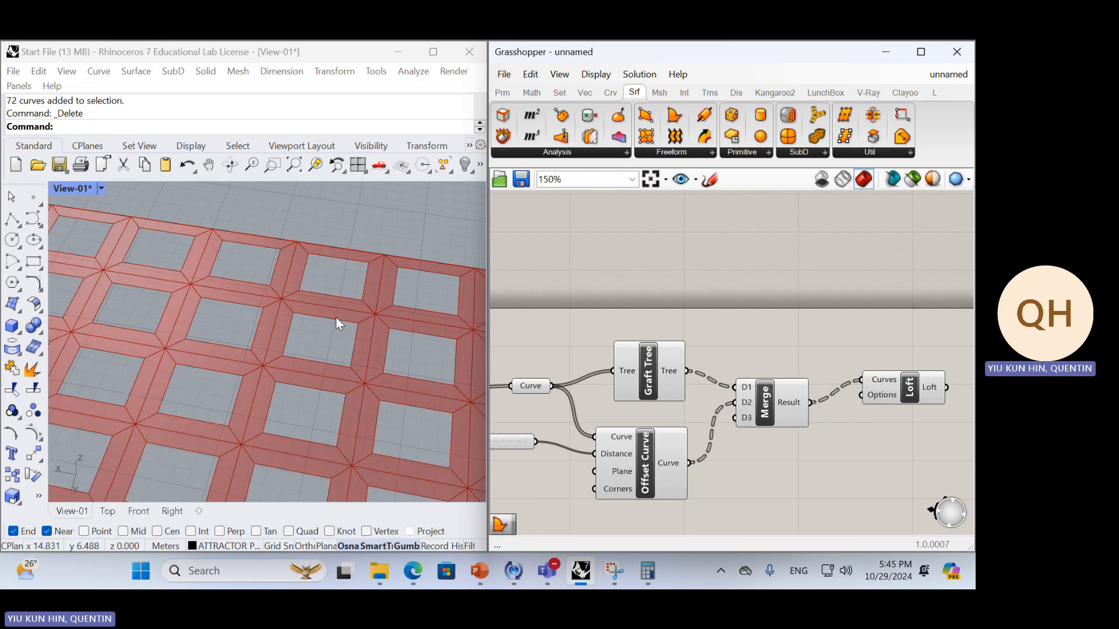
# Examine the lofted panel frames in the viewport and the layout of the component chain
pyautogui.moveTo(336, 317); pyautogui.dragTo(320, 320, button='right')
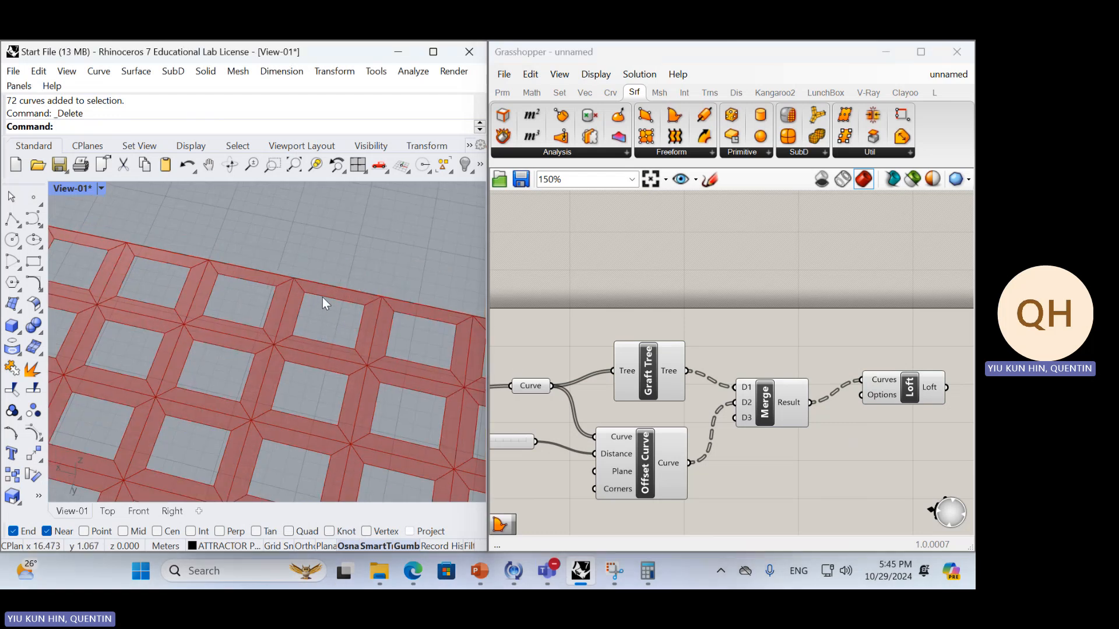
pyautogui.moveTo(341, 285); pyautogui.dragTo(279, 298, button='right')
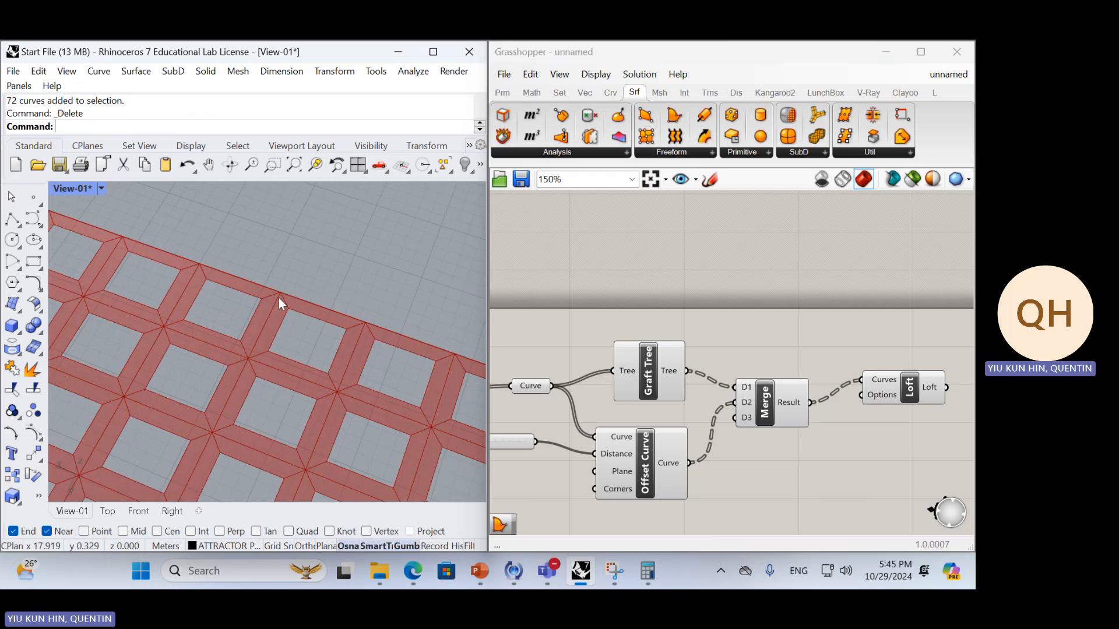
pyautogui.scroll(-5, 278, 298)
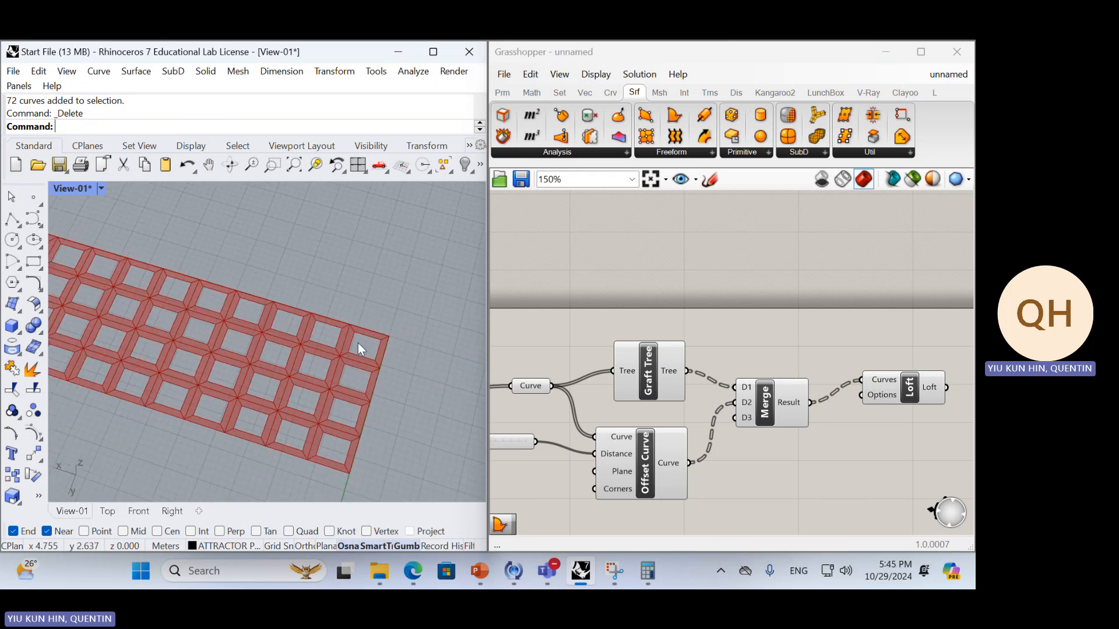
pyautogui.moveTo(354, 334); pyautogui.dragTo(323, 337, button='right')
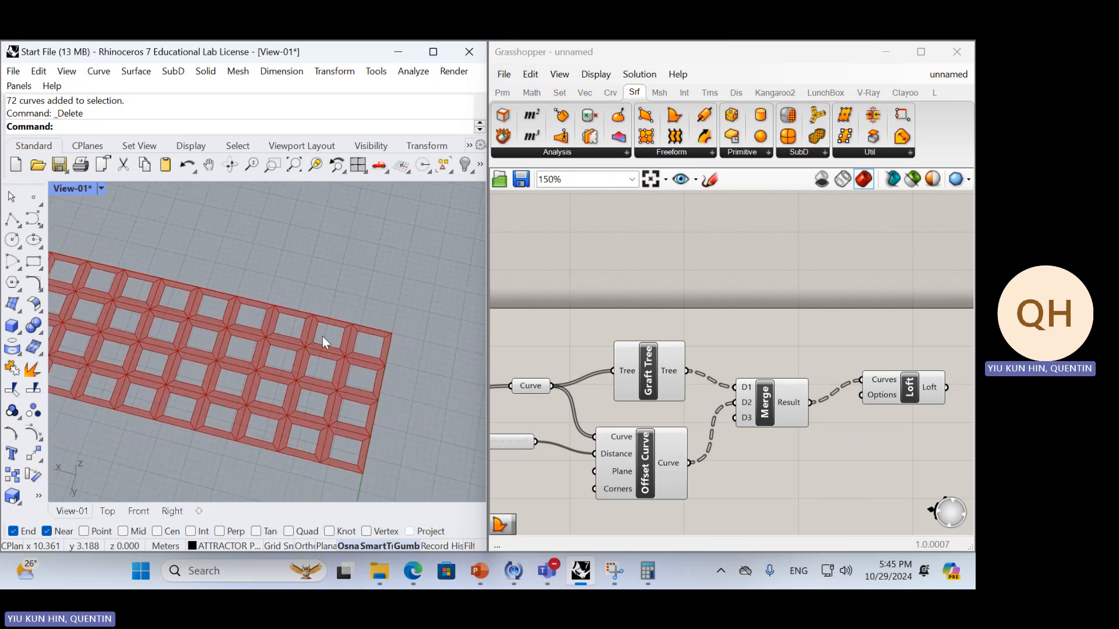
pyautogui.scroll(-4, 670, 375)
pyautogui.scroll(3, 677, 381)
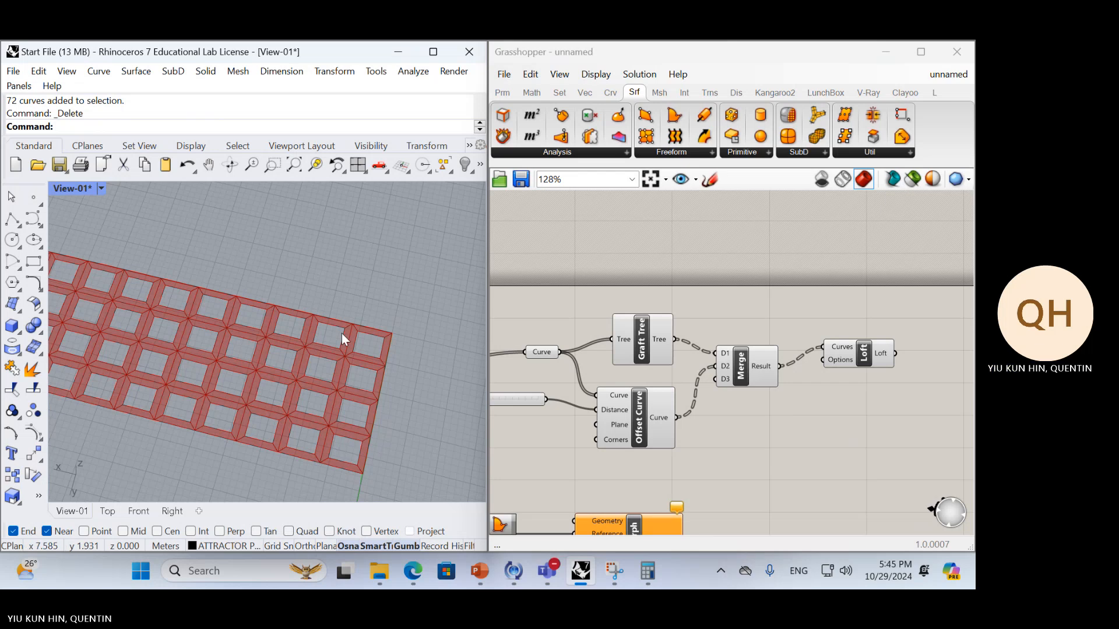
pyautogui.scroll(-6, 326, 334)
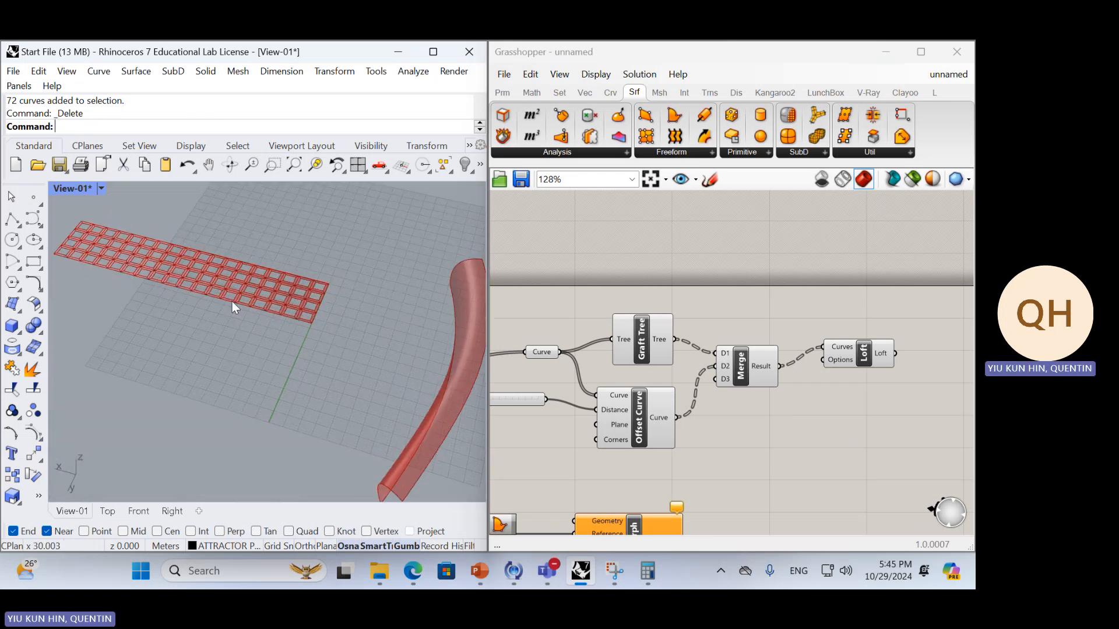
pyautogui.click(778, 402)
pyautogui.scroll(-4, 810, 422)
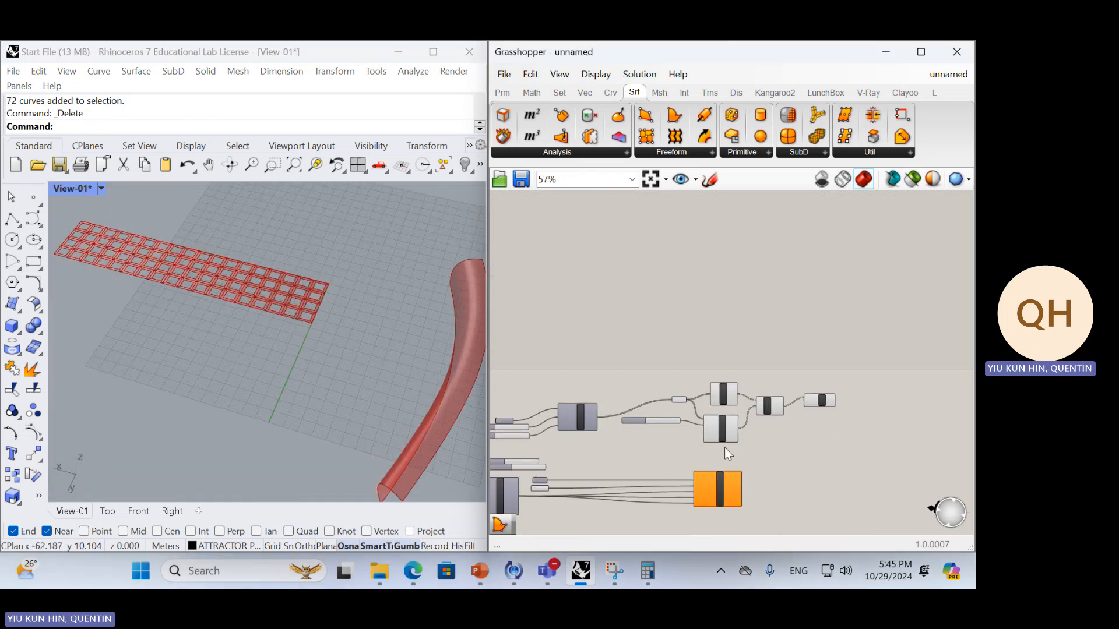
pyautogui.scroll(3, 725, 446)
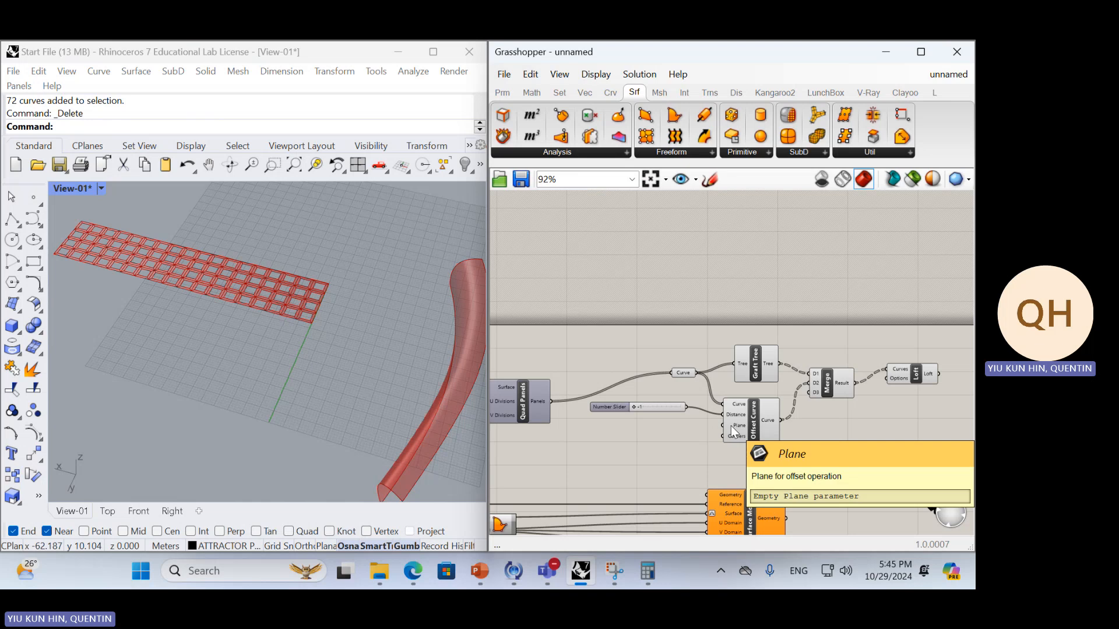
# Add an Extrude component to the right of Loft and connect Loft's output to its Base input
pyautogui.moveTo(936, 396); pyautogui.dragTo(820, 392, button='right')
pyautogui.doubleClick(821, 392)
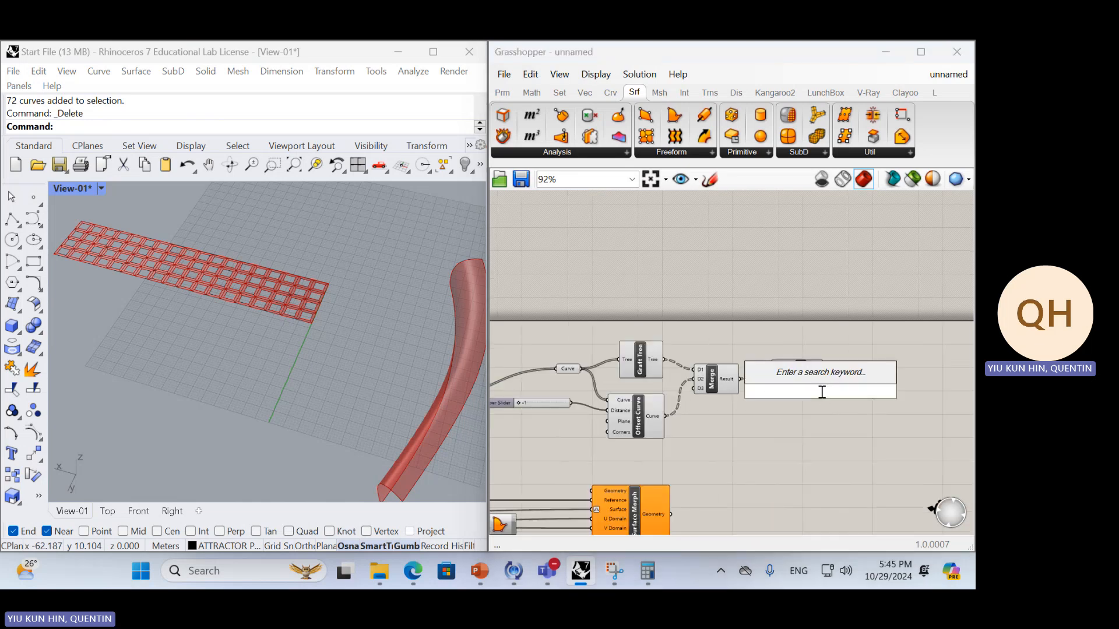
pyautogui.write('ex')
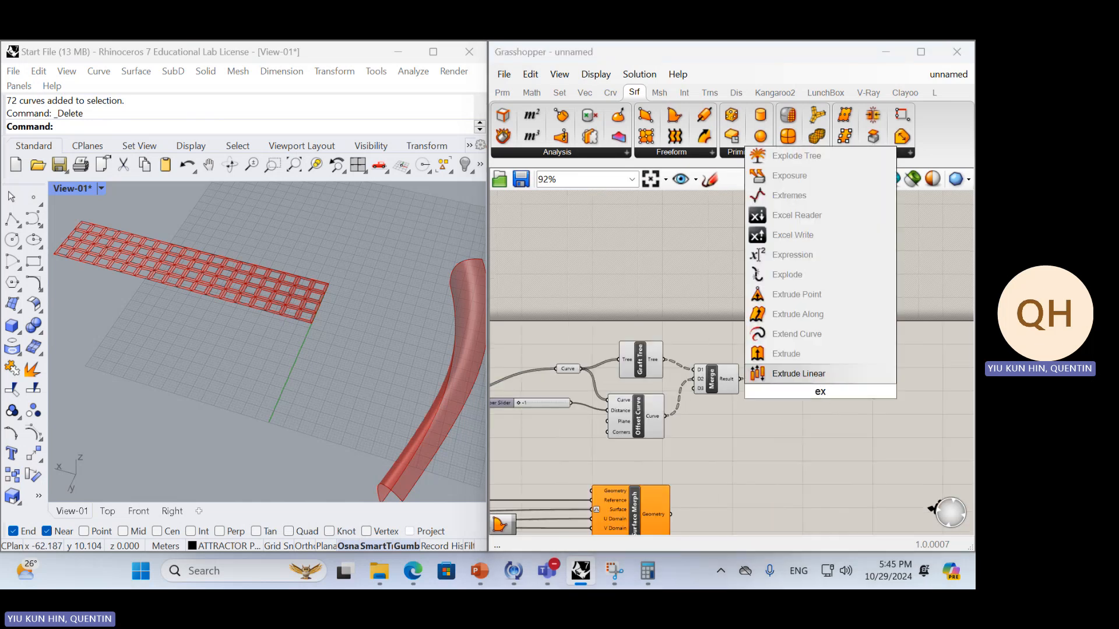
pyautogui.write('trude')
pyautogui.press('Return')
pyautogui.moveTo(828, 387); pyautogui.dragTo(851, 385)
# Add a Unit Z vector component below Loft and connect it to Extrude's Direction input
pyautogui.doubleClick(794, 436)
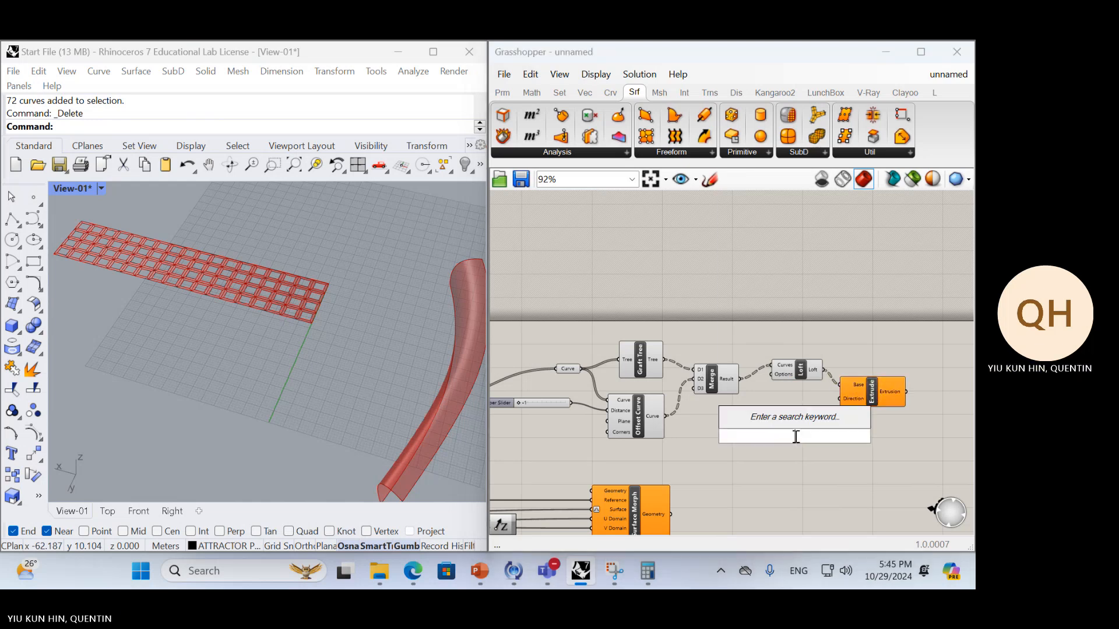
pyautogui.write('z')
pyautogui.click(807, 428)
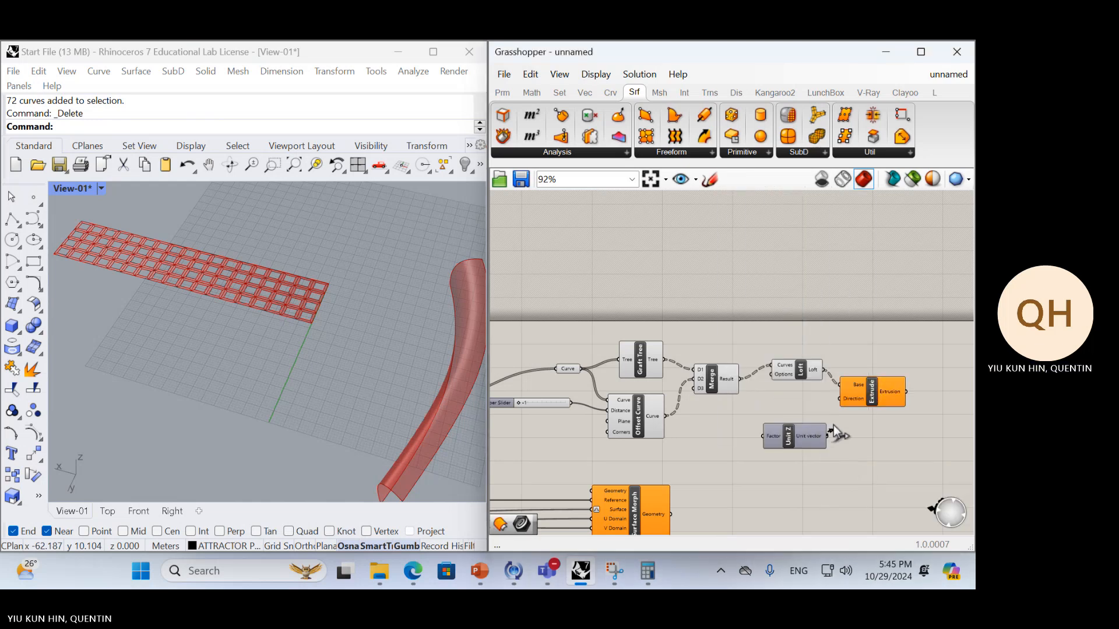
pyautogui.moveTo(827, 436); pyautogui.dragTo(840, 400)
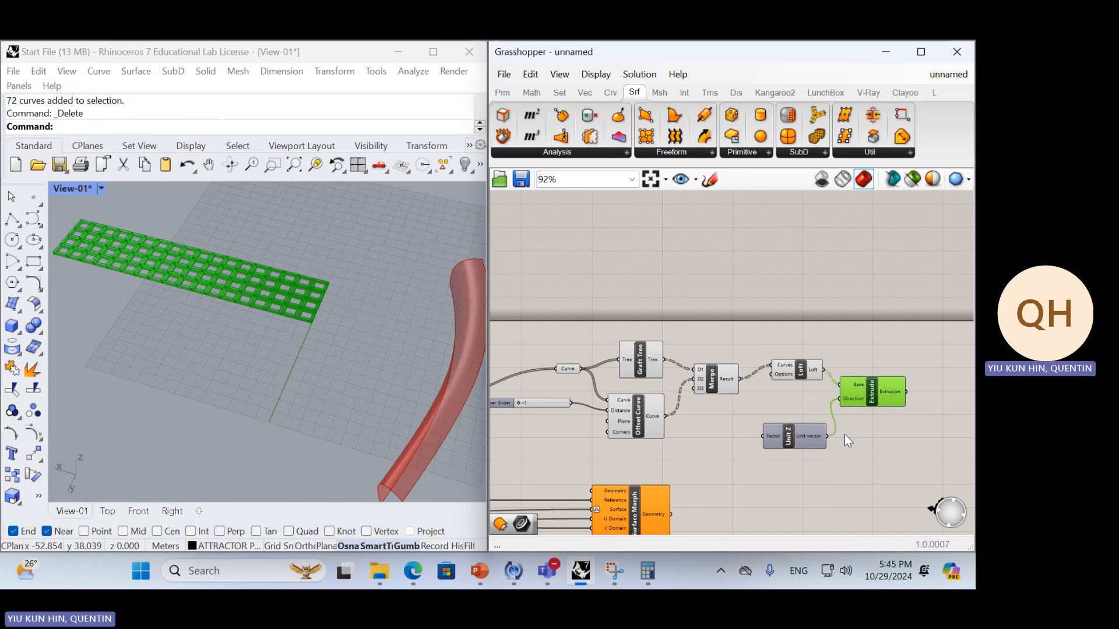
# Connect Extrude's output to the Geometry input of Surface Morph and inspect the morphed frames on the curved surface
pyautogui.moveTo(858, 432); pyautogui.dragTo(907, 338, button='right')
pyautogui.moveTo(949, 302); pyautogui.dragTo(636, 403)
pyautogui.moveTo(373, 443); pyautogui.dragTo(291, 369, button='right')
pyautogui.scroll(8, 291, 369)
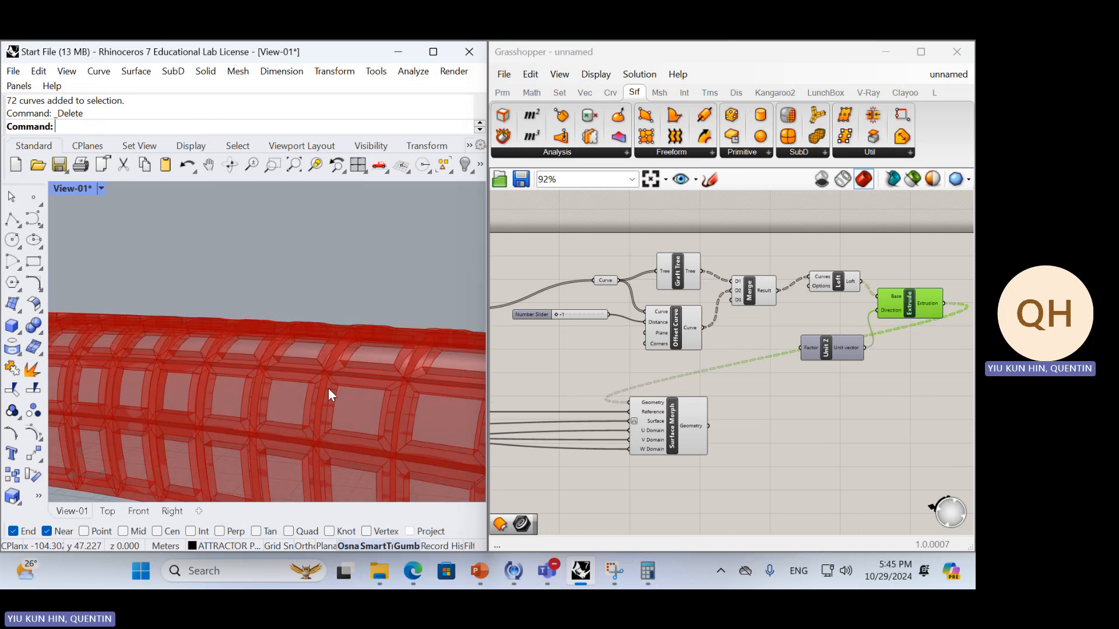
# Bake the Surface Morph geometry into Rhino and select all the baked panels on the curved surface
pyautogui.scroll(-4, 750, 393)
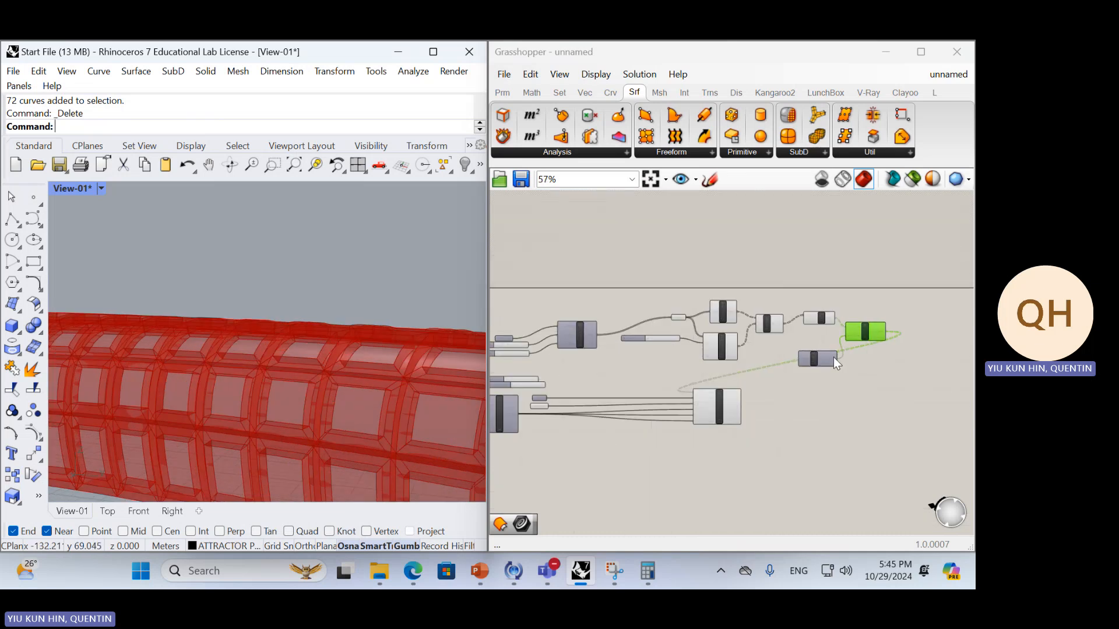
pyautogui.scroll(4, 719, 410)
pyautogui.click(719, 408)
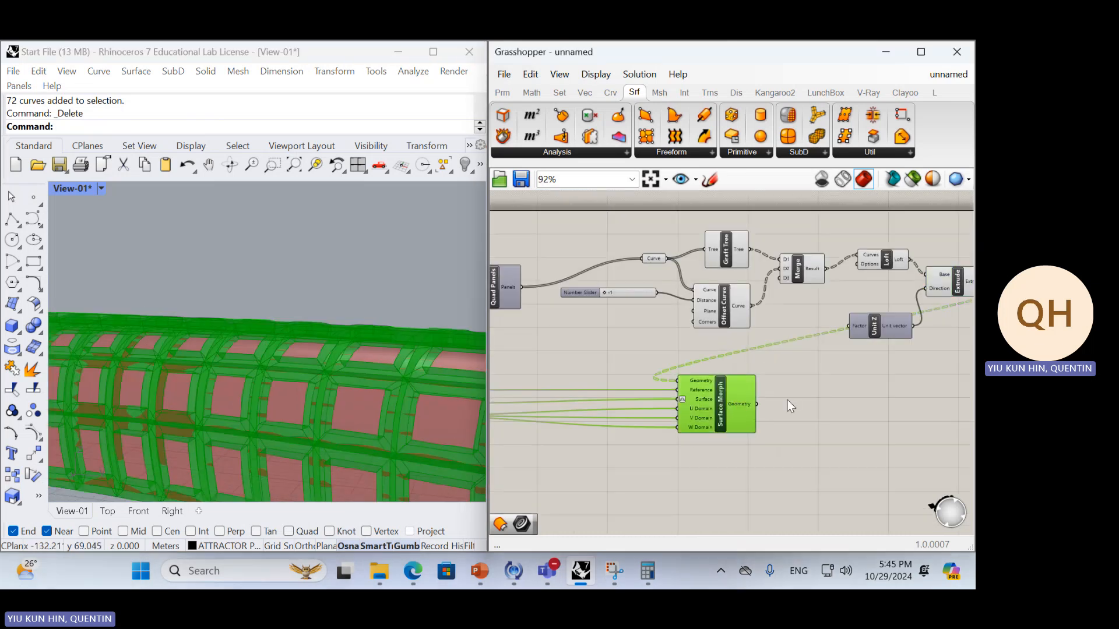
pyautogui.middleClick(858, 408)
pyautogui.click(883, 437)
pyautogui.scroll(-6, 255, 337)
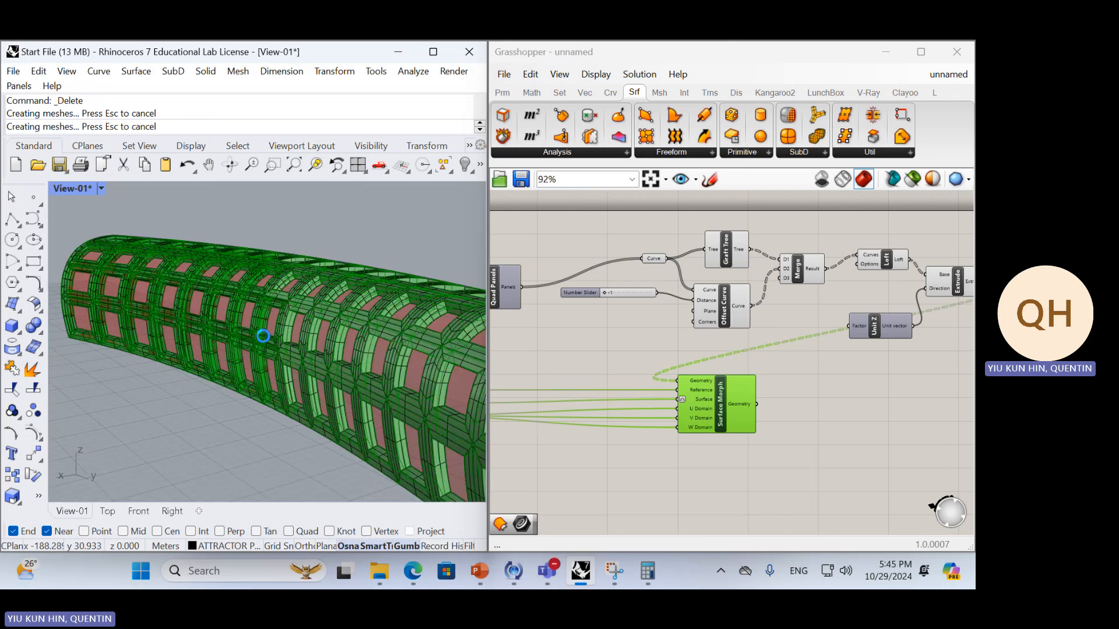
pyautogui.scroll(-5, 255, 336)
pyautogui.moveTo(209, 226); pyautogui.dragTo(367, 431)
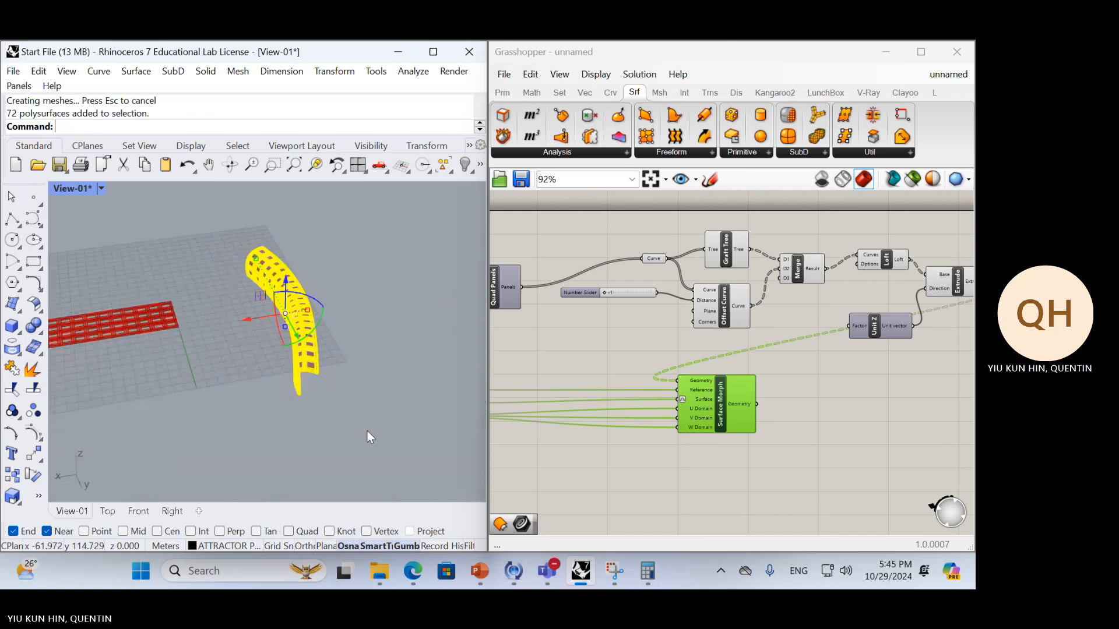
# Move the selected baked panels off the curved surface and zoom to them to examine the frames from several angles
pyautogui.moveTo(260, 323); pyautogui.dragTo(463, 348)
pyautogui.write('zs')
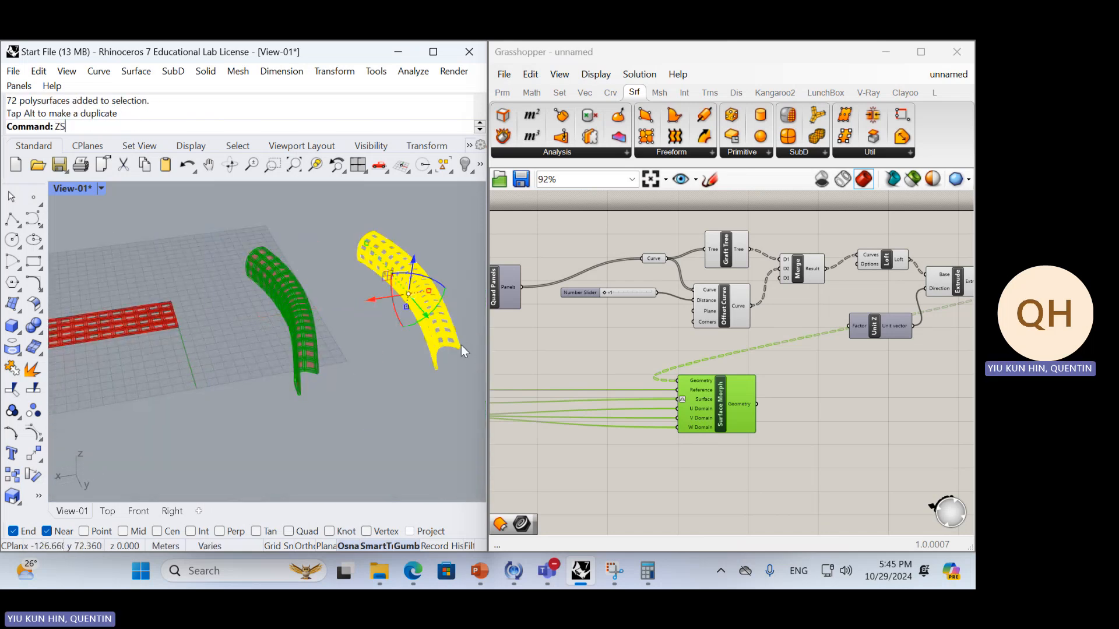
pyautogui.press('Return')
pyautogui.click(394, 404)
pyautogui.moveTo(245, 396); pyautogui.dragTo(443, 357, button='right')
pyautogui.scroll(8, 362, 372)
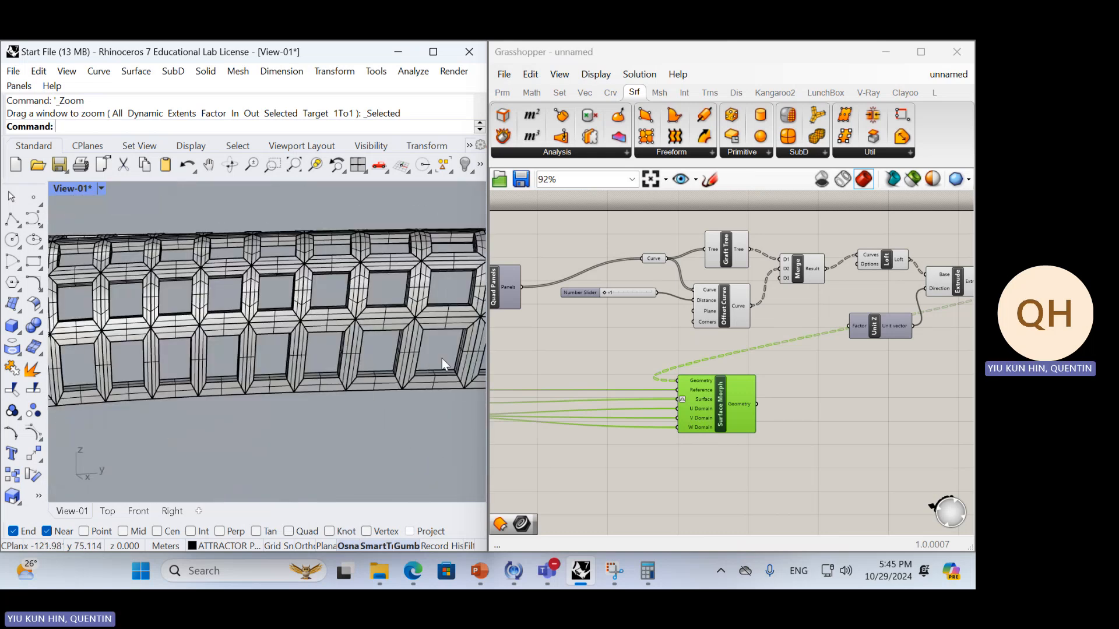
pyautogui.scroll(-7, 285, 327)
pyautogui.moveTo(285, 326); pyautogui.dragTo(352, 370, button='right')
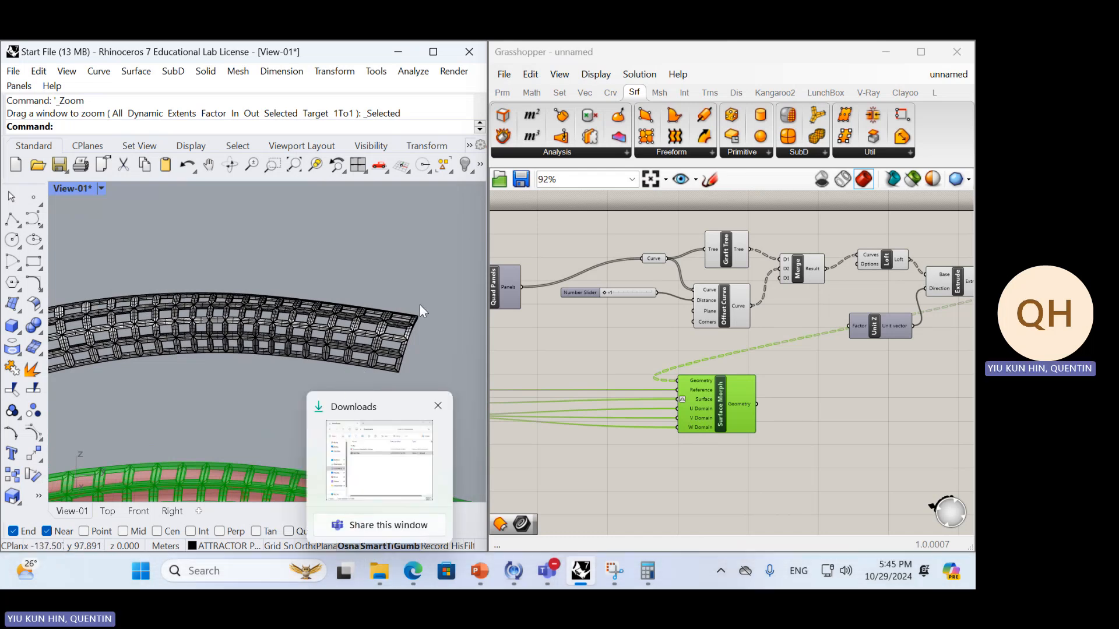
pyautogui.moveTo(422, 298); pyautogui.dragTo(320, 314, button='right')
pyautogui.scroll(-6, 348, 262)
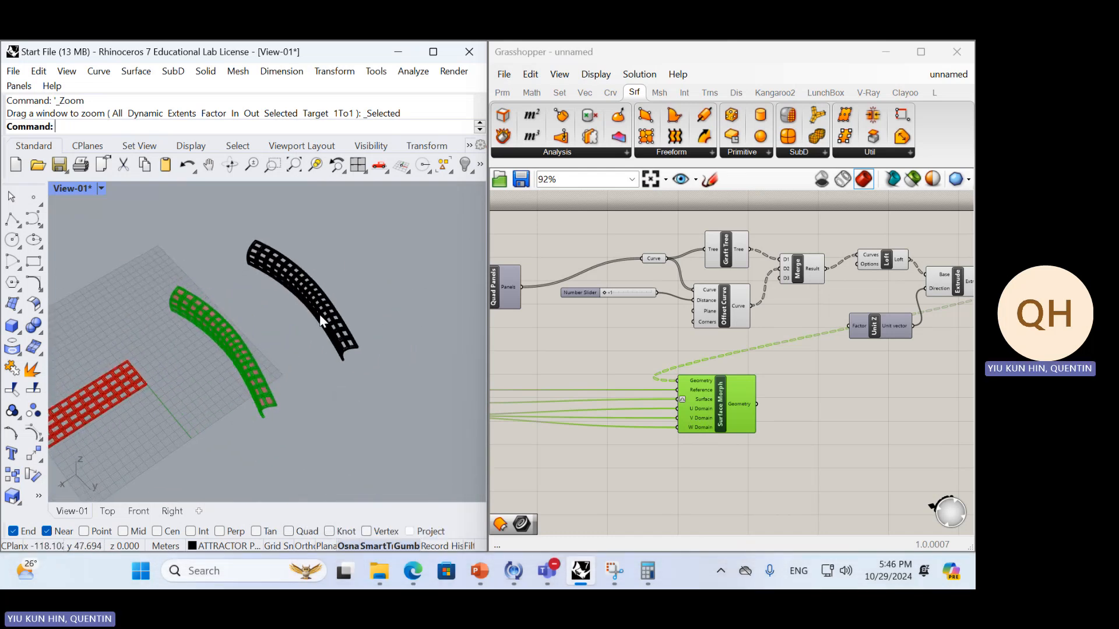
pyautogui.moveTo(364, 359); pyautogui.dragTo(423, 302, button='right')
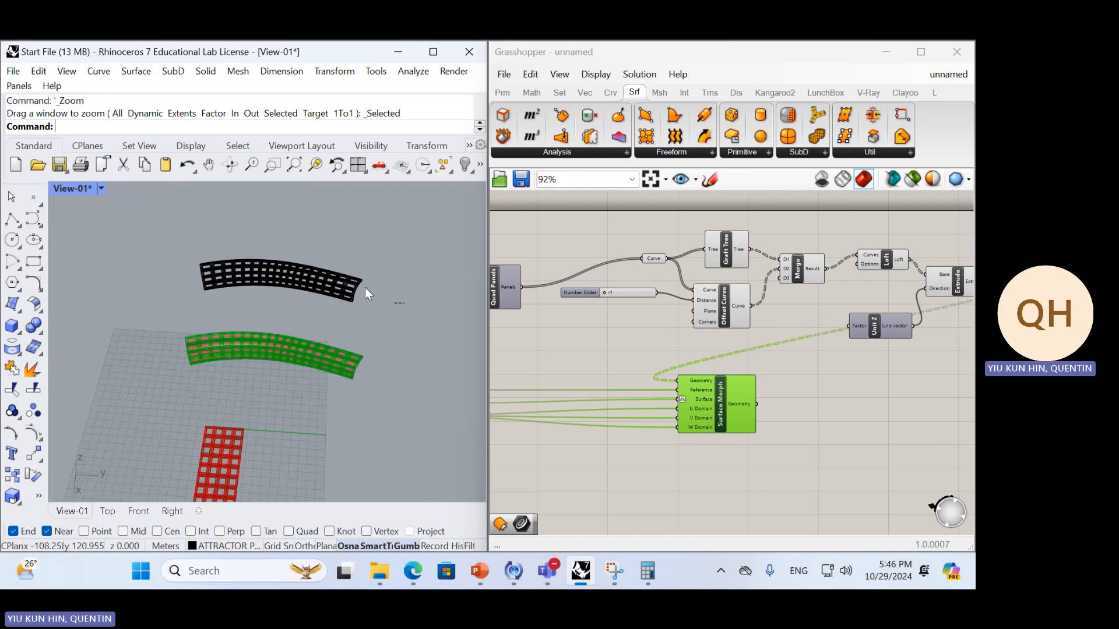
# Select all the moved panels in the Rhino viewport and look over the Grasshopper definition around Surface Morph
pyautogui.moveTo(402, 302); pyautogui.dragTo(152, 187)
pyautogui.moveTo(376, 570)
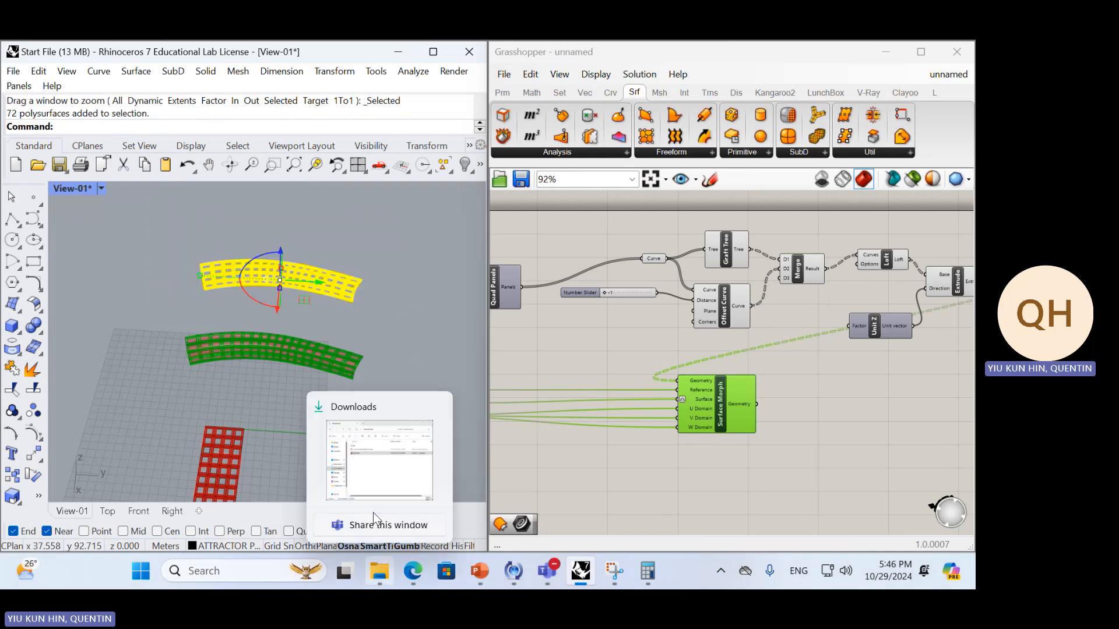
pyautogui.scroll(-3, 833, 374)
pyautogui.moveTo(828, 379); pyautogui.dragTo(775, 399, button='right')
pyautogui.scroll(4, 758, 424)
pyautogui.moveTo(695, 393); pyautogui.dragTo(847, 404)
pyautogui.moveTo(668, 285); pyautogui.dragTo(650, 308, button='right')
pyautogui.click(728, 374)
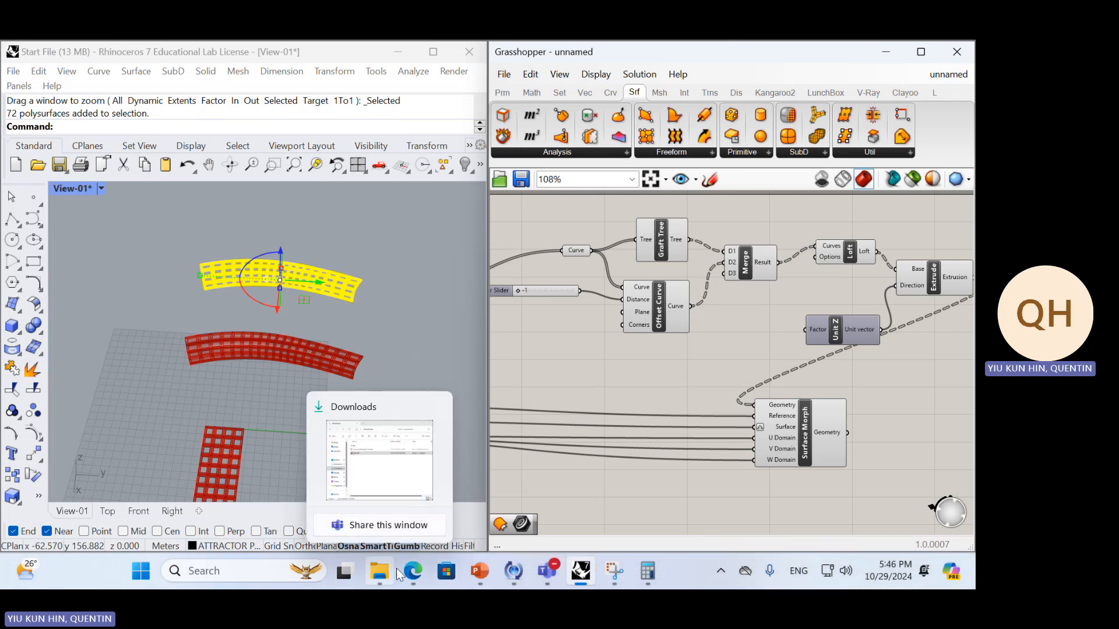
# Switch to Edge, open OneDrive in a new tab, sign in with the saved work e-mail and accept the trust request
pyautogui.click(413, 571)
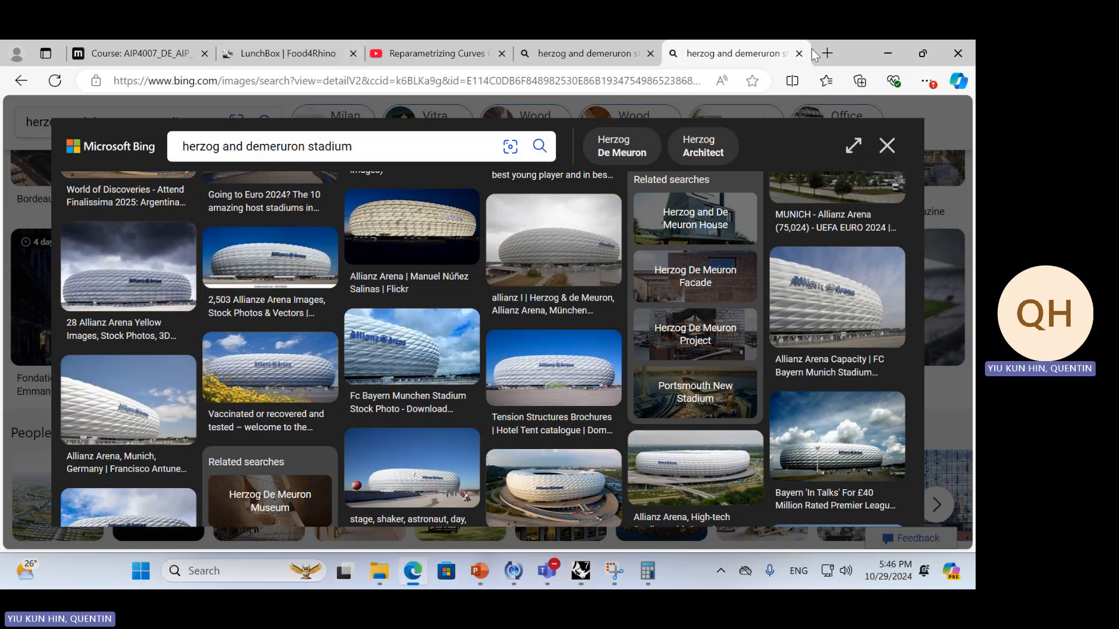
pyautogui.click(828, 55)
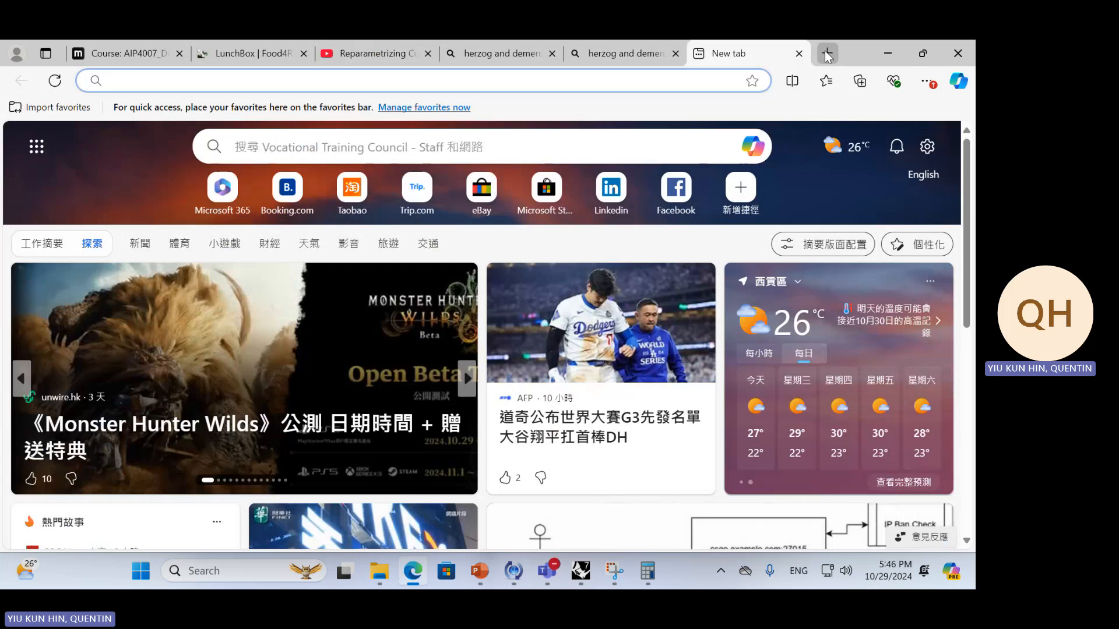
pyautogui.write('onedrive.live.com/login/')
pyautogui.press('Return')
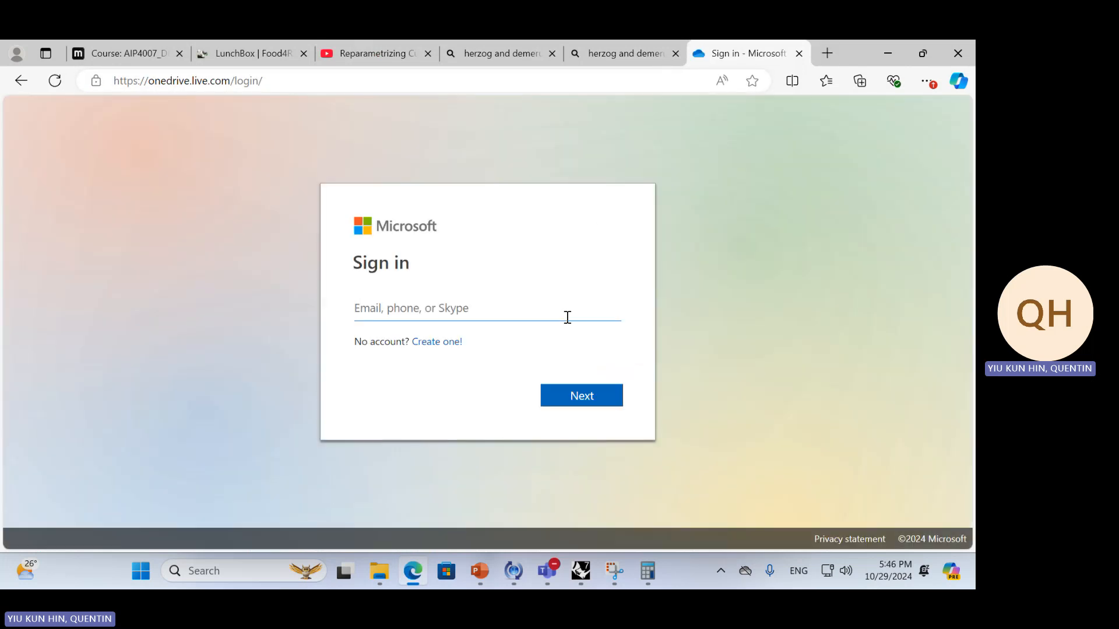
pyautogui.click(546, 306)
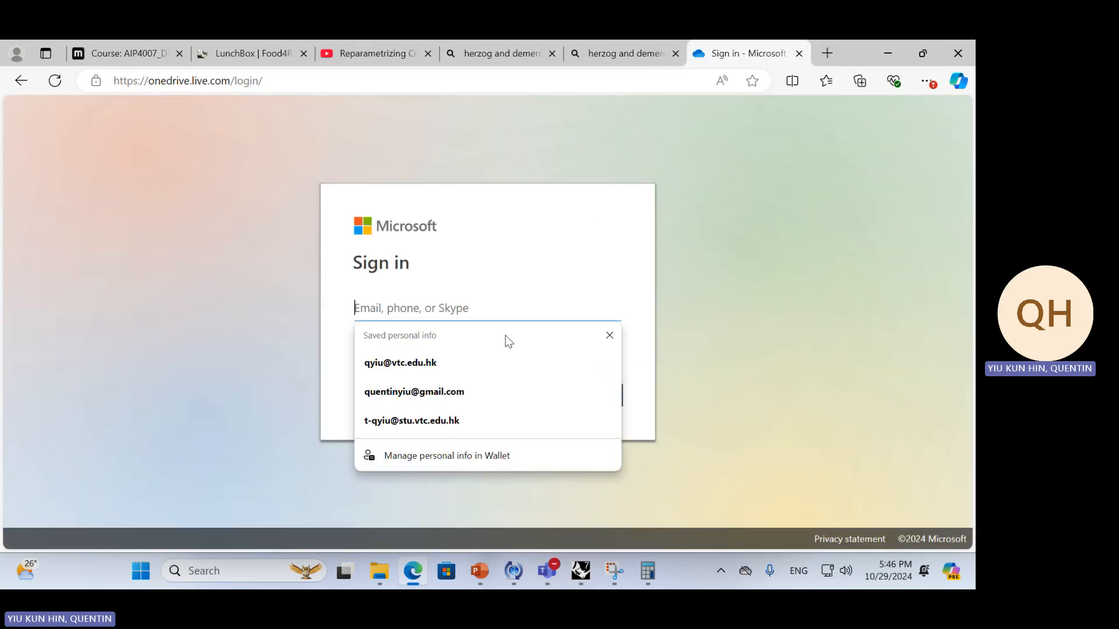
pyautogui.click(509, 360)
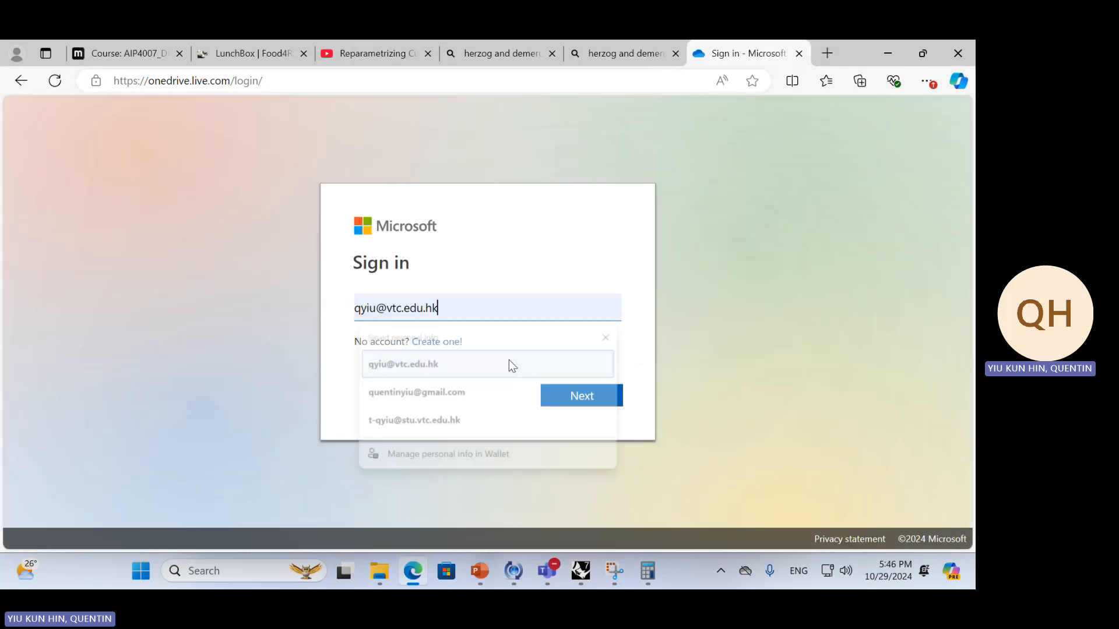
pyautogui.click(586, 395)
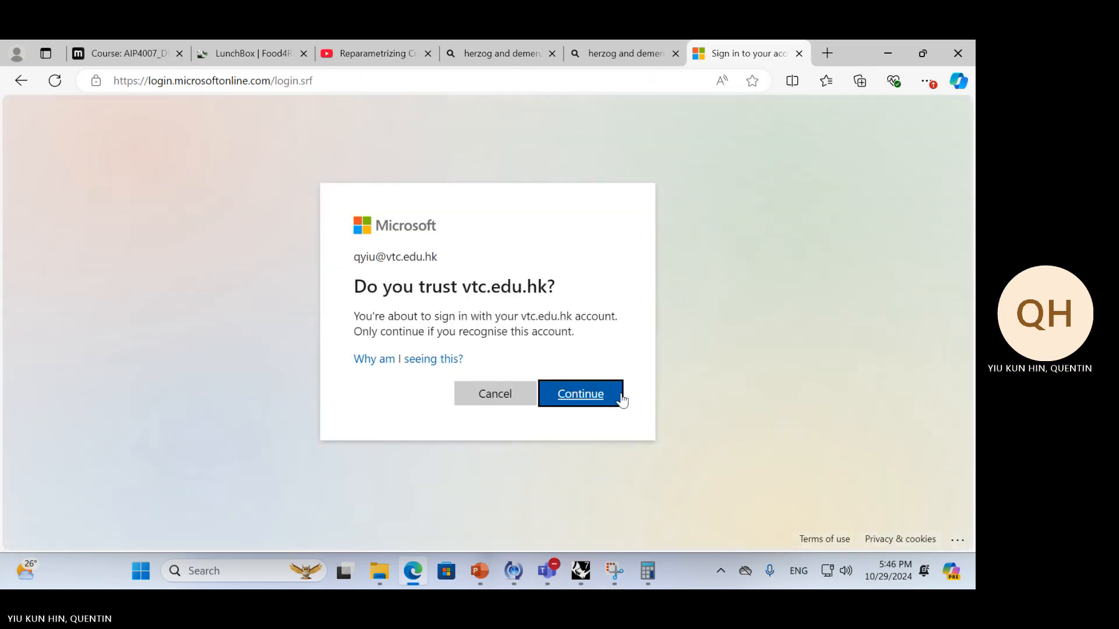
pyautogui.click(579, 393)
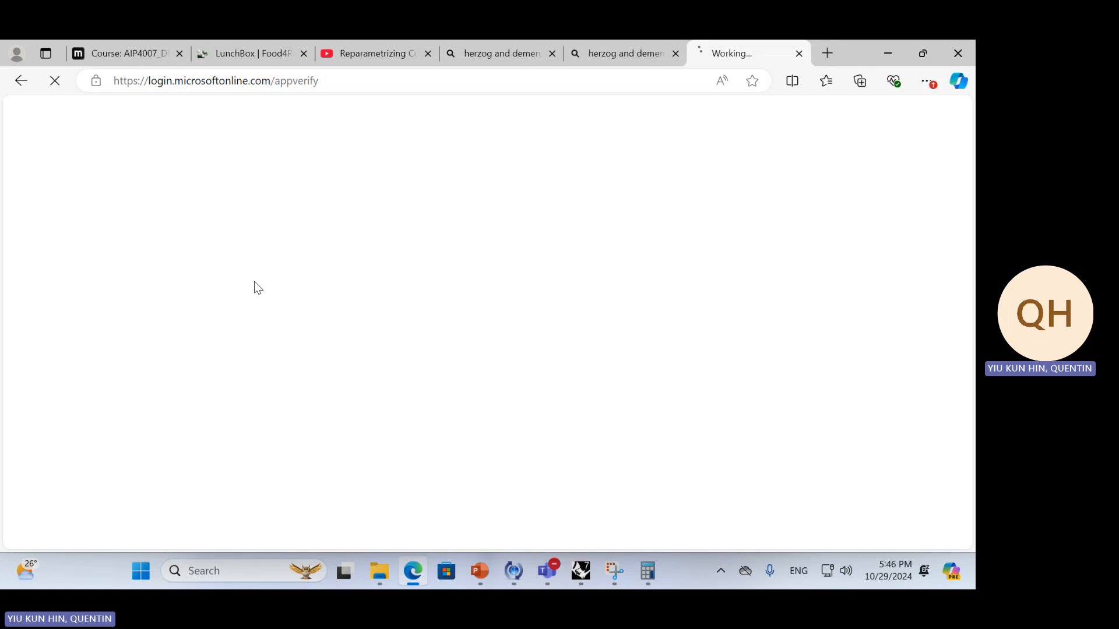
pyautogui.hotkey('alt', 'Tab')
pyautogui.press('Tab')
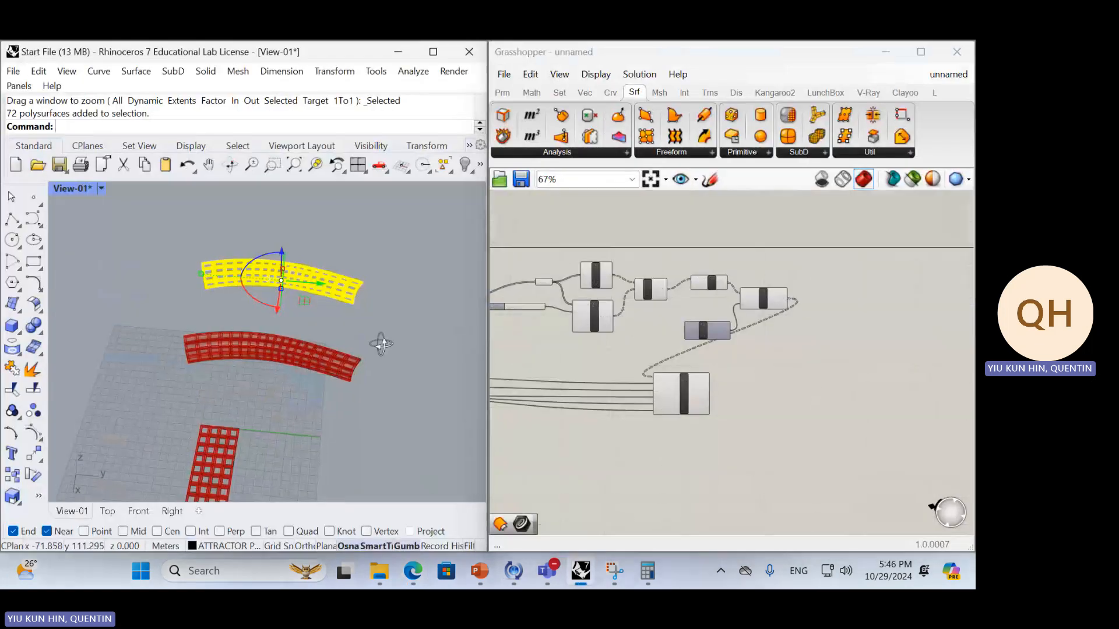
pyautogui.moveTo(381, 343); pyautogui.dragTo(165, 376, button='right')
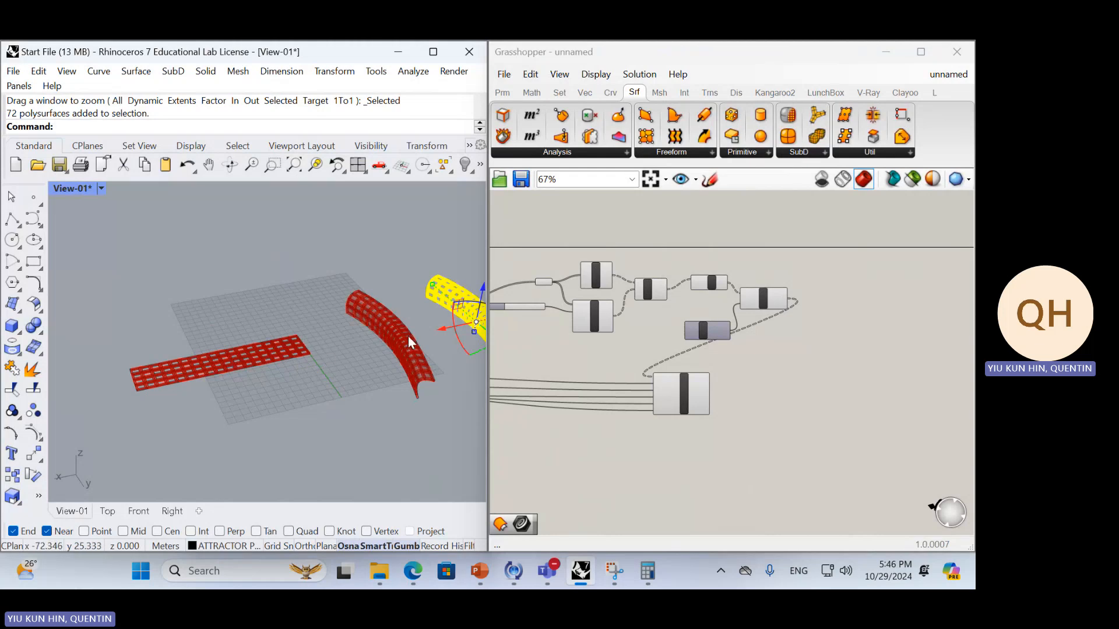
pyautogui.hotkey('alt', 'Tab')
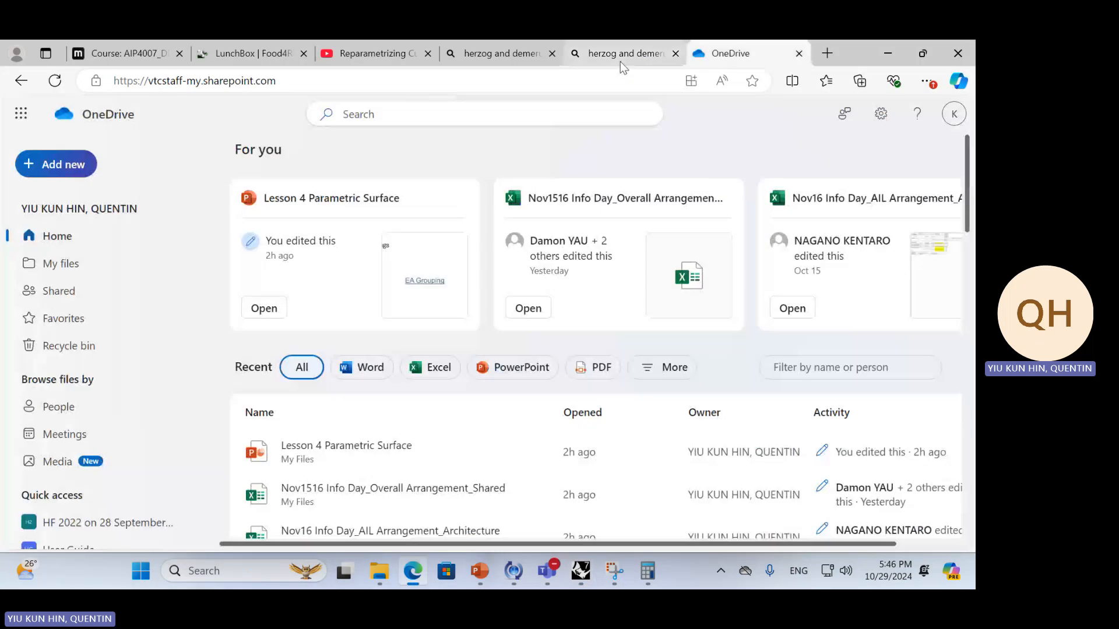
# Close the stadium image search tab and open the Work folder in OneDrive's My files
pyautogui.middleClick(620, 61)
pyautogui.click(66, 263)
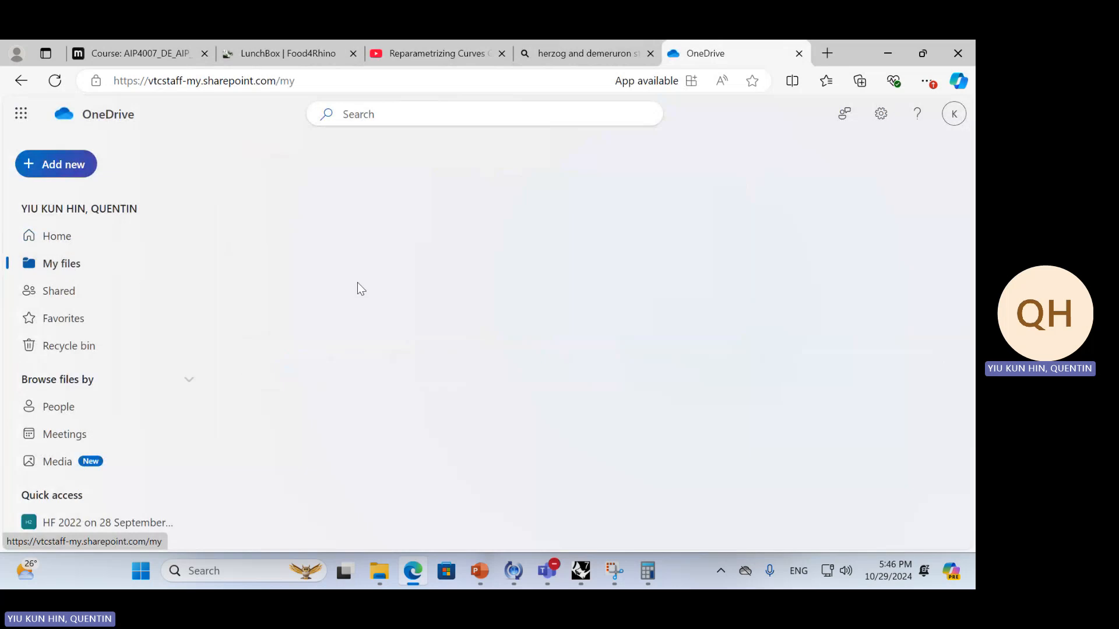
pyautogui.scroll(-5, 443, 350)
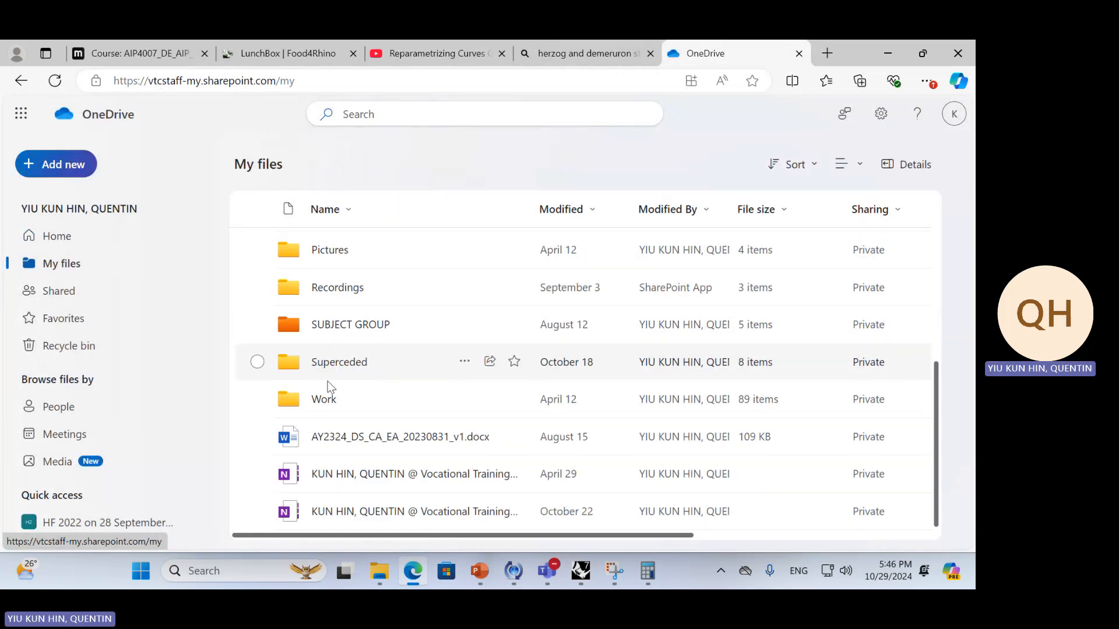
pyautogui.click(322, 400)
# Find and open the 241008_AV3 rewrite folder inside the Work folder
pyautogui.scroll(-6, 379, 369)
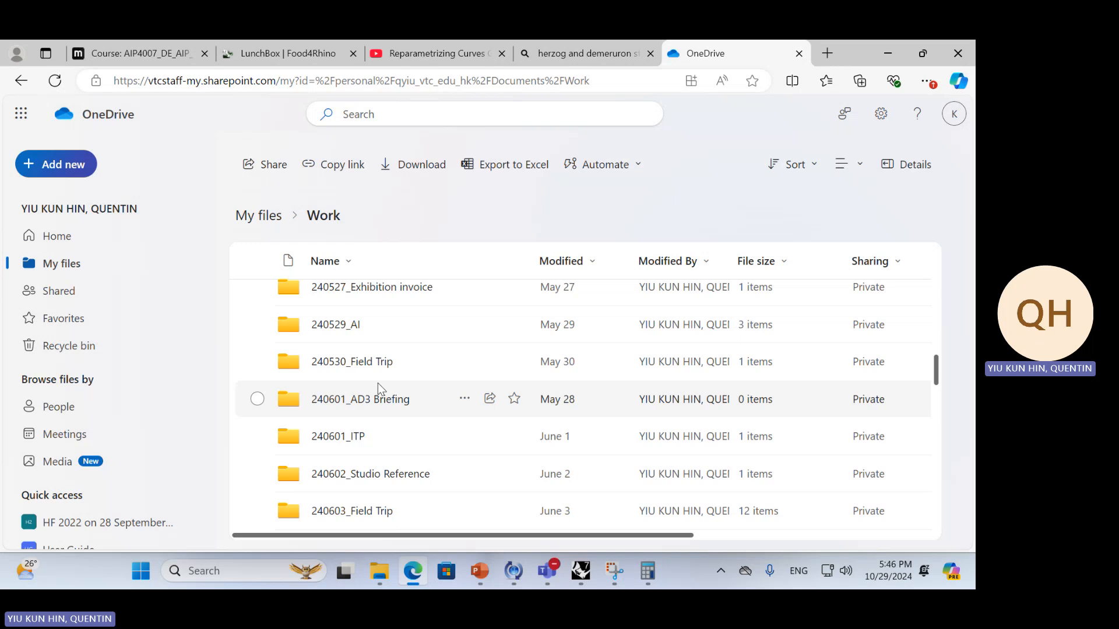
pyautogui.scroll(-4, 387, 426)
pyautogui.scroll(-15, 394, 426)
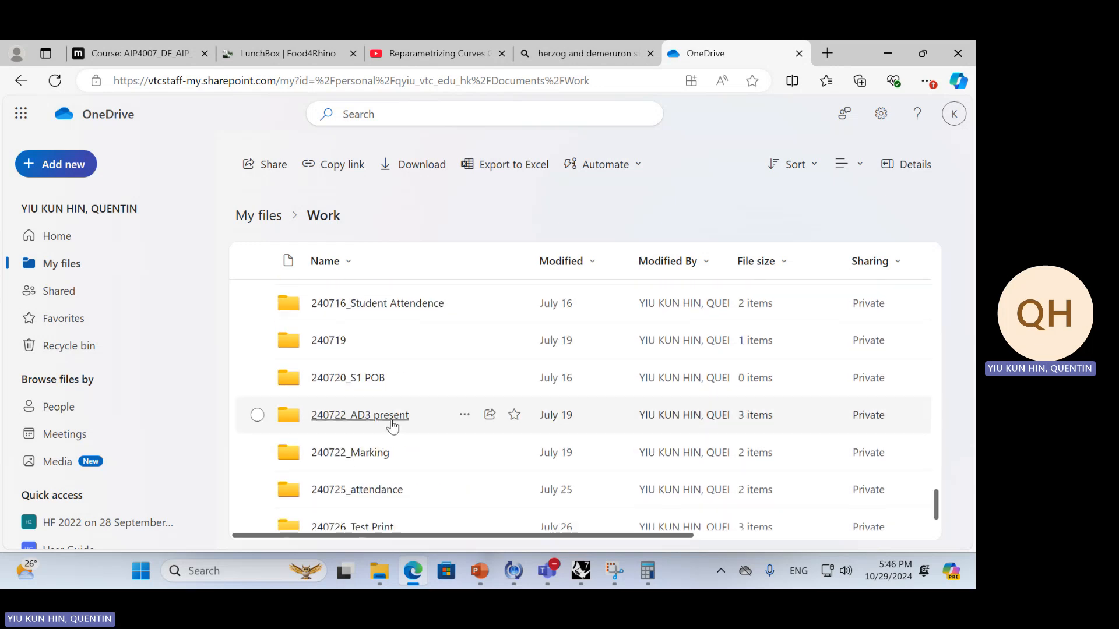
pyautogui.scroll(-6, 394, 419)
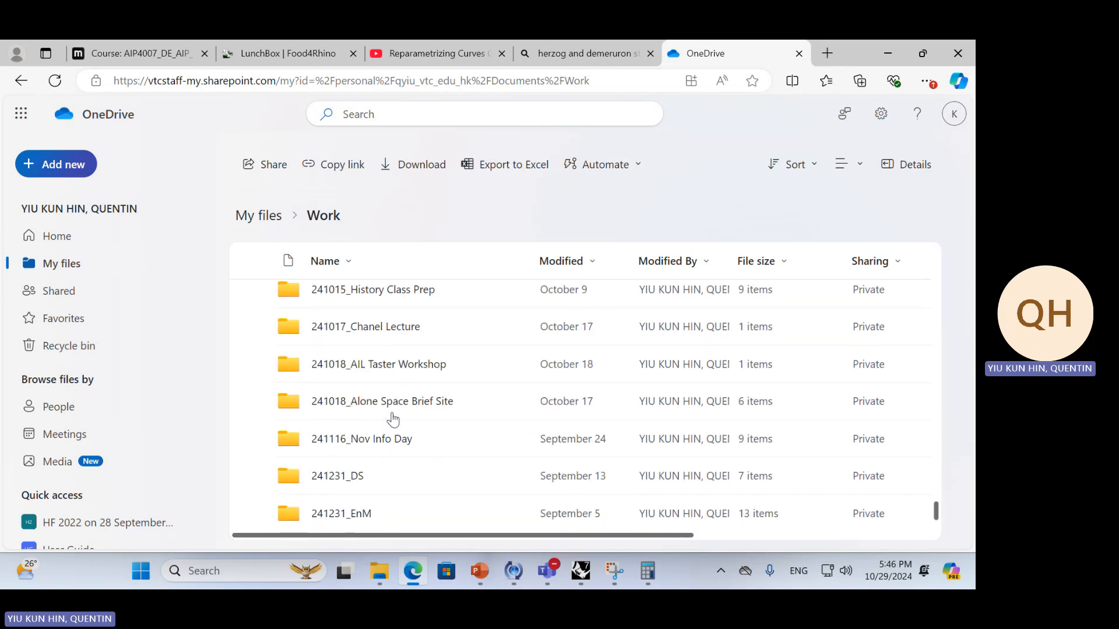
pyautogui.scroll(2, 460, 379)
pyautogui.click(391, 320)
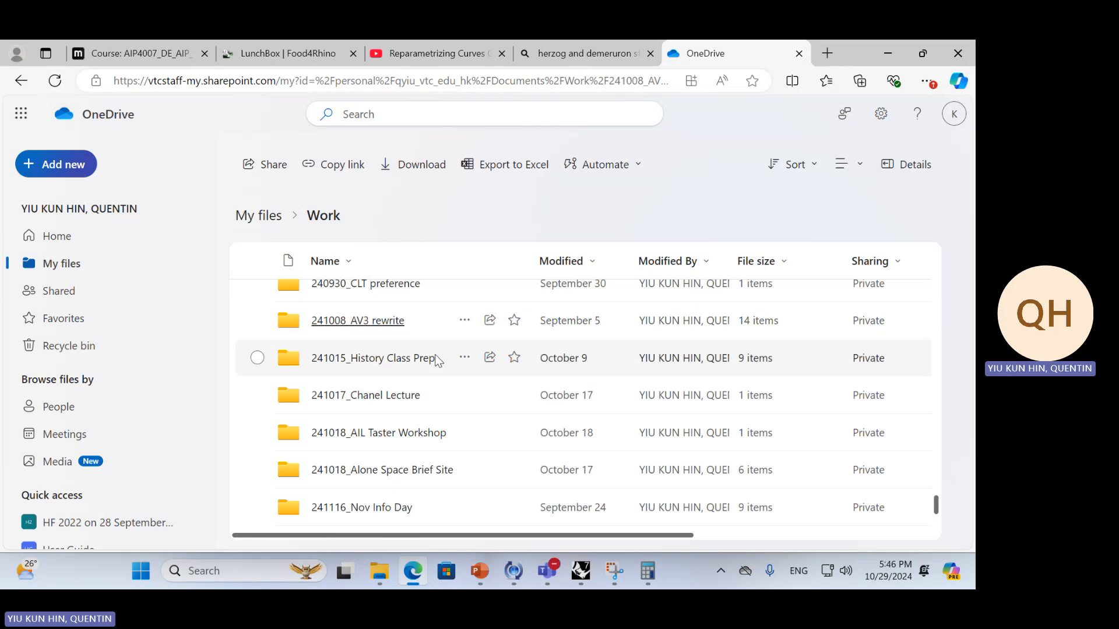
# Open the Lesson 4 - Parametric Surface folder inside 241008_AV3 rewrite
pyautogui.scroll(-5, 370, 421)
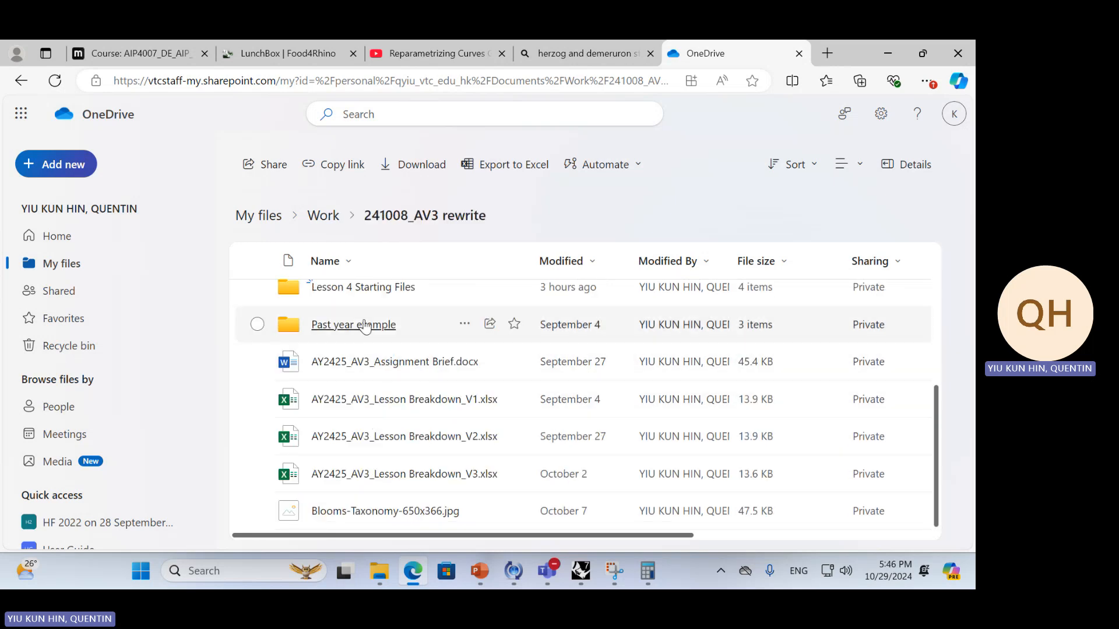
pyautogui.scroll(3, 376, 350)
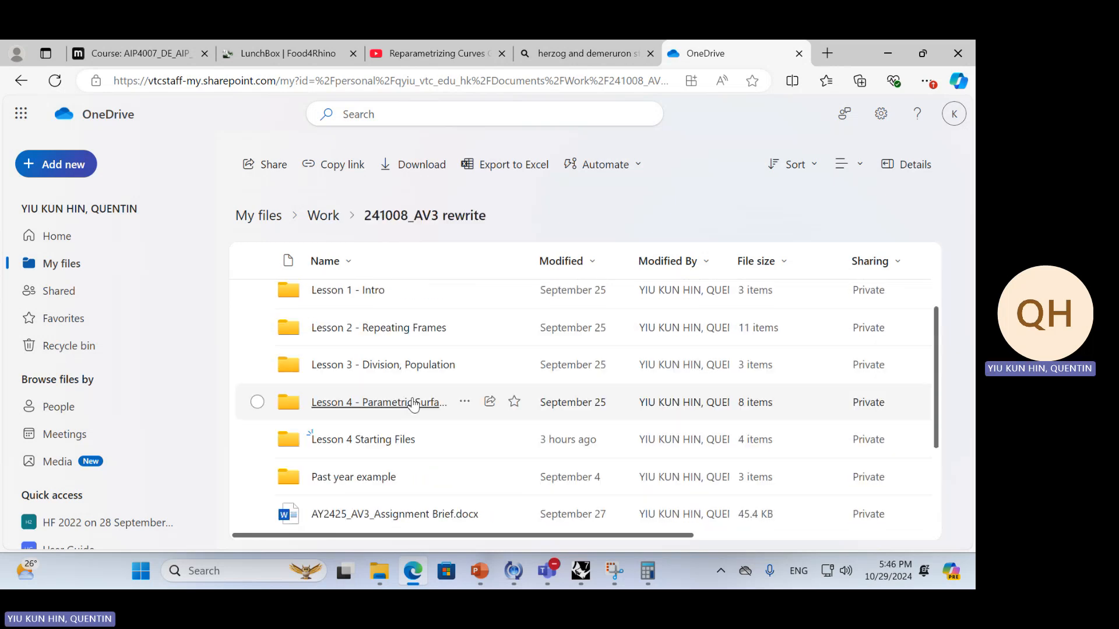
pyautogui.click(473, 398)
# Download Parametric Surface.3dm and Parametric Surface.gh from the lesson folder
pyautogui.scroll(-3, 466, 408)
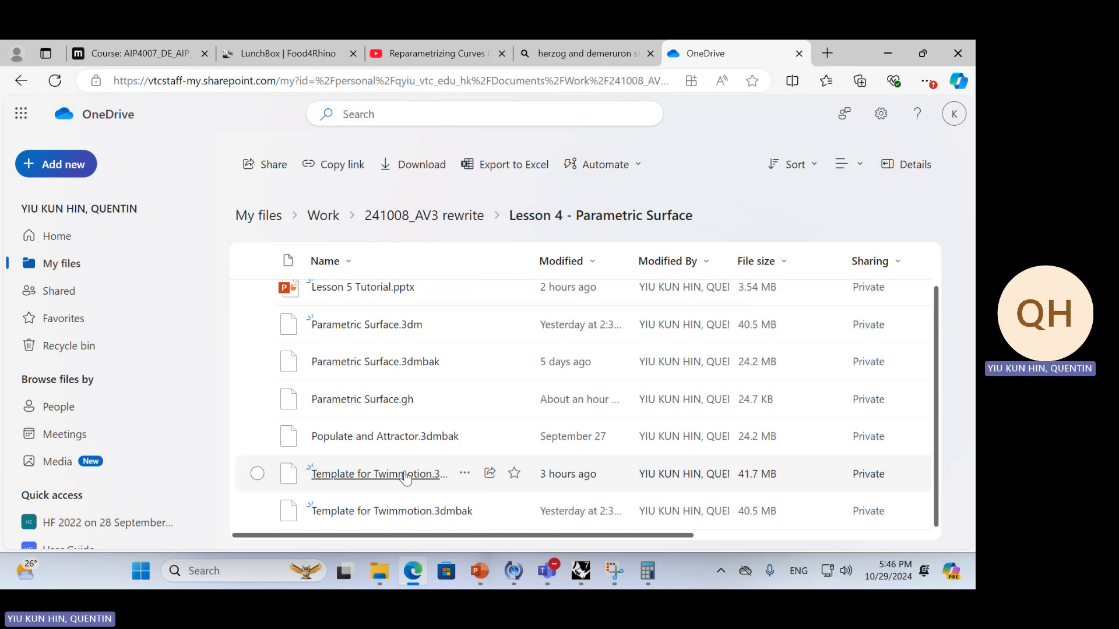
pyautogui.click(406, 327)
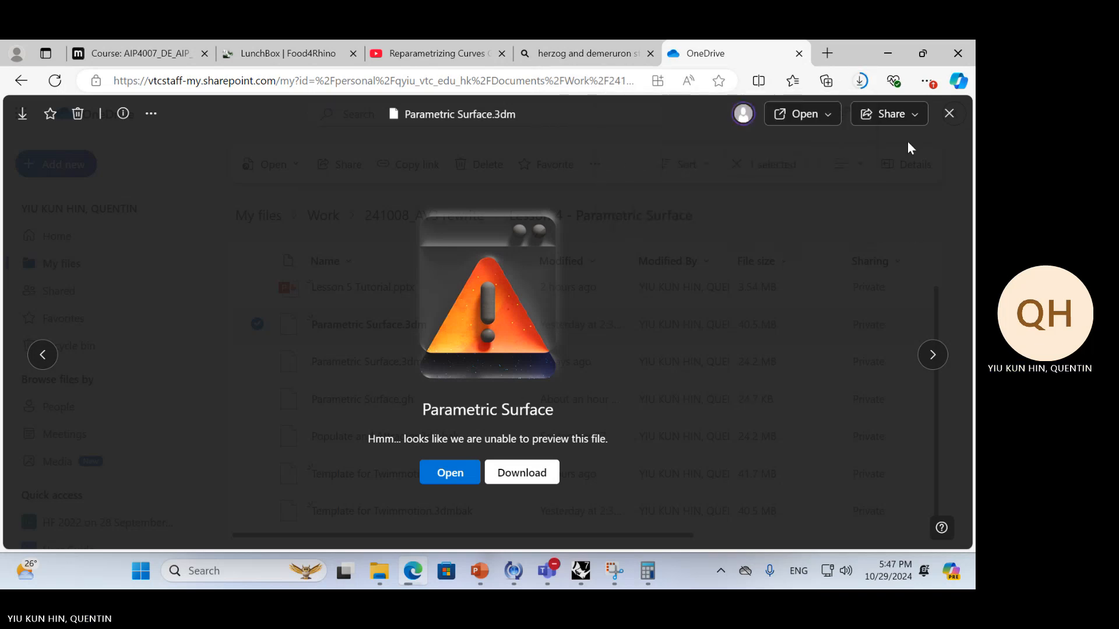
pyautogui.click(949, 114)
pyautogui.click(364, 399)
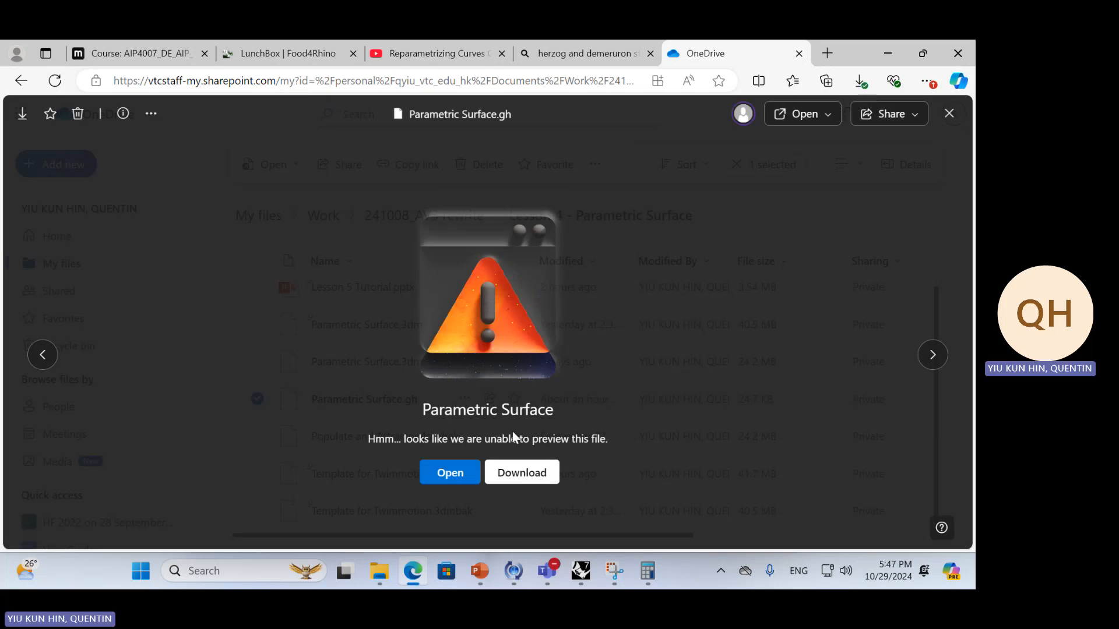
pyautogui.click(531, 471)
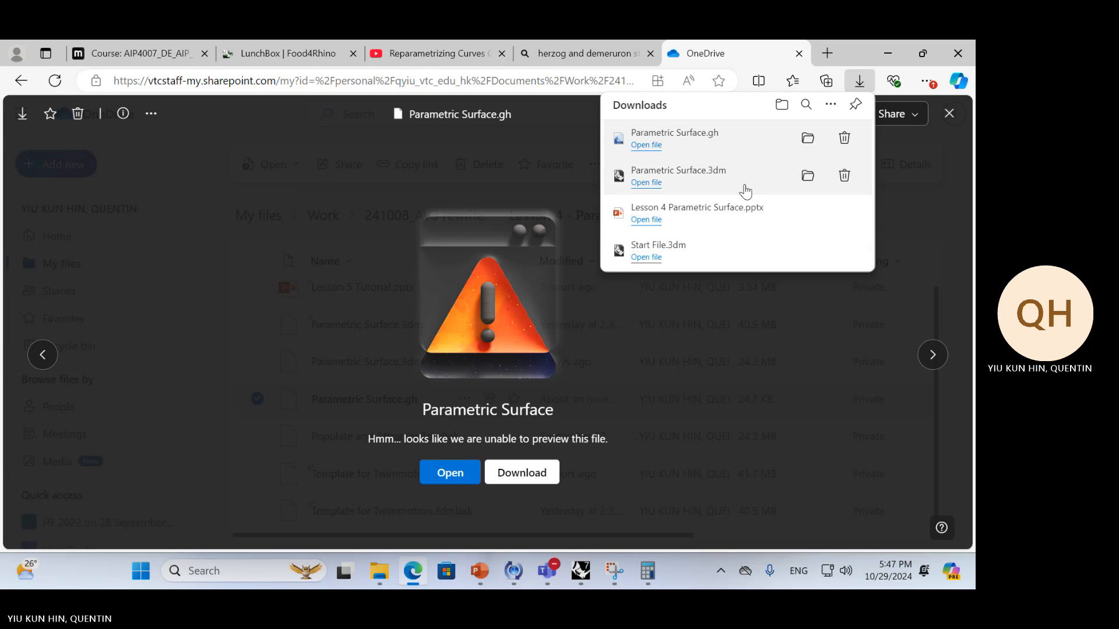
# Open the downloaded Parametric Surface.3dm in Rhino as read-only and fit its window to one half of the screen
pyautogui.click(678, 182)
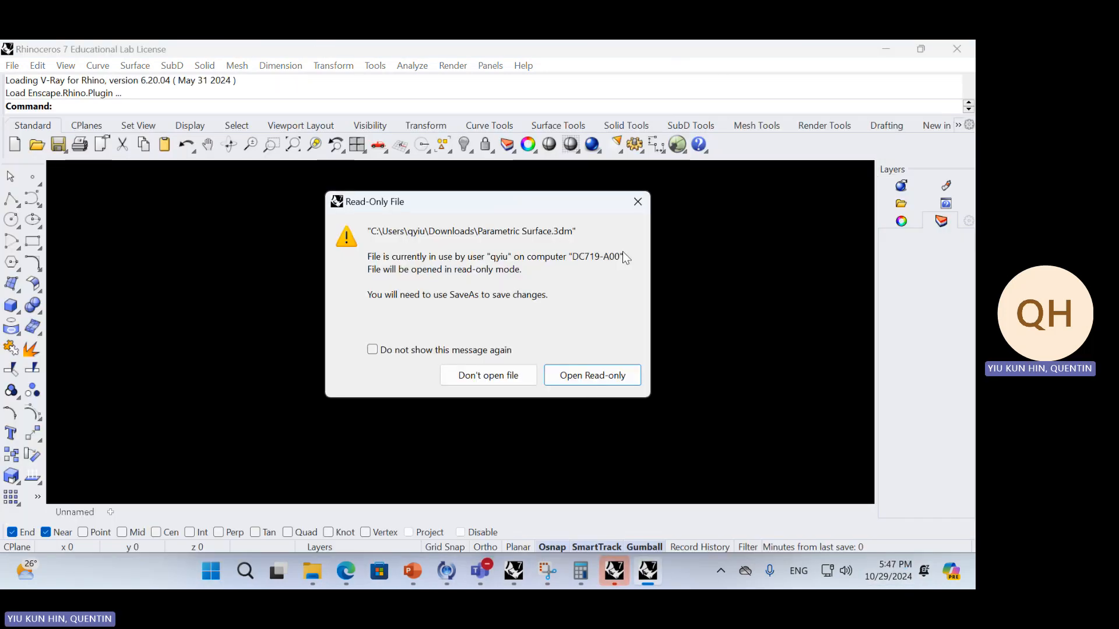
pyautogui.click(593, 377)
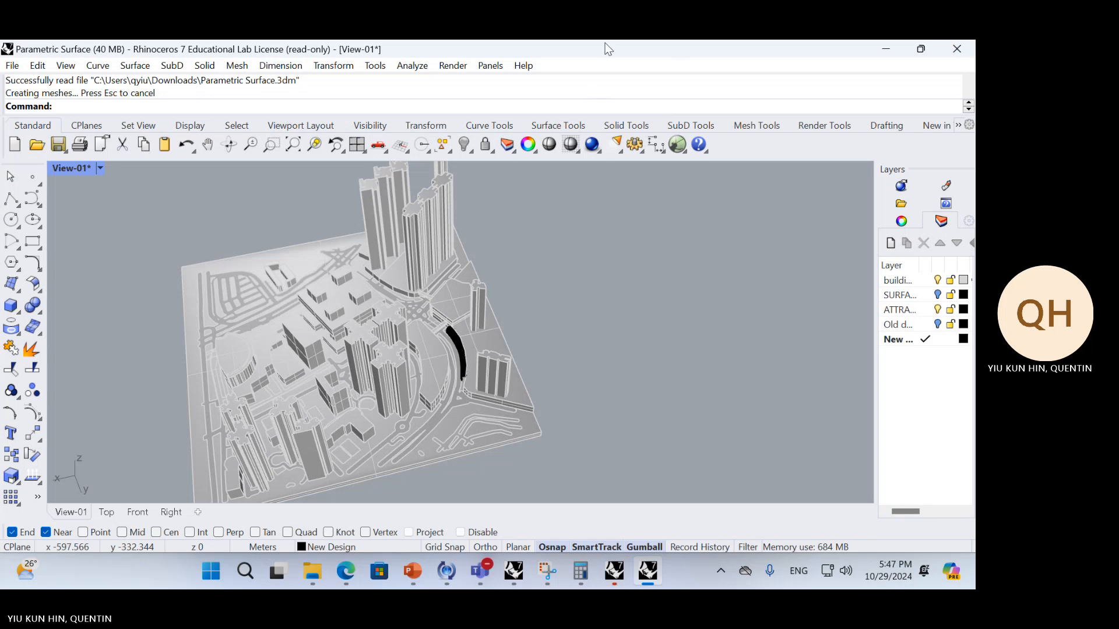
pyautogui.moveTo(605, 43); pyautogui.dragTo(2, 140)
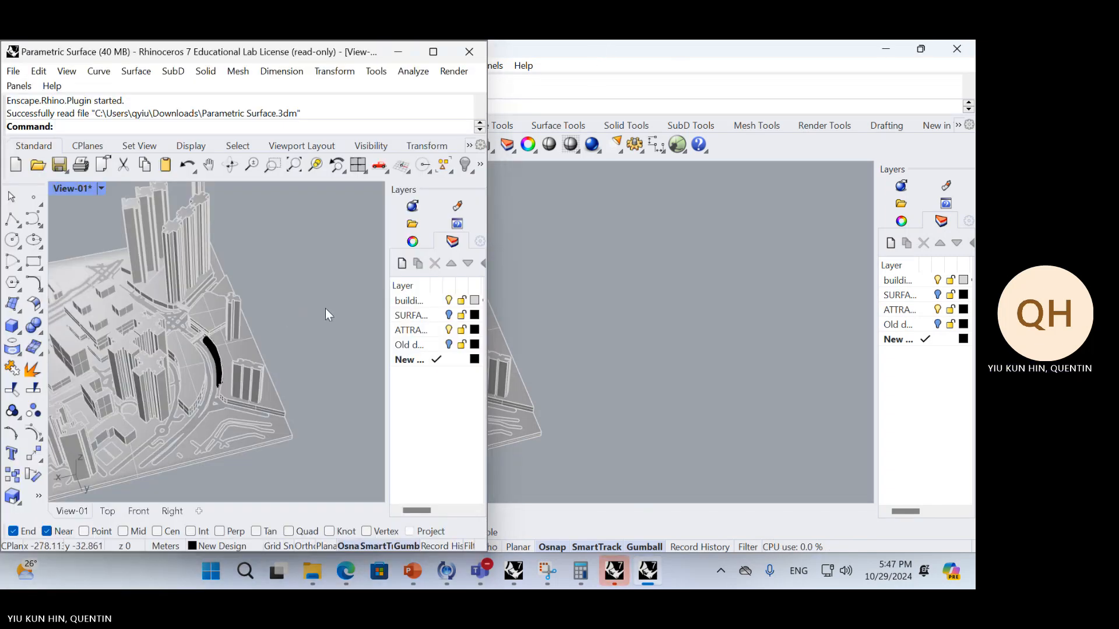
# Launch Grasshopper, dismiss the getting-started tutorial browser and fit the Grasshopper window beside Rhino
pyautogui.write('Grasshopper')
pyautogui.press('Return')
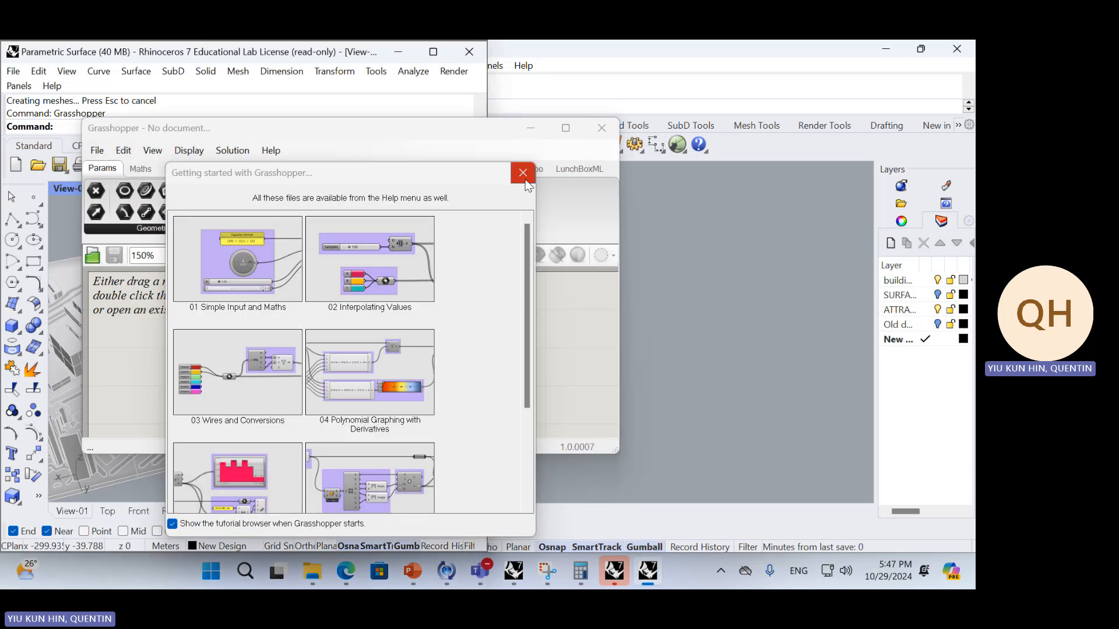
pyautogui.click(525, 180)
pyautogui.moveTo(474, 129); pyautogui.dragTo(973, 224)
# Hide the attractor and building layers in the Parametric Surface model
pyautogui.click(451, 329)
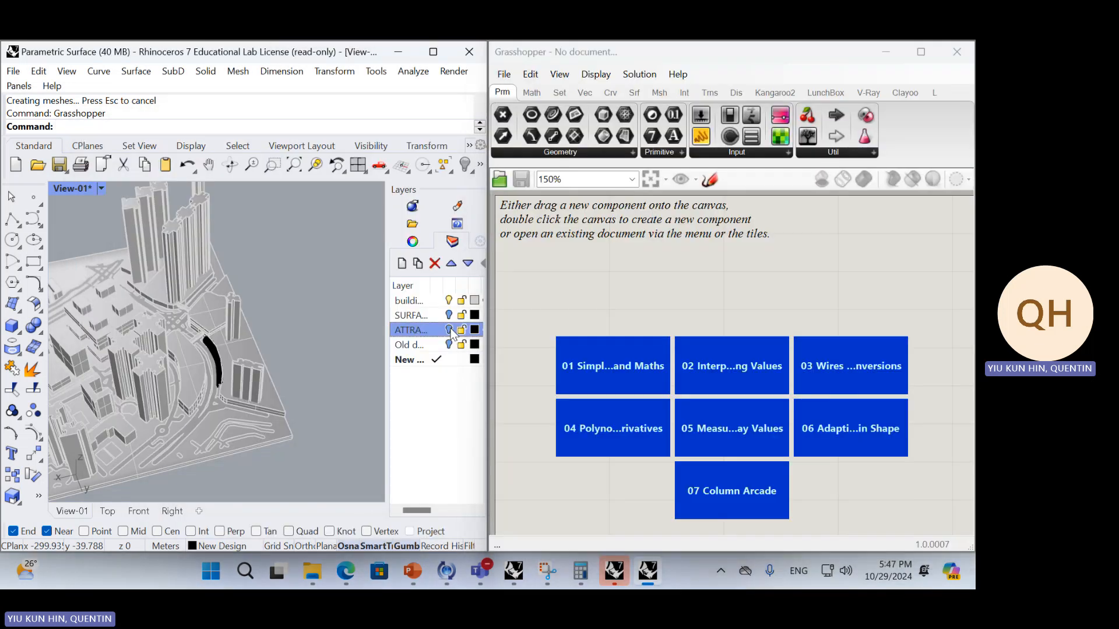
pyautogui.click(448, 301)
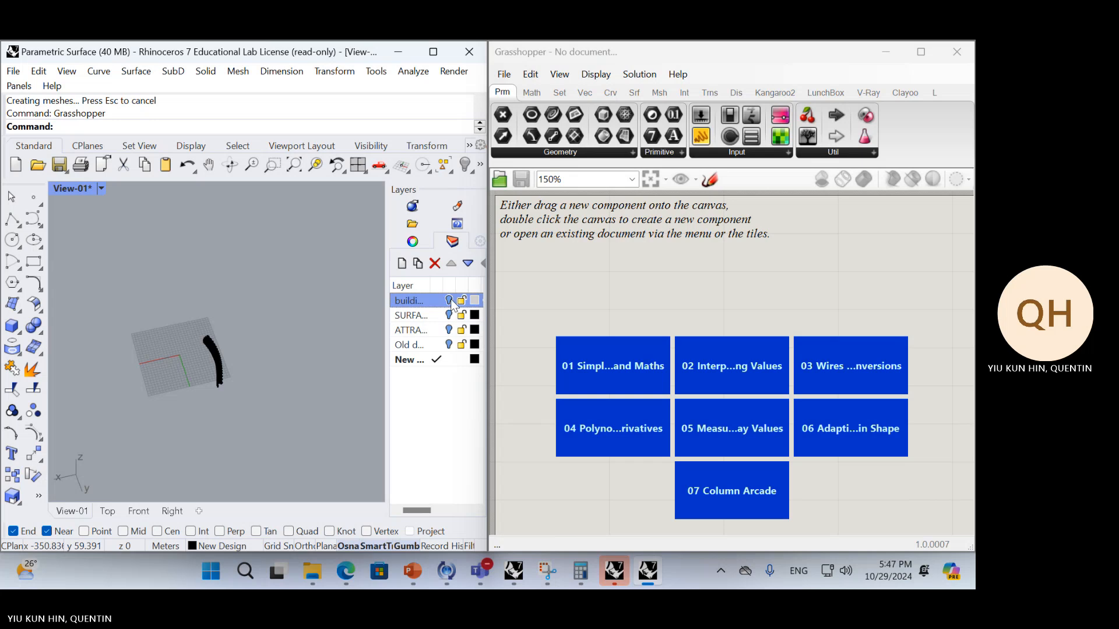
# Show the buildings layer, make it the current layer and hide the New Design layer
pyautogui.click(451, 301)
pyautogui.click(438, 301)
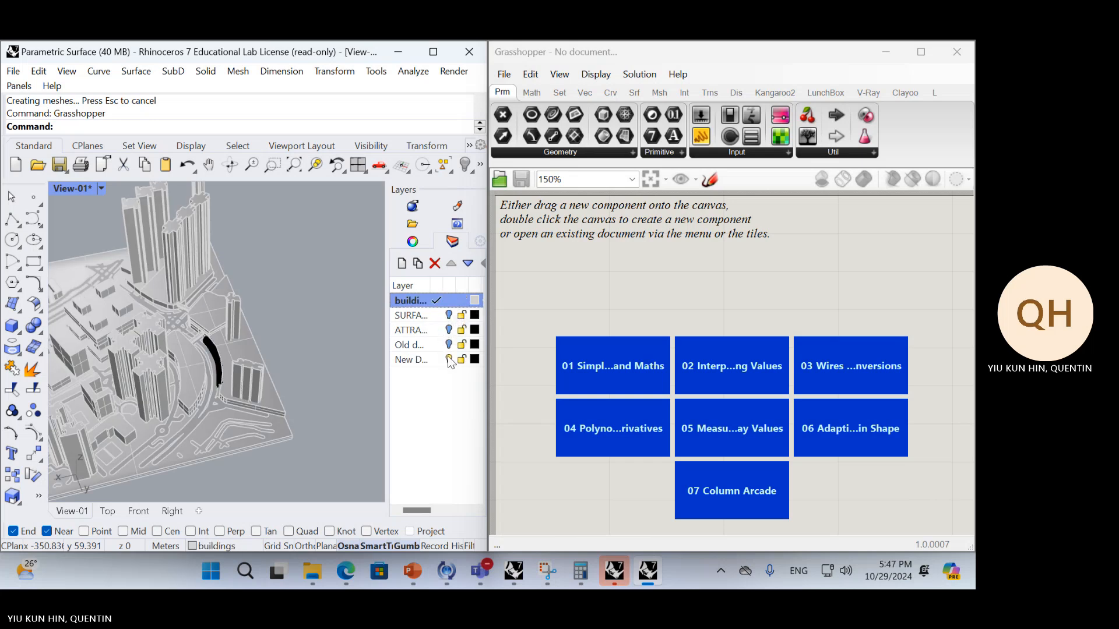
pyautogui.click(450, 360)
pyautogui.scroll(5, 281, 358)
# Load the Parametric Surface Grasshopper definition from the Downloads folder onto the Grasshopper canvas
pyautogui.click(653, 308)
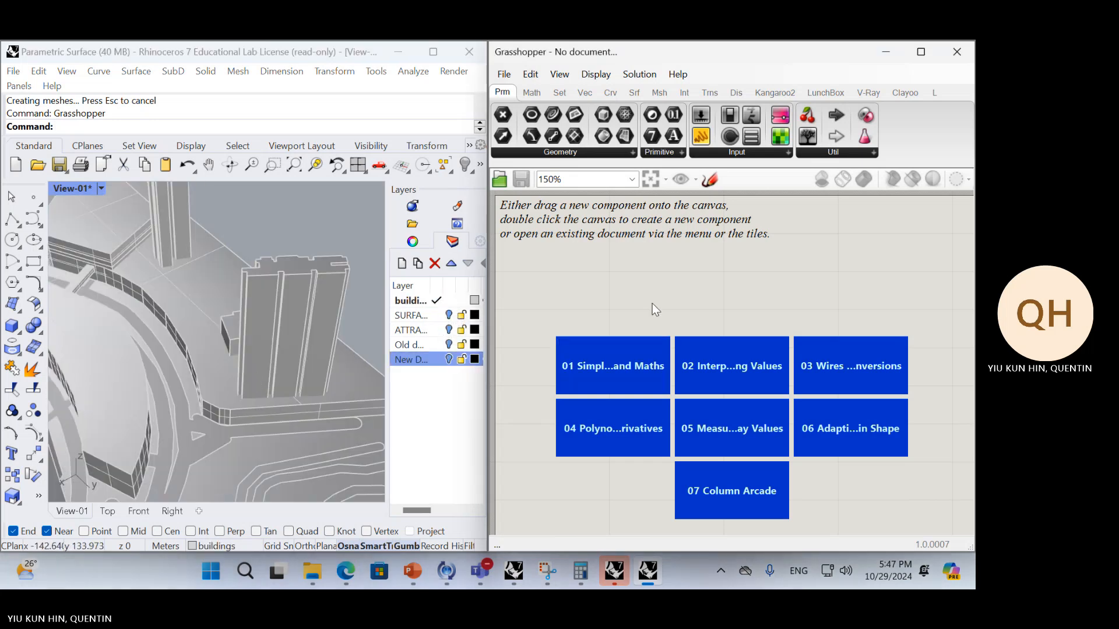
pyautogui.hotkey('alt', 'Tab')
pyautogui.hotkey('alt', 'Tab')
pyautogui.press('Tab')
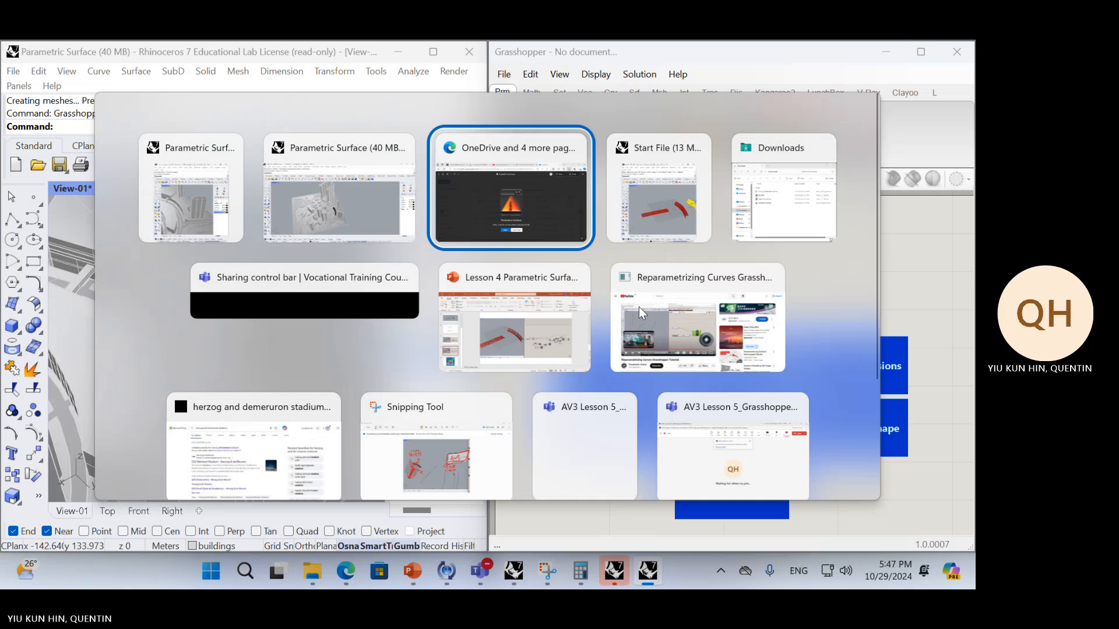
pyautogui.click(798, 220)
pyautogui.click(384, 303)
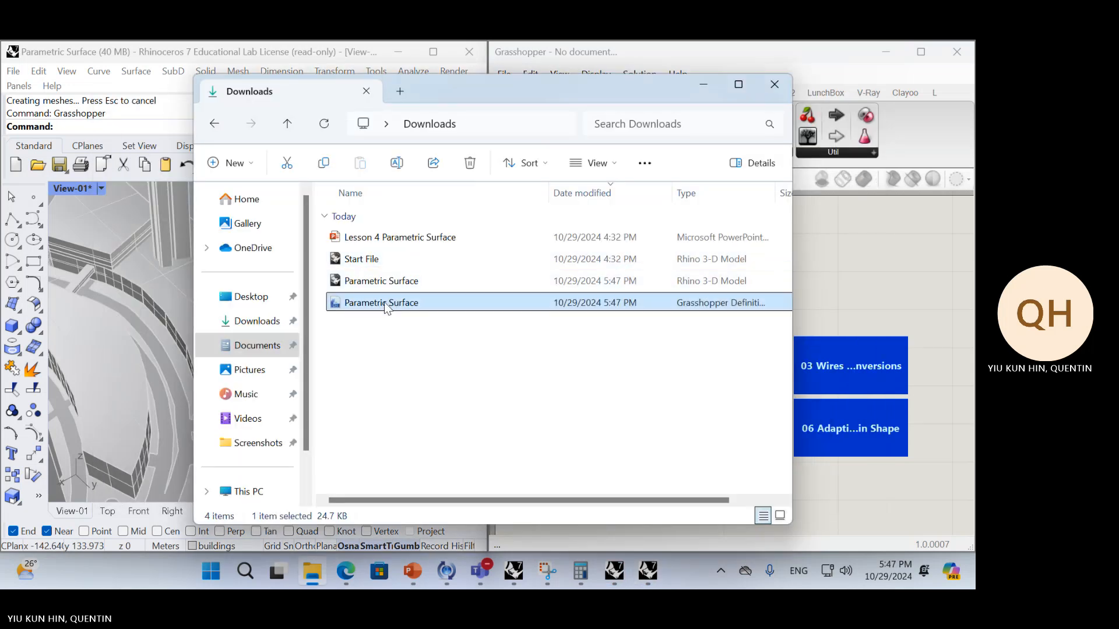
pyautogui.moveTo(386, 307); pyautogui.dragTo(837, 298)
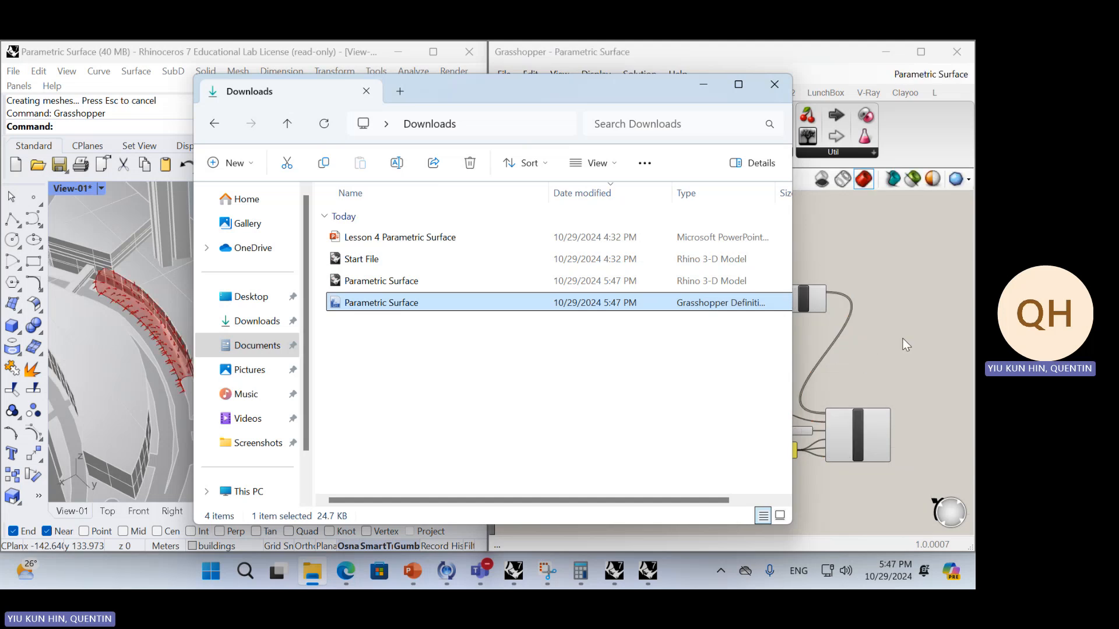
# Delete the previewed group of components that generates the red panelling over the curved surface
pyautogui.click(875, 328)
pyautogui.scroll(-5, 860, 344)
pyautogui.moveTo(886, 442); pyautogui.dragTo(669, 300)
pyautogui.press('Delete')
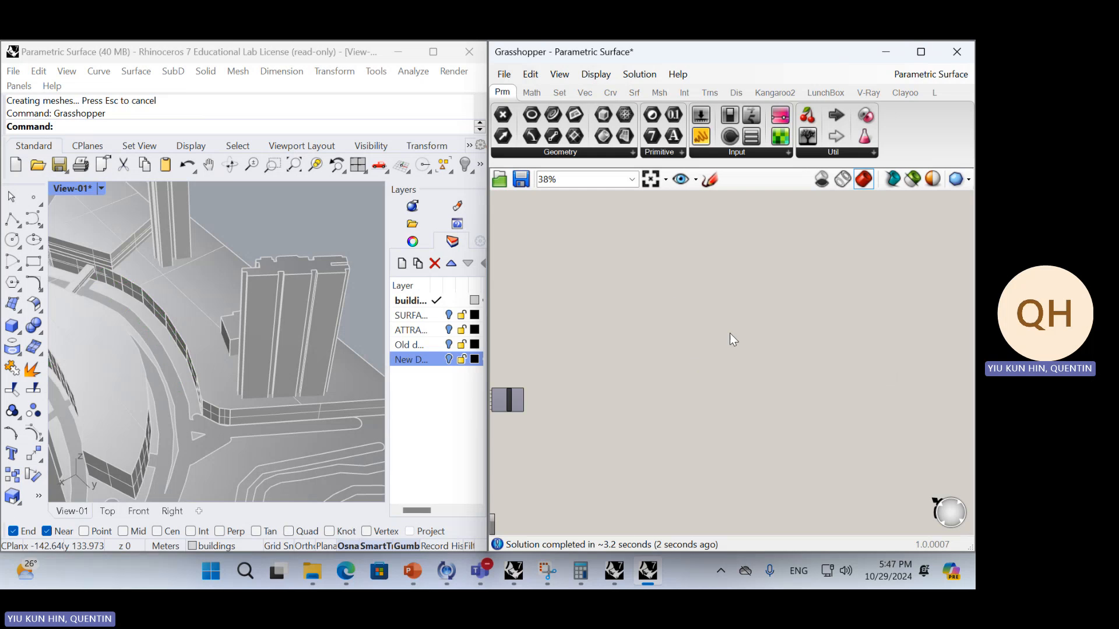
# Turn on the preview of the Surface Morph component at the end of the diamond-panel definition
pyautogui.moveTo(730, 334); pyautogui.dragTo(843, 342, button='right')
pyautogui.scroll(-5, 843, 341)
pyautogui.scroll(7, 612, 394)
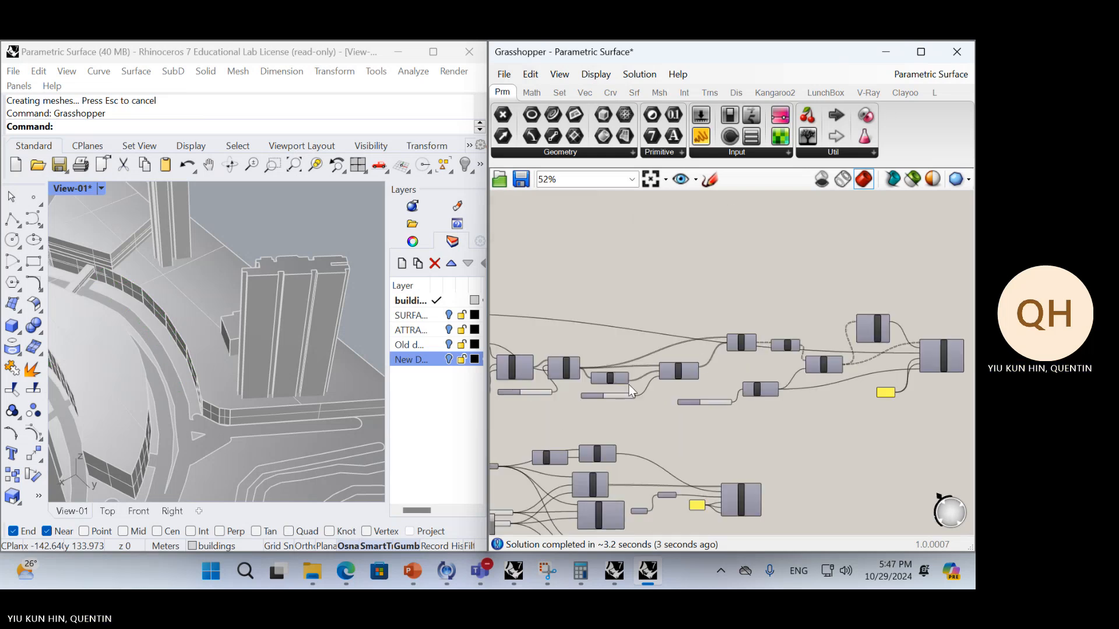
pyautogui.moveTo(630, 422); pyautogui.dragTo(705, 452, button='right')
pyautogui.scroll(-4, 704, 446)
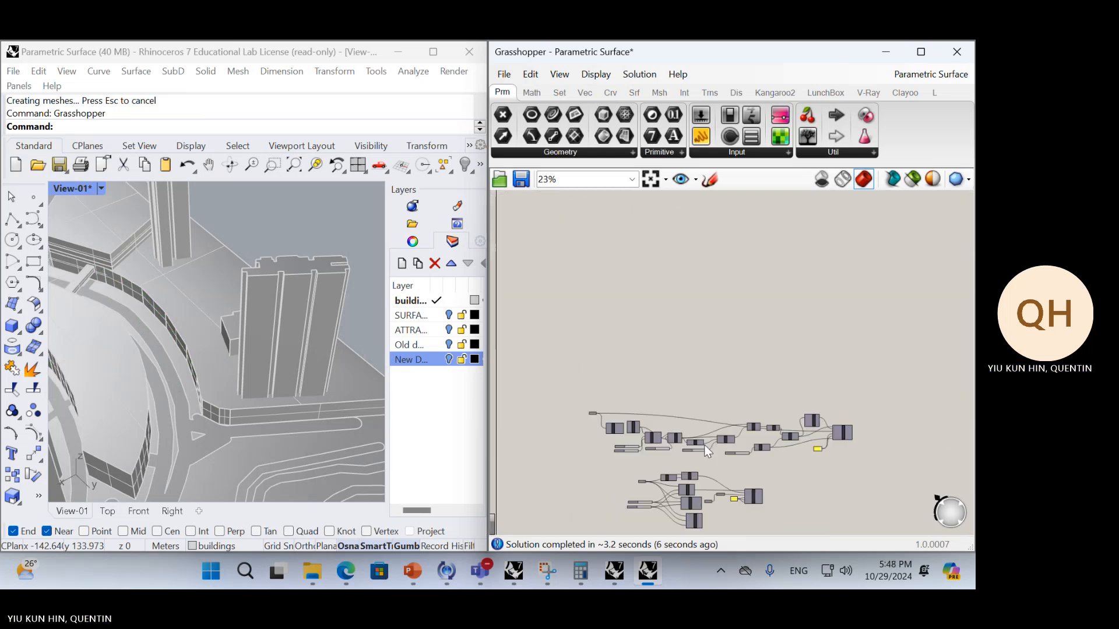
pyautogui.moveTo(742, 310); pyautogui.dragTo(714, 525, button='right')
pyautogui.scroll(3, 652, 356)
pyautogui.moveTo(653, 357); pyautogui.dragTo(670, 419, button='right')
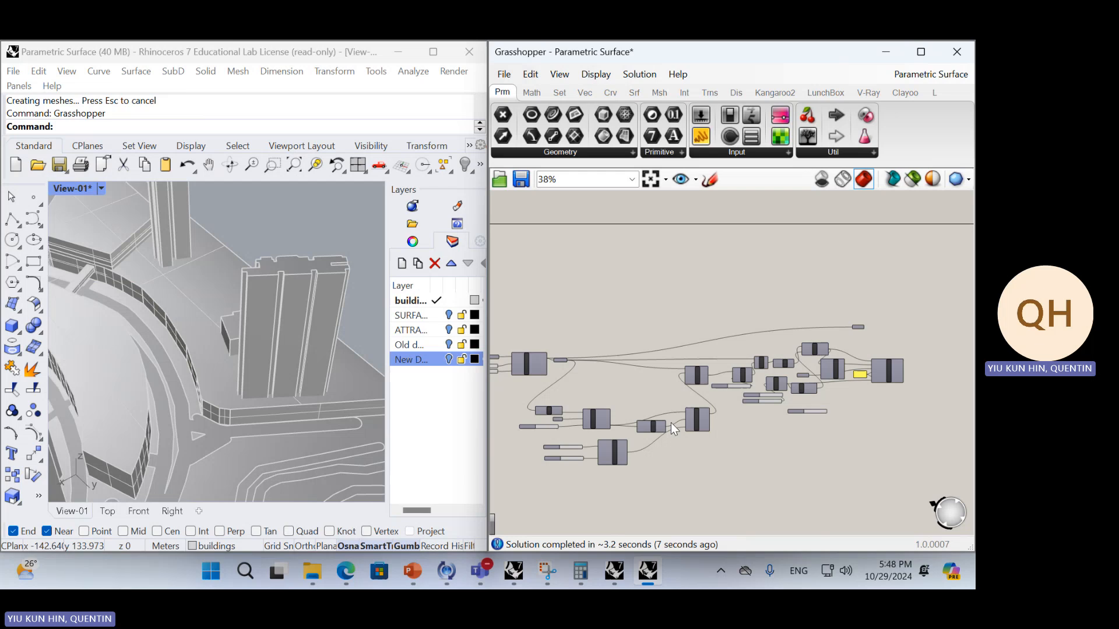
pyautogui.click(898, 375)
pyautogui.middleClick(916, 309)
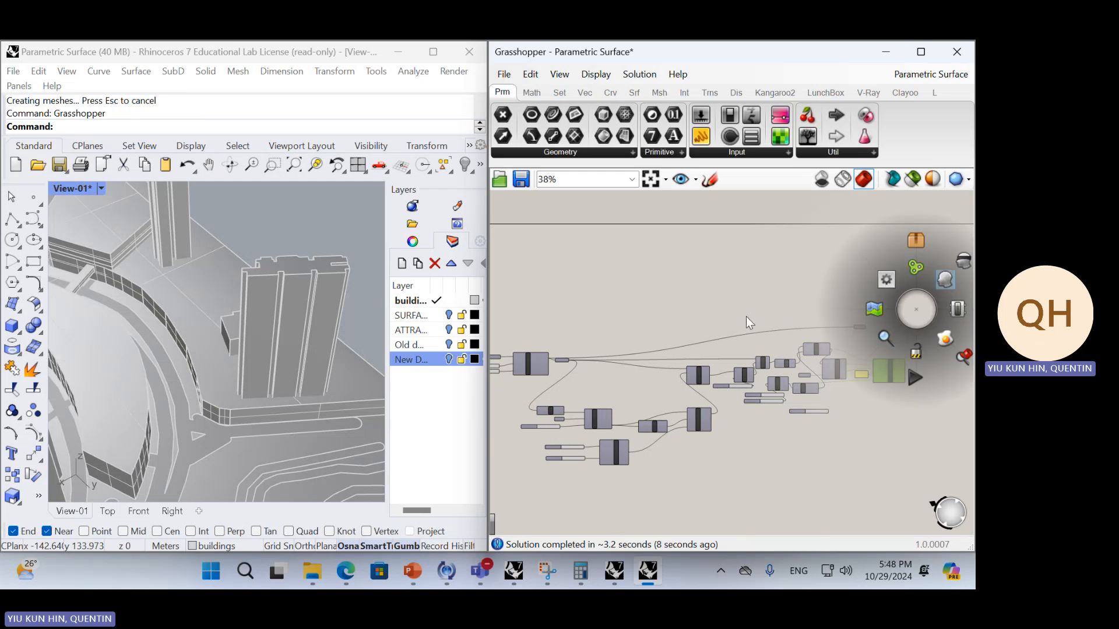
pyautogui.click(945, 283)
# Make SURFACE the current layer and hide the buildings layer
pyautogui.click(434, 315)
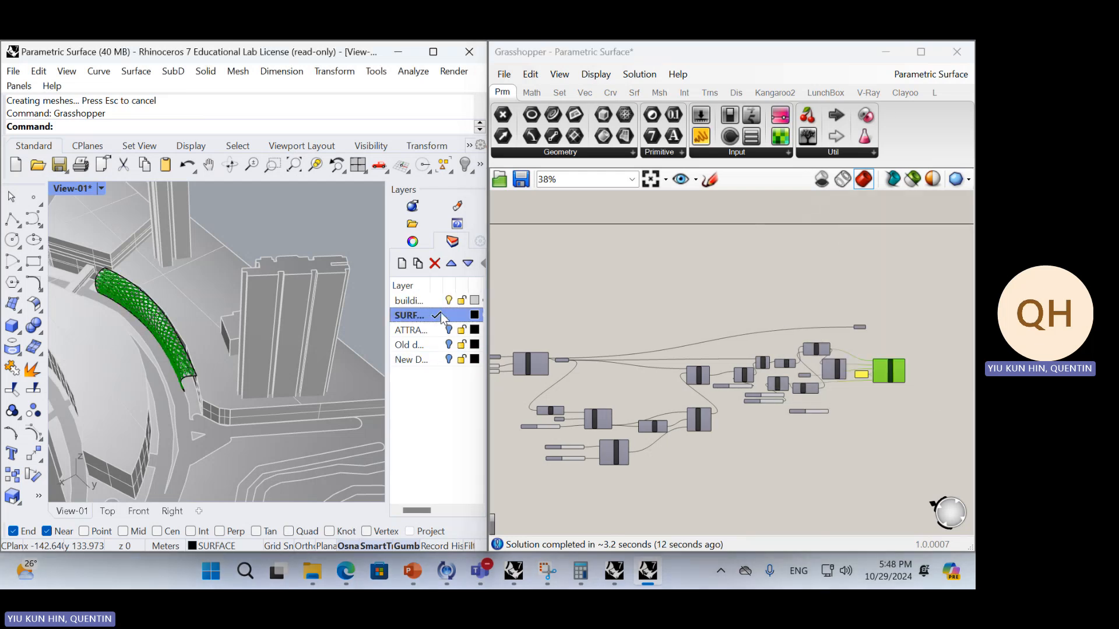
pyautogui.click(449, 300)
pyautogui.scroll(4, 156, 348)
pyautogui.scroll(4, 156, 348)
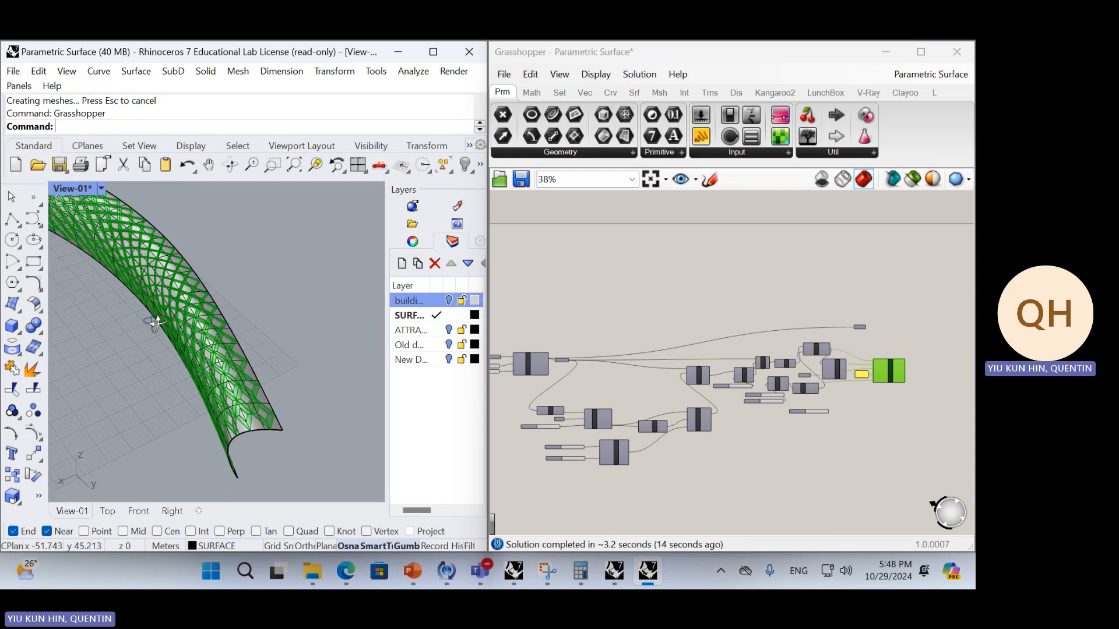
# Hide the solid curved polysurface so only the morphed panel frames are displayed
pyautogui.click(302, 288)
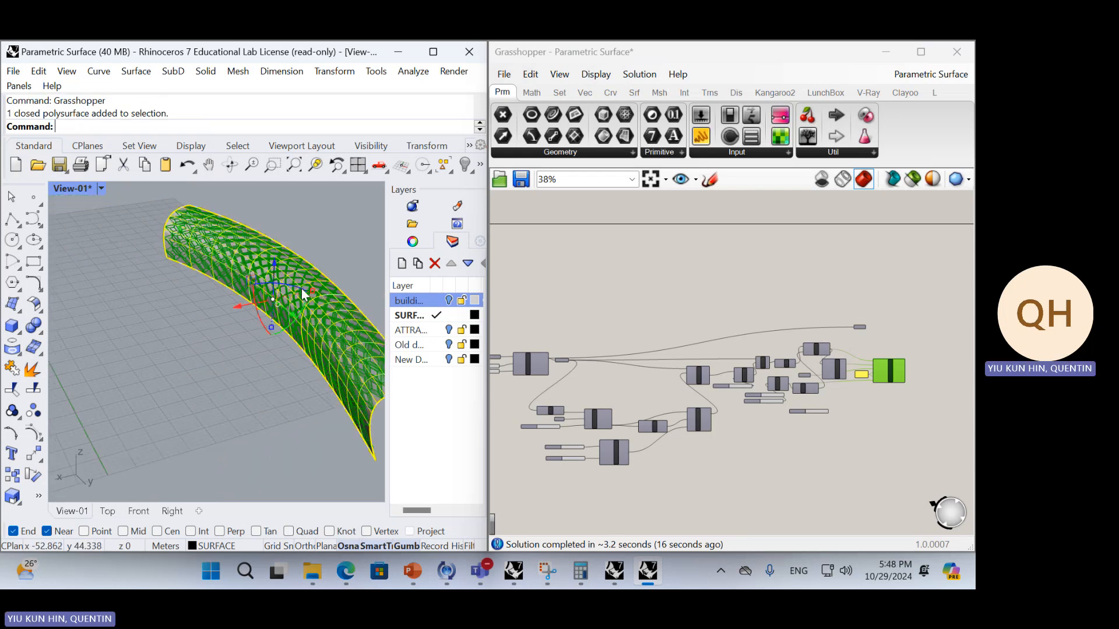
pyautogui.write('hide')
pyautogui.press('Return')
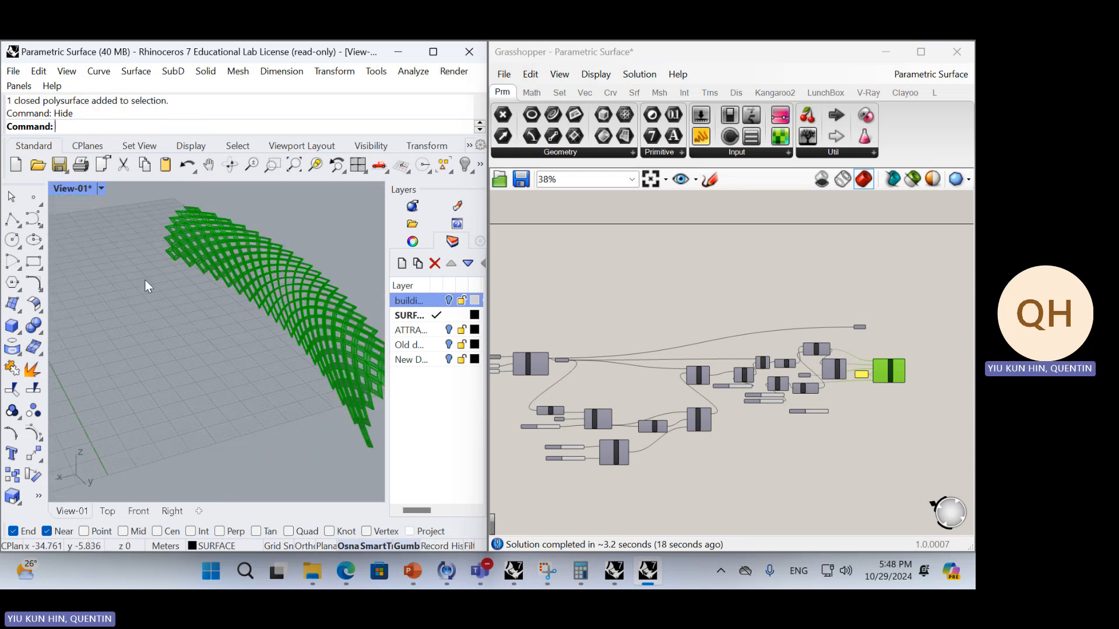
pyautogui.scroll(-5, 145, 279)
pyautogui.moveTo(177, 278); pyautogui.dragTo(178, 288, button='right')
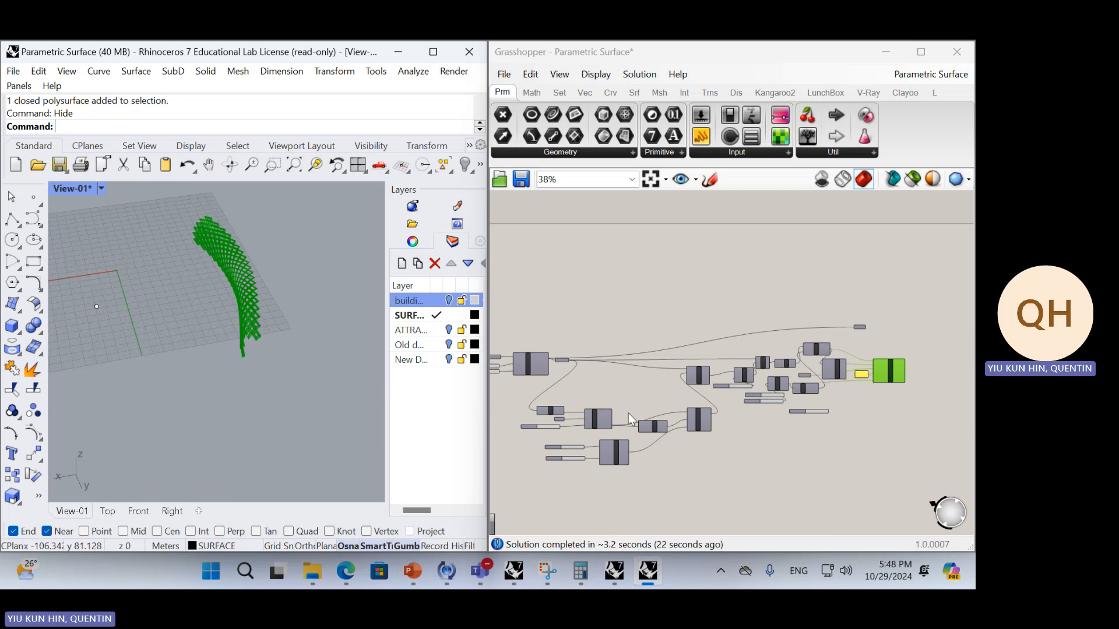
# Examine the Diamond Panels component and the offset and morph components it feeds, comparing them with the panels in the viewport
pyautogui.moveTo(628, 413); pyautogui.dragTo(812, 433, button='right')
pyautogui.scroll(4, 725, 396)
pyautogui.click(727, 384)
pyautogui.scroll(1, 746, 417)
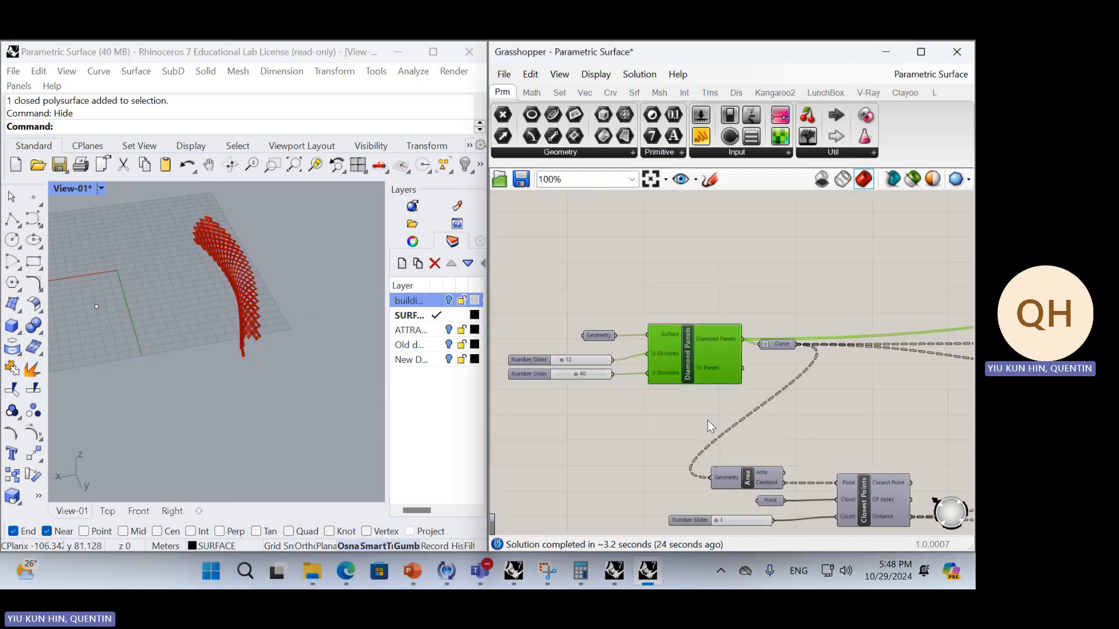
pyautogui.moveTo(808, 371); pyautogui.dragTo(756, 369, button='right')
pyautogui.scroll(-7, 191, 338)
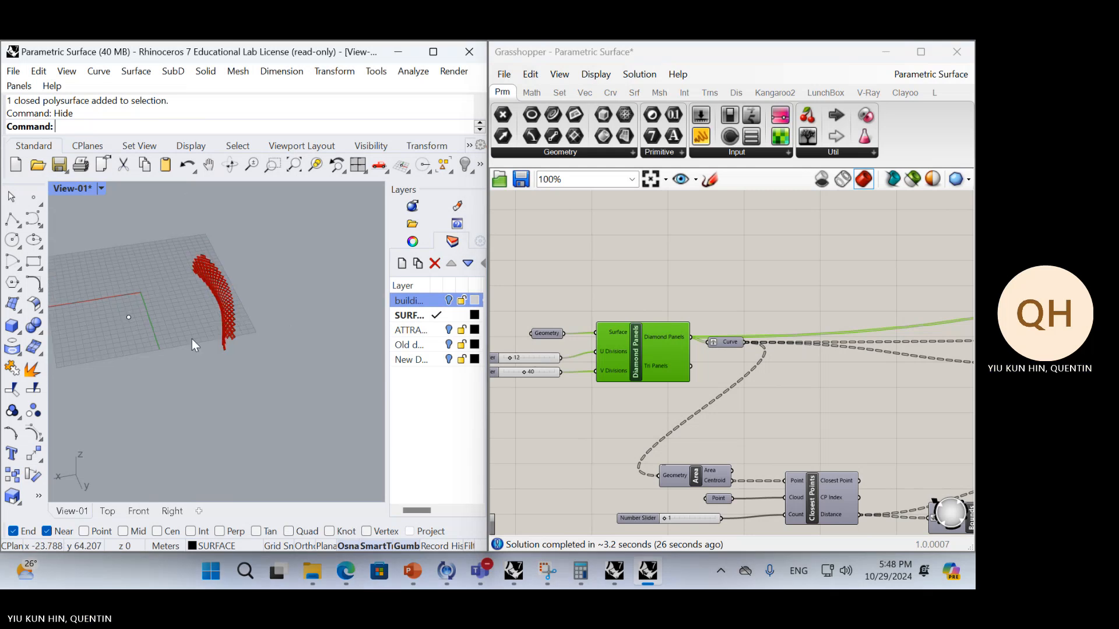
pyautogui.moveTo(280, 353); pyautogui.dragTo(300, 356, button='right')
pyautogui.click(687, 293)
pyautogui.scroll(-2, 877, 391)
pyautogui.moveTo(876, 392); pyautogui.dragTo(672, 359, button='right')
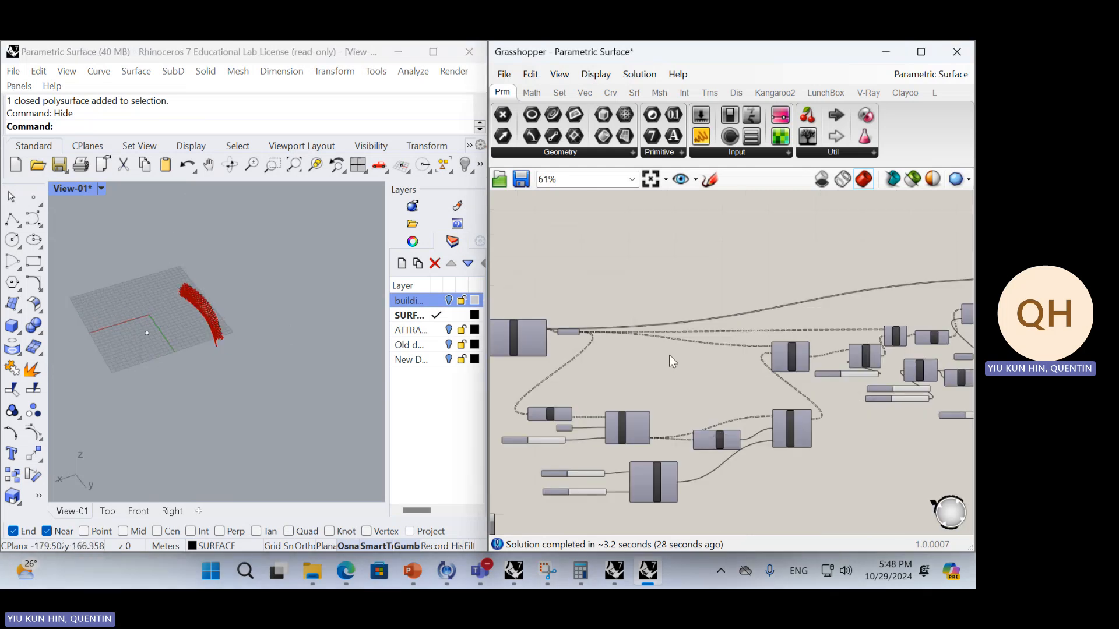
pyautogui.scroll(2, 784, 357)
pyautogui.moveTo(834, 378); pyautogui.dragTo(848, 422, button='right')
pyautogui.scroll(3, 834, 368)
pyautogui.scroll(-2, 832, 371)
pyautogui.moveTo(654, 421); pyautogui.dragTo(850, 434, button='right')
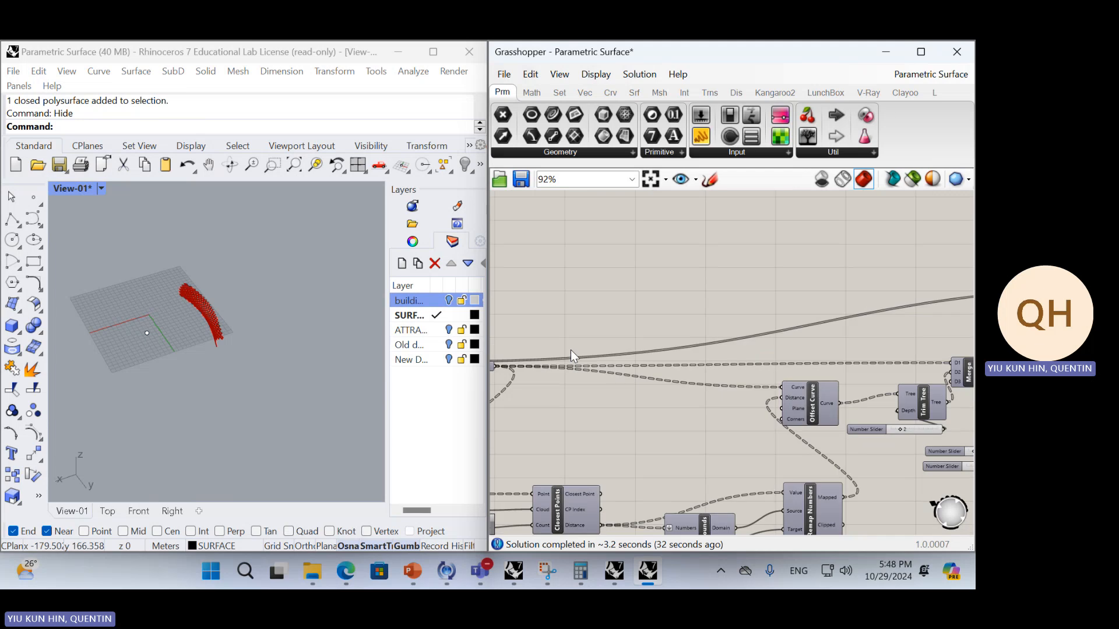
# Turn on the preview of the Geometry input feeding Diamond Panels and inspect the flat base surface
pyautogui.moveTo(571, 349); pyautogui.dragTo(873, 365, button='right')
pyautogui.click(620, 375)
pyautogui.middleClick(647, 323)
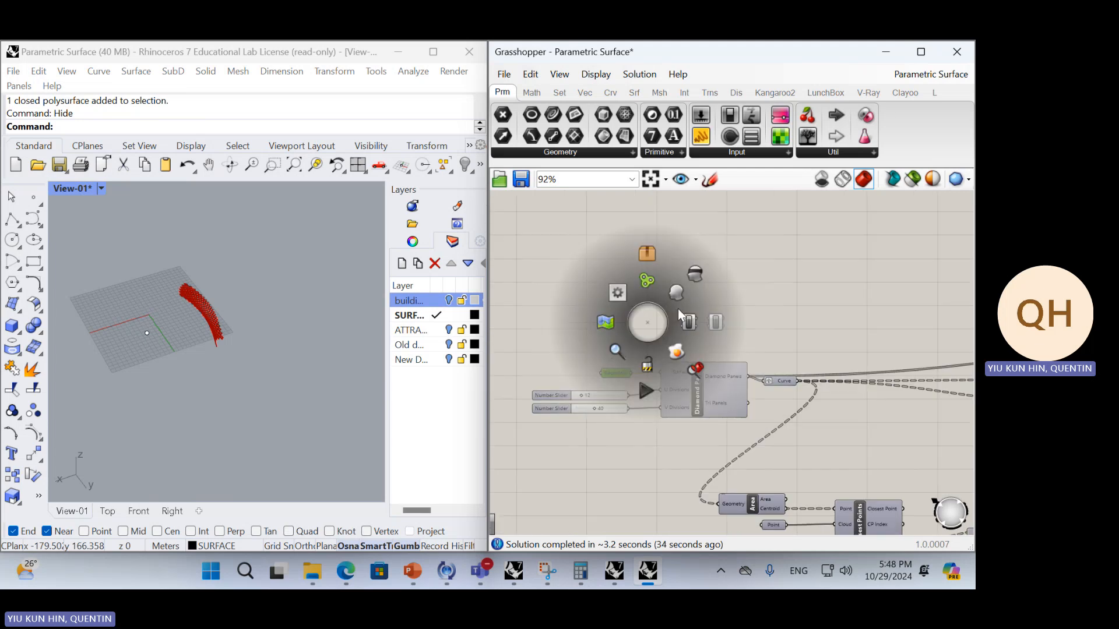
pyautogui.click(676, 293)
pyautogui.click(335, 348)
pyautogui.moveTo(335, 348); pyautogui.dragTo(237, 380, button='right')
pyautogui.scroll(5, 237, 380)
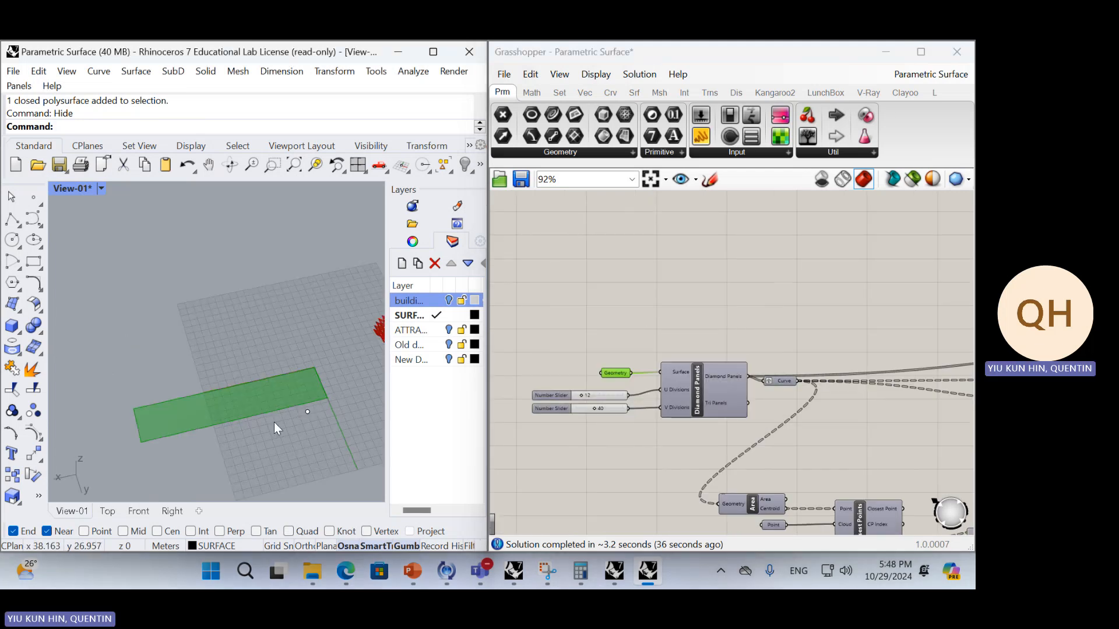
pyautogui.moveTo(274, 422); pyautogui.dragTo(338, 402, button='right')
pyautogui.click(645, 345)
pyautogui.click(291, 451)
pyautogui.moveTo(290, 451); pyautogui.dragTo(137, 356, button='right')
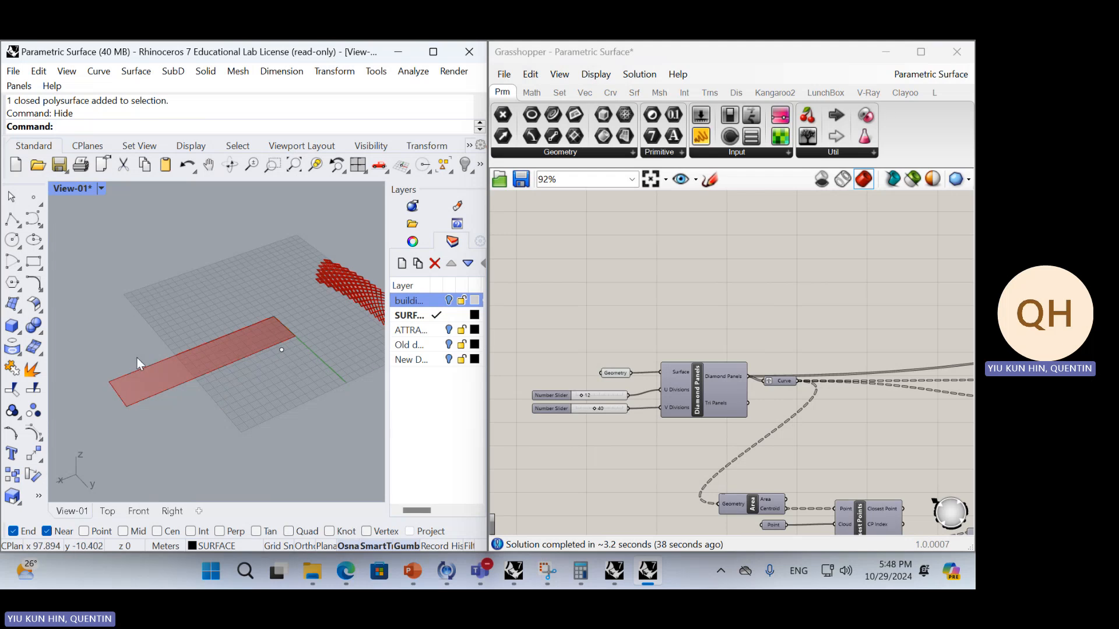
# Turn on the preview of the Extrude component and inspect the extruded diamond frames on the flat surface
pyautogui.moveTo(675, 379); pyautogui.dragTo(566, 380, button='right')
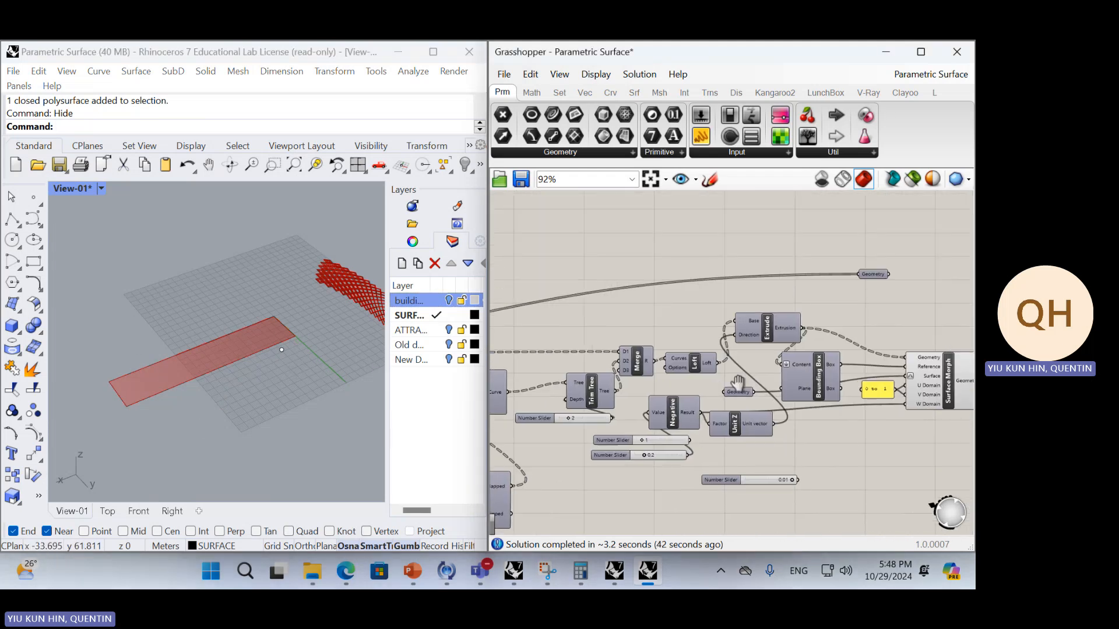
pyautogui.moveTo(738, 384); pyautogui.dragTo(900, 335, button='right')
pyautogui.moveTo(715, 418); pyautogui.dragTo(610, 495, button='right')
pyautogui.moveTo(948, 367); pyautogui.dragTo(806, 381, button='right')
pyautogui.click(849, 402)
pyautogui.click(701, 372)
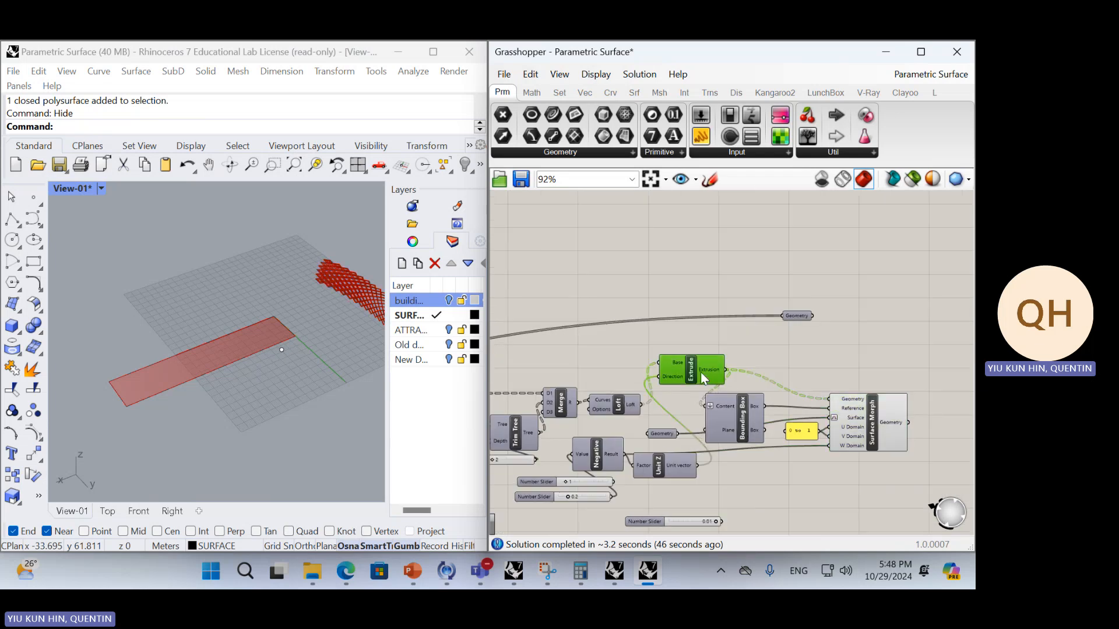
pyautogui.middleClick(761, 337)
pyautogui.click(791, 307)
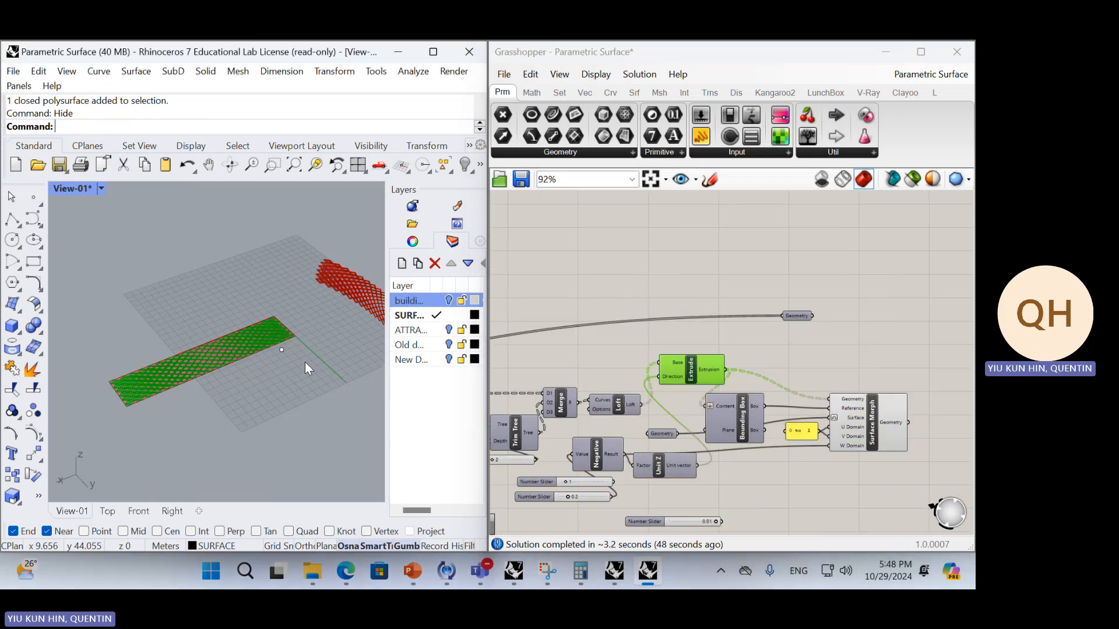
pyautogui.click(631, 297)
pyautogui.scroll(8, 208, 332)
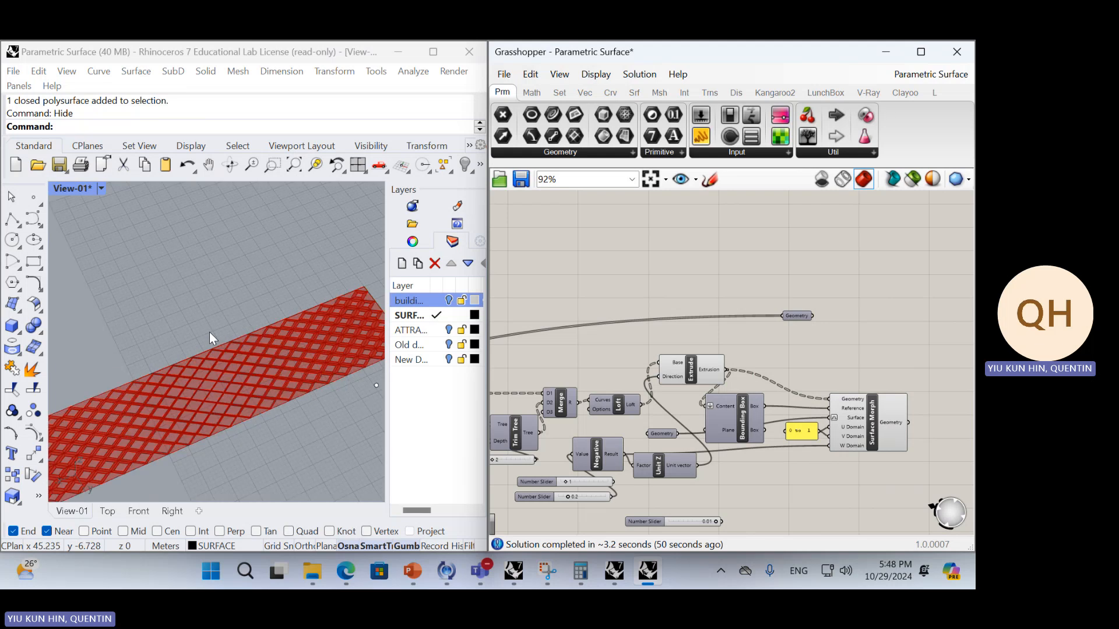
pyautogui.moveTo(222, 386); pyautogui.dragTo(218, 361, button='right')
pyautogui.scroll(-2, 212, 394)
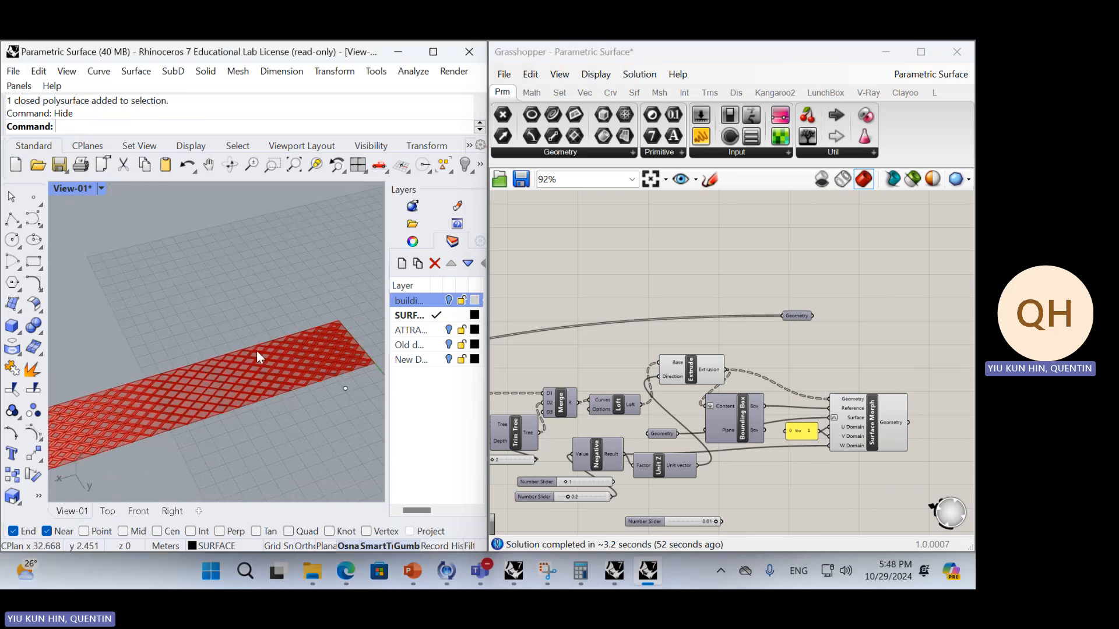
pyautogui.scroll(2, 227, 393)
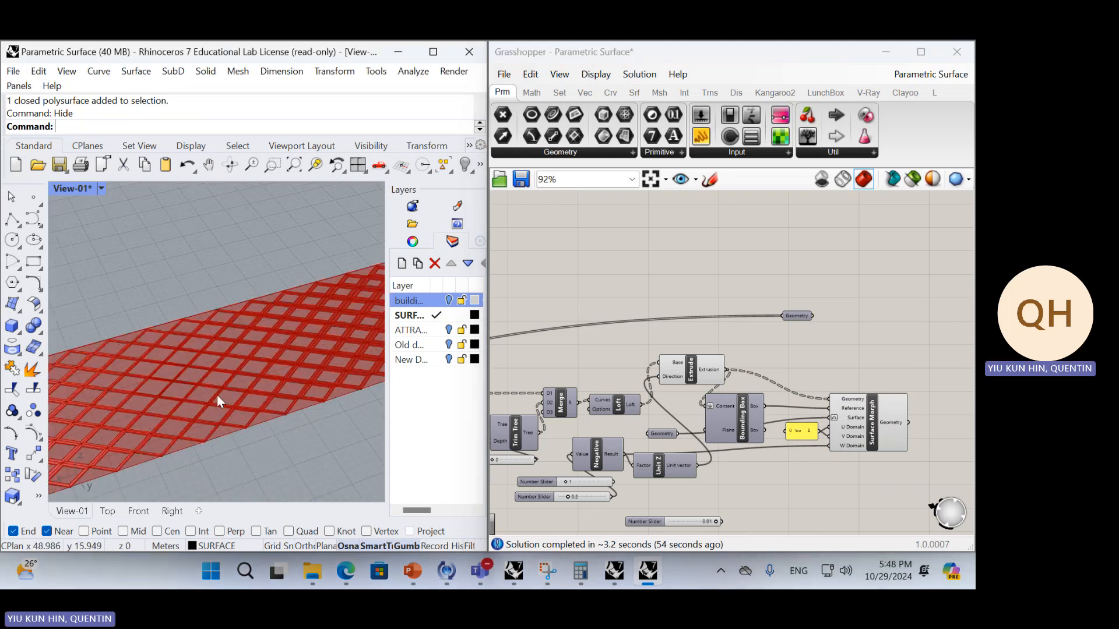
pyautogui.scroll(-3, 617, 353)
# Examine the diamond-panel definition from the base Geometry input through to the Surface Morph inputs
pyautogui.moveTo(645, 351); pyautogui.dragTo(857, 368, button='right')
pyautogui.moveTo(659, 385); pyautogui.dragTo(817, 377, button='right')
pyautogui.scroll(1, 638, 380)
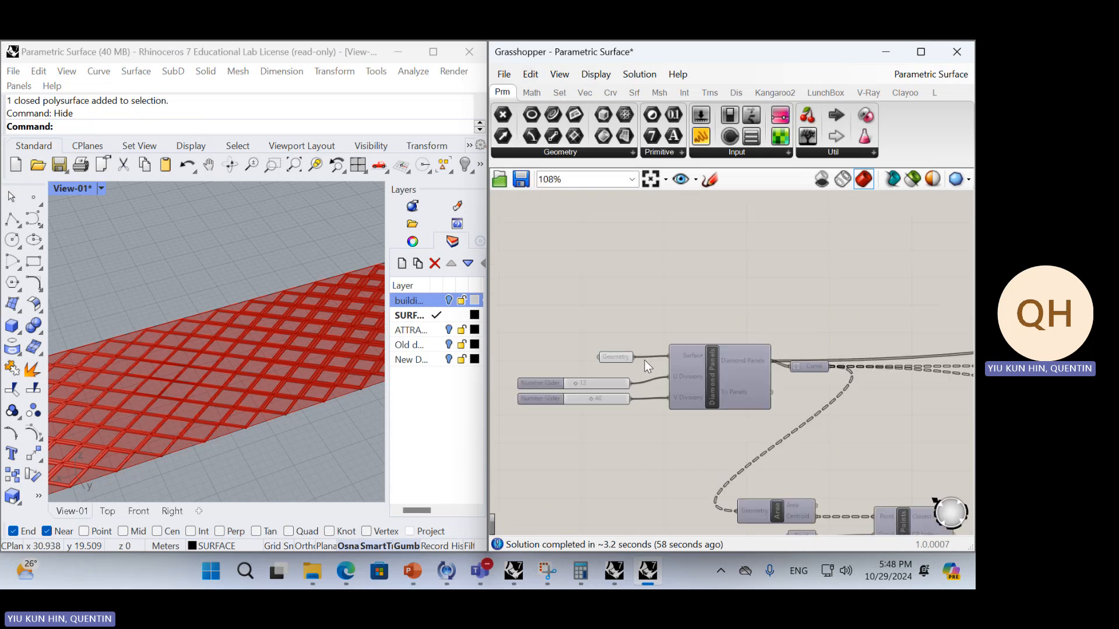
pyautogui.scroll(-2, 645, 360)
pyautogui.moveTo(617, 351); pyautogui.dragTo(930, 394, button='right')
pyautogui.scroll(8, 878, 385)
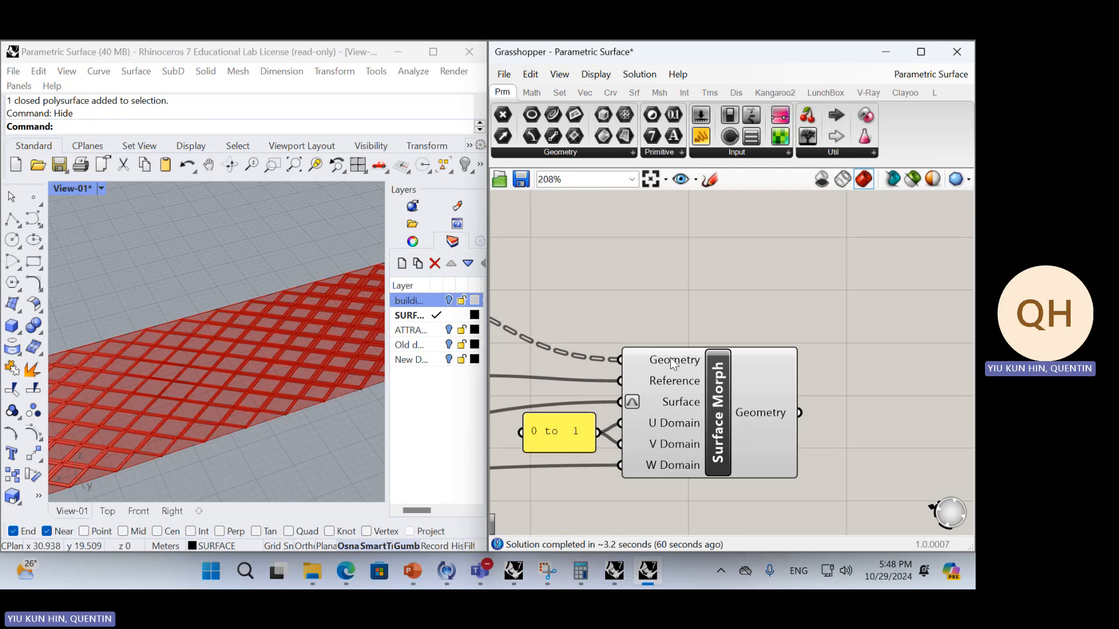
pyautogui.moveTo(678, 401)
pyautogui.click(670, 358)
pyautogui.scroll(-4, 630, 352)
pyautogui.moveTo(594, 376); pyautogui.dragTo(794, 394, button='right')
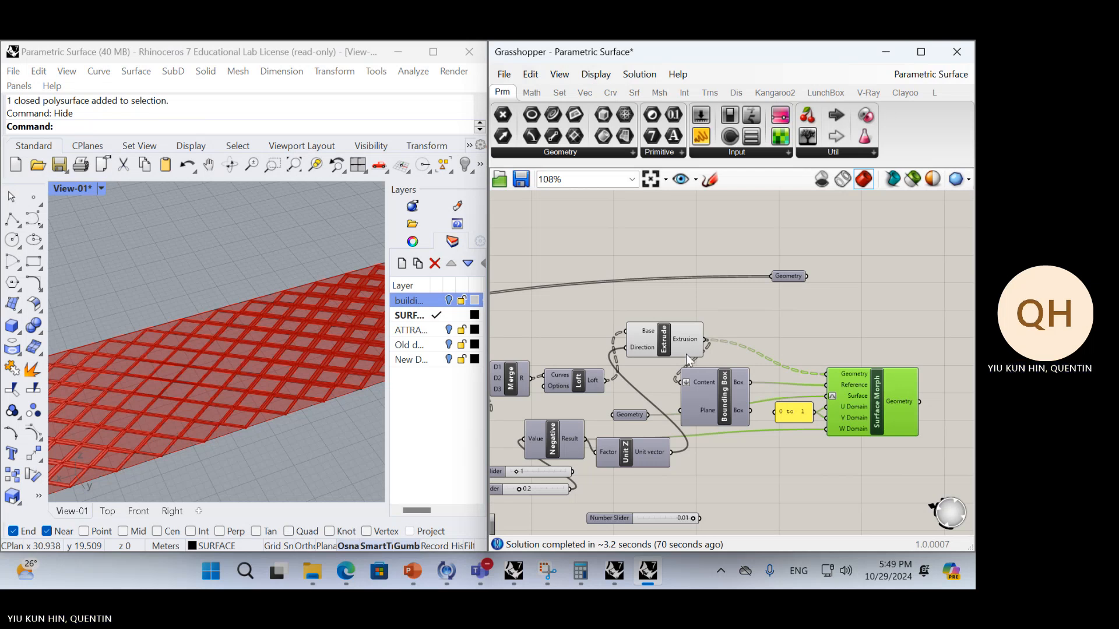
# Highlight the Extrude component's flat frames and close the Layers panel to widen the perspective viewport
pyautogui.click(669, 346)
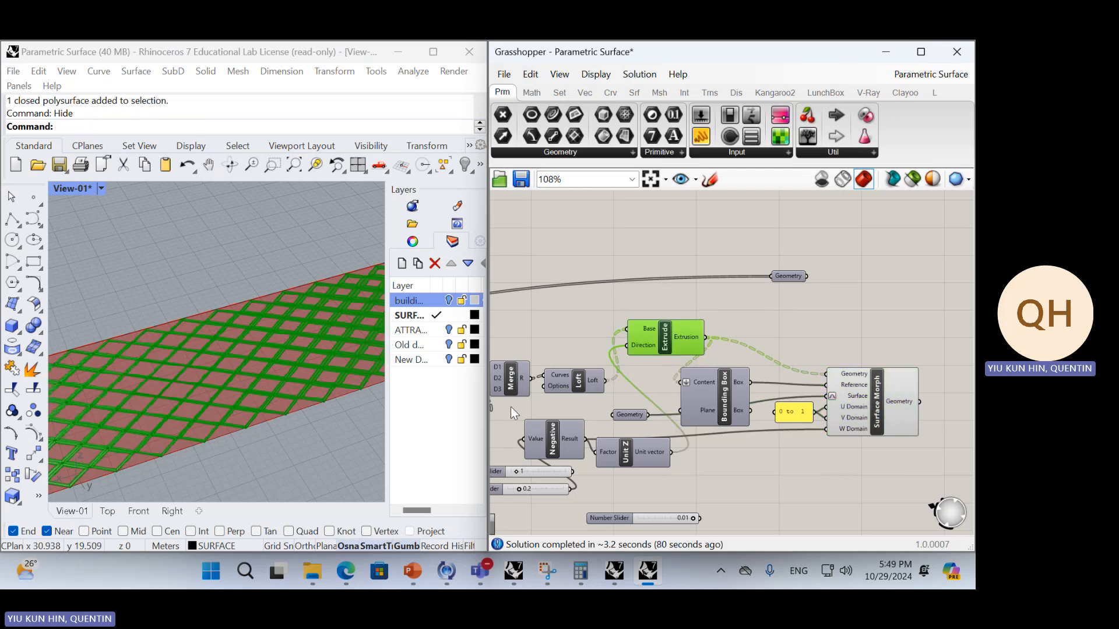
pyautogui.moveTo(440, 190); pyautogui.dragTo(324, 209)
pyautogui.click(422, 208)
pyautogui.moveTo(330, 260); pyautogui.dragTo(246, 318, button='right')
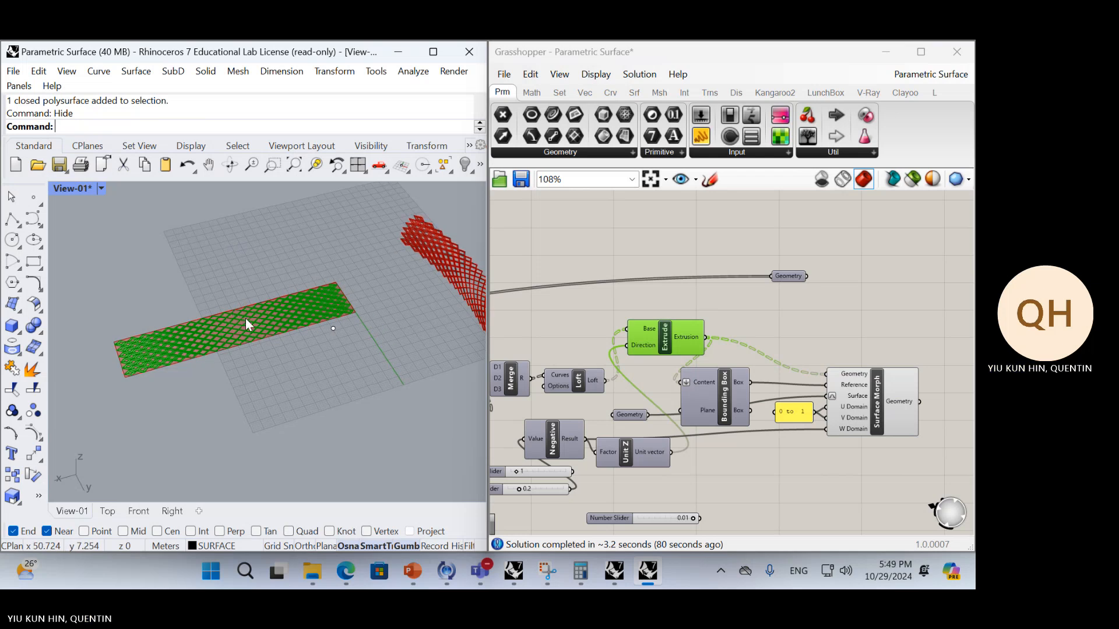
pyautogui.click(712, 320)
# Trace the definition back from Extrude and highlight the Area, Closest Points, Bounds, Construct Domain and Remap Numbers components driving the offset
pyautogui.moveTo(638, 348); pyautogui.dragTo(847, 282, button='right')
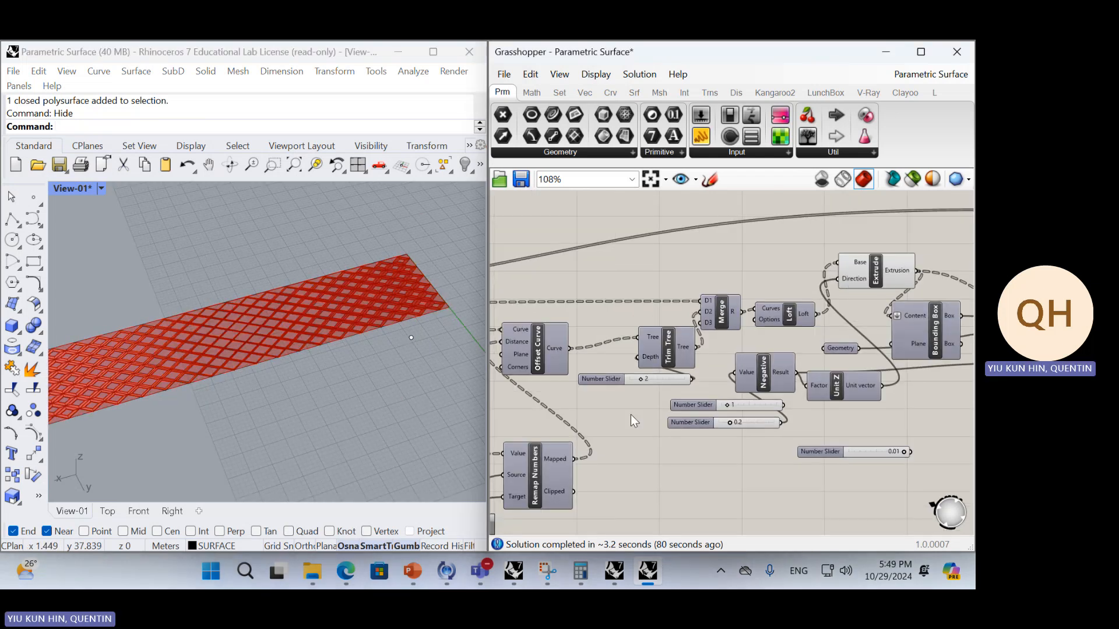
pyautogui.moveTo(631, 414); pyautogui.dragTo(833, 354, button='right')
pyautogui.scroll(-2, 750, 389)
pyautogui.moveTo(750, 389); pyautogui.dragTo(789, 353, button='right')
pyautogui.scroll(2, 754, 426)
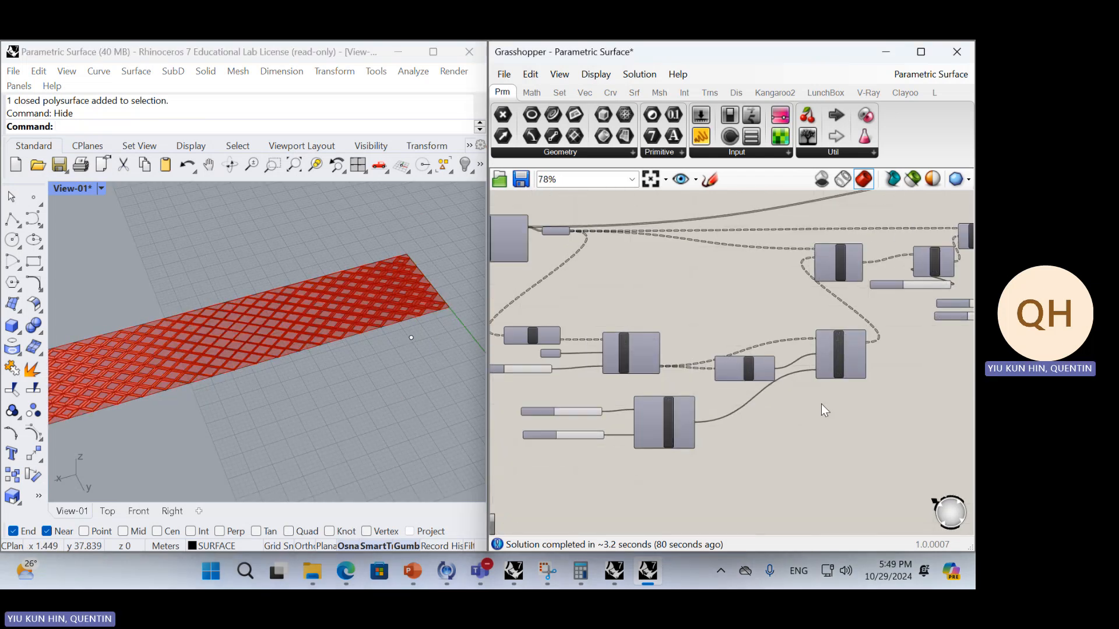
pyautogui.moveTo(806, 429); pyautogui.dragTo(849, 429, button='right')
pyautogui.scroll(-1, 891, 471)
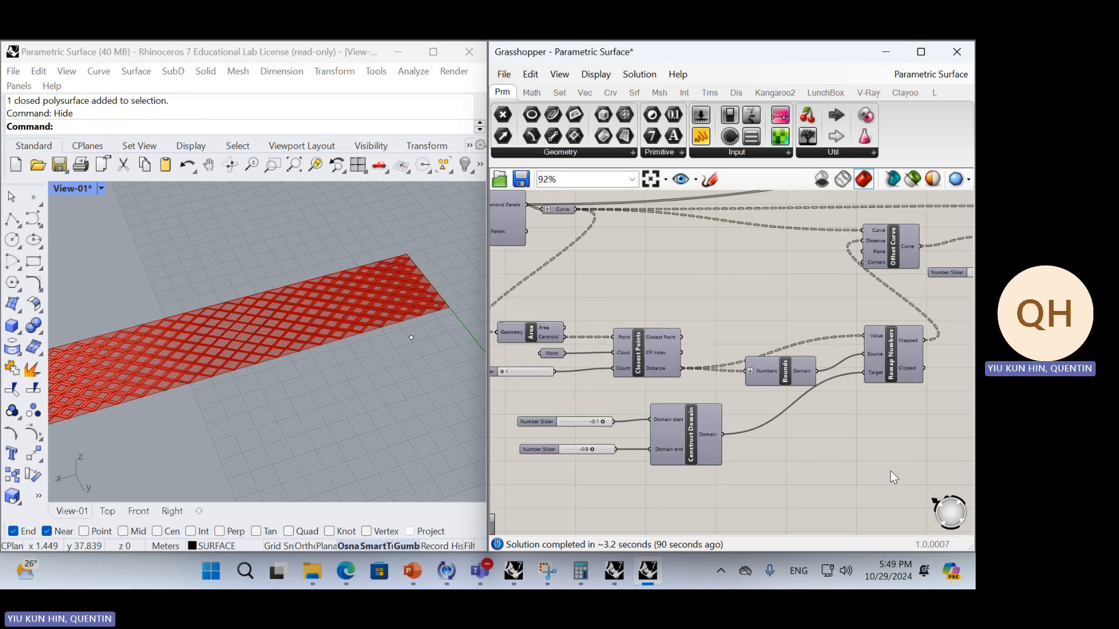
pyautogui.moveTo(919, 491); pyautogui.dragTo(493, 316)
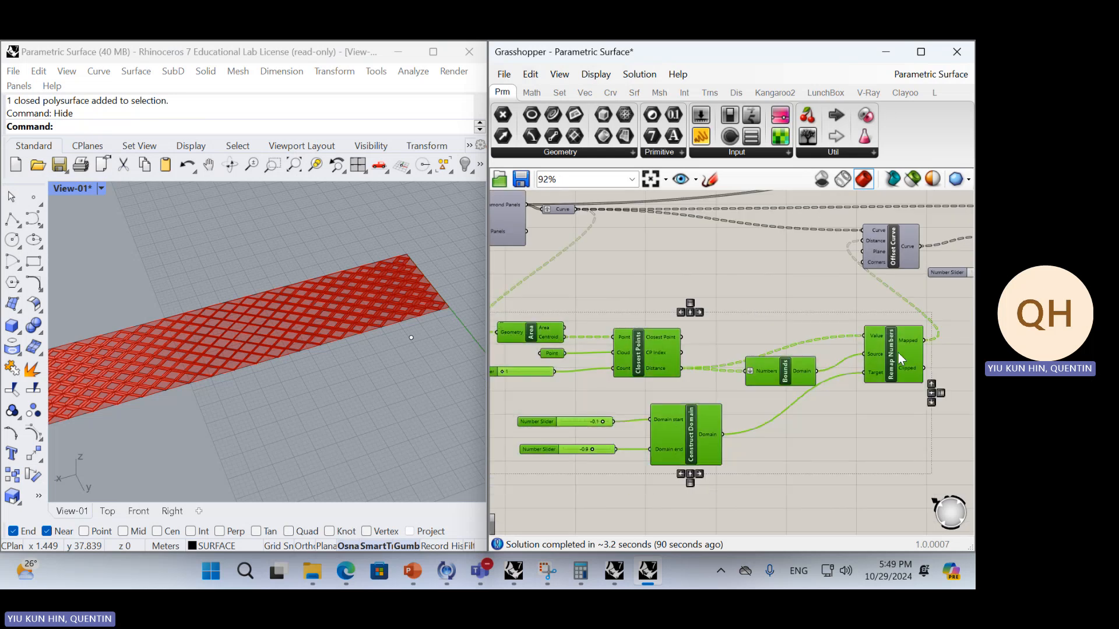
pyautogui.moveTo(897, 352); pyautogui.dragTo(839, 335)
pyautogui.moveTo(722, 351); pyautogui.dragTo(785, 365, button='right')
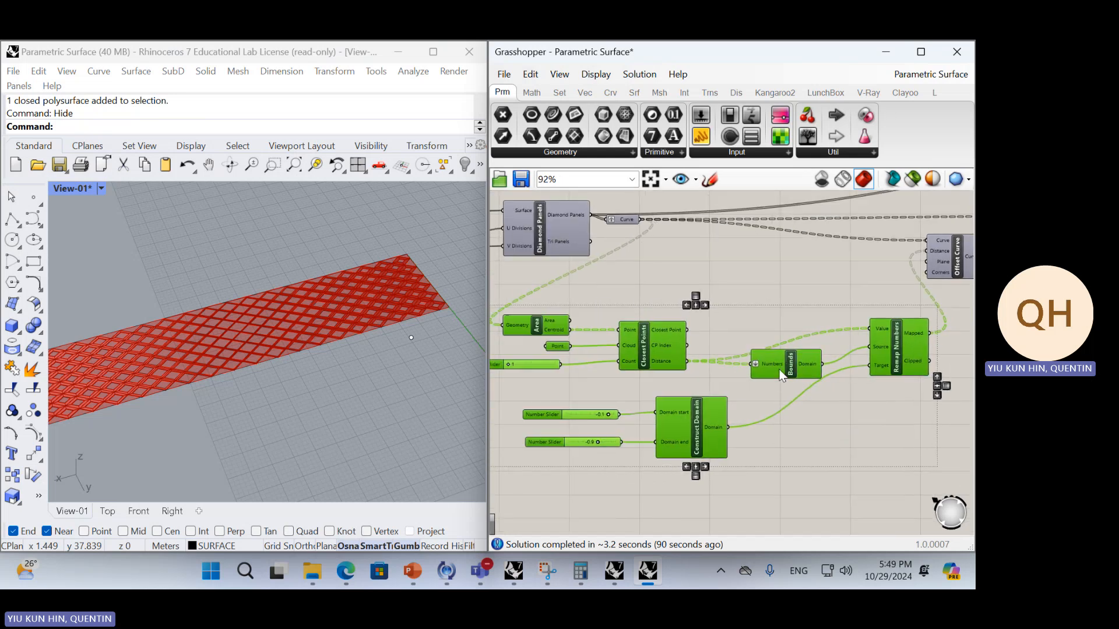
pyautogui.scroll(-2, 780, 366)
pyautogui.scroll(2, 703, 358)
pyautogui.click(774, 330)
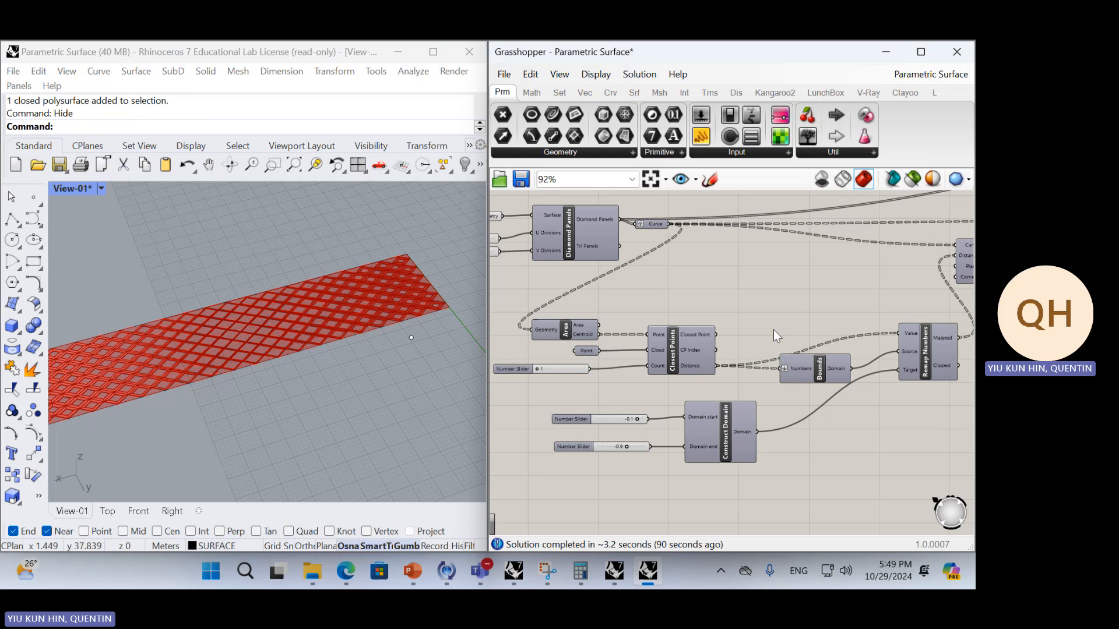
pyautogui.click(313, 369)
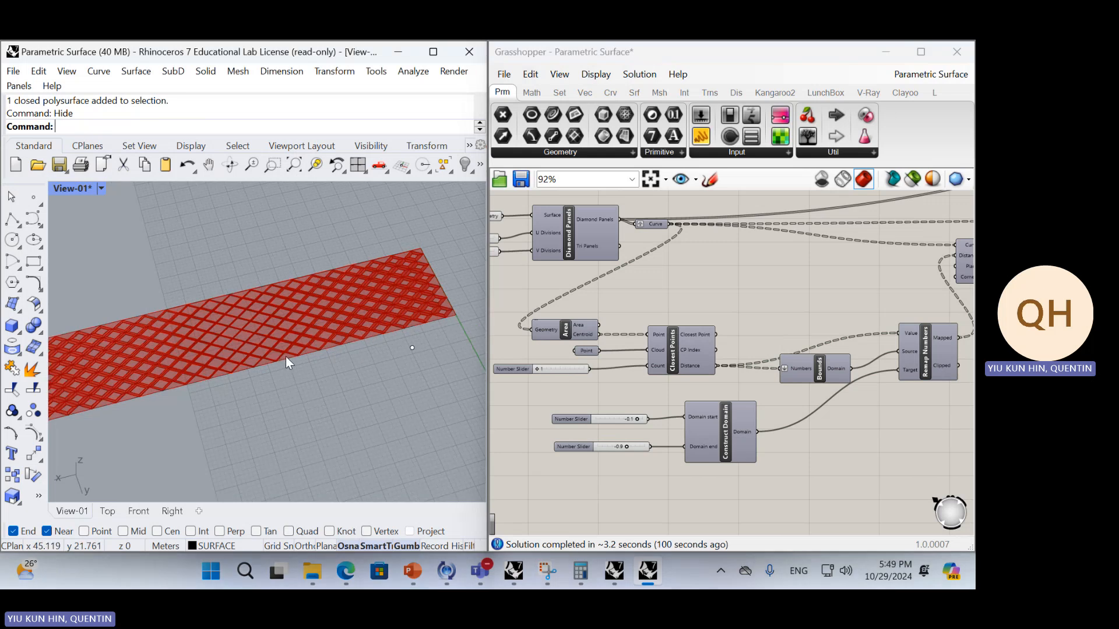
pyautogui.write('Sho')
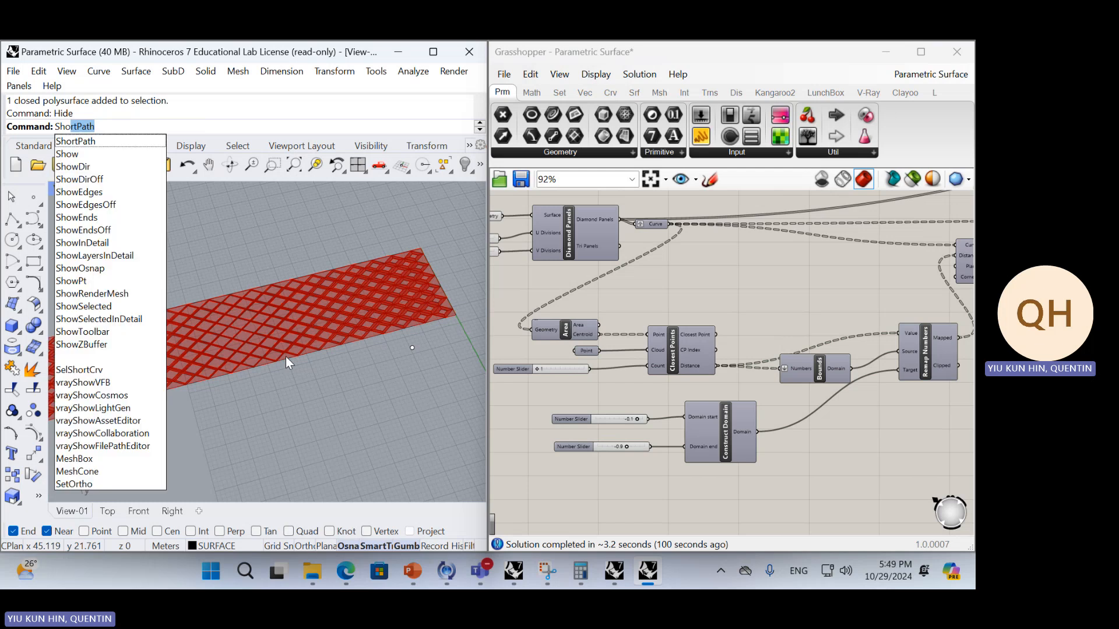
pyautogui.press('BackSpace')
pyautogui.press('BackSpace')
pyautogui.press('BackSpace')
pyautogui.write('howSelected')
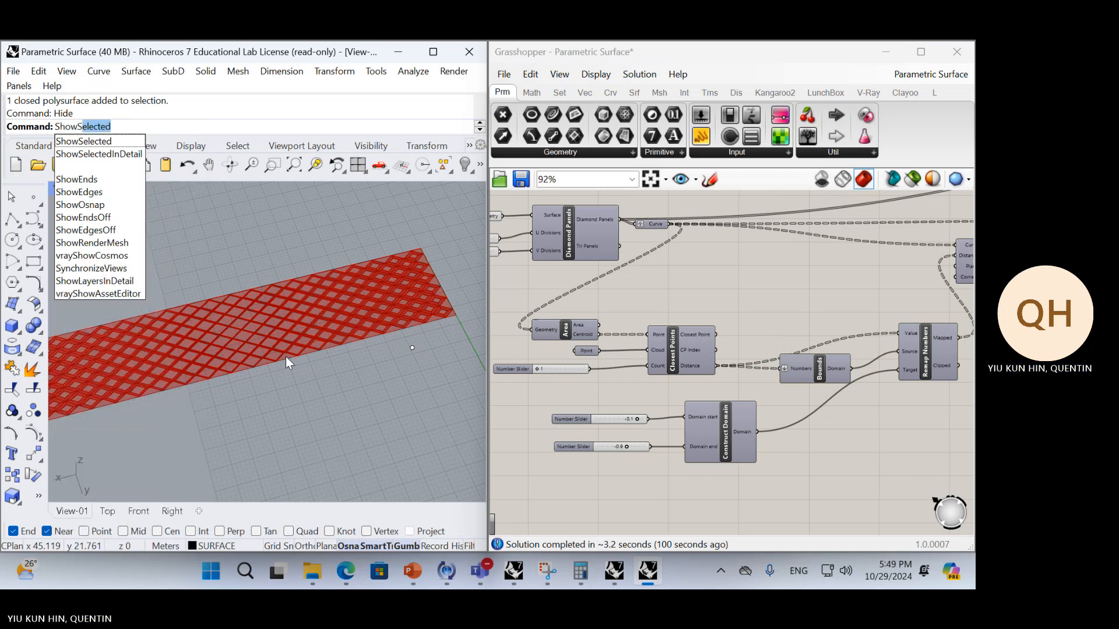
pyautogui.press('Return')
pyautogui.moveTo(286, 357); pyautogui.dragTo(212, 285, button='right')
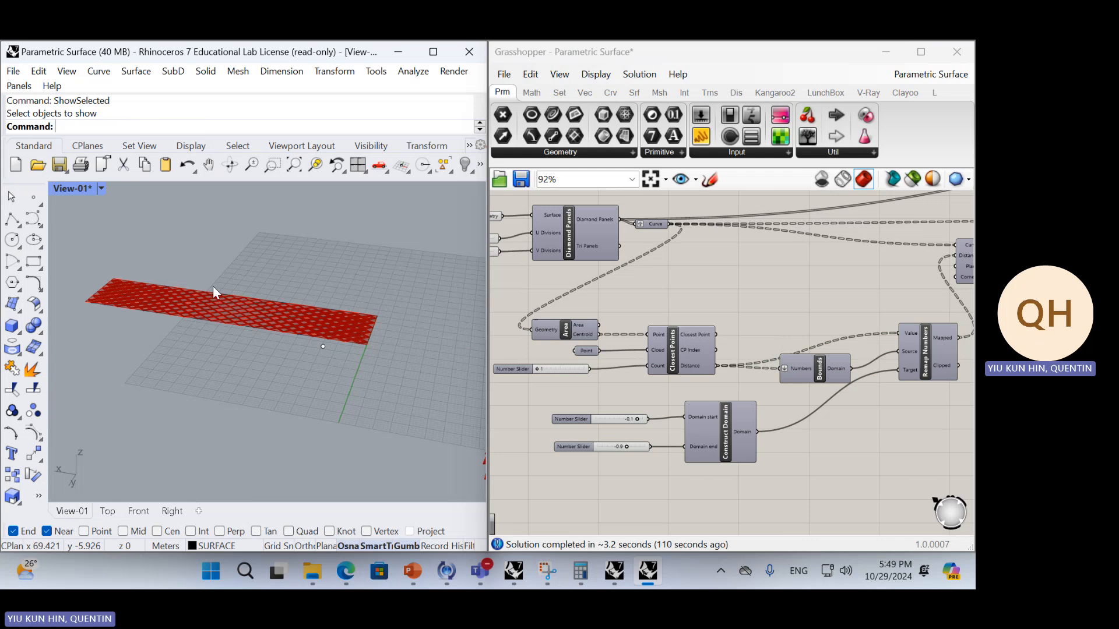
# Turn on the attractor point layer with the building layer kept off, and close the Layers panel
pyautogui.write('layer')
pyautogui.press('Return')
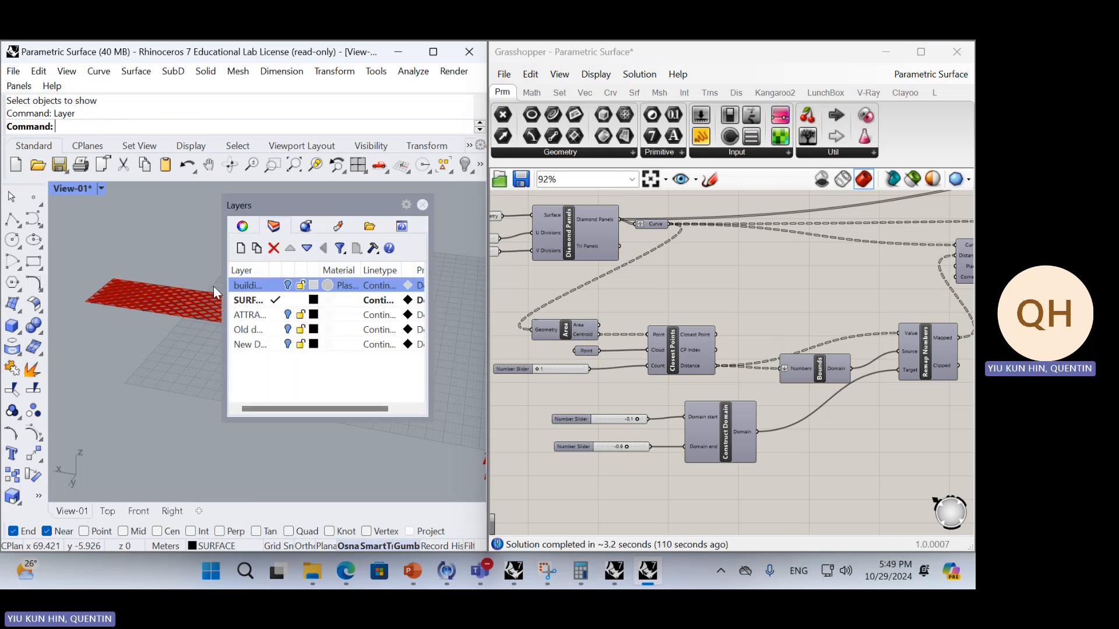
pyautogui.click(287, 285)
pyautogui.moveTo(203, 317); pyautogui.dragTo(190, 291, button='right')
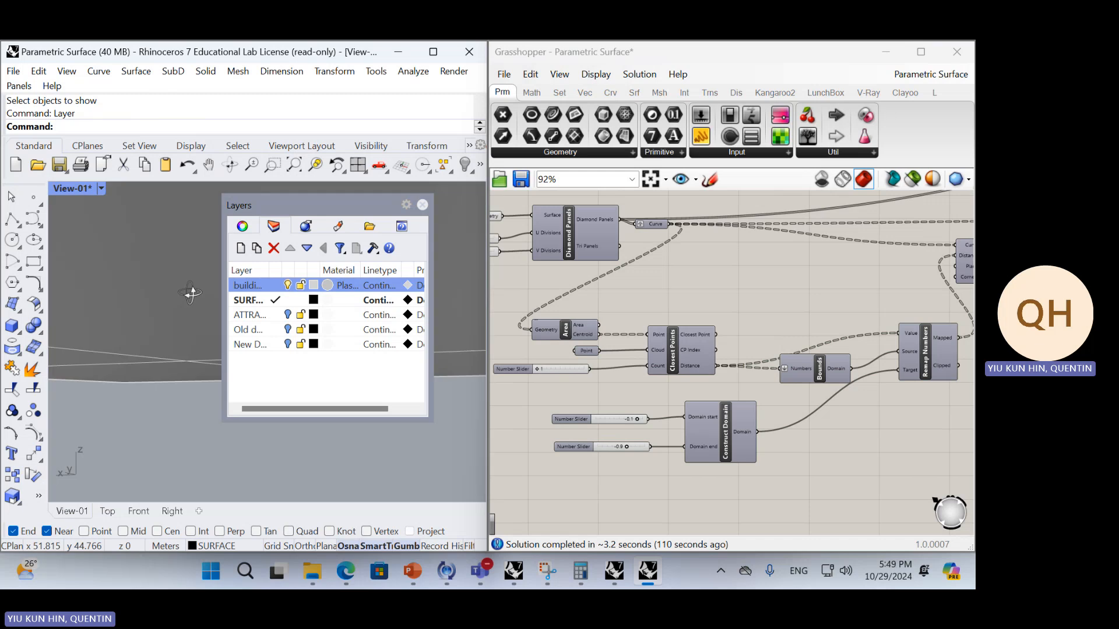
pyautogui.moveTo(353, 204); pyautogui.dragTo(481, 263)
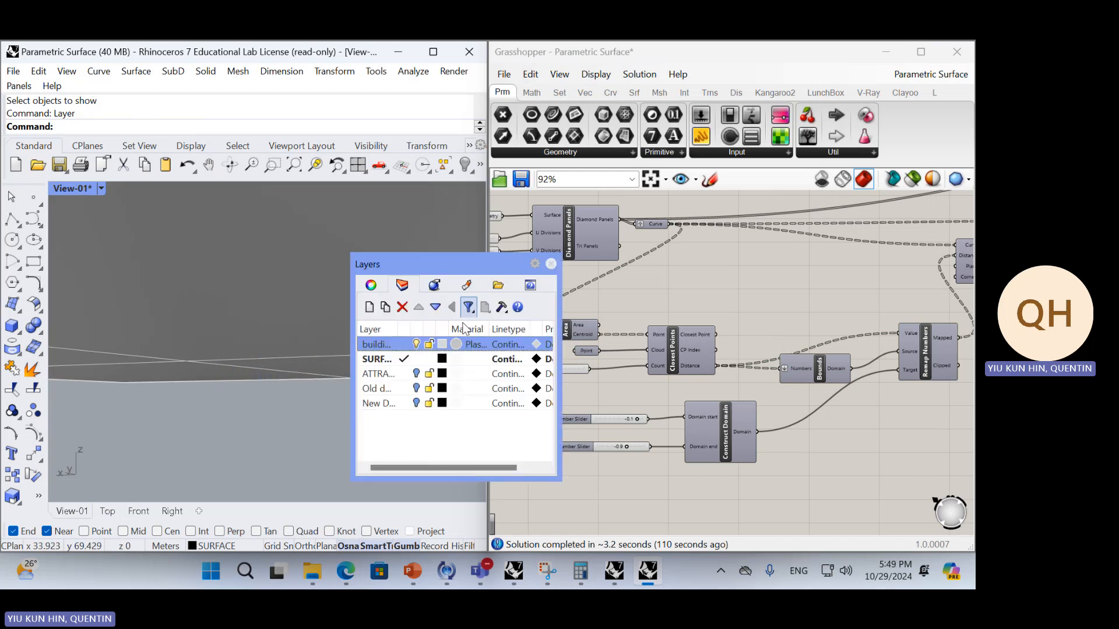
pyautogui.click(416, 374)
pyautogui.click(419, 348)
pyautogui.moveTo(224, 289); pyautogui.dragTo(226, 319, button='right')
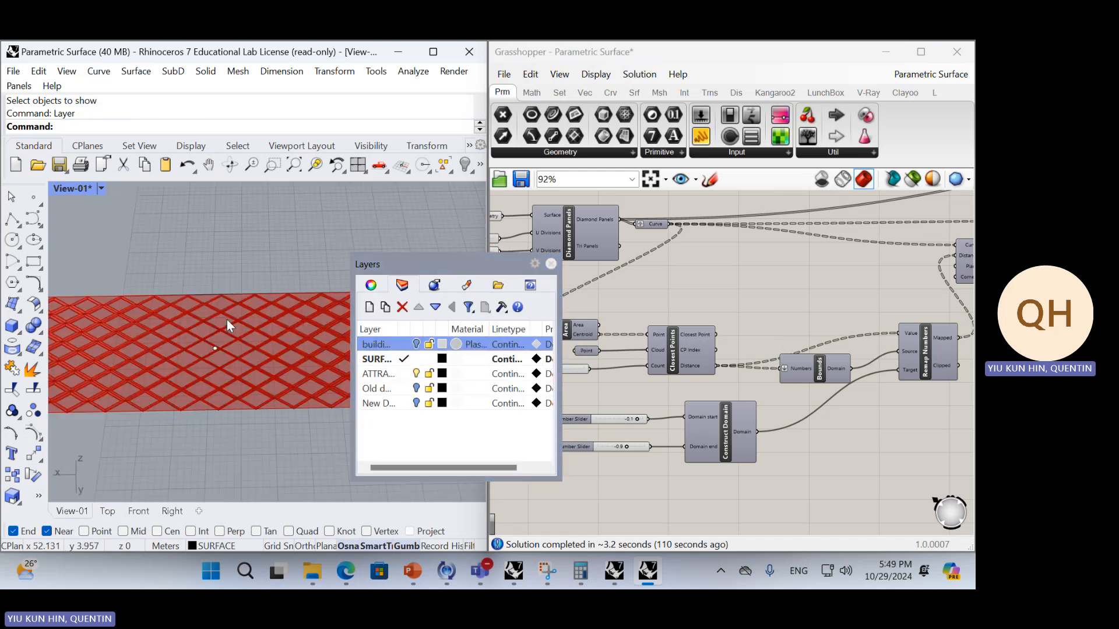
pyautogui.click(551, 264)
# Move the attractor point along the flat diamond strip toward the end near the green axis
pyautogui.moveTo(194, 261); pyautogui.dragTo(245, 352)
pyautogui.moveTo(253, 329); pyautogui.dragTo(184, 384, button='right')
pyautogui.moveTo(184, 385); pyautogui.dragTo(356, 384)
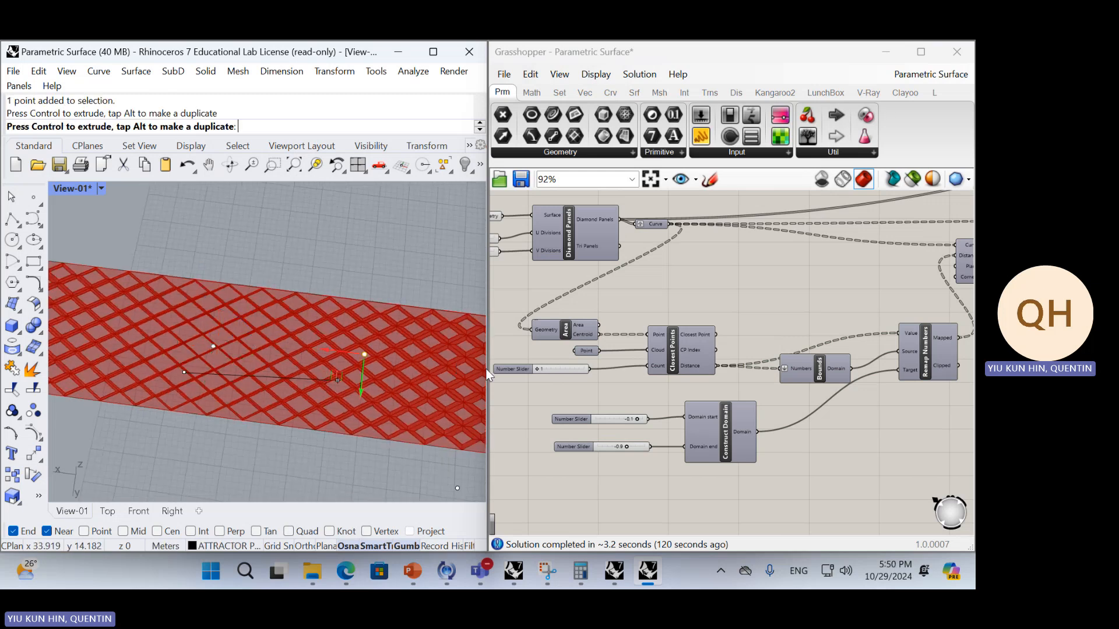
pyautogui.moveTo(392, 348); pyautogui.dragTo(345, 367)
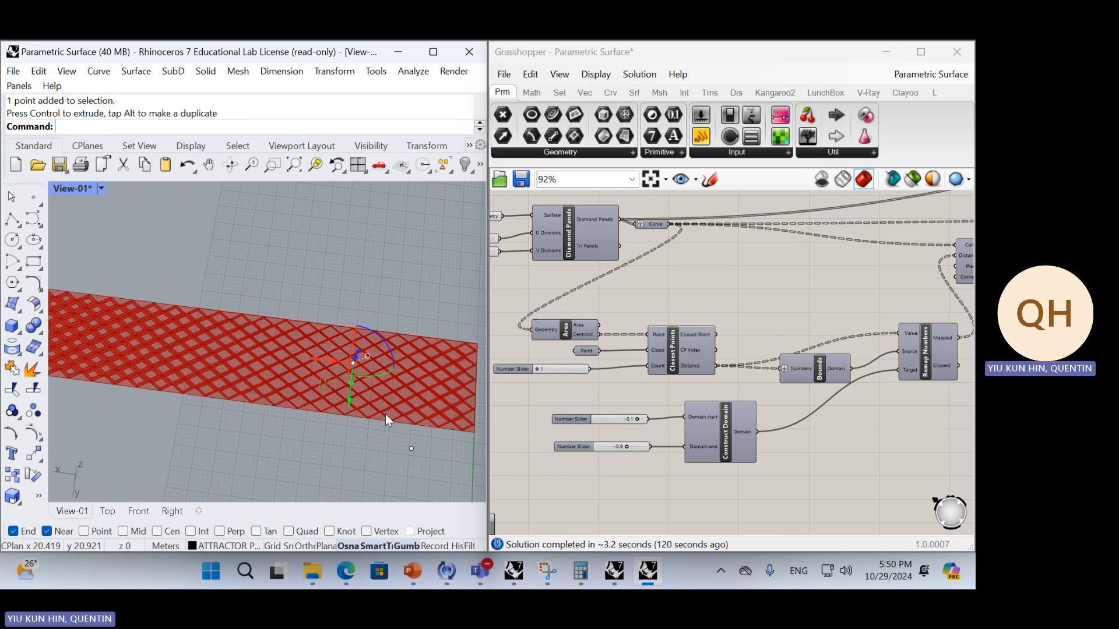
# Disable the Surface Morph component at the end of the definition
pyautogui.scroll(-4, 768, 367)
pyautogui.scroll(4, 630, 378)
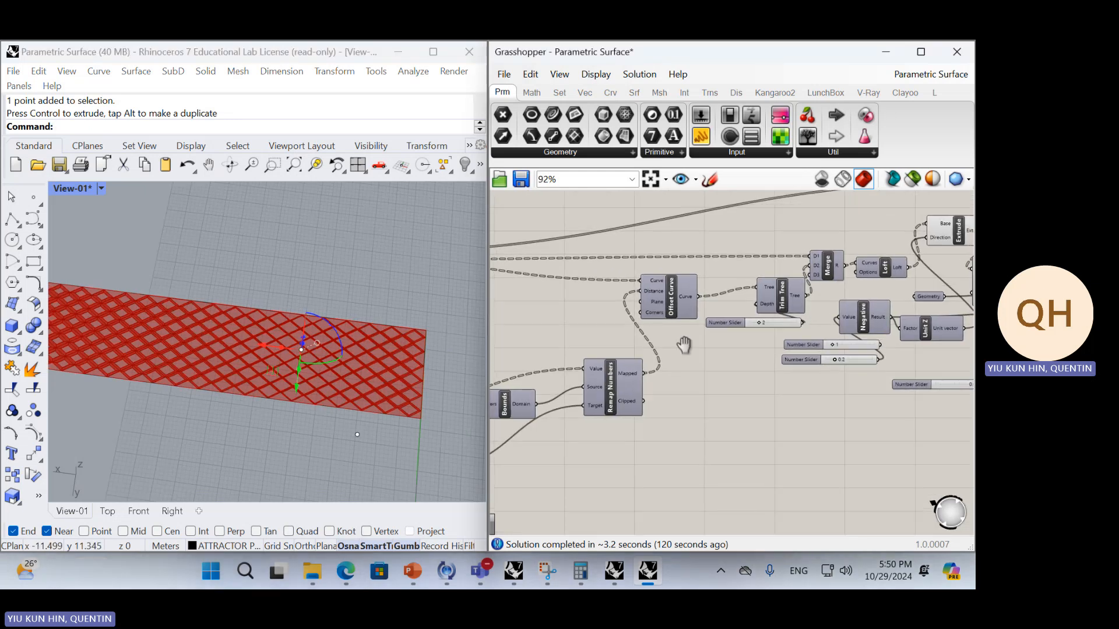
pyautogui.moveTo(784, 339); pyautogui.dragTo(518, 373, button='right')
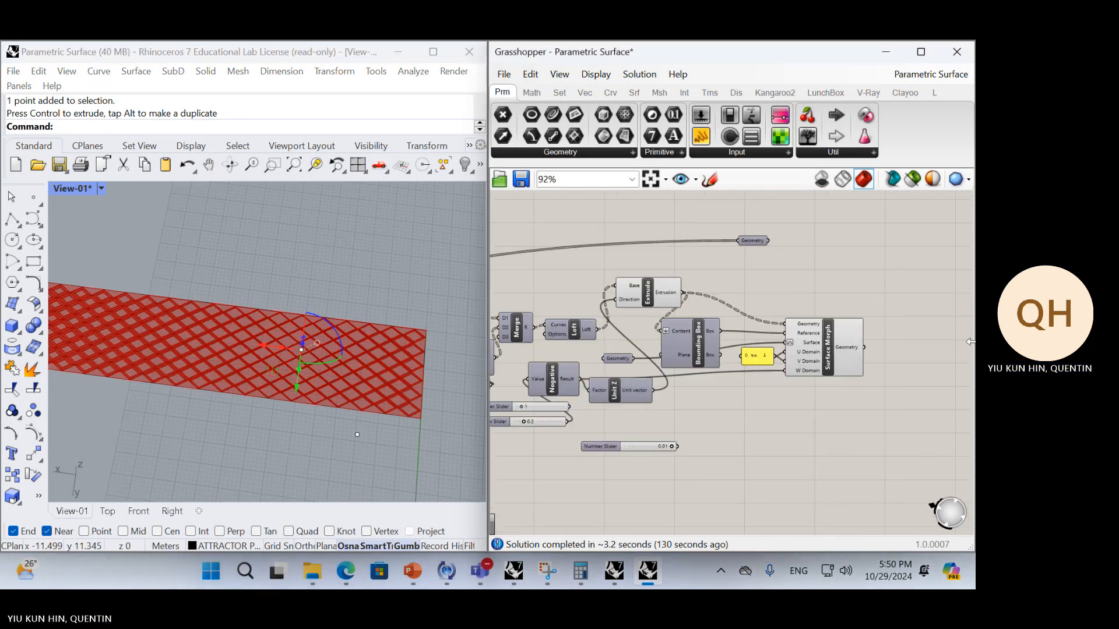
pyautogui.click(844, 345)
pyautogui.middleClick(844, 414)
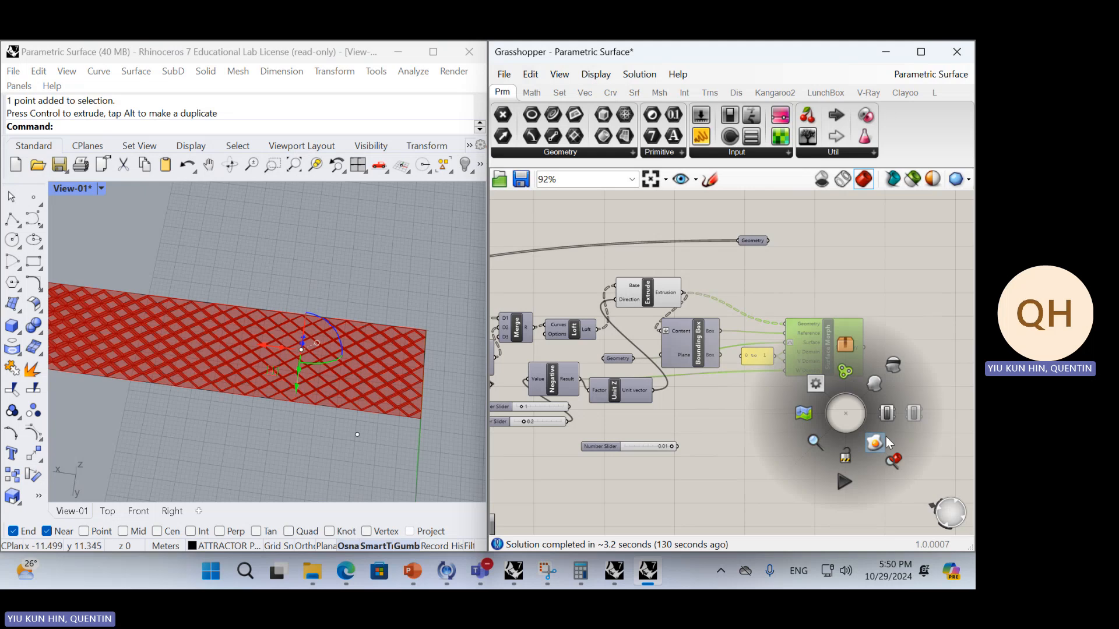
pyautogui.click(912, 416)
# Move the attractor point to the strip's end farthest from the green axis and inspect the diamond frame widths
pyautogui.moveTo(293, 400); pyautogui.dragTo(317, 376, button='right')
pyautogui.click(340, 398)
pyautogui.moveTo(275, 268); pyautogui.dragTo(335, 355)
pyautogui.moveTo(274, 373); pyautogui.dragTo(352, 362, button='right')
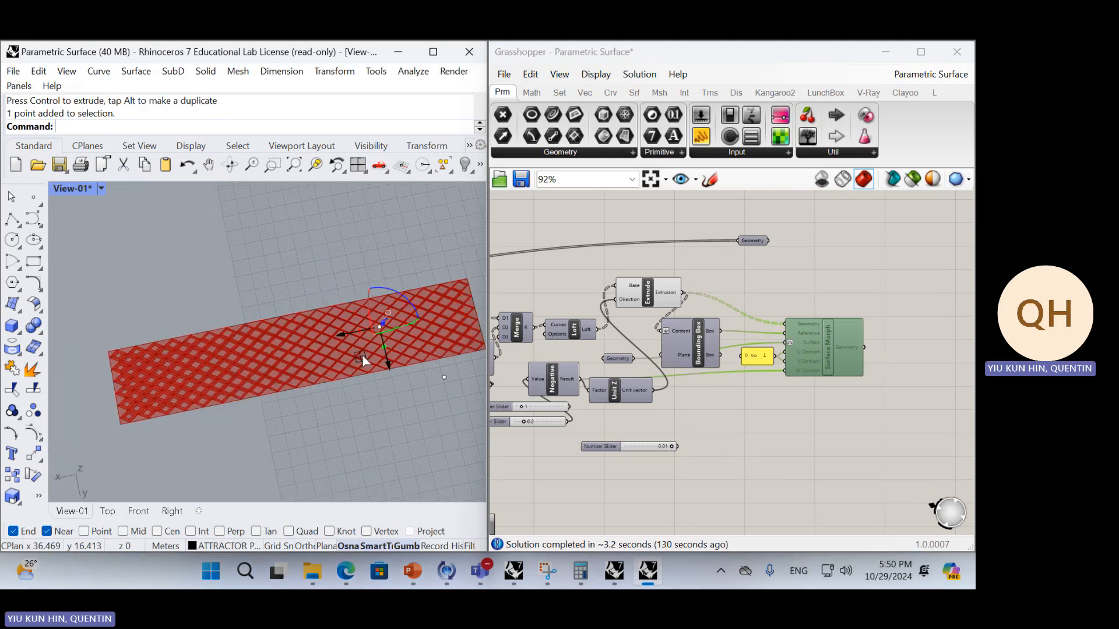
pyautogui.moveTo(362, 355); pyautogui.dragTo(175, 377)
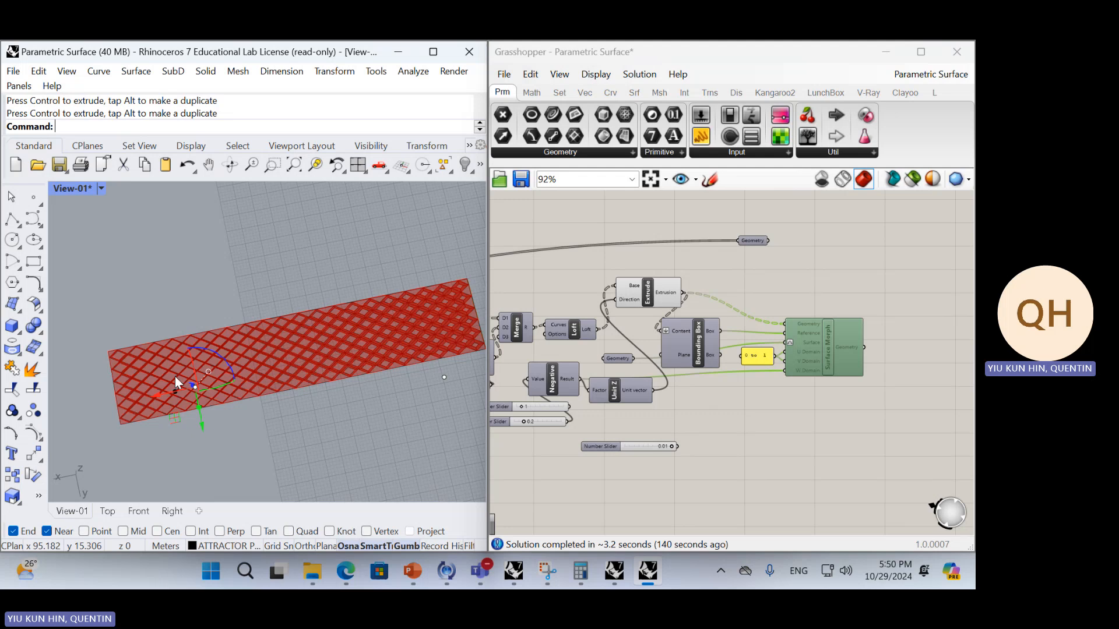
pyautogui.click(306, 442)
pyautogui.moveTo(314, 563)
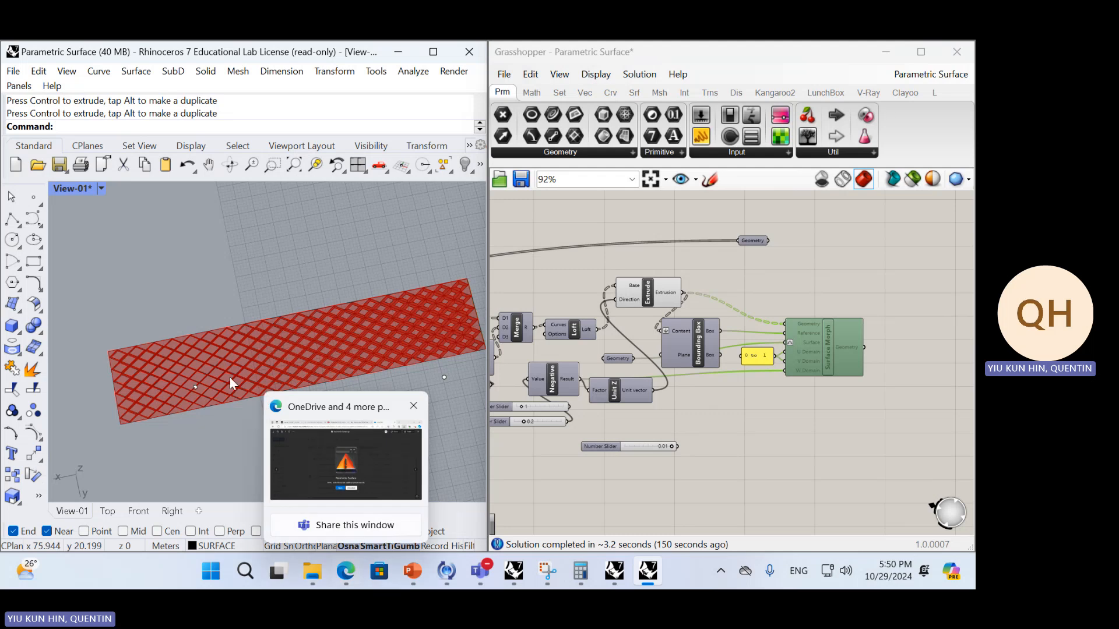
pyautogui.scroll(4, 219, 385)
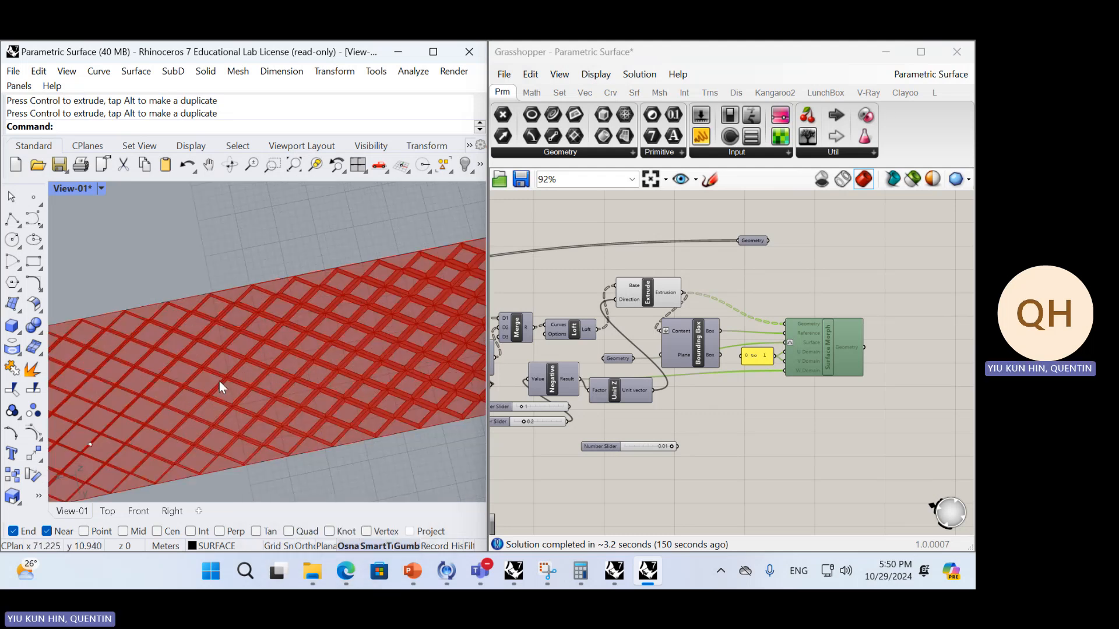
pyautogui.scroll(-5, 707, 393)
# Enable the Surface Morph component again and inspect the morphed diamond frames on the curved surface
pyautogui.moveTo(646, 406); pyautogui.dragTo(727, 400, button='right')
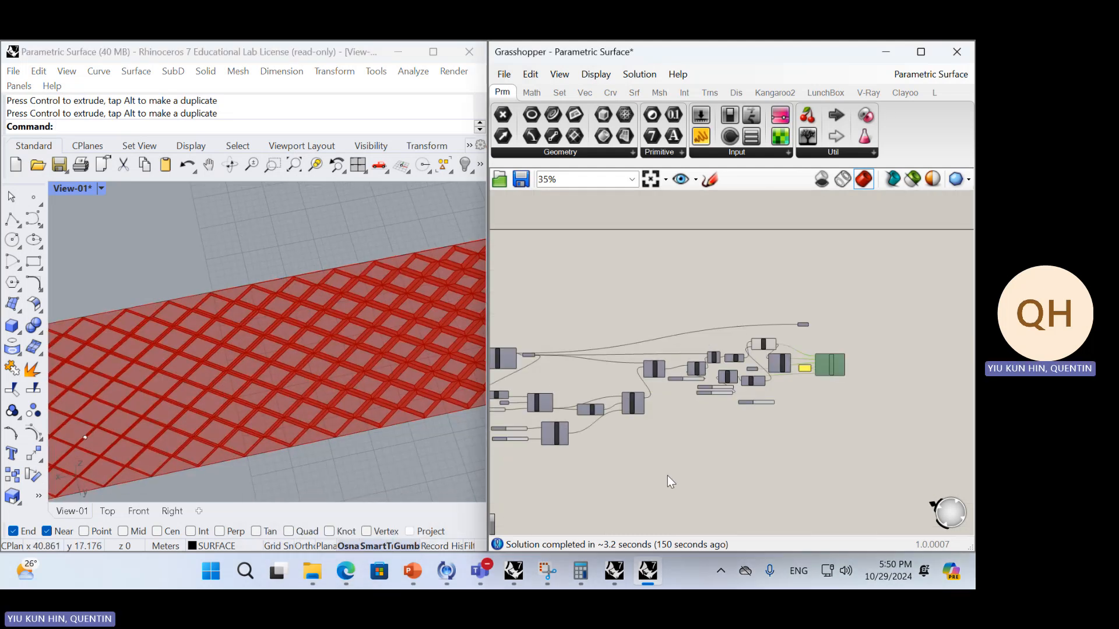
pyautogui.moveTo(302, 434); pyautogui.dragTo(314, 402, button='right')
pyautogui.scroll(-4, 314, 396)
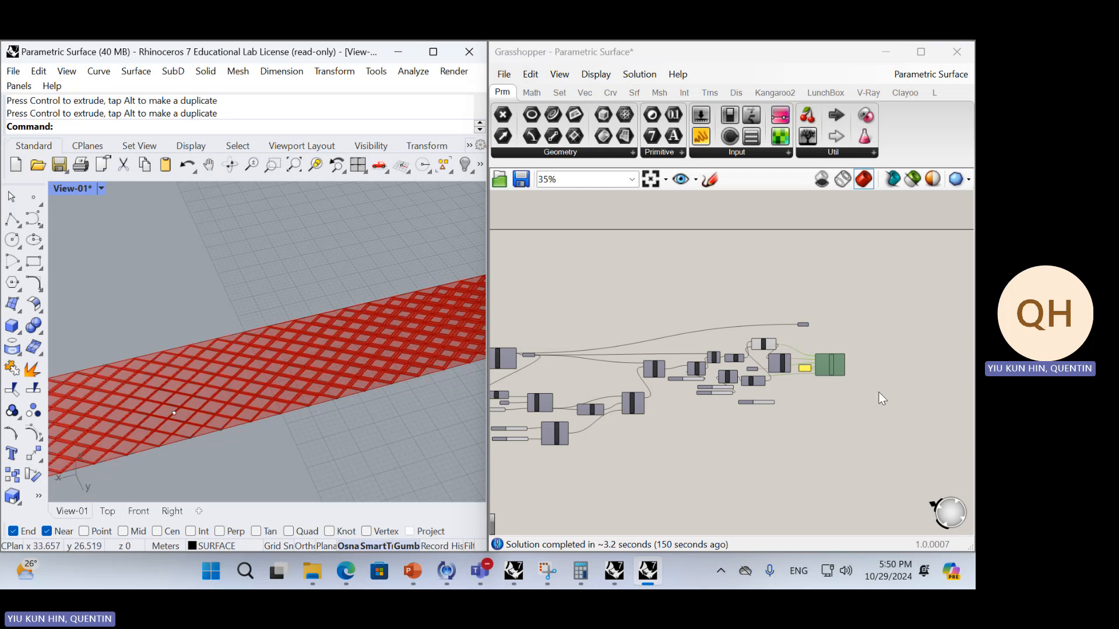
pyautogui.click(836, 362)
pyautogui.middleClick(853, 330)
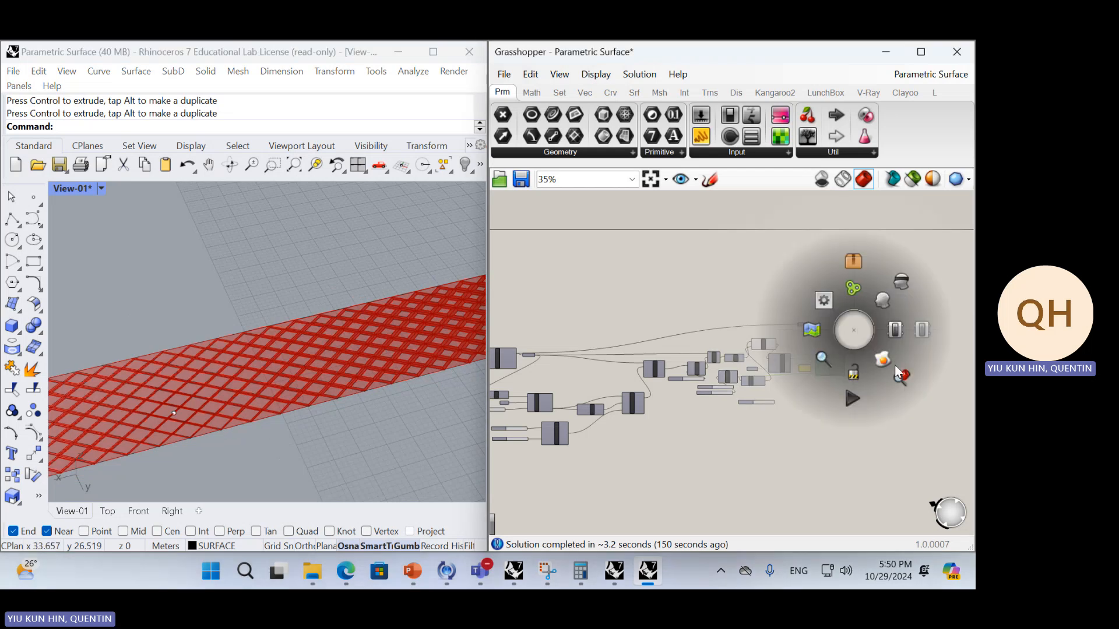
pyautogui.click(902, 337)
pyautogui.scroll(-3, 292, 295)
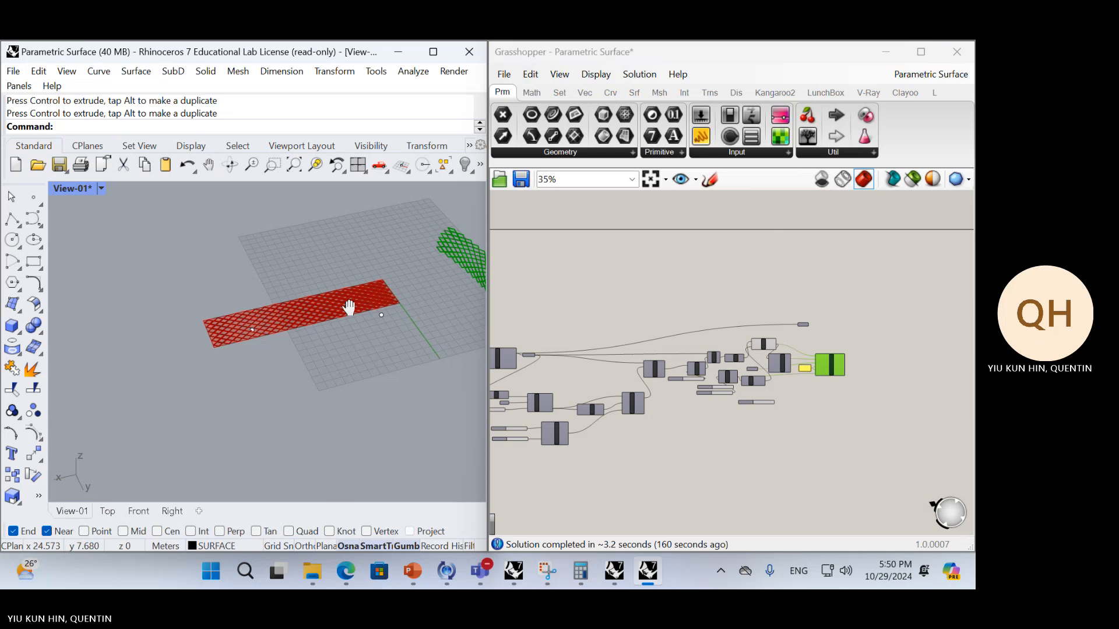
pyautogui.moveTo(349, 307); pyautogui.dragTo(201, 347, button='right')
pyautogui.moveTo(328, 314); pyautogui.dragTo(427, 326, button='right')
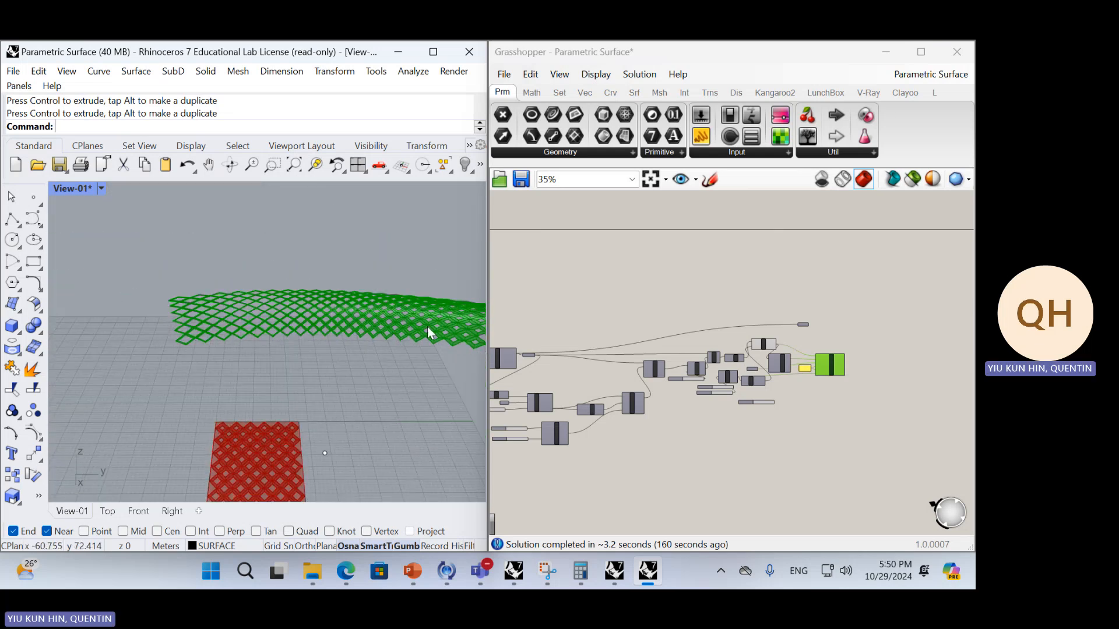
pyautogui.moveTo(208, 309); pyautogui.dragTo(260, 366, button='right')
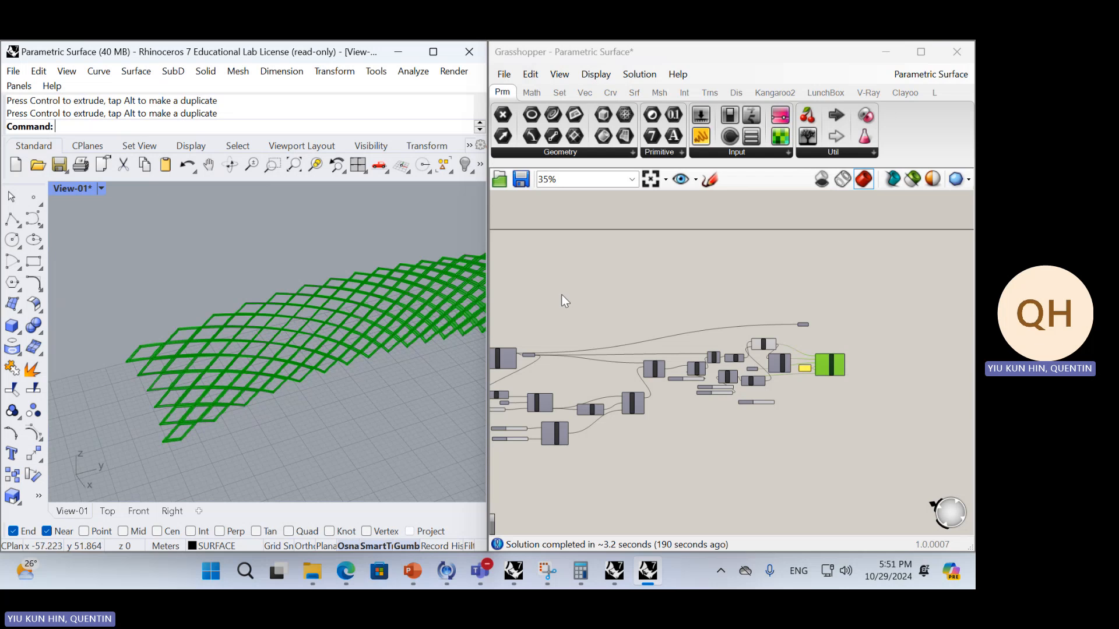
# Examine the Surface Morph component's inputs and look through the LunchBox panel components
pyautogui.scroll(8, 650, 302)
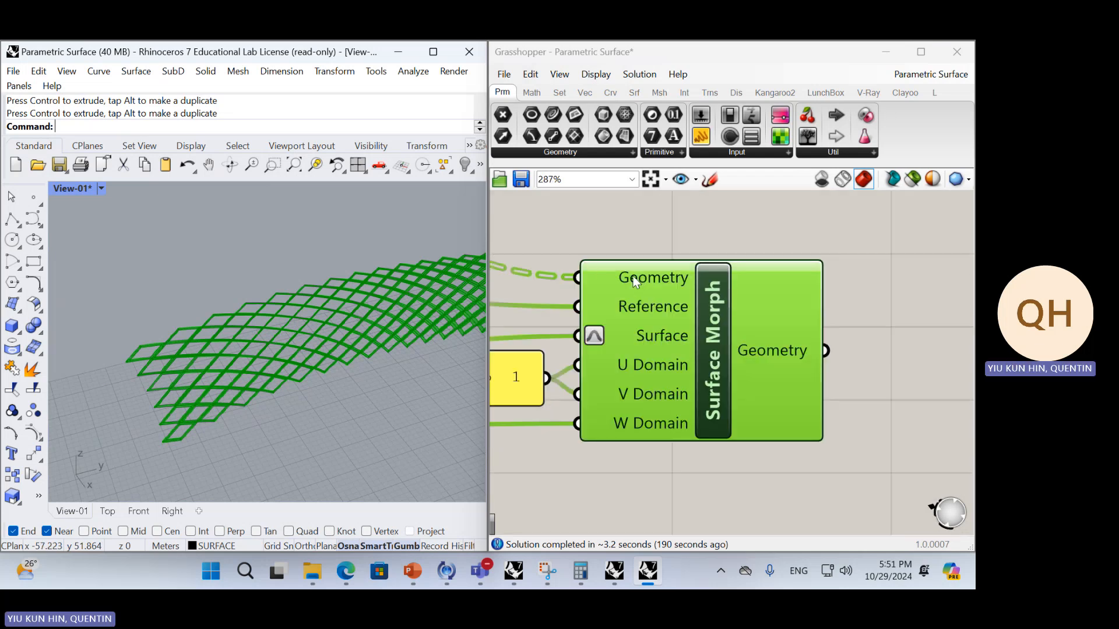
pyautogui.moveTo(646, 281)
pyautogui.click(822, 92)
pyautogui.click(741, 153)
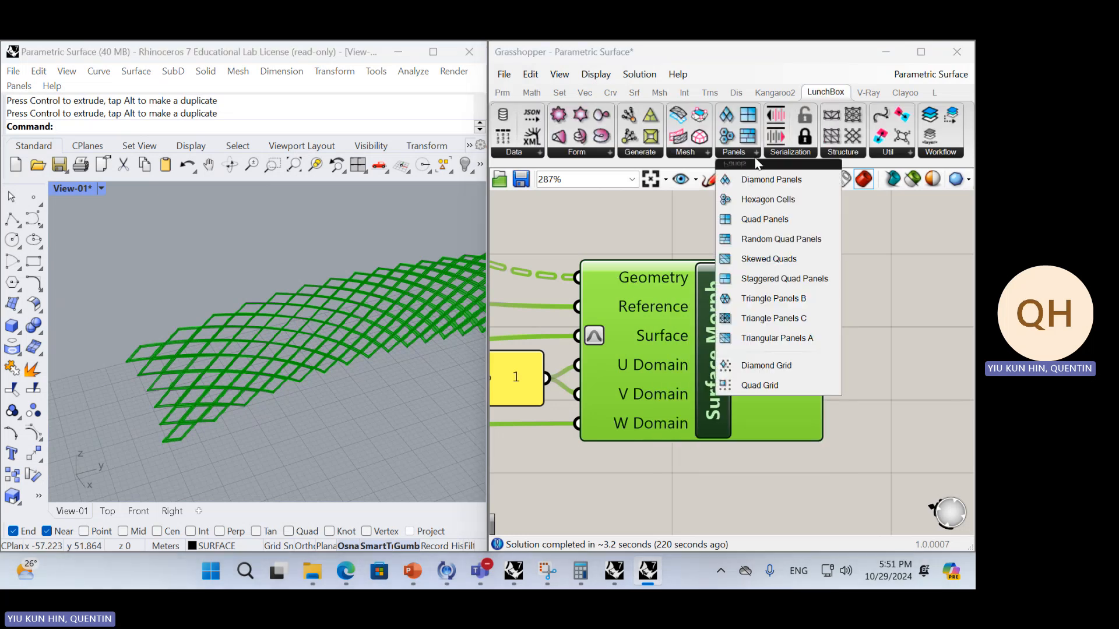
pyautogui.click(630, 243)
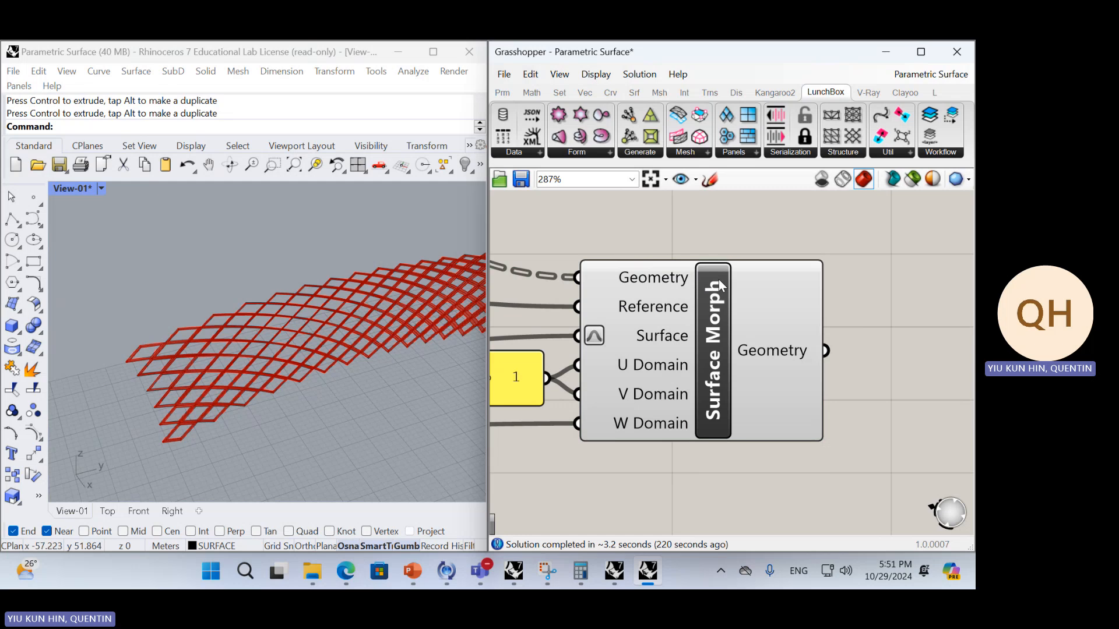
pyautogui.moveTo(719, 279)
# Switch to the Parametric Surface model in Rhino and view the flat and morphed diamond frames together
pyautogui.hotkey('alt', 'Tab')
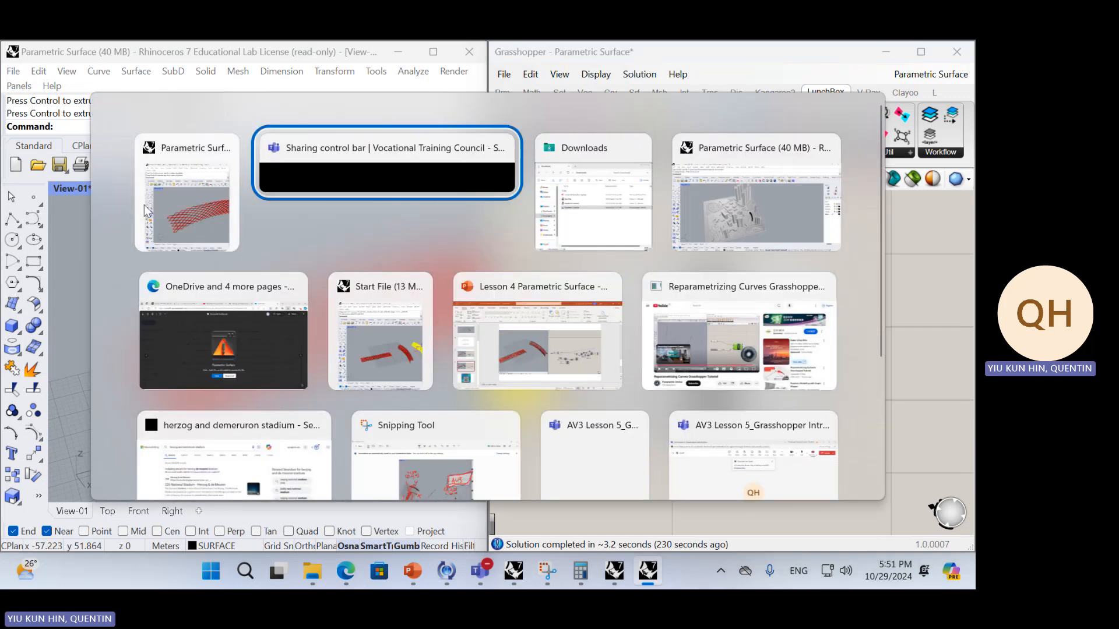
pyautogui.click(180, 209)
pyautogui.moveTo(401, 278); pyautogui.dragTo(367, 273, button='right')
pyautogui.scroll(-4, 281, 279)
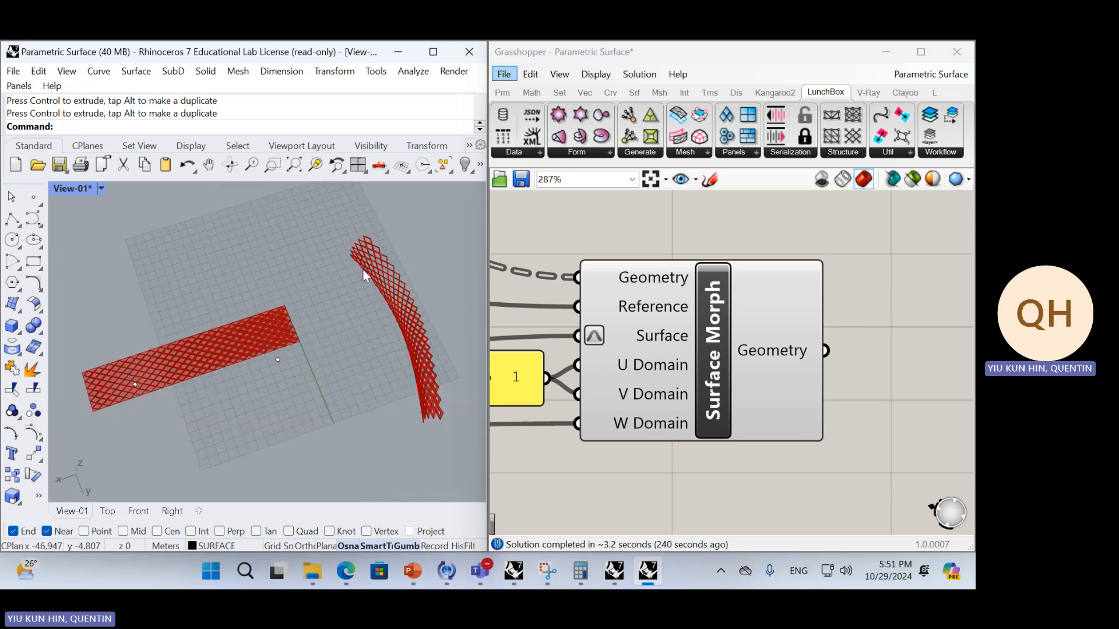
# Switch to OneDrive in the browser, close the Parametric Surface.gh preview, and open Lesson 5 Tutorial.pptx at the grasshopper gradient pattern slide
pyautogui.click(312, 571)
pyautogui.click(440, 460)
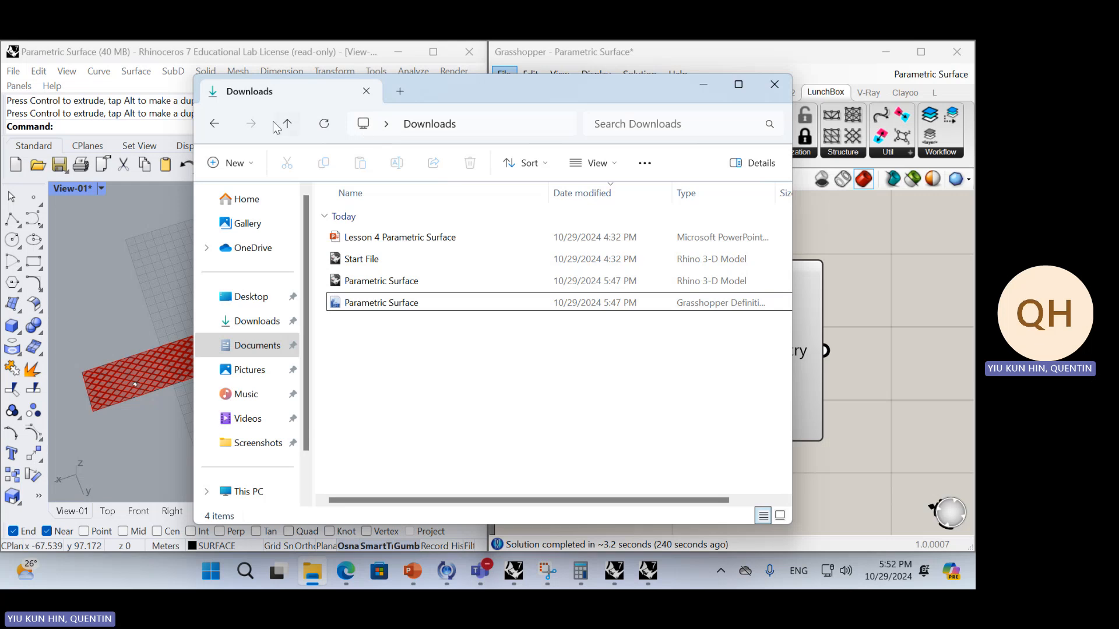
pyautogui.click(344, 572)
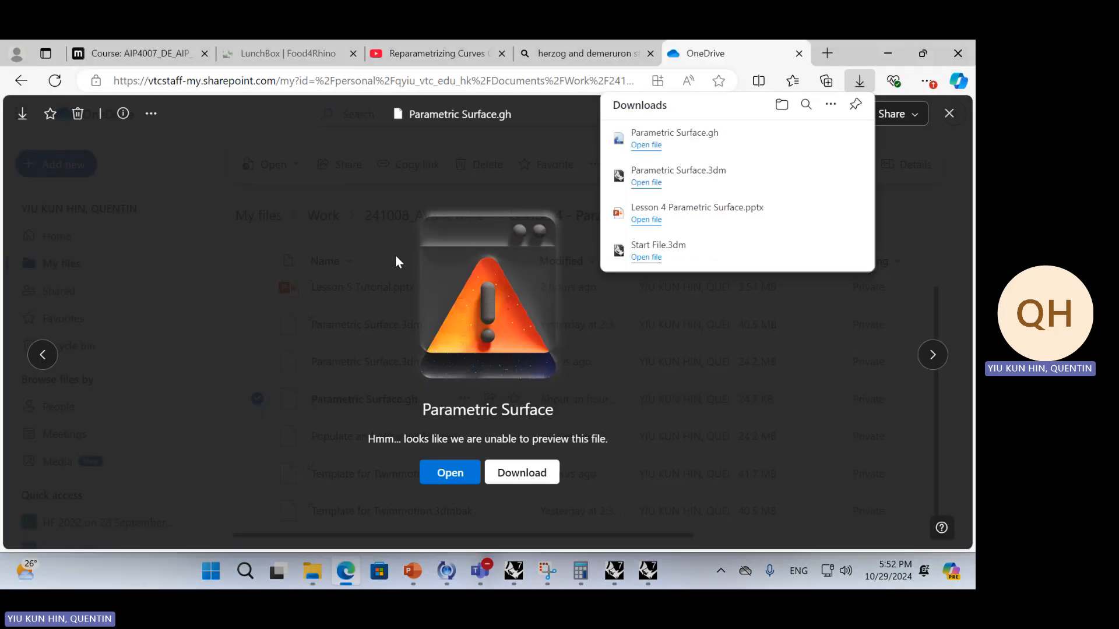
pyautogui.click(528, 140)
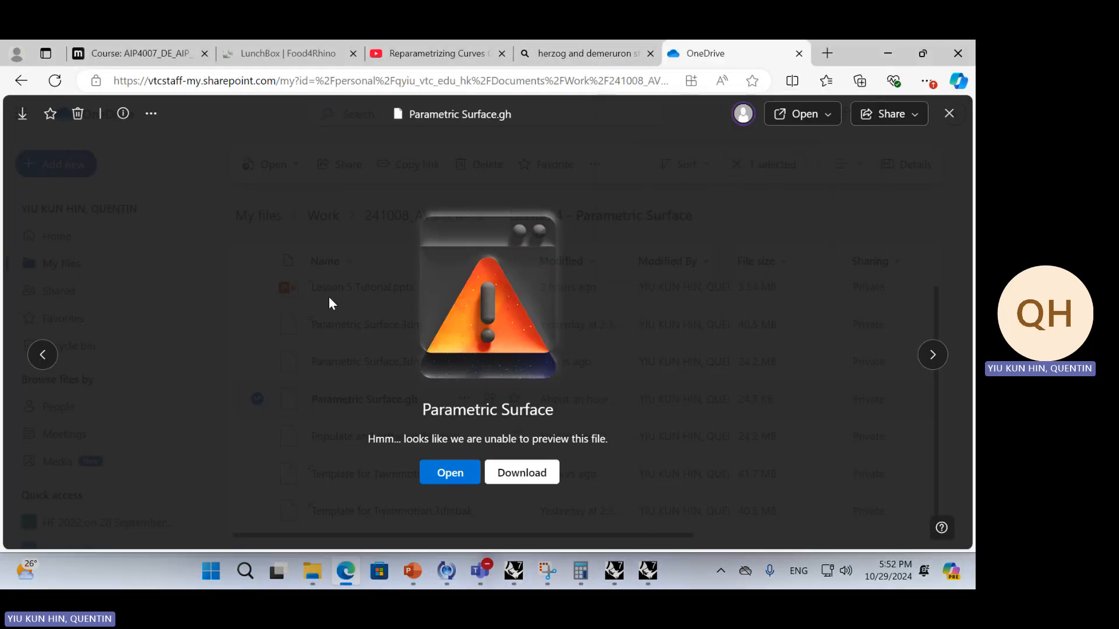
pyautogui.press('Escape')
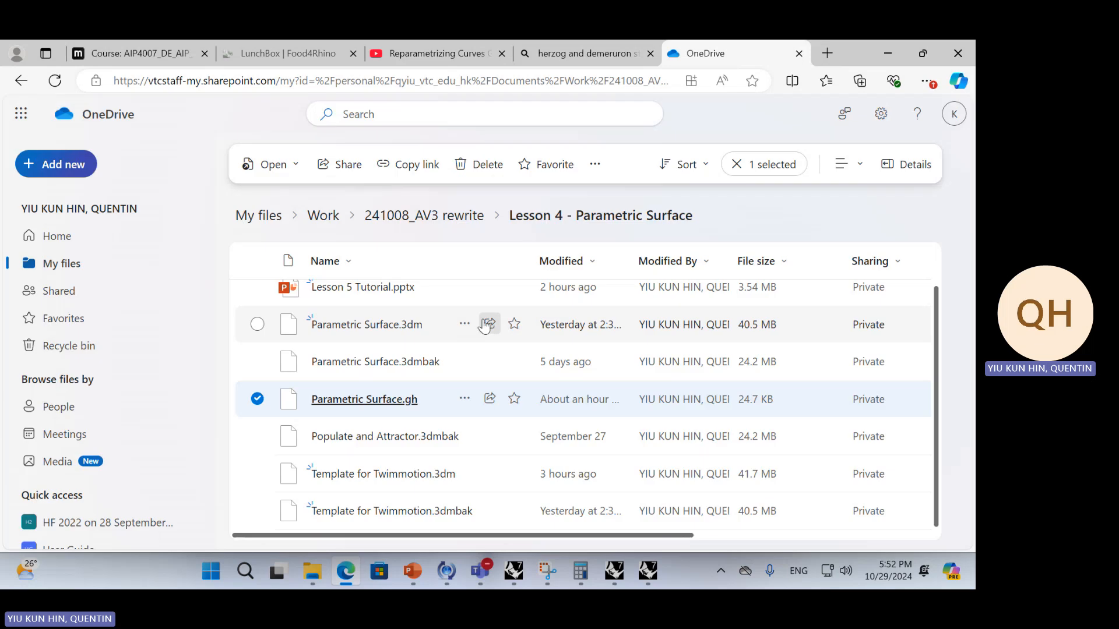
pyautogui.click(383, 336)
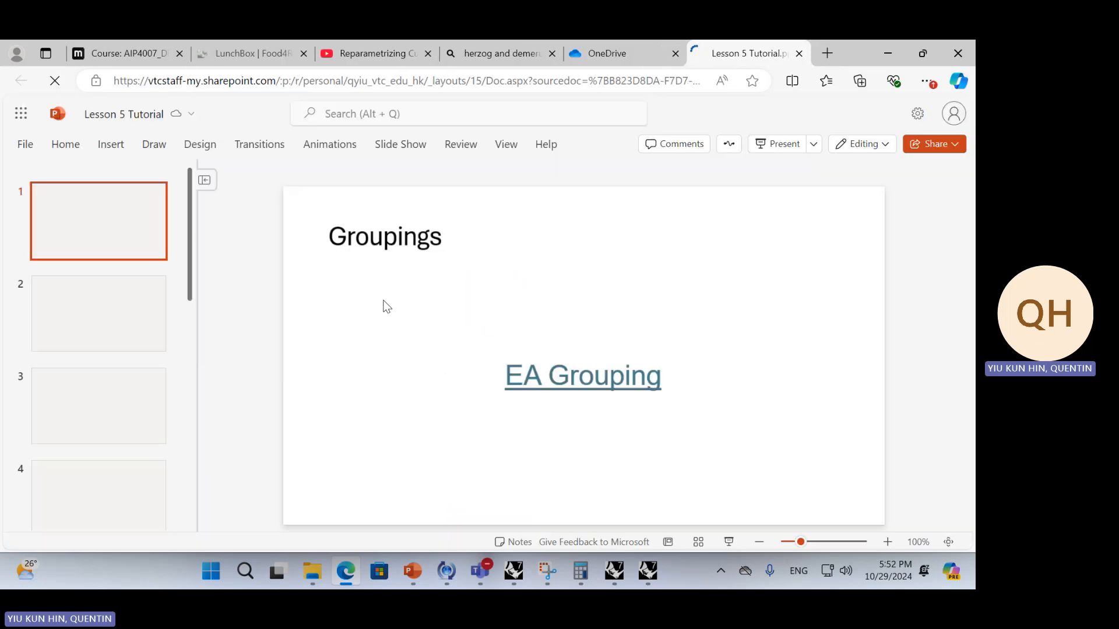
pyautogui.scroll(-3, 119, 365)
pyautogui.click(117, 351)
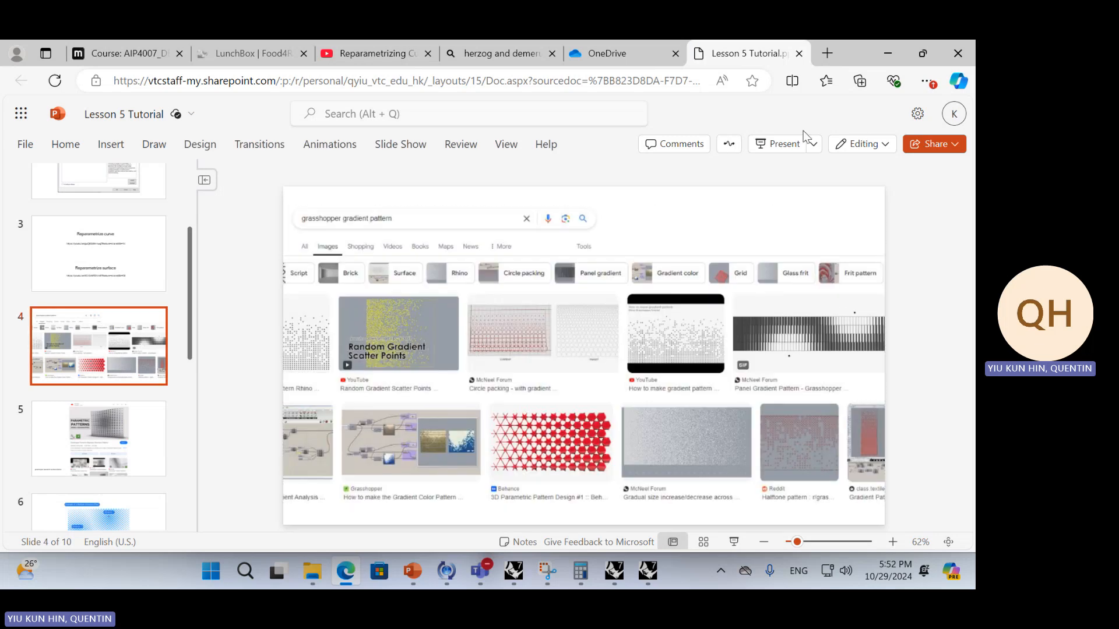
# Present the Lesson 5 Tutorial slides through to the grasshopper gradient pattern image results, then leave the slide show
pyautogui.click(781, 144)
pyautogui.click(775, 146)
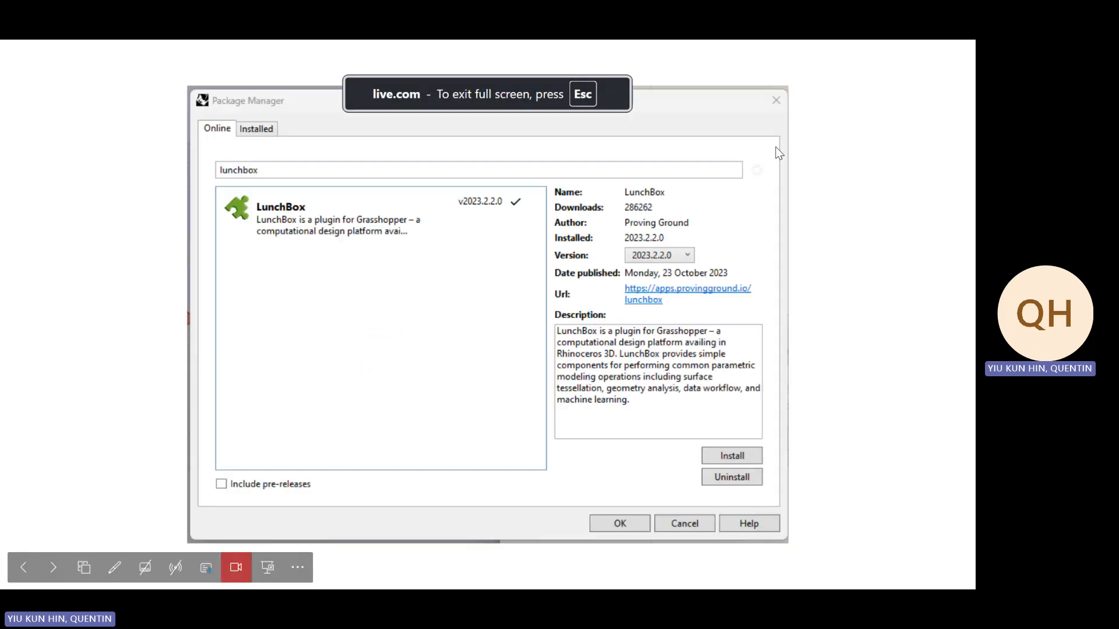
pyautogui.click(776, 148)
pyautogui.click(792, 171)
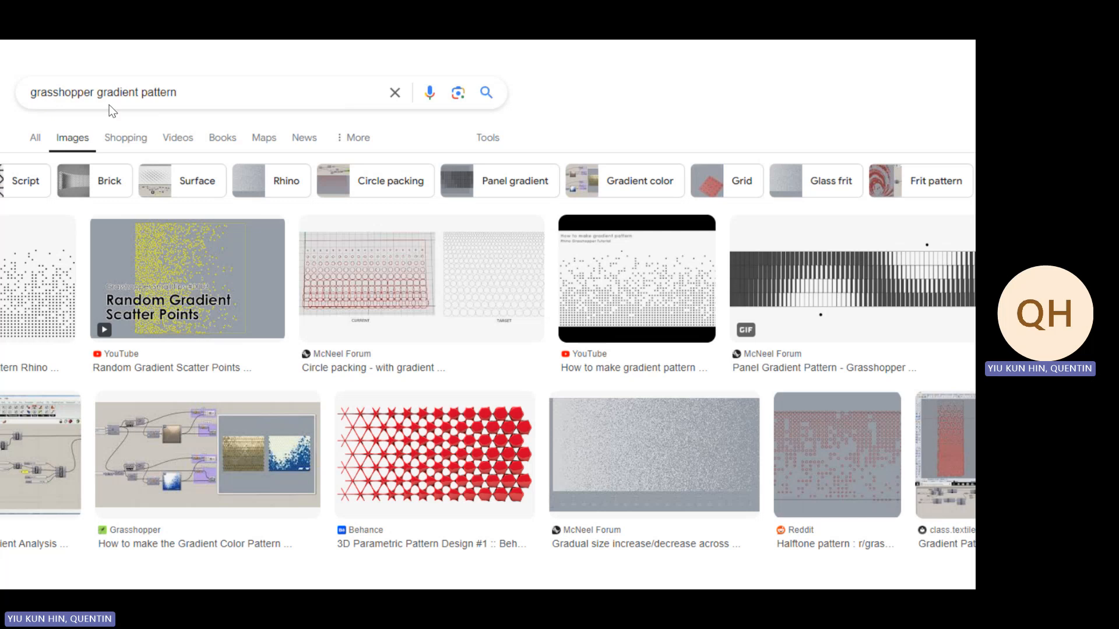
pyautogui.press('Escape')
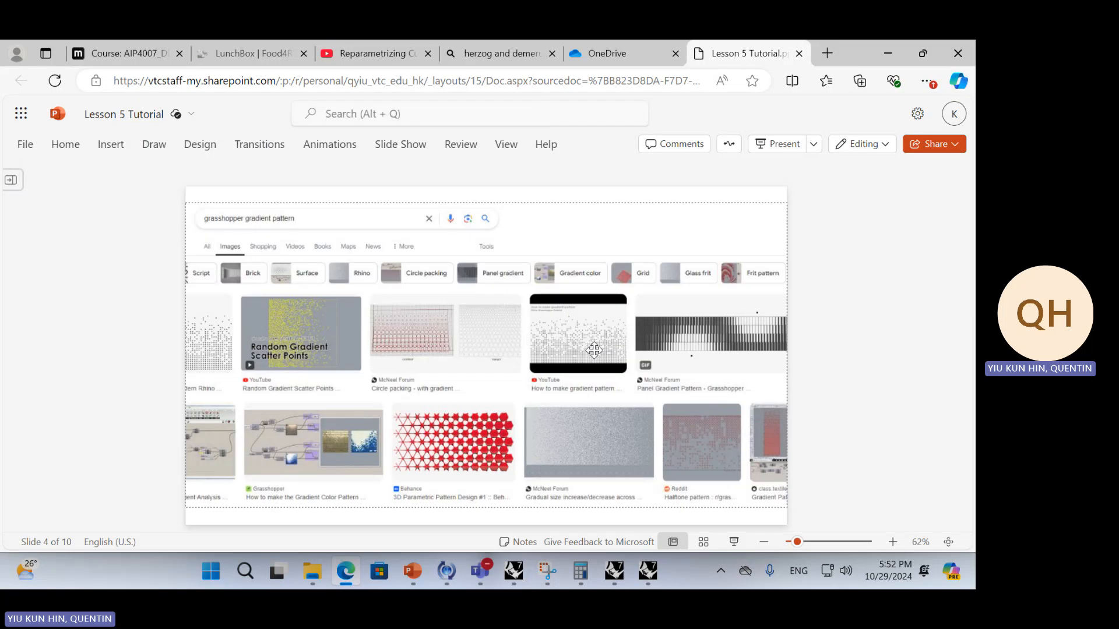
# Move the slide with the hexagonally perforated building facade photo to position 4, ahead of the grasshopper gradient pattern slide
pyautogui.click(11, 186)
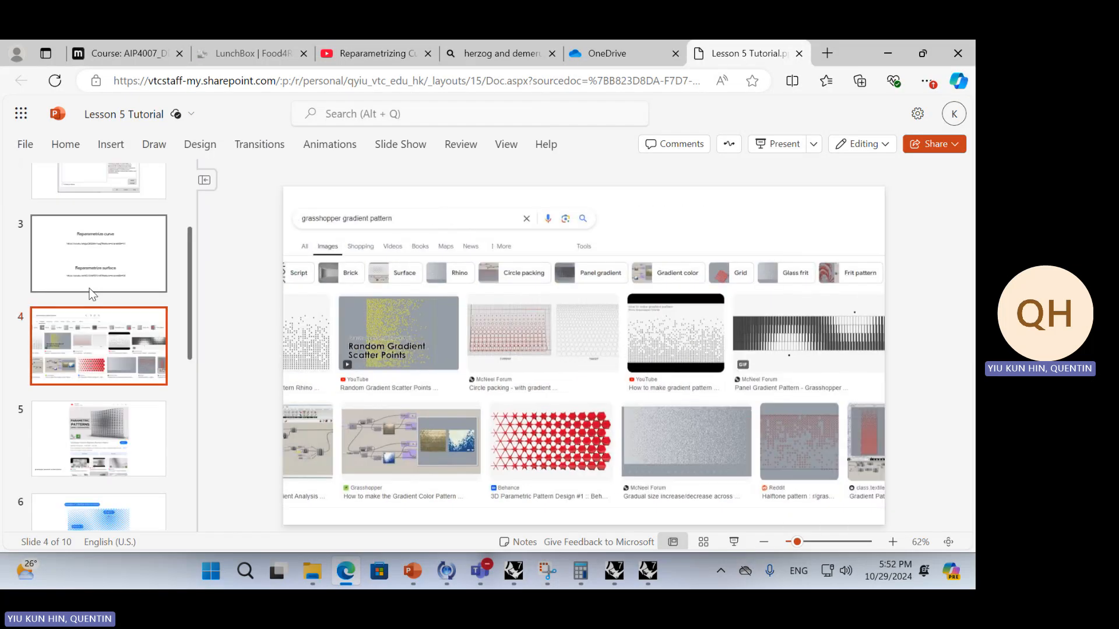
pyautogui.scroll(-5, 99, 349)
pyautogui.moveTo(99, 381); pyautogui.dragTo(145, 382)
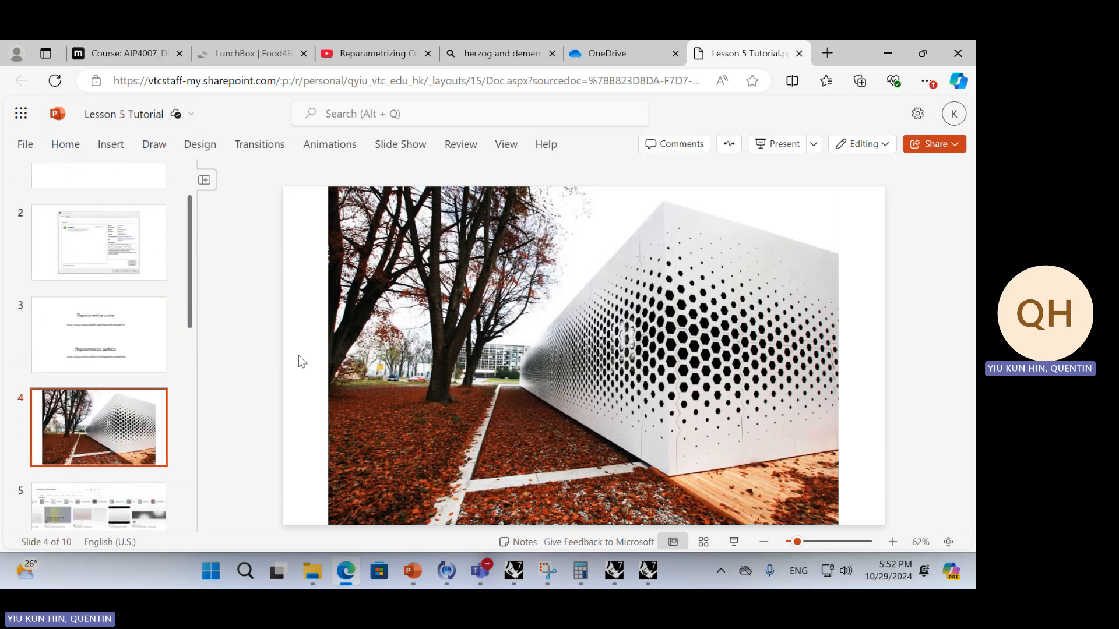
# Present the slides from the start through to the photo of the hexagonally perforated building facade
pyautogui.click(778, 143)
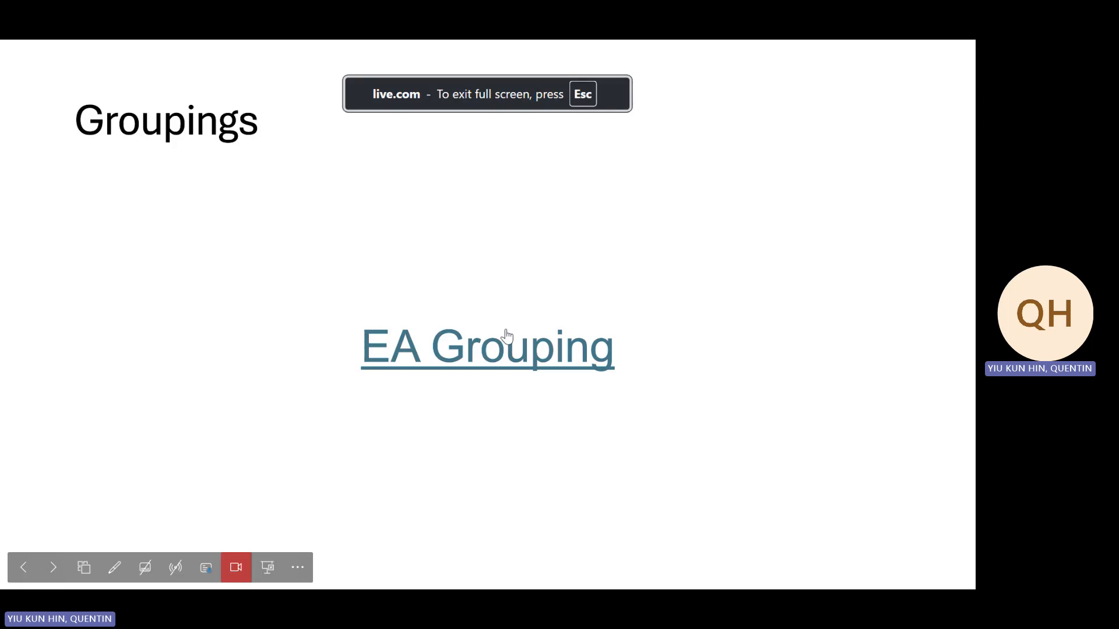
pyautogui.click(824, 322)
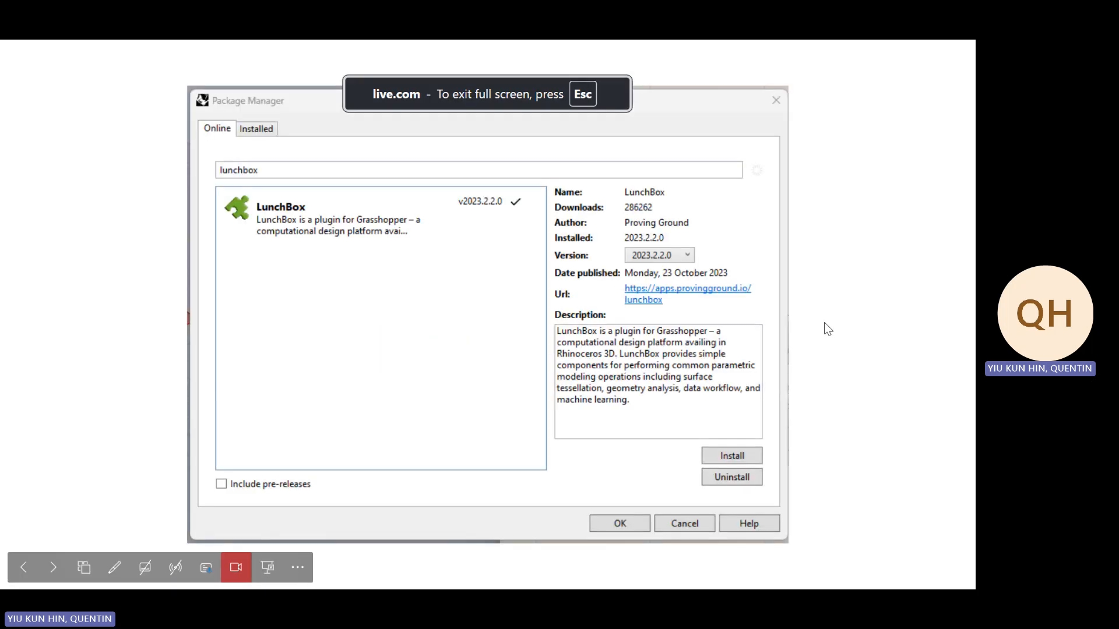
pyautogui.click(824, 323)
pyautogui.click(824, 323)
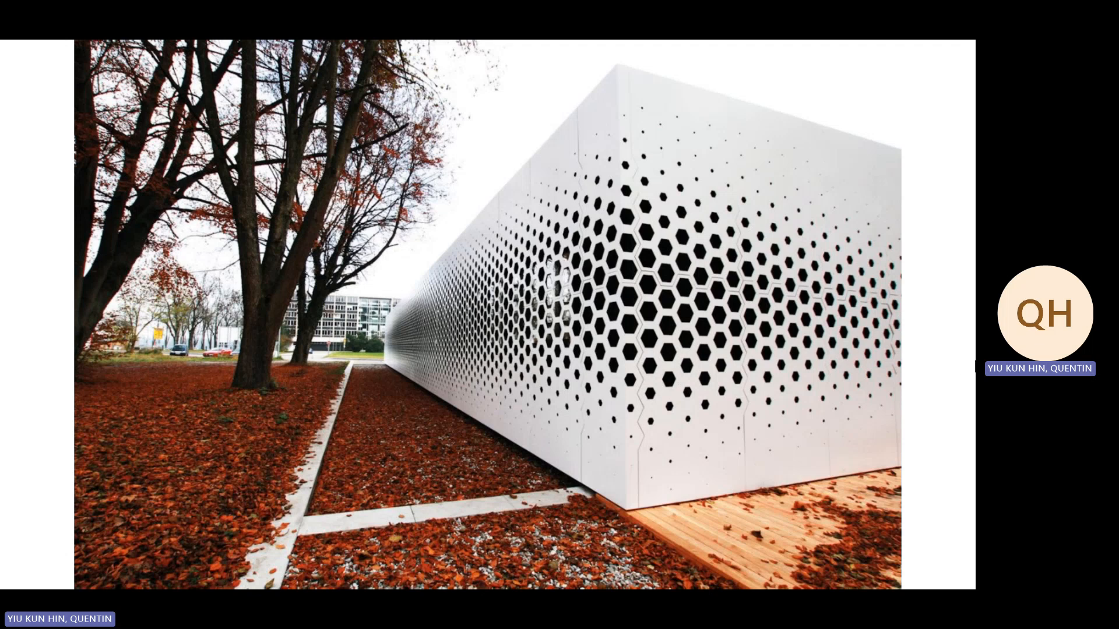
# Go through the gradient pattern, parametric pattern, multiple attractor and remap example slides to the AV3 L4 QR code, then end the slide show
pyautogui.click(704, 293)
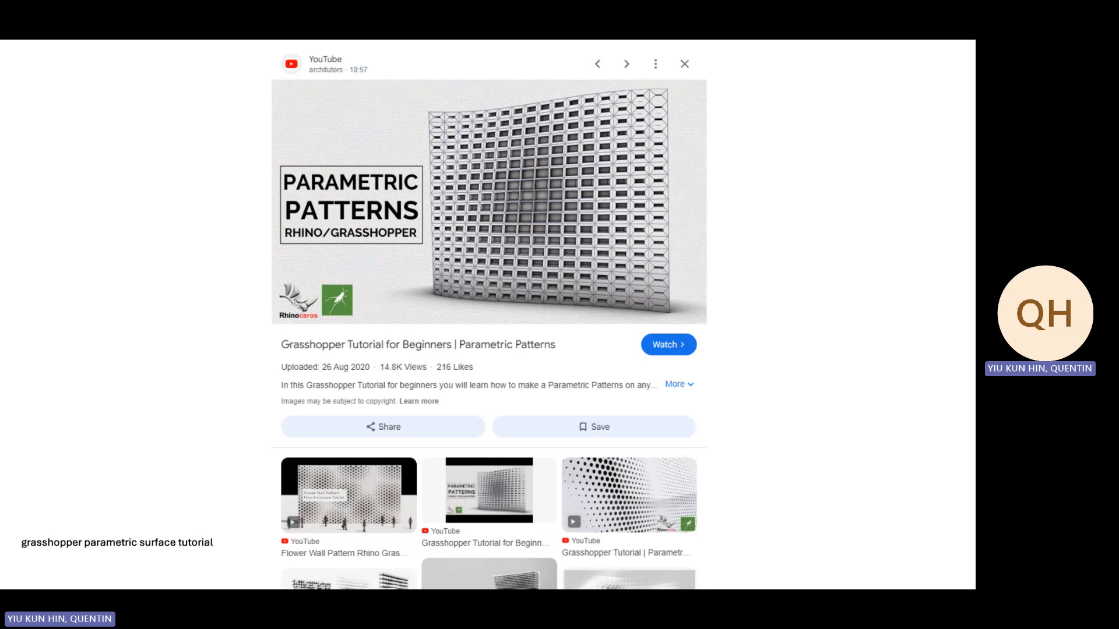
pyautogui.click(499, 264)
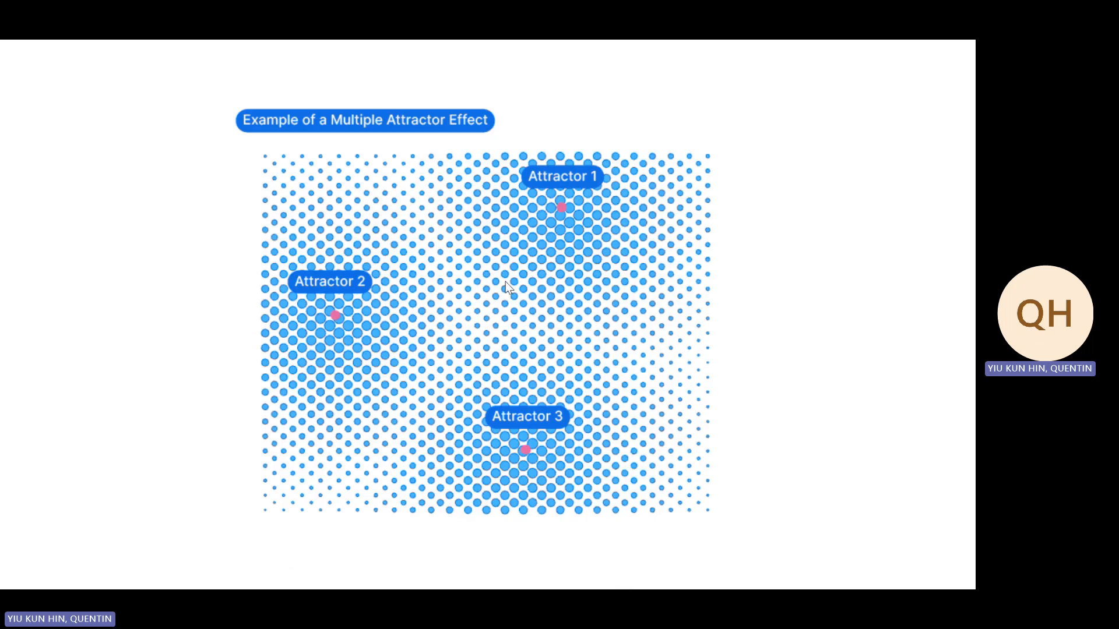
pyautogui.click(505, 292)
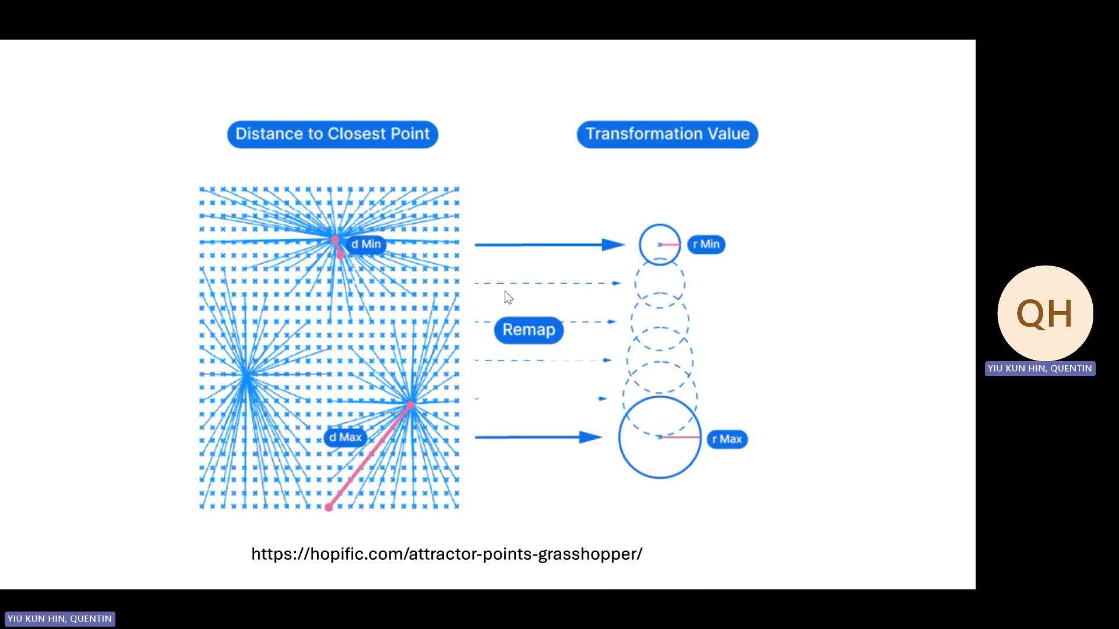
pyautogui.press('Left')
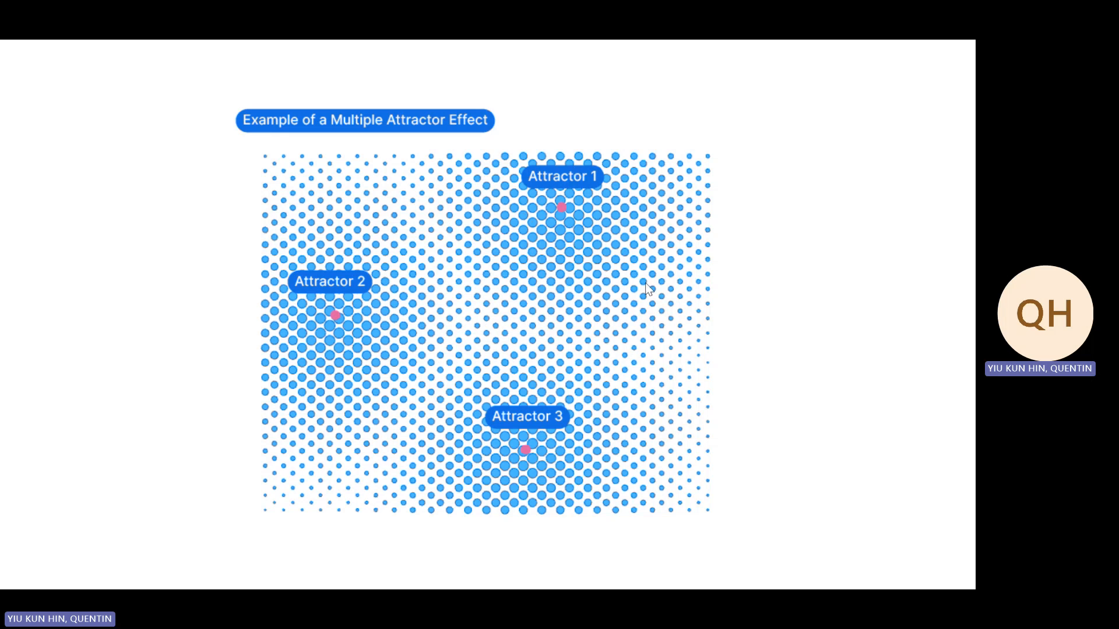
pyautogui.click(470, 263)
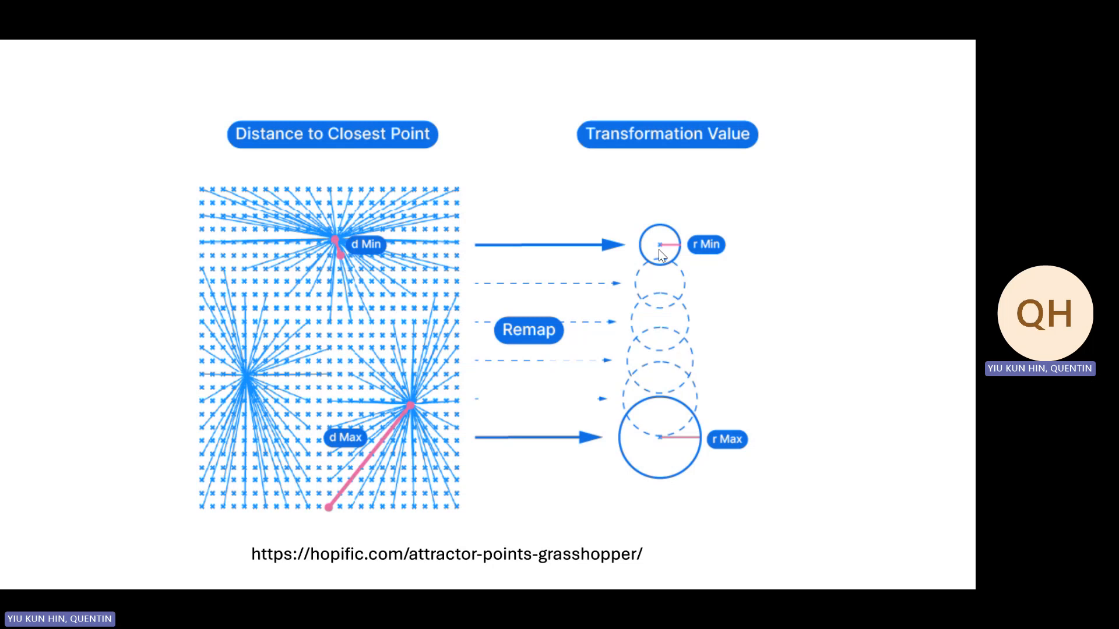
pyautogui.click(501, 274)
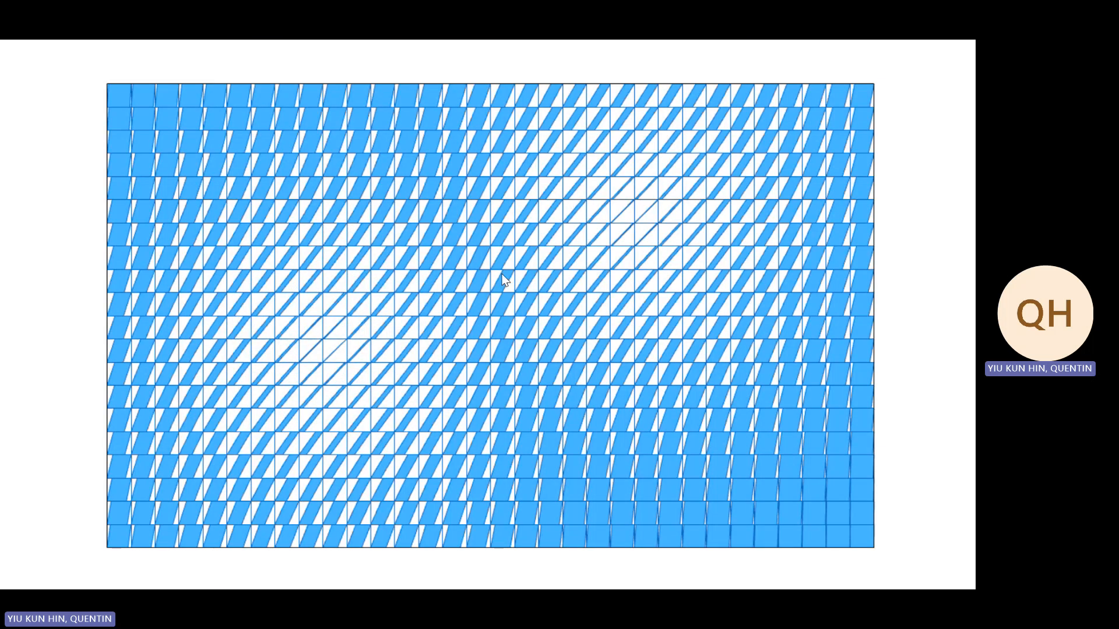
pyautogui.click(504, 280)
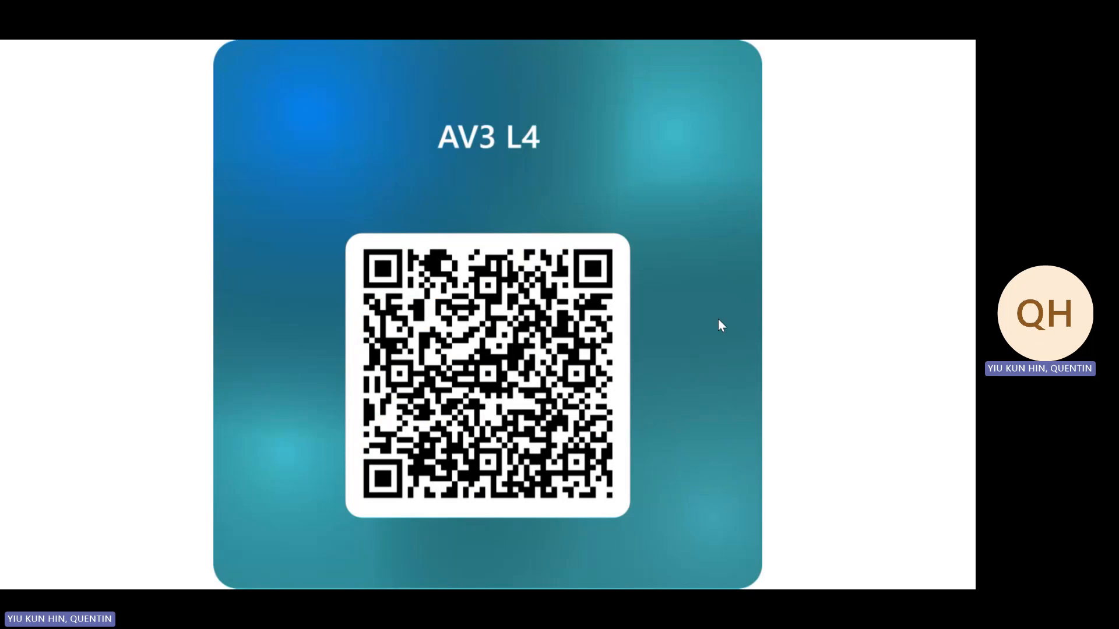
pyautogui.press('Escape')
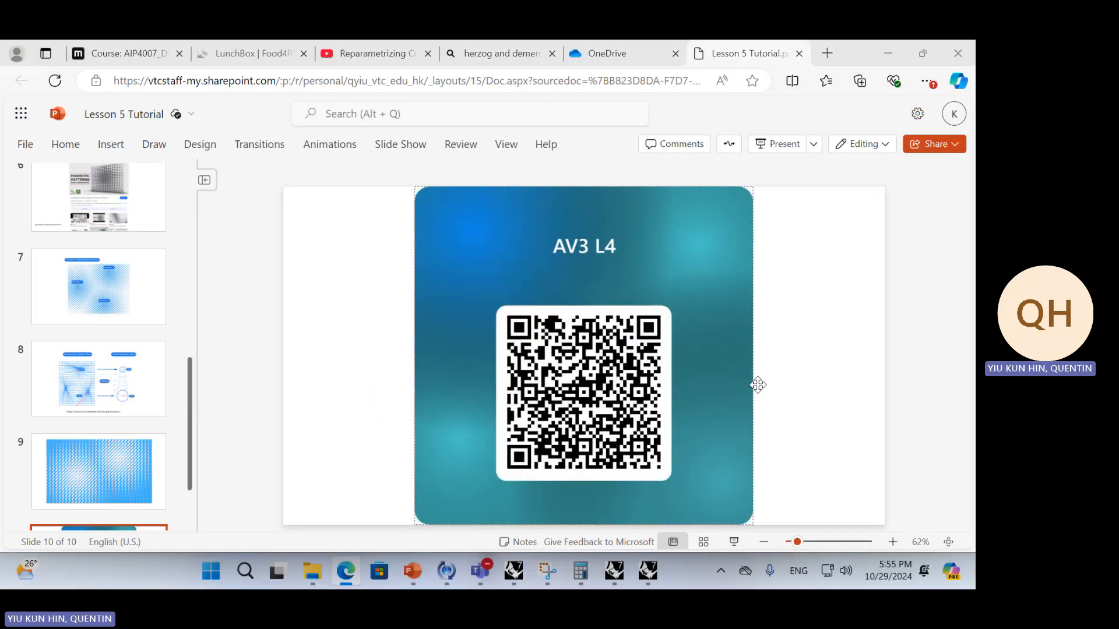
# Switch to the Parametric Surface model in Rhino and inspect the morphed diamond frames from several angles
pyautogui.hotkey('alt', 'Tab')
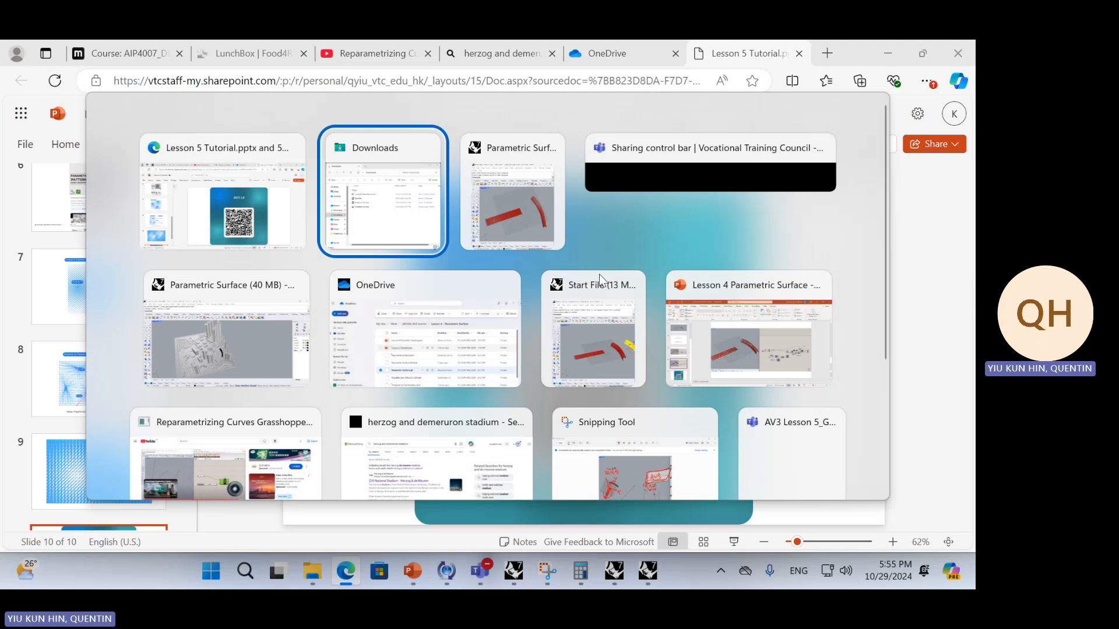
pyautogui.click(544, 232)
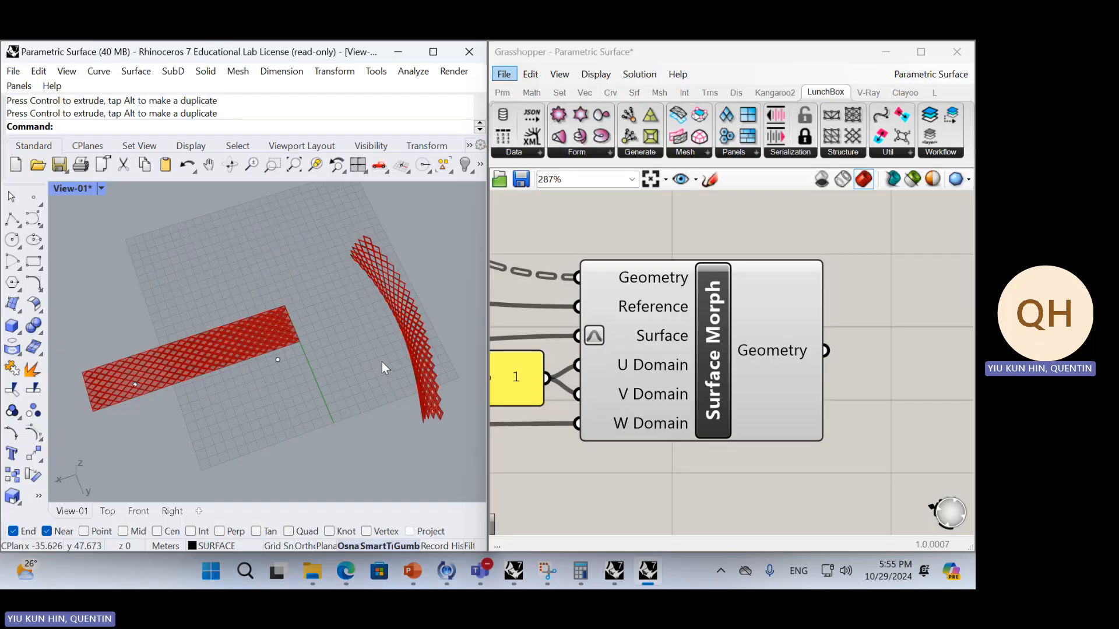
pyautogui.moveTo(383, 362); pyautogui.dragTo(204, 254, button='right')
pyautogui.scroll(-10, 716, 360)
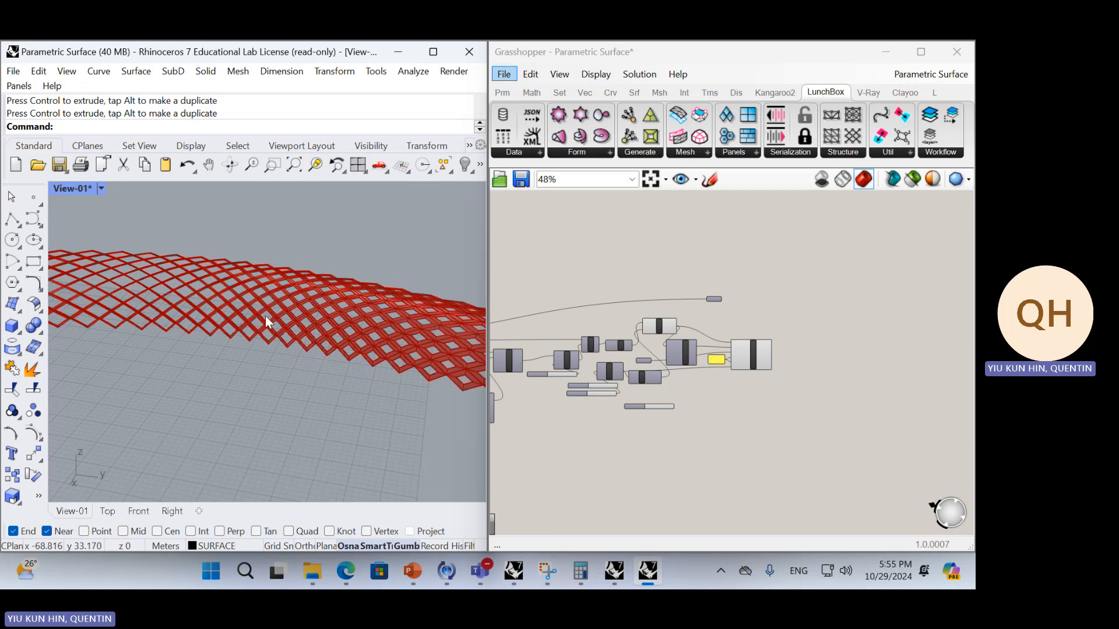
pyautogui.moveTo(232, 296); pyautogui.dragTo(176, 254, button='right')
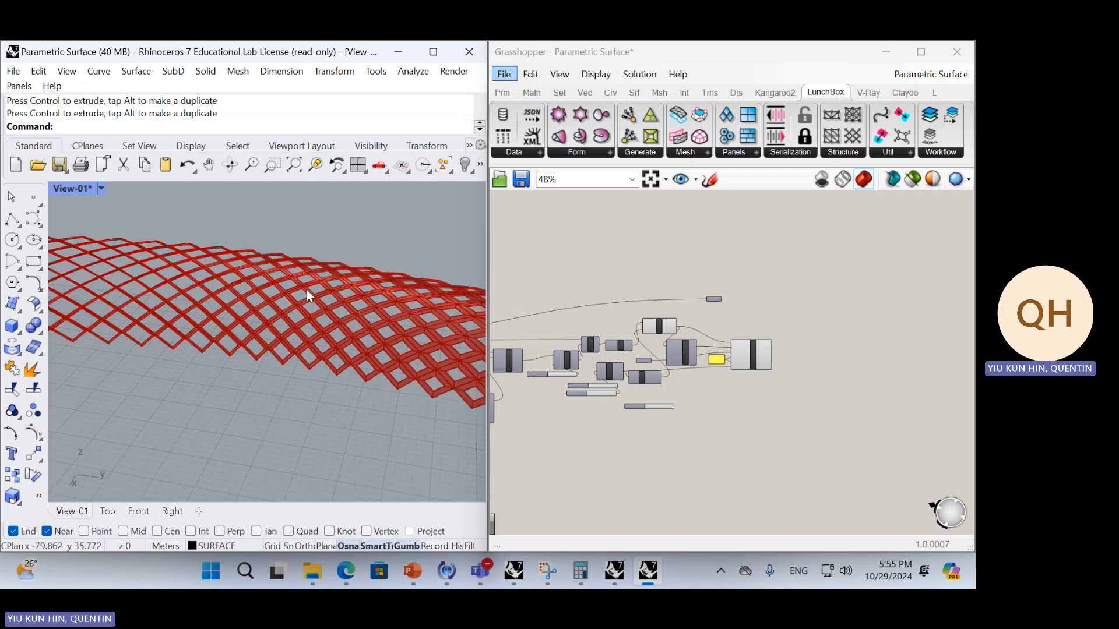
pyautogui.moveTo(307, 289); pyautogui.dragTo(254, 271, button='right')
pyautogui.moveTo(241, 232); pyautogui.dragTo(334, 292, button='right')
# Review the Grasshopper components from Offset Curve to Surface Morph alongside the morphed diamond frames on the curved surface
pyautogui.hotkey('alt', 'Tab')
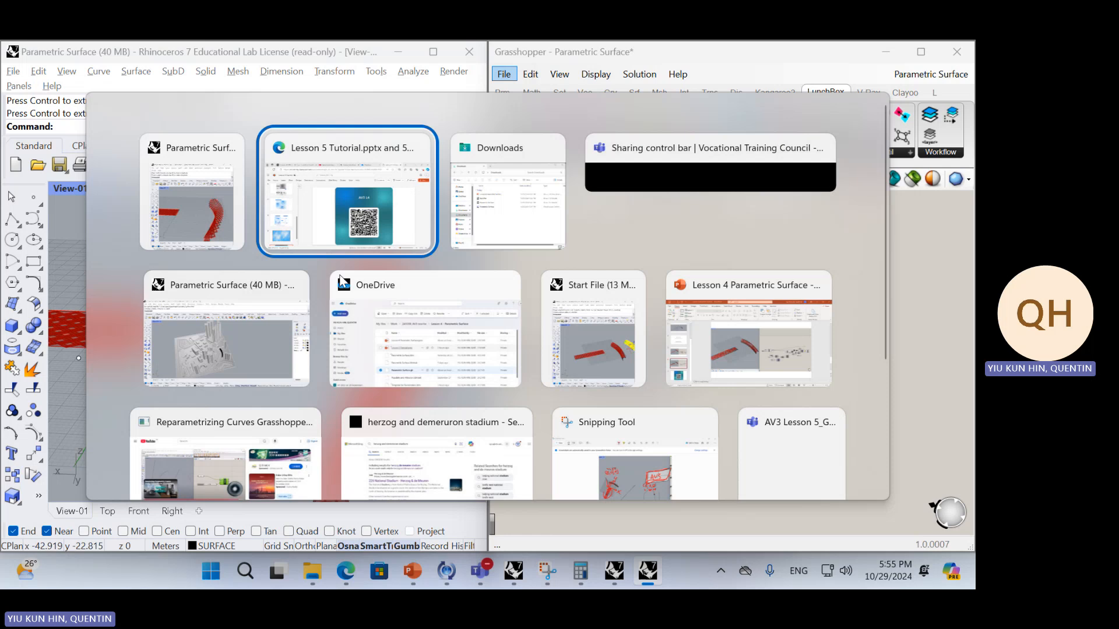
pyautogui.click(222, 225)
pyautogui.moveTo(581, 341); pyautogui.dragTo(762, 338, button='right')
pyautogui.moveTo(555, 356); pyautogui.dragTo(670, 354, button='right')
pyautogui.moveTo(794, 351); pyautogui.dragTo(607, 355, button='right')
pyautogui.scroll(3, 693, 375)
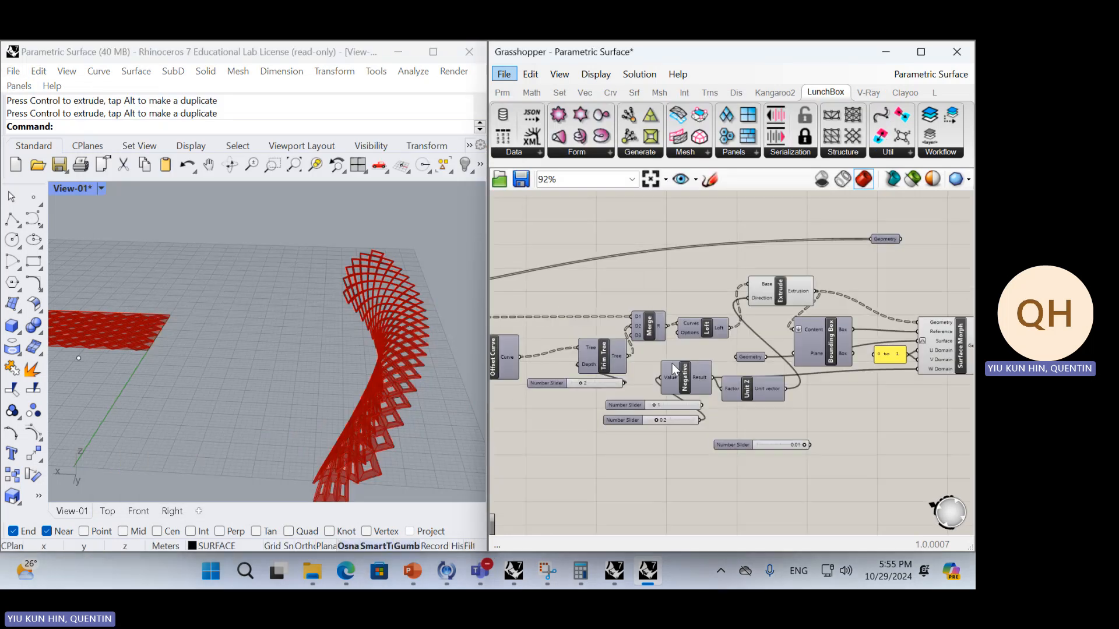
pyautogui.moveTo(260, 344); pyautogui.dragTo(295, 304, button='right')
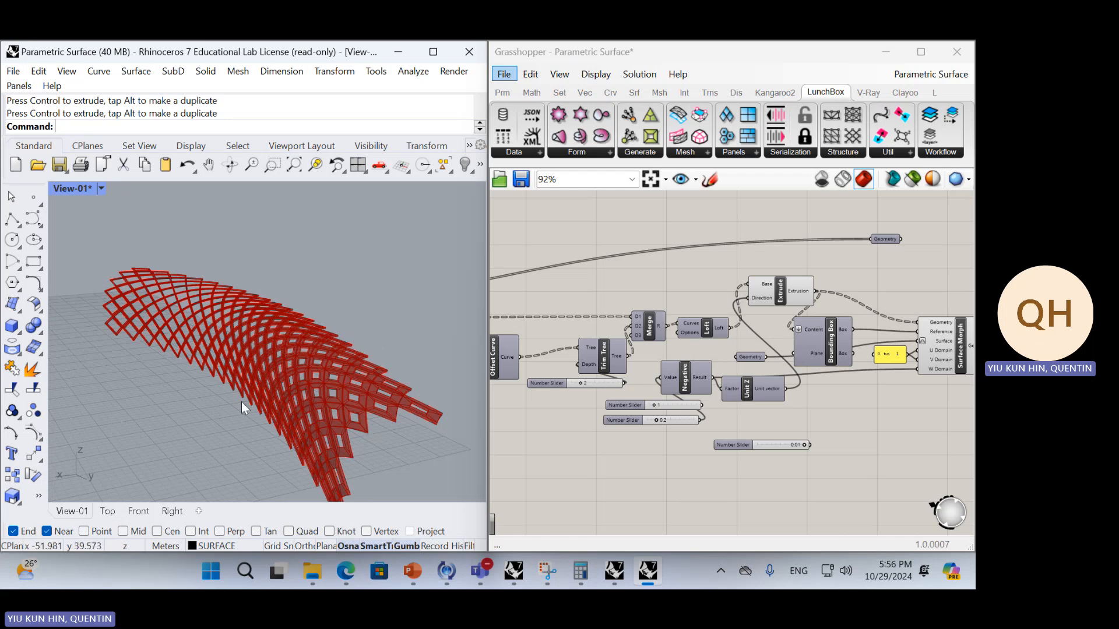
# Switch to the Moodle course page in the browser, find the CA4 submission under Lesson 8, and check its due date in the November 2024 calendar
pyautogui.hotkey('alt', 'Tab')
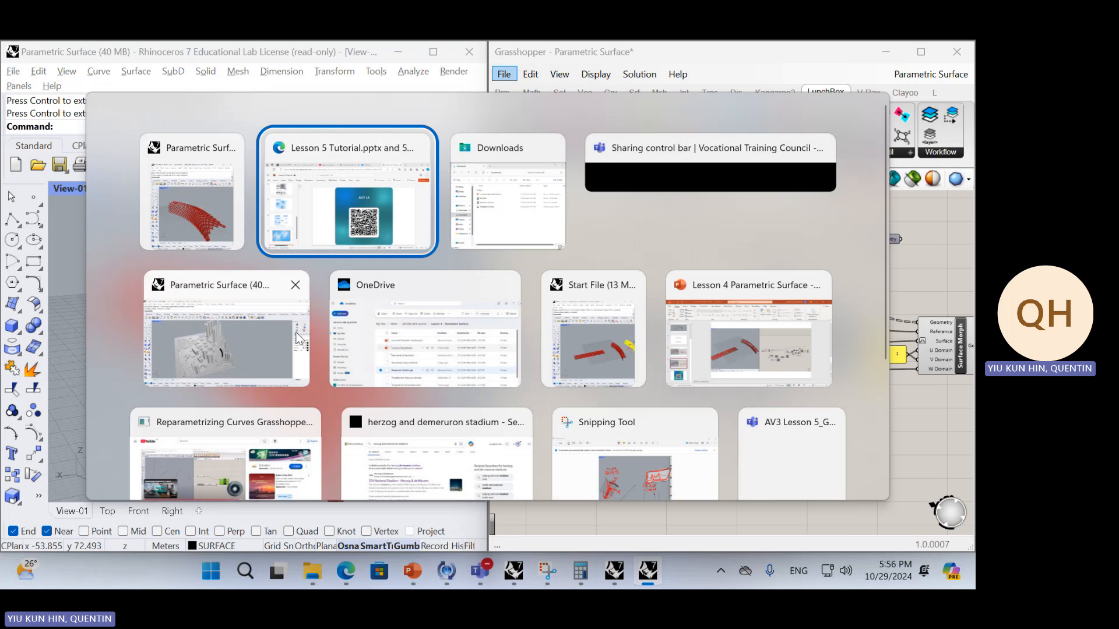
pyautogui.click(472, 319)
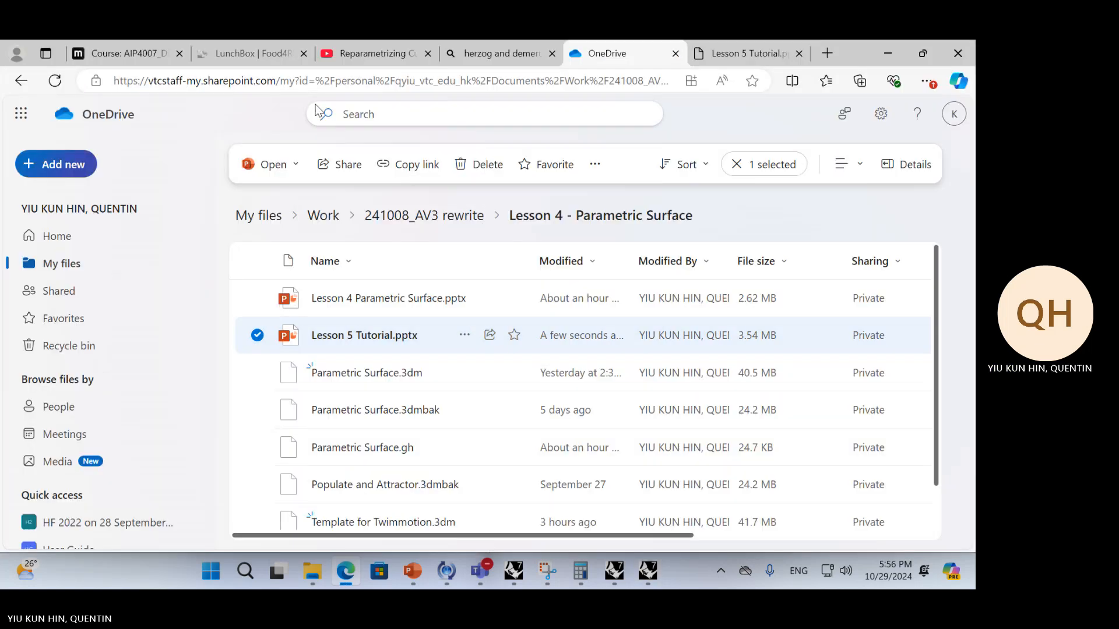
pyautogui.click(131, 47)
pyautogui.scroll(15, 459, 312)
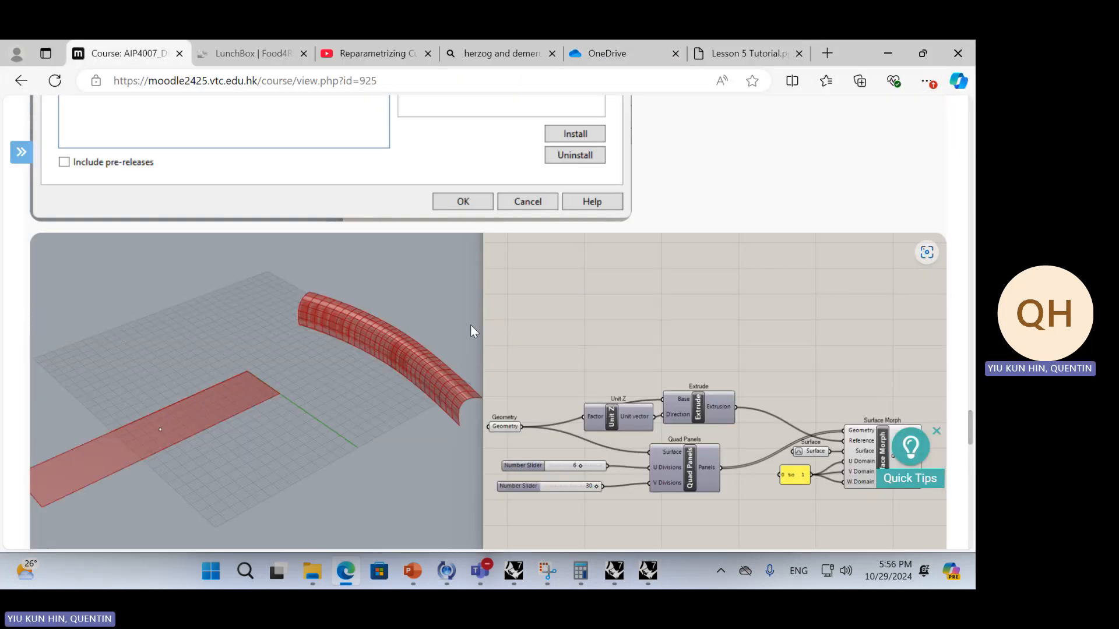
pyautogui.scroll(5, 505, 349)
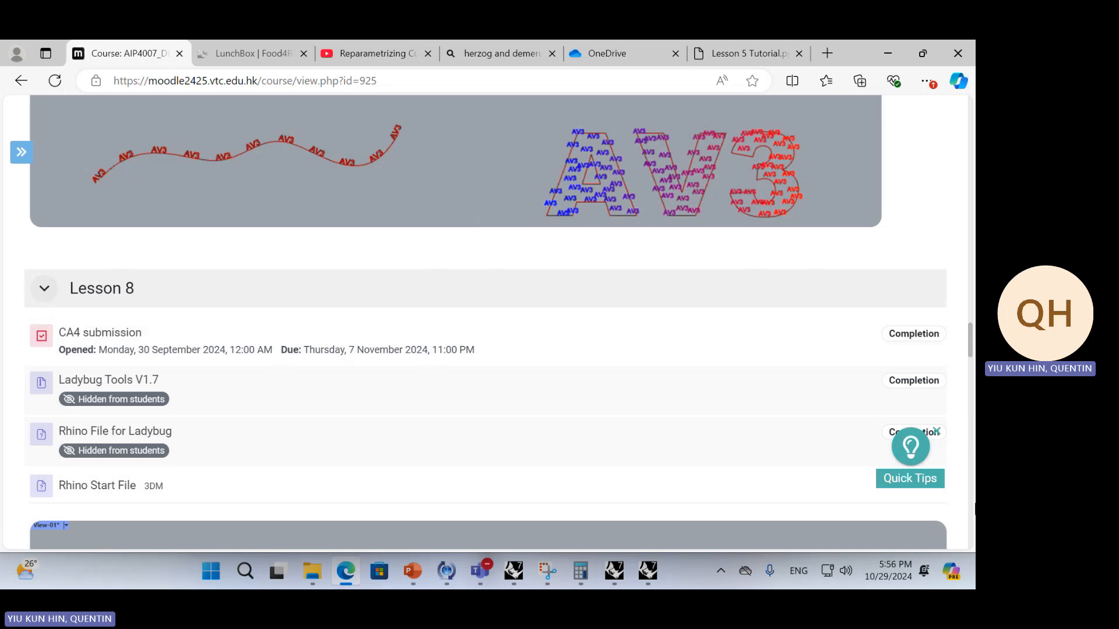
pyautogui.click(897, 566)
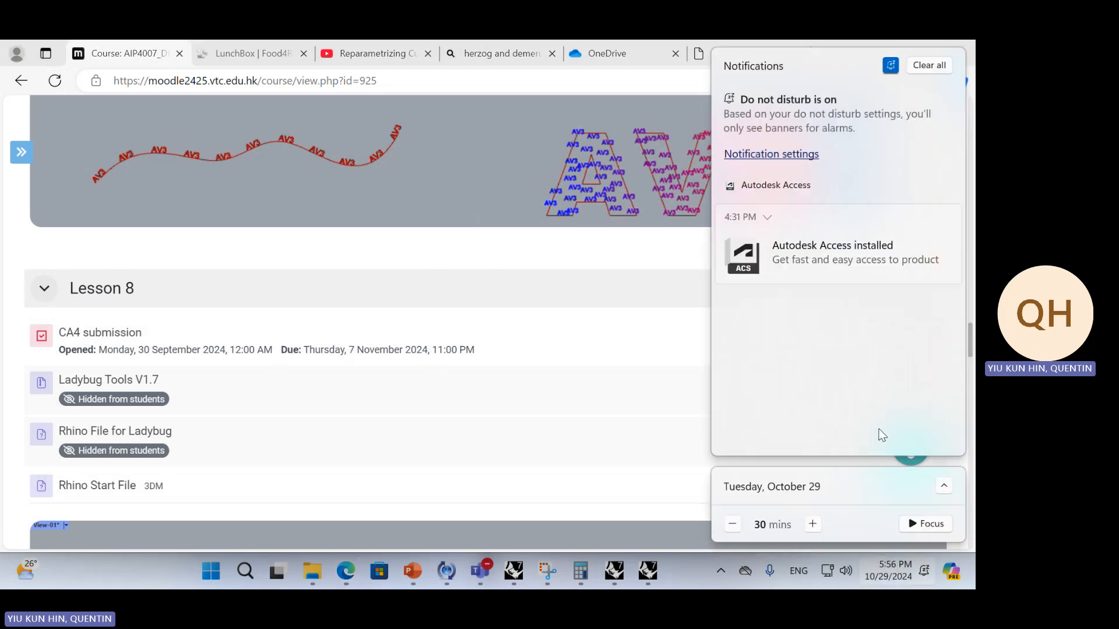
pyautogui.click(939, 486)
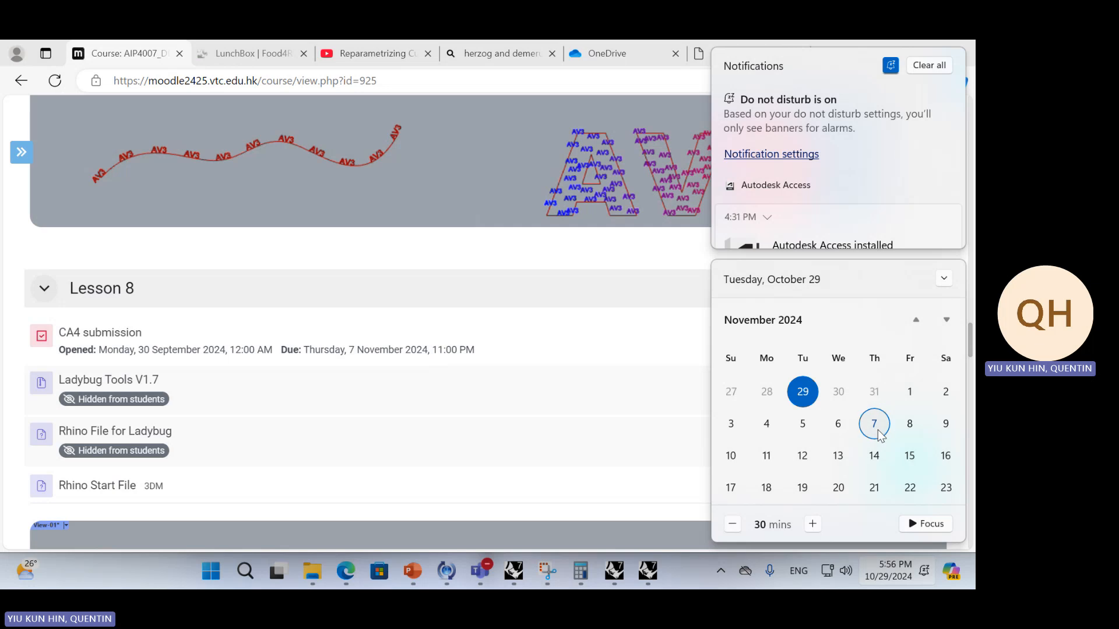
# Close the calendar and look through the Lesson 8 materials on the Moodle page, from the CA4 submission to the LunchBox Package Manager image
pyautogui.click(522, 265)
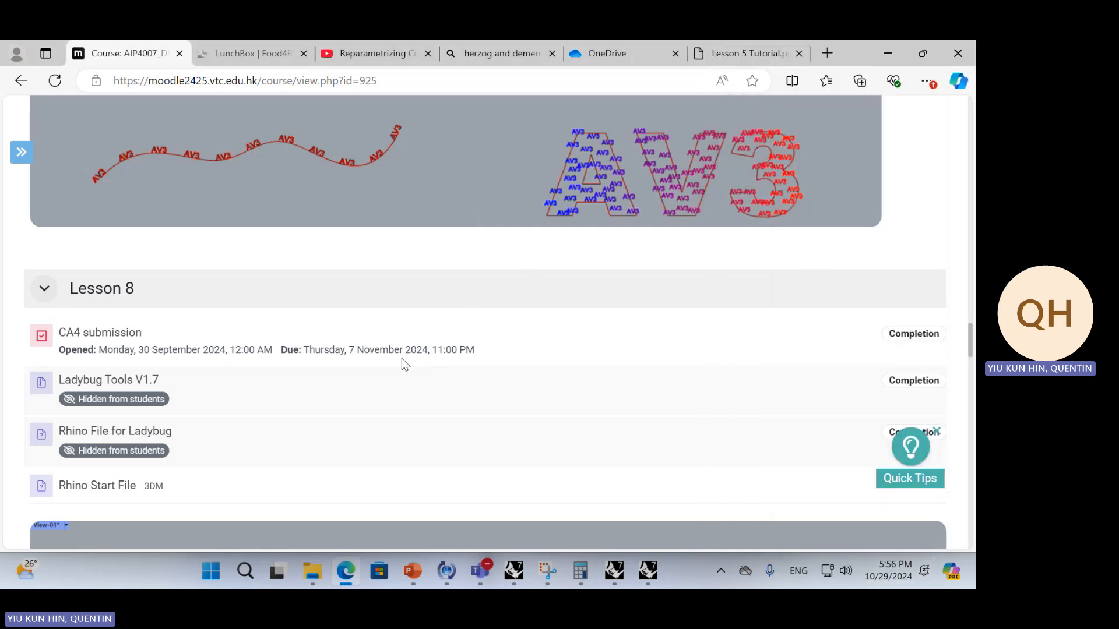
pyautogui.scroll(-10, 323, 354)
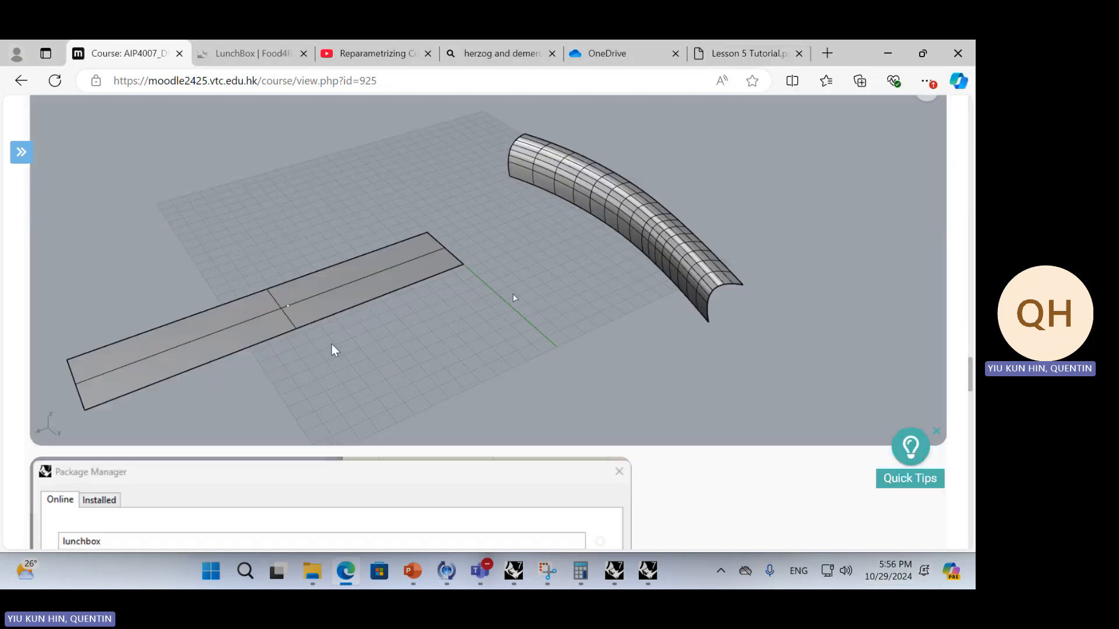
pyautogui.scroll(2, 350, 379)
pyautogui.scroll(5, 349, 378)
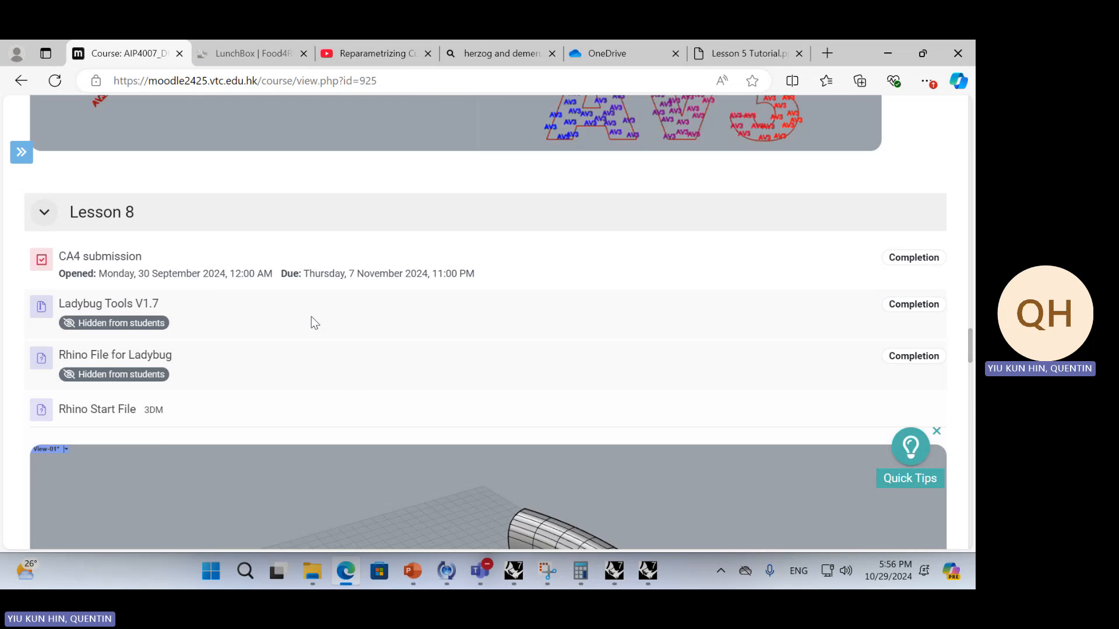
pyautogui.scroll(-5, 314, 310)
pyautogui.scroll(-6, 382, 345)
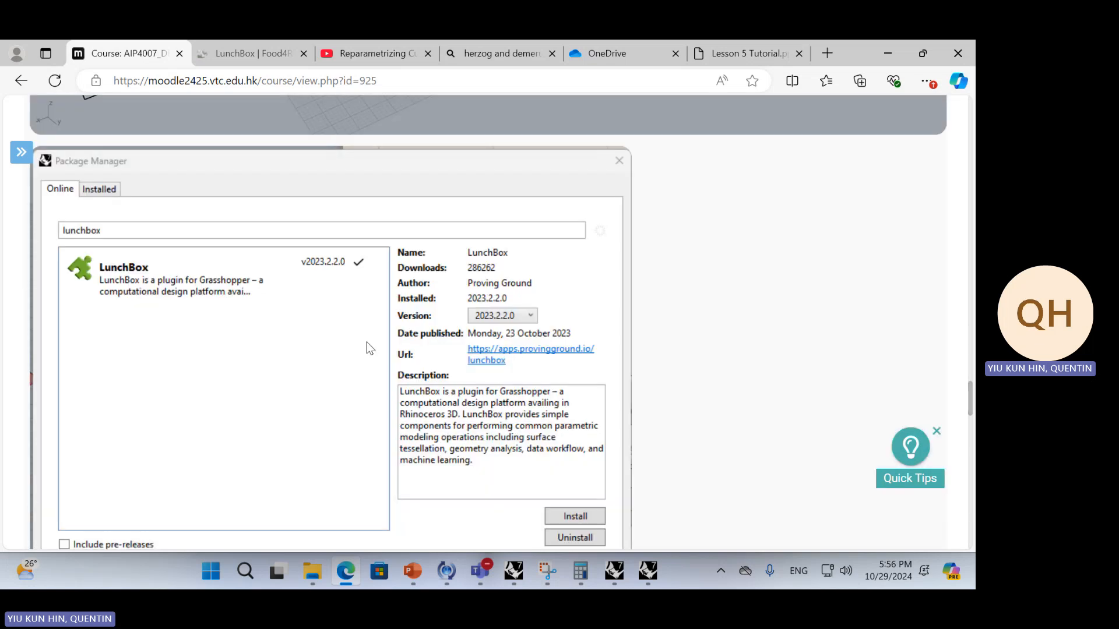
pyautogui.scroll(6, 361, 375)
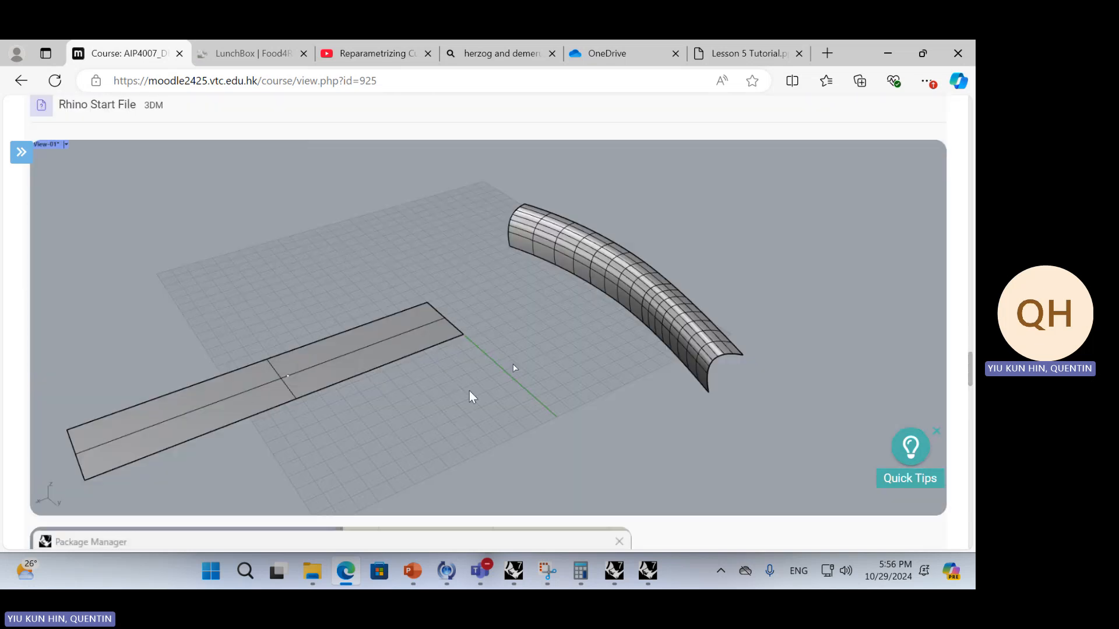
# Switch to the Parametric Surface model in Rhino to view the morphed diamond frames, and return to the Moodle course page in the browser
pyautogui.hotkey('alt', 'Tab')
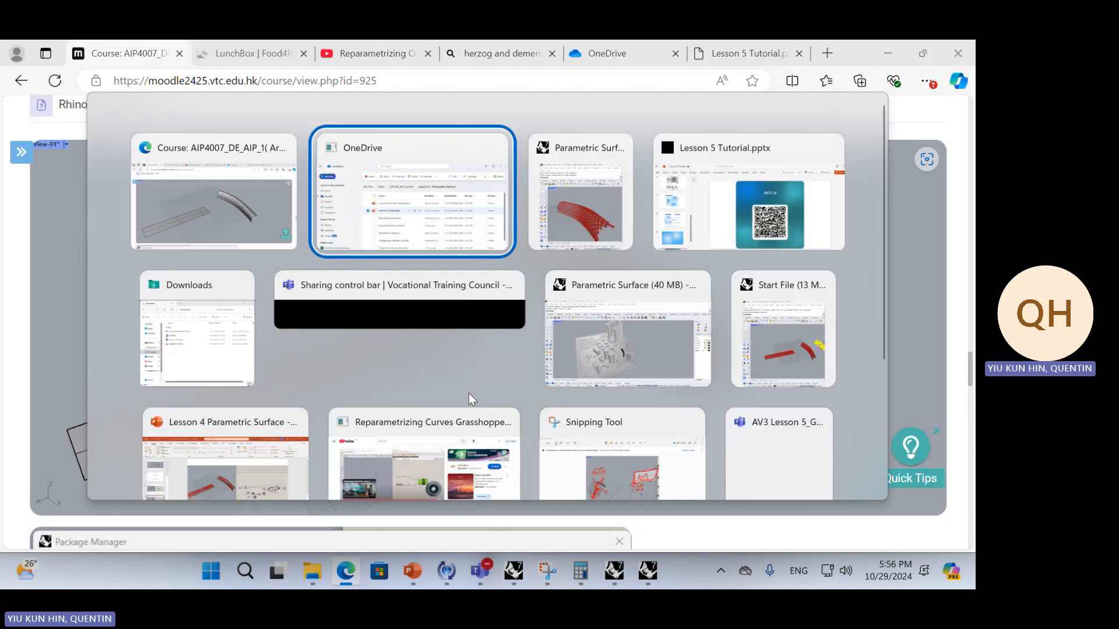
pyautogui.click(571, 230)
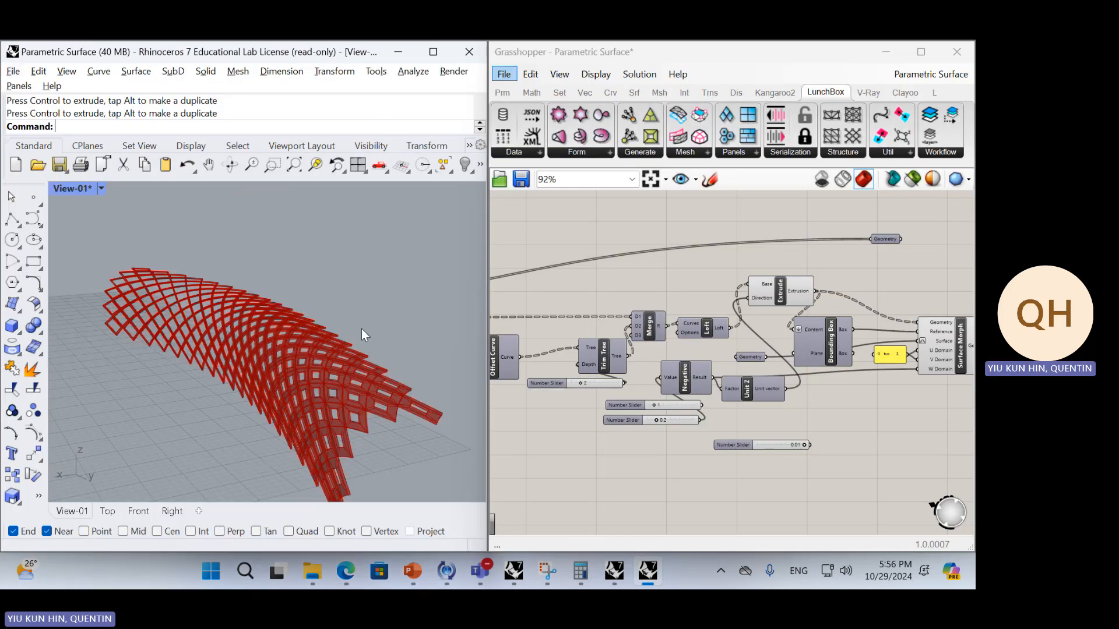
pyautogui.click(345, 571)
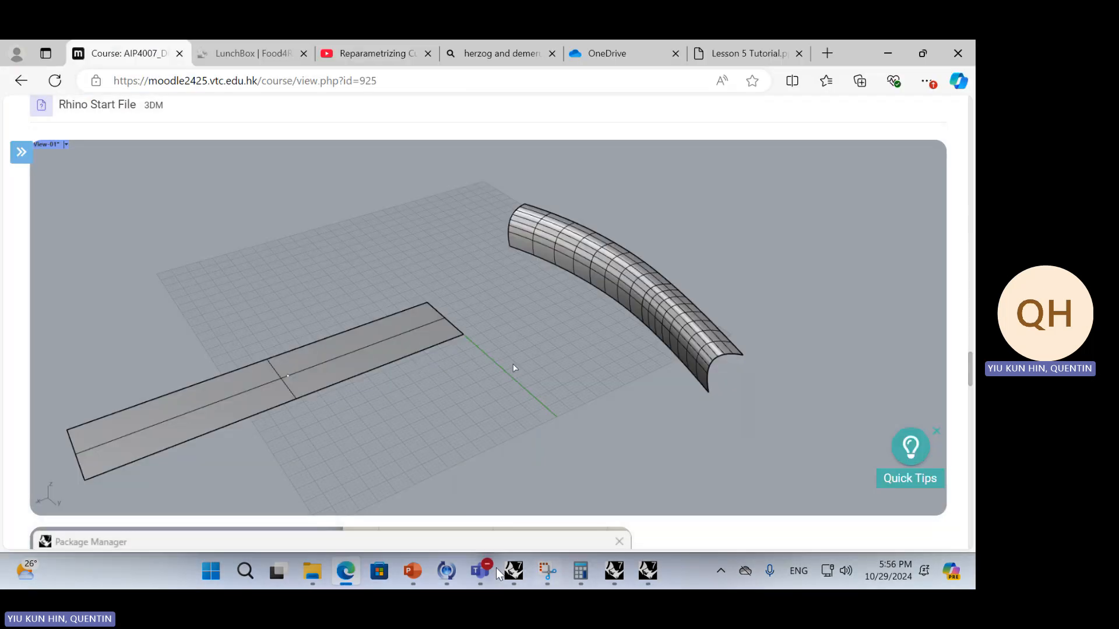
# Switch to the Lesson 4 Parametric Surface presentation in PowerPoint and show the AV3 L4 QR code slide as a full-screen slide show
pyautogui.click(410, 573)
pyautogui.click(74, 487)
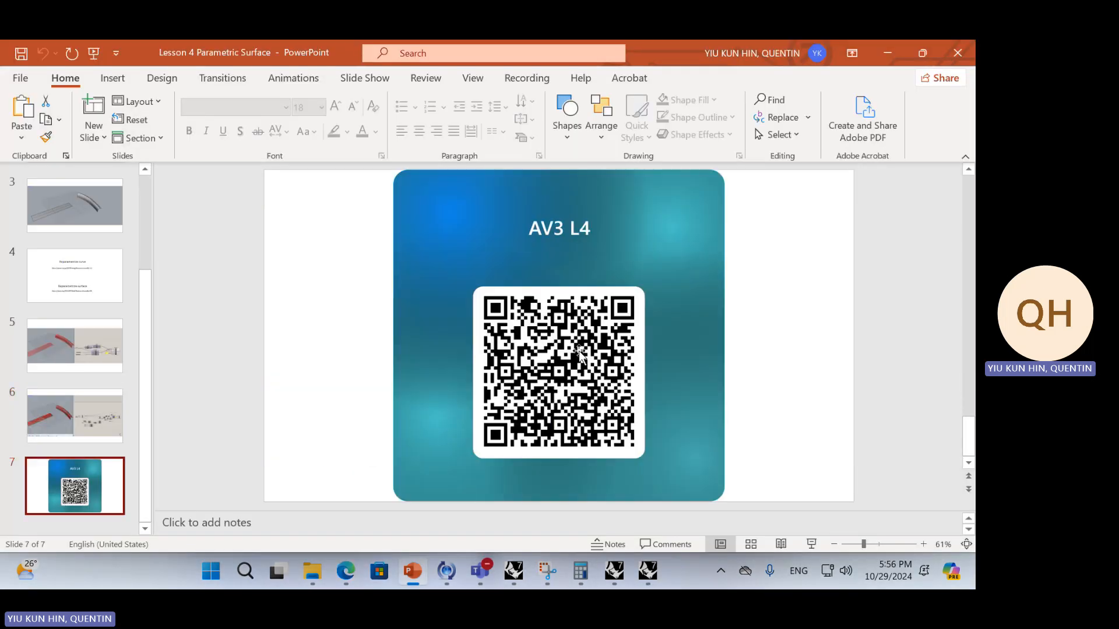
pyautogui.click(812, 544)
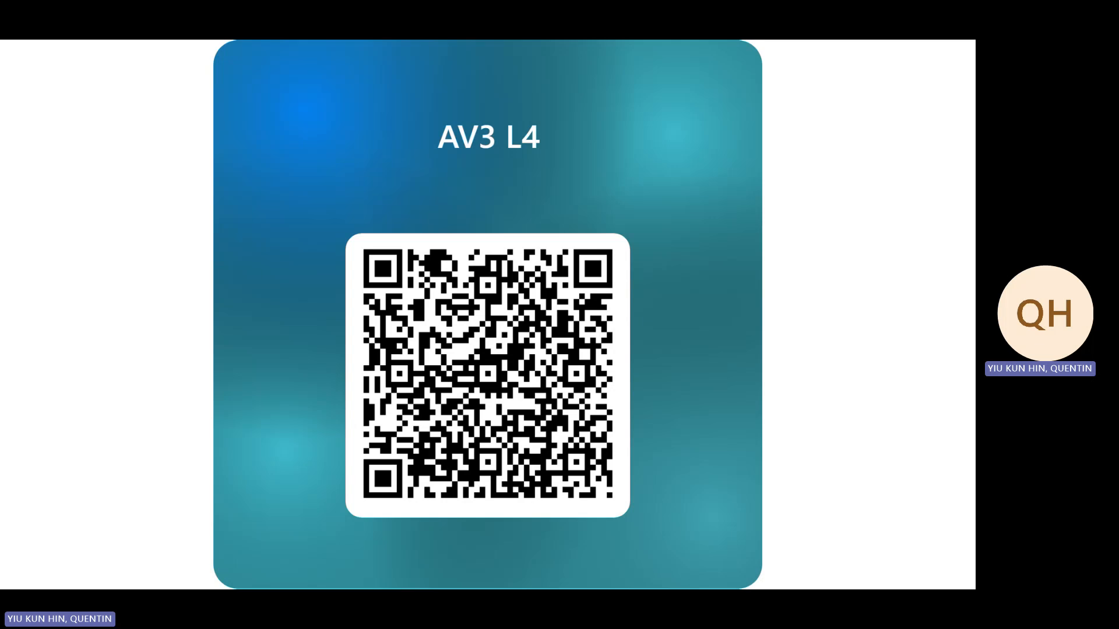